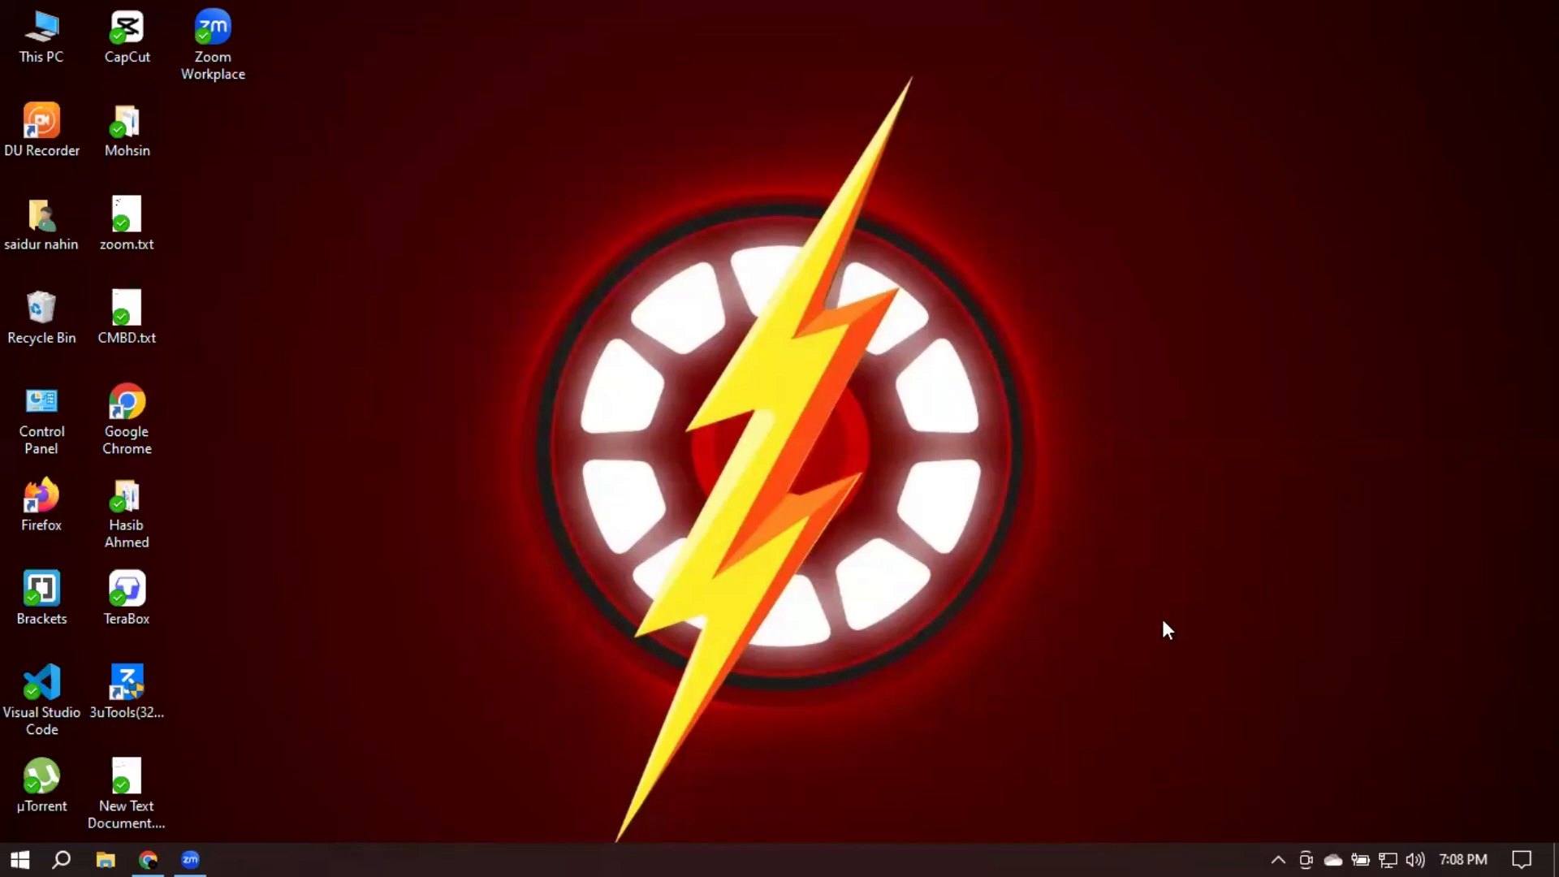
Open the first image listed under Today in This PC's Downloads folder
{"action": "double_click", "coordinate": [45, 39]}
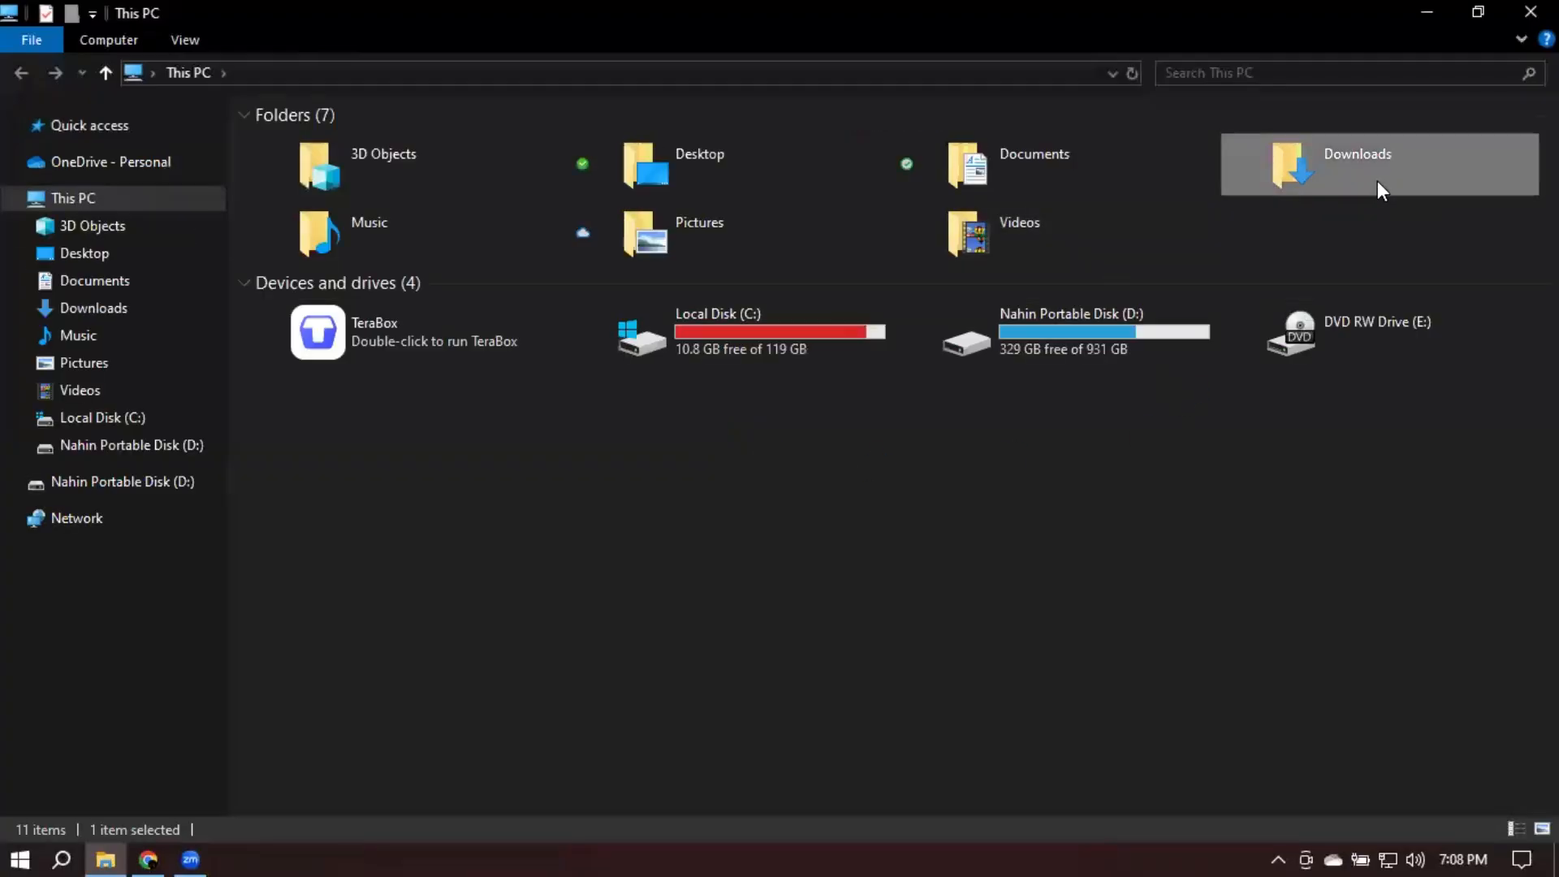
{"action": "double_click", "coordinate": [1377, 180]}
{"action": "left_click", "coordinate": [300, 223]}
{"action": "double_click", "coordinate": [298, 216]}
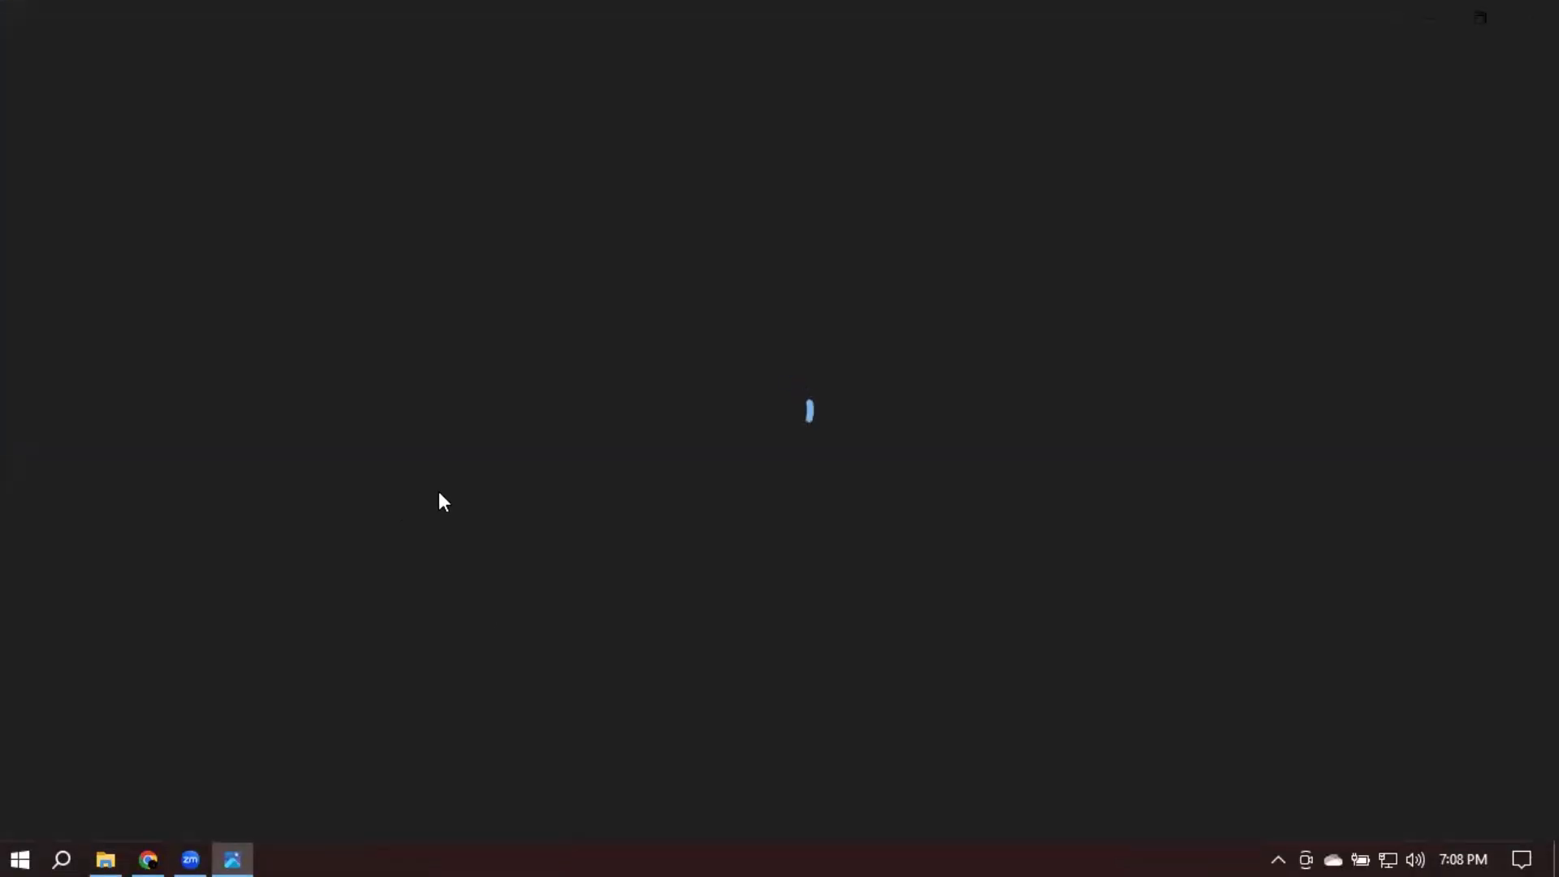
Examine the location, age, gender, detailed targeting and placement settings in the Rangpur City ad set screenshot
{"action": "scroll", "coordinate": [708, 492], "scroll_direction": "up", "scroll_amount": 2}
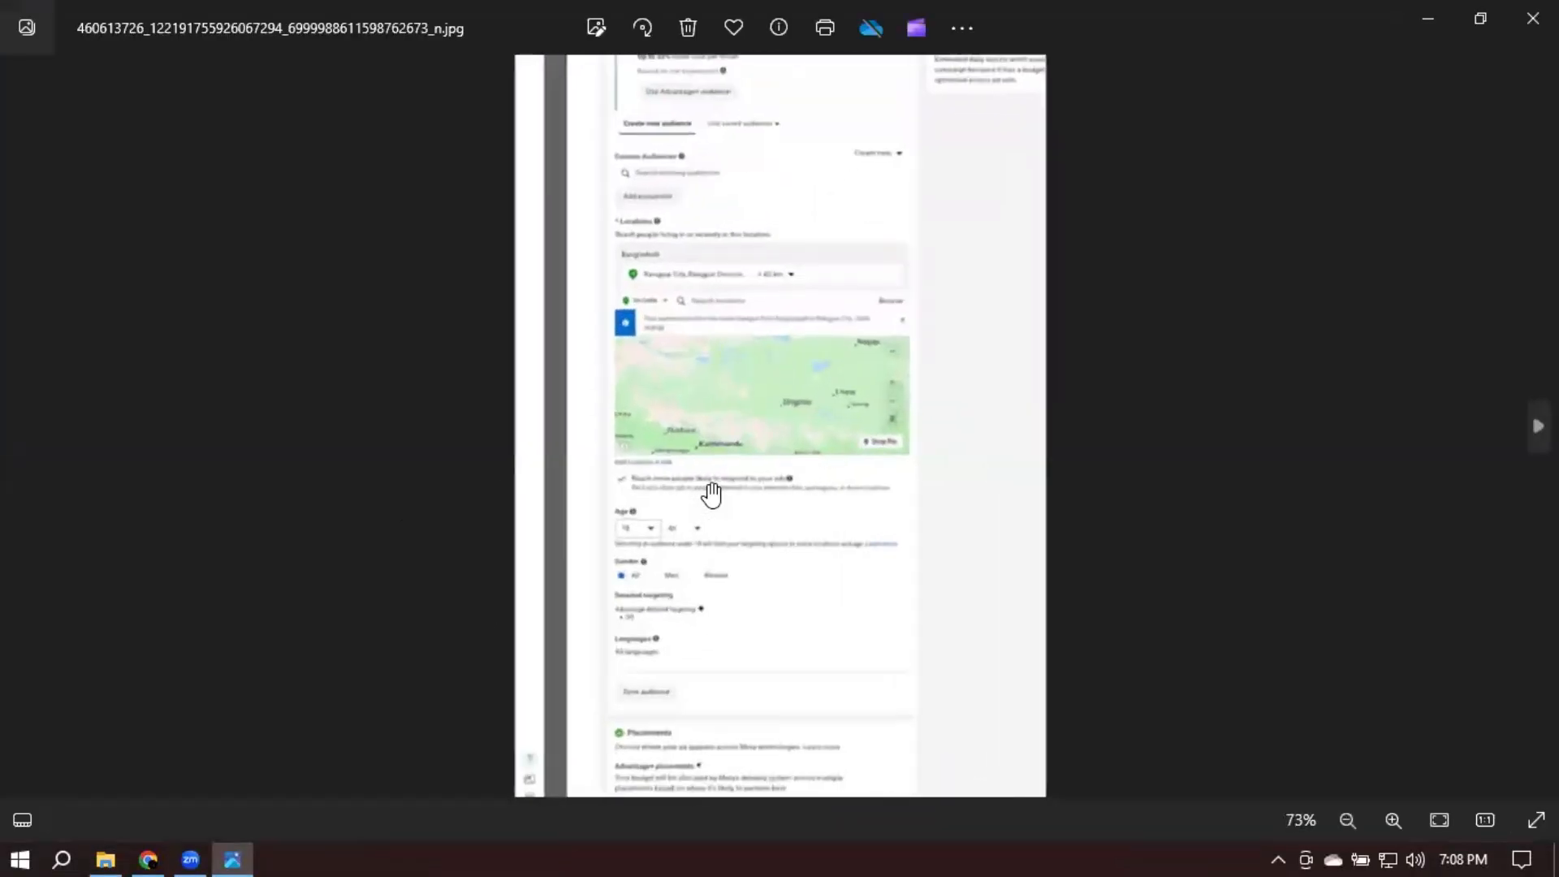
{"action": "scroll", "coordinate": [772, 584], "scroll_direction": "up", "scroll_amount": 3}
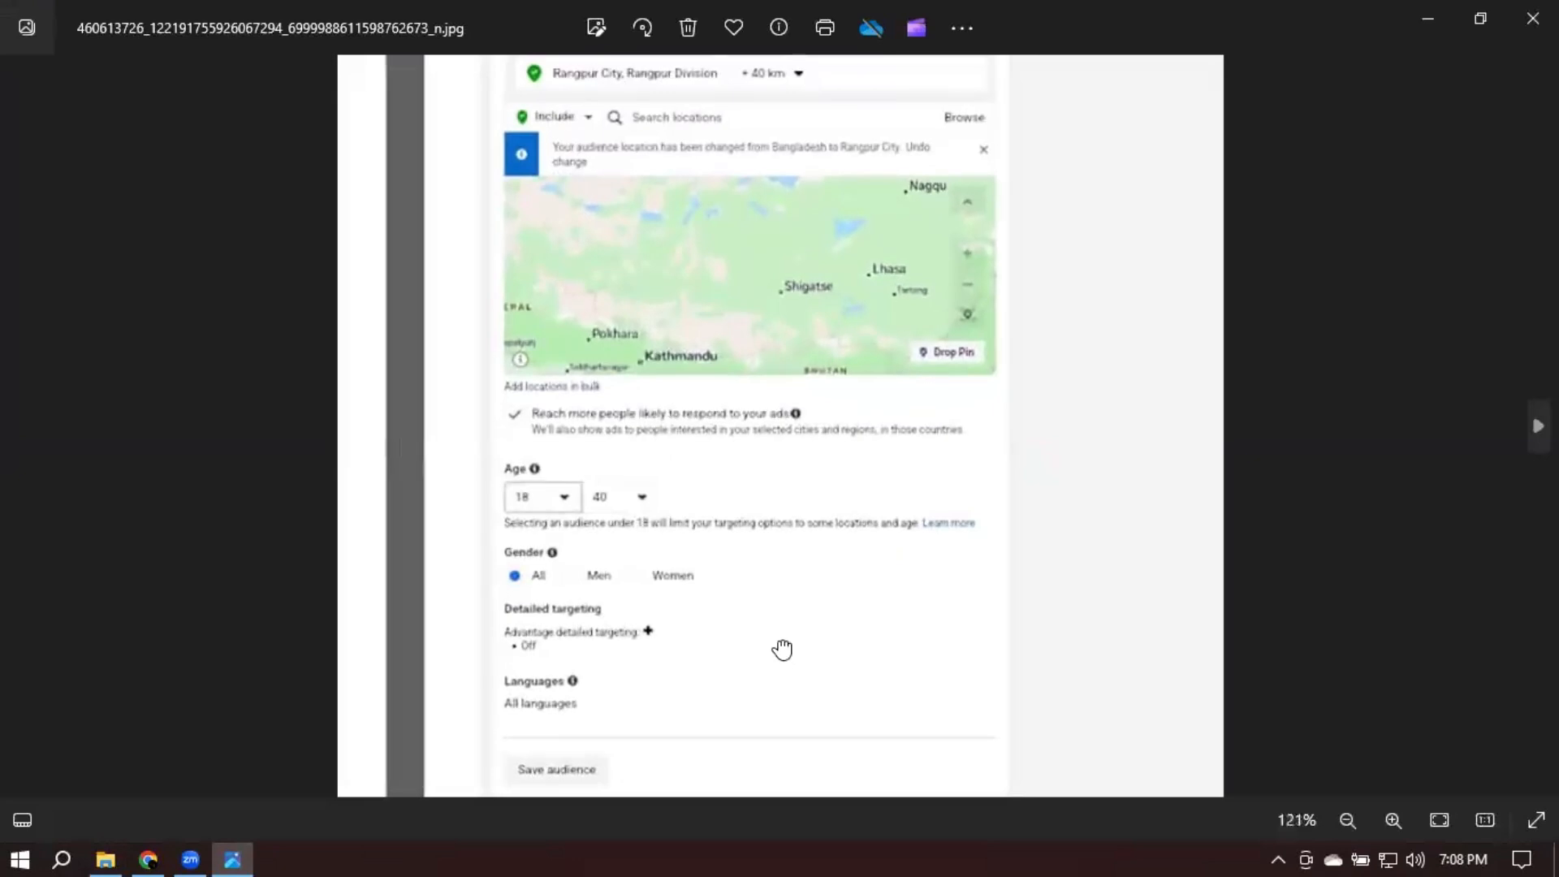
{"action": "left_click_drag", "start_coordinate": [782, 650], "coordinate": [818, 190]}
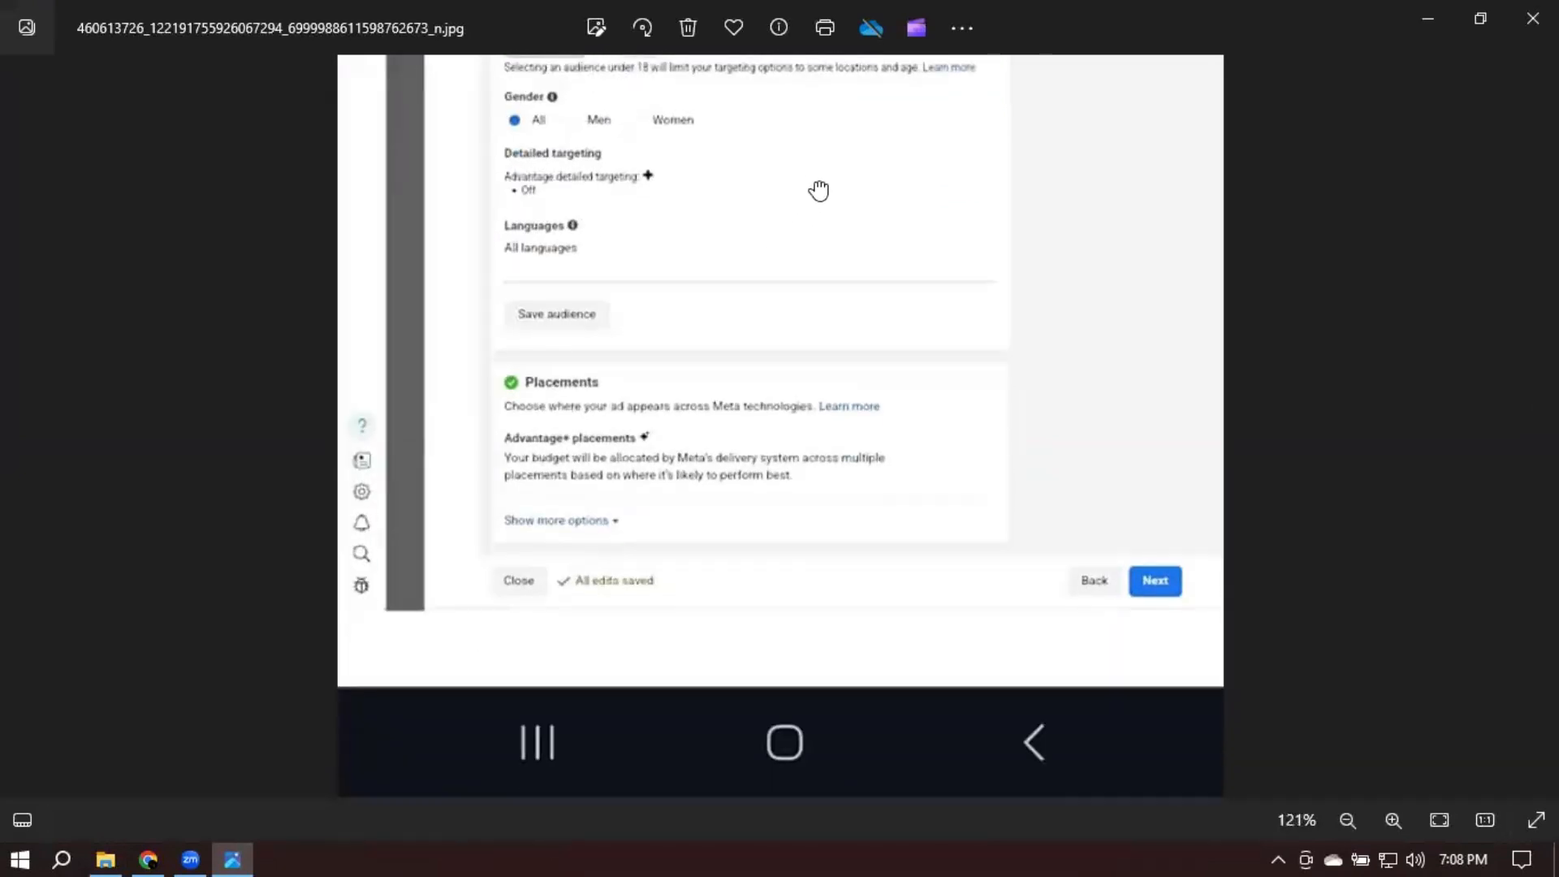
{"action": "left_click_drag", "start_coordinate": [728, 244], "coordinate": [753, 651]}
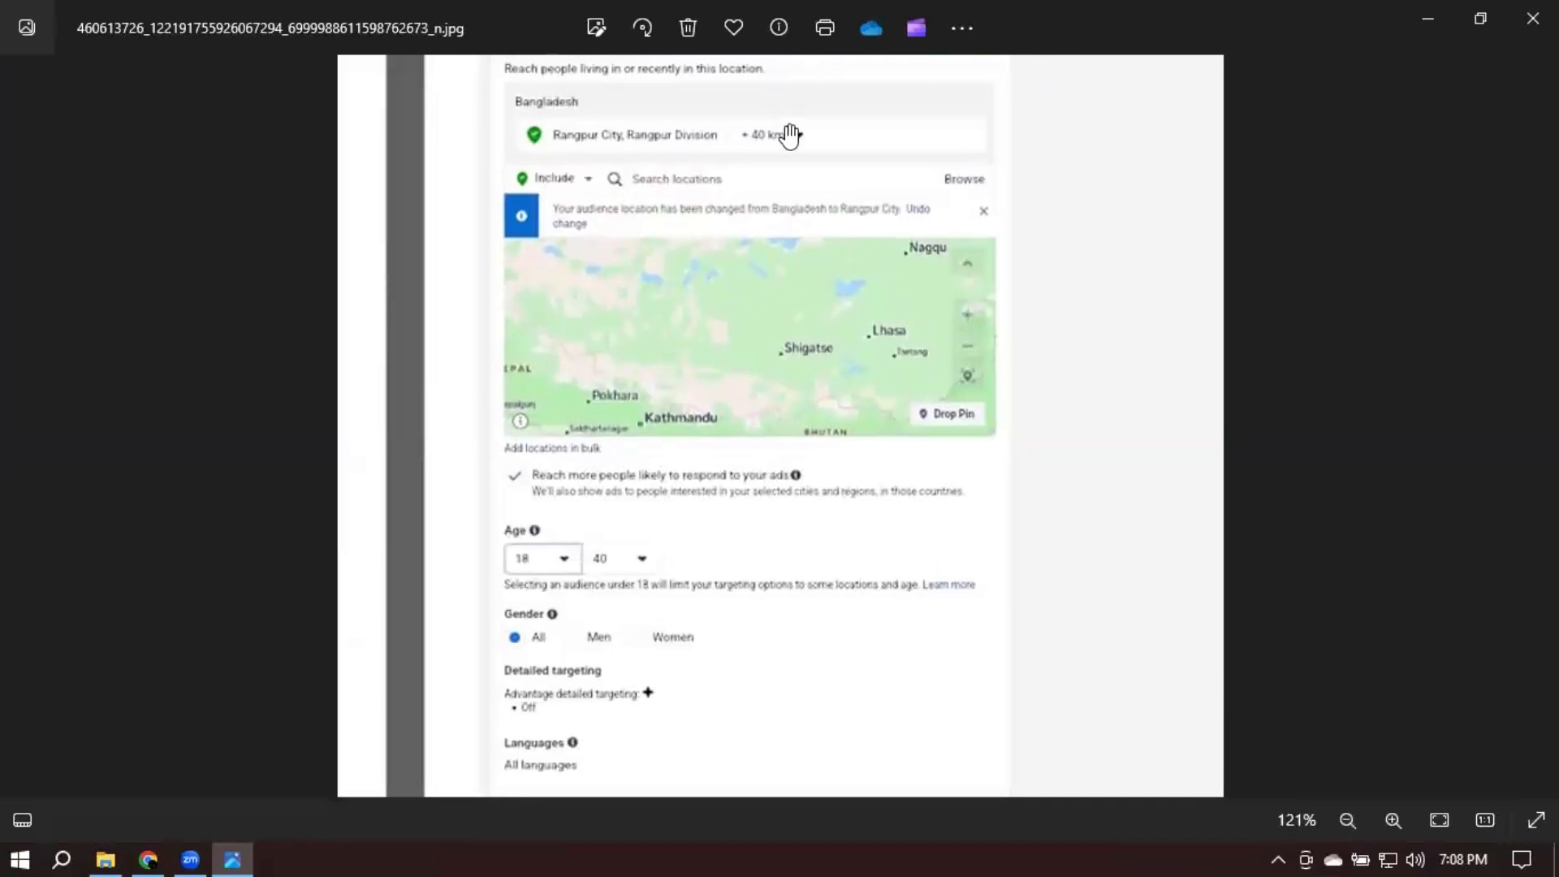
{"action": "left_click_drag", "start_coordinate": [780, 372], "coordinate": [765, 174]}
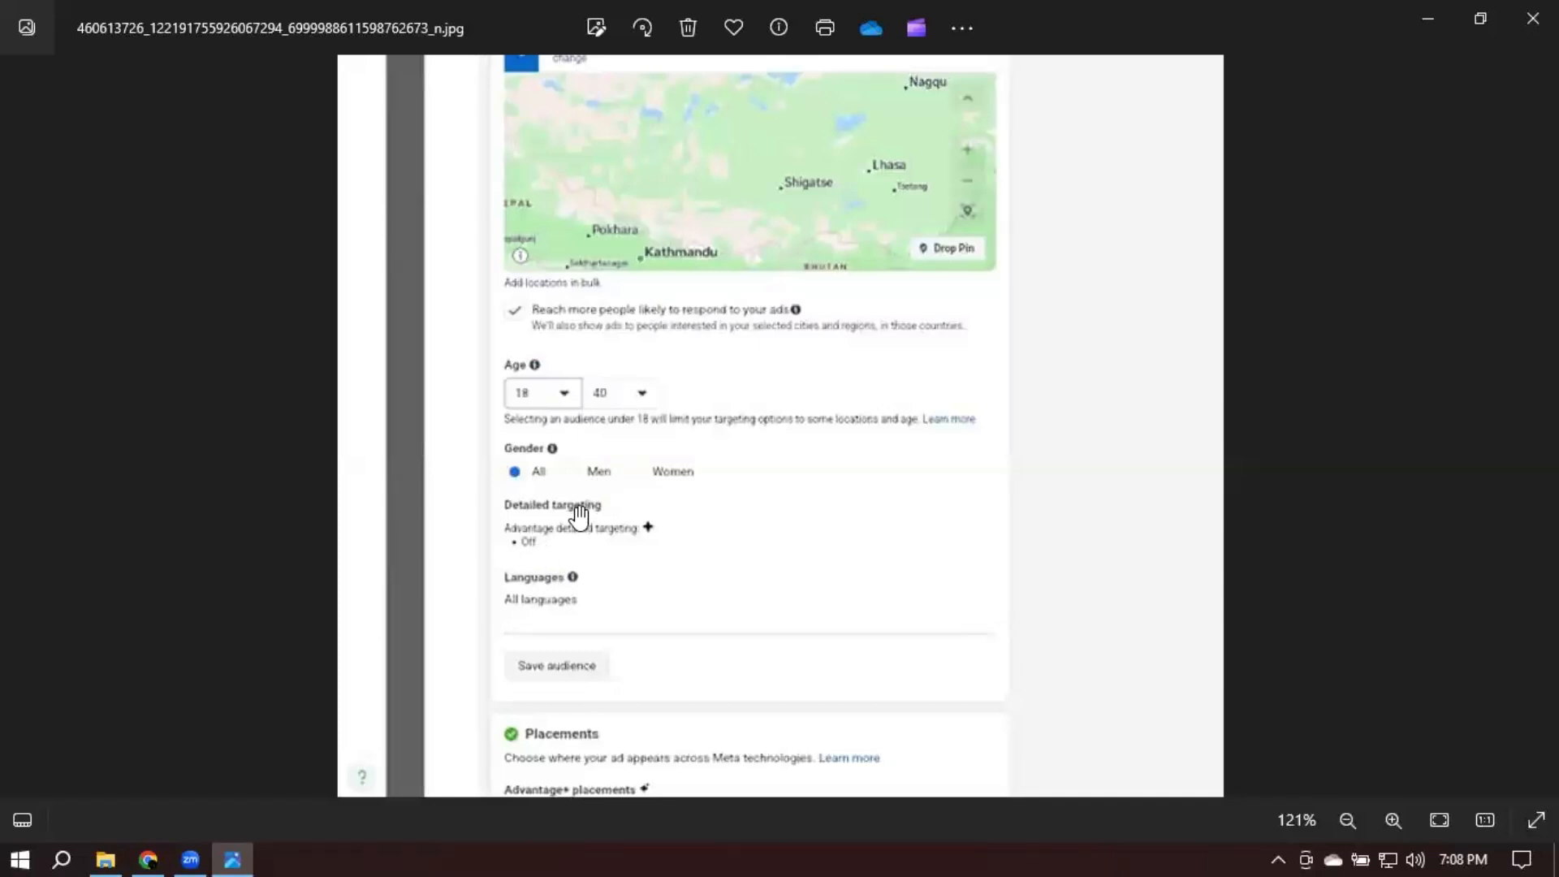
{"action": "left_click_drag", "start_coordinate": [790, 528], "coordinate": [758, 401]}
{"action": "scroll", "coordinate": [760, 400], "scroll_direction": "down", "scroll_amount": 4}
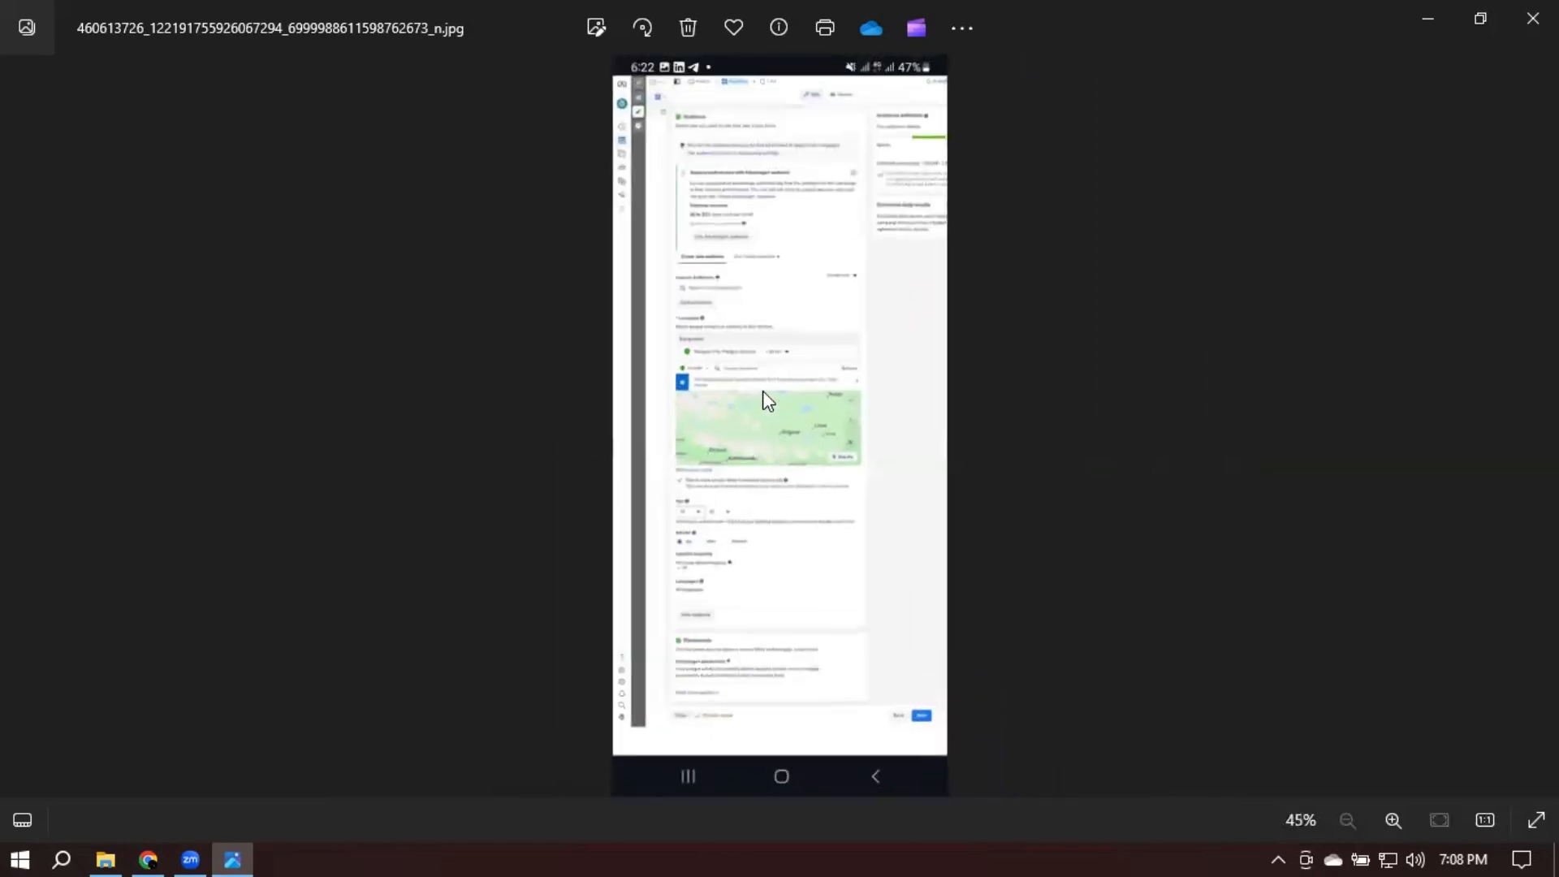
Go to the next image and examine the Alif Fashion saved audience's location, minimum age, age range and matching criteria
{"action": "left_click", "coordinate": [1538, 425]}
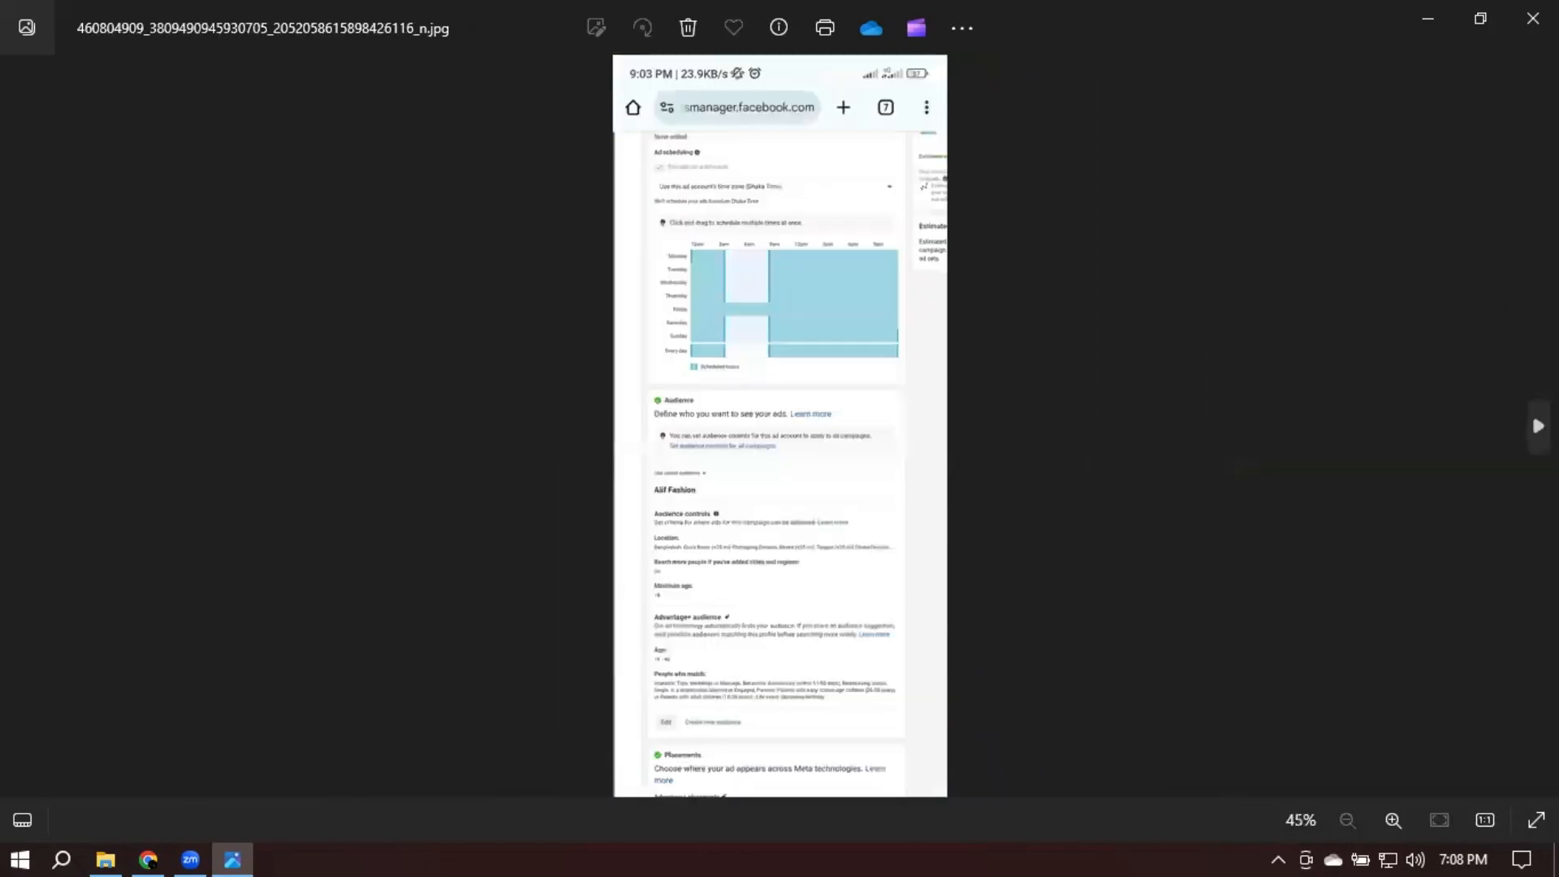
{"action": "scroll", "coordinate": [781, 560], "scroll_direction": "up", "scroll_amount": 4}
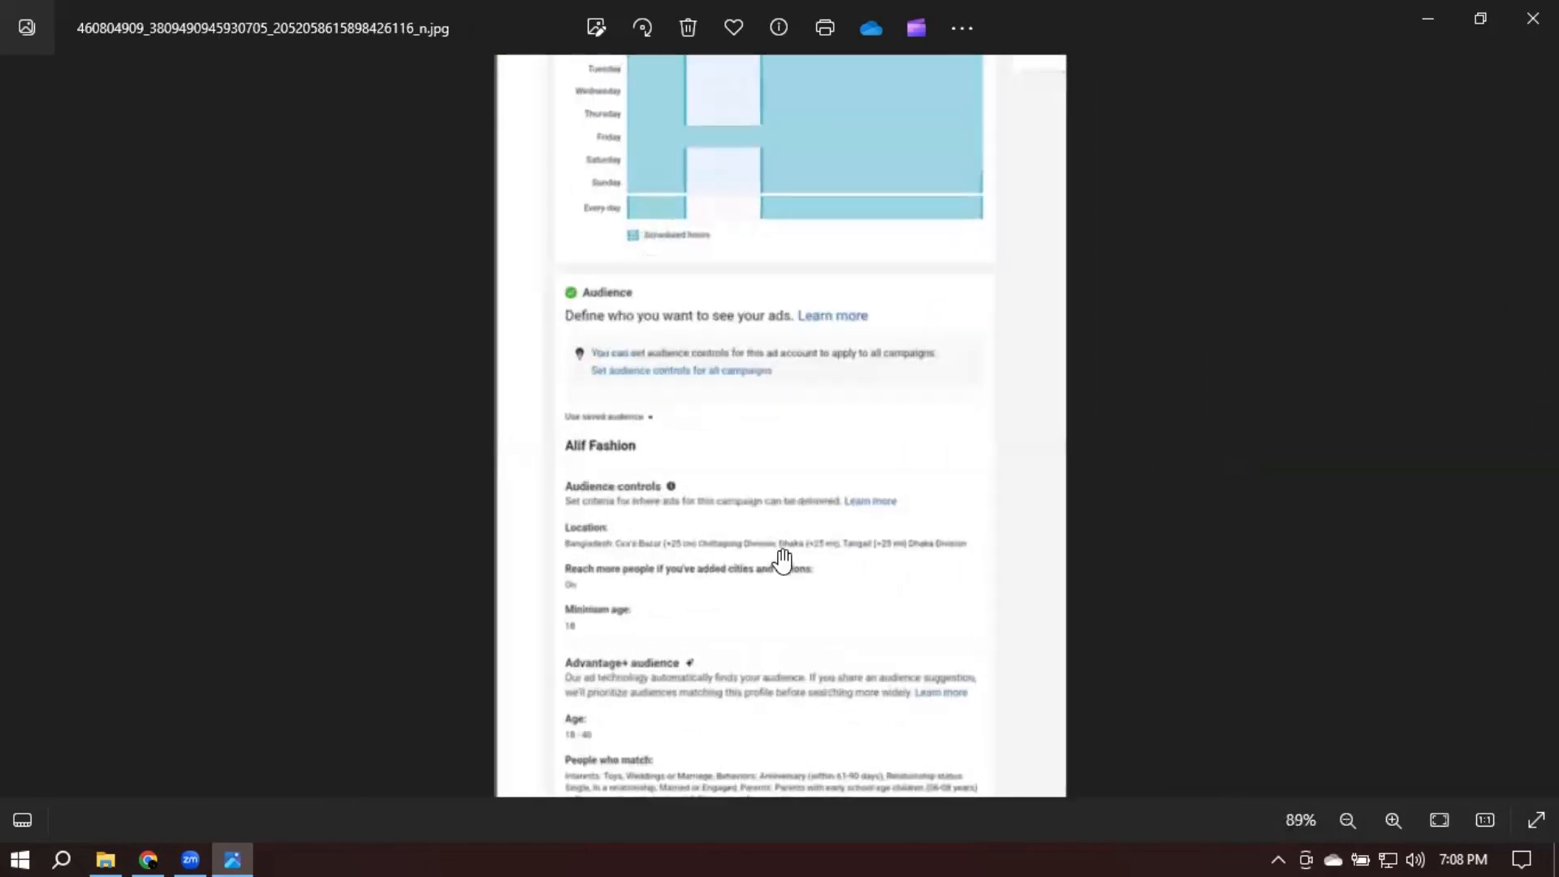
{"action": "left_click_drag", "start_coordinate": [724, 637], "coordinate": [791, 141]}
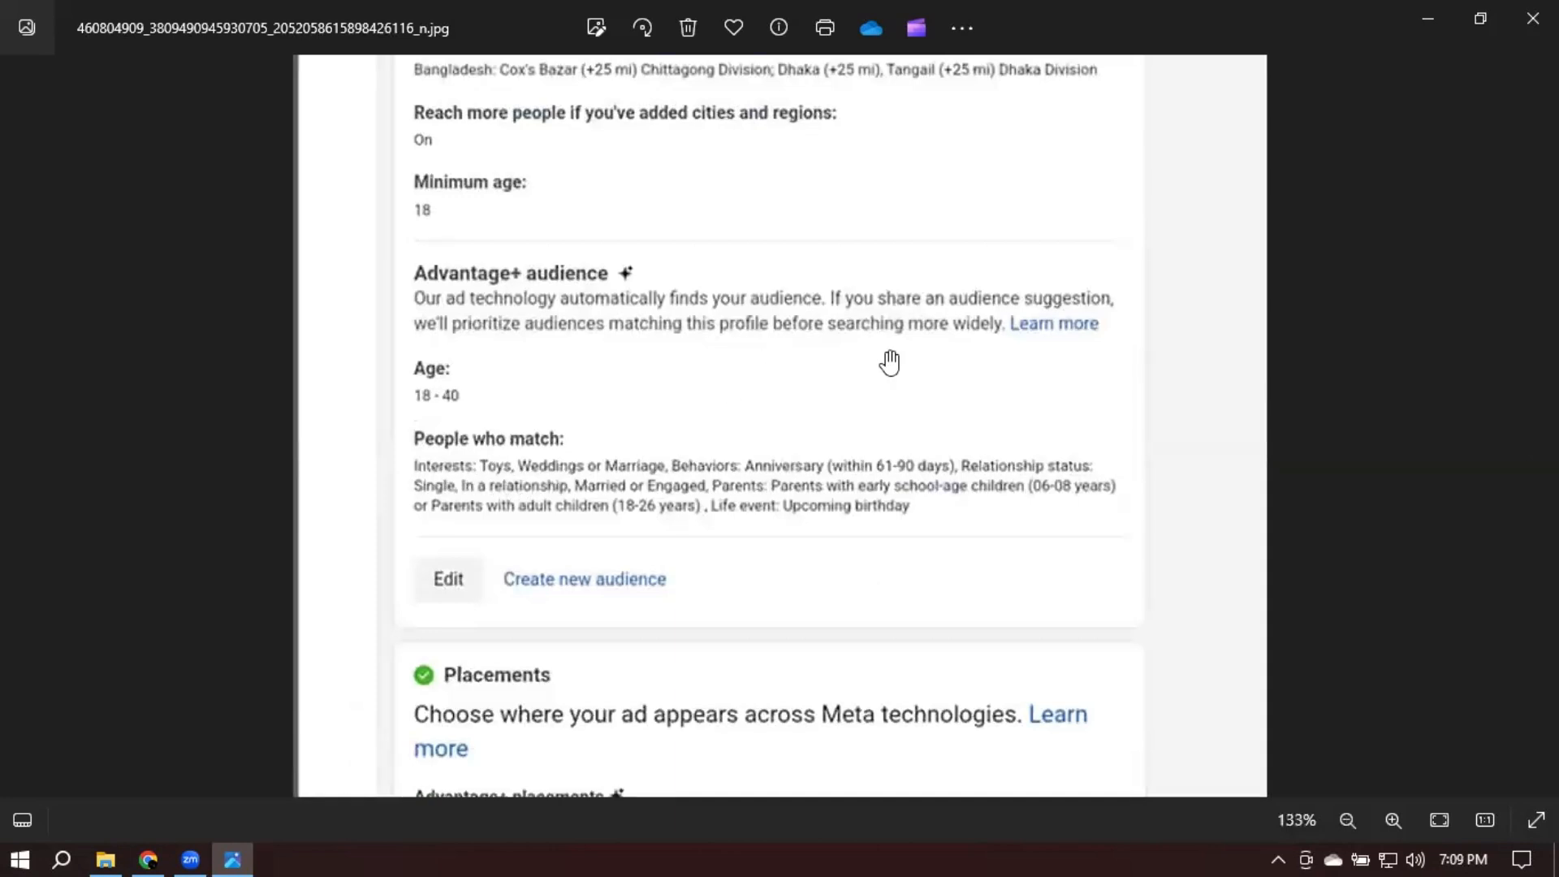
{"action": "left_click_drag", "start_coordinate": [863, 260], "coordinate": [869, 645]}
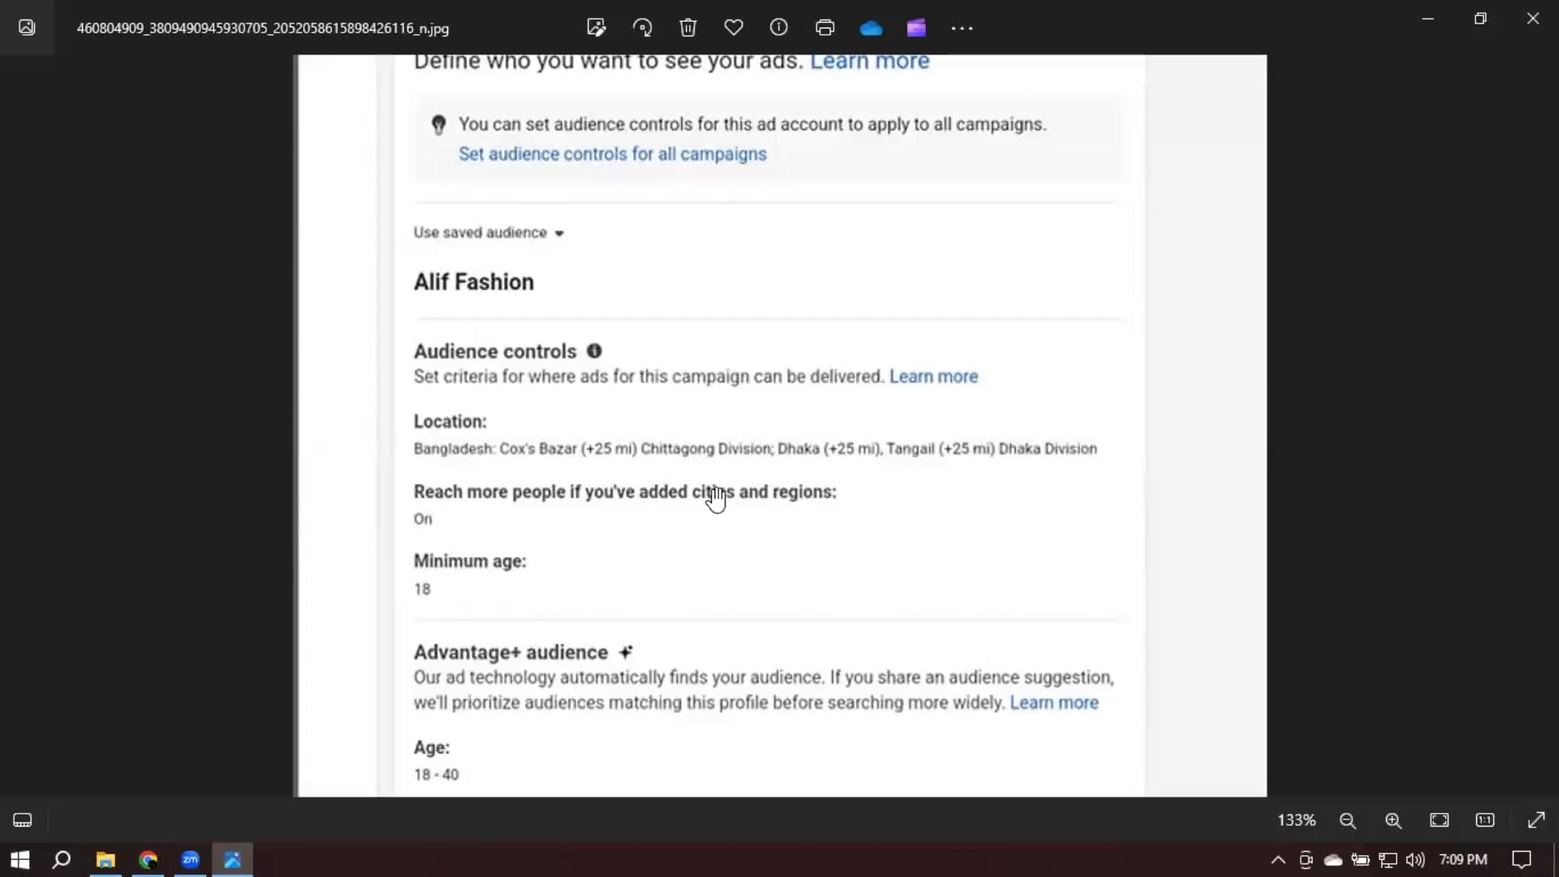
{"action": "left_click_drag", "start_coordinate": [769, 650], "coordinate": [601, 411]}
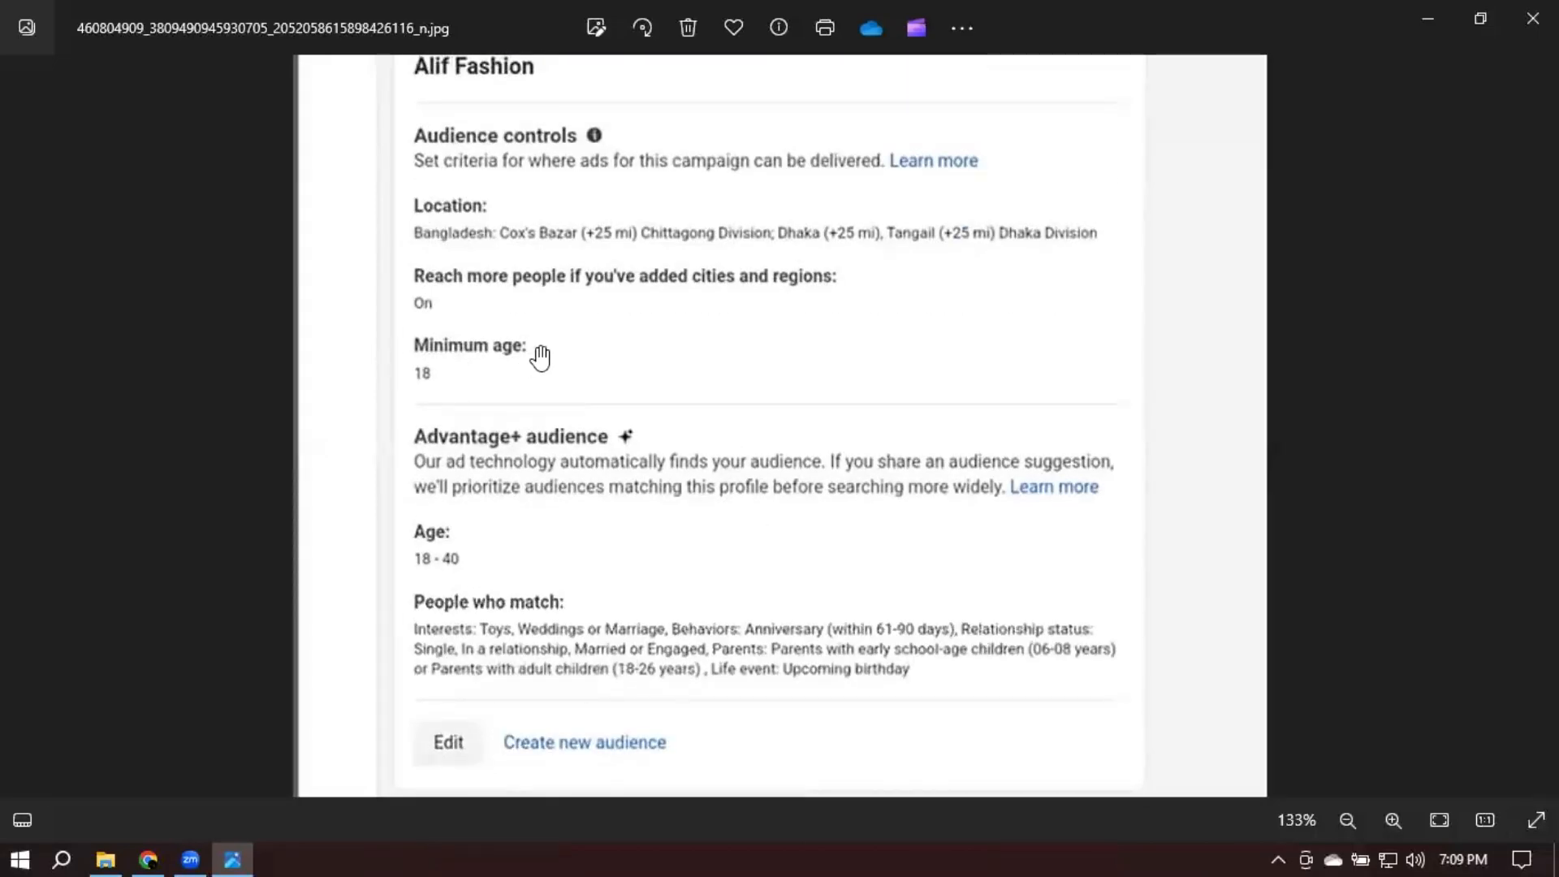
{"action": "left_click_drag", "start_coordinate": [716, 543], "coordinate": [731, 359]}
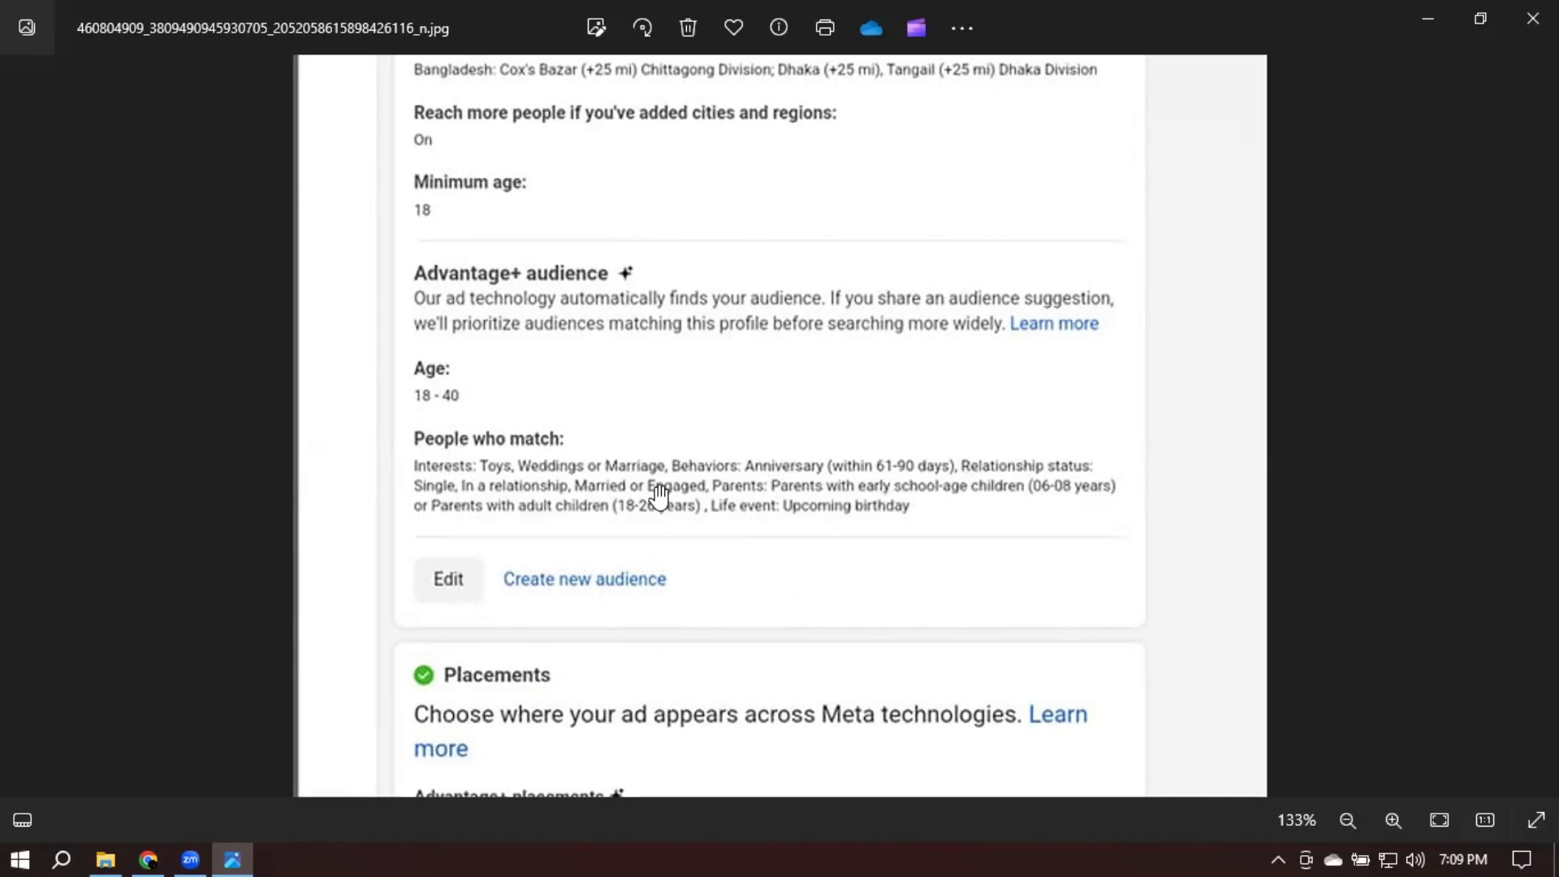
{"action": "scroll", "coordinate": [659, 493], "scroll_direction": "down", "scroll_amount": 5}
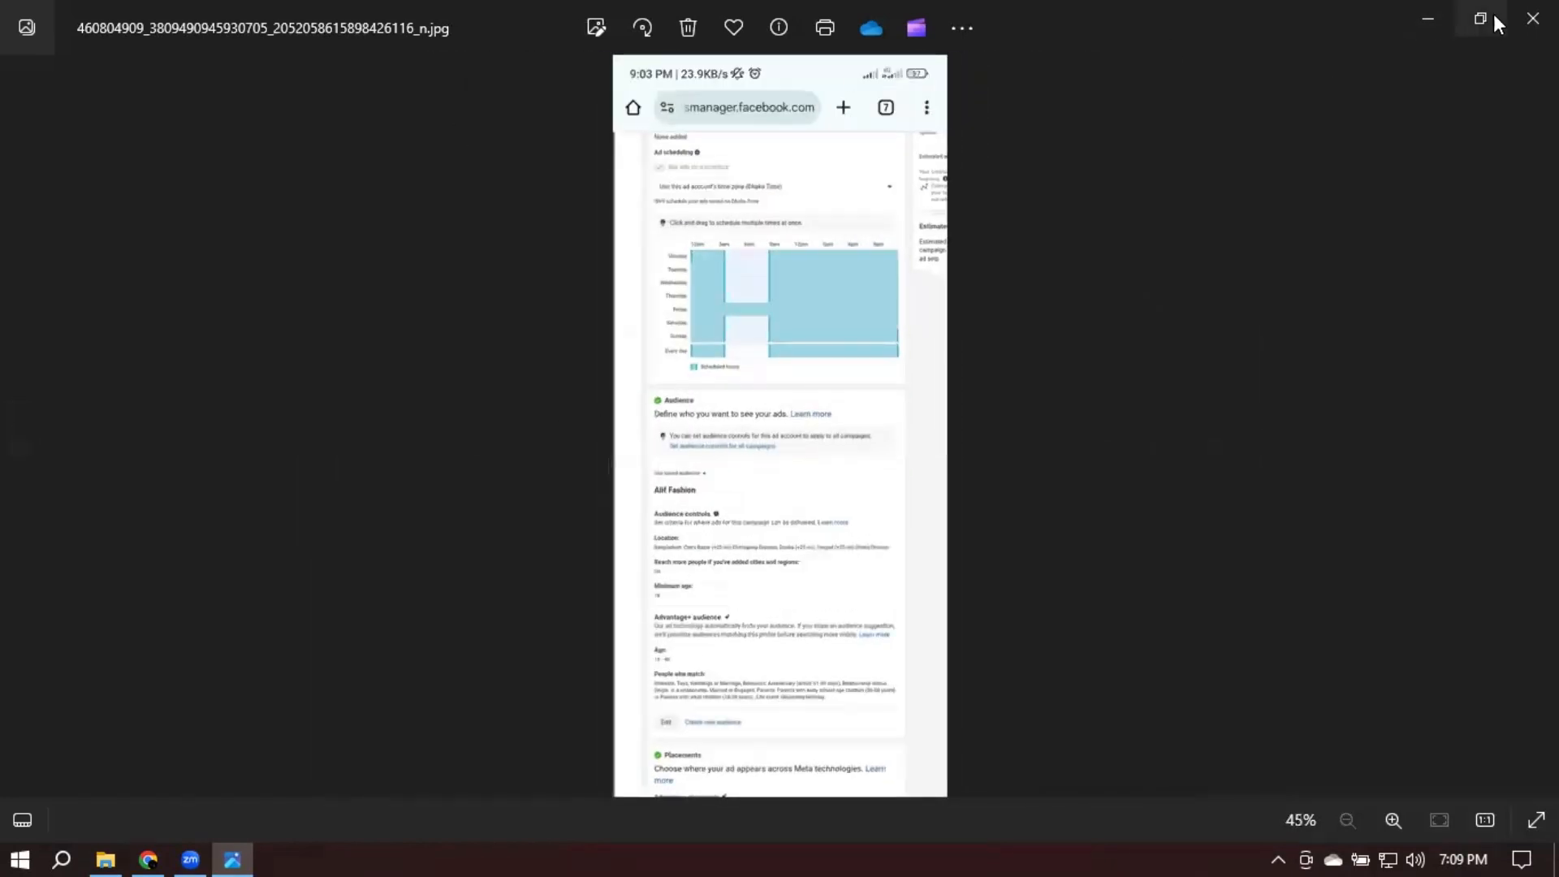
Close this image, open the third image under Today and examine the "Eclat Nebula Beauty - copy" audience settings
{"action": "left_click", "coordinate": [1531, 17]}
{"action": "left_click", "coordinate": [563, 173]}
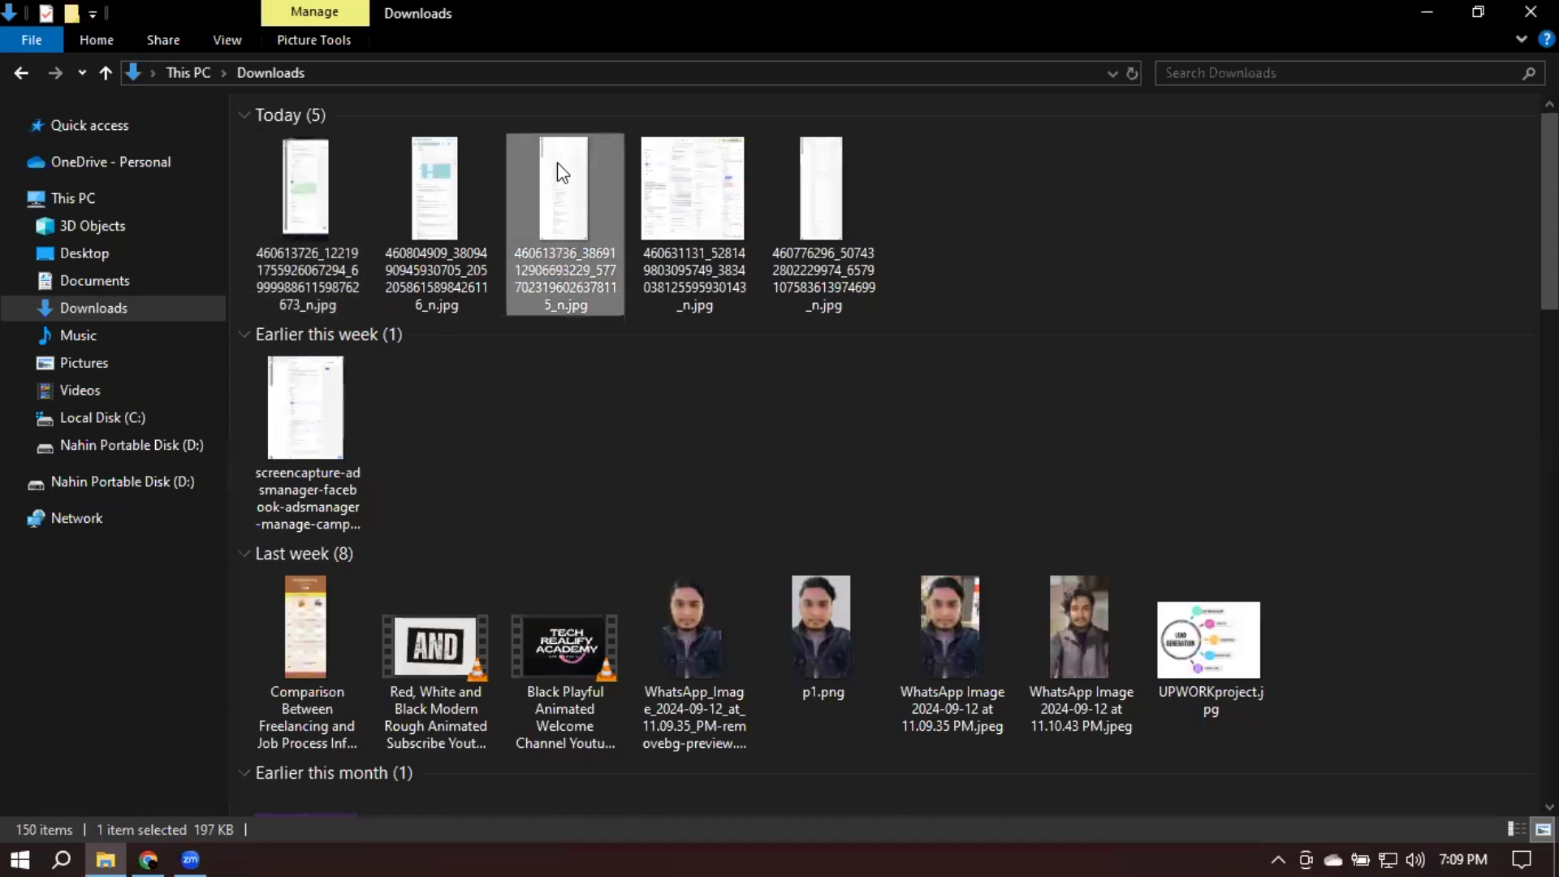
{"action": "double_click", "coordinate": [559, 167]}
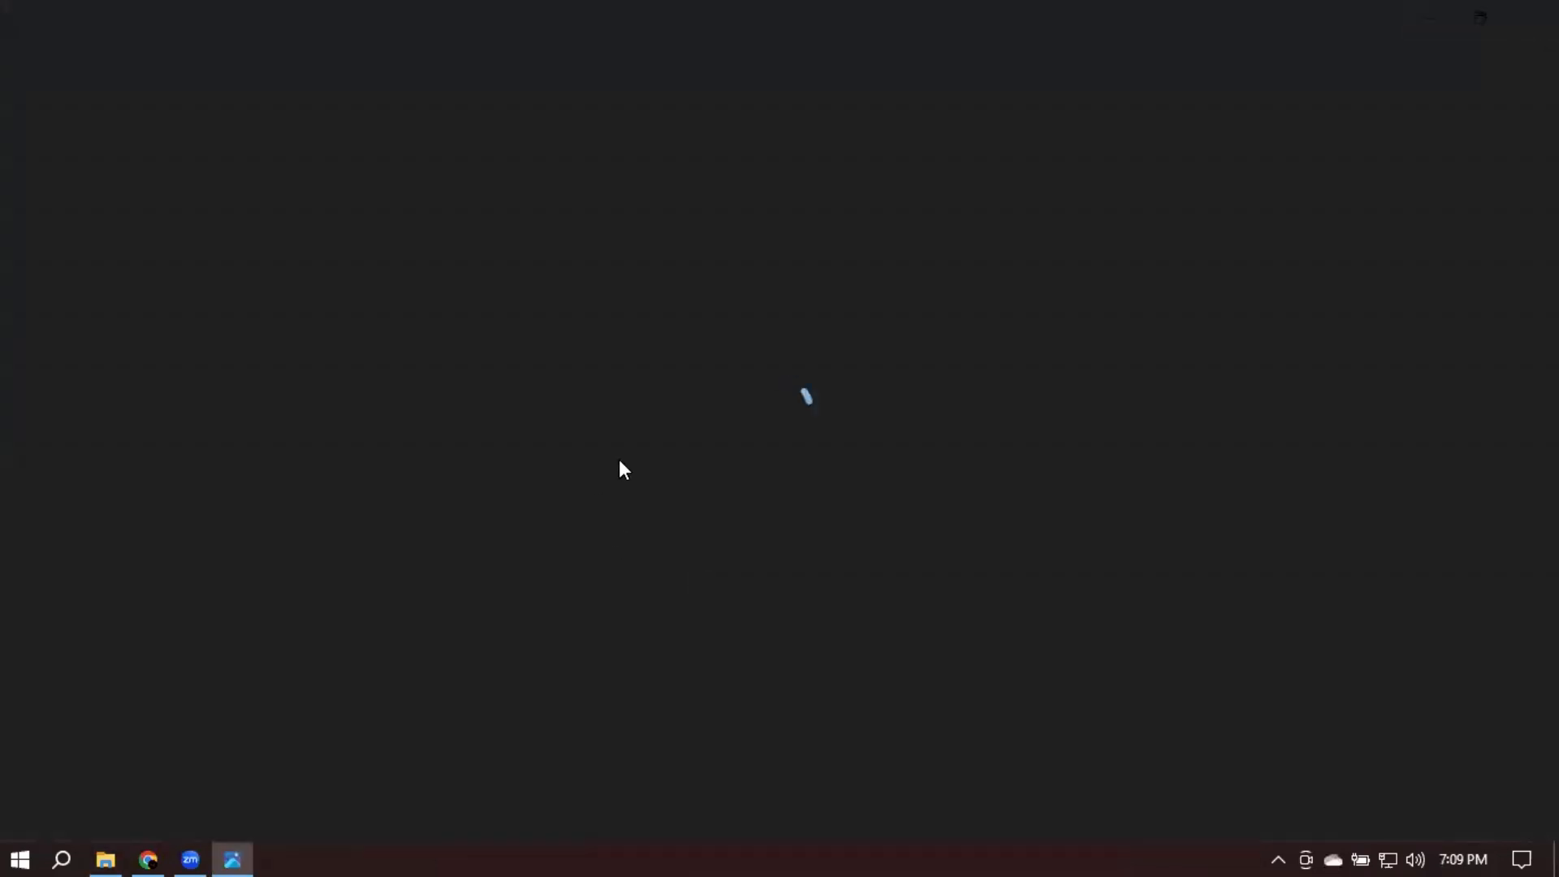
{"action": "scroll", "coordinate": [832, 492], "scroll_direction": "up", "scroll_amount": 4}
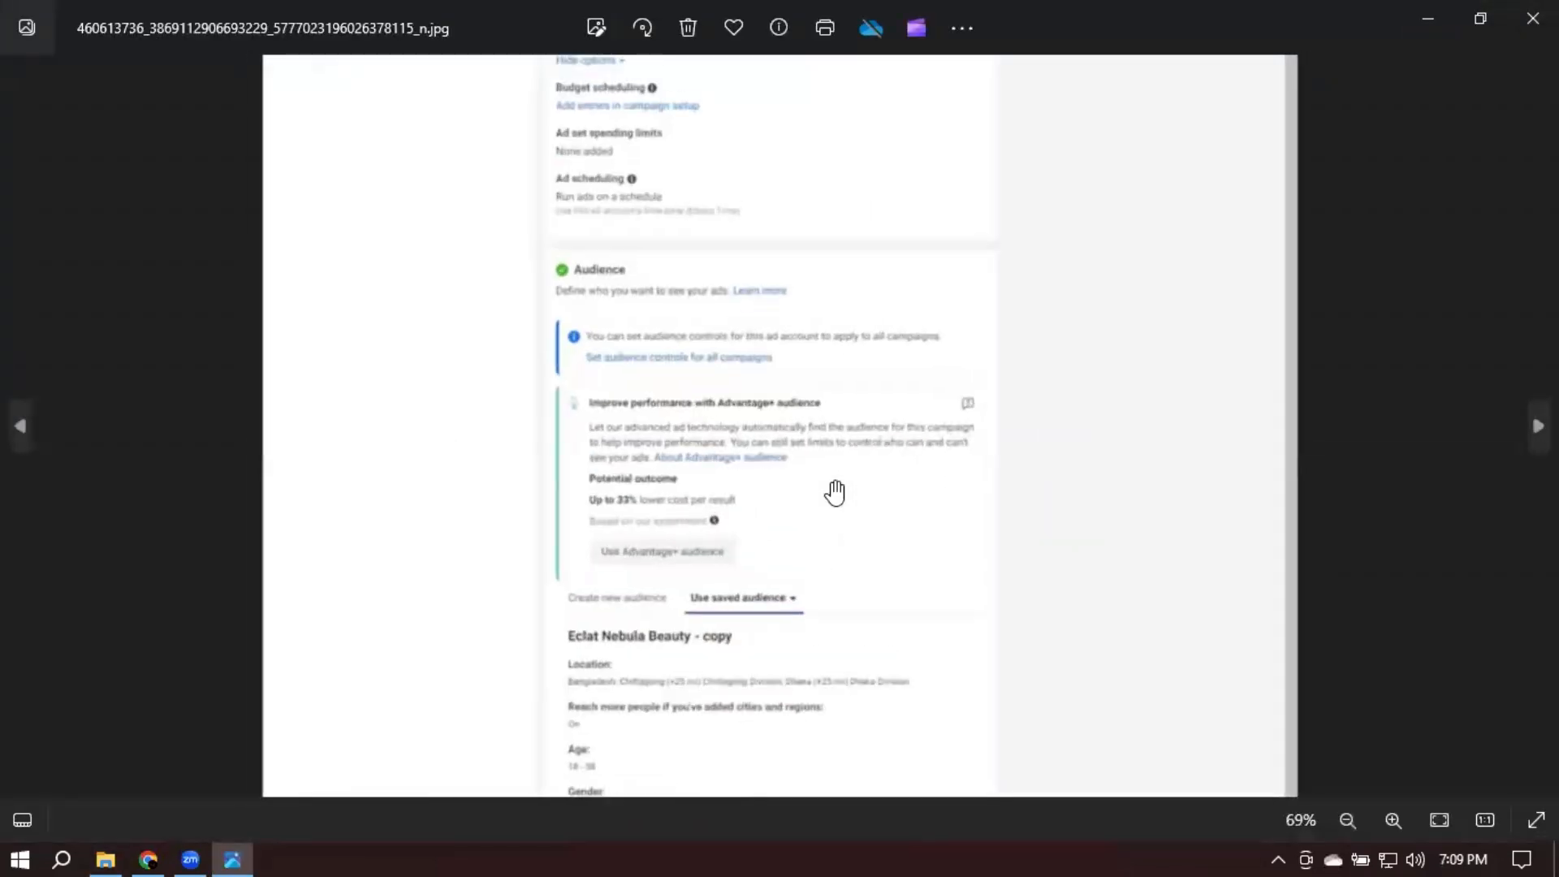
{"action": "scroll", "coordinate": [835, 492], "scroll_direction": "down", "scroll_amount": 6}
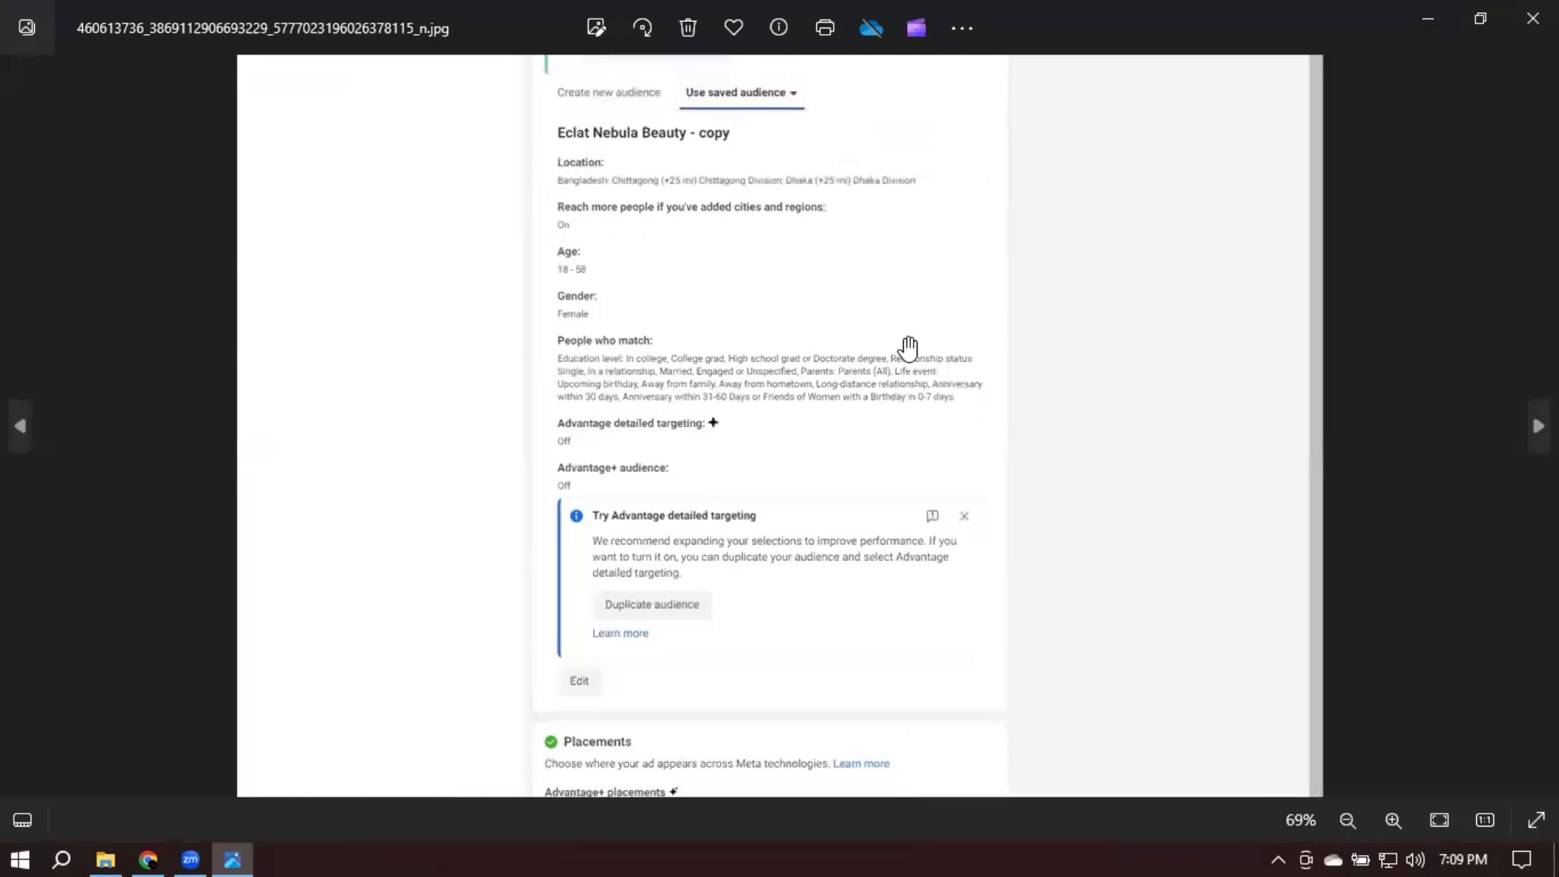
{"action": "scroll", "coordinate": [767, 438], "scroll_direction": "down", "scroll_amount": 1}
{"action": "scroll", "coordinate": [574, 348], "scroll_direction": "up", "scroll_amount": 3}
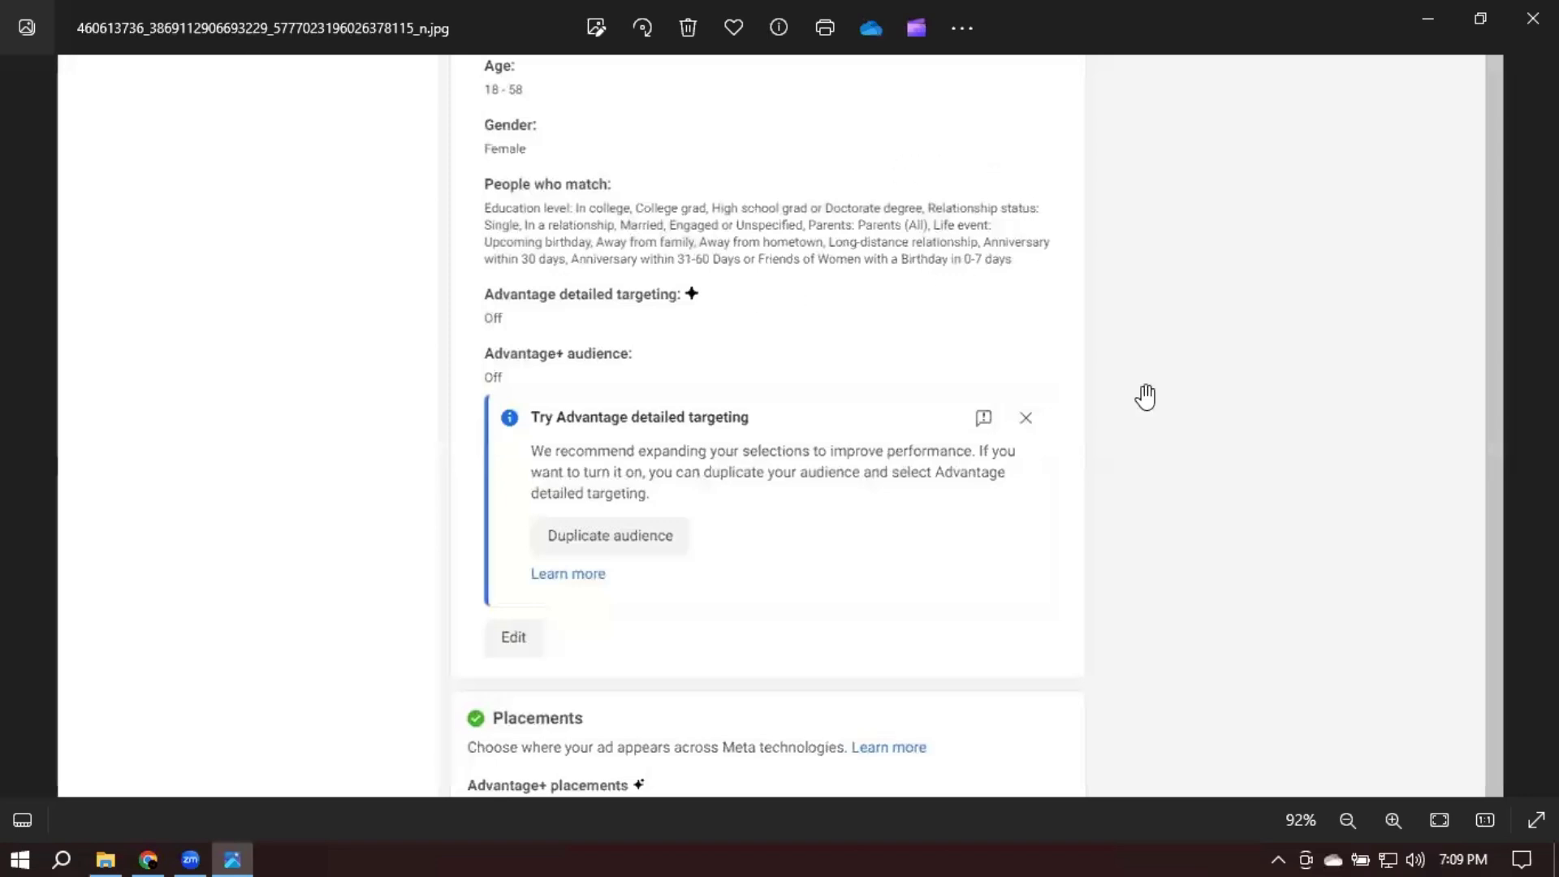
{"action": "scroll", "coordinate": [922, 407], "scroll_direction": "down", "scroll_amount": 5}
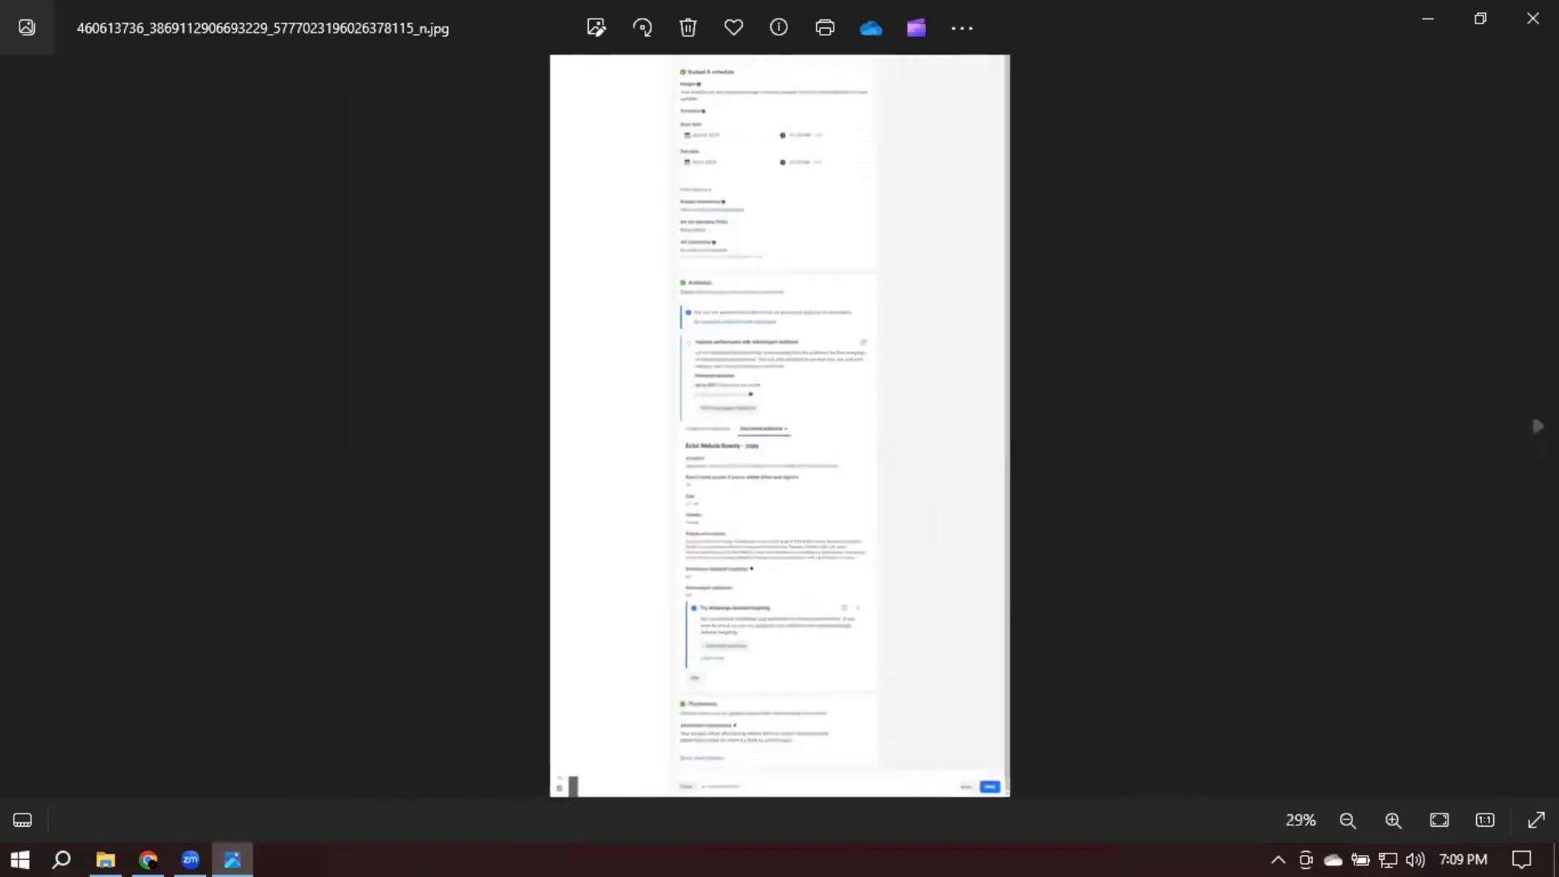
Go to the next image and examine the four-column campaign collage's budget, special ad category, audience and ad setup settings
{"action": "left_click", "coordinate": [1537, 426]}
{"action": "scroll", "coordinate": [652, 367], "scroll_direction": "up", "scroll_amount": 3}
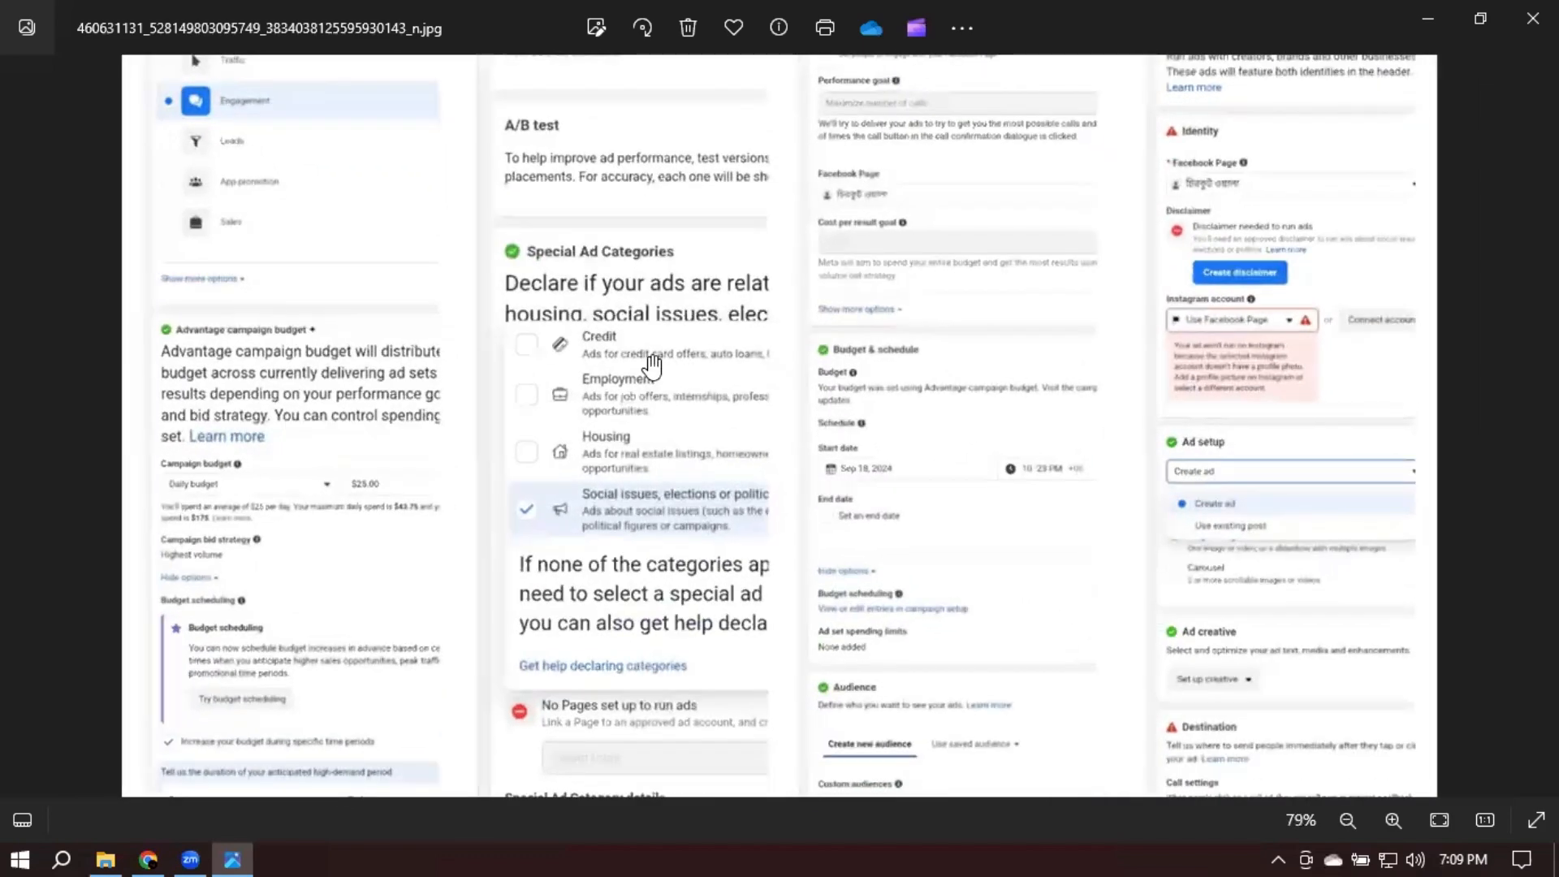
{"action": "left_click_drag", "start_coordinate": [788, 310], "coordinate": [750, 692]}
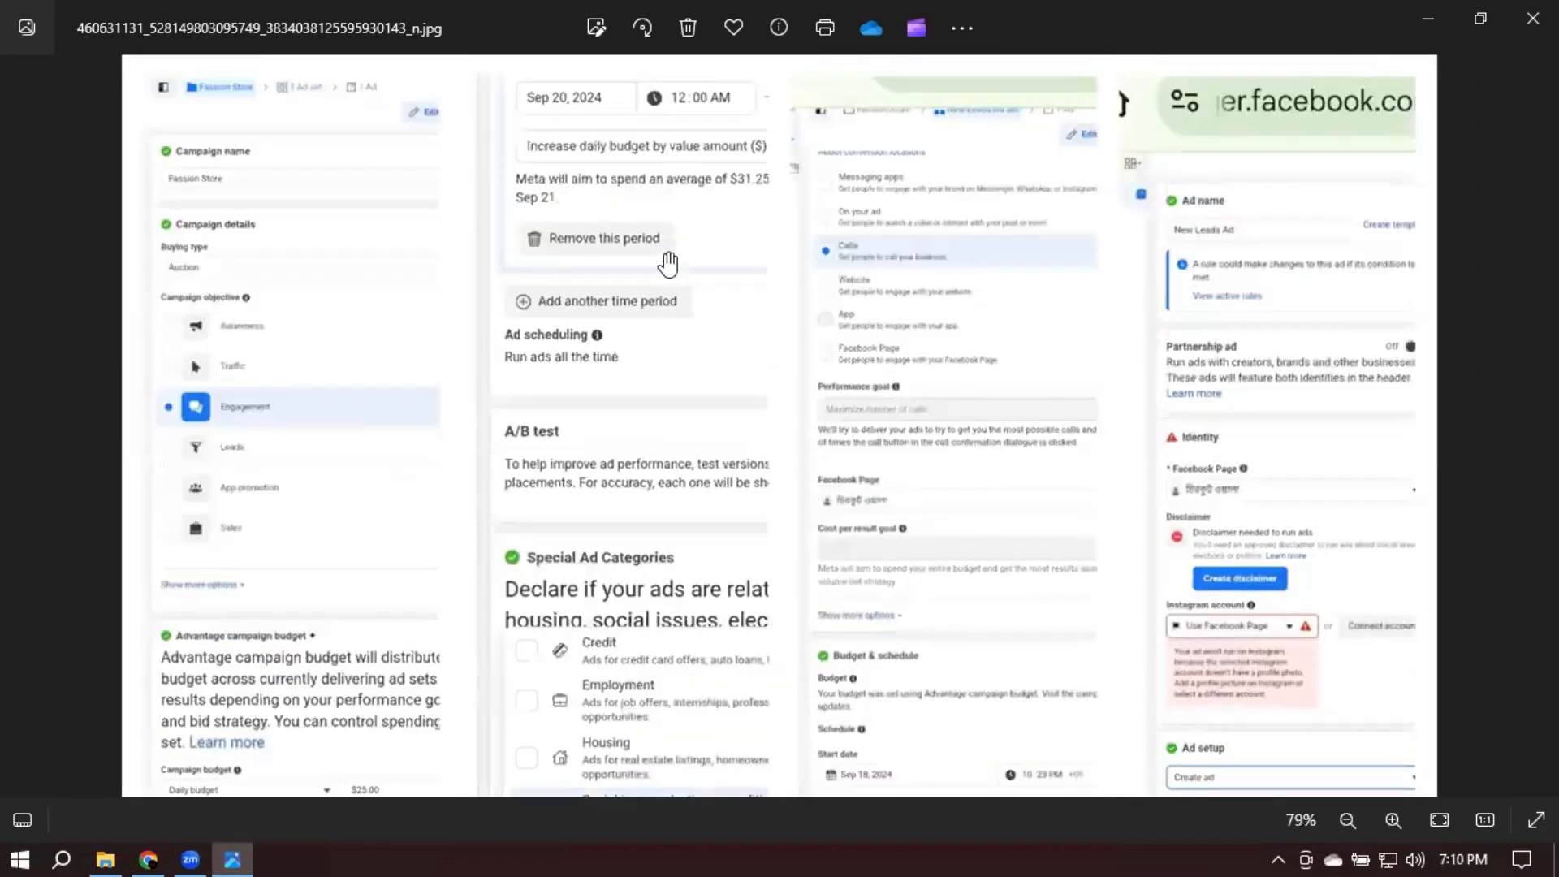
{"action": "left_click_drag", "start_coordinate": [961, 473], "coordinate": [962, 301]}
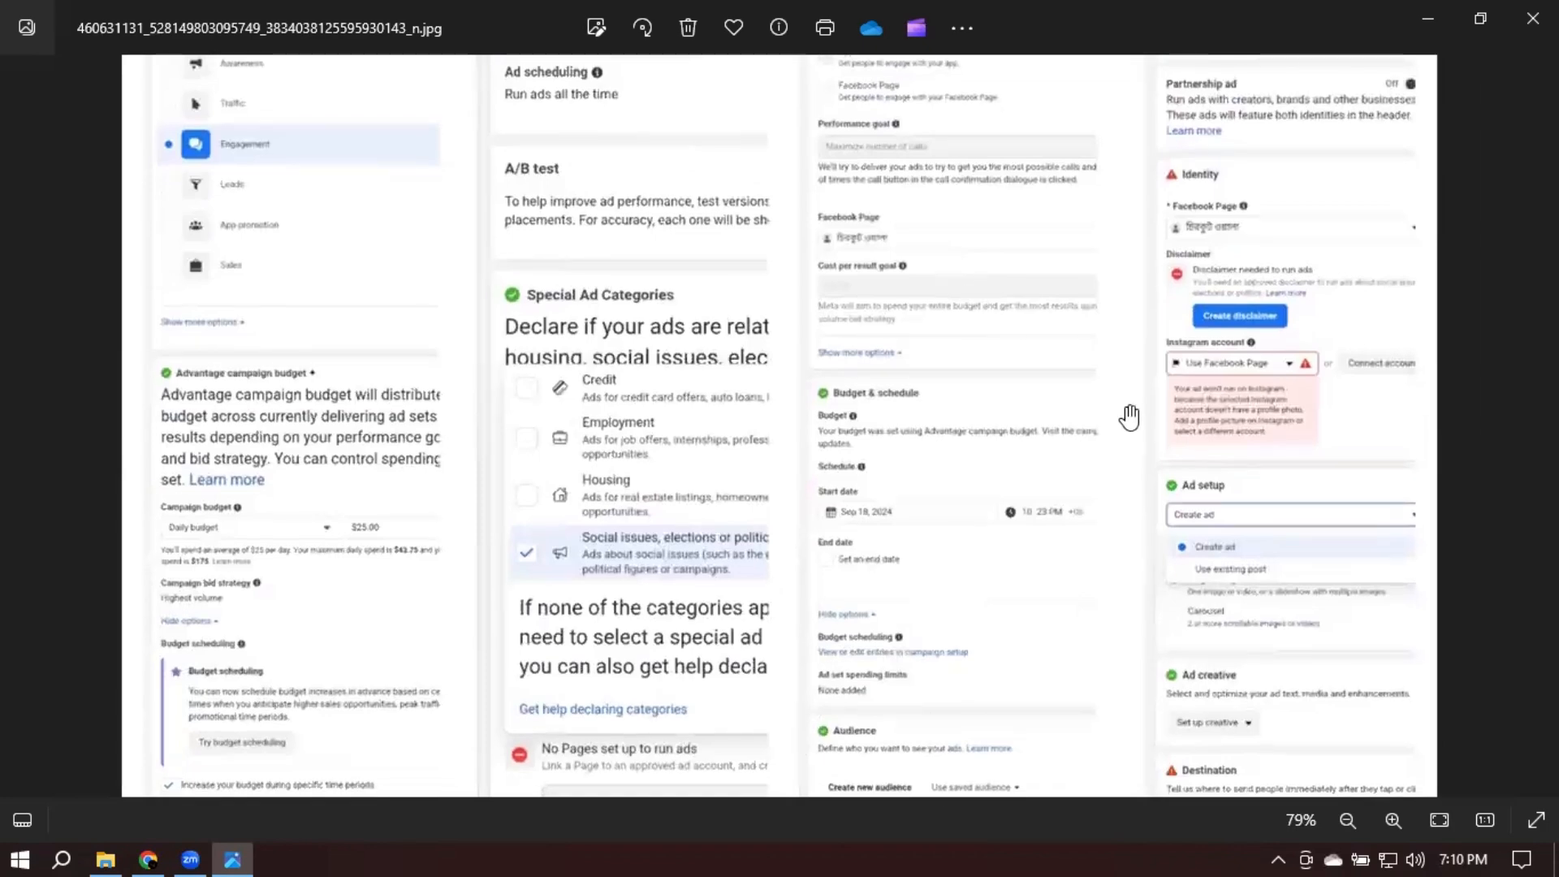
{"action": "scroll", "coordinate": [1158, 487], "scroll_direction": "down", "scroll_amount": 2}
{"action": "left_click_drag", "start_coordinate": [1159, 487], "coordinate": [1152, 254]}
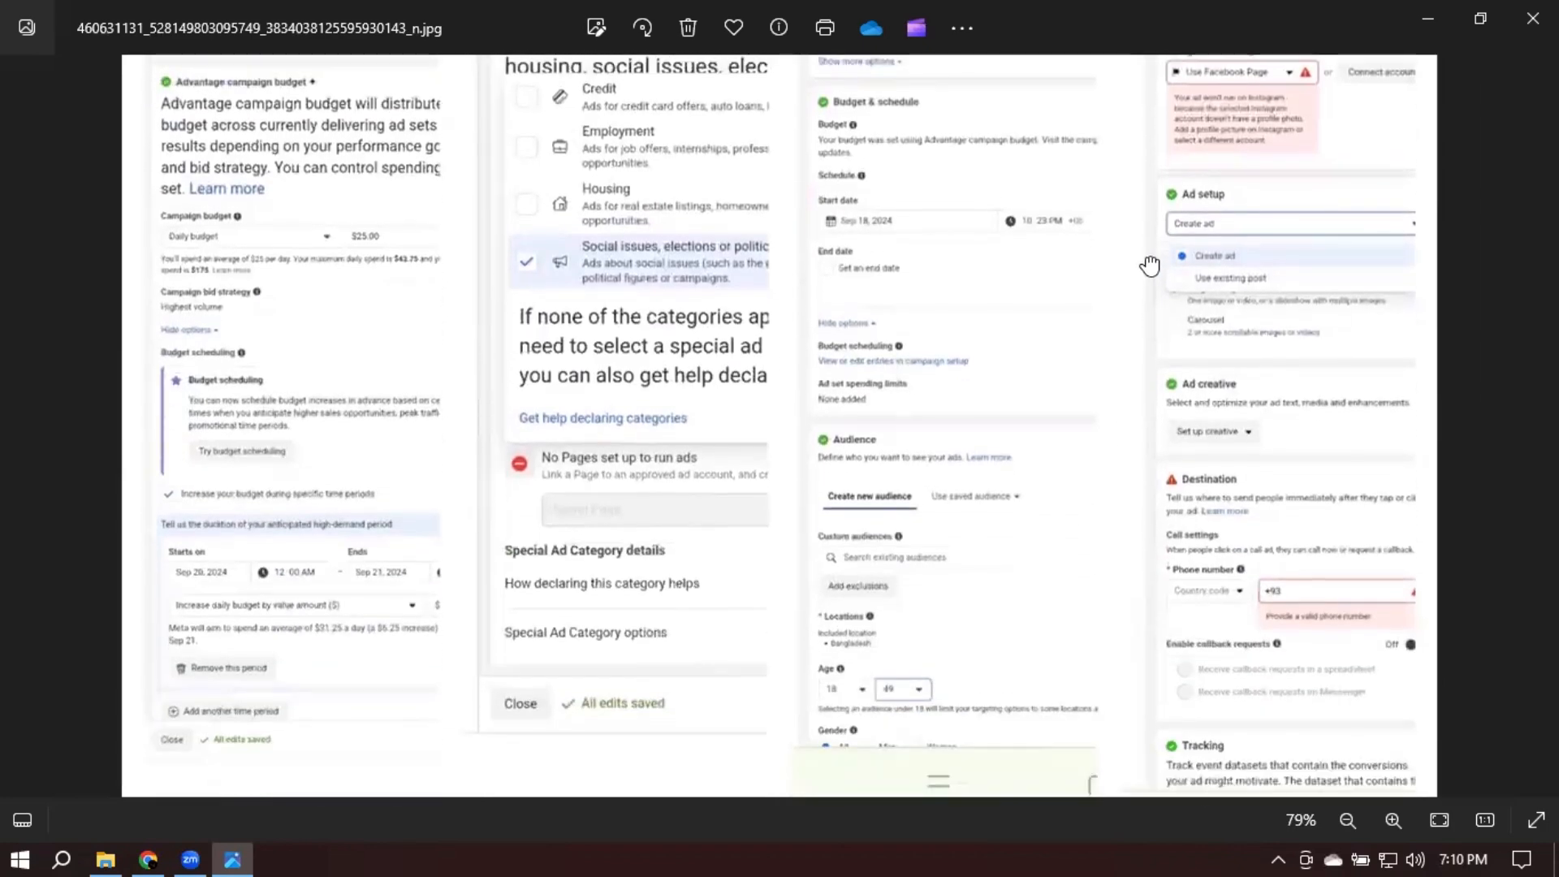
{"action": "scroll", "coordinate": [1048, 343], "scroll_direction": "down", "scroll_amount": 1}
{"action": "scroll", "coordinate": [1007, 617], "scroll_direction": "up", "scroll_amount": 4}
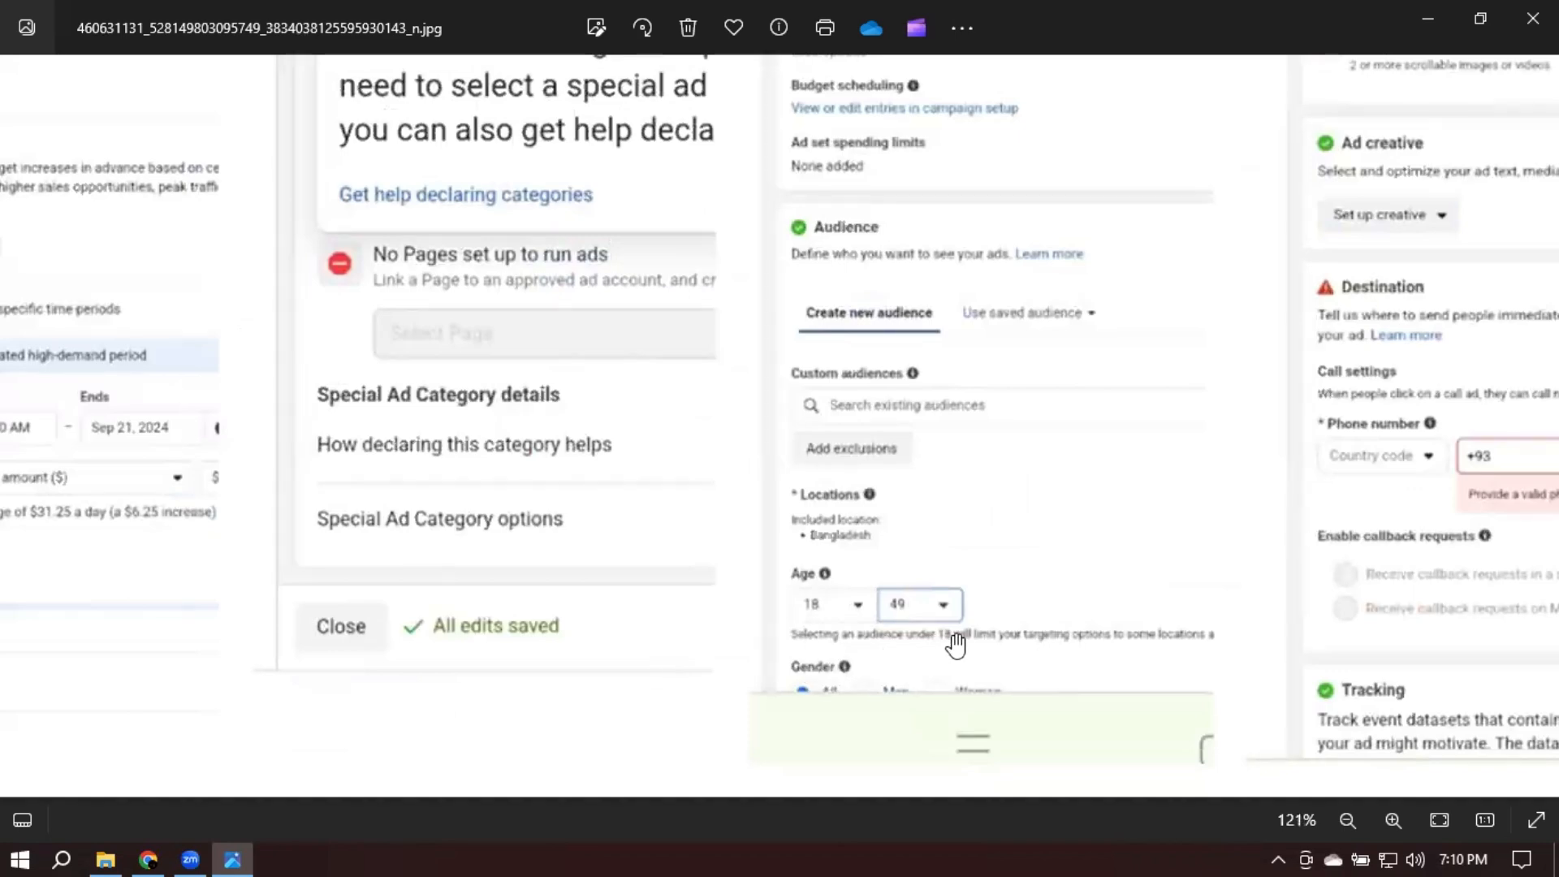
{"action": "scroll", "coordinate": [959, 642], "scroll_direction": "down", "scroll_amount": 5}
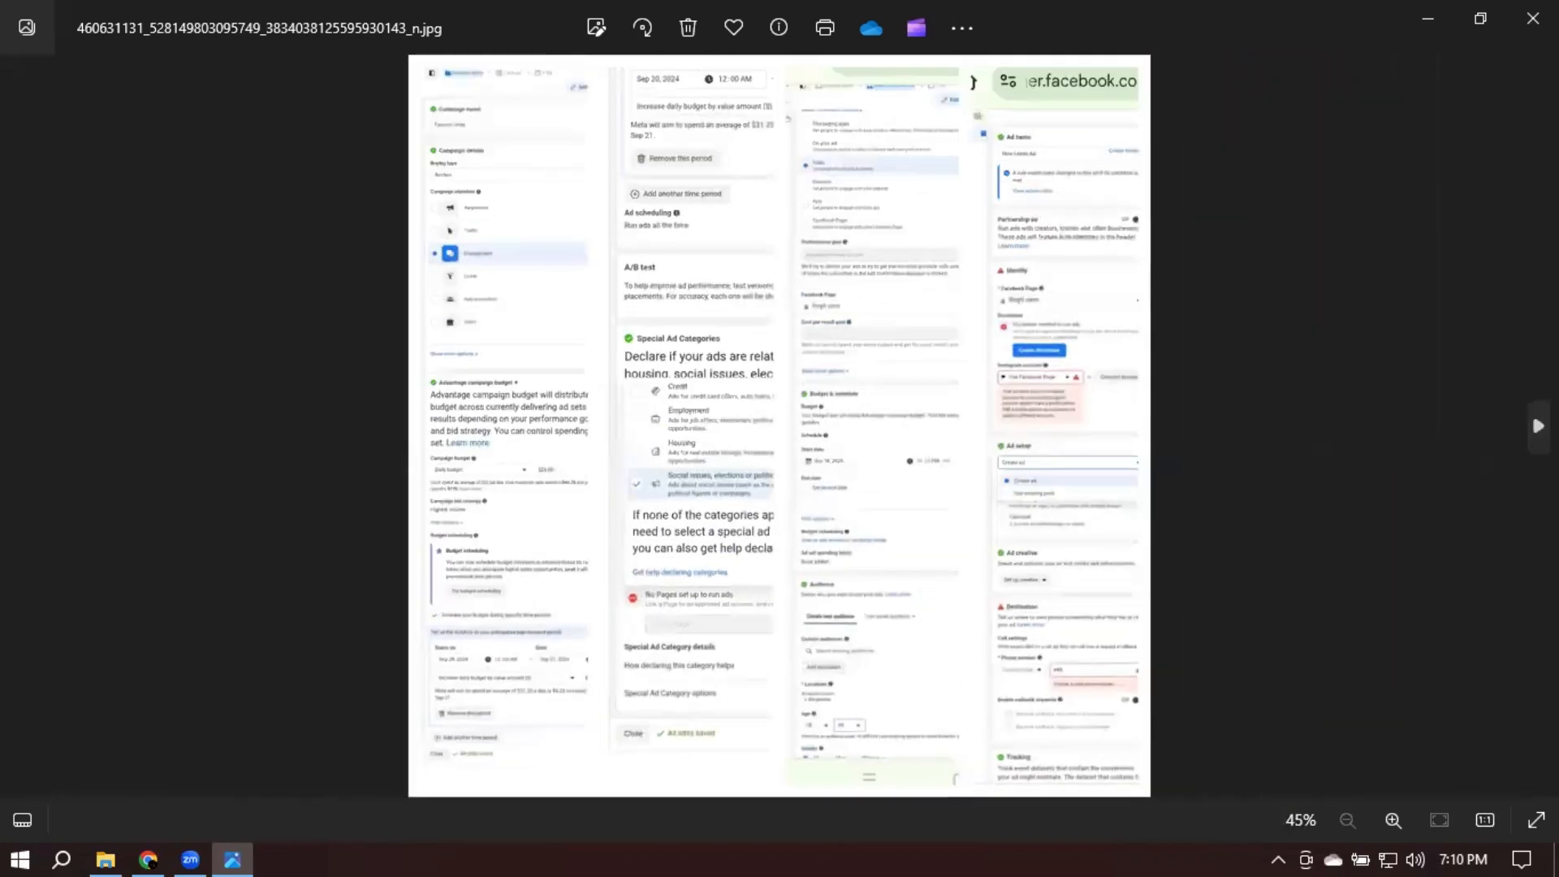
Go to the last of today's images, examine its audience targeting and placement settings, and close the image viewer
{"action": "key", "text": "Right"}
{"action": "scroll", "coordinate": [873, 498], "scroll_direction": "up", "scroll_amount": 4}
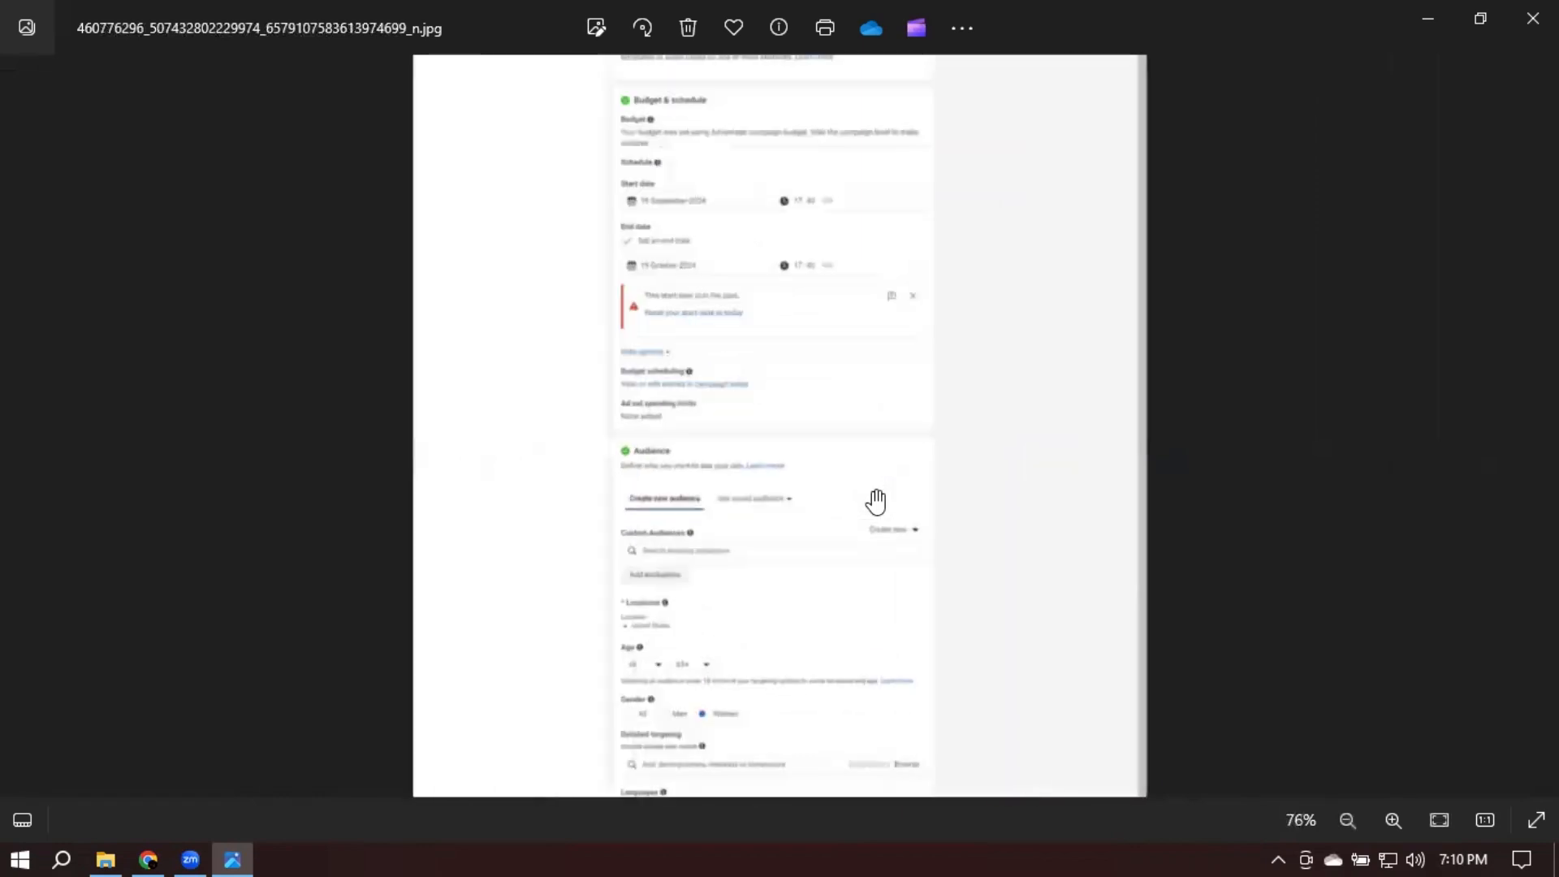
{"action": "left_click_drag", "start_coordinate": [884, 343], "coordinate": [928, 219]}
{"action": "left_click_drag", "start_coordinate": [897, 519], "coordinate": [987, 229]}
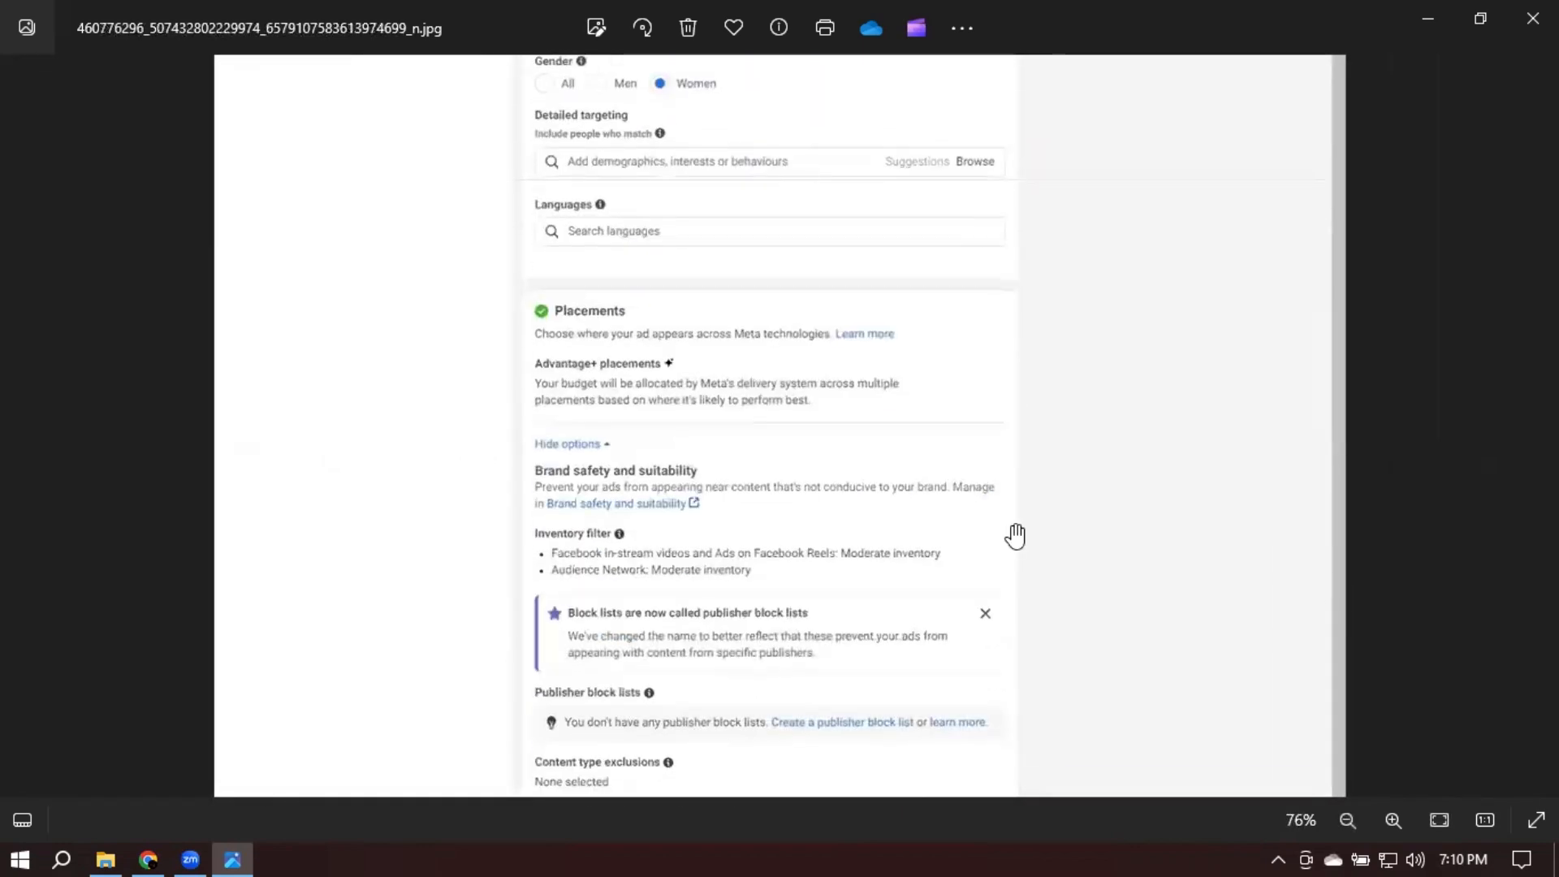
{"action": "left_click_drag", "start_coordinate": [1015, 535], "coordinate": [1076, 248]}
{"action": "left_click_drag", "start_coordinate": [790, 249], "coordinate": [770, 604]}
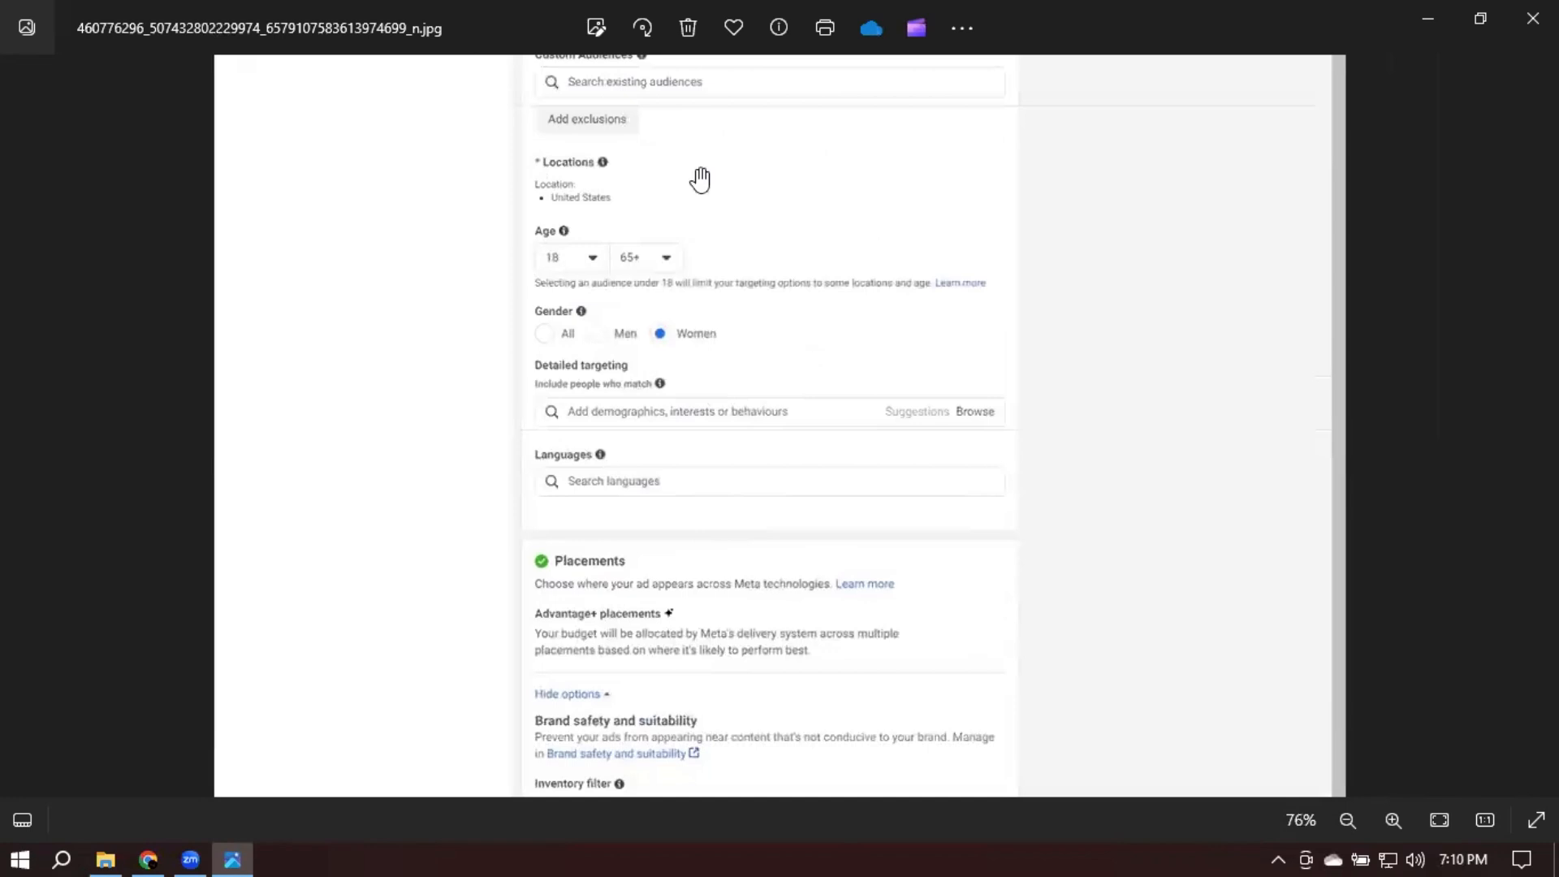
{"action": "scroll", "coordinate": [812, 291], "scroll_direction": "down", "scroll_amount": 5}
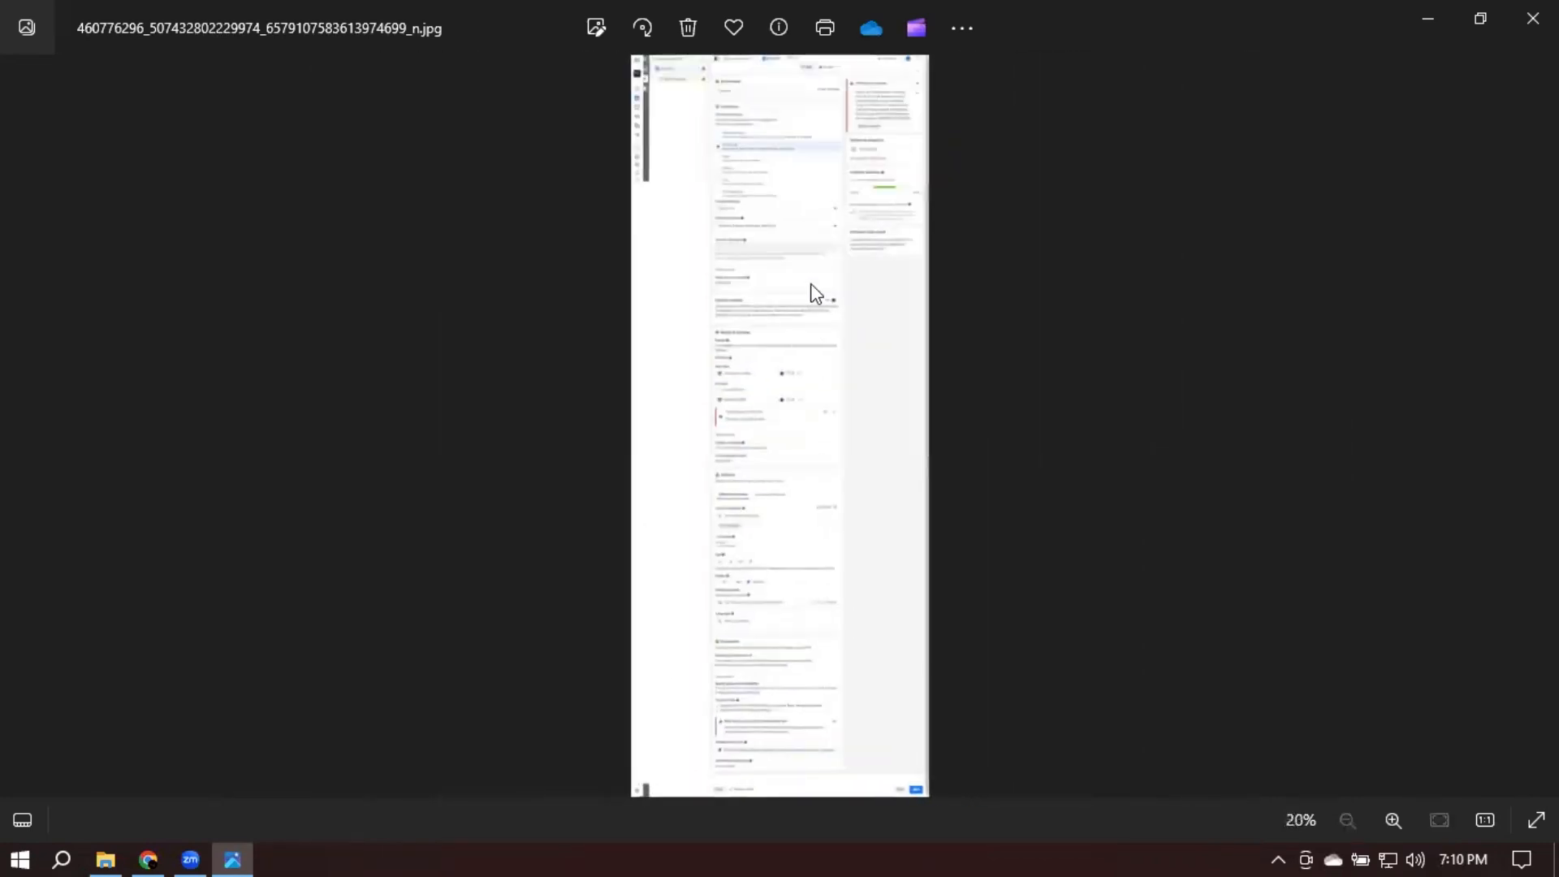
{"action": "left_click", "coordinate": [1532, 18]}
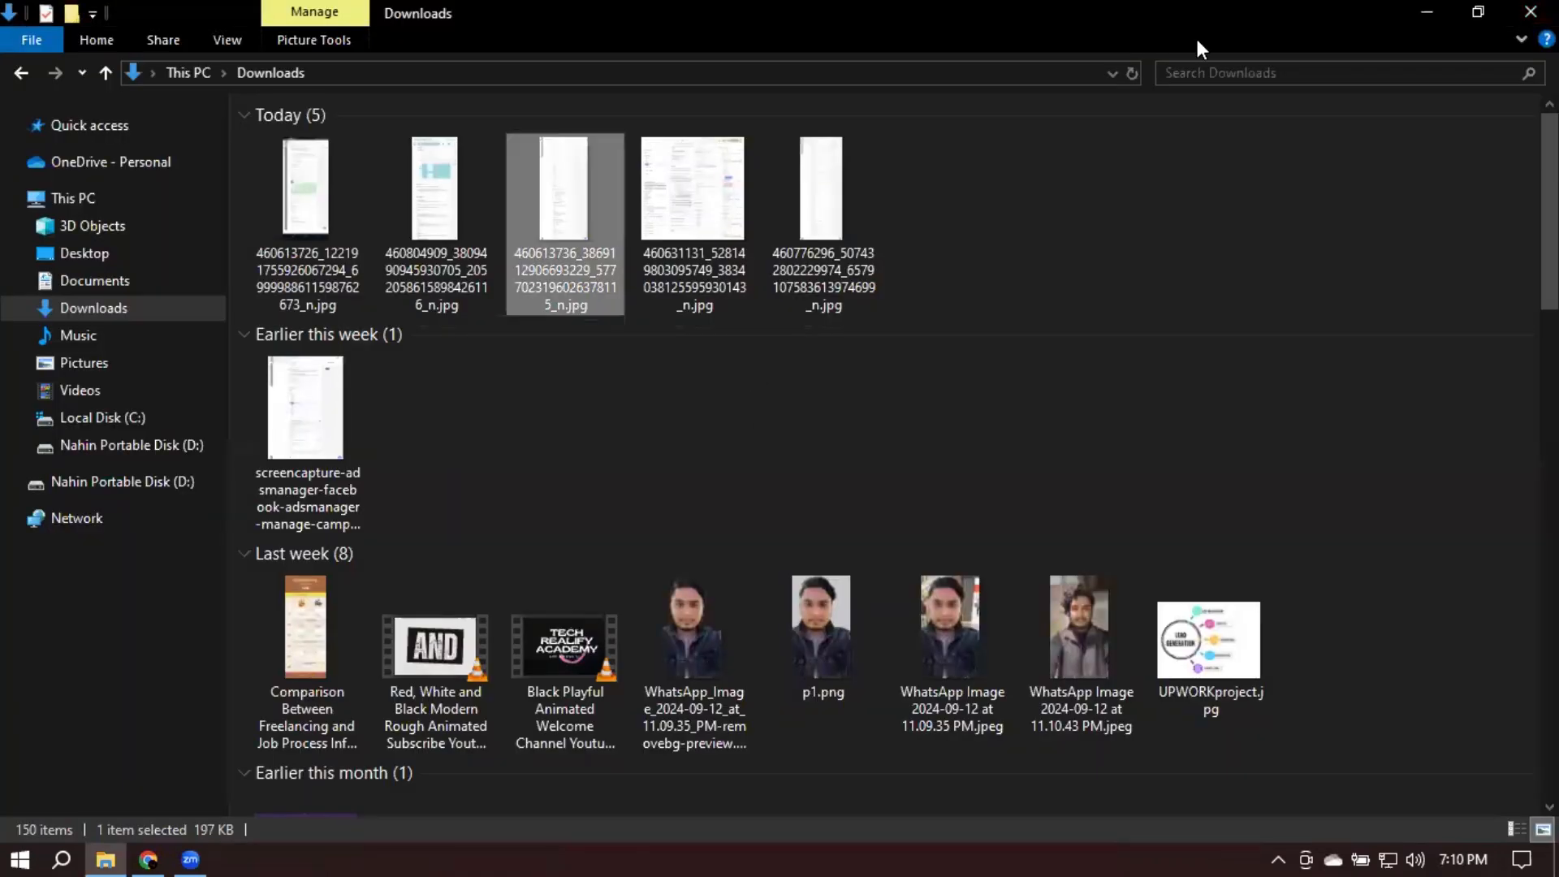
Close the Downloads window, switch to Google Chrome, open a new tab and close the Facebook tab
{"action": "left_click", "coordinate": [1517, 18]}
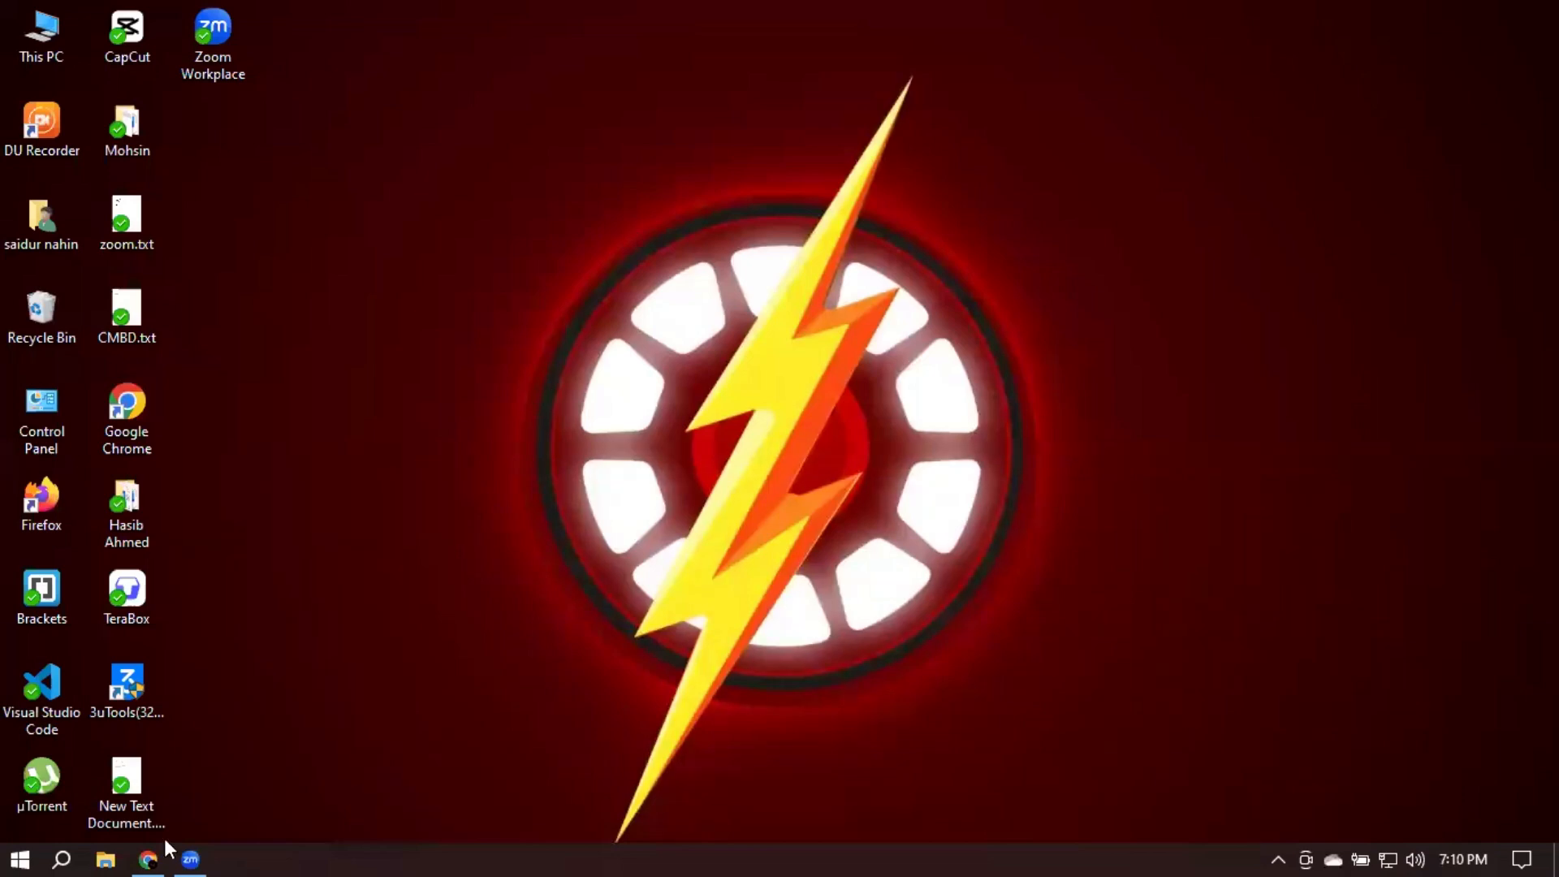
{"action": "left_click", "coordinate": [148, 858]}
{"action": "left_click", "coordinate": [331, 18]}
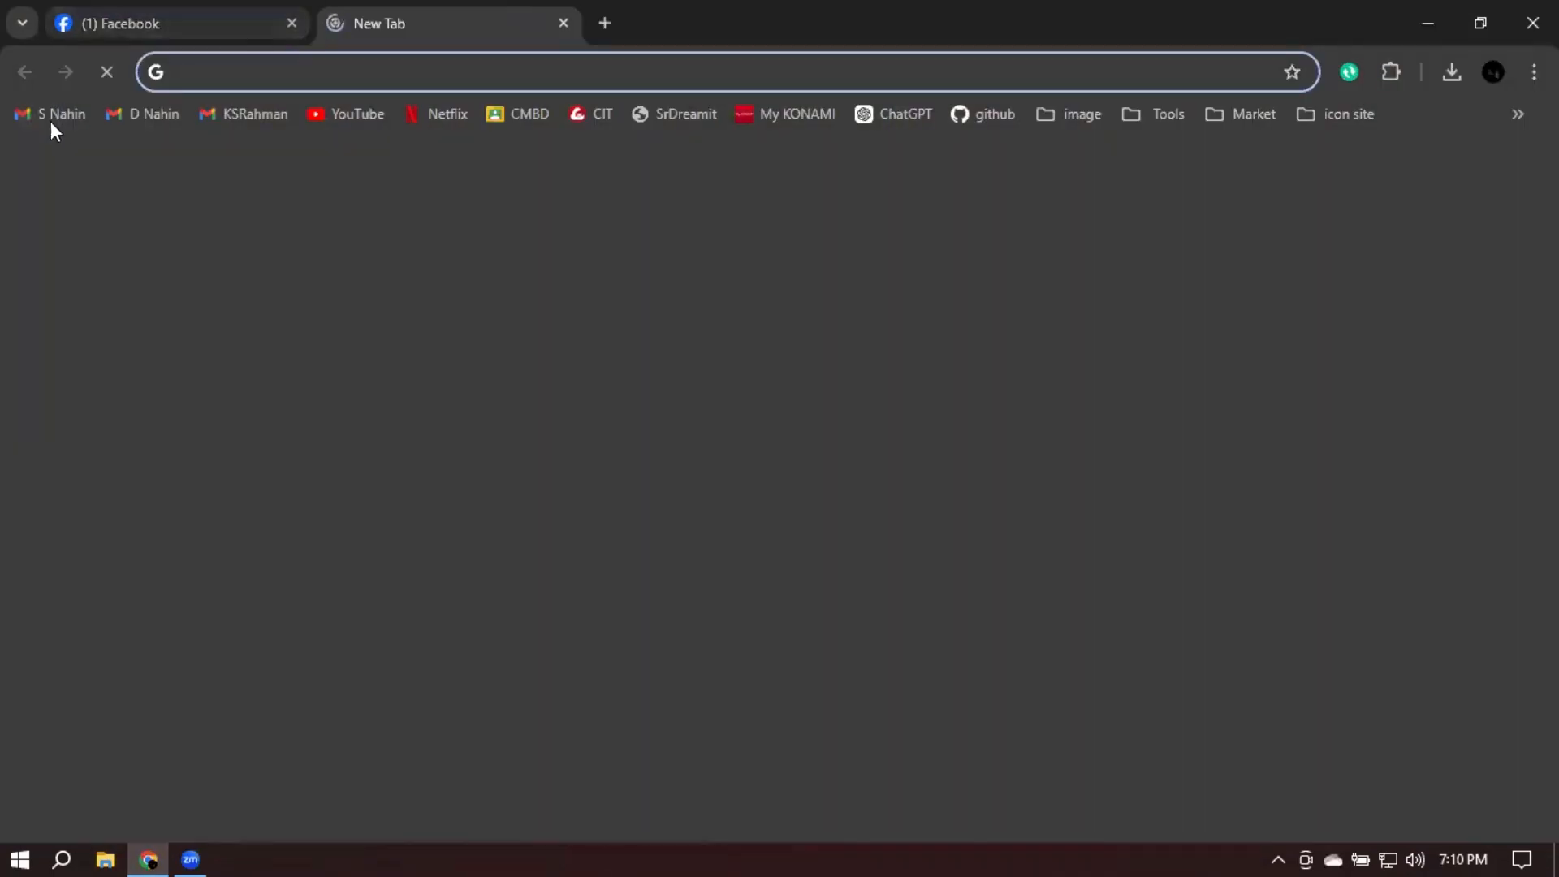
{"action": "left_click", "coordinate": [292, 23]}
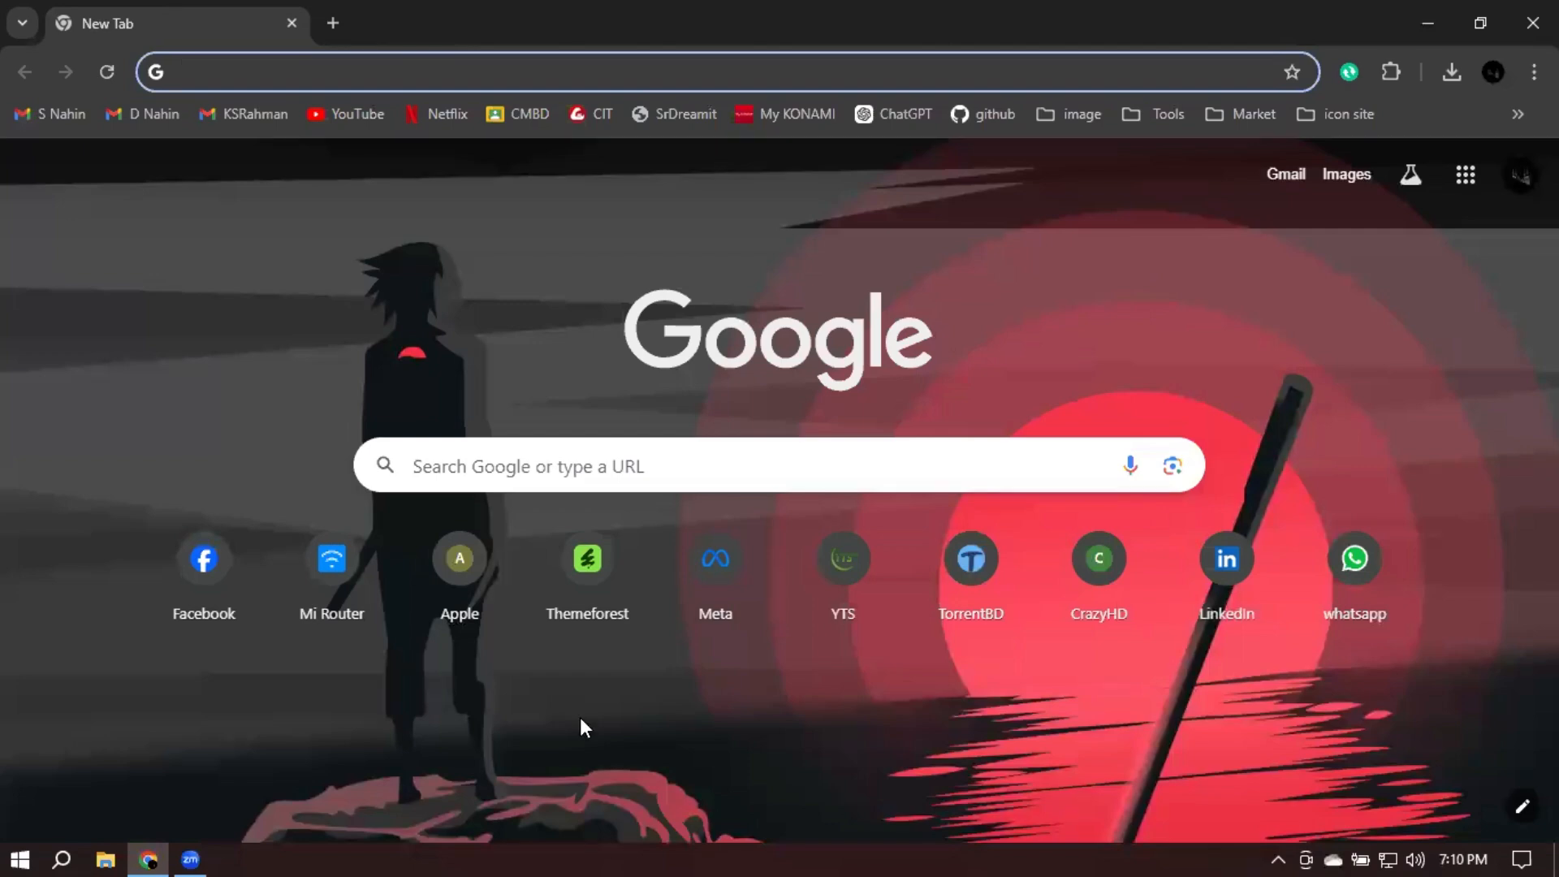
Open ads.facebook.com and continue from the Meta for Business page to Ads Manager
{"action": "left_click", "coordinate": [774, 39]}
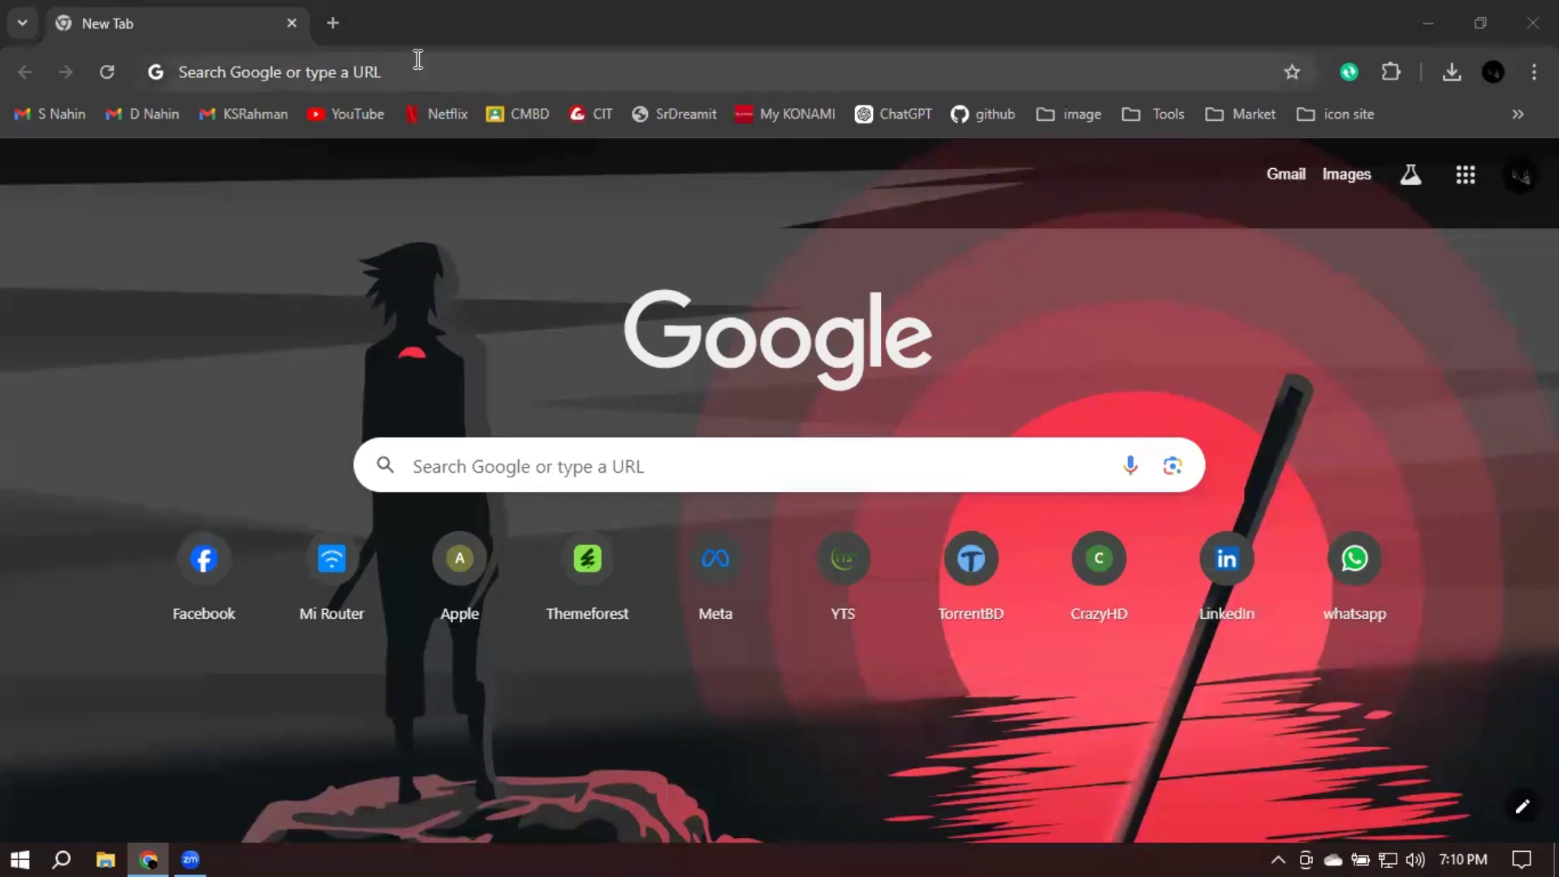
{"action": "left_click", "coordinate": [391, 73]}
{"action": "type", "text": "ads.facebook.com"}
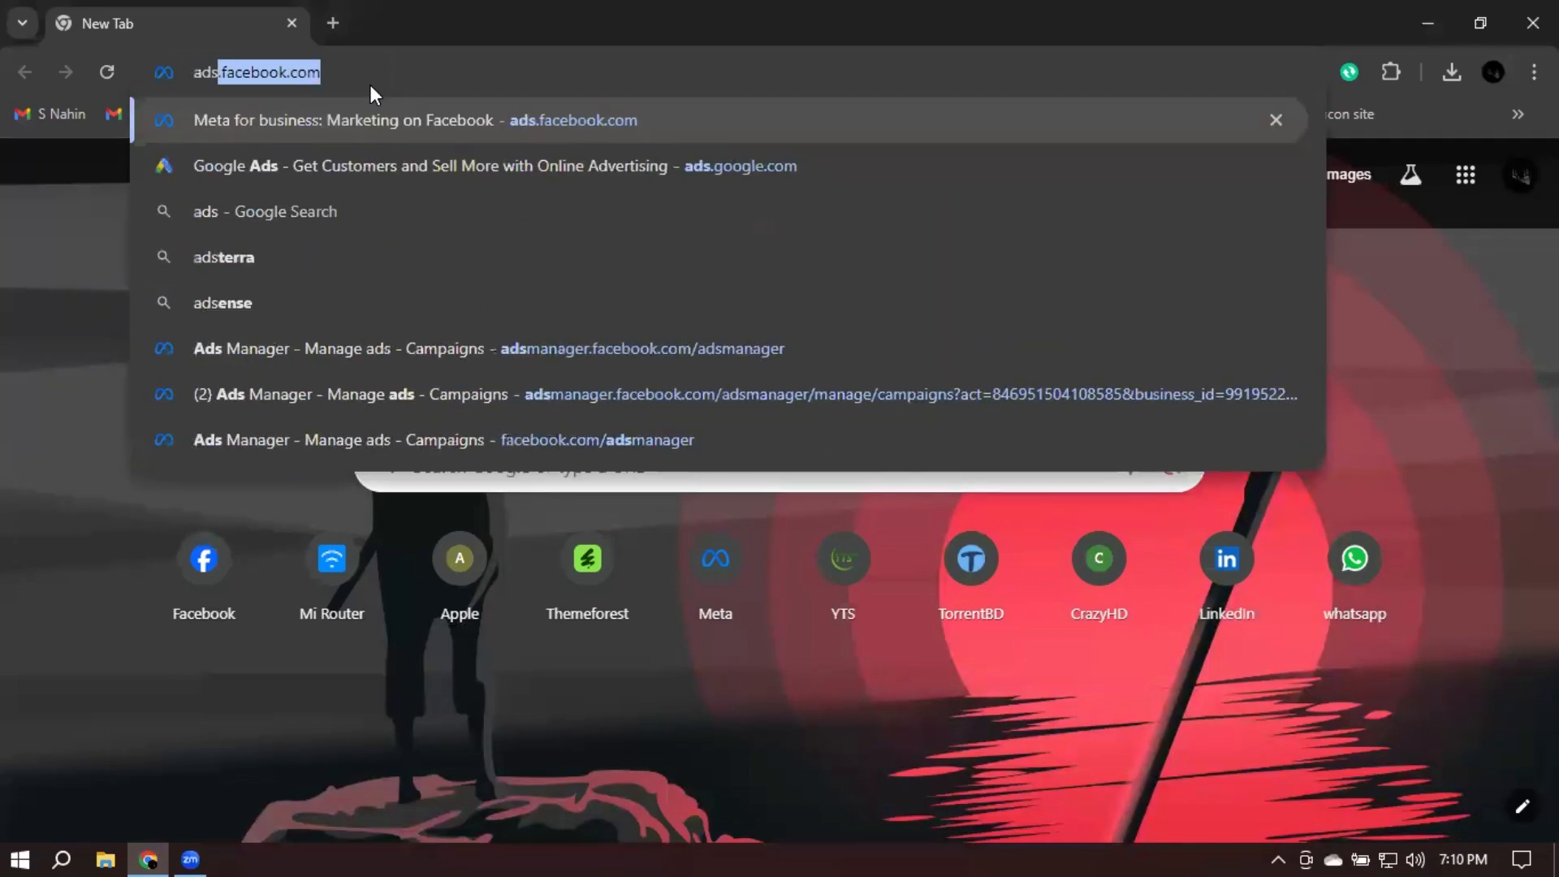
{"action": "key", "text": "Return"}
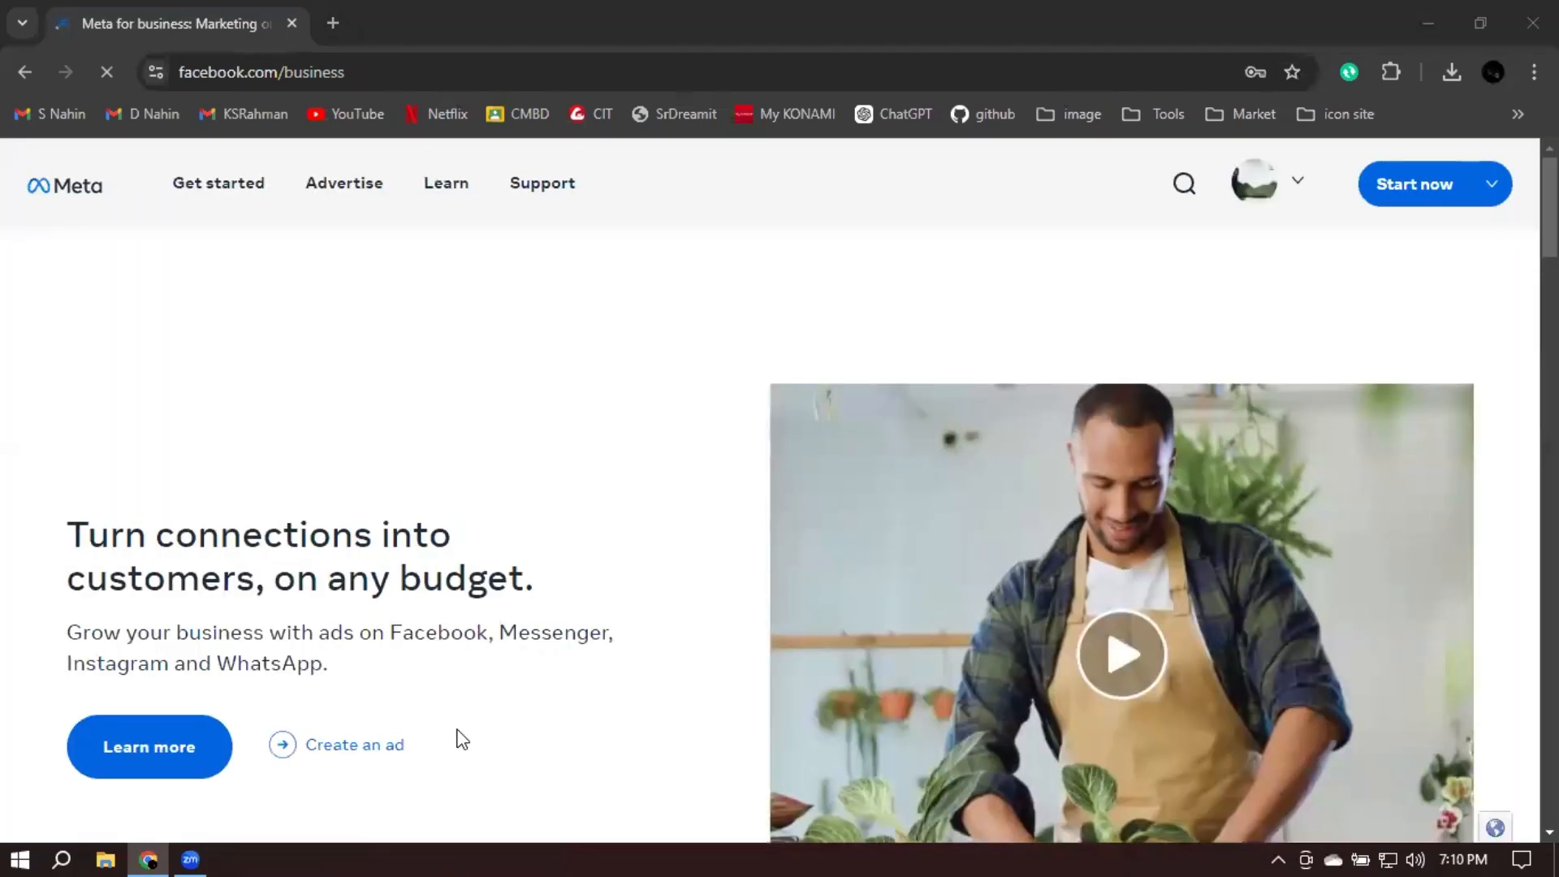
{"action": "mouse_move", "coordinate": [1409, 209]}
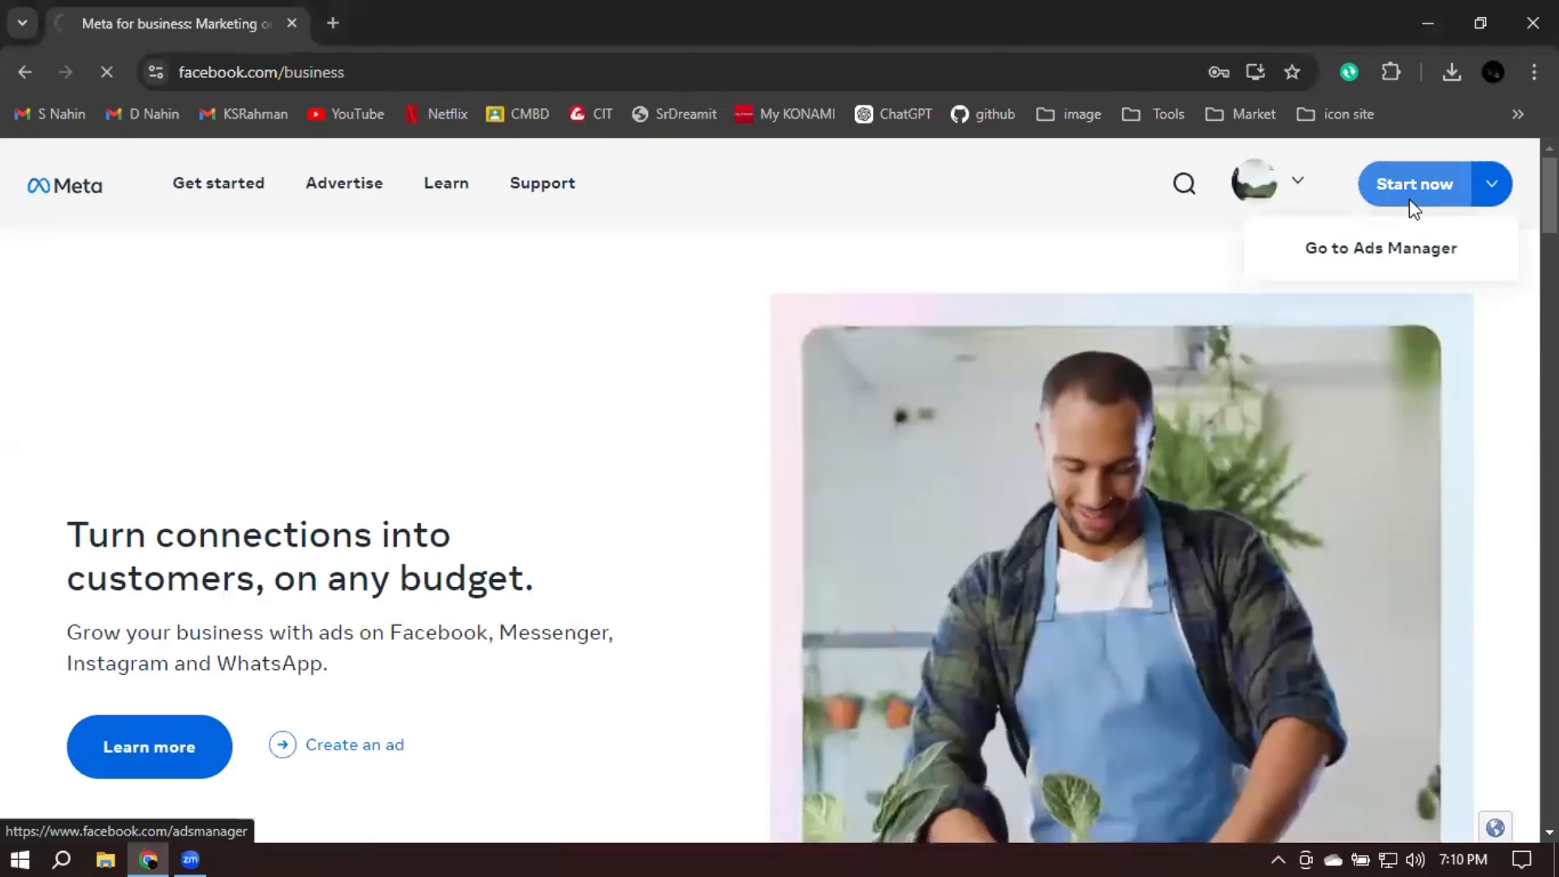
{"action": "left_click", "coordinate": [1410, 208]}
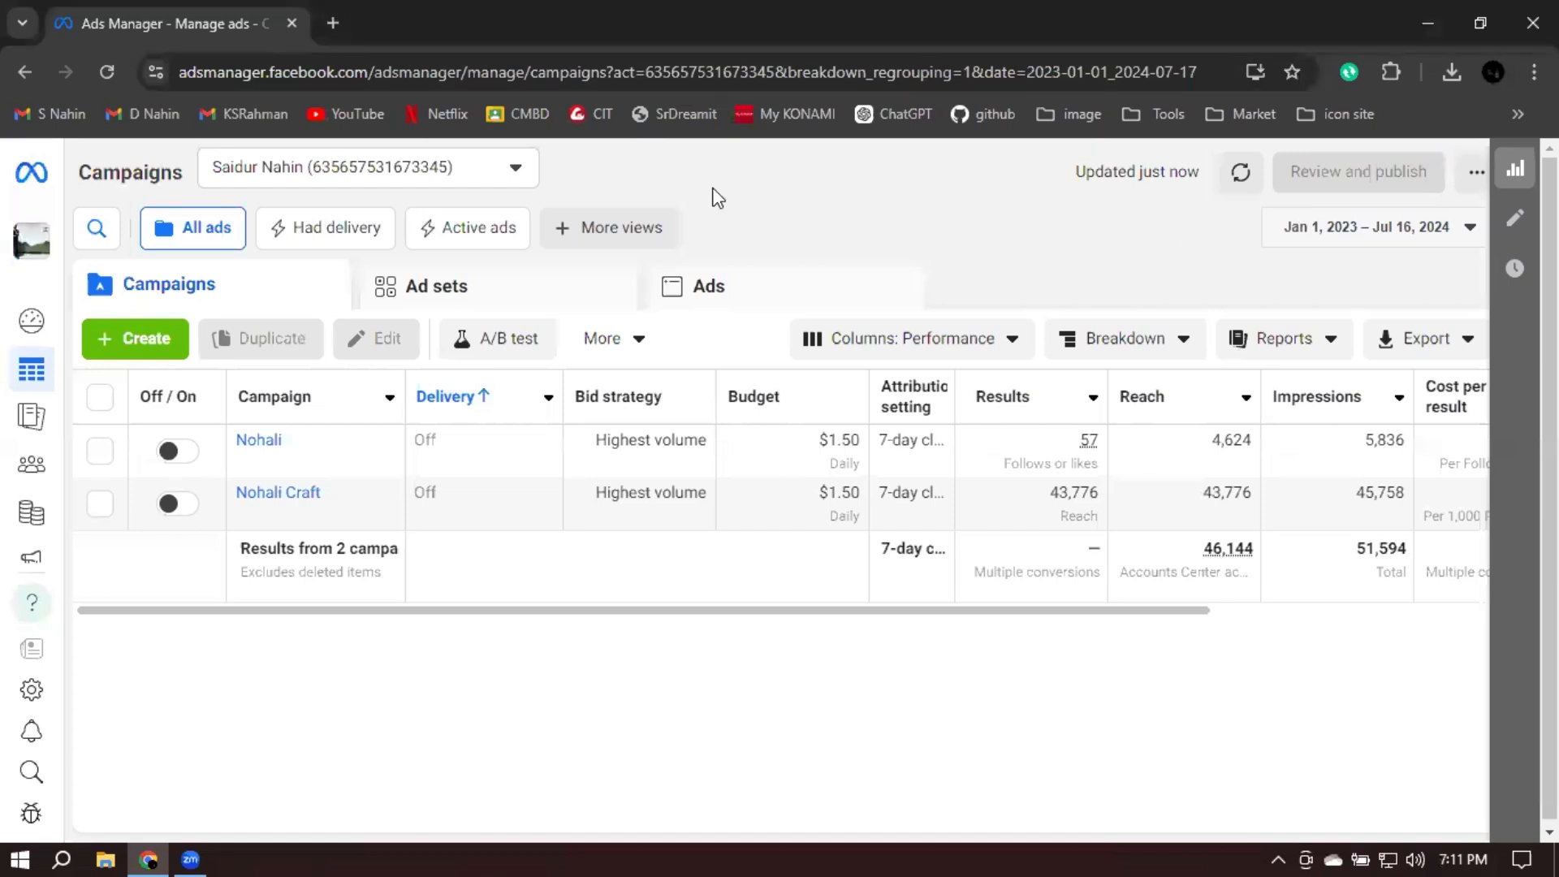
Expand the full list of ad accounts and switch to the account containing the Tech Realify Academy campaign
{"action": "left_click", "coordinate": [354, 180]}
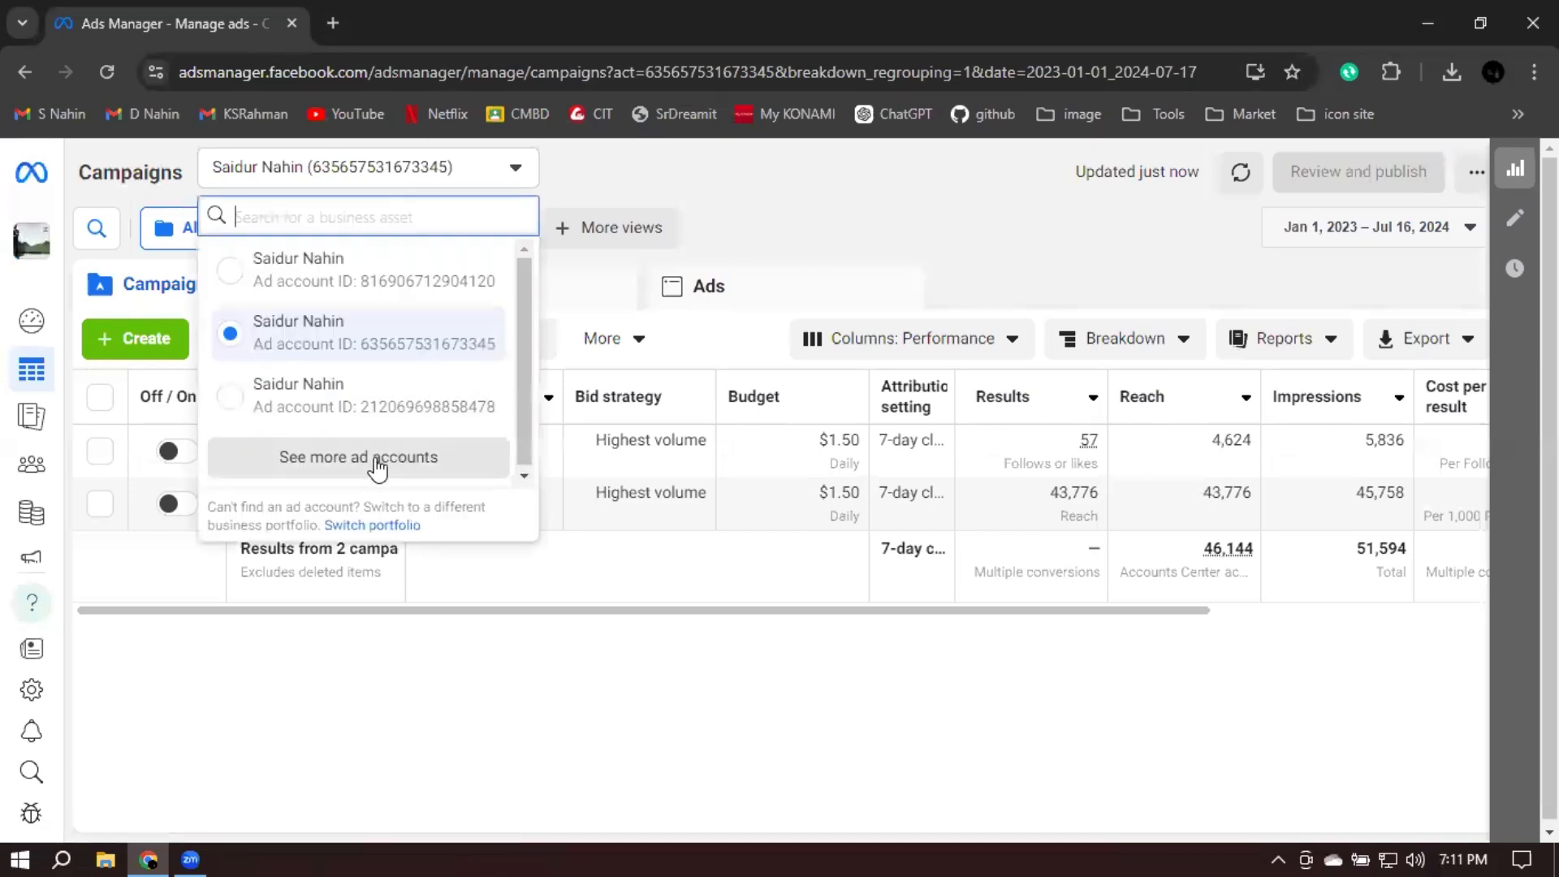
{"action": "left_click", "coordinate": [424, 455]}
{"action": "scroll", "coordinate": [388, 455], "scroll_direction": "down", "scroll_amount": 4}
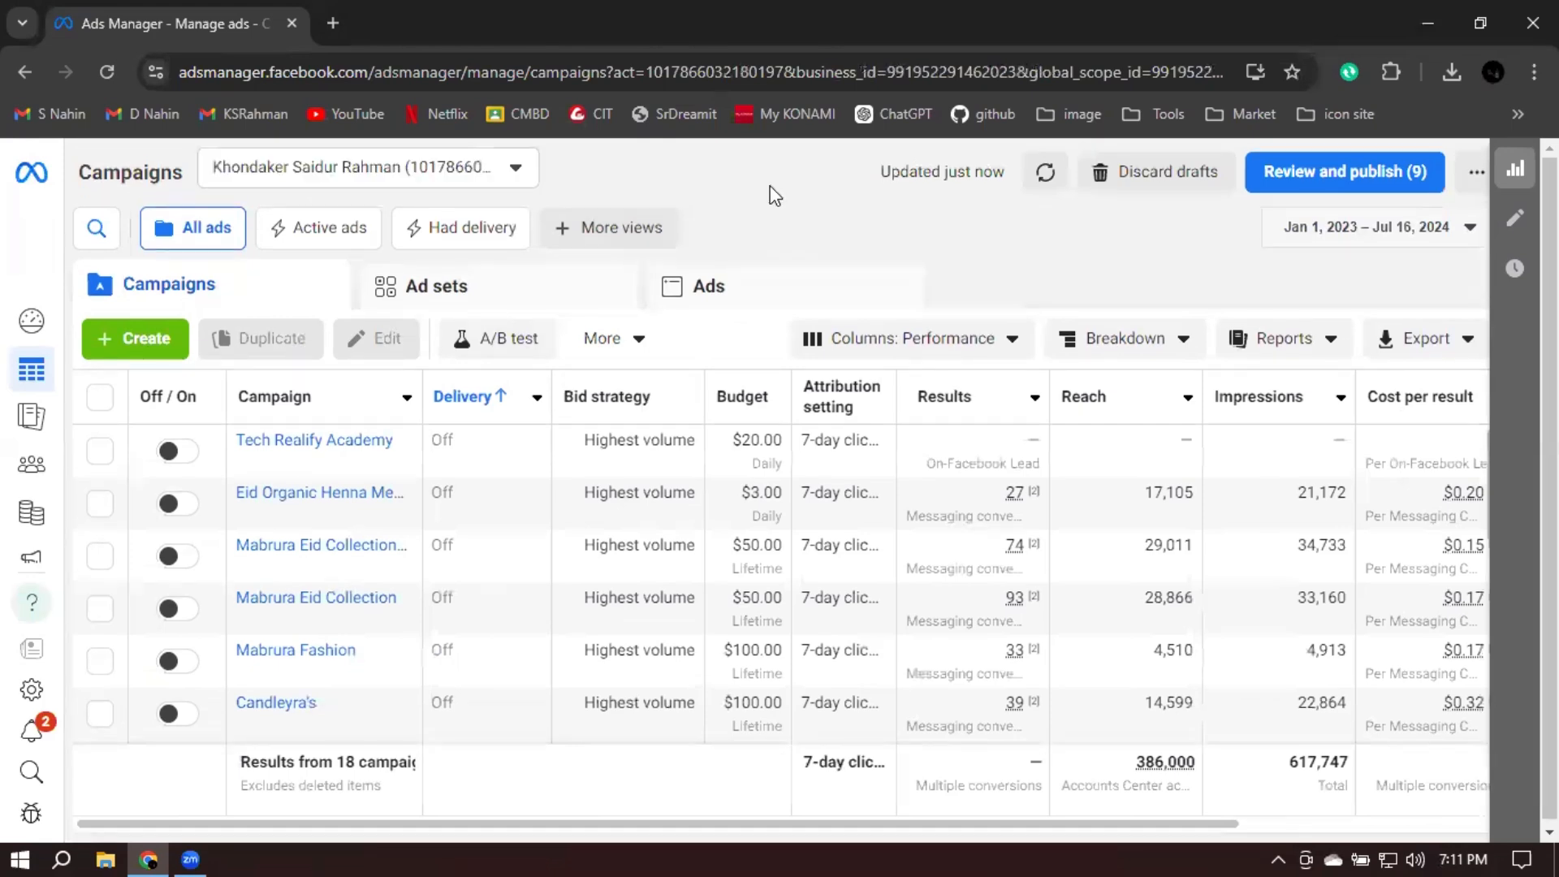
Look through this ad account's whole campaign list, including delivery, budgets and results
{"action": "left_click", "coordinate": [449, 169]}
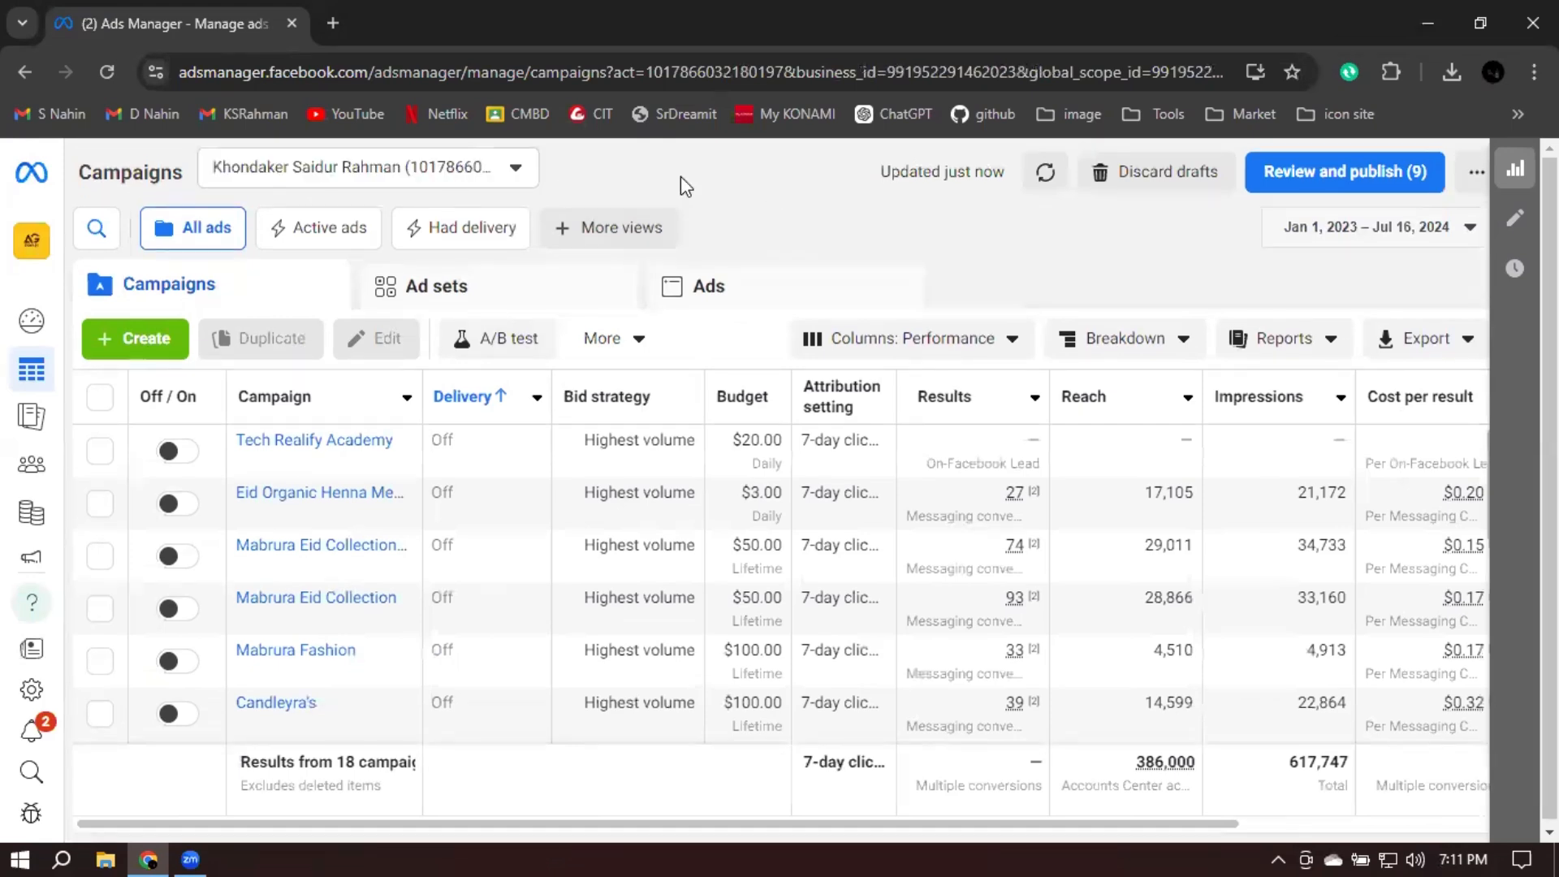
{"action": "left_click", "coordinate": [737, 204]}
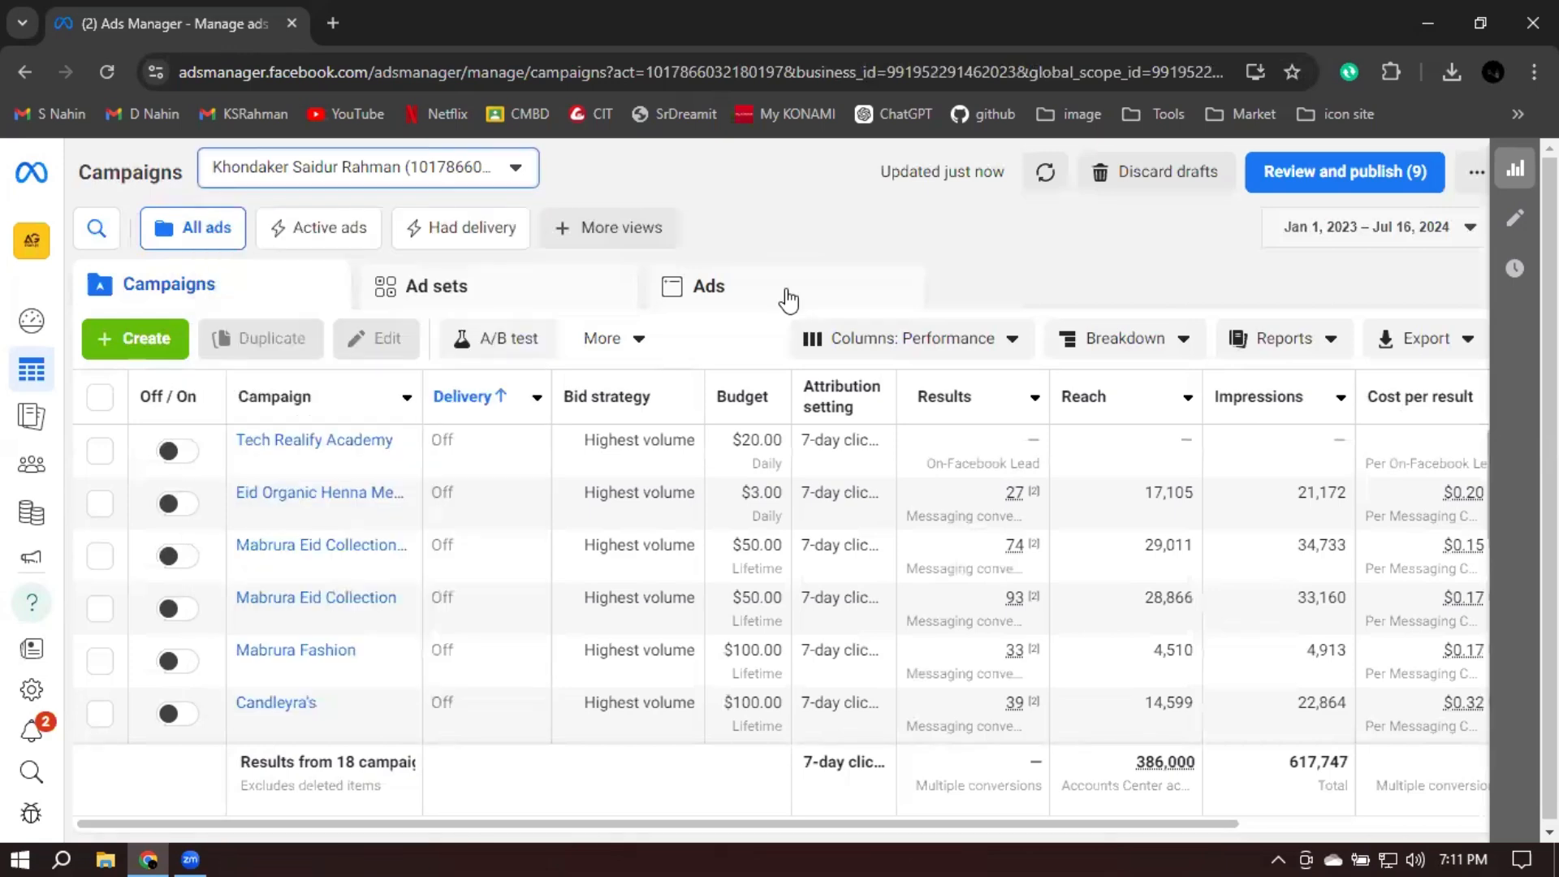
{"action": "scroll", "coordinate": [438, 491], "scroll_direction": "down", "scroll_amount": 5}
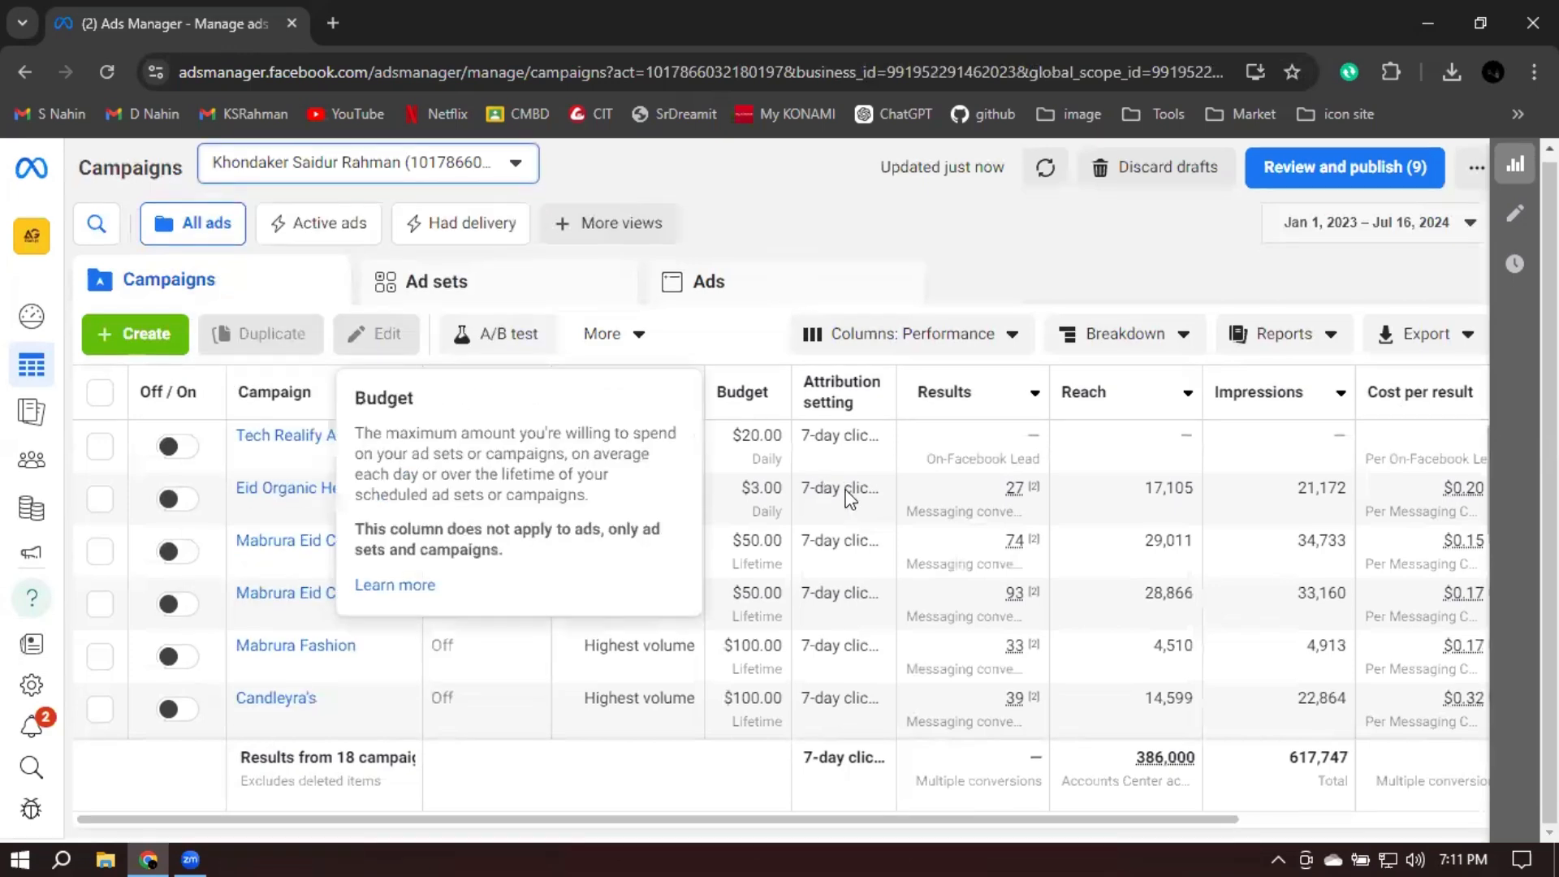
{"action": "scroll", "coordinate": [444, 494], "scroll_direction": "down", "scroll_amount": 3}
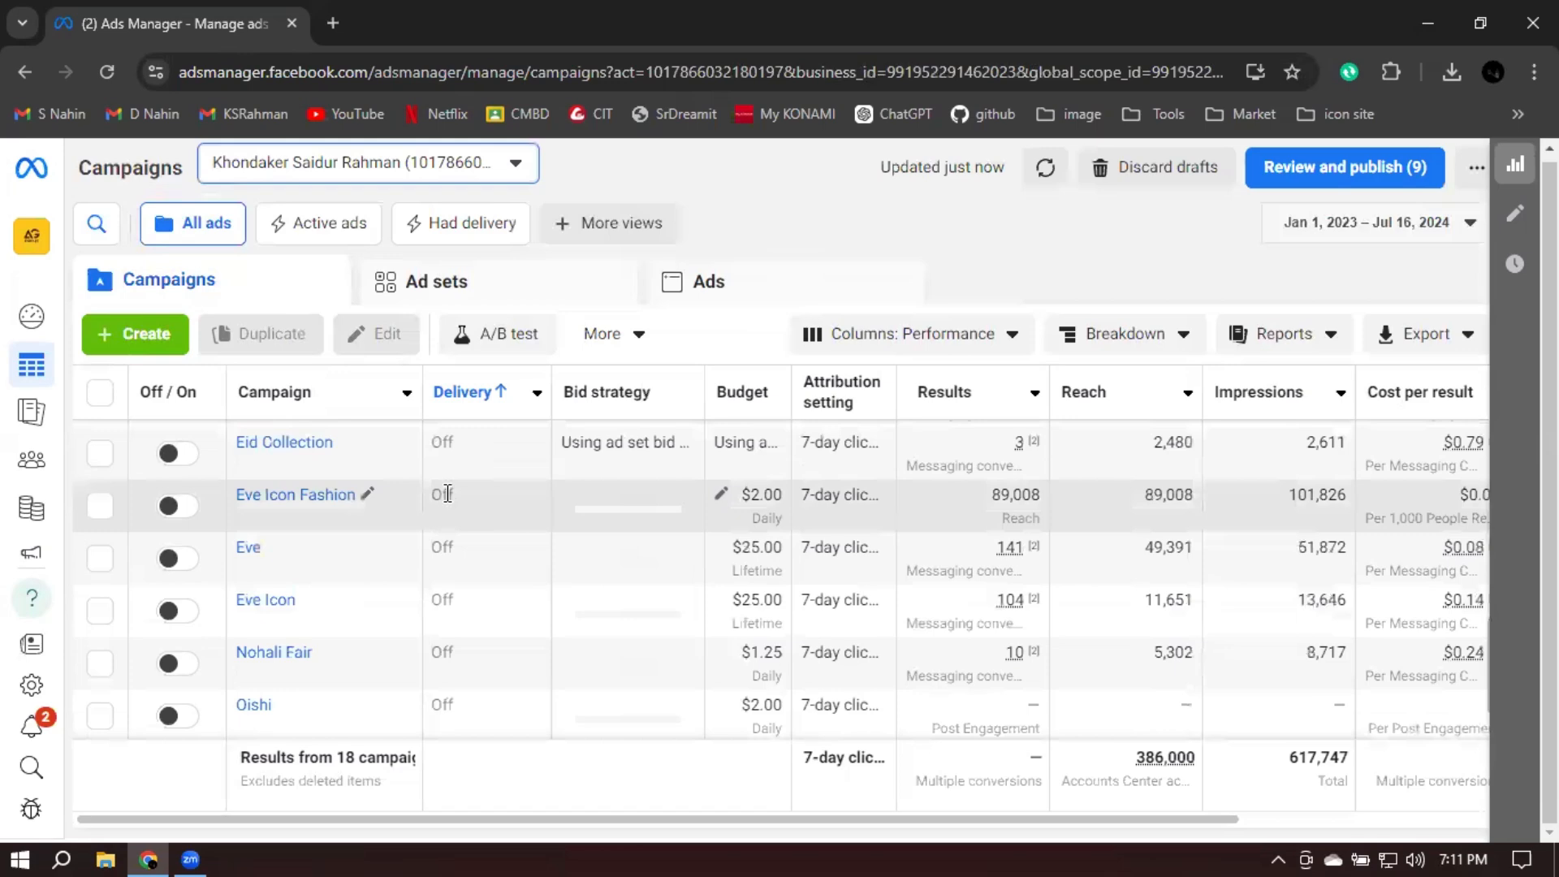
{"action": "scroll", "coordinate": [446, 493], "scroll_direction": "down", "scroll_amount": 1}
{"action": "scroll", "coordinate": [446, 499], "scroll_direction": "up", "scroll_amount": 5}
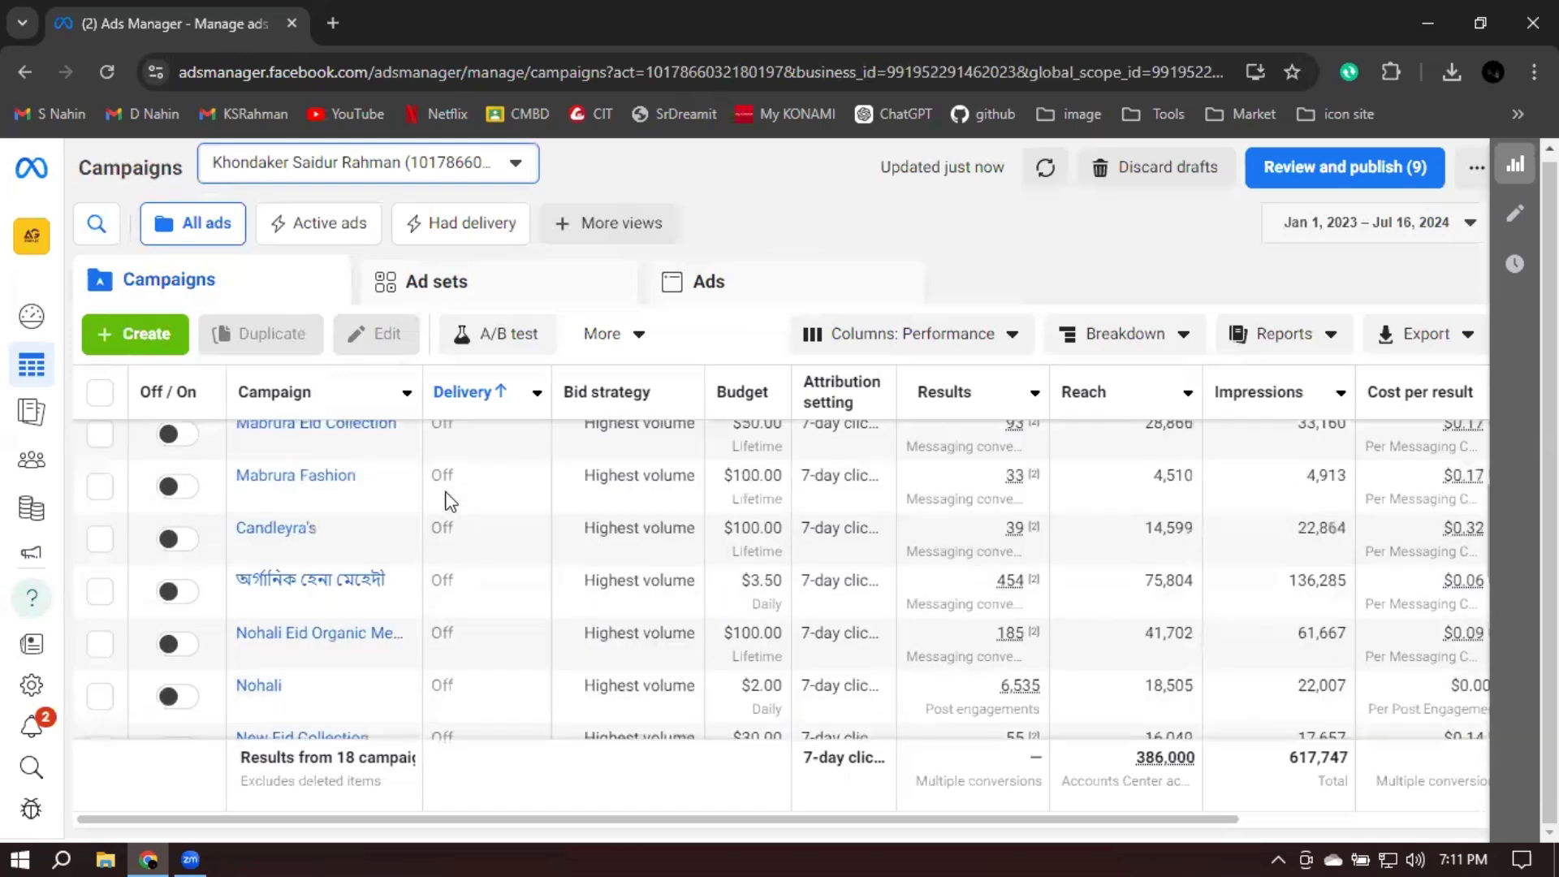
{"action": "scroll", "coordinate": [448, 501], "scroll_direction": "up", "scroll_amount": 3}
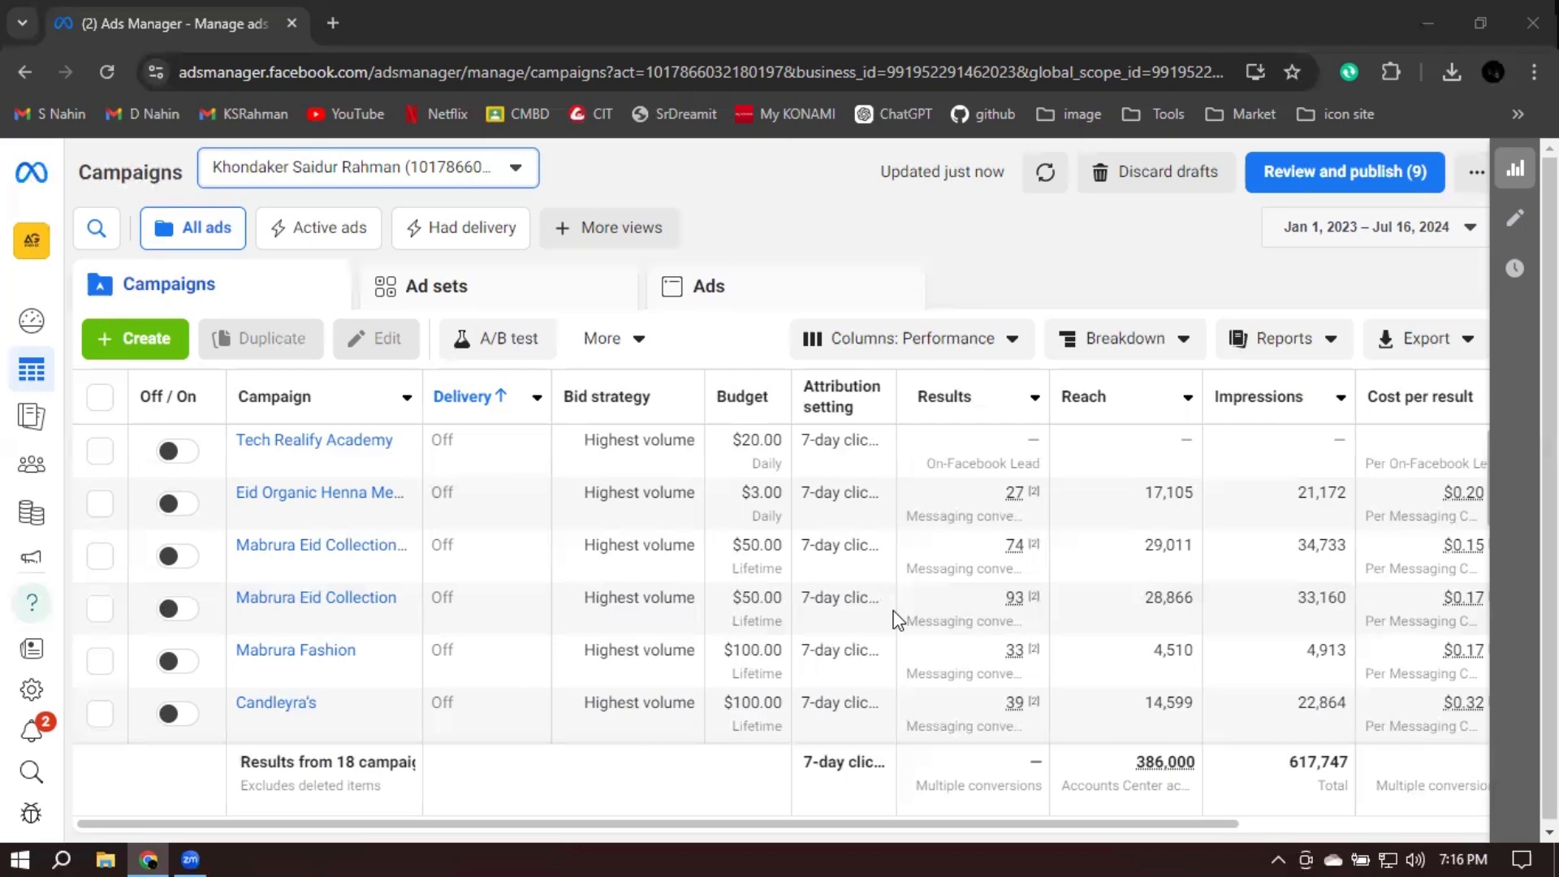
Switch to the ad account containing the draft Mabrura Fashion campaign and dismiss the payment method notice
{"action": "left_click", "coordinate": [699, 2]}
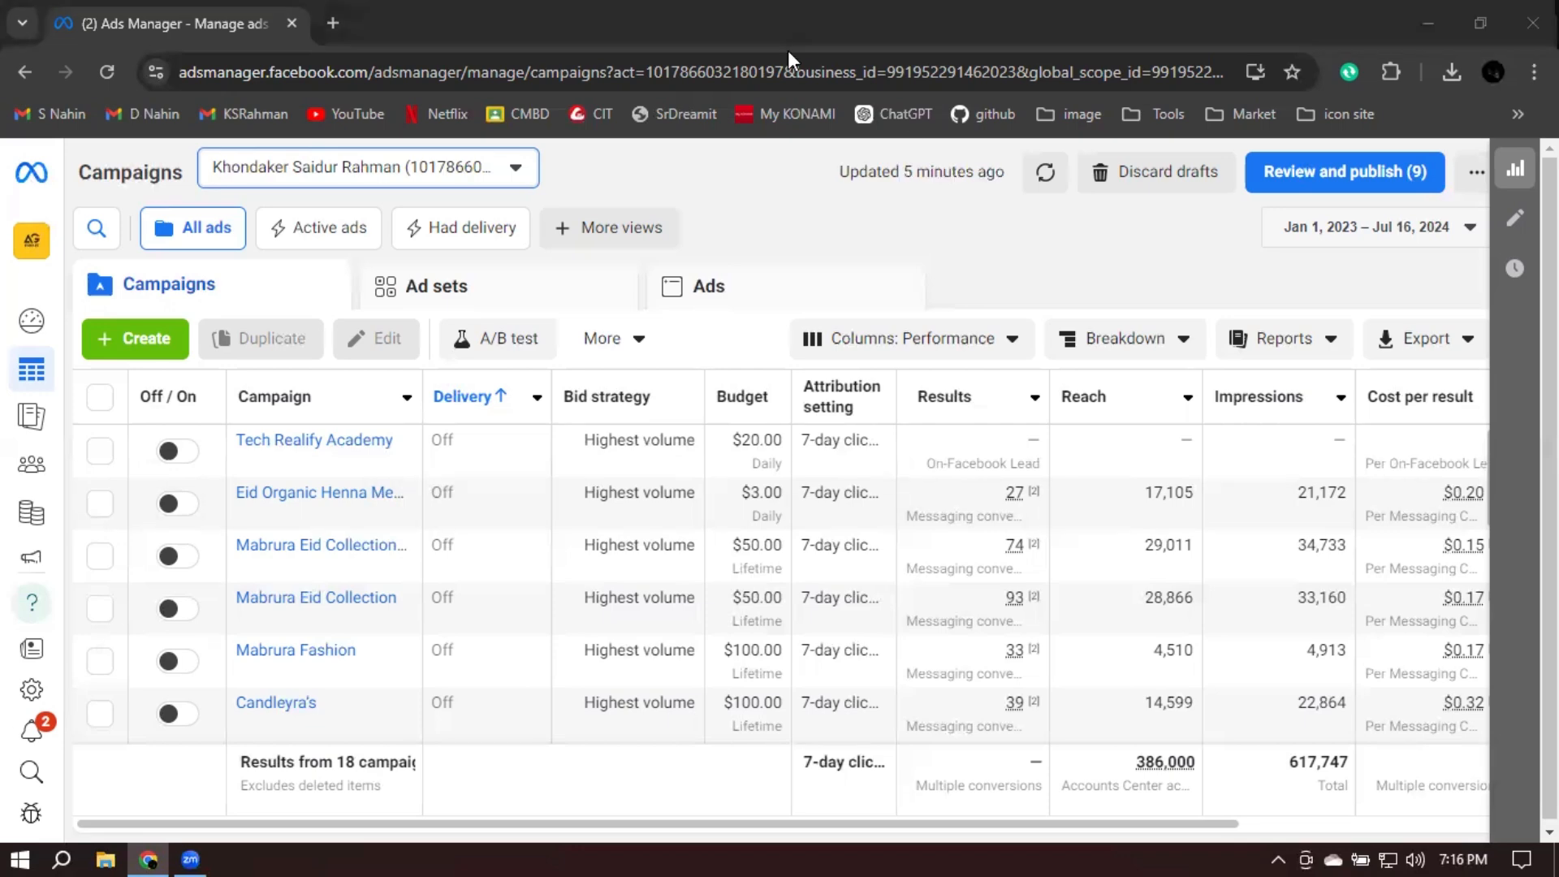
{"action": "left_click", "coordinate": [457, 177]}
{"action": "scroll", "coordinate": [436, 473], "scroll_direction": "down", "scroll_amount": 1}
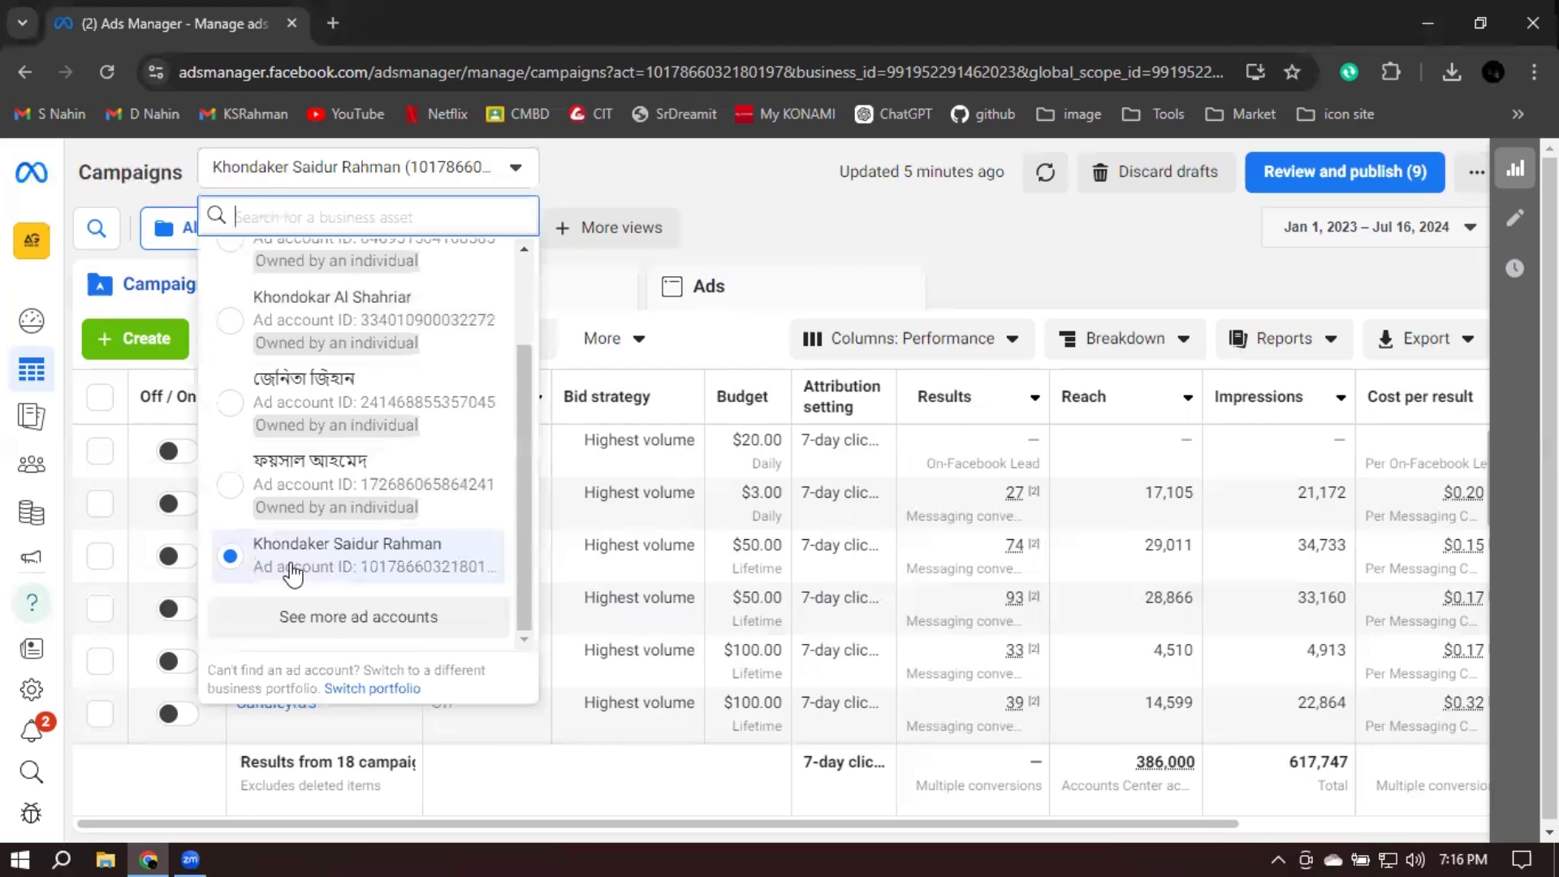
{"action": "left_click", "coordinate": [332, 422]}
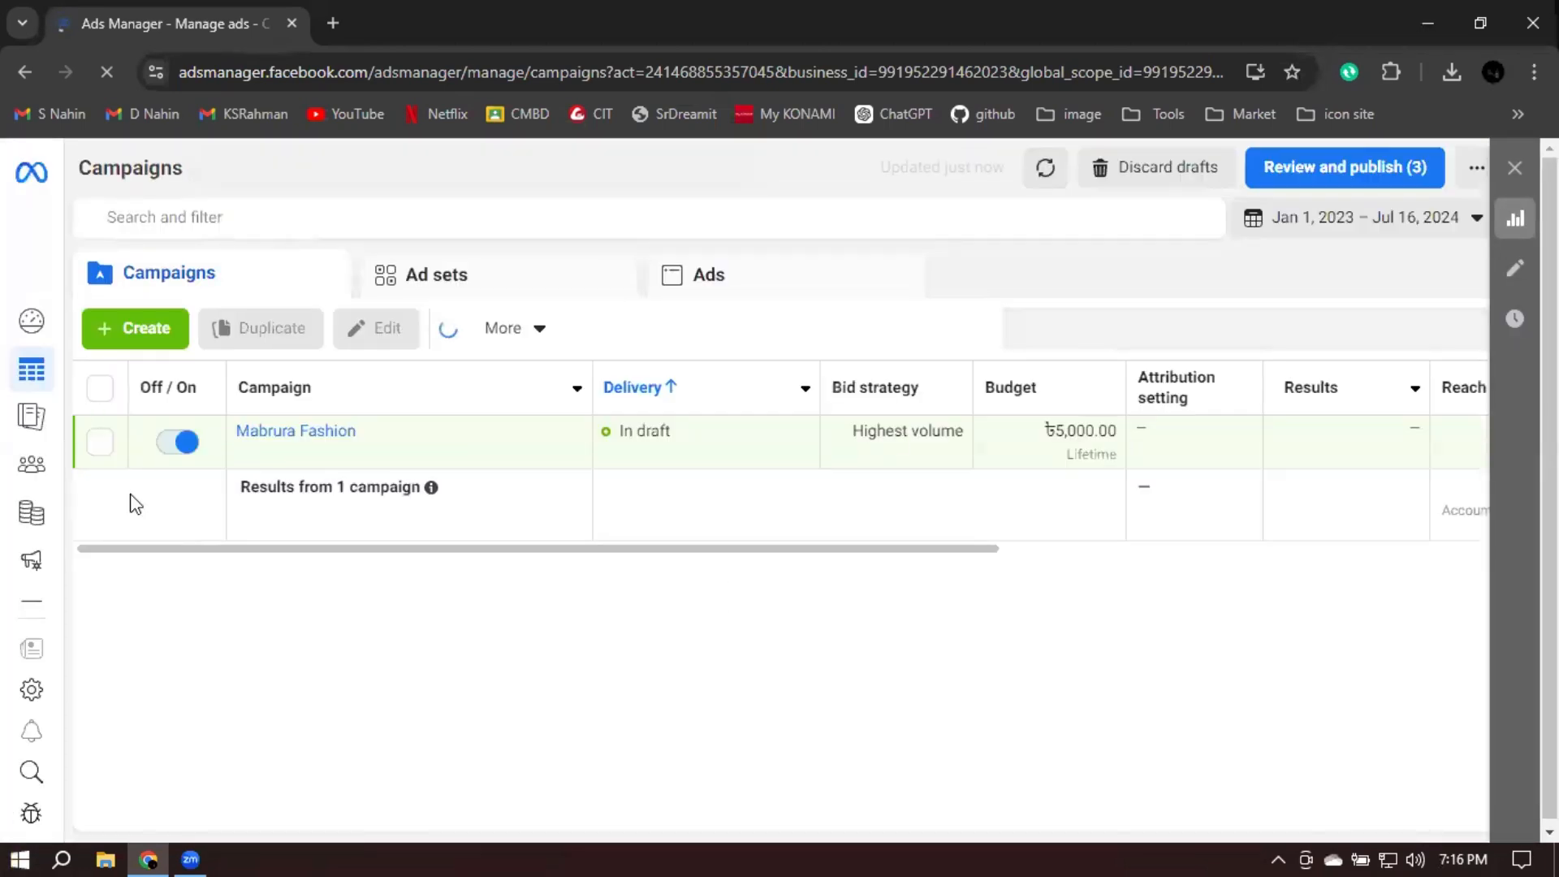
{"action": "mouse_move", "coordinate": [329, 431]}
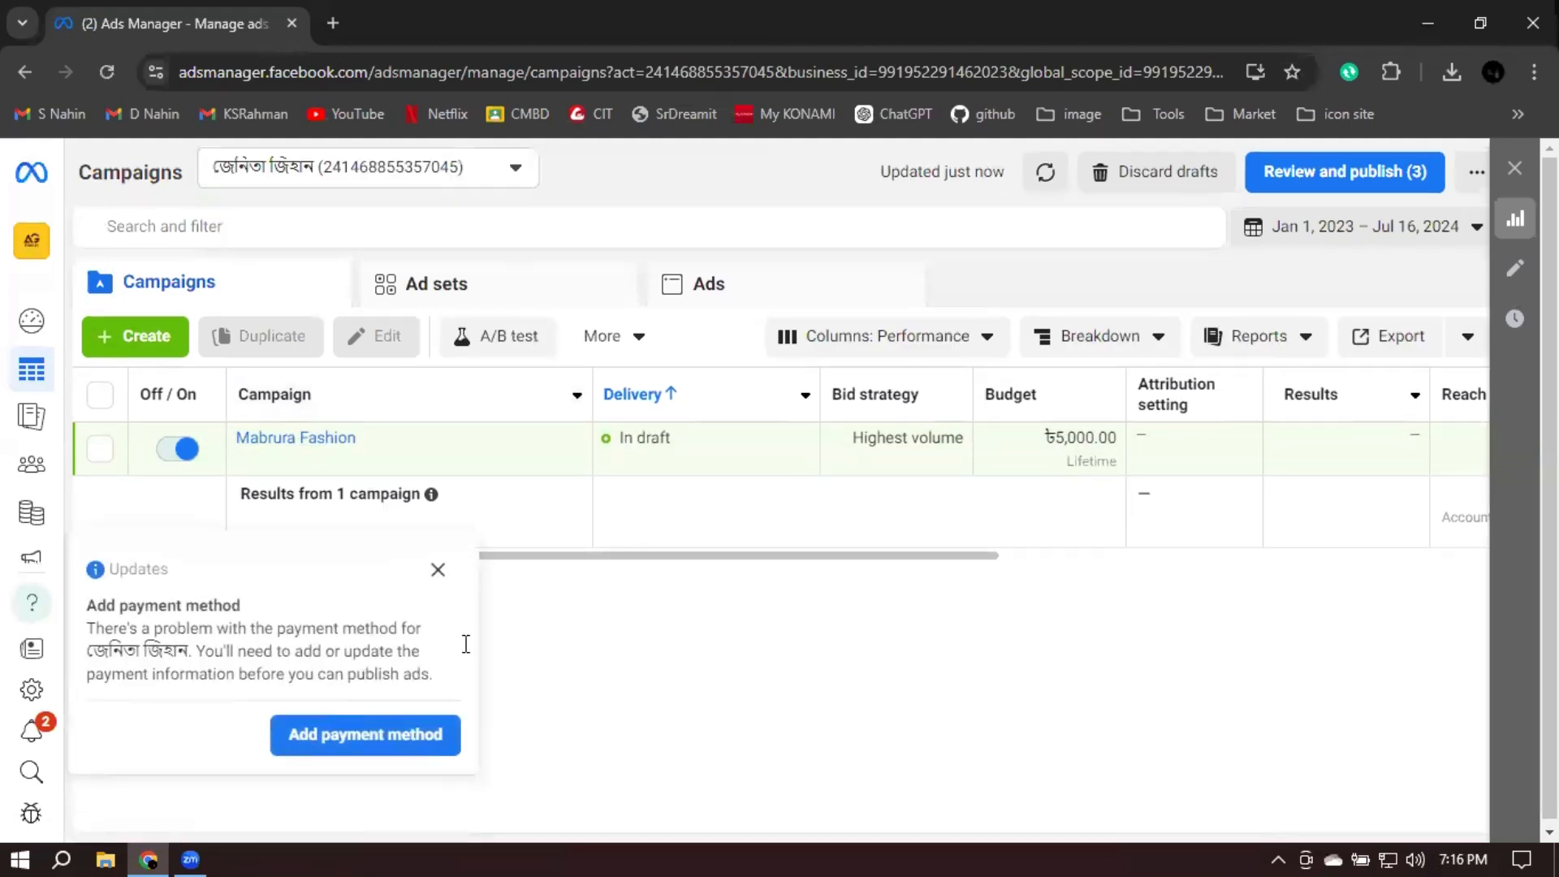
{"action": "left_click", "coordinate": [436, 573]}
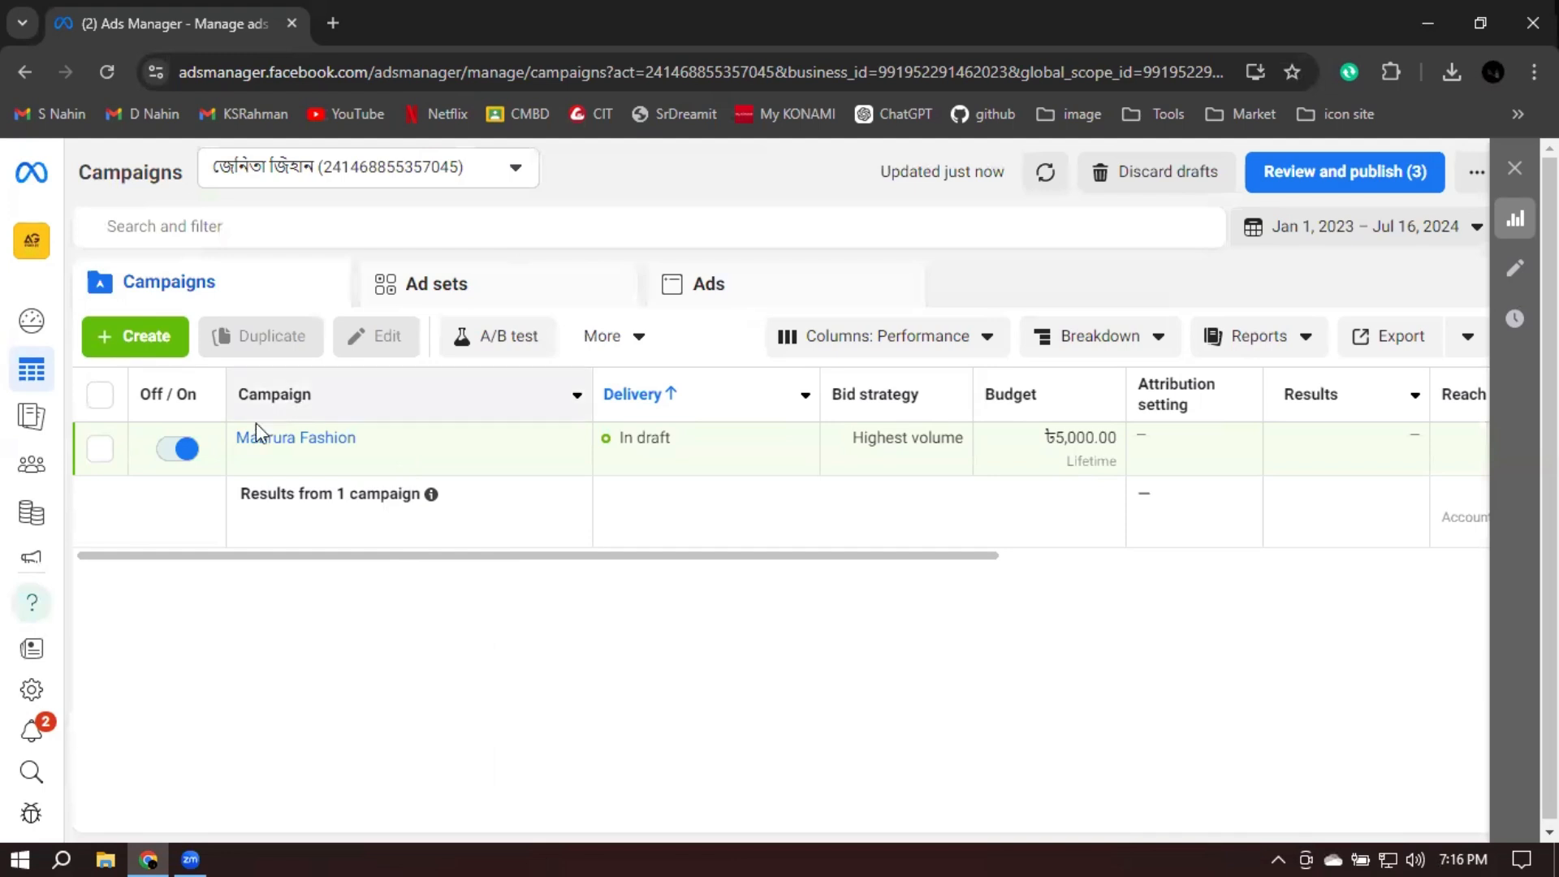
Open the Mabrura Fashion campaign for editing and examine its Audience ad set's conversion, budget and schedule settings
{"action": "left_click", "coordinate": [365, 463]}
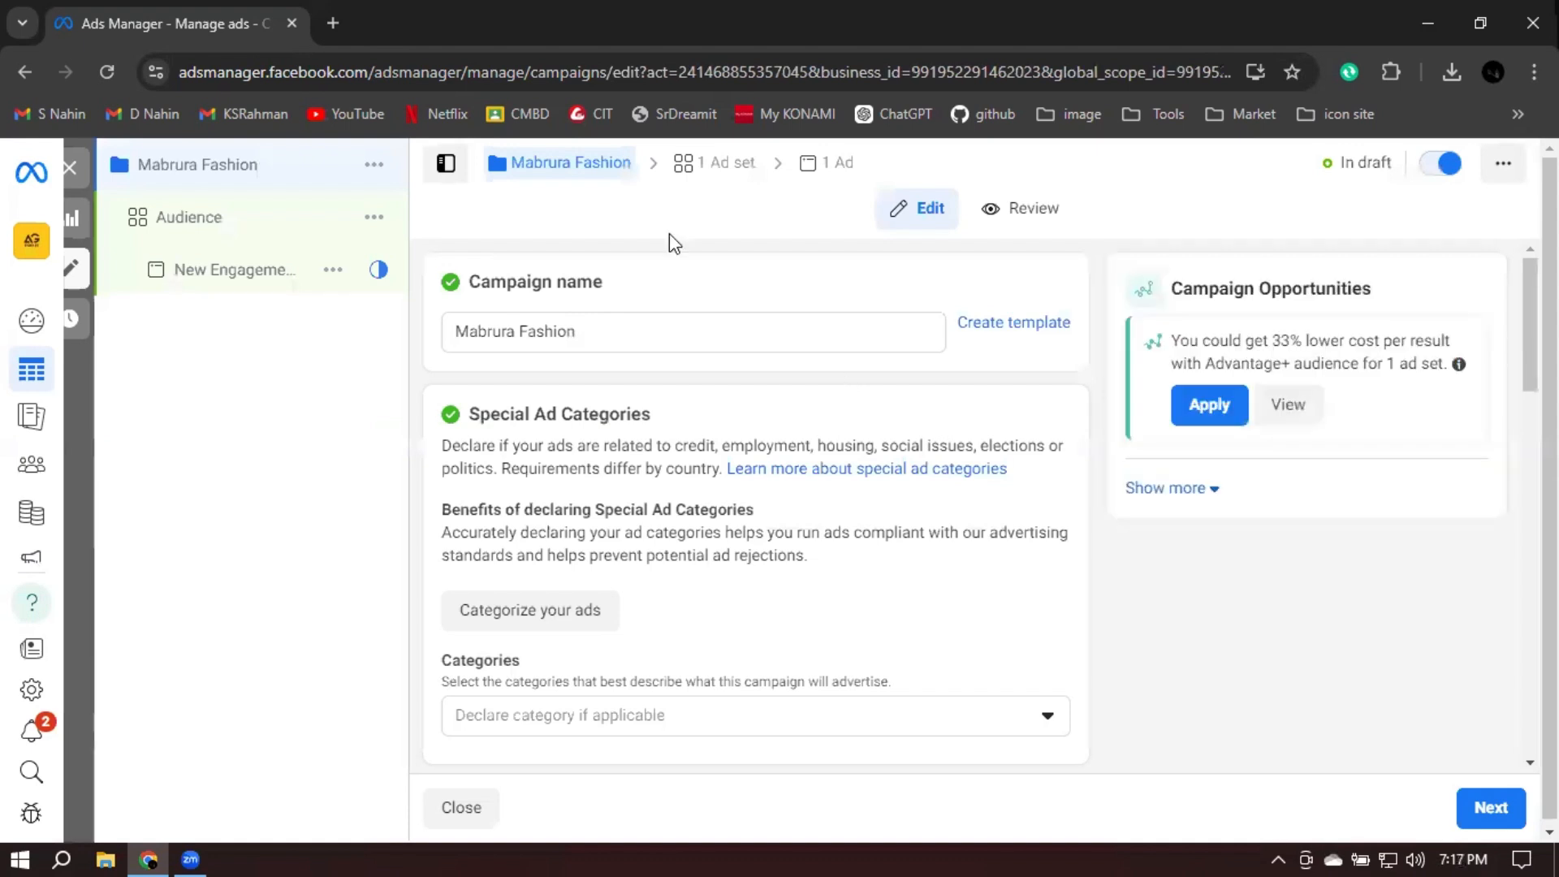
{"action": "left_click", "coordinate": [192, 223]}
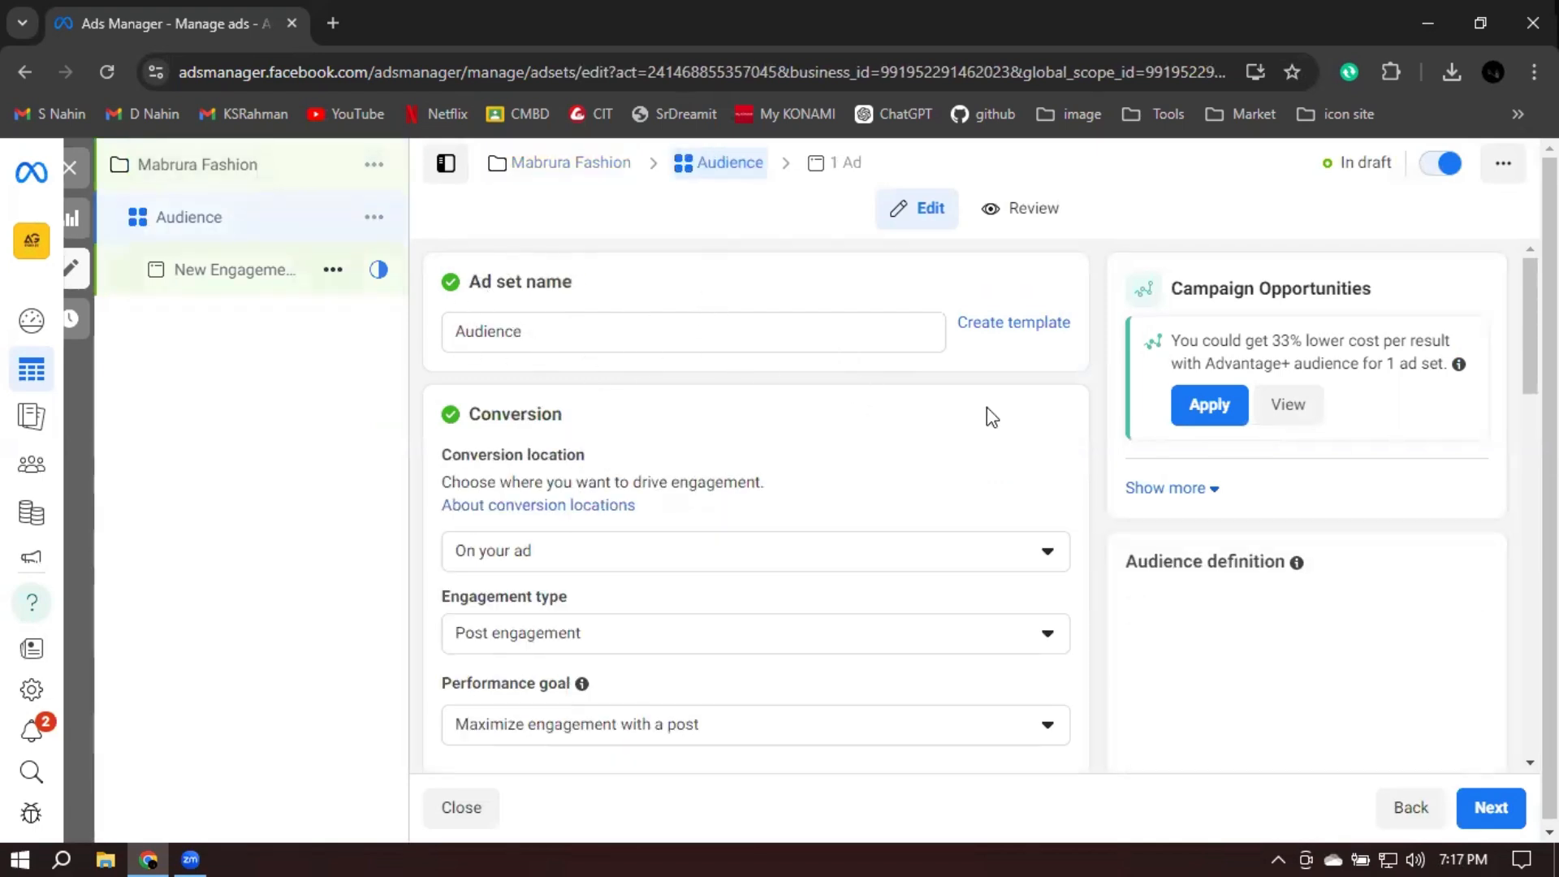
{"action": "scroll", "coordinate": [993, 417], "scroll_direction": "down", "scroll_amount": 4}
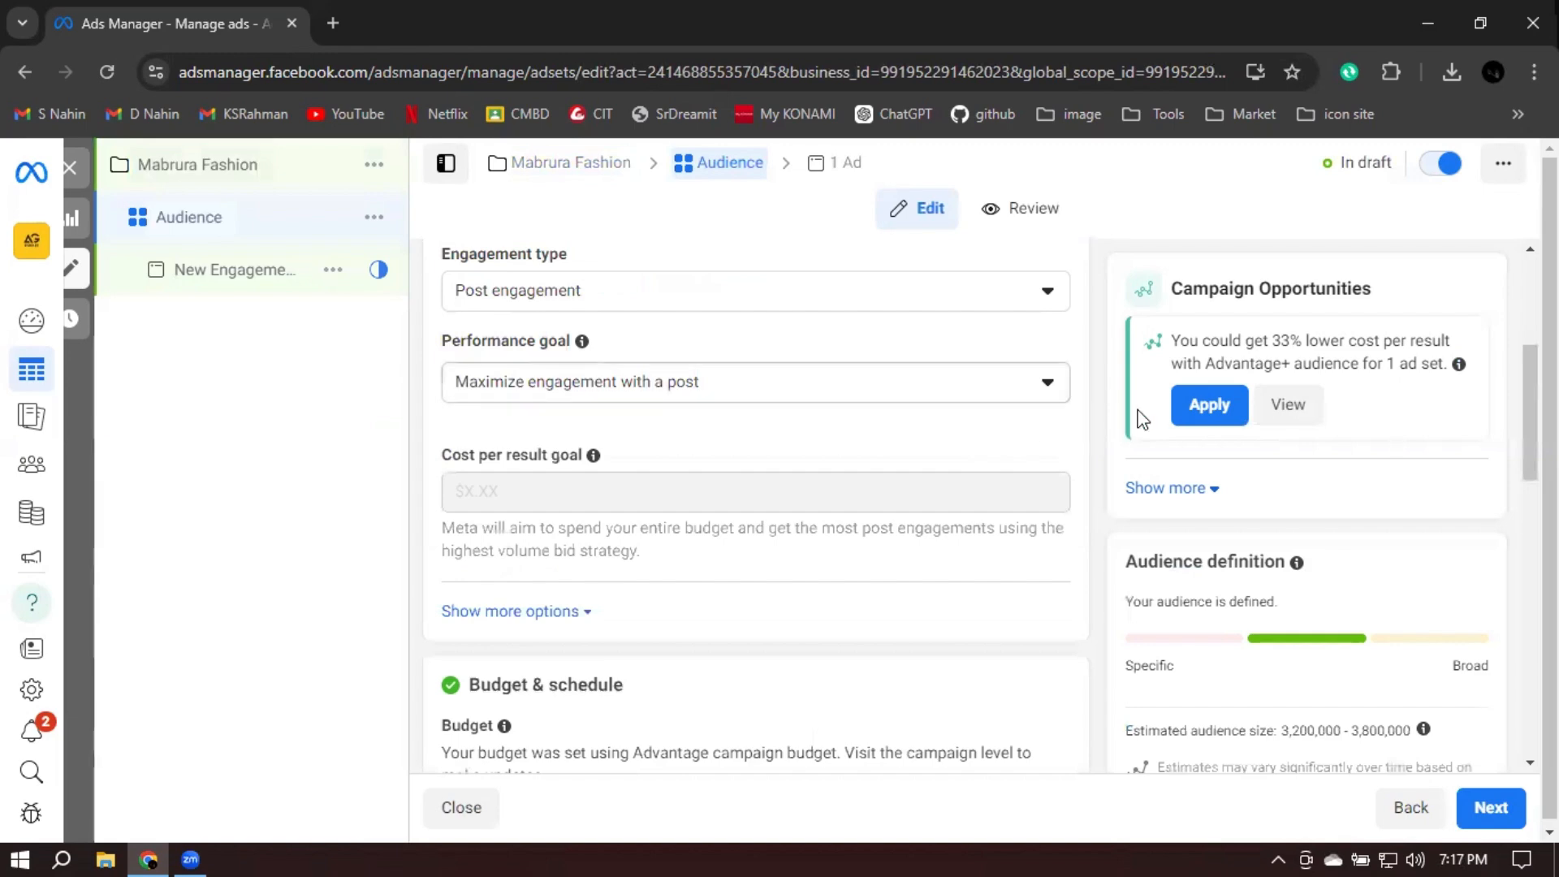
{"action": "scroll", "coordinate": [1085, 425], "scroll_direction": "down", "scroll_amount": 3}
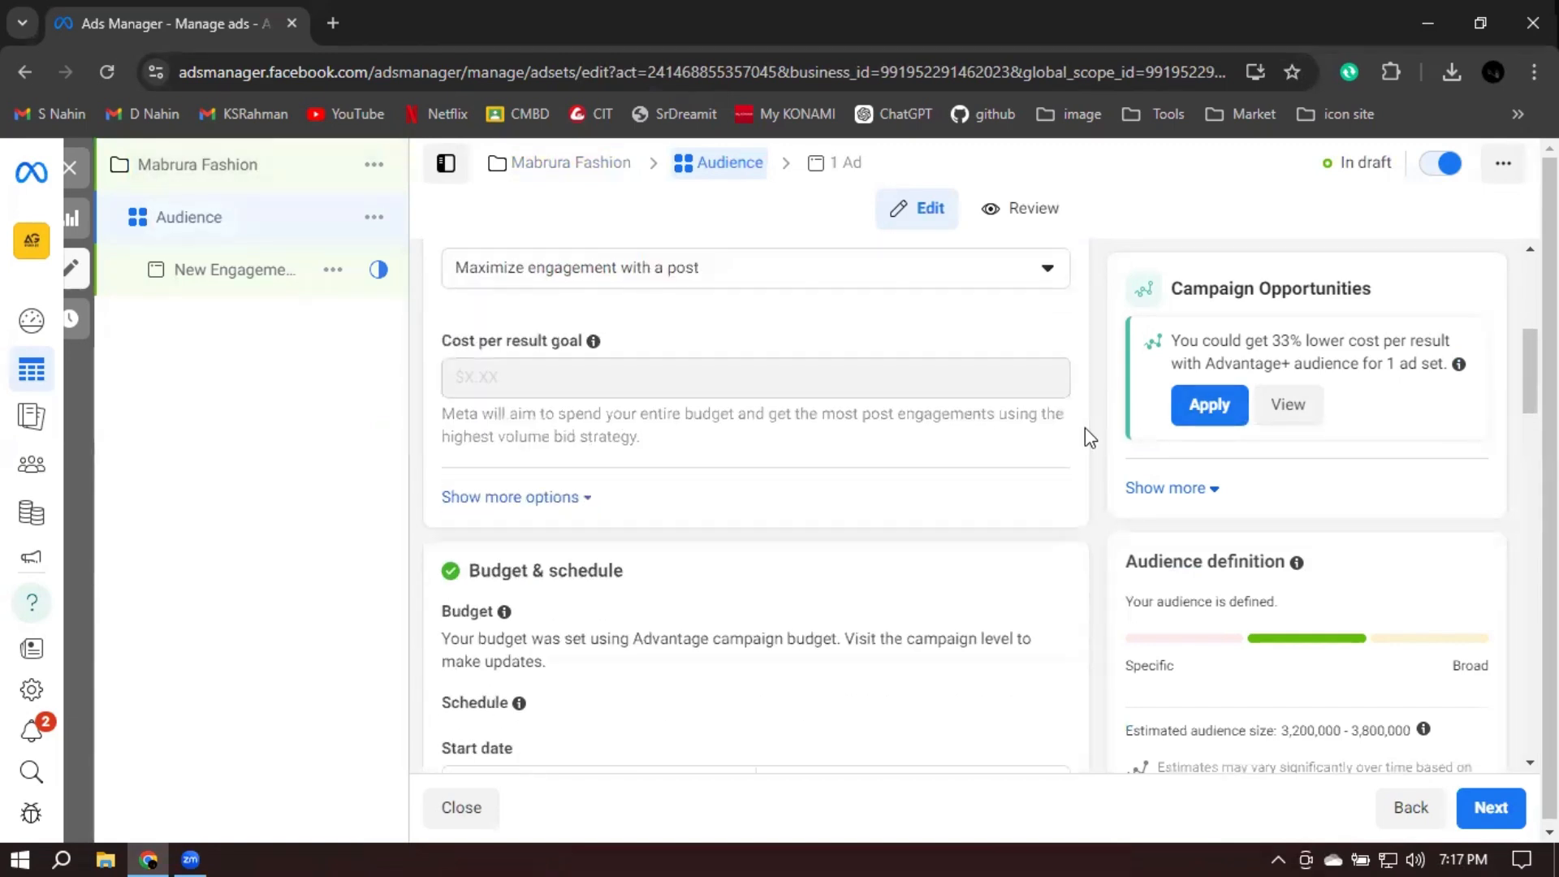
{"action": "scroll", "coordinate": [1084, 420], "scroll_direction": "down", "scroll_amount": 2}
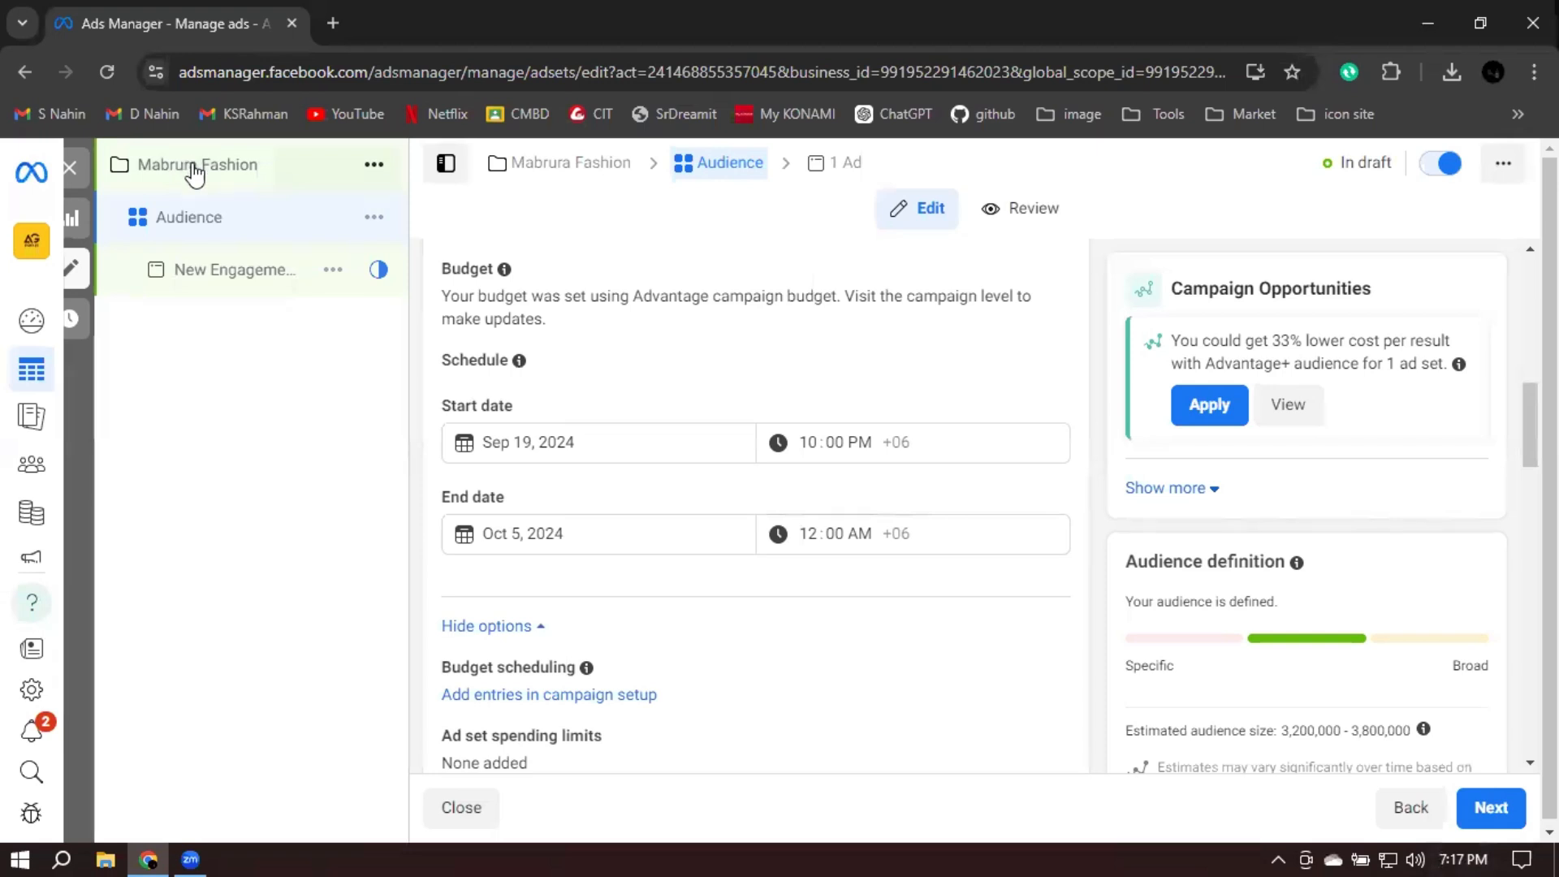
Return to the campaign level to check the campaign name section, continue to the Audience ad set and review its start and end schedule
{"action": "left_click", "coordinate": [258, 167]}
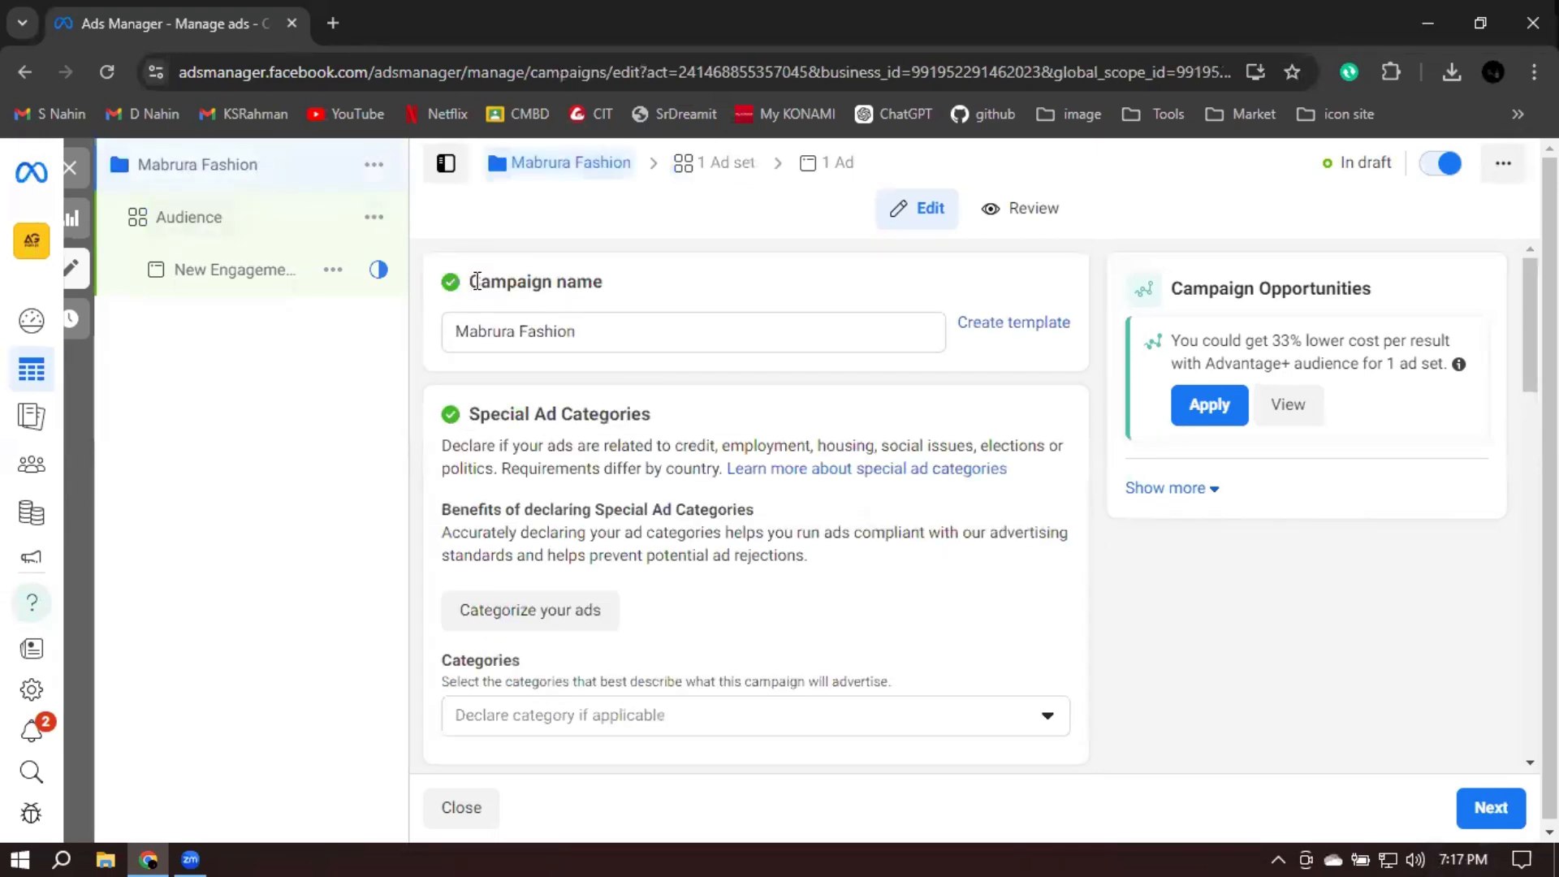
{"action": "left_click_drag", "start_coordinate": [479, 282], "coordinate": [630, 299]}
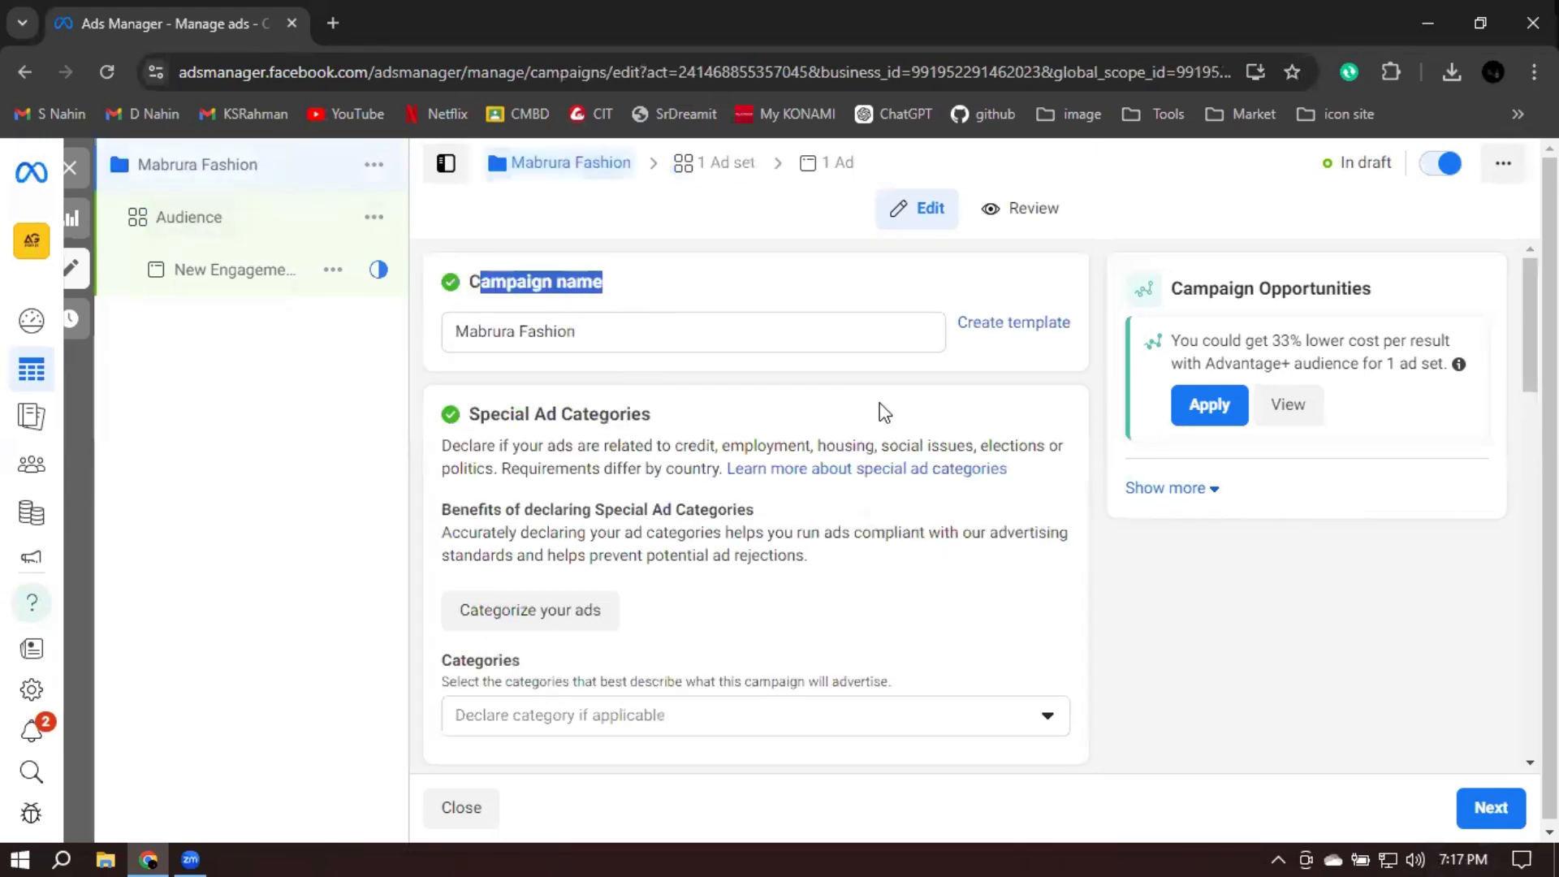
{"action": "left_click", "coordinate": [1494, 806]}
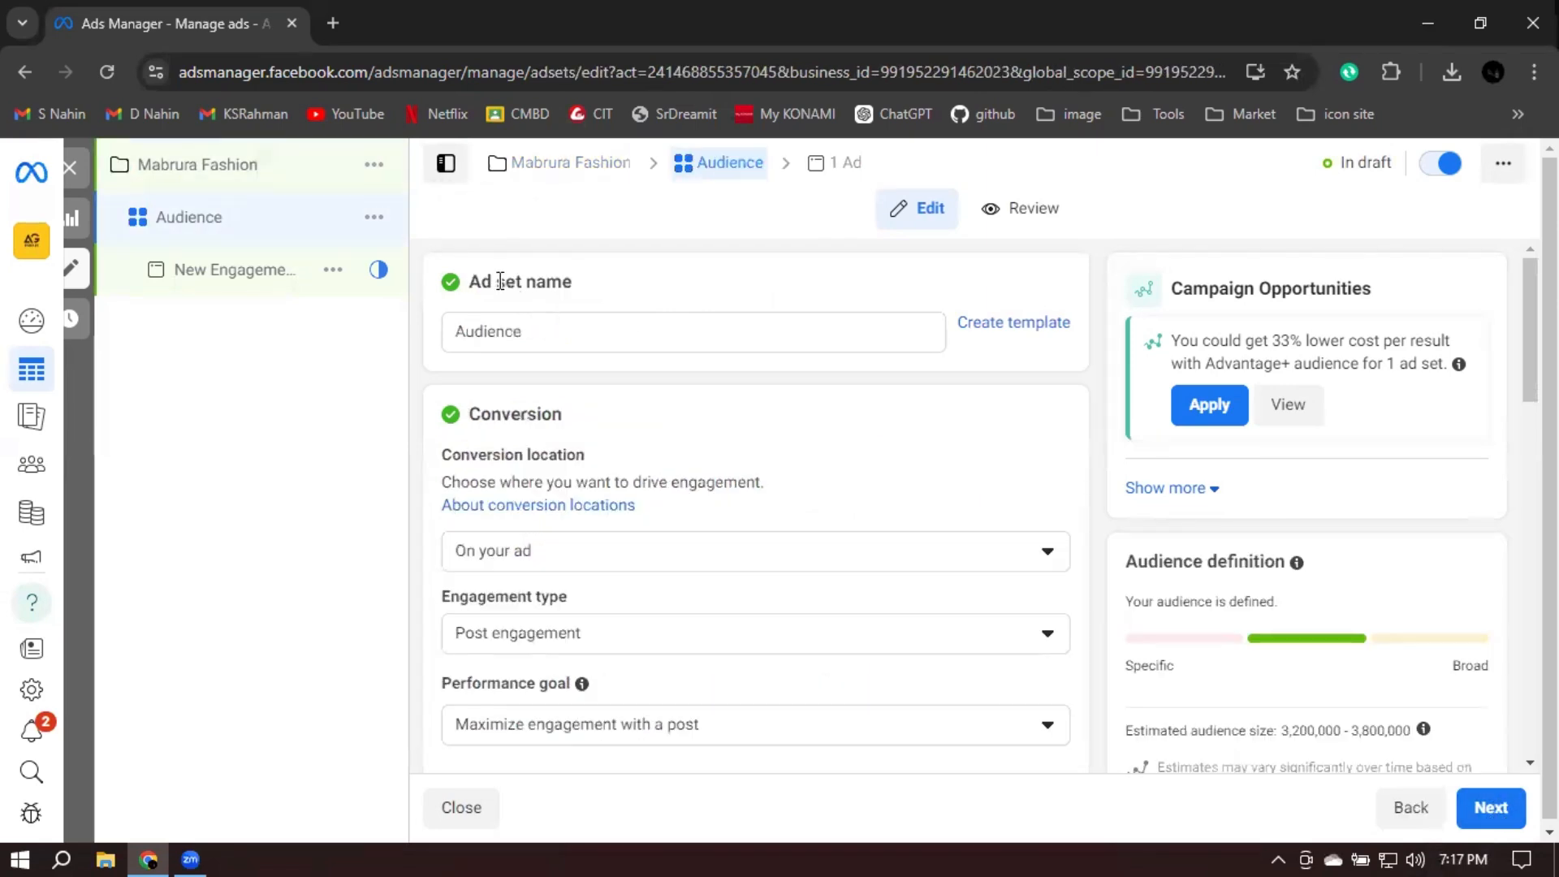
{"action": "left_click_drag", "start_coordinate": [497, 282], "coordinate": [778, 290]}
{"action": "scroll", "coordinate": [907, 402], "scroll_direction": "down", "scroll_amount": 12}
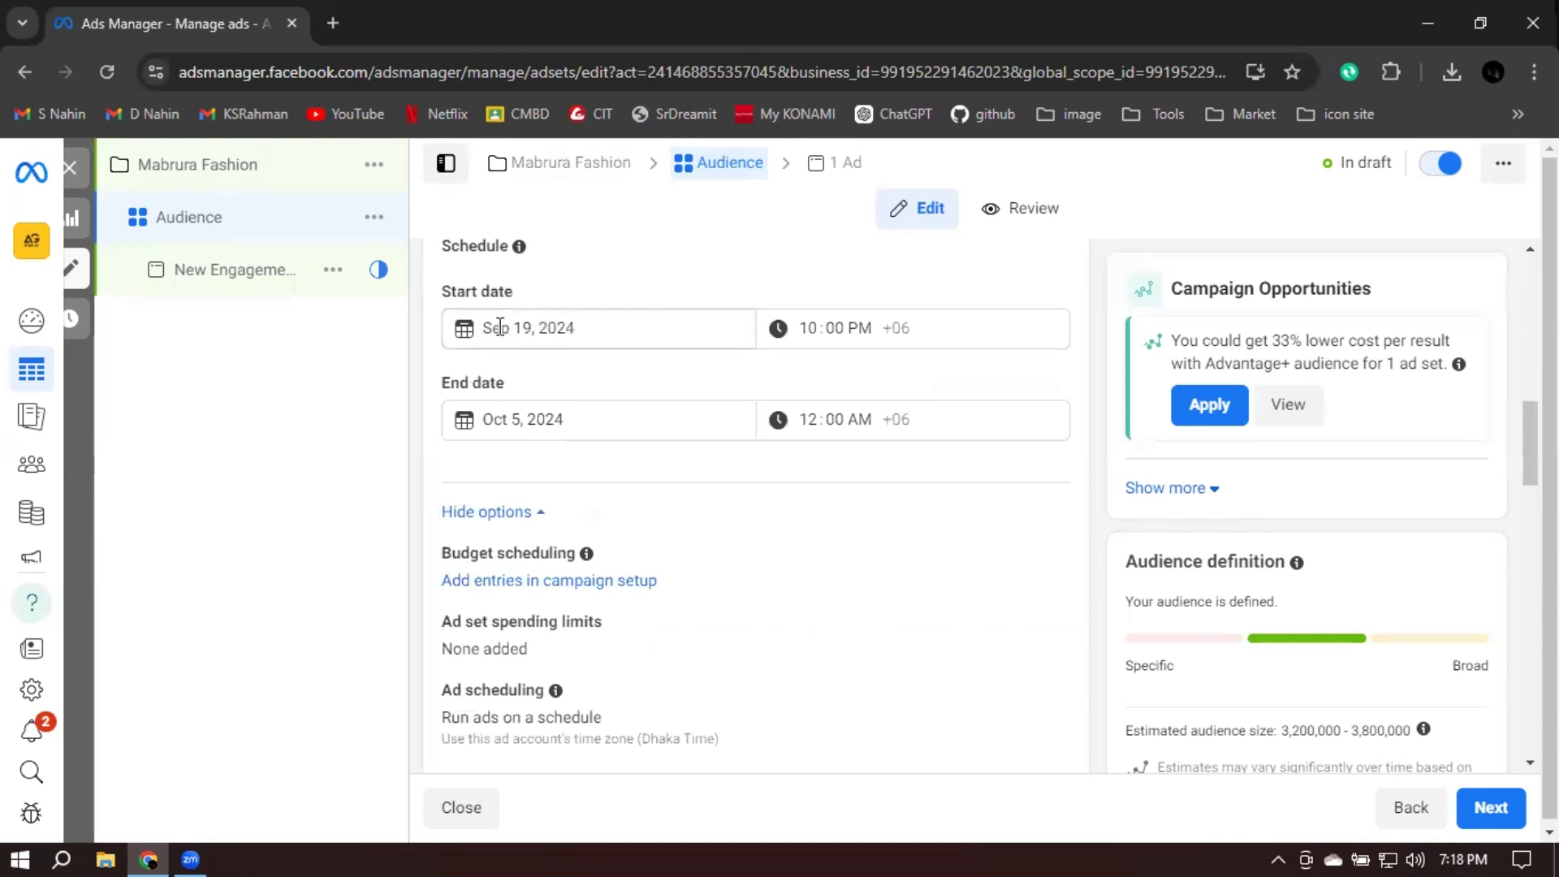
{"action": "mouse_move", "coordinate": [1458, 843]}
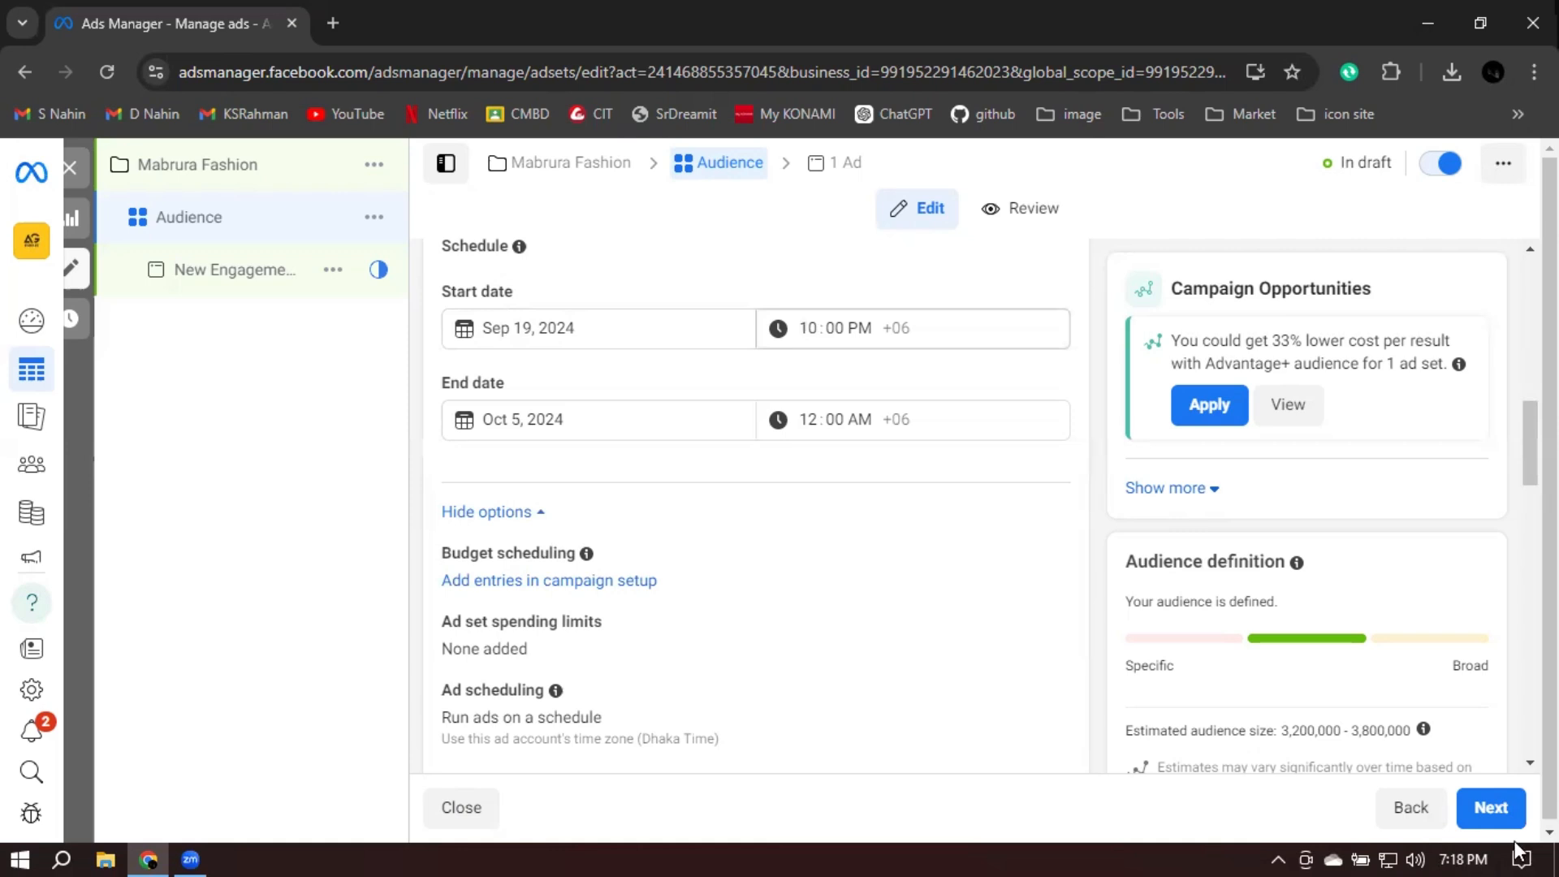
{"action": "left_click", "coordinate": [808, 333]}
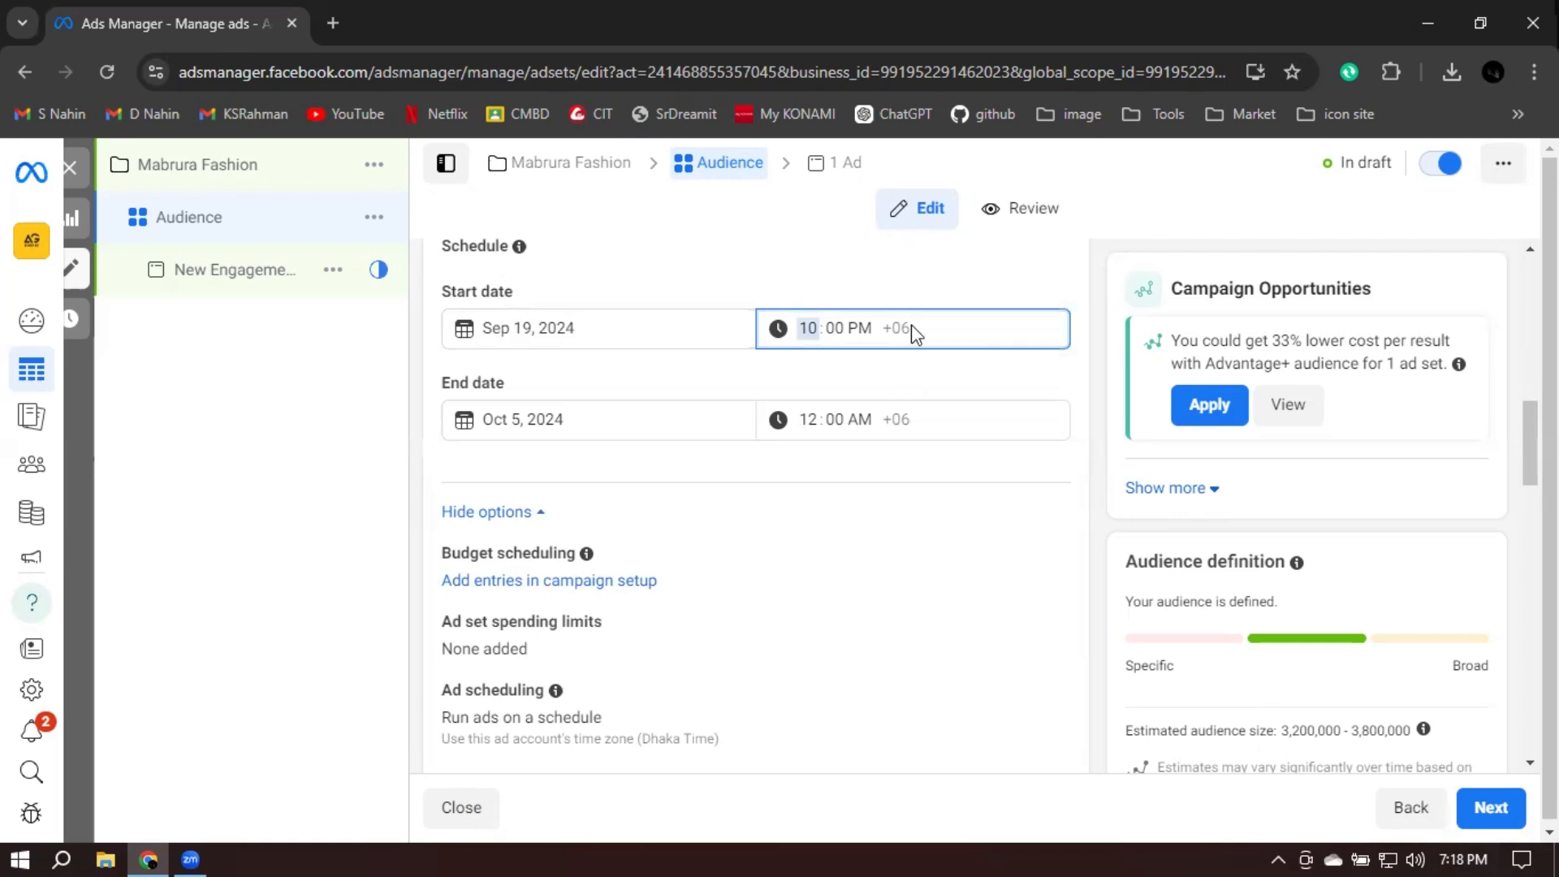
{"action": "left_click", "coordinate": [1079, 286]}
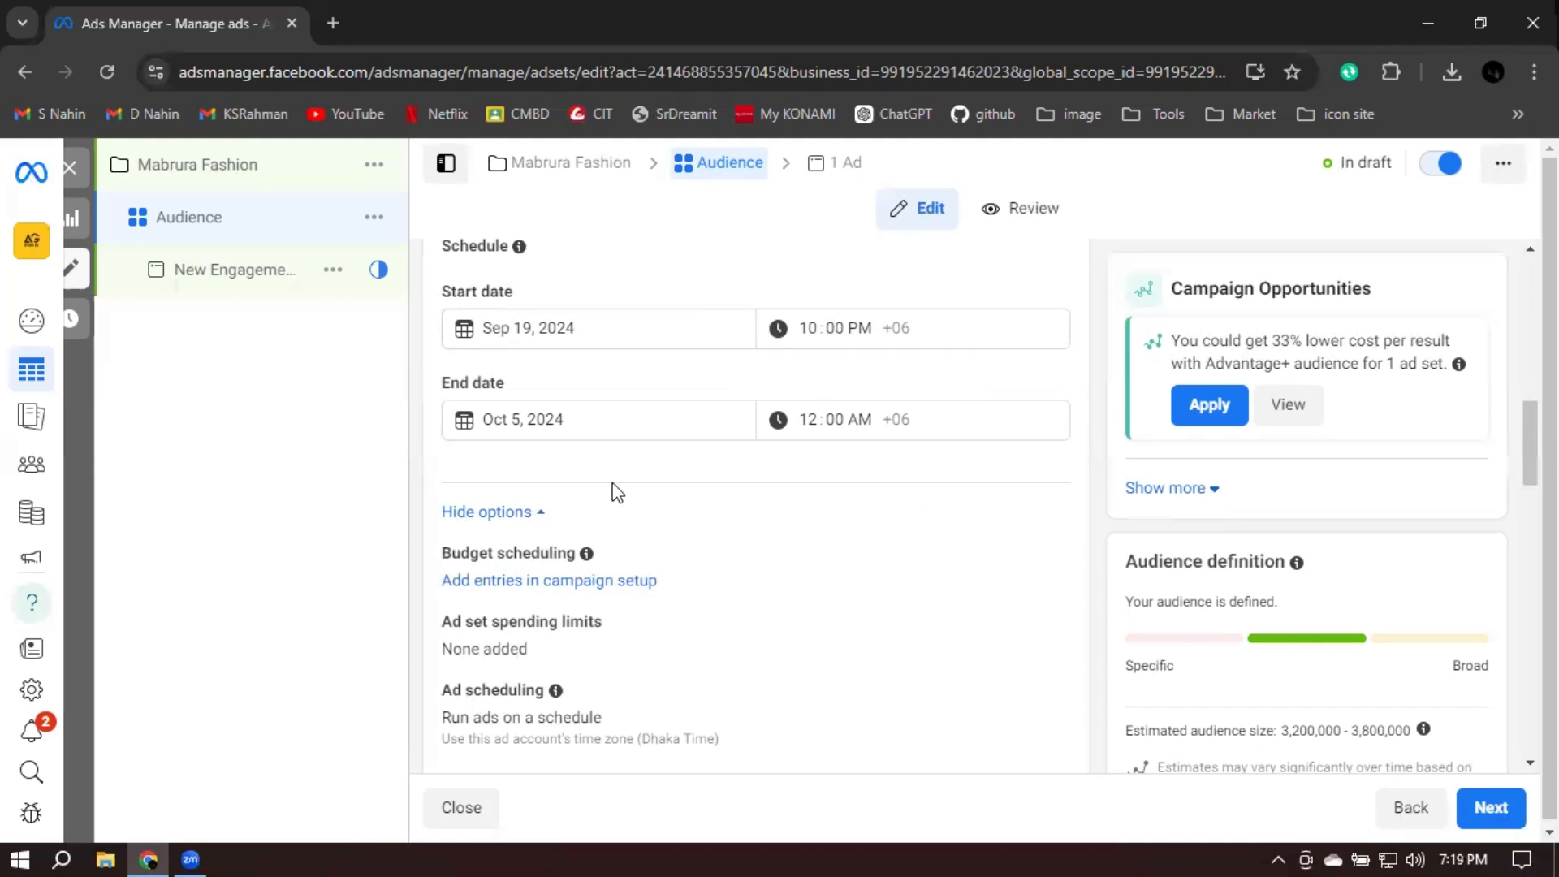
Review the saved Mabrura Fashion audience, dismiss the Advantage detailed targeting suggestion and open the audience for editing
{"action": "scroll", "coordinate": [1007, 563], "scroll_direction": "down", "scroll_amount": 1}
{"action": "scroll", "coordinate": [1006, 563], "scroll_direction": "down", "scroll_amount": 9}
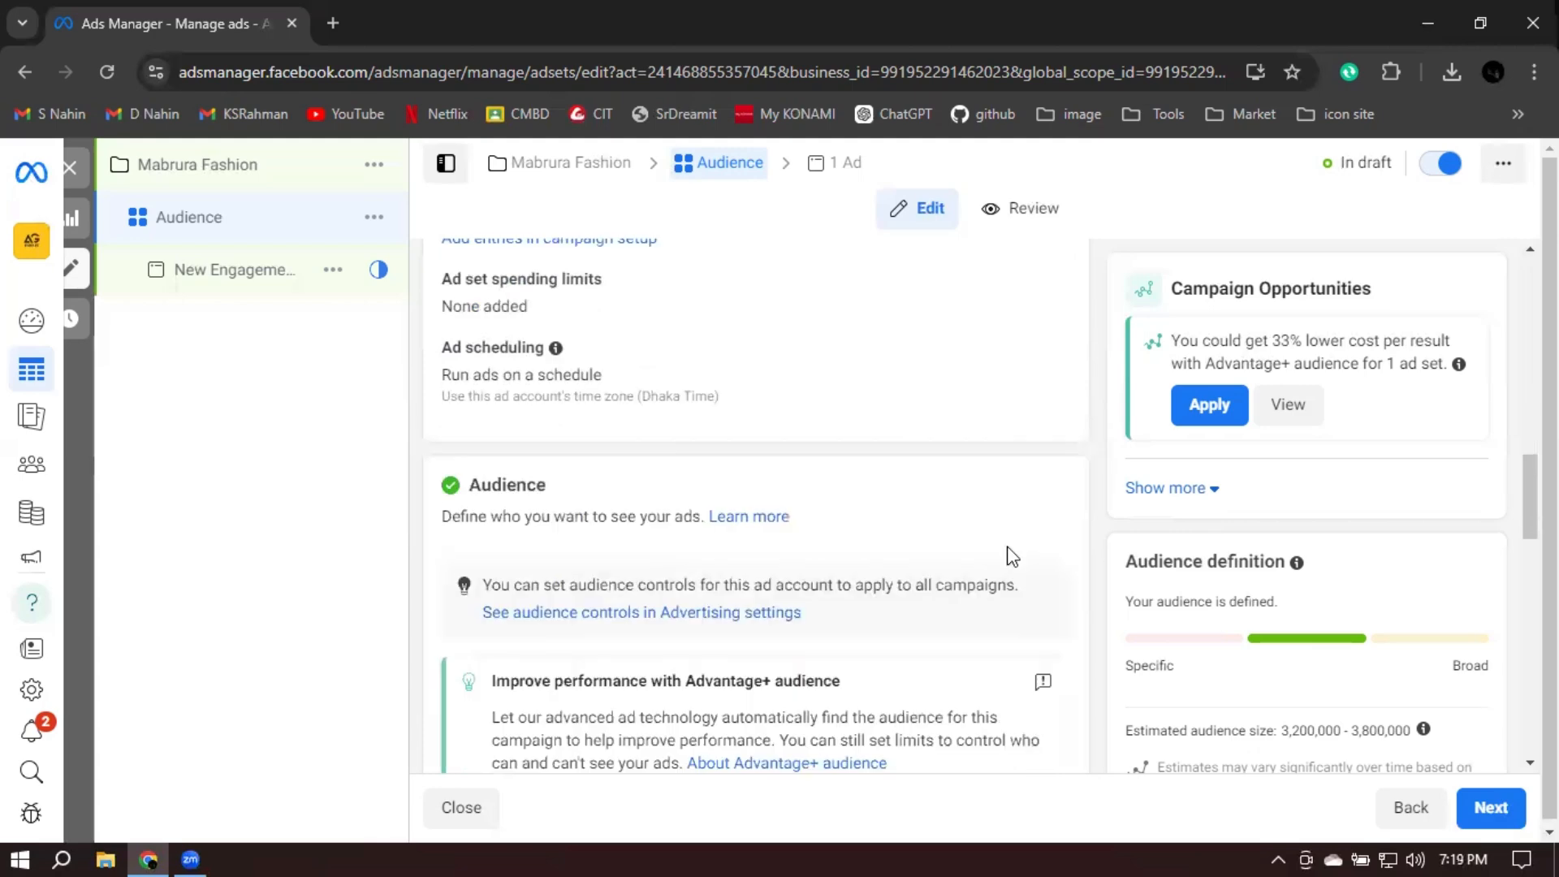
{"action": "scroll", "coordinate": [1012, 557], "scroll_direction": "down", "scroll_amount": 4}
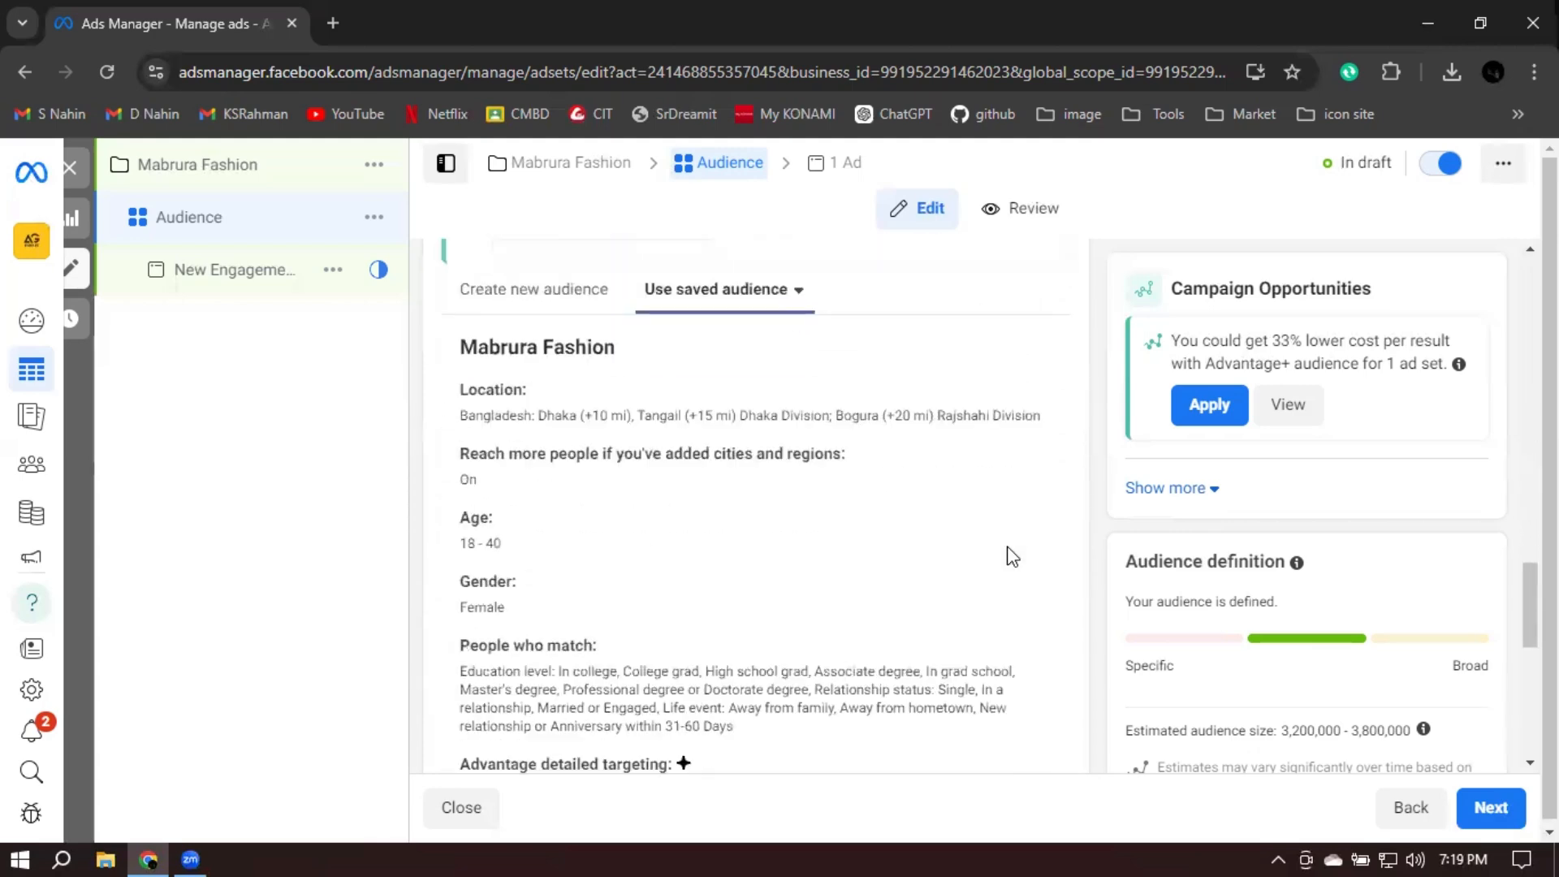
{"action": "scroll", "coordinate": [890, 508], "scroll_direction": "down", "scroll_amount": 4}
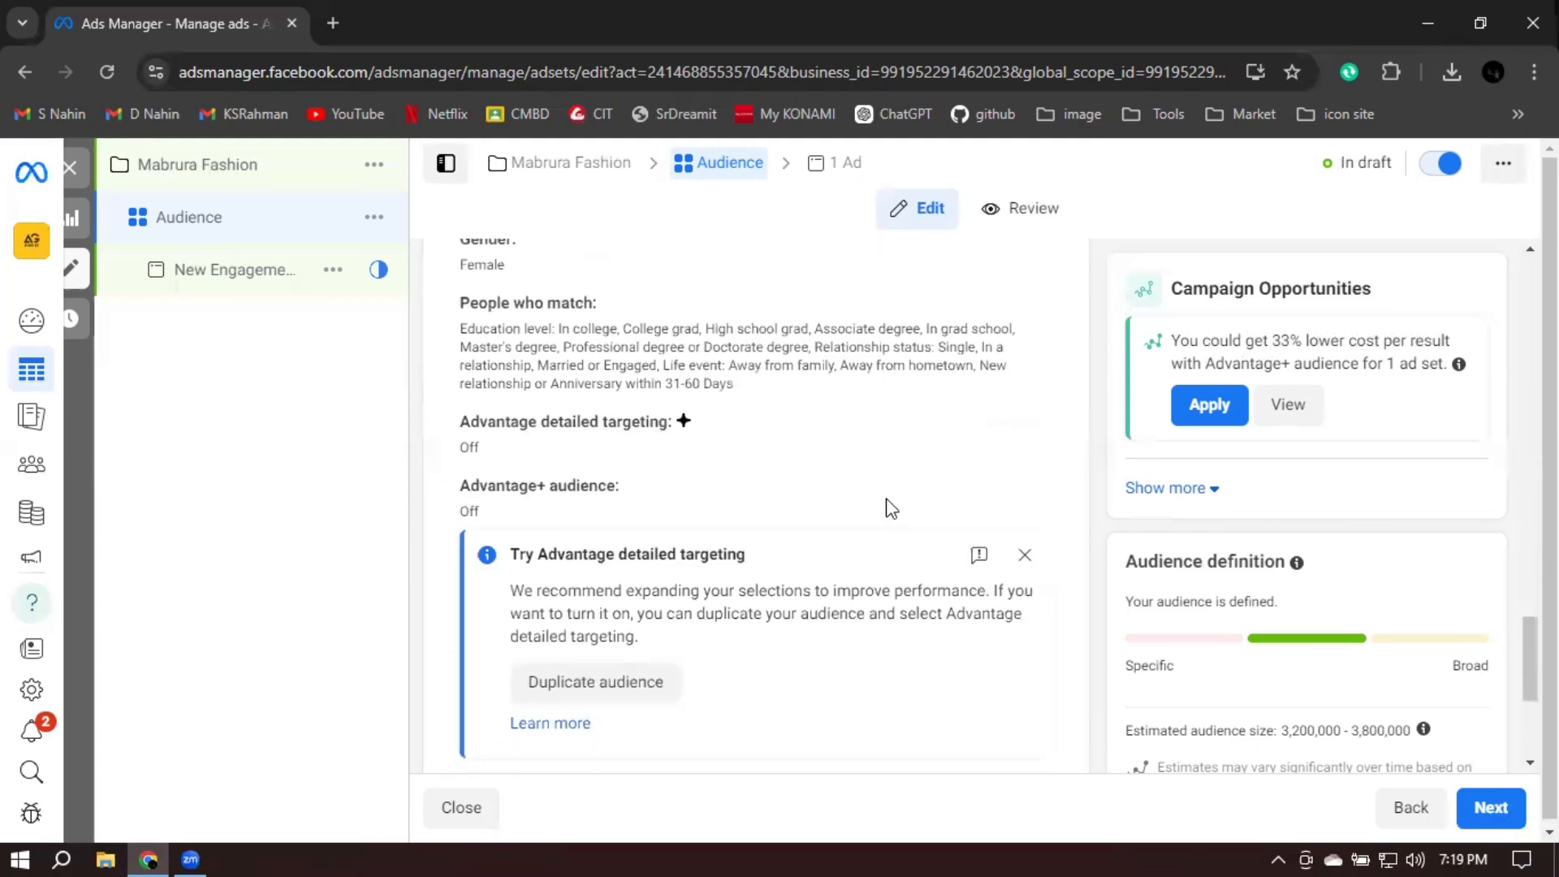
{"action": "left_click", "coordinate": [1024, 554]}
{"action": "scroll", "coordinate": [737, 549], "scroll_direction": "down", "scroll_amount": 1}
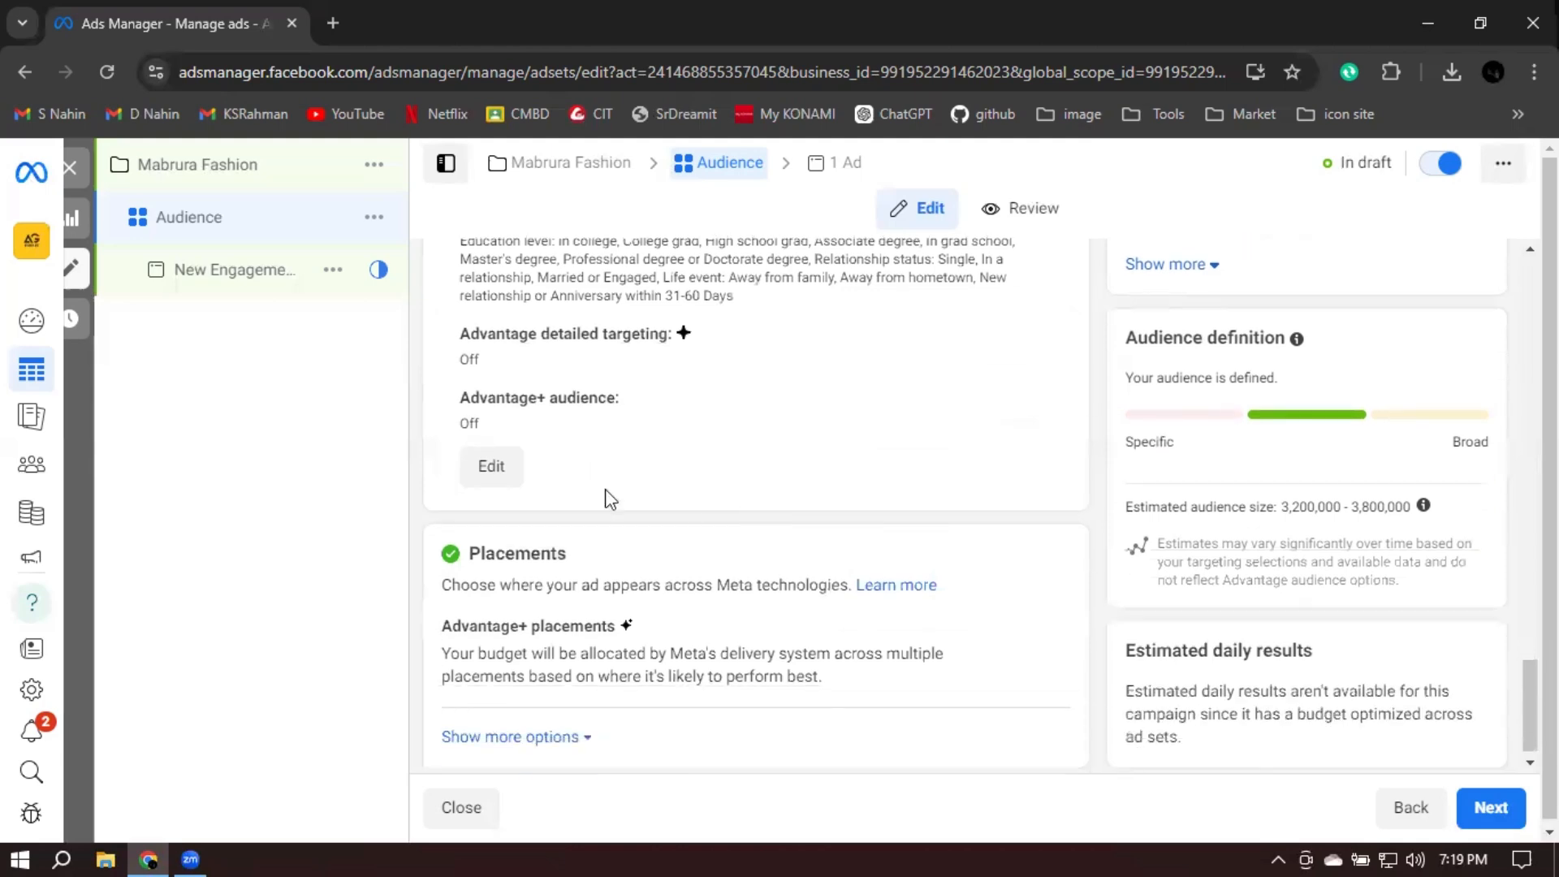
{"action": "left_click", "coordinate": [490, 461]}
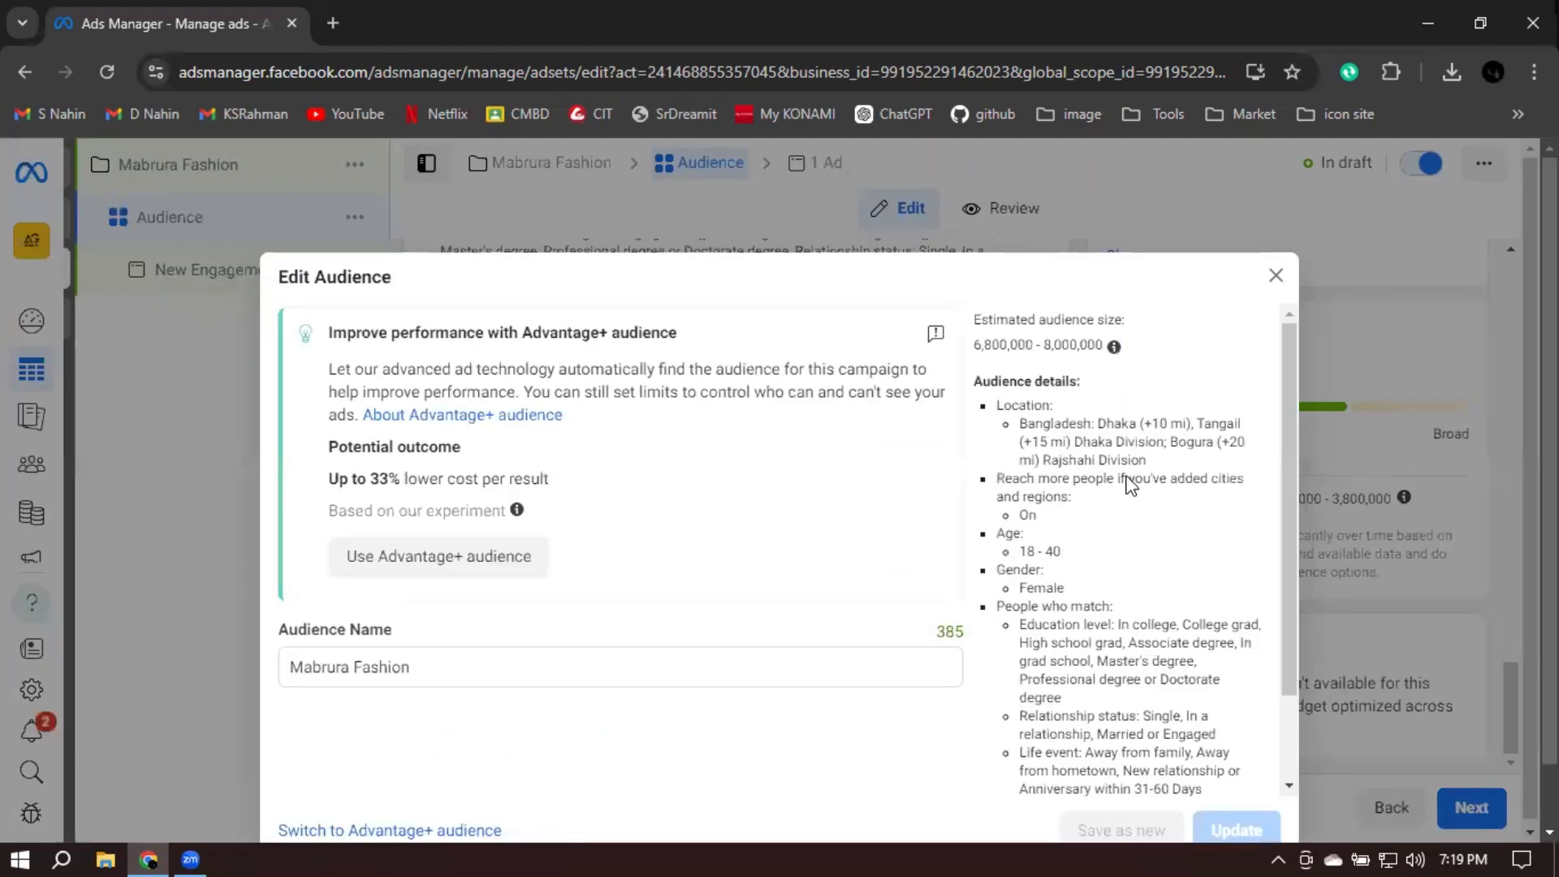
Examine the saved audience's locations, age, gender, detailed targeting and language settings, then close the audience and ad set editor
{"action": "scroll", "coordinate": [825, 504], "scroll_direction": "down", "scroll_amount": 1}
{"action": "scroll", "coordinate": [836, 495], "scroll_direction": "down", "scroll_amount": 6}
{"action": "scroll", "coordinate": [918, 489], "scroll_direction": "up", "scroll_amount": 6}
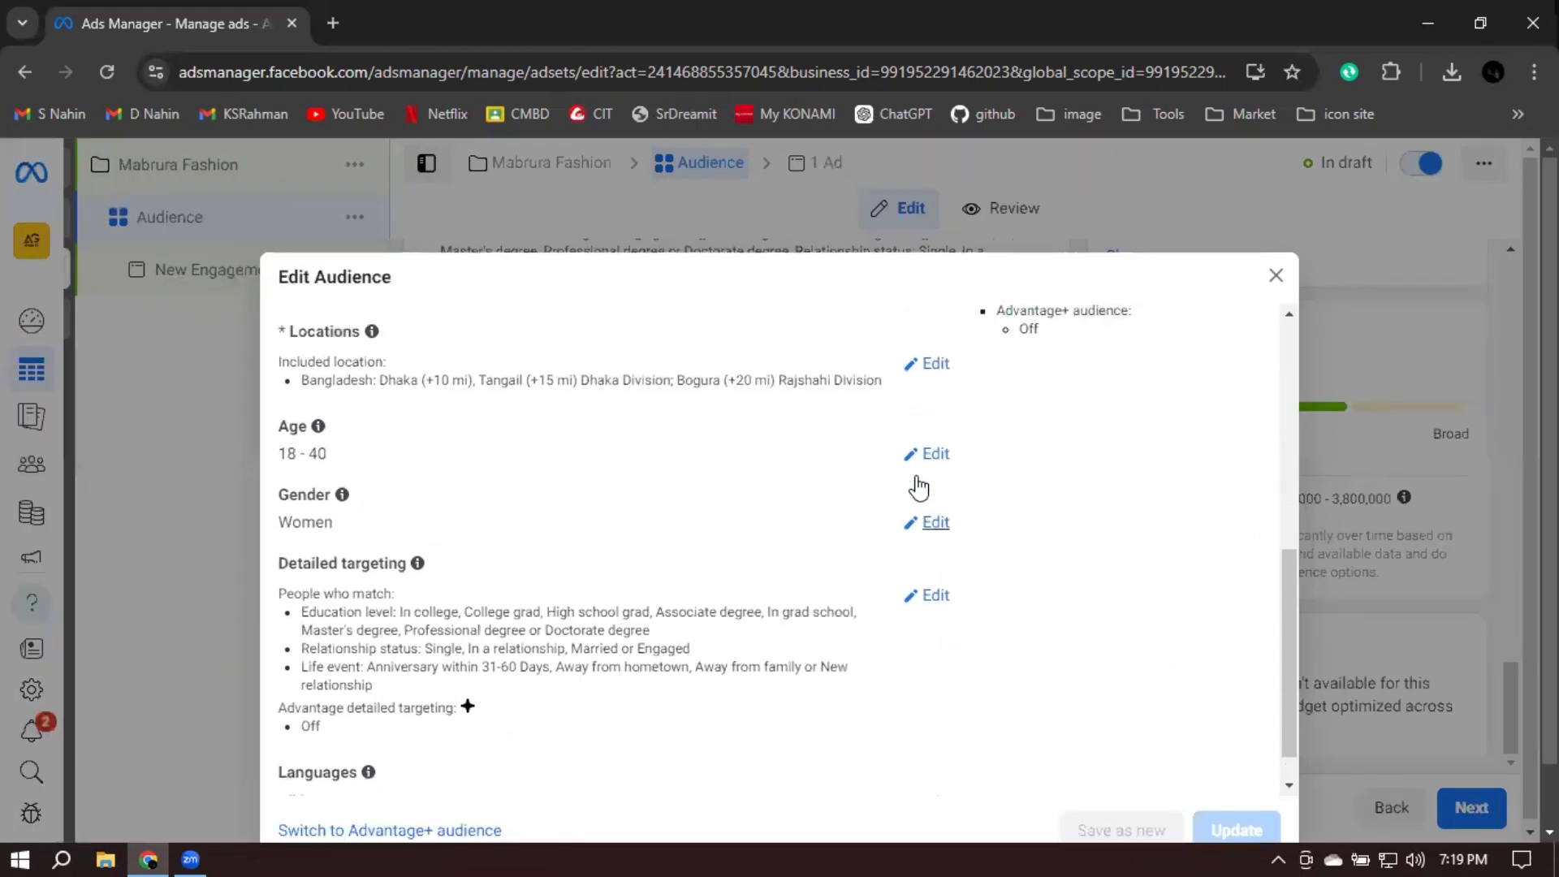
{"action": "scroll", "coordinate": [918, 488], "scroll_direction": "down", "scroll_amount": 5}
{"action": "scroll", "coordinate": [919, 487], "scroll_direction": "down", "scroll_amount": 1}
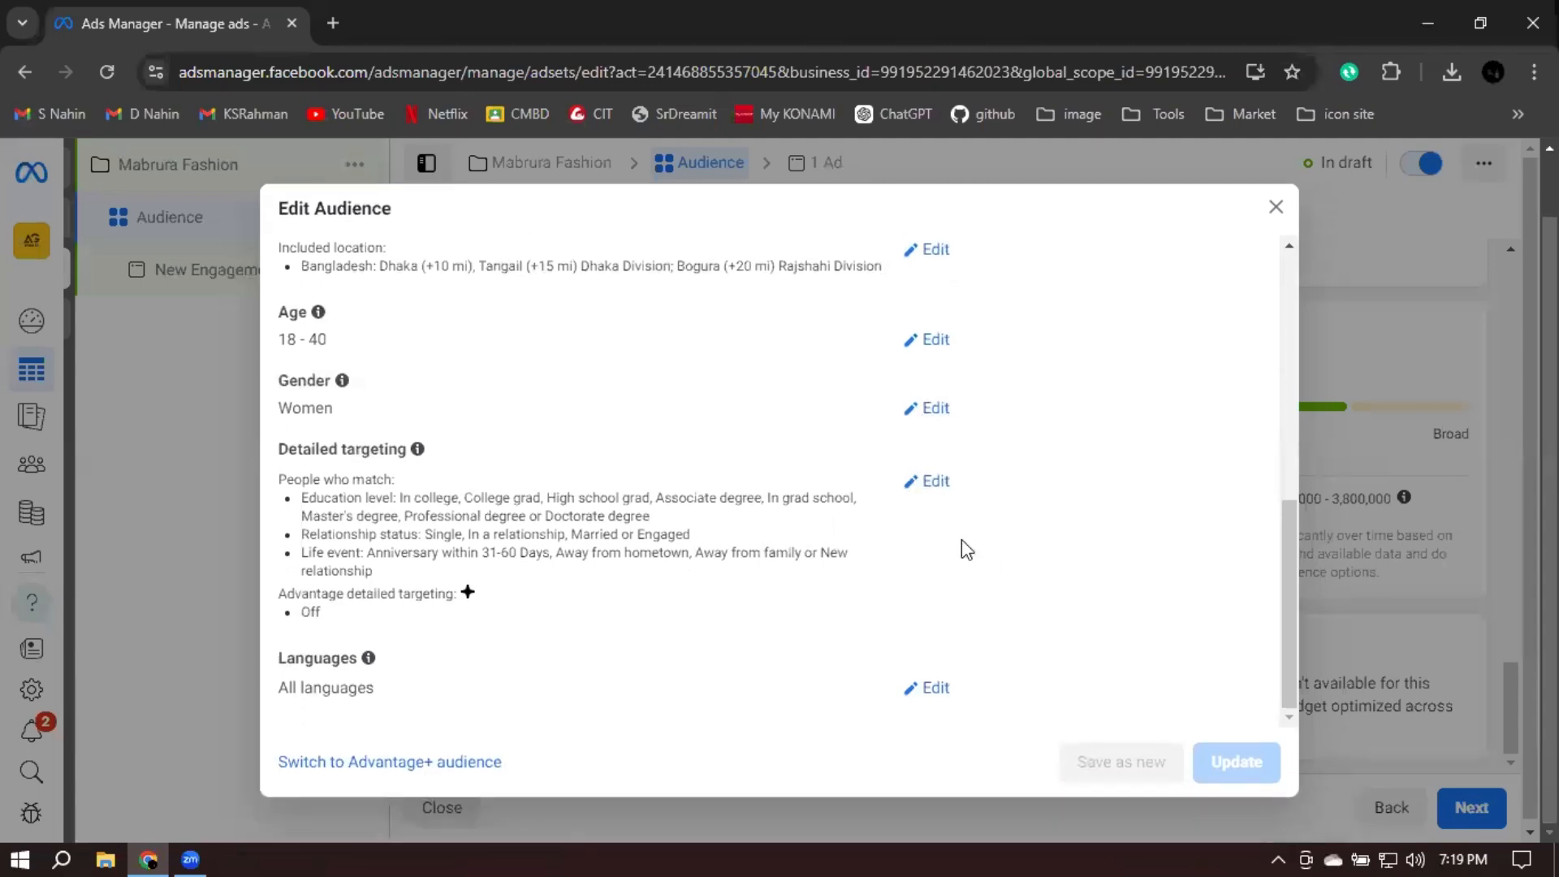
{"action": "left_click", "coordinate": [1275, 207]}
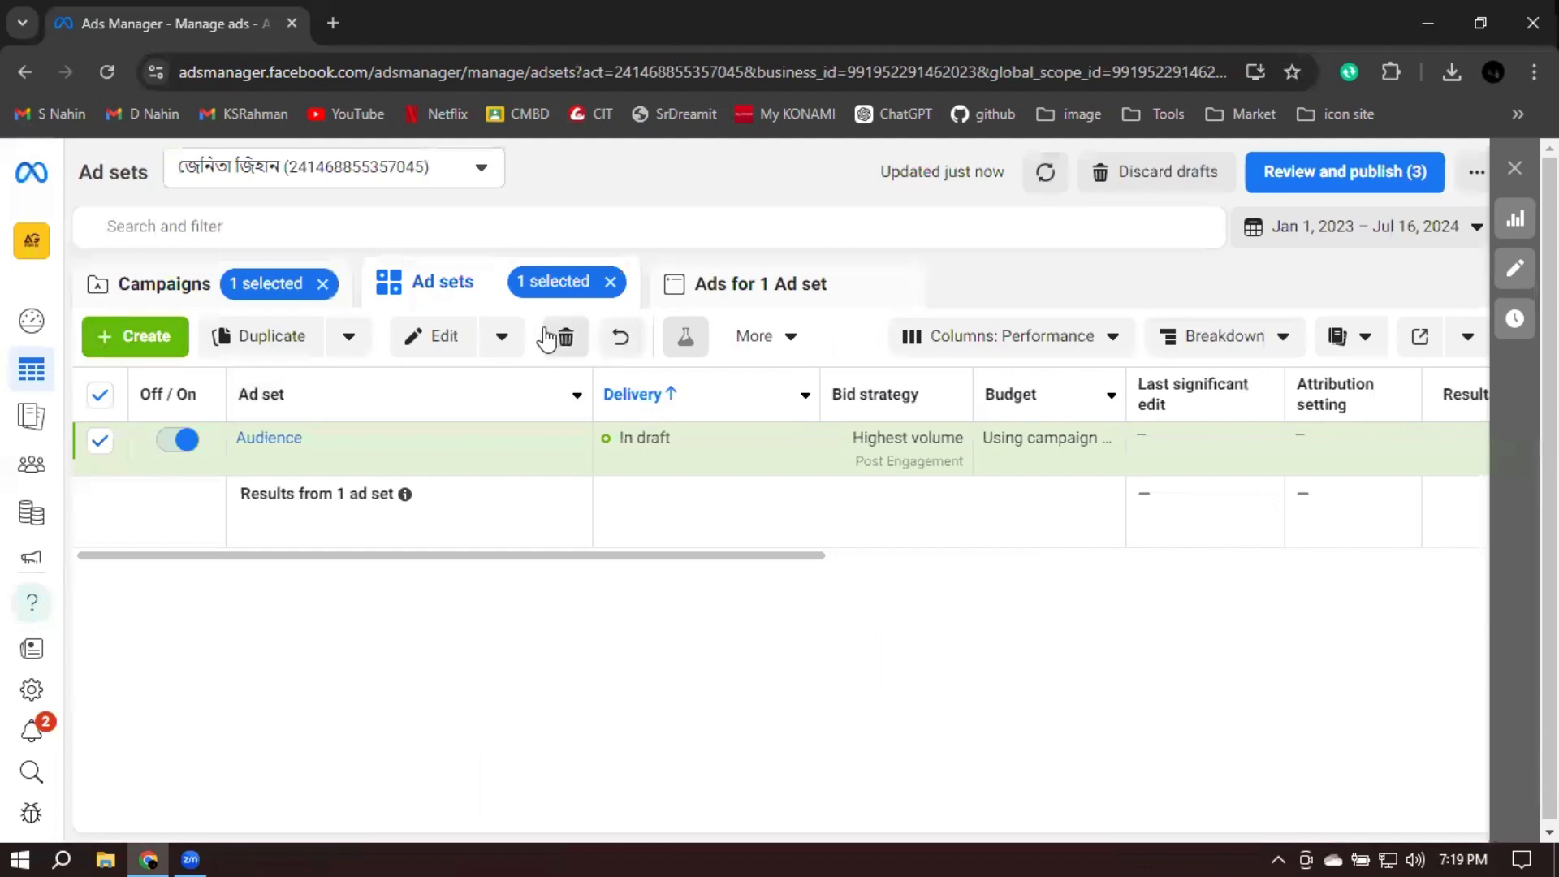
Delete the draft Audience ad set and the draft Mabrura Fashion campaign
{"action": "left_click", "coordinate": [562, 335]}
{"action": "left_click", "coordinate": [973, 449]}
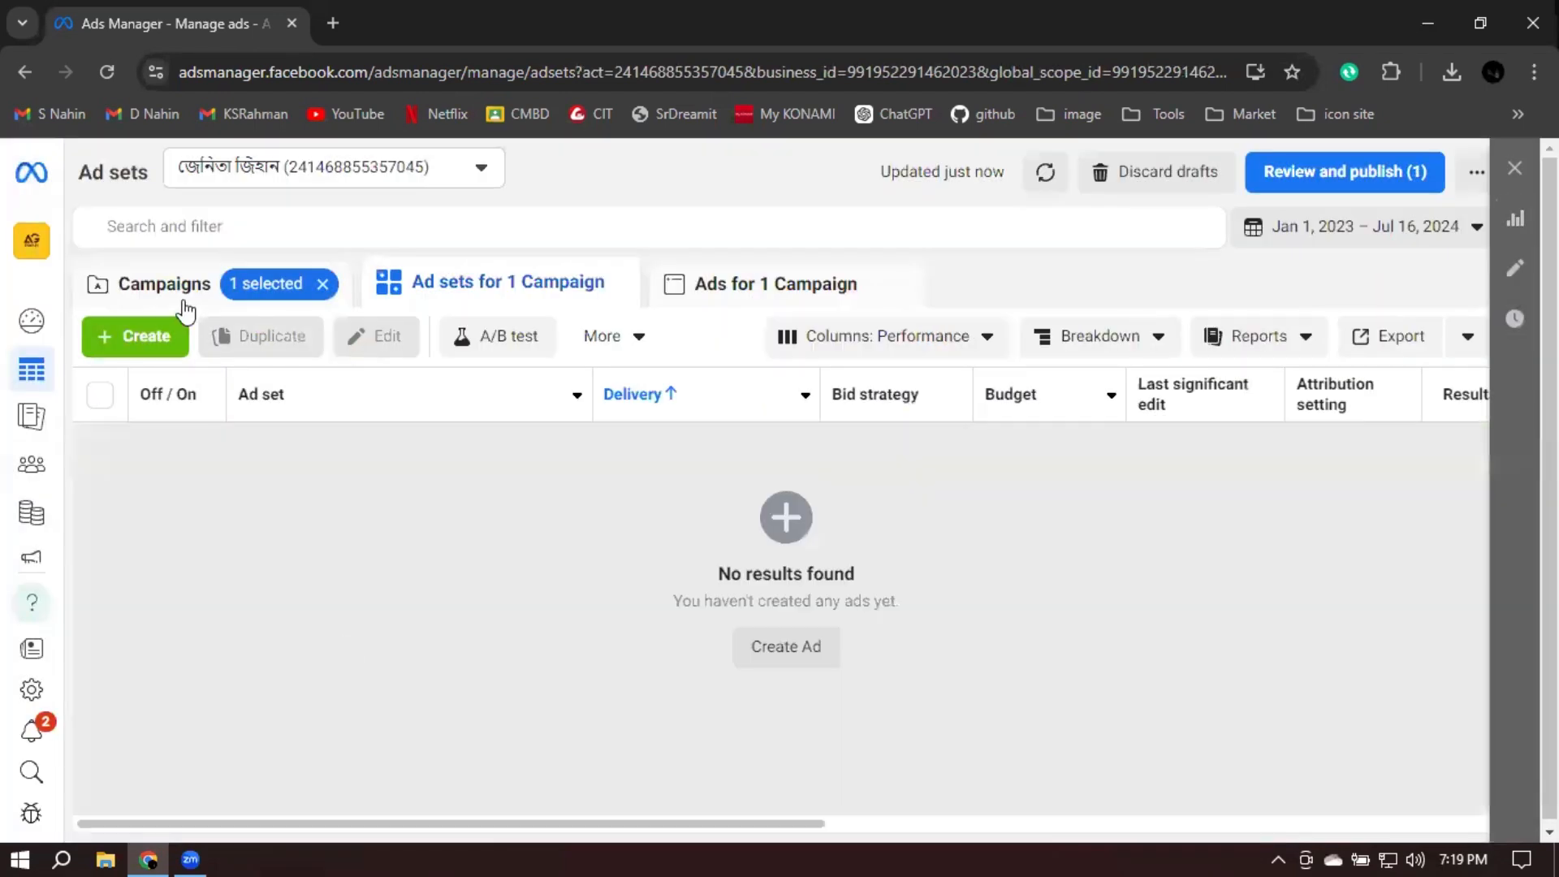
{"action": "left_click", "coordinate": [135, 305]}
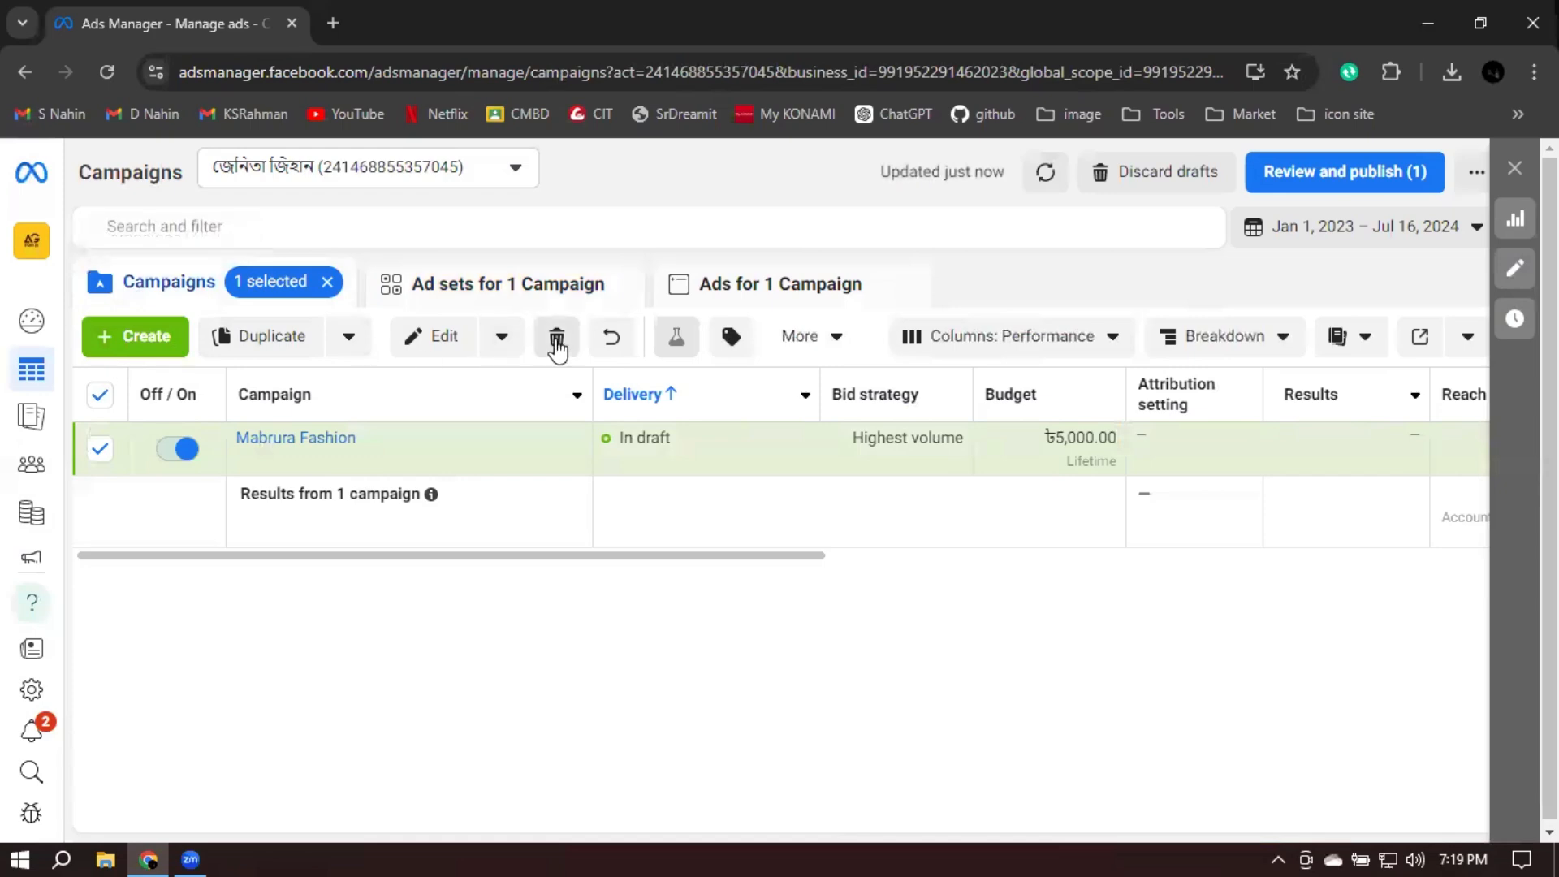
{"action": "left_click", "coordinate": [556, 335]}
{"action": "left_click", "coordinate": [970, 445]}
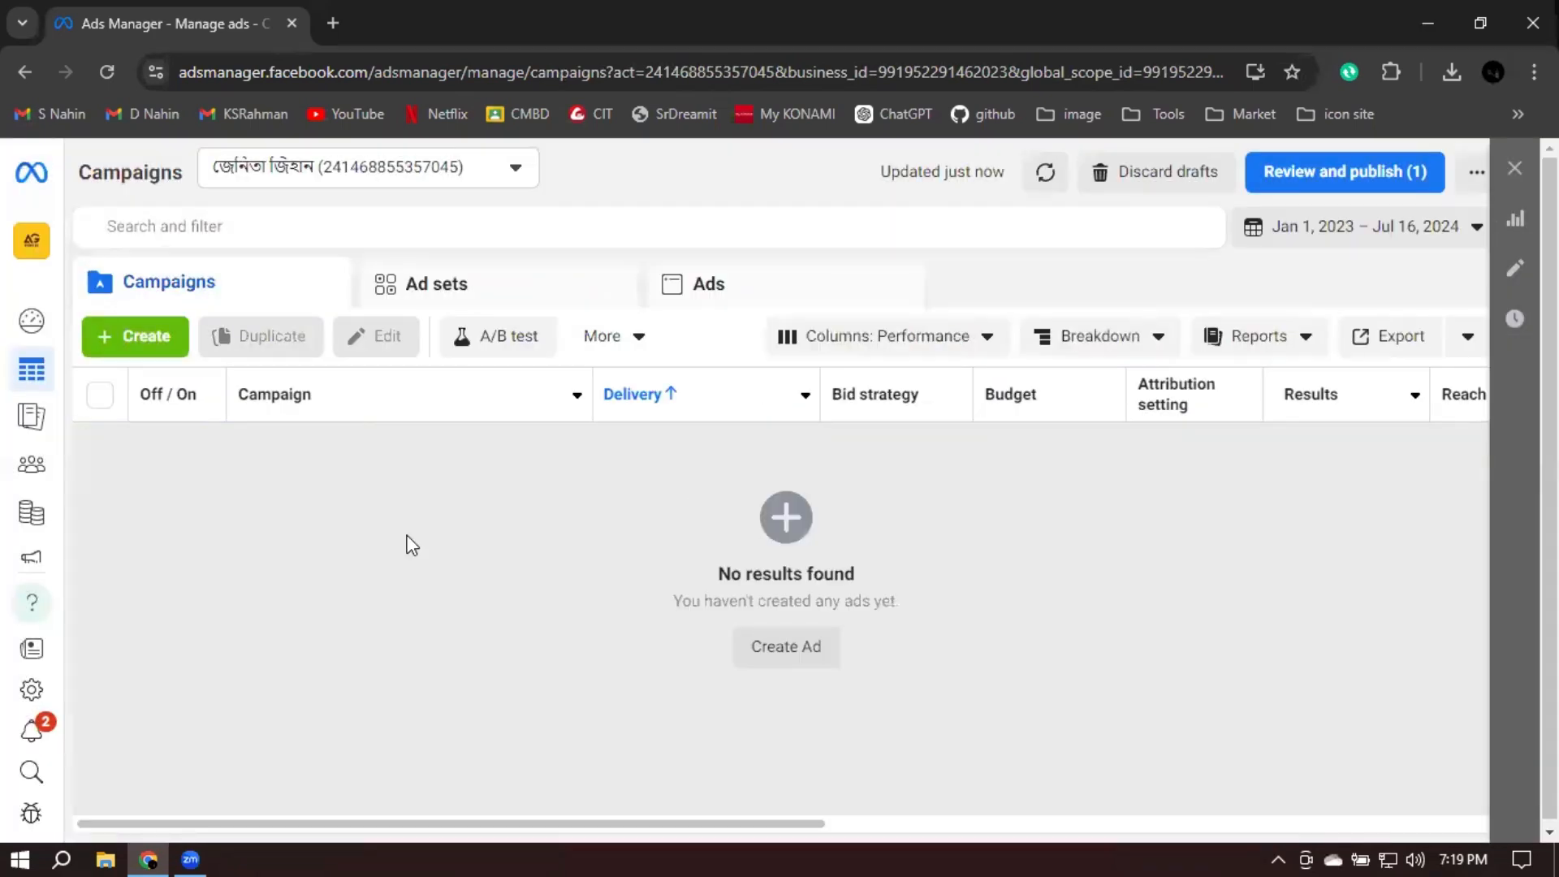
Create a new Auction campaign with the Engagement objective, using the manual engagement campaign setup
{"action": "left_click", "coordinate": [243, 294]}
{"action": "left_click", "coordinate": [134, 342]}
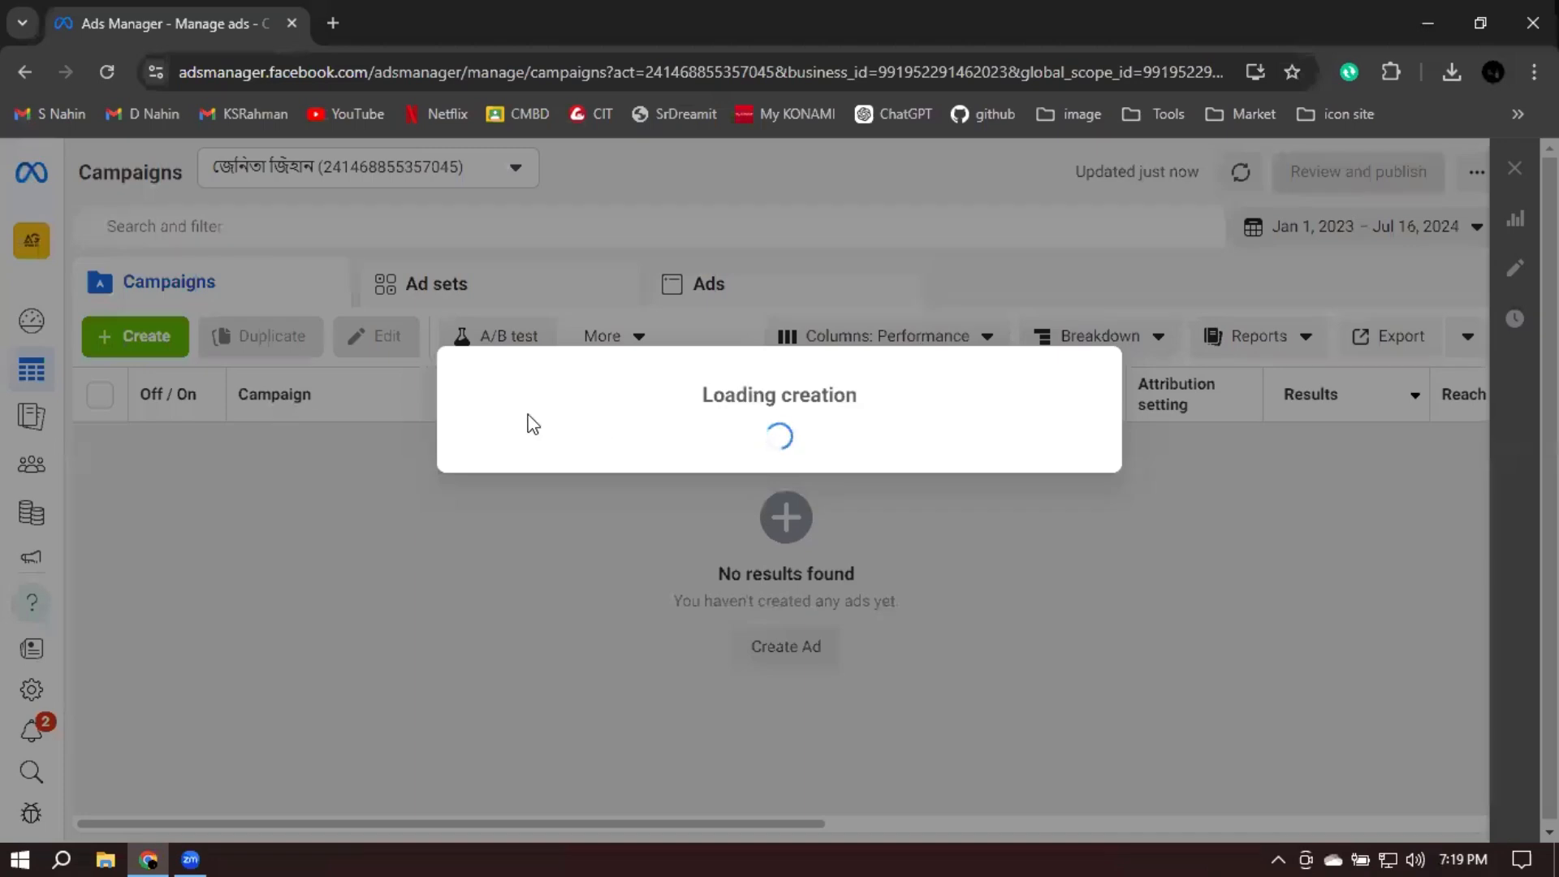
{"action": "left_click", "coordinate": [469, 542]}
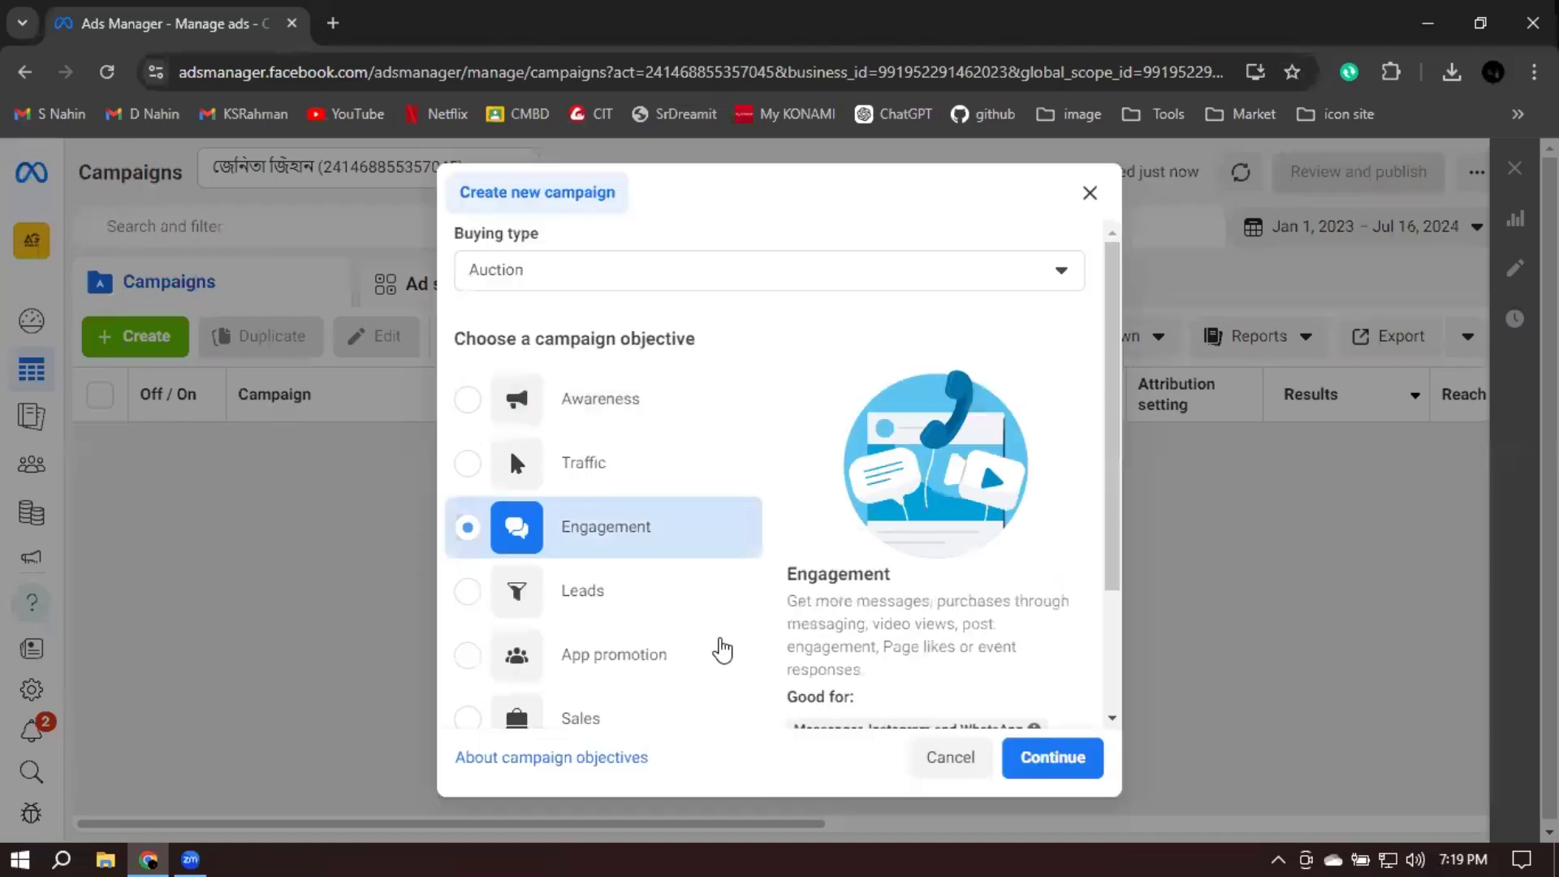
{"action": "left_click", "coordinate": [1048, 756]}
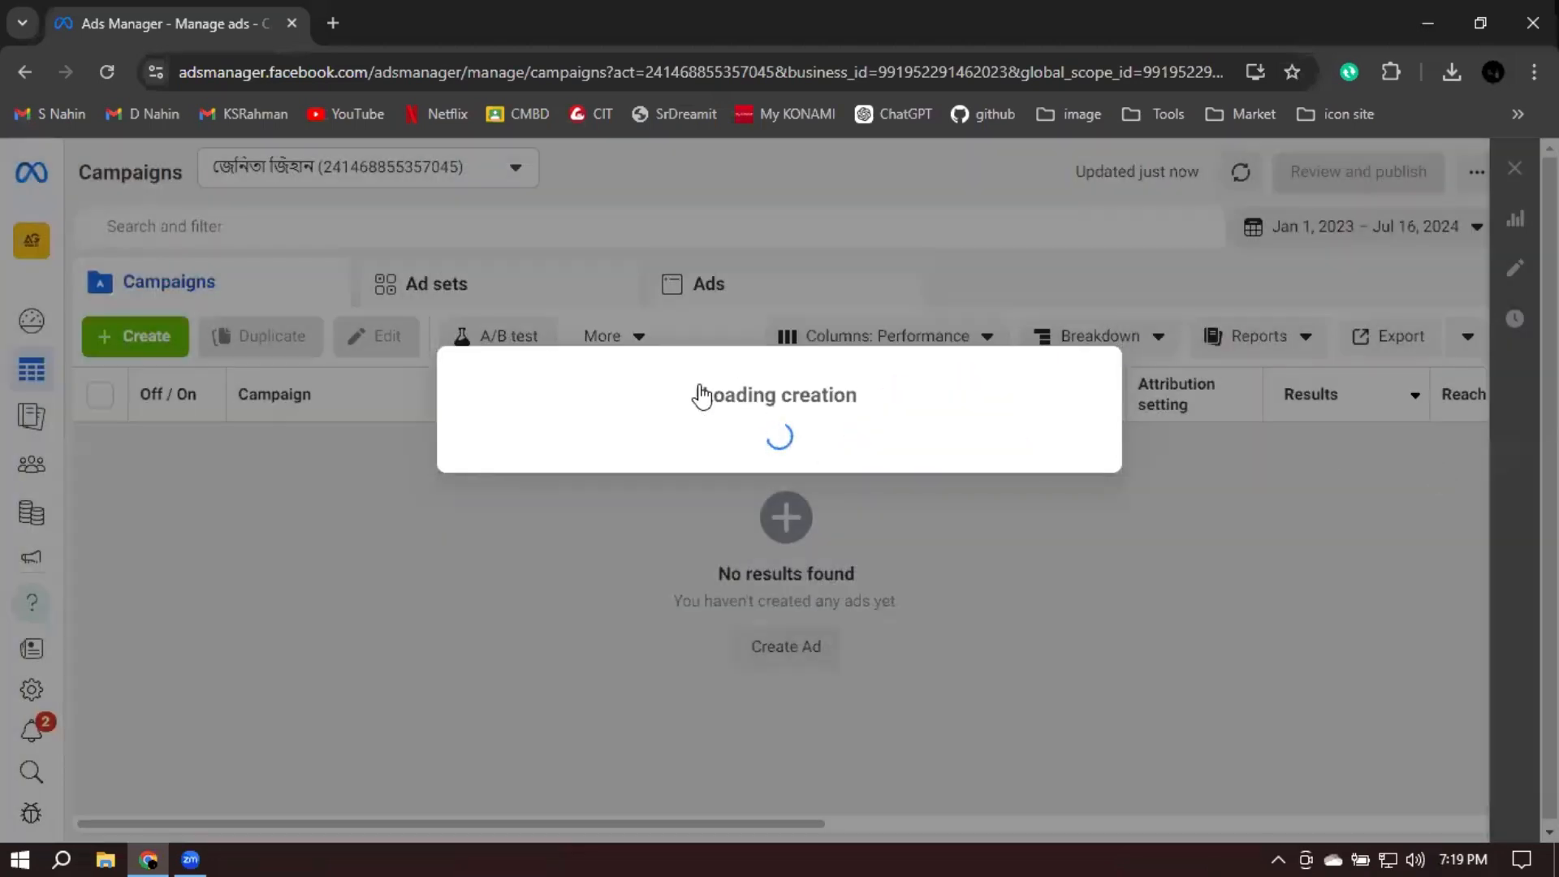
{"action": "left_click", "coordinate": [517, 672]}
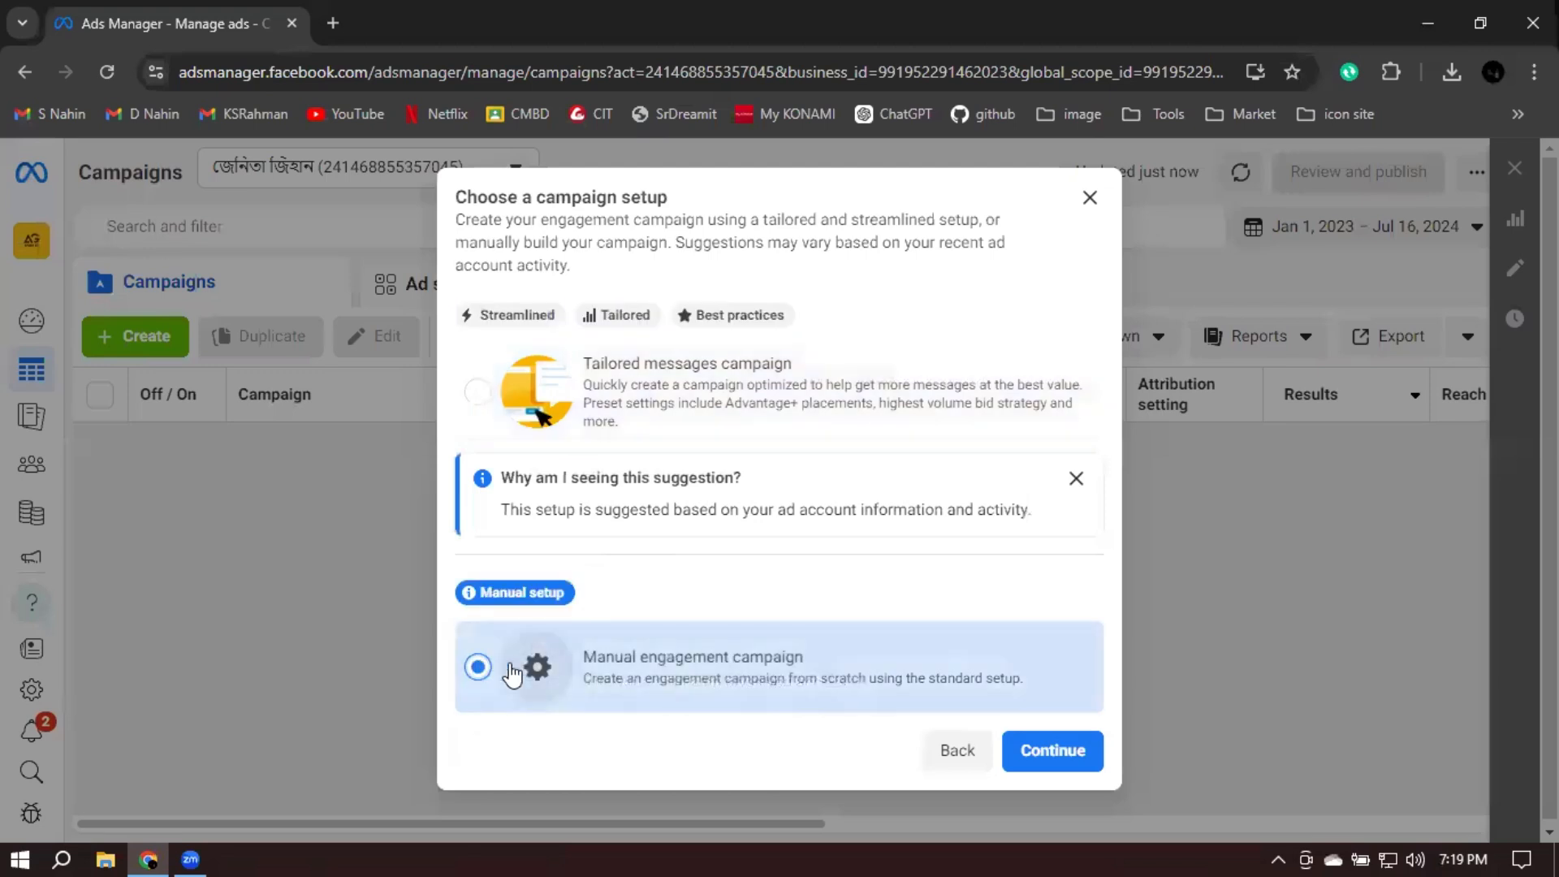
{"action": "left_click", "coordinate": [1034, 735]}
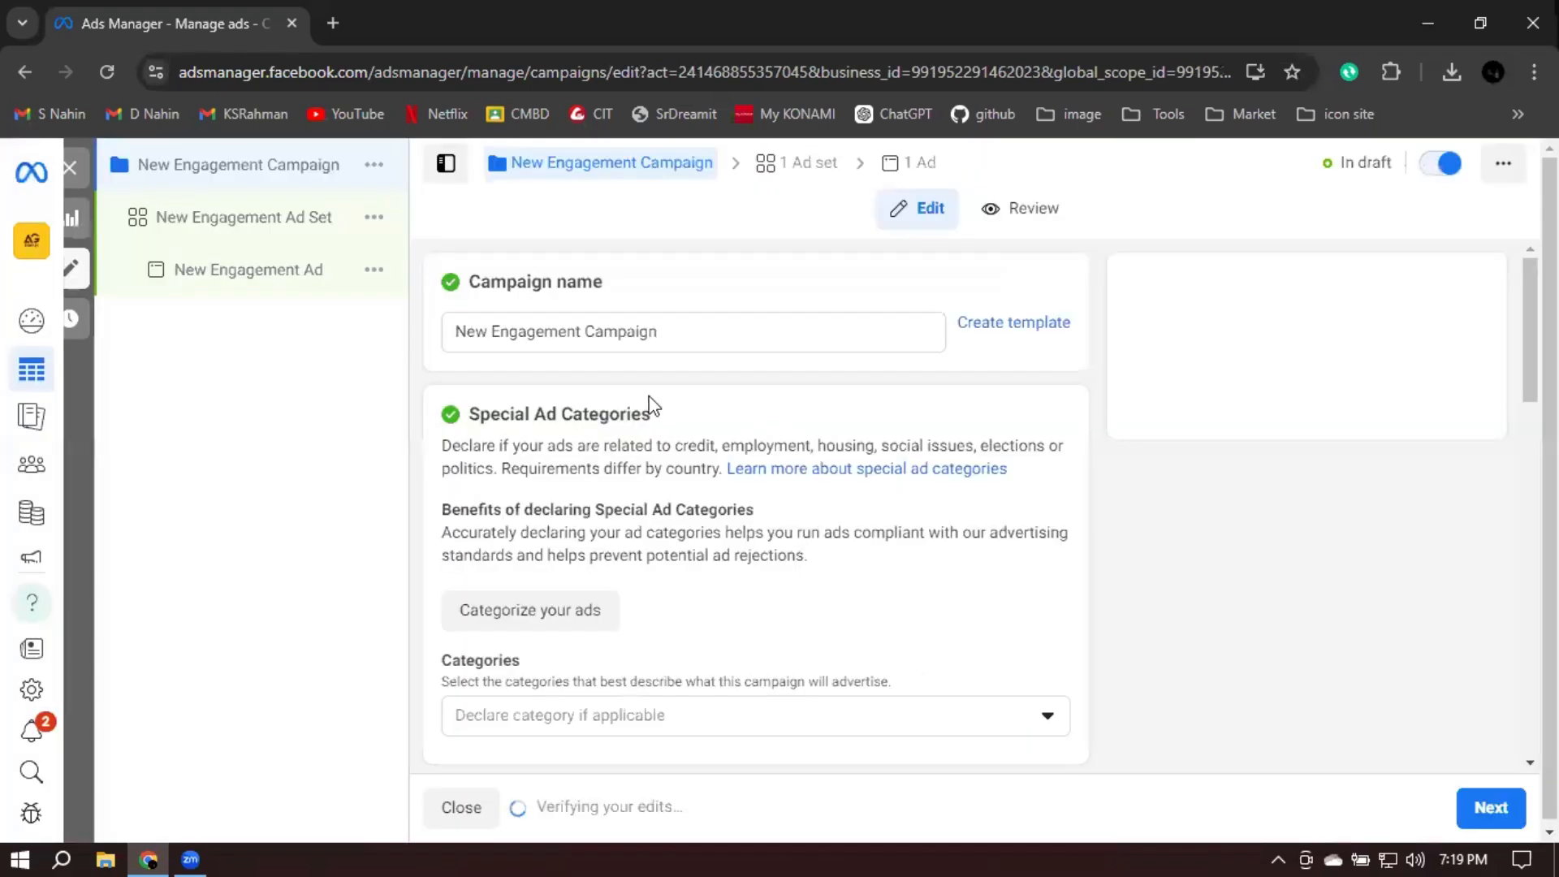
Rename the new engagement campaign as Mabrura Fashion
{"action": "triple_click", "coordinate": [699, 329]}
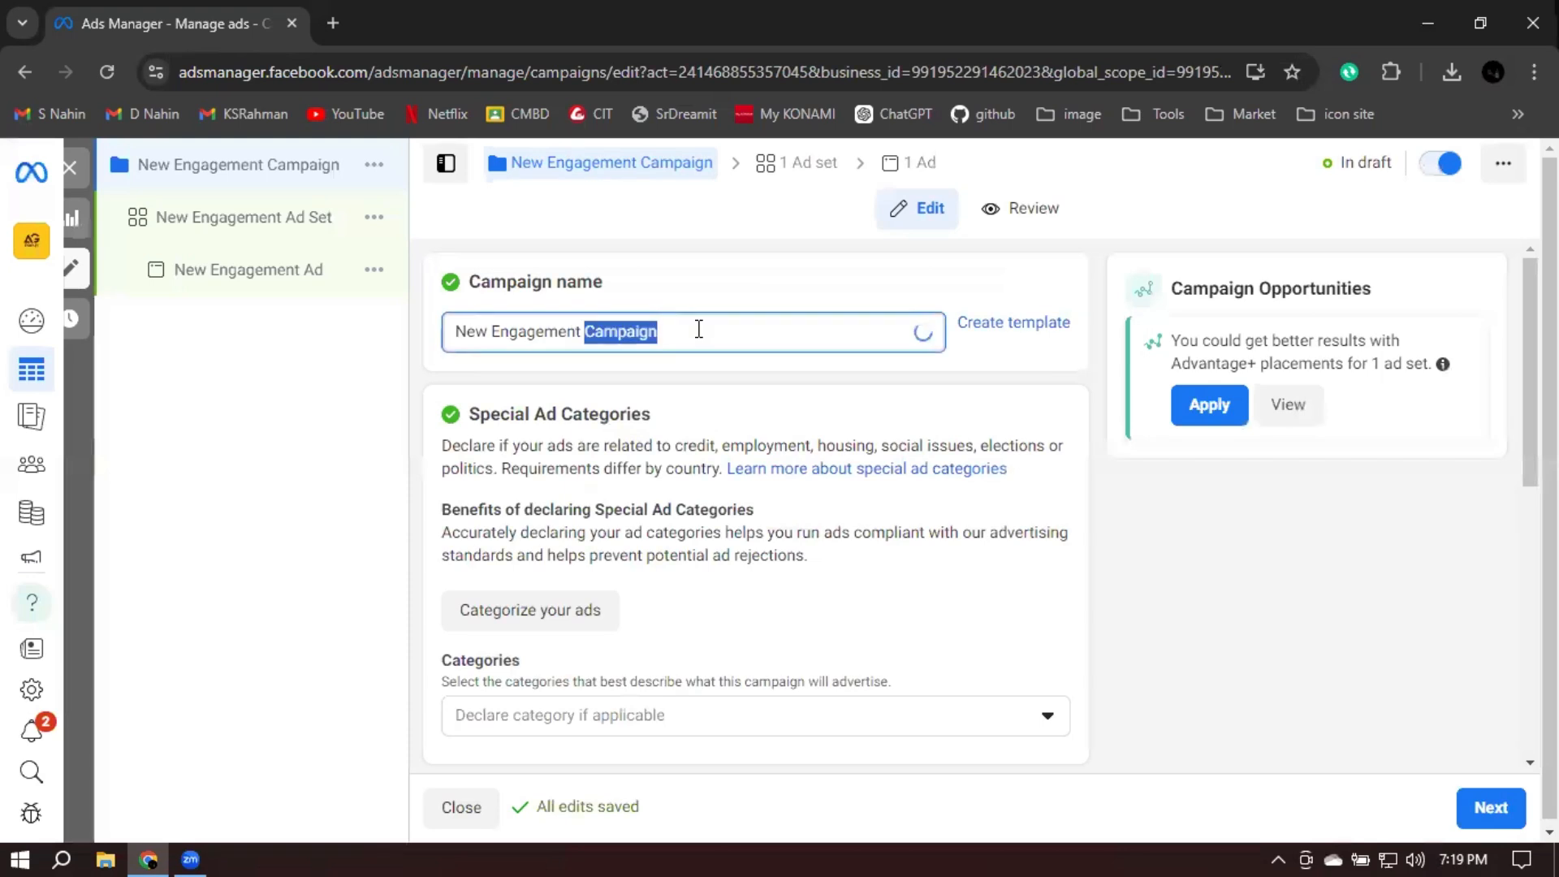
{"action": "type", "text": "Ma"}
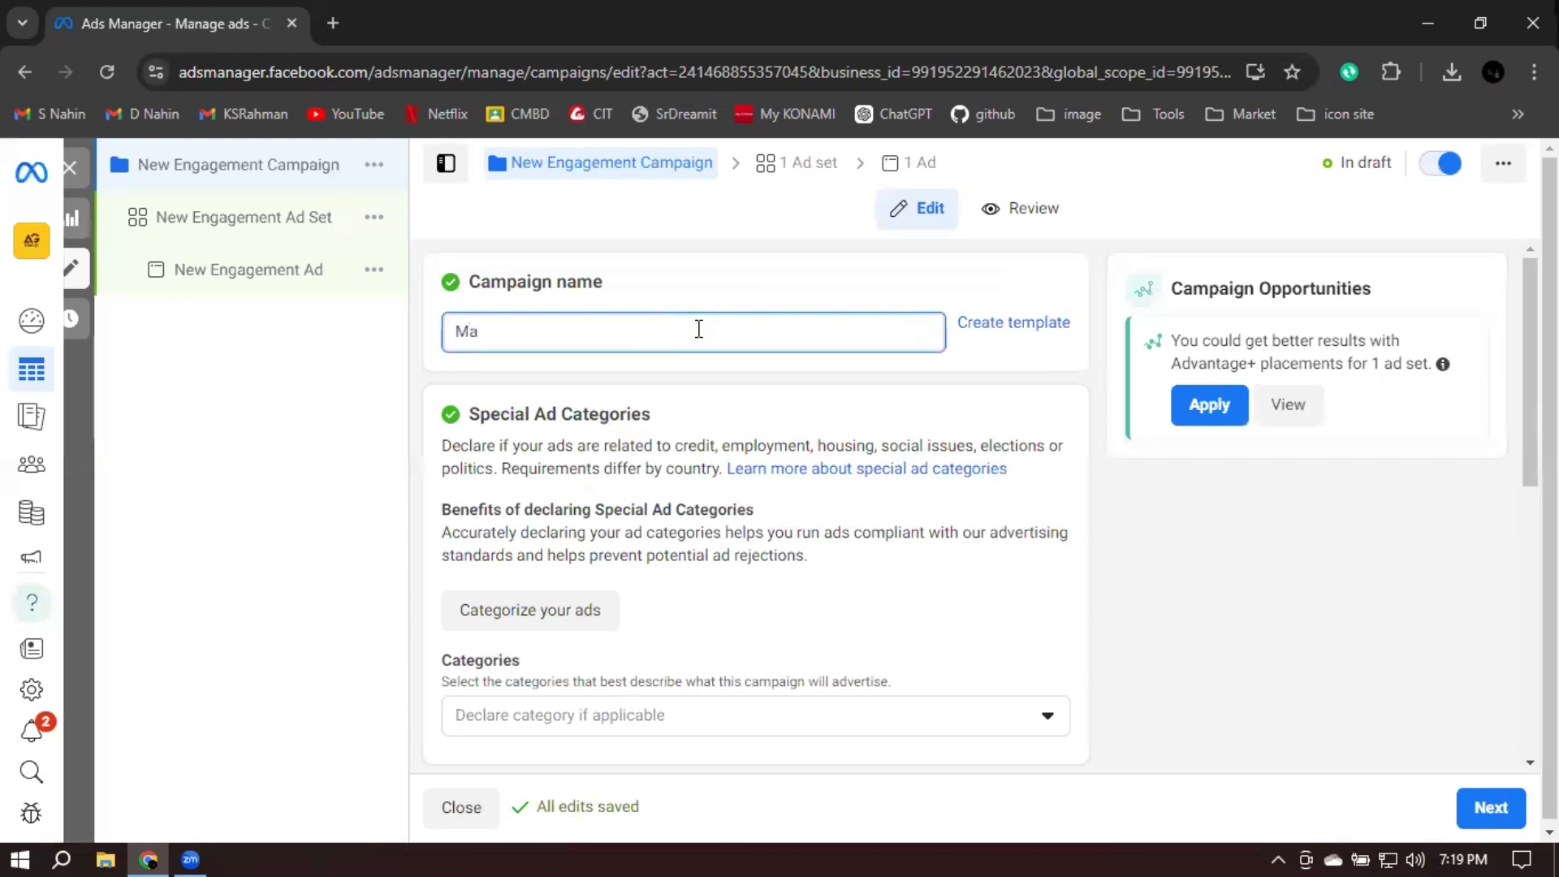
{"action": "type", "text": "brura "}
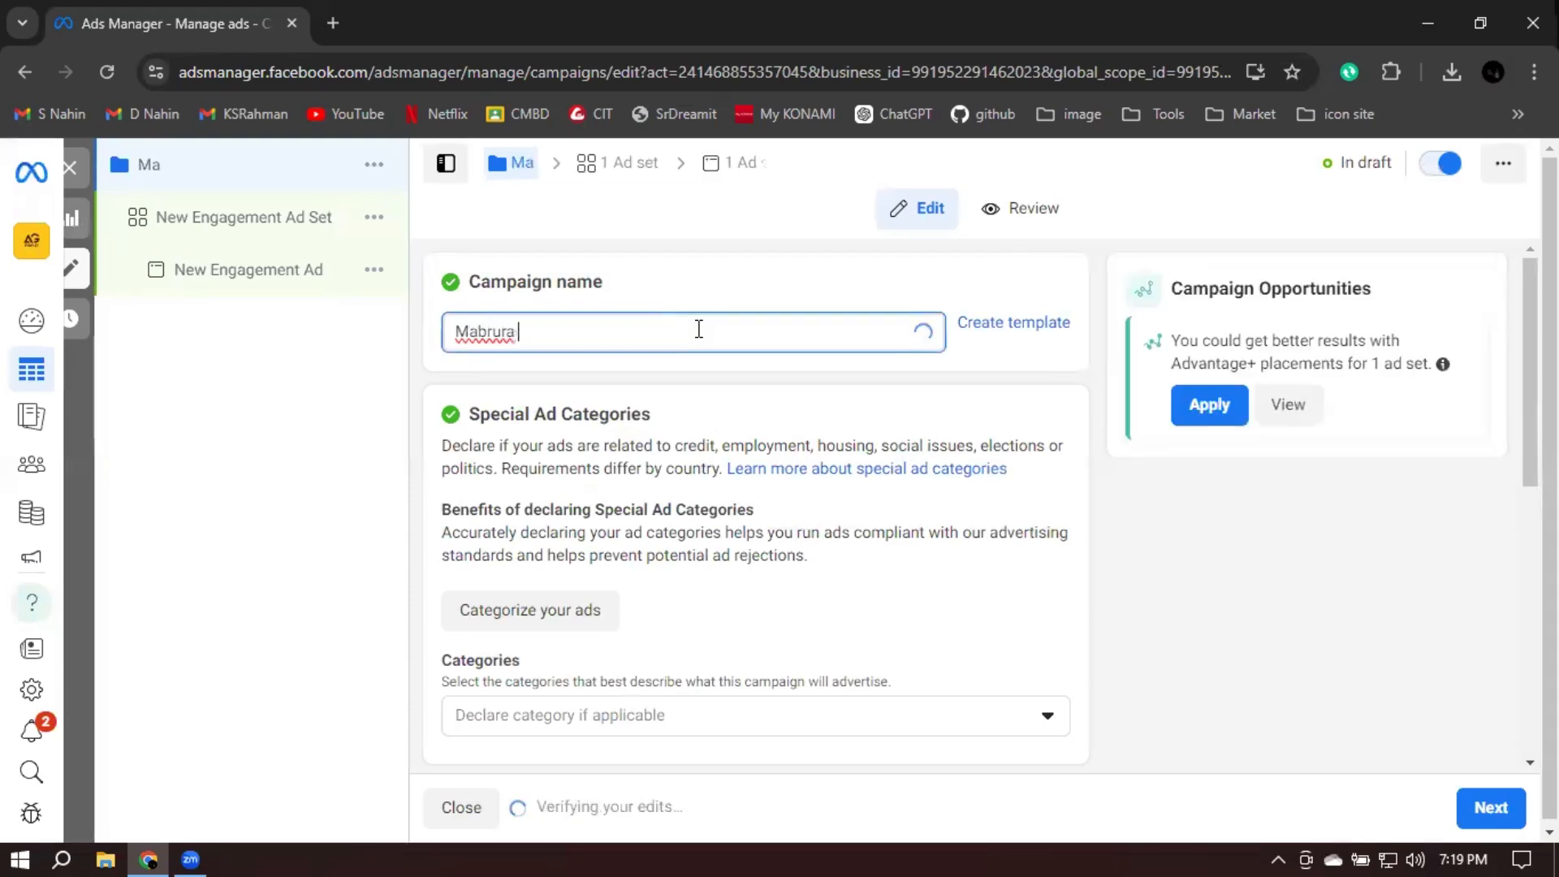
{"action": "type", "text": "F"}
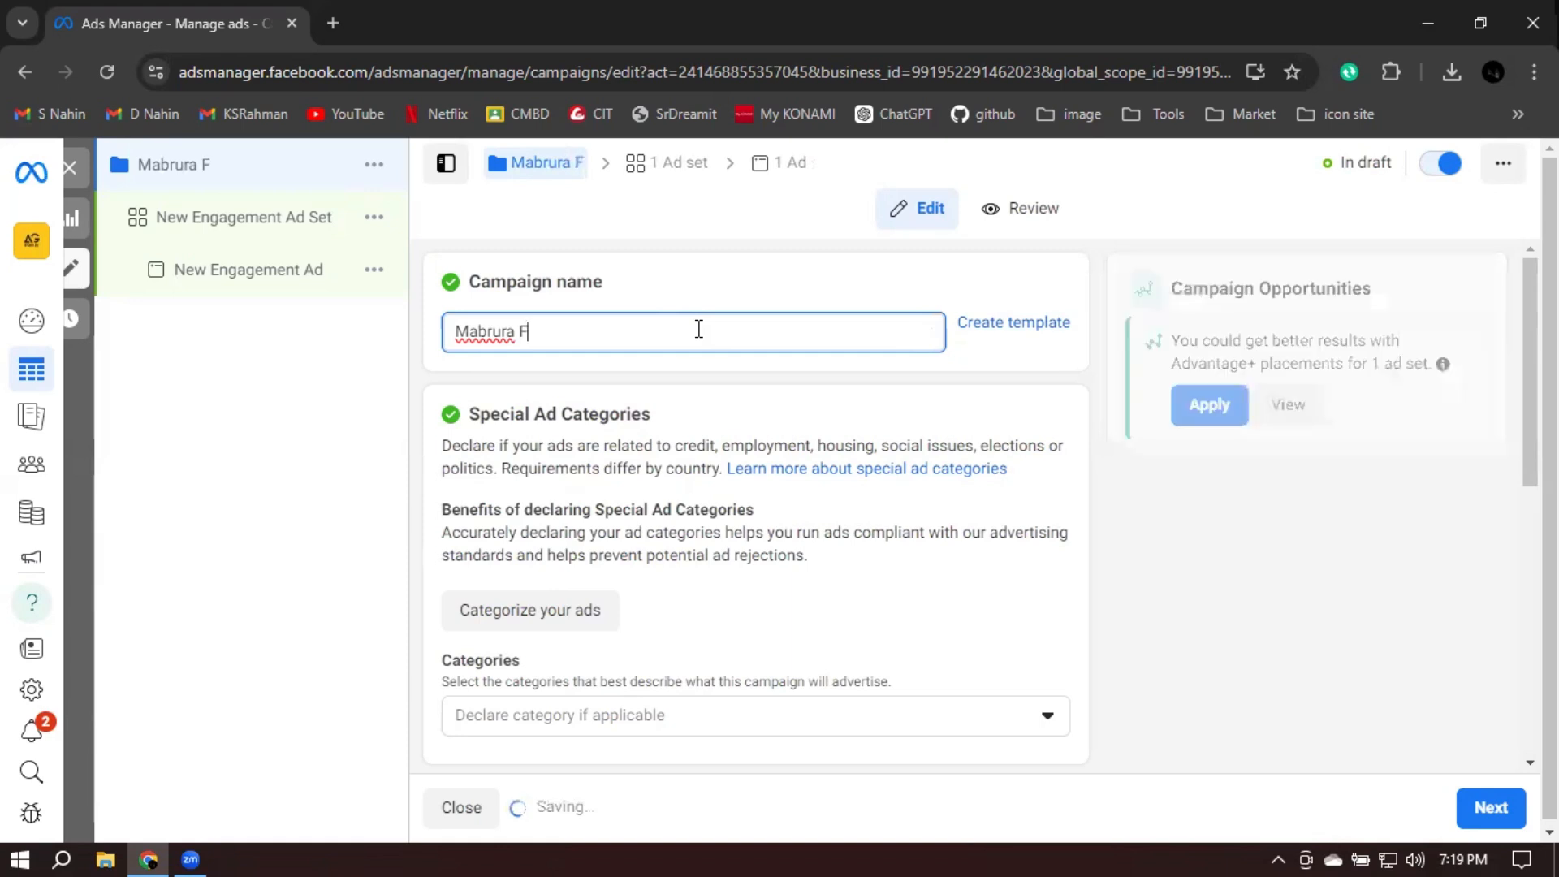
{"action": "type", "text": "ashion"}
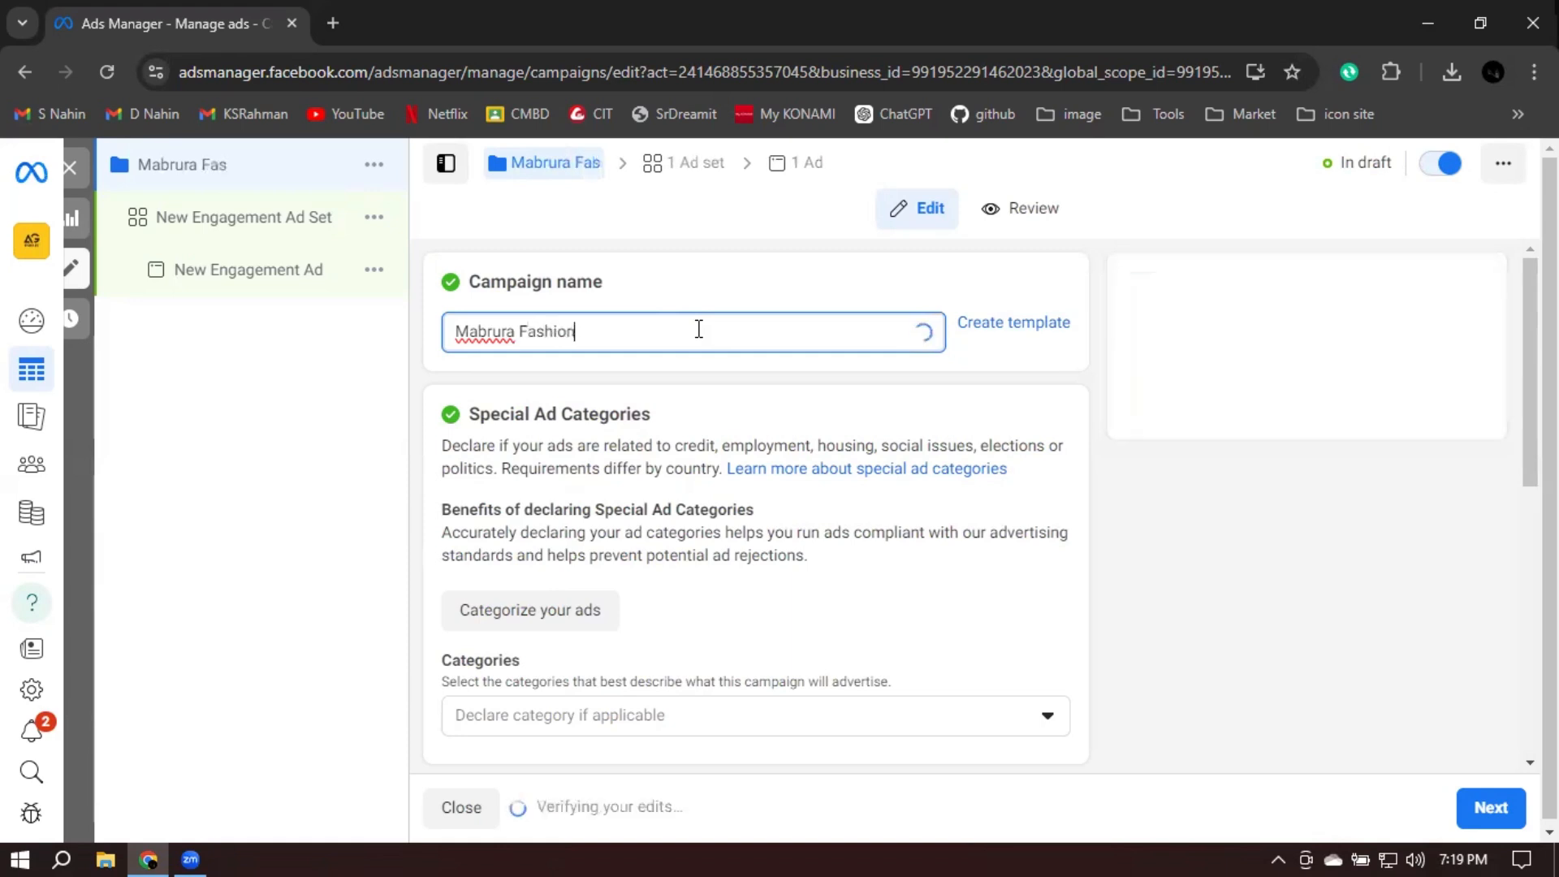
{"action": "left_click", "coordinate": [1096, 422]}
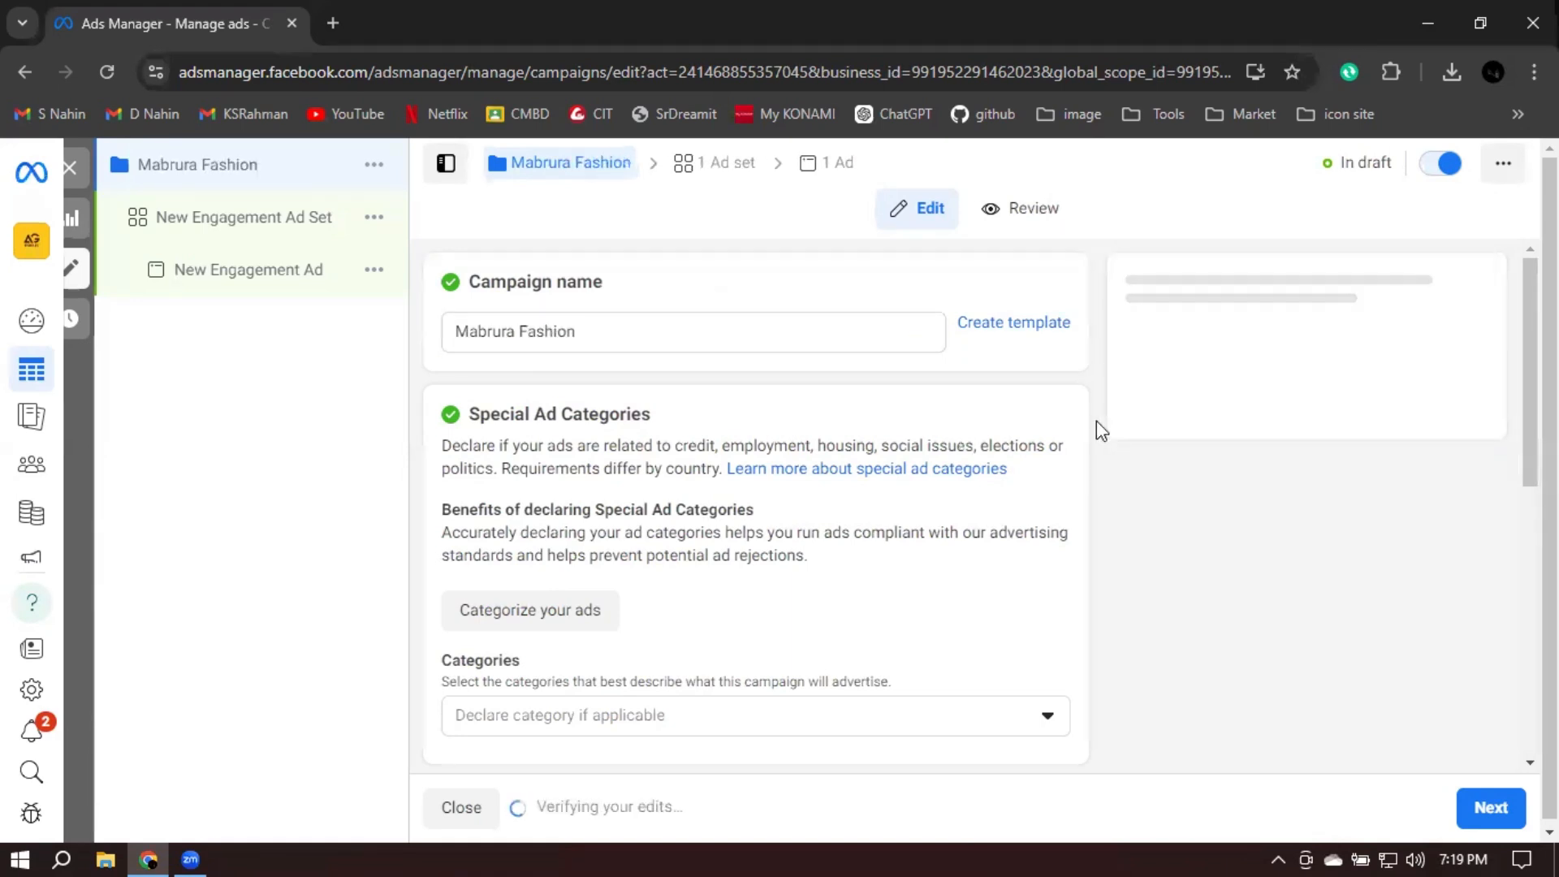
Check the special ad category choices without declaring one, and view the campaign objective options in the campaign details
{"action": "scroll", "coordinate": [1096, 421], "scroll_direction": "down", "scroll_amount": 4}
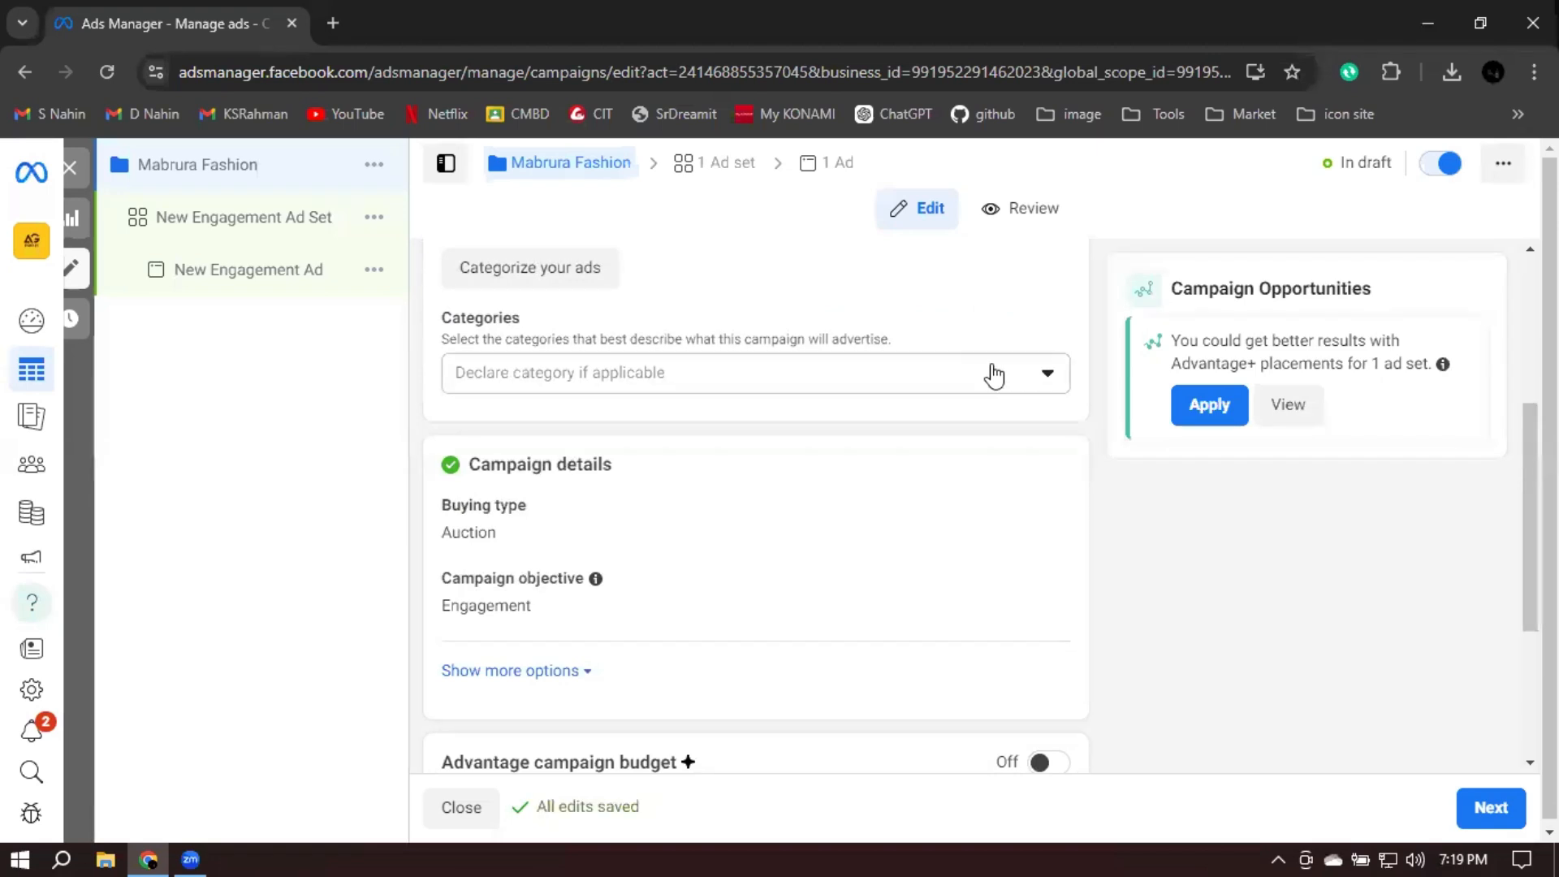
{"action": "left_click", "coordinate": [993, 376]}
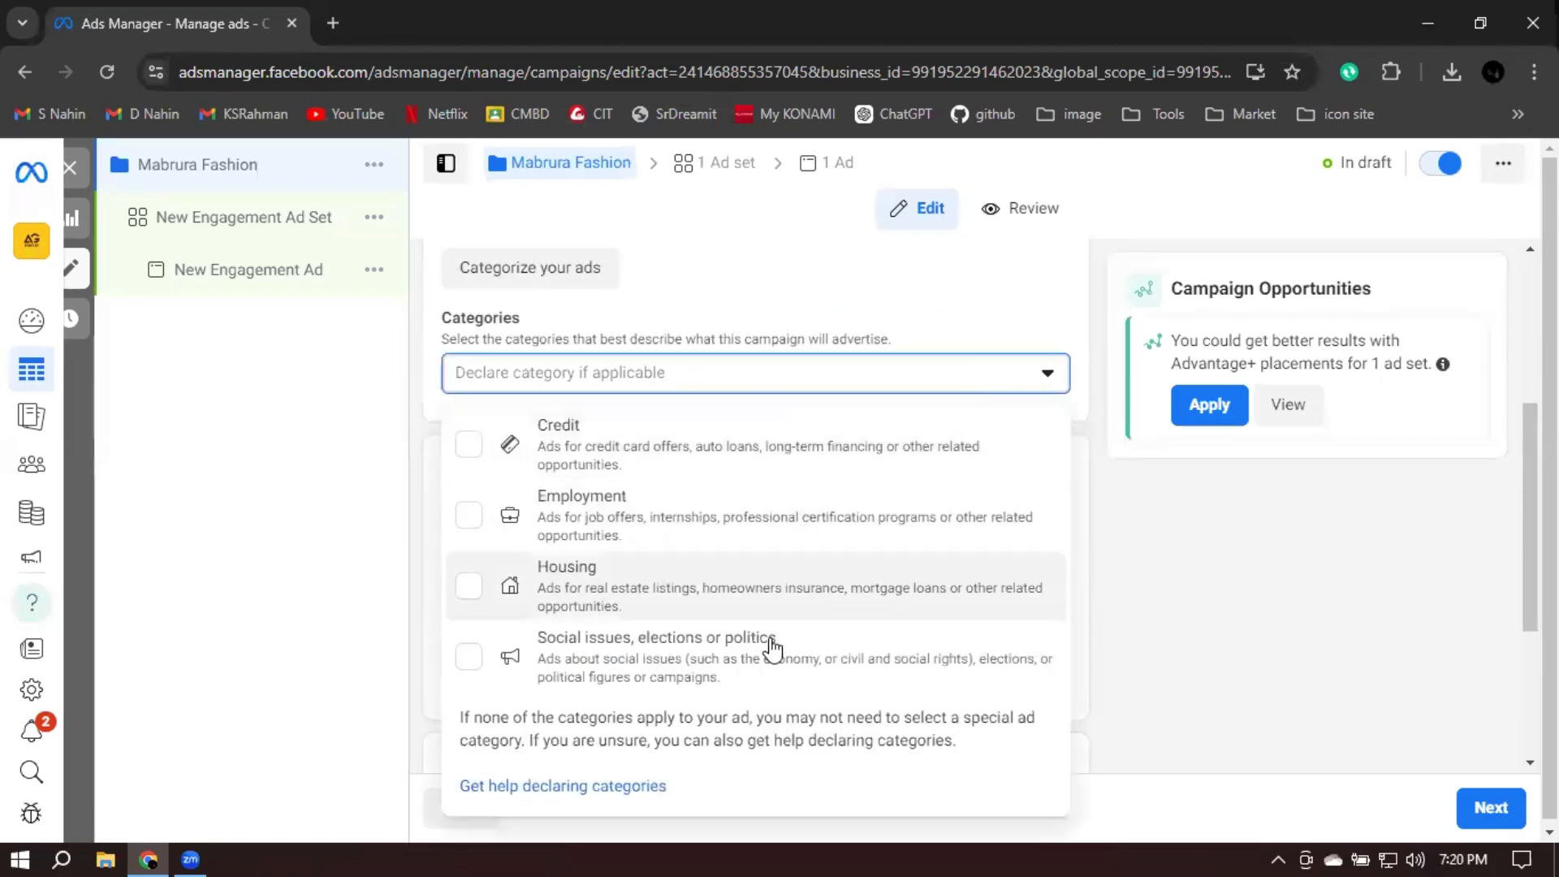
{"action": "left_click", "coordinate": [1099, 406]}
{"action": "scroll", "coordinate": [1099, 407], "scroll_direction": "down", "scroll_amount": 1}
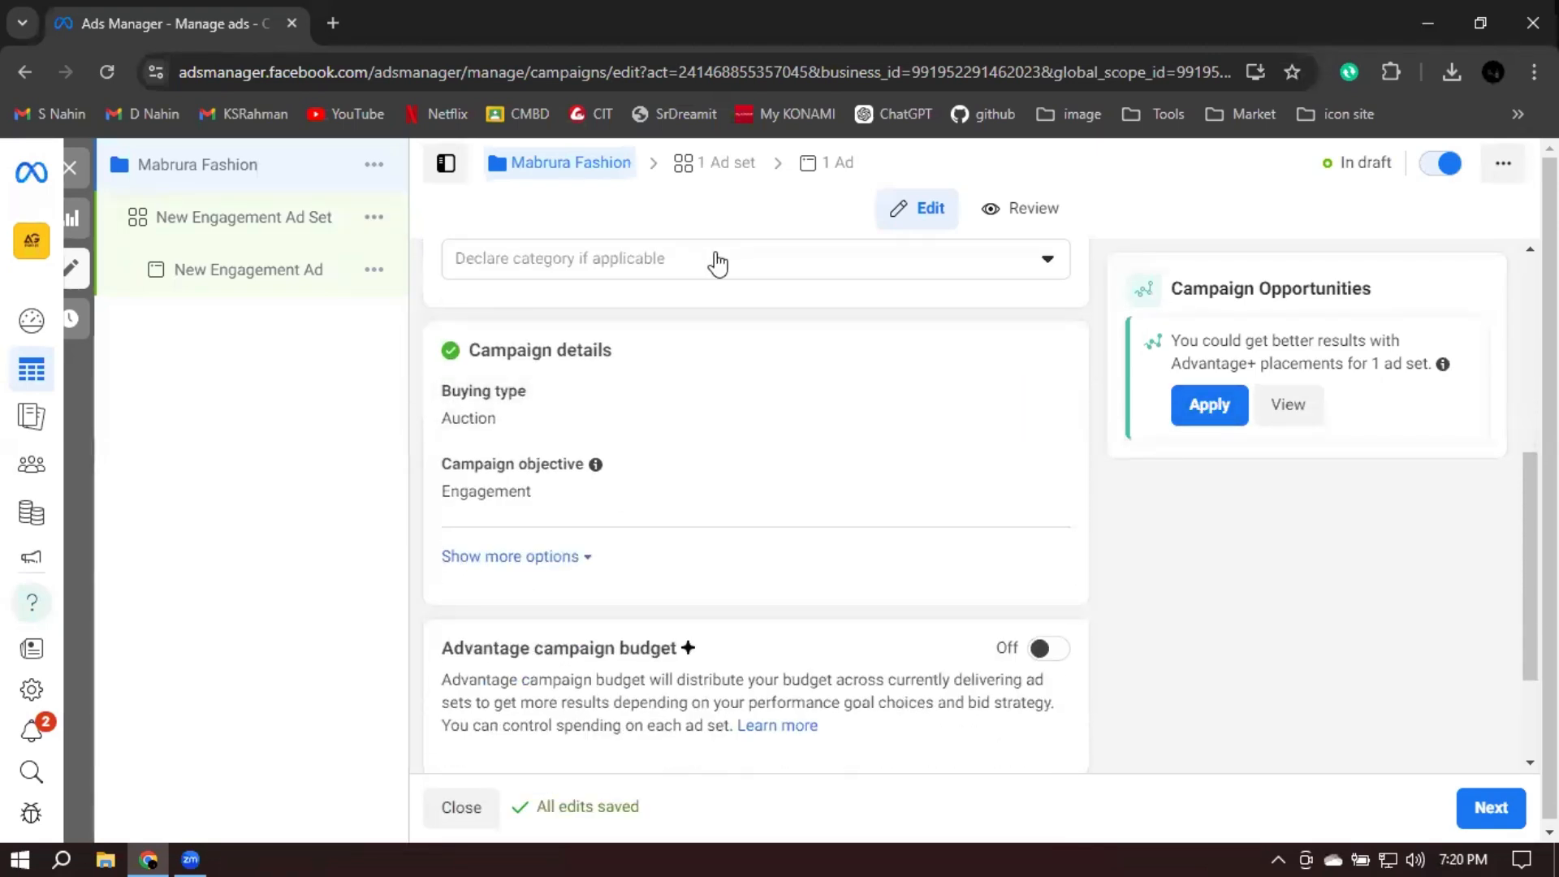
{"action": "scroll", "coordinate": [898, 403], "scroll_direction": "down", "scroll_amount": 1}
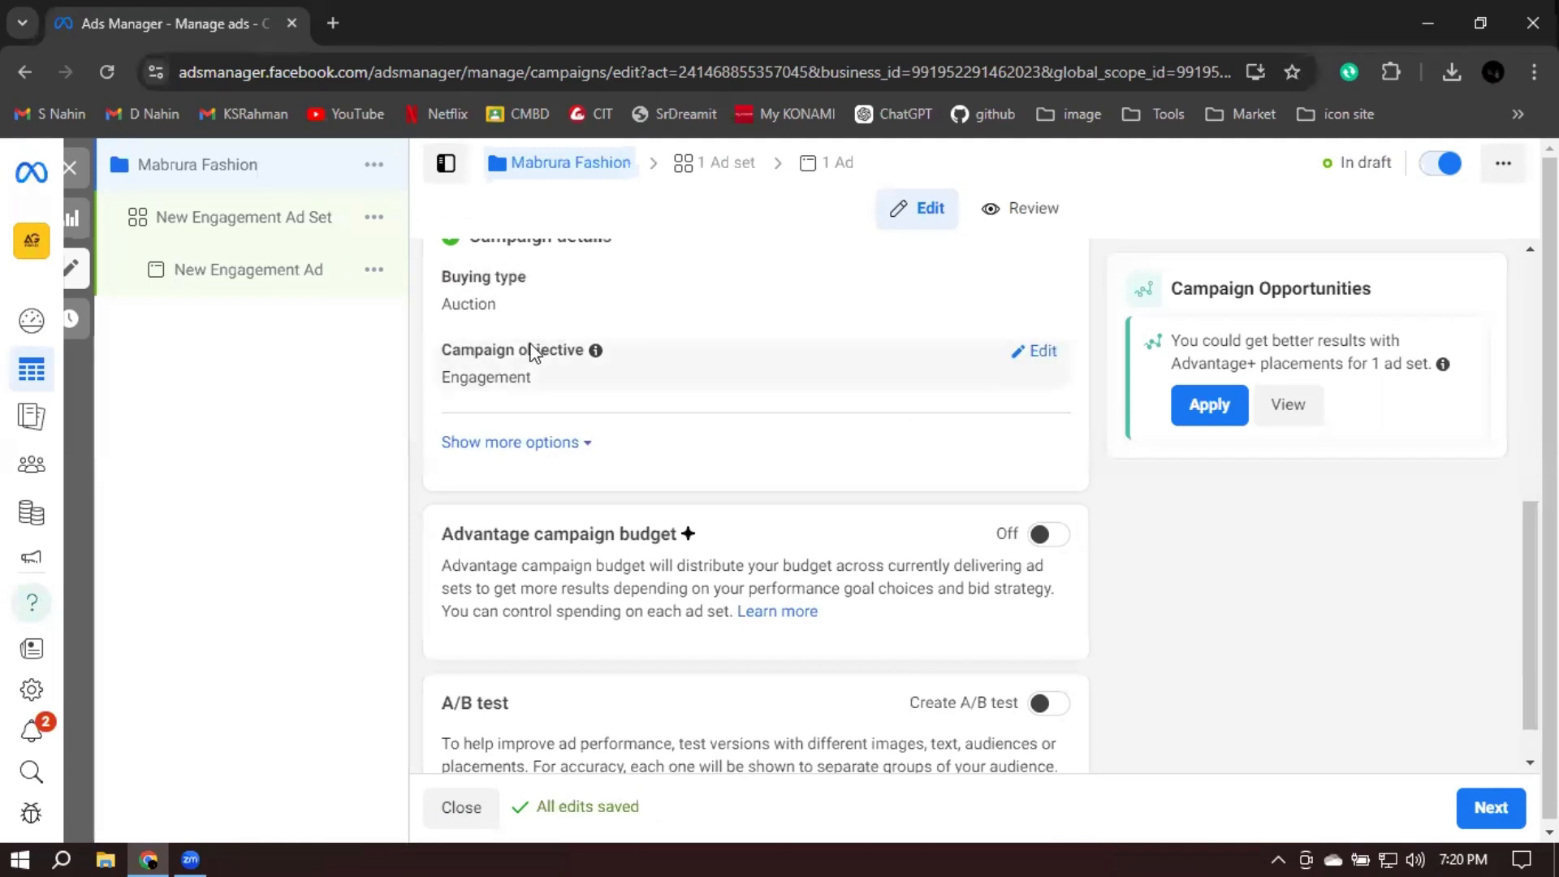
{"action": "left_click", "coordinate": [1052, 354]}
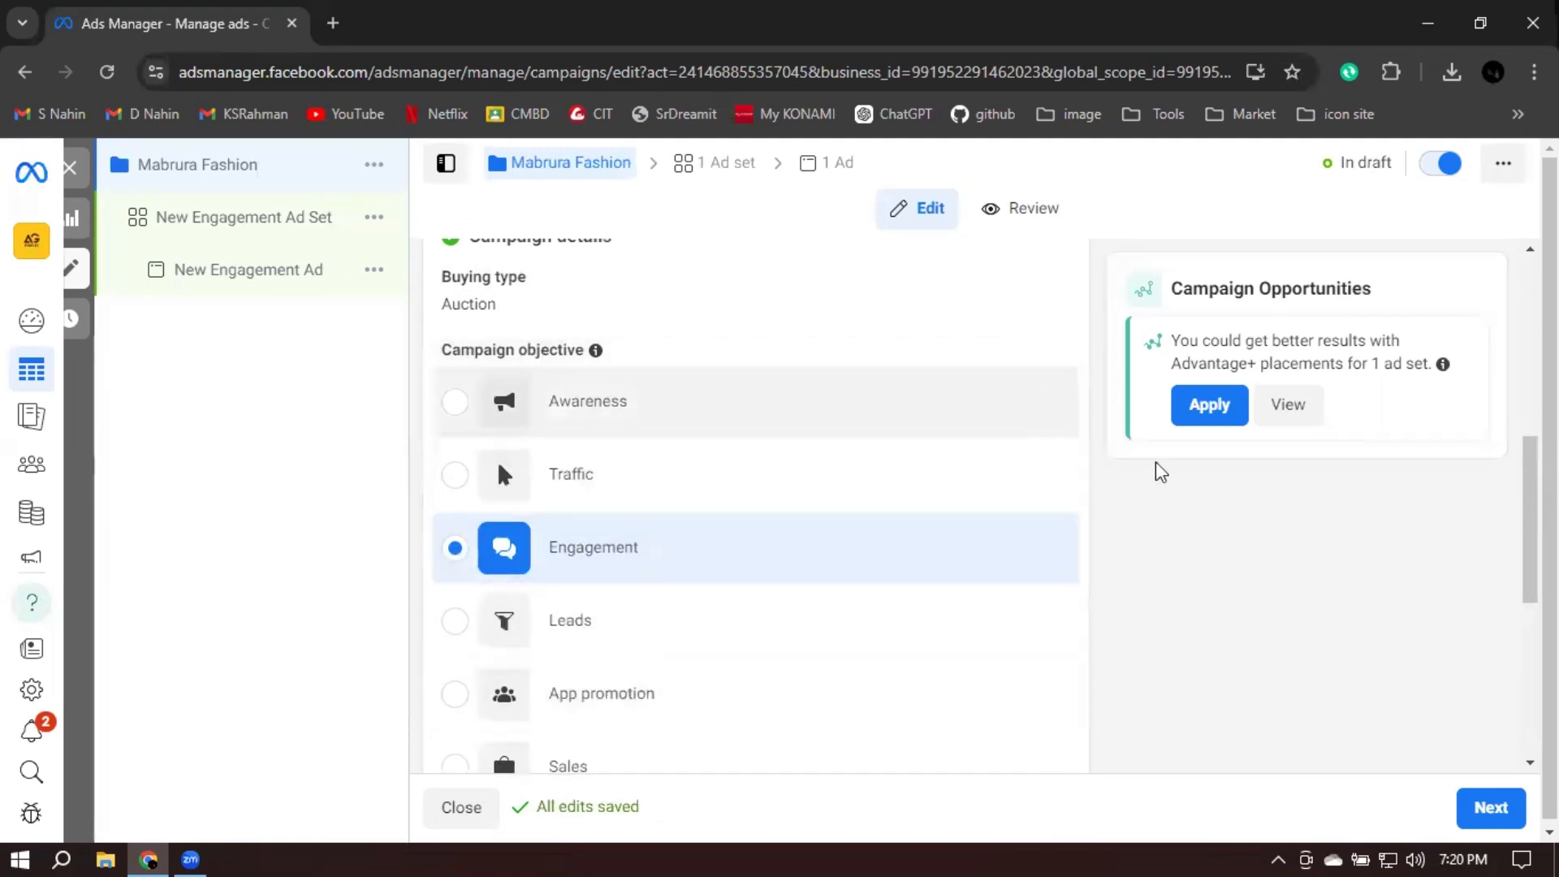
Turn on Advantage campaign budget and set a lifetime budget of 5,000 BDT
{"action": "scroll", "coordinate": [1110, 520], "scroll_direction": "down", "scroll_amount": 4}
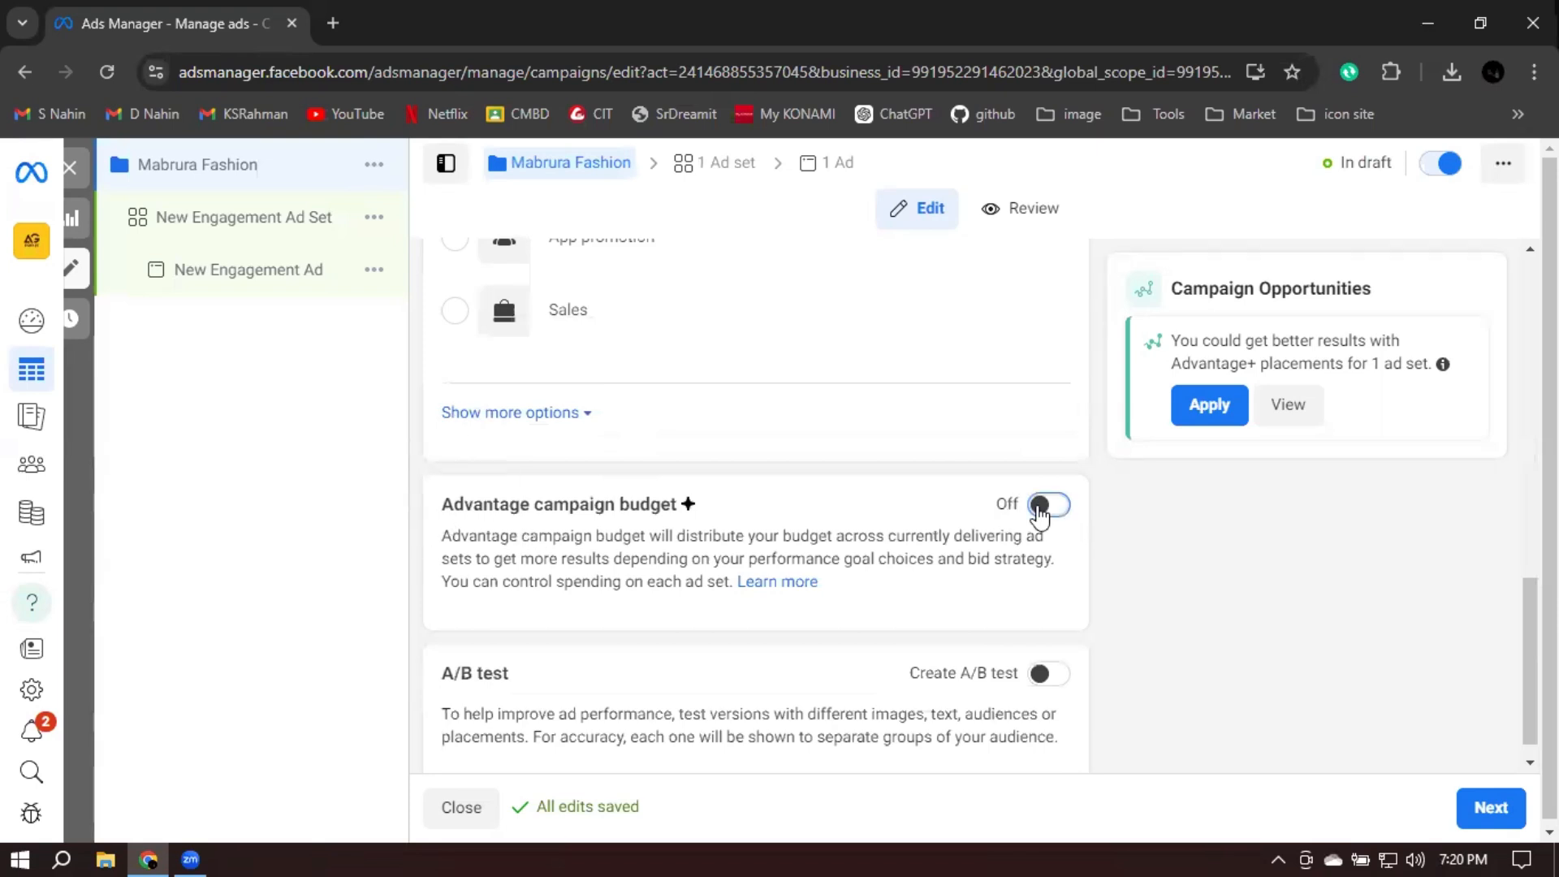
{"action": "left_click", "coordinate": [1042, 506]}
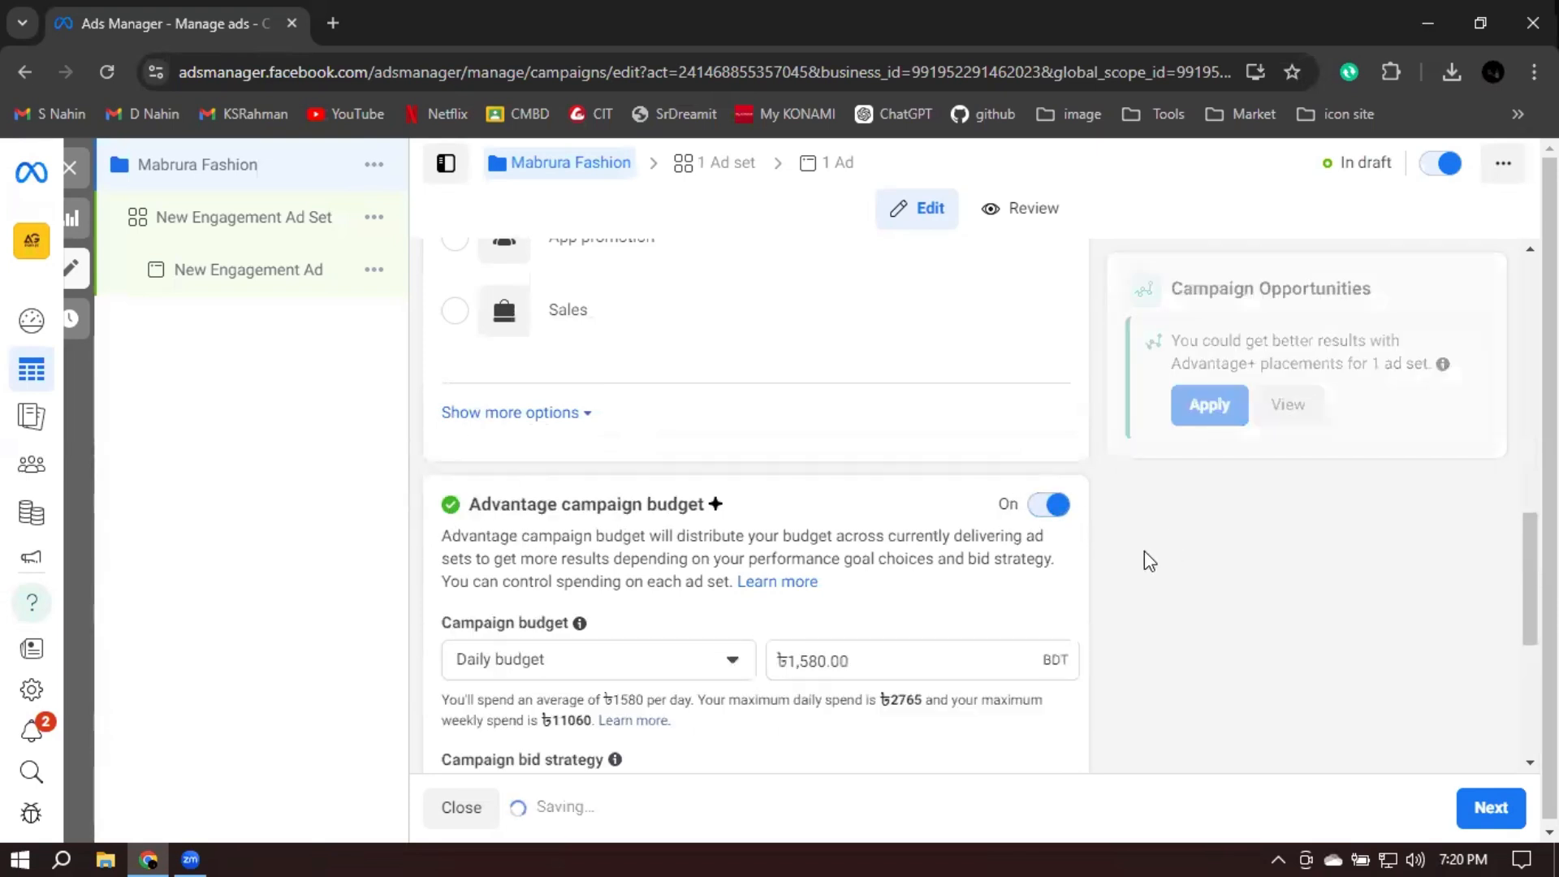
{"action": "scroll", "coordinate": [1143, 560], "scroll_direction": "down", "scroll_amount": 2}
{"action": "scroll", "coordinate": [1145, 560], "scroll_direction": "down", "scroll_amount": 1}
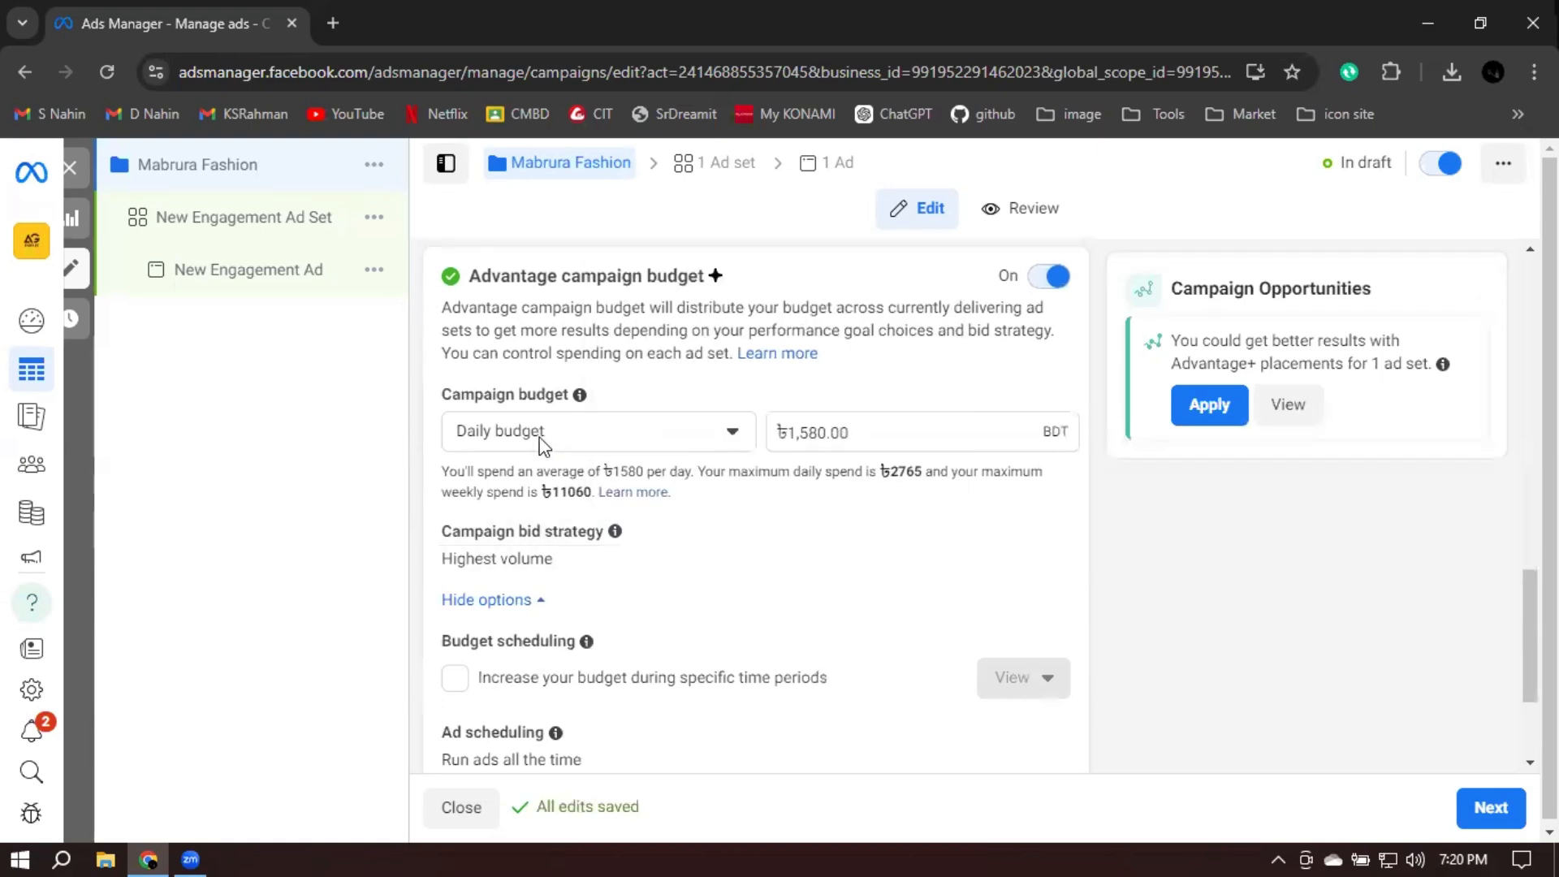
{"action": "left_click", "coordinate": [637, 445]}
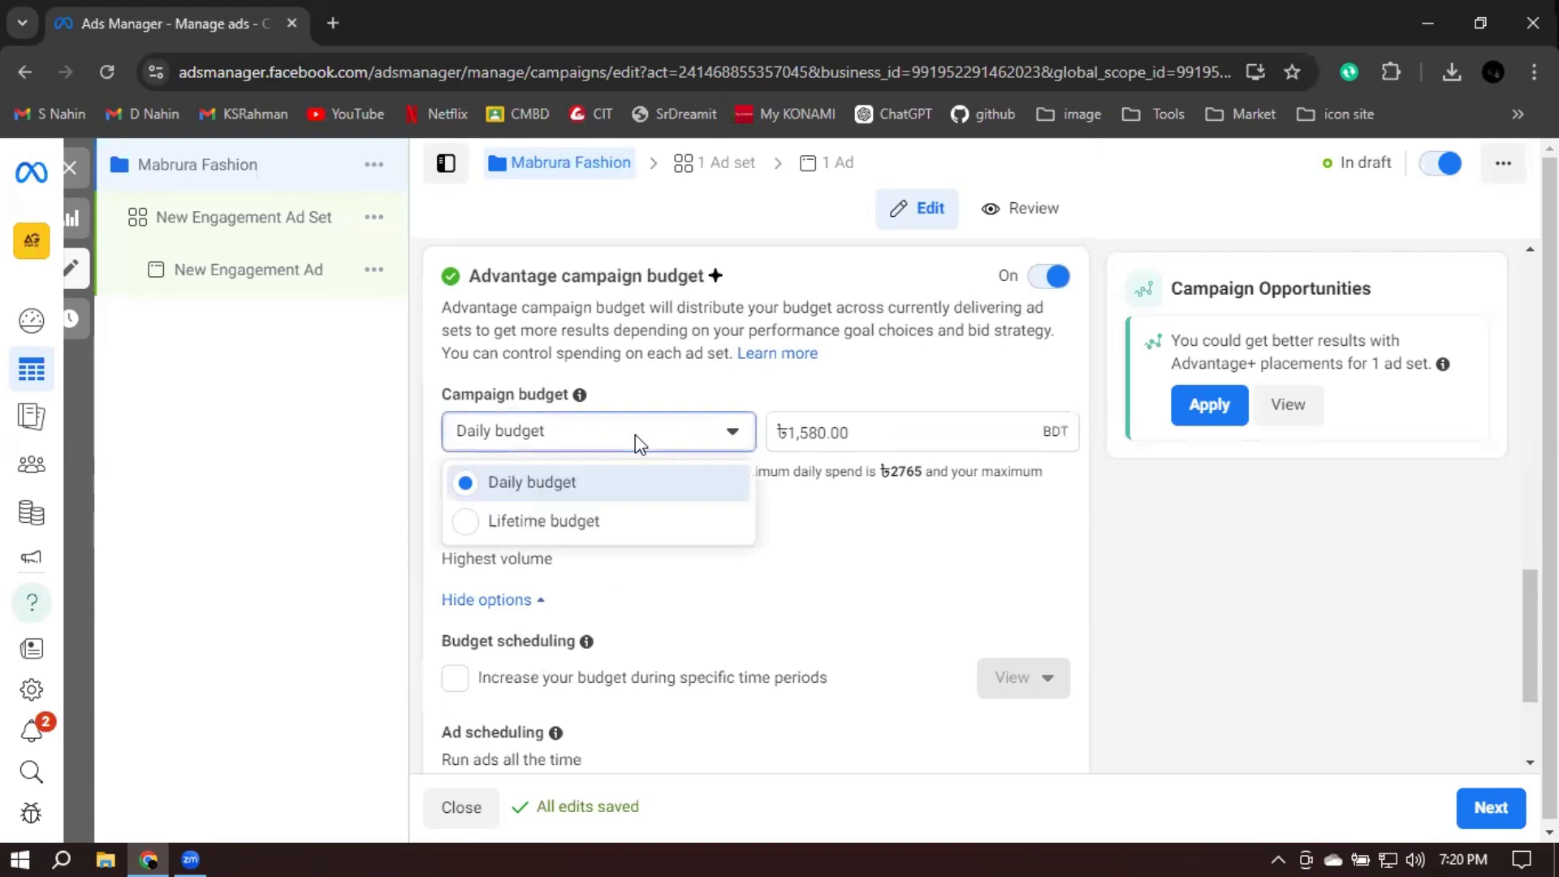
{"action": "left_click", "coordinate": [568, 524]}
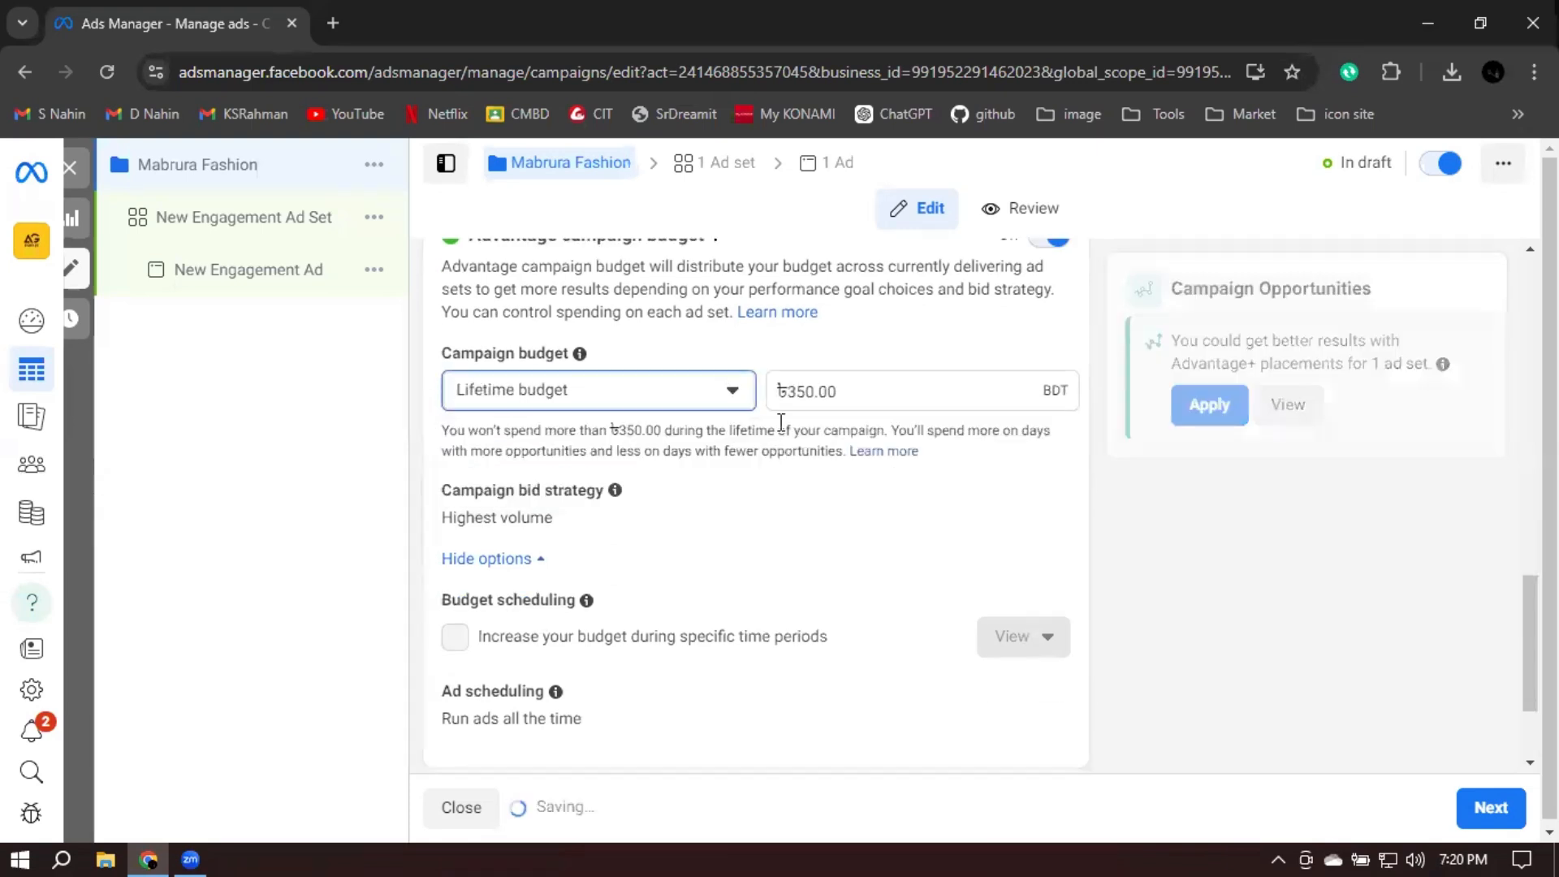
{"action": "left_click", "coordinate": [874, 390]}
{"action": "type", "text": "50000"}
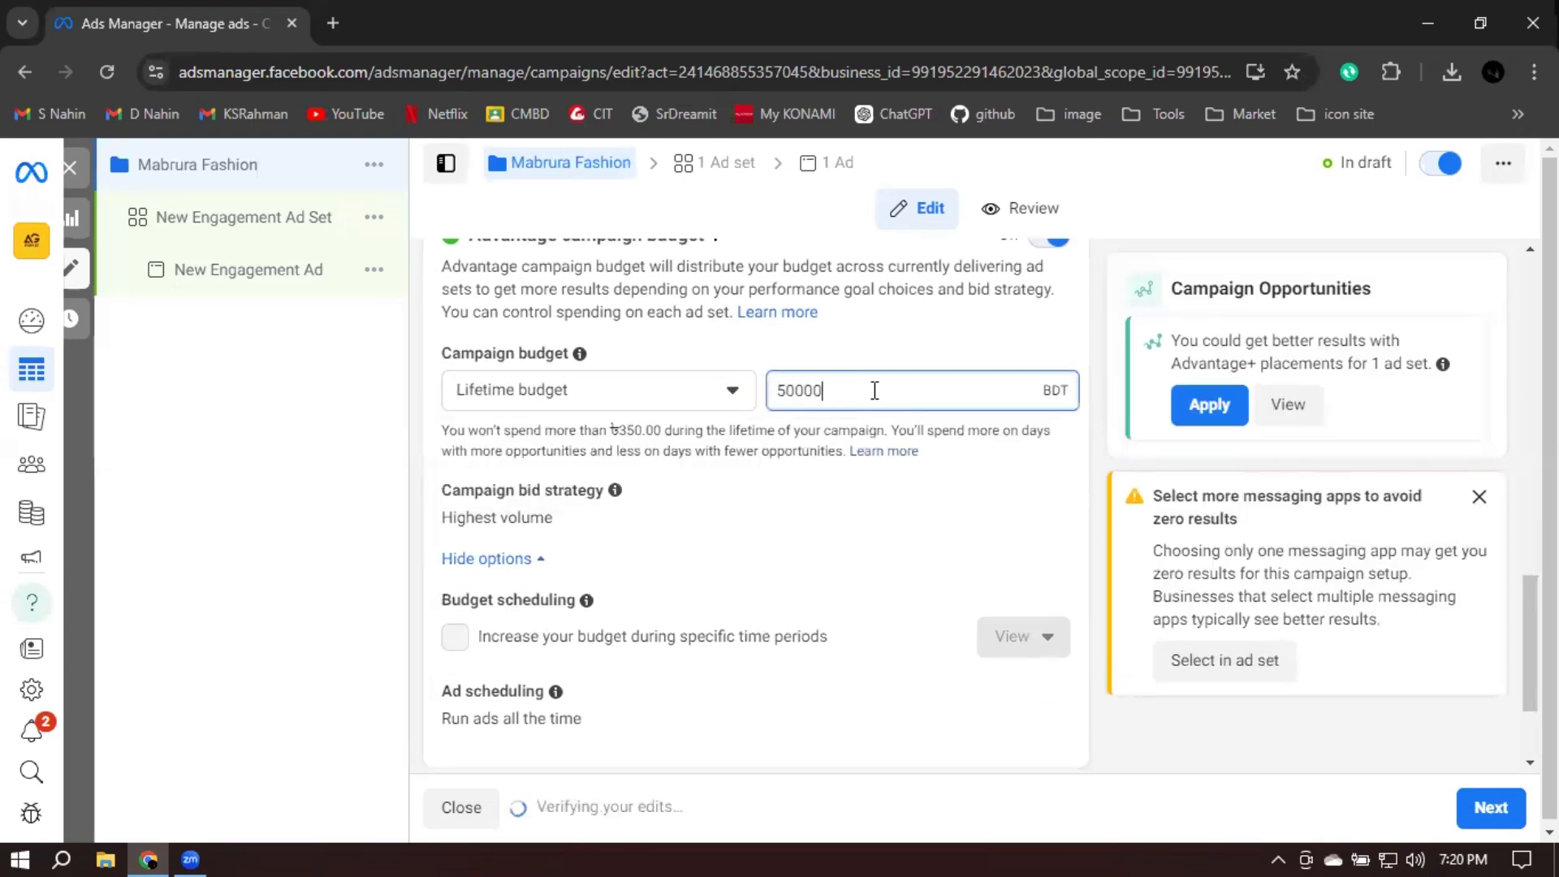
{"action": "key", "text": "BackSpace"}
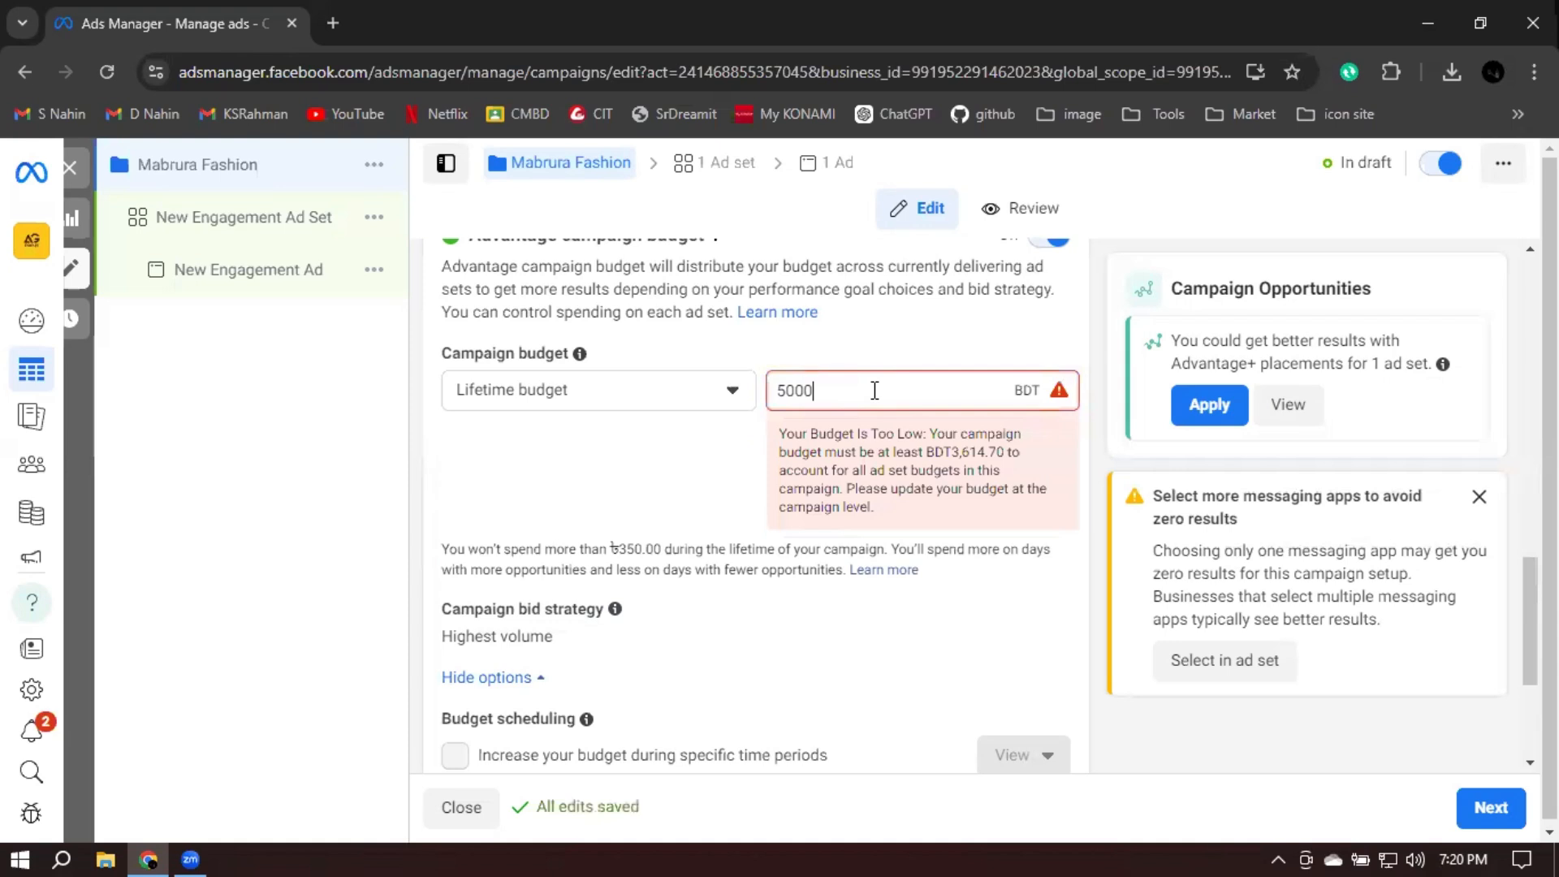
{"action": "left_click", "coordinate": [1094, 461]}
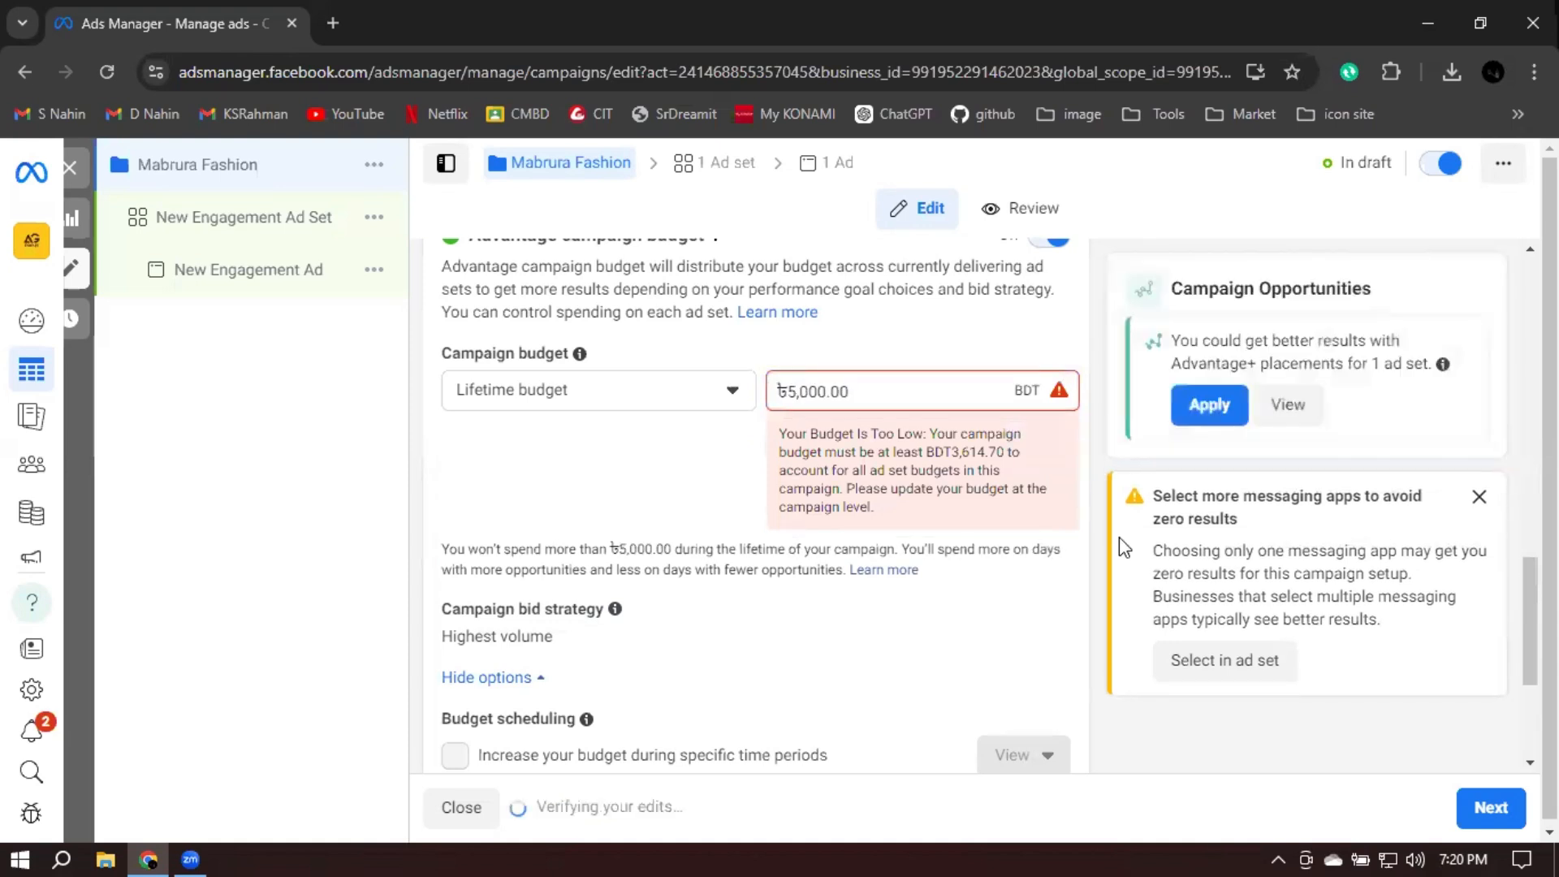
Set ad scheduling to run ads on a schedule and dismiss the suggestion to select more messaging apps
{"action": "scroll", "coordinate": [1119, 538], "scroll_direction": "down", "scroll_amount": 3}
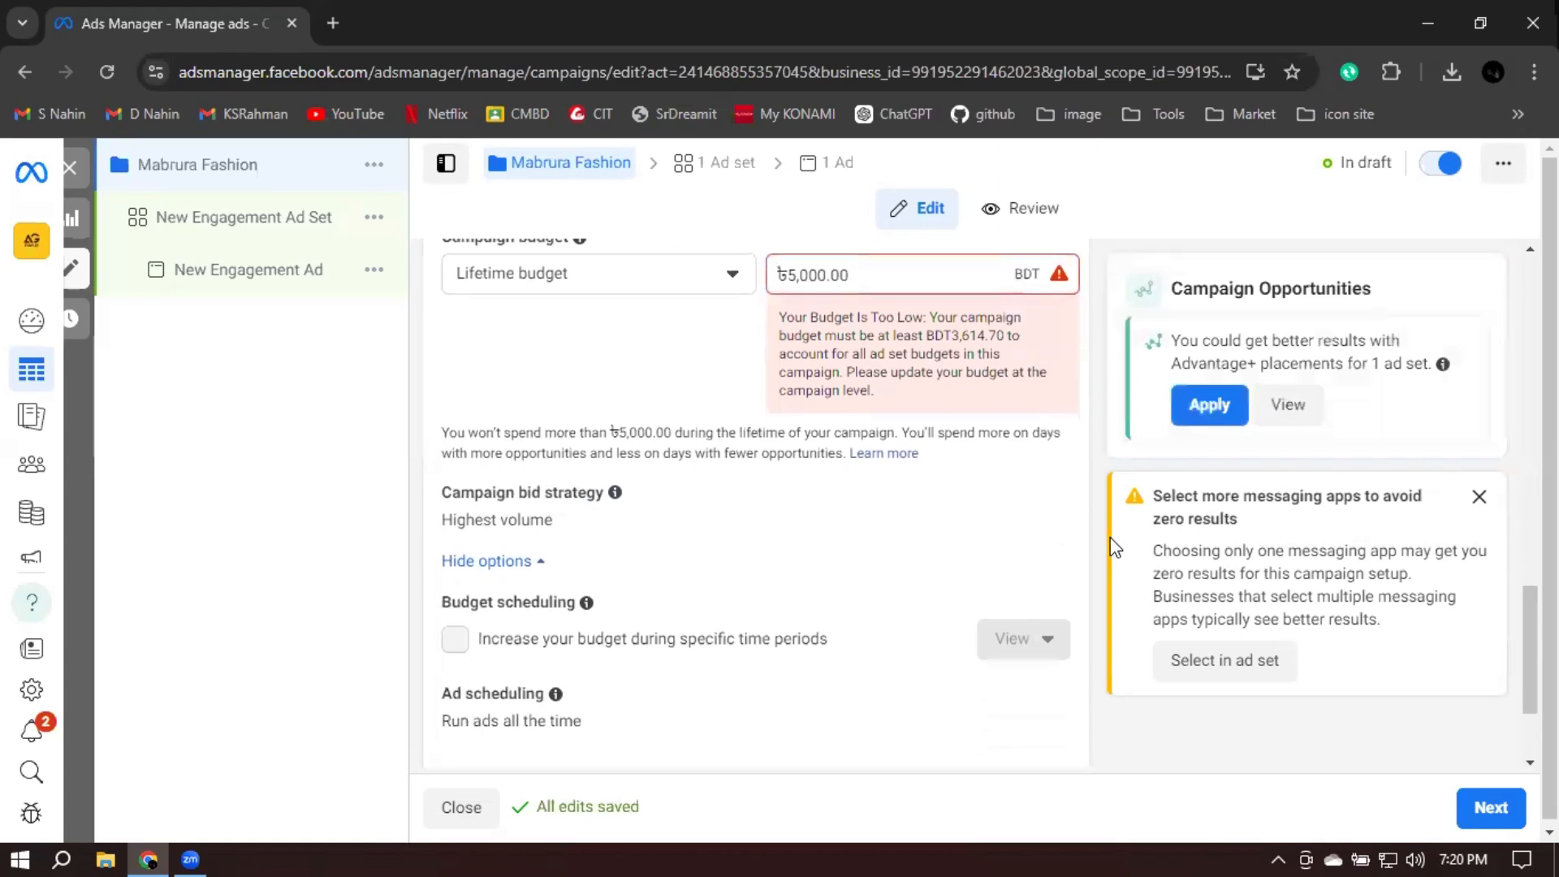
{"action": "scroll", "coordinate": [1115, 546], "scroll_direction": "down", "scroll_amount": 1}
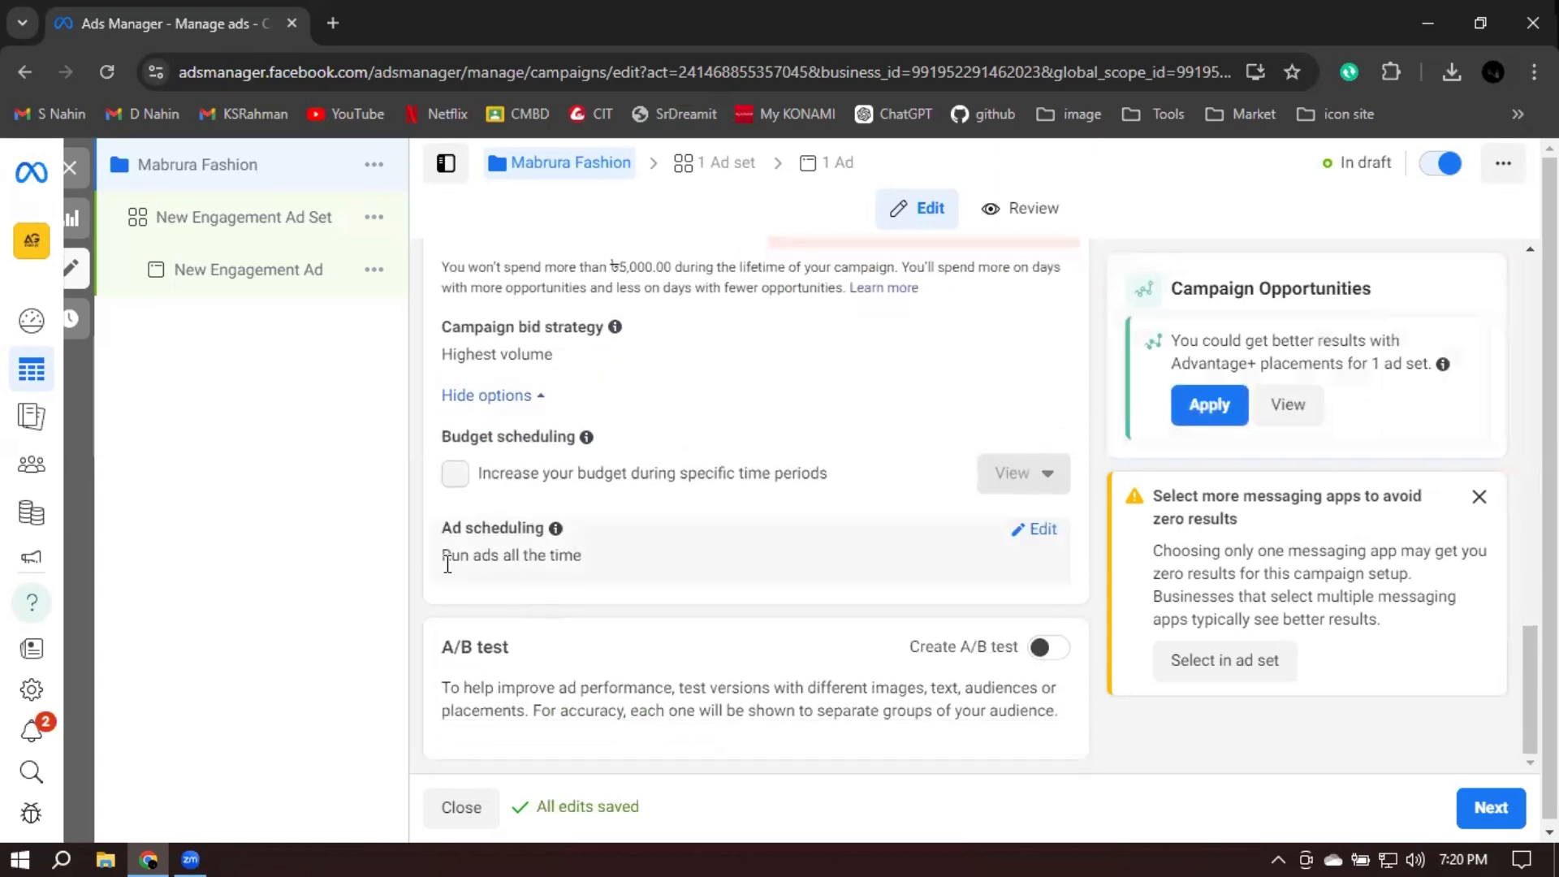
{"action": "left_click", "coordinate": [1045, 530]}
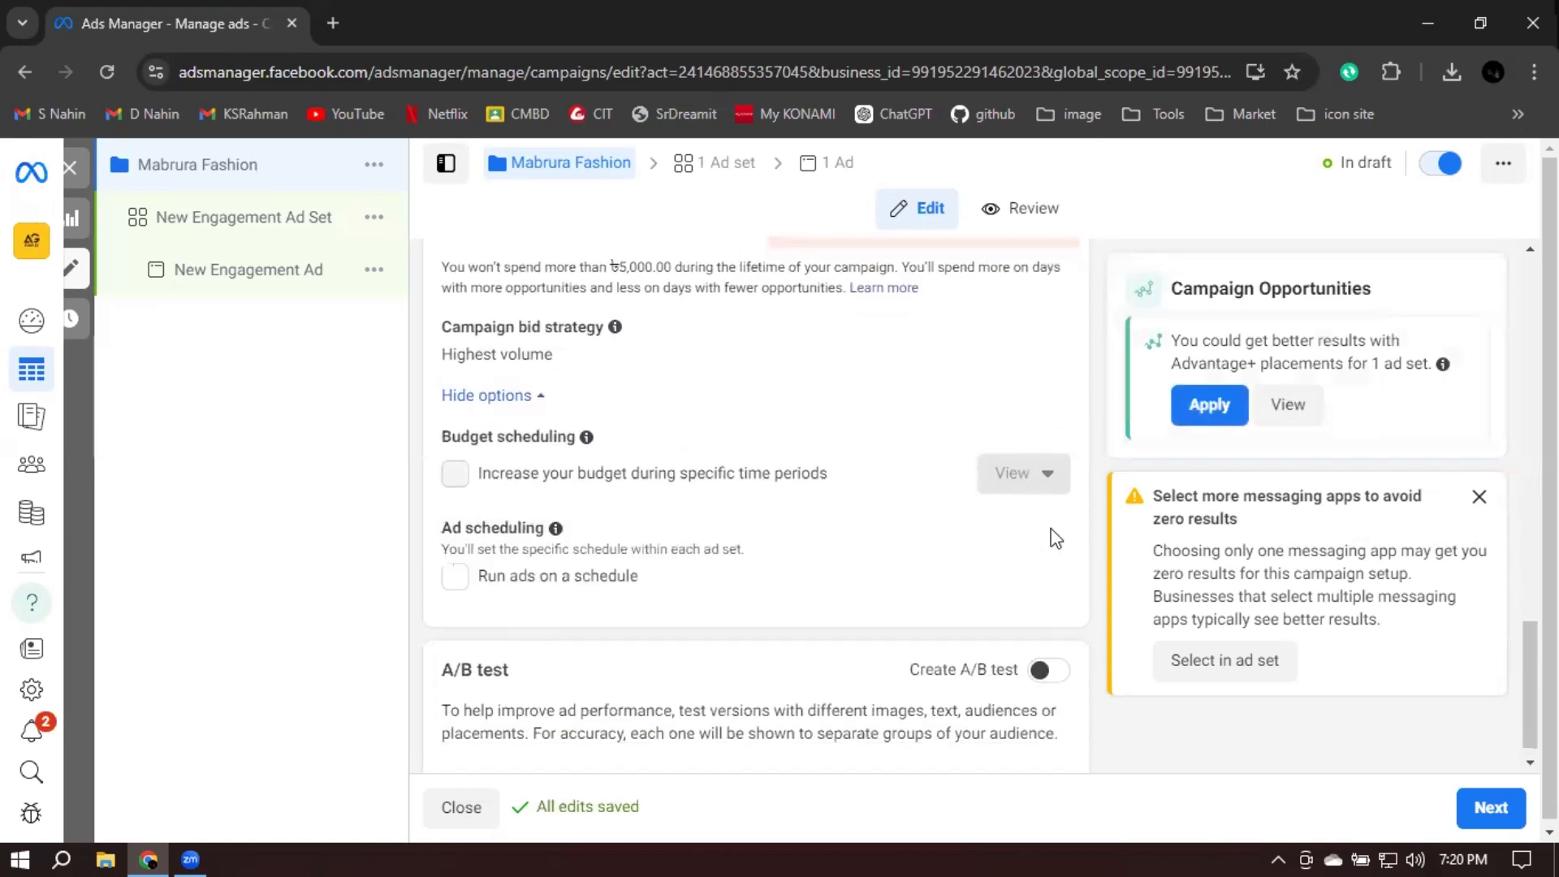
{"action": "left_click", "coordinate": [451, 582]}
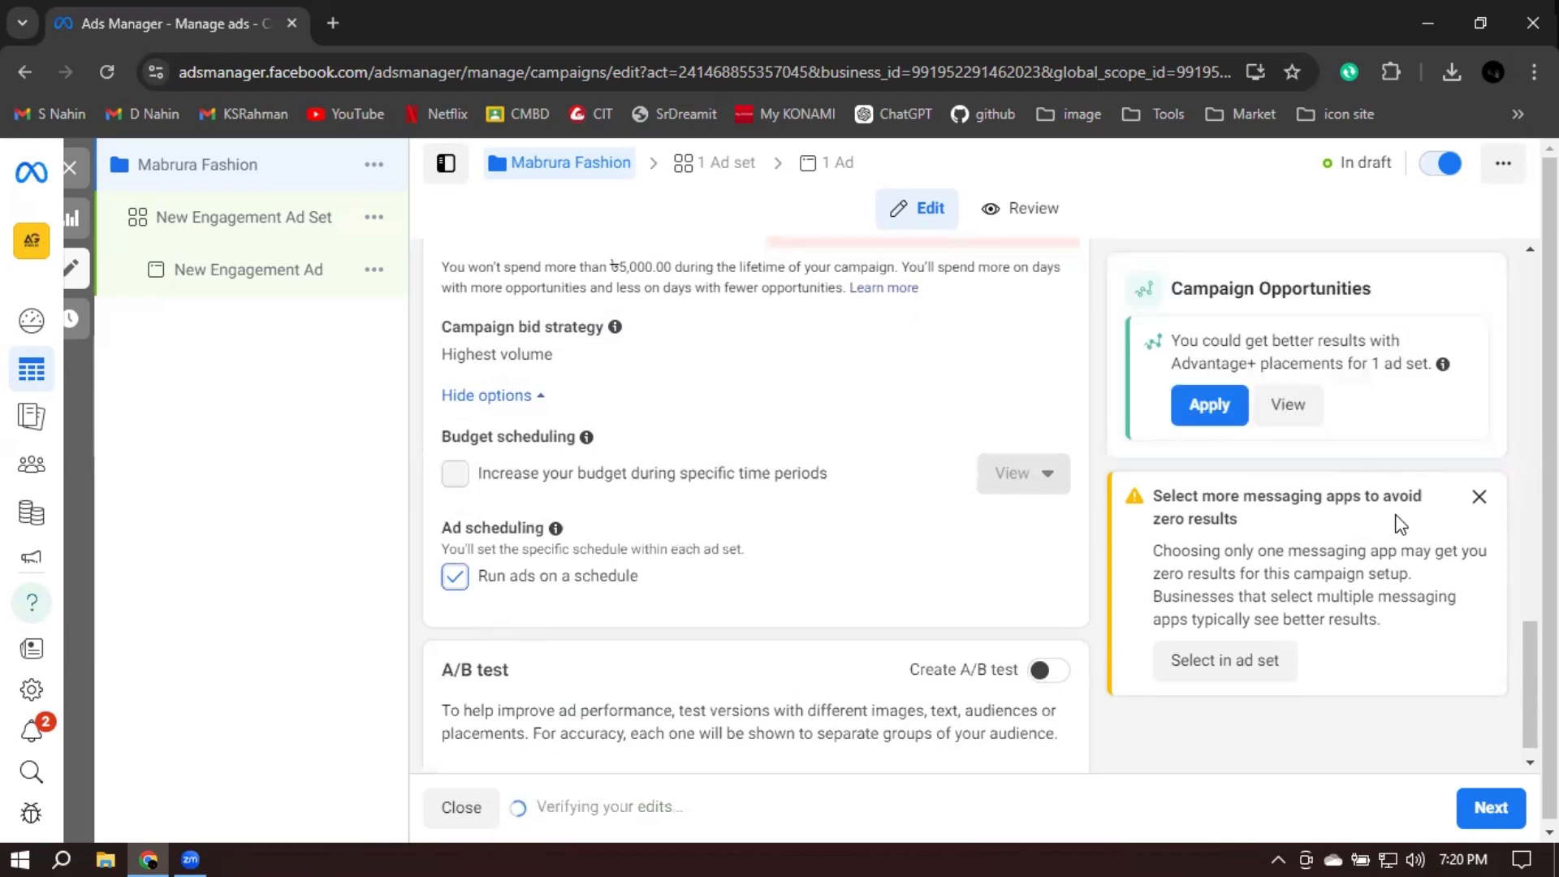
{"action": "left_click", "coordinate": [1479, 496]}
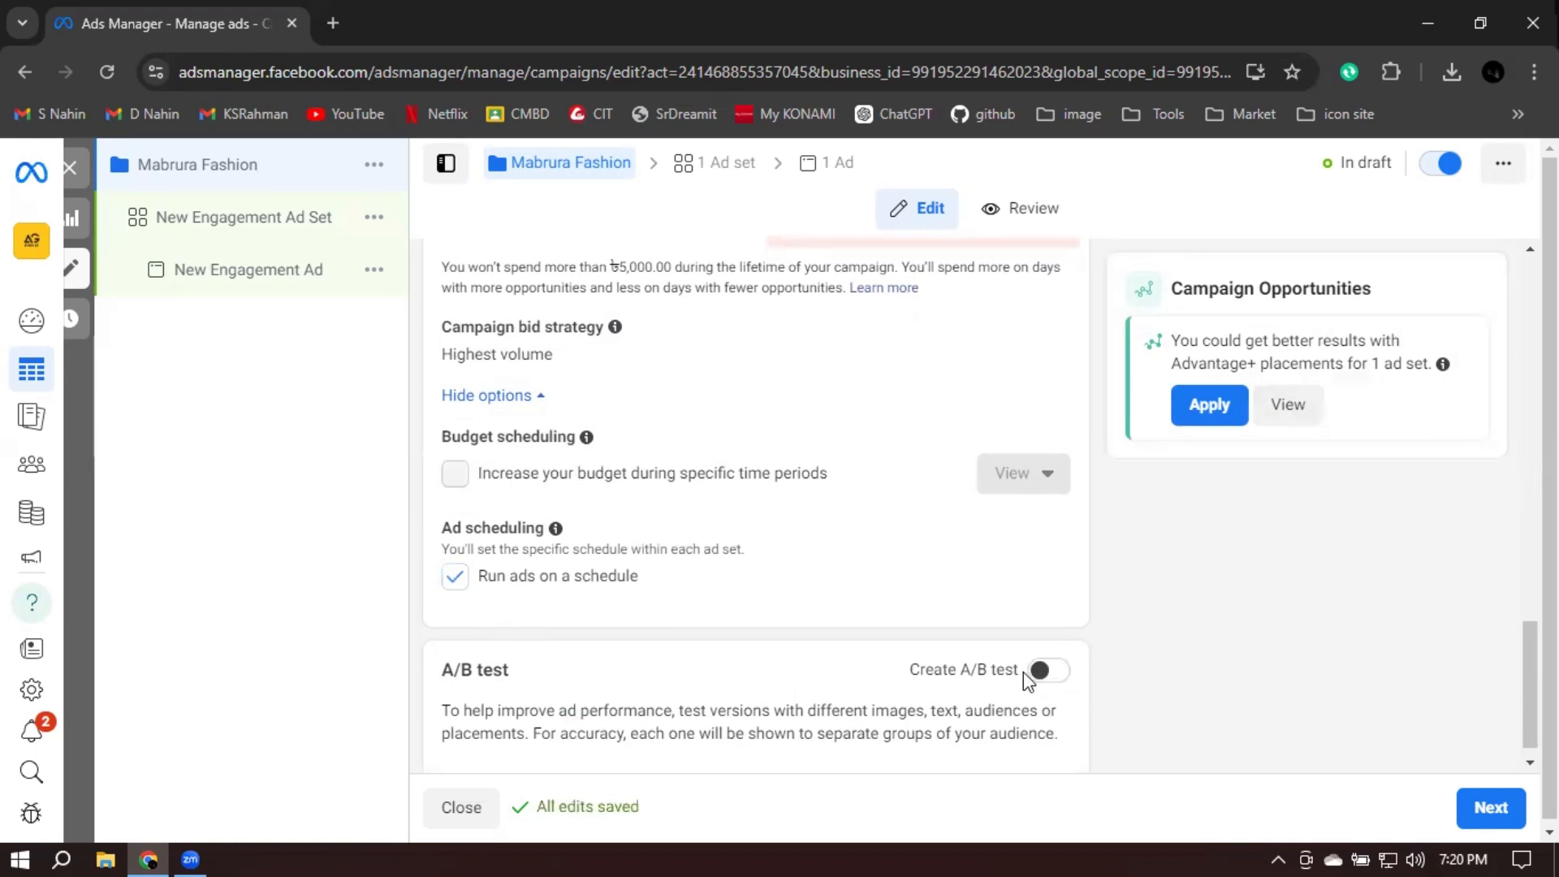
Proceed to the ad set settings and rename the ad set as Audience
{"action": "scroll", "coordinate": [1119, 656], "scroll_direction": "down", "scroll_amount": 1}
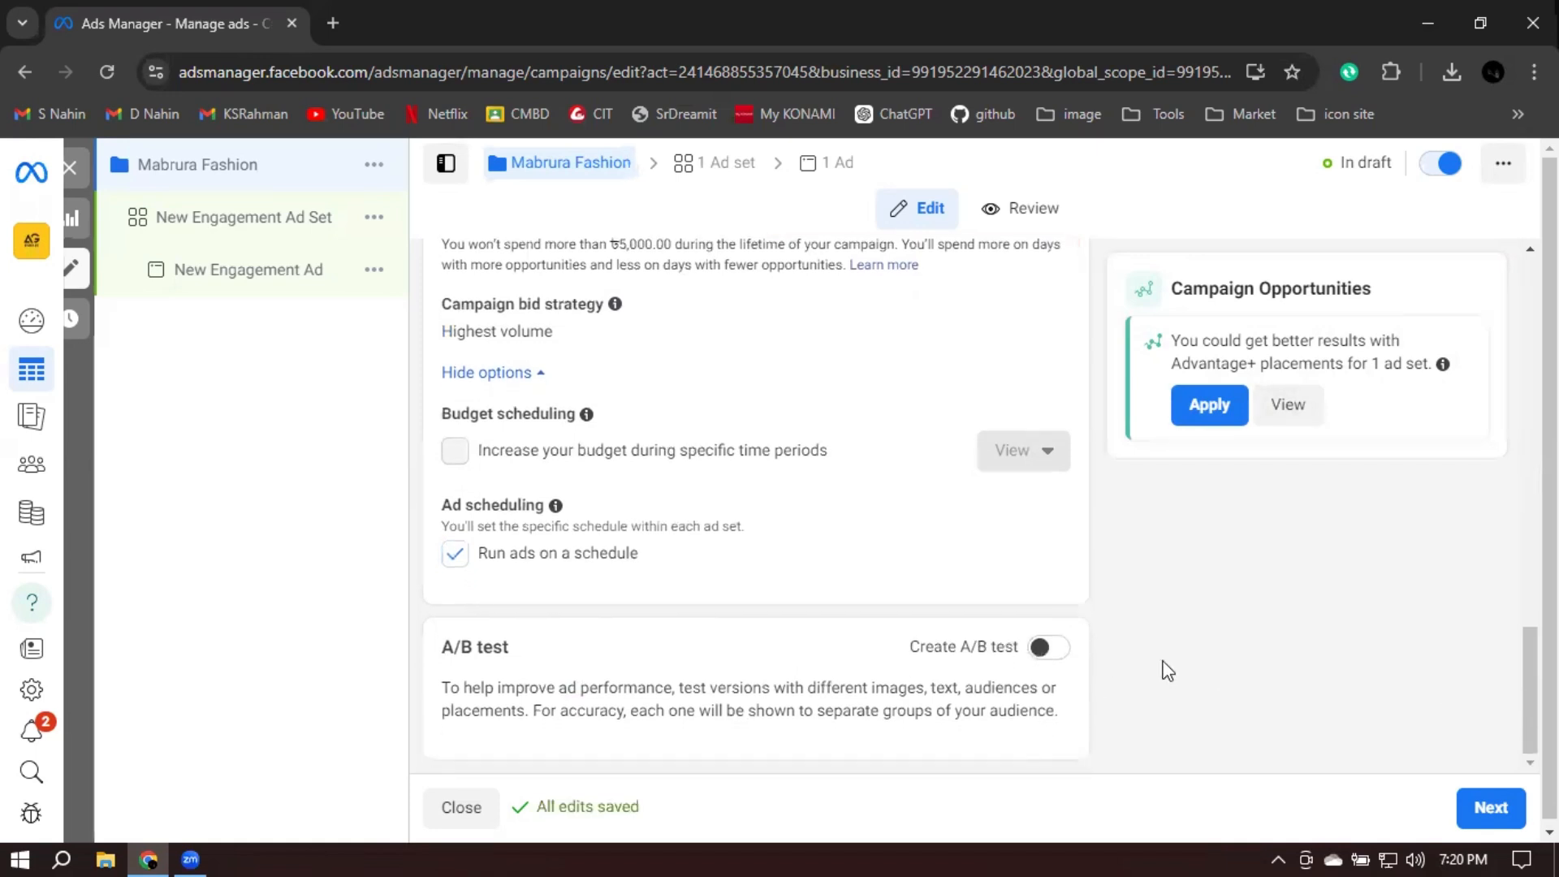
{"action": "left_click", "coordinate": [1493, 808]}
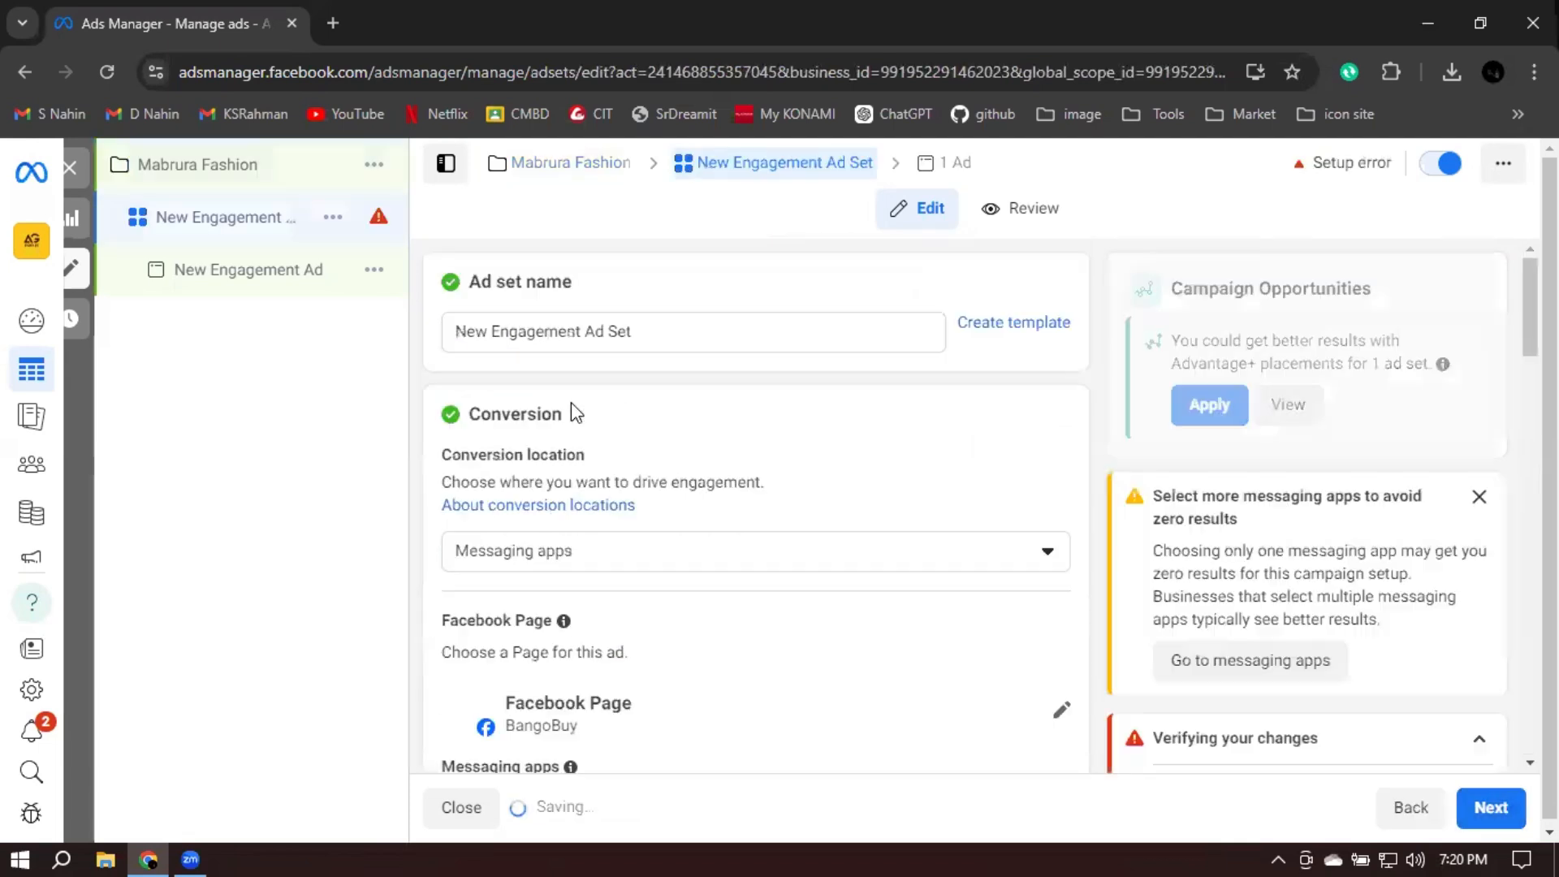
{"action": "triple_click", "coordinate": [666, 329]}
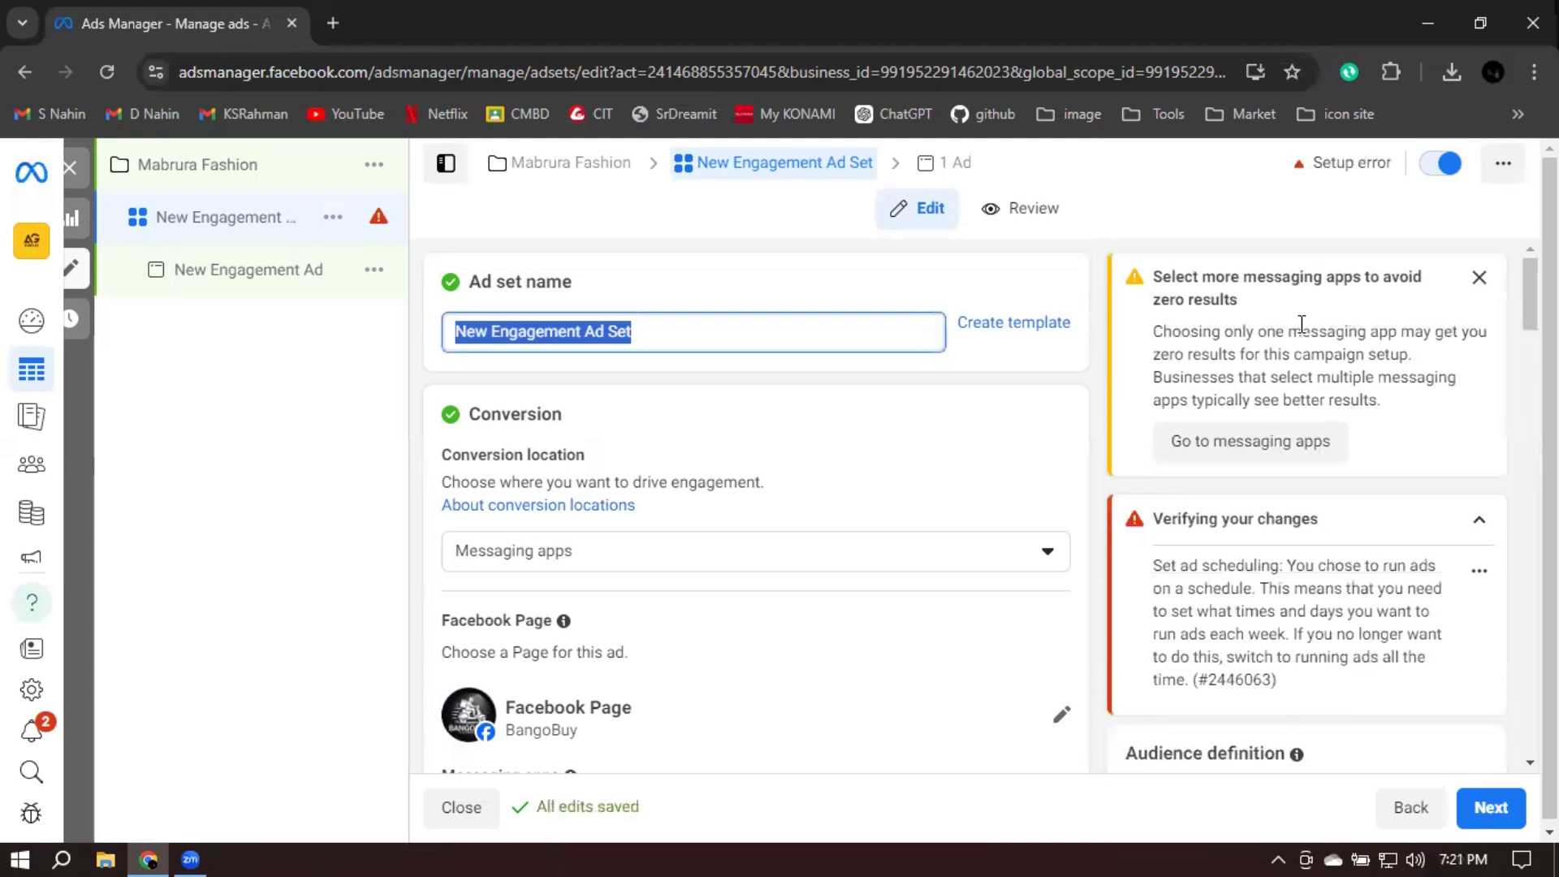
{"action": "type", "text": "Au"}
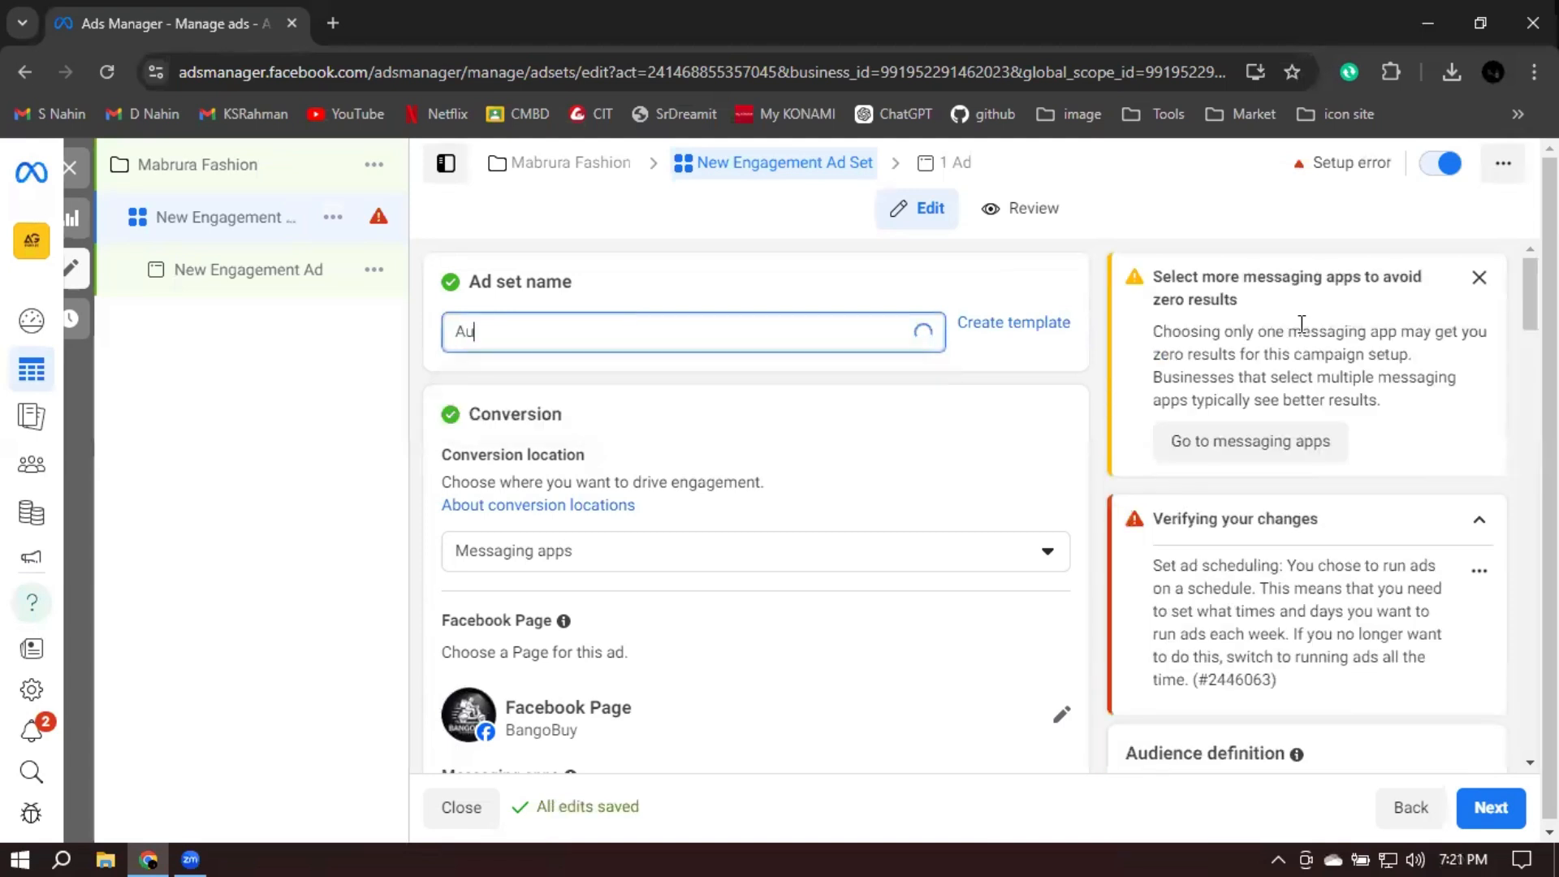
{"action": "type", "text": "dience"}
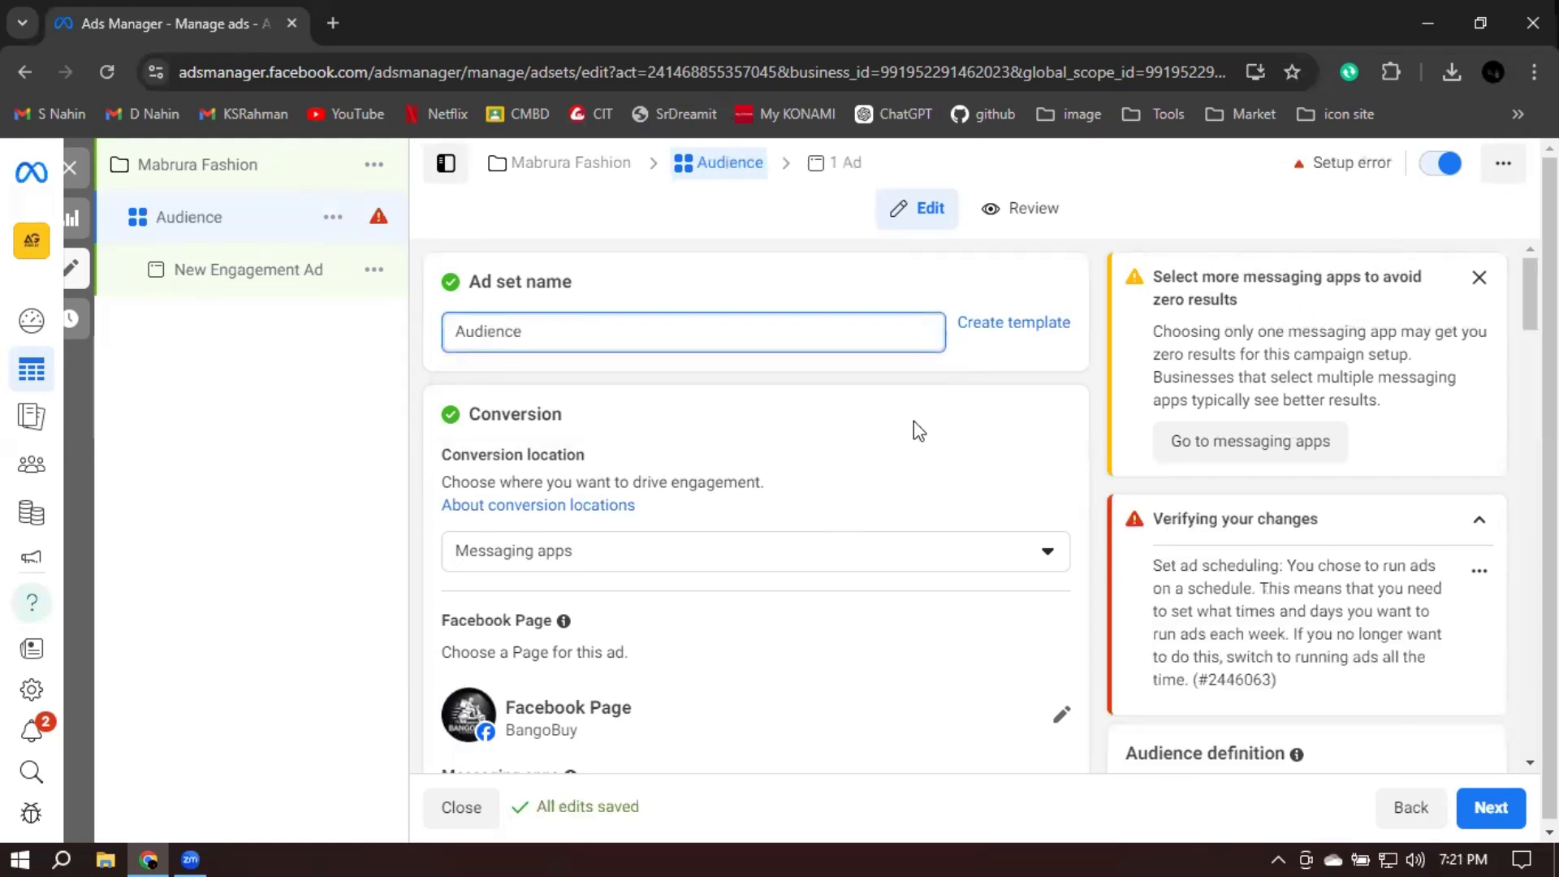
View the conversion location options of the ad set, keeping Messaging apps selected
{"action": "scroll", "coordinate": [913, 421], "scroll_direction": "down", "scroll_amount": 1}
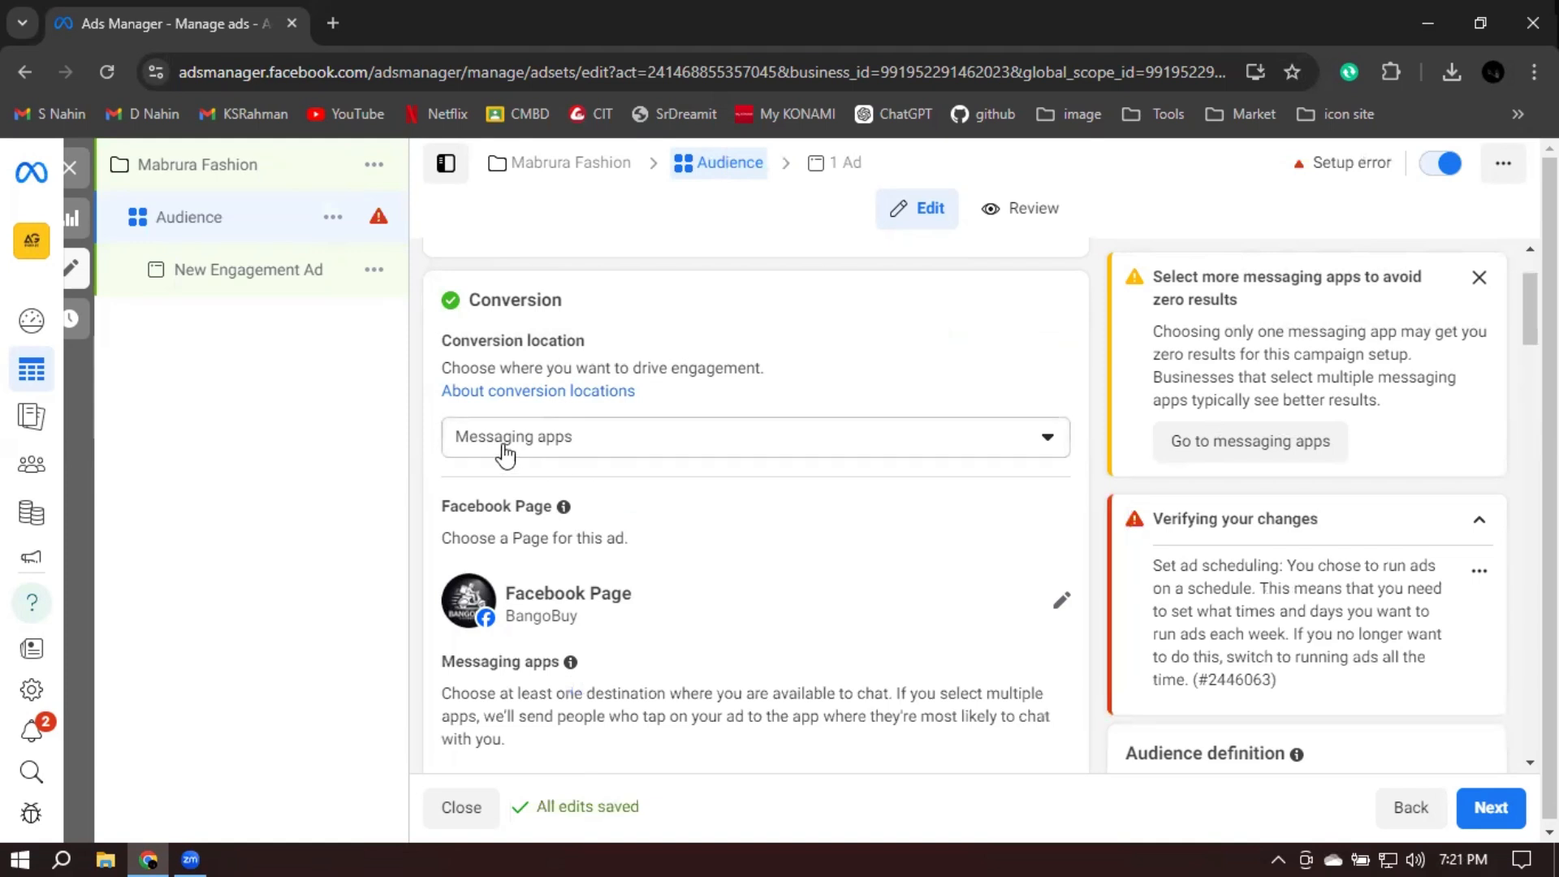
{"action": "left_click", "coordinate": [676, 443]}
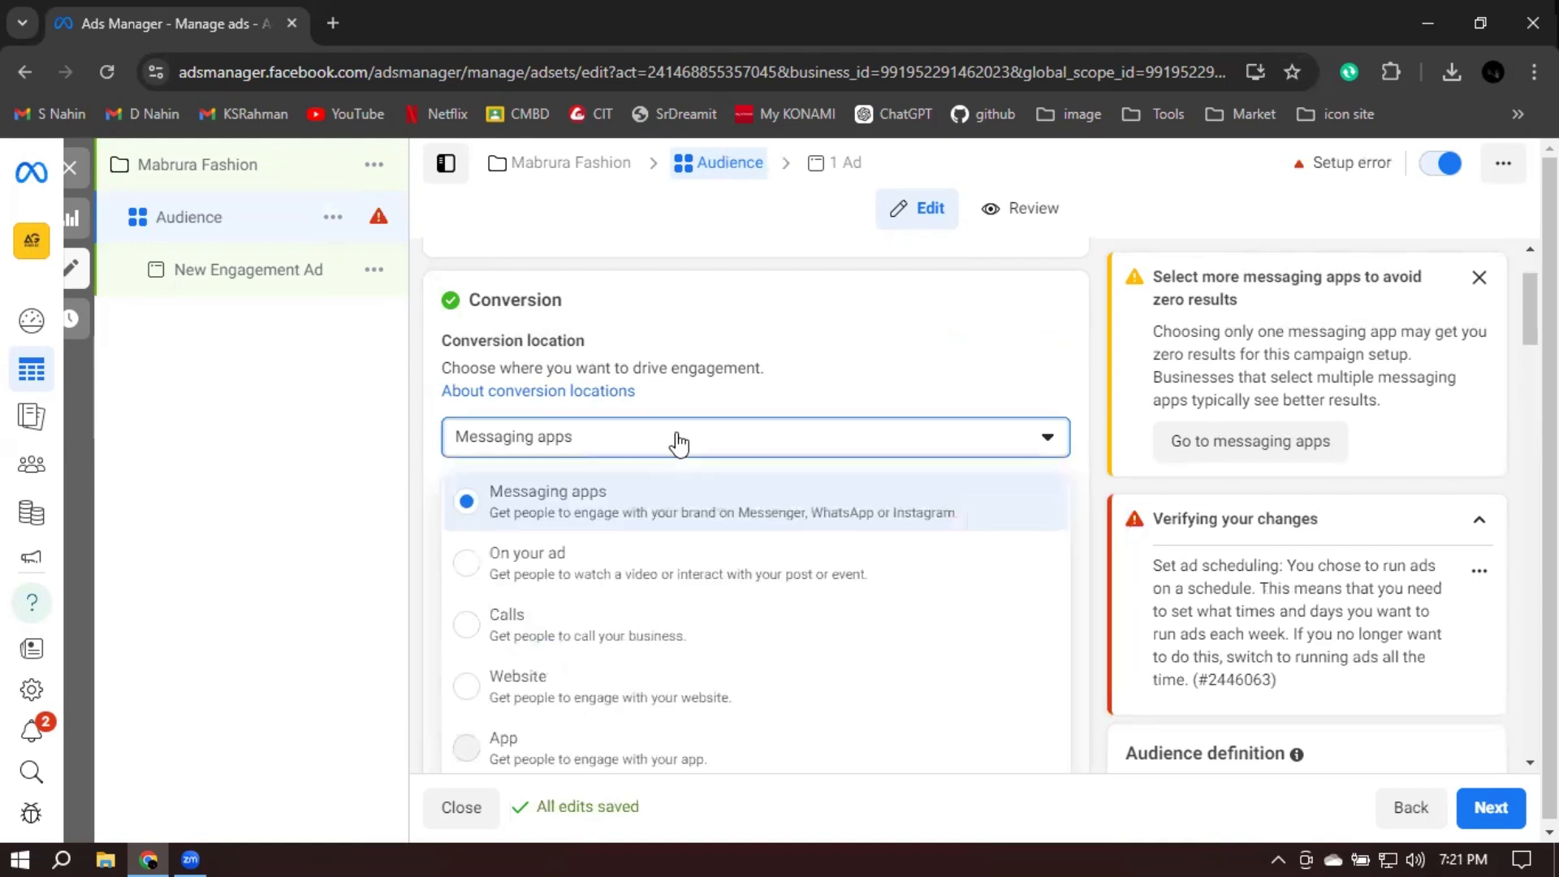
{"action": "scroll", "coordinate": [893, 440], "scroll_direction": "up", "scroll_amount": 1}
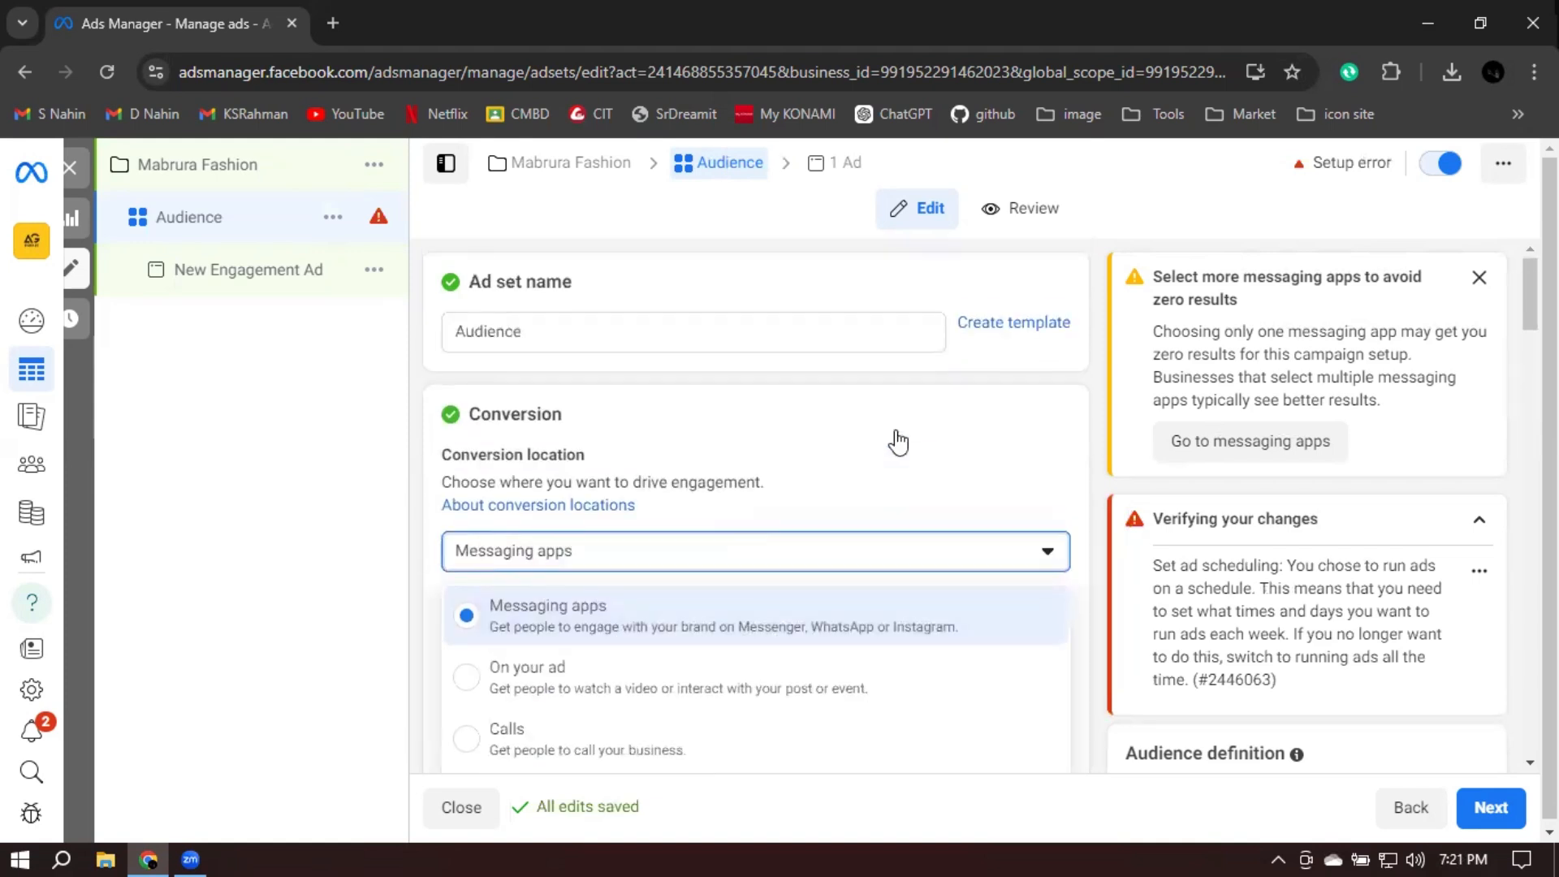
{"action": "scroll", "coordinate": [897, 442], "scroll_direction": "down", "scroll_amount": 3}
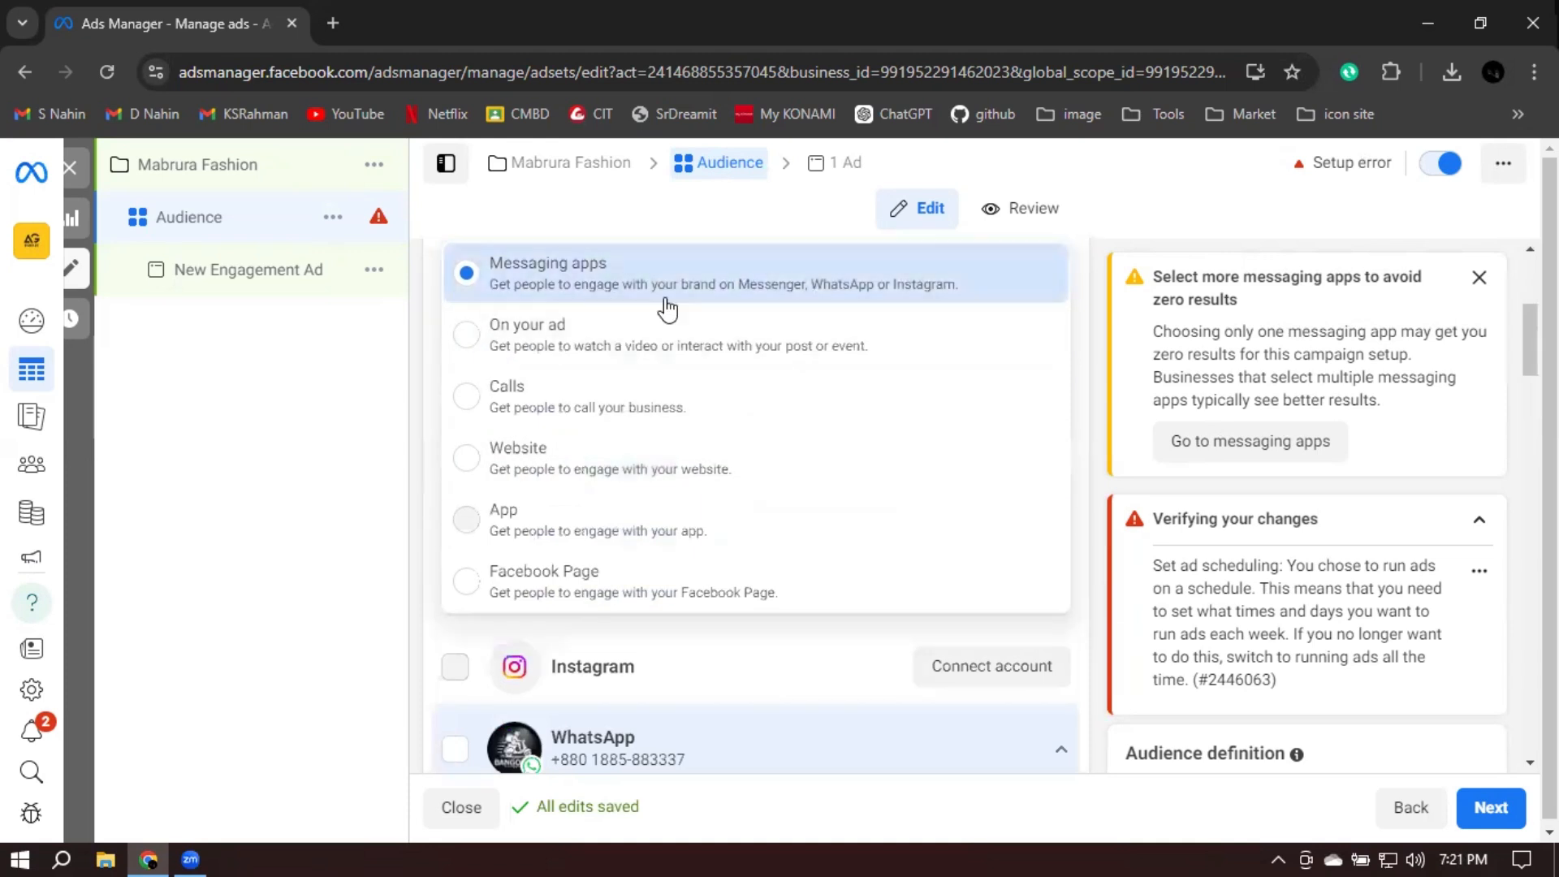
{"action": "left_click", "coordinate": [1095, 492]}
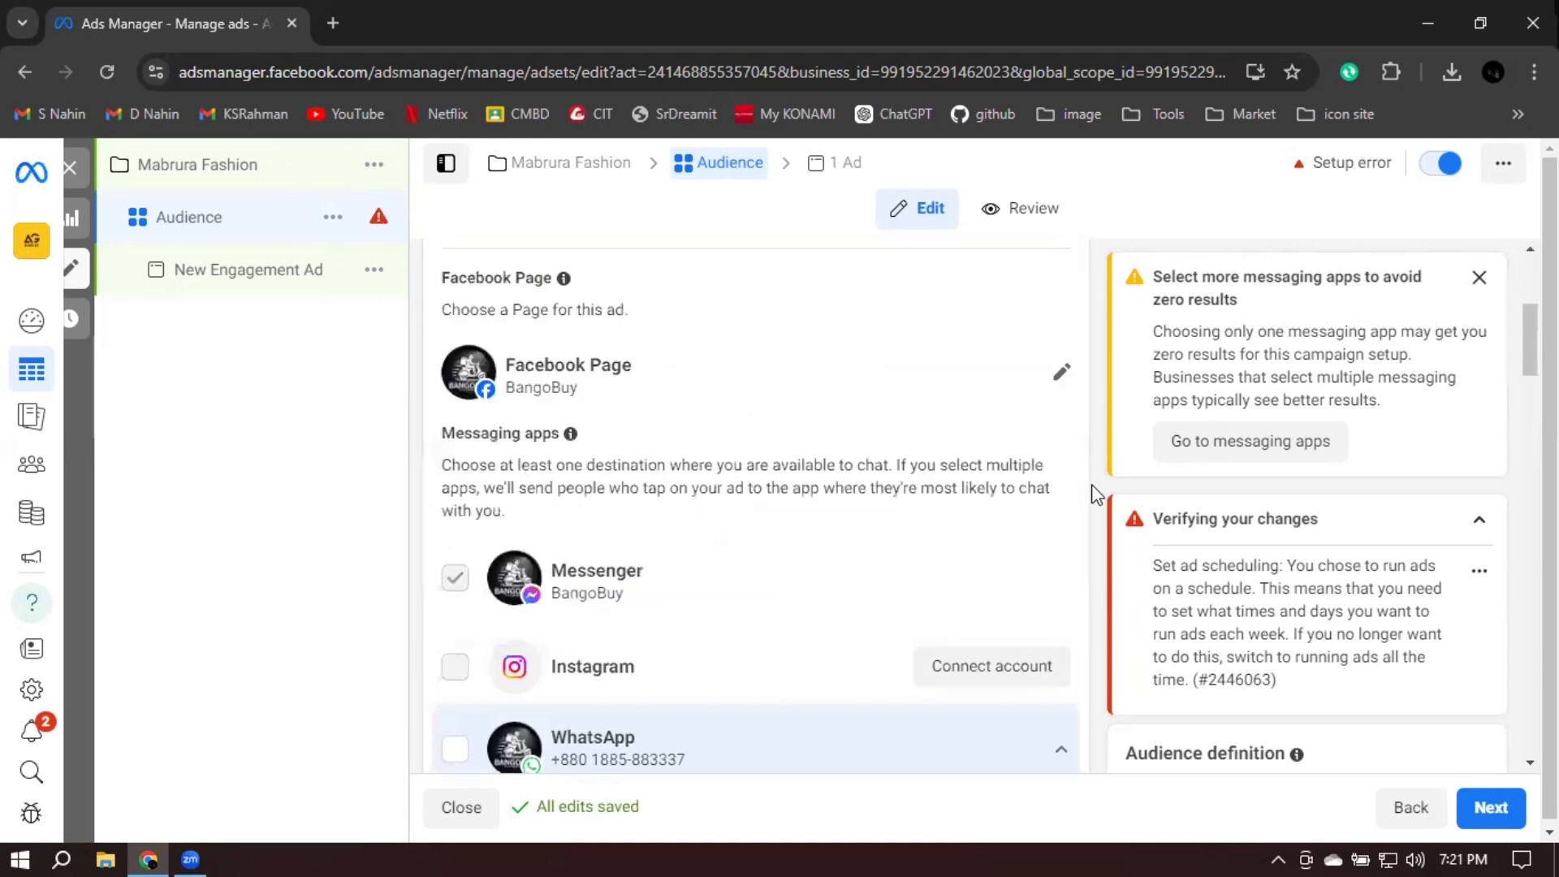
Choose Mabrura as the ad set's Facebook Page and dismiss the suggestion to select more messaging apps
{"action": "left_click", "coordinate": [1063, 375]}
{"action": "scroll", "coordinate": [626, 595], "scroll_direction": "down", "scroll_amount": 2}
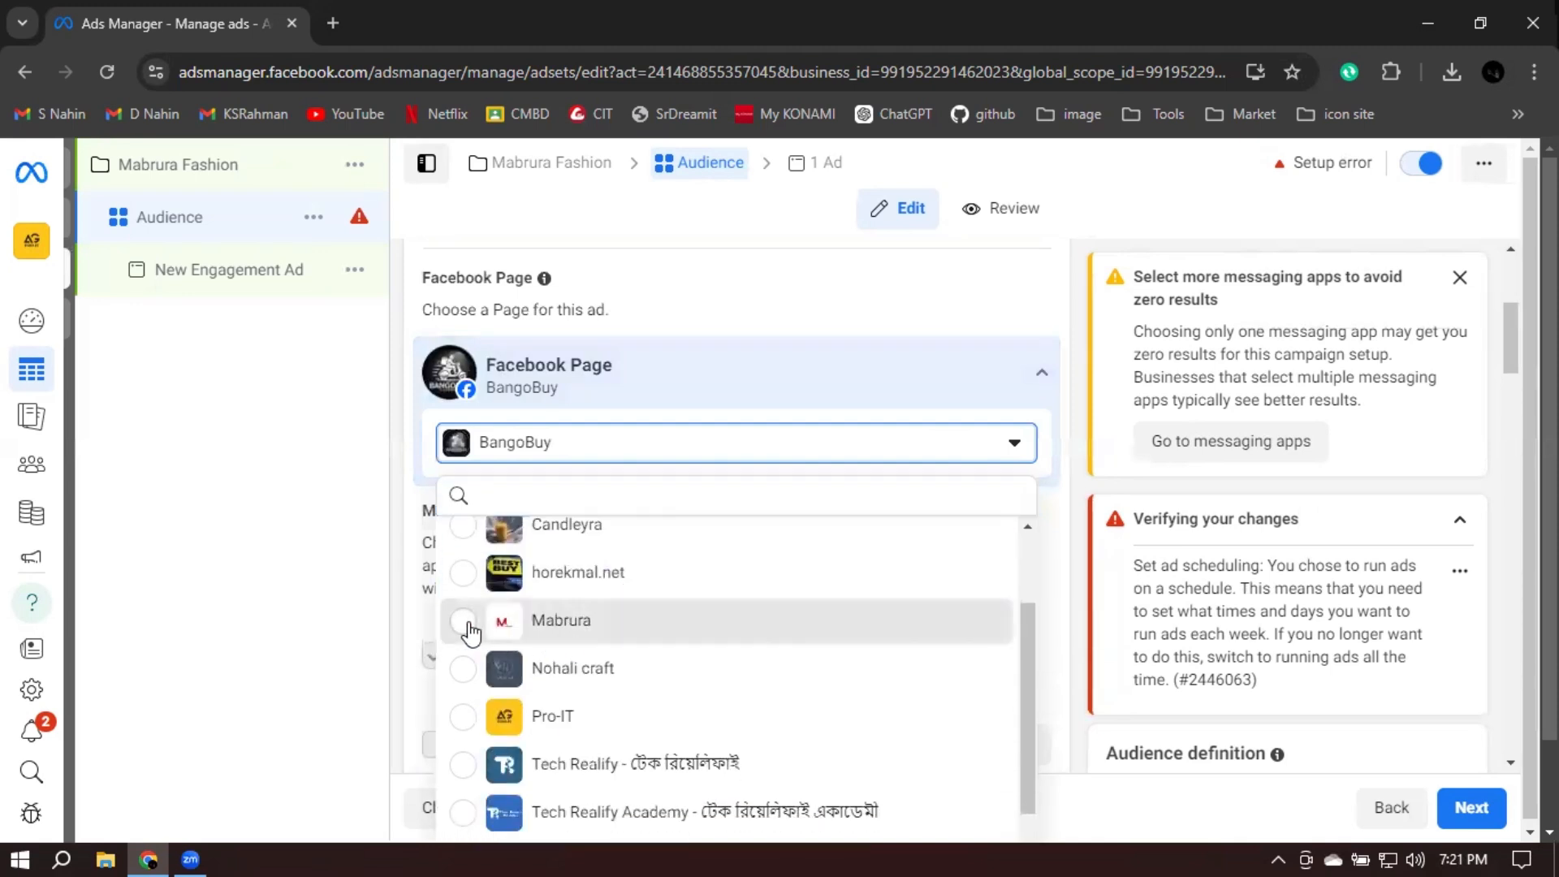
{"action": "left_click", "coordinate": [470, 625]}
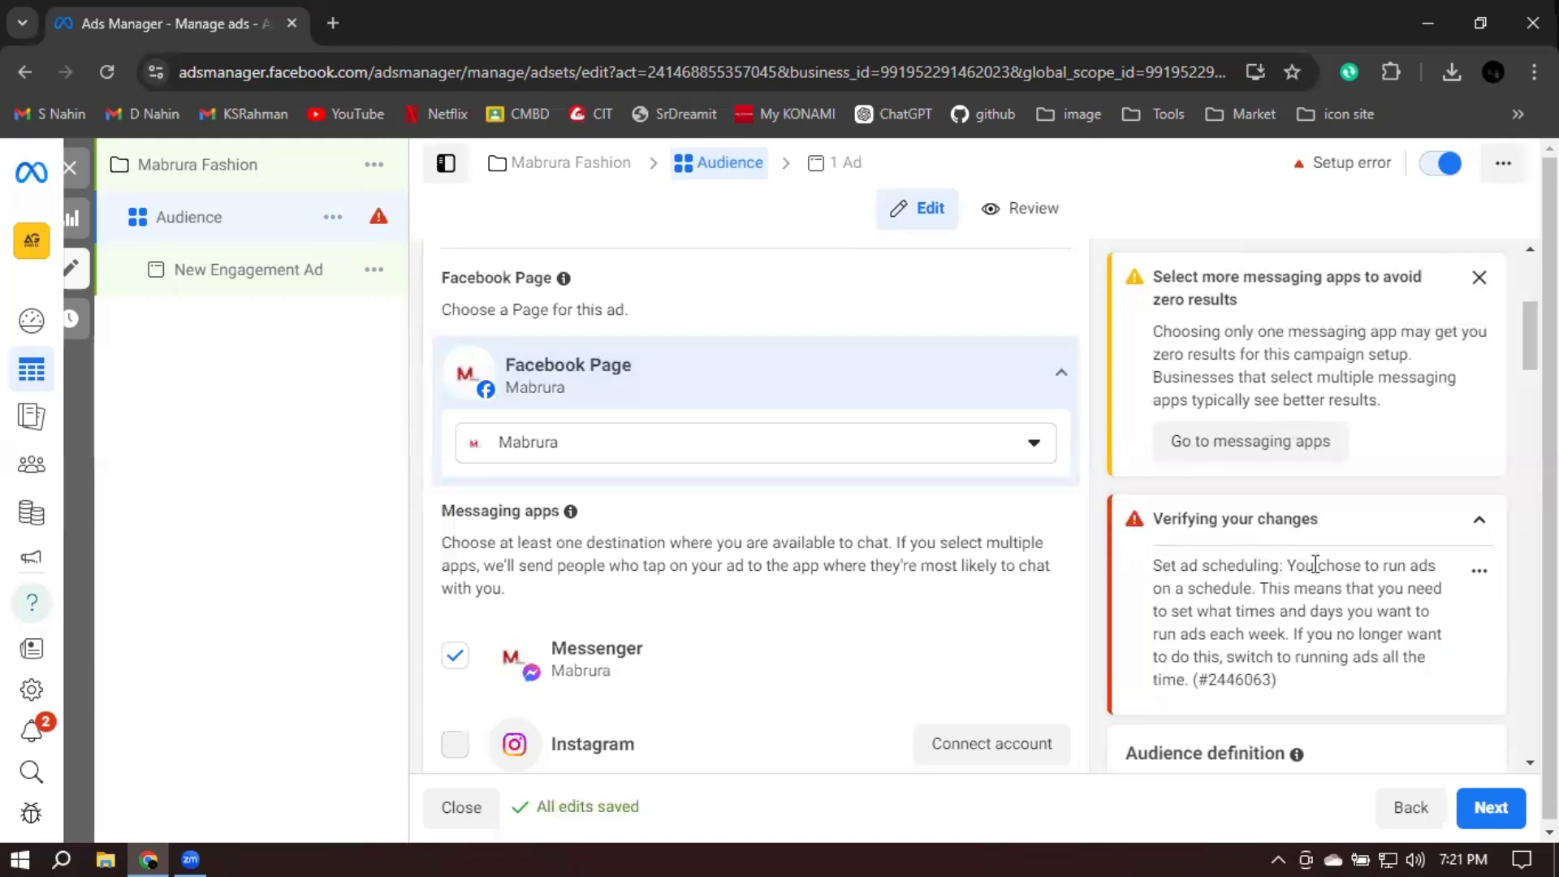
{"action": "left_click", "coordinate": [1479, 279]}
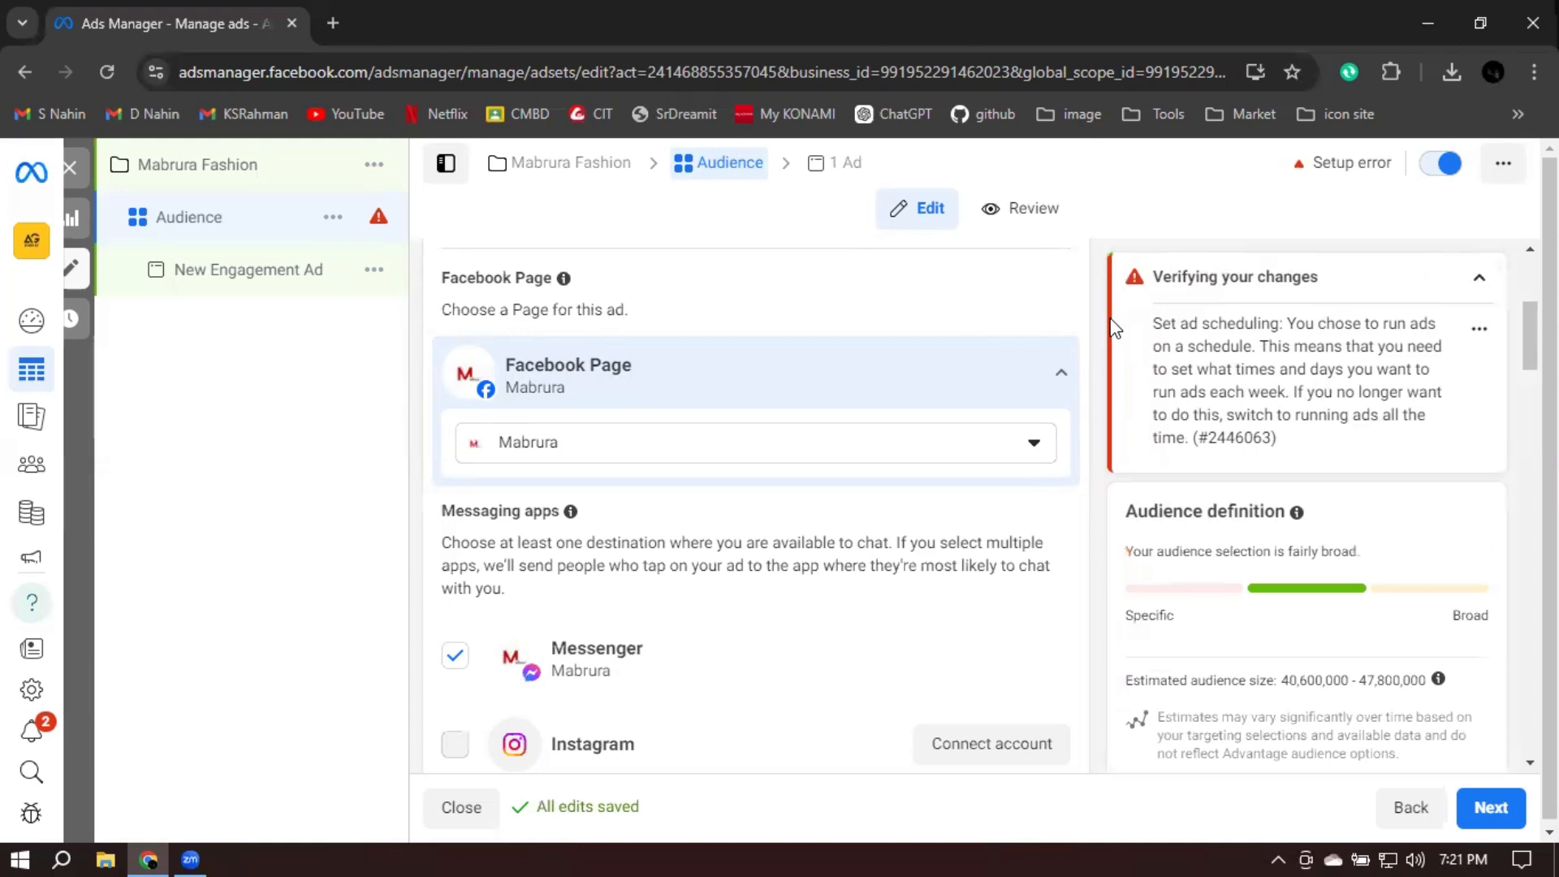
{"action": "scroll", "coordinate": [1106, 331], "scroll_direction": "down", "scroll_amount": 2}
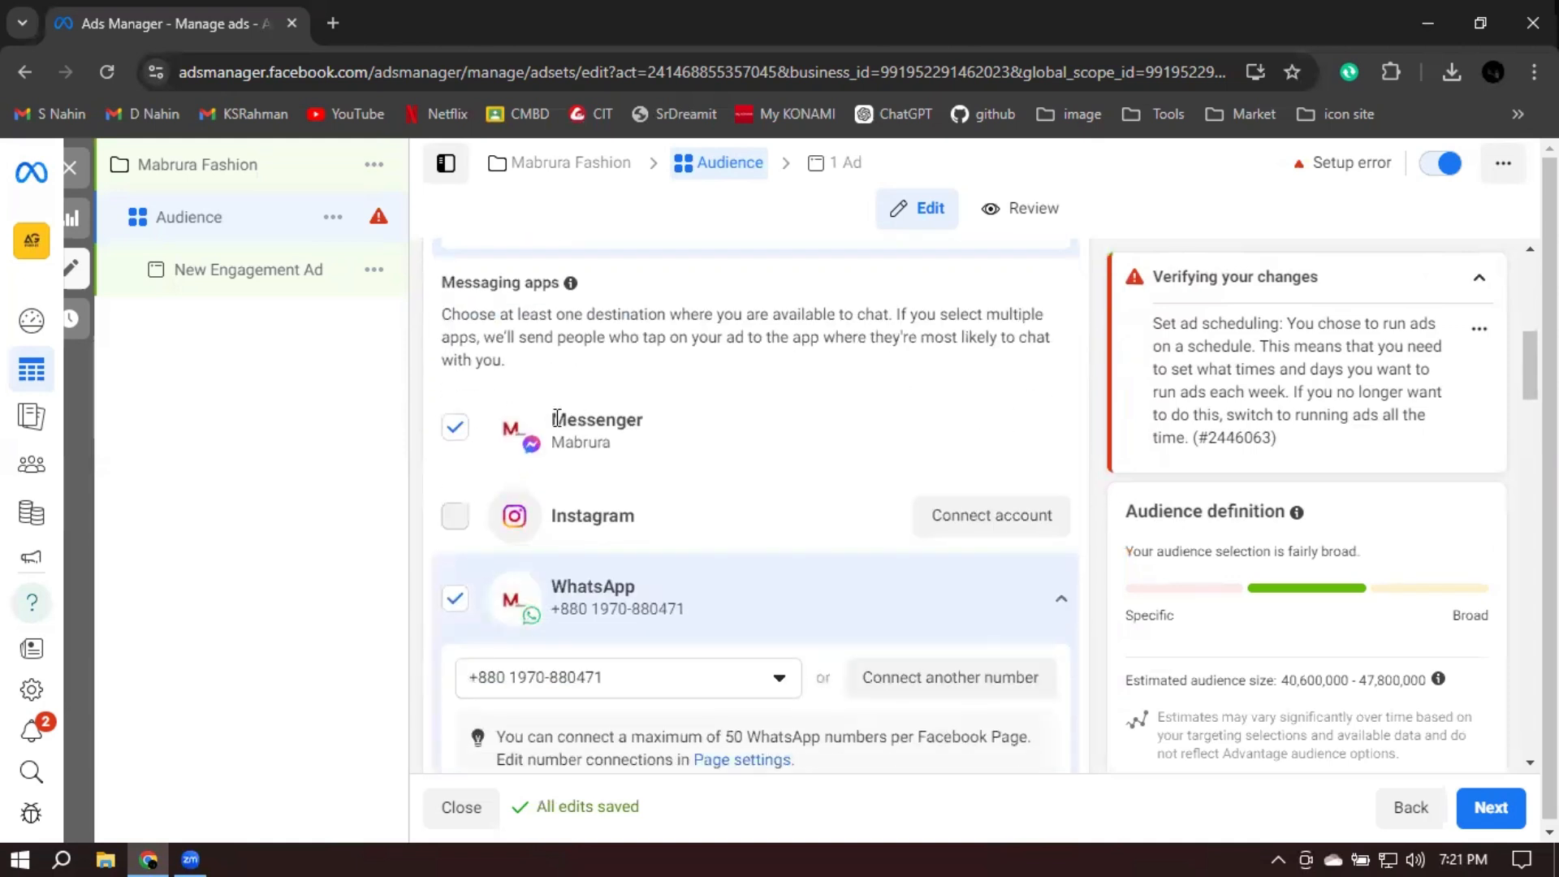
{"action": "left_click_drag", "start_coordinate": [549, 417], "coordinate": [720, 423]}
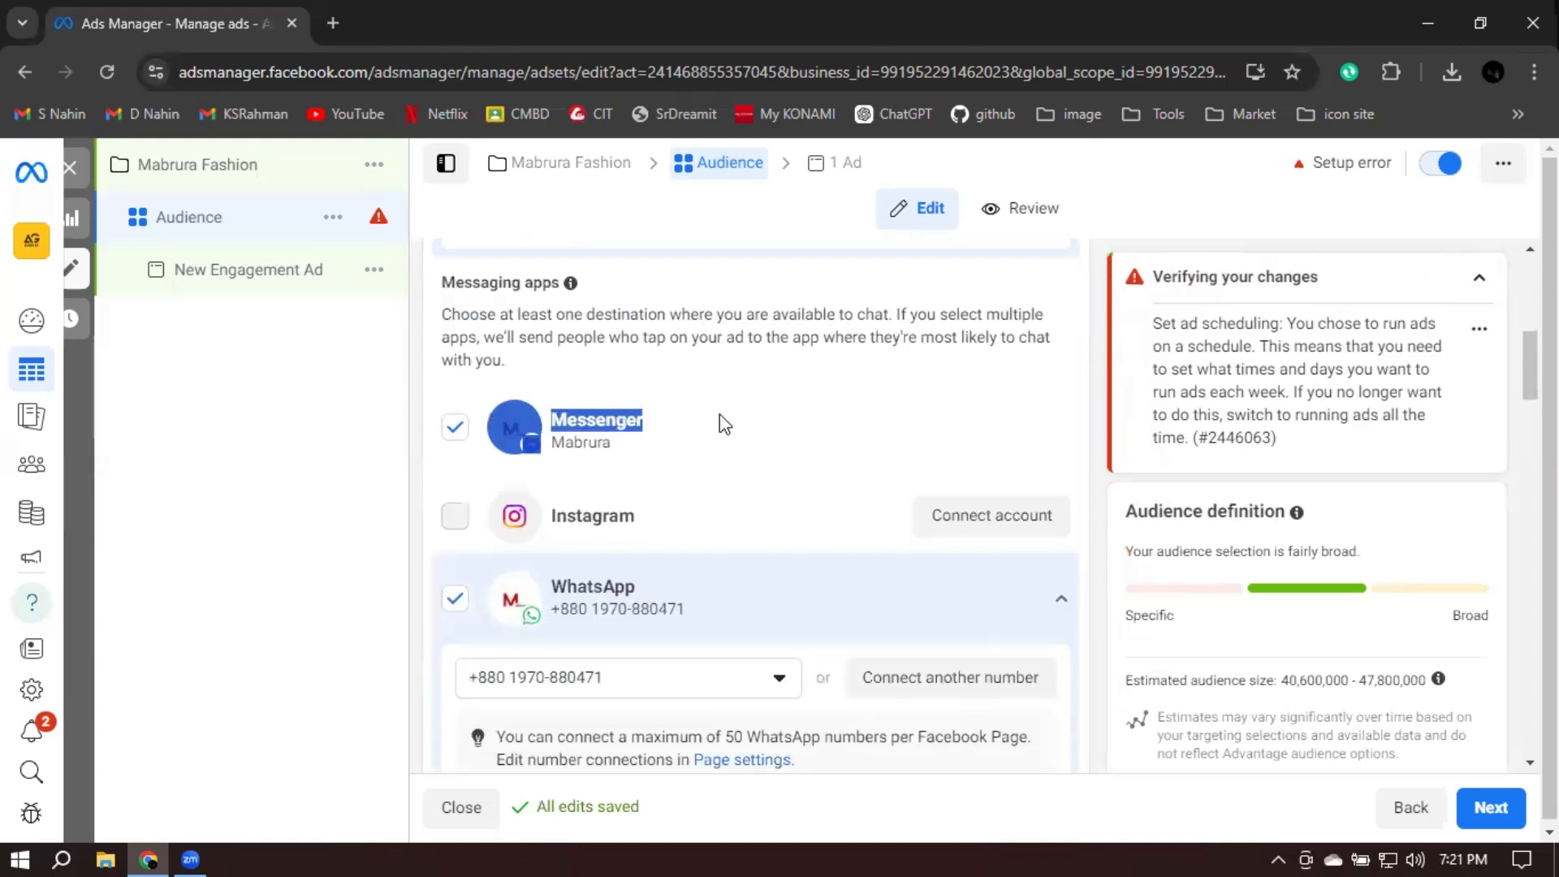
{"action": "left_click", "coordinate": [1114, 385]}
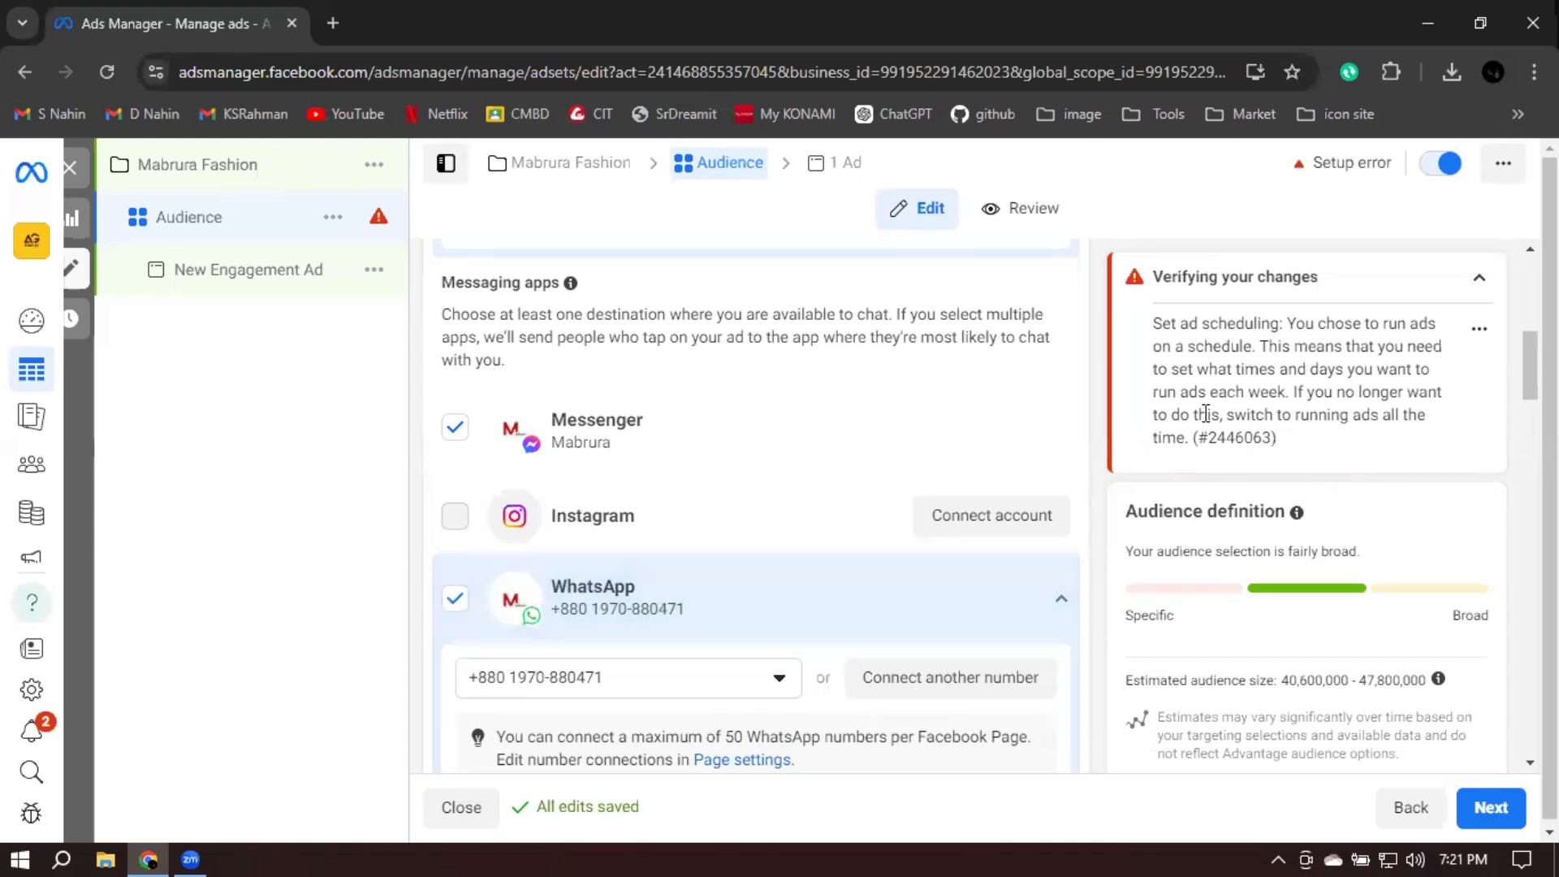
Set the ad set's start time to 10:20 PM in the budget and schedule settings
{"action": "scroll", "coordinate": [1093, 434], "scroll_direction": "down", "scroll_amount": 7}
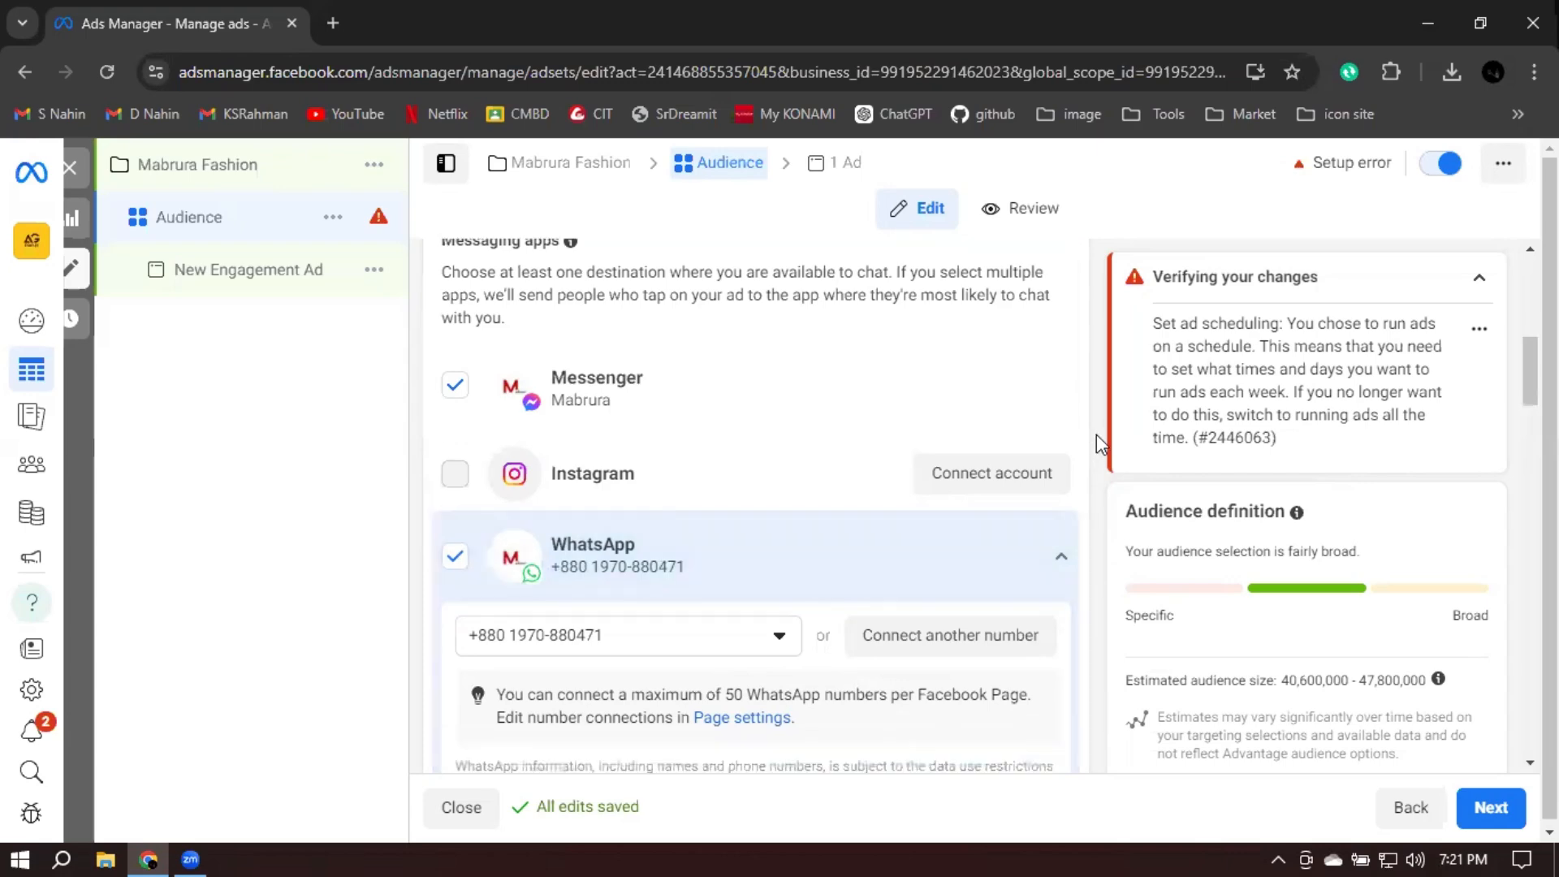
{"action": "scroll", "coordinate": [1096, 439], "scroll_direction": "down", "scroll_amount": 7}
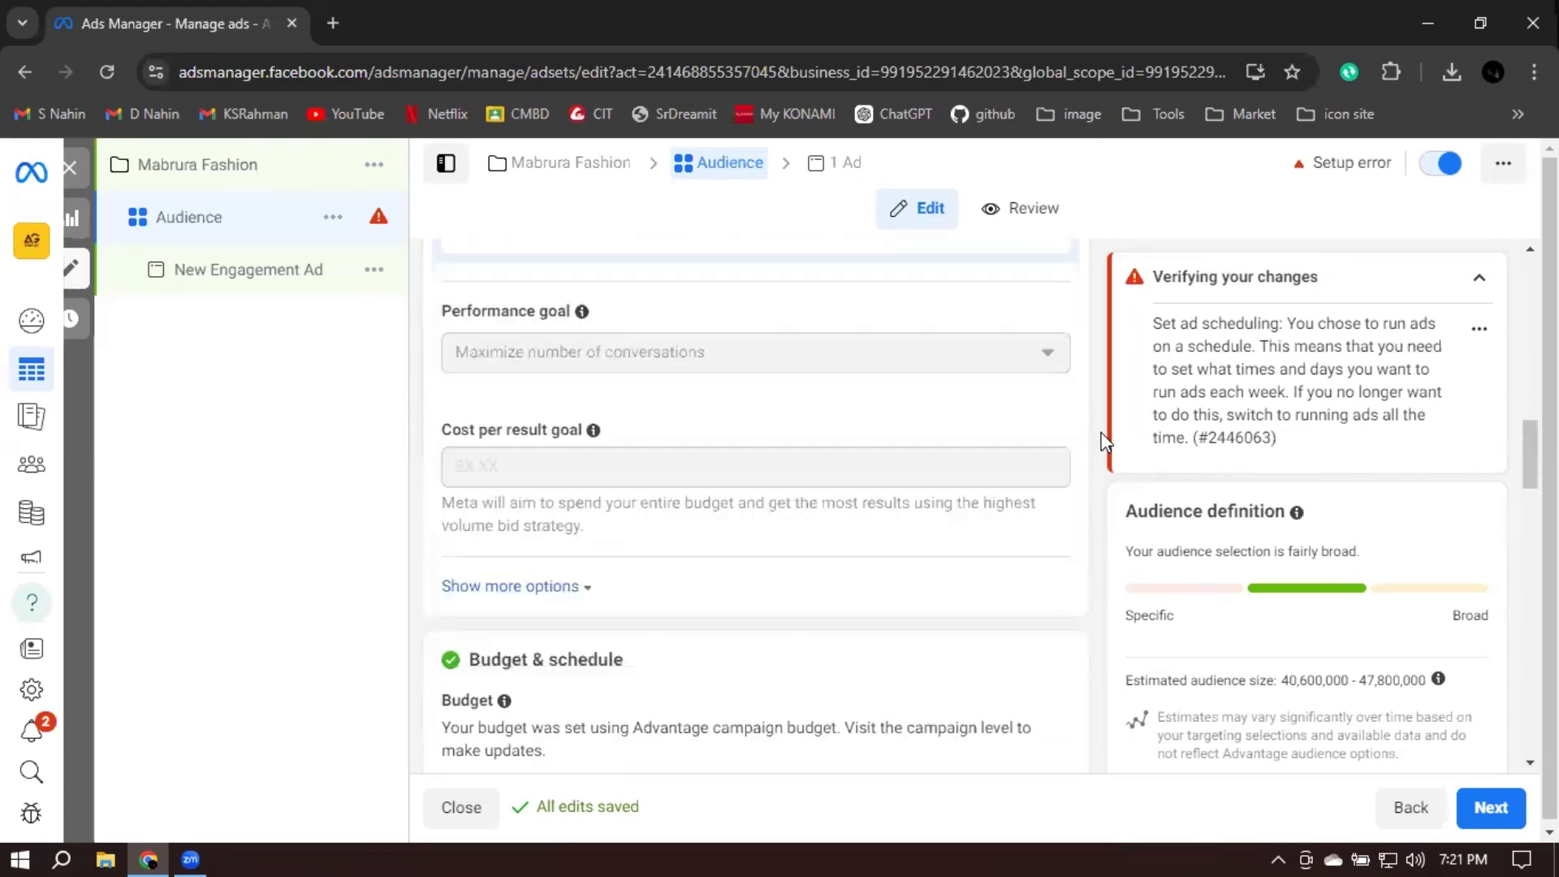
{"action": "scroll", "coordinate": [1102, 441], "scroll_direction": "down", "scroll_amount": 2}
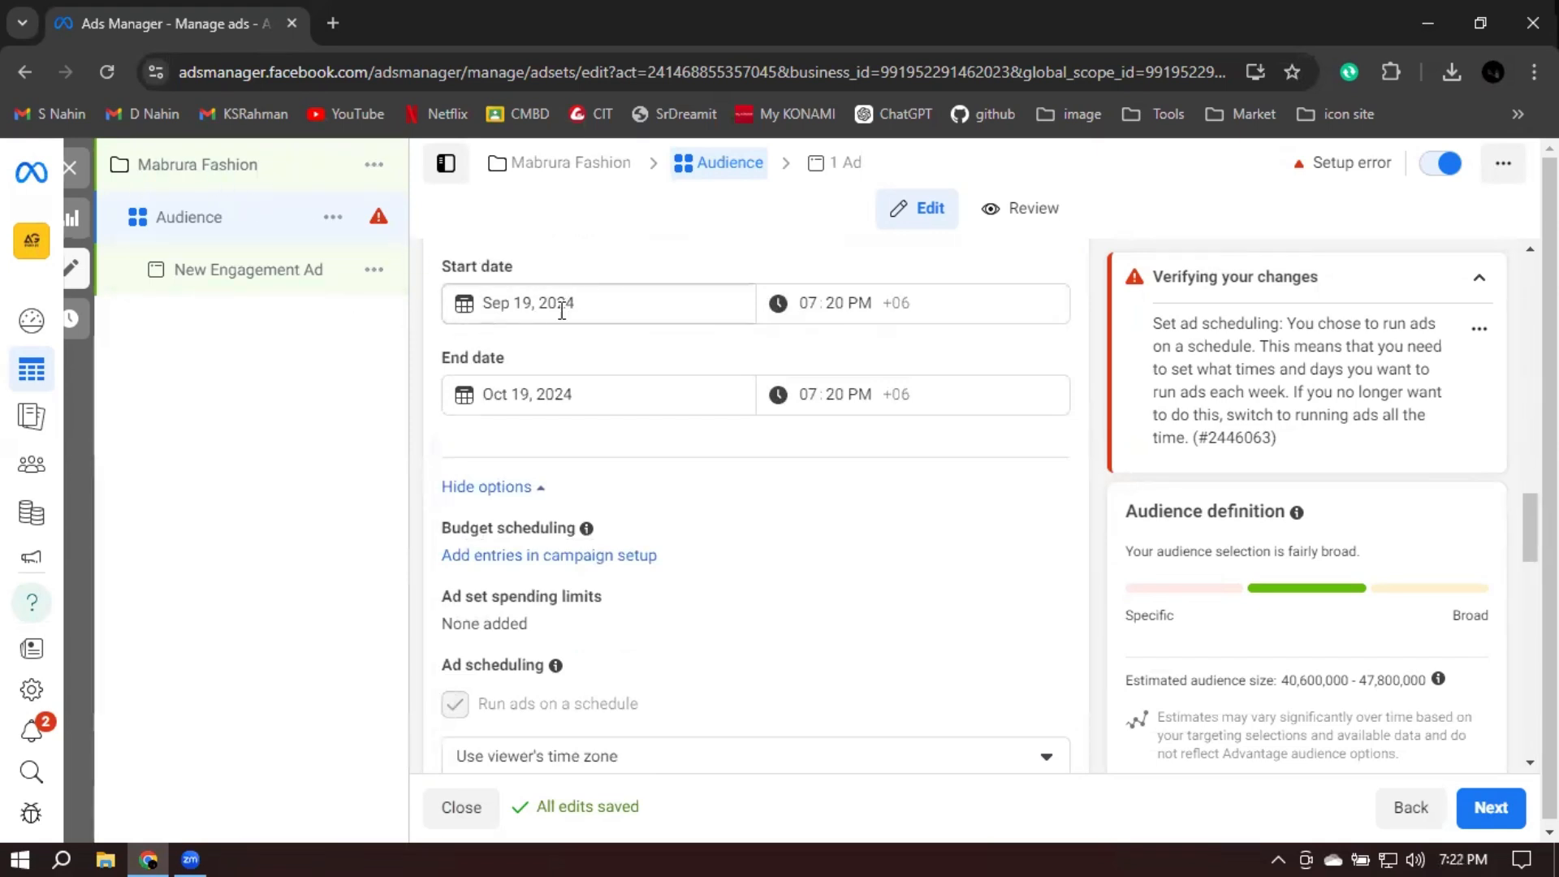
{"action": "left_click", "coordinate": [800, 302]}
{"action": "mouse_move", "coordinate": [1451, 844]}
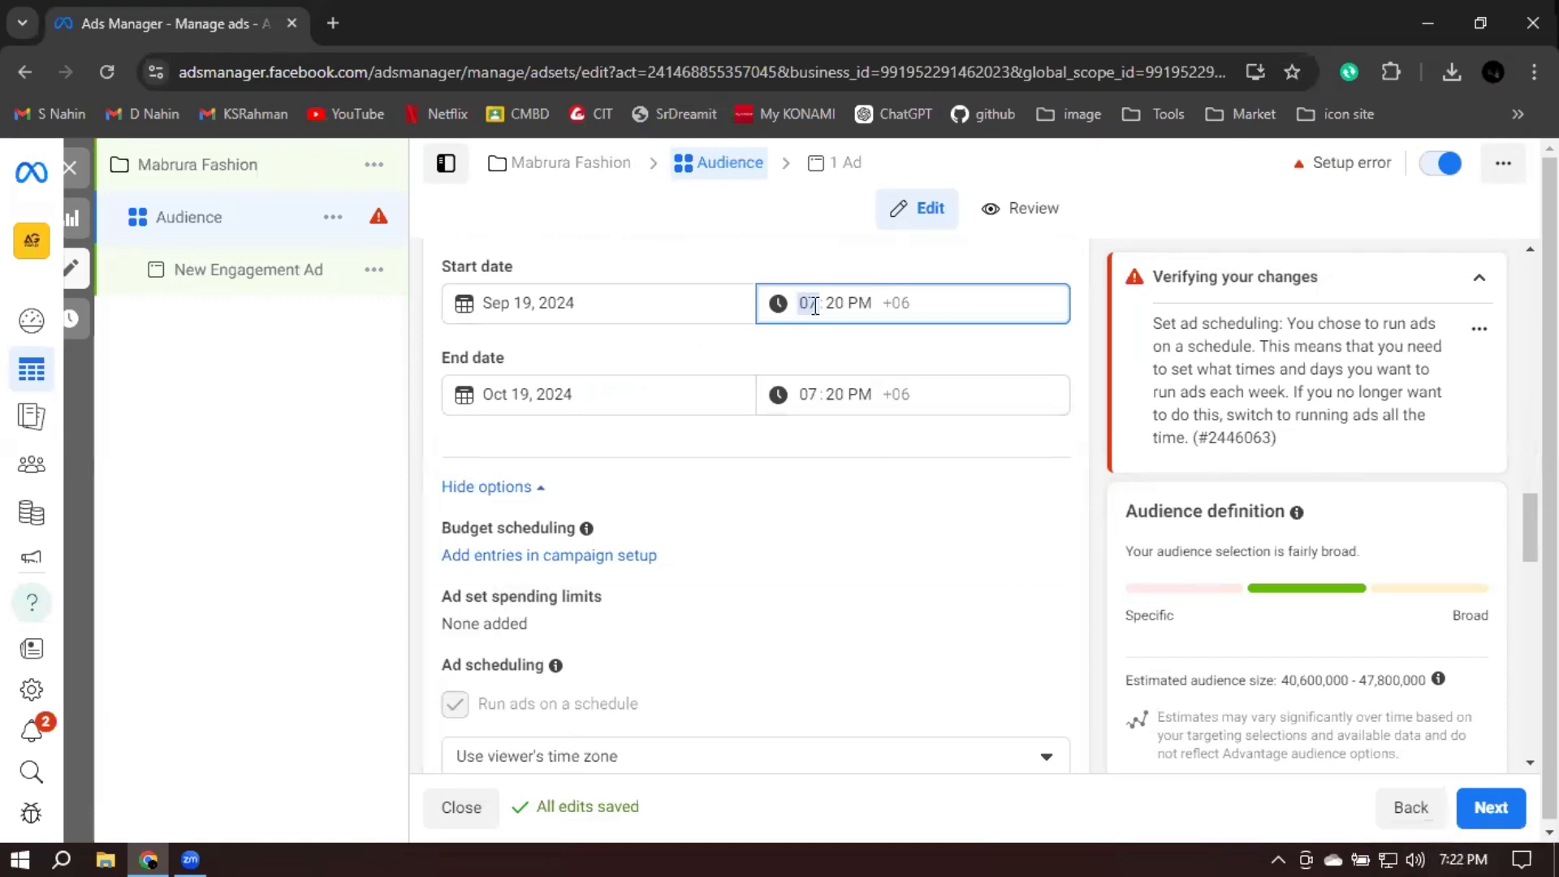
{"action": "type", "text": "10"}
Set the ad set's end date to Oct 5, 2024 and its end time to 12:00 AM
{"action": "left_click", "coordinate": [539, 398]}
{"action": "left_click", "coordinate": [693, 459]}
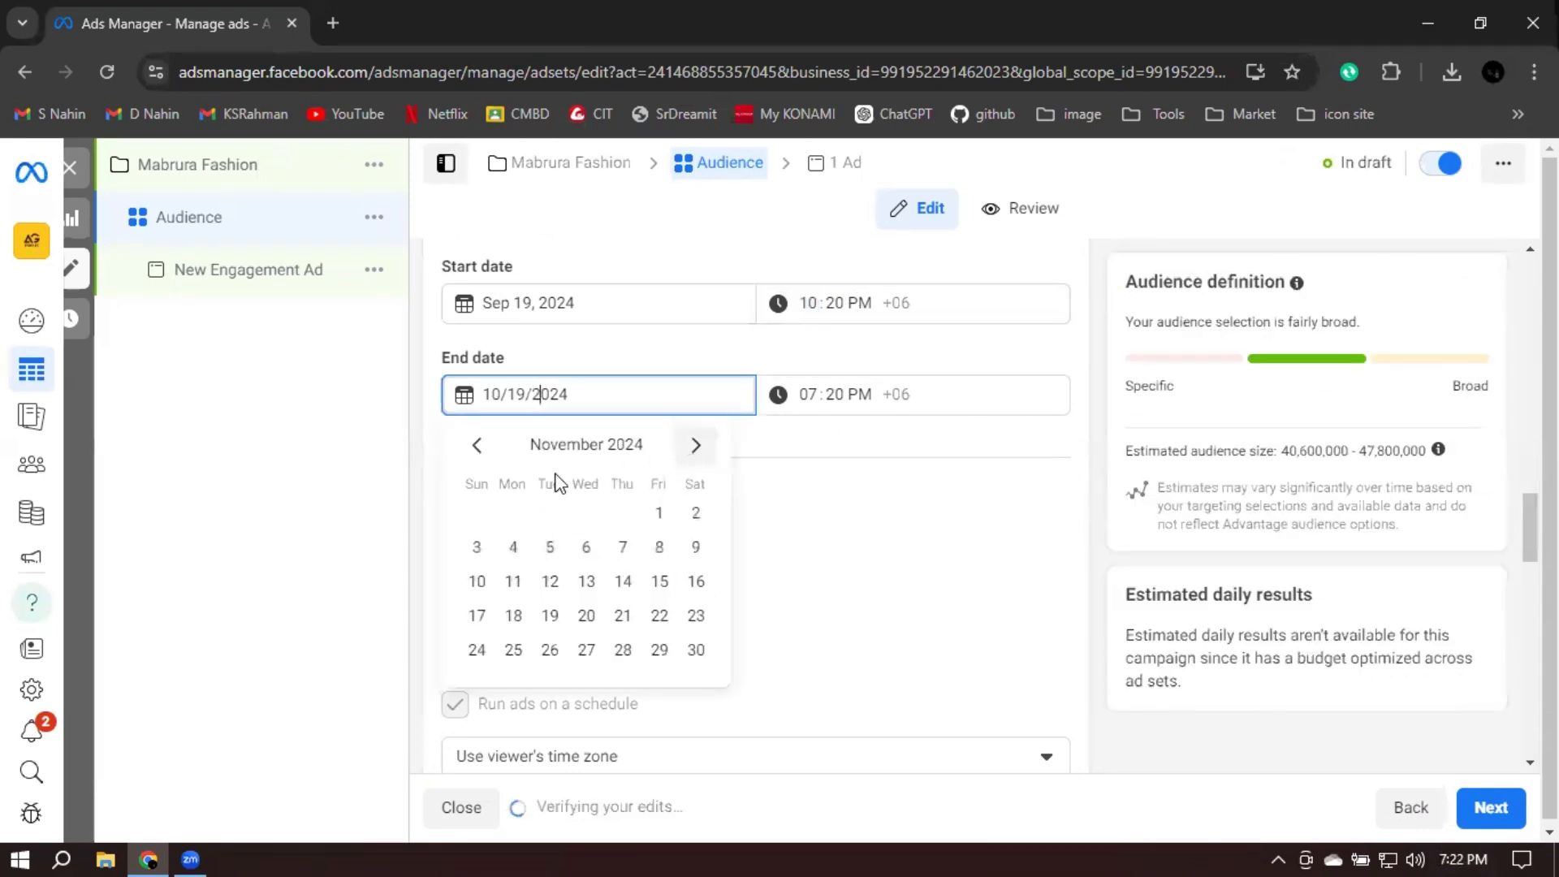
{"action": "left_click", "coordinate": [694, 515]}
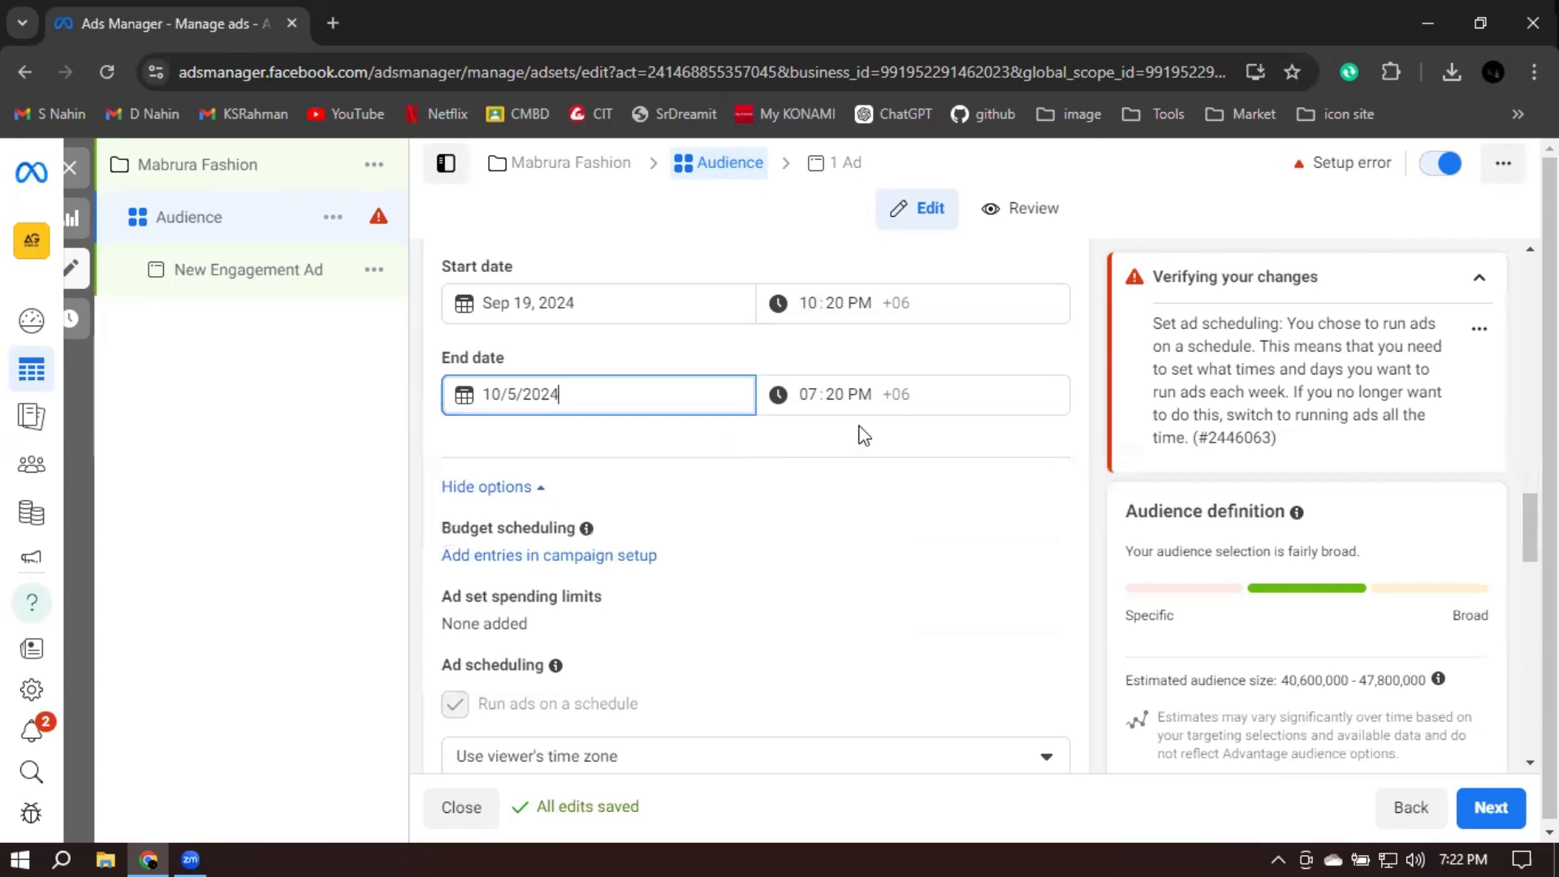
{"action": "left_click", "coordinate": [803, 395]}
{"action": "type", "text": "10"}
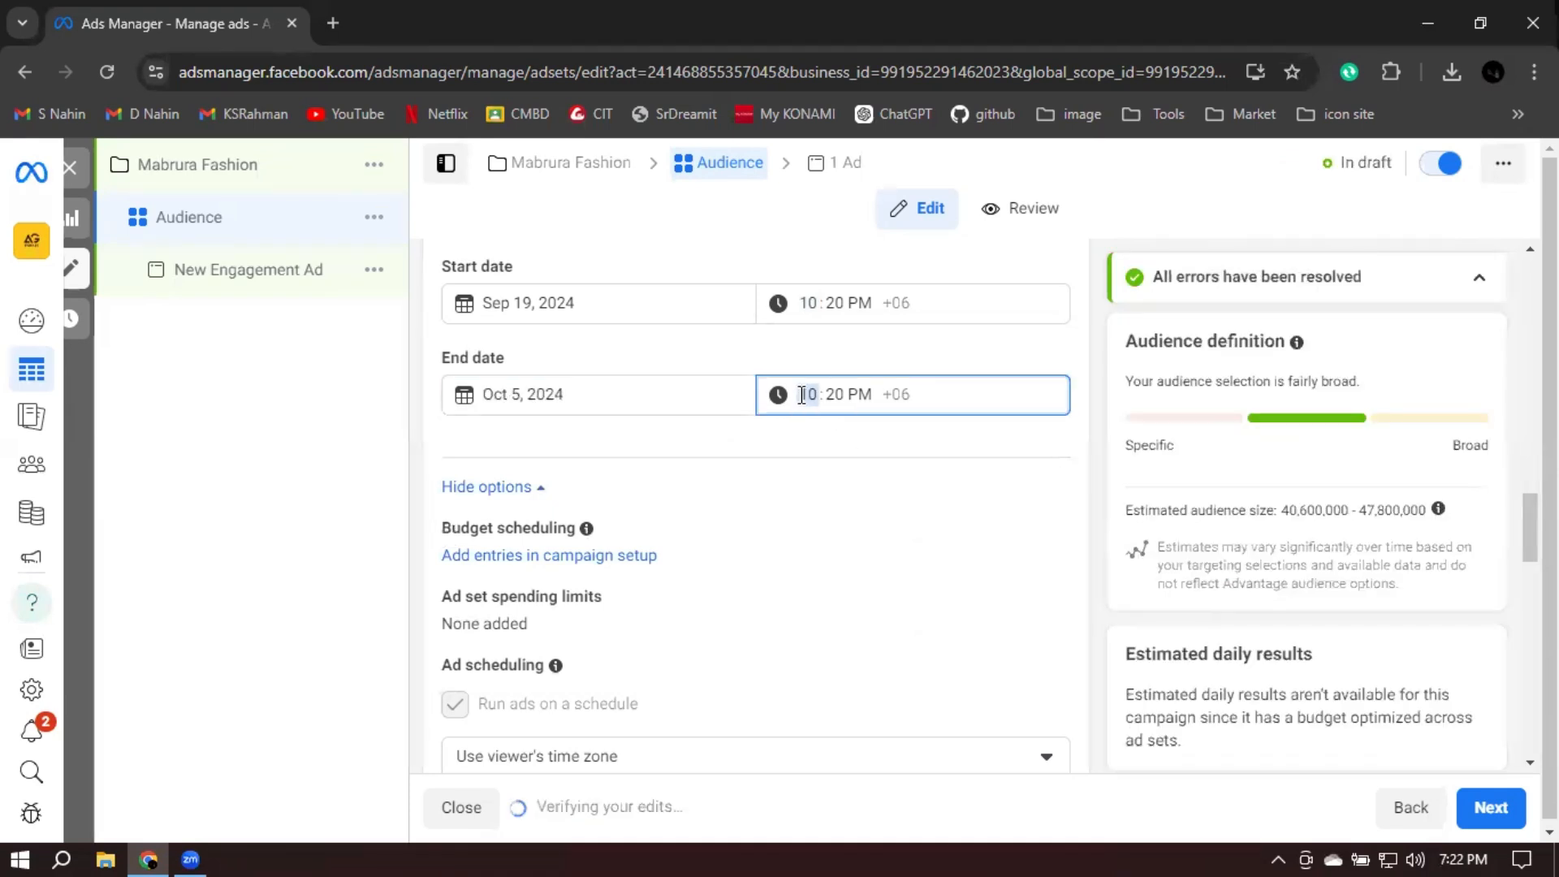
{"action": "type", "text": "2"}
{"action": "type", "text": "1"}
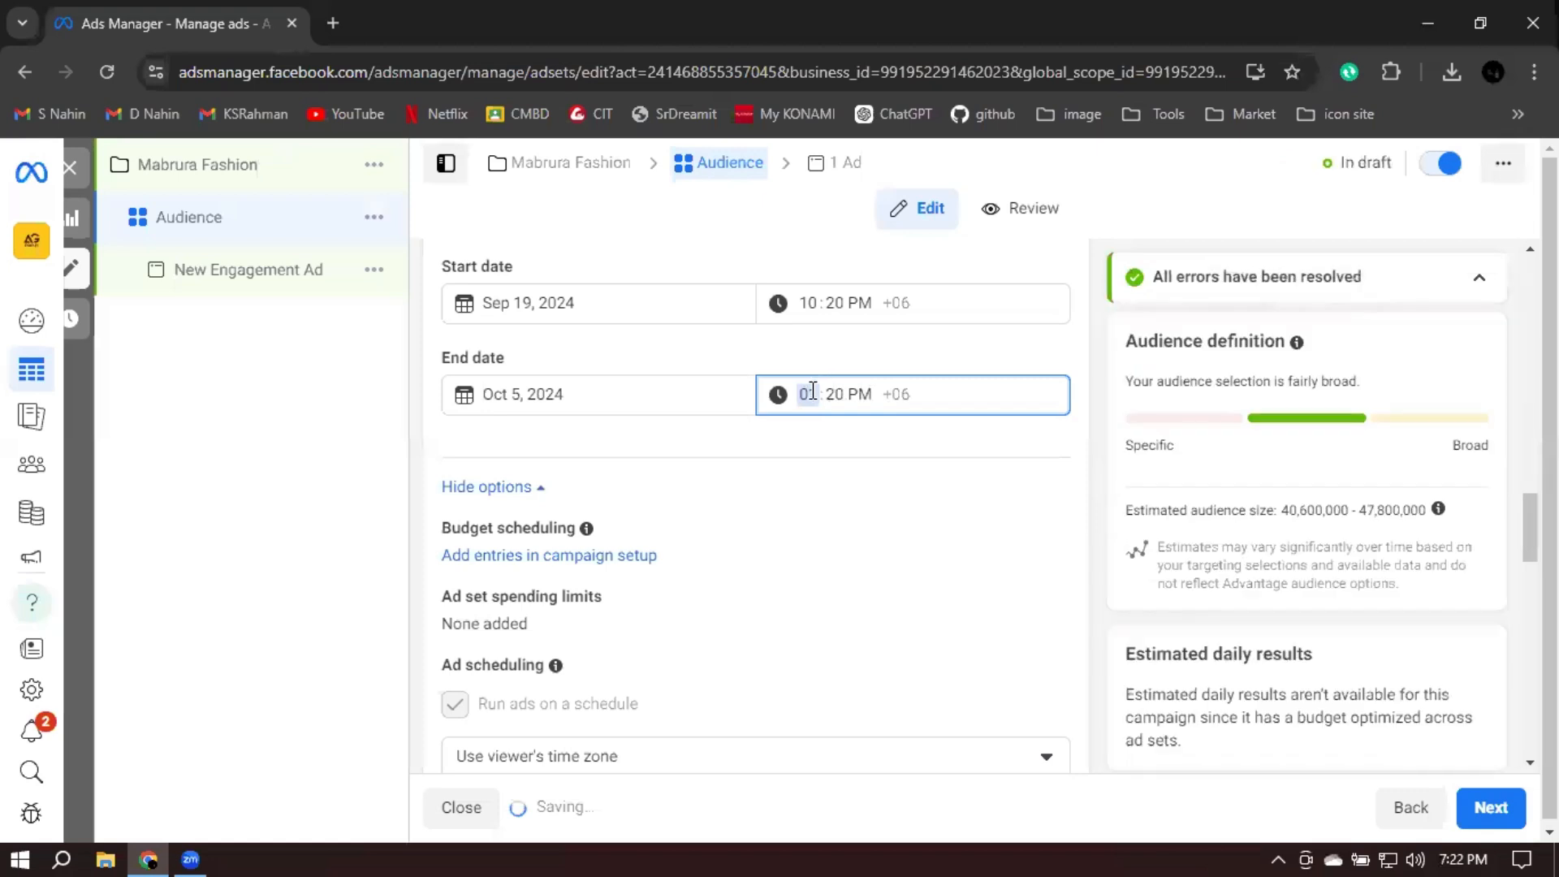
{"action": "type", "text": "2"}
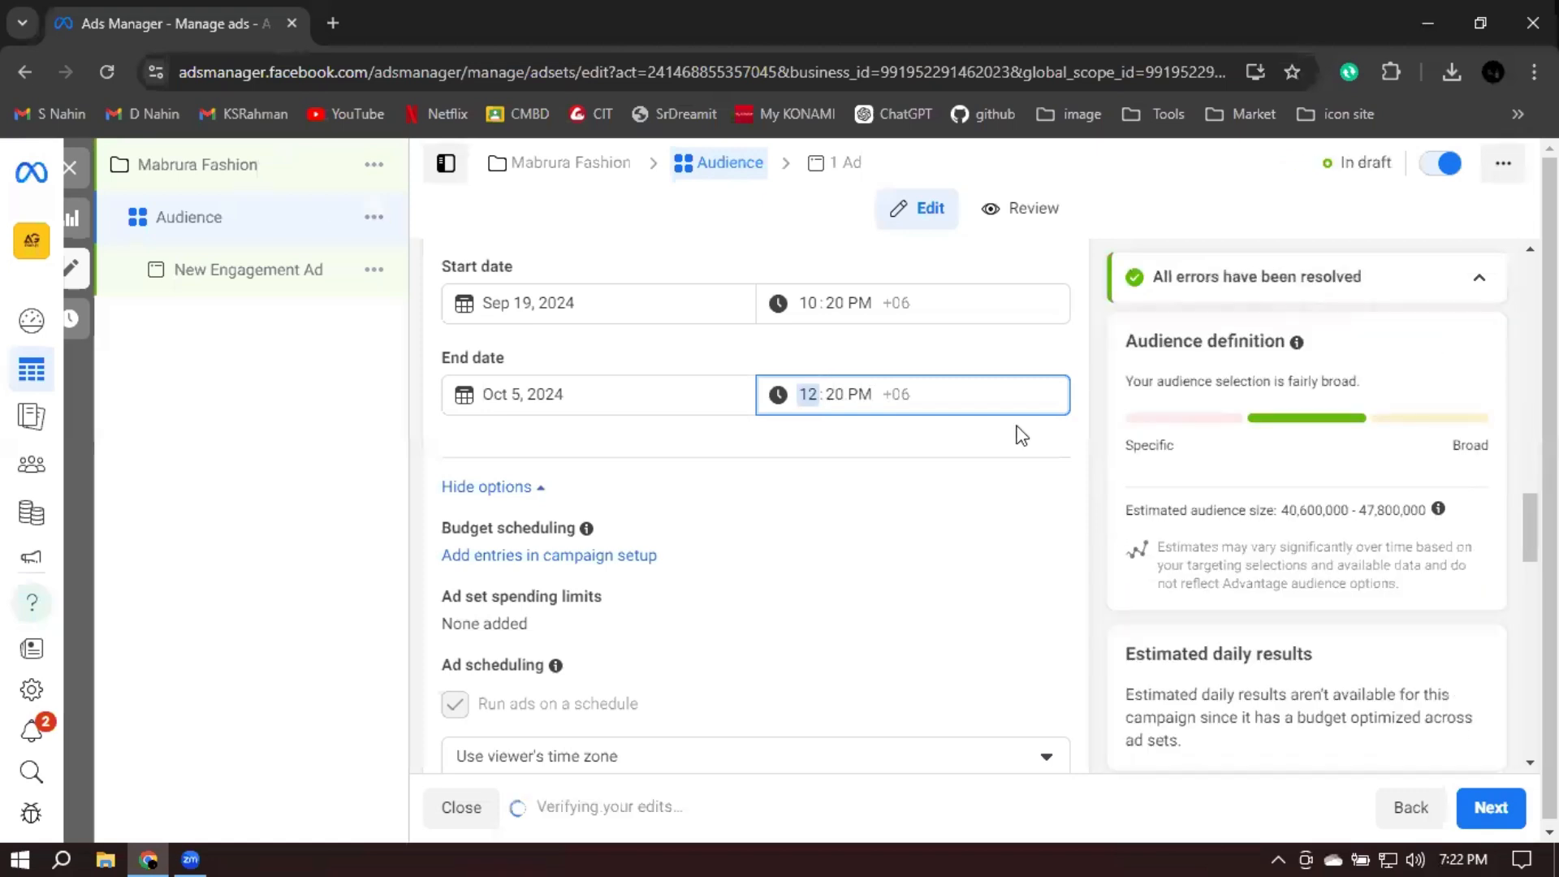
{"action": "key", "text": "Right"}
{"action": "type", "text": "0"}
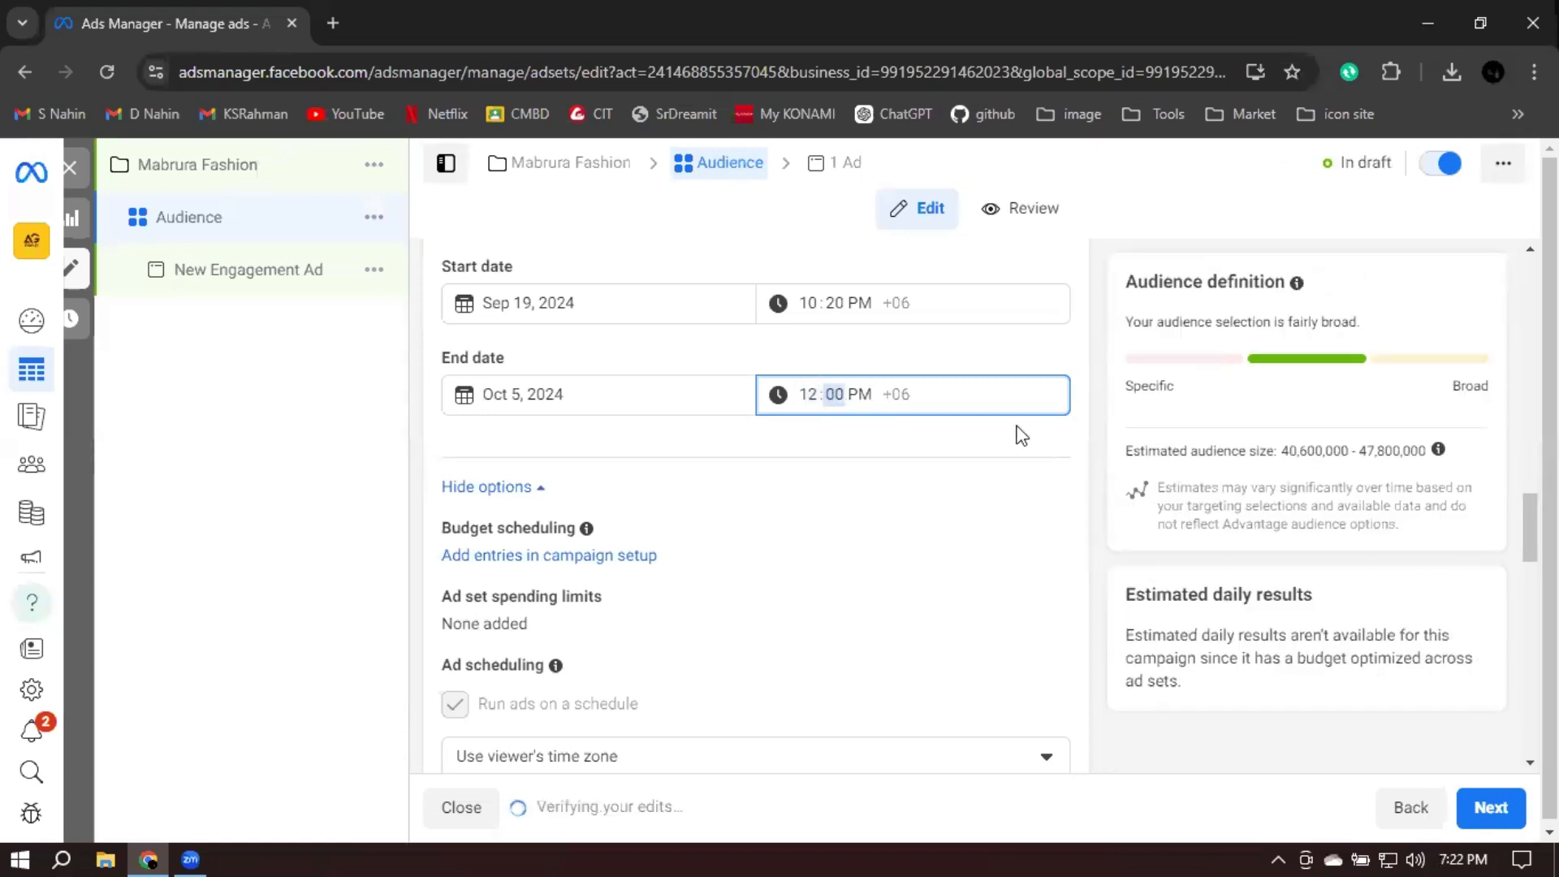
{"action": "key", "text": "Right"}
{"action": "type", "text": "a"}
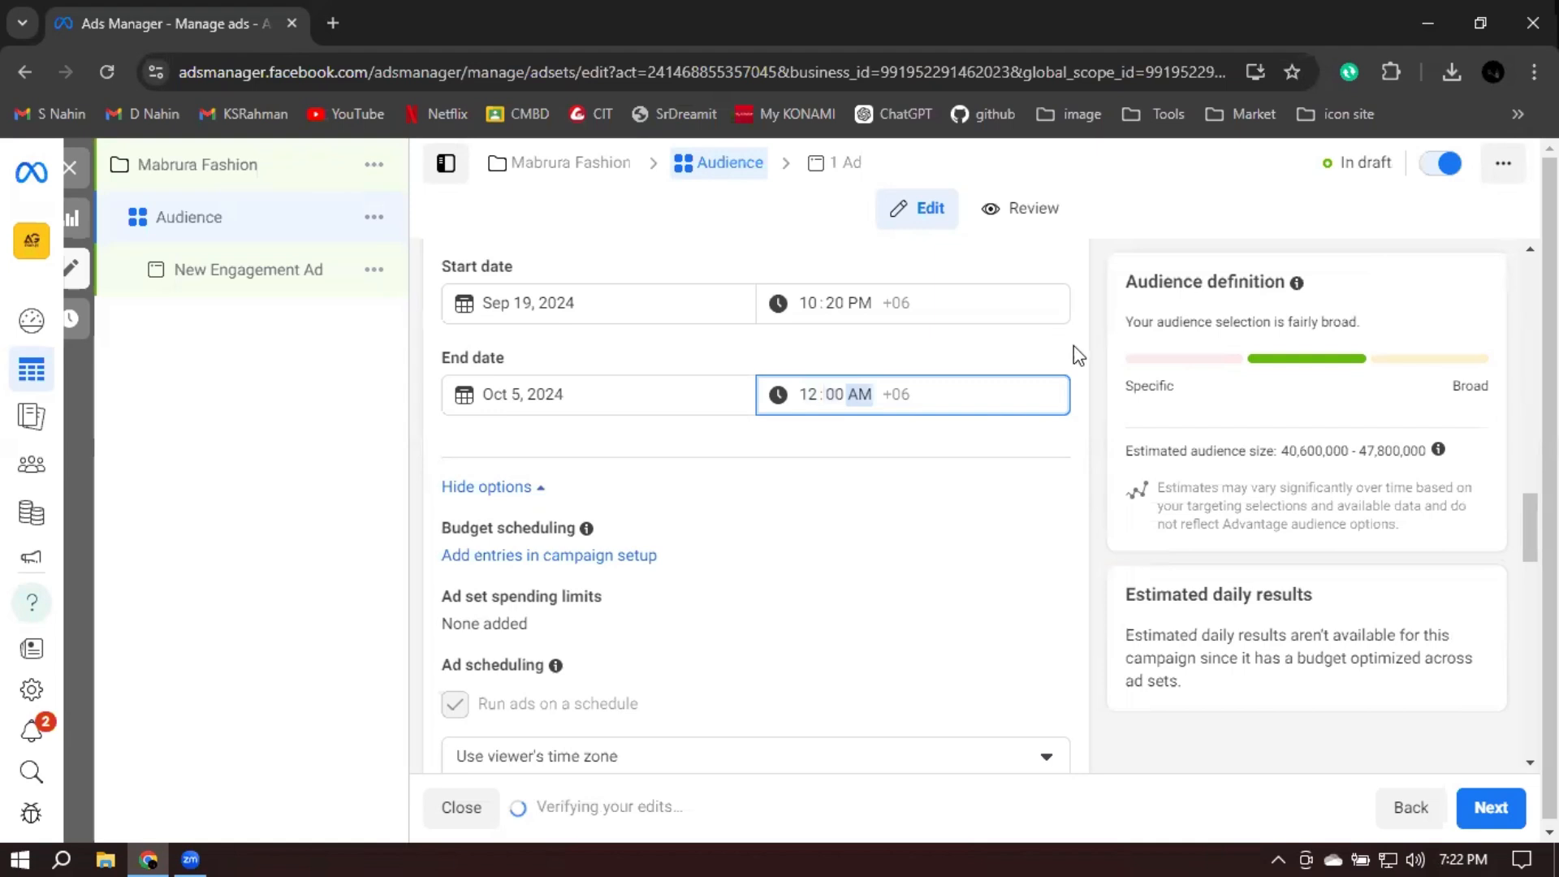
{"action": "left_click", "coordinate": [1086, 377]}
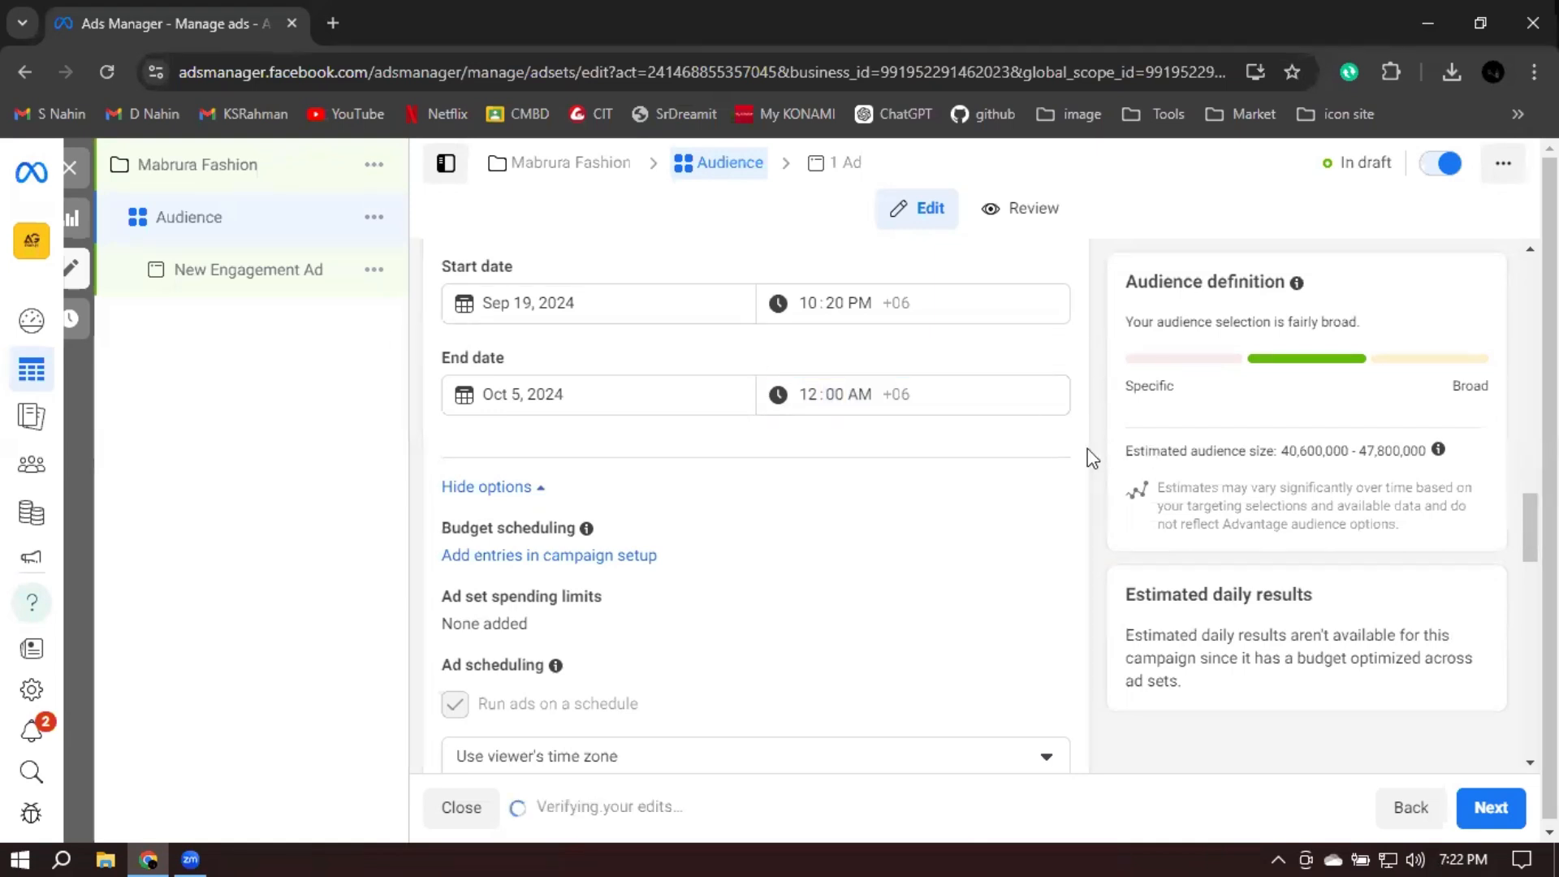
Set the ad scheduling to use this ad account's time zone (Dhaka Time)
{"action": "scroll", "coordinate": [1089, 452], "scroll_direction": "down", "scroll_amount": 5}
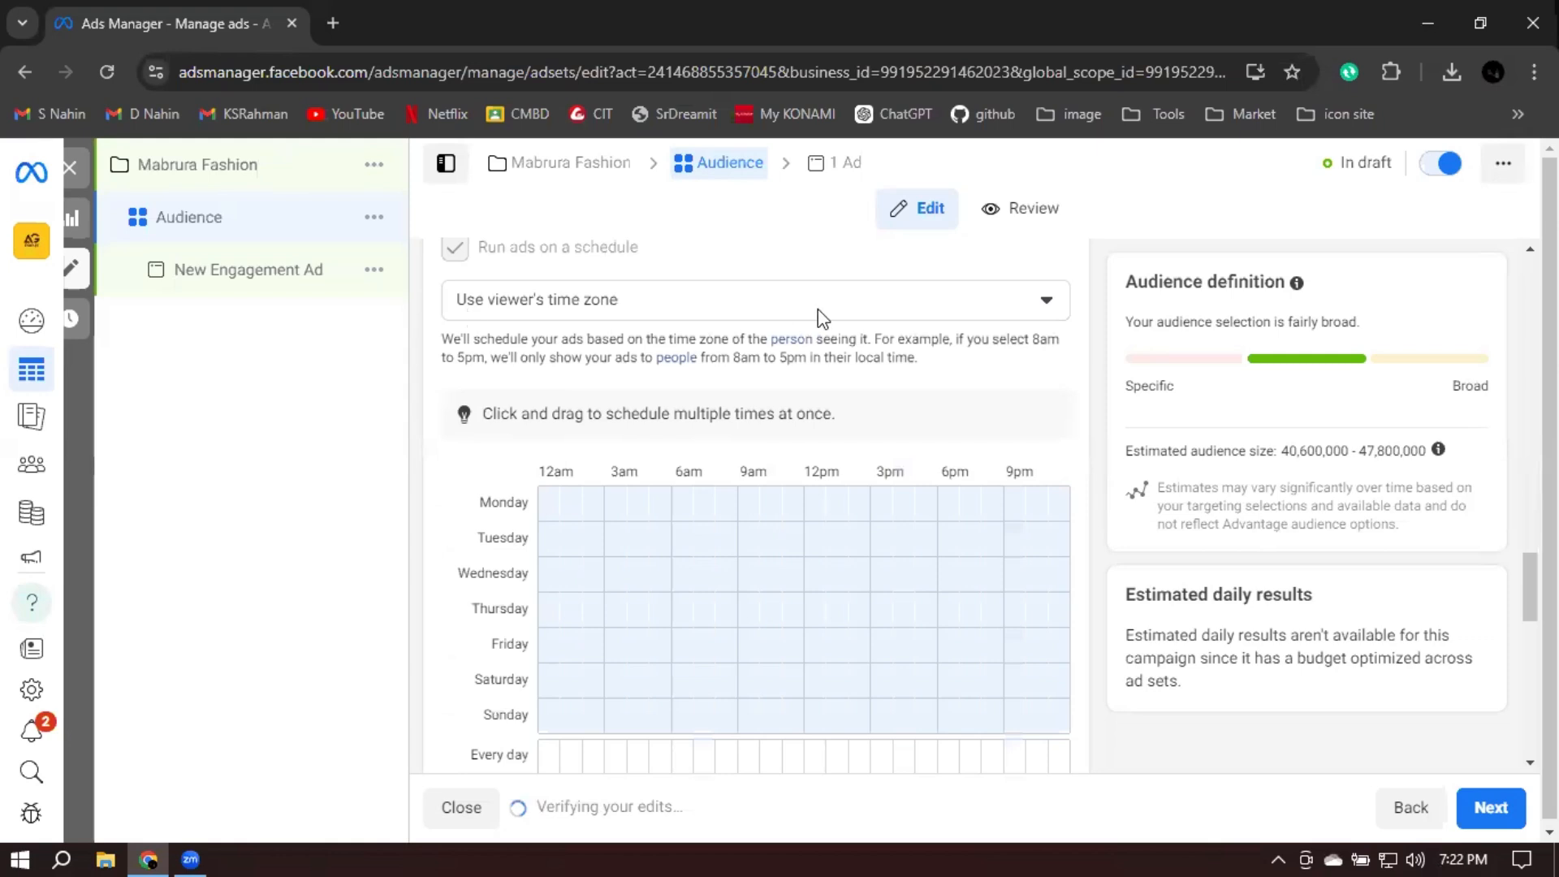
{"action": "left_click", "coordinate": [828, 315]}
{"action": "left_click", "coordinate": [703, 394]}
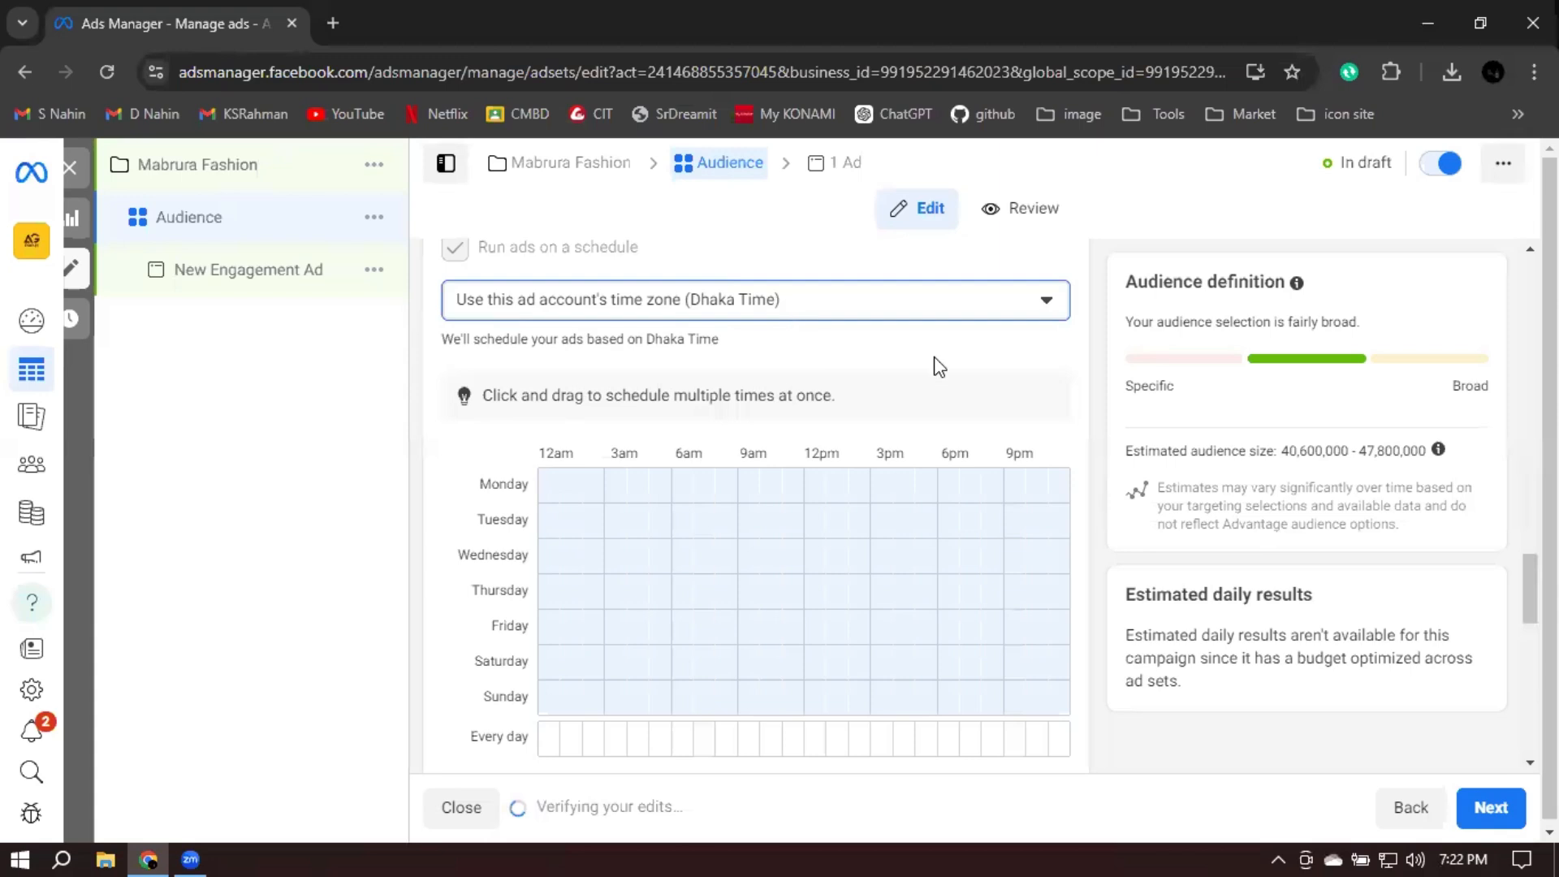
Schedule the ads to run every day from 12am to 4am and from 11am to midnight
{"action": "scroll", "coordinate": [673, 526], "scroll_direction": "down", "scroll_amount": 3}
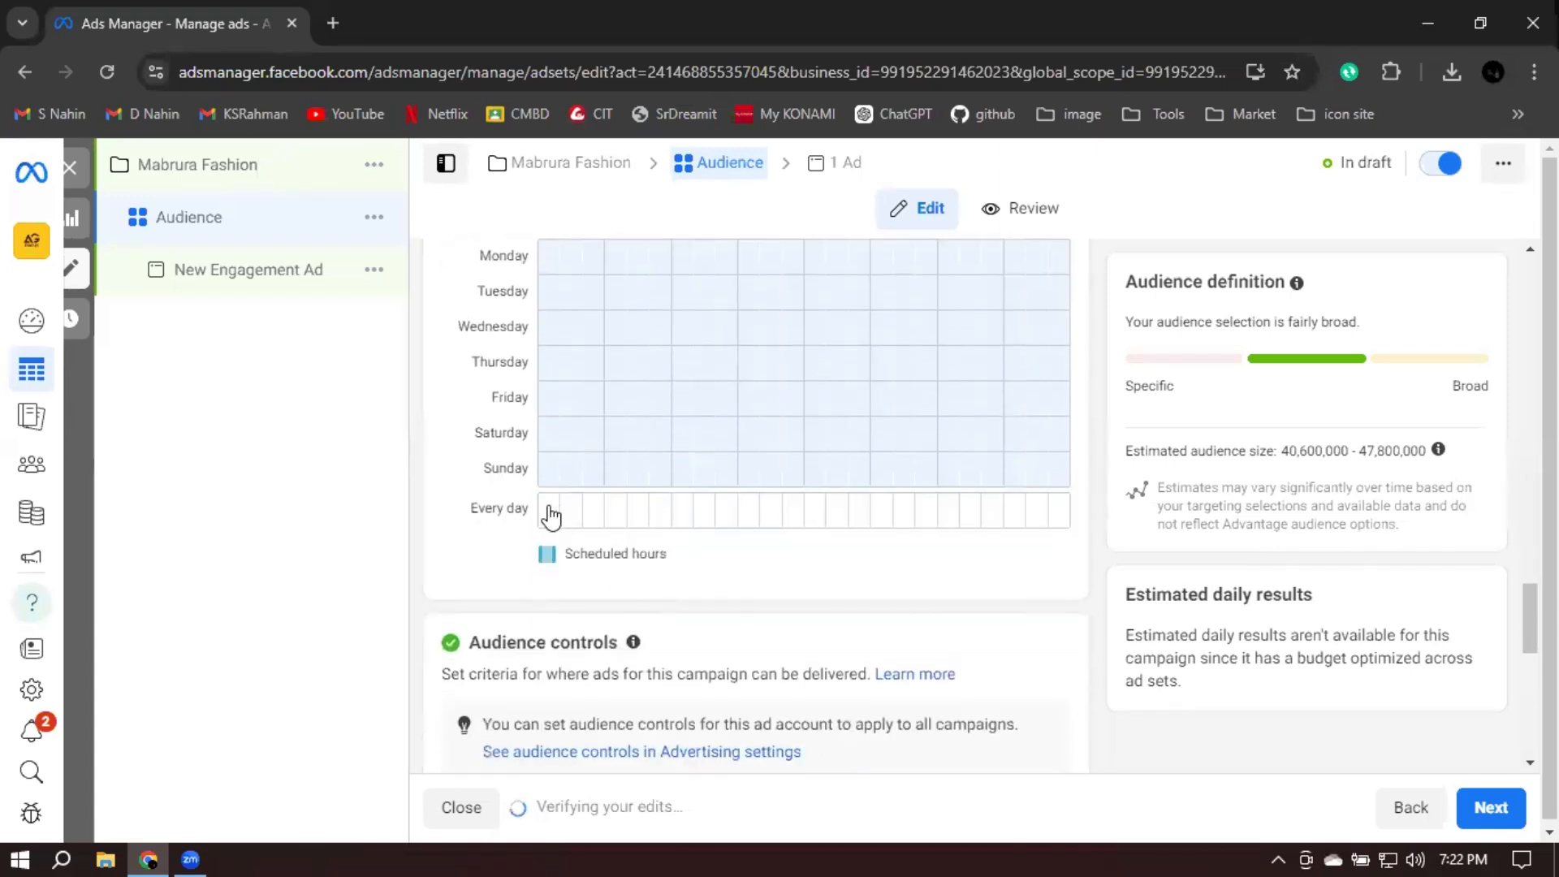
{"action": "left_click", "coordinate": [547, 512]}
{"action": "left_click_drag", "start_coordinate": [568, 518], "coordinate": [602, 517]}
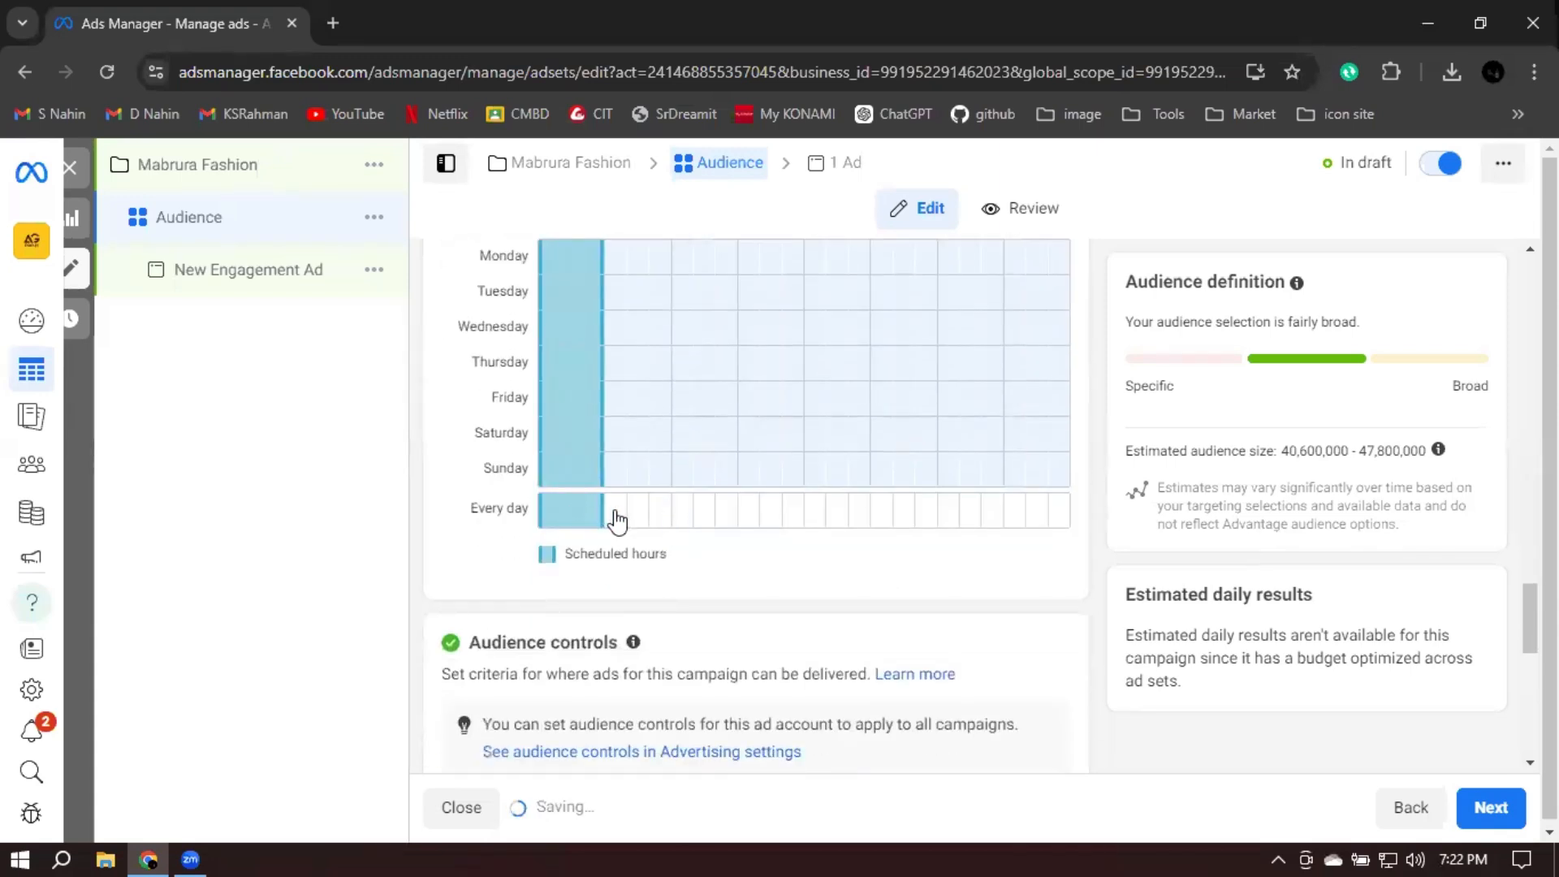
{"action": "scroll", "coordinate": [667, 524], "scroll_direction": "up", "scroll_amount": 1}
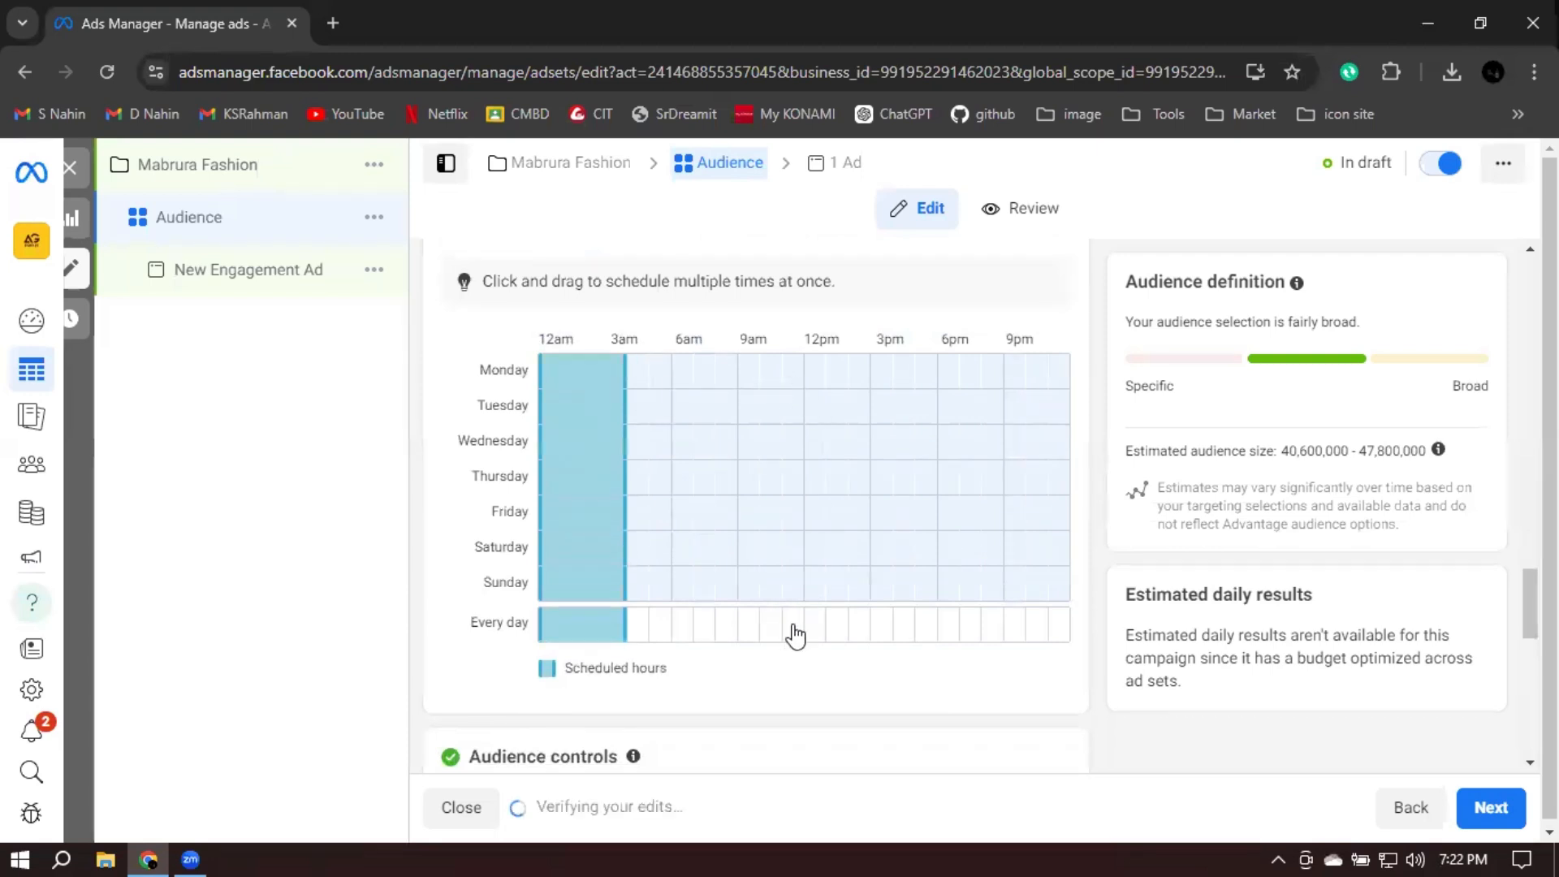
{"action": "left_click_drag", "start_coordinate": [796, 635], "coordinate": [1069, 641]}
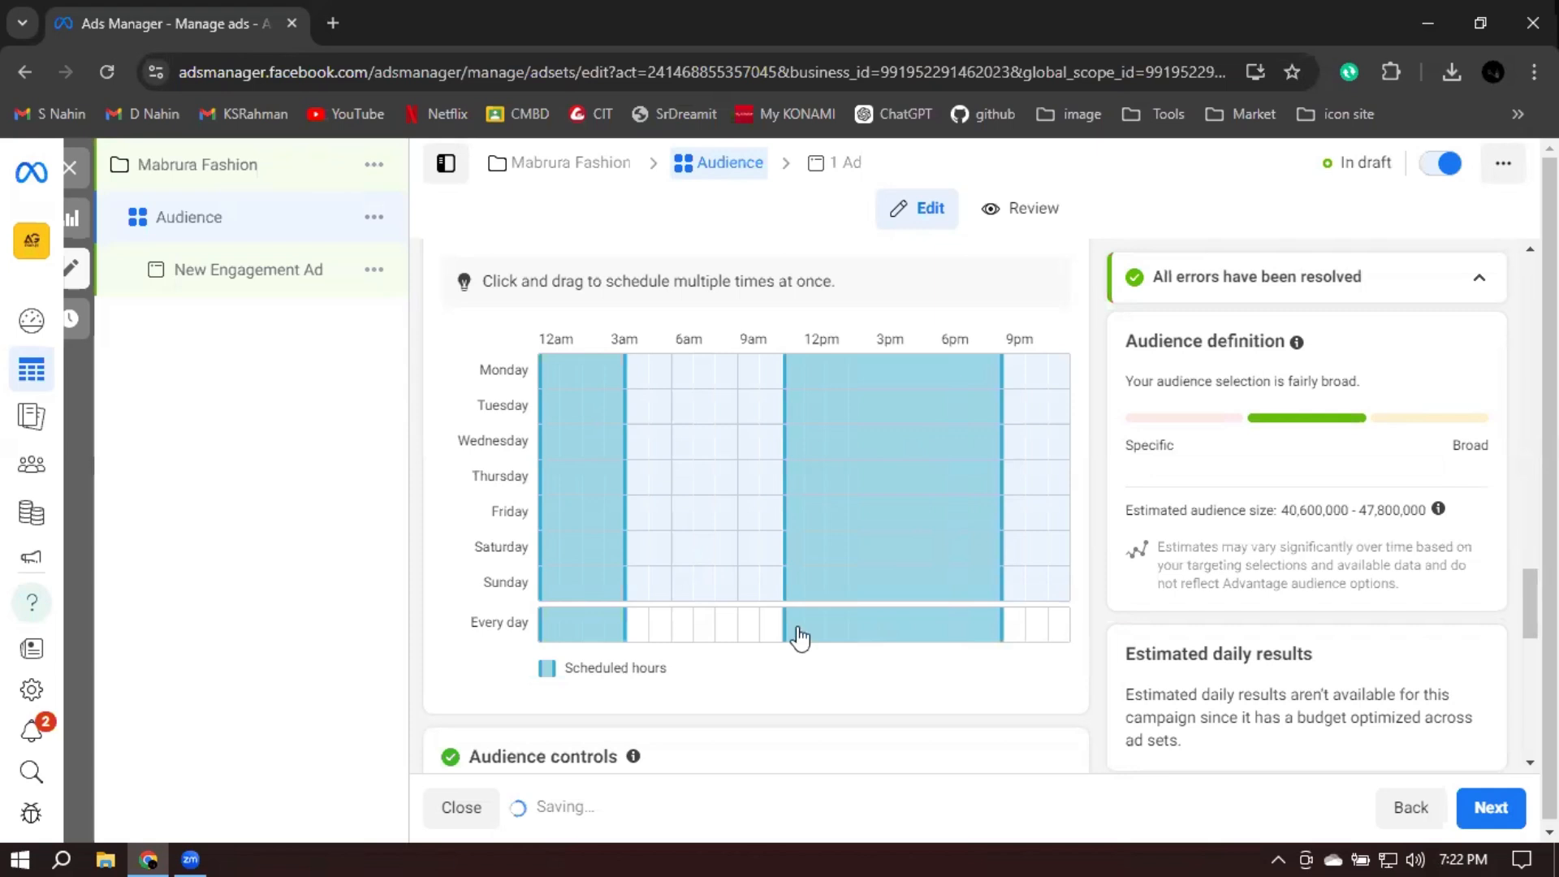
{"action": "left_click", "coordinate": [1037, 630]}
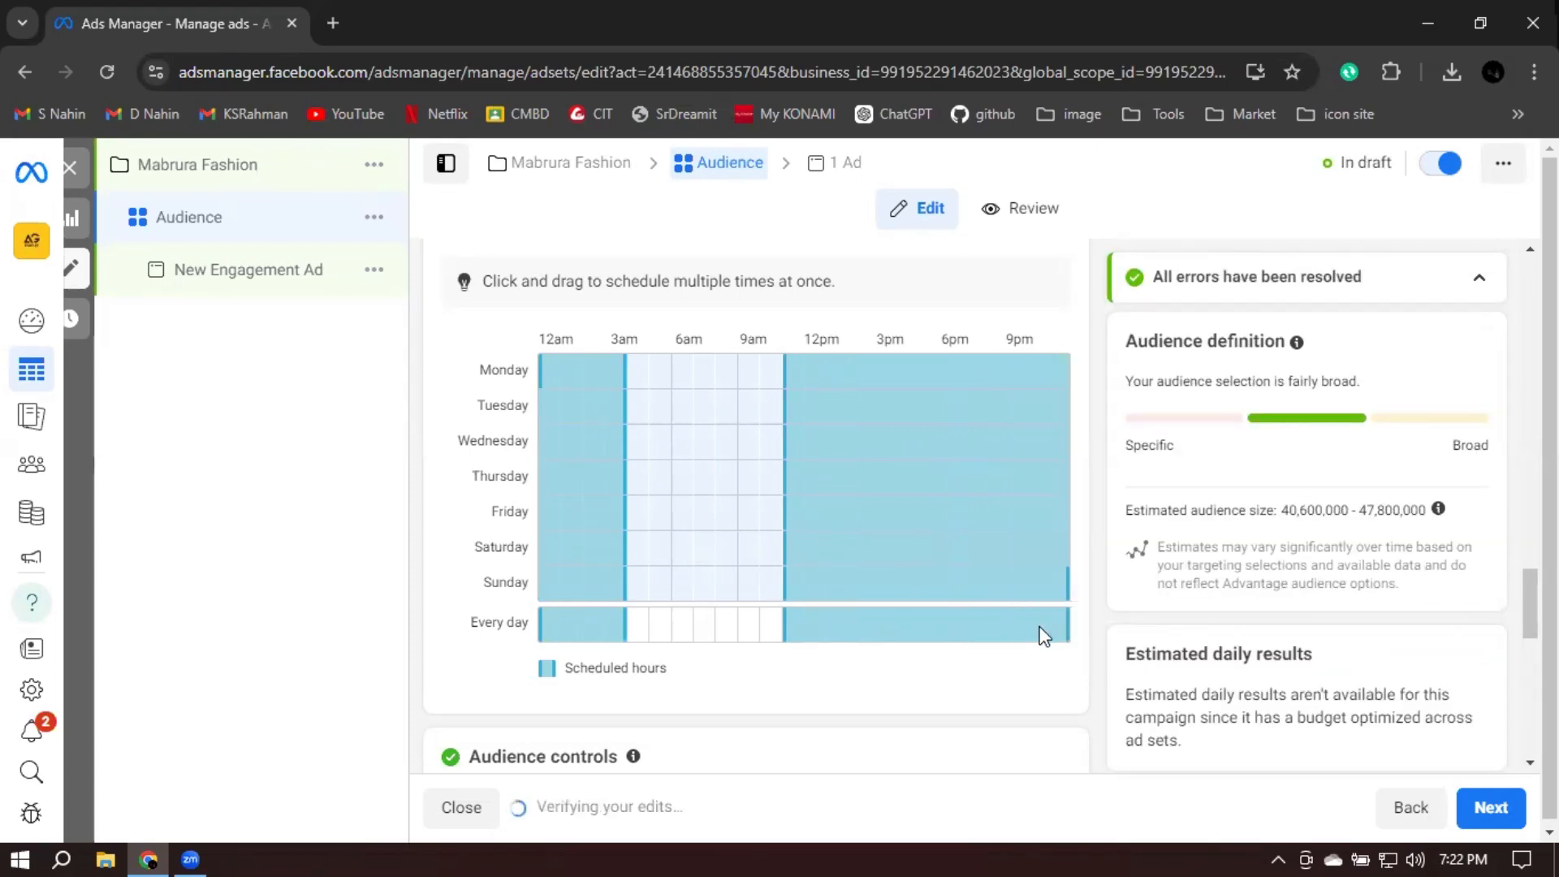
Add Friday's remaining unscheduled hours, 4am to 11am, to the ad schedule
{"action": "left_click_drag", "start_coordinate": [637, 520], "coordinate": [657, 518]}
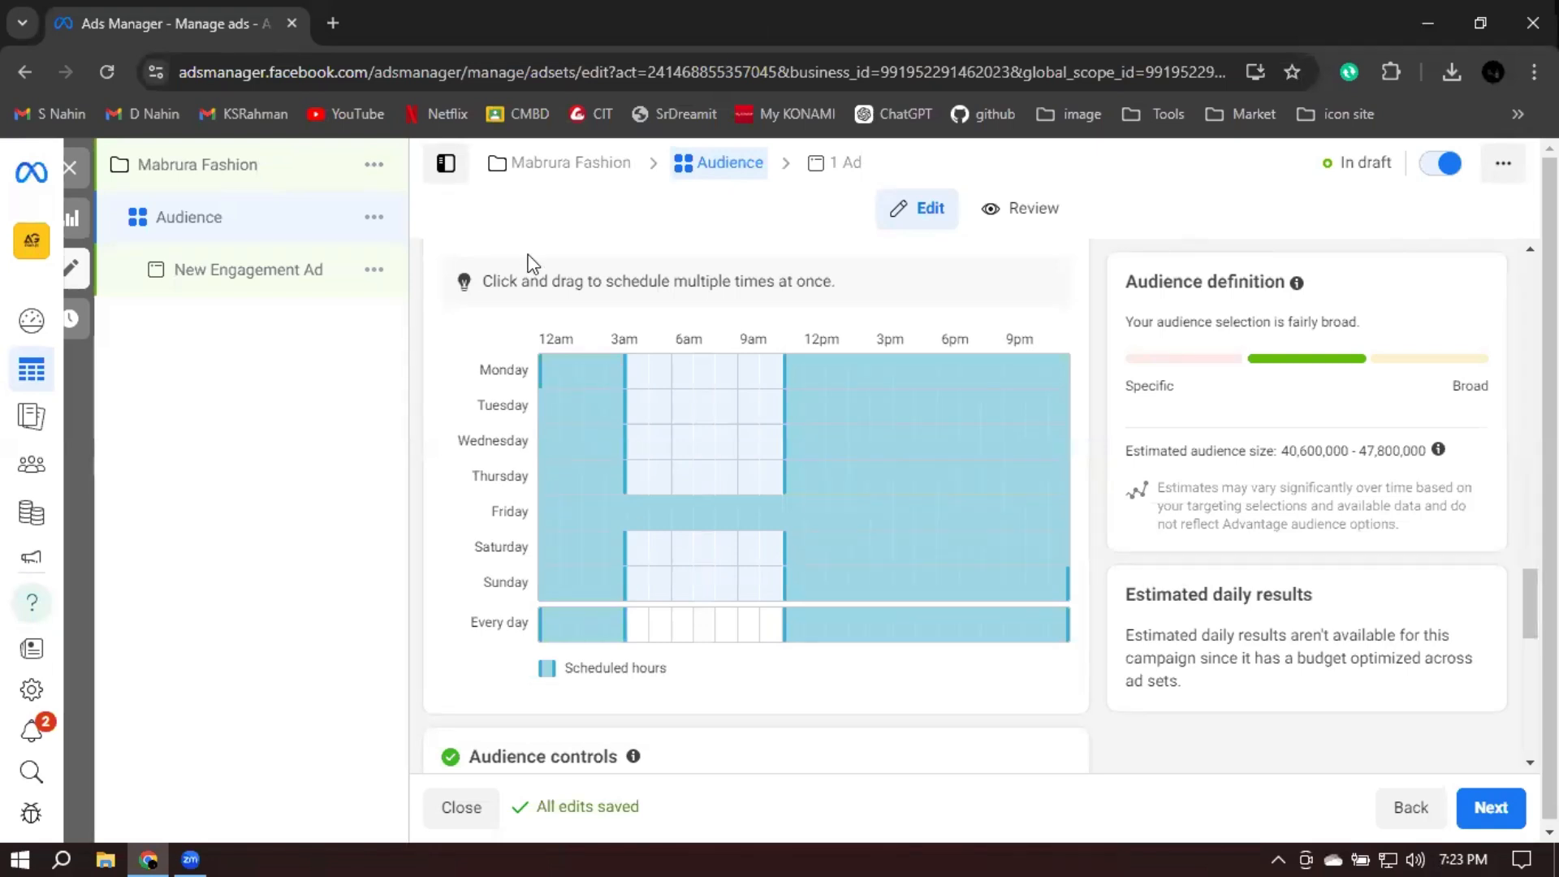
Switch the ad set from Advantage+ audience to the original audience options
{"action": "scroll", "coordinate": [1104, 357], "scroll_direction": "down", "scroll_amount": 7}
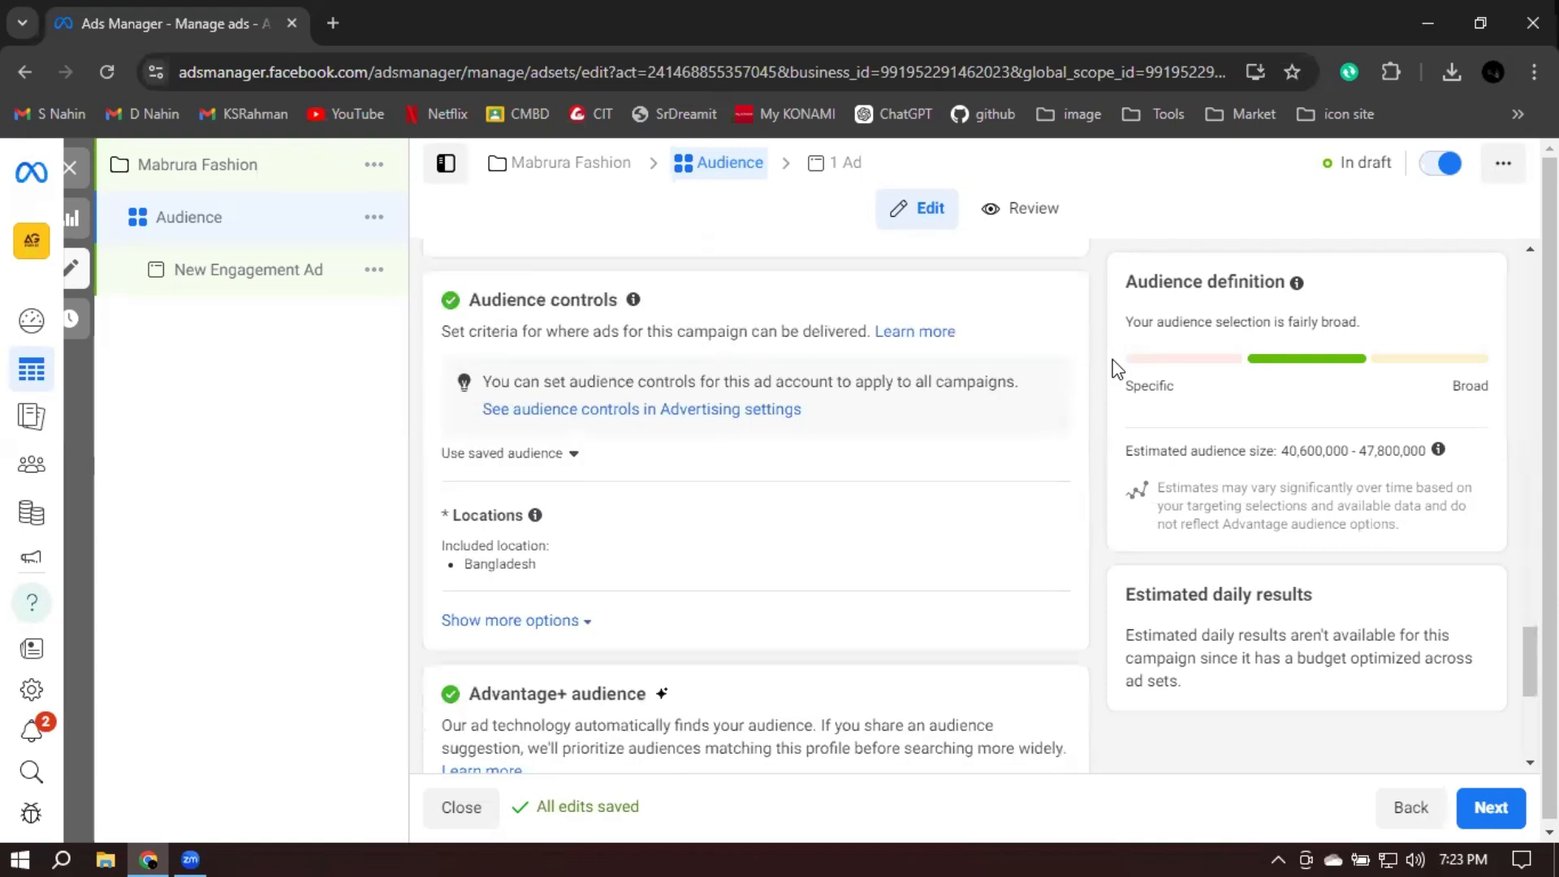
{"action": "scroll", "coordinate": [801, 526], "scroll_direction": "down", "scroll_amount": 1}
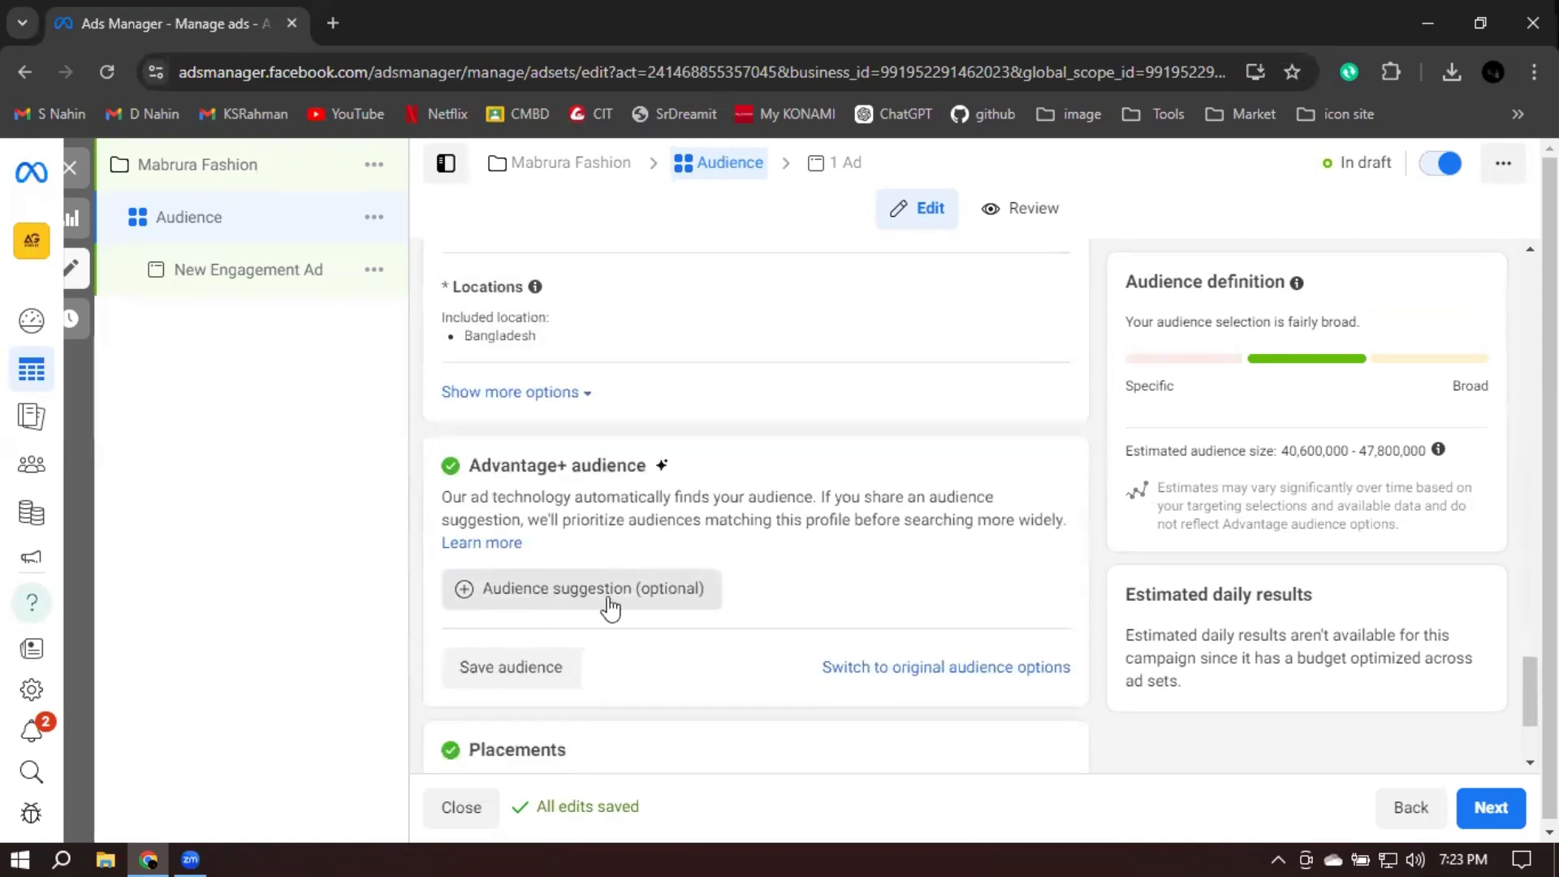
{"action": "left_click", "coordinate": [883, 669]}
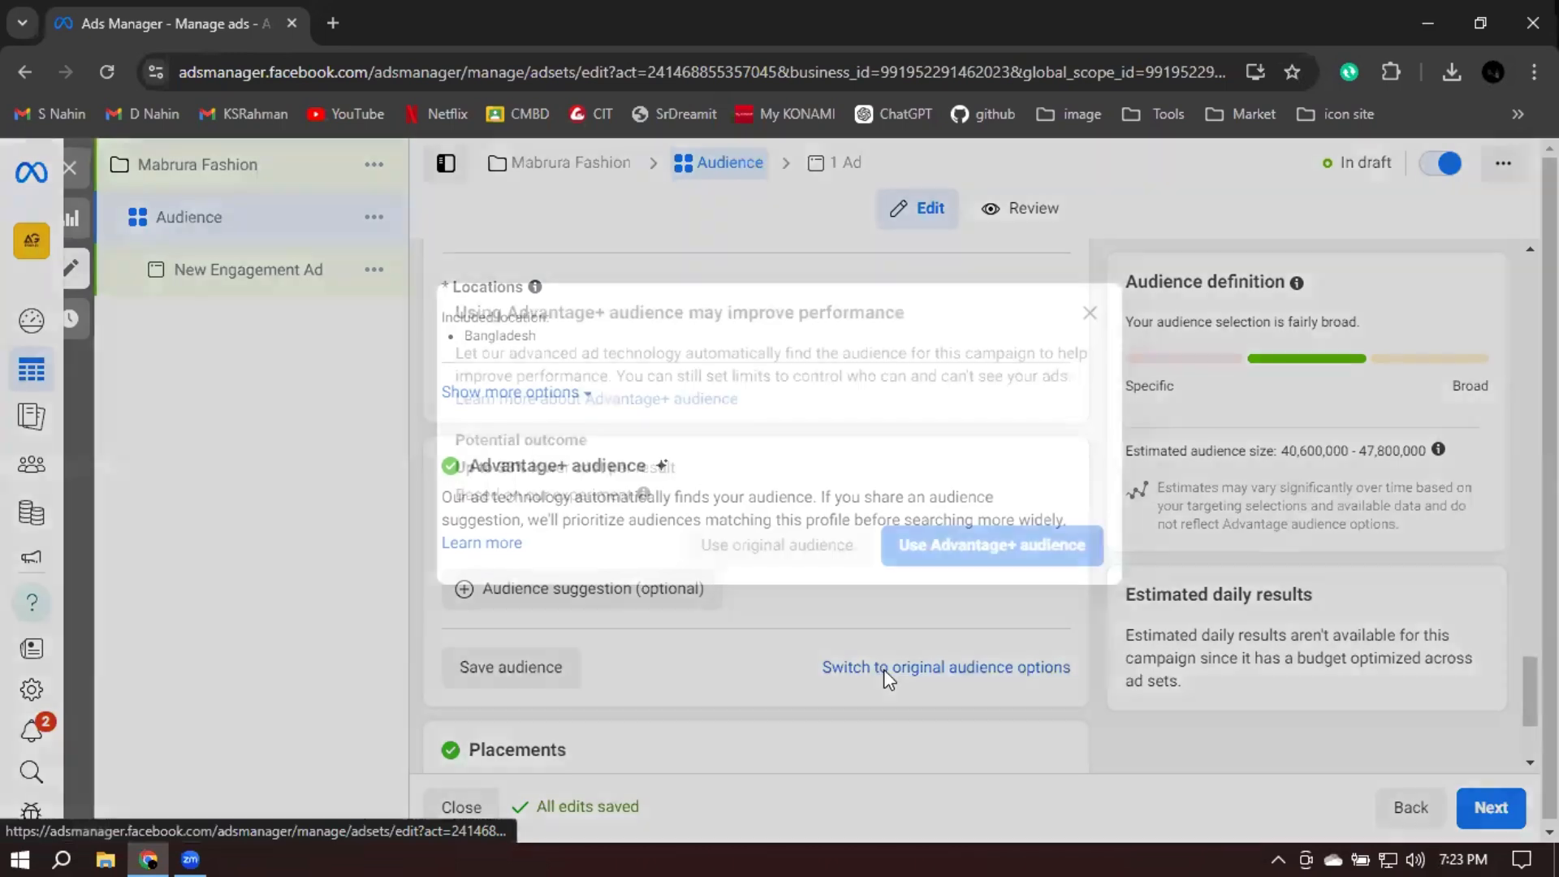
{"action": "left_click", "coordinate": [801, 548]}
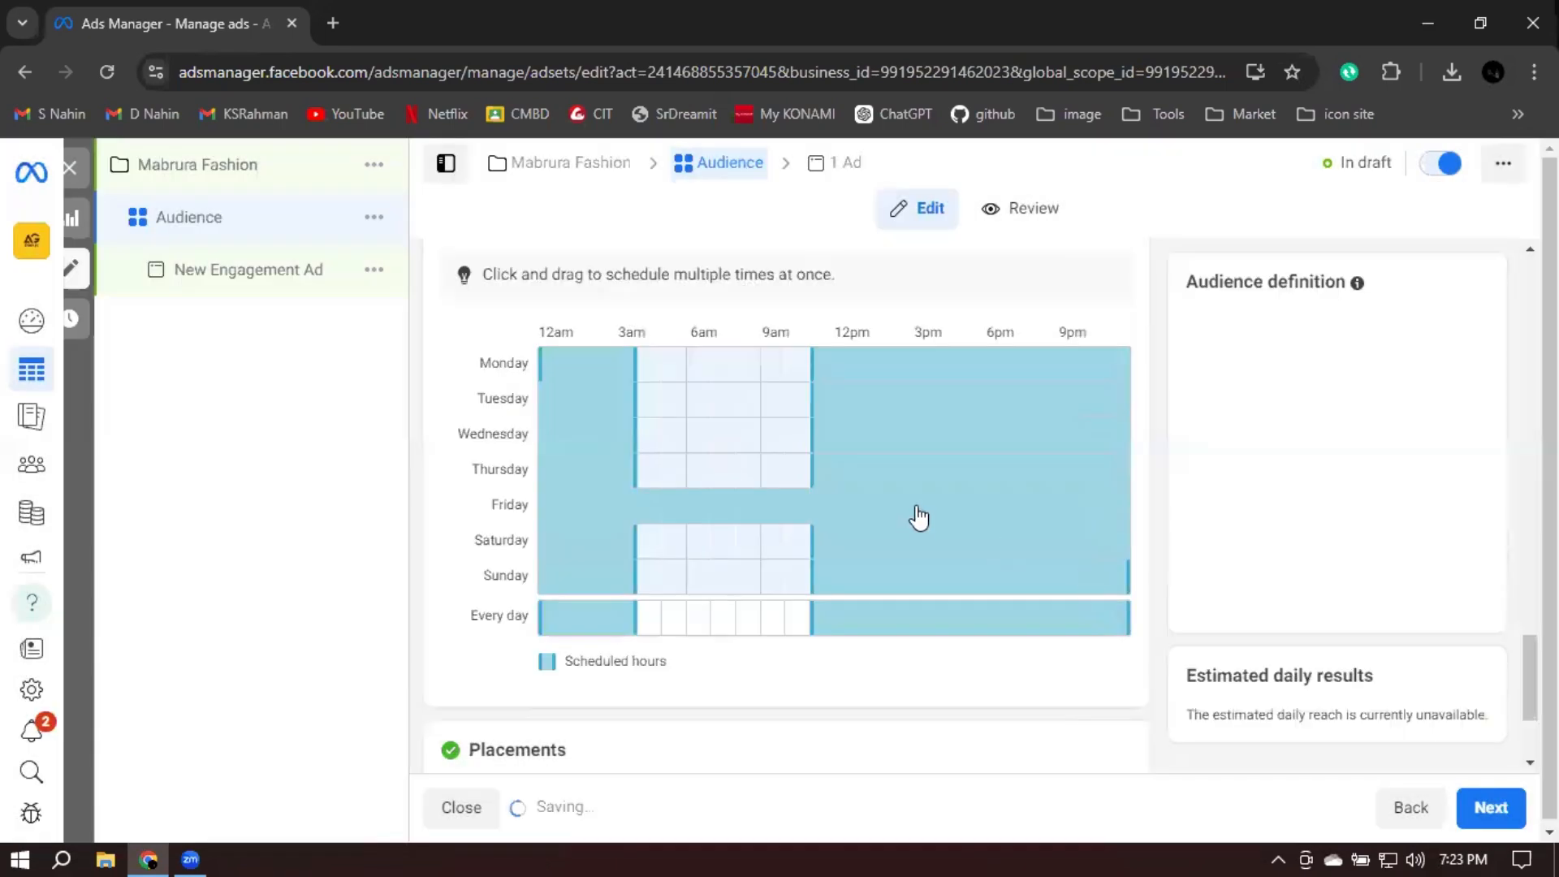
Replace Bangladesh with the city Dhaka, Dhaka Division, as the included audience location
{"action": "scroll", "coordinate": [812, 470], "scroll_direction": "down", "scroll_amount": 3}
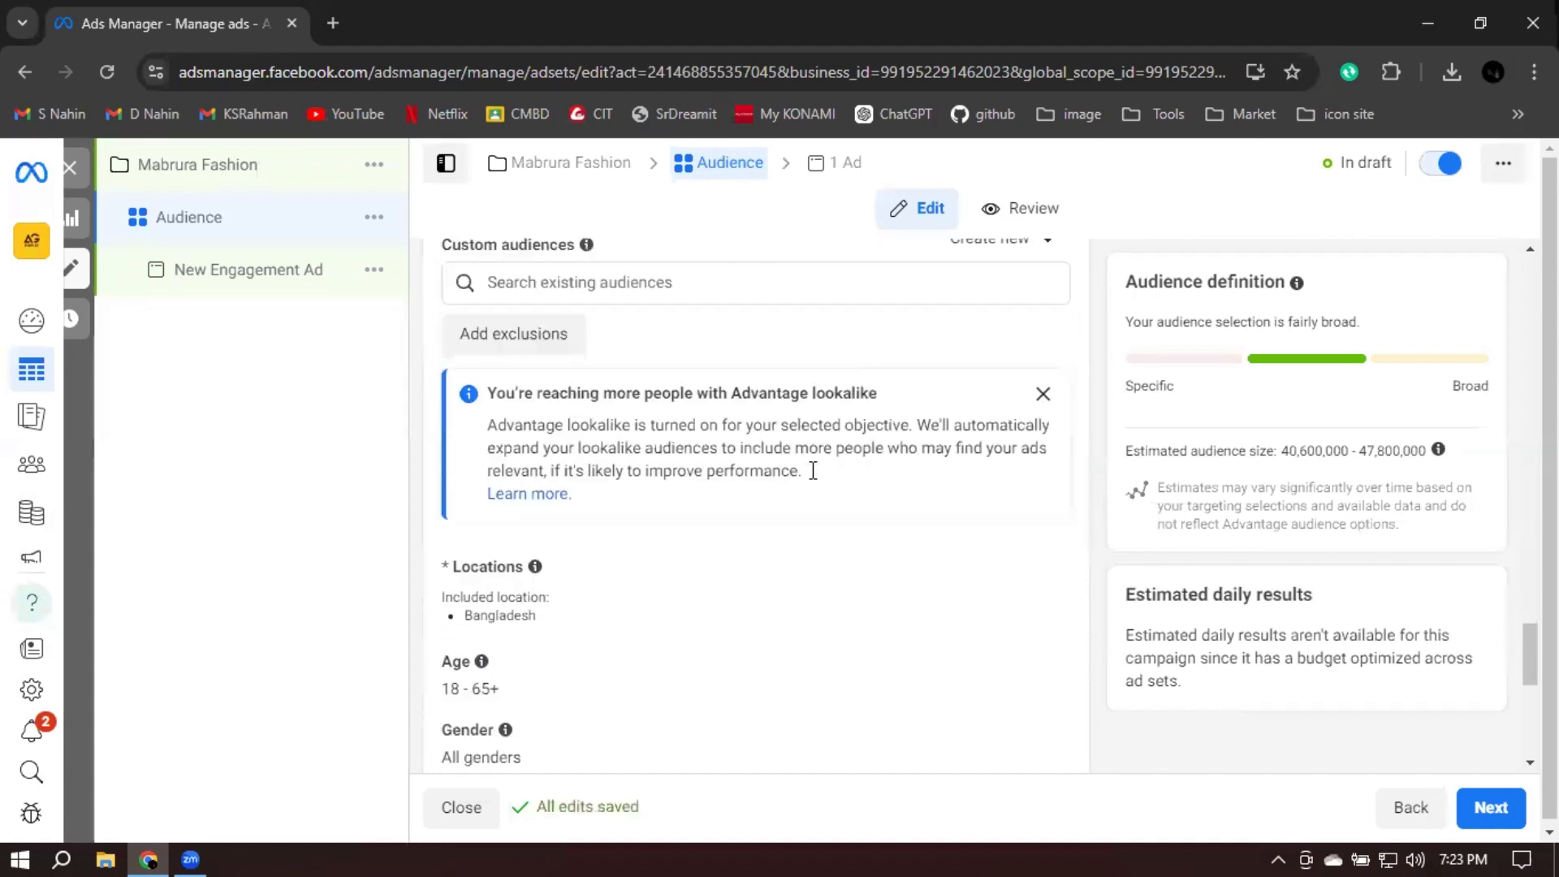
{"action": "scroll", "coordinate": [811, 470], "scroll_direction": "down", "scroll_amount": 1}
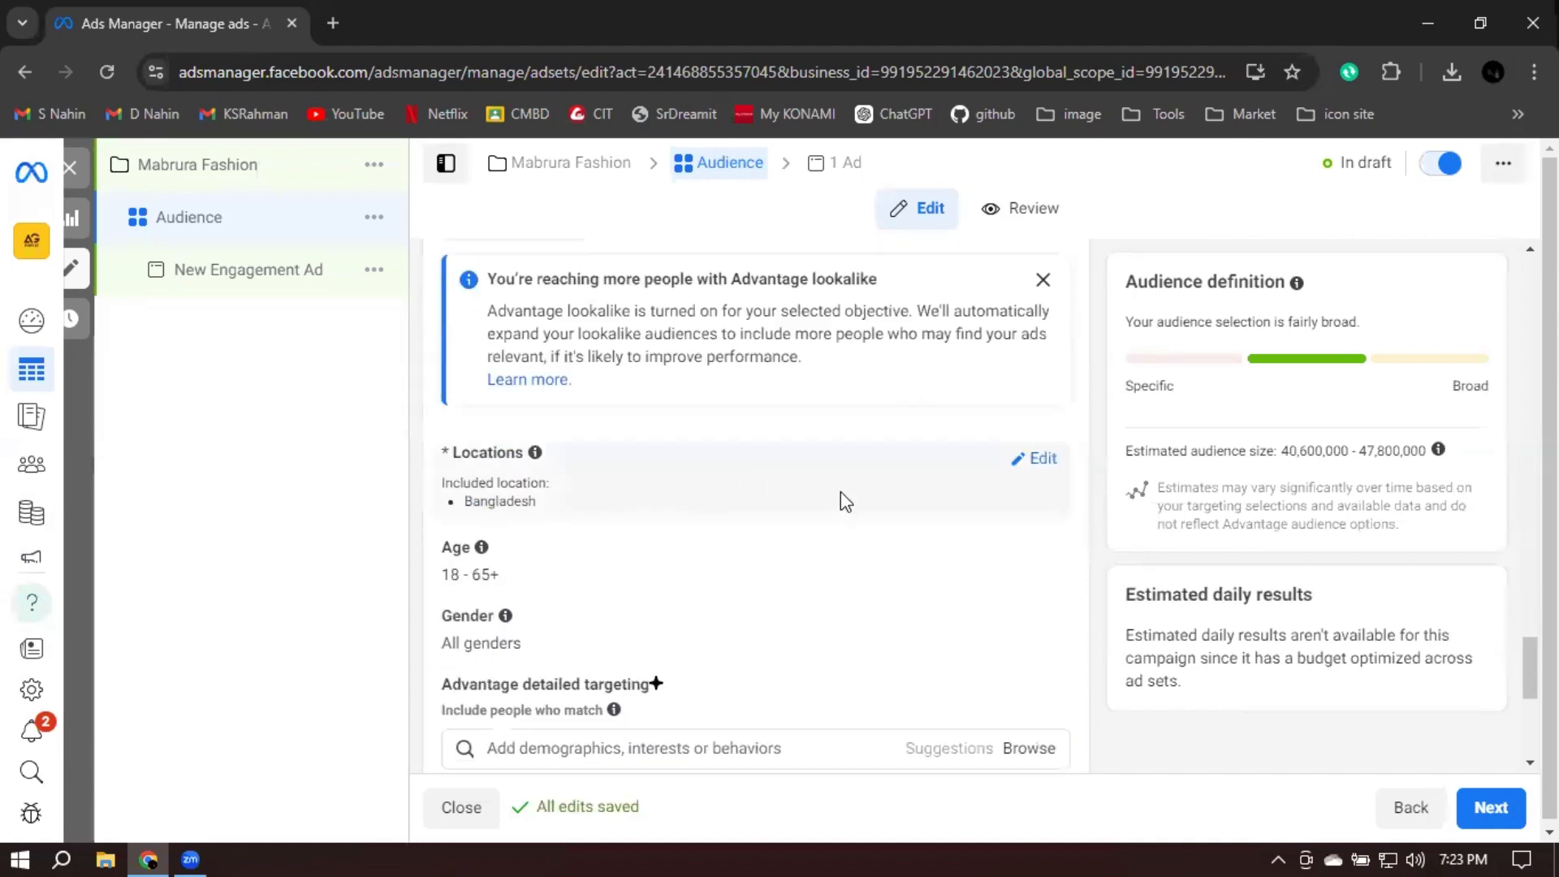
{"action": "left_click", "coordinate": [1043, 460]}
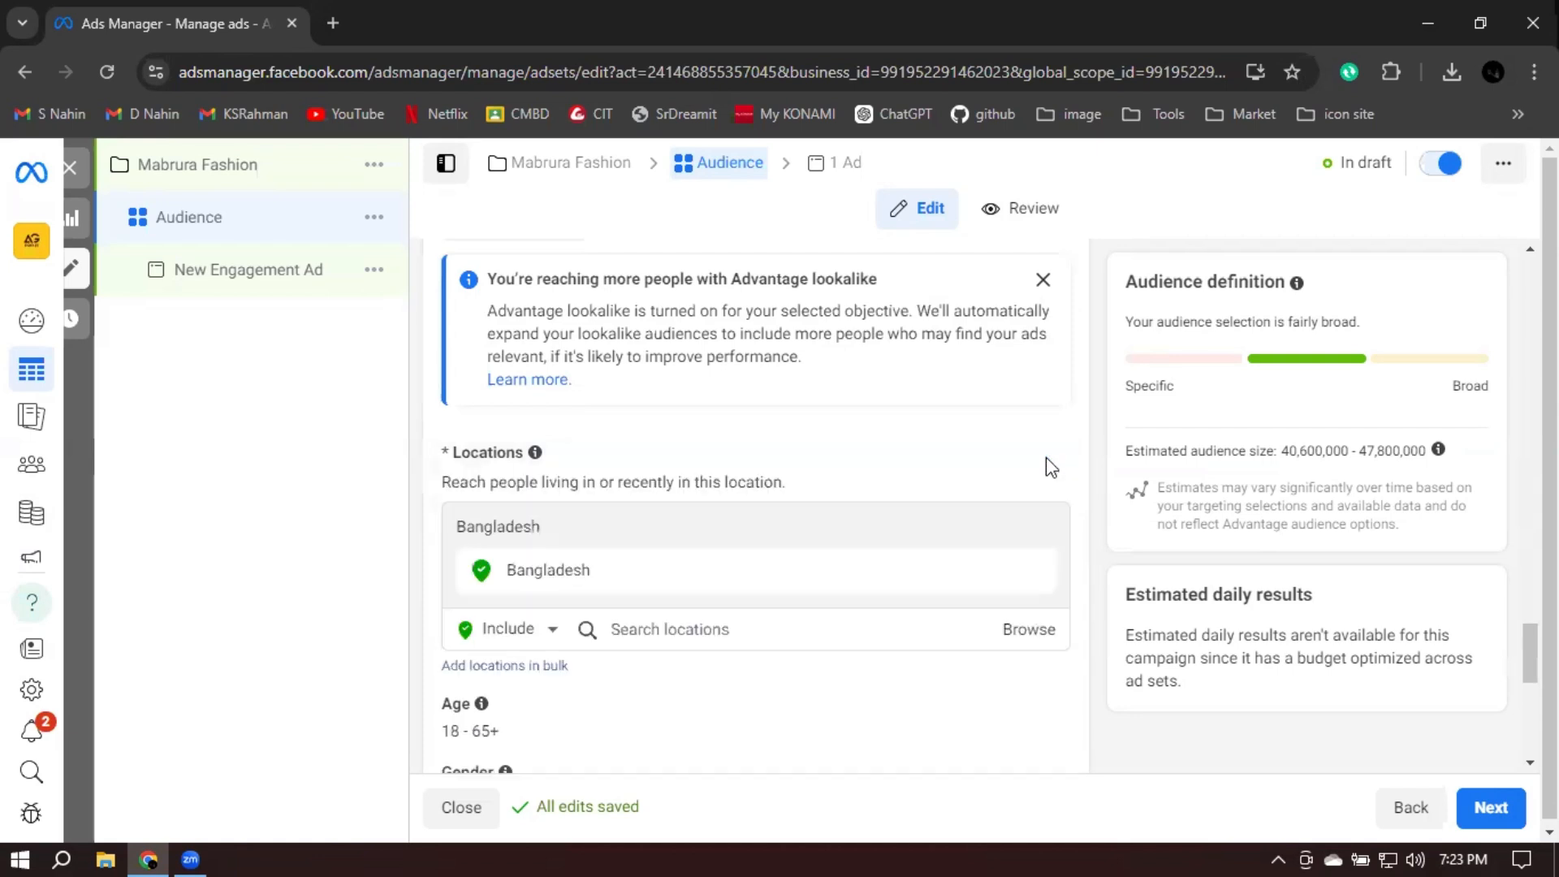
{"action": "scroll", "coordinate": [838, 516], "scroll_direction": "down", "scroll_amount": 3}
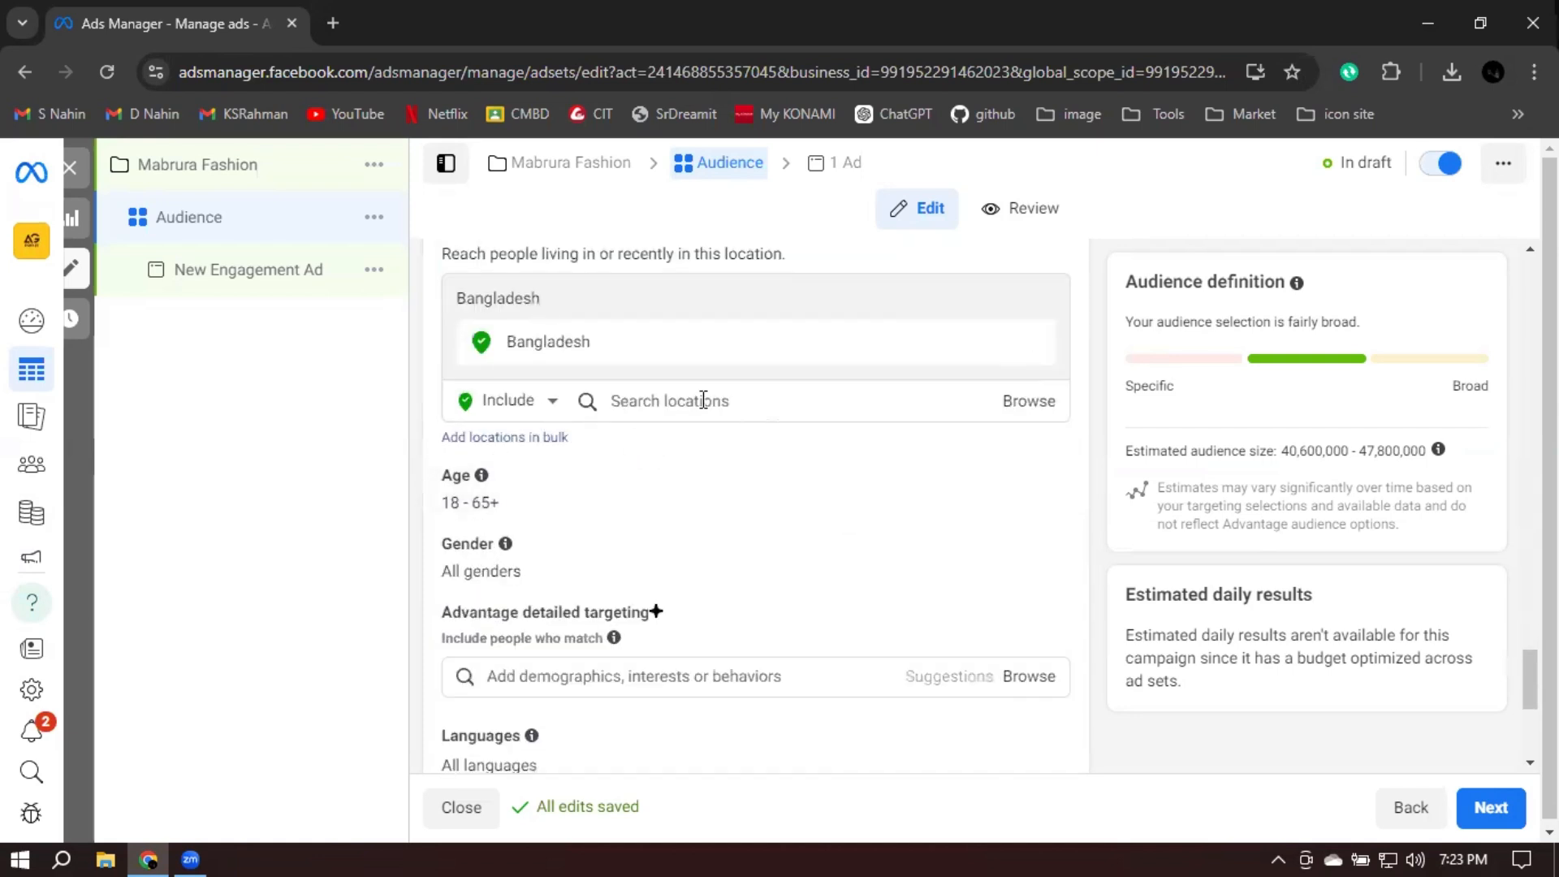
{"action": "left_click", "coordinate": [772, 395]}
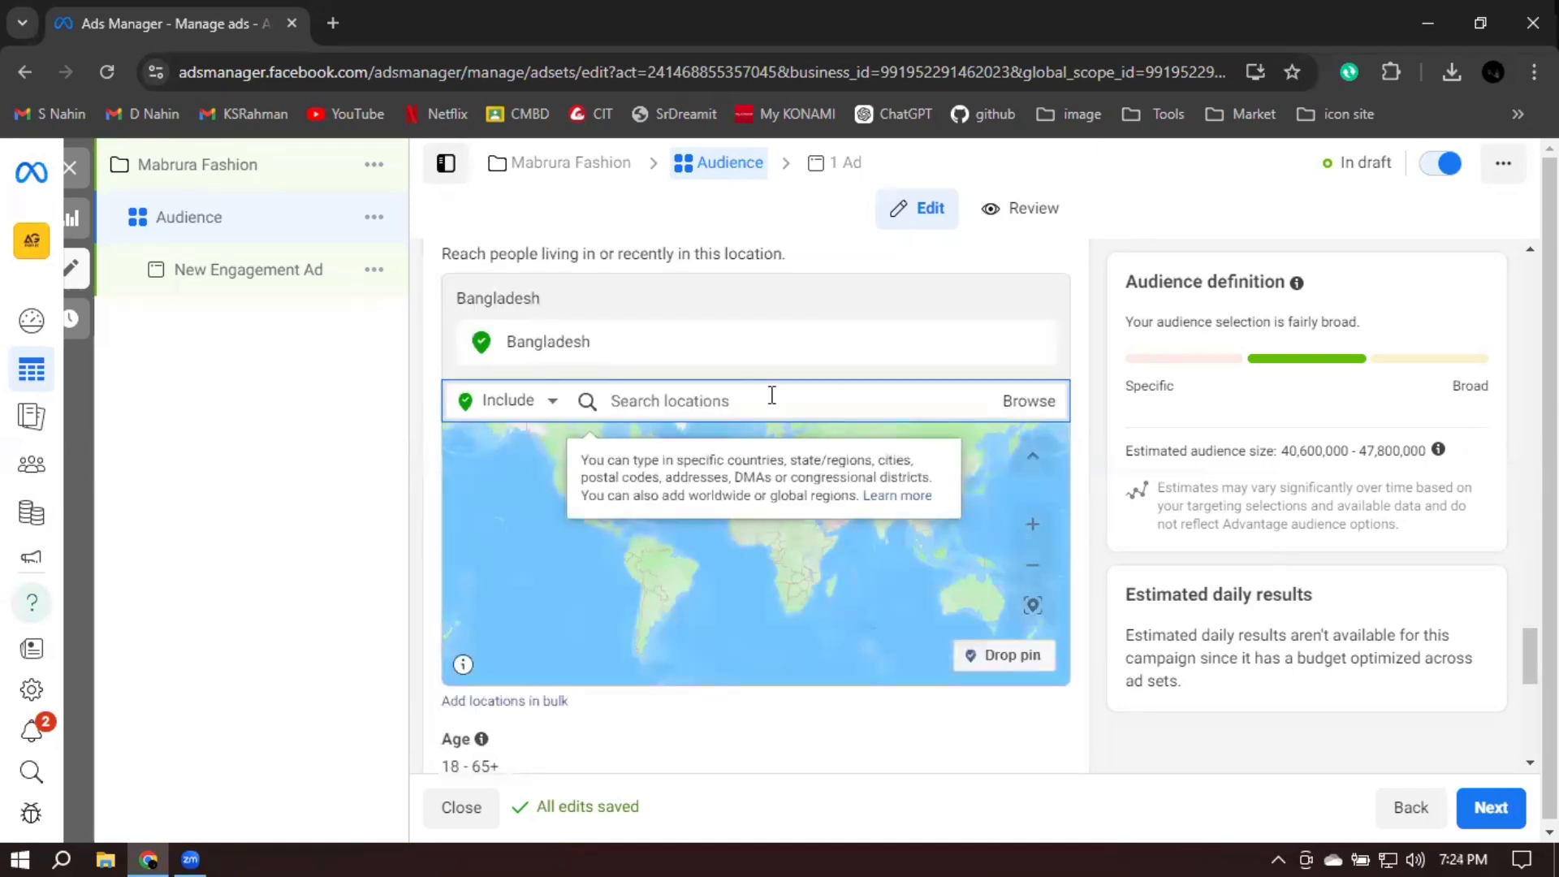
{"action": "type", "text": "Dhaka"}
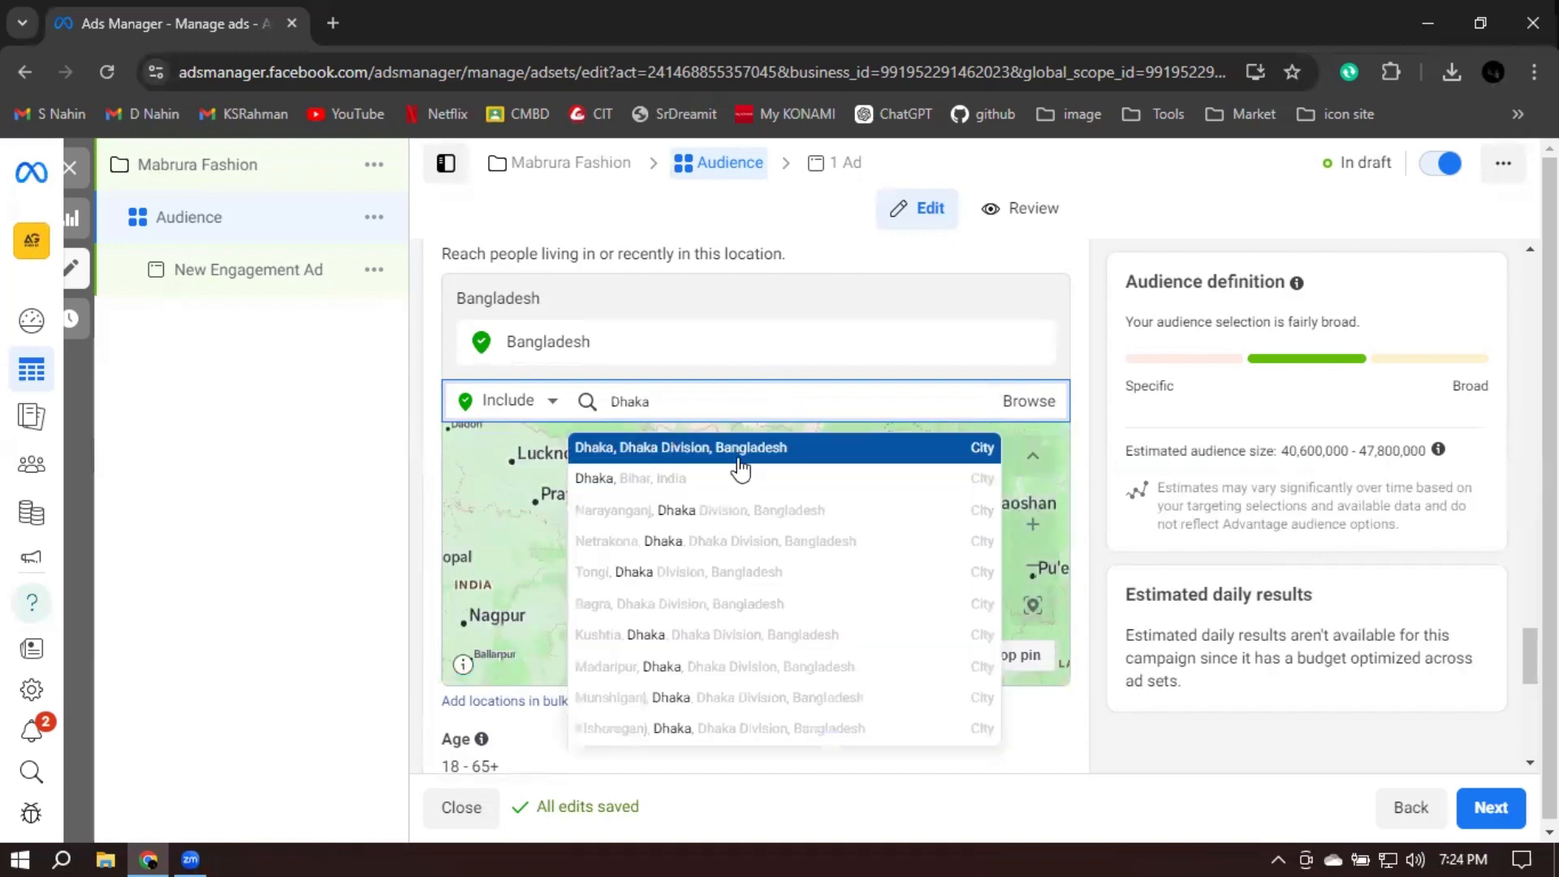
{"action": "left_click", "coordinate": [738, 454]}
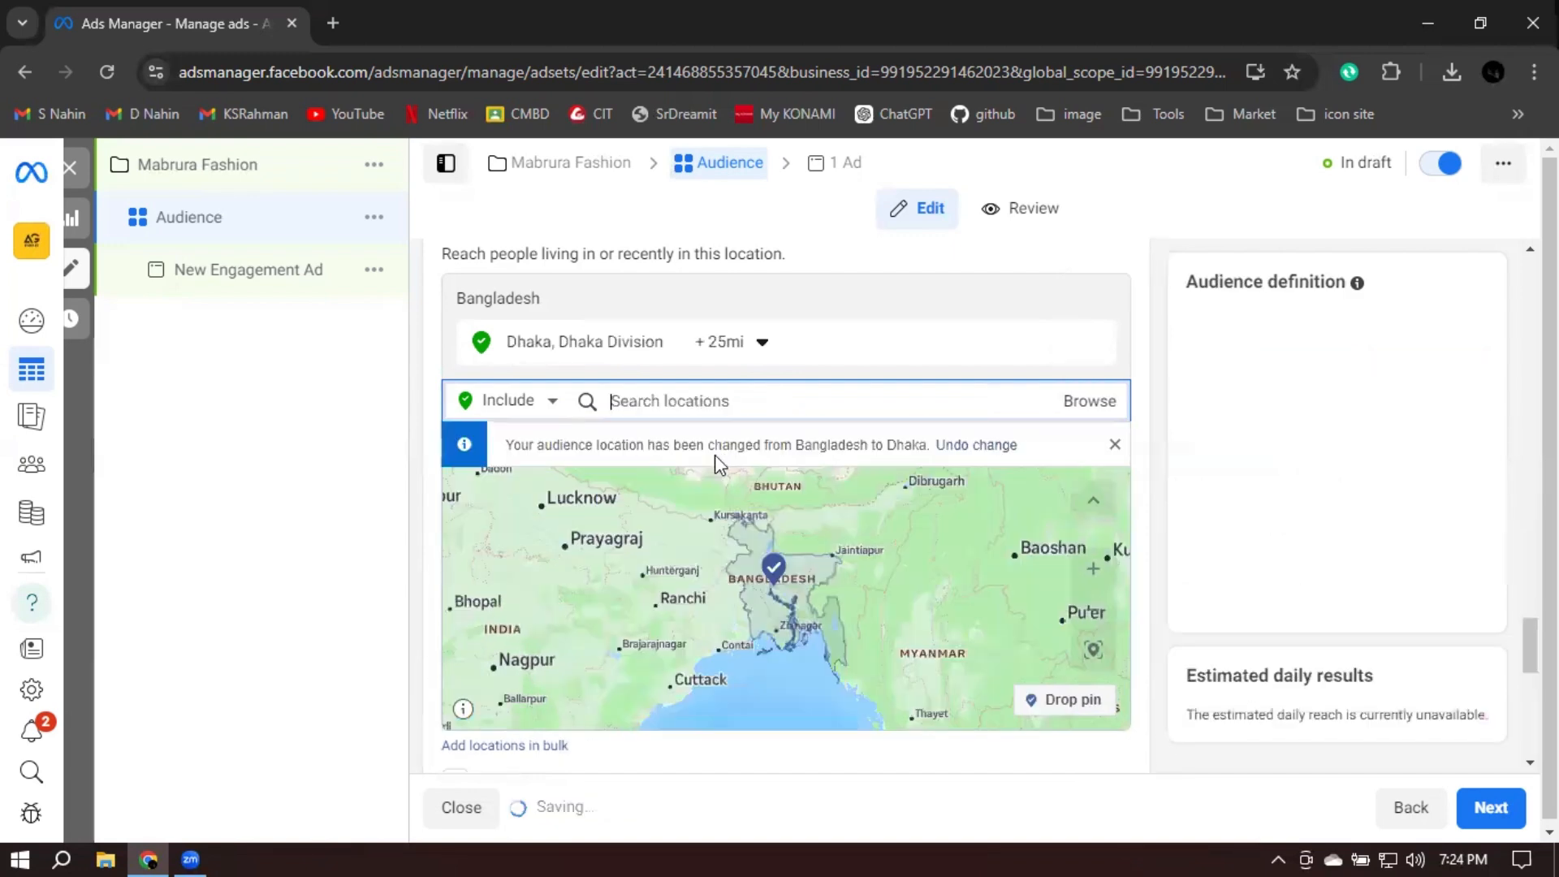
Set the radius around the Dhaka location to 15 mi
{"action": "left_click", "coordinate": [747, 344]}
{"action": "key", "text": "BackSpace"}
{"action": "key", "text": "BackSpace"}
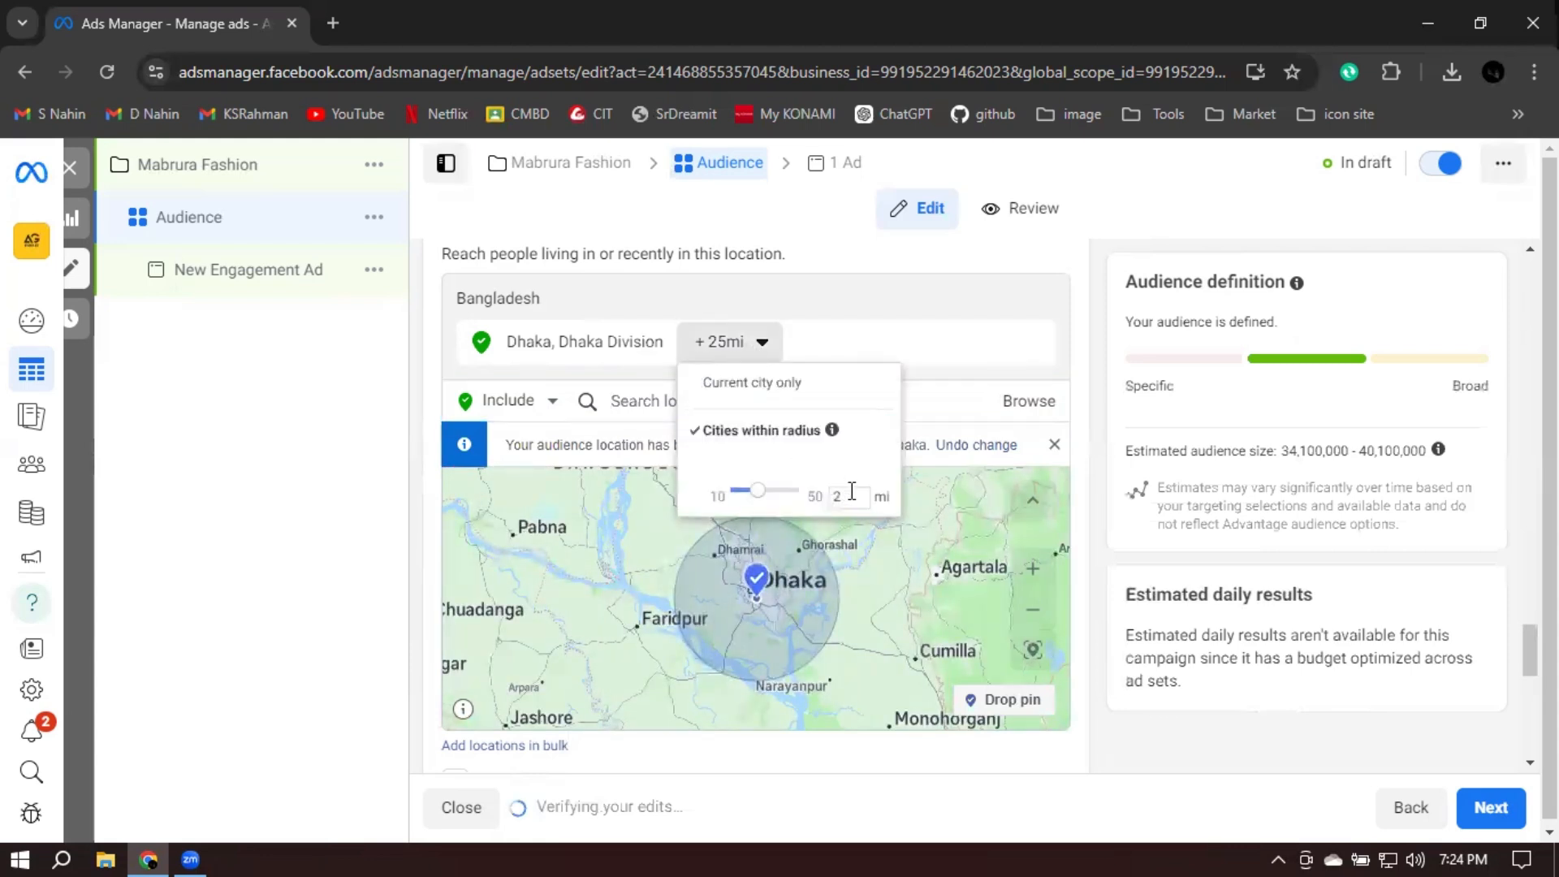
{"action": "type", "text": "15"}
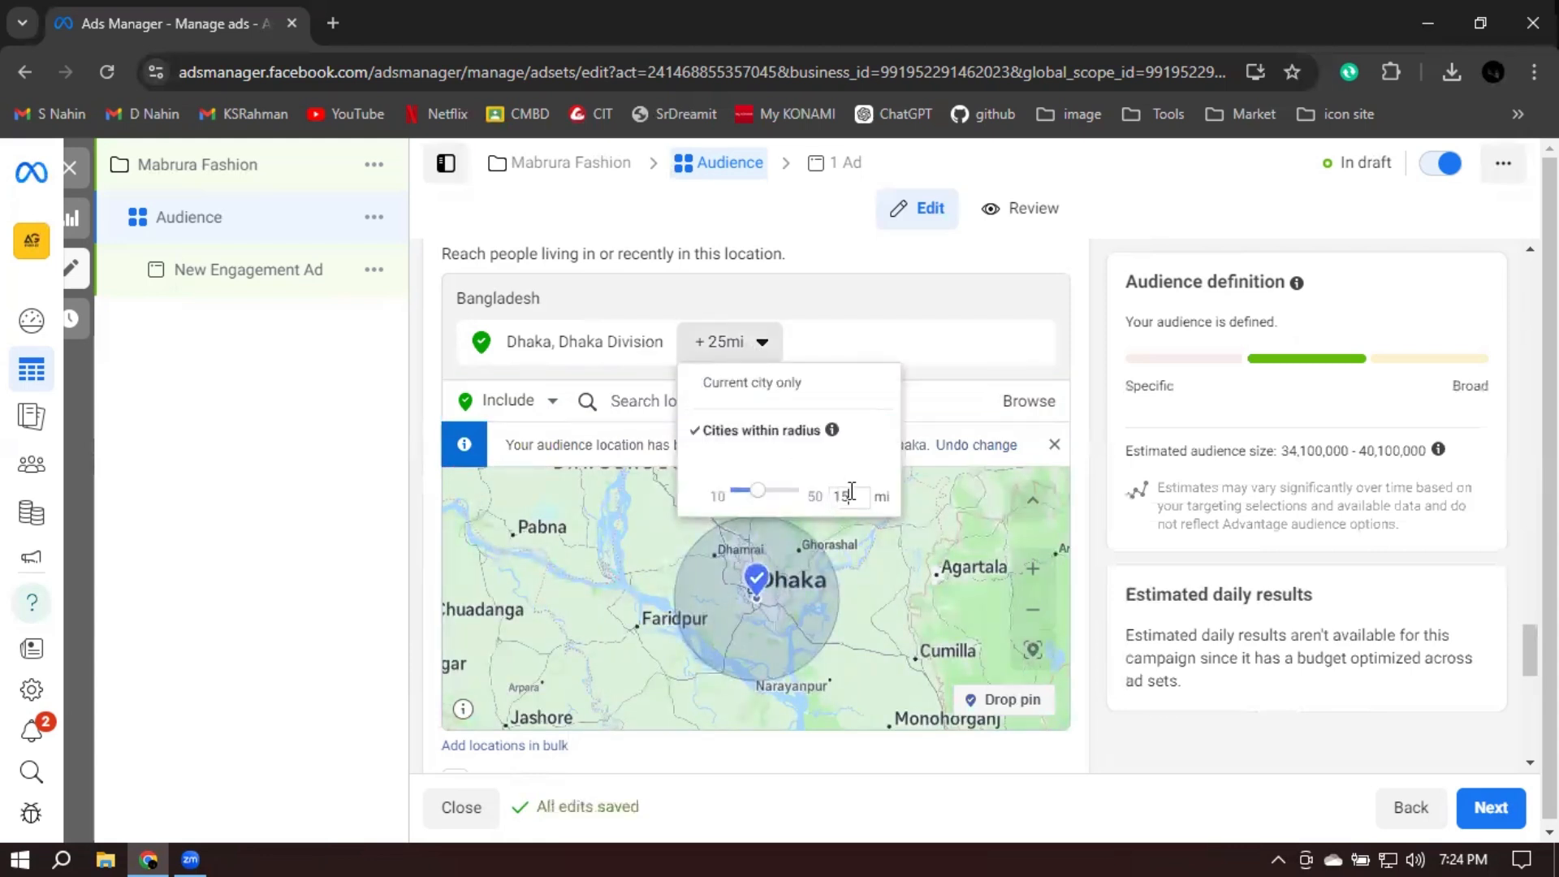
{"action": "left_click", "coordinate": [1132, 502]}
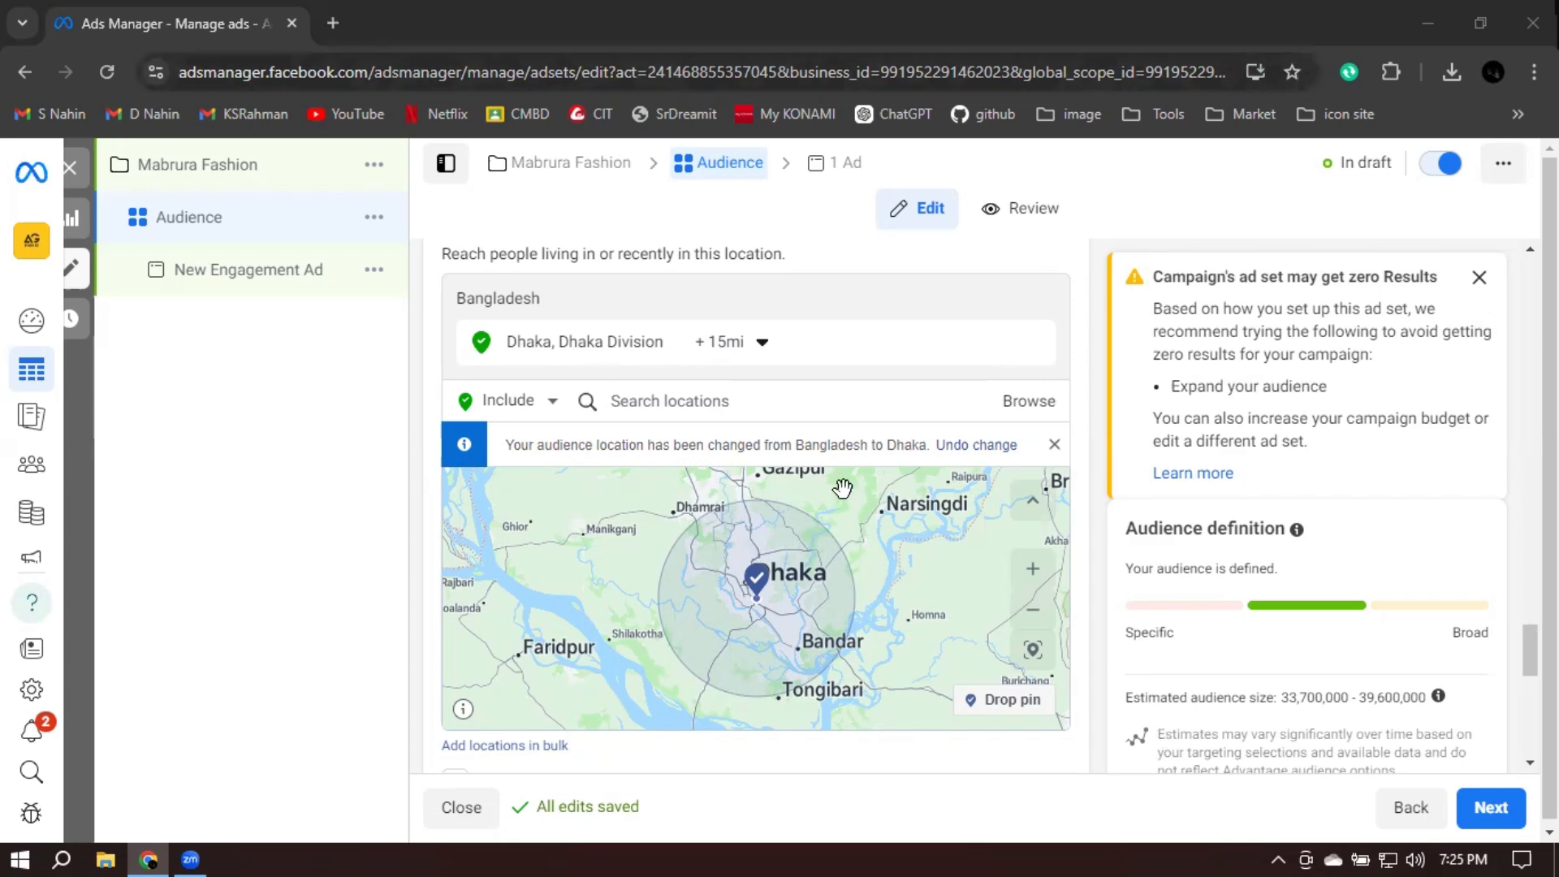
Add the city Tangail, Dhaka Division, Bangladesh, as another included audience location
{"action": "left_click", "coordinate": [748, 390]}
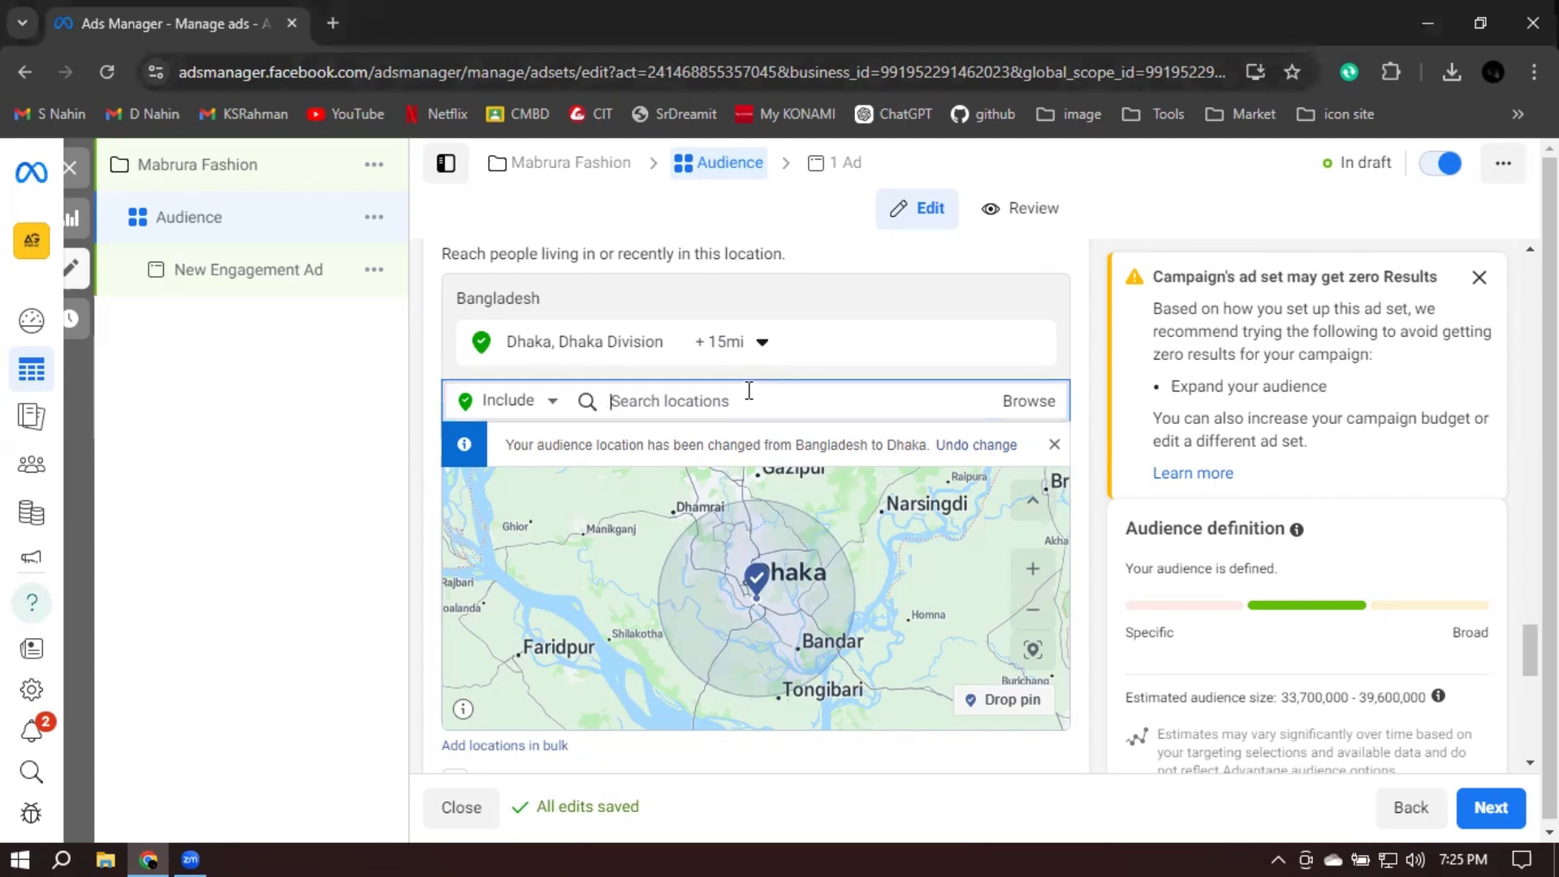
{"action": "type", "text": "Tanga"}
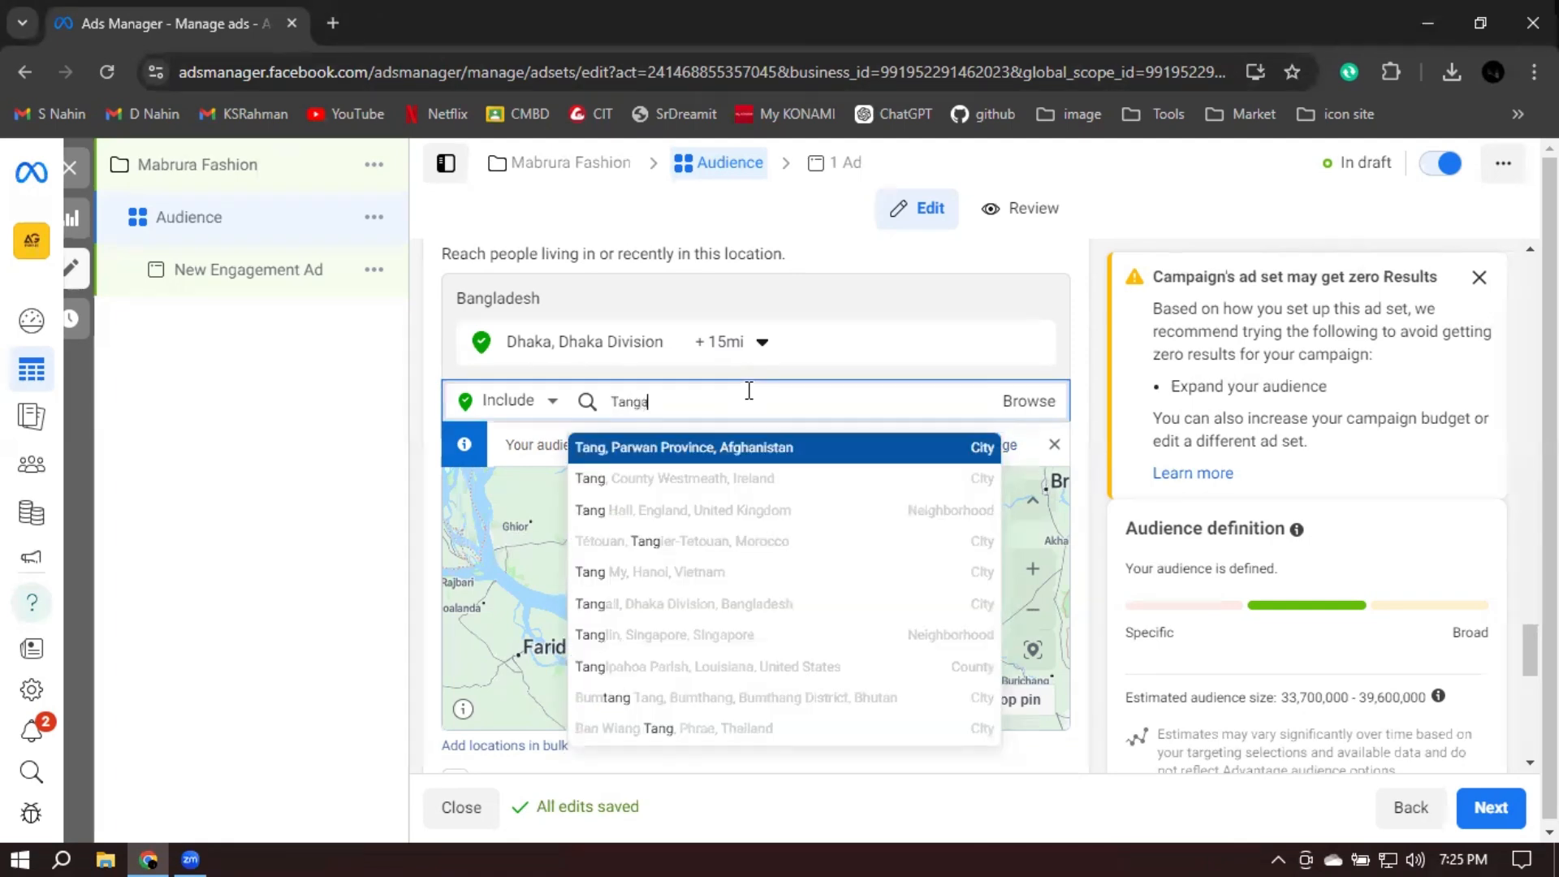
{"action": "type", "text": "i"}
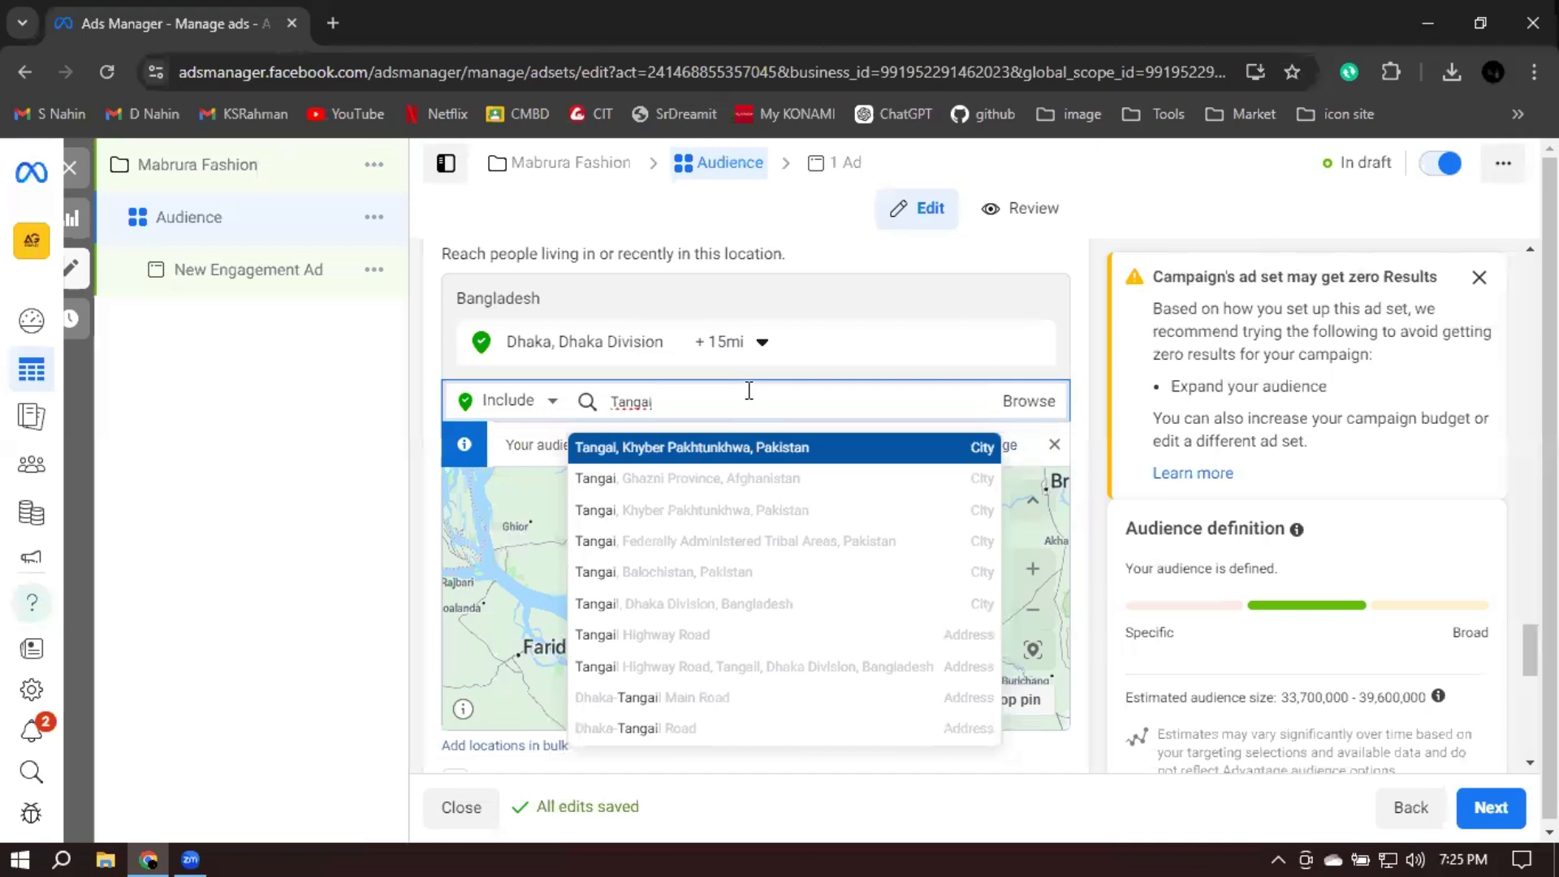
{"action": "type", "text": "l"}
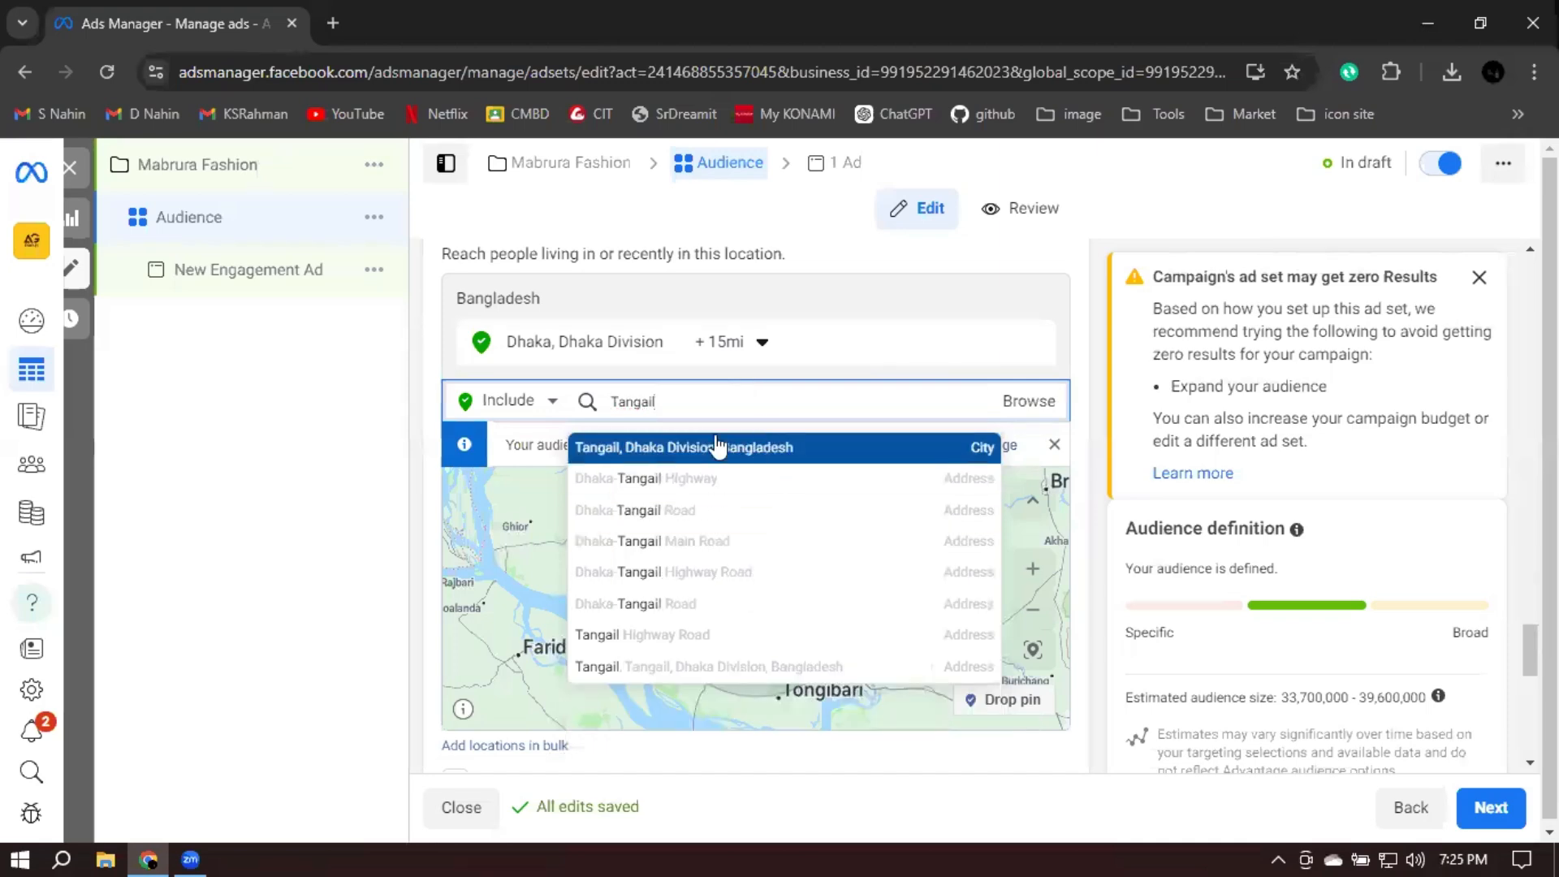
{"action": "left_click", "coordinate": [723, 443]}
Set the radius around the Tangail location to 10 mi
{"action": "left_click", "coordinate": [741, 397]}
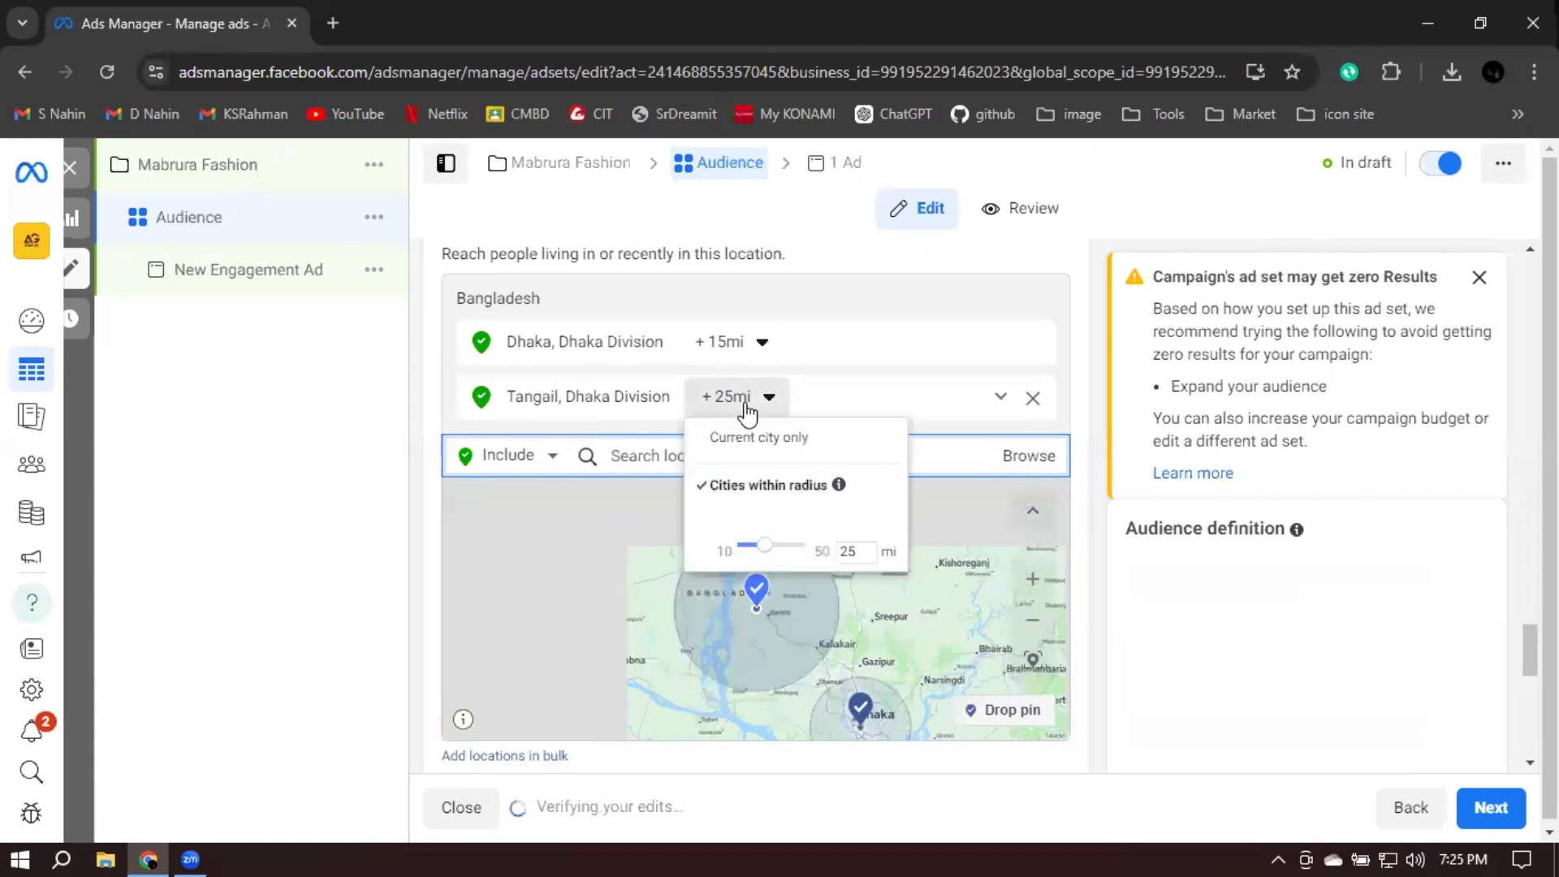
{"action": "left_click", "coordinate": [877, 552]}
{"action": "key", "text": "BackSpace"}
{"action": "key", "text": "BackSpace"}
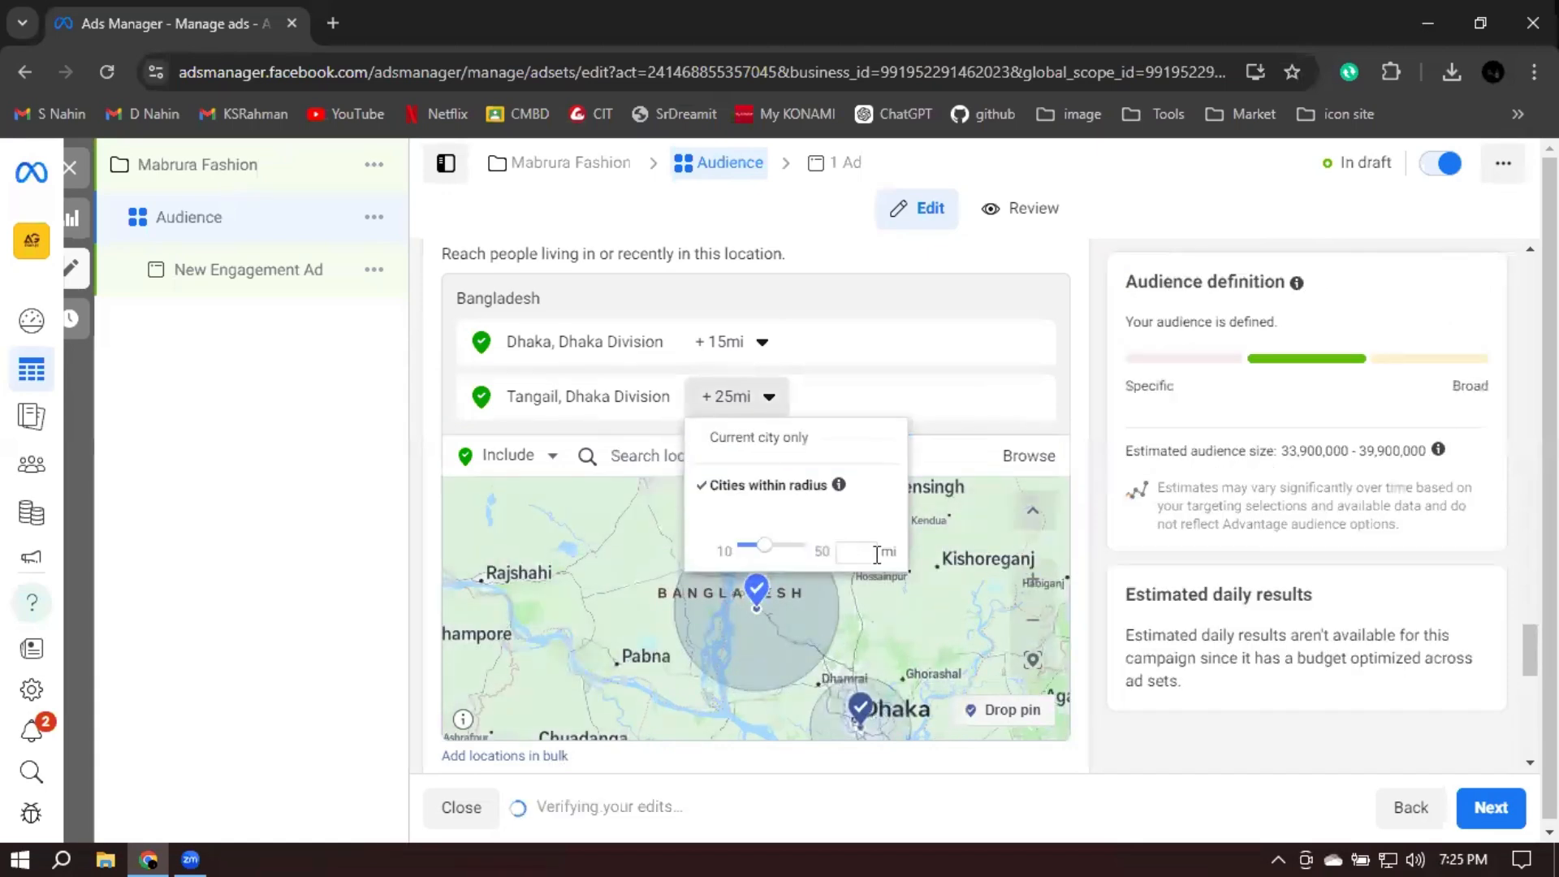
{"action": "type", "text": "10"}
{"action": "key", "text": "Return"}
{"action": "left_click", "coordinate": [784, 467]}
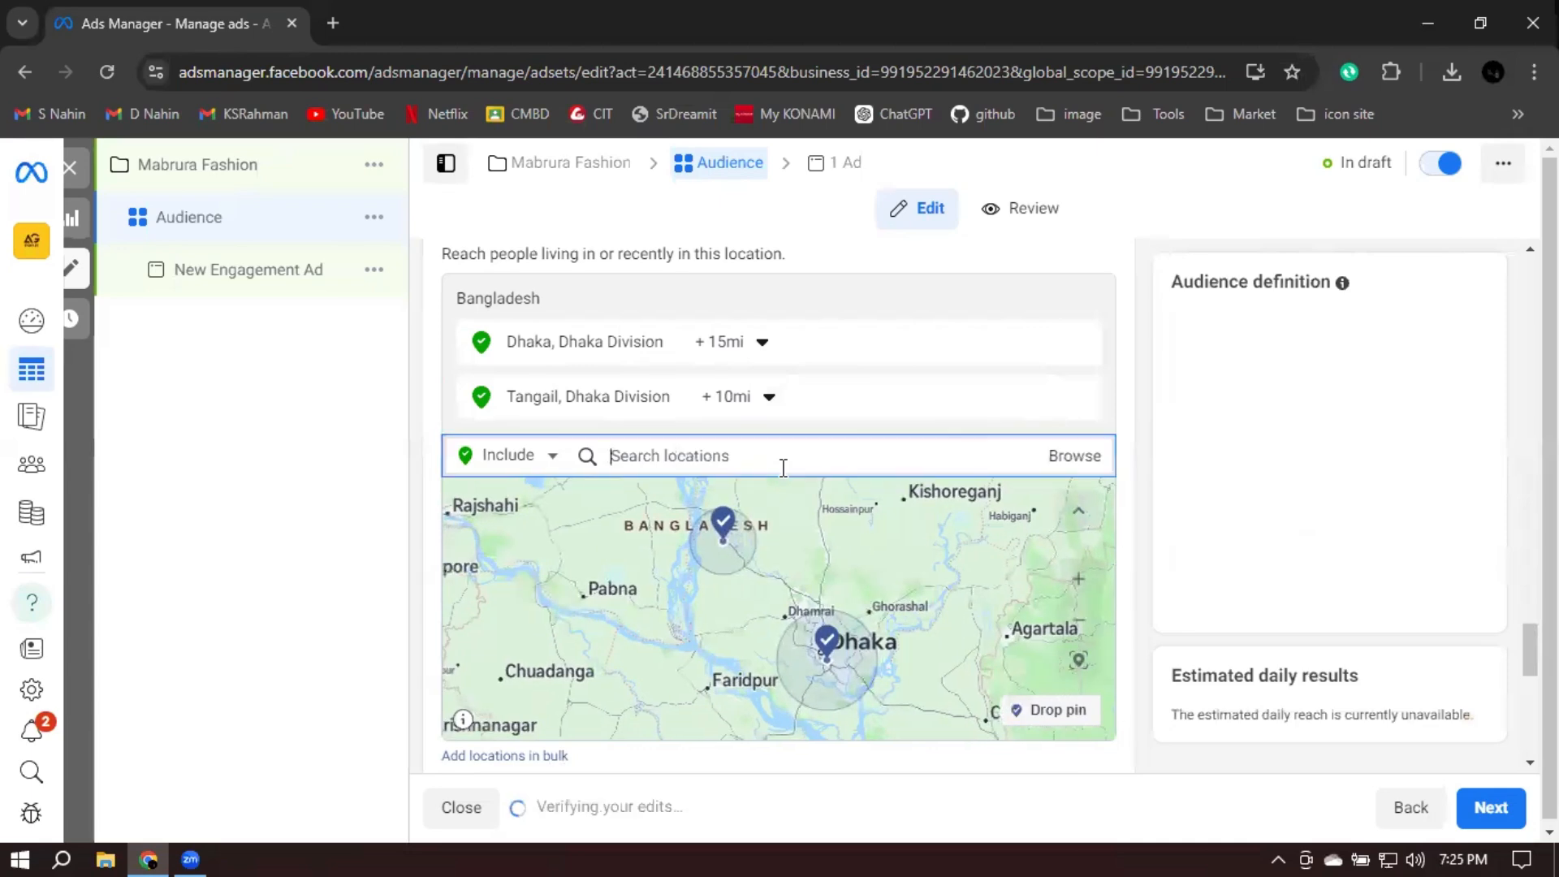
{"action": "type", "text": "bo"}
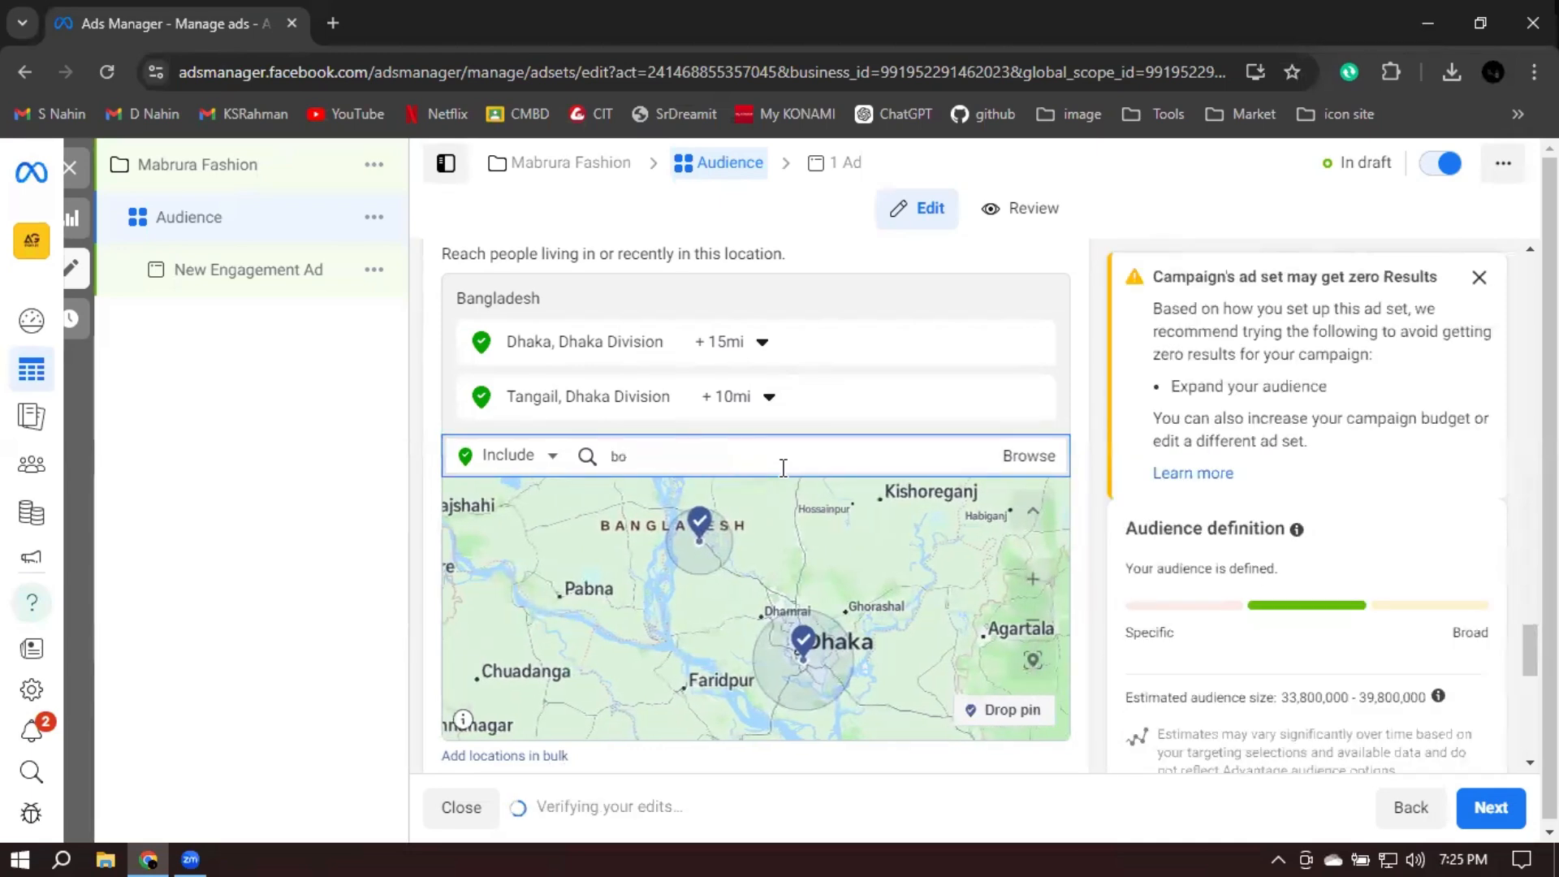
{"action": "type", "text": "gu"}
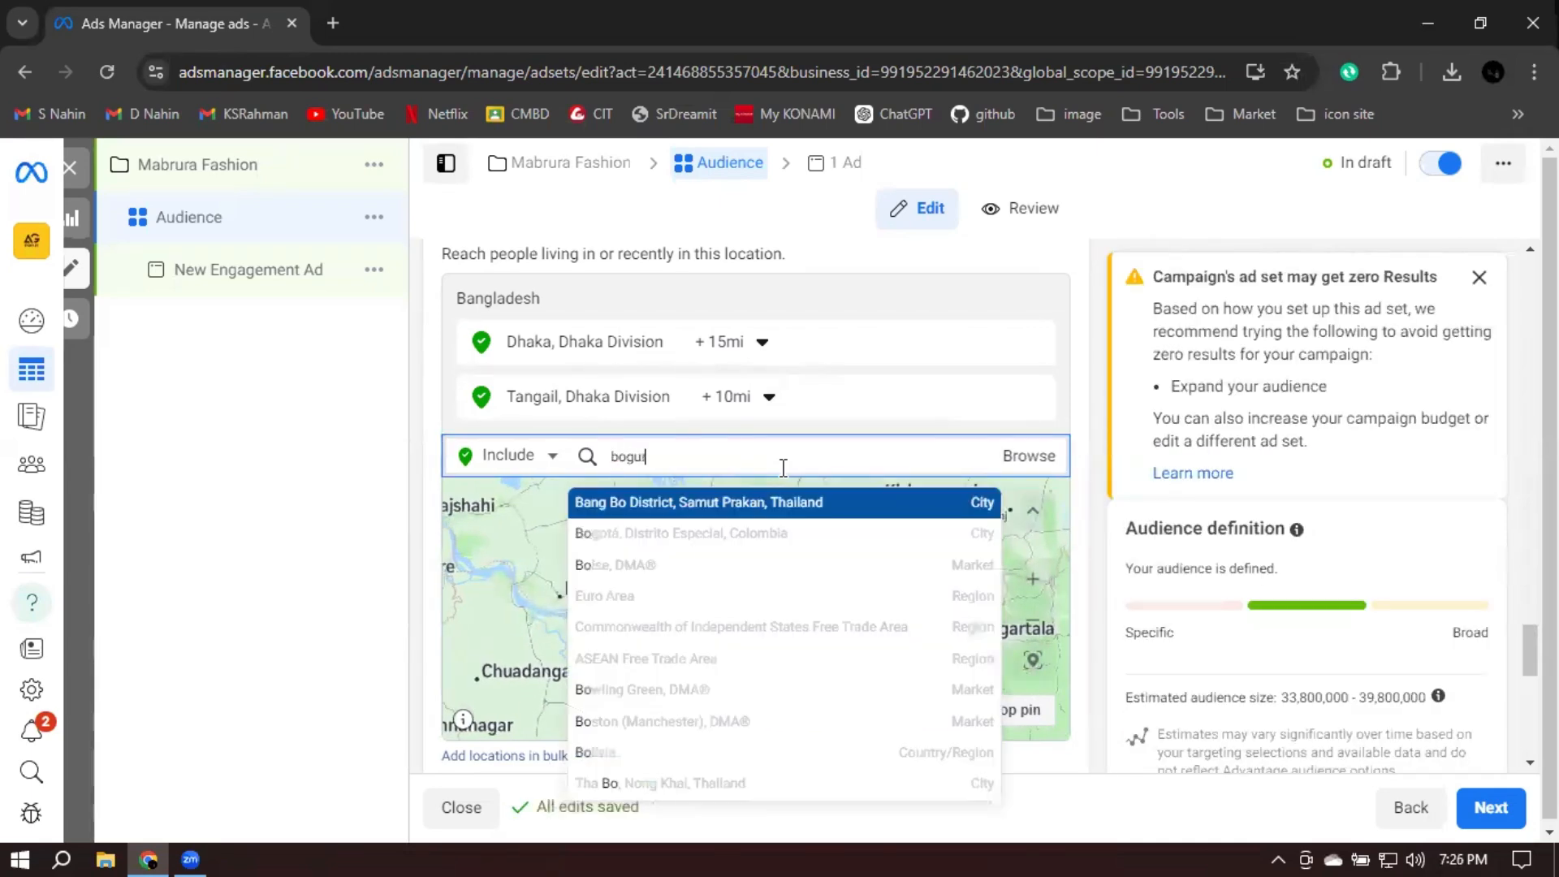
{"action": "type", "text": "ra"}
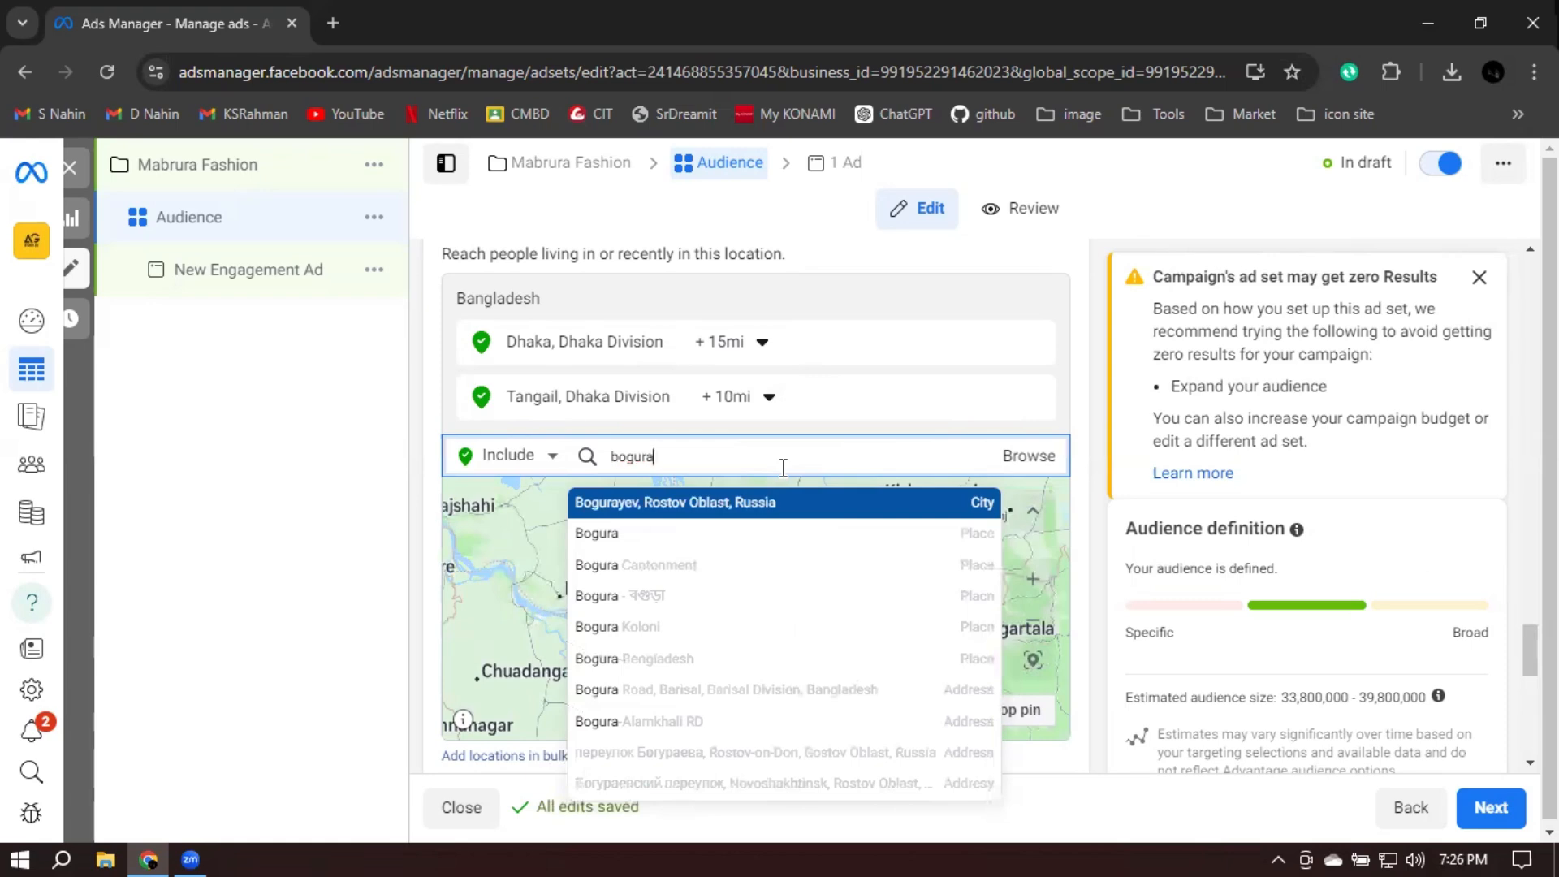
{"action": "key", "text": "BackSpace"}
{"action": "key", "text": "BackSpace"}
{"action": "key", "text": "BackSpace"}
{"action": "key", "text": "BackSpace"}
{"action": "key", "text": "BackSpace"}
{"action": "key", "text": "BackSpace"}
{"action": "type", "text": "Ba"}
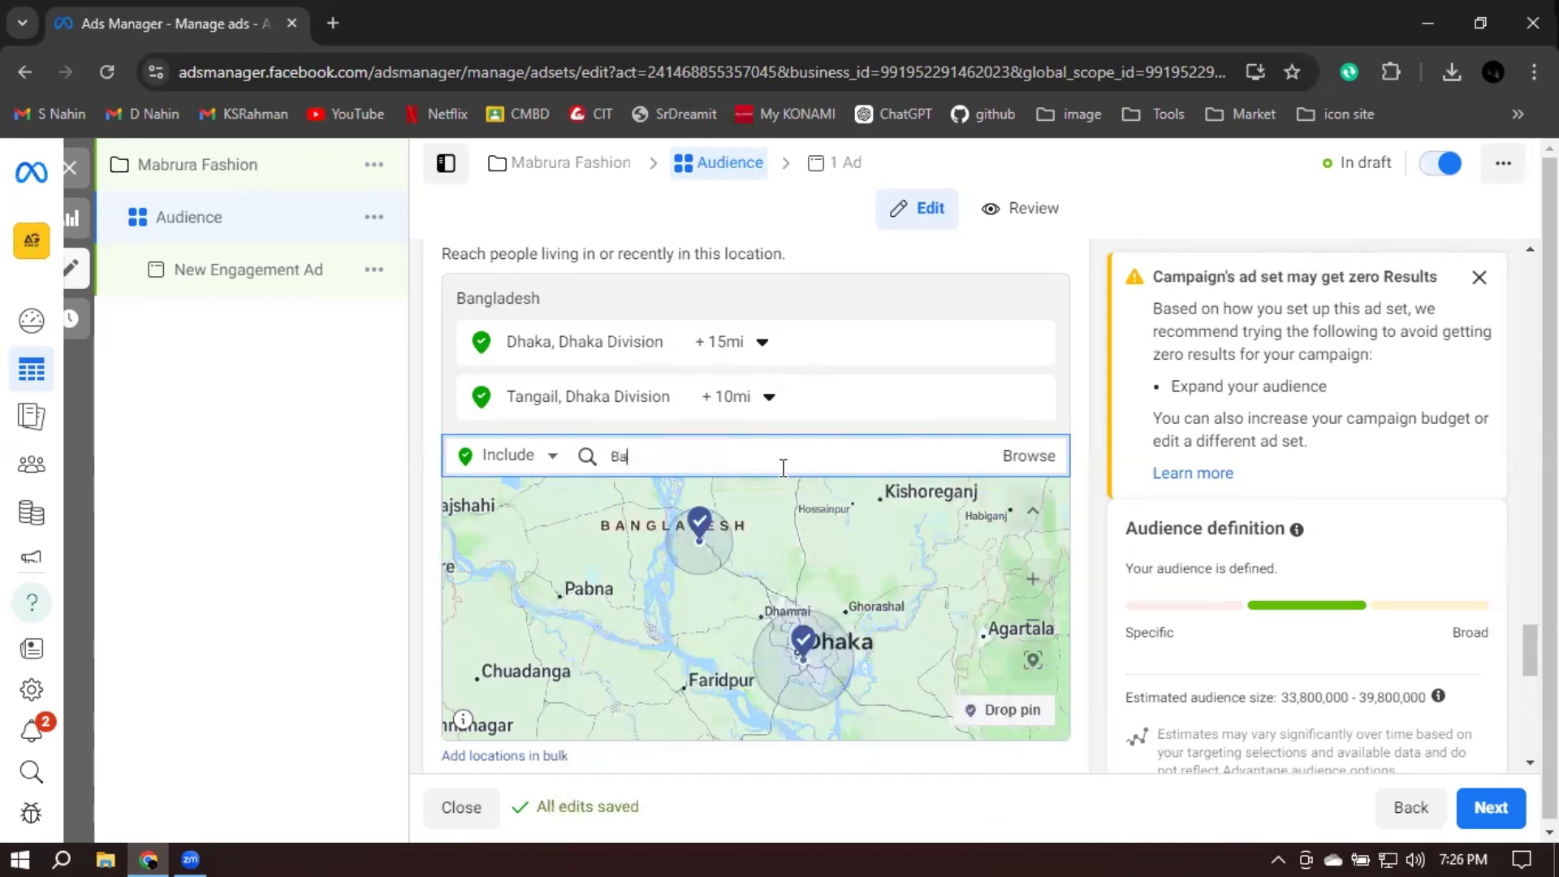
{"action": "type", "text": "gura"}
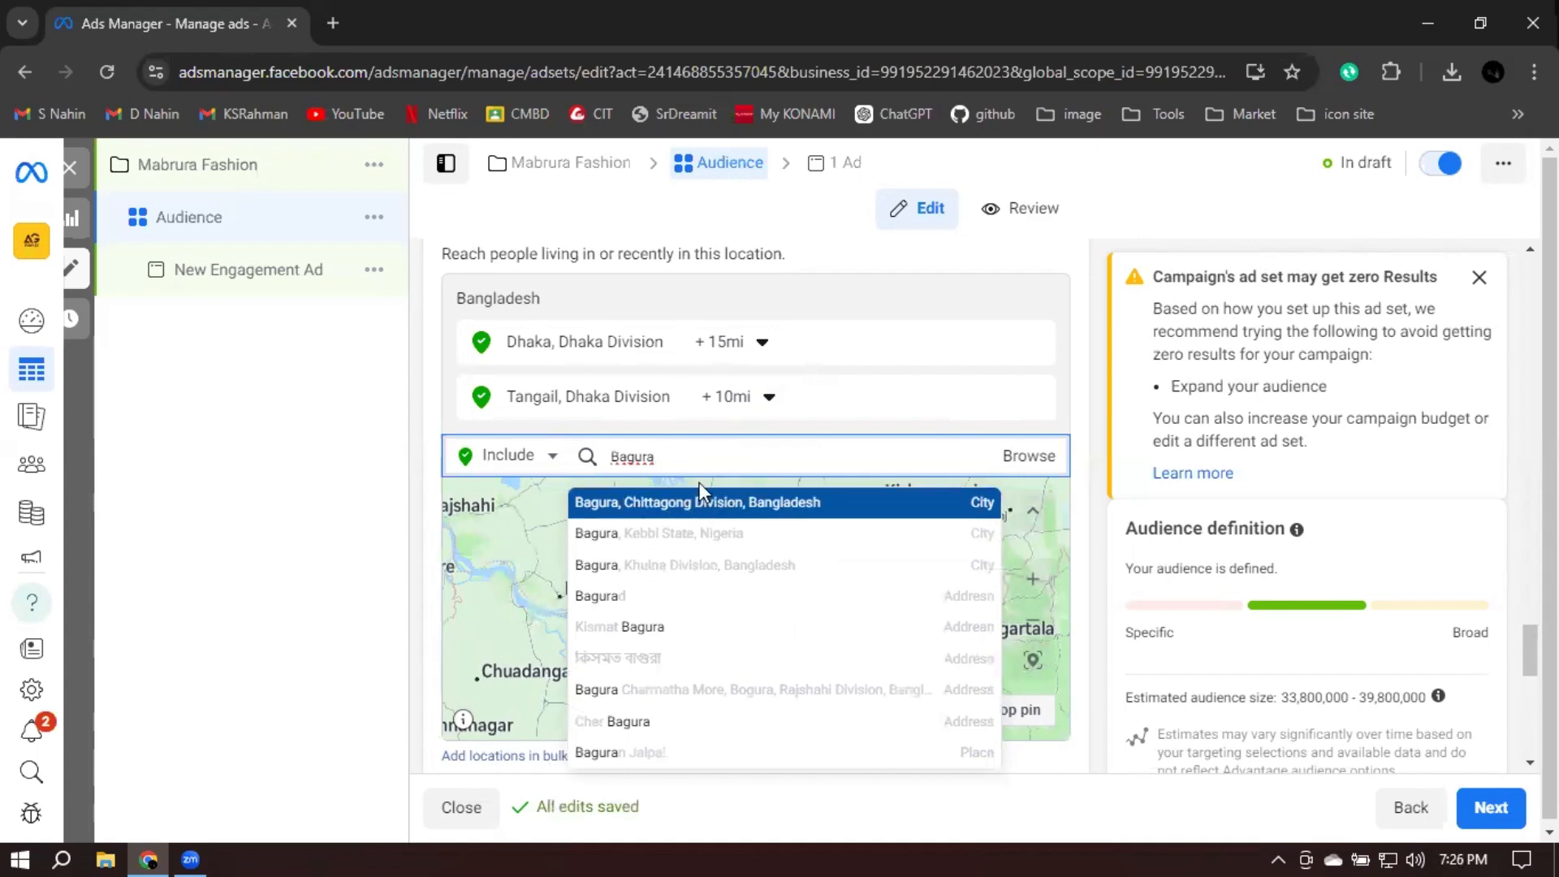
{"action": "double_click", "coordinate": [698, 454]}
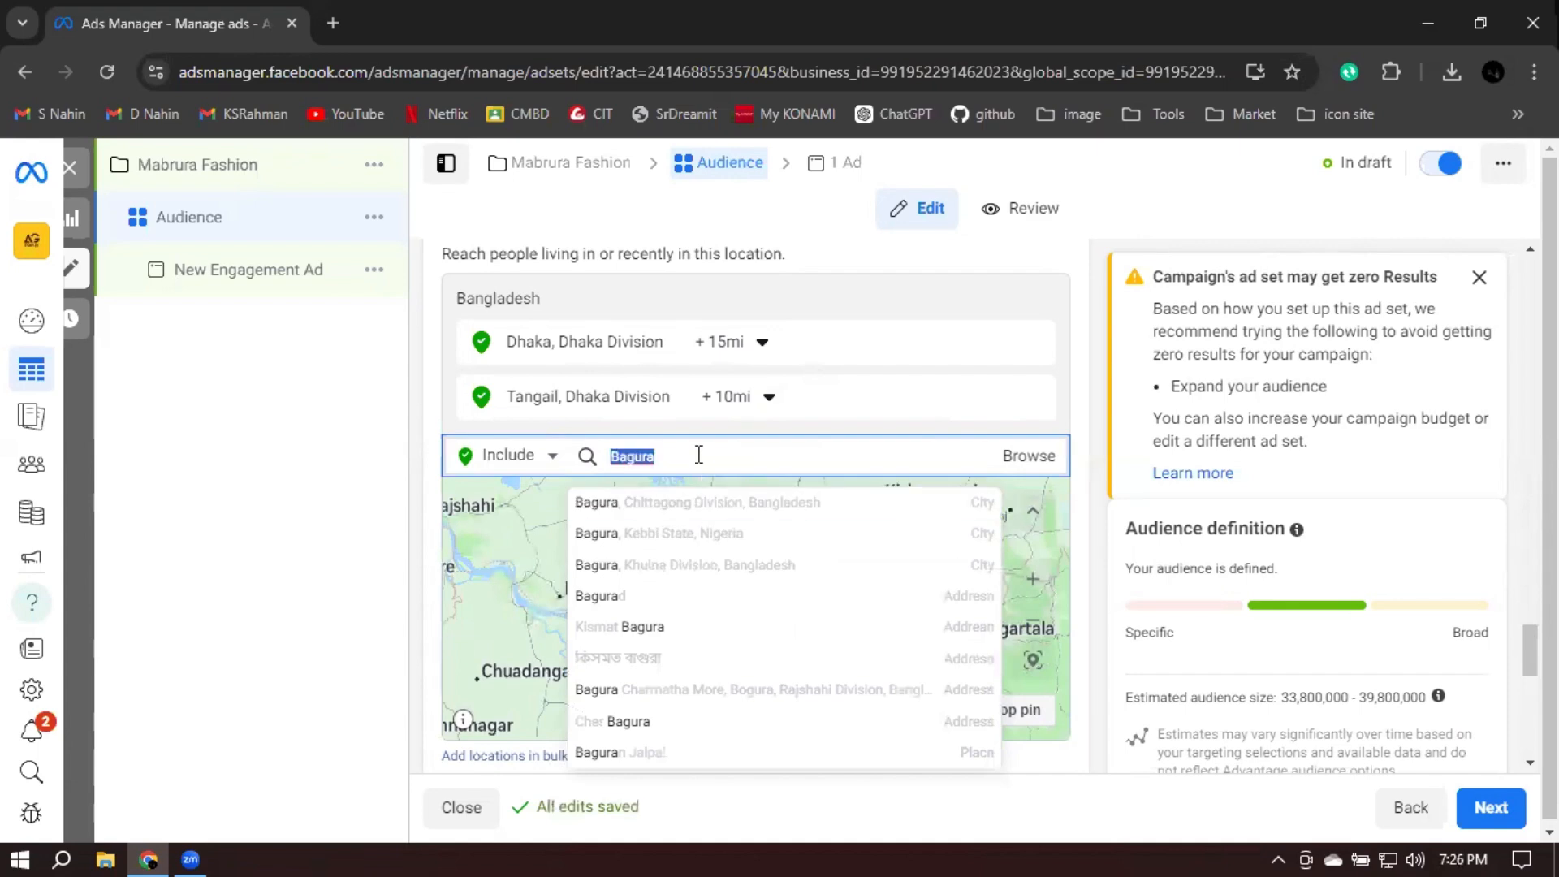
{"action": "key", "text": "BackSpace"}
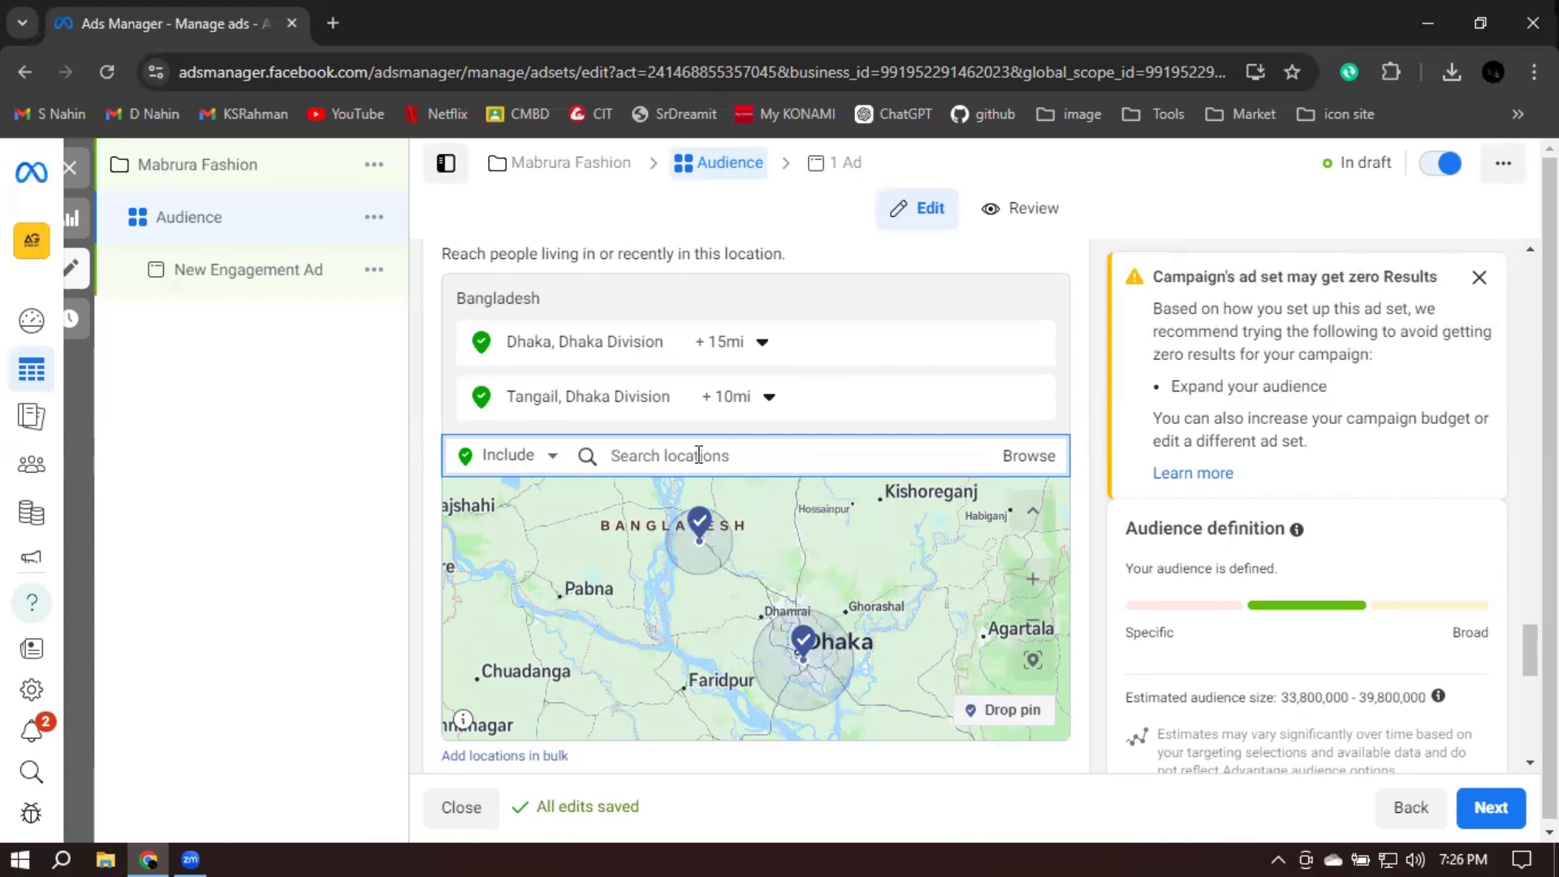
Include Pabna, Rajshahi Division, as an audience location with a 20 mi radius and dismiss the ad set's zero-results warning
{"action": "type", "text": "pabna"}
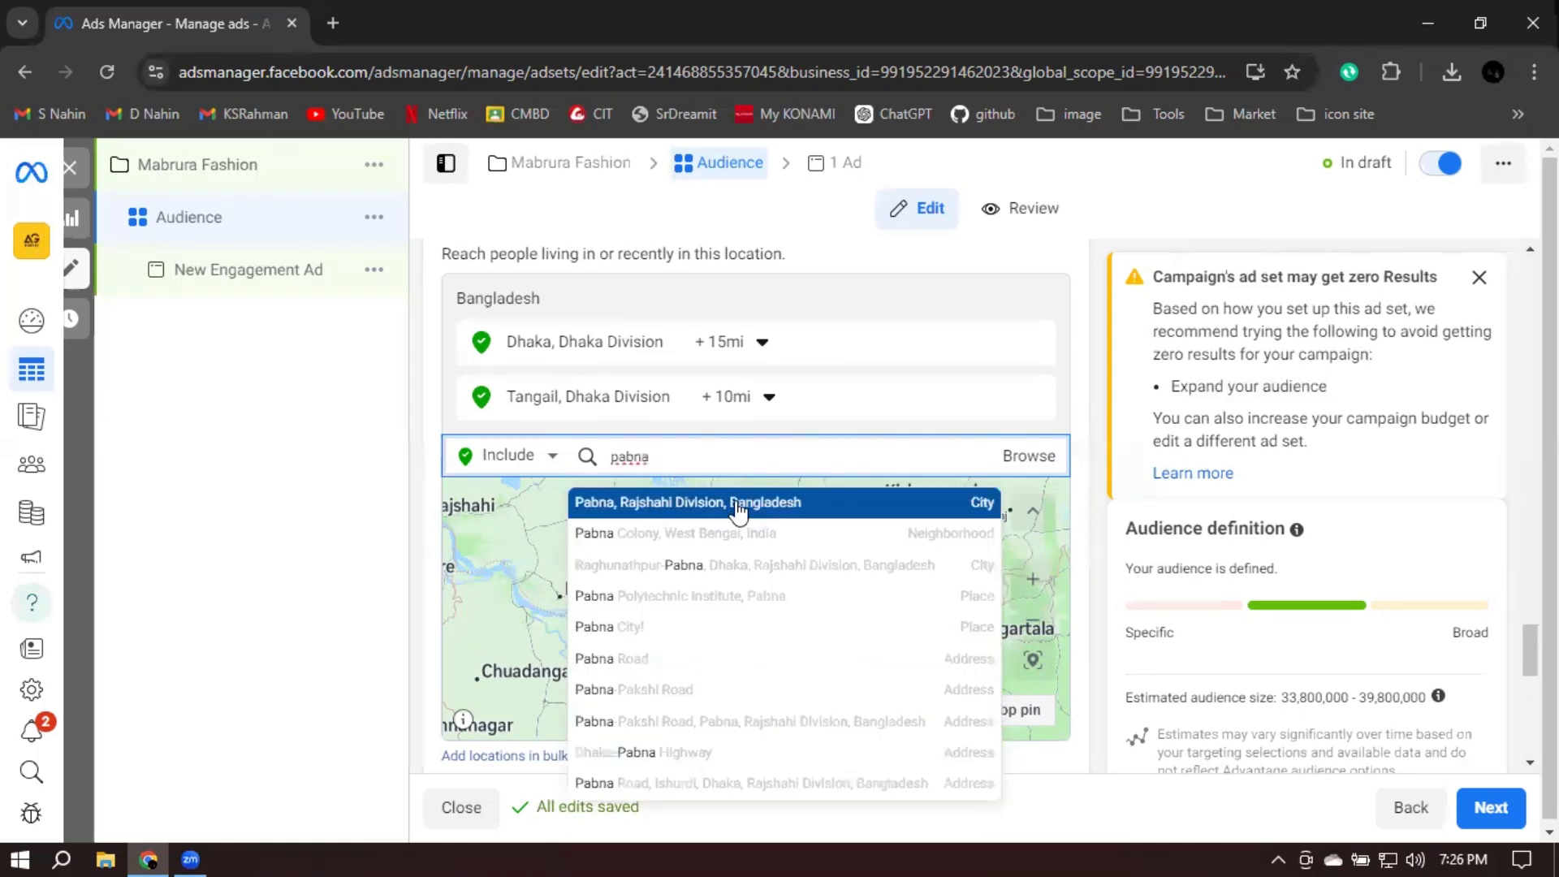
{"action": "left_click", "coordinate": [738, 504]}
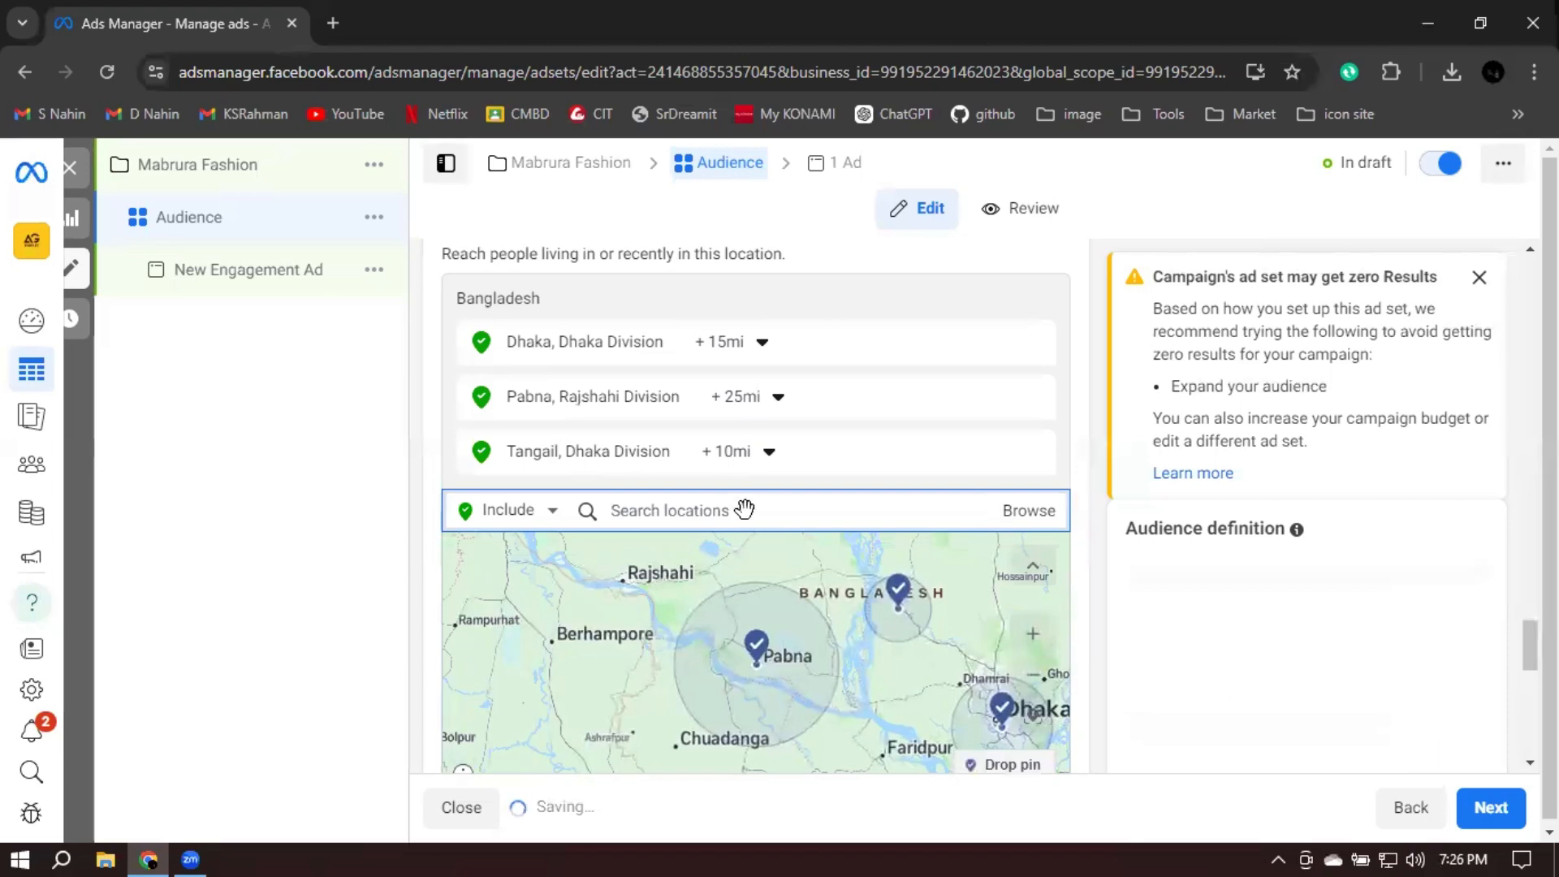
{"action": "left_click", "coordinate": [755, 397]}
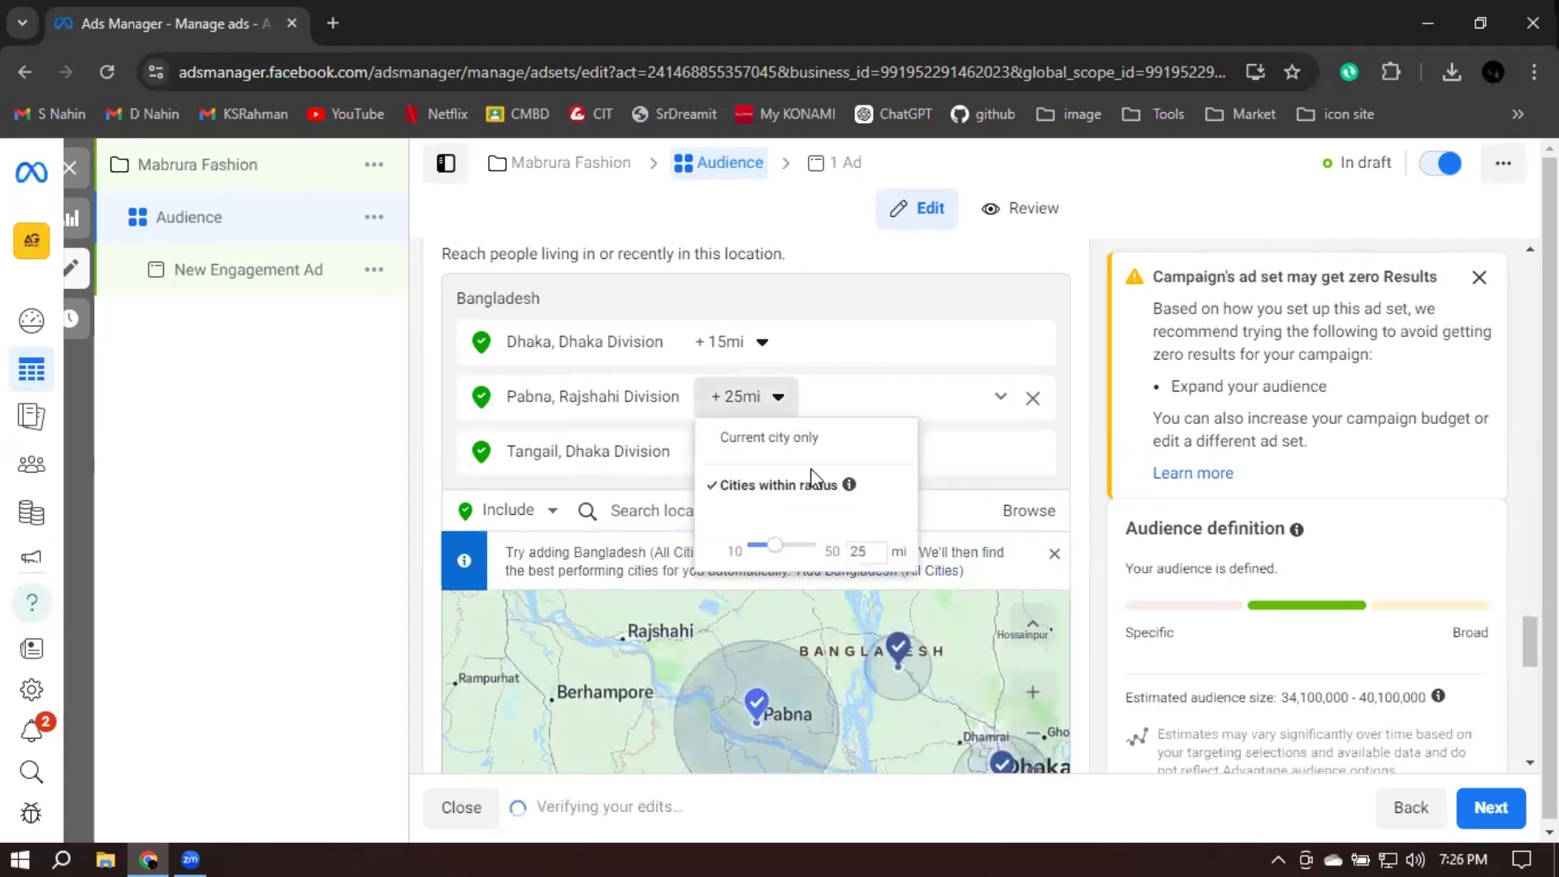
{"action": "left_click", "coordinate": [874, 555]}
{"action": "key", "text": "BackSpace"}
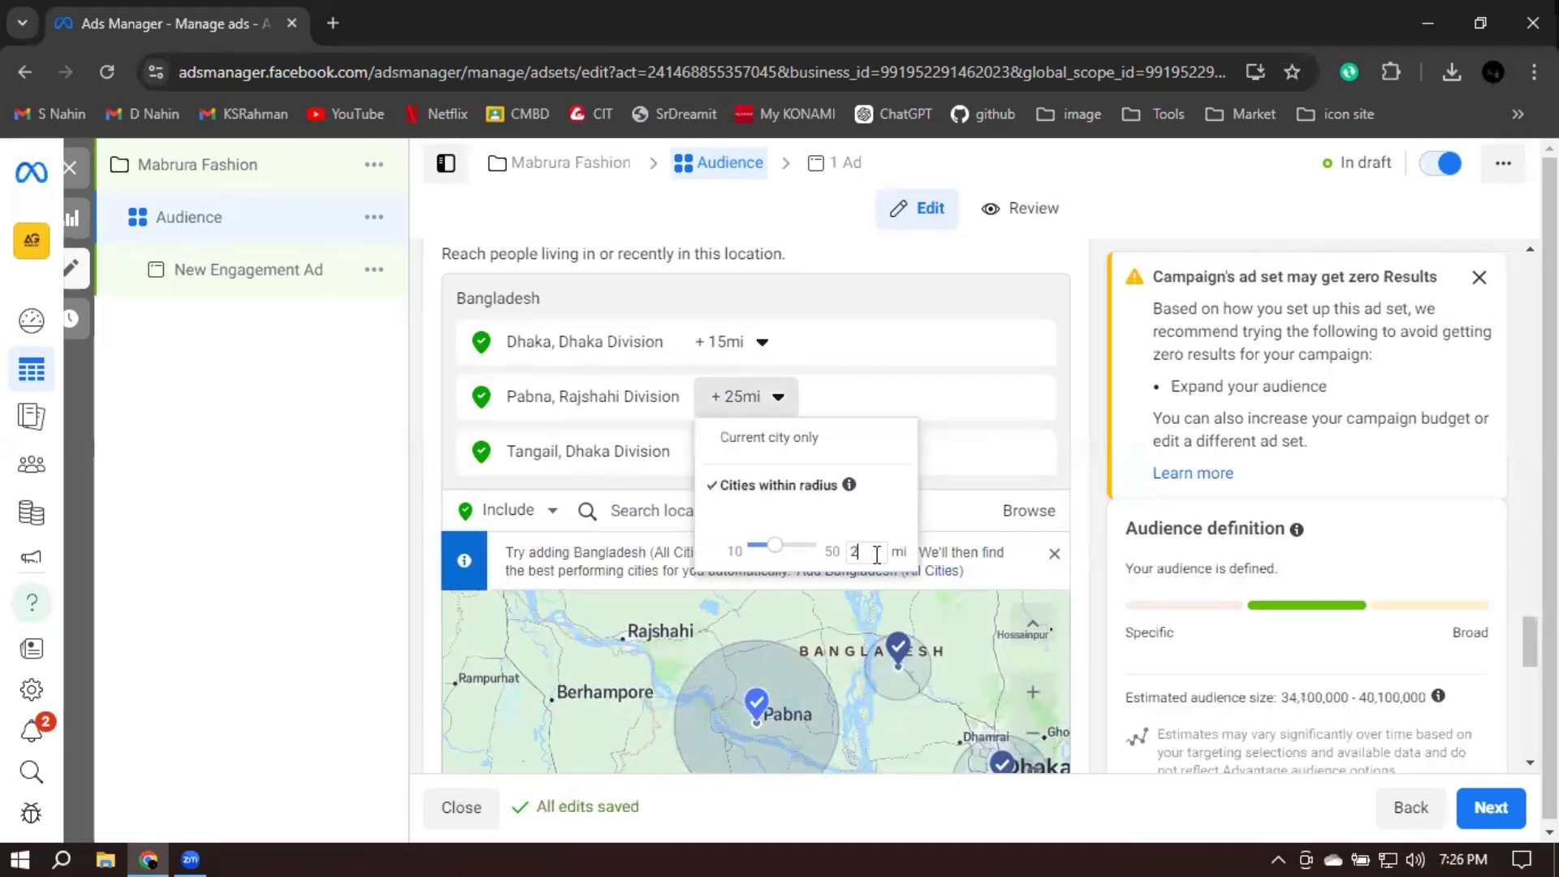
{"action": "type", "text": "0"}
{"action": "left_click", "coordinate": [1109, 495]}
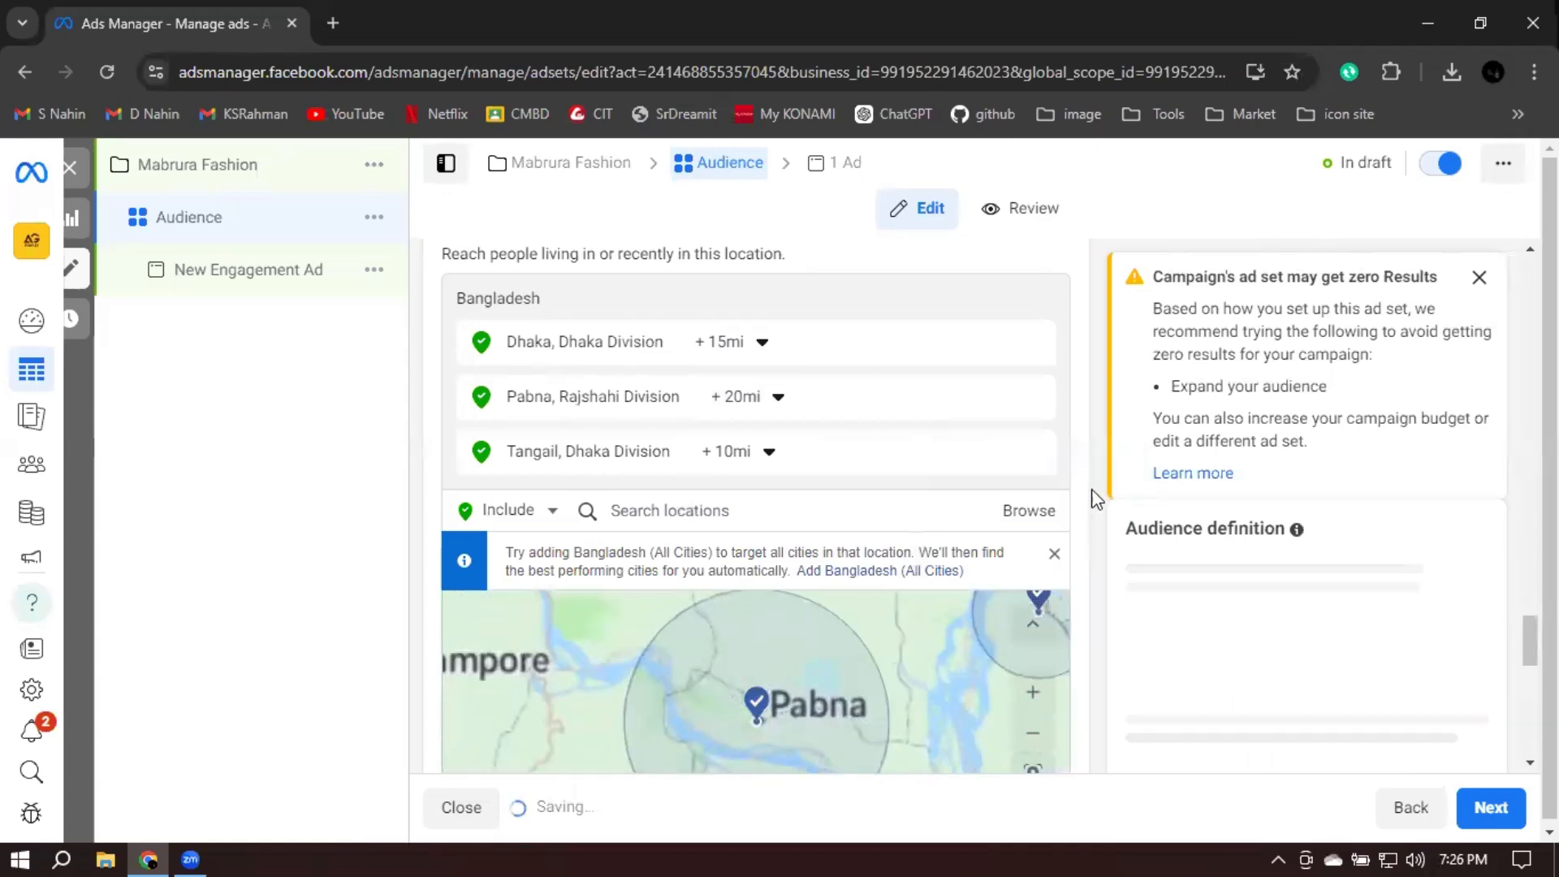
{"action": "left_click", "coordinate": [1483, 280]}
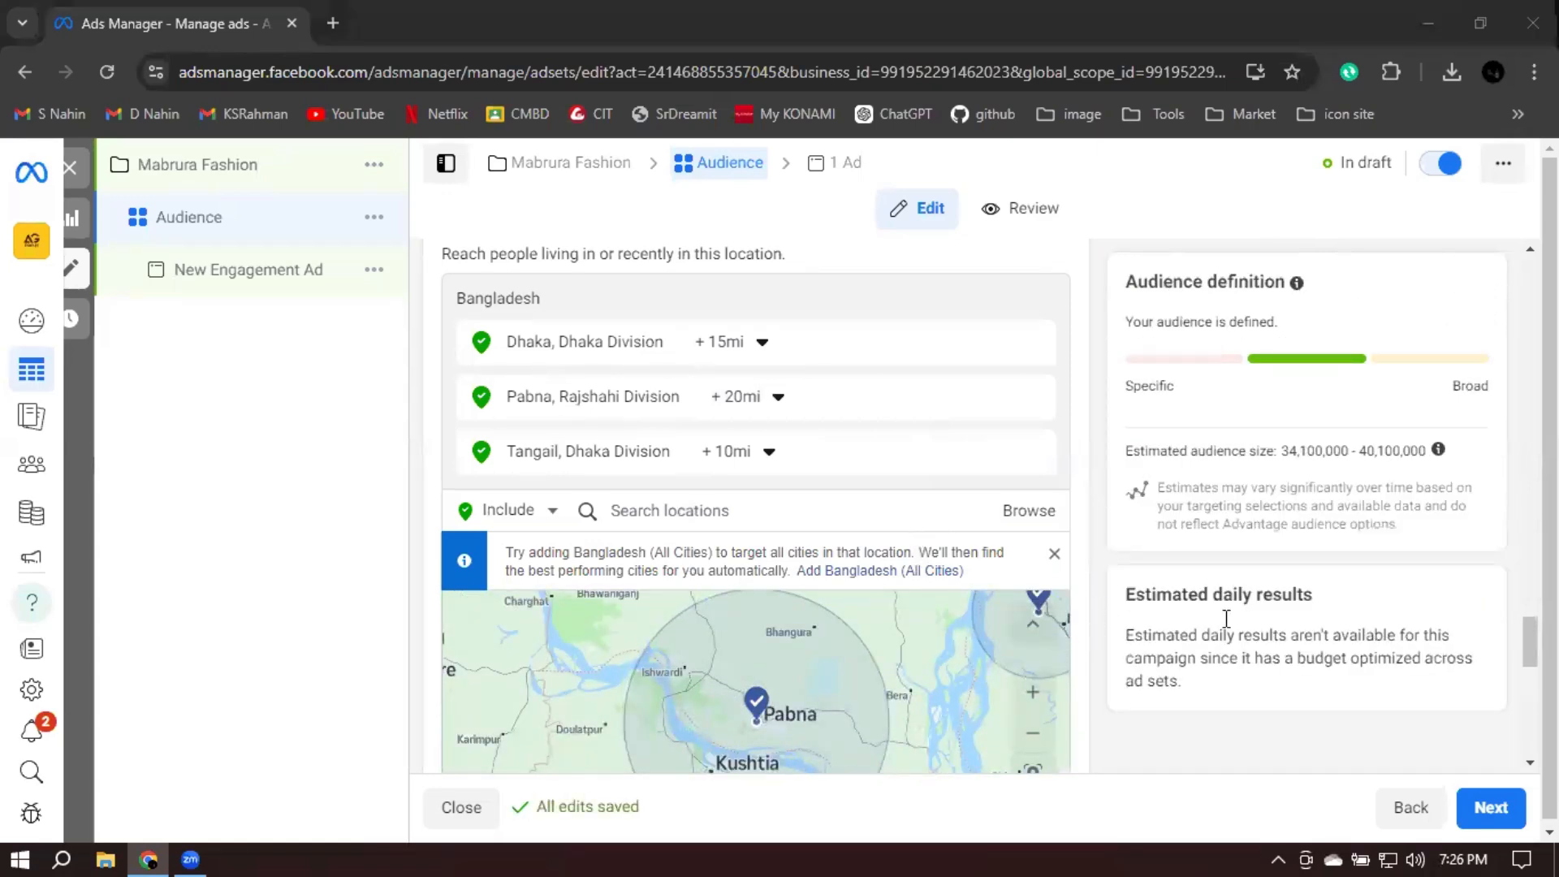
Highlight the estimated audience size for the three included cities in the audience definition
{"action": "scroll", "coordinate": [1084, 548], "scroll_direction": "down", "scroll_amount": 2}
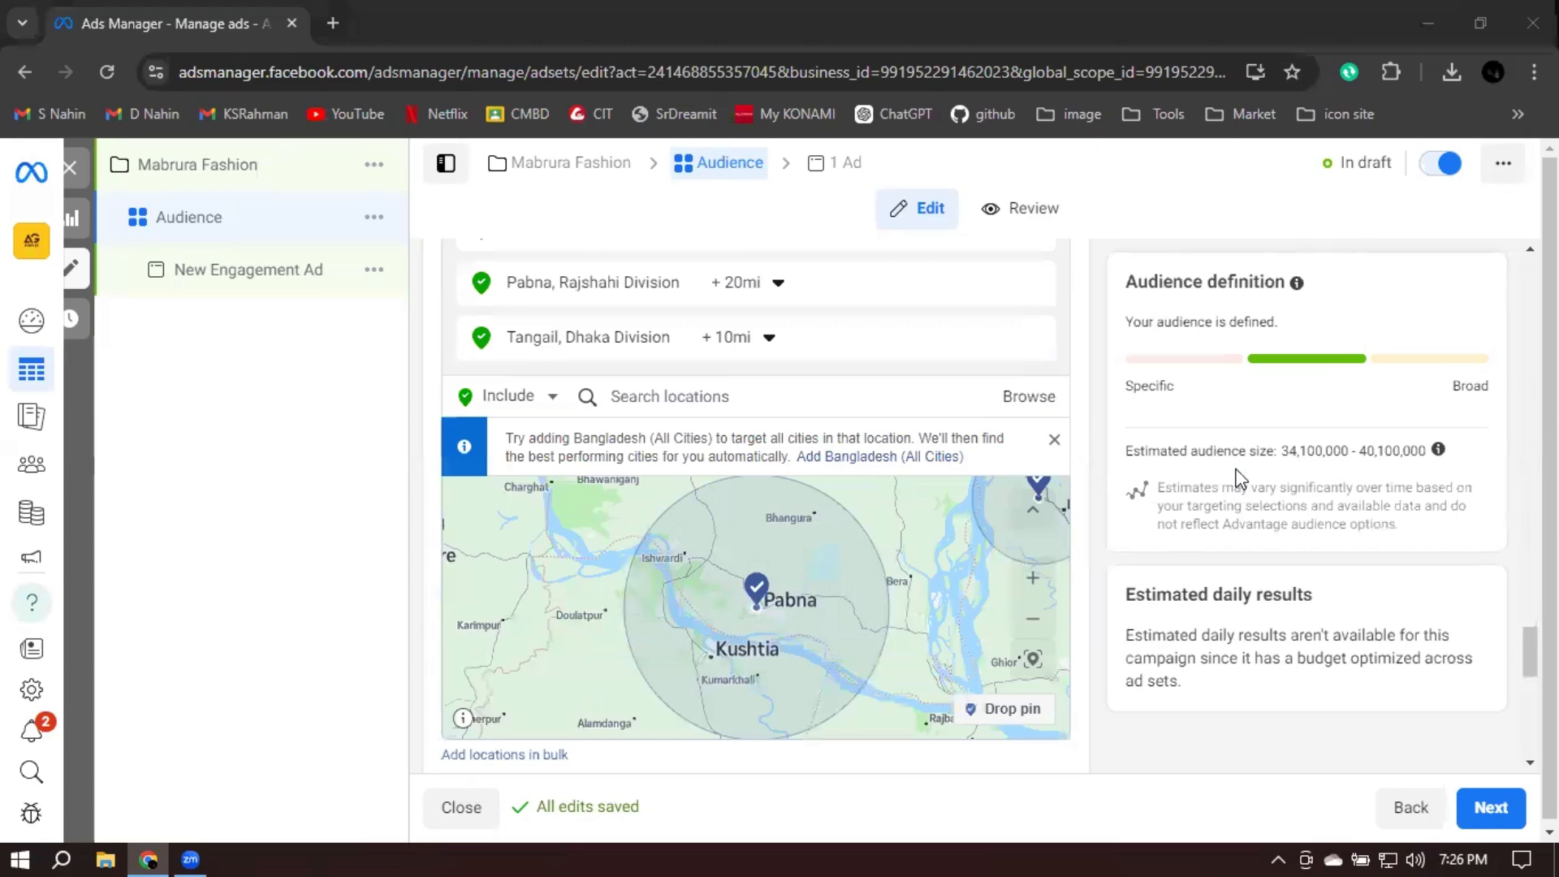
{"action": "left_click", "coordinate": [1285, 452]}
{"action": "left_click_drag", "start_coordinate": [1285, 452], "coordinate": [1429, 451]}
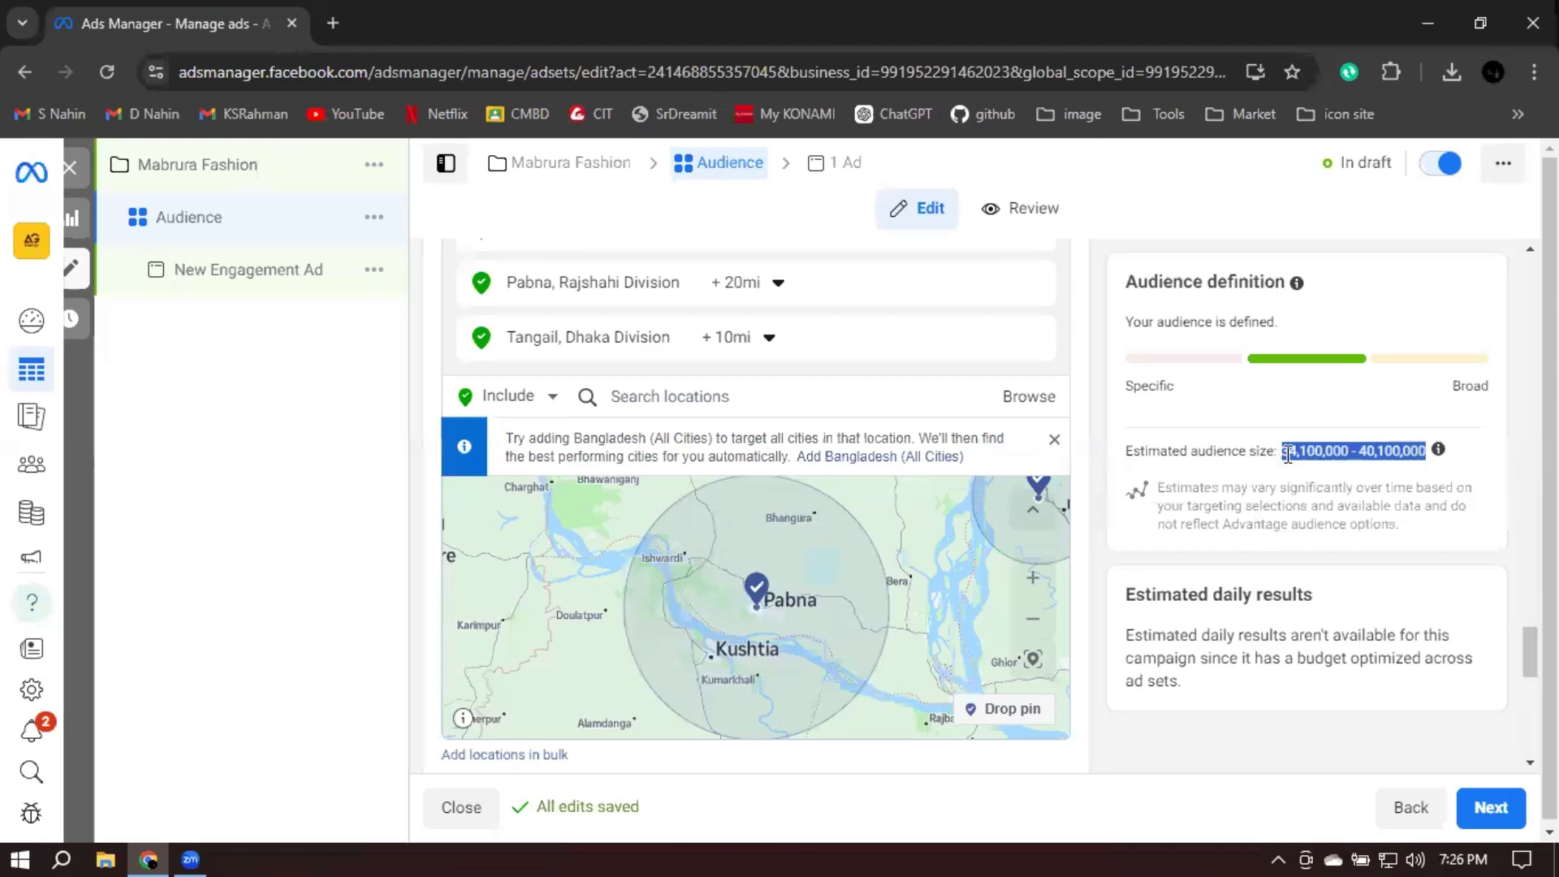
{"action": "left_click", "coordinate": [1096, 537]}
Set the maximum age of the ad set's audience to 40
{"action": "scroll", "coordinate": [1096, 537], "scroll_direction": "down", "scroll_amount": 5}
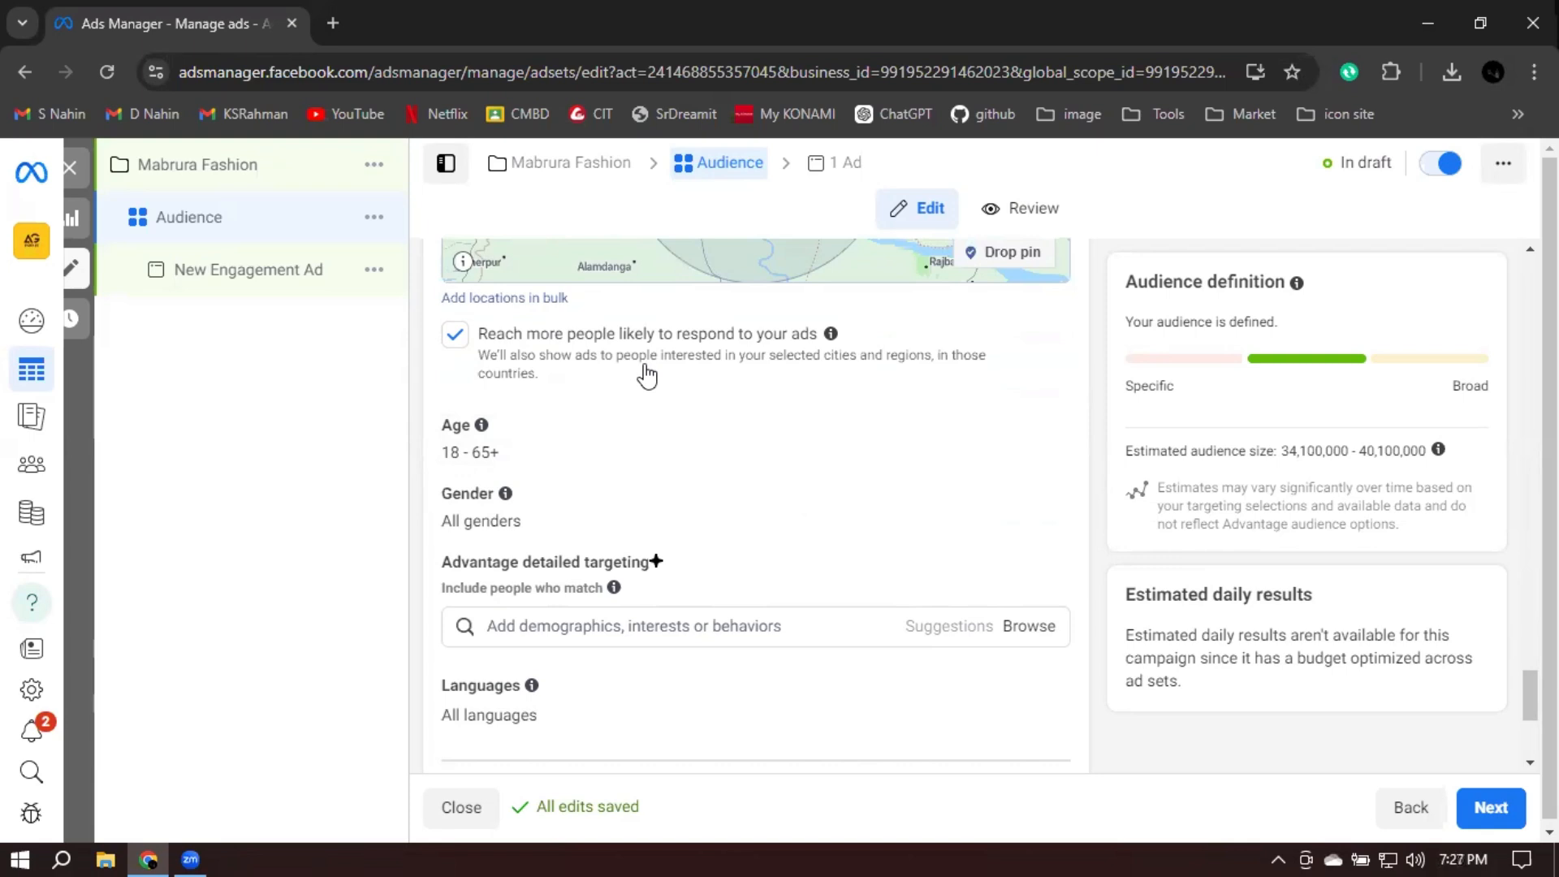
{"action": "left_click", "coordinate": [1053, 429]}
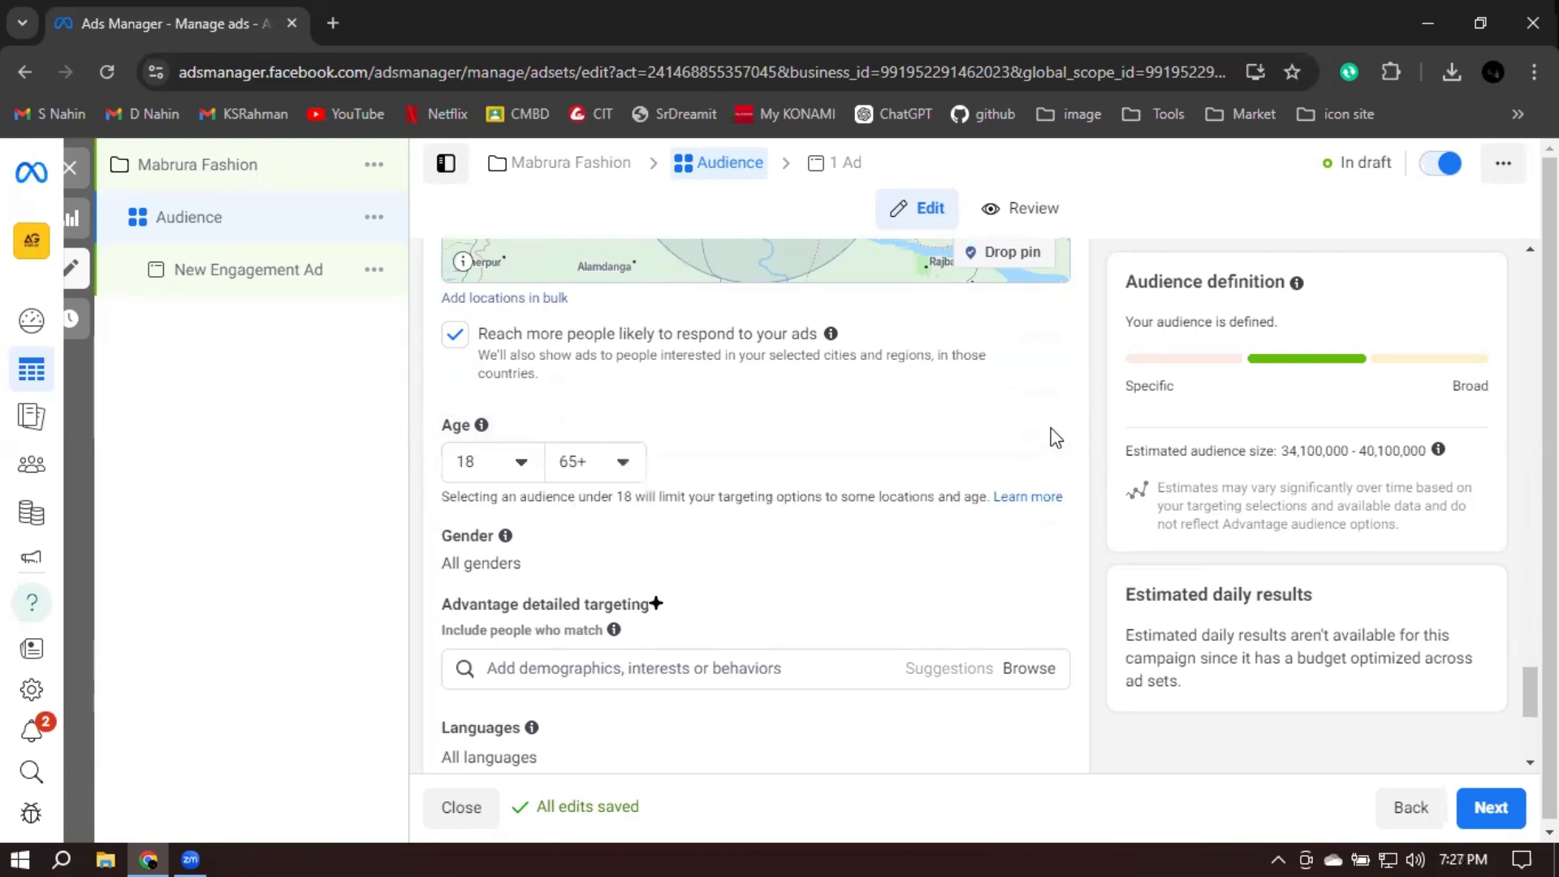
{"action": "left_click", "coordinate": [587, 475]}
{"action": "scroll", "coordinate": [649, 679], "scroll_direction": "up", "scroll_amount": 5}
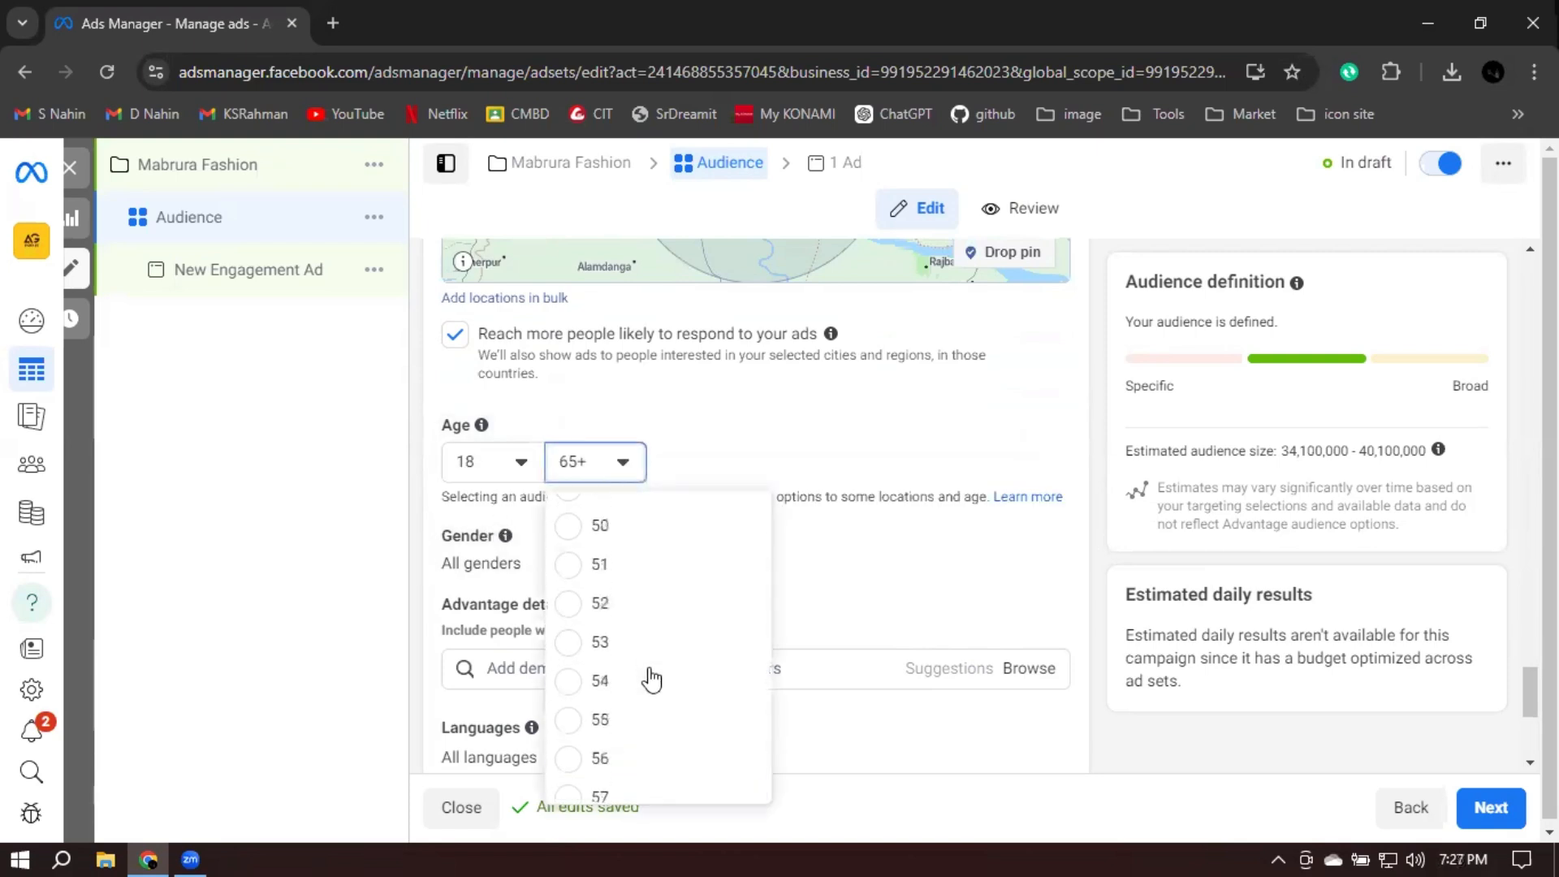
{"action": "scroll", "coordinate": [650, 681], "scroll_direction": "up", "scroll_amount": 5}
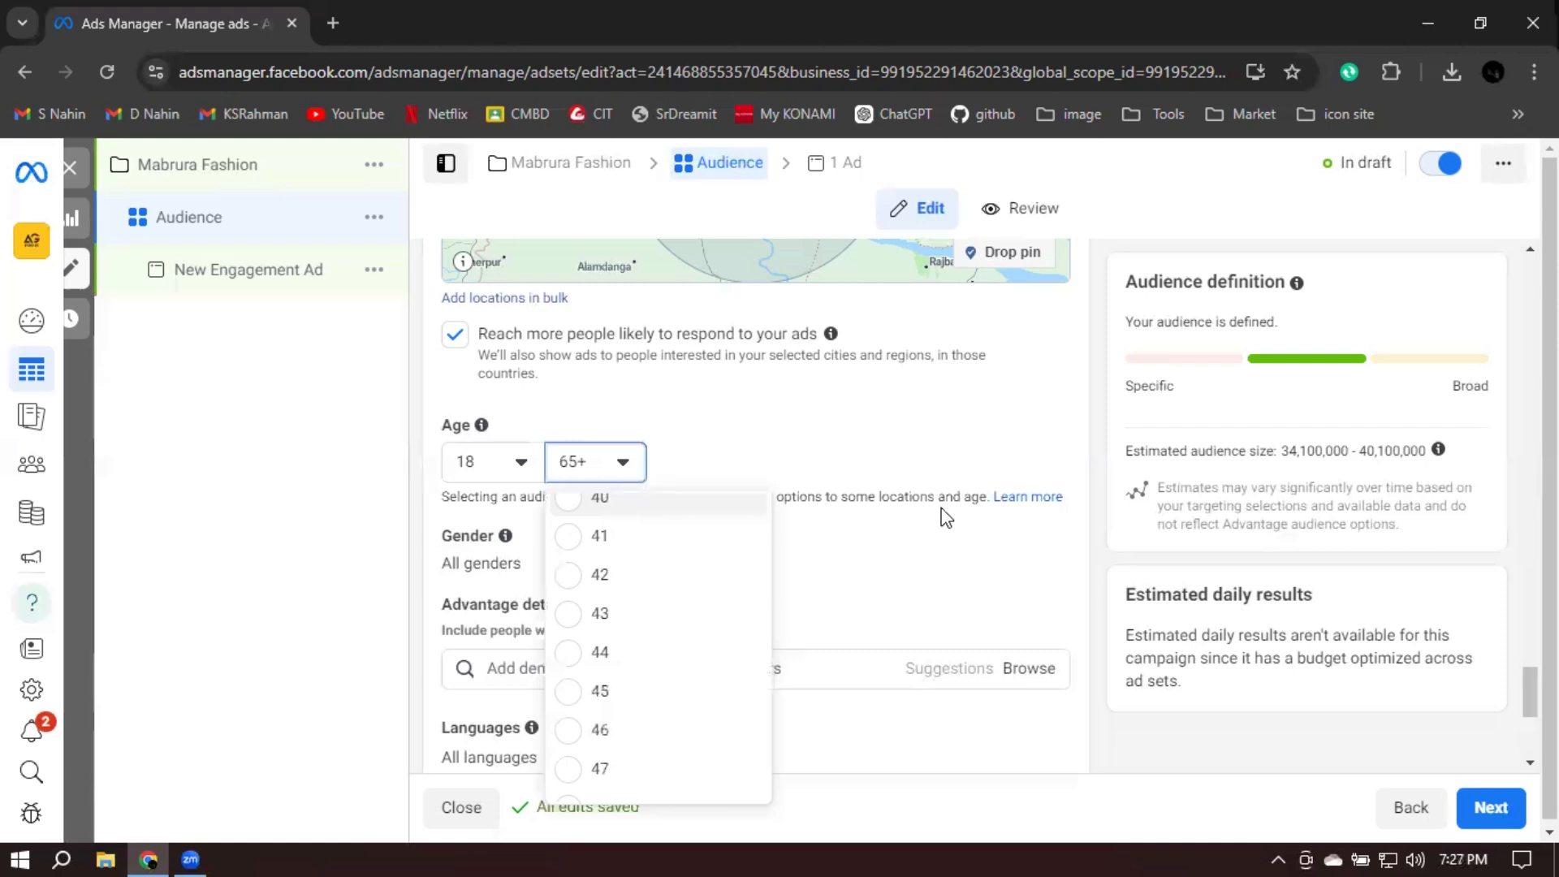
{"action": "key", "text": "Return"}
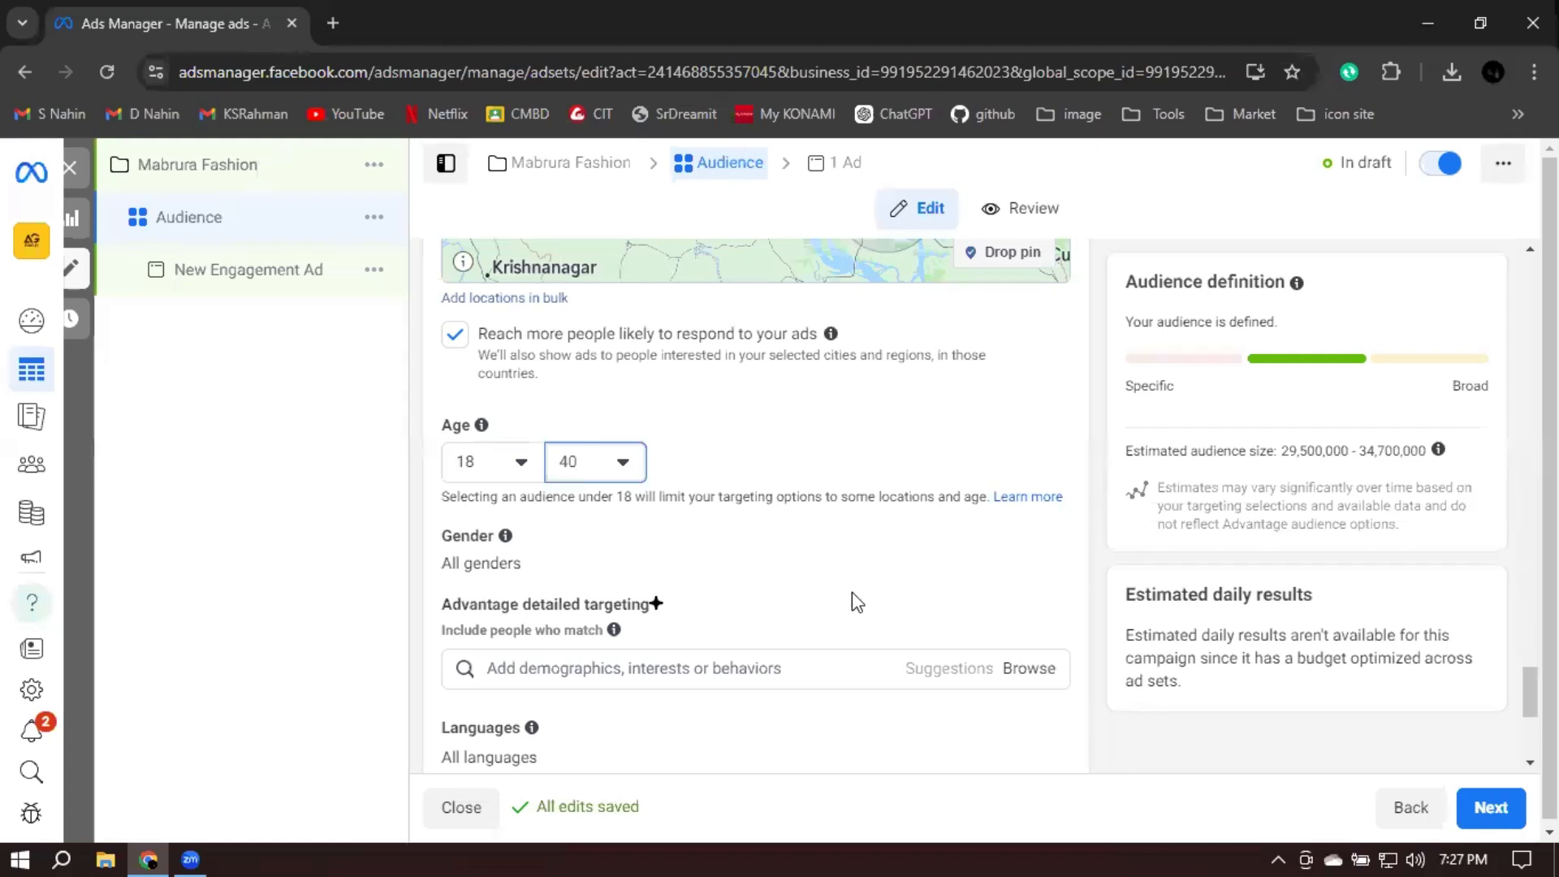
Restrict the audience gender to Women, check the estimated audience size and dismiss the zero-results warning
{"action": "mouse_move", "coordinate": [986, 528]}
{"action": "left_click", "coordinate": [1028, 546]}
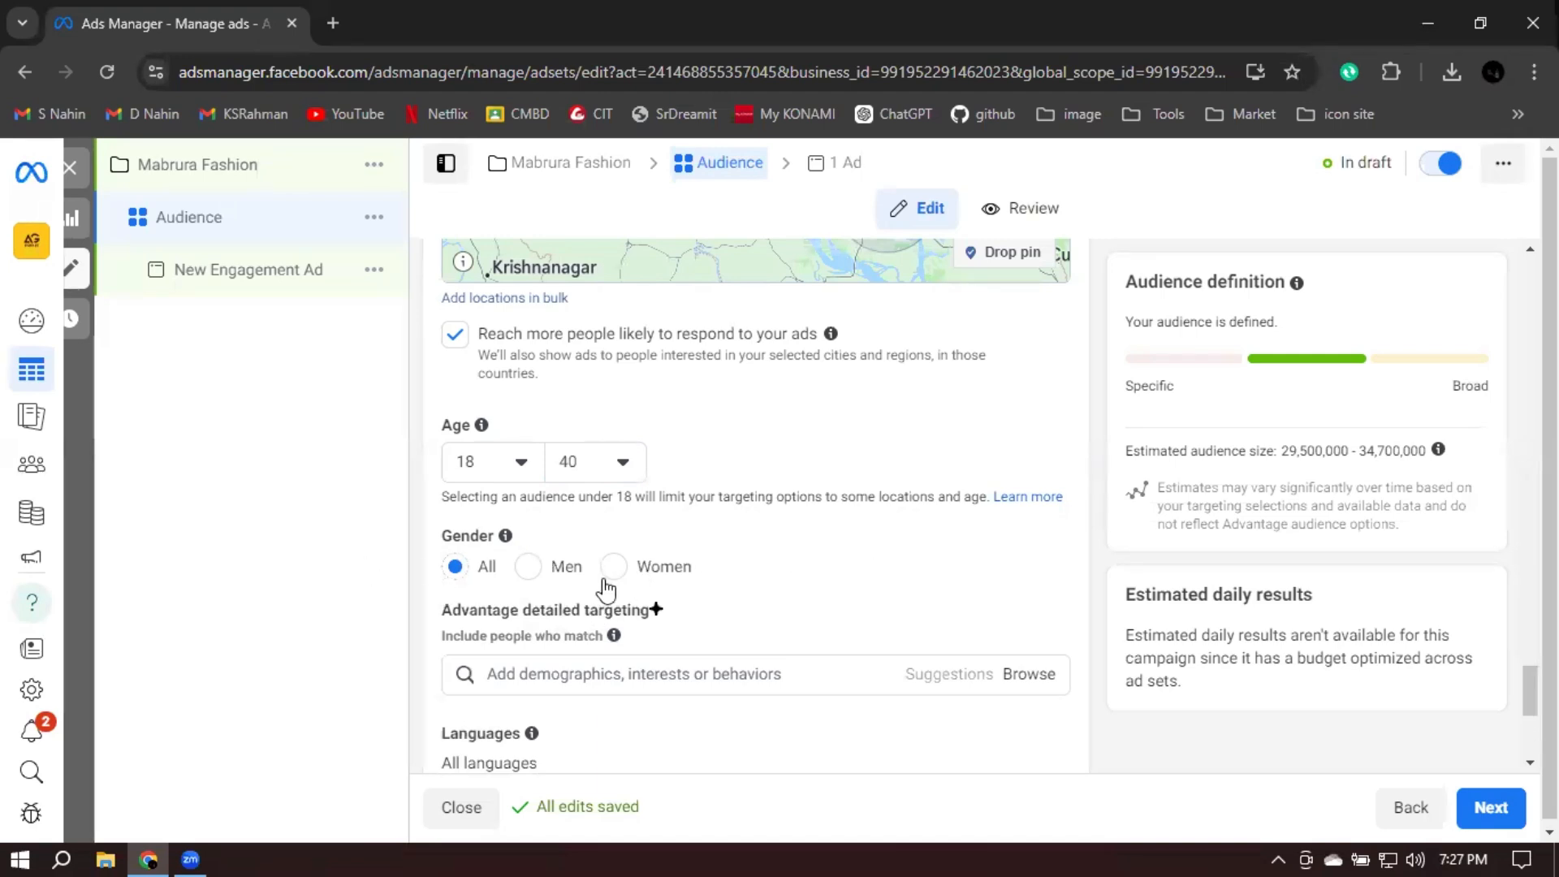
{"action": "left_click", "coordinate": [607, 575]}
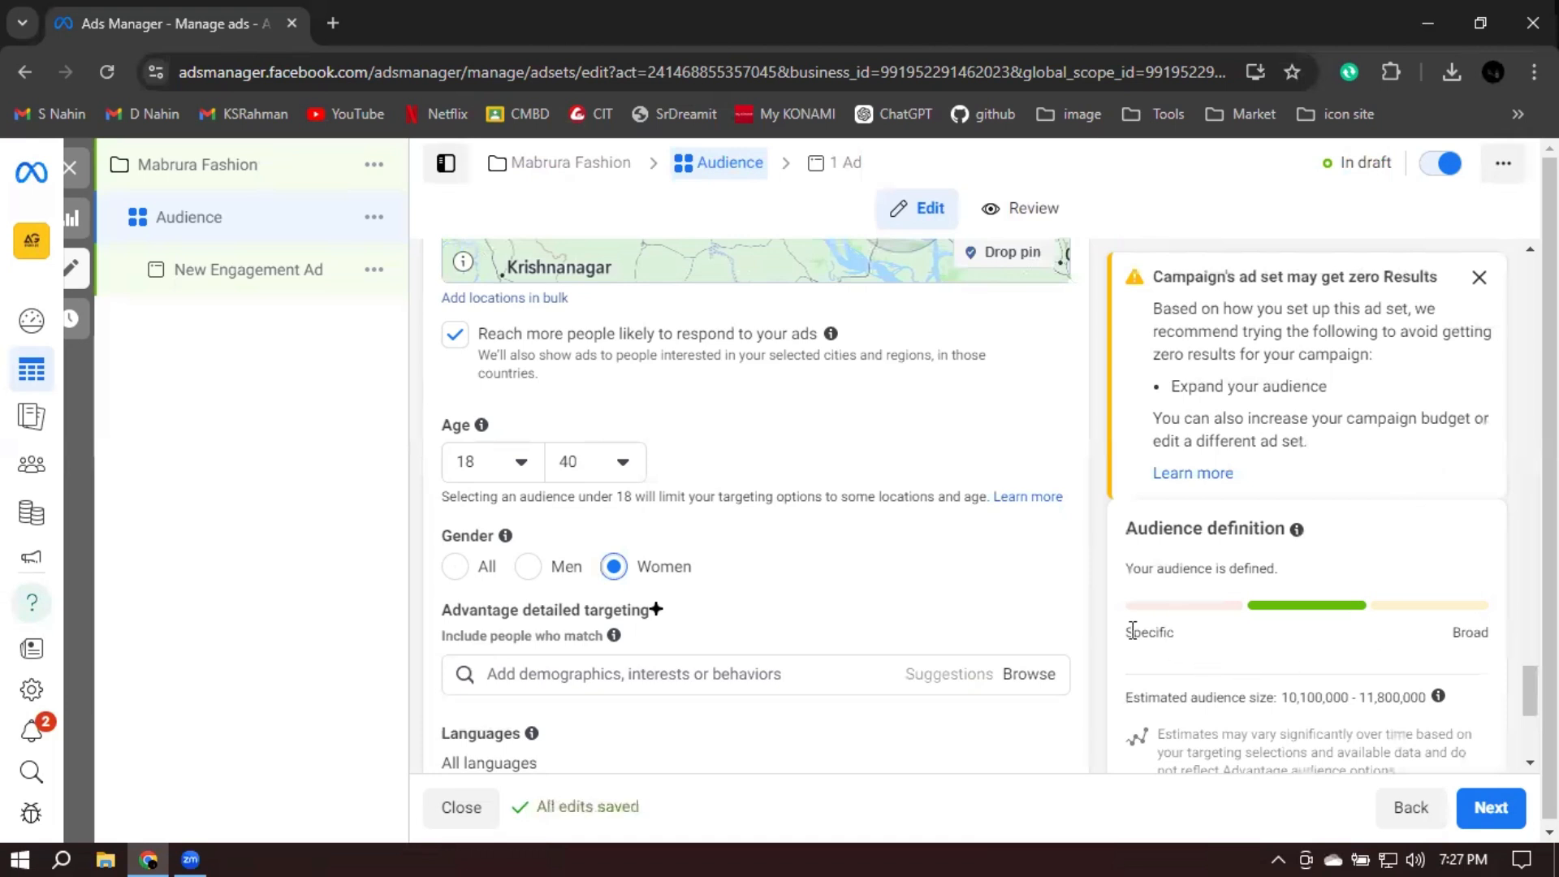
{"action": "left_click_drag", "start_coordinate": [1287, 697], "coordinate": [1377, 697]}
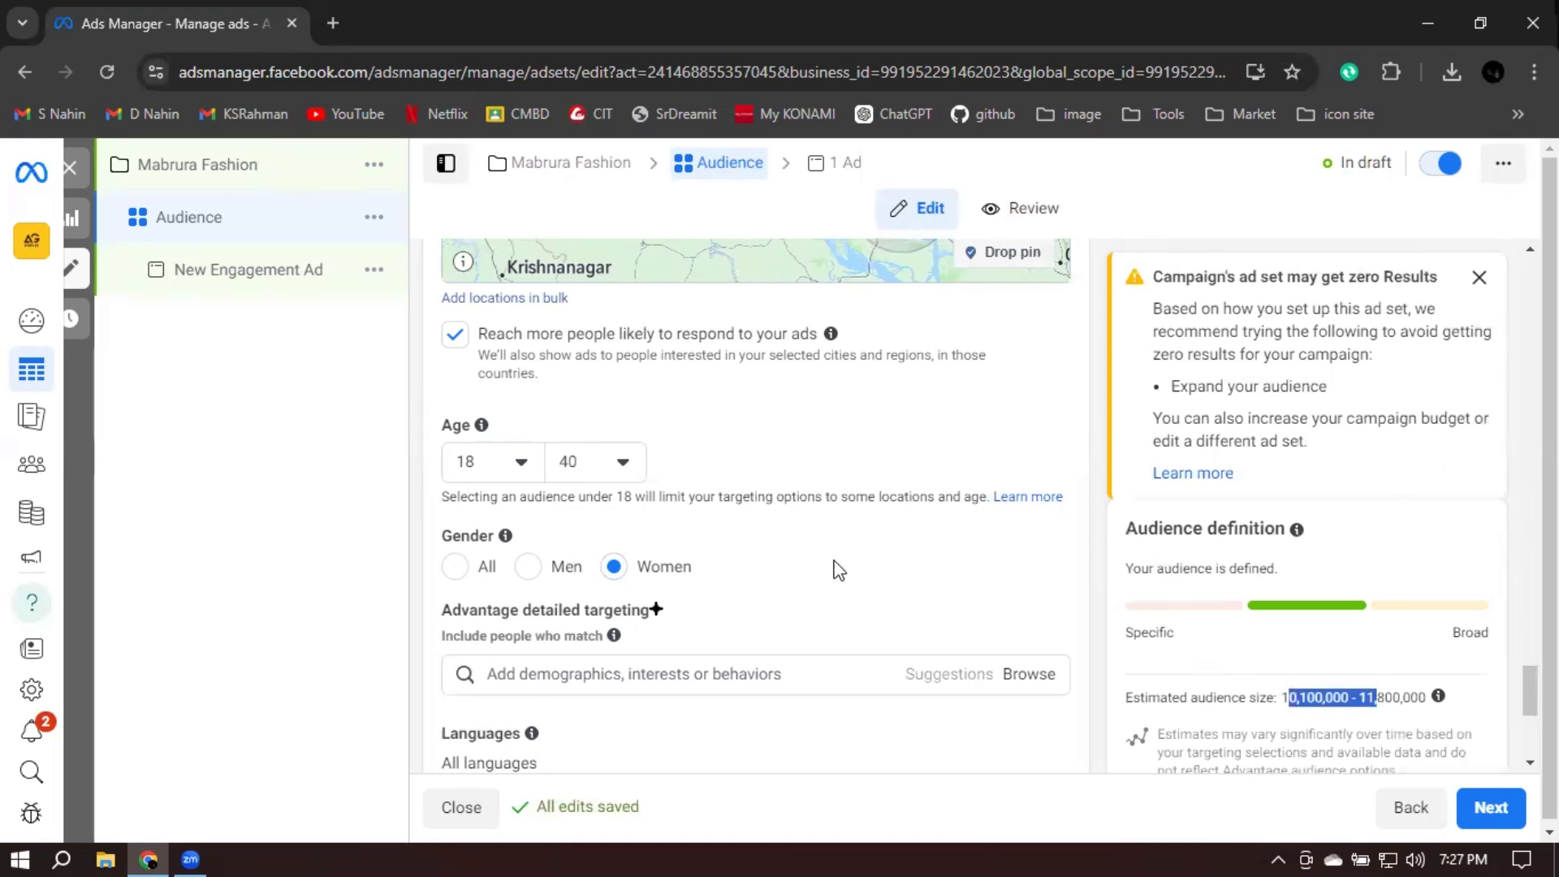
{"action": "left_click", "coordinate": [1296, 698]}
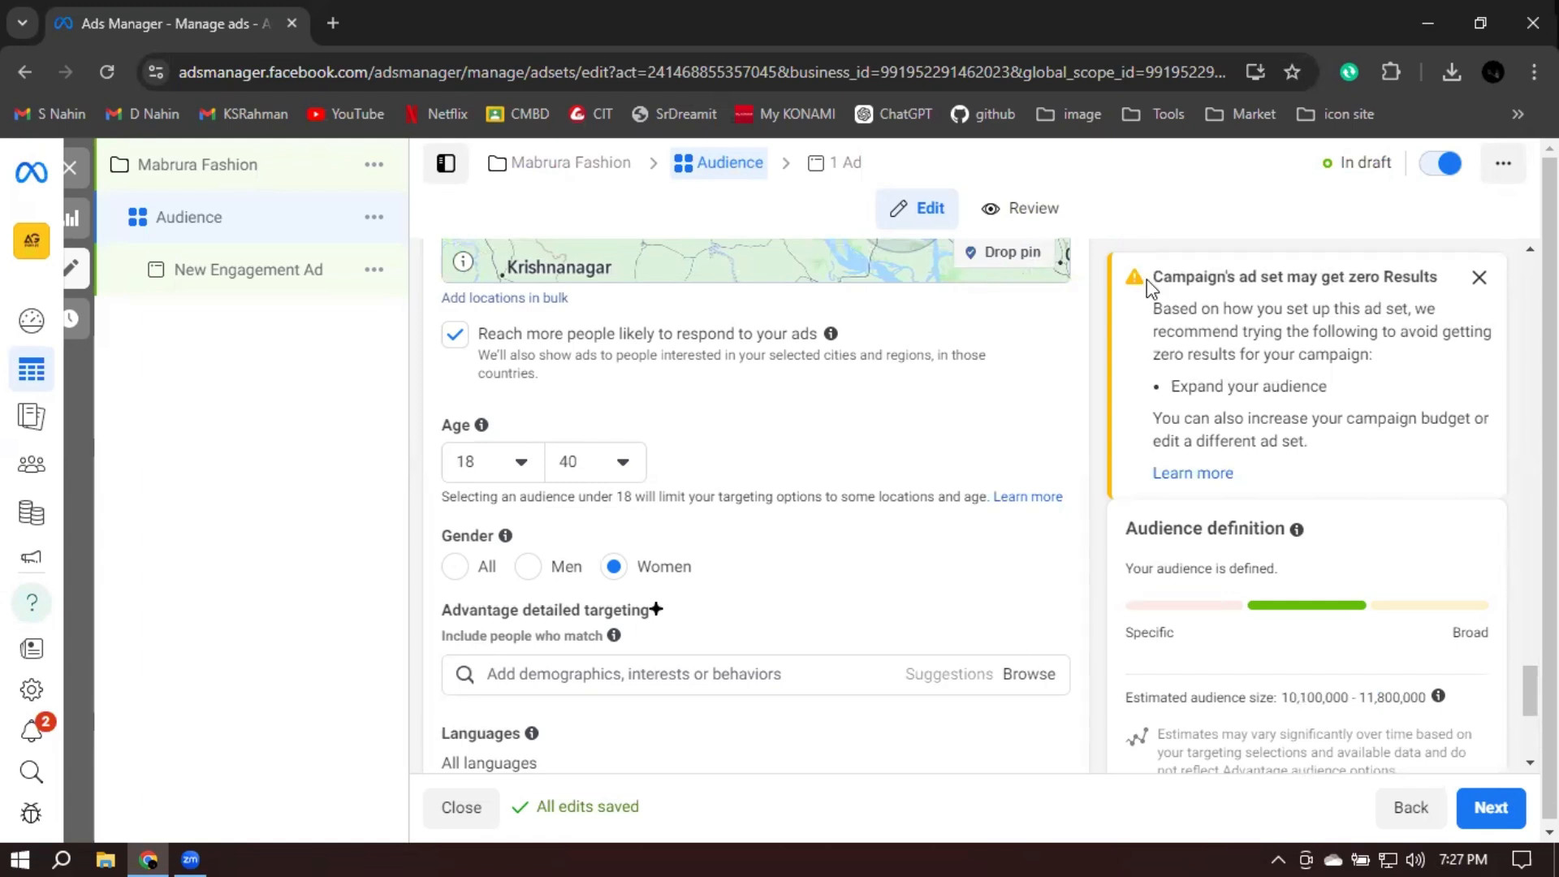
{"action": "left_click", "coordinate": [1478, 278]}
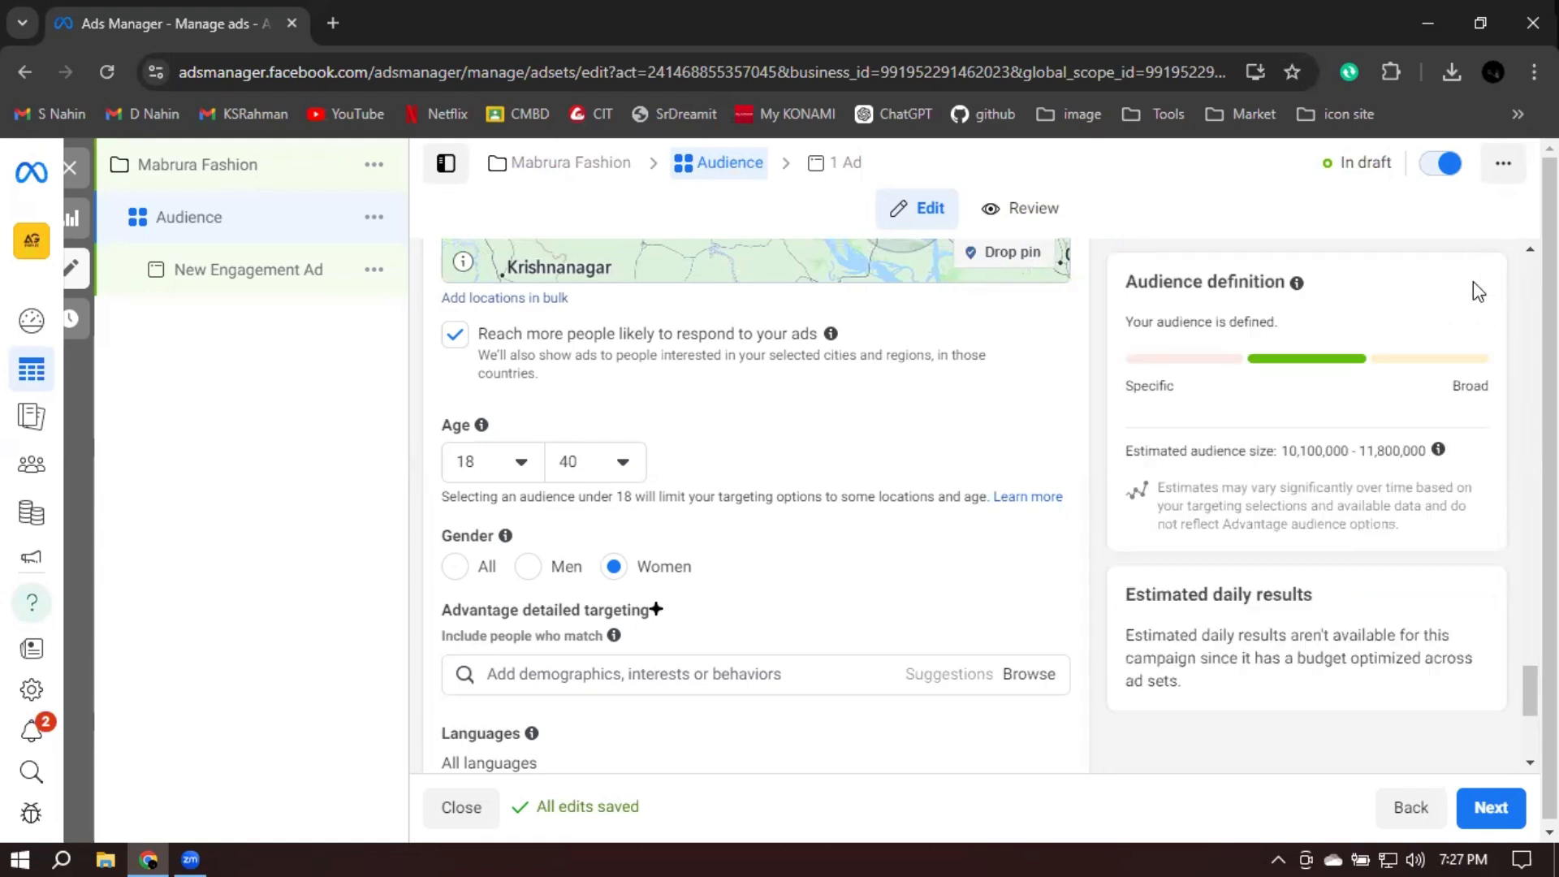
Examine the Demographics, Interests and Behaviors categories available for detailed targeting, along with the estimated audience size
{"action": "scroll", "coordinate": [1104, 463], "scroll_direction": "down", "scroll_amount": 3}
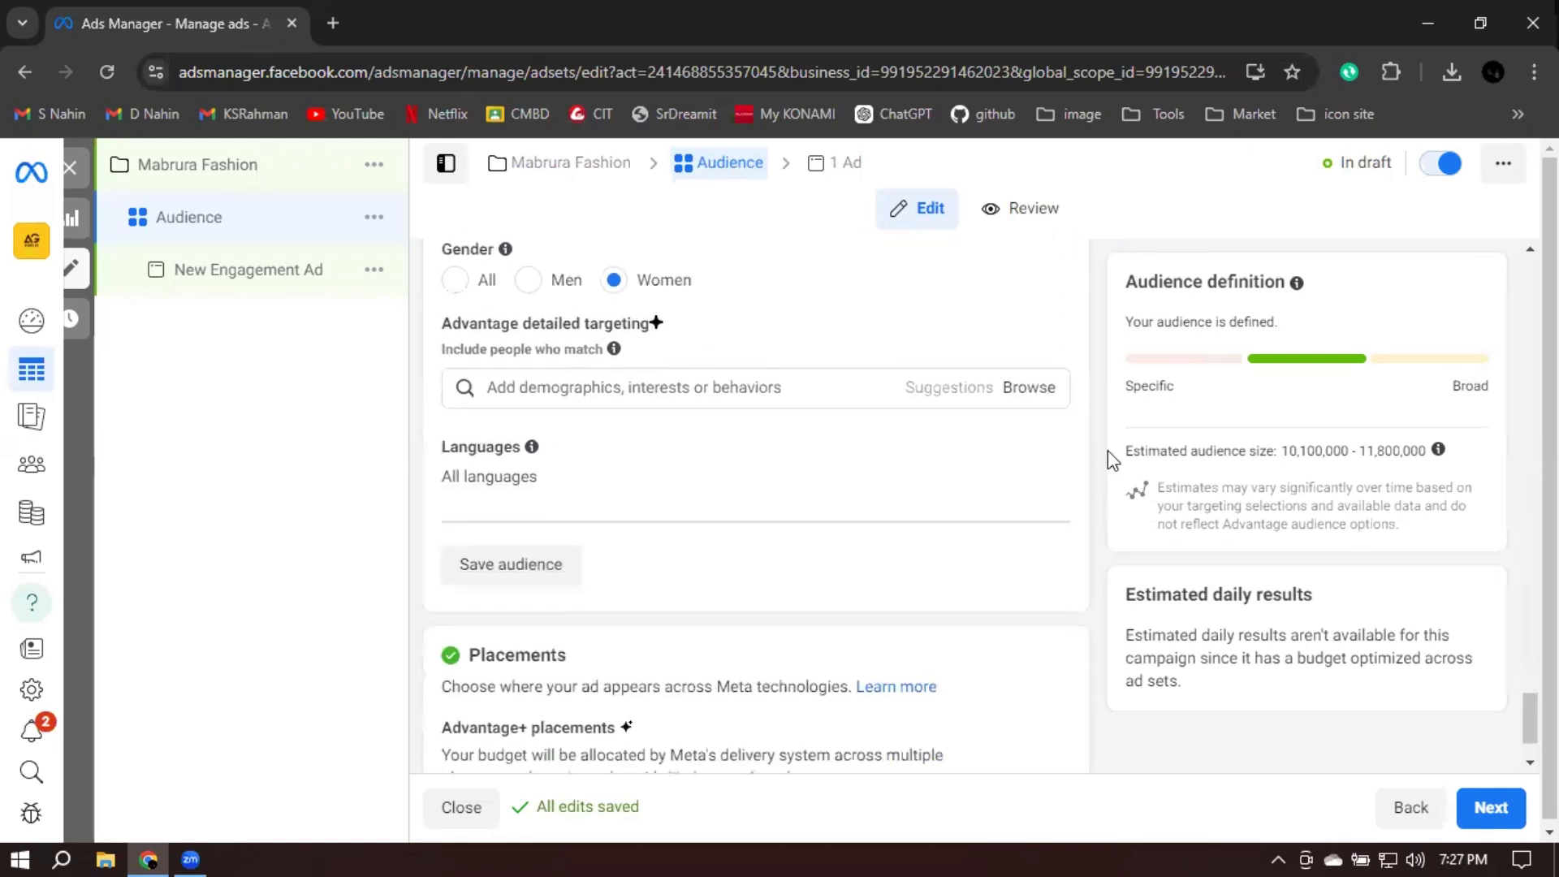
{"action": "scroll", "coordinate": [636, 336], "scroll_direction": "up", "scroll_amount": 2}
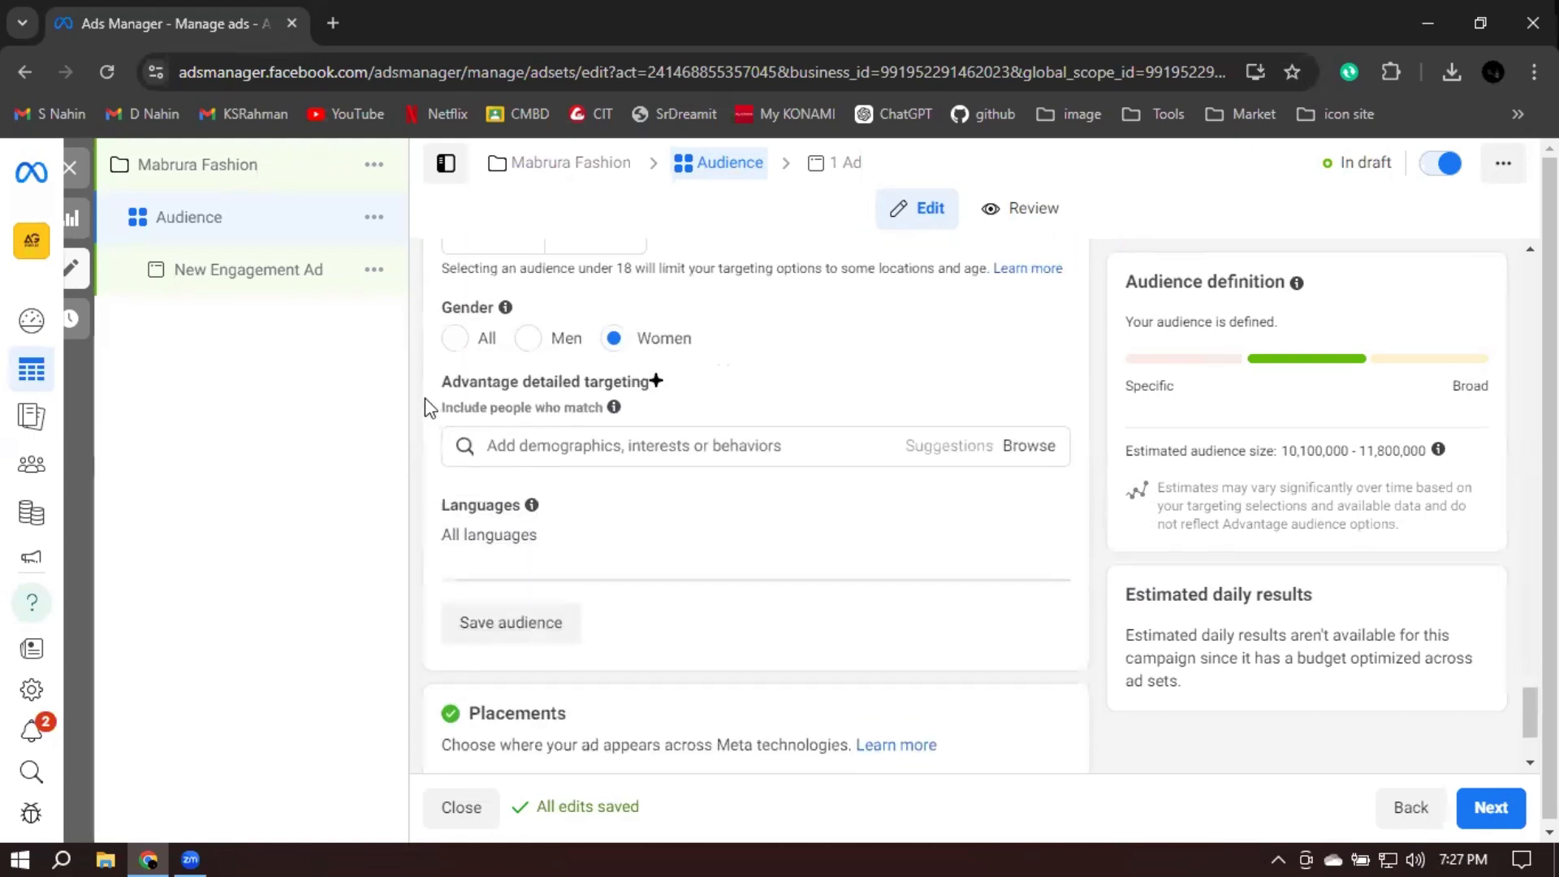
{"action": "left_click", "coordinate": [1031, 459]}
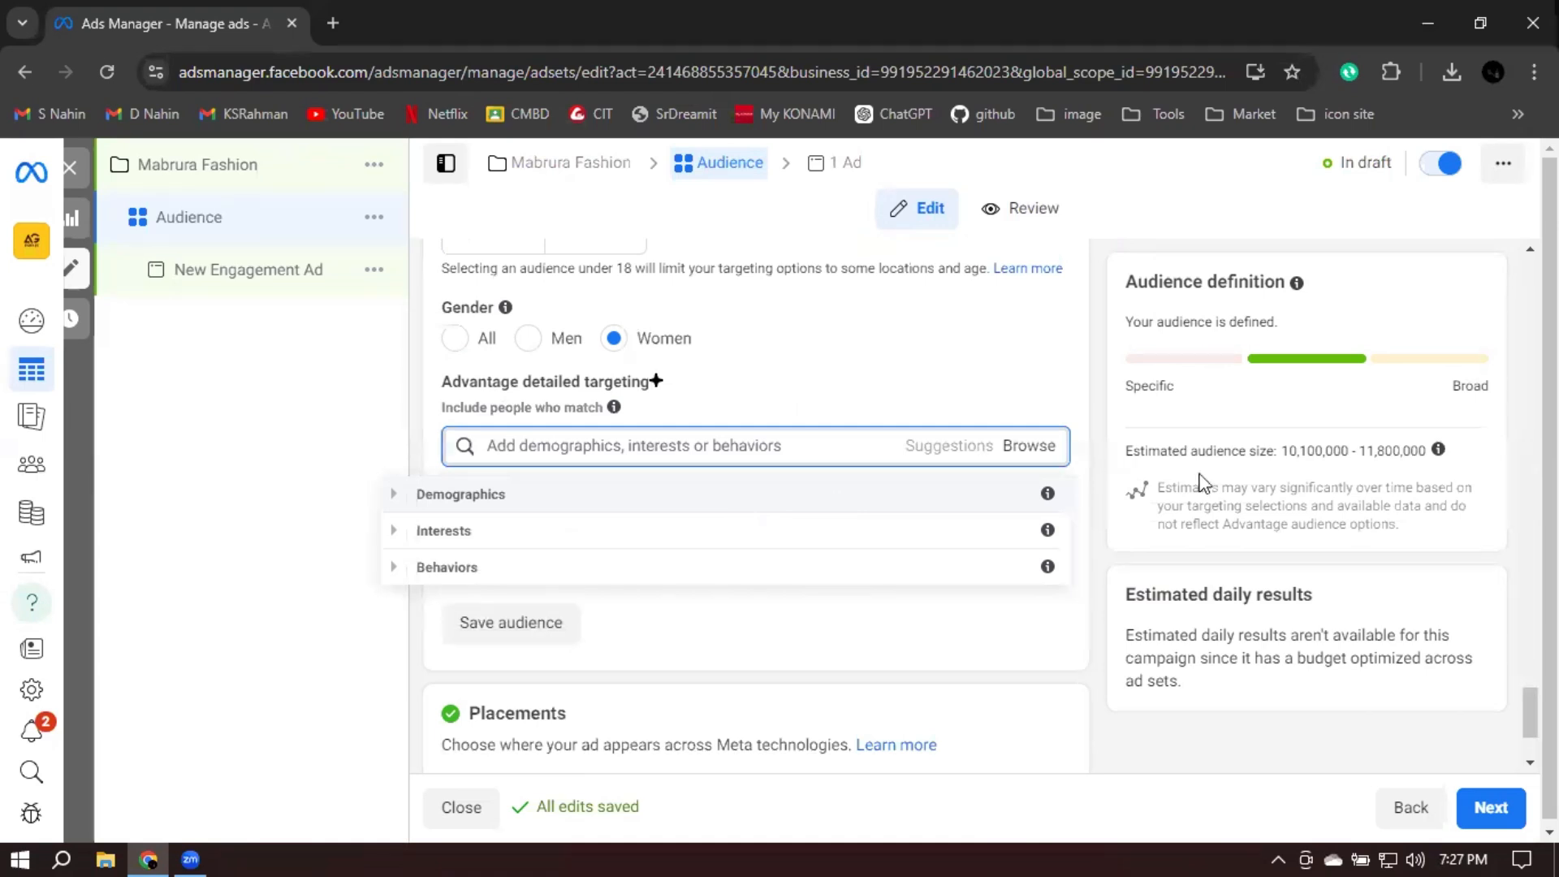
{"action": "left_click_drag", "start_coordinate": [1281, 452], "coordinate": [1413, 453]}
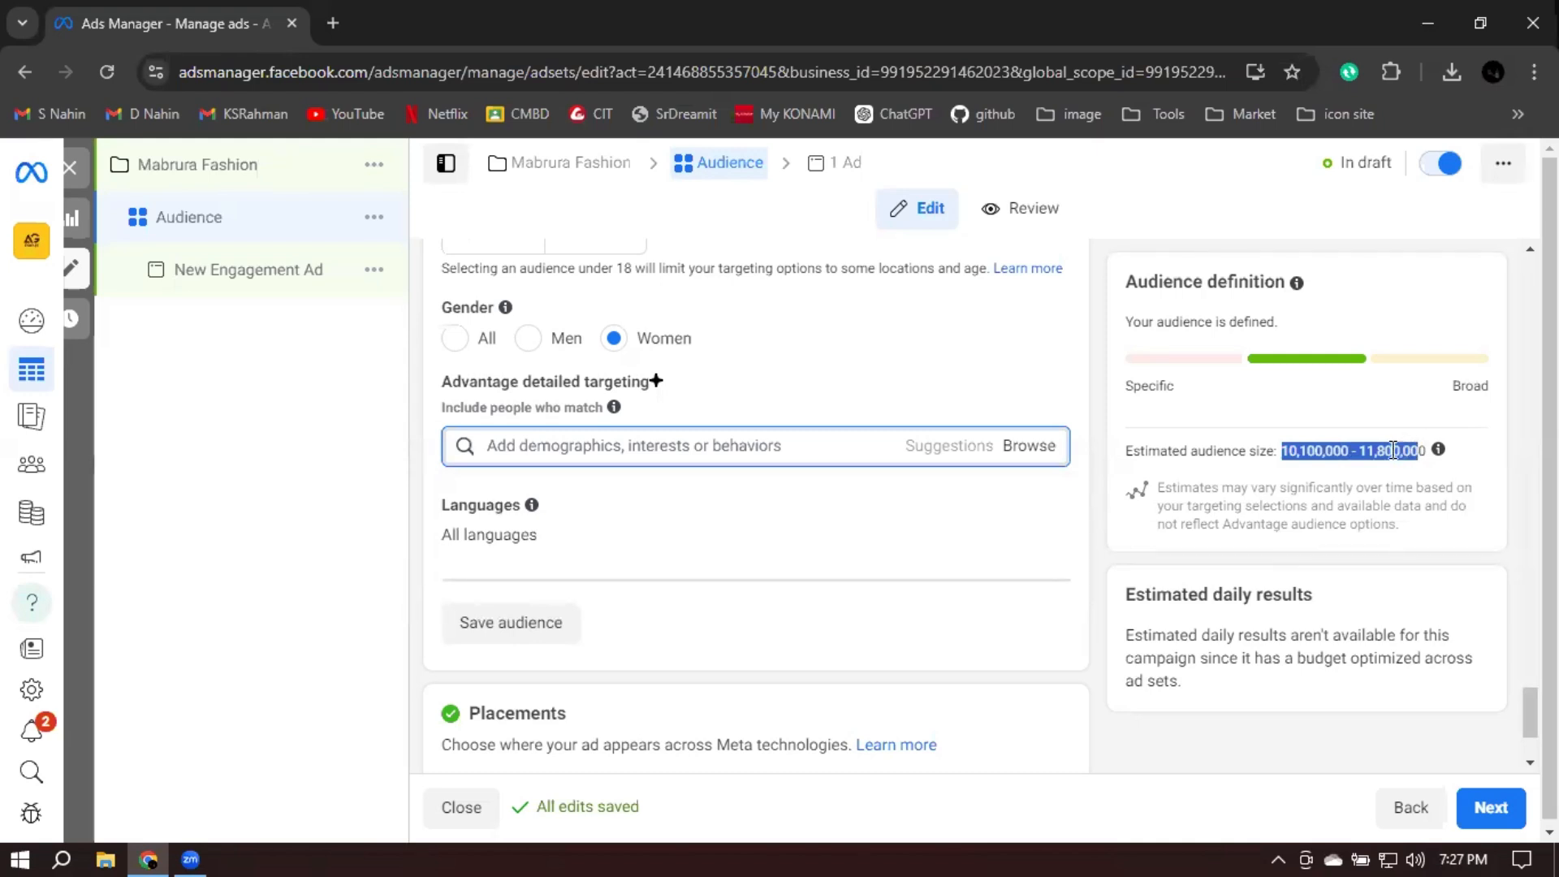
{"action": "left_click", "coordinate": [1393, 450]}
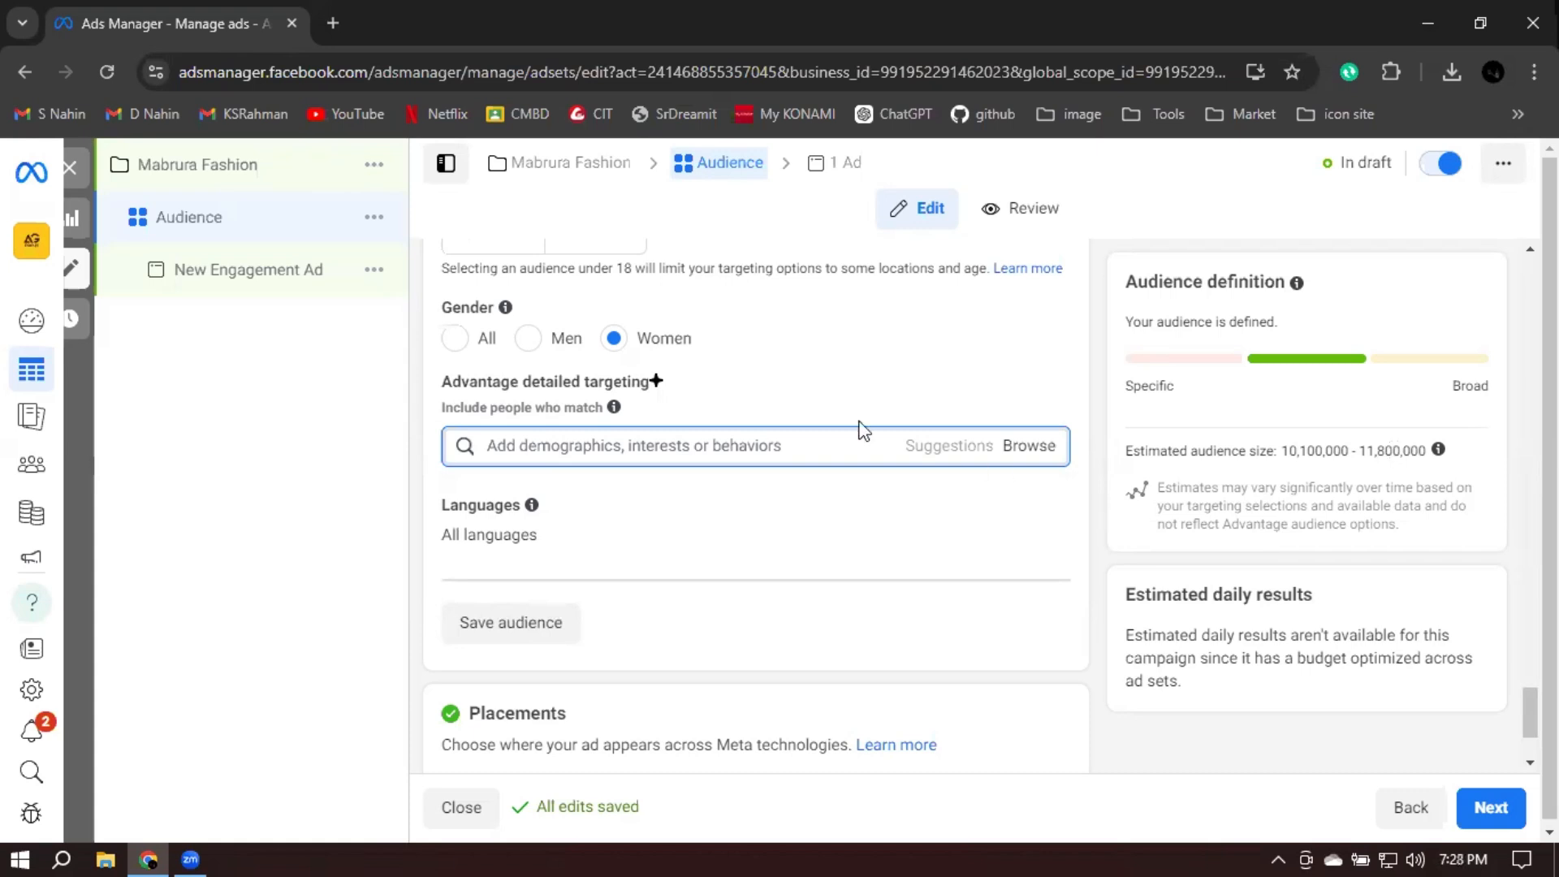
{"action": "left_click", "coordinate": [1029, 460]}
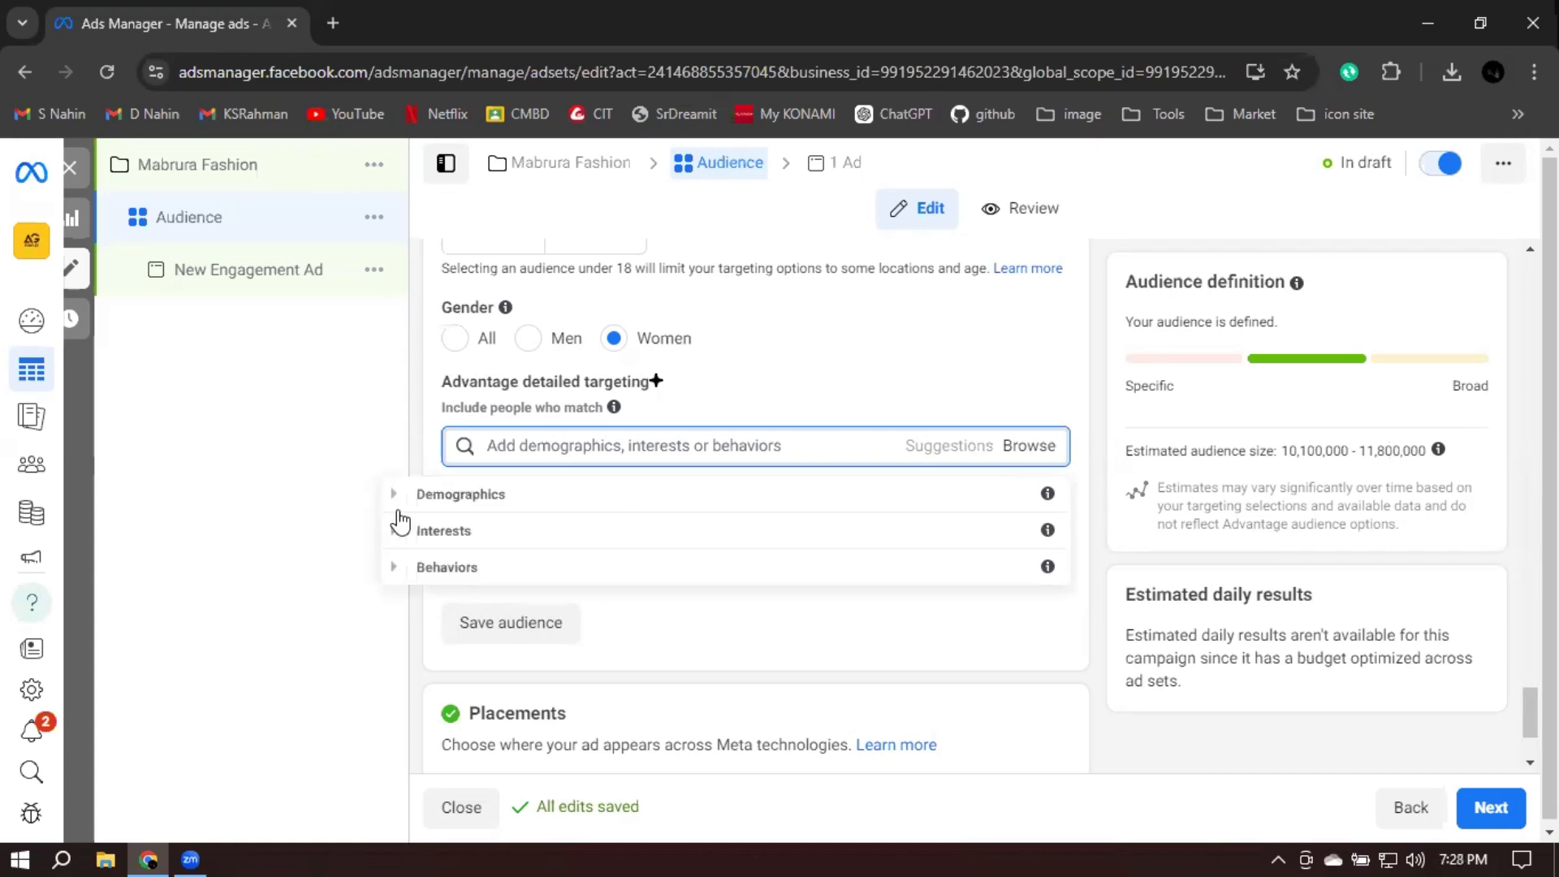
{"action": "left_click", "coordinate": [466, 508]}
{"action": "left_click", "coordinate": [470, 509]}
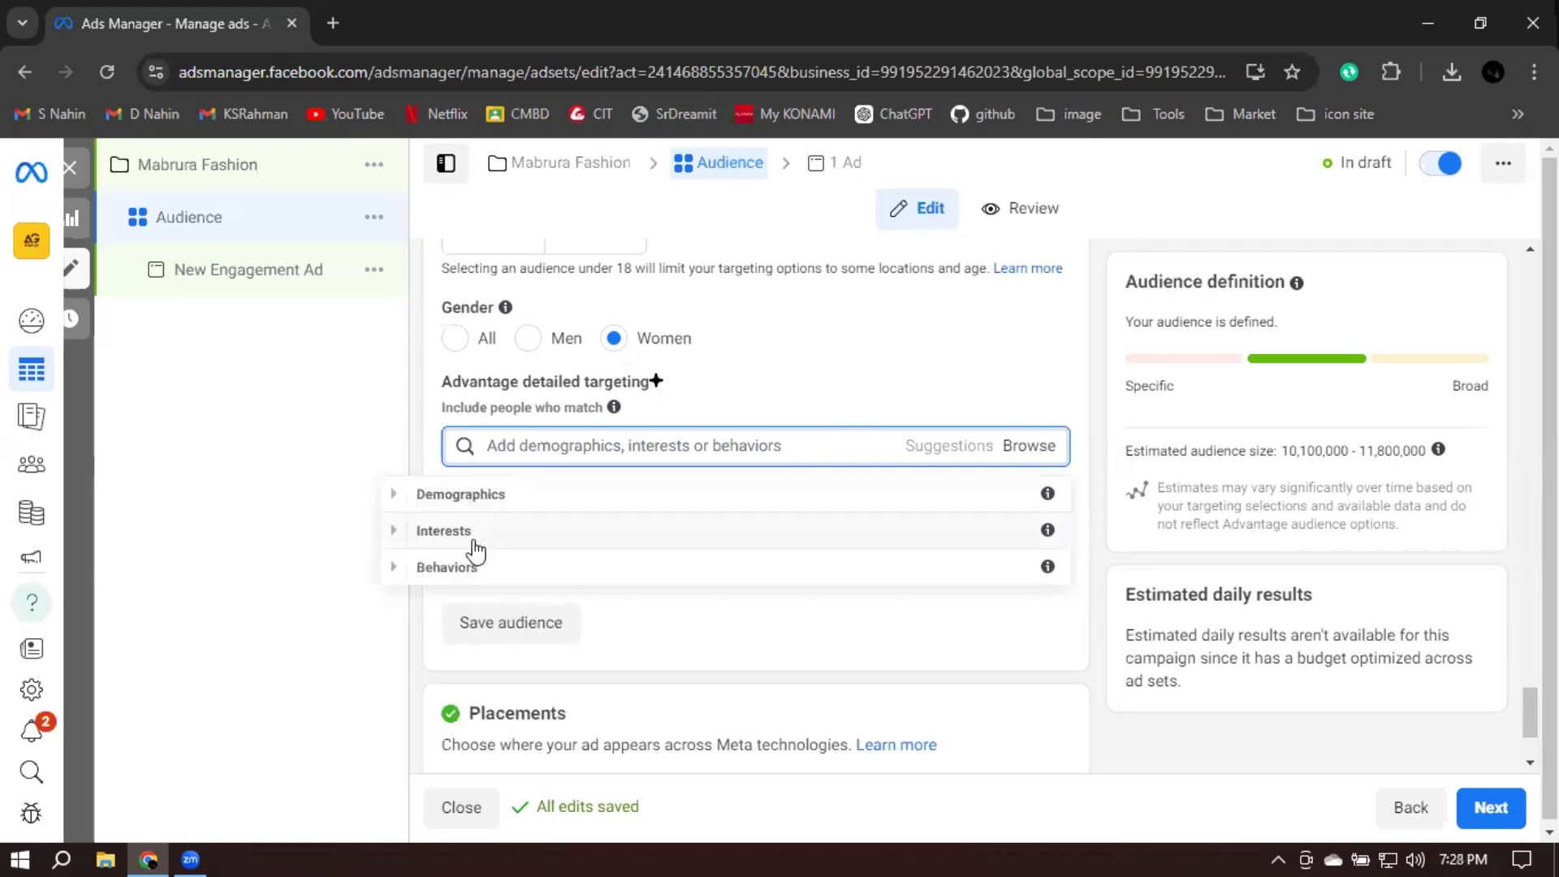
{"action": "left_click", "coordinate": [466, 536]}
{"action": "left_click", "coordinate": [406, 496]}
{"action": "left_click", "coordinate": [438, 572]}
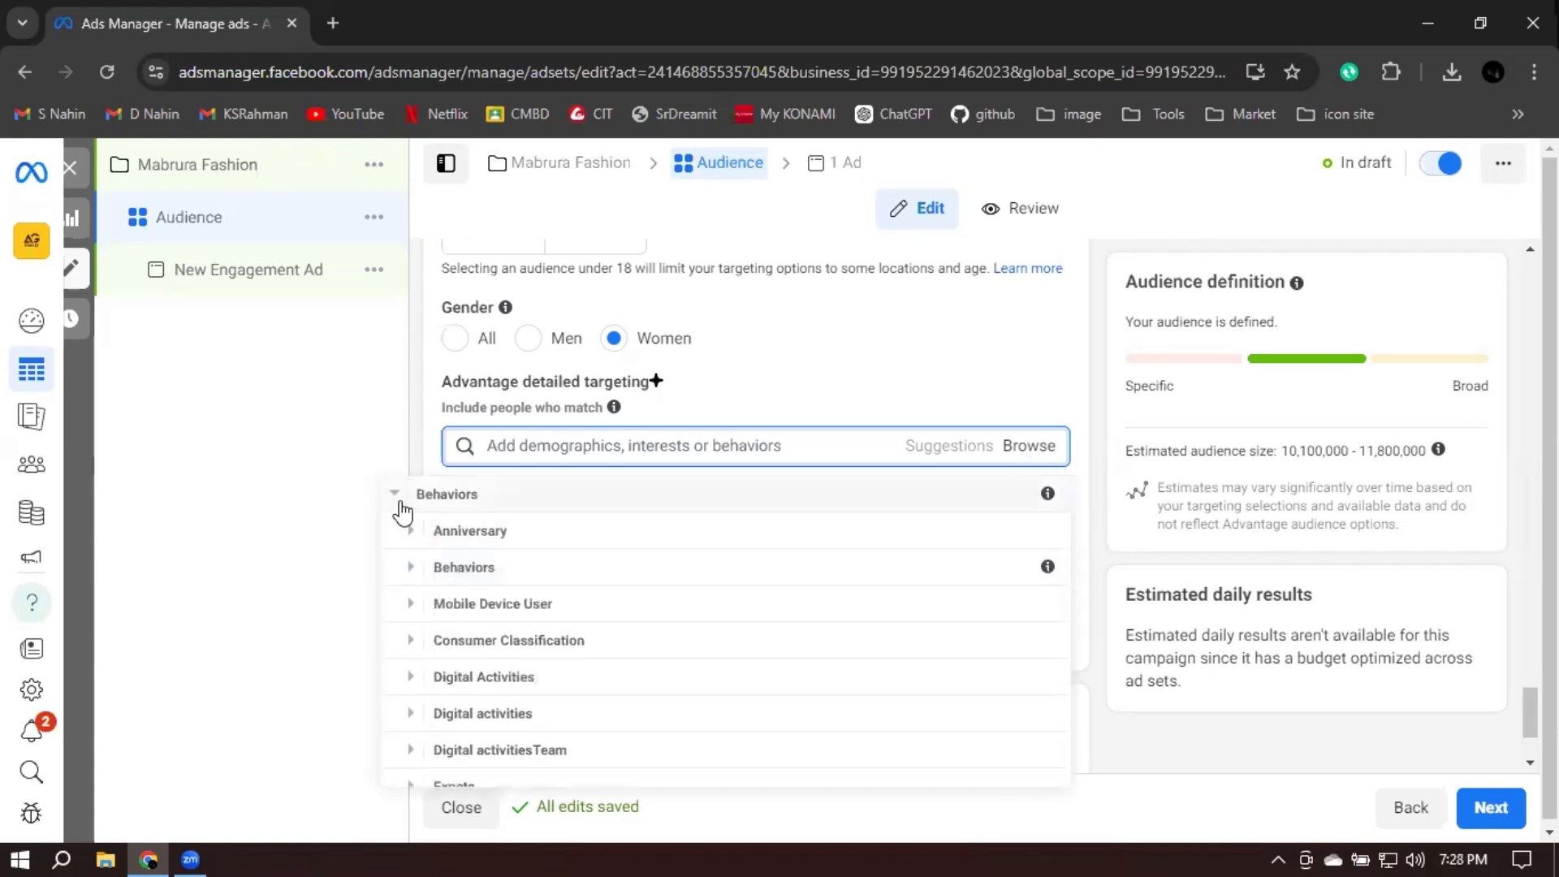
{"action": "left_click", "coordinate": [396, 497]}
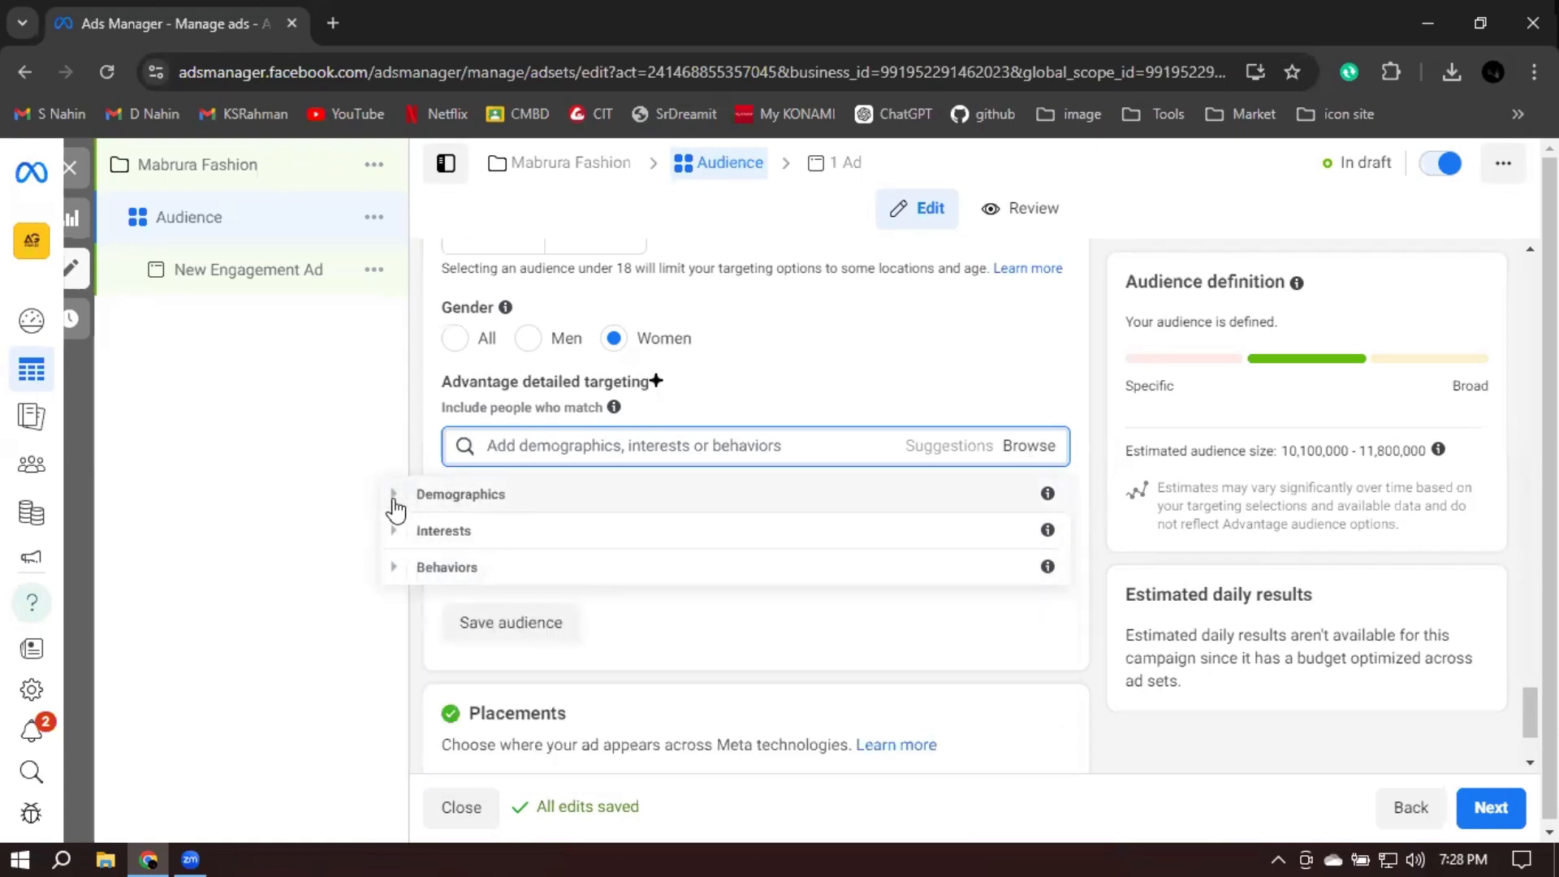
{"action": "left_click", "coordinate": [1094, 474]}
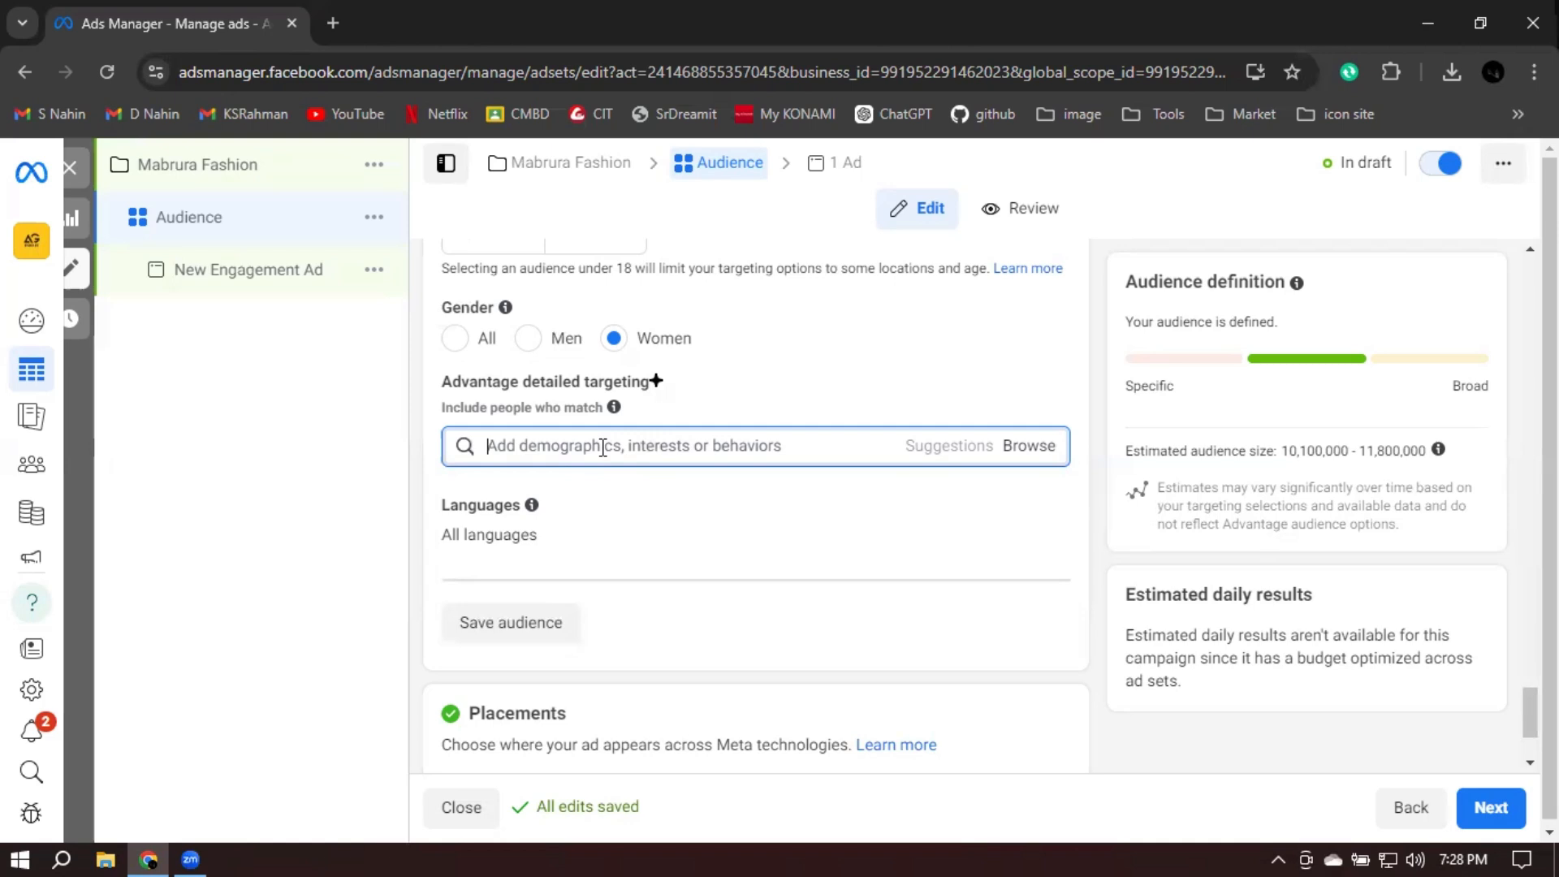
Search detailed targeting for women's clothing and add the interest Women's clothing (apparel)
{"action": "type", "text": "women"}
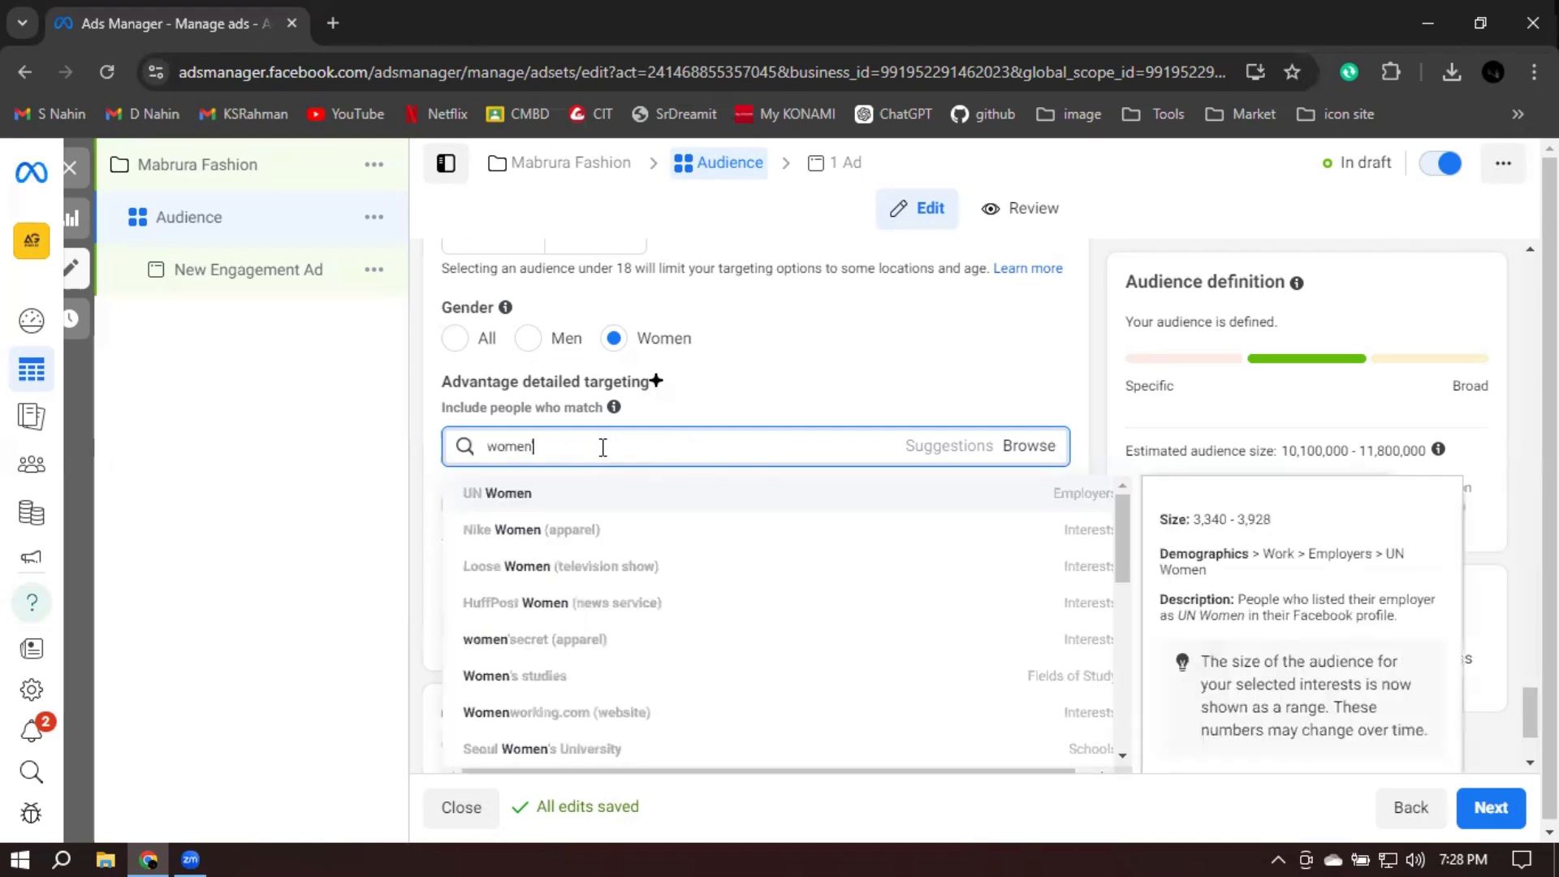
{"action": "type", "text": "'s clo"}
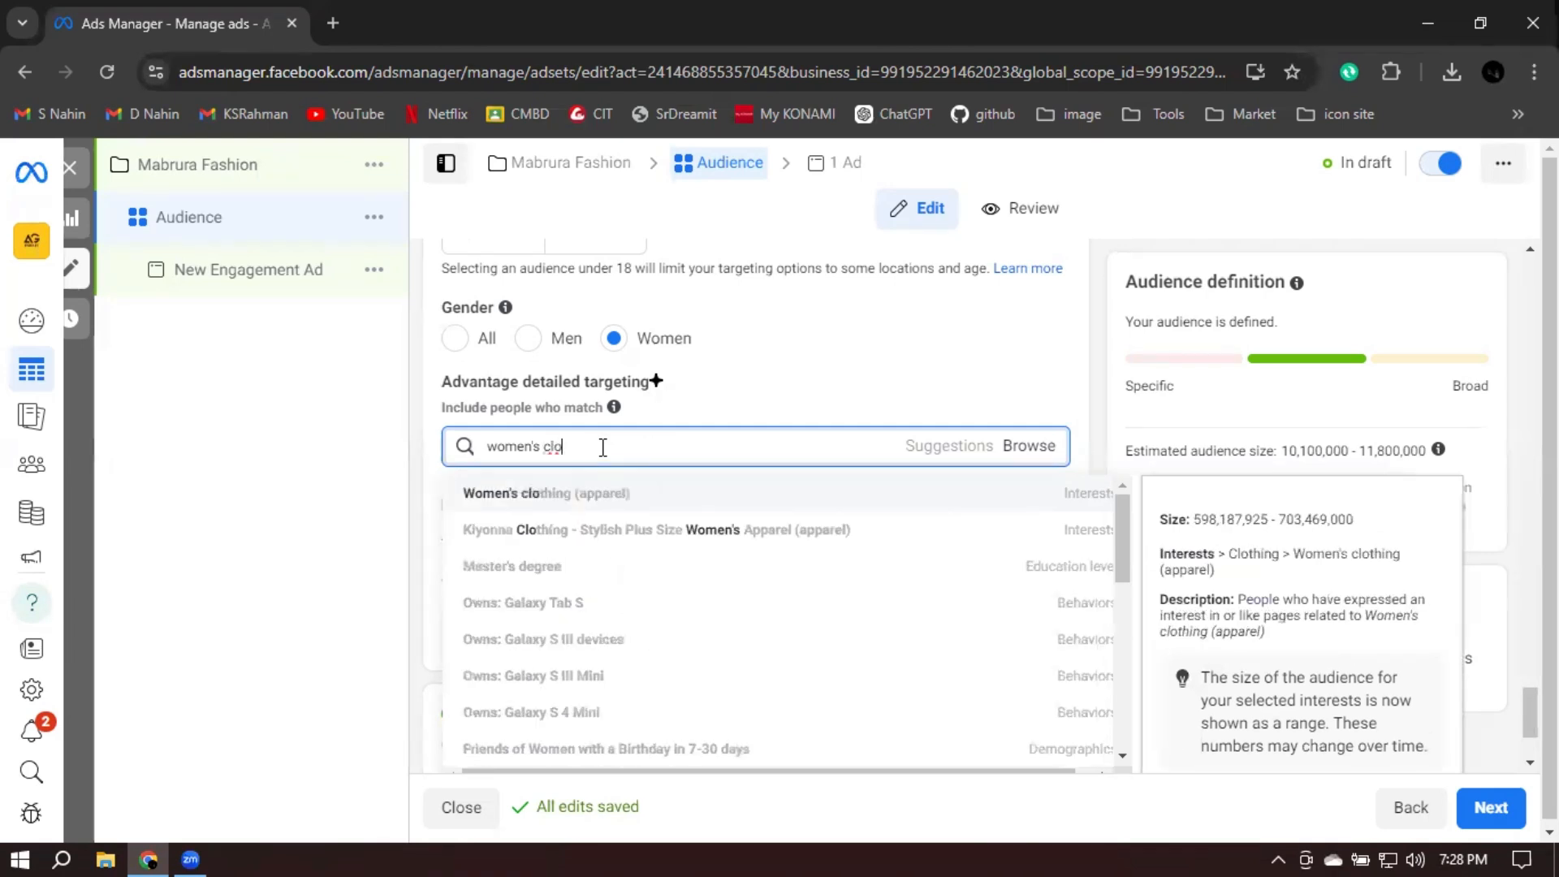
{"action": "left_click", "coordinate": [617, 502]}
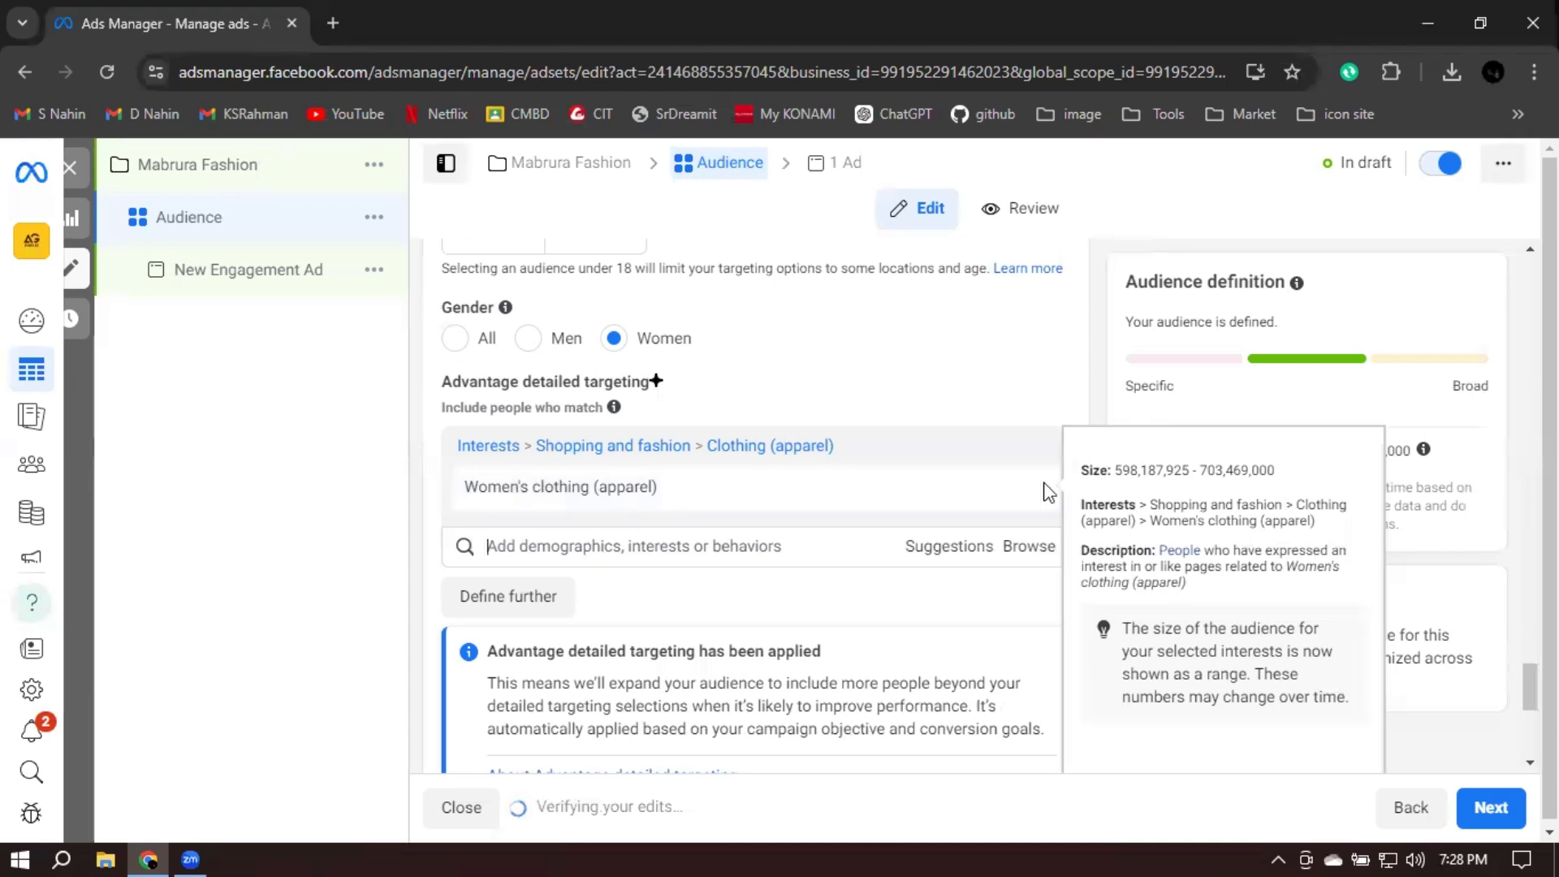
Add the suggested interest Online shopping (retail) and the behavior Engaged Shoppers to the detailed targeting
{"action": "left_click", "coordinate": [951, 549]}
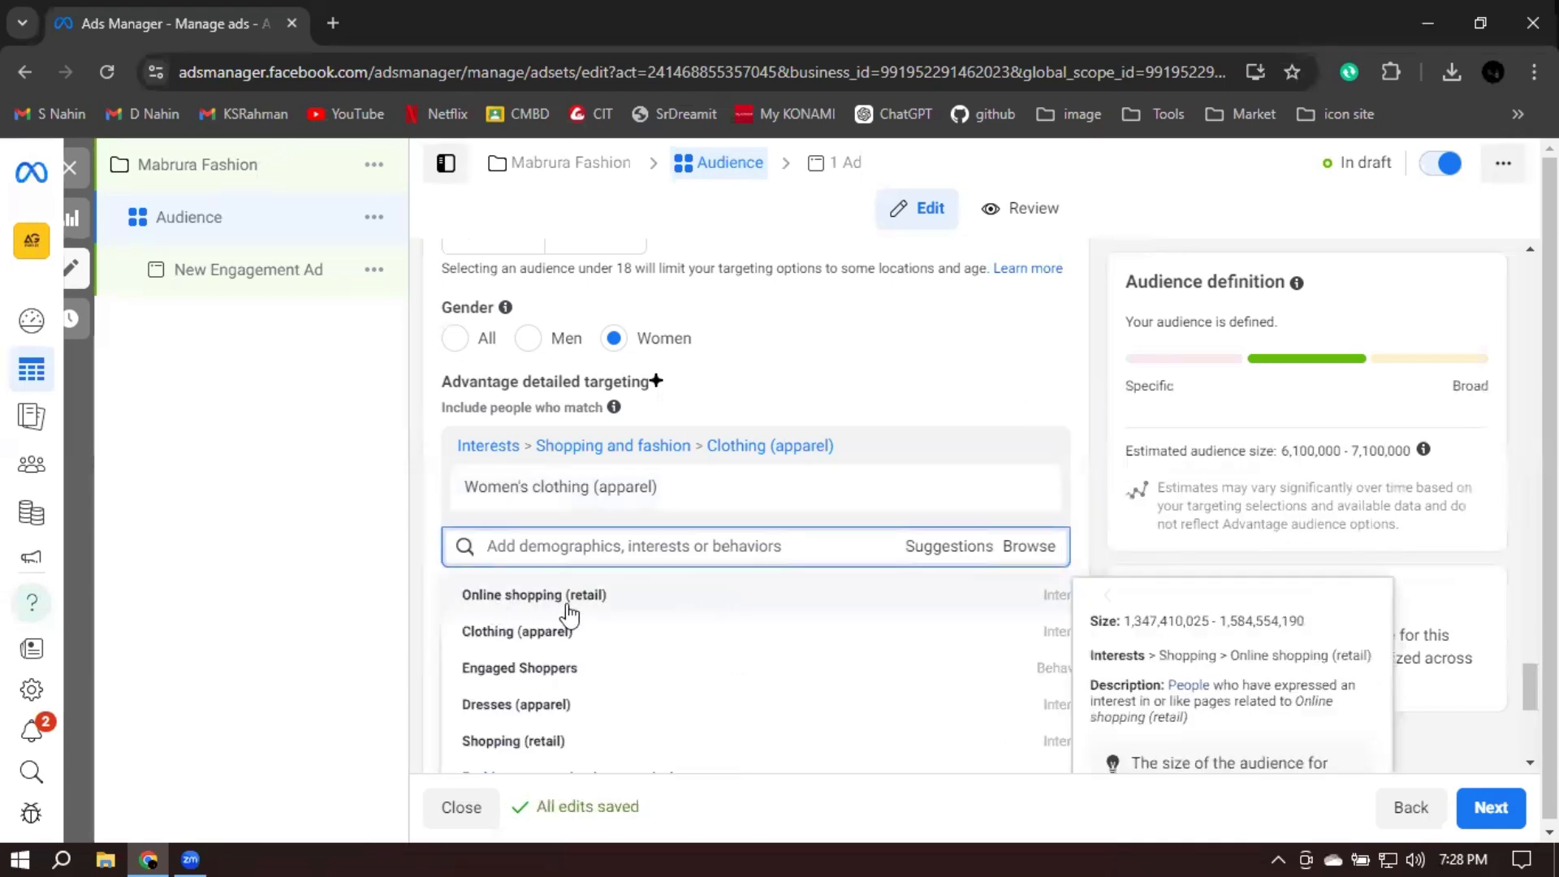
{"action": "left_click", "coordinate": [849, 601]}
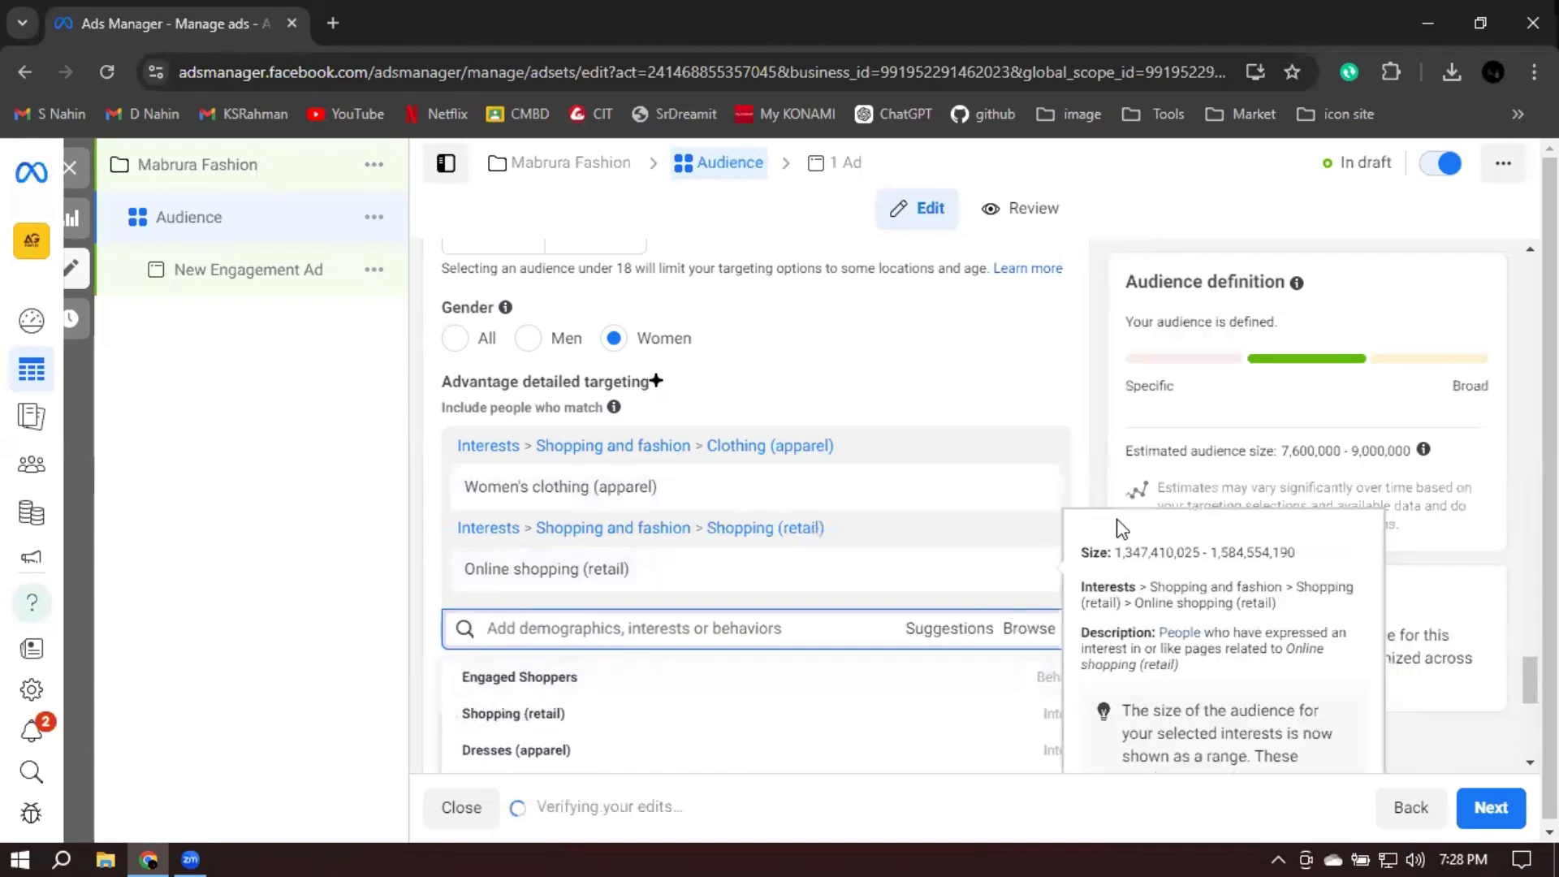
{"action": "scroll", "coordinate": [1096, 485], "scroll_direction": "down", "scroll_amount": 3}
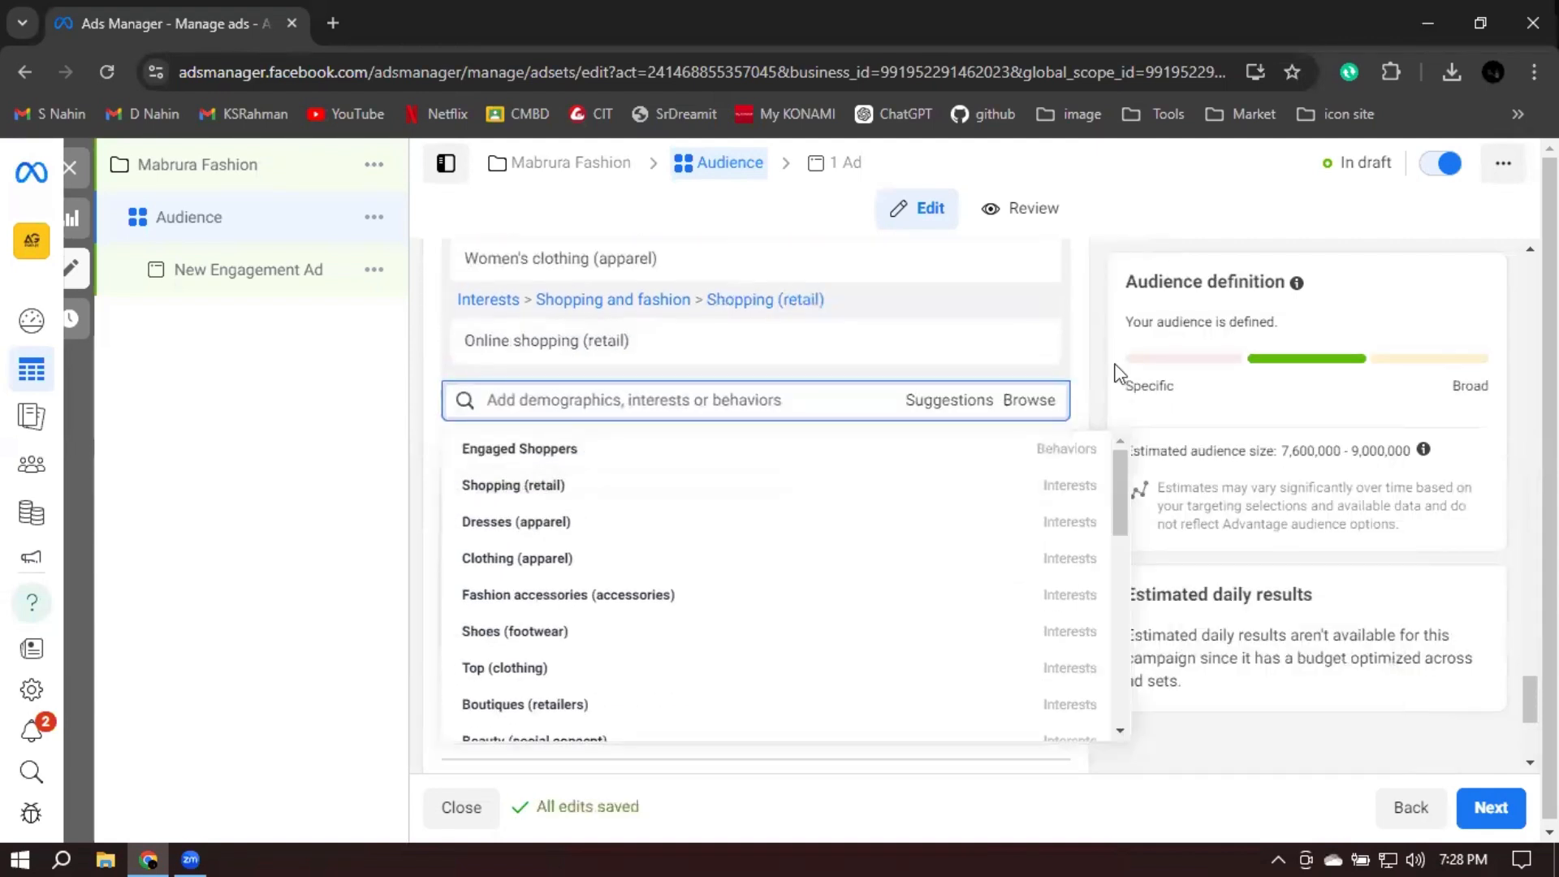
{"action": "mouse_move", "coordinate": [514, 452]}
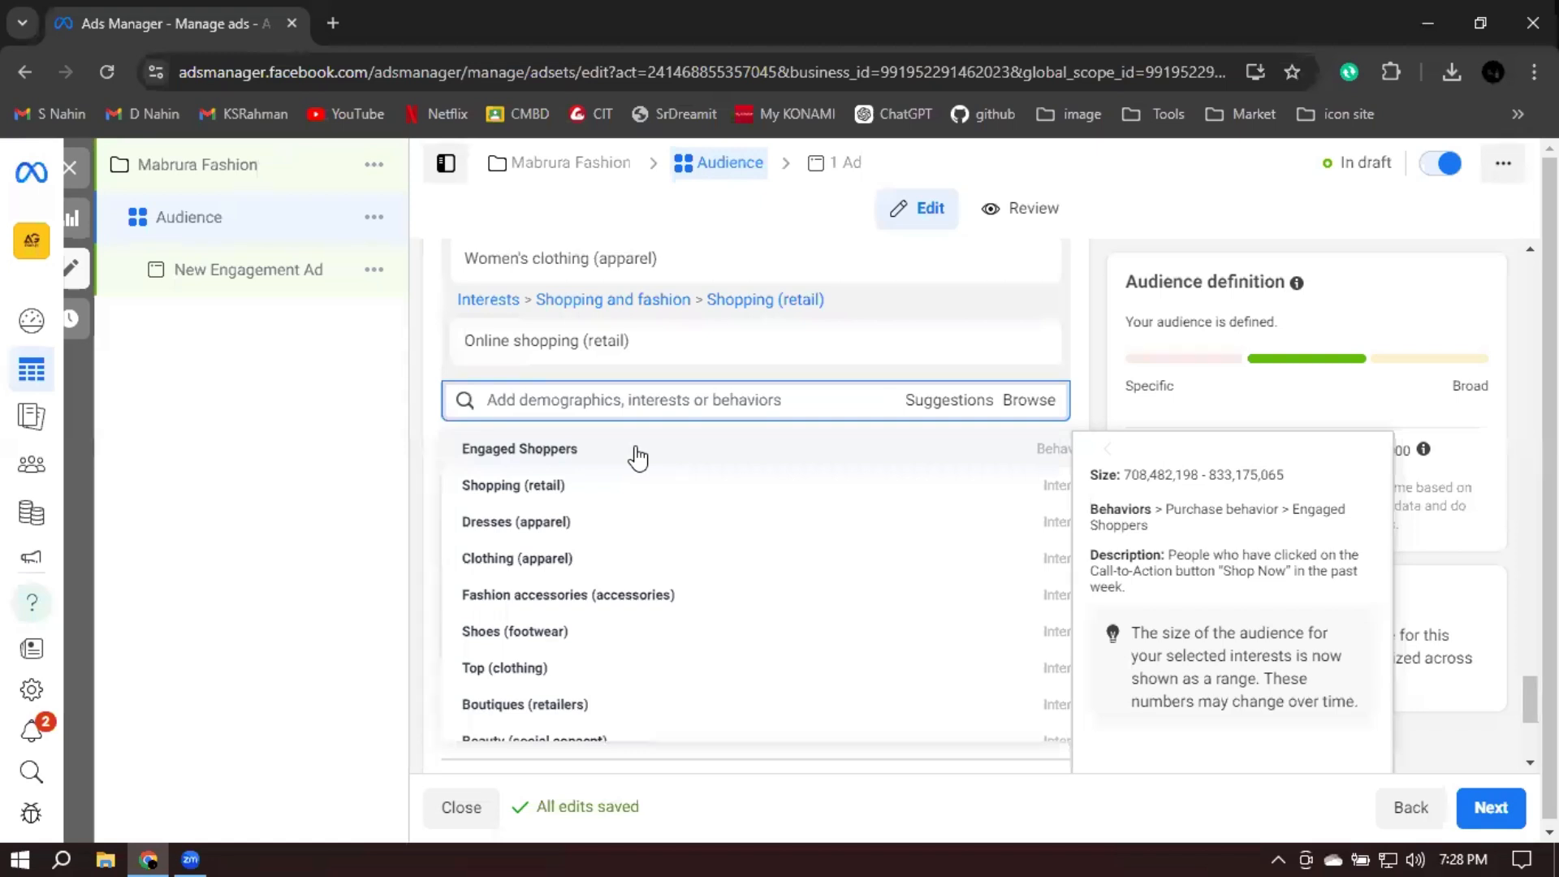
{"action": "left_click", "coordinate": [547, 452]}
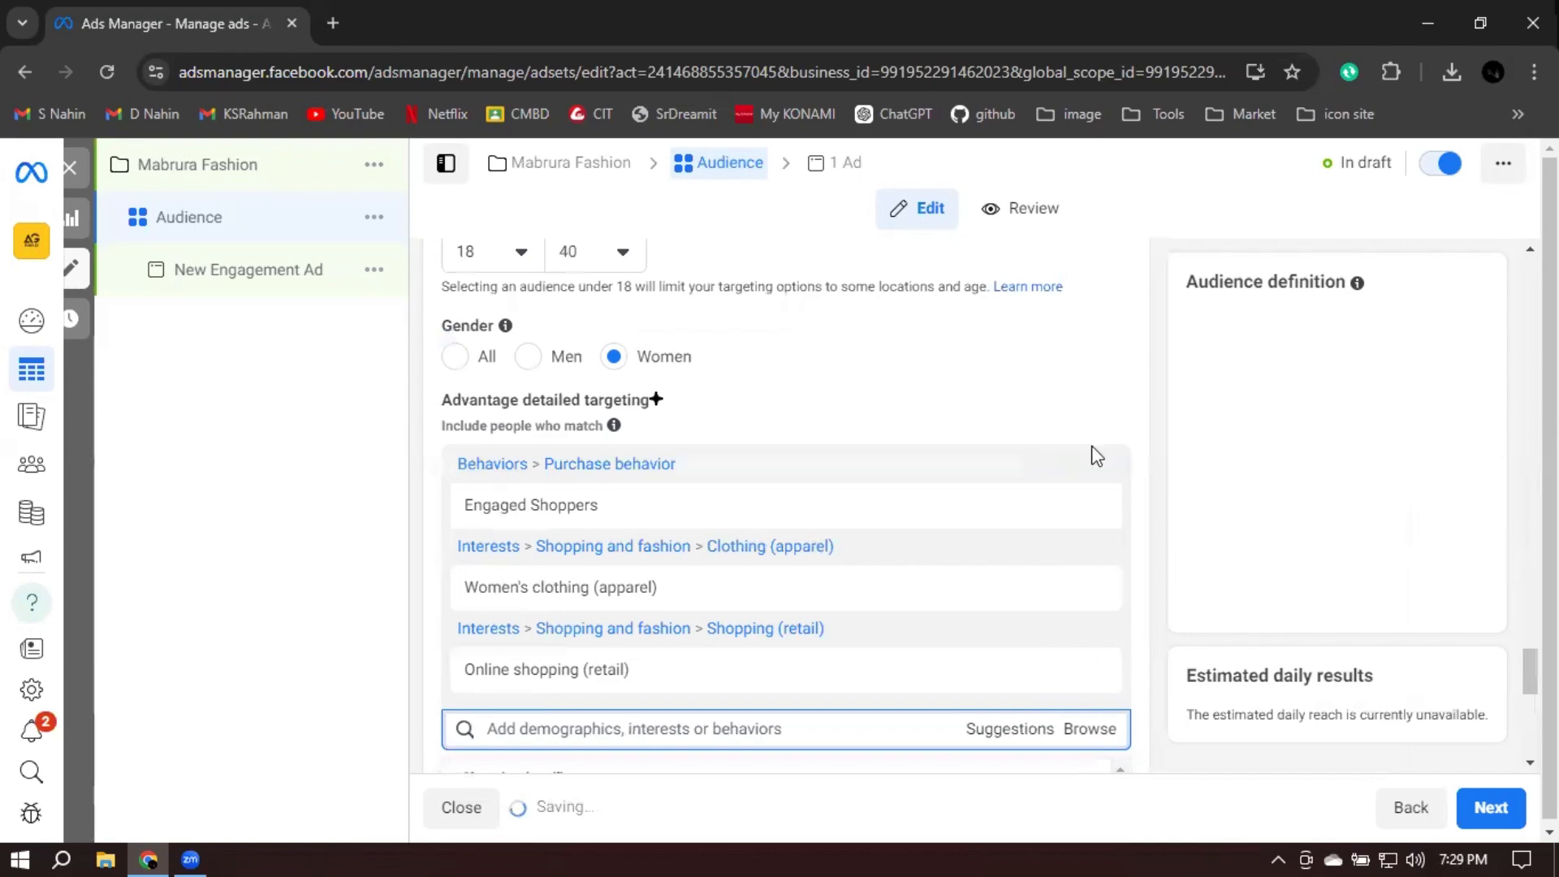
Add the suggested relationship status Married to the detailed targeting
{"action": "scroll", "coordinate": [1129, 456], "scroll_direction": "down", "scroll_amount": 2}
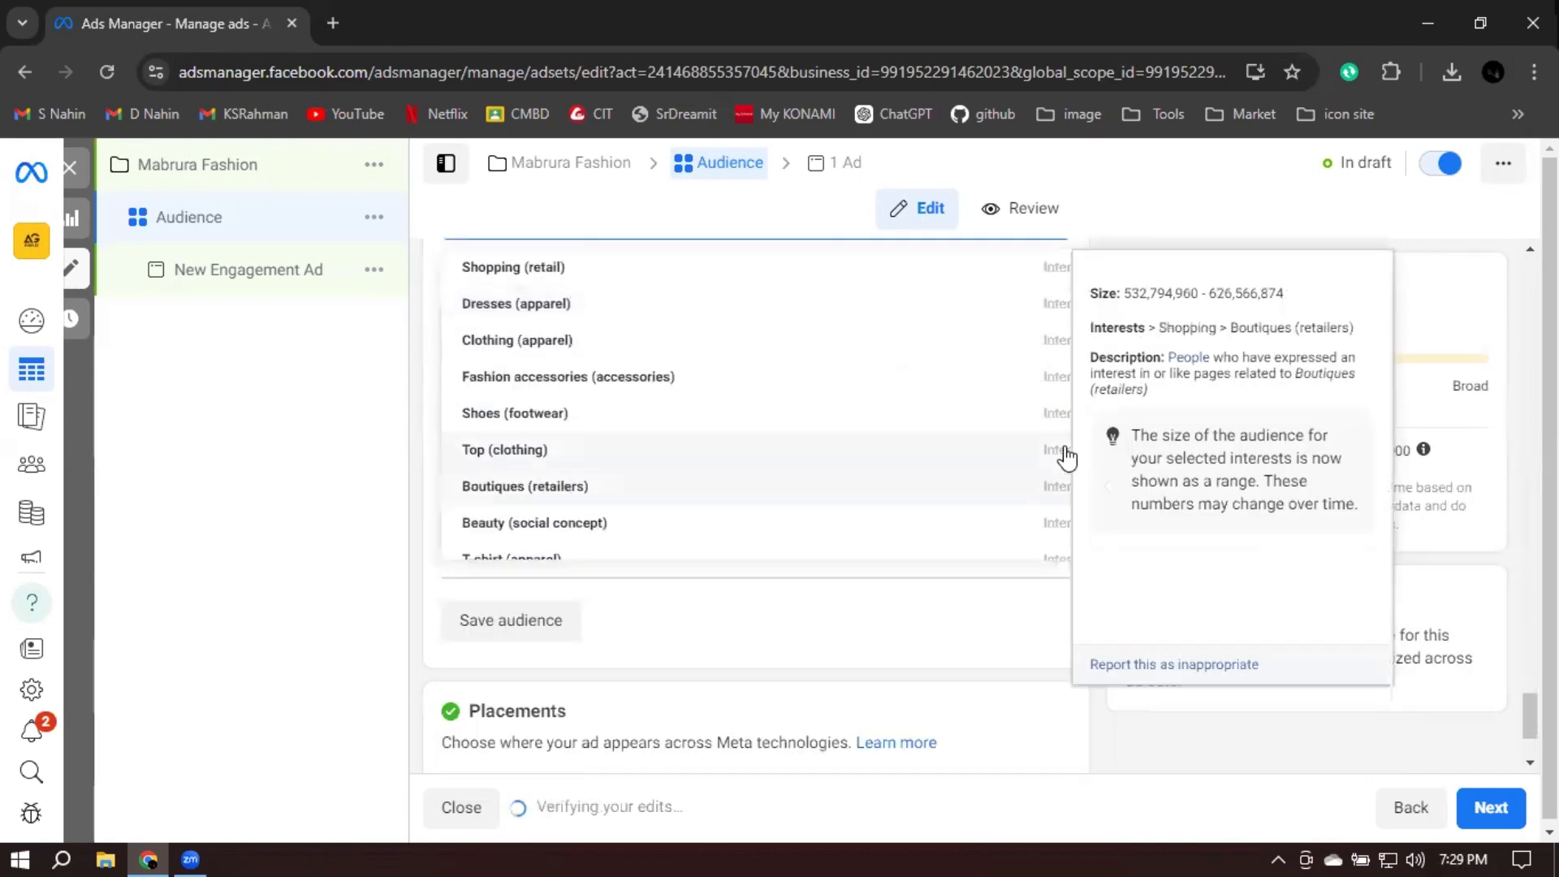
{"action": "scroll", "coordinate": [519, 324], "scroll_direction": "up", "scroll_amount": 1}
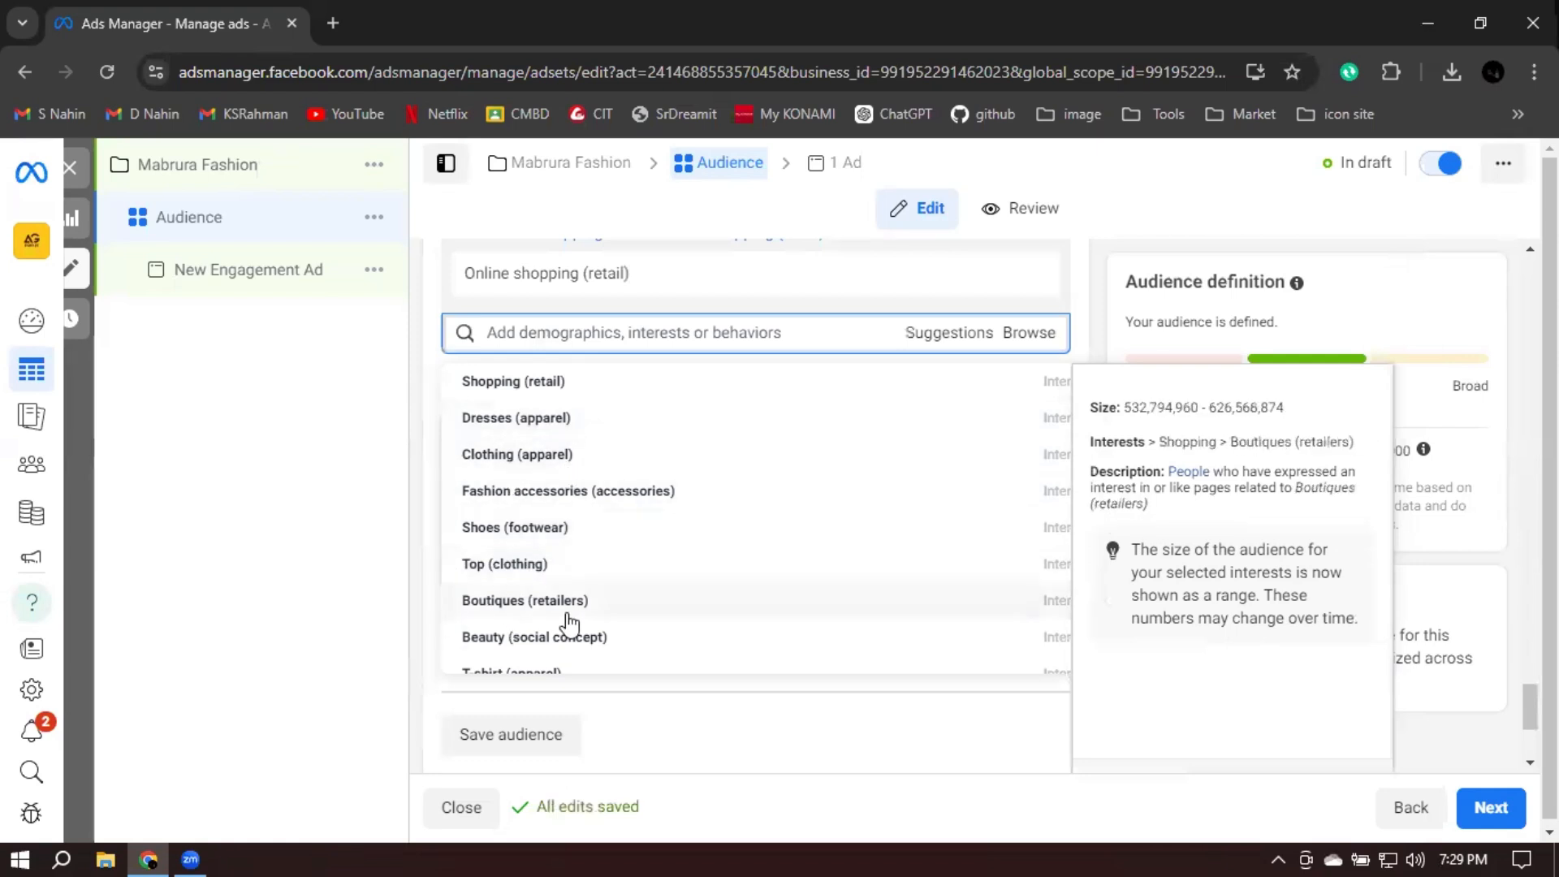
{"action": "scroll", "coordinate": [569, 621], "scroll_direction": "down", "scroll_amount": 1}
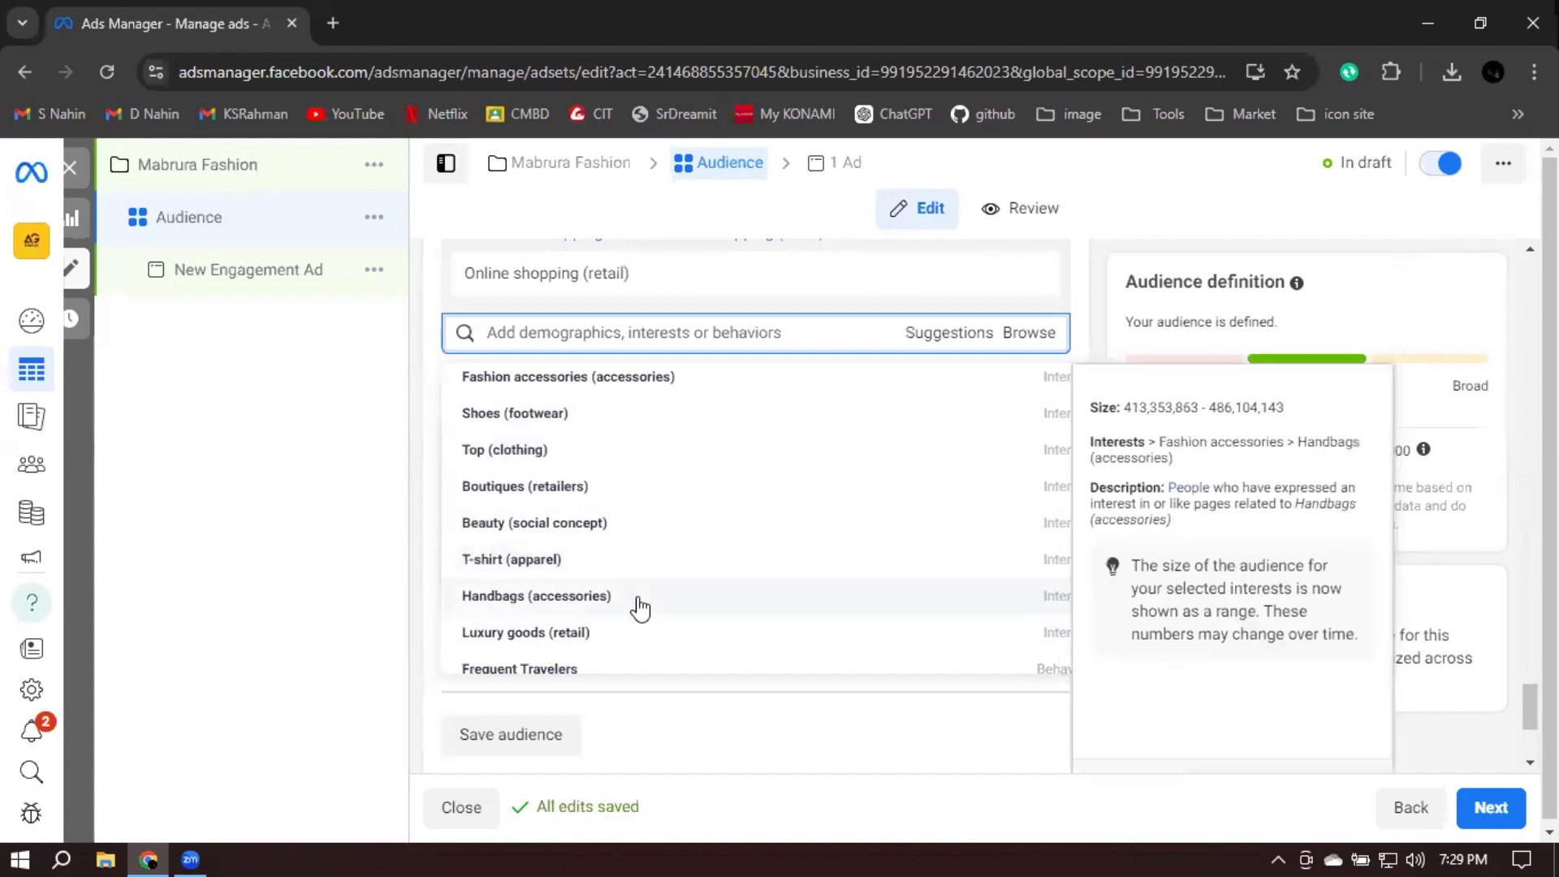
{"action": "scroll", "coordinate": [617, 568], "scroll_direction": "down", "scroll_amount": 1}
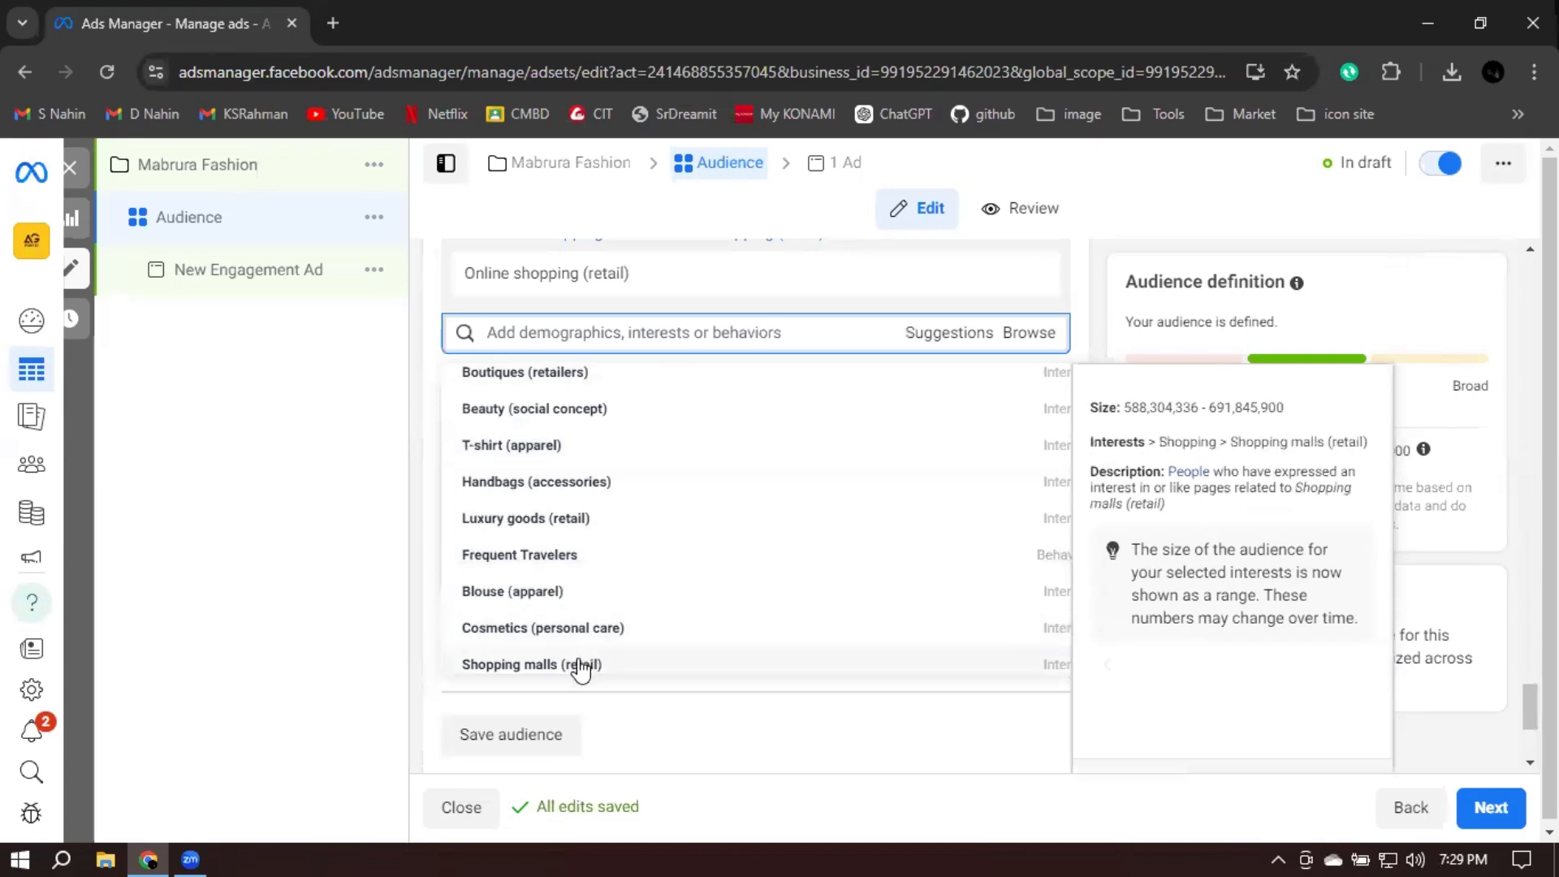
{"action": "scroll", "coordinate": [604, 510], "scroll_direction": "down", "scroll_amount": 2}
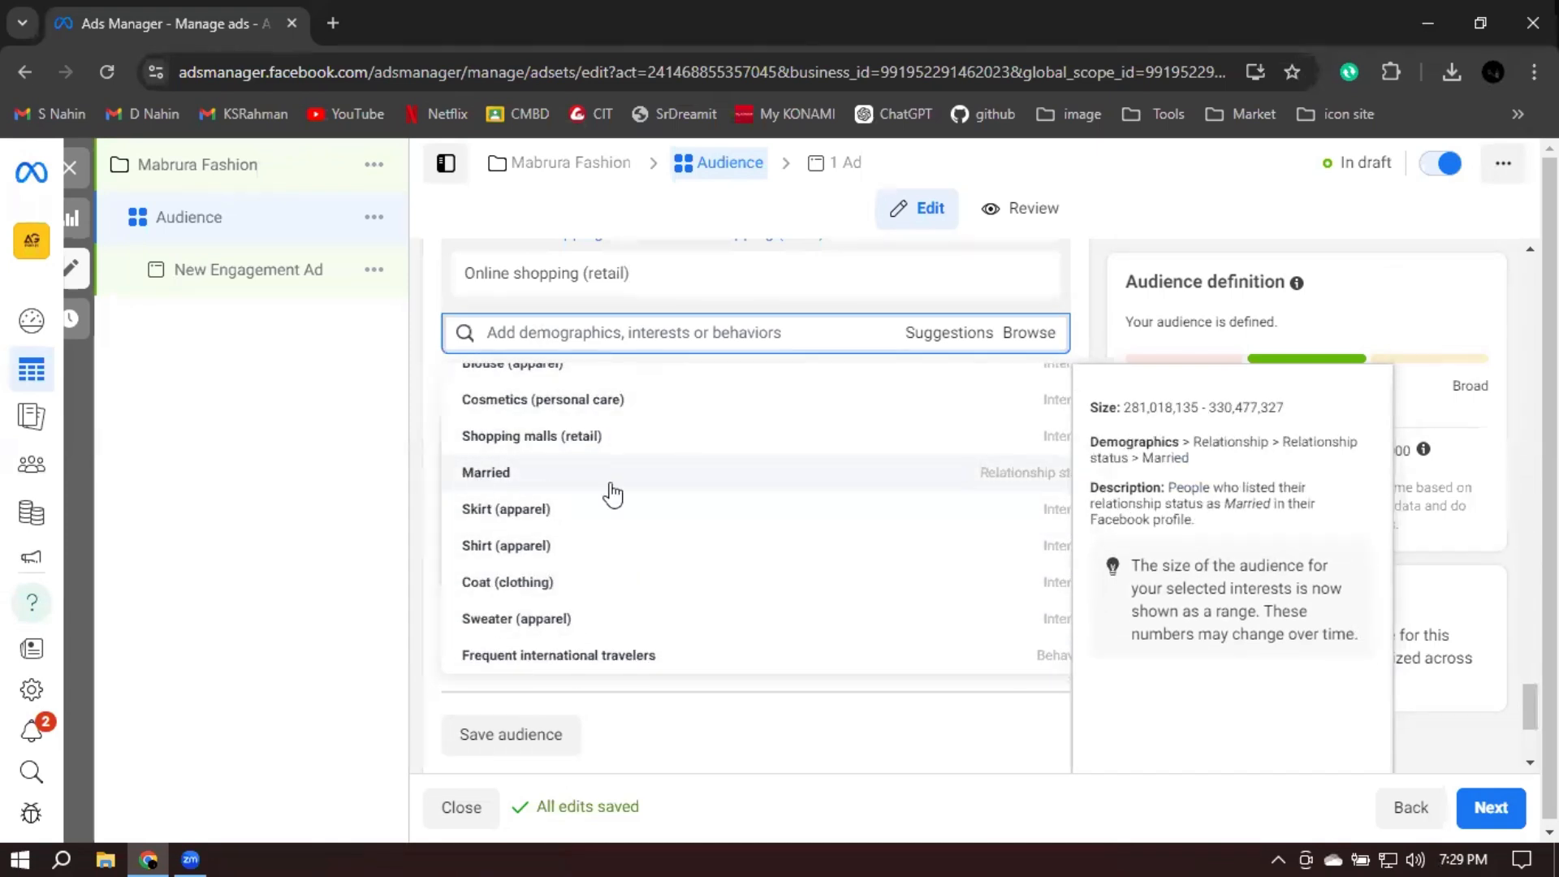
{"action": "left_click", "coordinate": [475, 485]}
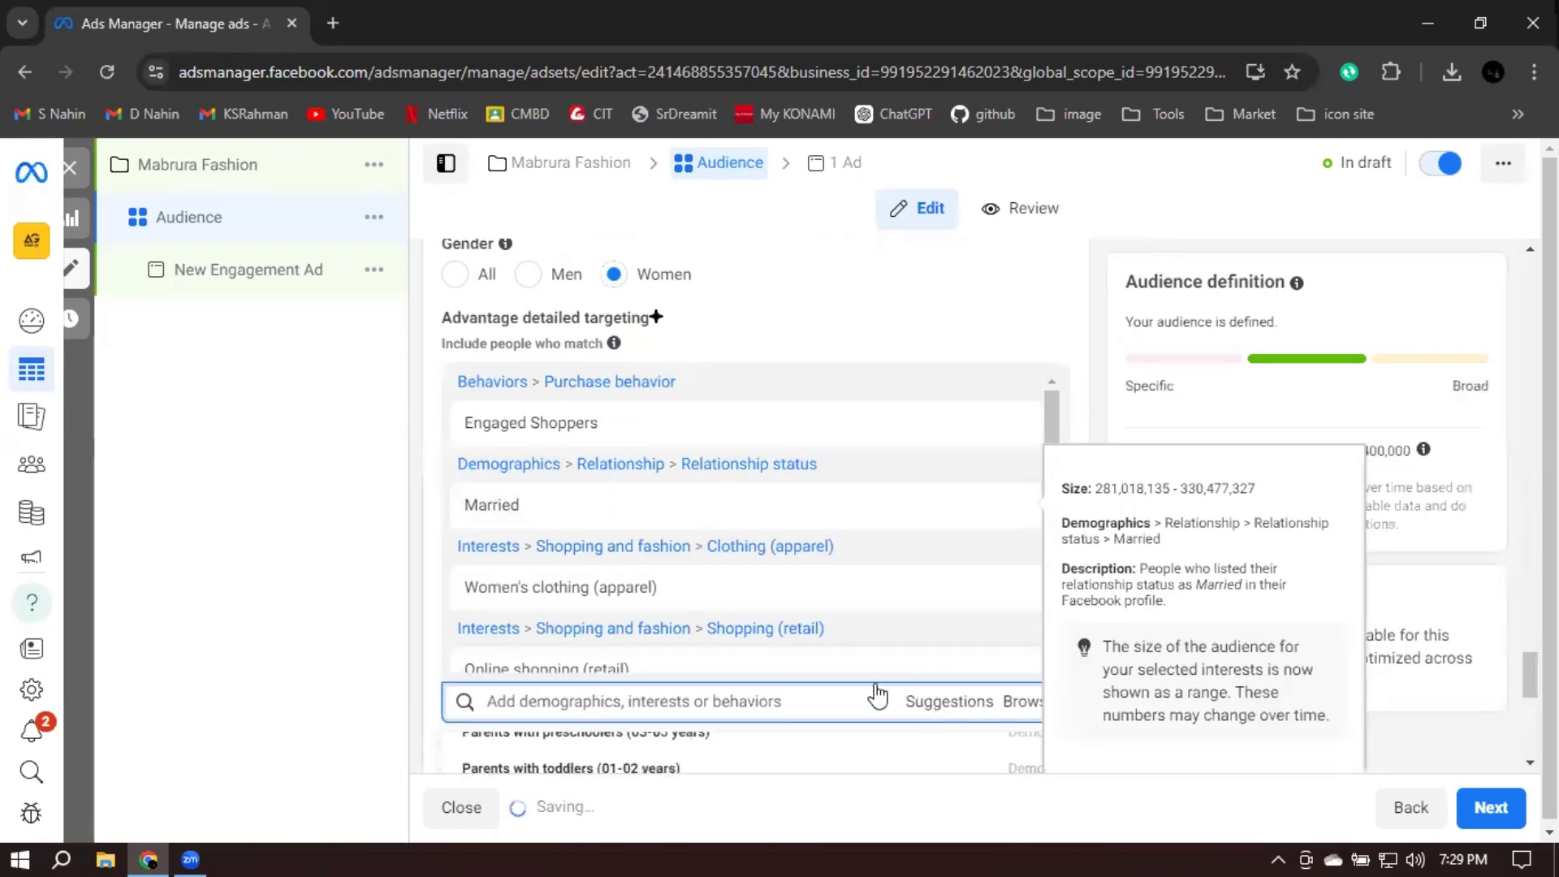
Add the suggested relationship statuses In a relationship and Engaged to the detailed targeting and dismiss the zero-results warning
{"action": "scroll", "coordinate": [1109, 533], "scroll_direction": "down", "scroll_amount": 1}
{"action": "scroll", "coordinate": [1108, 529], "scroll_direction": "down", "scroll_amount": 3}
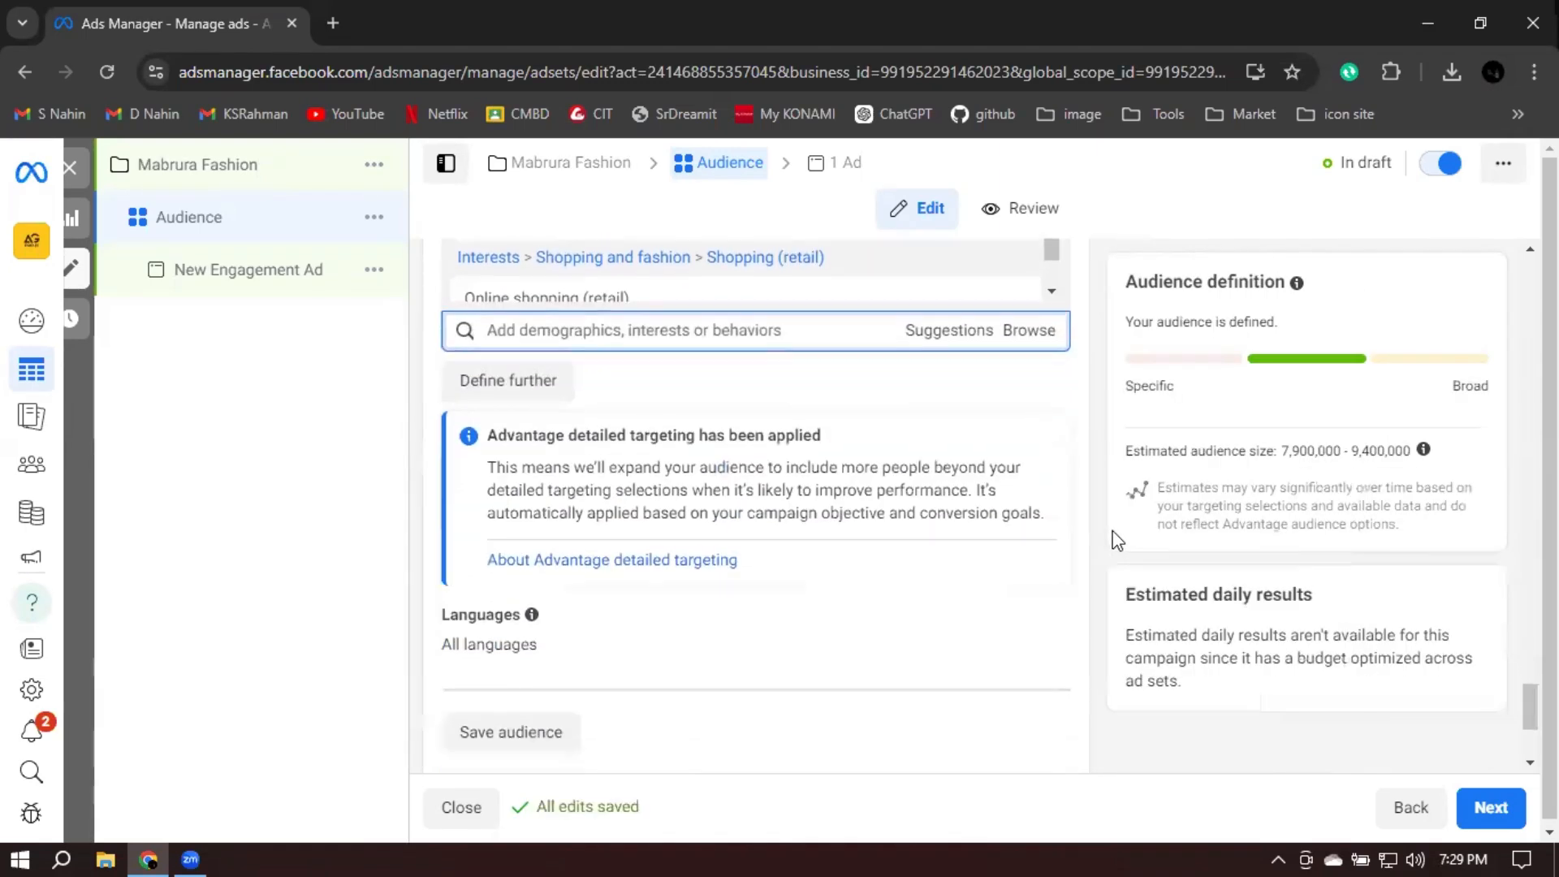
{"action": "scroll", "coordinate": [1055, 480], "scroll_direction": "up", "scroll_amount": 1}
{"action": "left_click", "coordinate": [940, 365]}
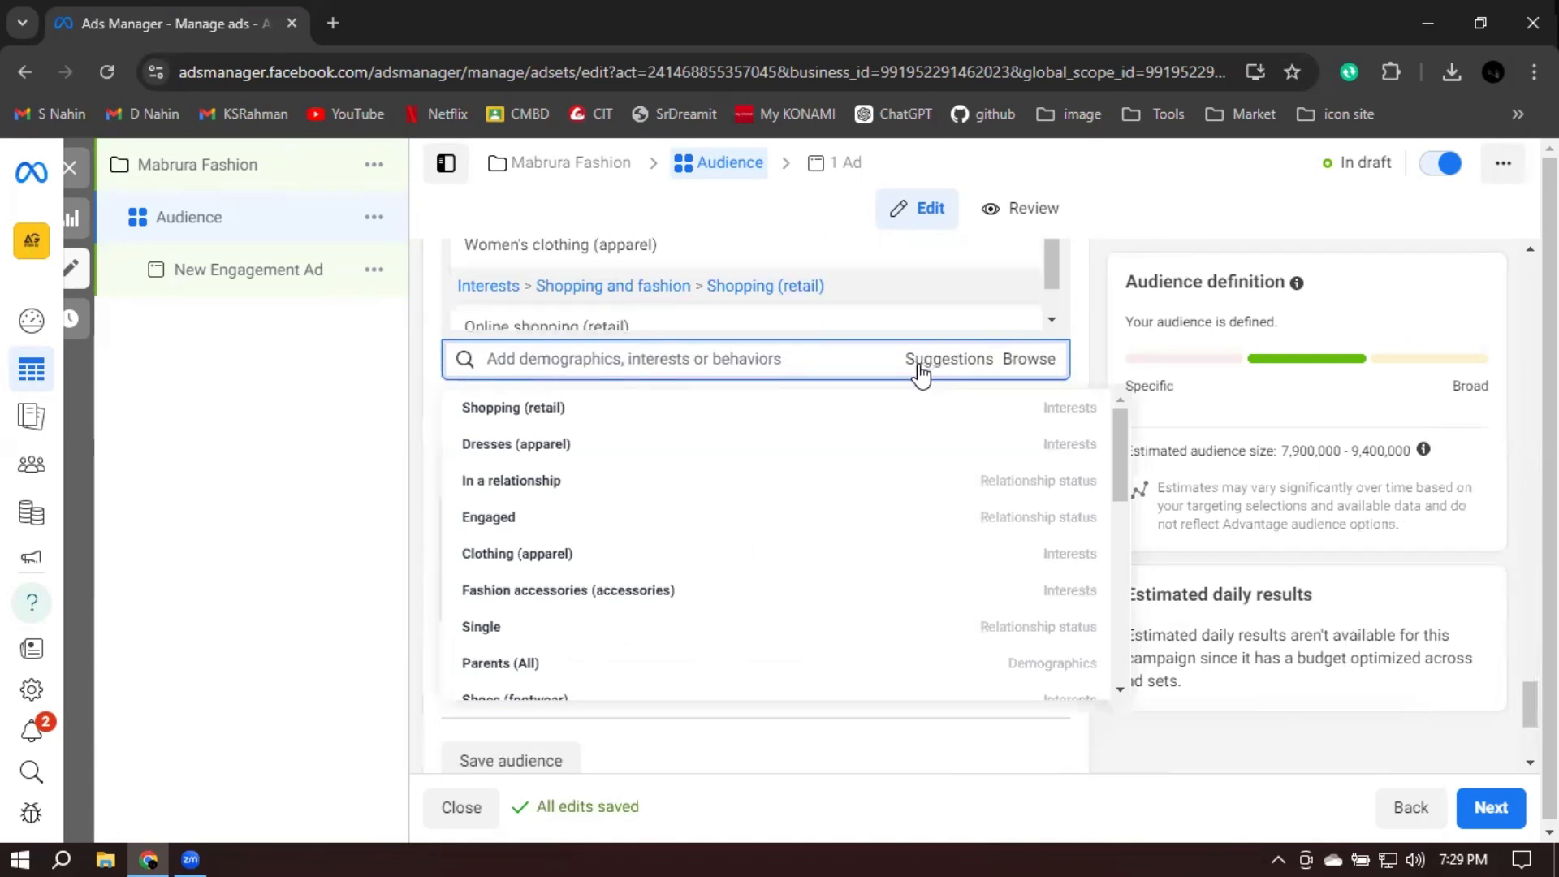
{"action": "left_click", "coordinate": [529, 483]}
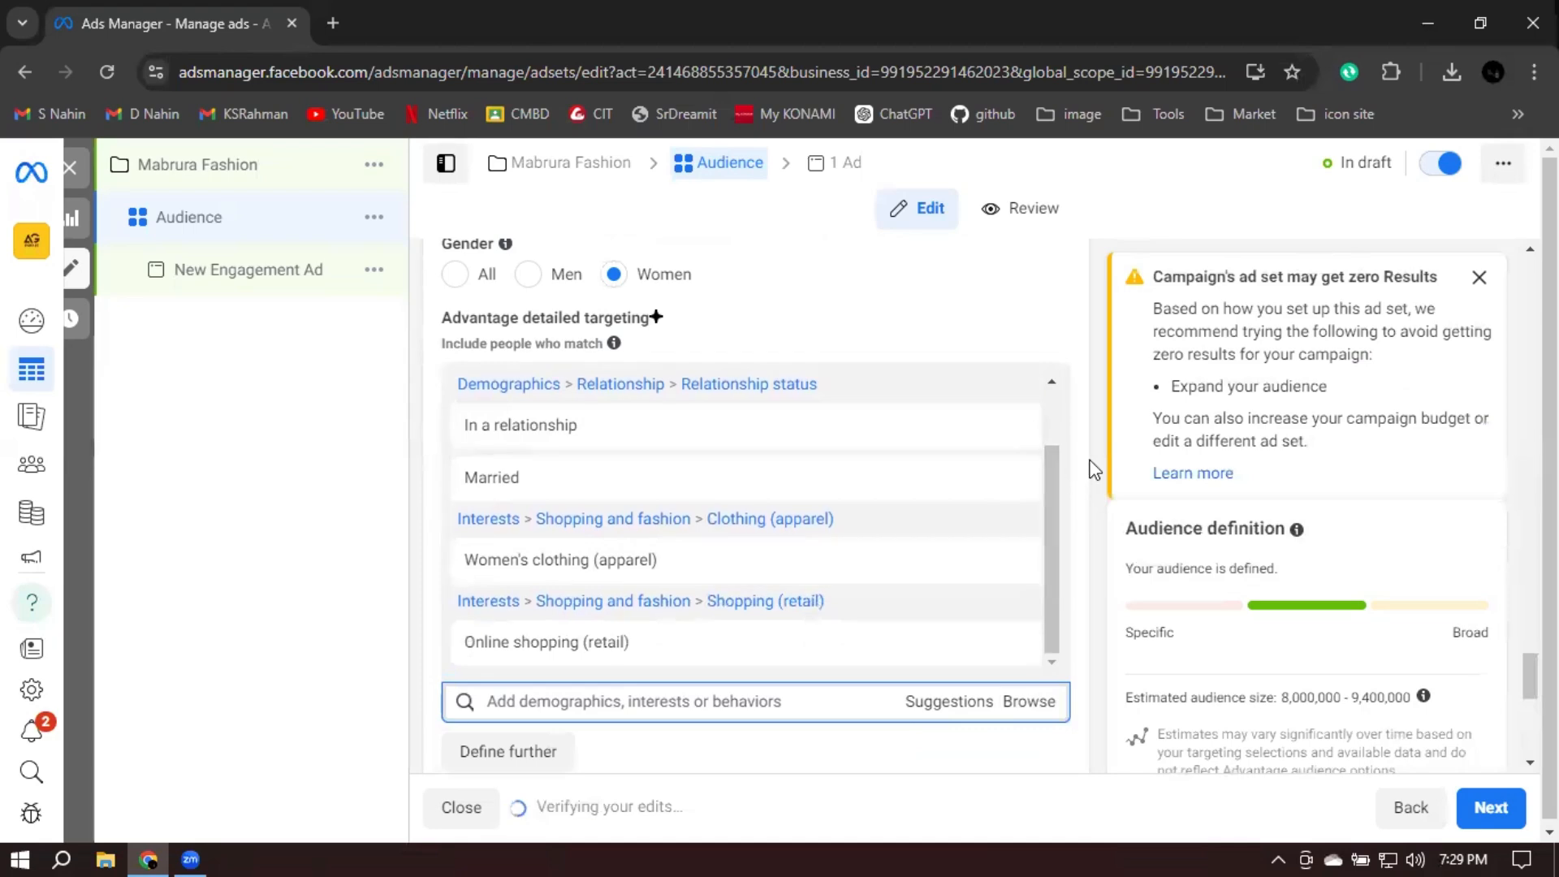
{"action": "scroll", "coordinate": [1080, 466], "scroll_direction": "down", "scroll_amount": 7}
{"action": "scroll", "coordinate": [1088, 450], "scroll_direction": "up", "scroll_amount": 3}
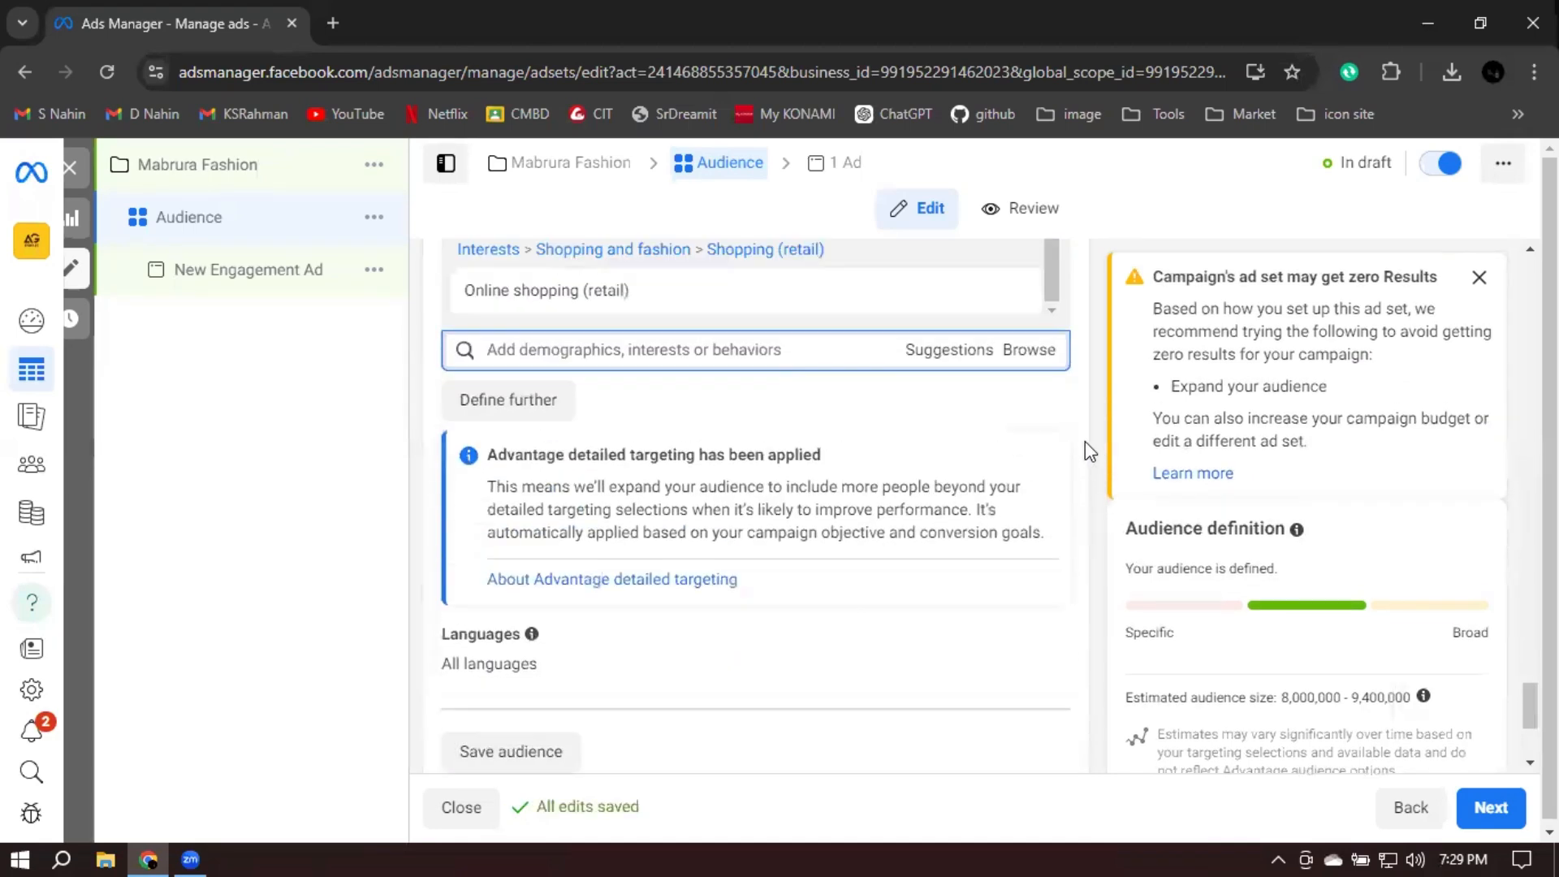
{"action": "left_click", "coordinate": [941, 362]}
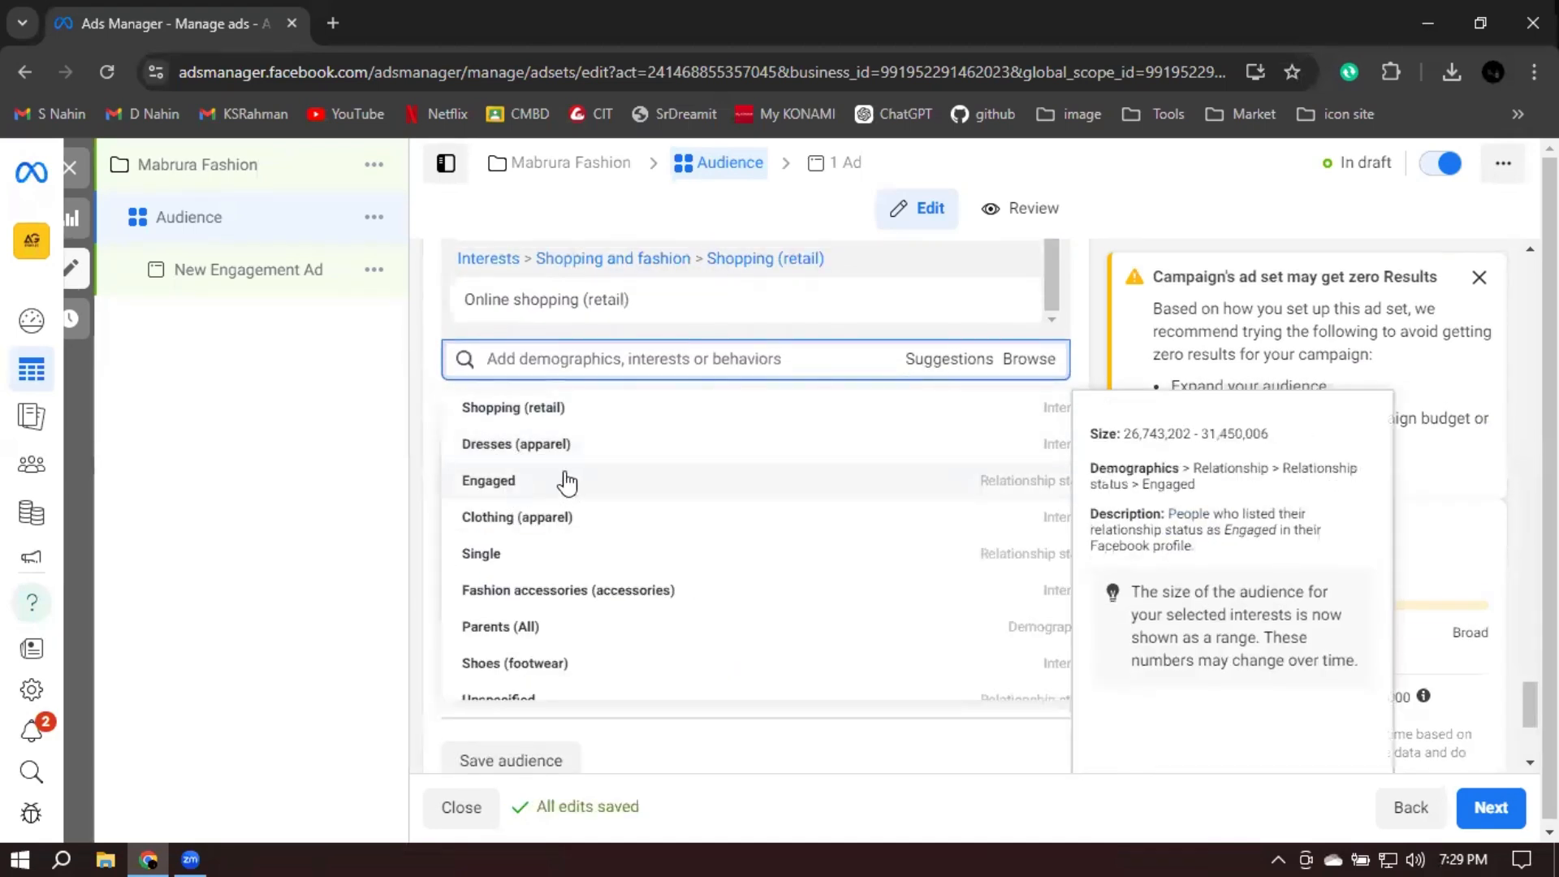
{"action": "left_click", "coordinate": [505, 481]}
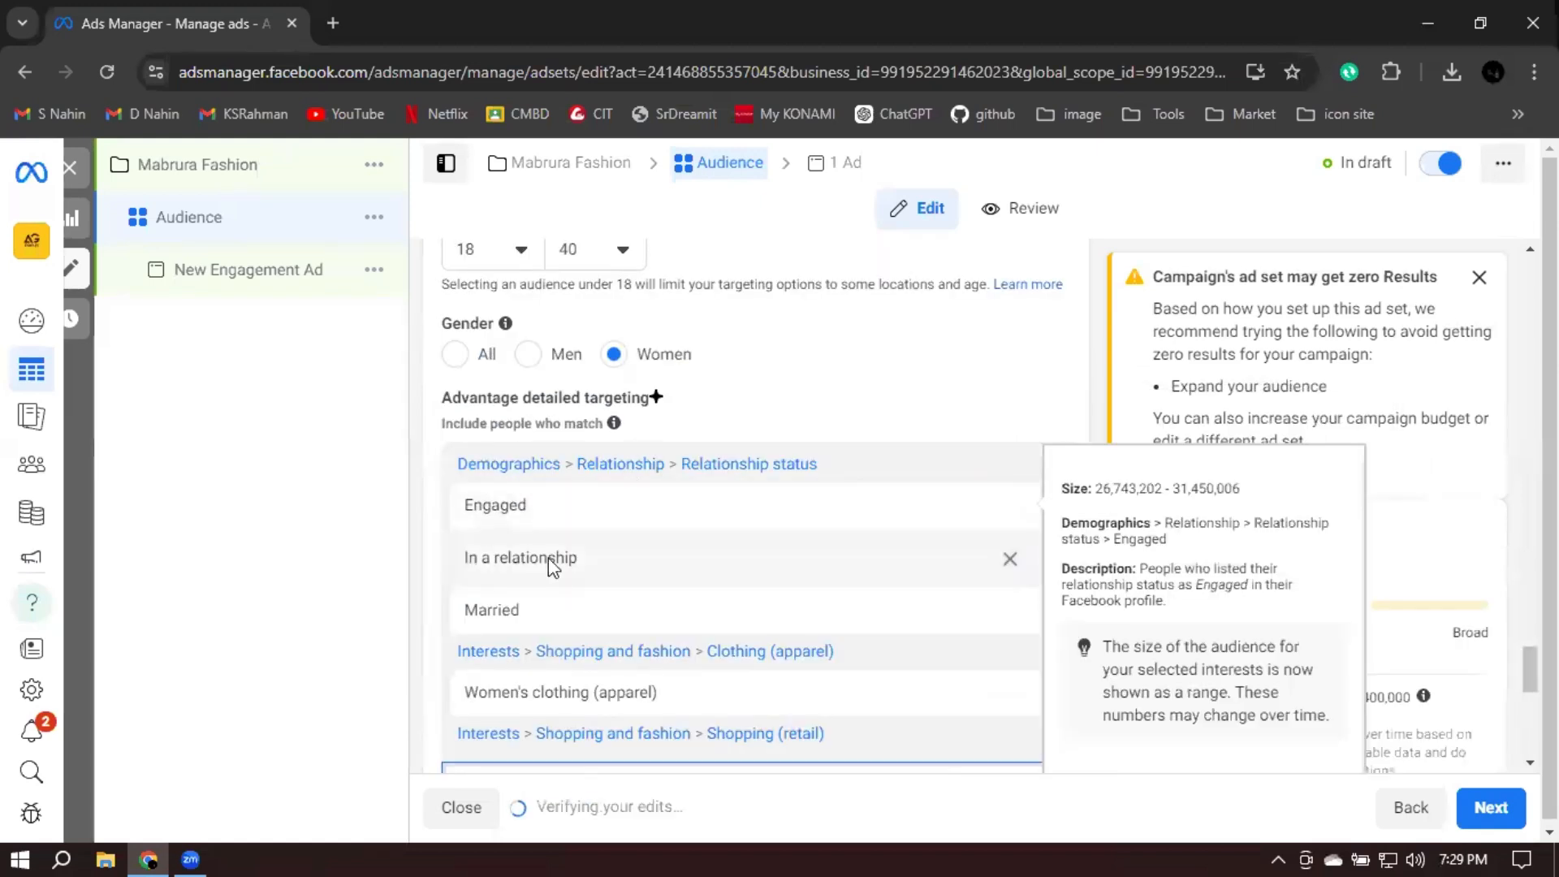
{"action": "left_click", "coordinate": [1479, 278]}
Examine the Life events and Relationship status options within the Demographics category of detailed targeting
{"action": "scroll", "coordinate": [1088, 477], "scroll_direction": "down", "scroll_amount": 3}
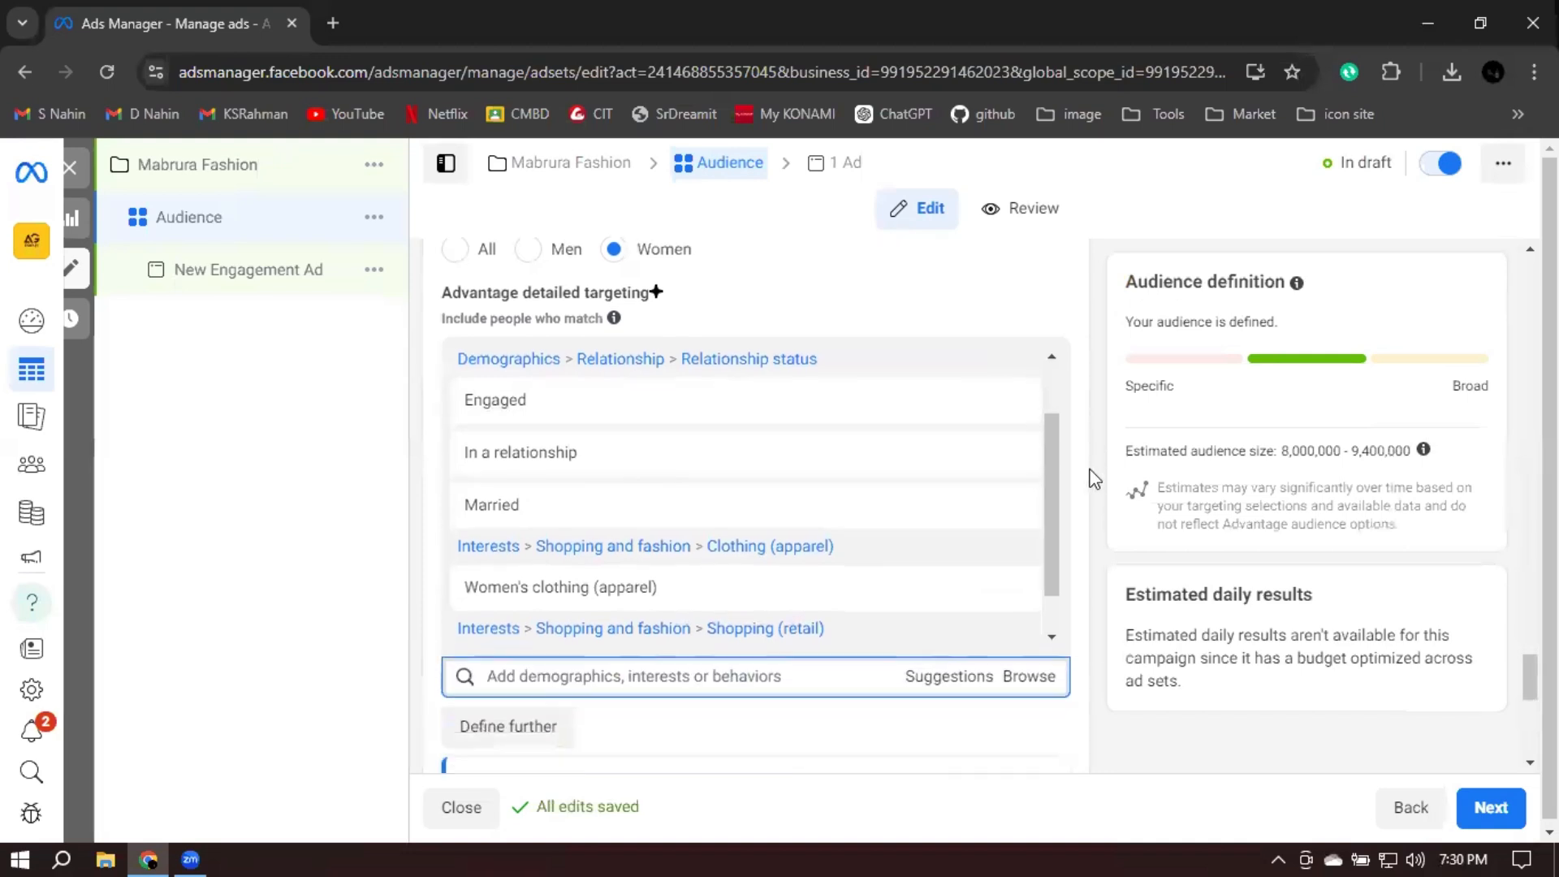
{"action": "left_click", "coordinate": [1031, 561]}
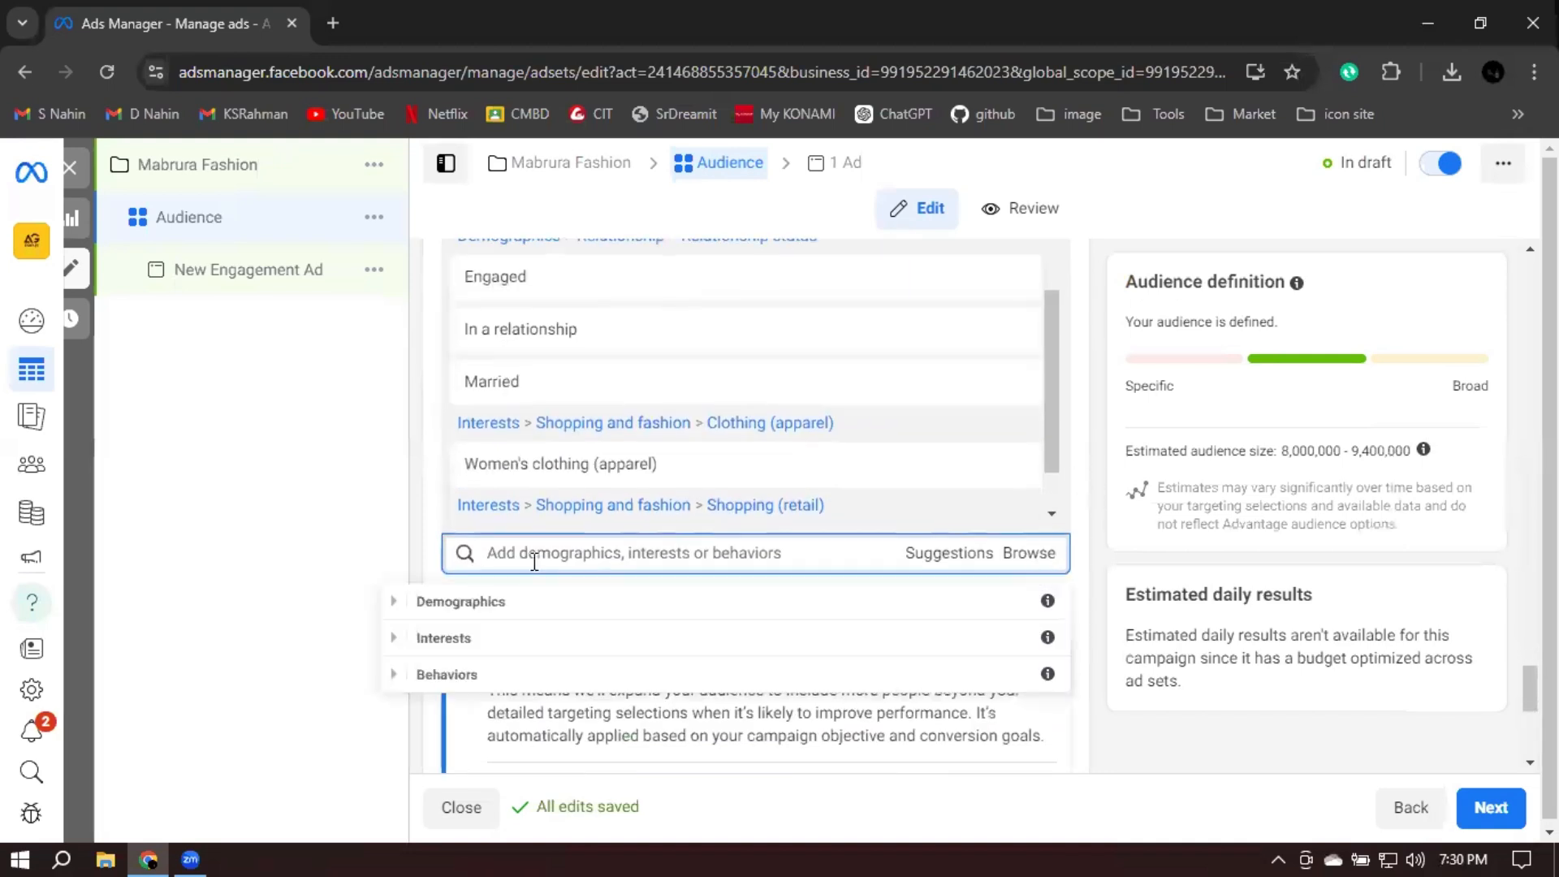
{"action": "left_click", "coordinate": [455, 601]}
{"action": "left_click", "coordinate": [441, 711]}
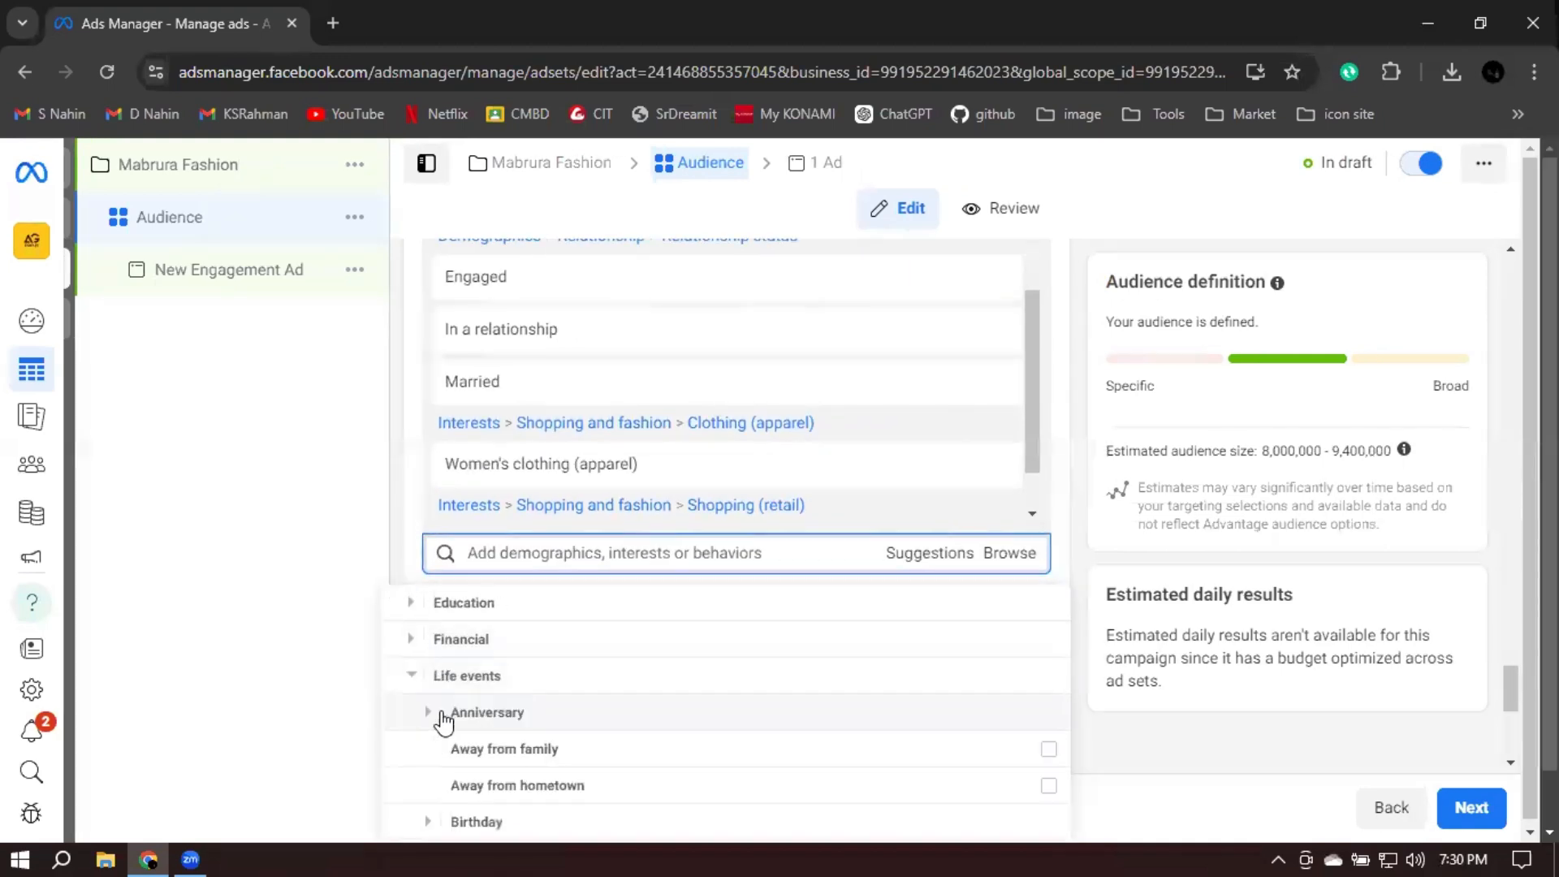
{"action": "scroll", "coordinate": [724, 647], "scroll_direction": "down", "scroll_amount": 3}
{"action": "scroll", "coordinate": [724, 652], "scroll_direction": "down", "scroll_amount": 4}
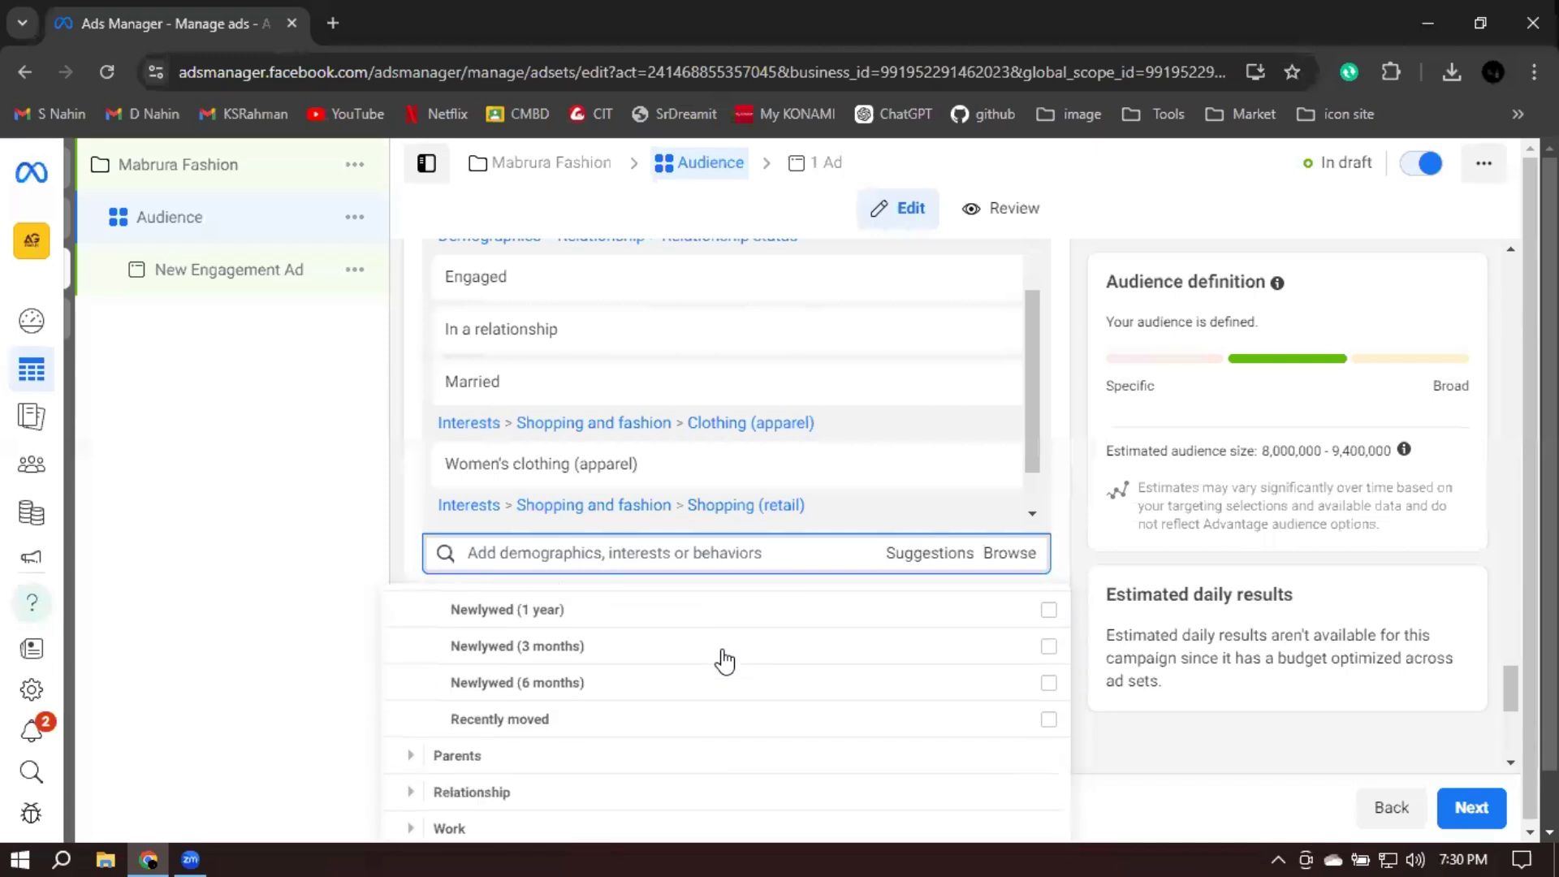
{"action": "left_click", "coordinate": [438, 767]}
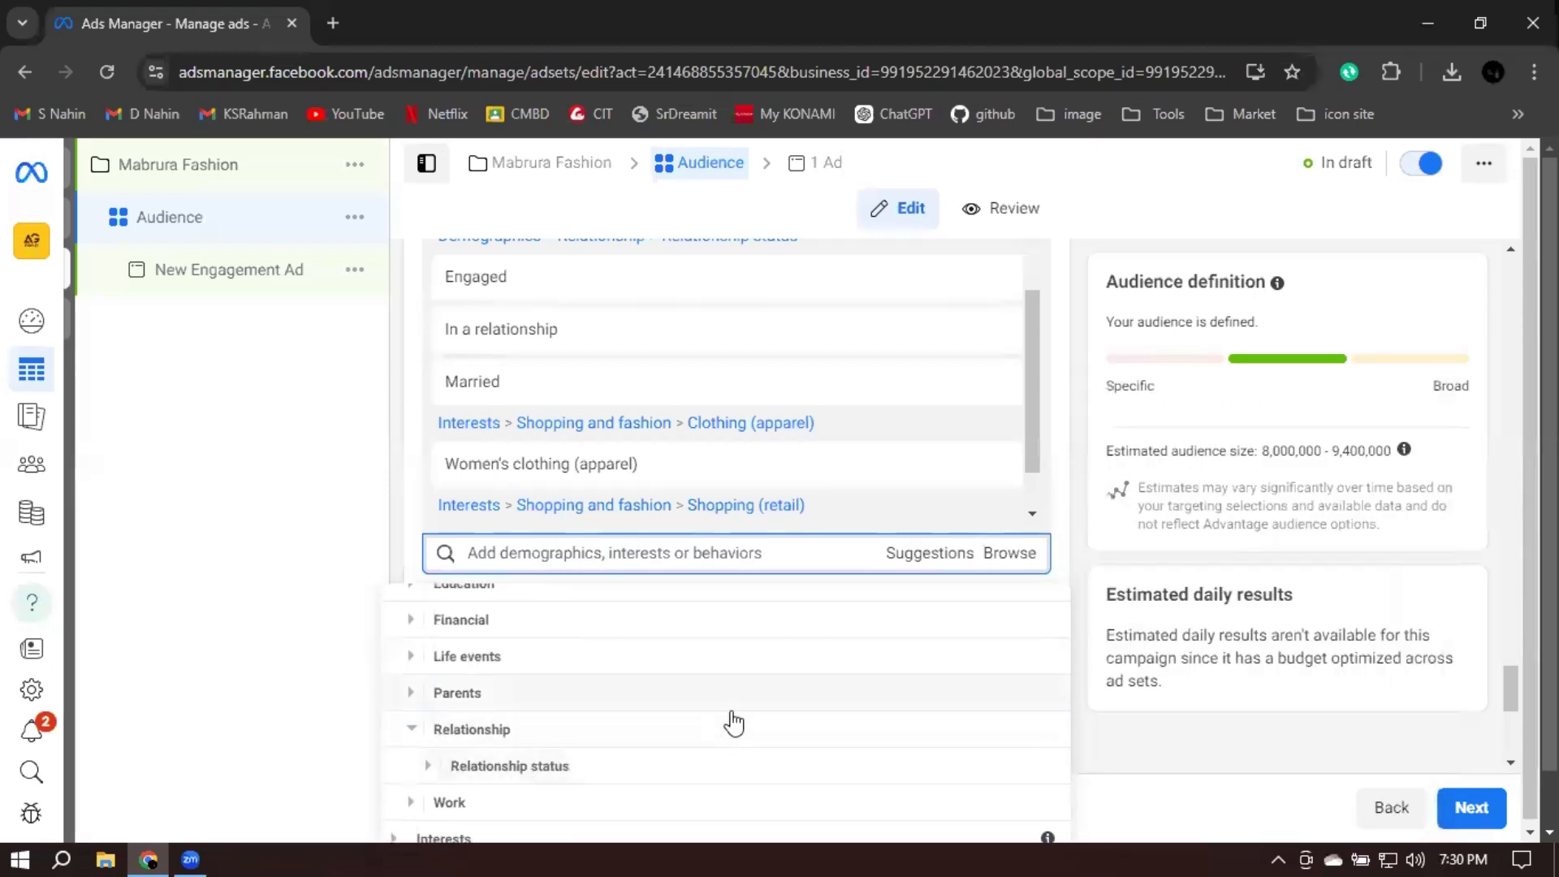
{"action": "scroll", "coordinate": [731, 723], "scroll_direction": "down", "scroll_amount": 1}
{"action": "left_click", "coordinate": [449, 715]}
{"action": "scroll", "coordinate": [450, 722], "scroll_direction": "down", "scroll_amount": 2}
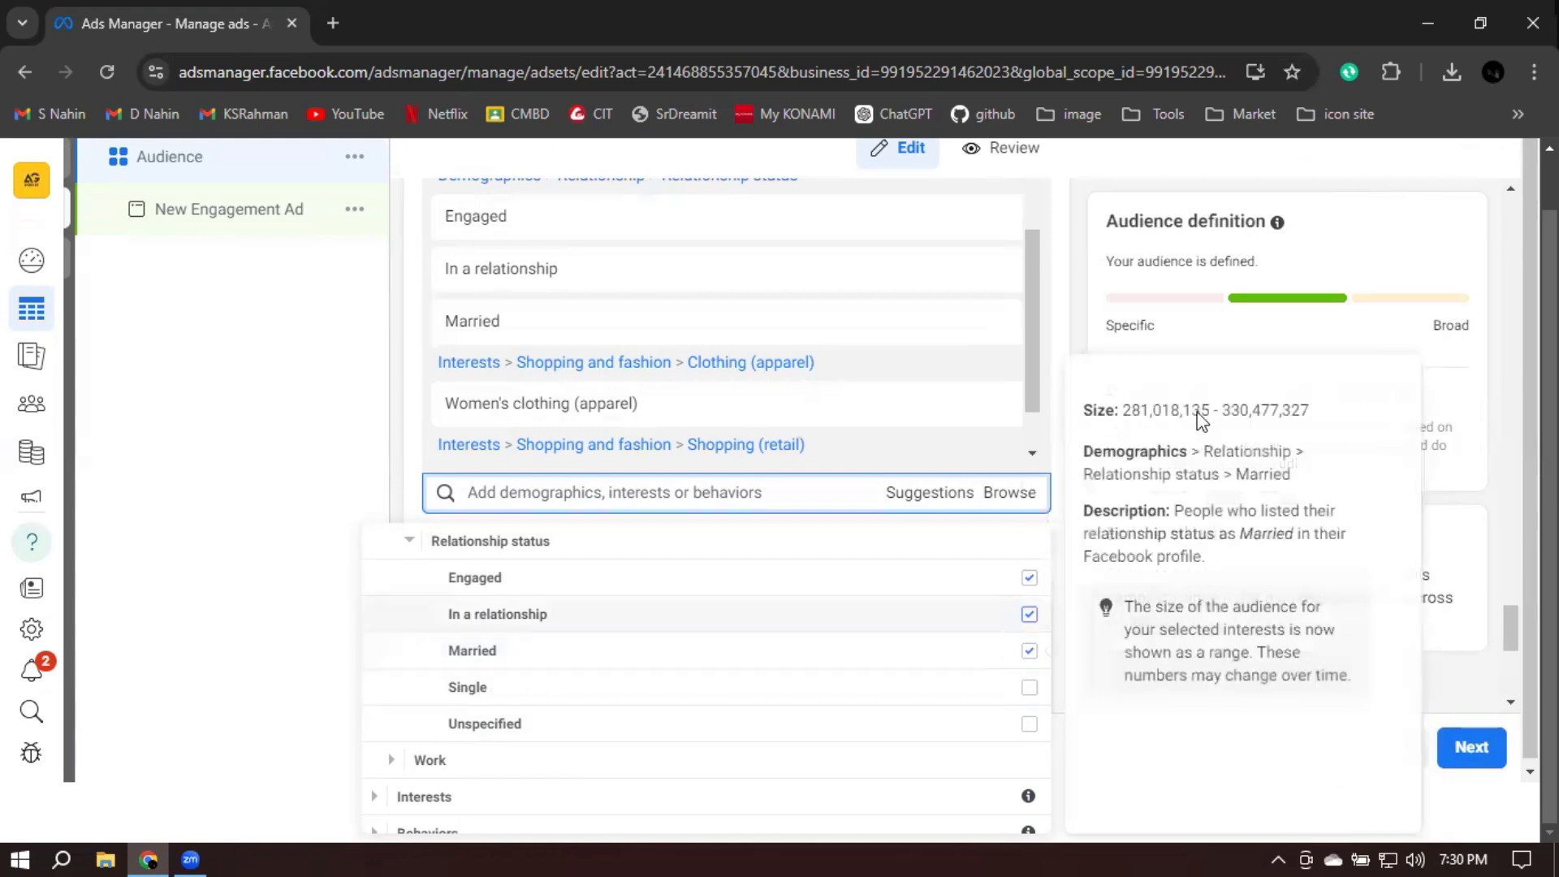
{"action": "left_click", "coordinate": [714, 491]}
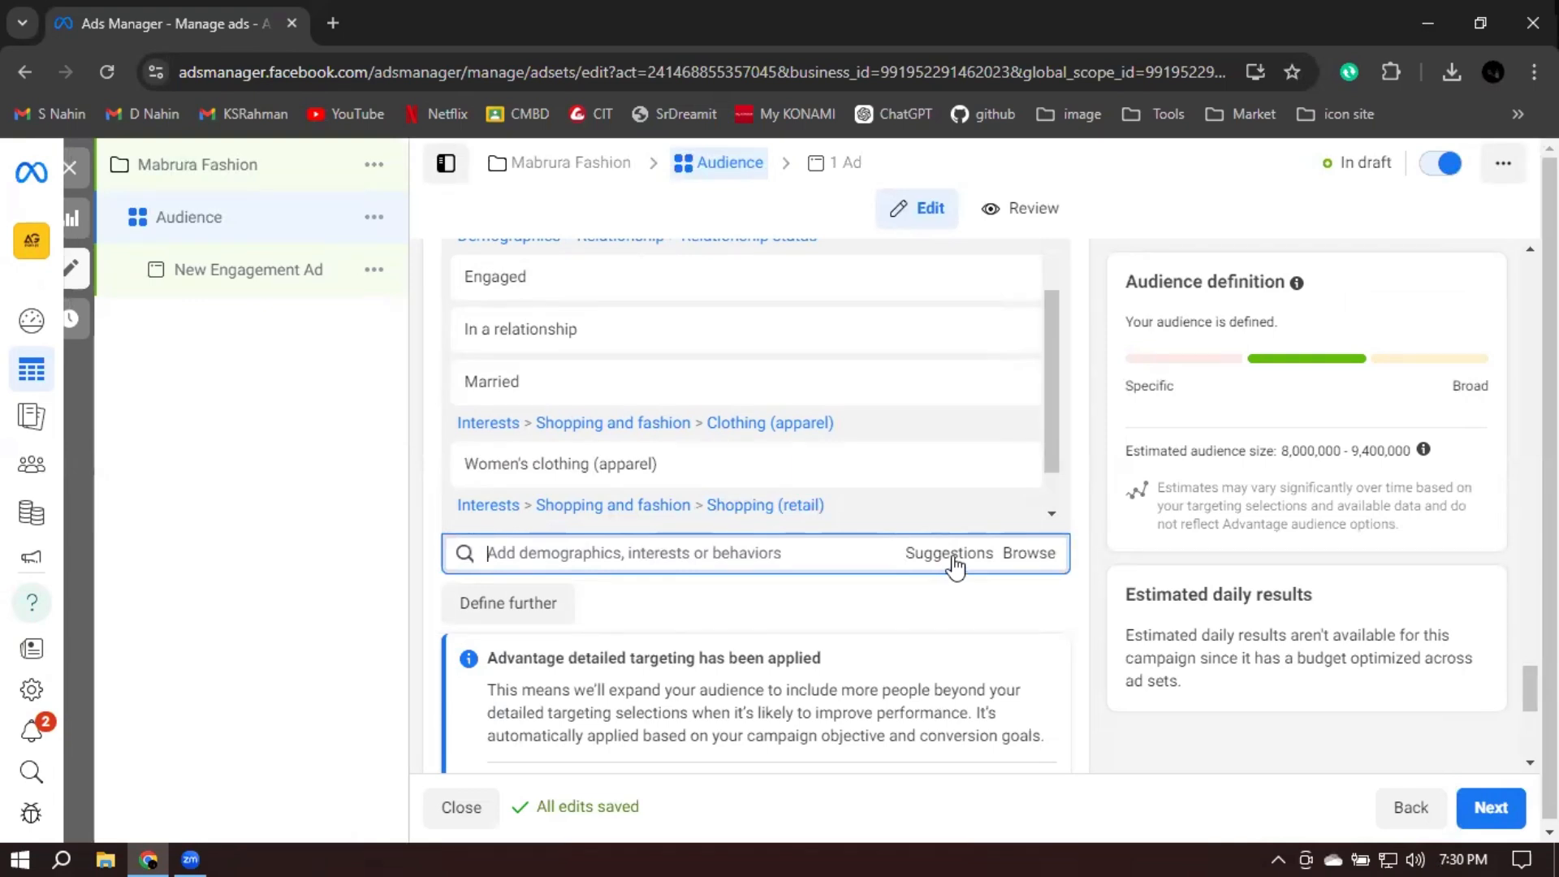
Review the top-level detailed targeting categories and the subcategories under Demographics
{"action": "left_click", "coordinate": [1029, 559]}
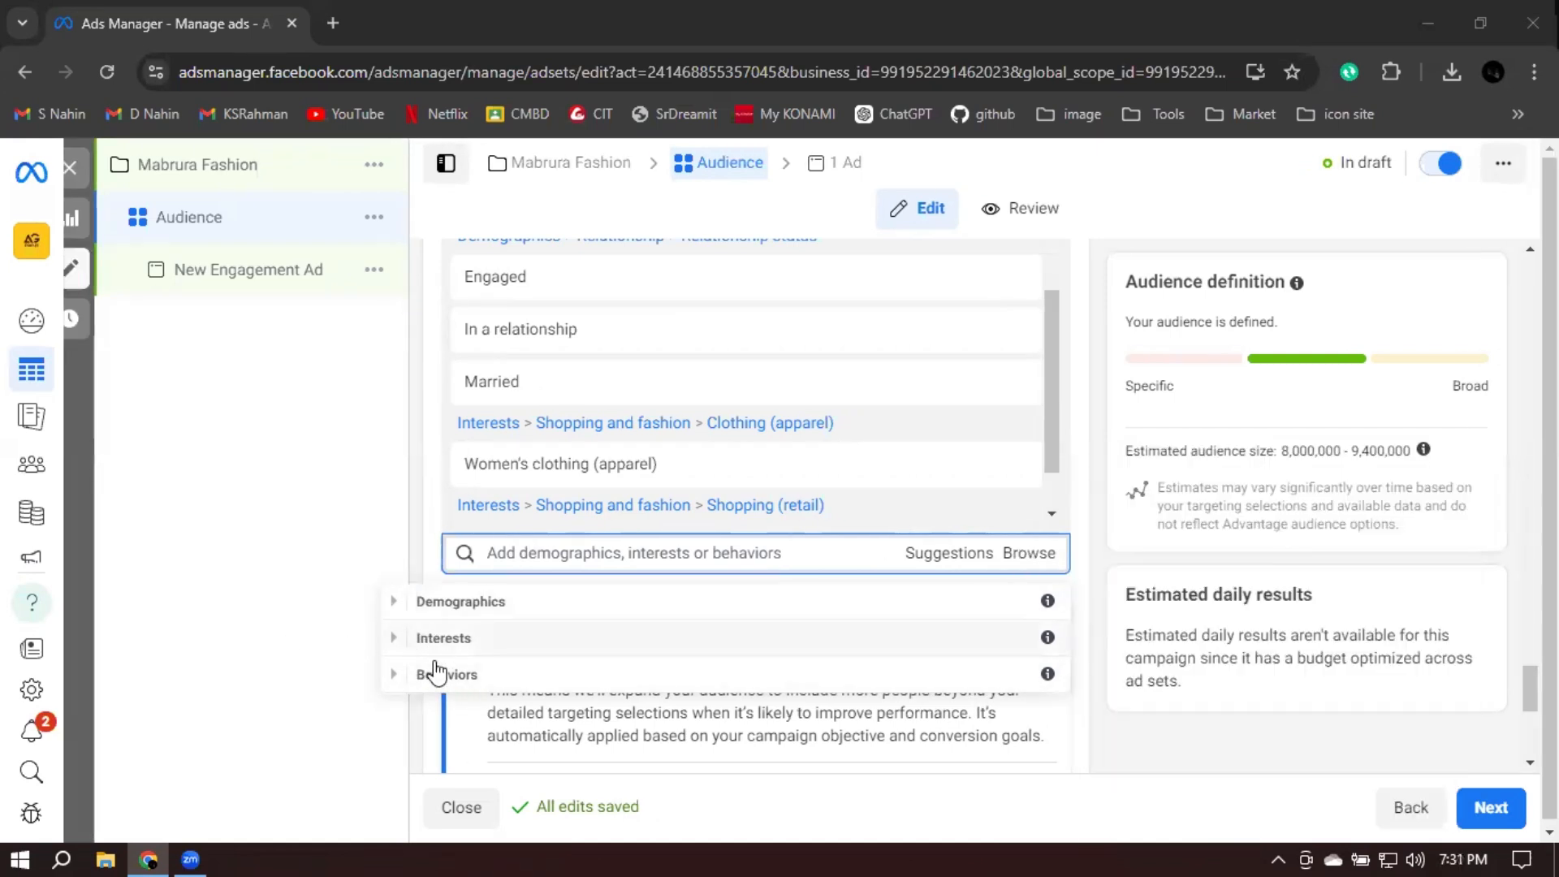
{"action": "scroll", "coordinate": [1088, 585], "scroll_direction": "down", "scroll_amount": 3}
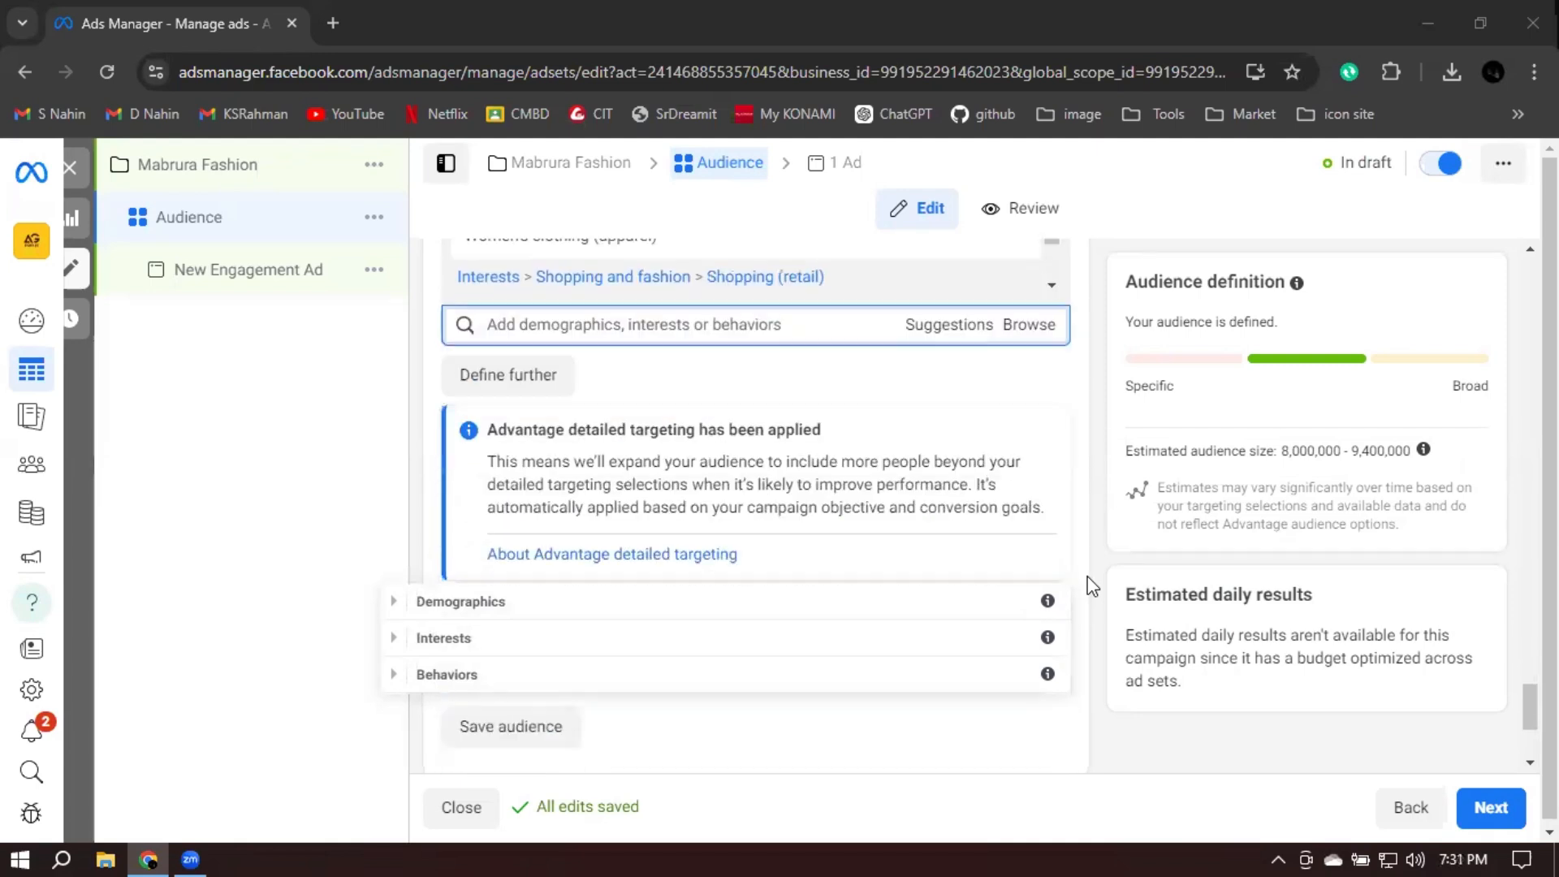
{"action": "left_click", "coordinate": [1079, 485]}
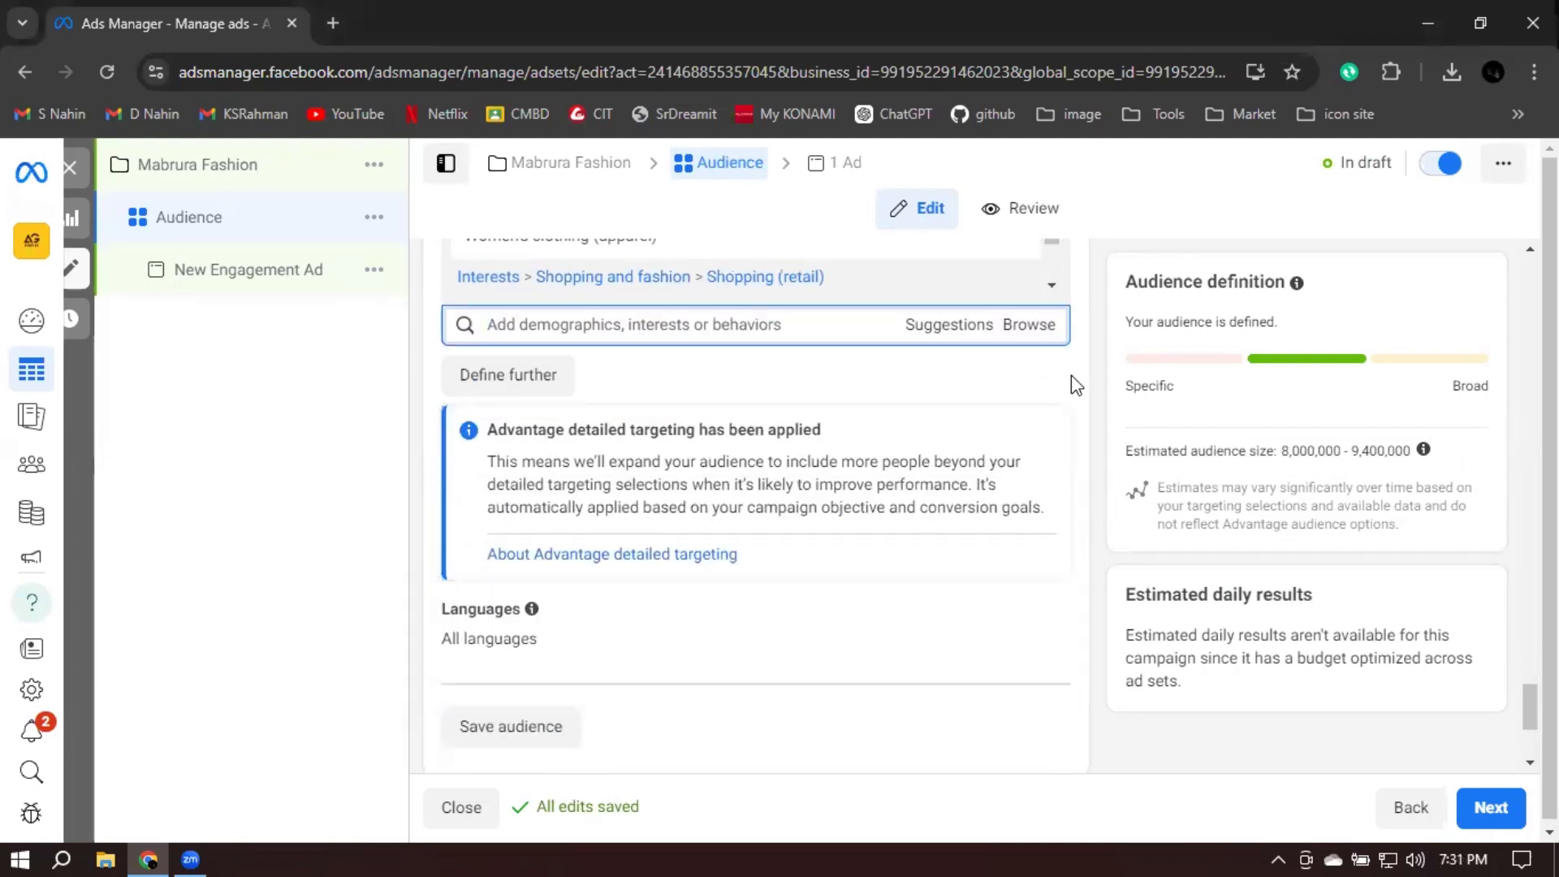
{"action": "left_click", "coordinate": [1029, 333]}
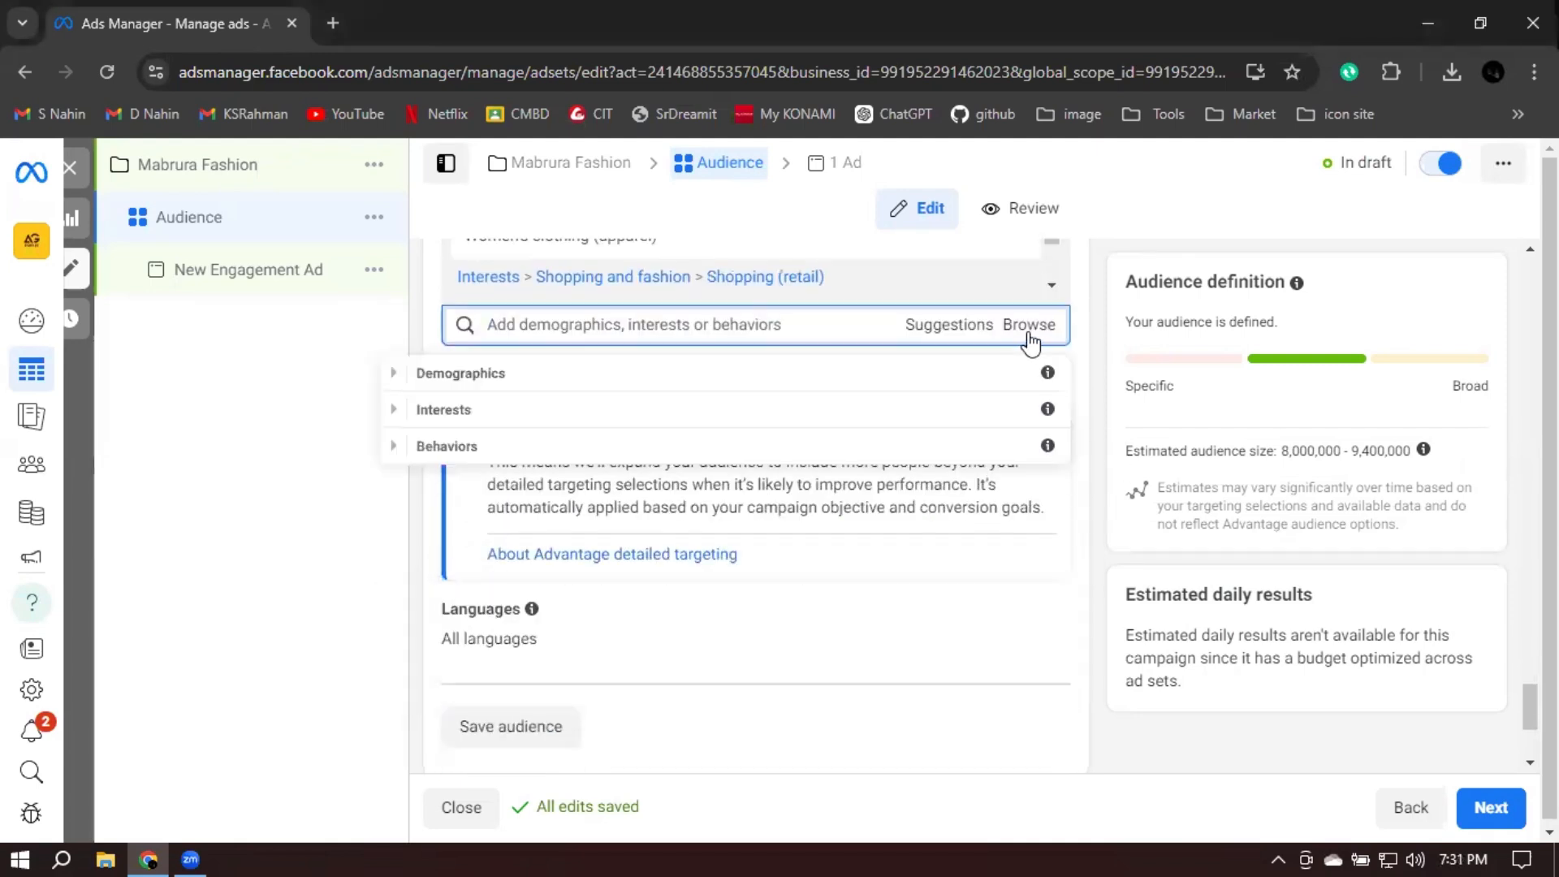
{"action": "left_click", "coordinate": [397, 375]}
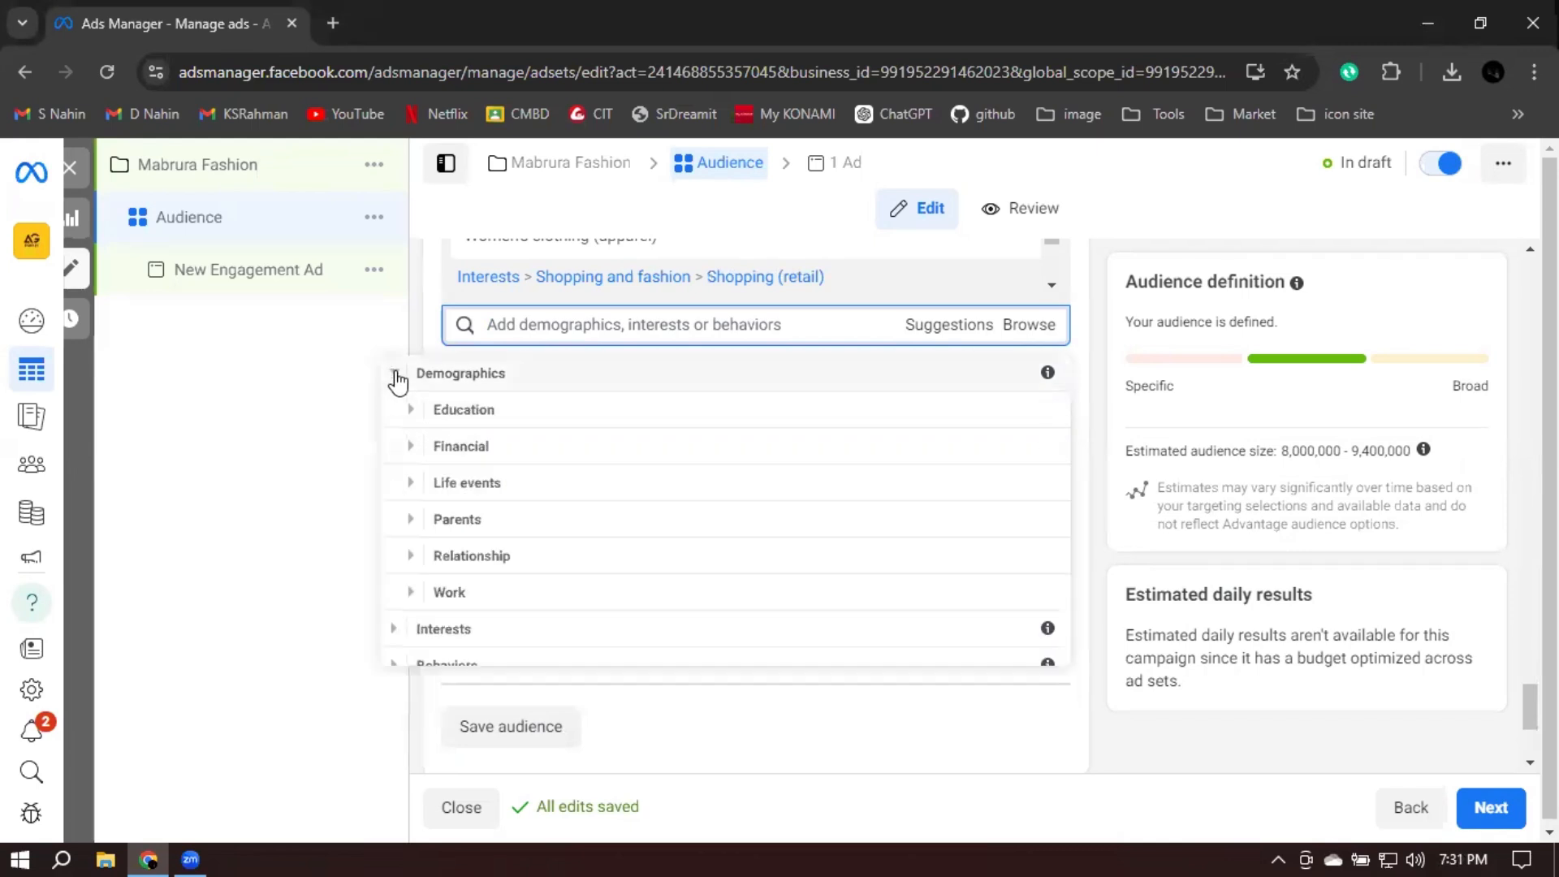
{"action": "scroll", "coordinate": [452, 452], "scroll_direction": "down", "scroll_amount": 1}
{"action": "scroll", "coordinate": [439, 422], "scroll_direction": "up", "scroll_amount": 1}
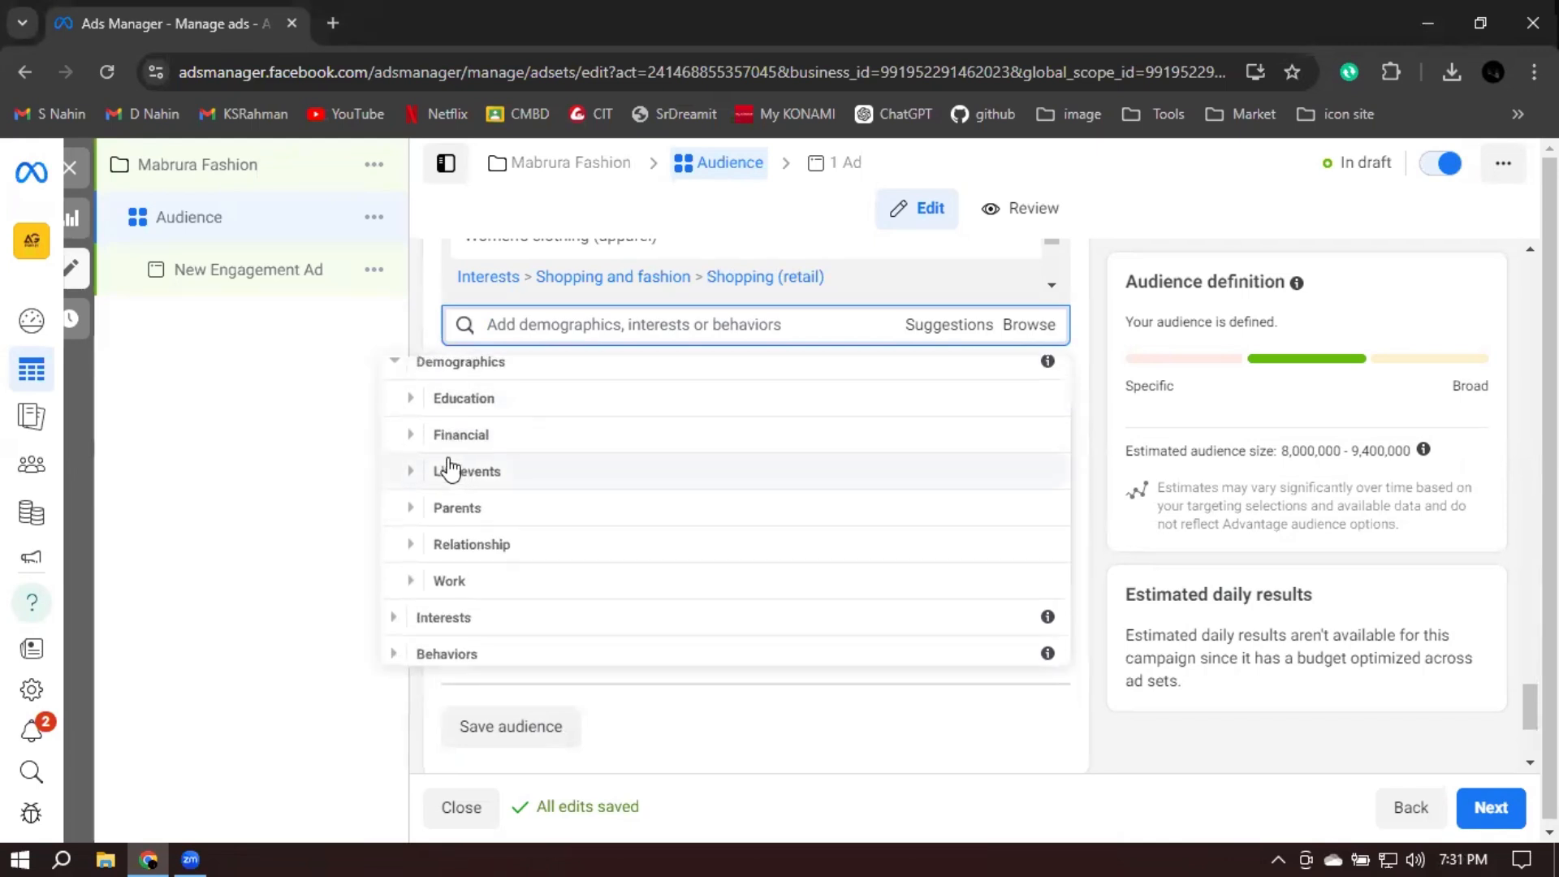
{"action": "left_click", "coordinate": [394, 373]}
Browse the Behaviors category of detailed targeting and review the new active business and shops admins options under Digital Activities
{"action": "left_click", "coordinate": [396, 448]}
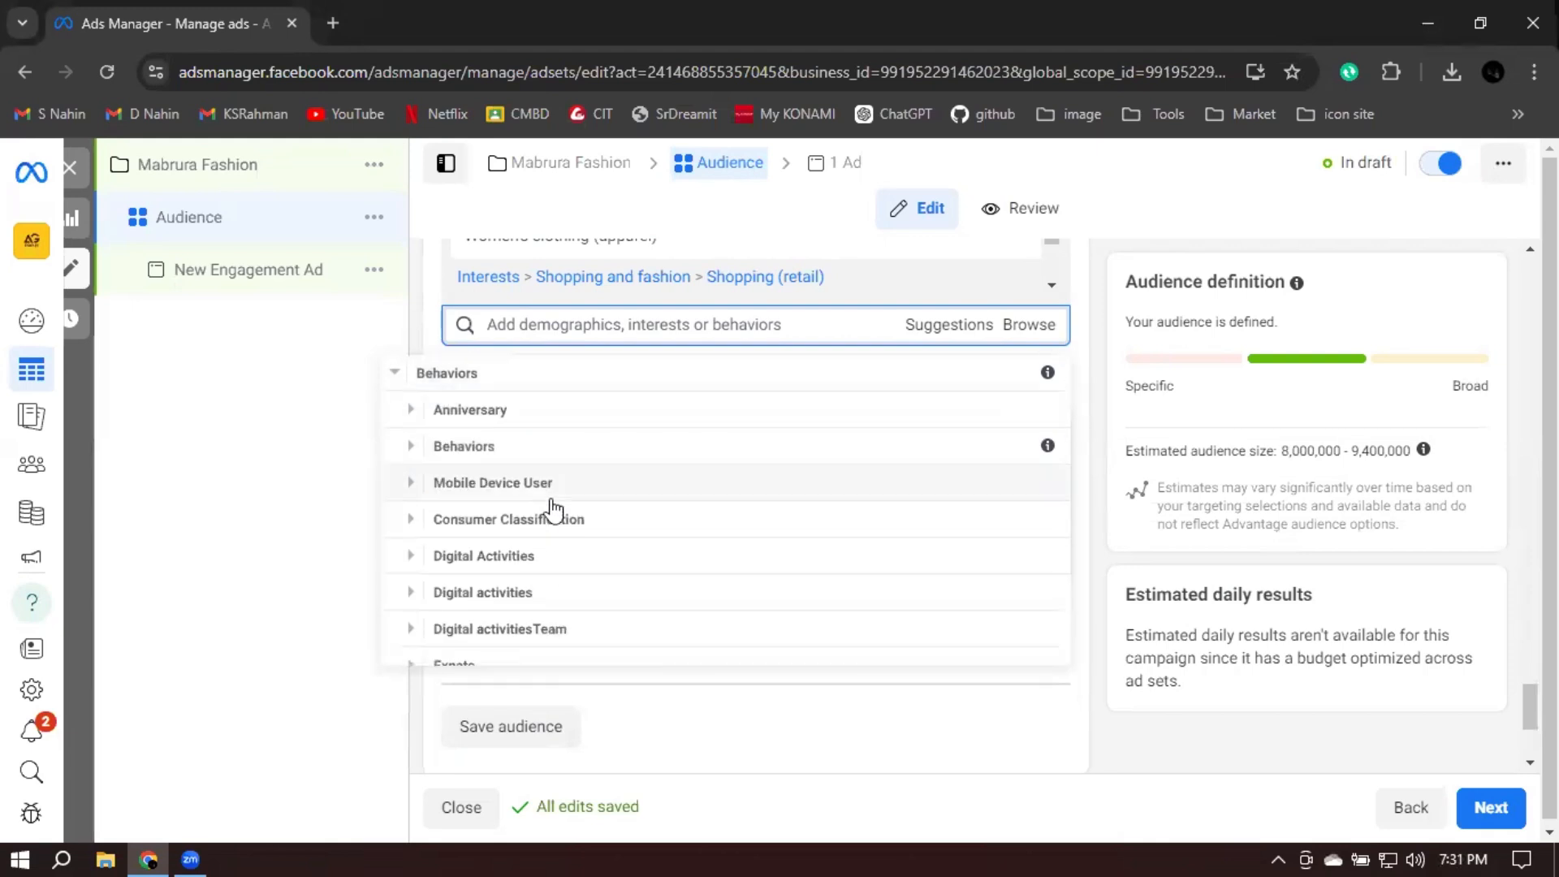
{"action": "scroll", "coordinate": [466, 512], "scroll_direction": "down", "scroll_amount": 1}
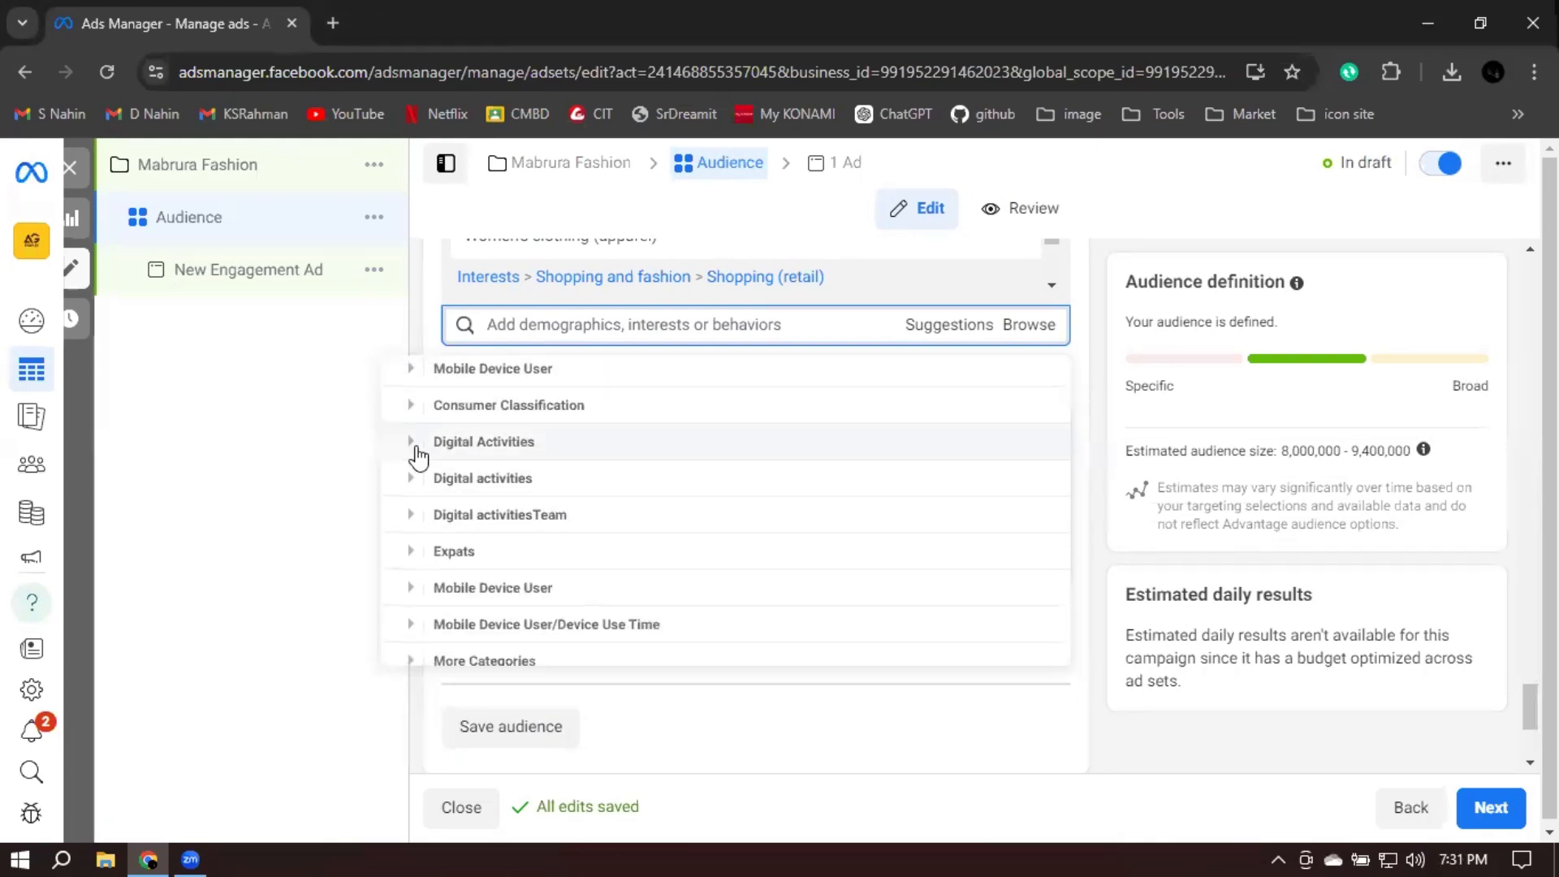
{"action": "left_click", "coordinate": [413, 444]}
{"action": "scroll", "coordinate": [414, 452], "scroll_direction": "down", "scroll_amount": 1}
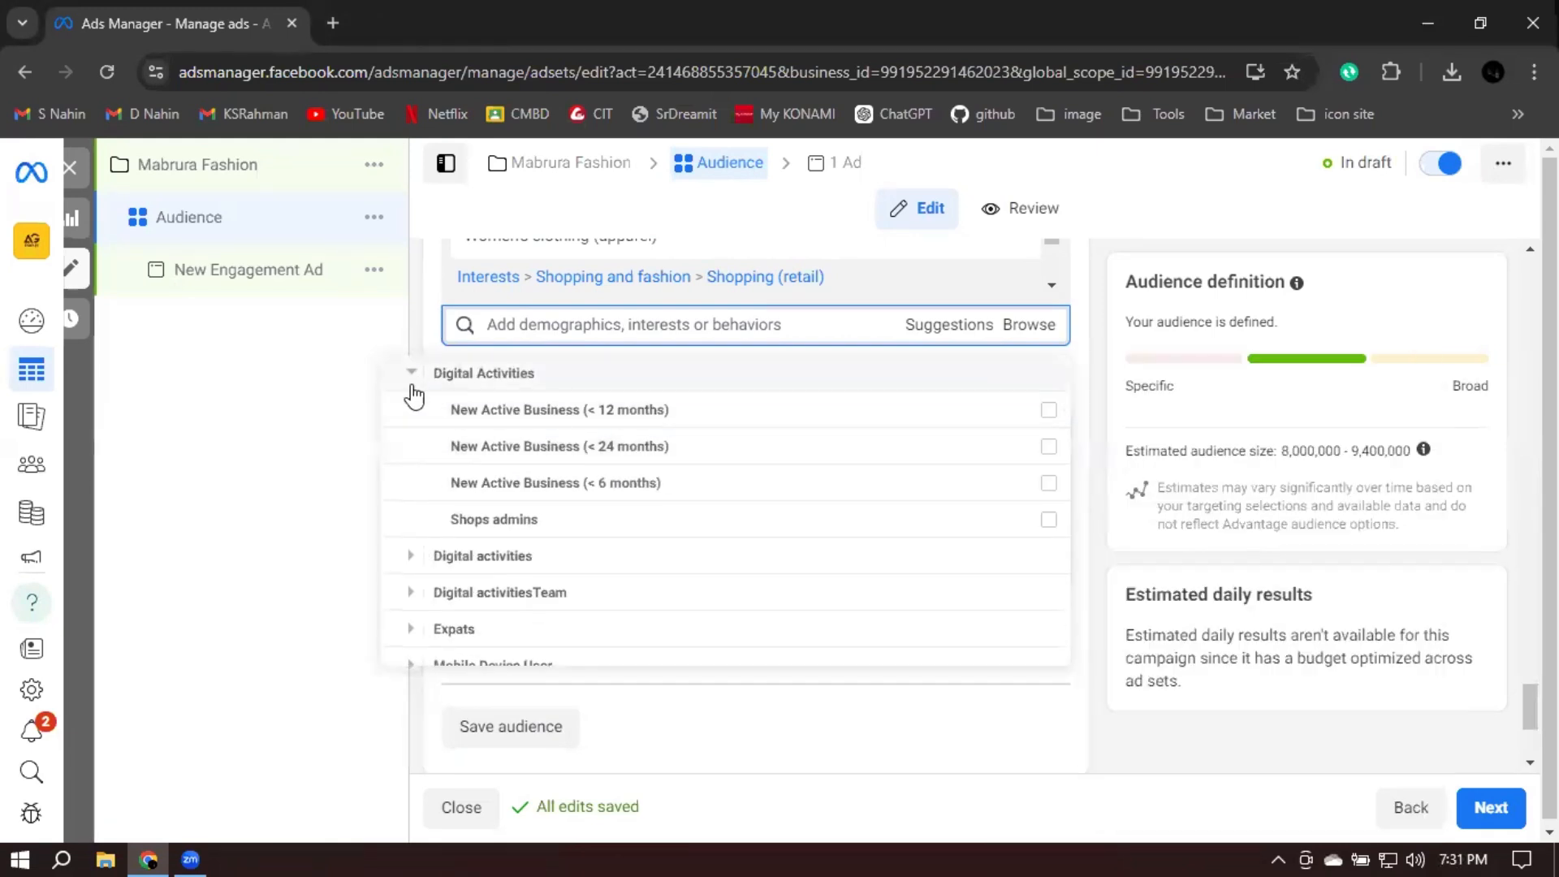
{"action": "left_click", "coordinate": [413, 375]}
{"action": "scroll", "coordinate": [410, 626], "scroll_direction": "up", "scroll_amount": 2}
Review the full list of creator, gaming, Facebook Payments and business owner options under the Digital activities behaviors
{"action": "left_click", "coordinate": [411, 599]}
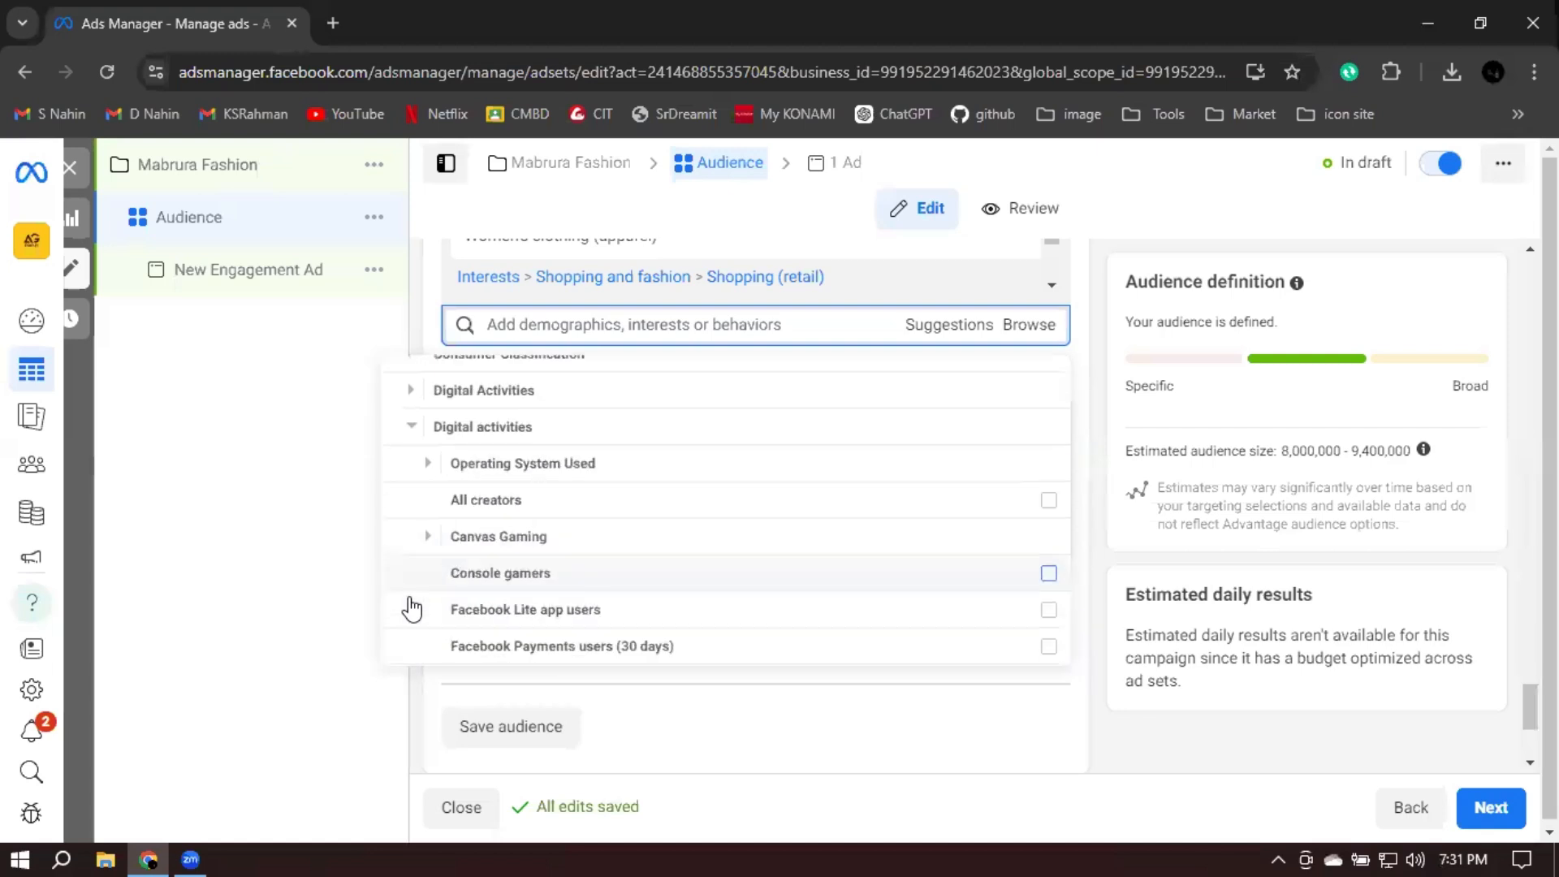
{"action": "scroll", "coordinate": [410, 593], "scroll_direction": "down", "scroll_amount": 1}
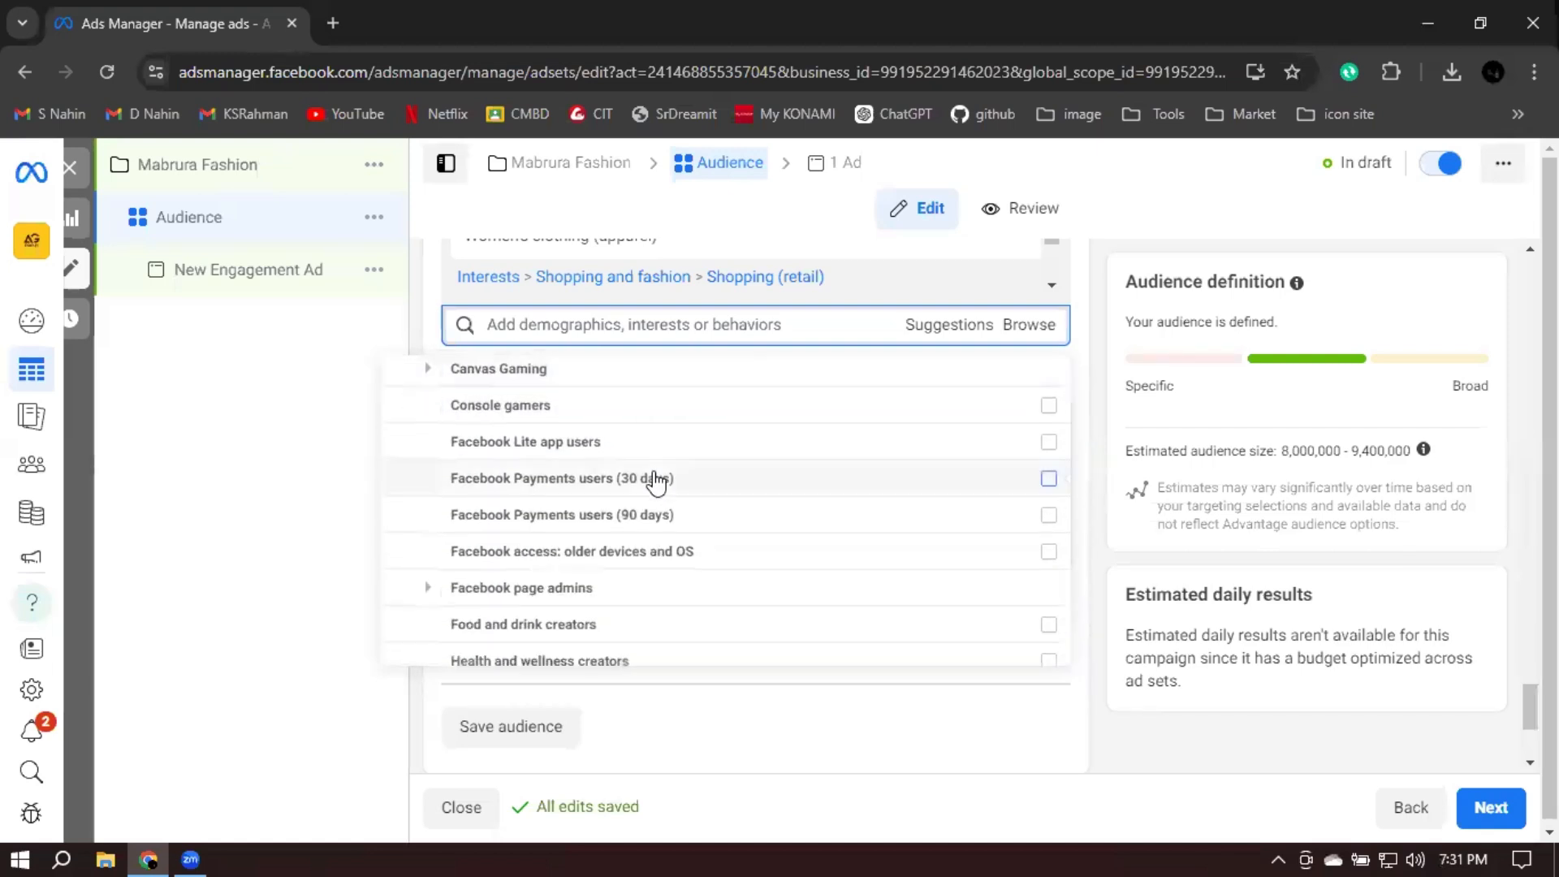
{"action": "scroll", "coordinate": [655, 480], "scroll_direction": "down", "scroll_amount": 1}
{"action": "scroll", "coordinate": [652, 482], "scroll_direction": "up", "scroll_amount": 1}
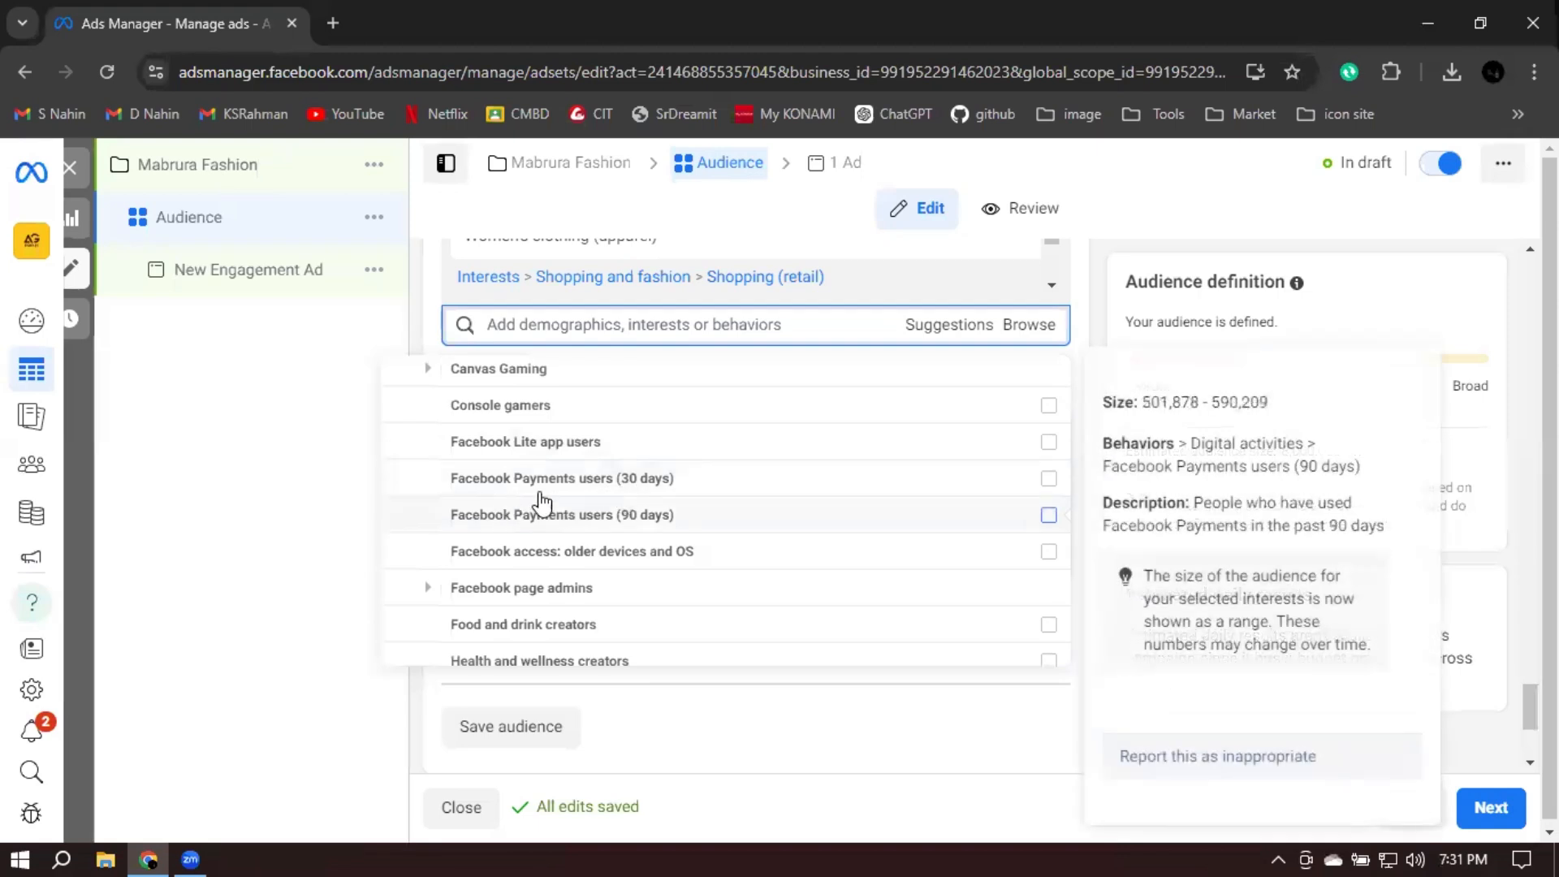
{"action": "scroll", "coordinate": [623, 496], "scroll_direction": "down", "scroll_amount": 2}
{"action": "scroll", "coordinate": [617, 519], "scroll_direction": "down", "scroll_amount": 1}
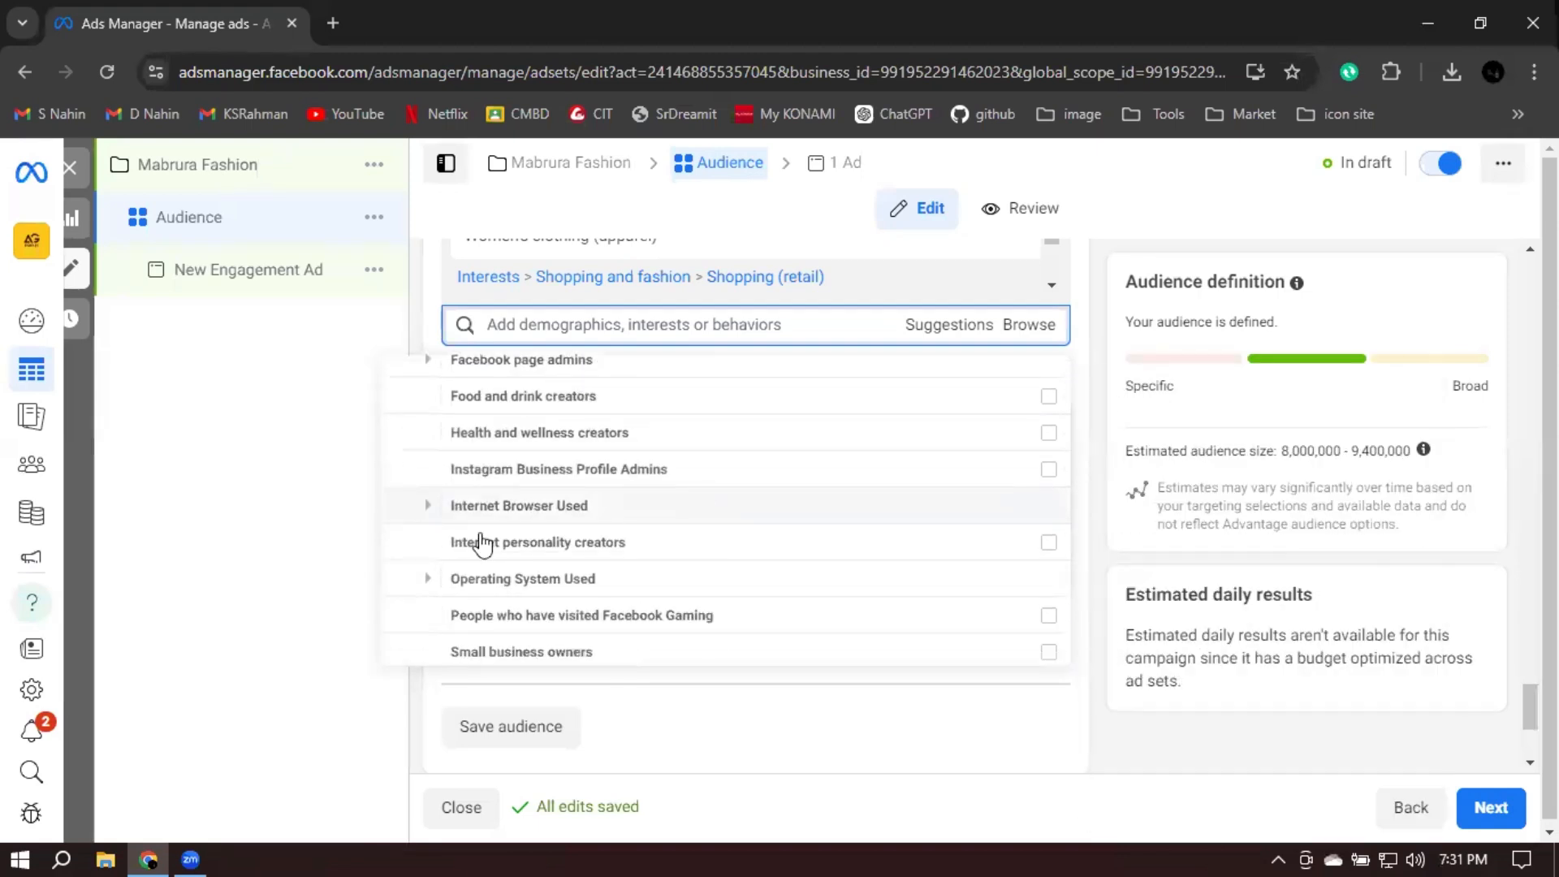
{"action": "scroll", "coordinate": [577, 522], "scroll_direction": "down", "scroll_amount": 2}
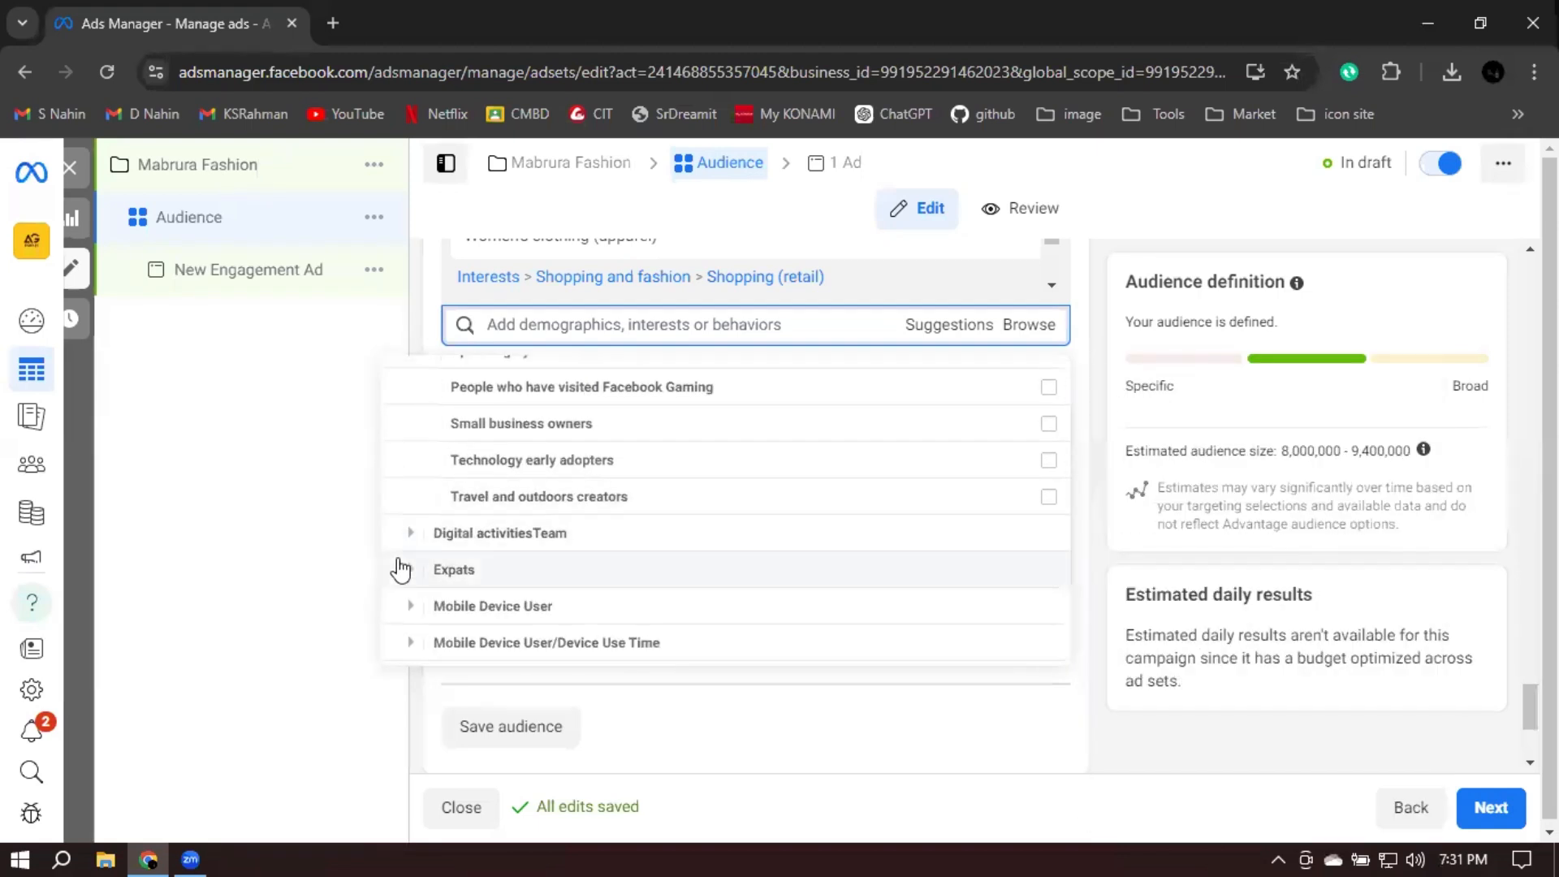
{"action": "scroll", "coordinate": [454, 601], "scroll_direction": "down", "scroll_amount": 1}
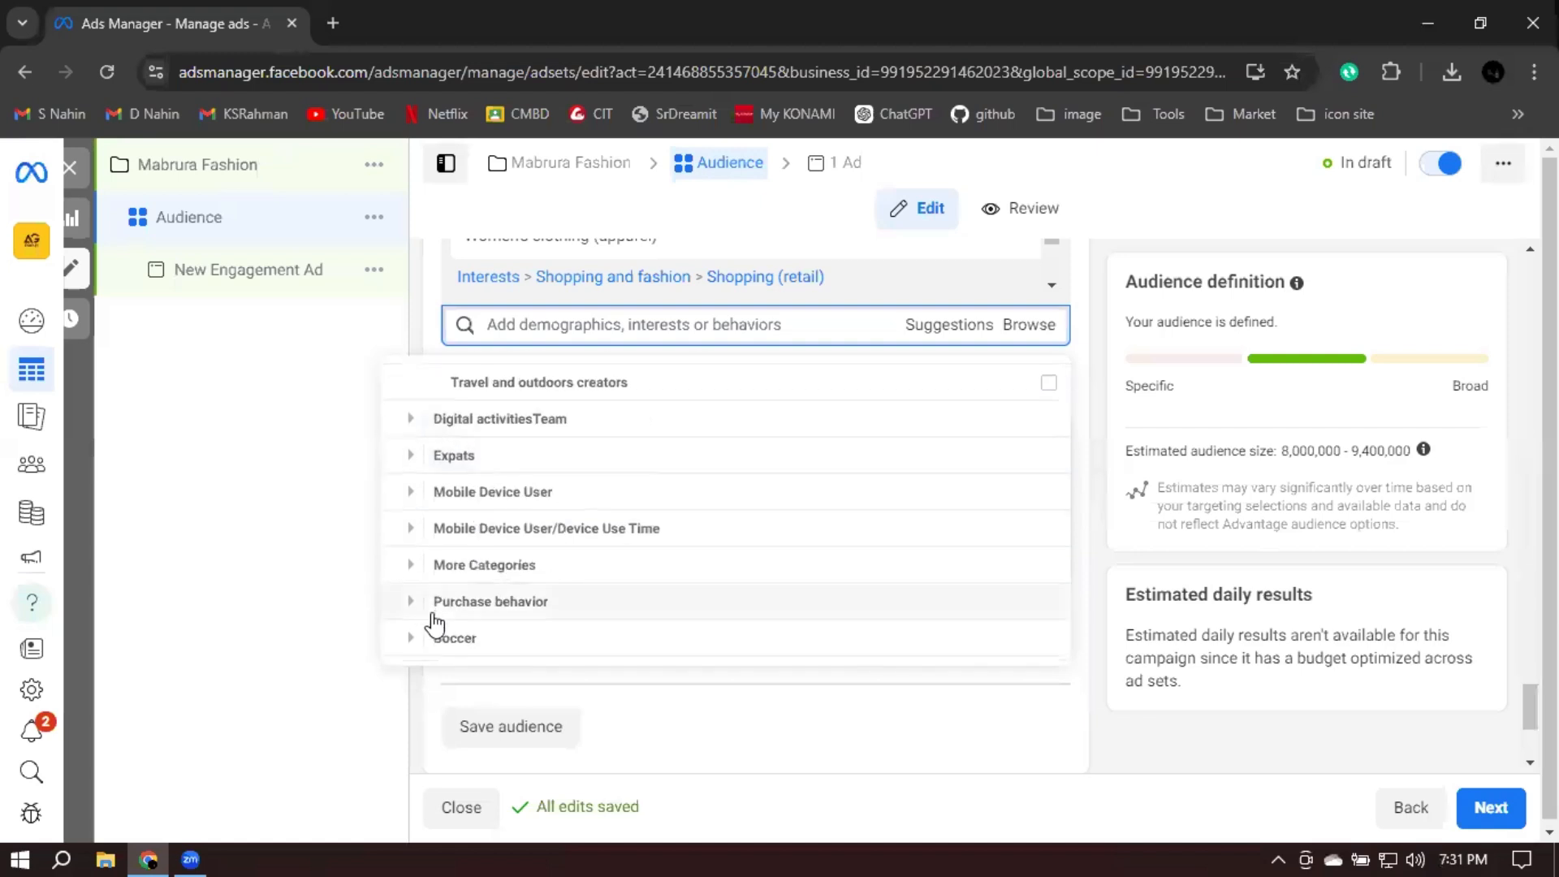
Review the device brand, operating system and Facebook mobile access options under the Mobile Device User behaviors
{"action": "left_click", "coordinate": [409, 492]}
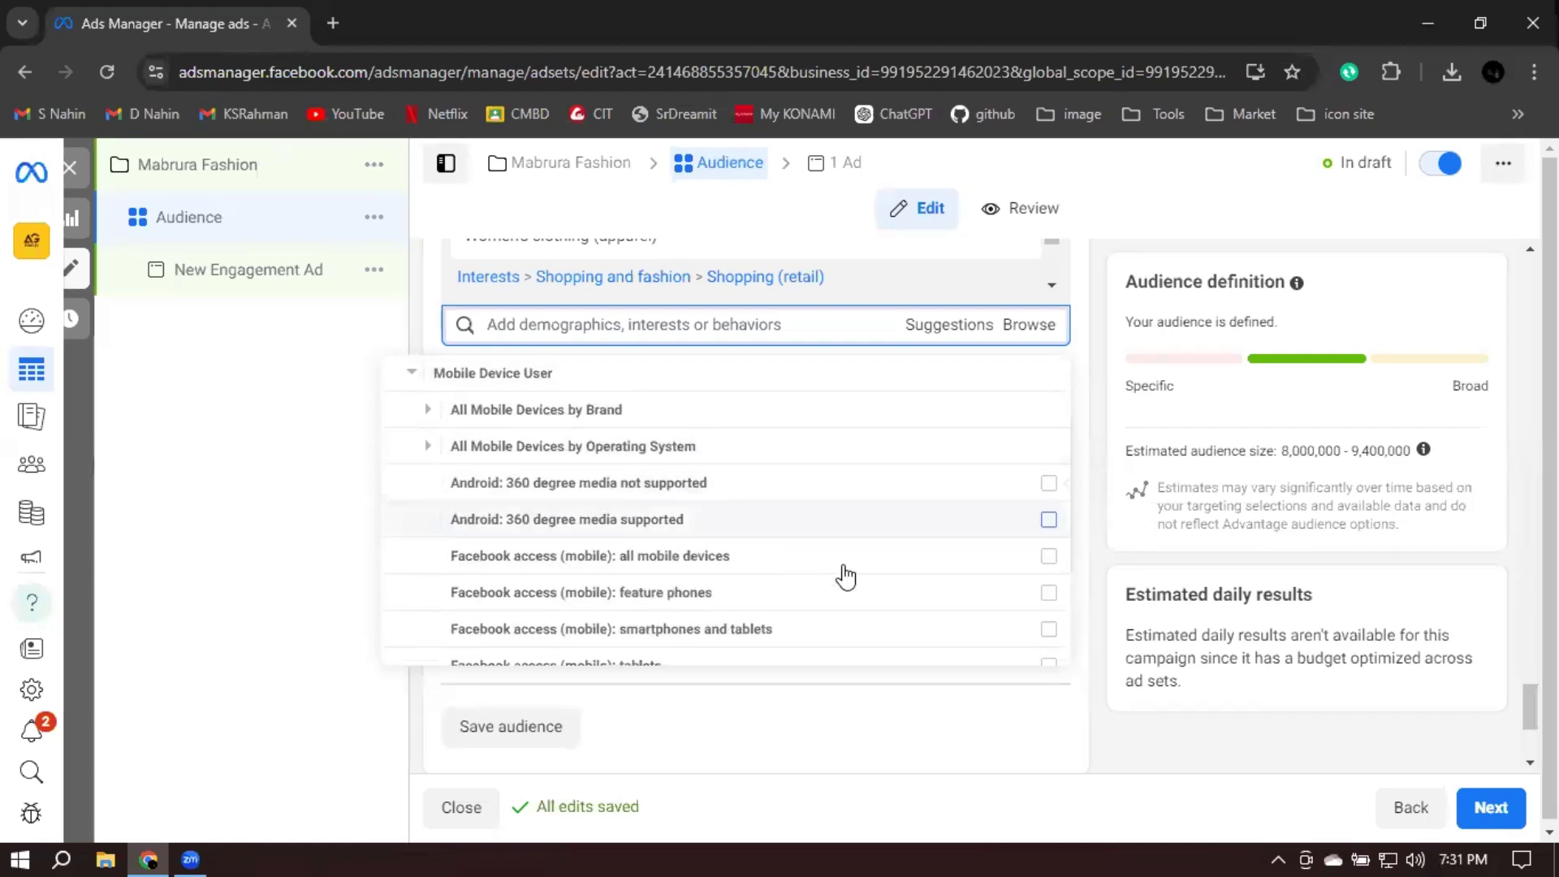
{"action": "scroll", "coordinate": [840, 573], "scroll_direction": "down", "scroll_amount": 2}
{"action": "scroll", "coordinate": [812, 568], "scroll_direction": "down", "scroll_amount": 2}
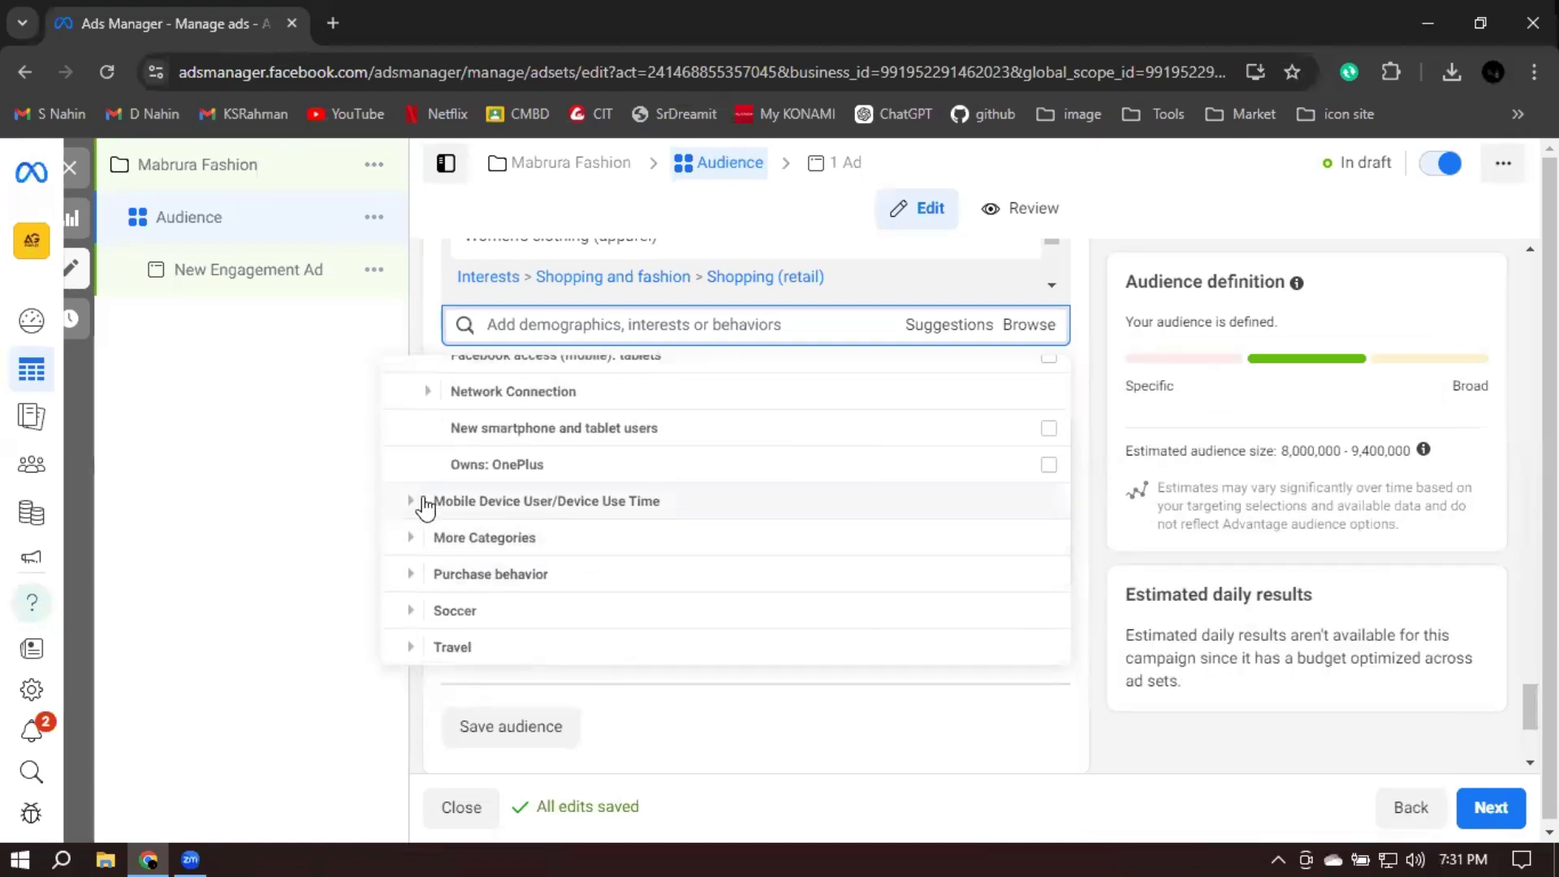
Inspect the size of the Uses a mobile device (13-18 months) behavior and compare it with the ad set's estimated audience size
{"action": "left_click", "coordinate": [412, 507]}
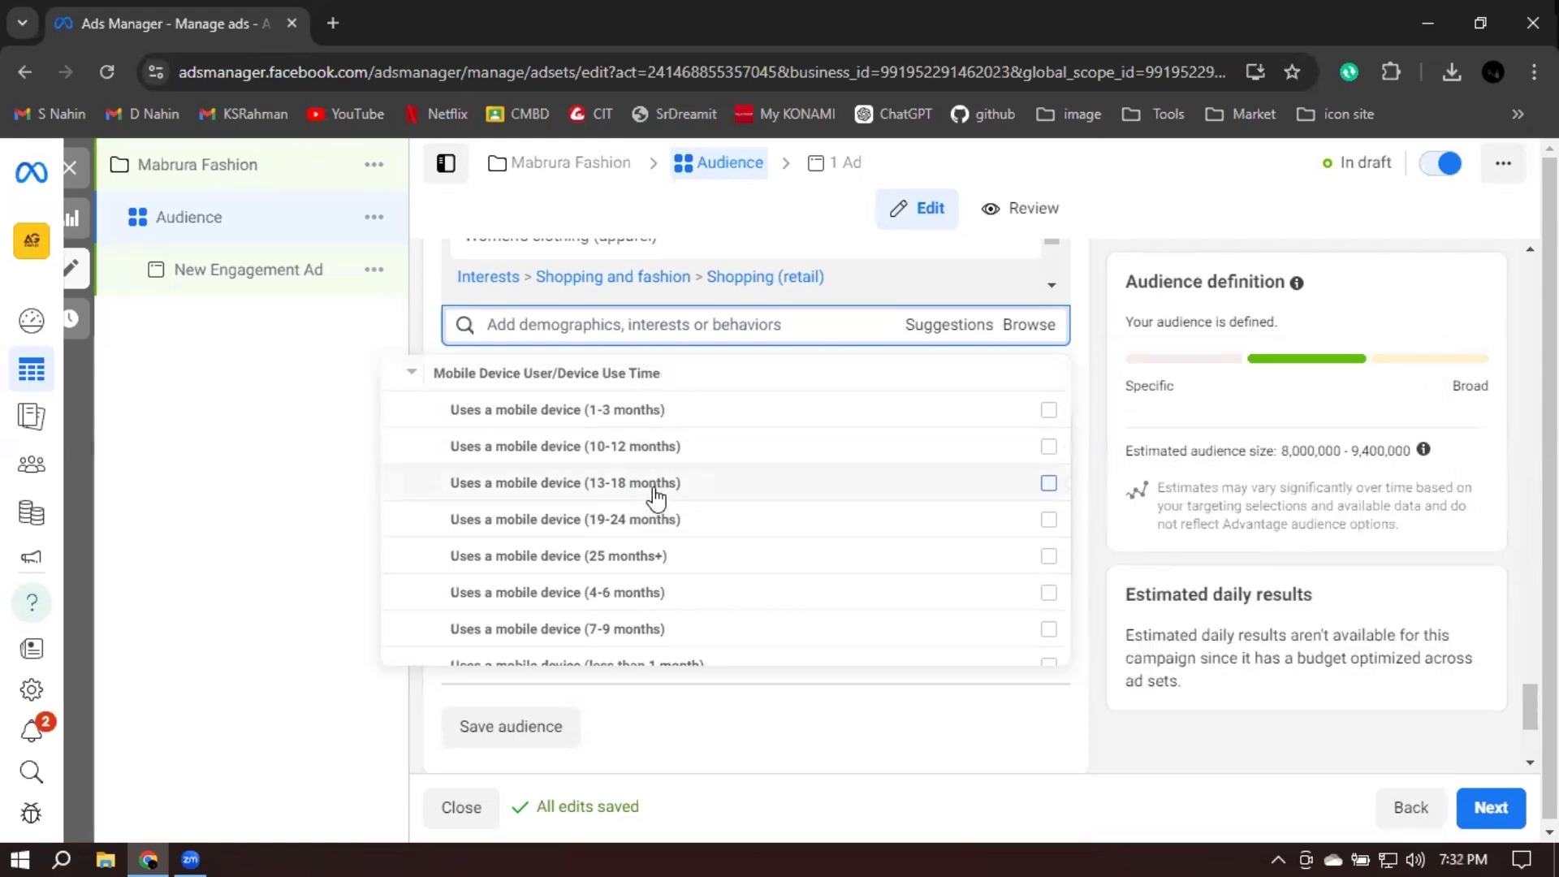
{"action": "mouse_move", "coordinate": [656, 497]}
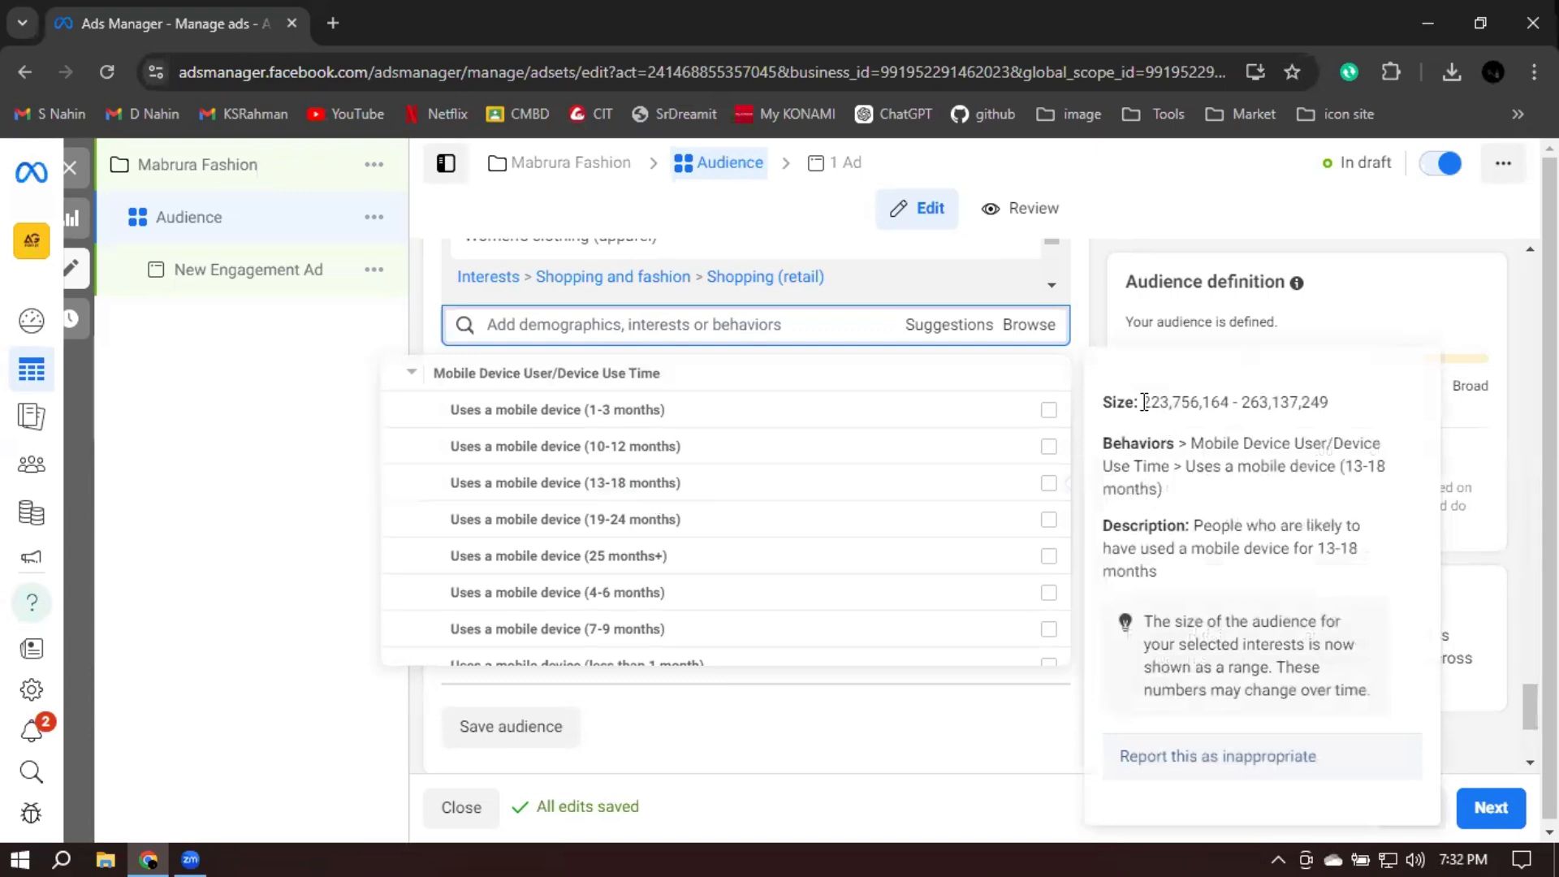
{"action": "left_click_drag", "start_coordinate": [1144, 402], "coordinate": [613, 488]}
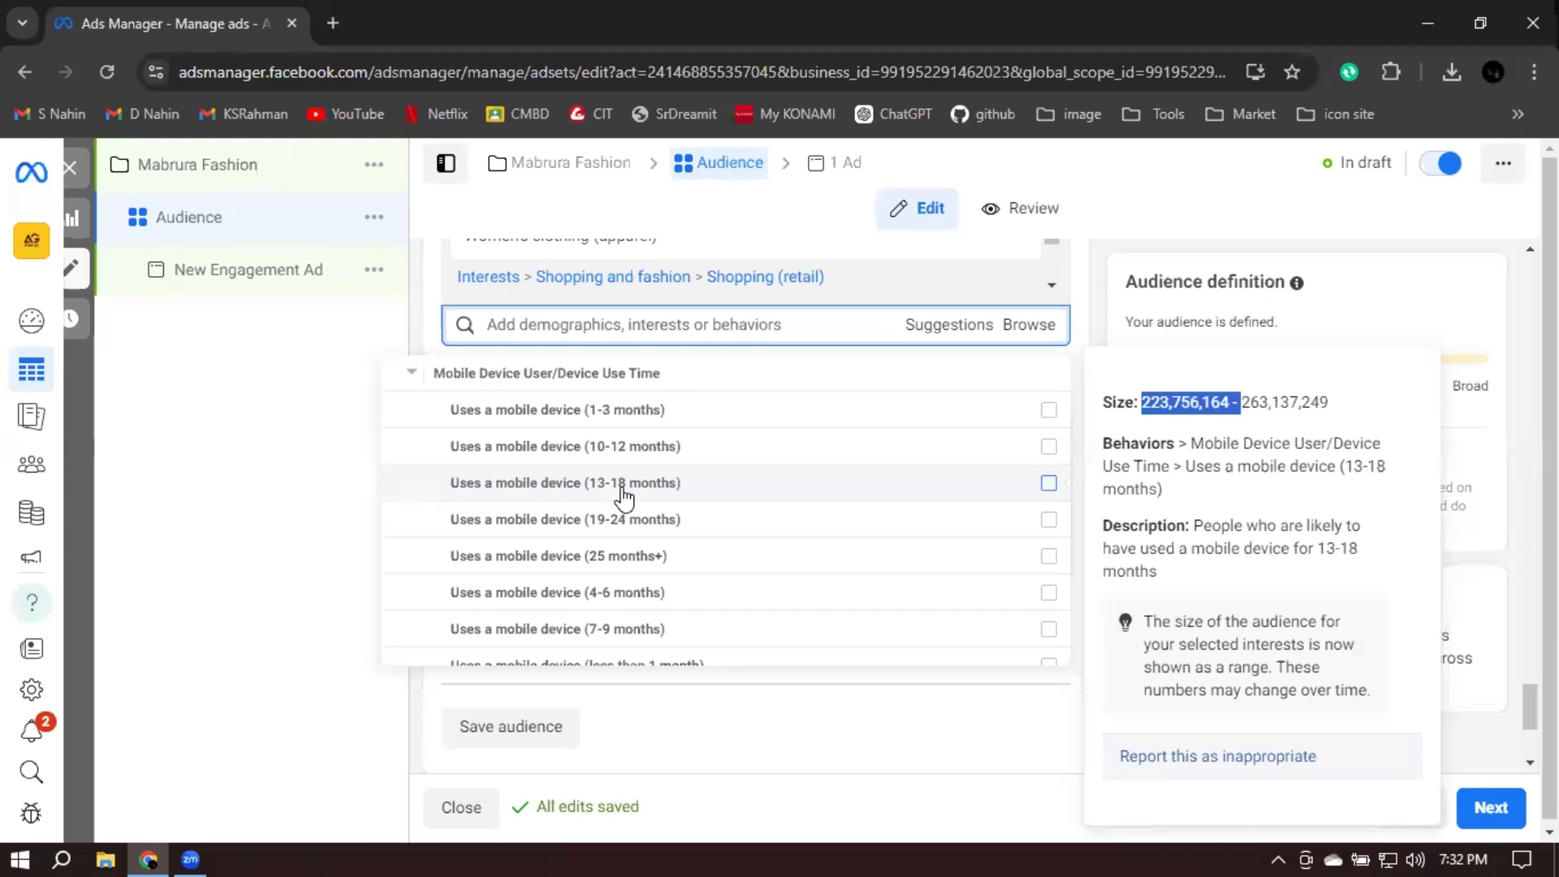
{"action": "left_click", "coordinate": [1089, 337]}
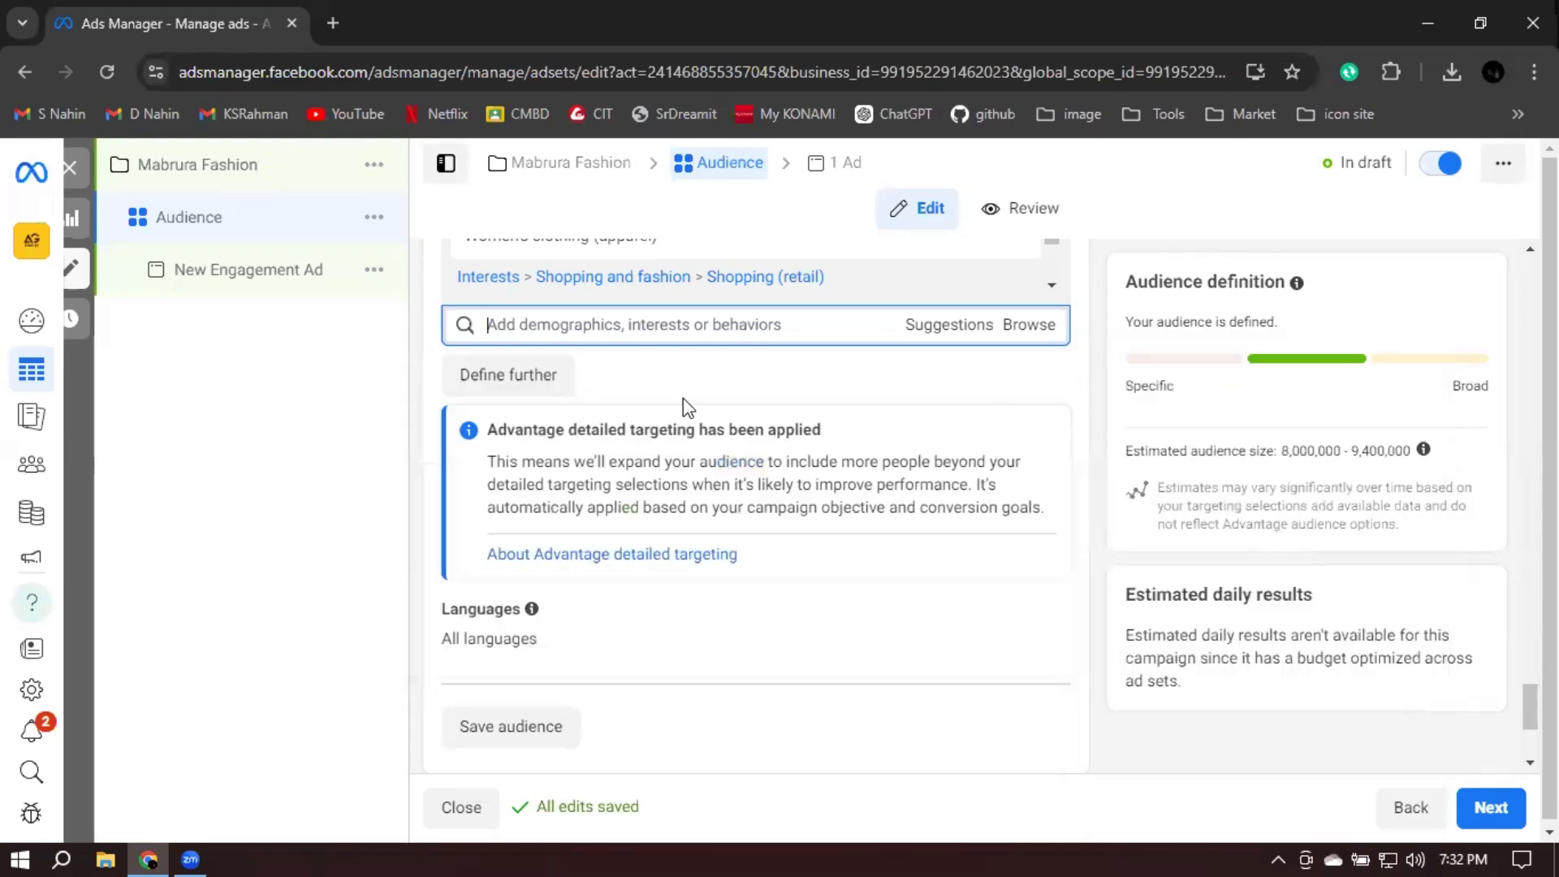
{"action": "left_click_drag", "start_coordinate": [1281, 450], "coordinate": [1414, 456]}
{"action": "left_click", "coordinate": [1322, 459]}
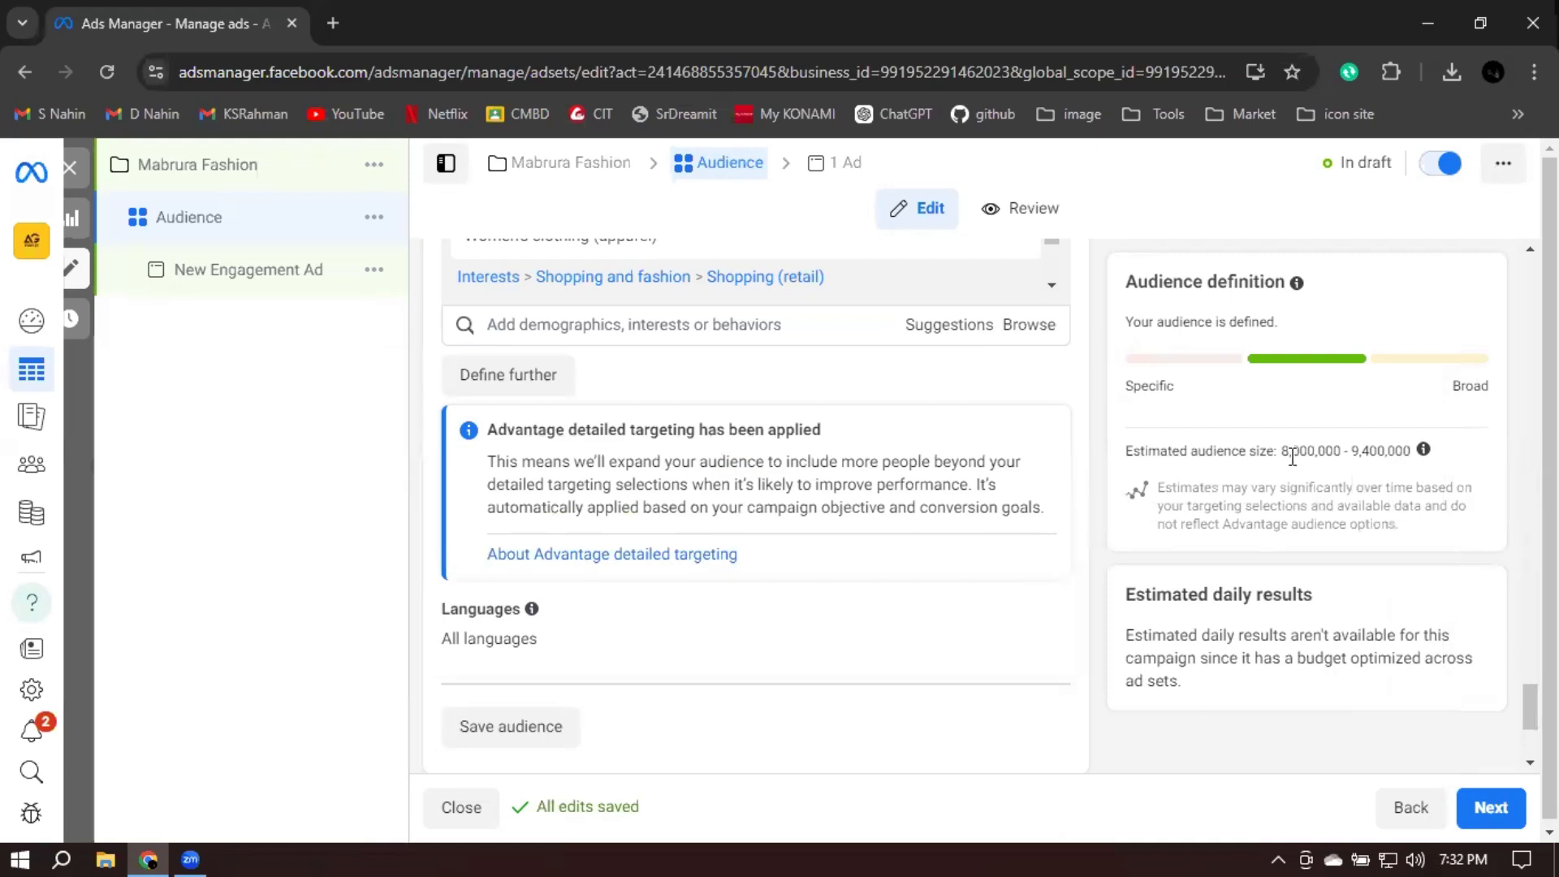
{"action": "left_click_drag", "start_coordinate": [1292, 457], "coordinate": [1320, 456]}
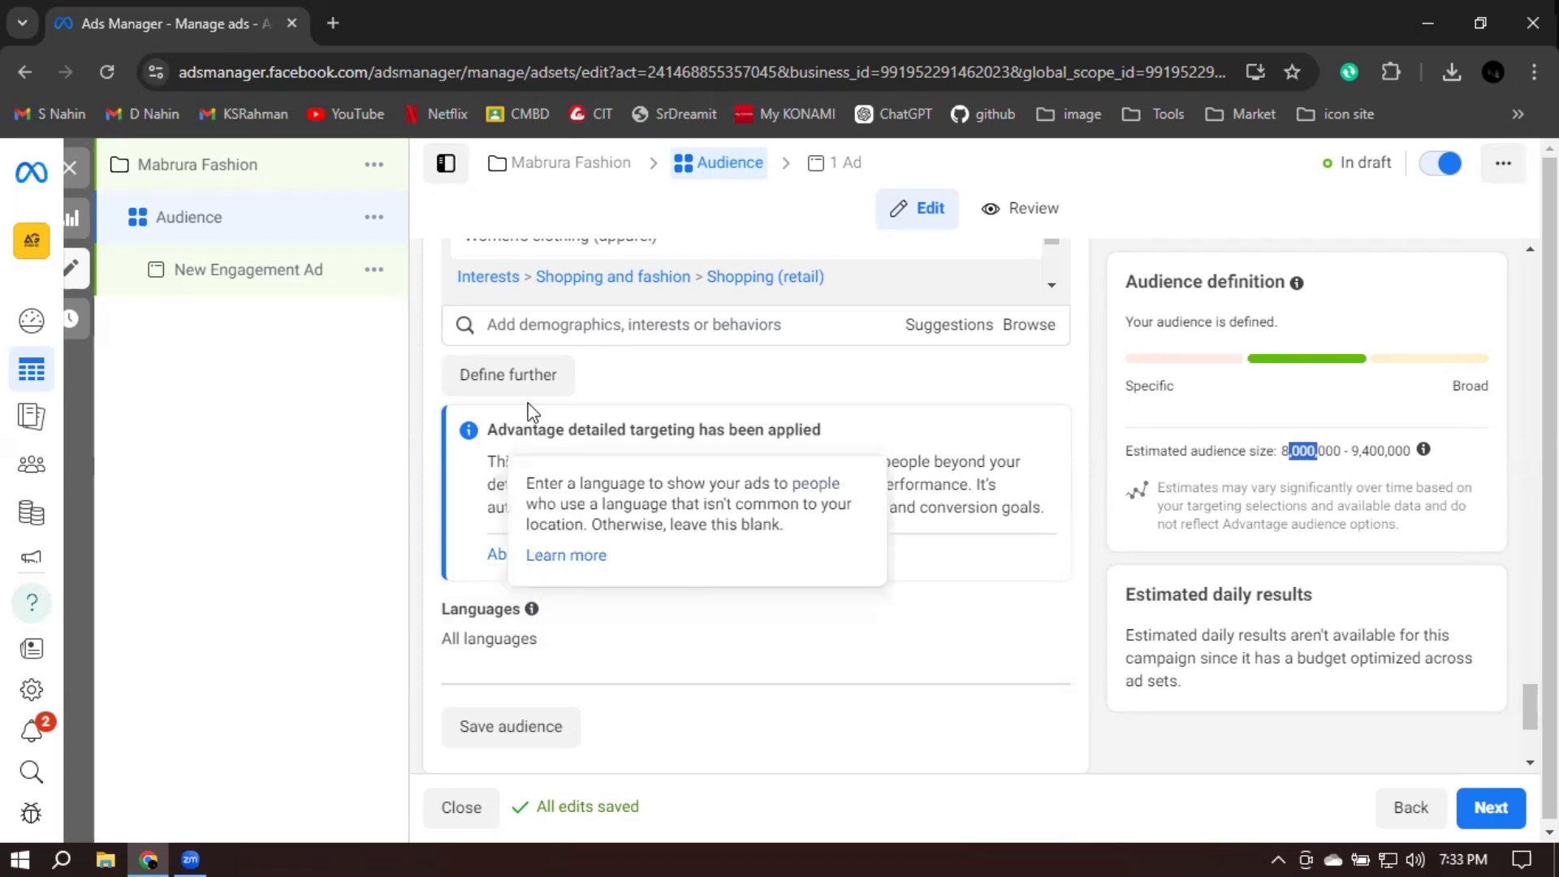
Inspect the Uses a mobile device (19-24 months) behavior under Device Use Time, then check the ad set's estimated audience size
{"action": "left_click", "coordinate": [1031, 329]}
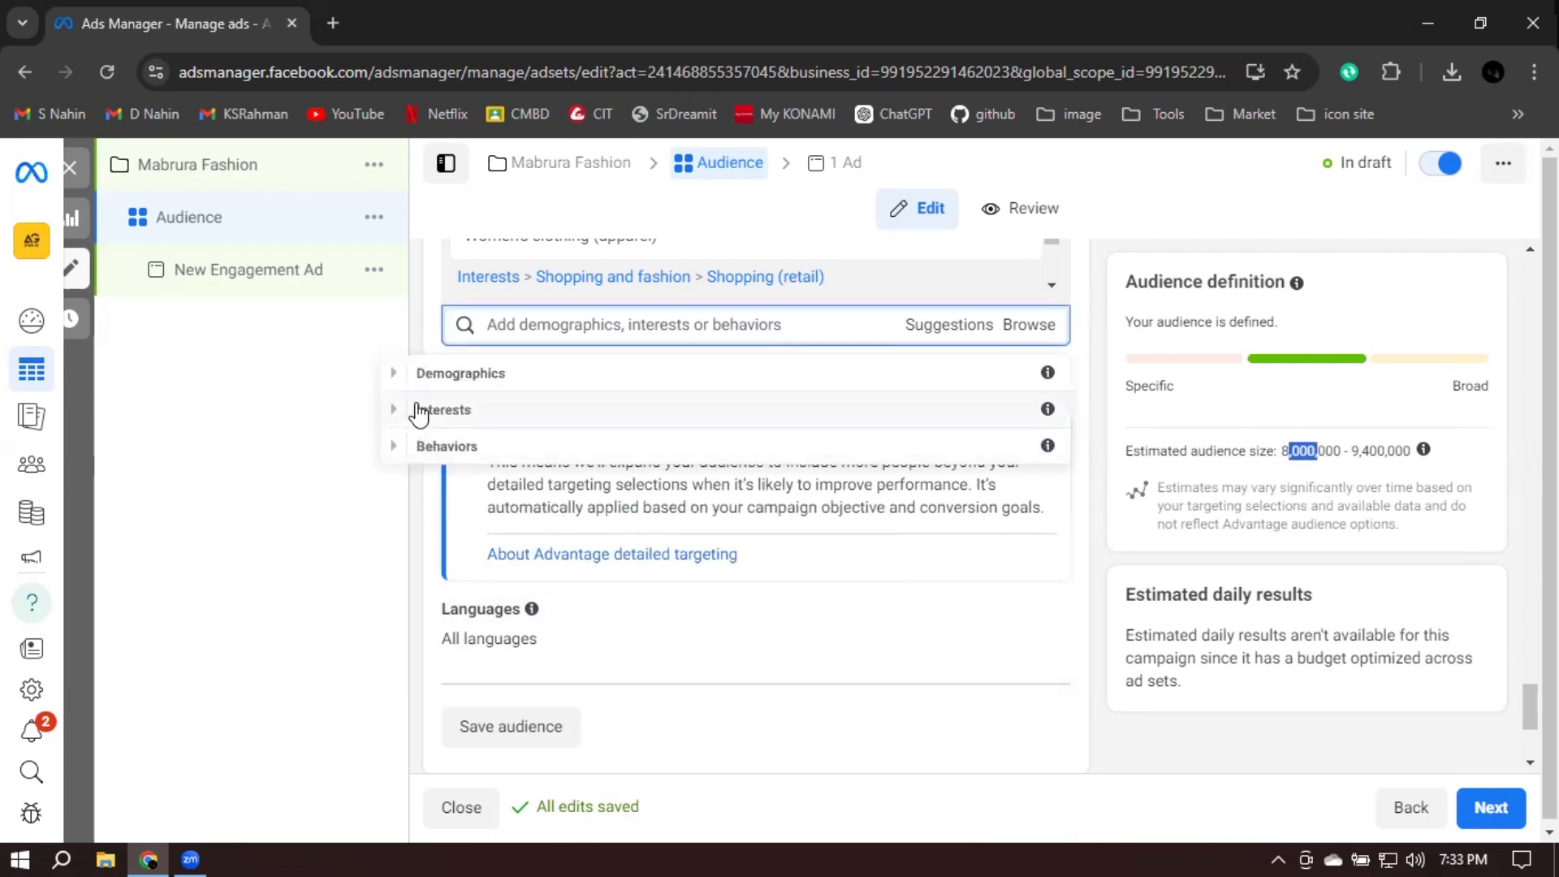
{"action": "left_click", "coordinate": [397, 447]}
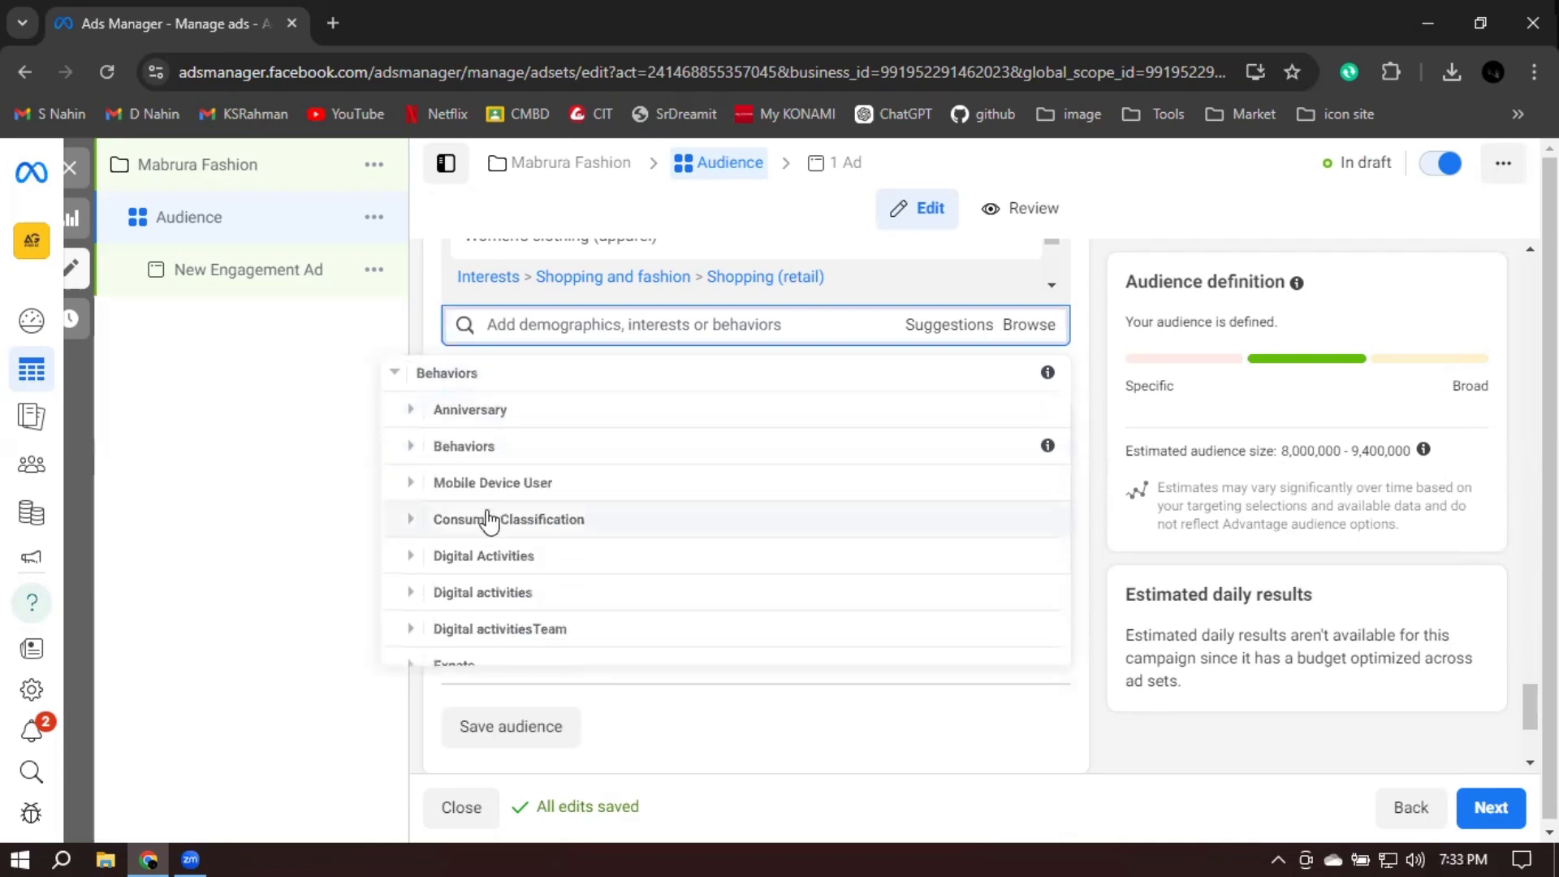
{"action": "scroll", "coordinate": [465, 601], "scroll_direction": "down", "scroll_amount": 3}
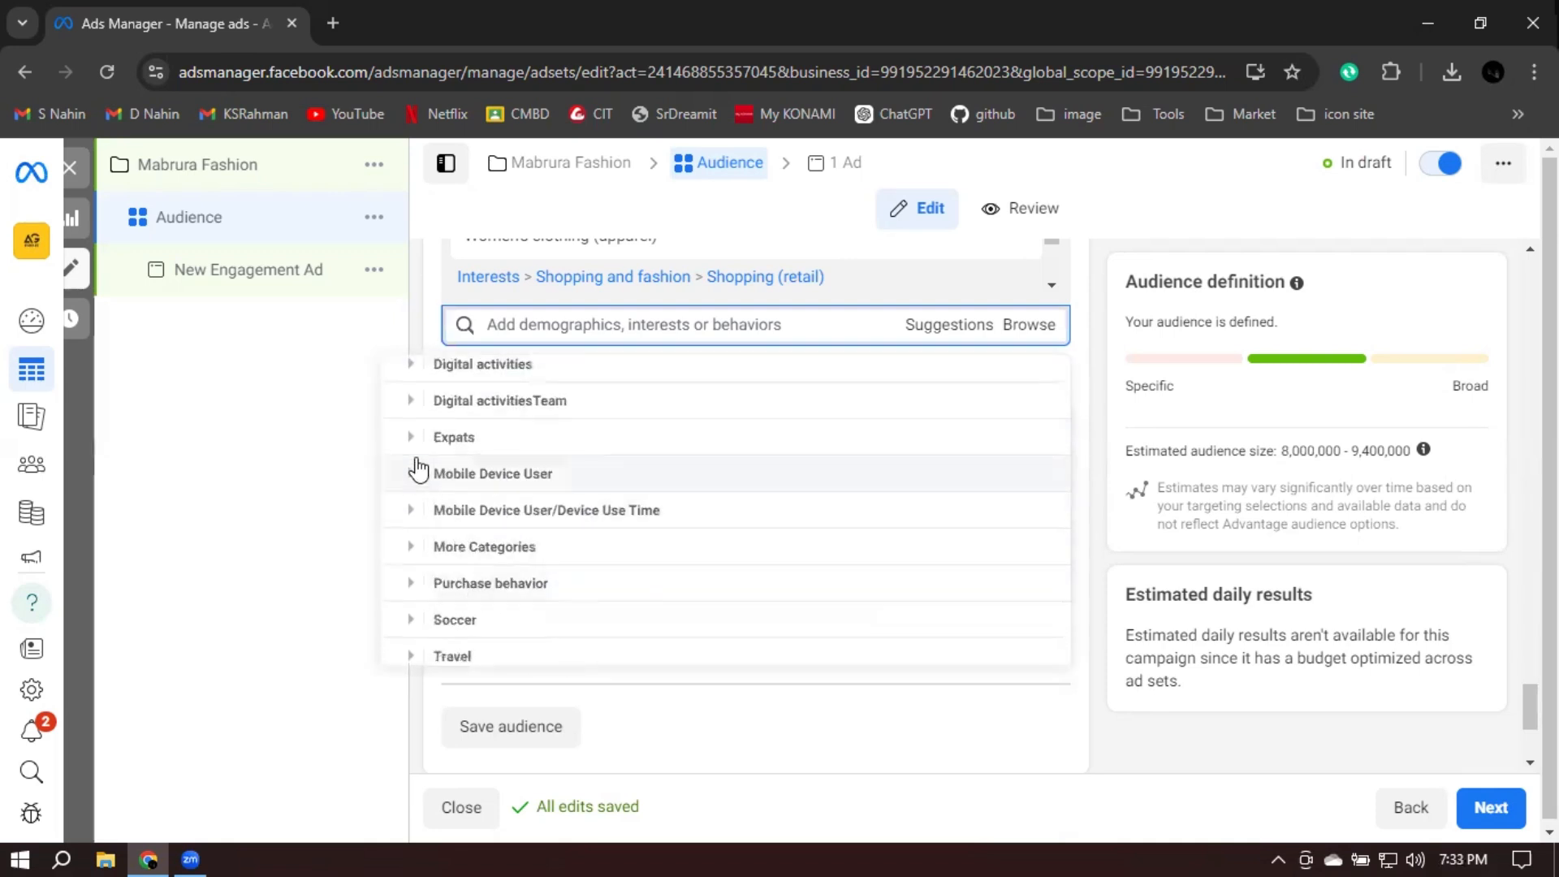
{"action": "left_click", "coordinate": [411, 509]}
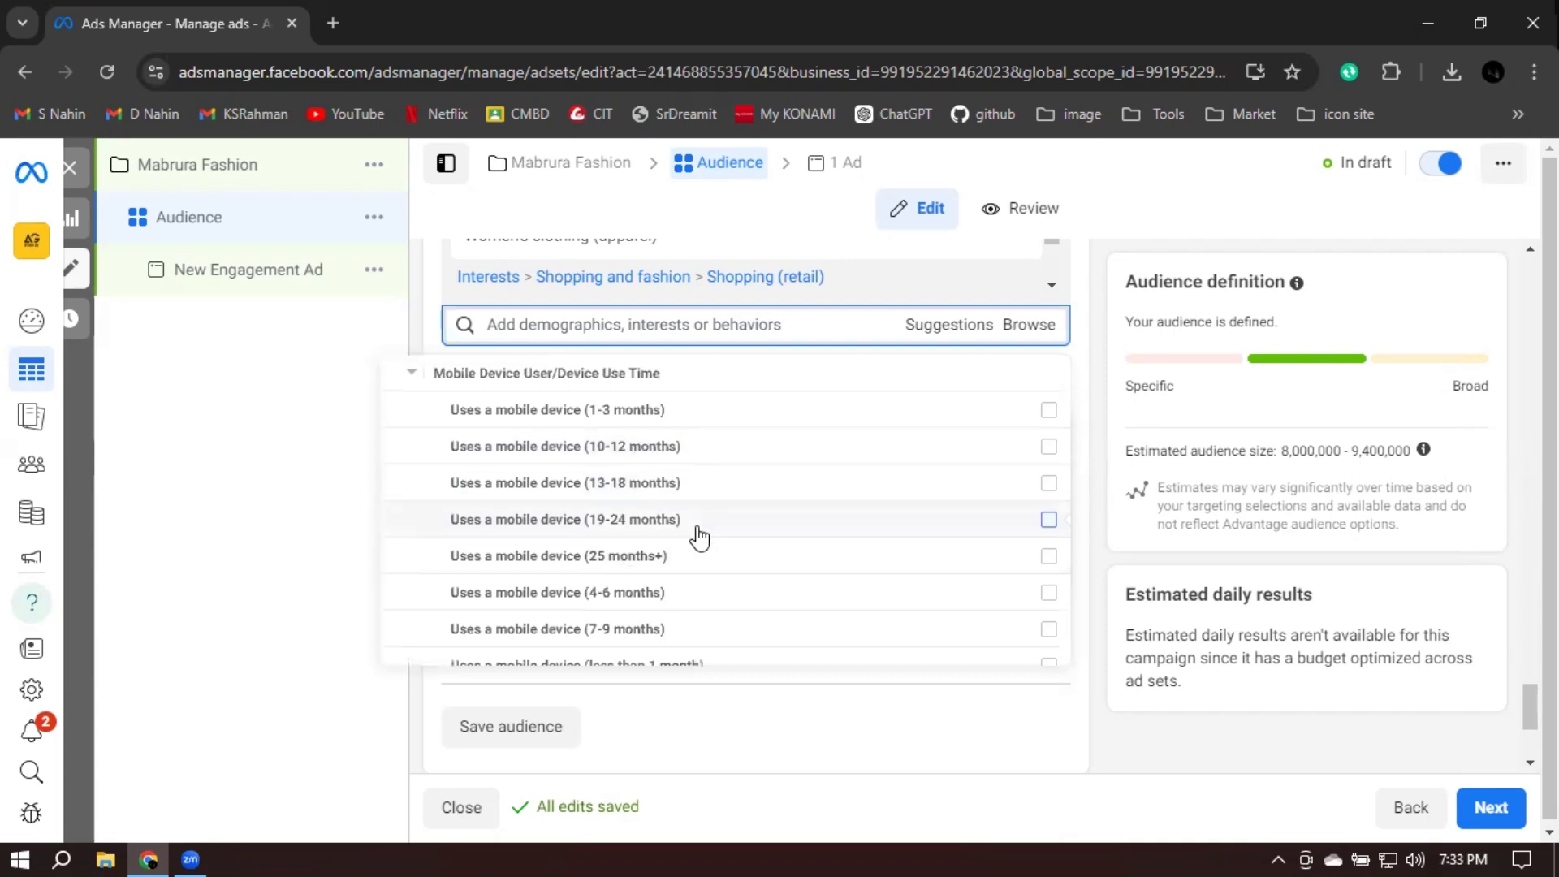
{"action": "mouse_move", "coordinate": [697, 534]}
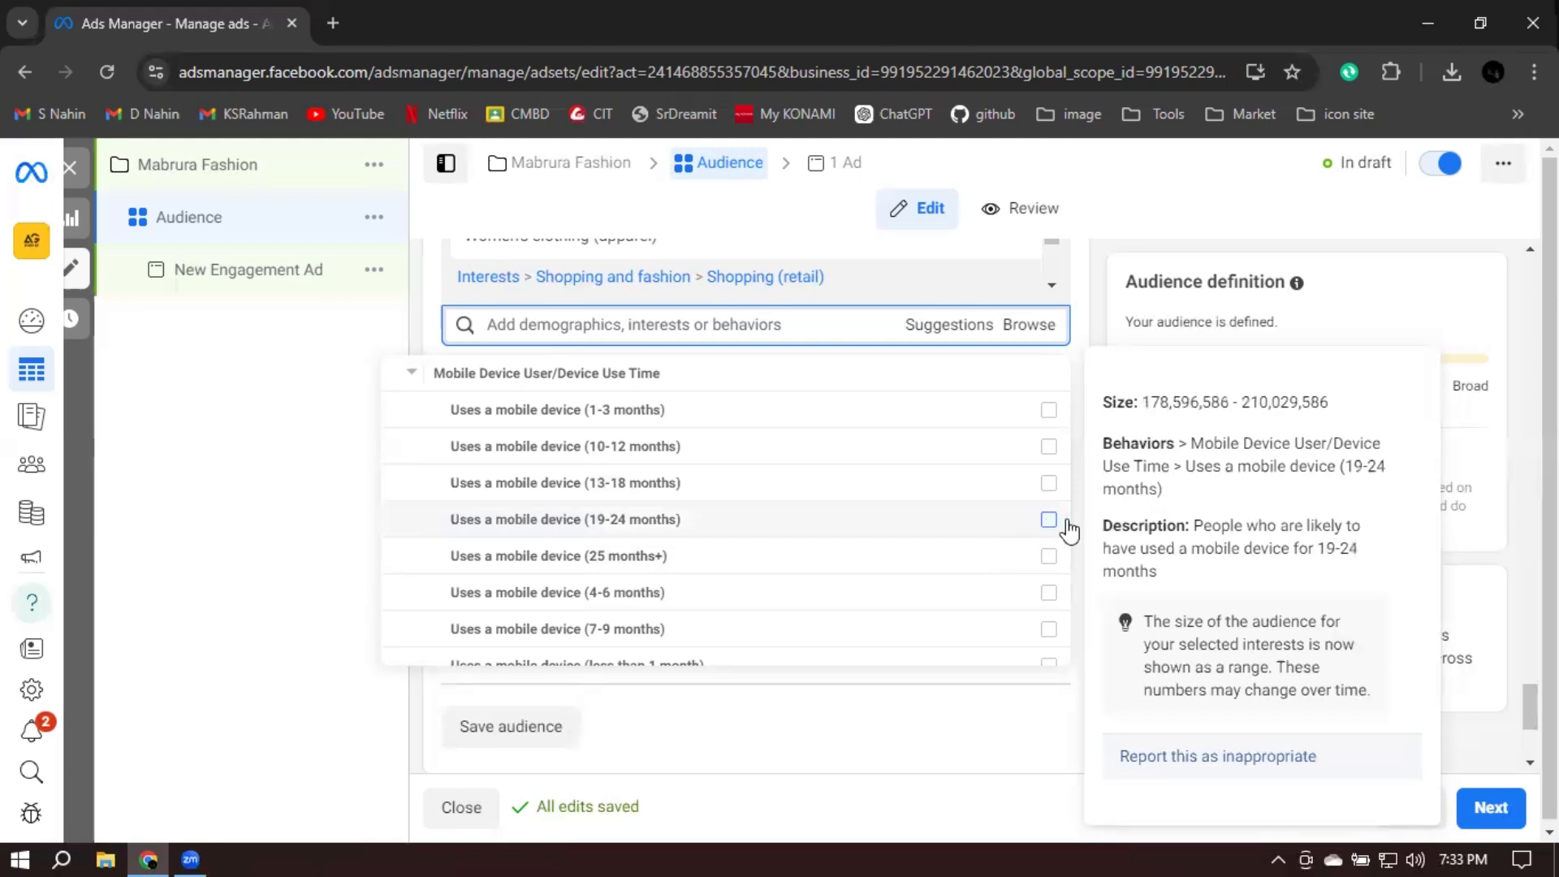
{"action": "left_click", "coordinate": [1099, 297]}
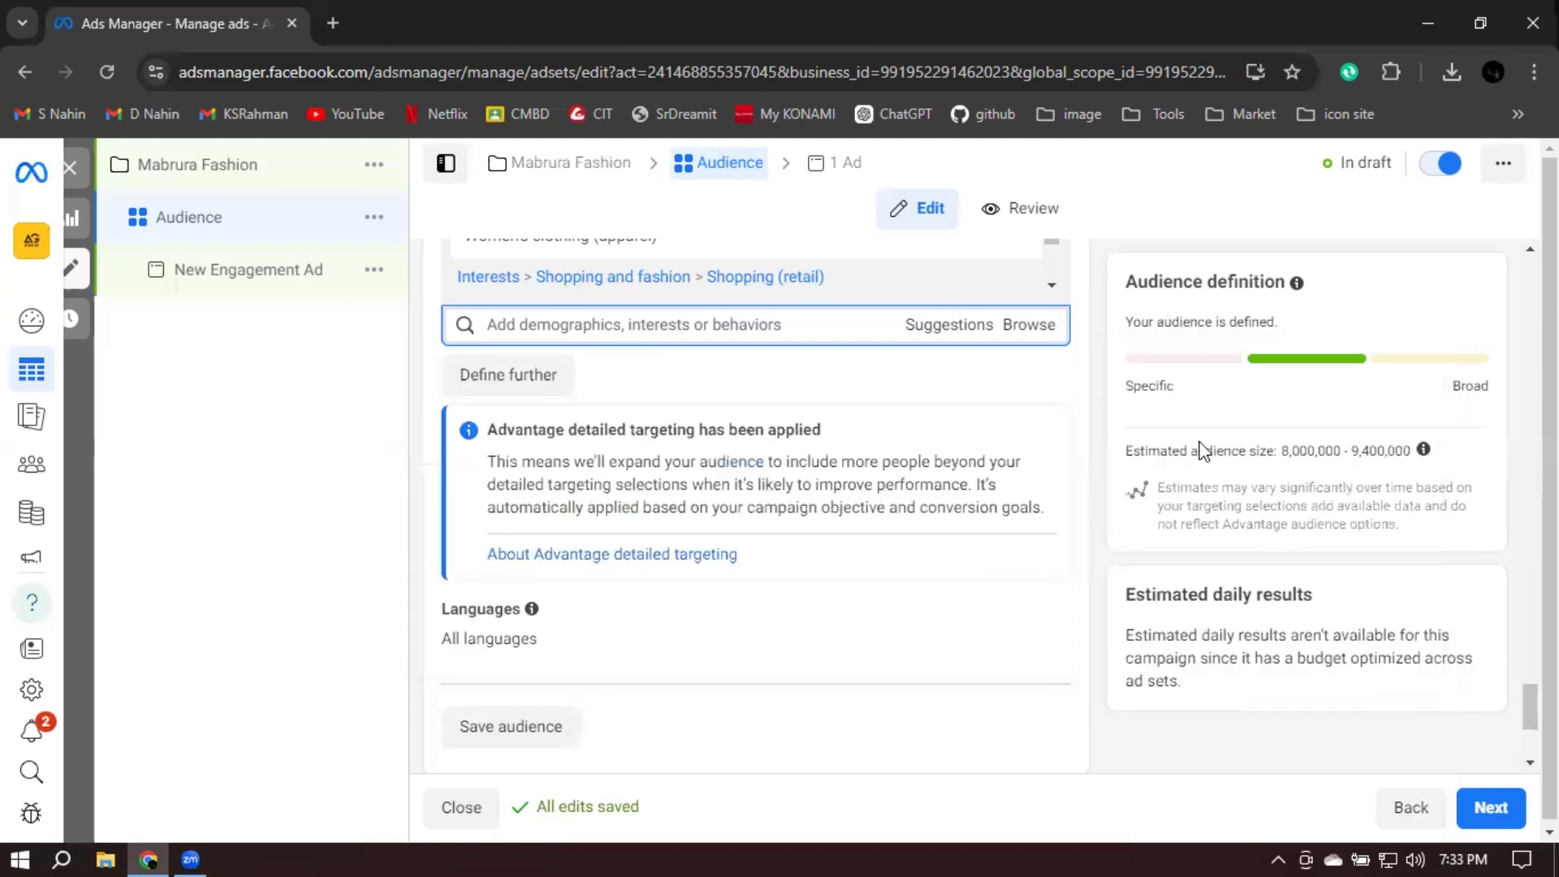
{"action": "left_click_drag", "start_coordinate": [1189, 451], "coordinate": [1445, 453]}
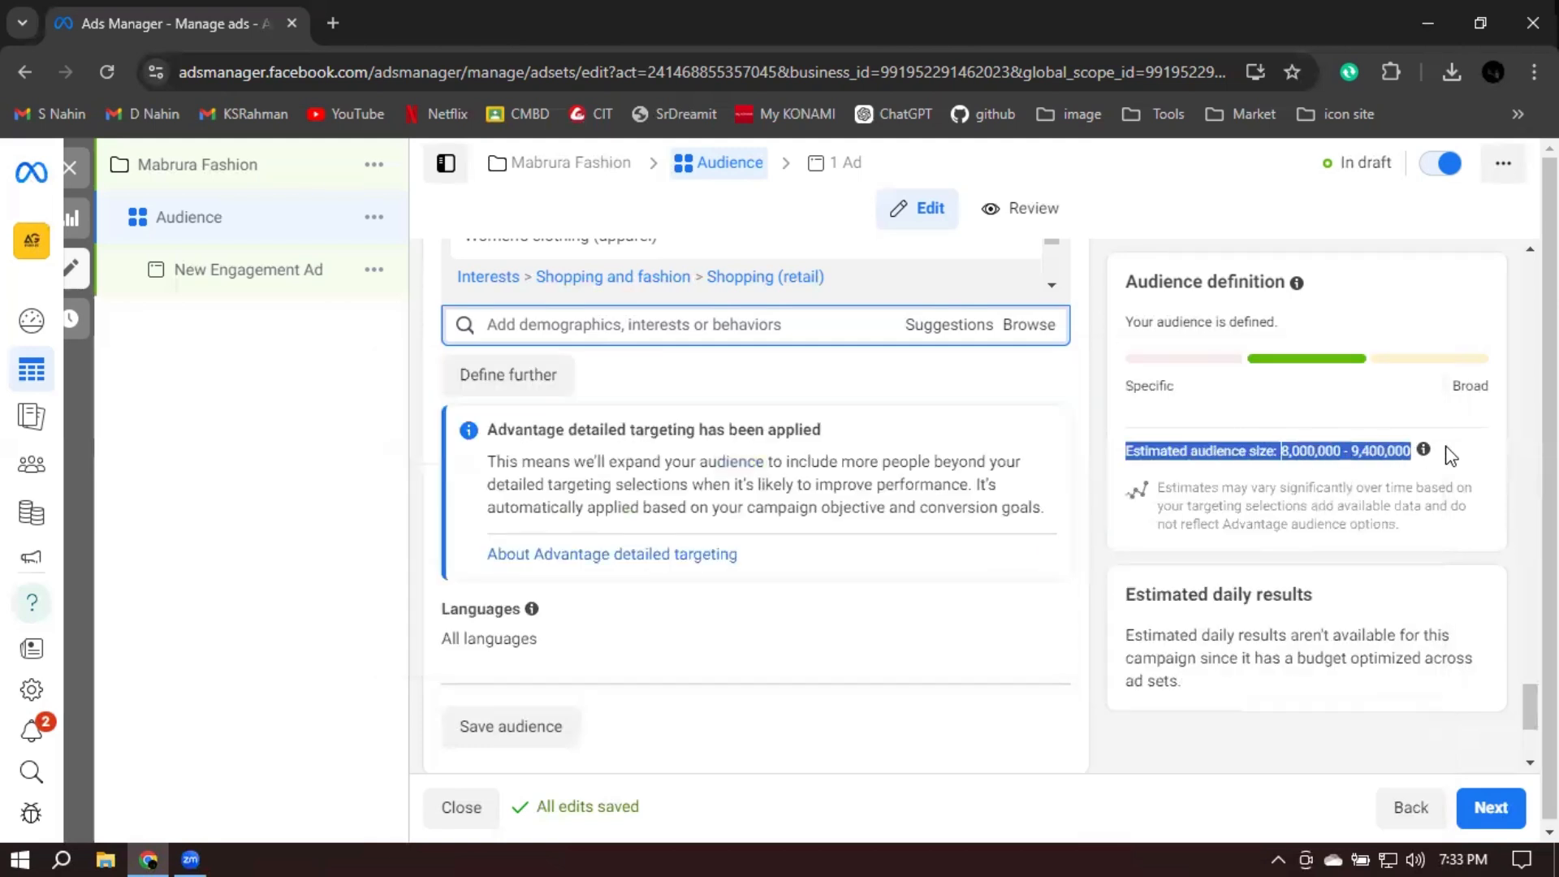
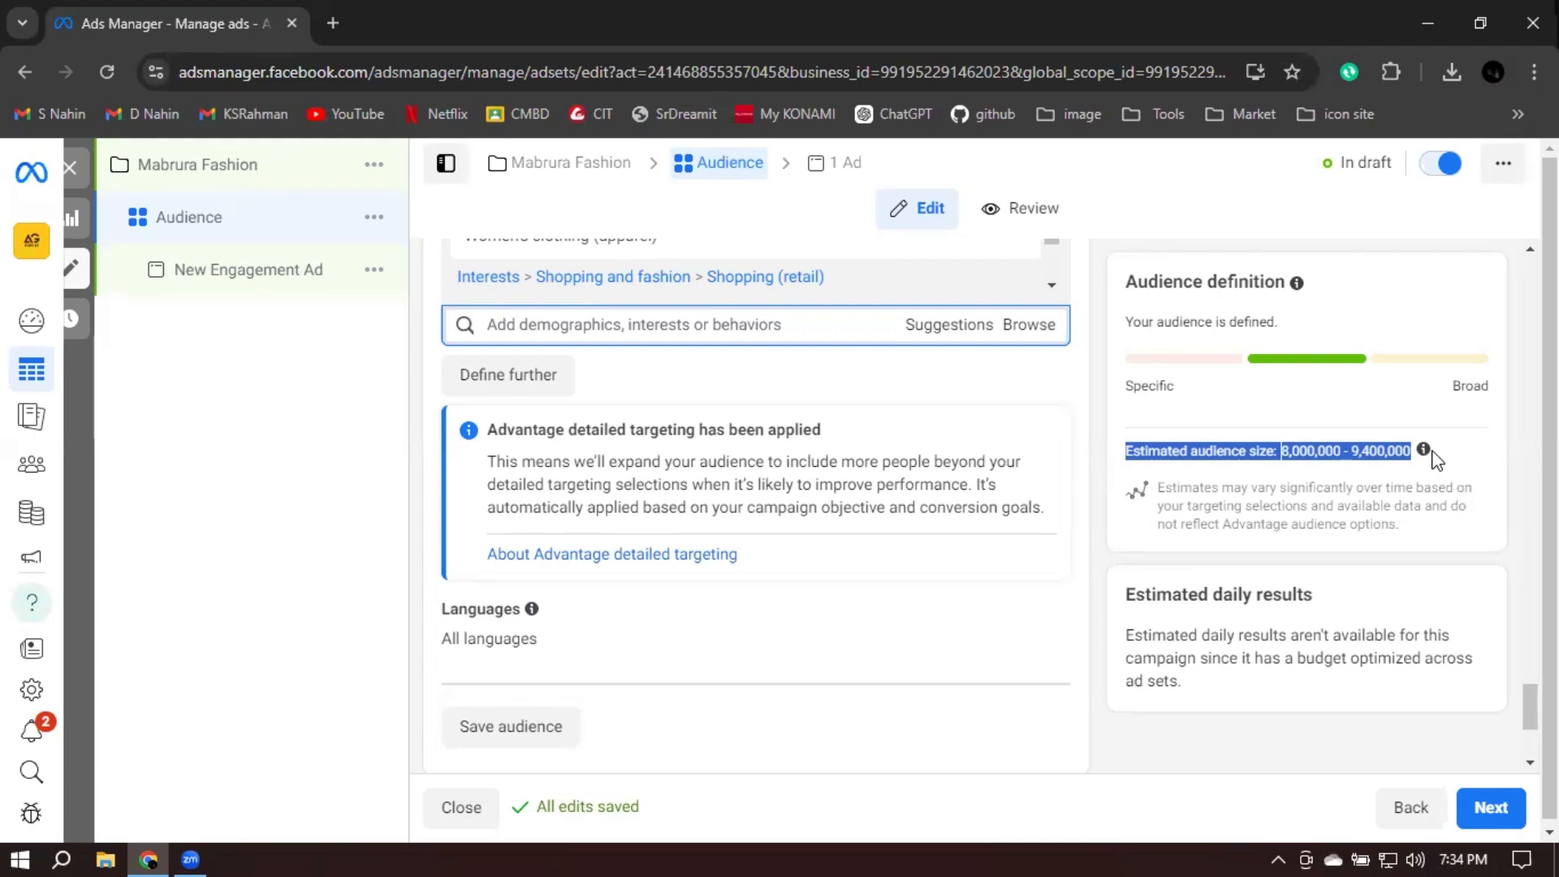
Look through the Digital activitiesTeam and Mobile Device User subcategories of the Behaviors category
{"action": "left_click", "coordinate": [1020, 327]}
{"action": "left_click", "coordinate": [424, 448]}
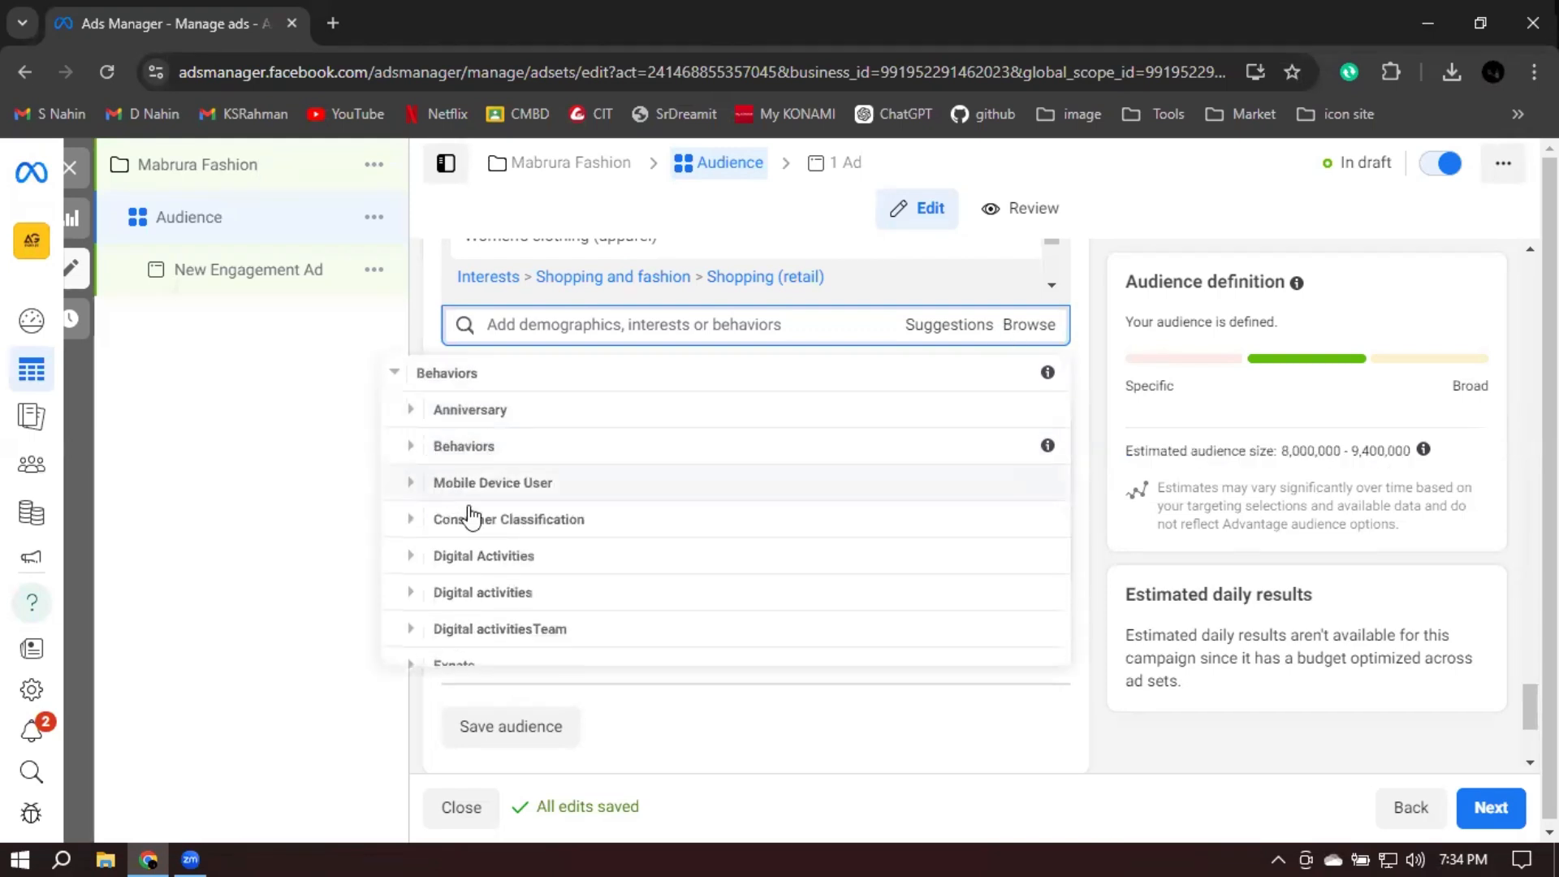
{"action": "scroll", "coordinate": [457, 502], "scroll_direction": "down", "scroll_amount": 2}
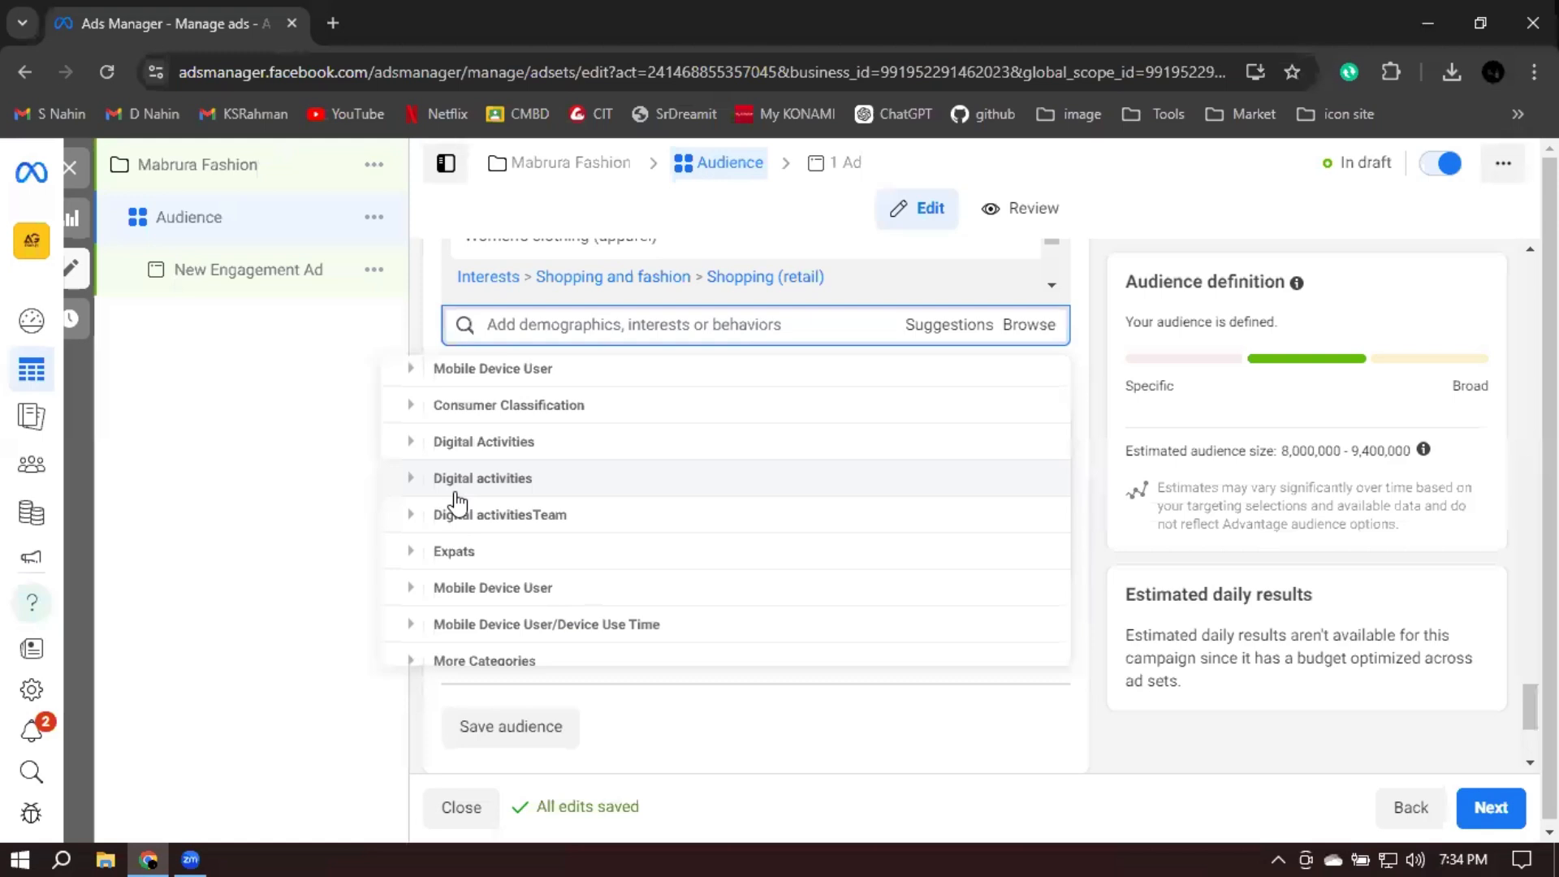
{"action": "left_click", "coordinate": [409, 517]}
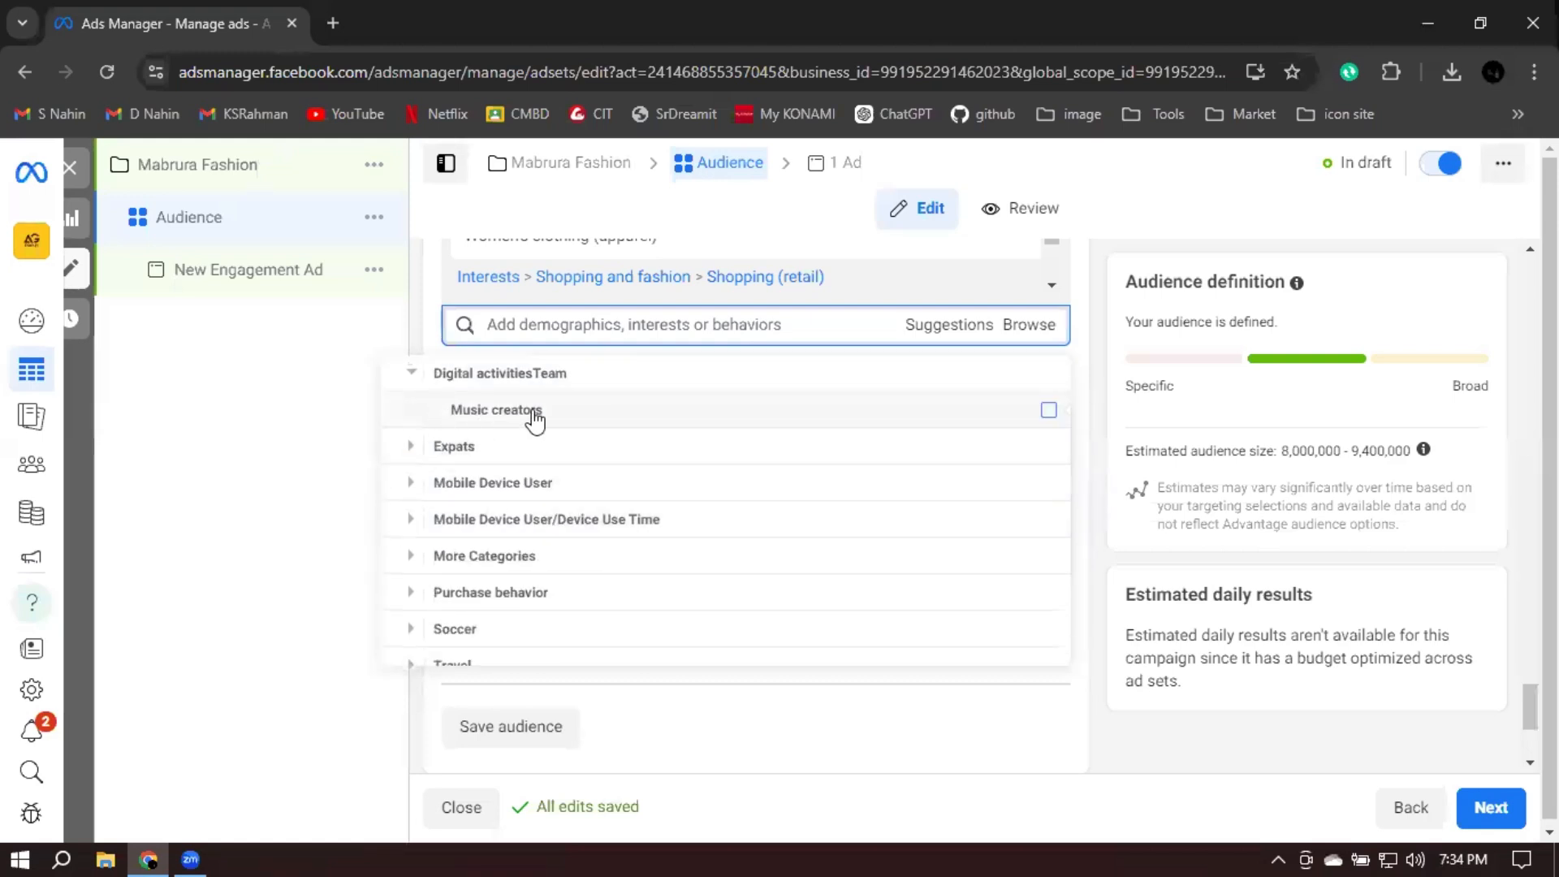
{"action": "left_click", "coordinate": [411, 482]}
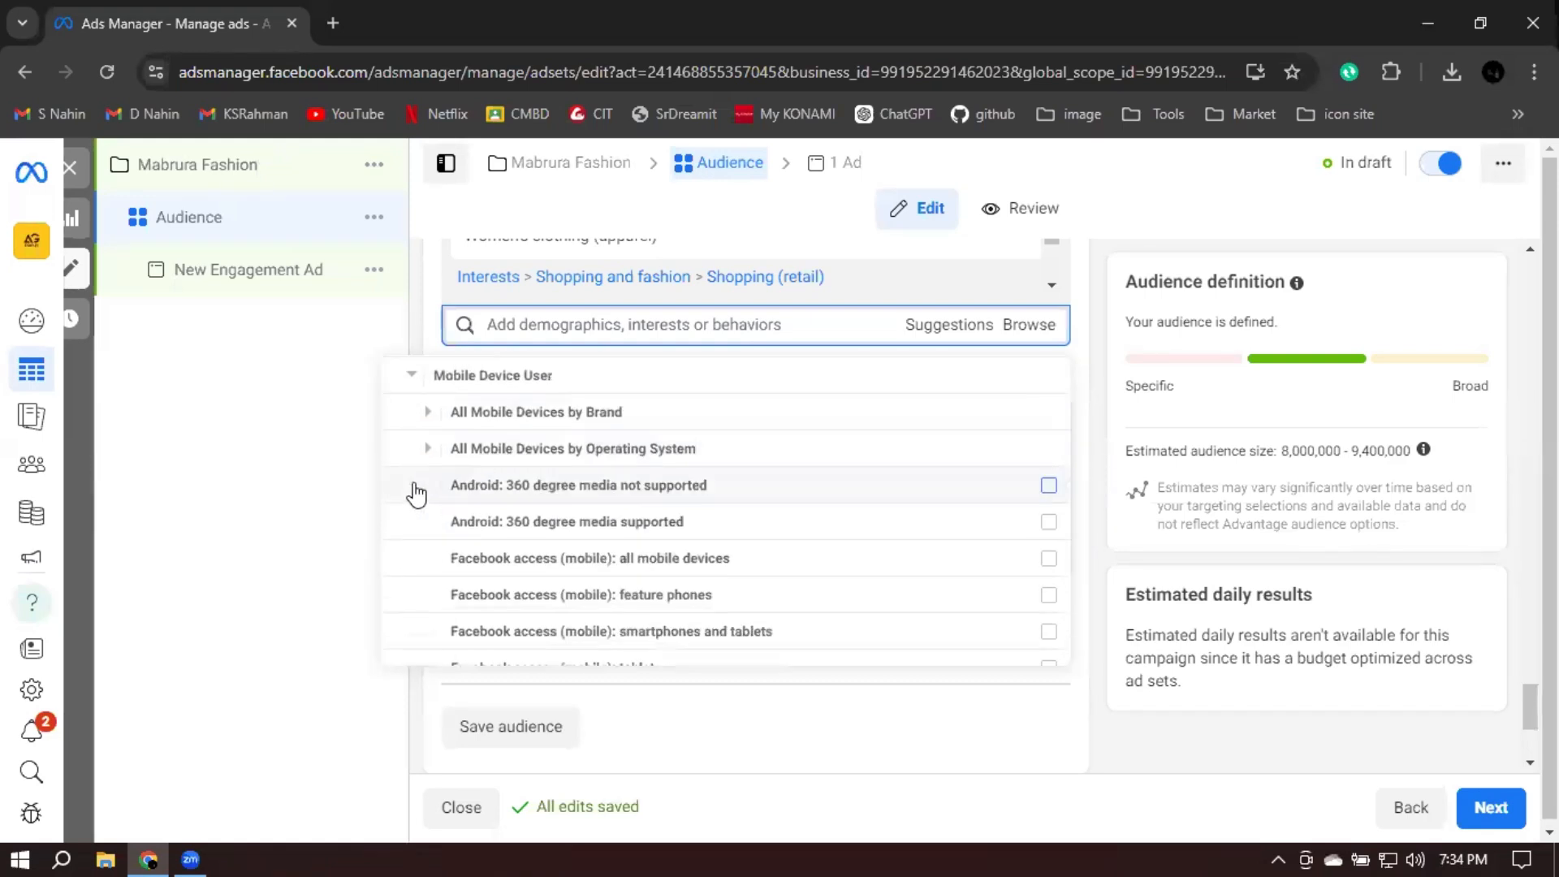
{"action": "left_click", "coordinate": [411, 375]}
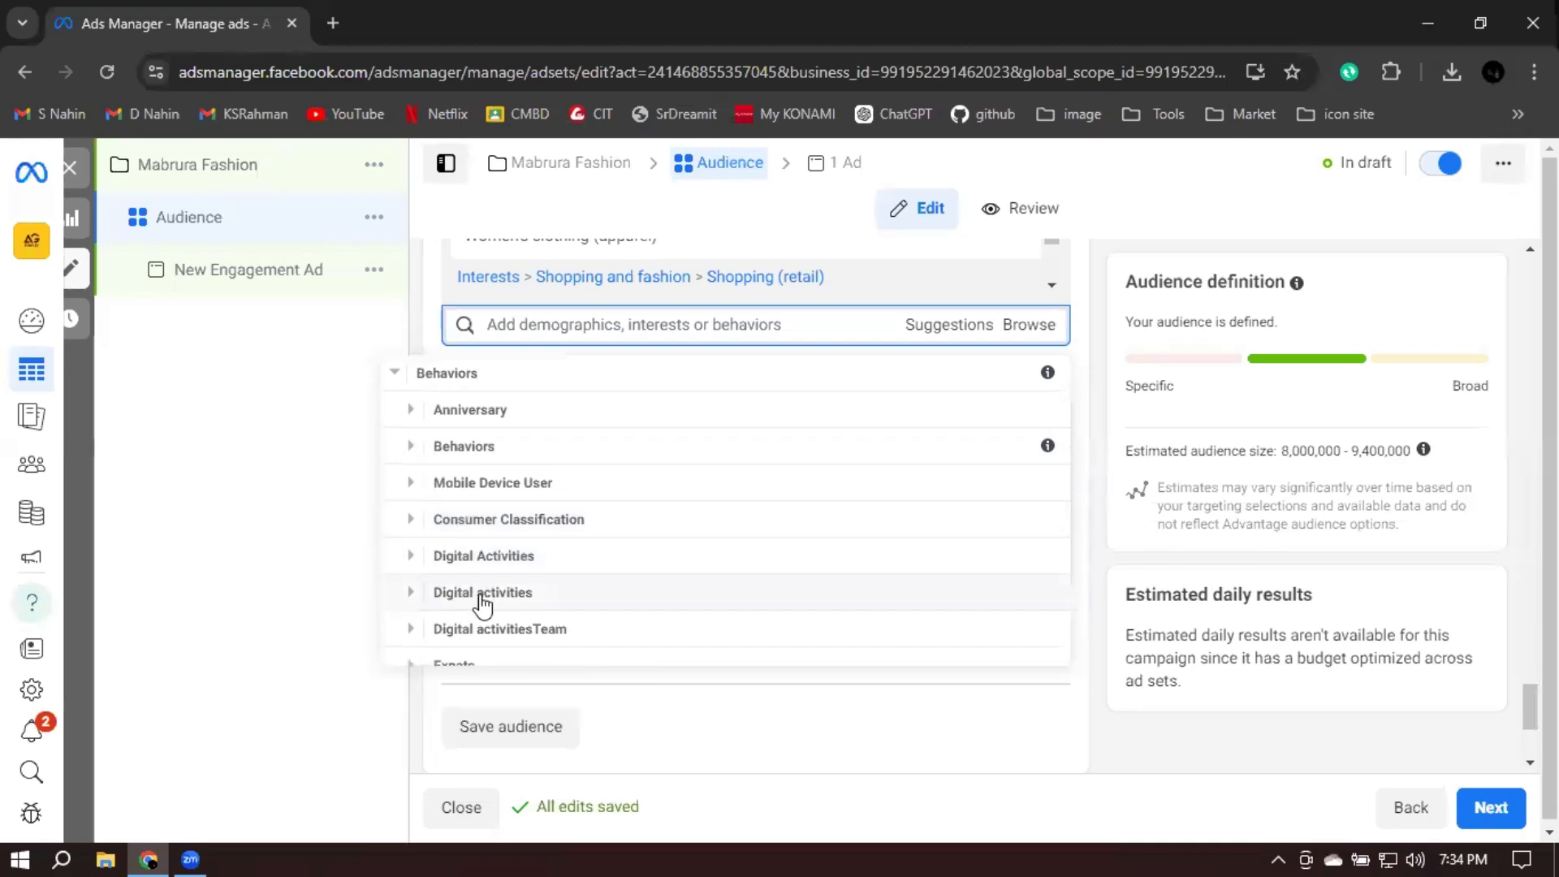
Examine the Internet Browser Used options within the Digital activities behaviors and close the category list
{"action": "scroll", "coordinate": [468, 619], "scroll_direction": "down", "scroll_amount": 1}
{"action": "scroll", "coordinate": [462, 620], "scroll_direction": "down", "scroll_amount": 1}
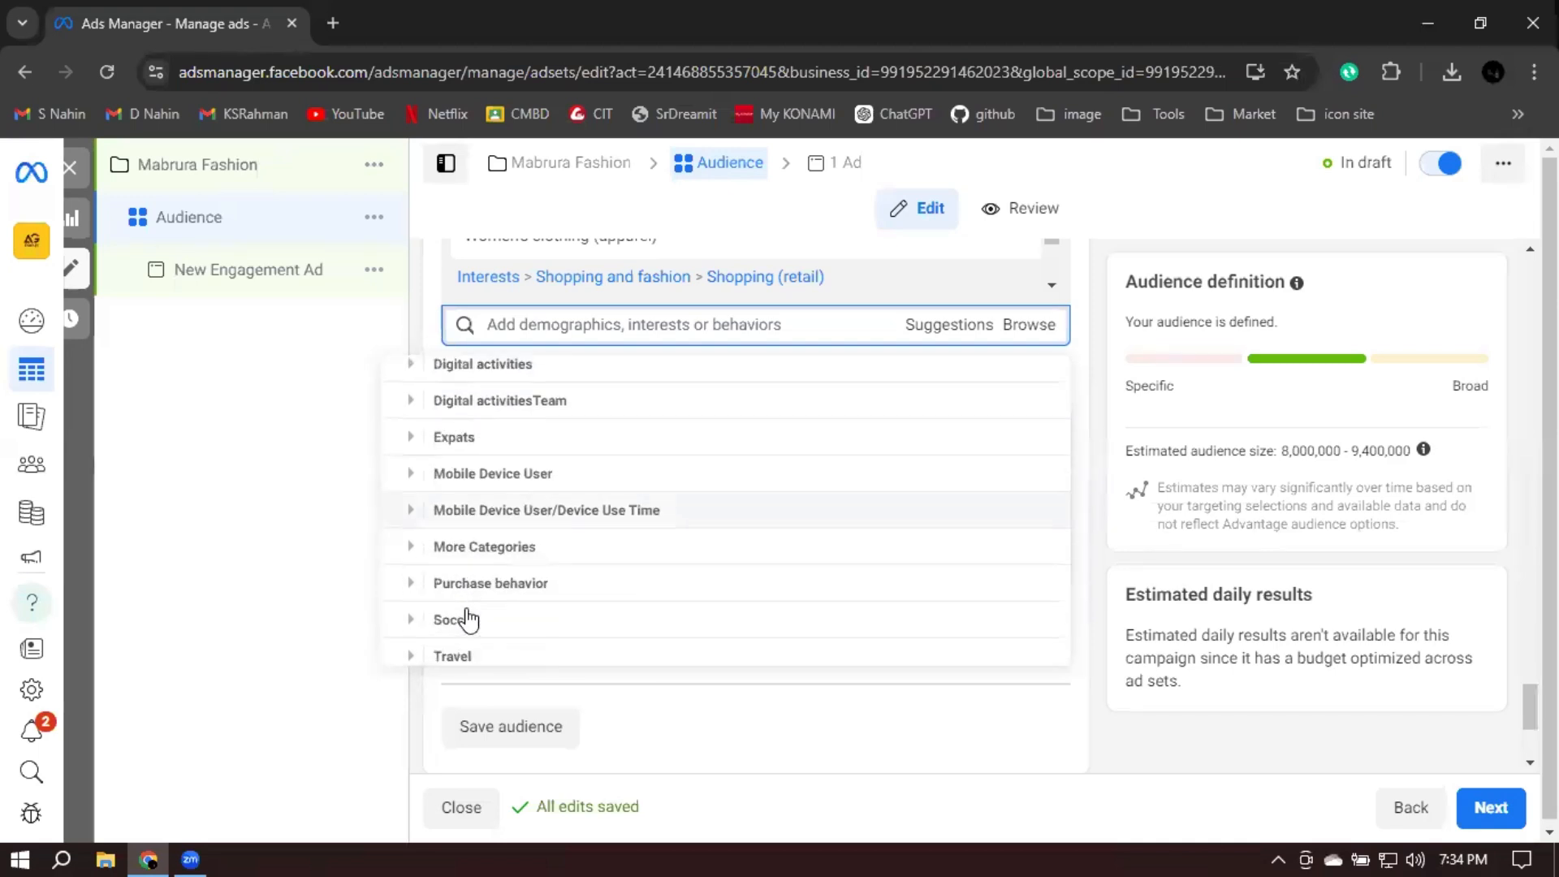
{"action": "scroll", "coordinate": [456, 620], "scroll_direction": "up", "scroll_amount": 1}
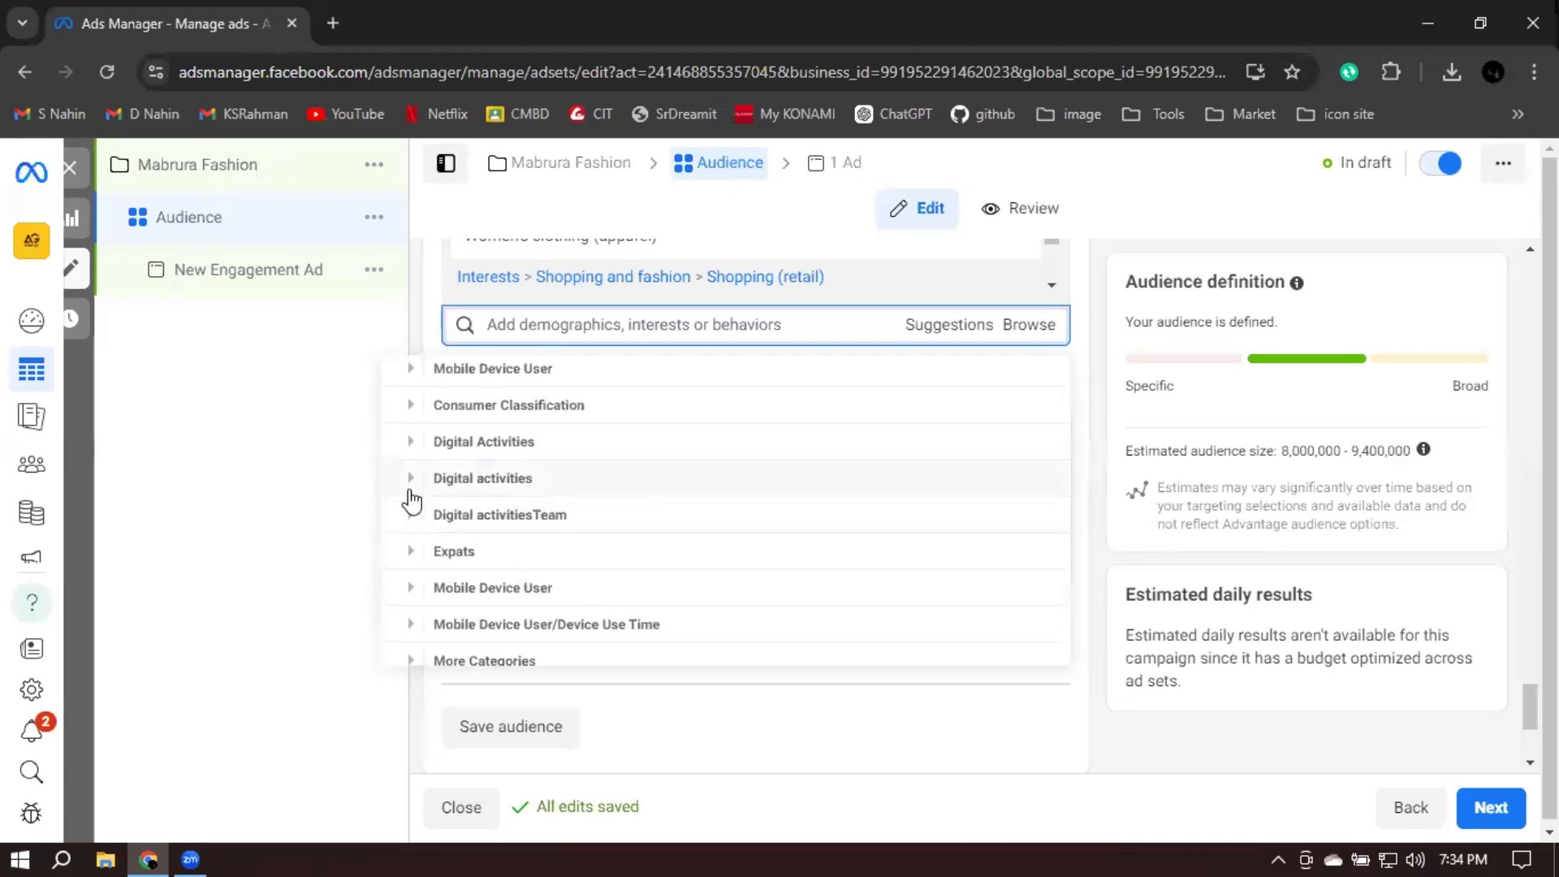
{"action": "left_click", "coordinate": [410, 480]}
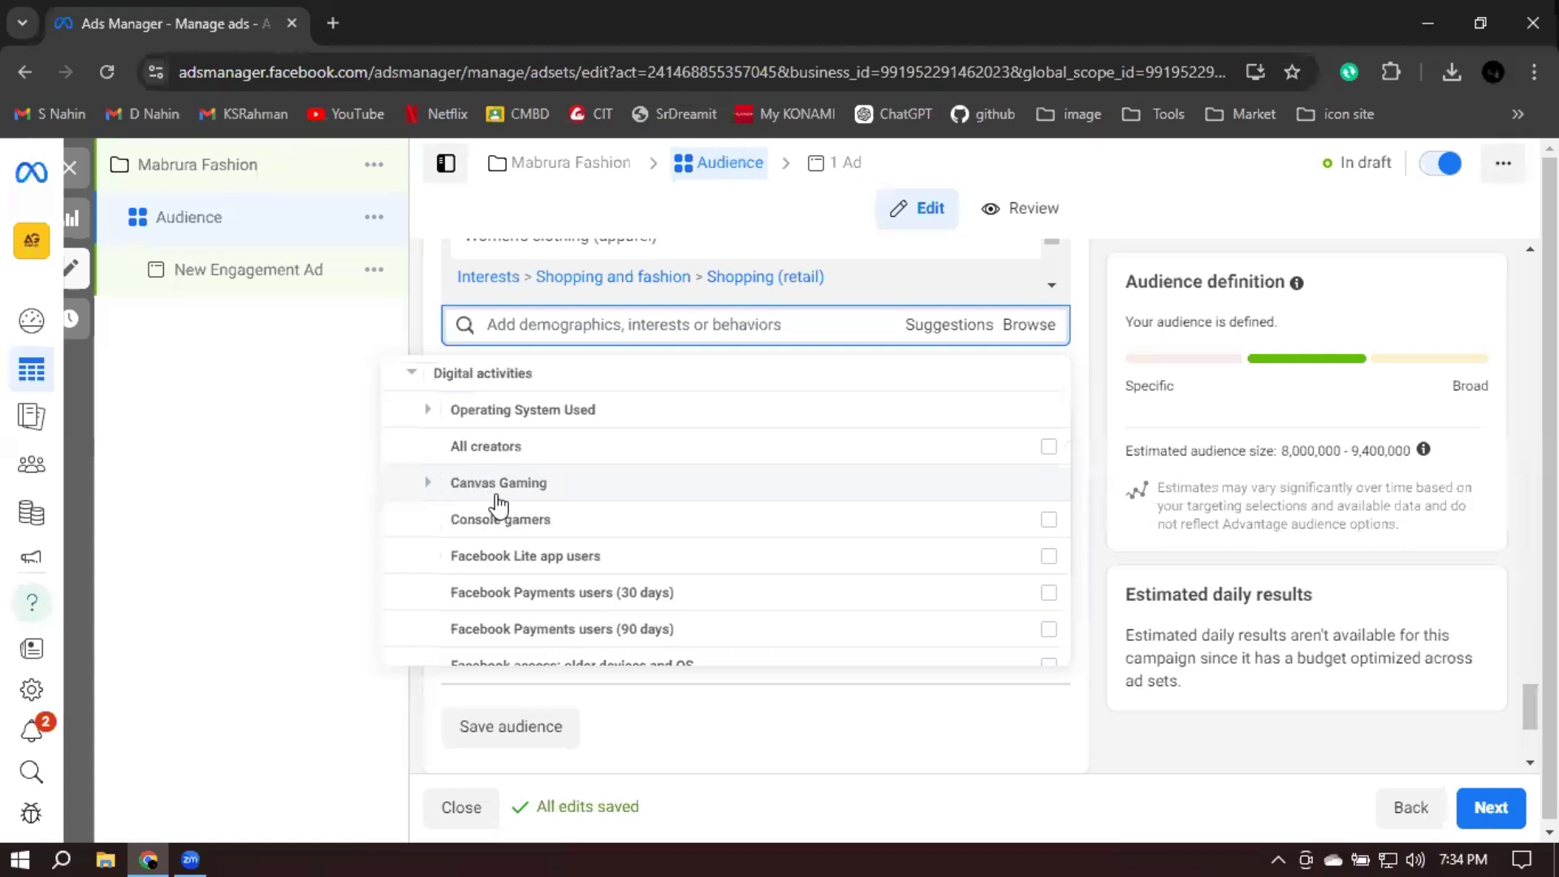
{"action": "scroll", "coordinate": [497, 507], "scroll_direction": "down", "scroll_amount": 2}
{"action": "scroll", "coordinate": [575, 478], "scroll_direction": "down", "scroll_amount": 1}
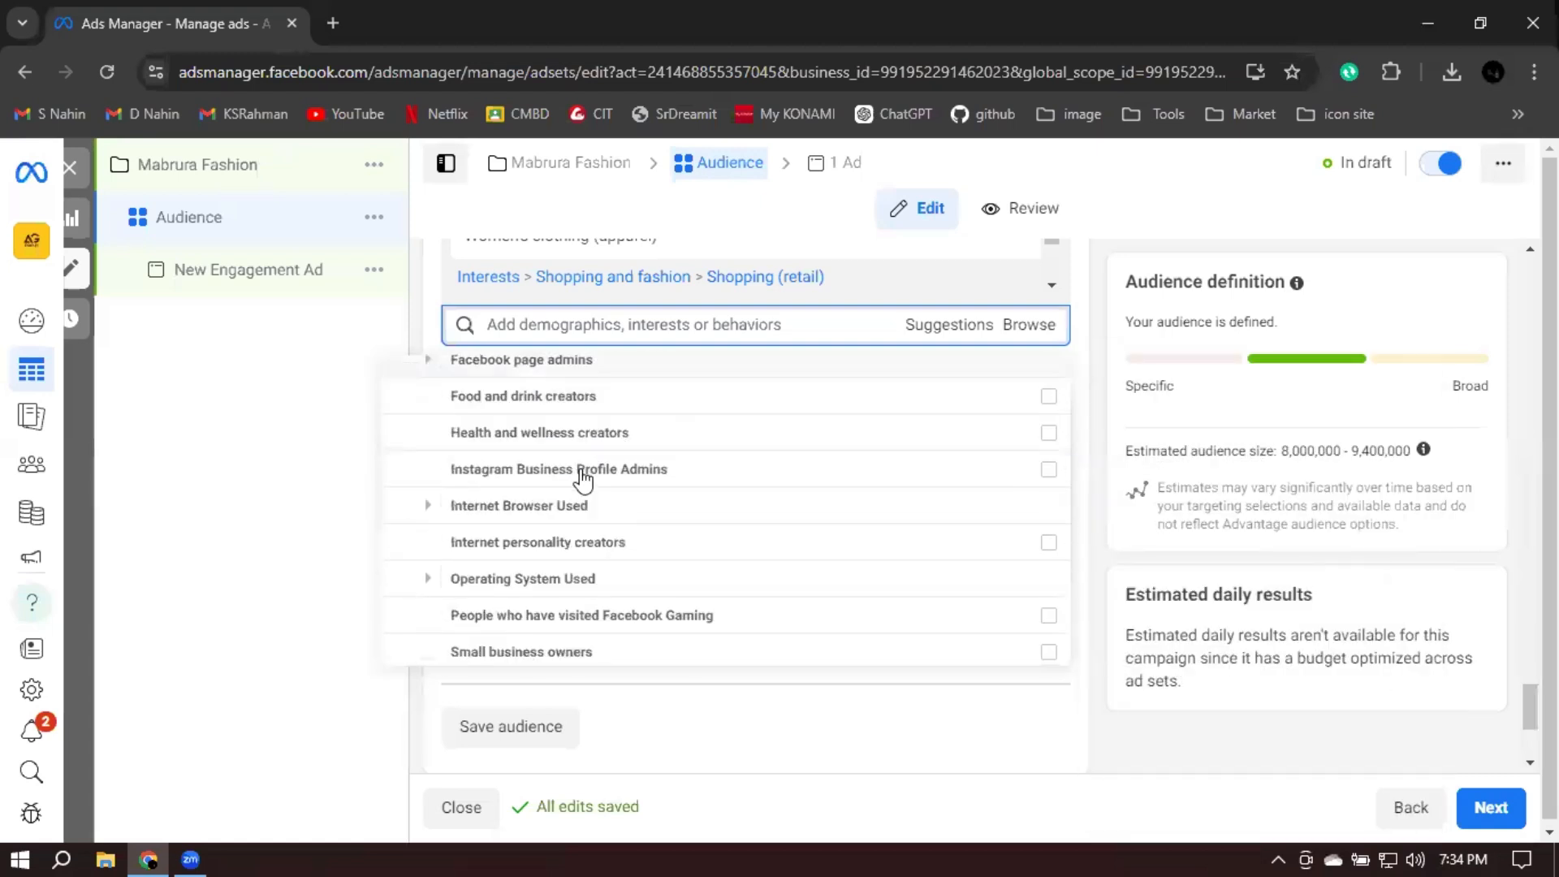
{"action": "left_click", "coordinate": [429, 506]}
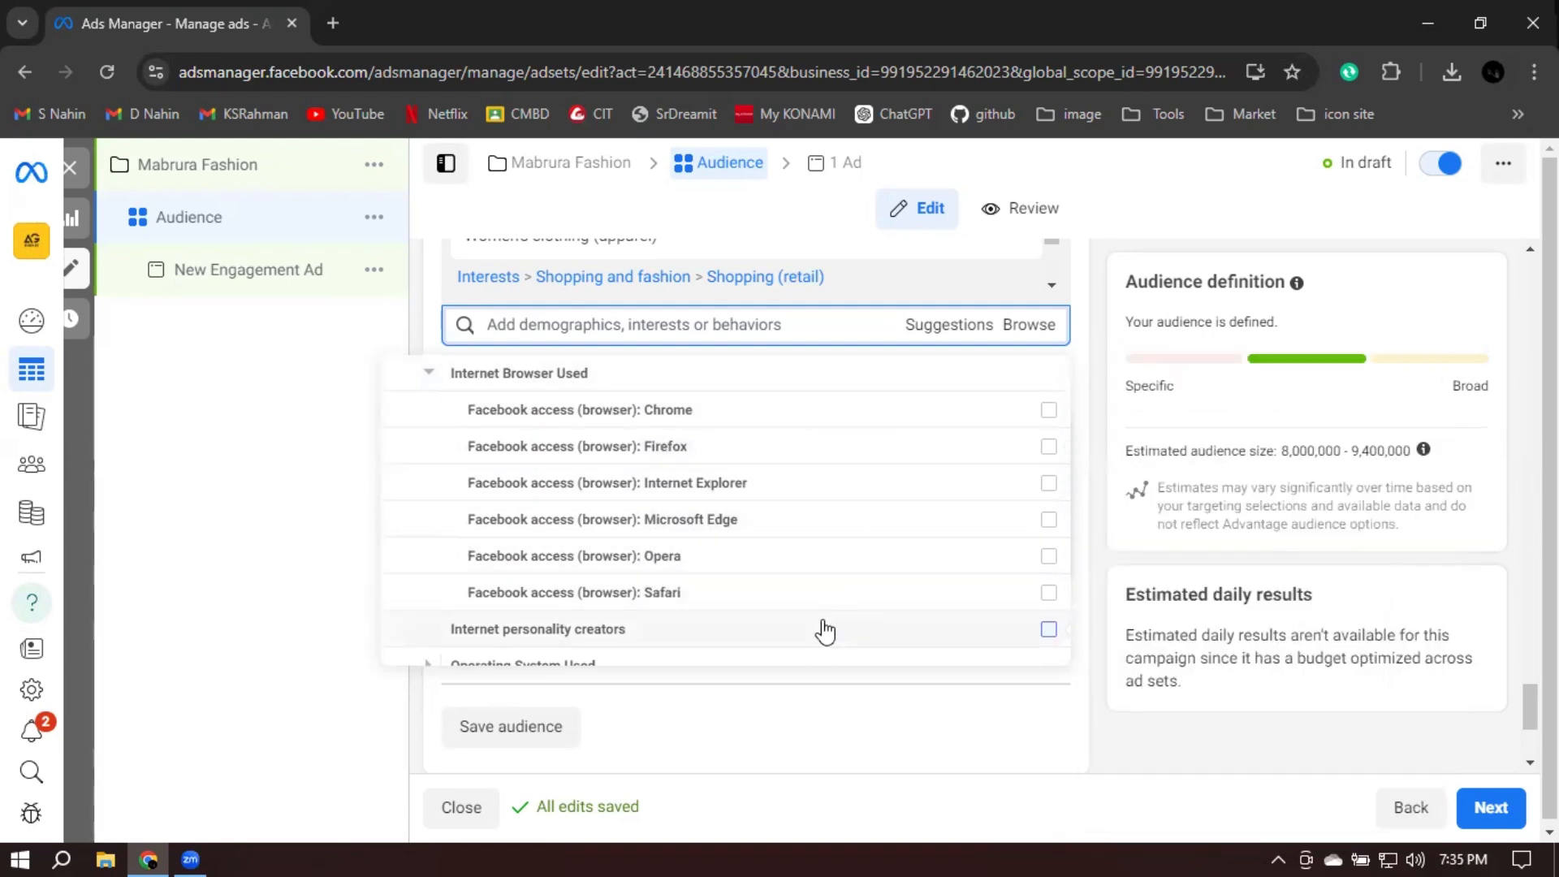
{"action": "mouse_move", "coordinate": [821, 630]}
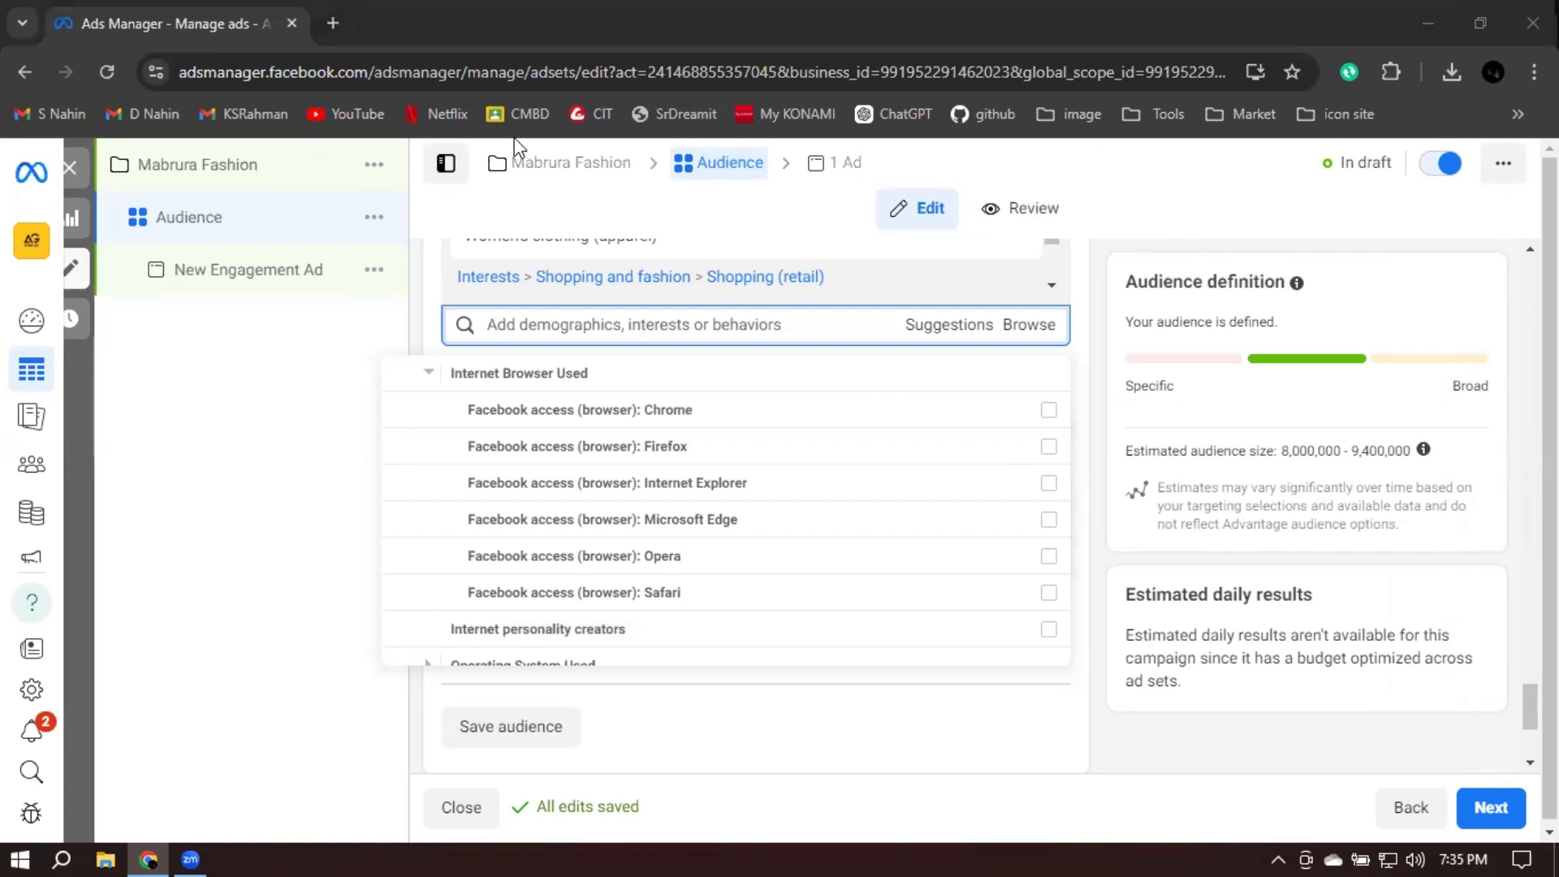
{"action": "left_click", "coordinate": [1098, 432]}
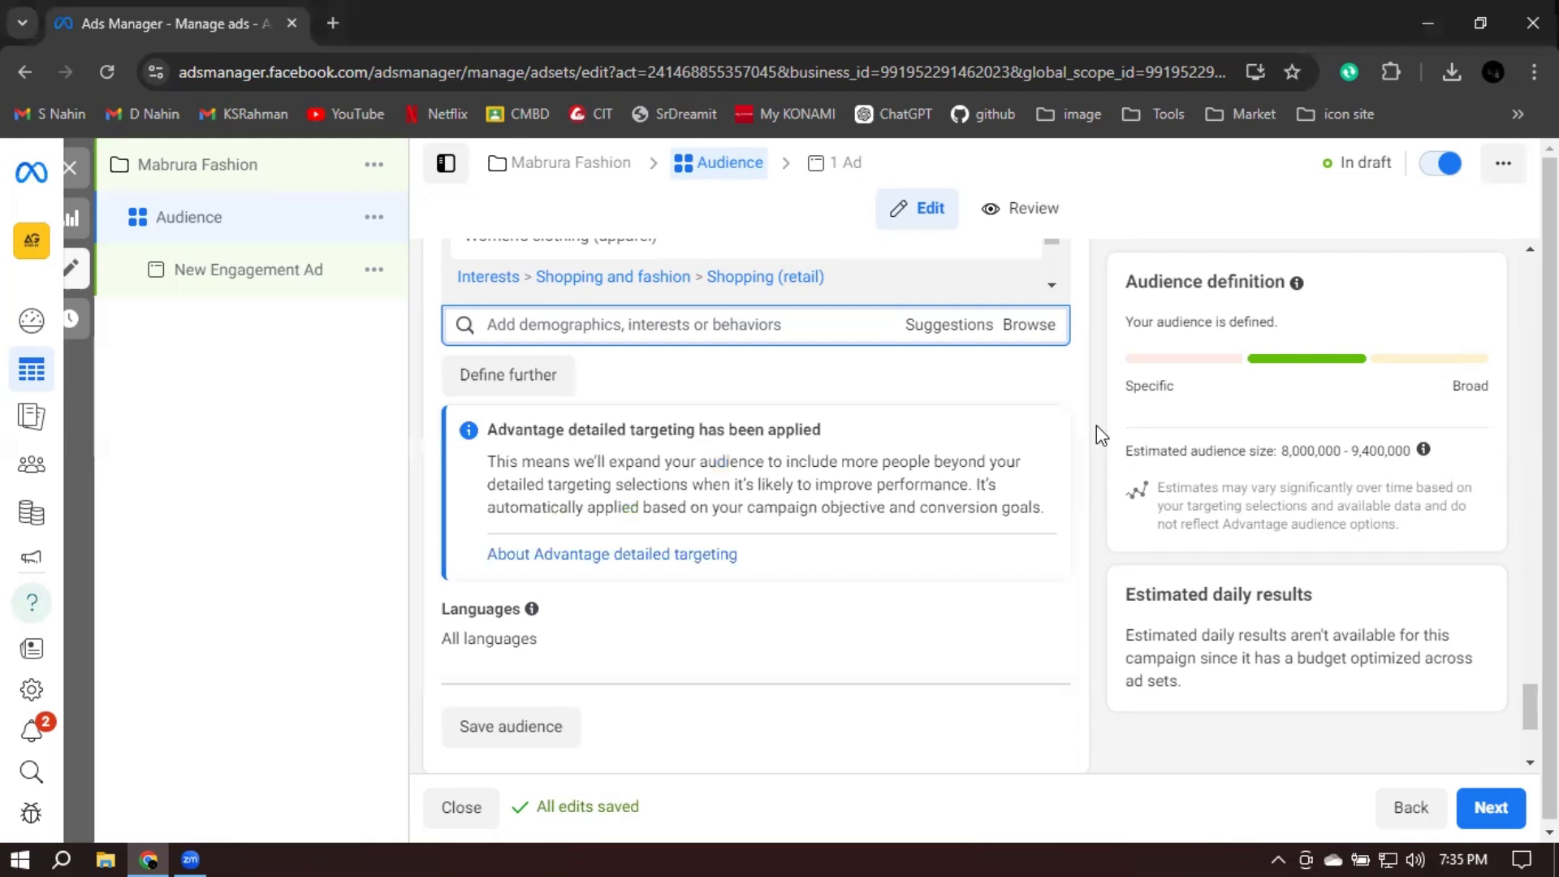
Reopen the Behaviors category and display the Facebook access browser options of Internet Browser Used under Digital activities
{"action": "left_click", "coordinate": [1027, 325]}
{"action": "left_click", "coordinate": [417, 448]}
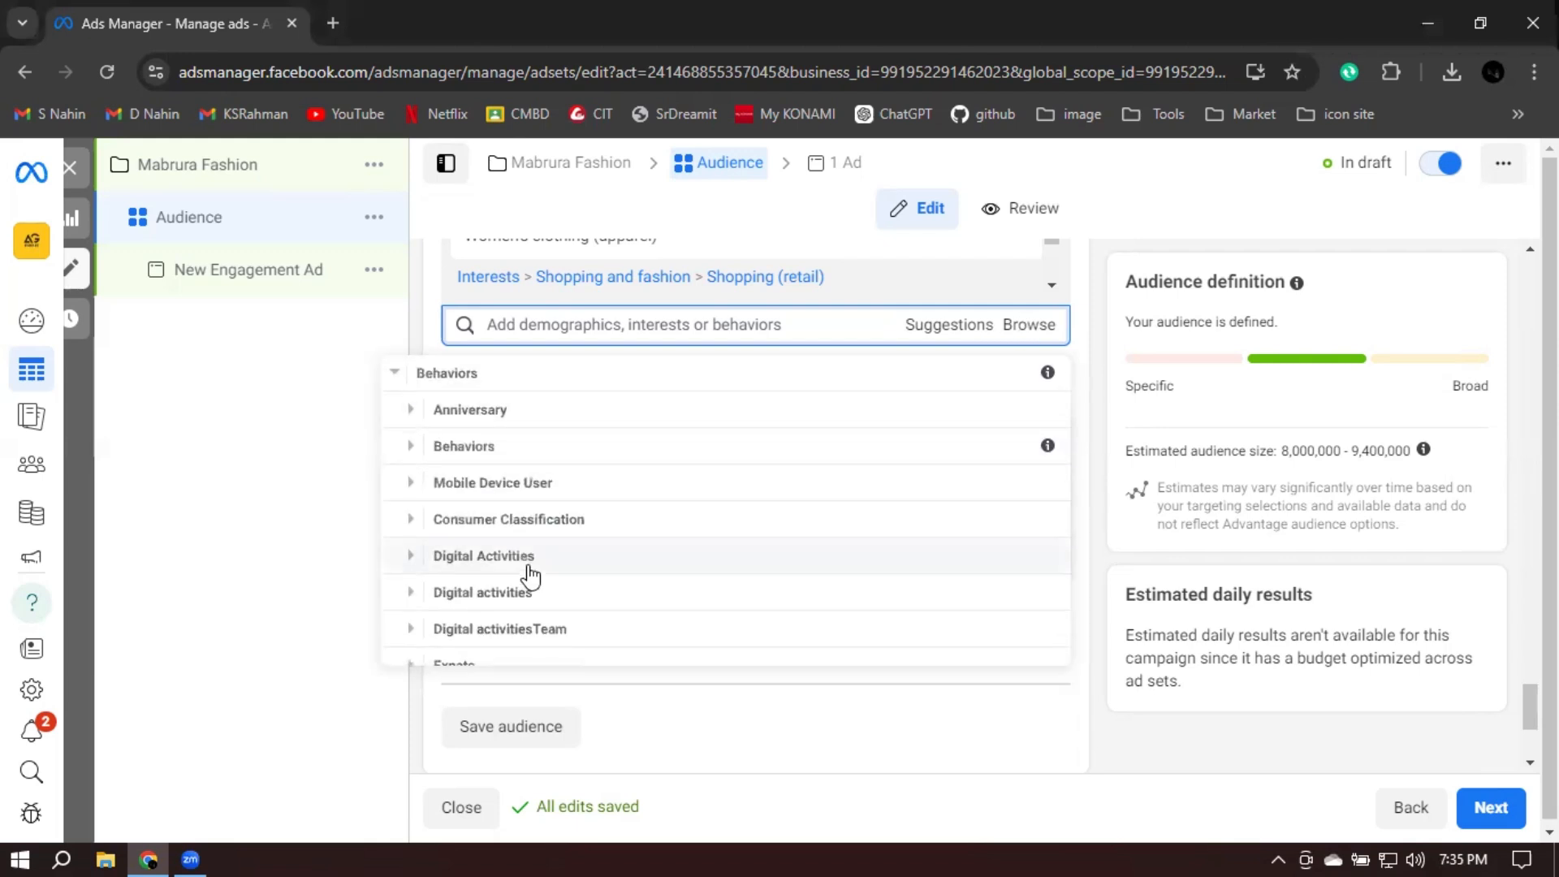
{"action": "scroll", "coordinate": [519, 552], "scroll_direction": "down", "scroll_amount": 3}
{"action": "left_click", "coordinate": [471, 375]}
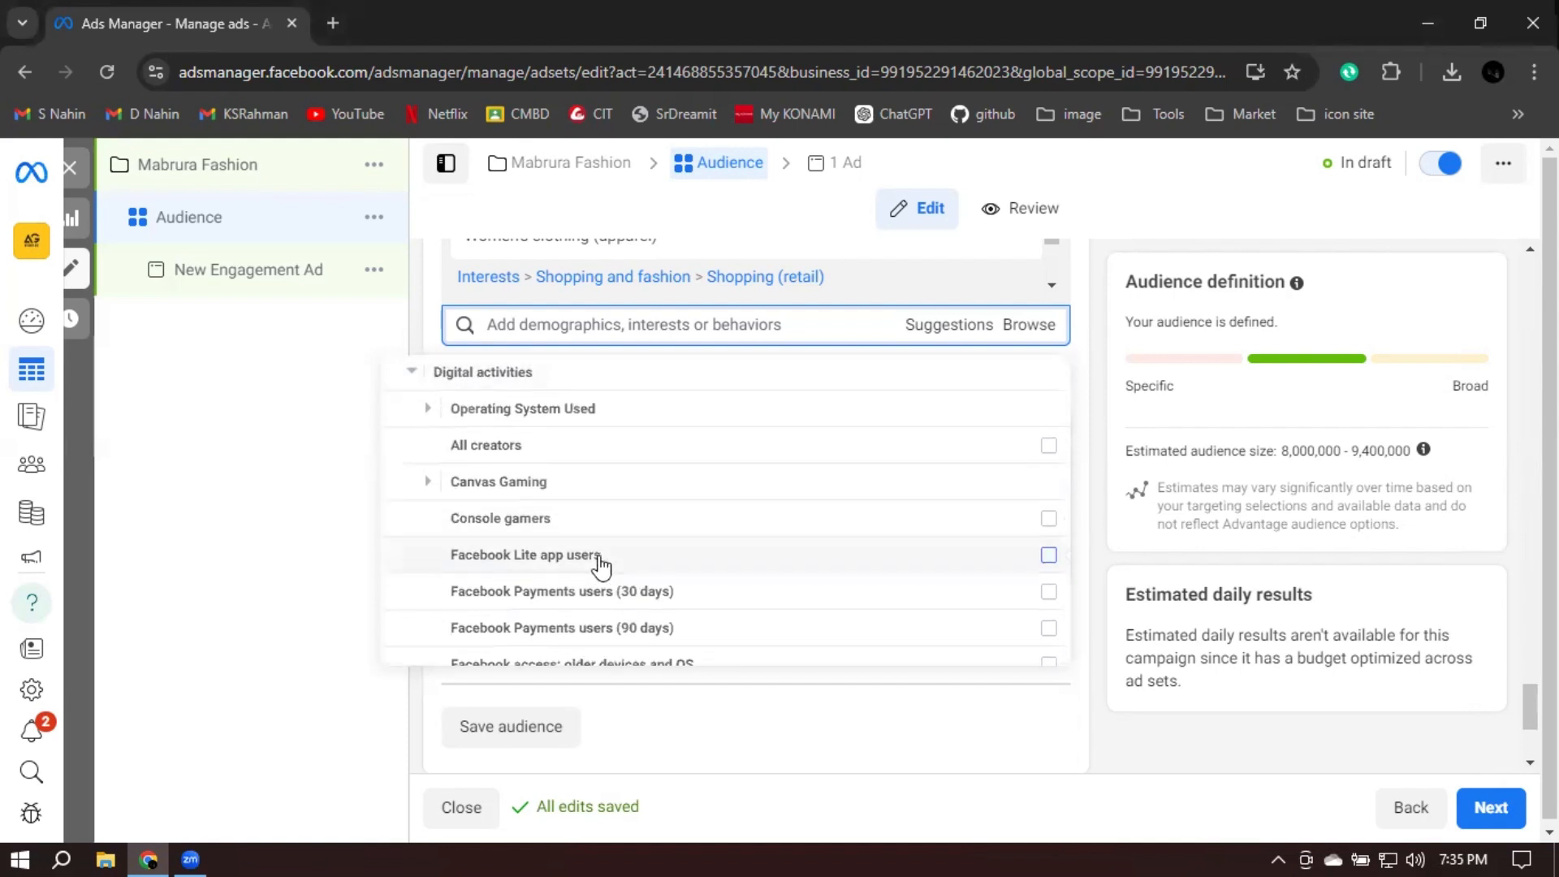
{"action": "scroll", "coordinate": [601, 563], "scroll_direction": "down", "scroll_amount": 5}
{"action": "left_click", "coordinate": [426, 397]}
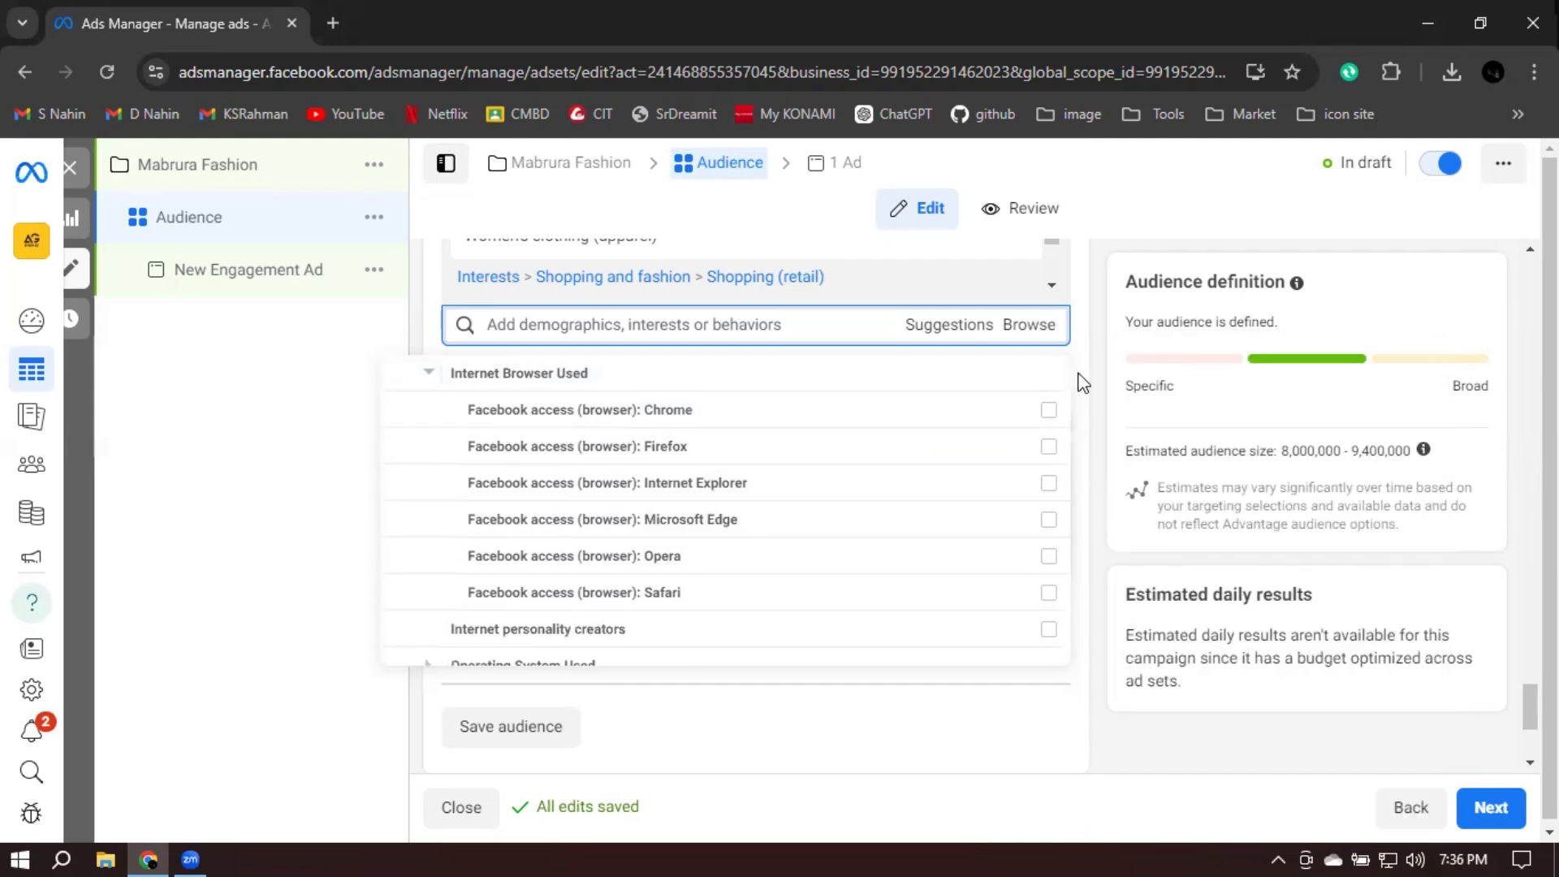
Add Facebook access by Chrome, Firefox, Internet Explorer, Microsoft Edge, Opera and Safari to the ad set's detailed targeting
{"action": "left_click", "coordinate": [1049, 410]}
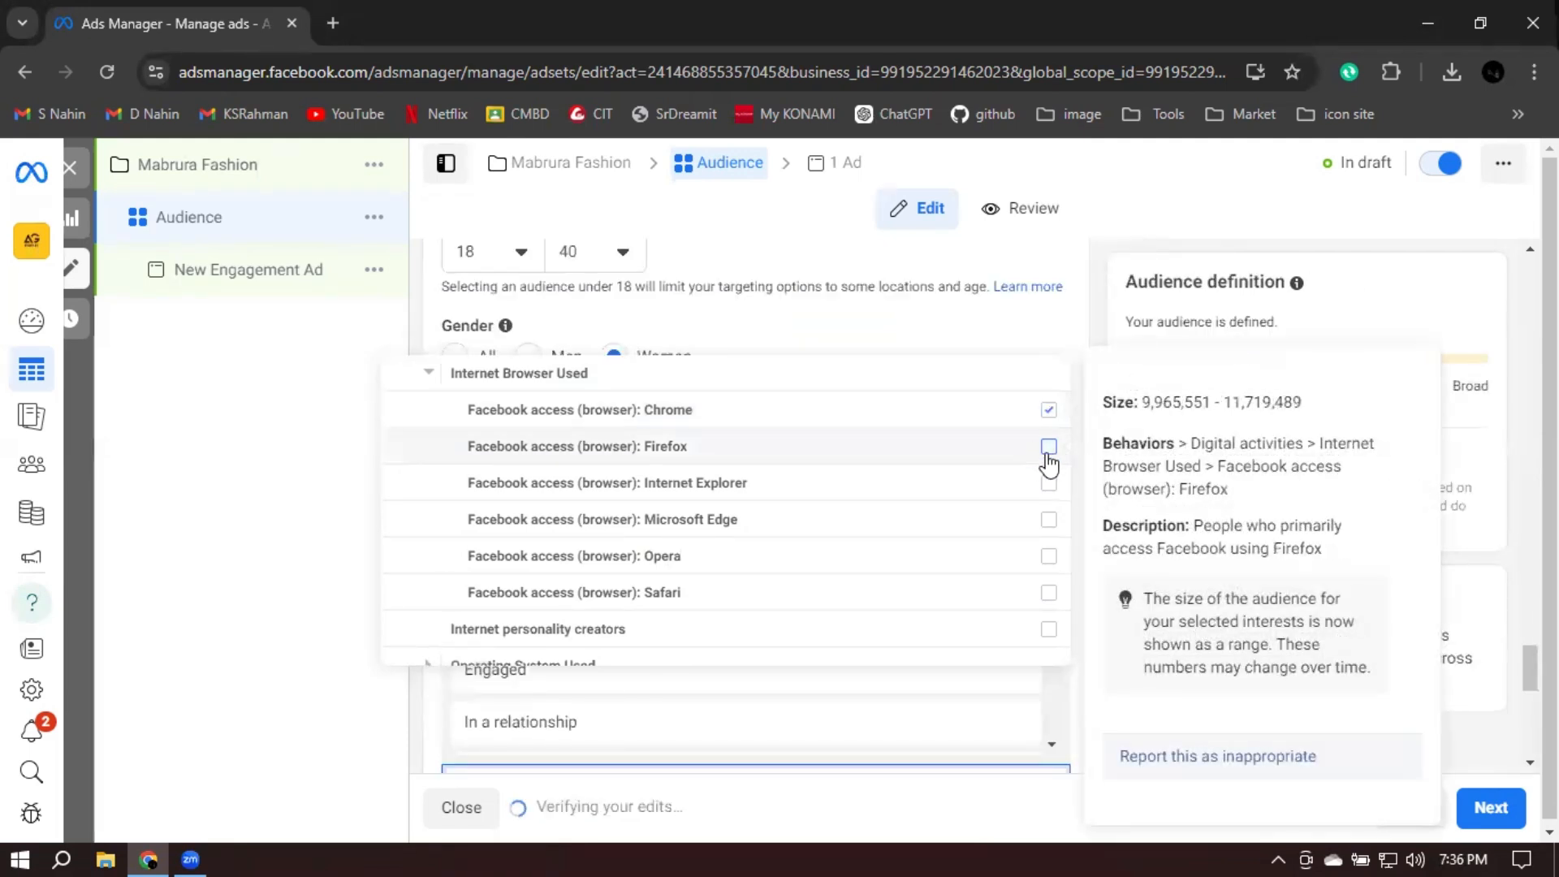
{"action": "left_click", "coordinate": [1048, 447]}
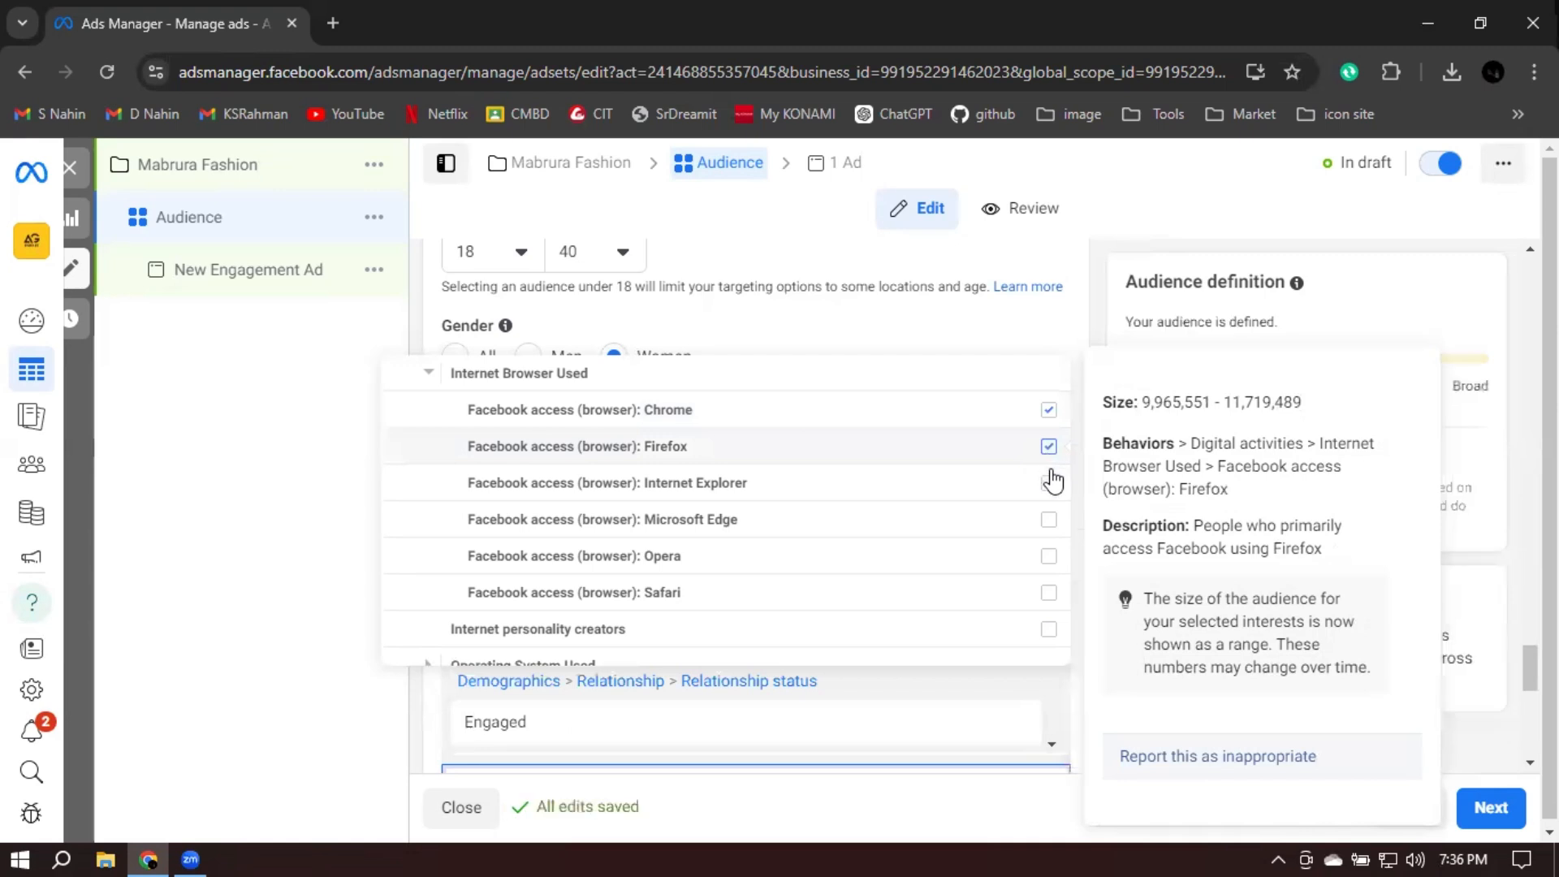
{"action": "left_click", "coordinate": [1049, 484]}
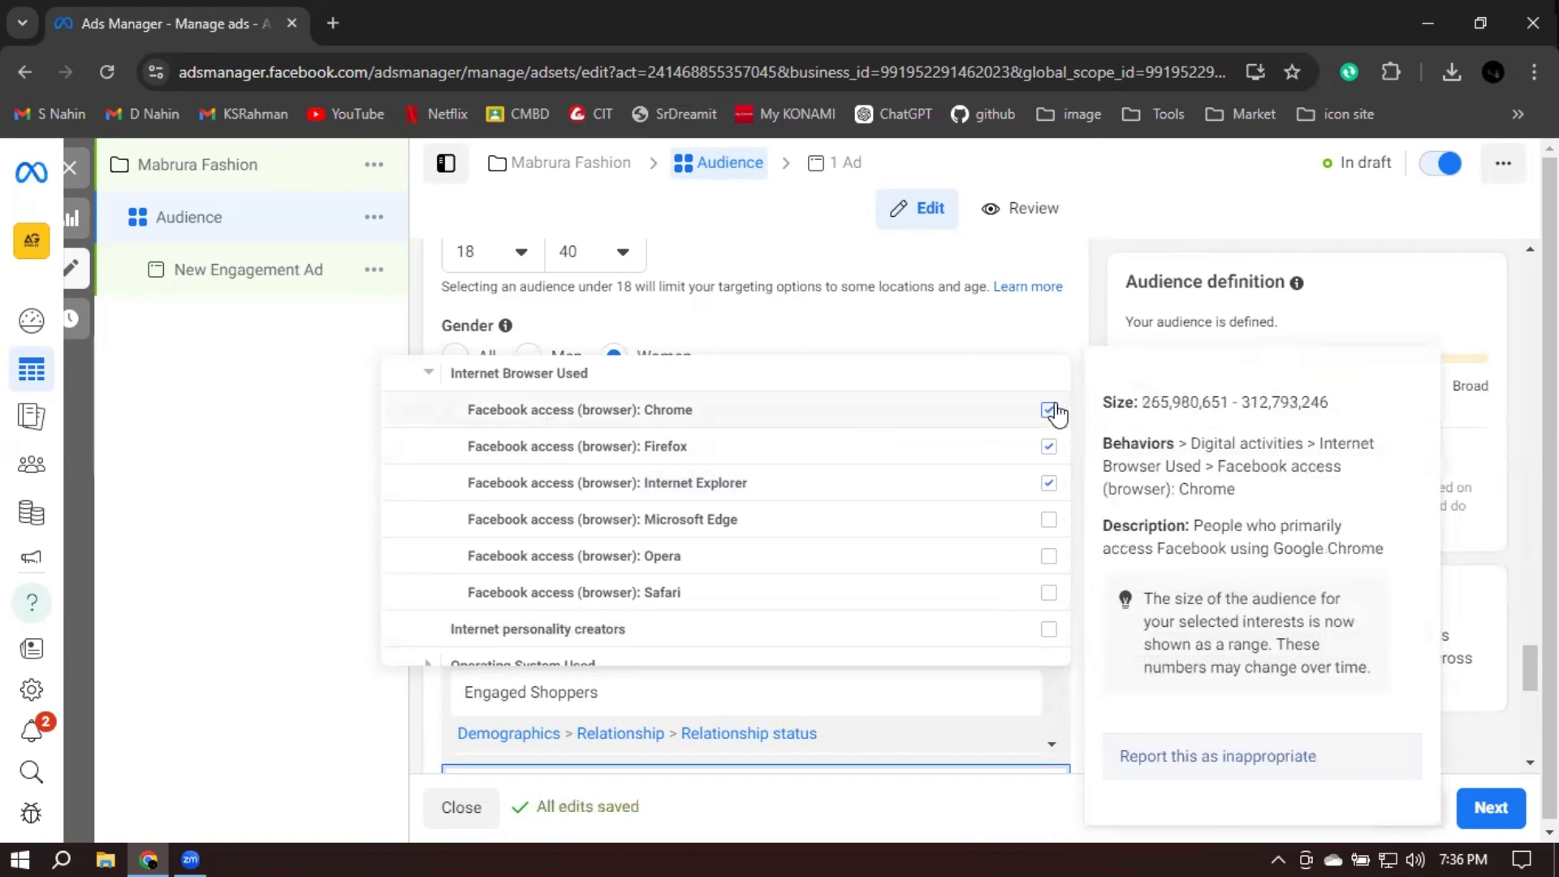
{"action": "left_click", "coordinate": [1049, 595]}
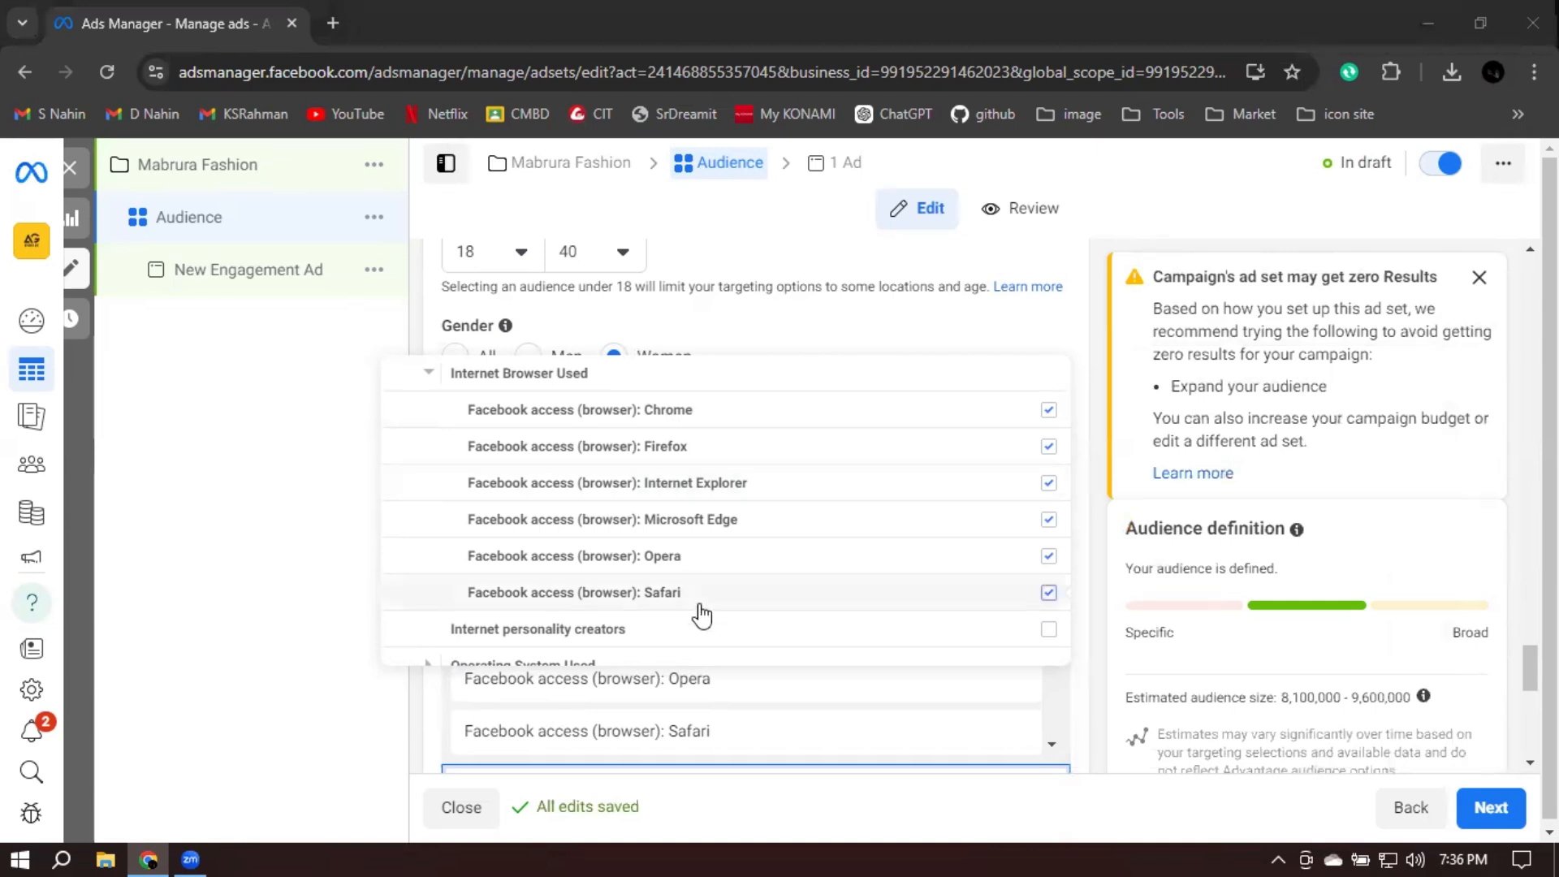
{"action": "mouse_move", "coordinate": [705, 422]}
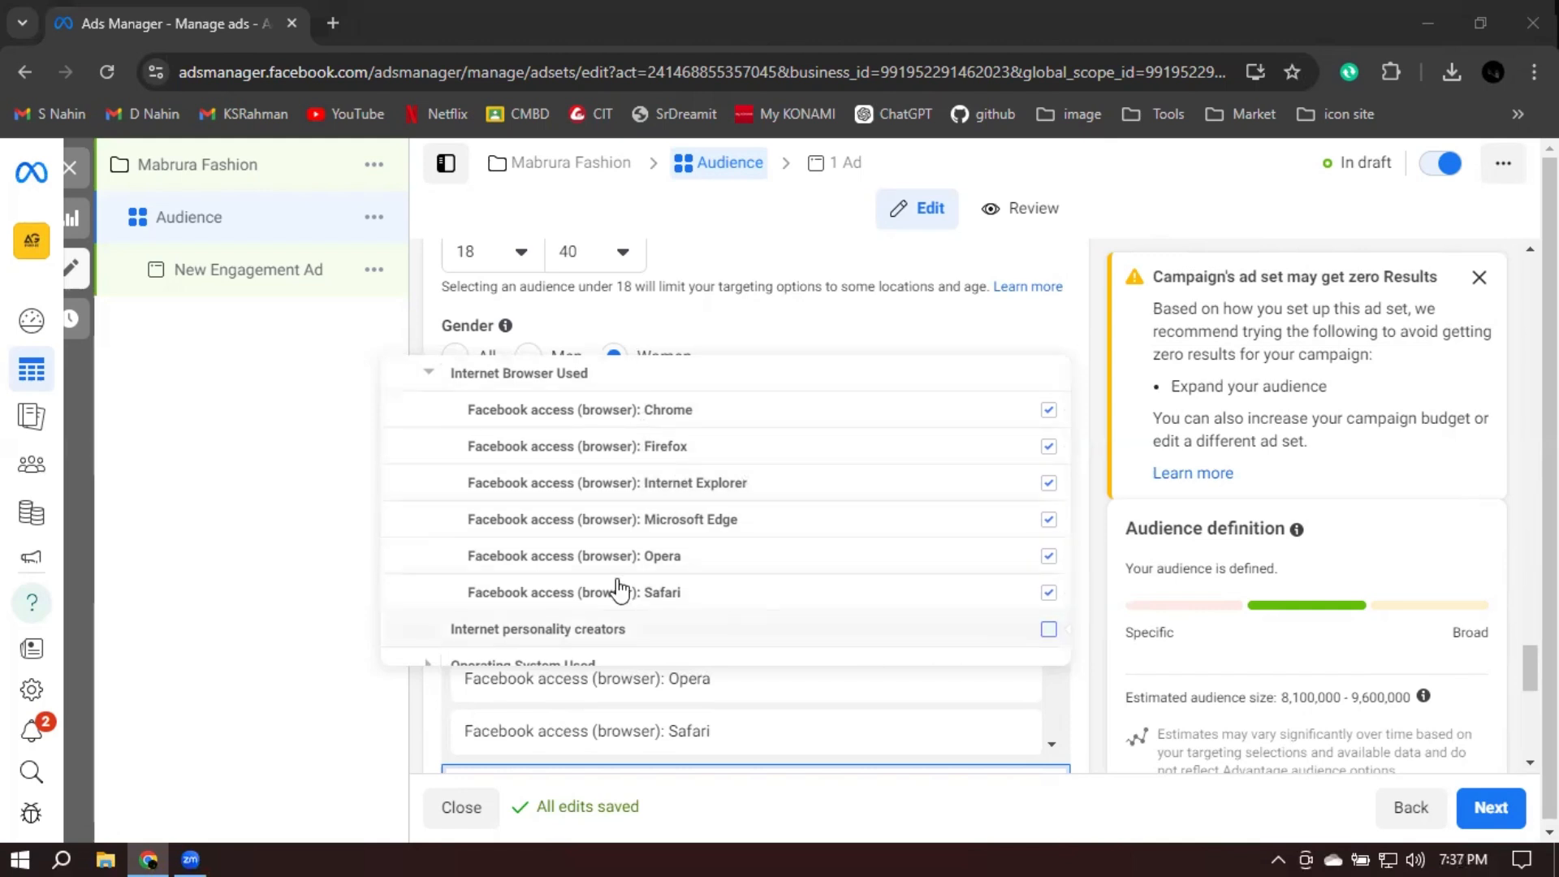
Examine the Facebook page admins options within the Digital activities behaviors
{"action": "scroll", "coordinate": [619, 592], "scroll_direction": "down", "scroll_amount": 2}
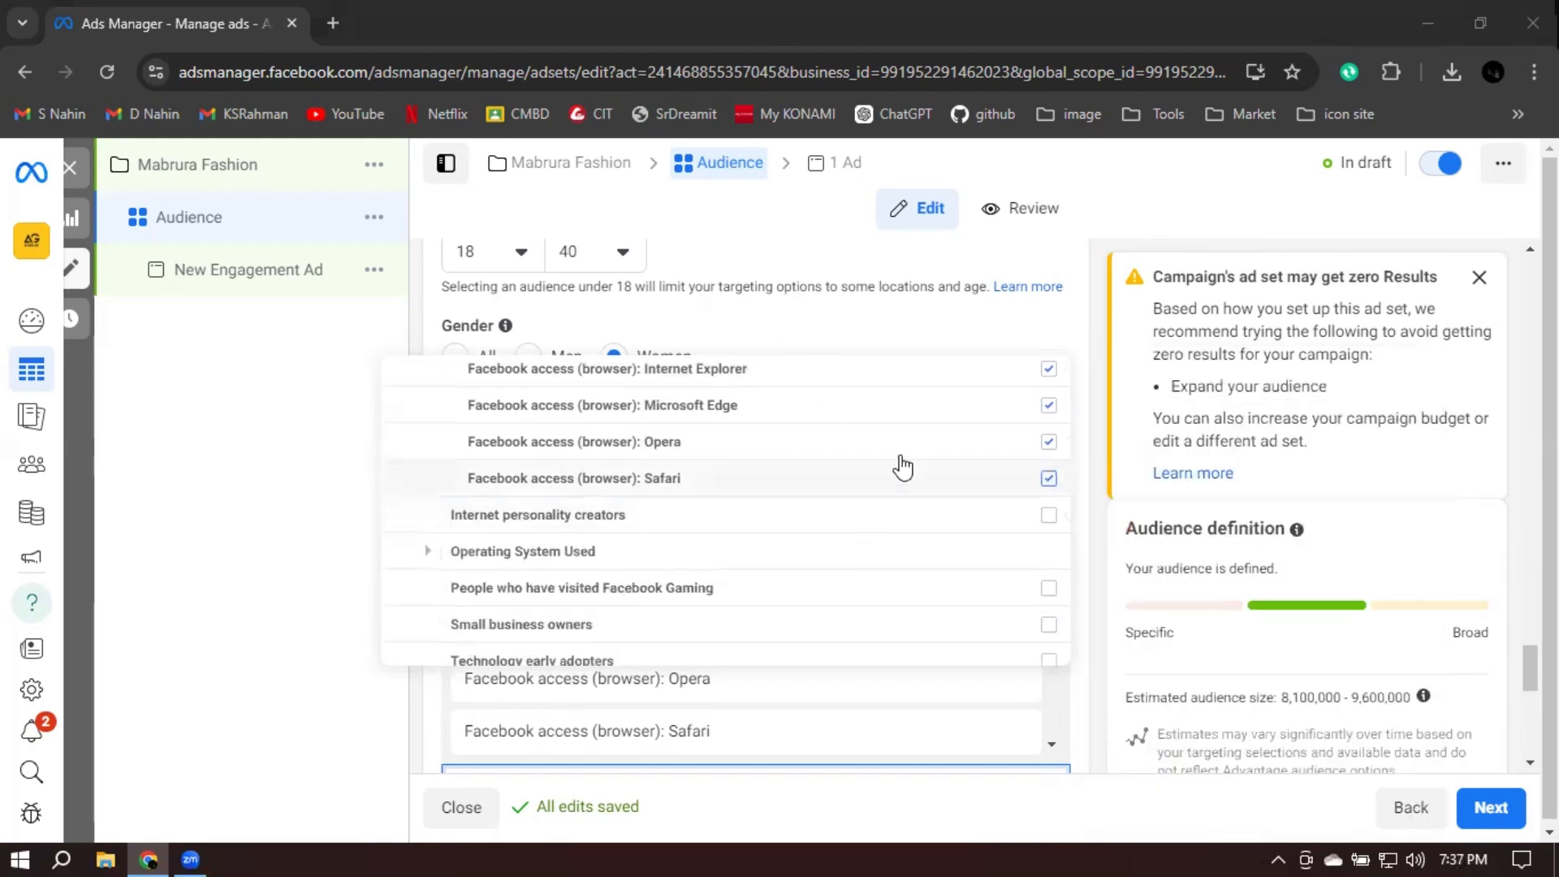
{"action": "scroll", "coordinate": [897, 466], "scroll_direction": "up", "scroll_amount": 4}
{"action": "scroll", "coordinate": [631, 488], "scroll_direction": "up", "scroll_amount": 4}
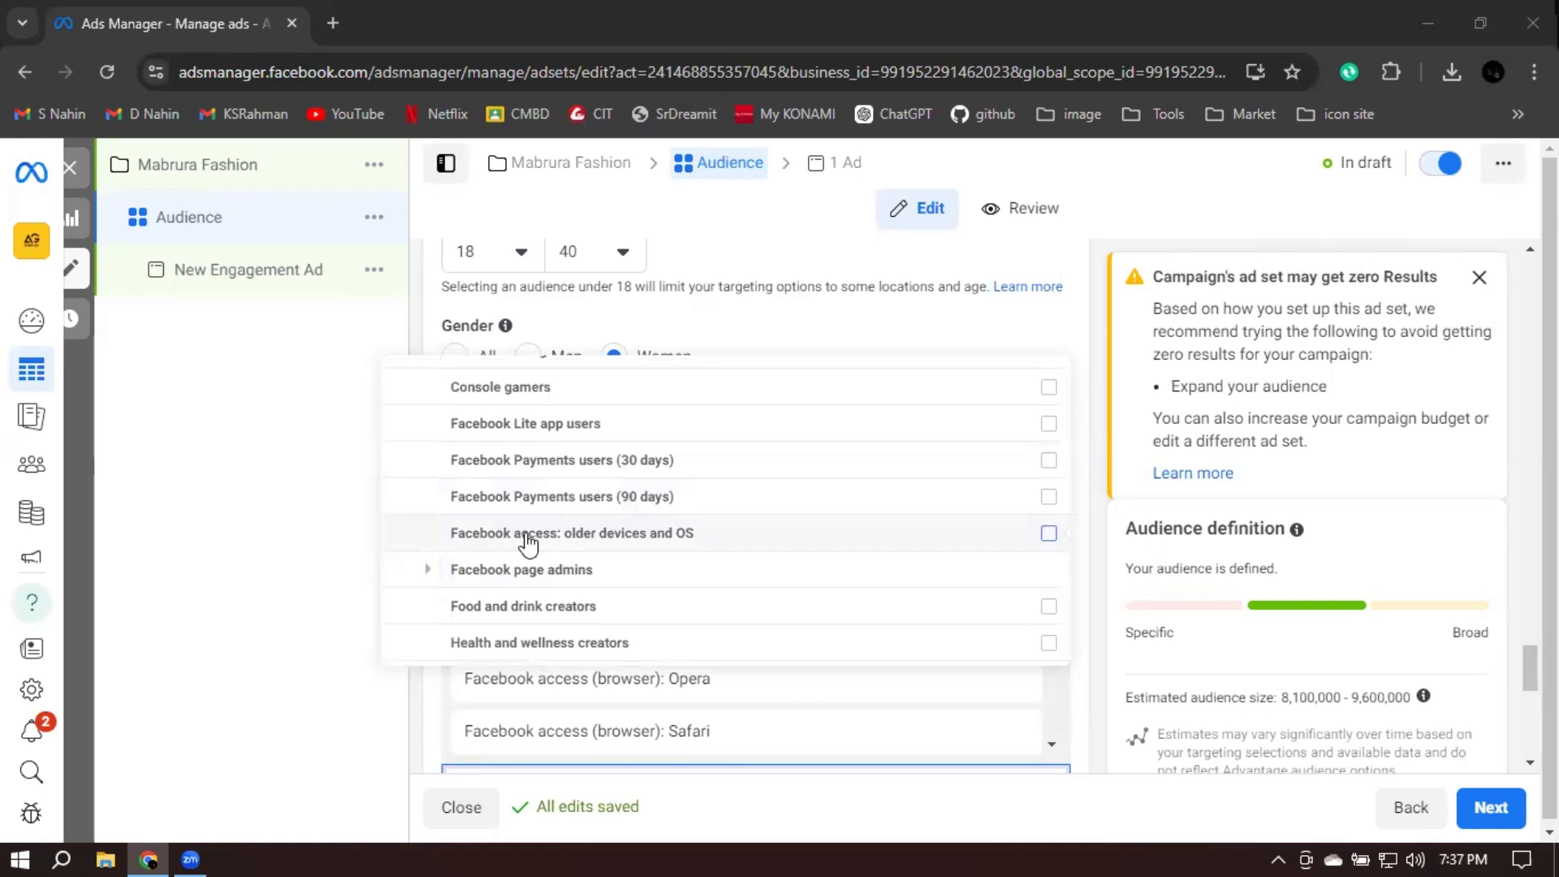
{"action": "scroll", "coordinate": [520, 542], "scroll_direction": "down", "scroll_amount": 2}
{"action": "left_click", "coordinate": [428, 456]}
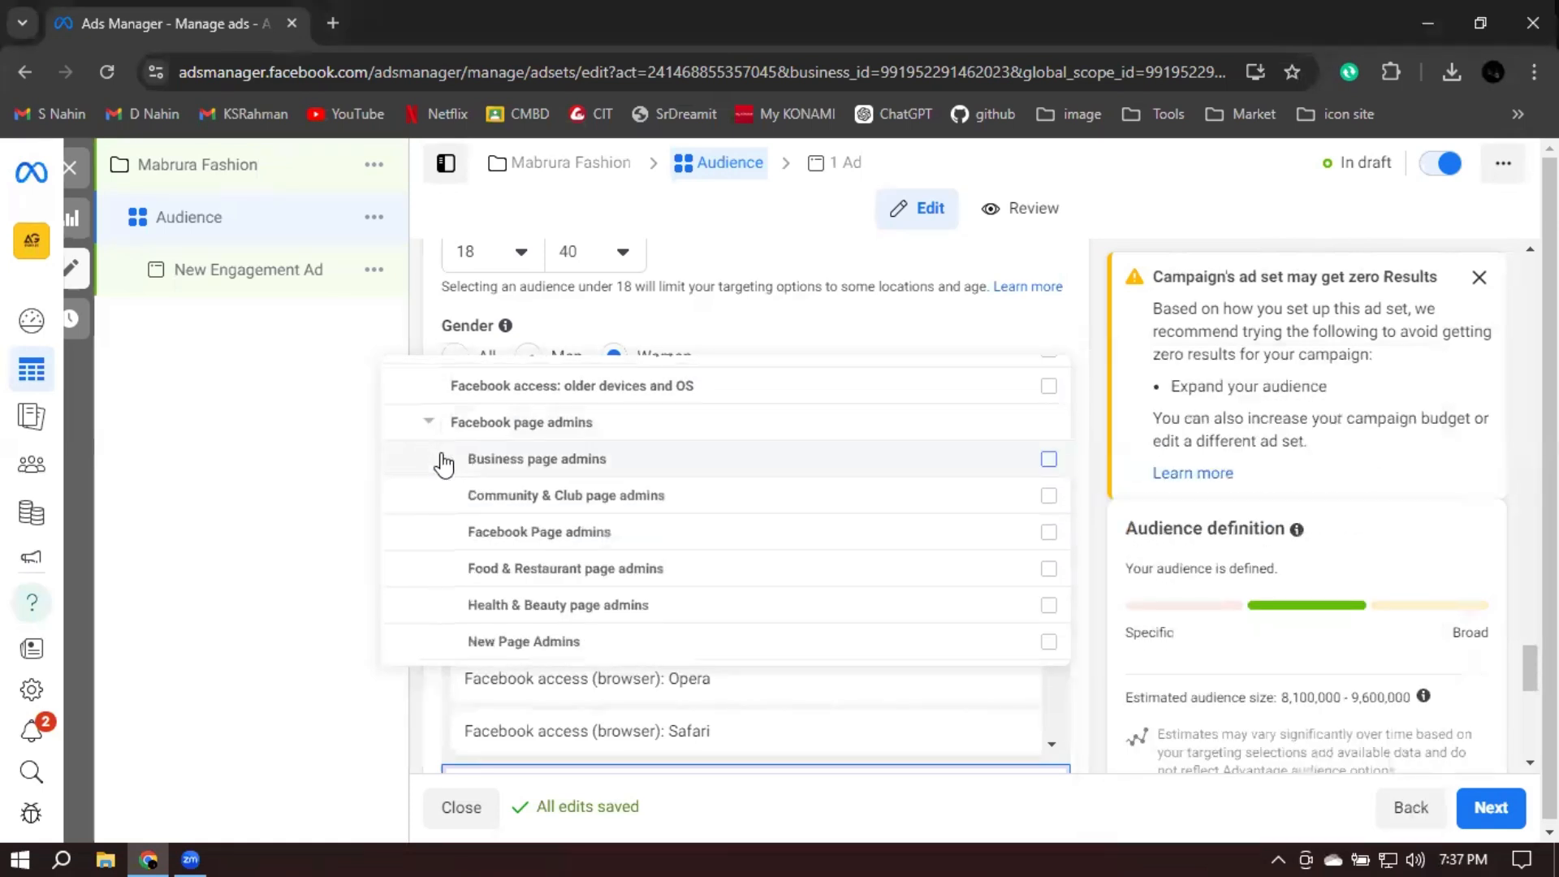
{"action": "scroll", "coordinate": [528, 452], "scroll_direction": "down", "scroll_amount": 1}
{"action": "mouse_move", "coordinate": [578, 414]}
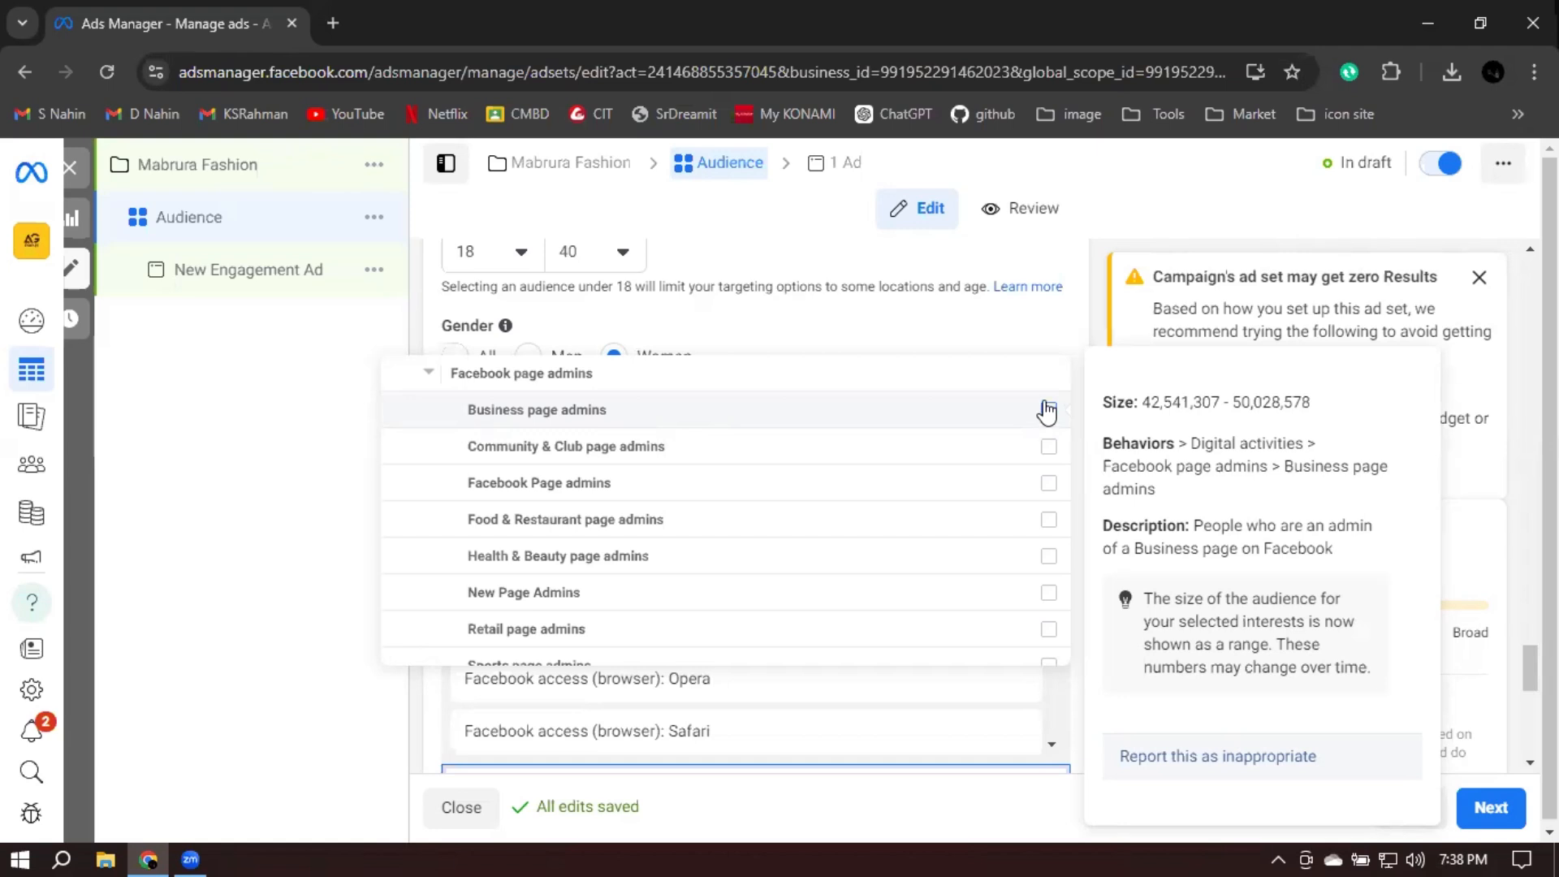
{"action": "scroll", "coordinate": [549, 445], "scroll_direction": "down", "scroll_amount": 1}
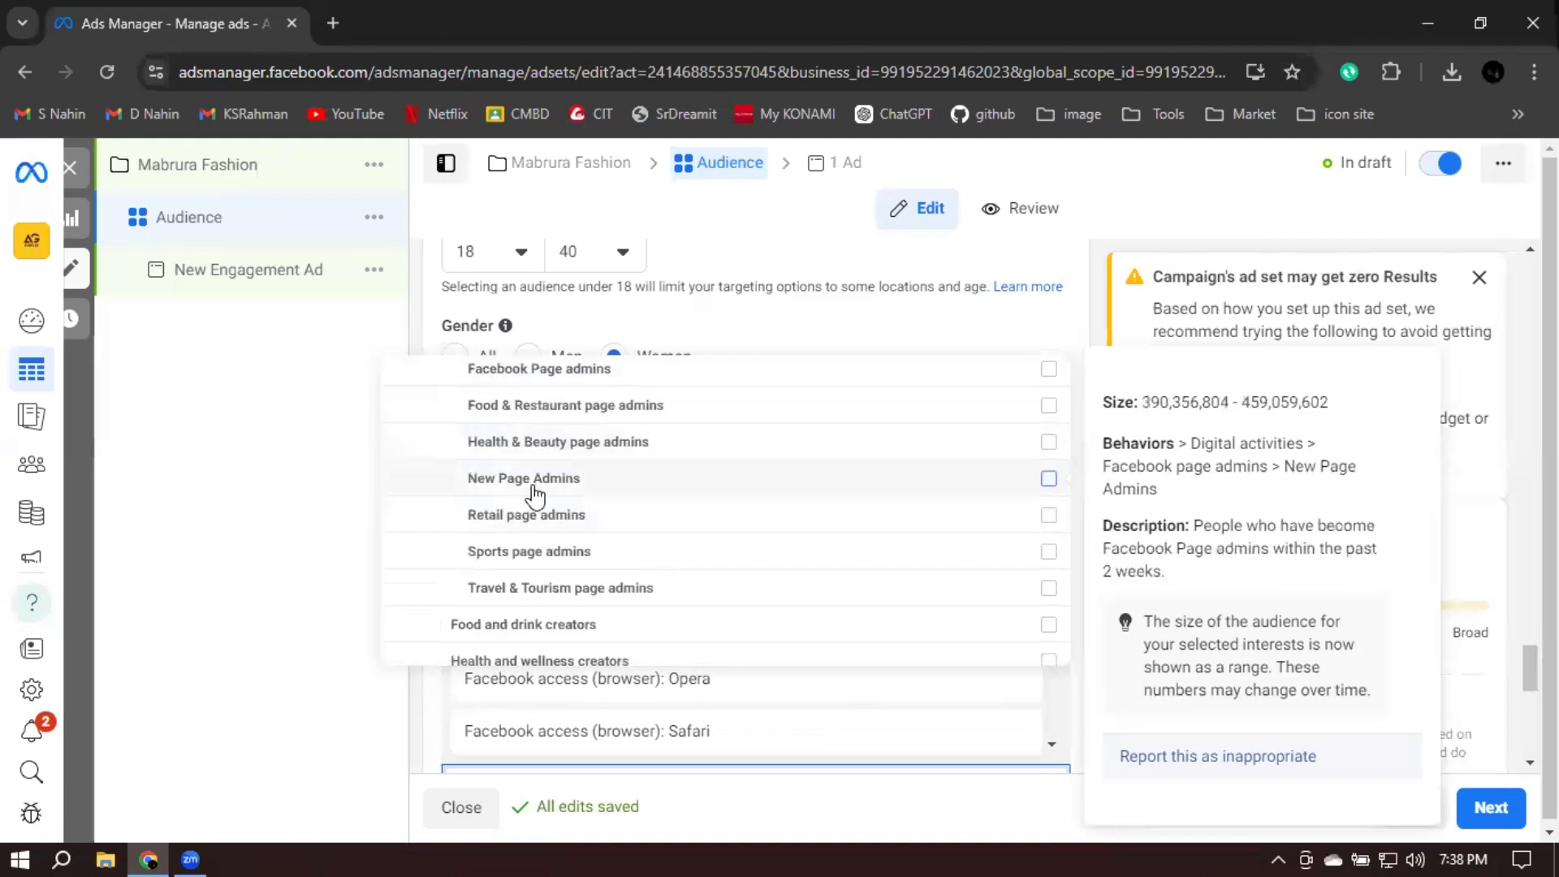
{"action": "scroll", "coordinate": [620, 522], "scroll_direction": "down", "scroll_amount": 1}
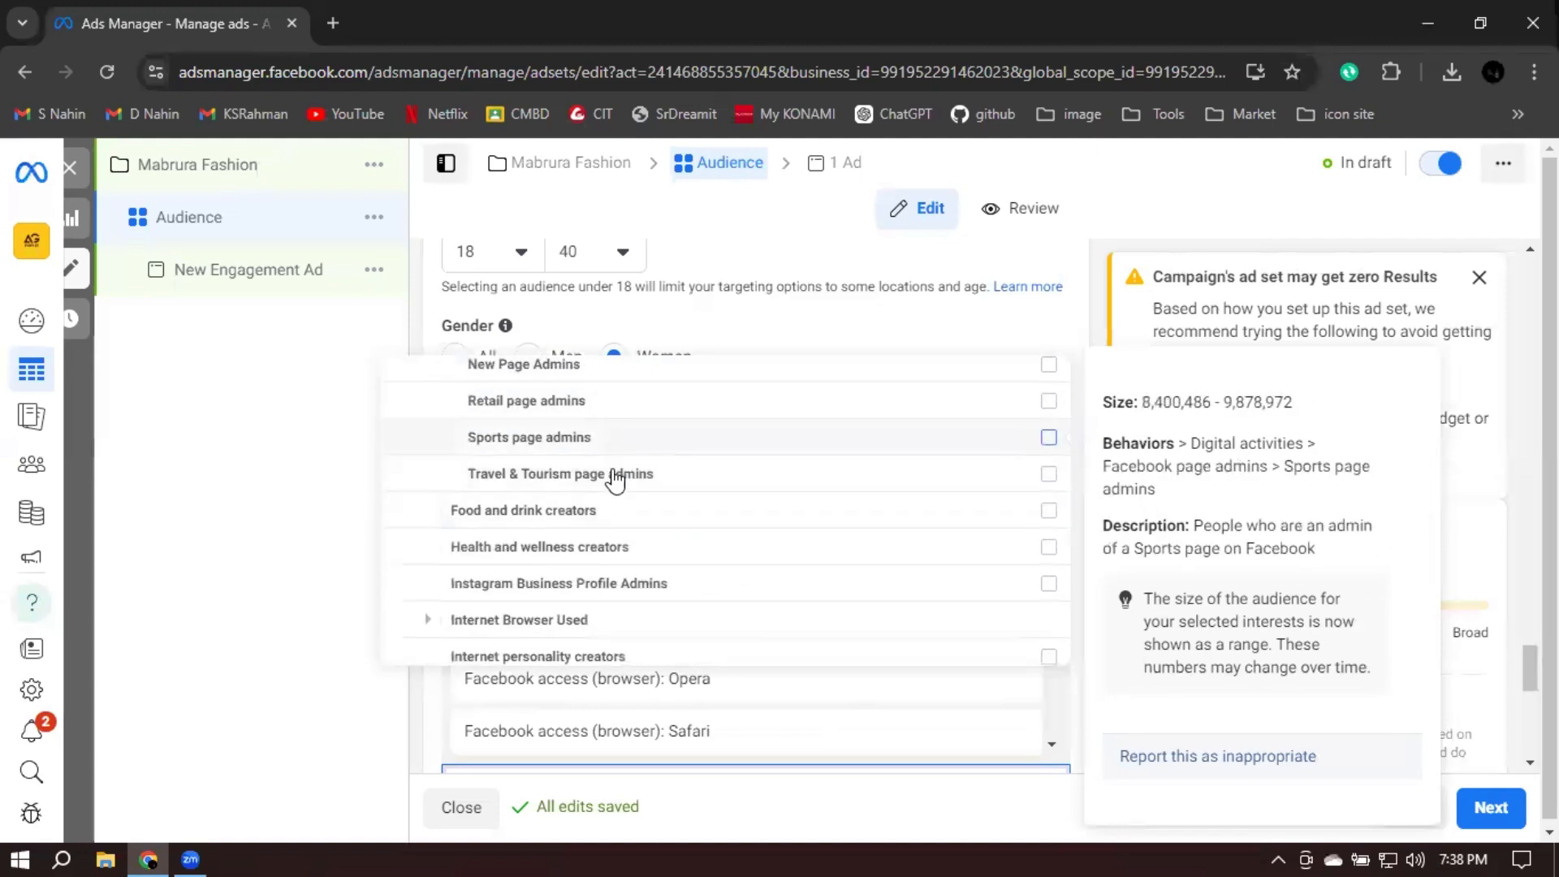
{"action": "scroll", "coordinate": [625, 583], "scroll_direction": "up", "scroll_amount": 3}
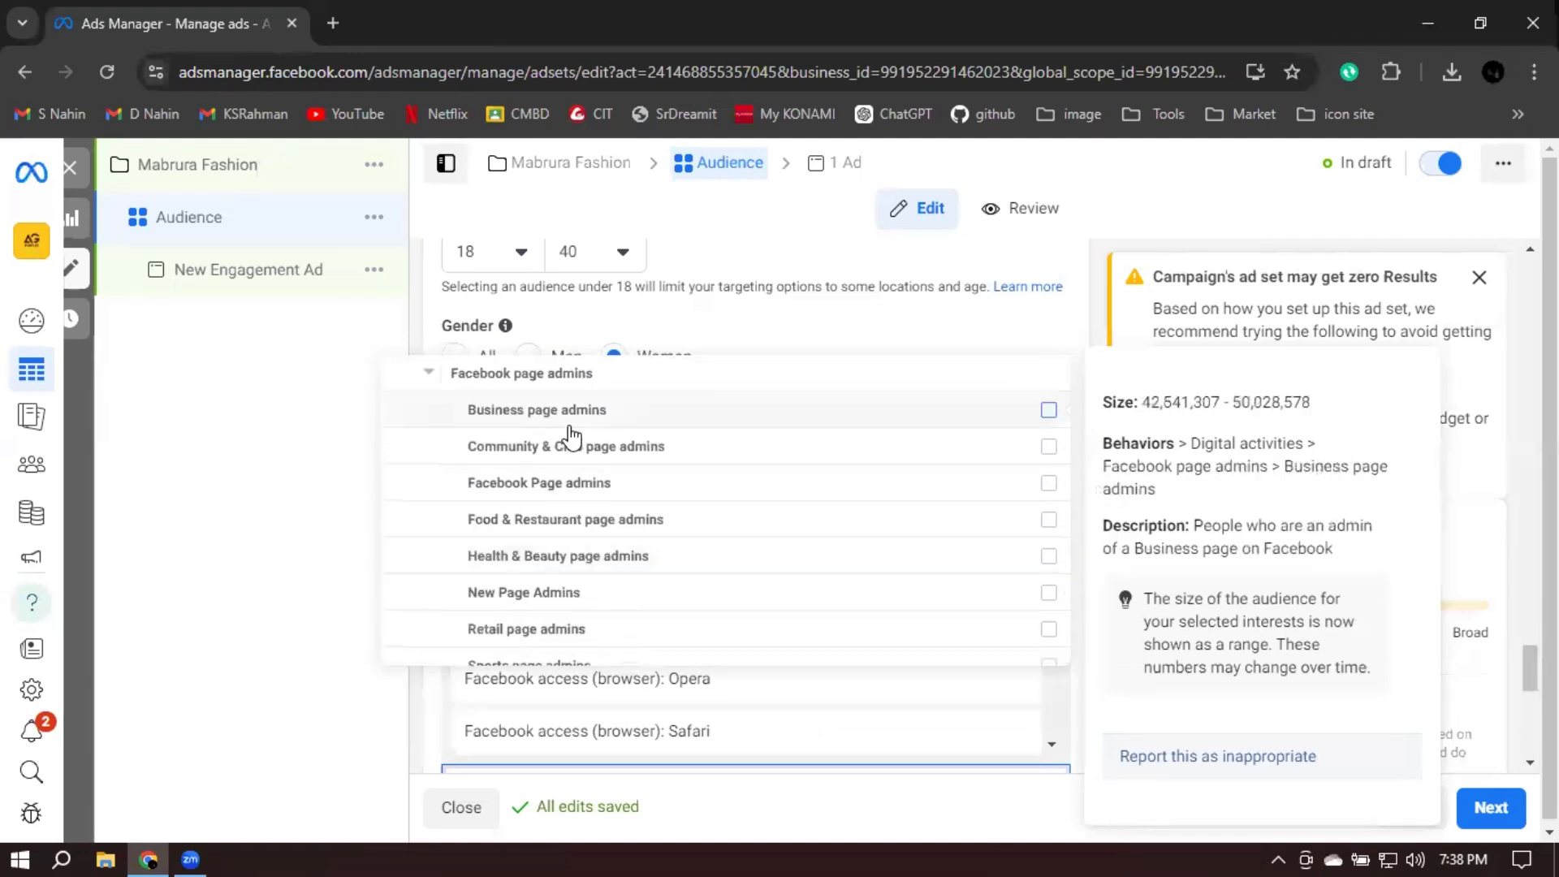
{"action": "left_click", "coordinate": [426, 374]}
Add Facebook Lite app users from the Digital activities behaviors to the detailed targeting
{"action": "left_click", "coordinate": [431, 410]}
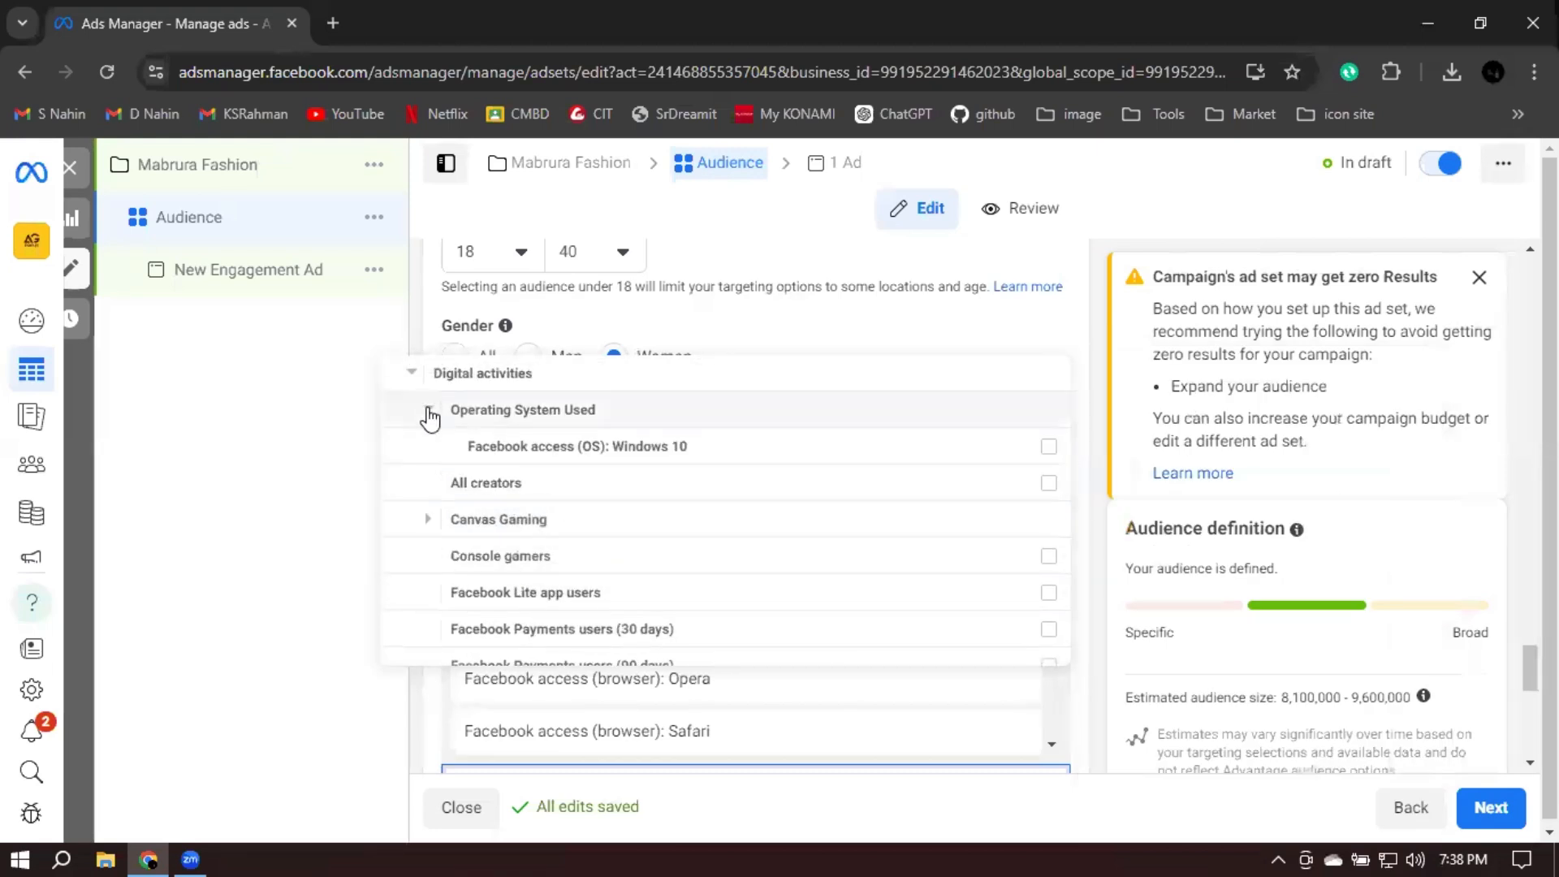
{"action": "left_click", "coordinate": [435, 488]}
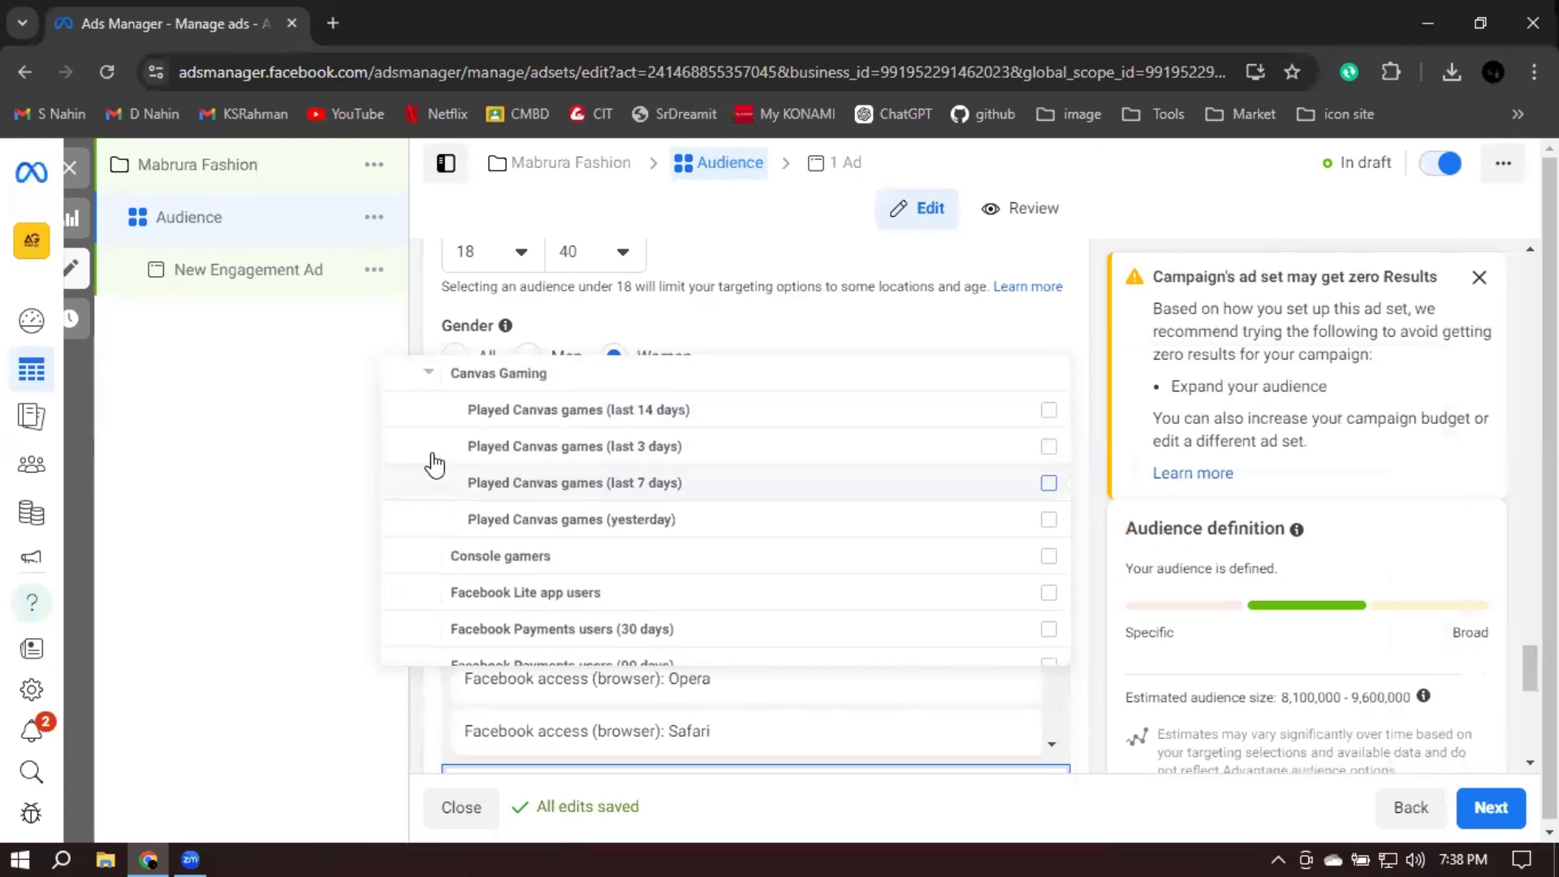
{"action": "left_click", "coordinate": [430, 384]}
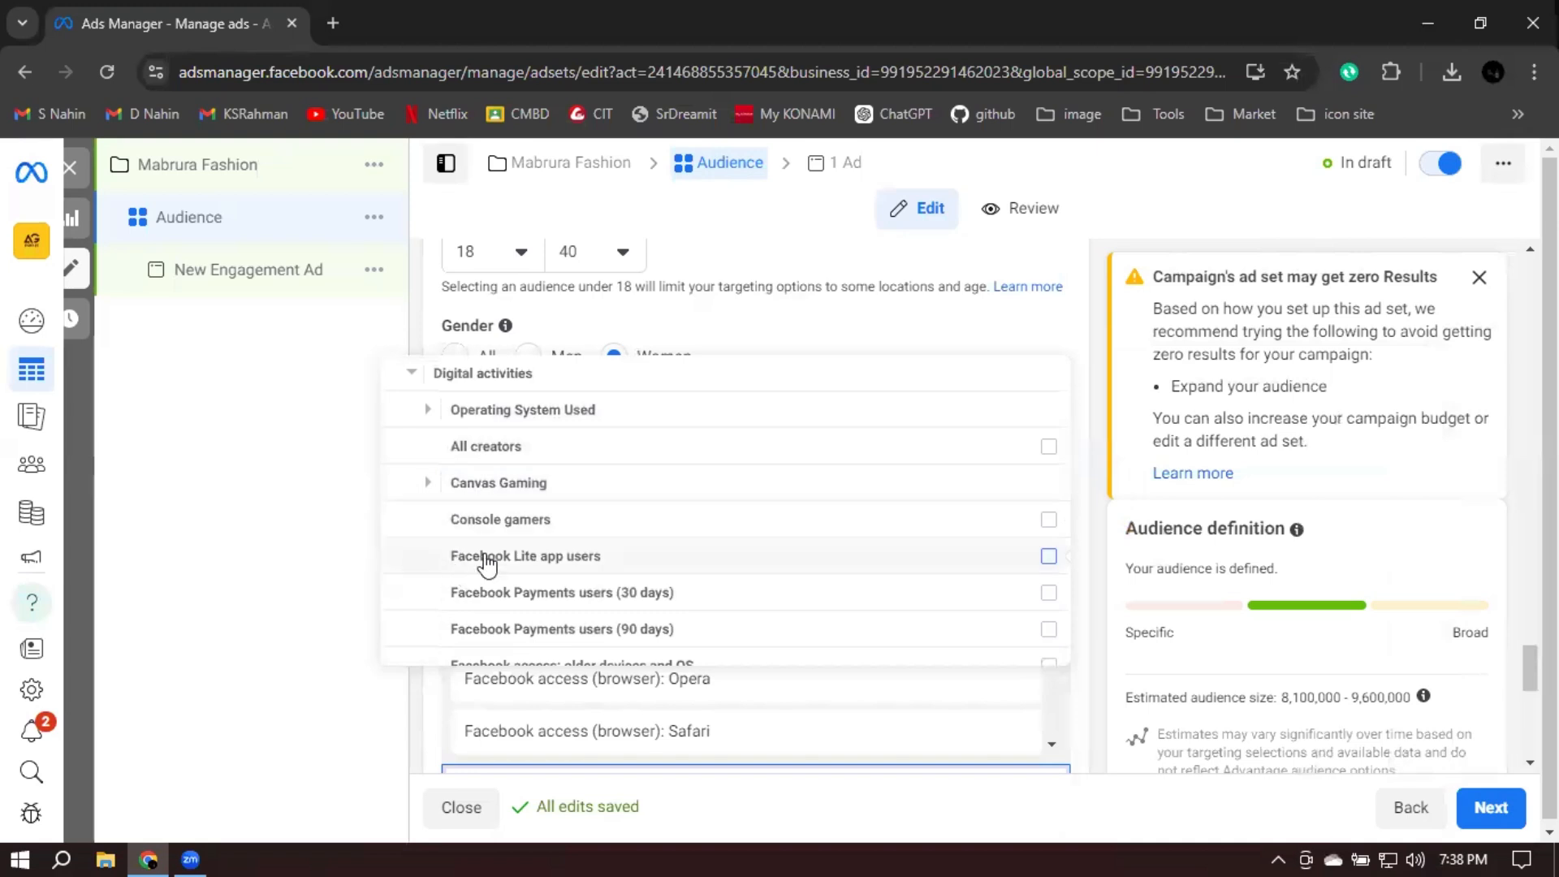
{"action": "scroll", "coordinate": [466, 528], "scroll_direction": "down", "scroll_amount": 2}
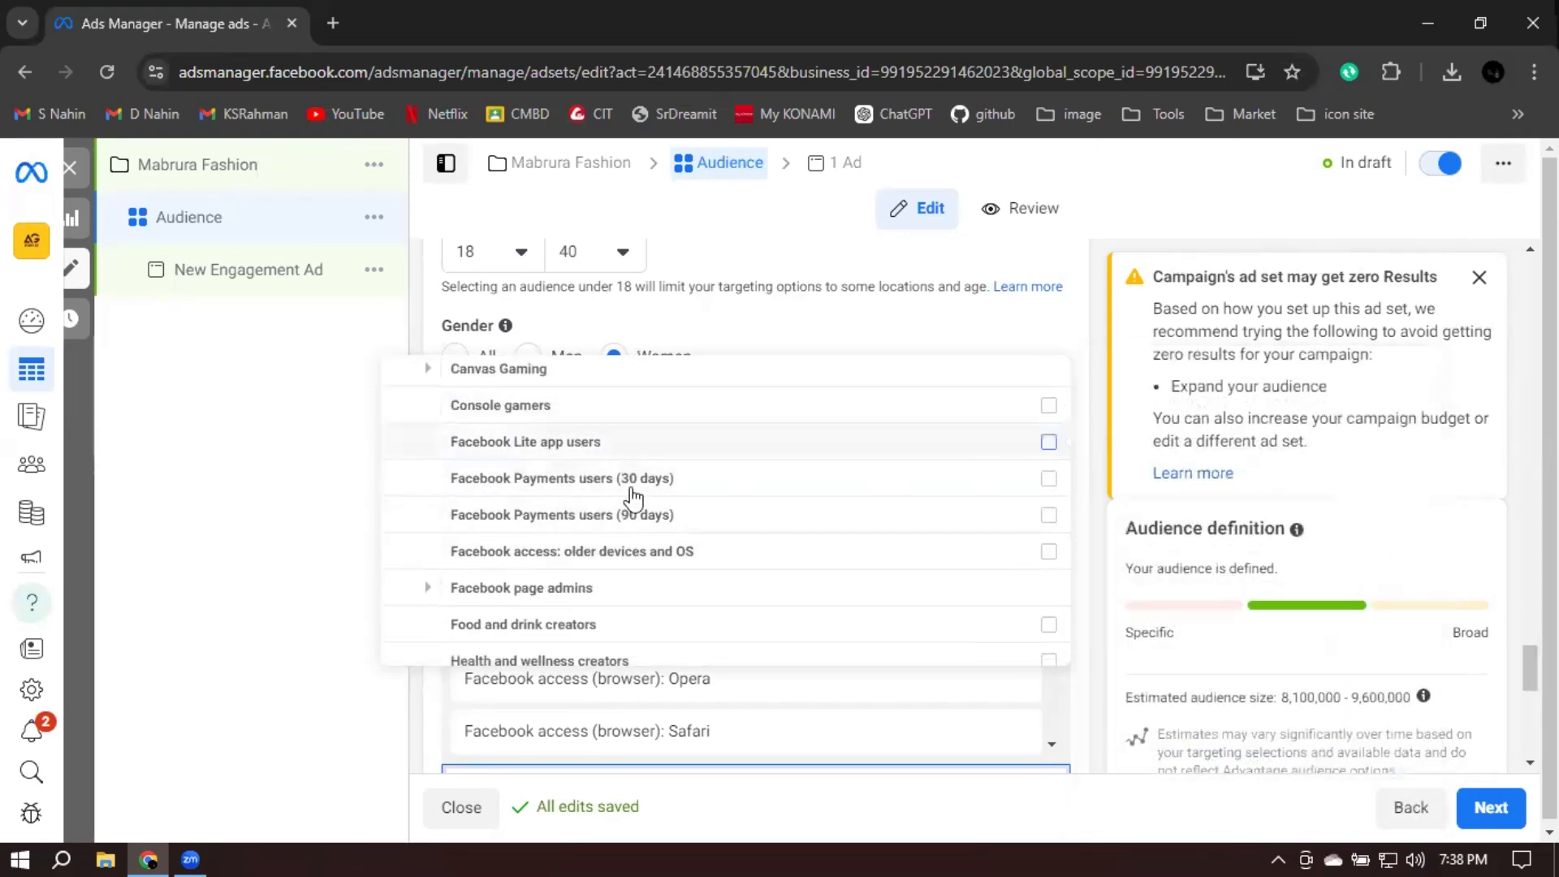
{"action": "scroll", "coordinate": [607, 498], "scroll_direction": "down", "scroll_amount": 4}
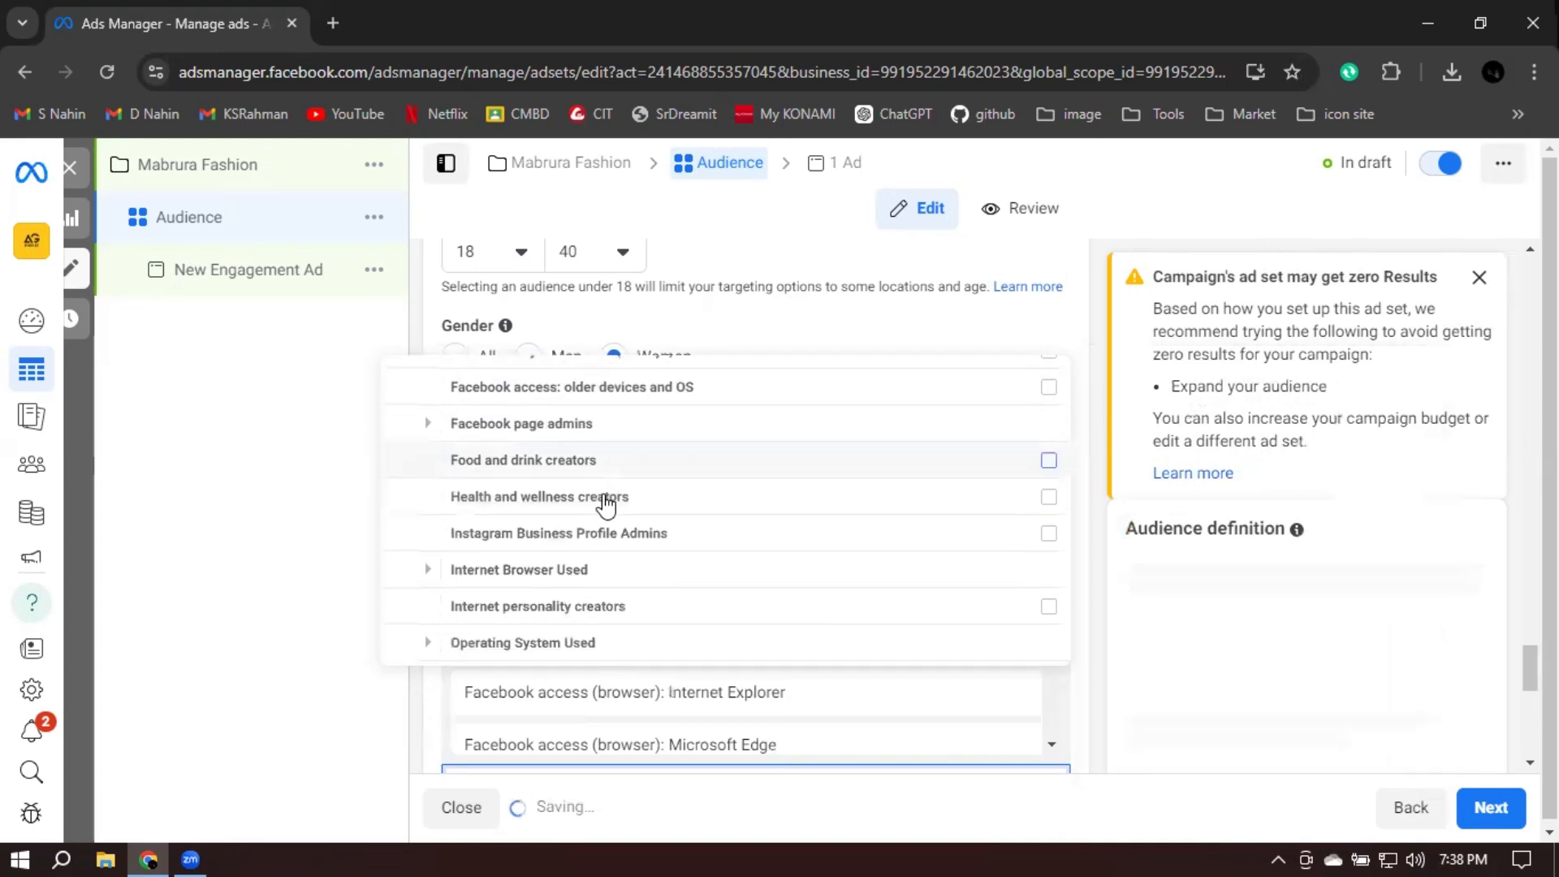
{"action": "left_click", "coordinate": [422, 390]}
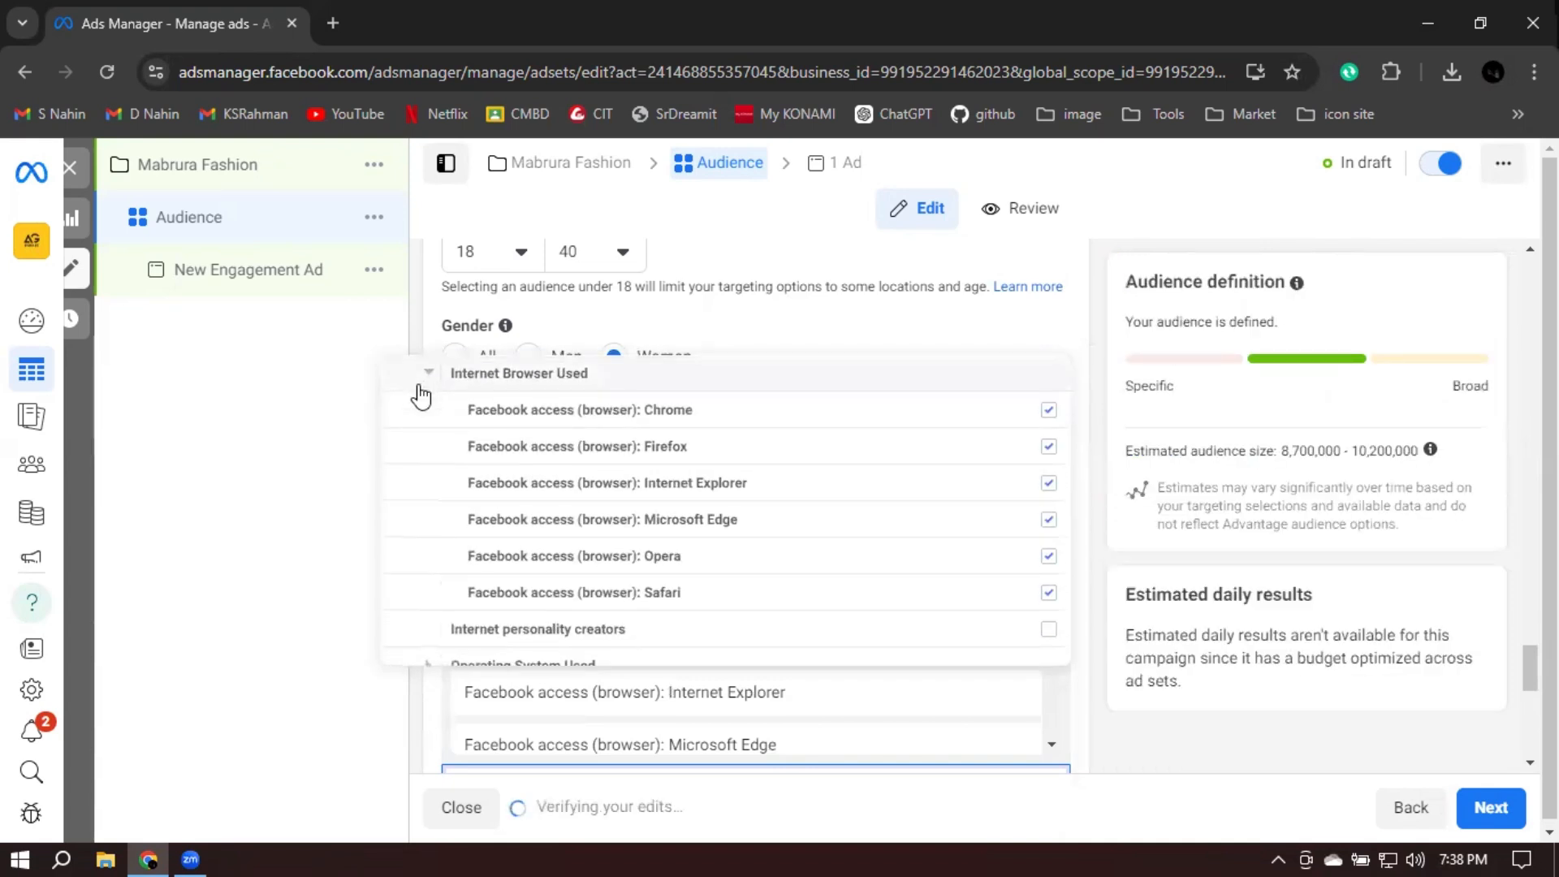
{"action": "left_click", "coordinate": [425, 389]}
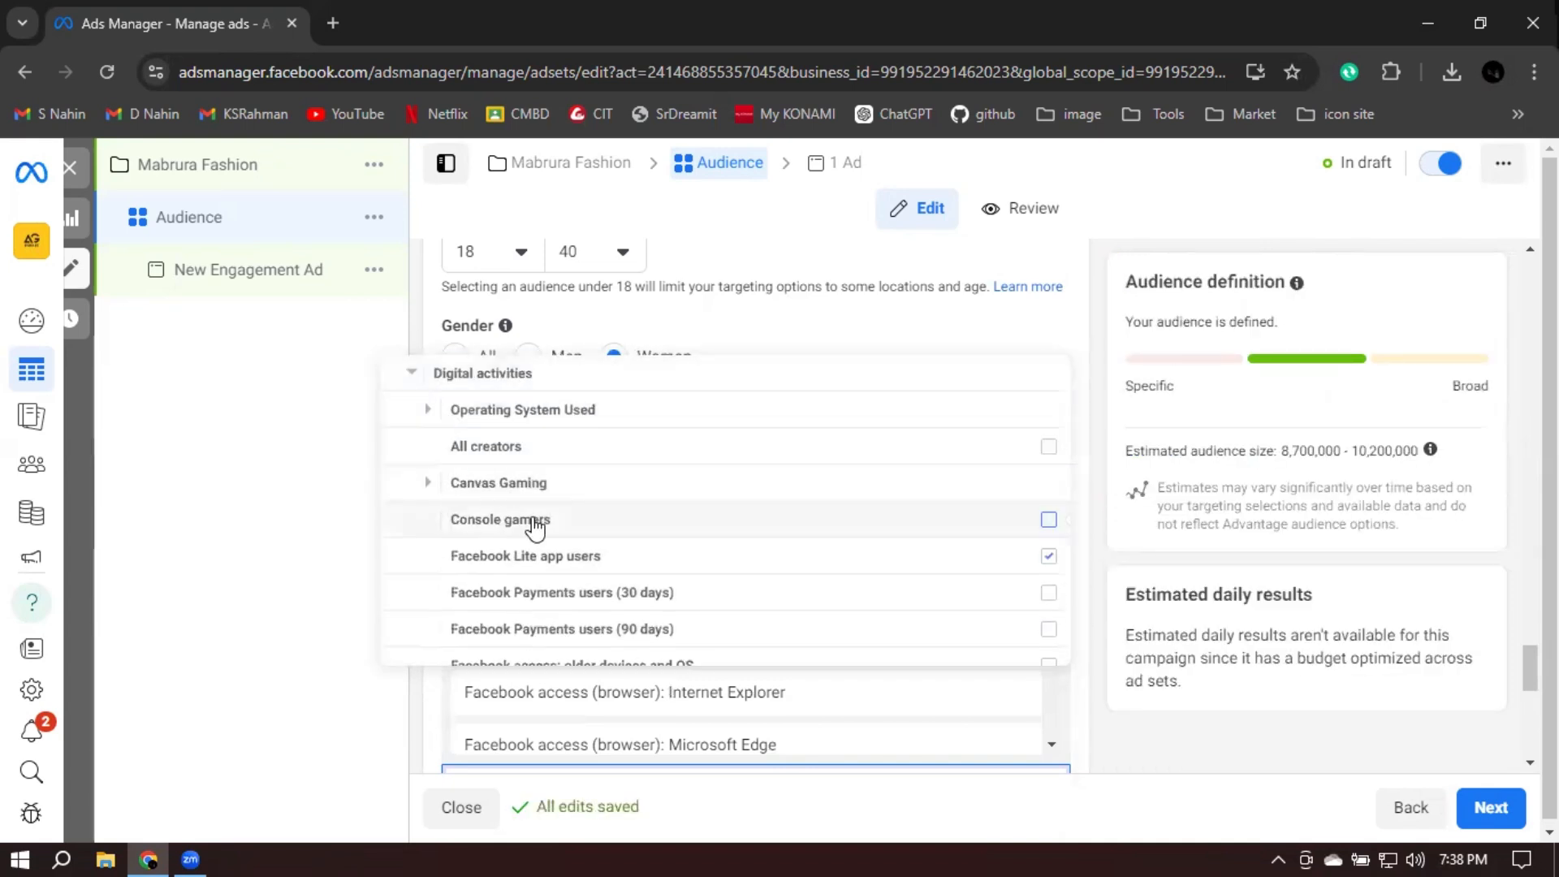
Examine the Operating System Used options and the remaining Digital activities behaviors
{"action": "scroll", "coordinate": [626, 474], "scroll_direction": "down", "scroll_amount": 3}
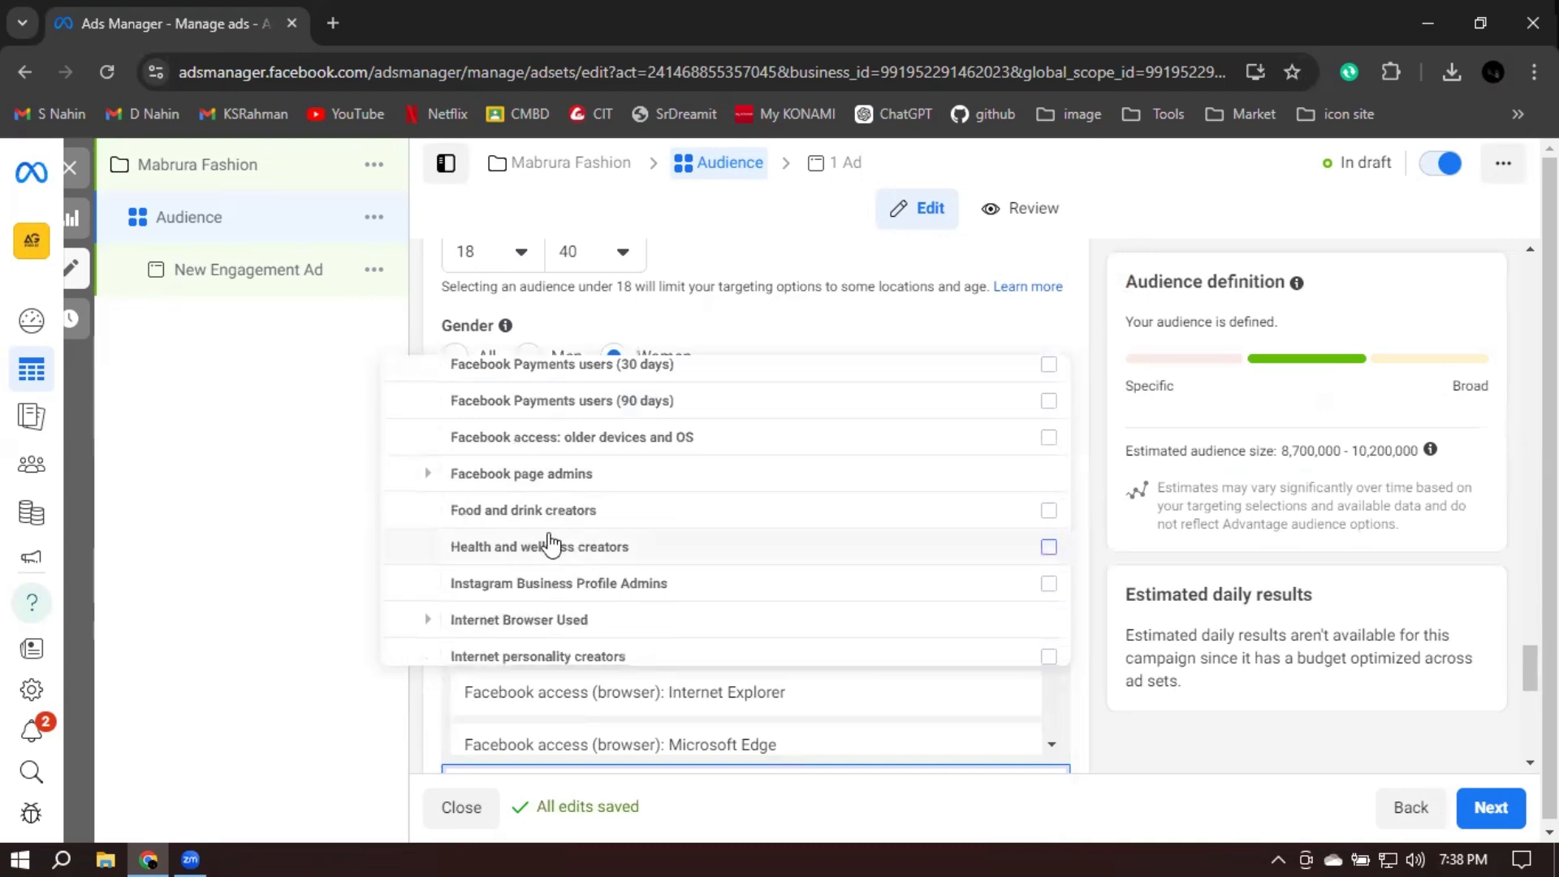
{"action": "scroll", "coordinate": [560, 527], "scroll_direction": "down", "scroll_amount": 2}
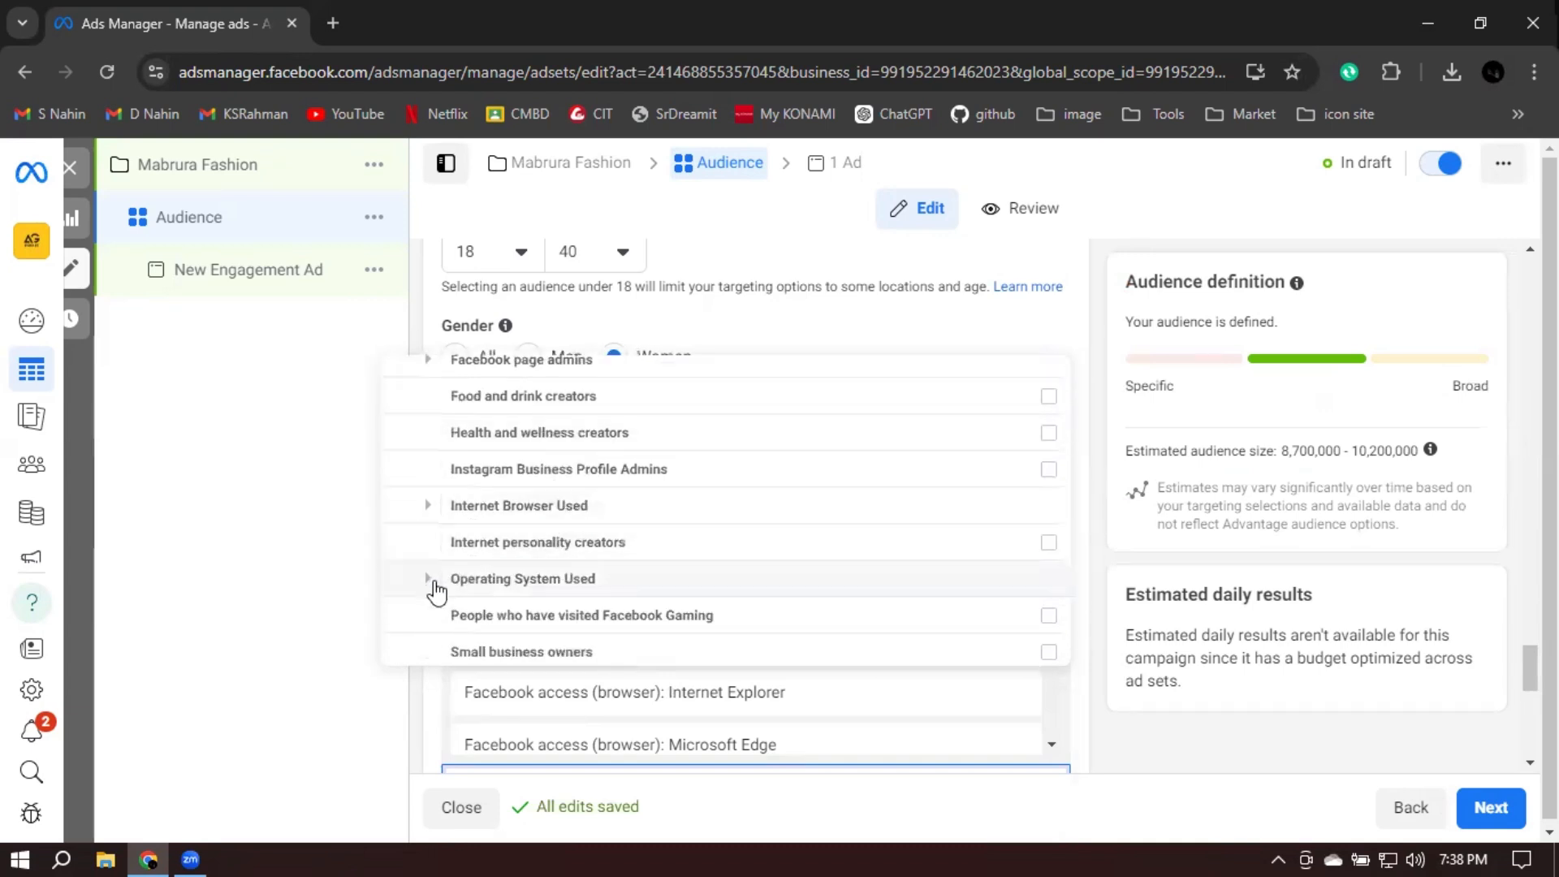
{"action": "left_click", "coordinate": [427, 579]}
{"action": "scroll", "coordinate": [431, 587], "scroll_direction": "down", "scroll_amount": 1}
{"action": "scroll", "coordinate": [844, 455], "scroll_direction": "down", "scroll_amount": 2}
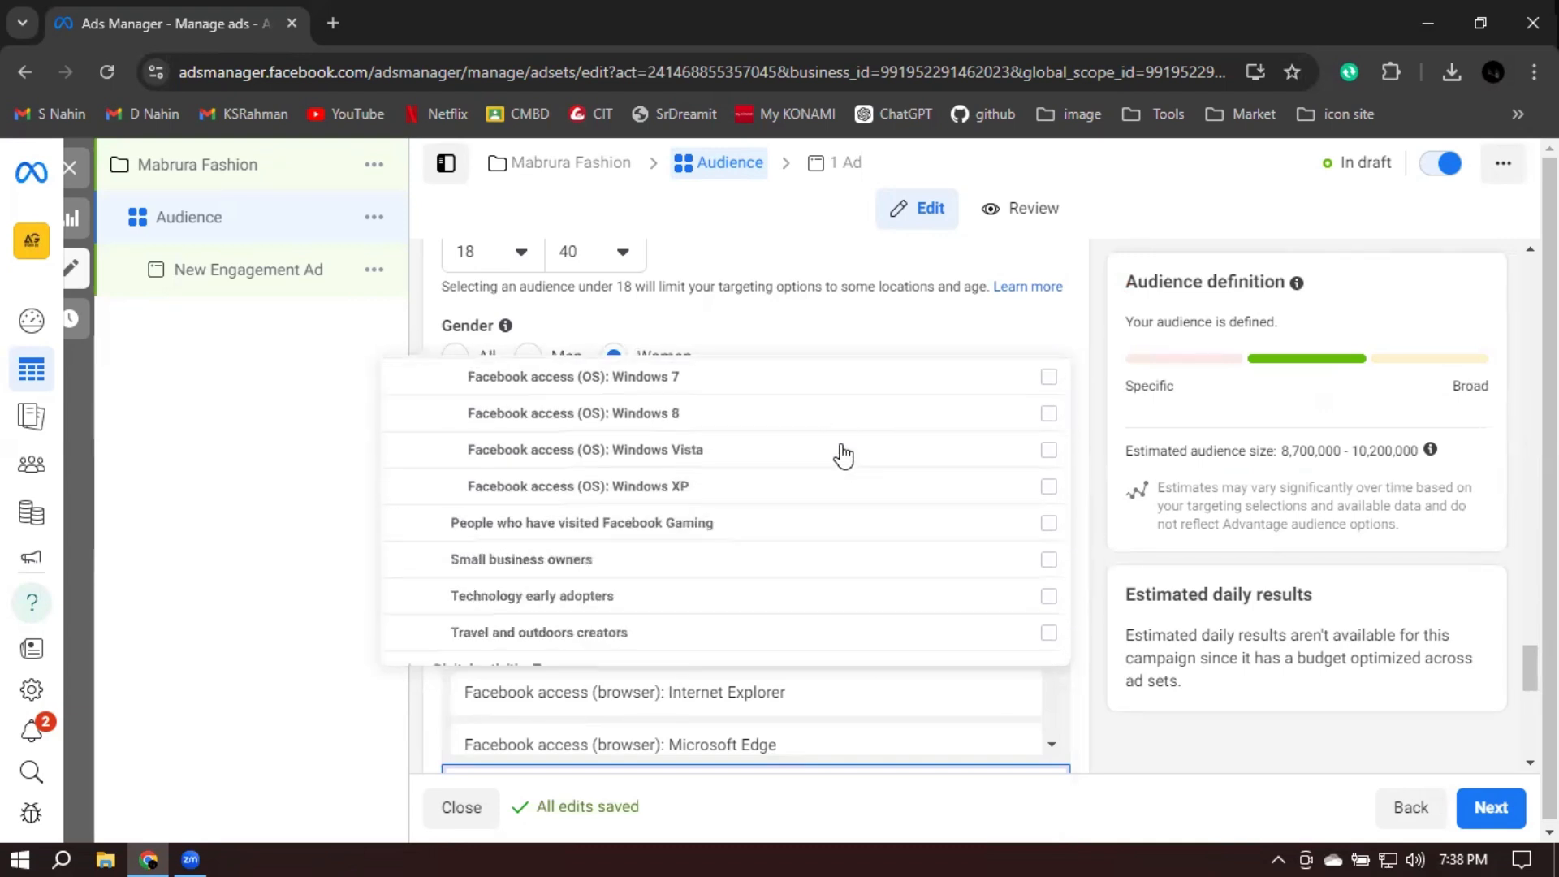
{"action": "scroll", "coordinate": [626, 542], "scroll_direction": "down", "scroll_amount": 1}
{"action": "scroll", "coordinate": [773, 537], "scroll_direction": "down", "scroll_amount": 2}
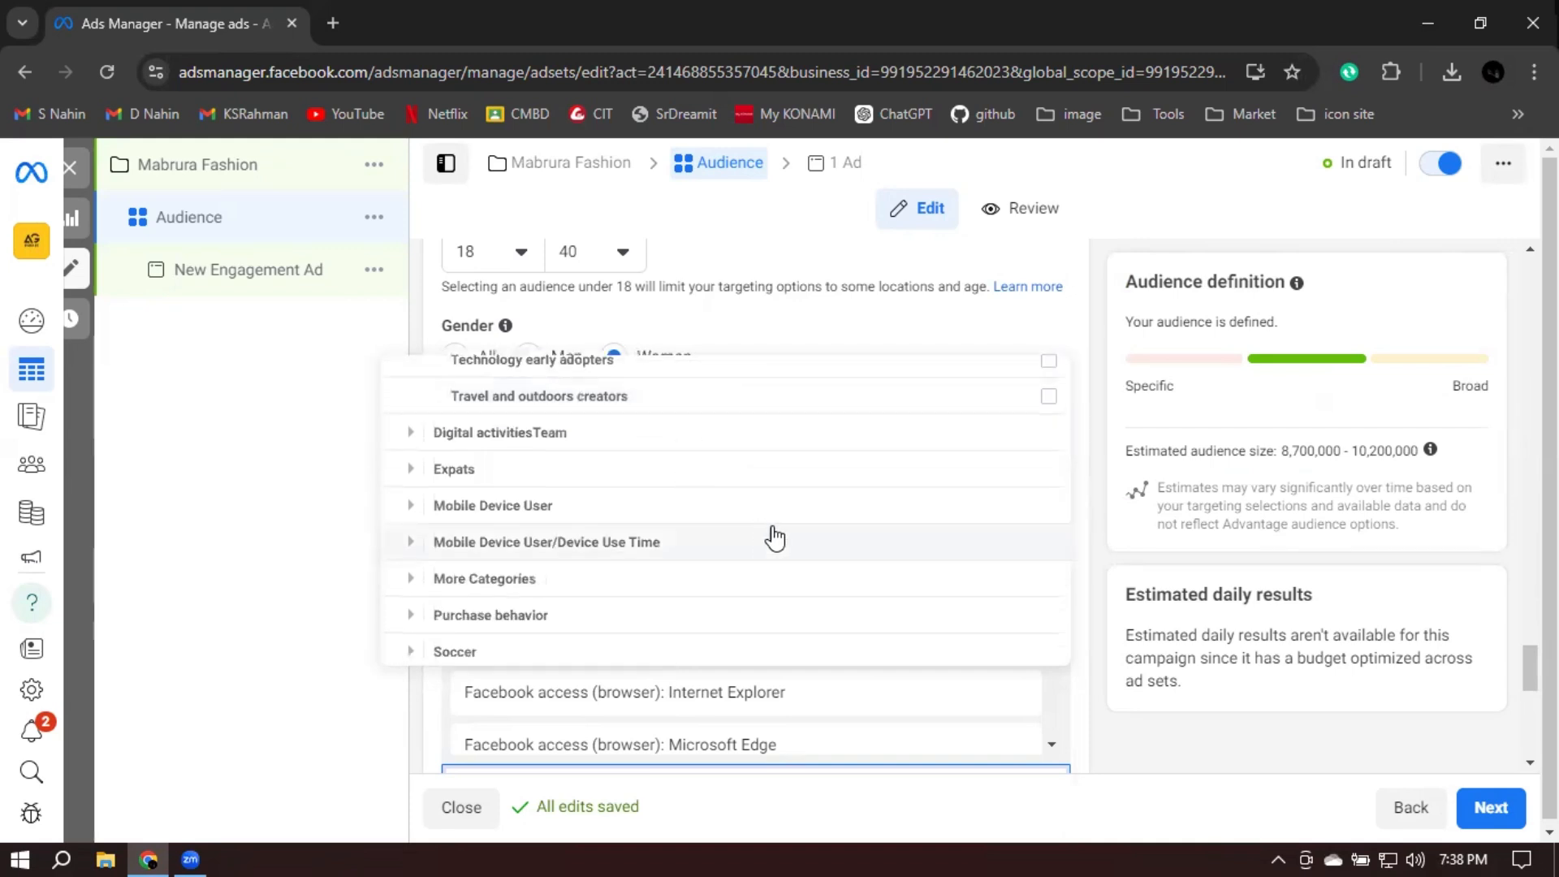
Examine the Mobile Device User behaviors, including the 2G, 3G, 4G and WiFi options under Network Connection
{"action": "left_click", "coordinate": [416, 508]}
{"action": "scroll", "coordinate": [406, 479], "scroll_direction": "down", "scroll_amount": 1}
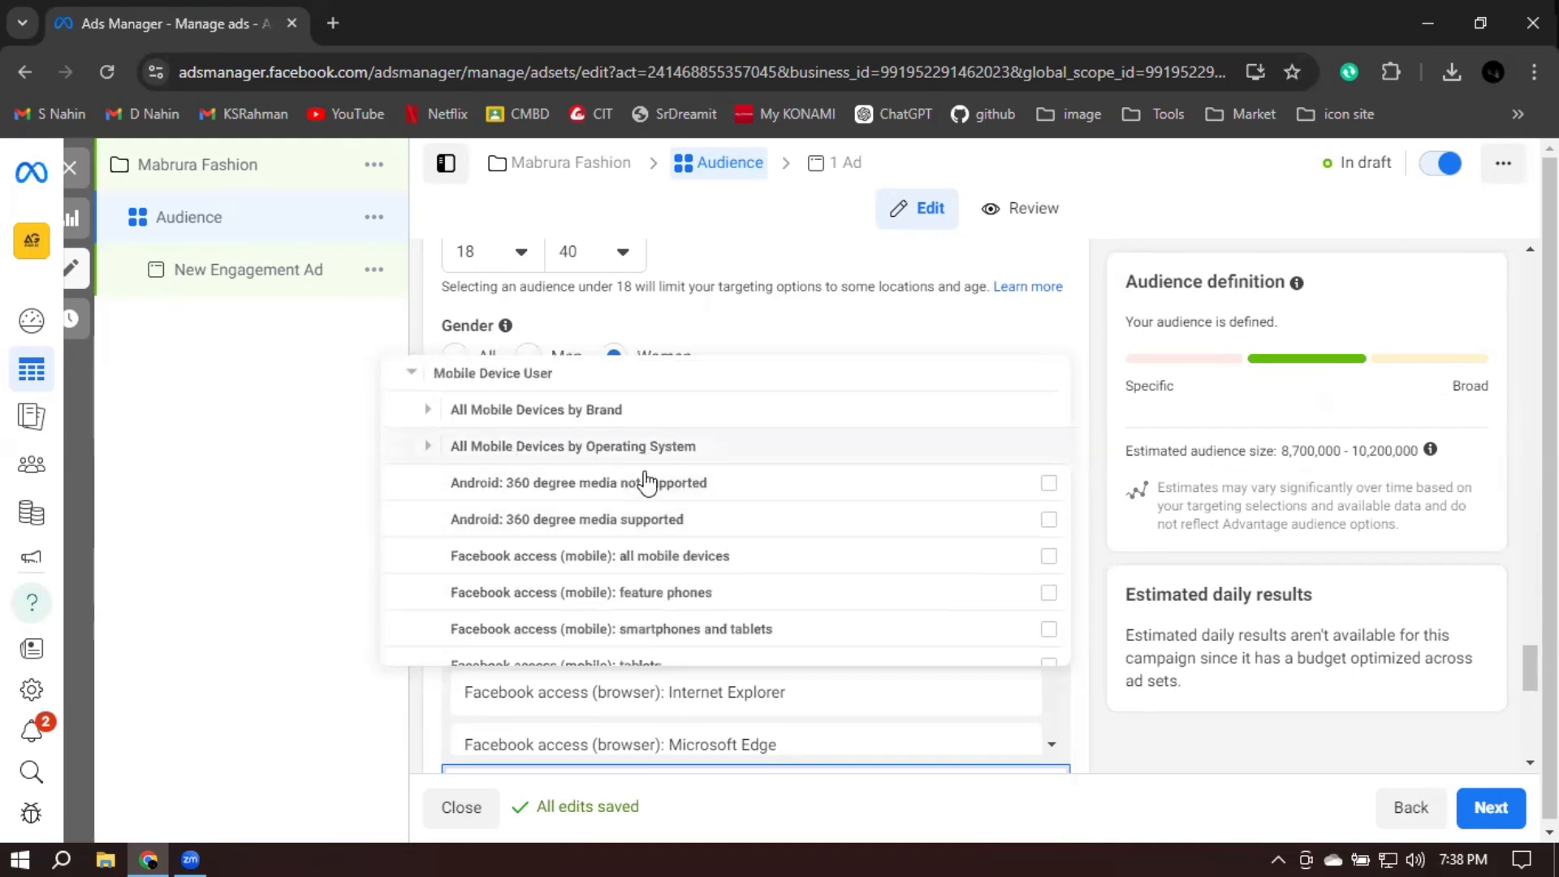
{"action": "scroll", "coordinate": [647, 487], "scroll_direction": "down", "scroll_amount": 1}
{"action": "scroll", "coordinate": [664, 525], "scroll_direction": "down", "scroll_amount": 1}
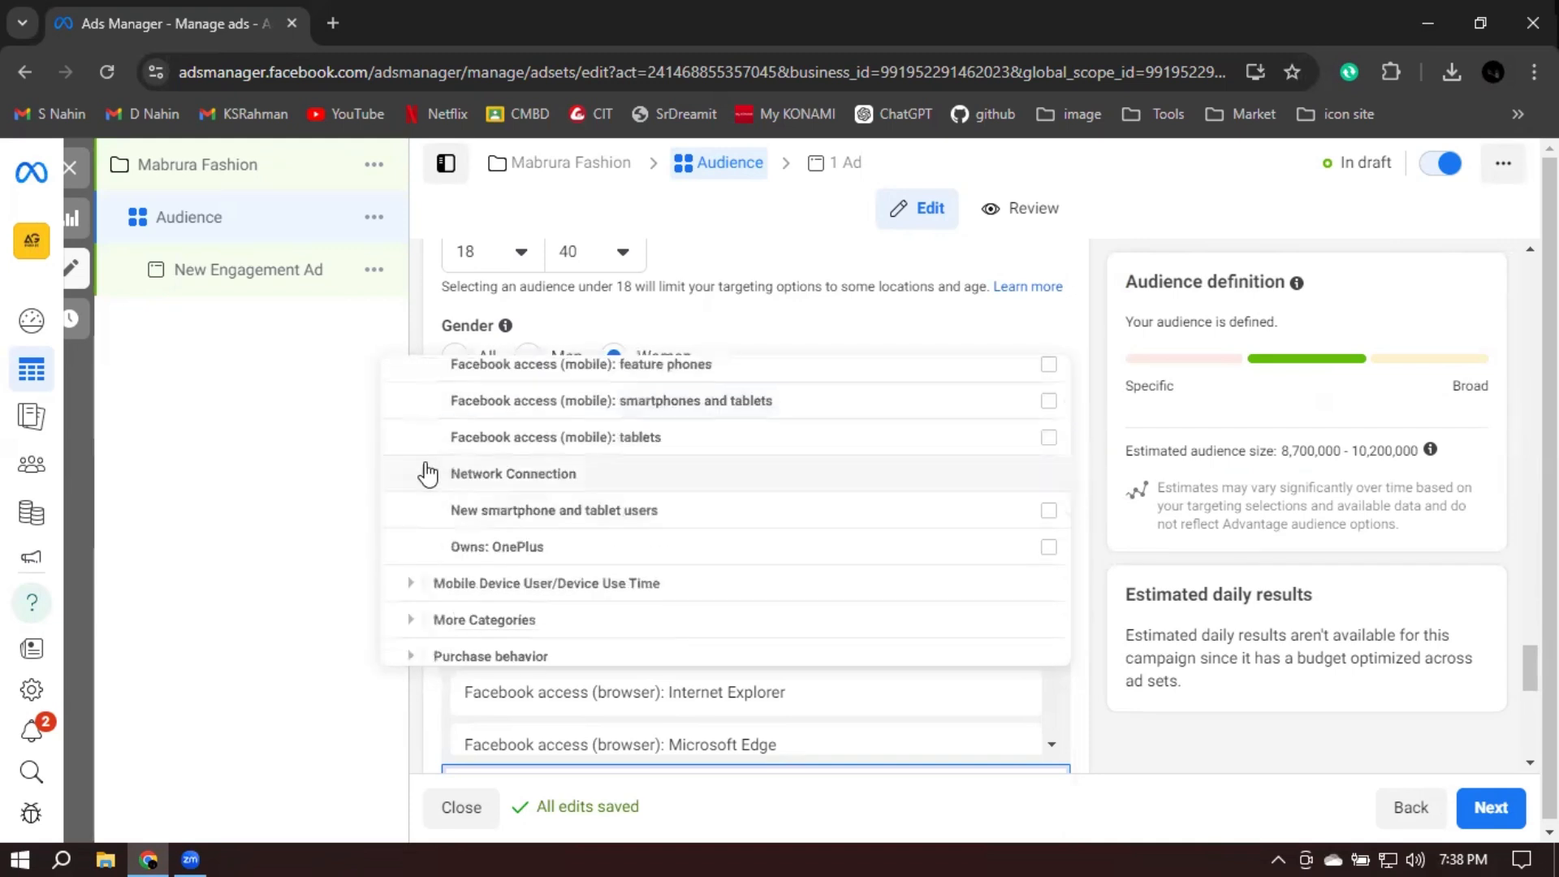
{"action": "left_click", "coordinate": [423, 475]}
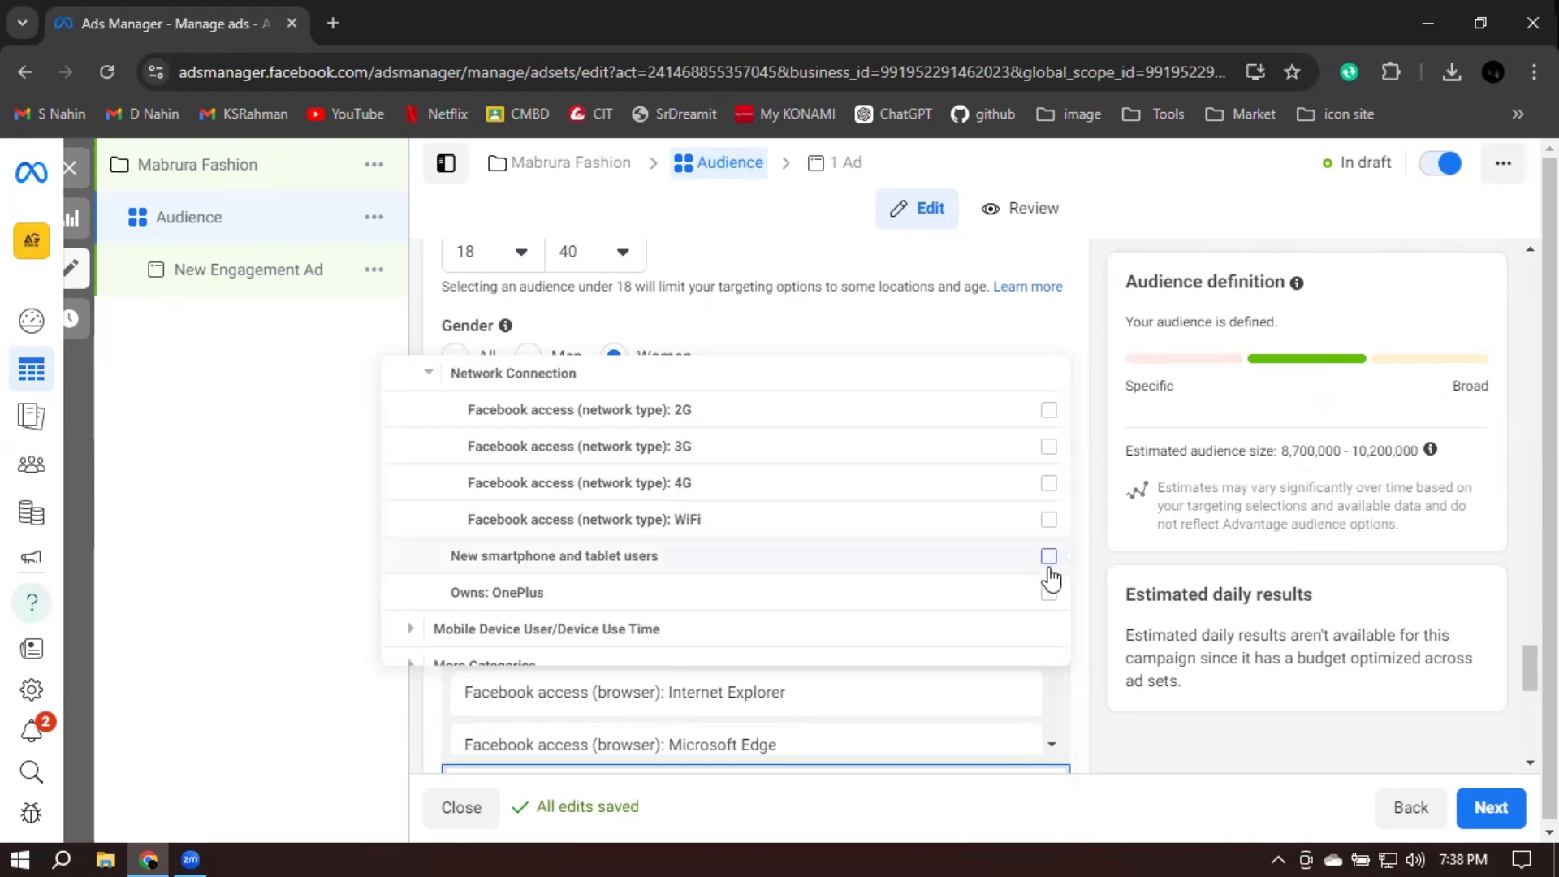
{"action": "mouse_move", "coordinate": [1051, 578]}
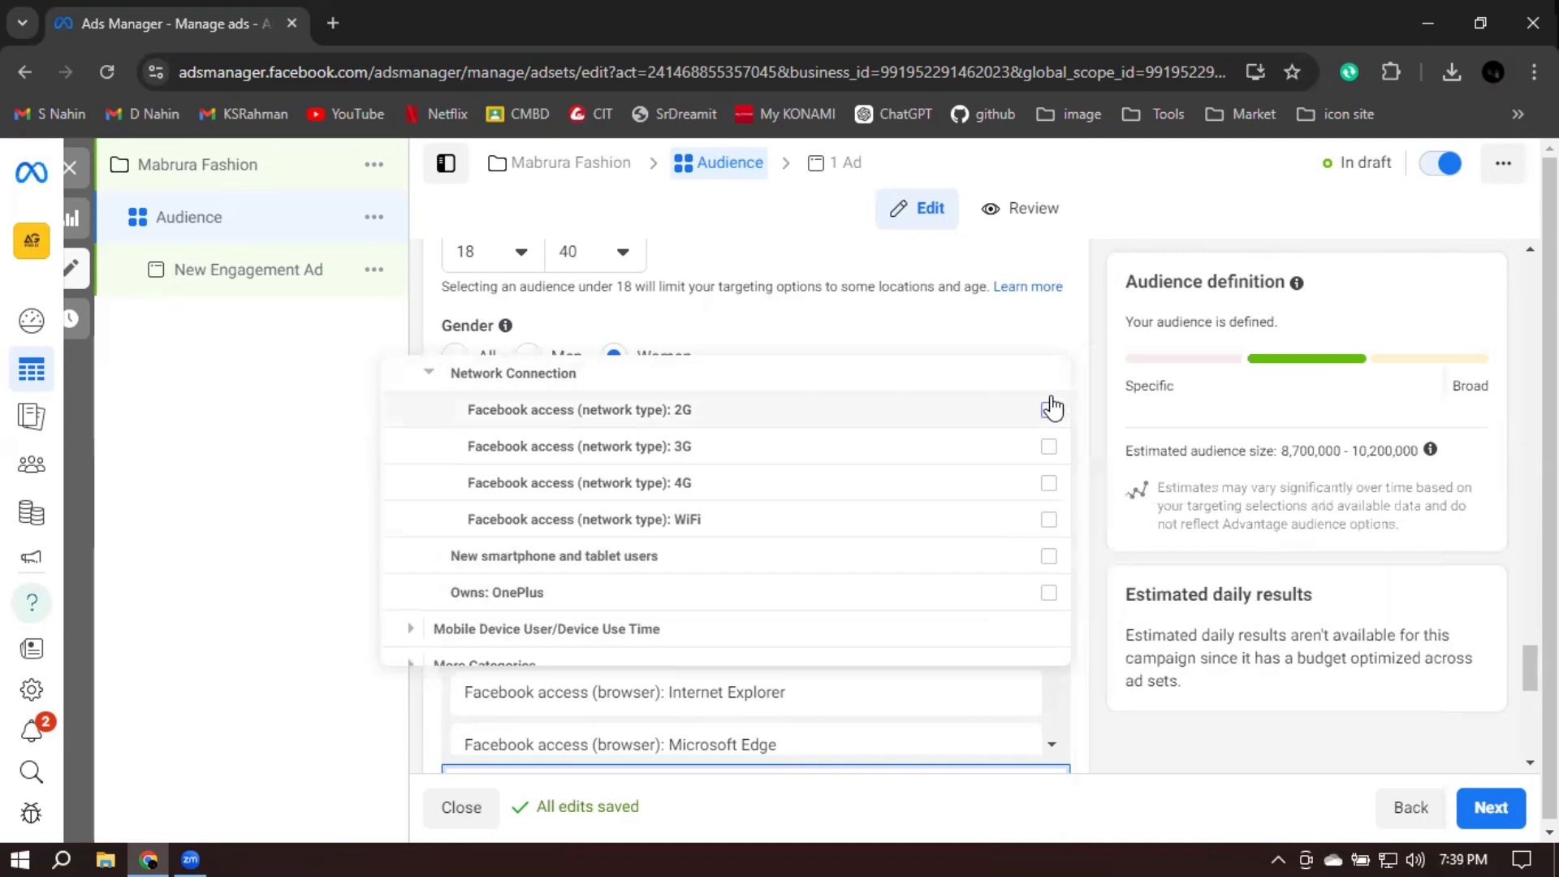
{"action": "mouse_move", "coordinate": [1052, 408]}
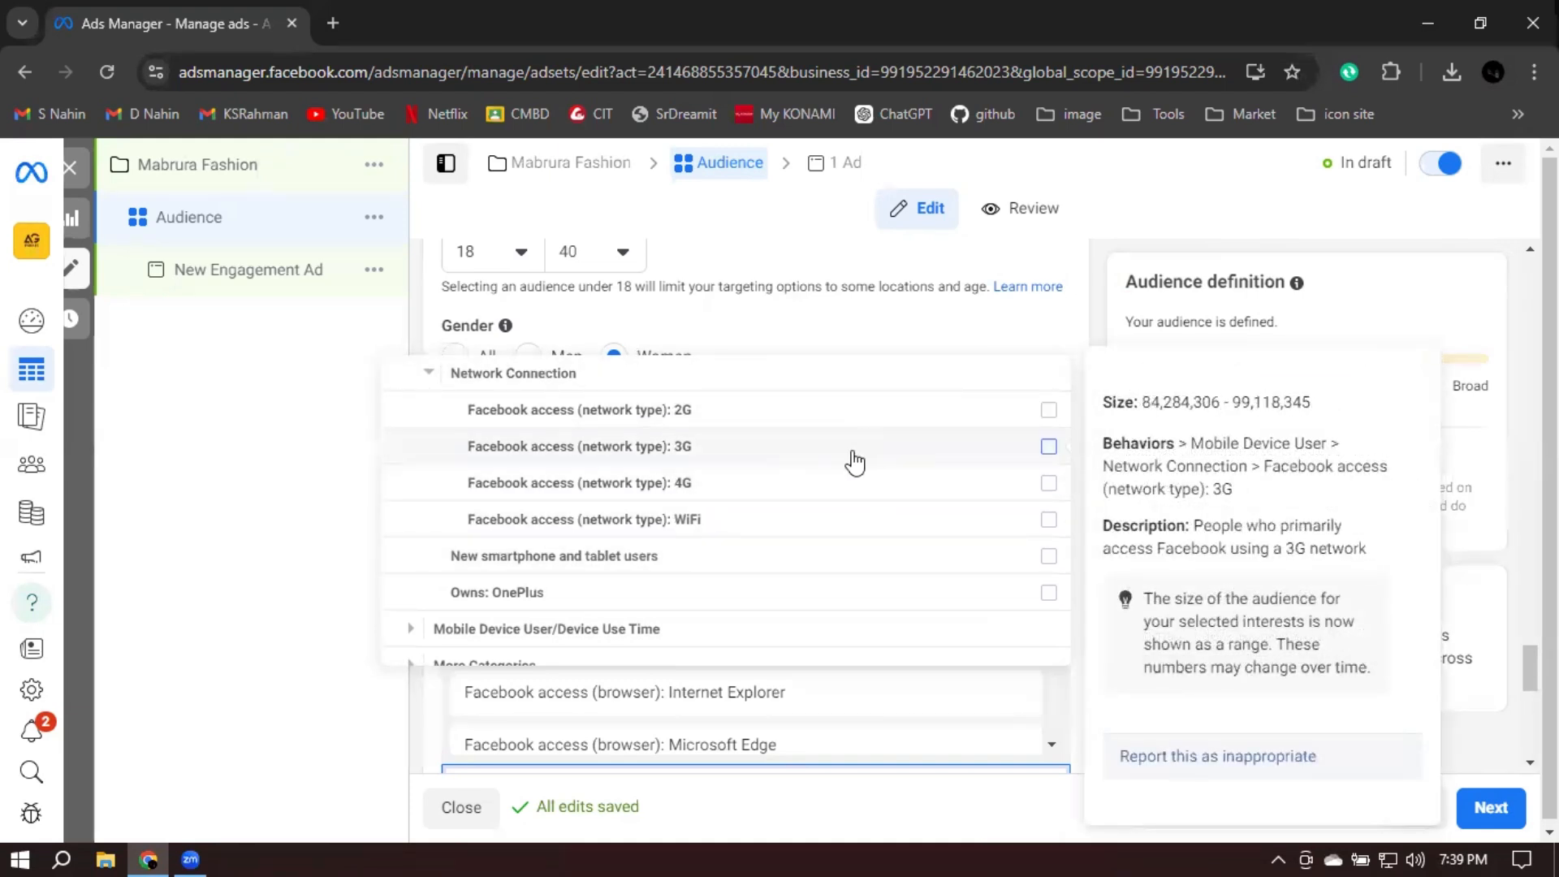
Review the targeting options within the Soccer and Purchase behavior categories
{"action": "scroll", "coordinate": [828, 438], "scroll_direction": "down", "scroll_amount": 3}
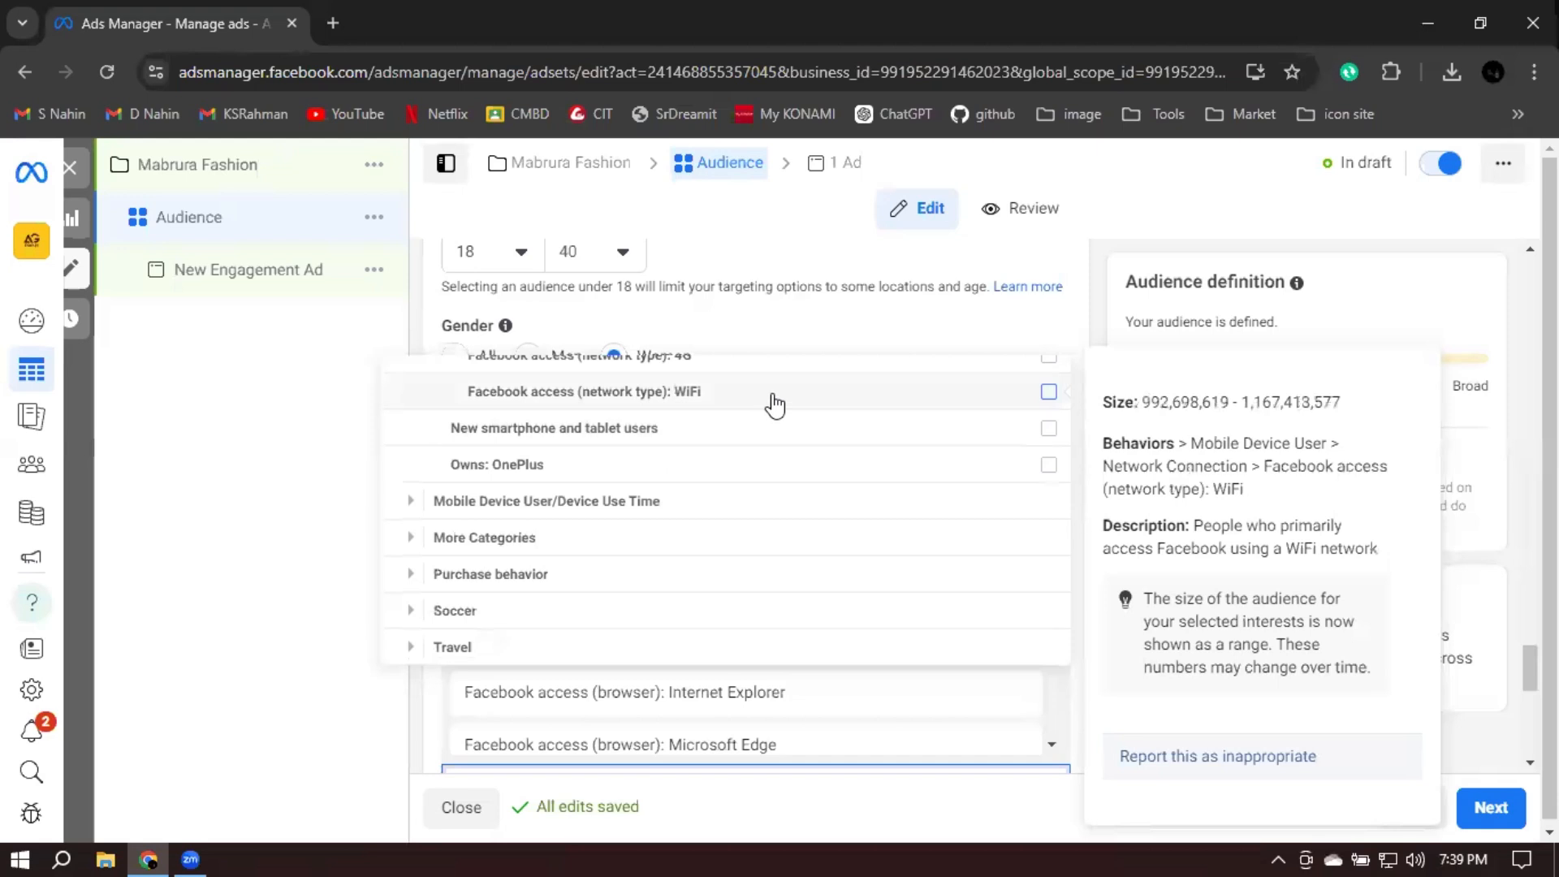
{"action": "left_click", "coordinate": [406, 617]}
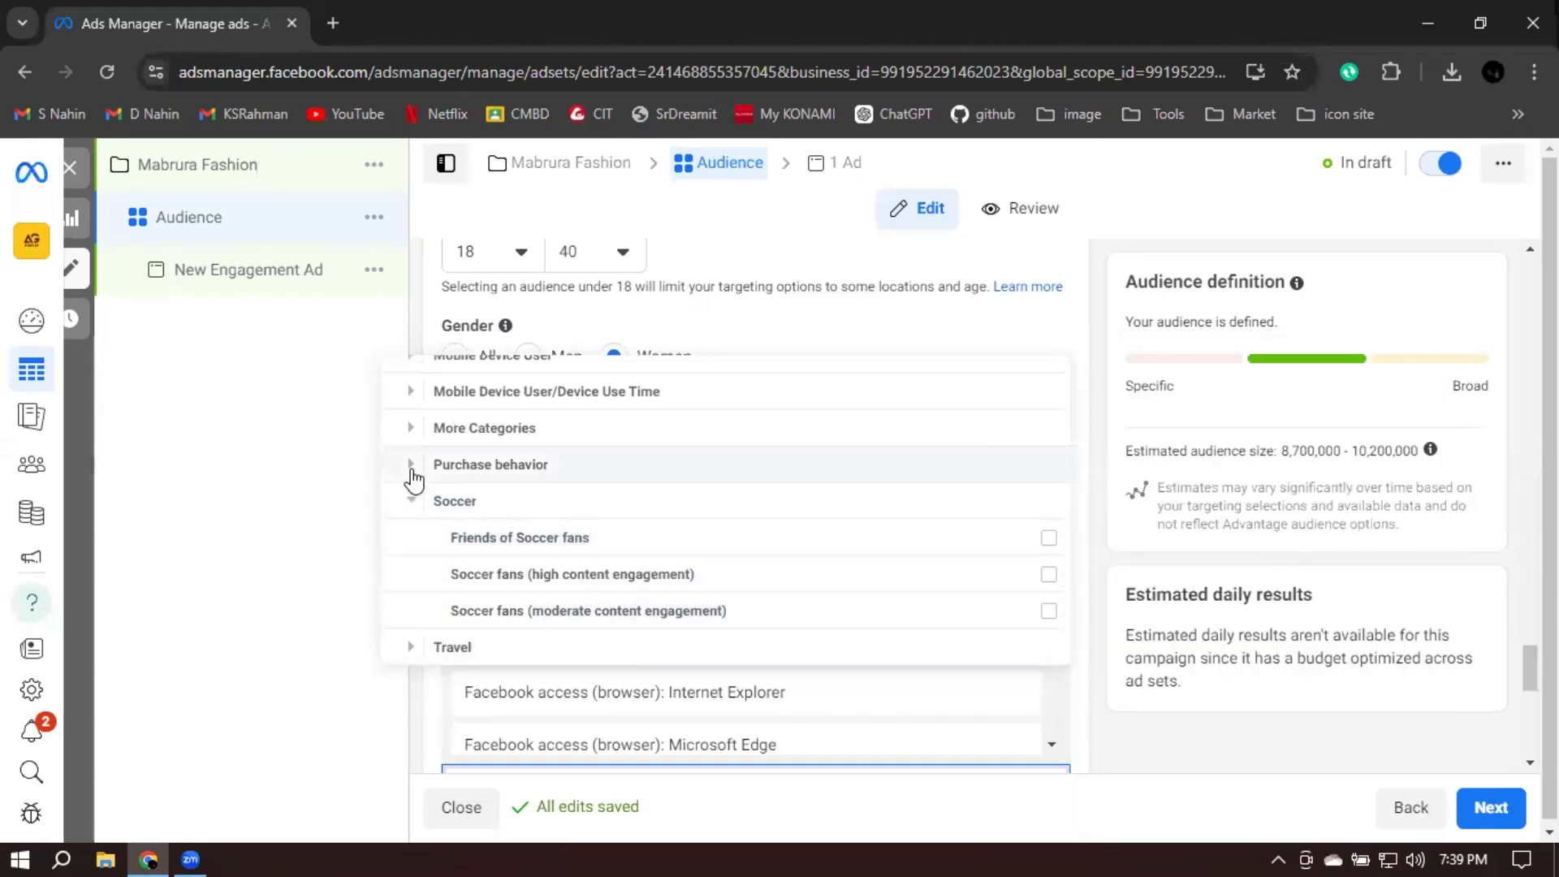
{"action": "left_click", "coordinate": [411, 467]}
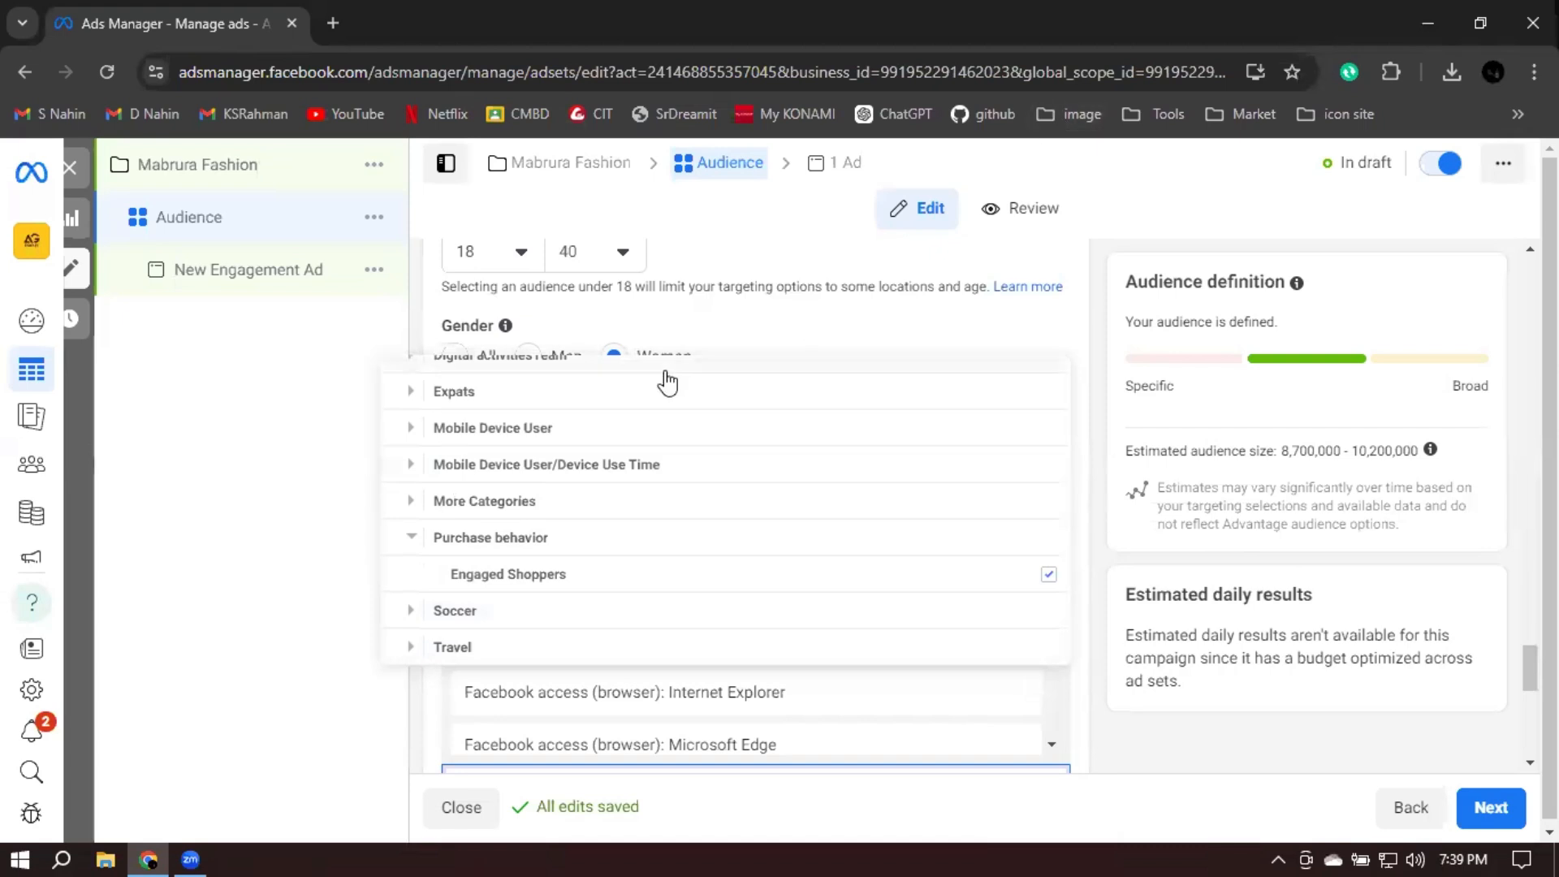
{"action": "scroll", "coordinate": [682, 608], "scroll_direction": "up", "scroll_amount": 5}
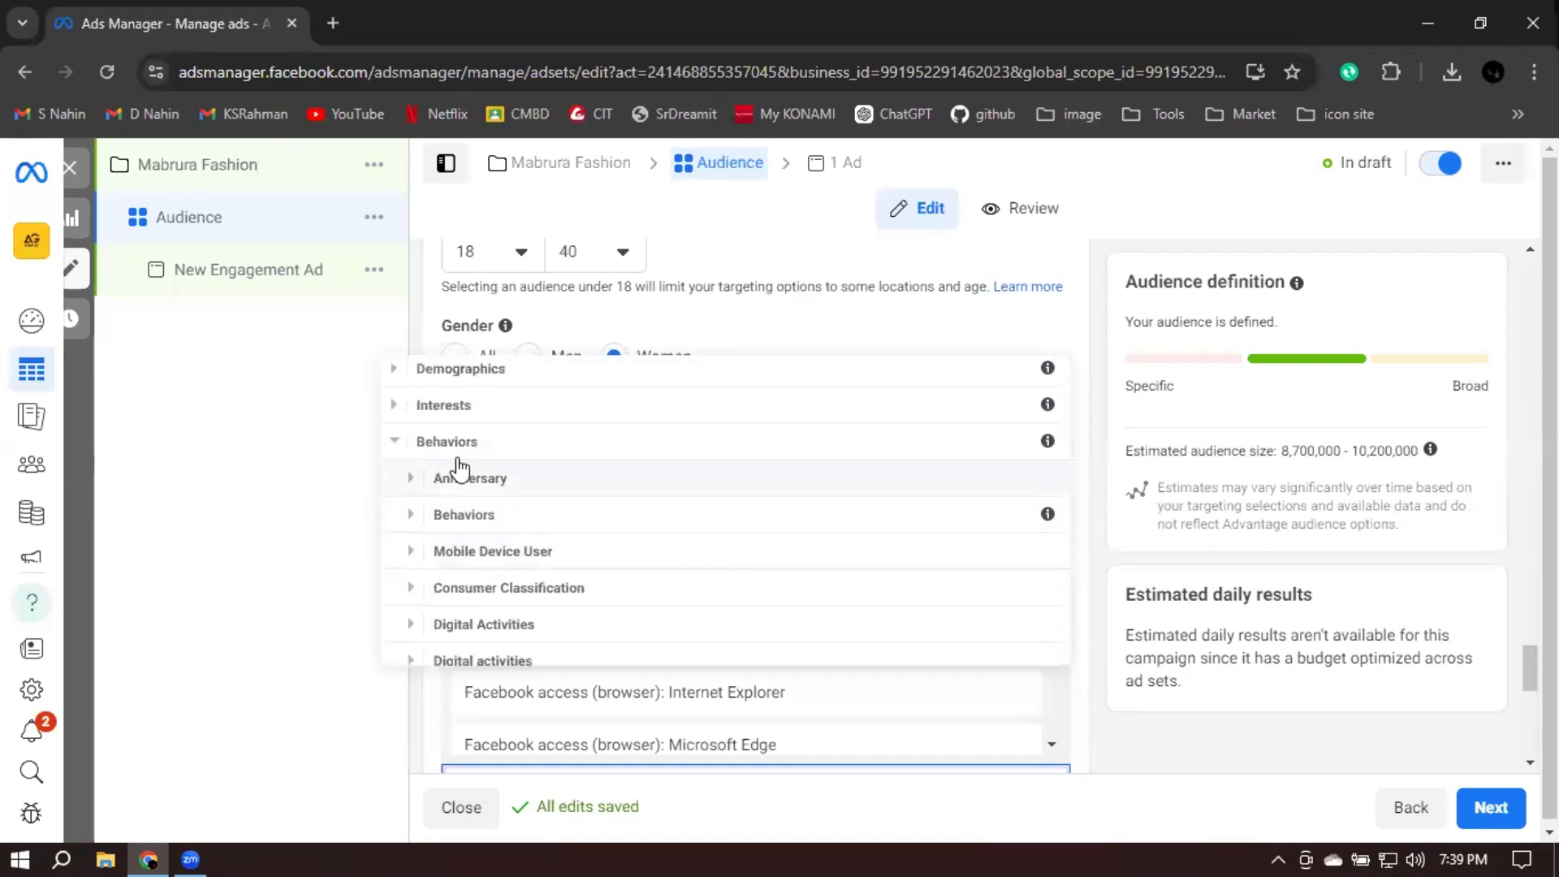
Collapse Behaviors and examine the Business and industry interests, including the Banking (finance) options
{"action": "left_click", "coordinate": [397, 441]}
{"action": "left_click", "coordinate": [396, 406]}
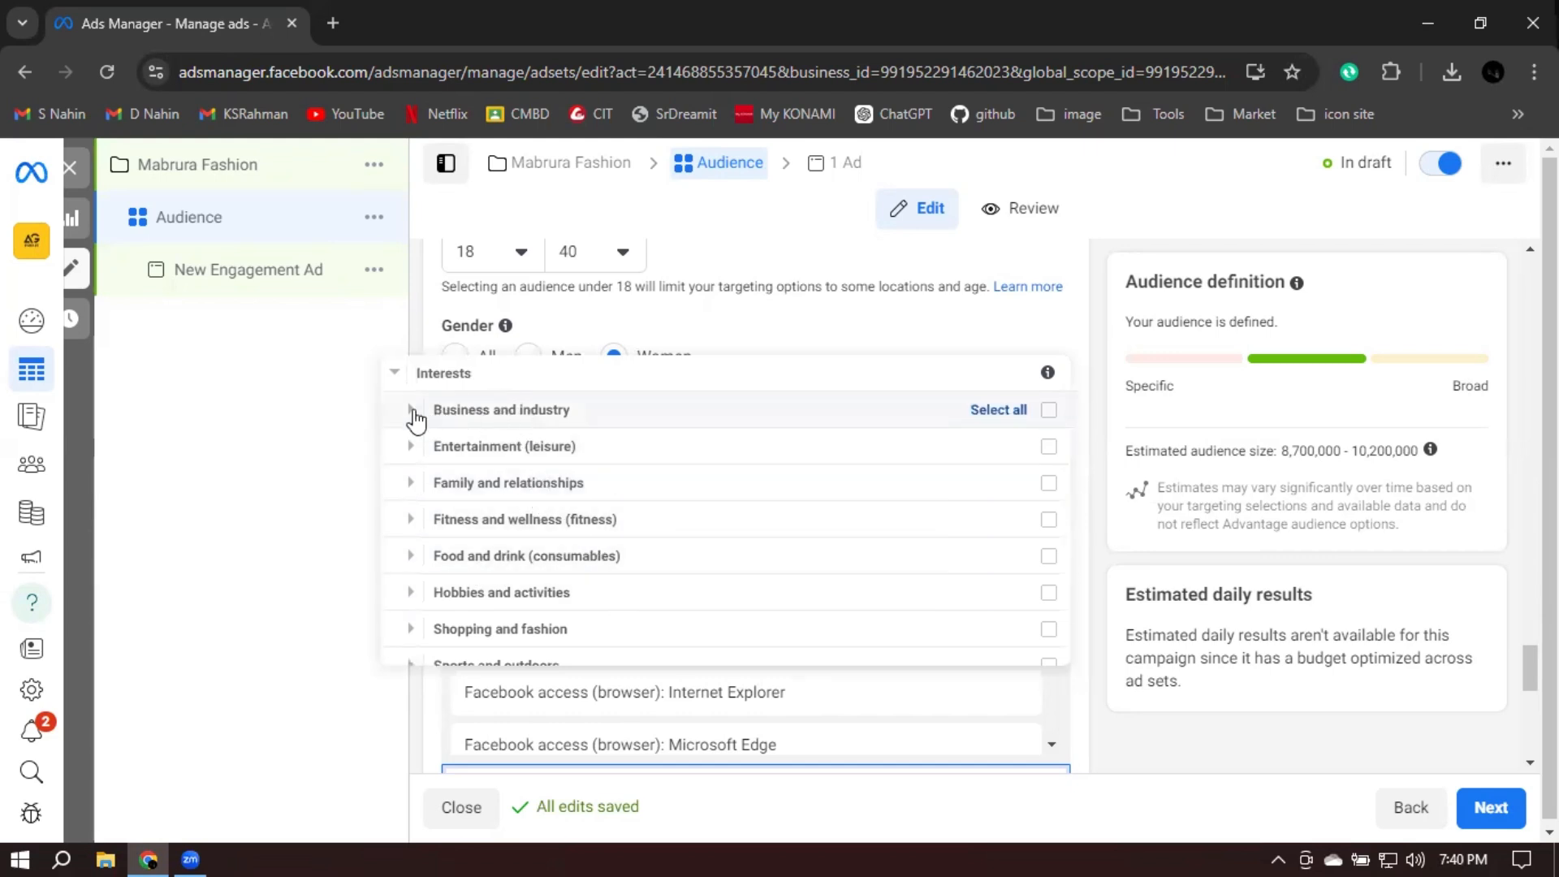
{"action": "left_click", "coordinate": [411, 410]}
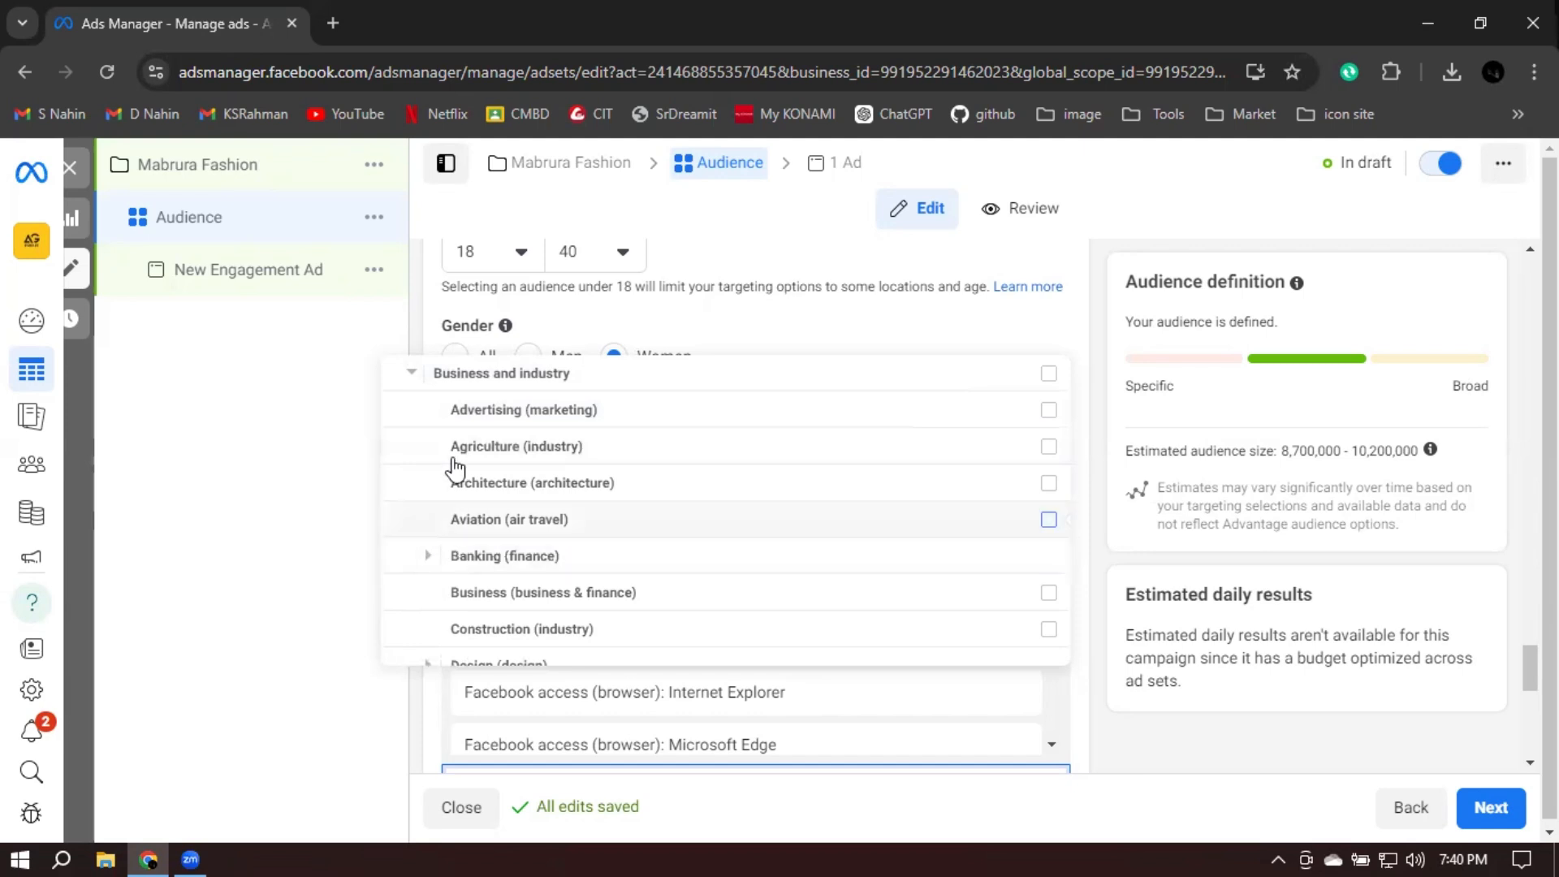
{"action": "left_click", "coordinate": [425, 556]}
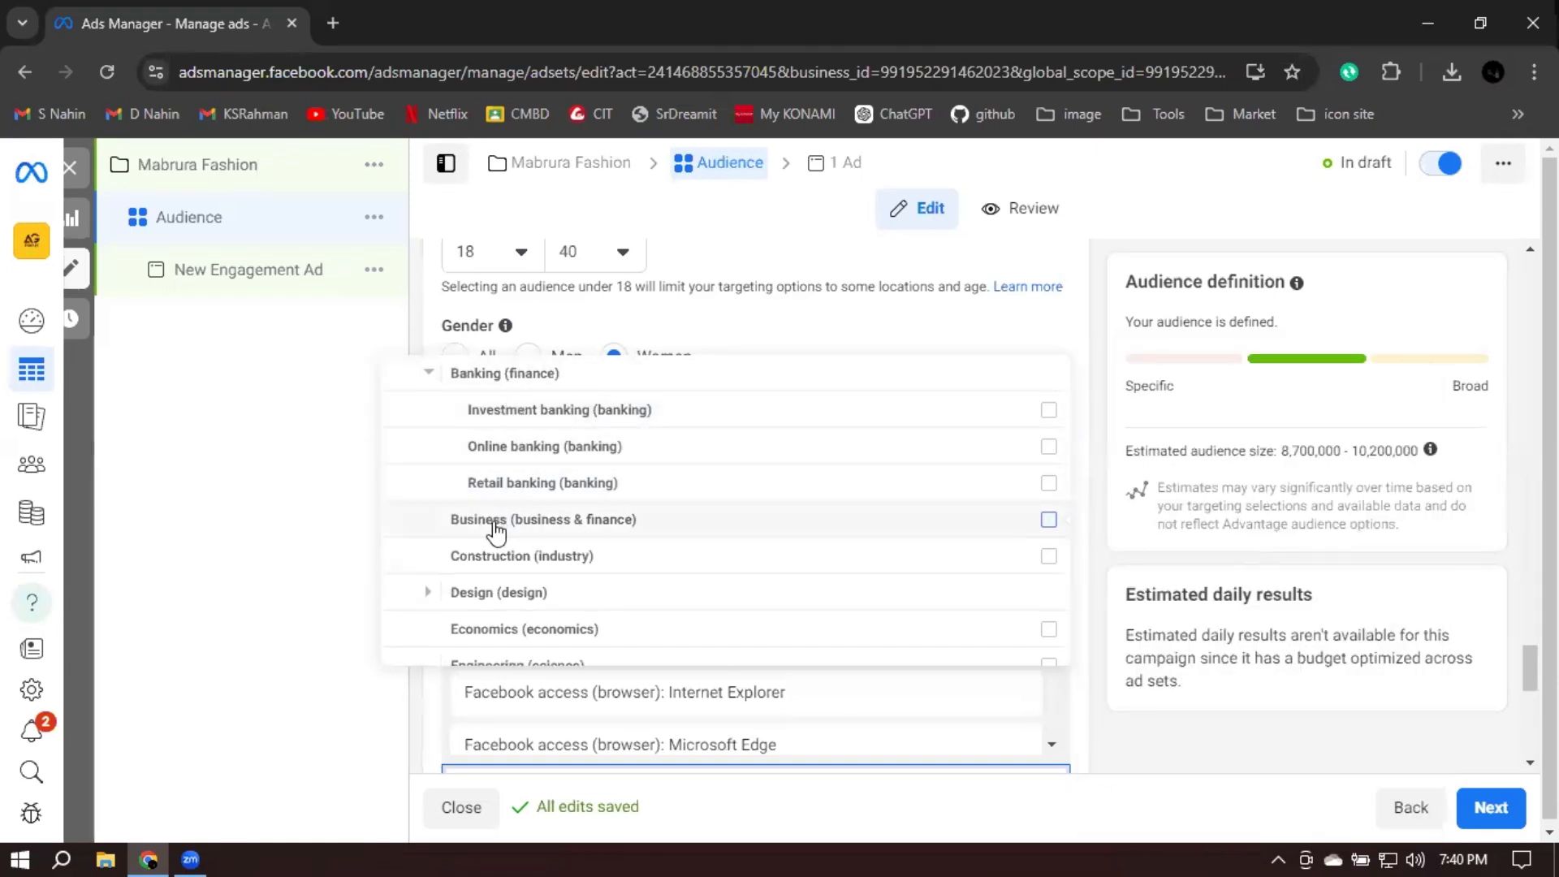
Collapse the Business and industry interests, examine the main interest categories from Entertainment to Technology, and close the targeting list
{"action": "scroll", "coordinate": [520, 487], "scroll_direction": "up", "scroll_amount": 2}
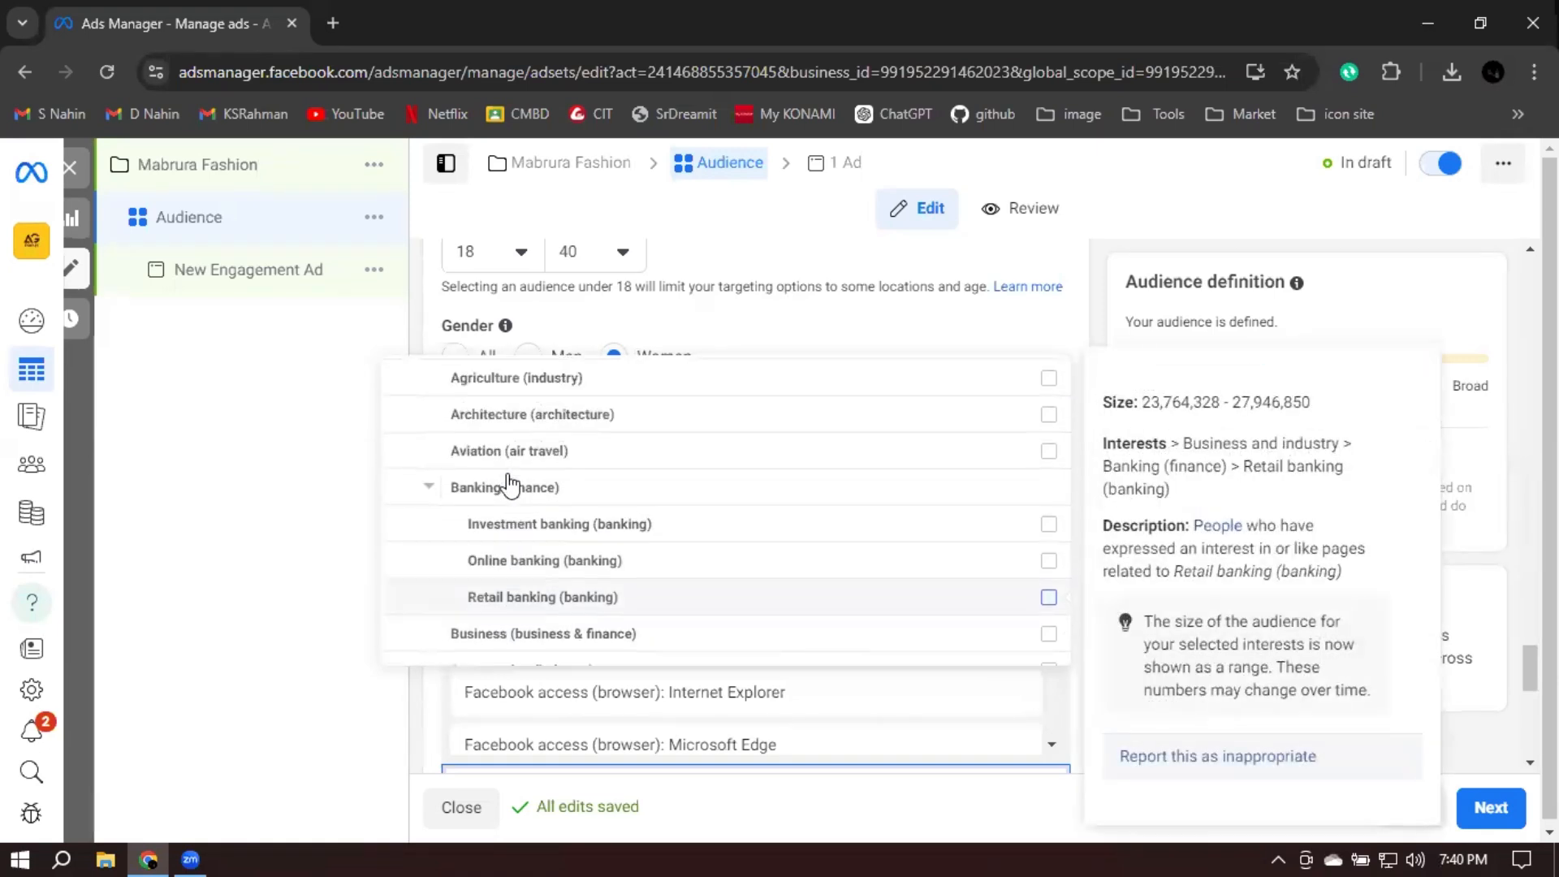
{"action": "scroll", "coordinate": [533, 584], "scroll_direction": "up", "scroll_amount": 3}
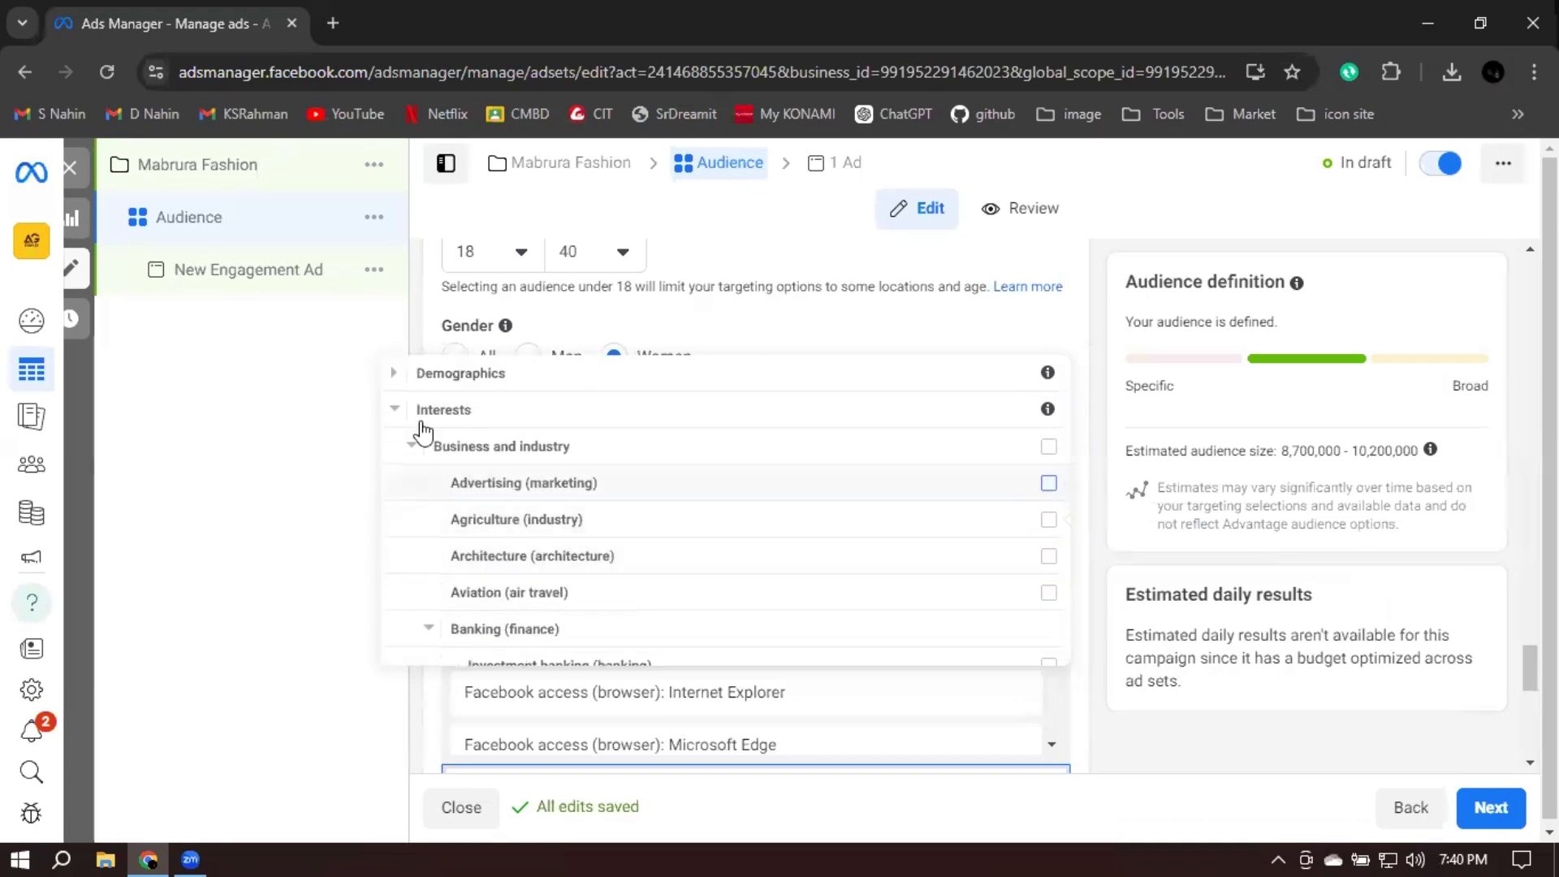
{"action": "left_click", "coordinate": [395, 411]}
{"action": "left_click", "coordinate": [398, 412]}
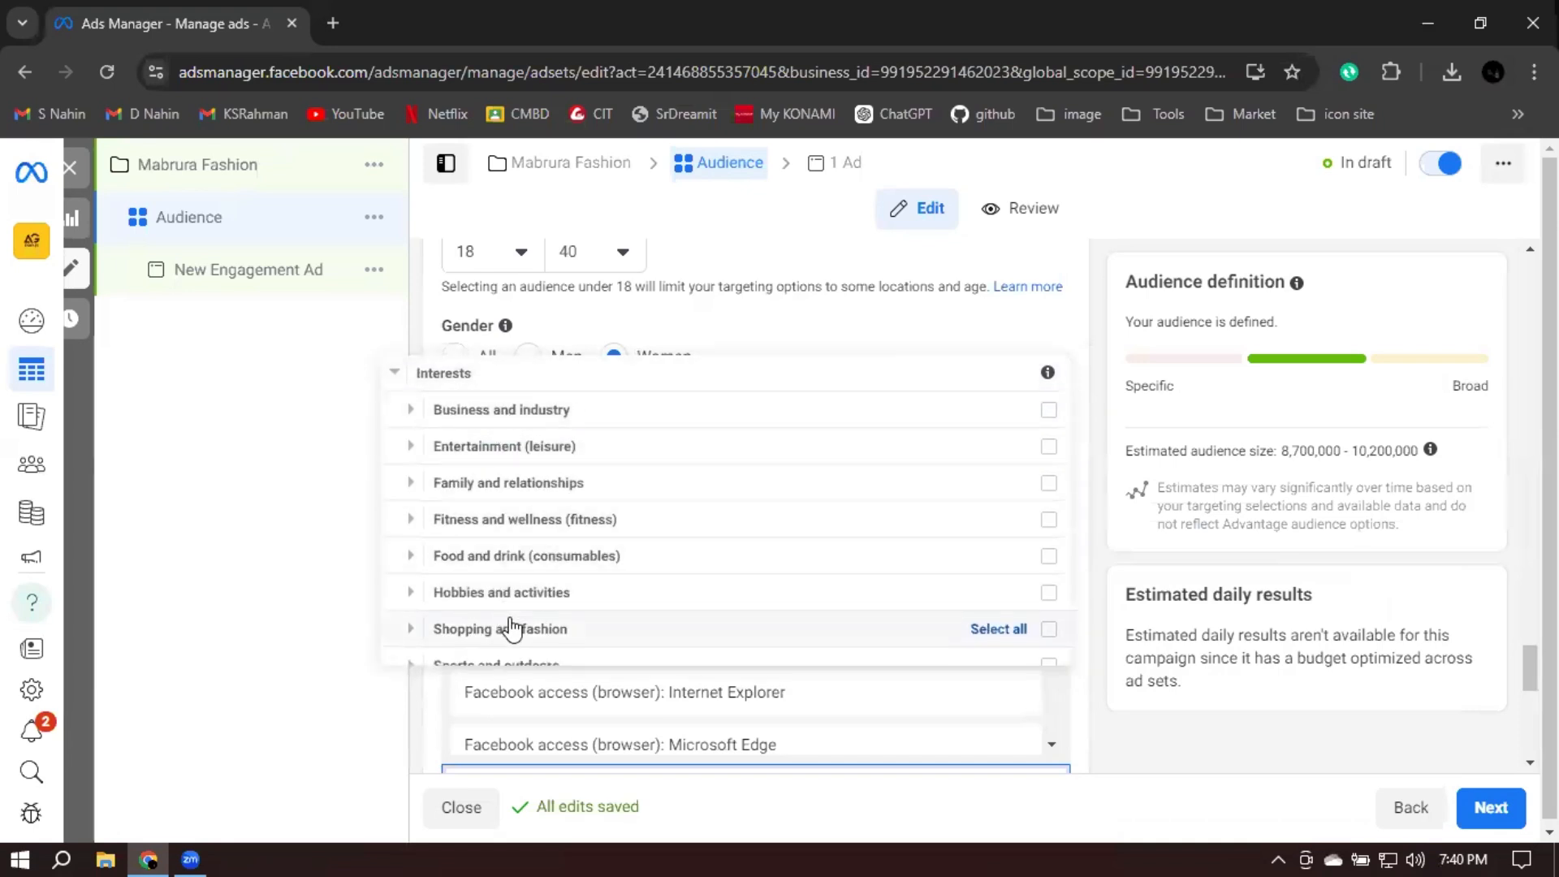
{"action": "scroll", "coordinate": [511, 627], "scroll_direction": "down", "scroll_amount": 2}
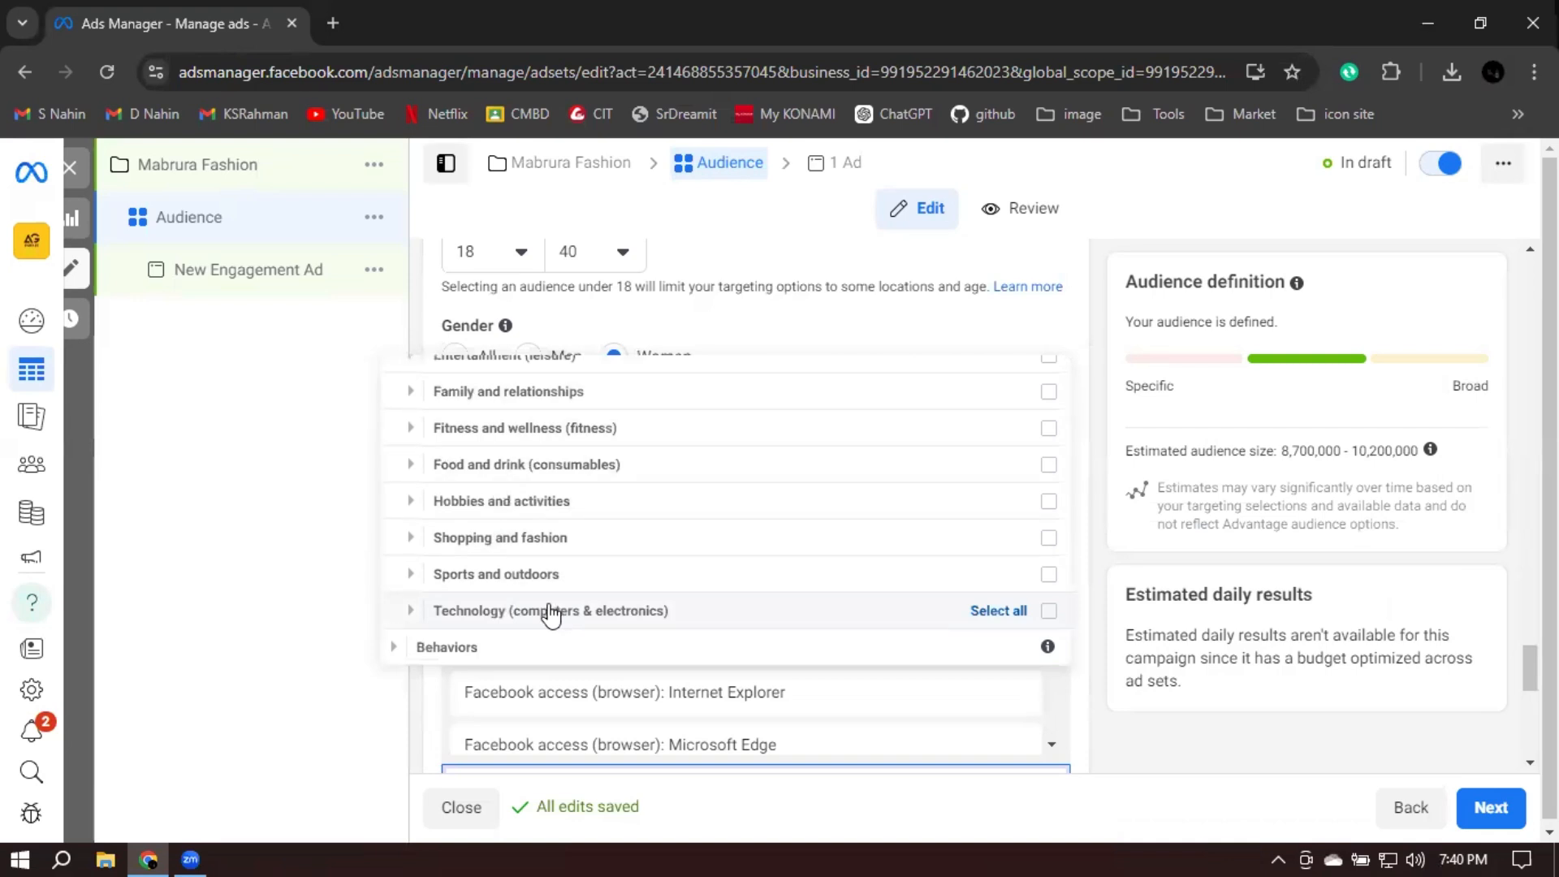
{"action": "scroll", "coordinate": [532, 578], "scroll_direction": "up", "scroll_amount": 3}
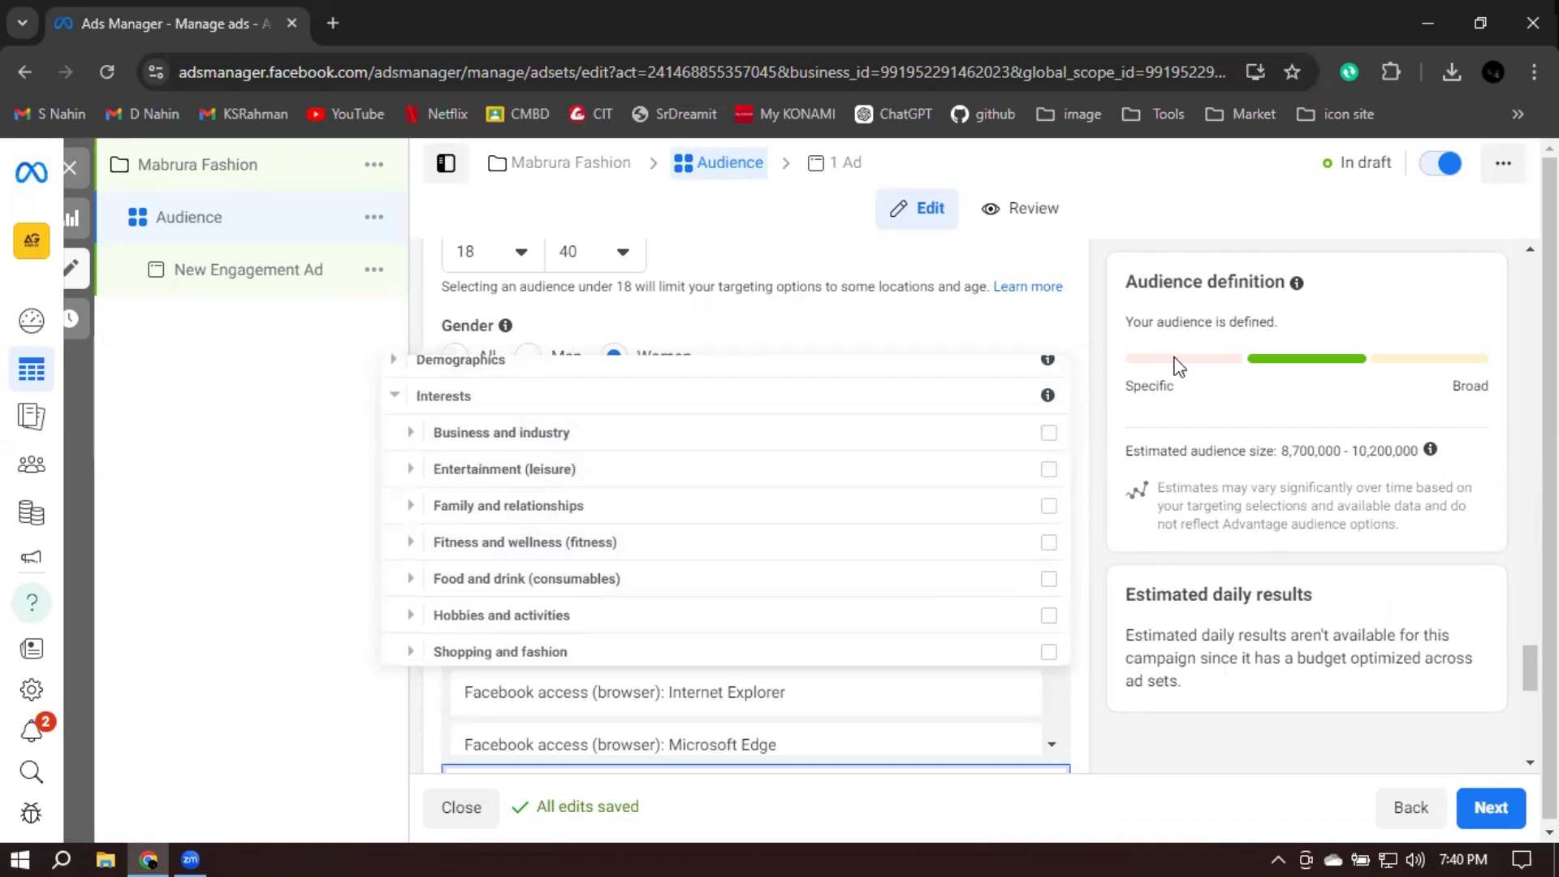
{"action": "left_click", "coordinate": [1469, 371]}
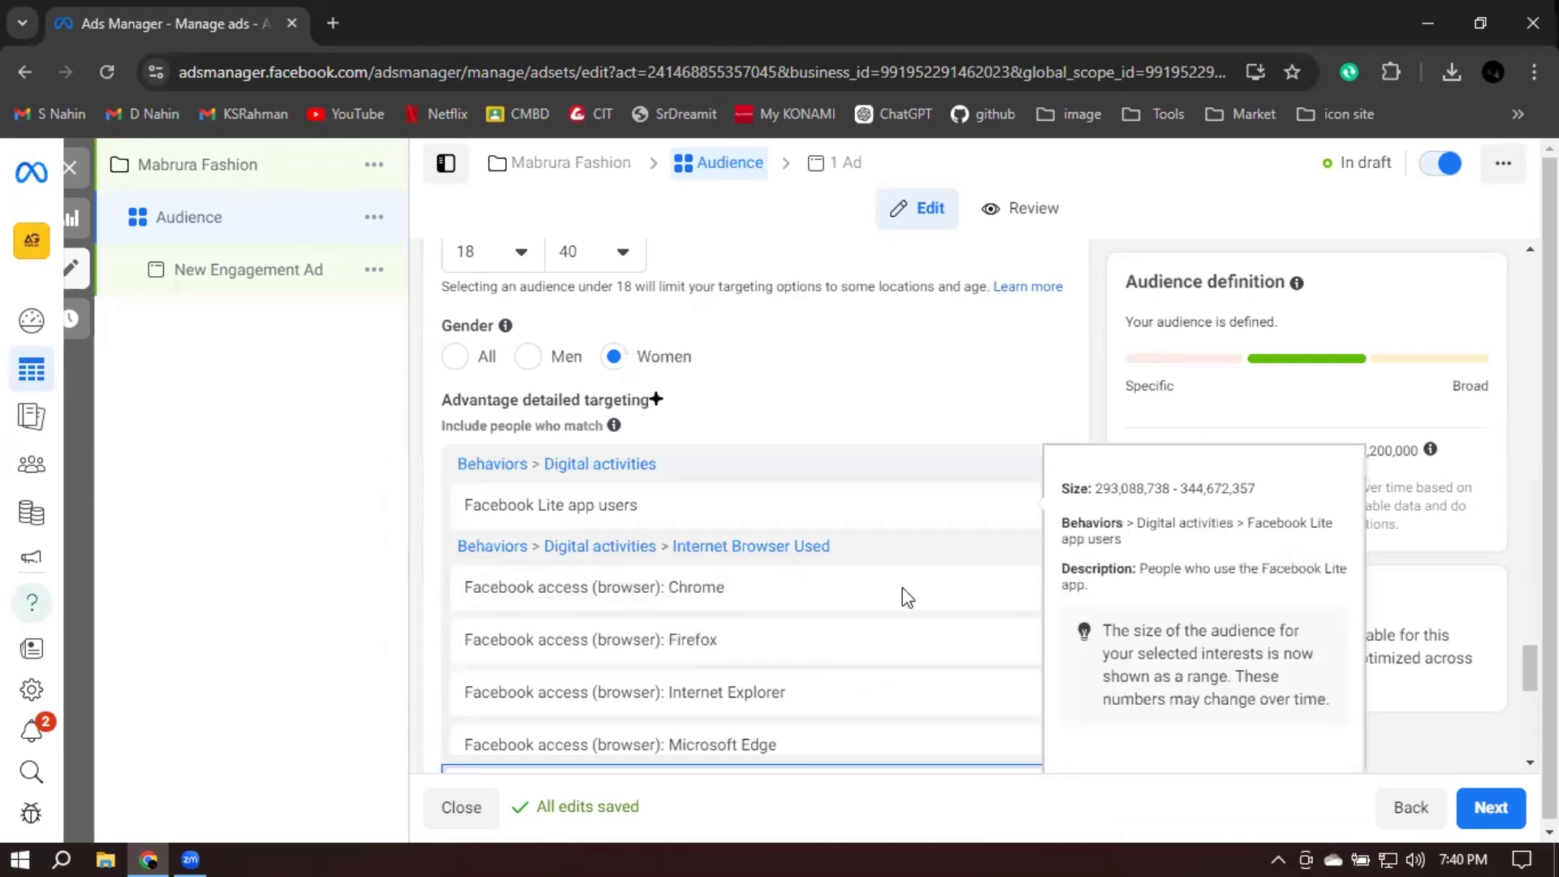
Browse the detailed targeting categories again and review the Demographics subcategories, closing the list when done
{"action": "scroll", "coordinate": [933, 568], "scroll_direction": "down", "scroll_amount": 4}
{"action": "scroll", "coordinate": [1091, 465], "scroll_direction": "down", "scroll_amount": 4}
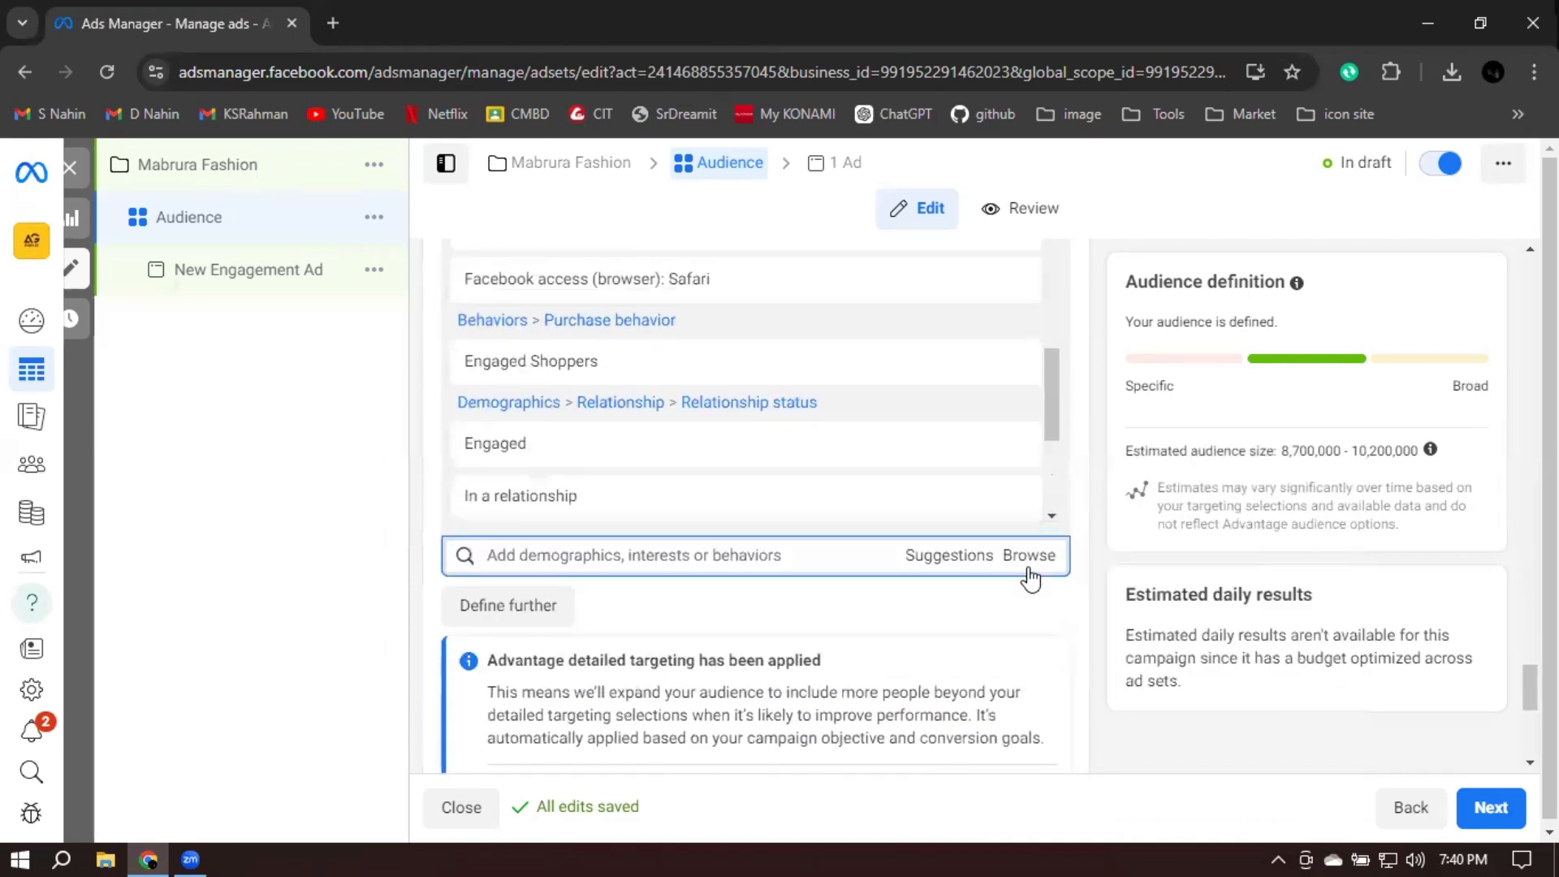
{"action": "left_click", "coordinate": [1029, 442]}
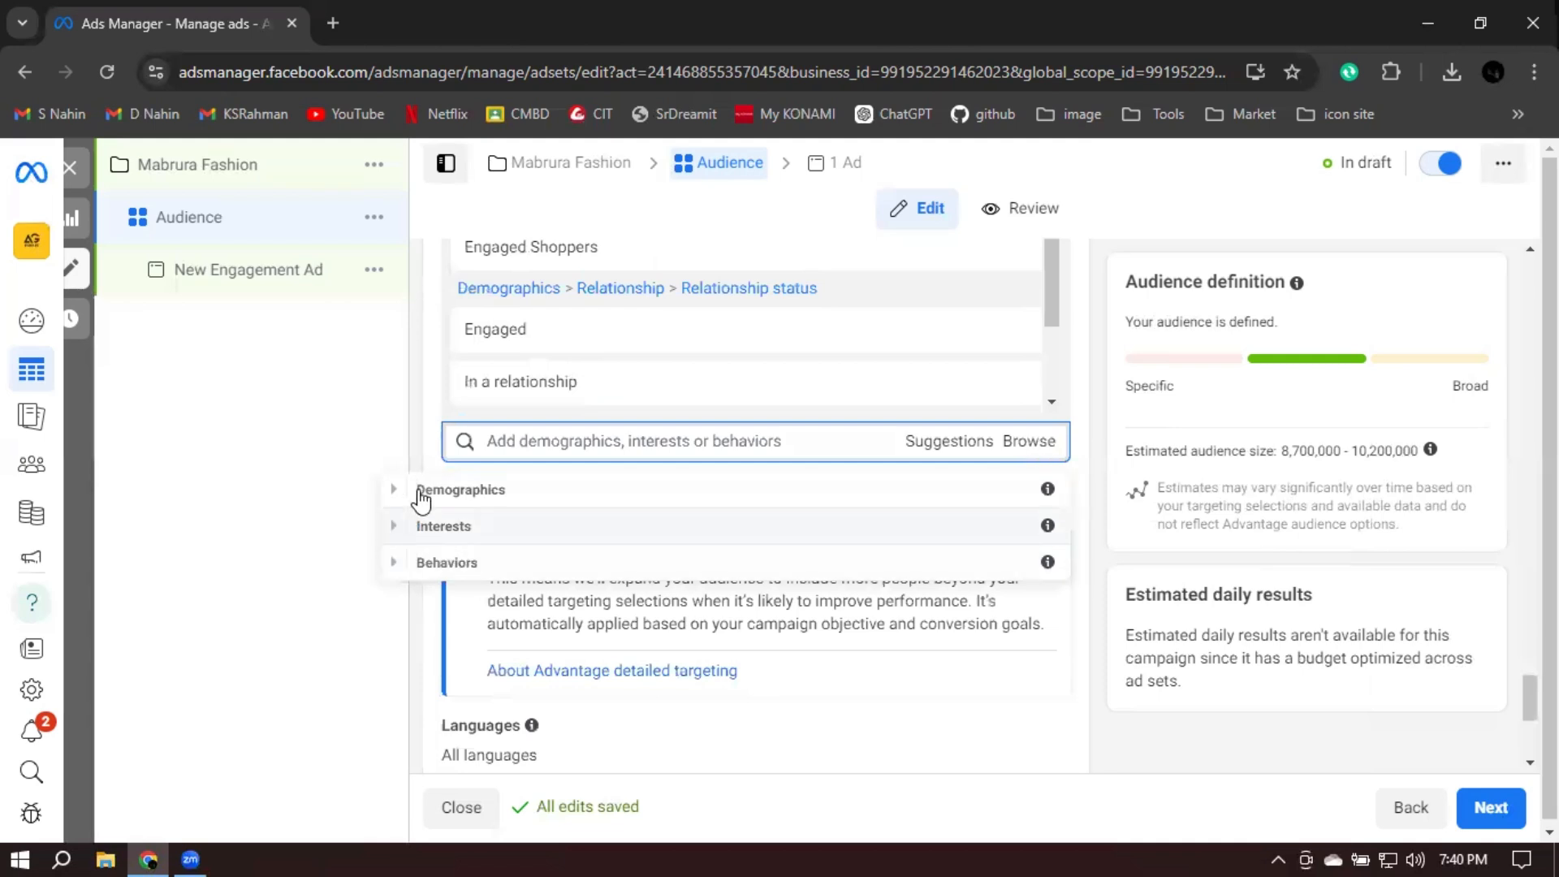
{"action": "left_click", "coordinate": [395, 490]}
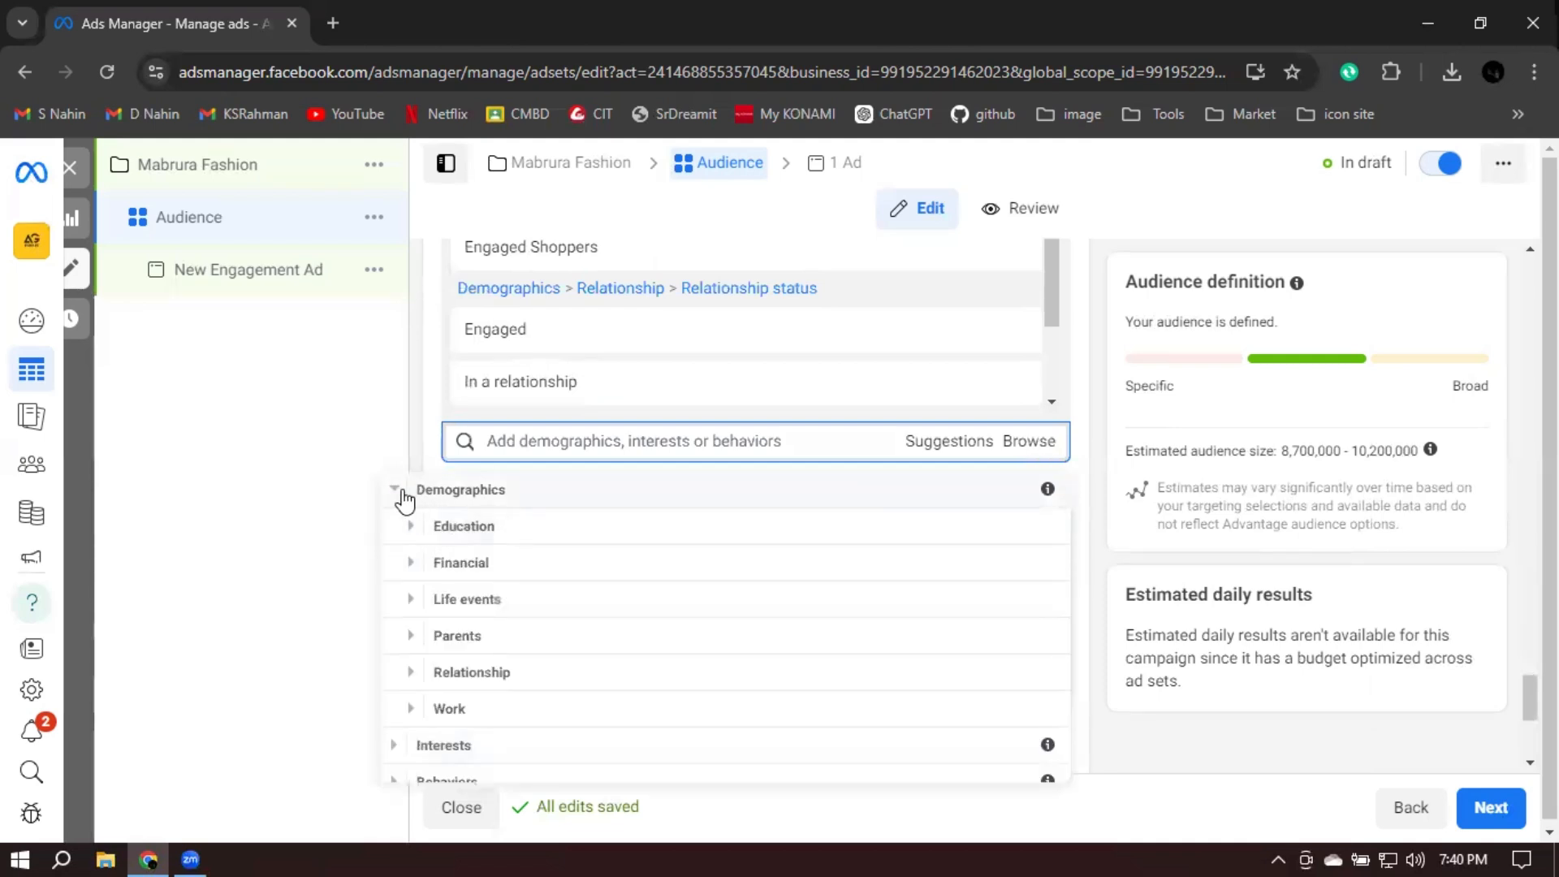
{"action": "left_click", "coordinate": [395, 491]}
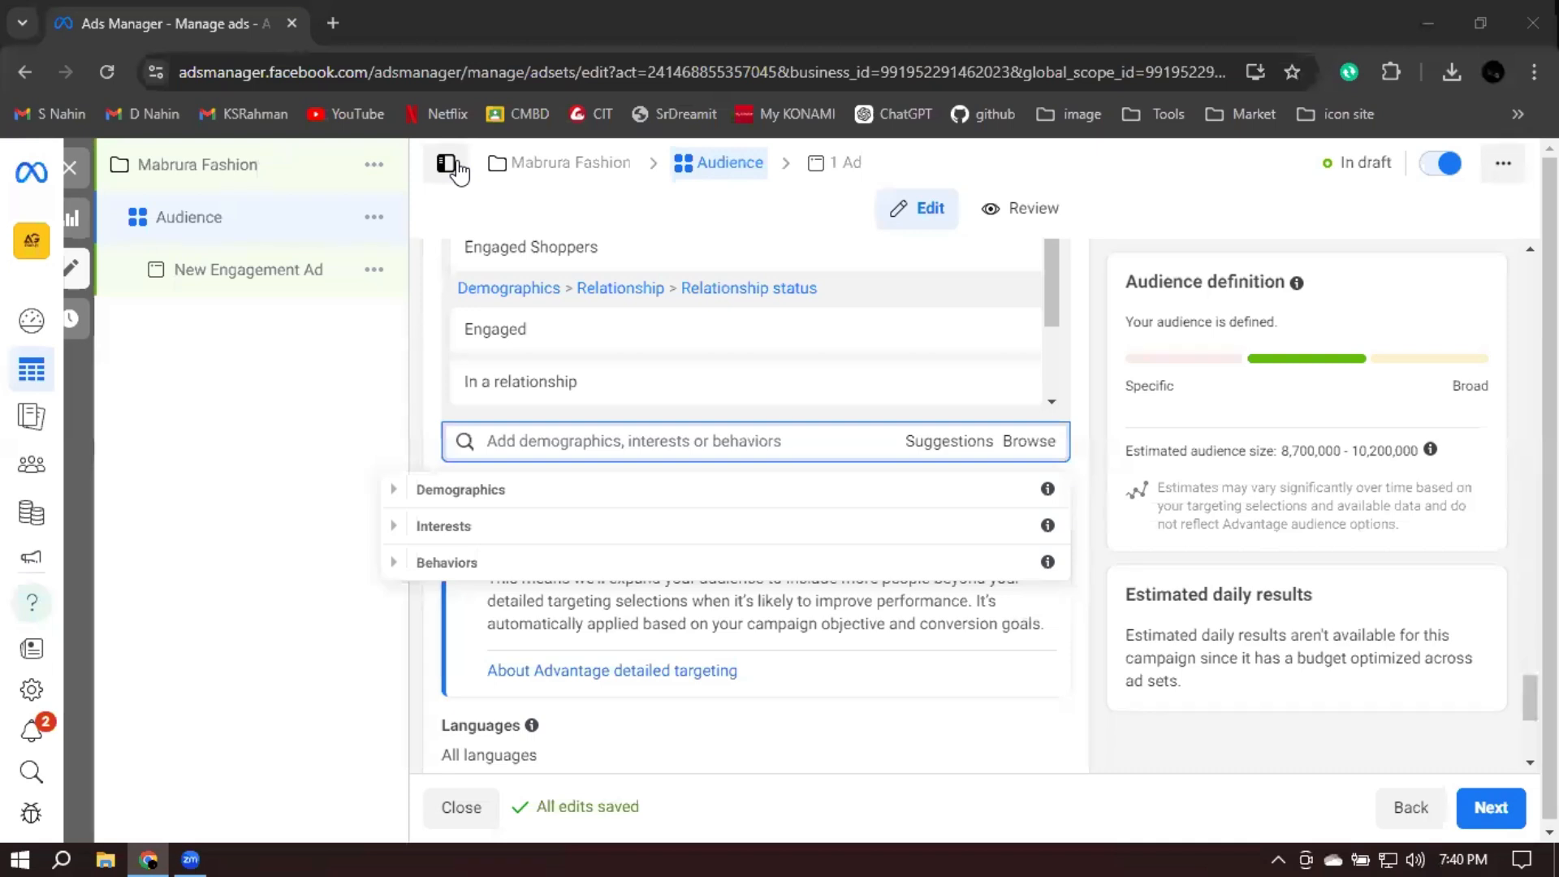
{"action": "left_click", "coordinate": [1068, 393]}
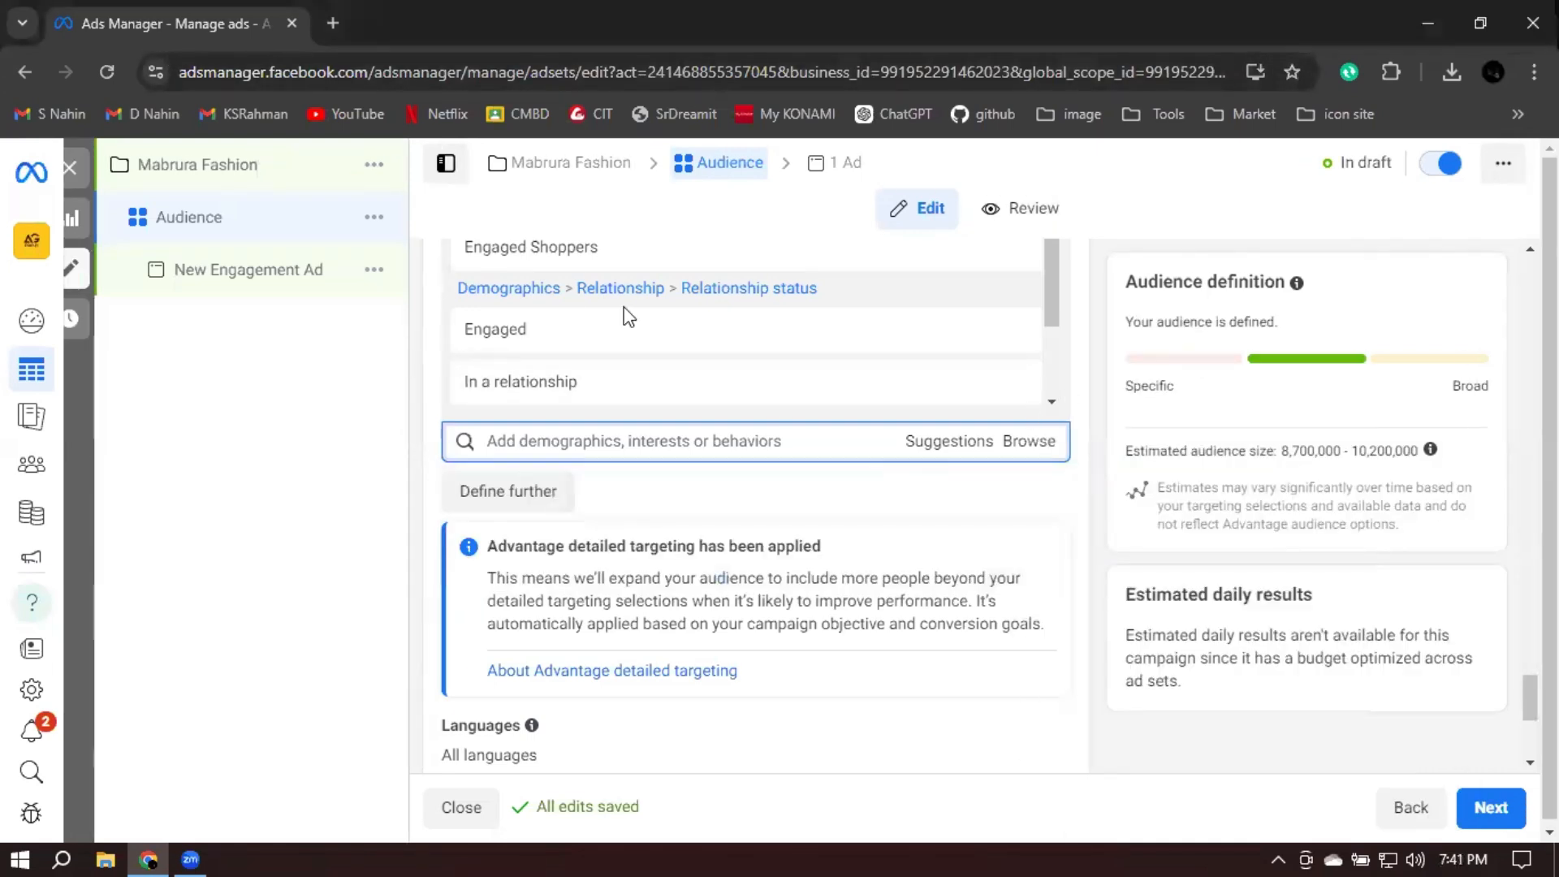
Save the current targeting settings as a reusable audience under the name already filled in
{"action": "scroll", "coordinate": [1108, 425], "scroll_direction": "down", "scroll_amount": 3}
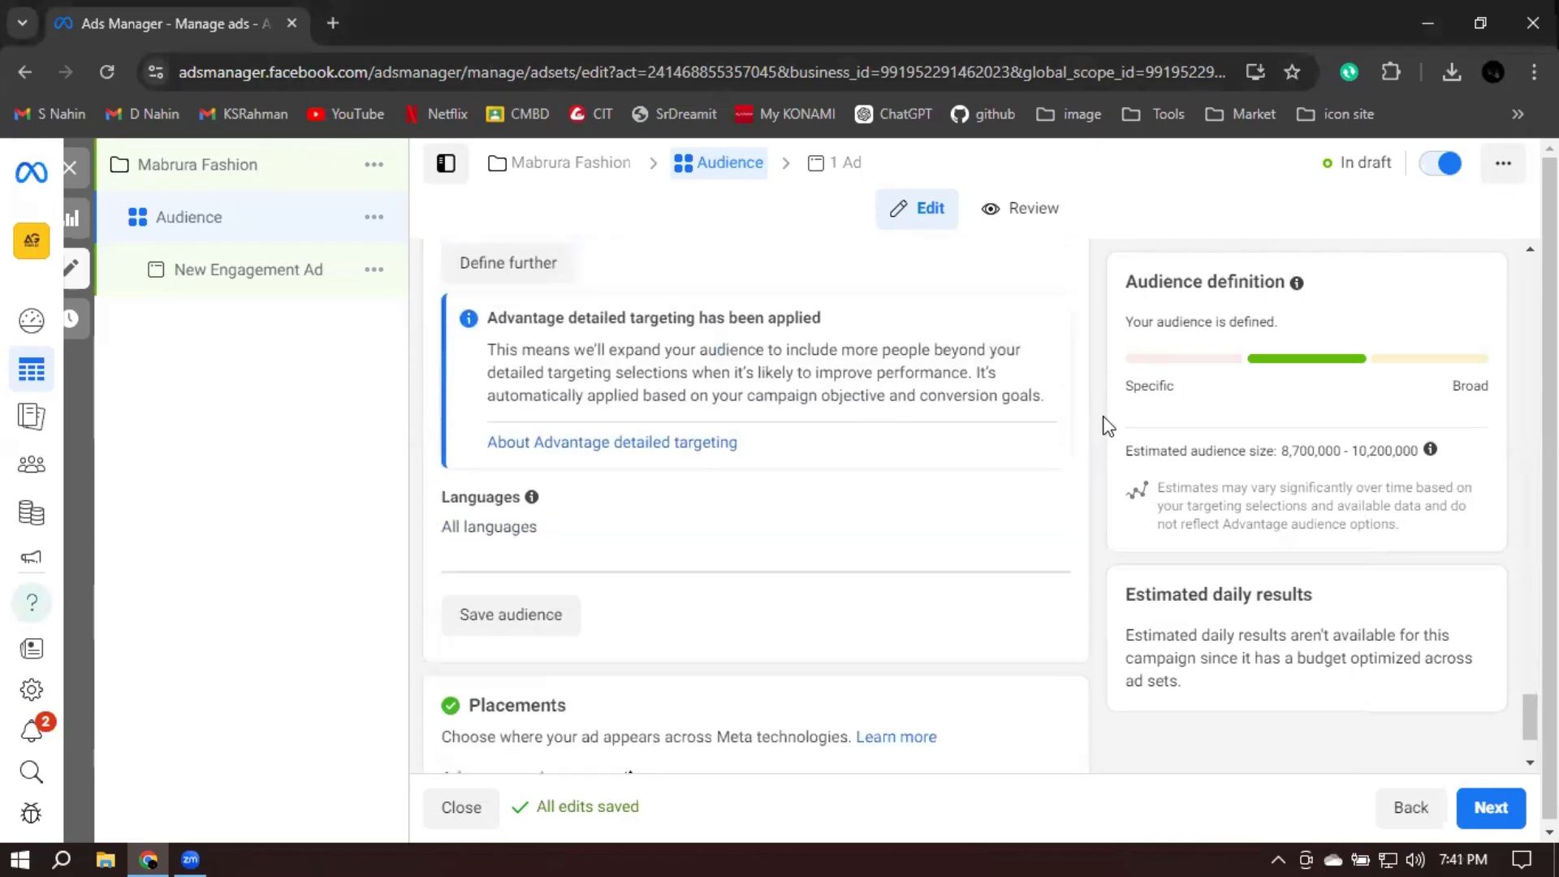
{"action": "left_click", "coordinate": [509, 617]}
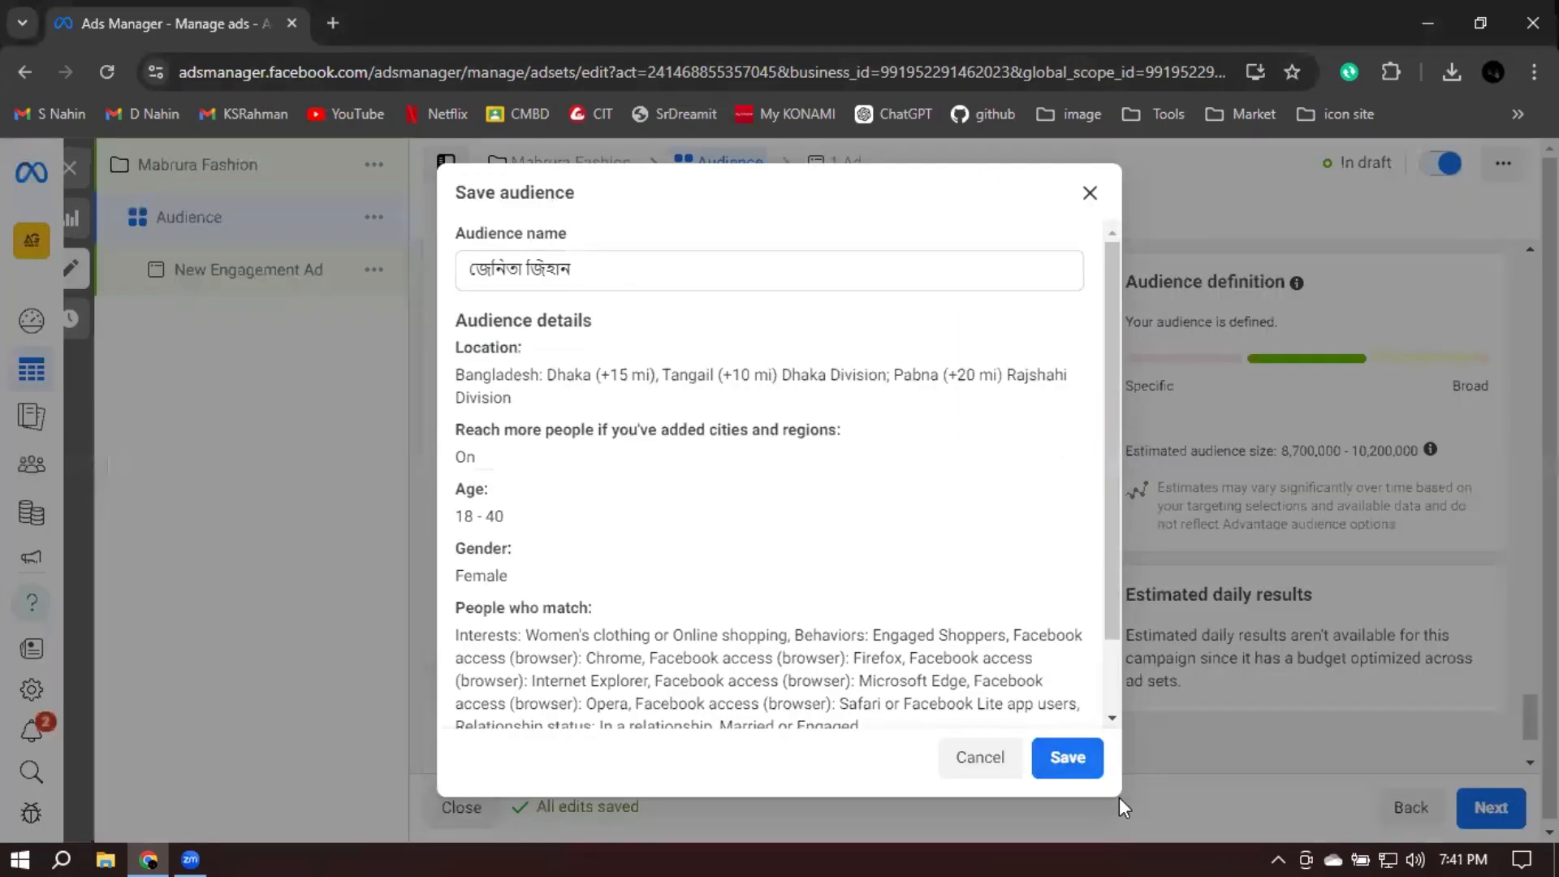
{"action": "left_click", "coordinate": [1068, 758]}
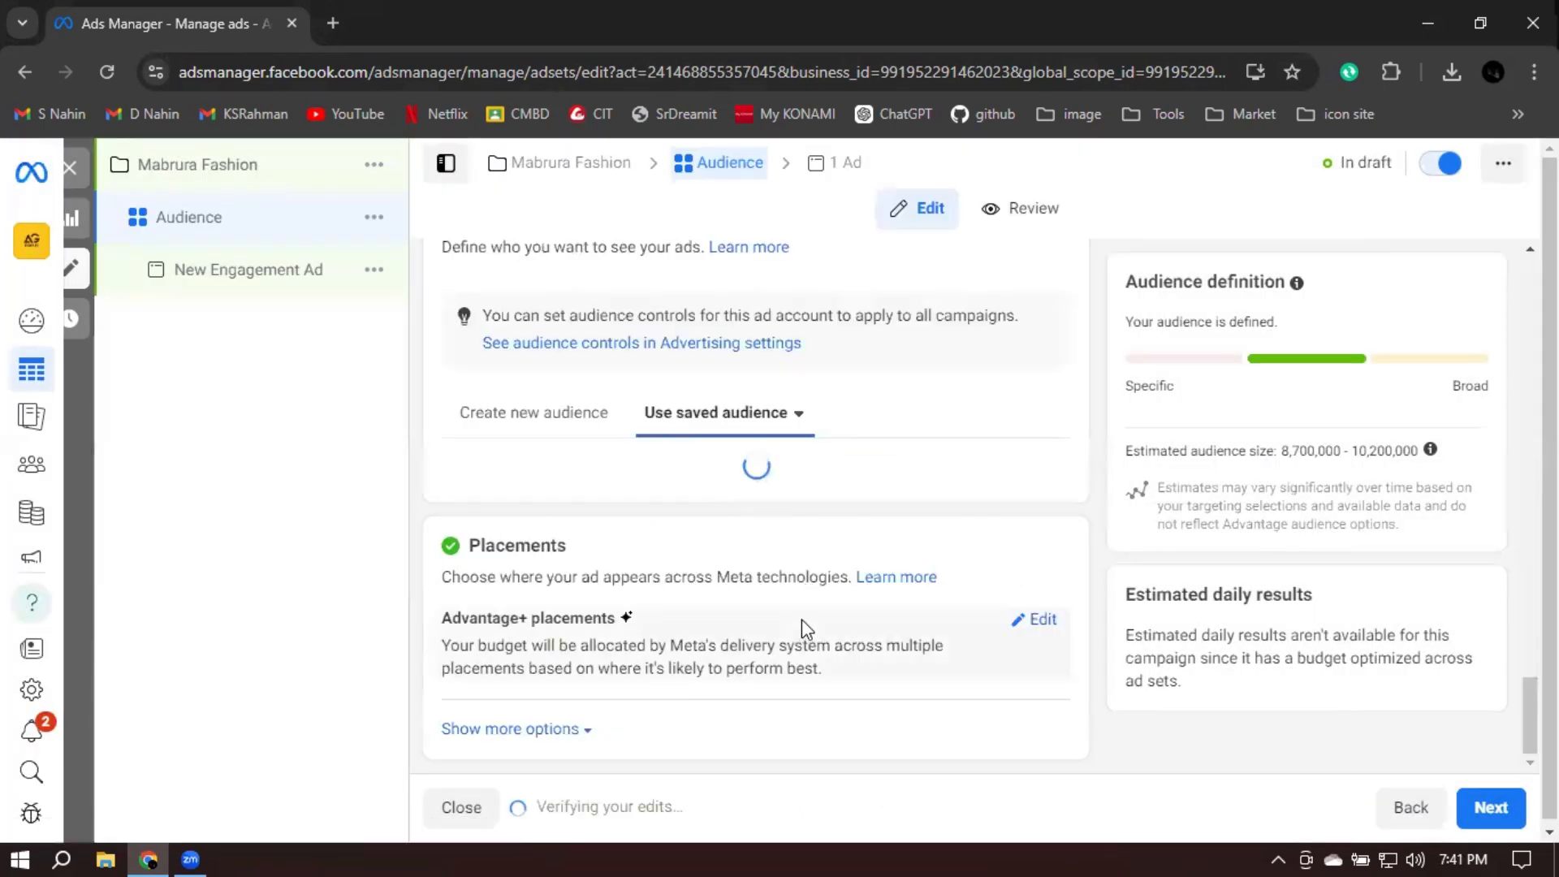
Review the saved audience's summary, covering location, age, gender and the people who match
{"action": "scroll", "coordinate": [801, 605], "scroll_direction": "up", "scroll_amount": 5}
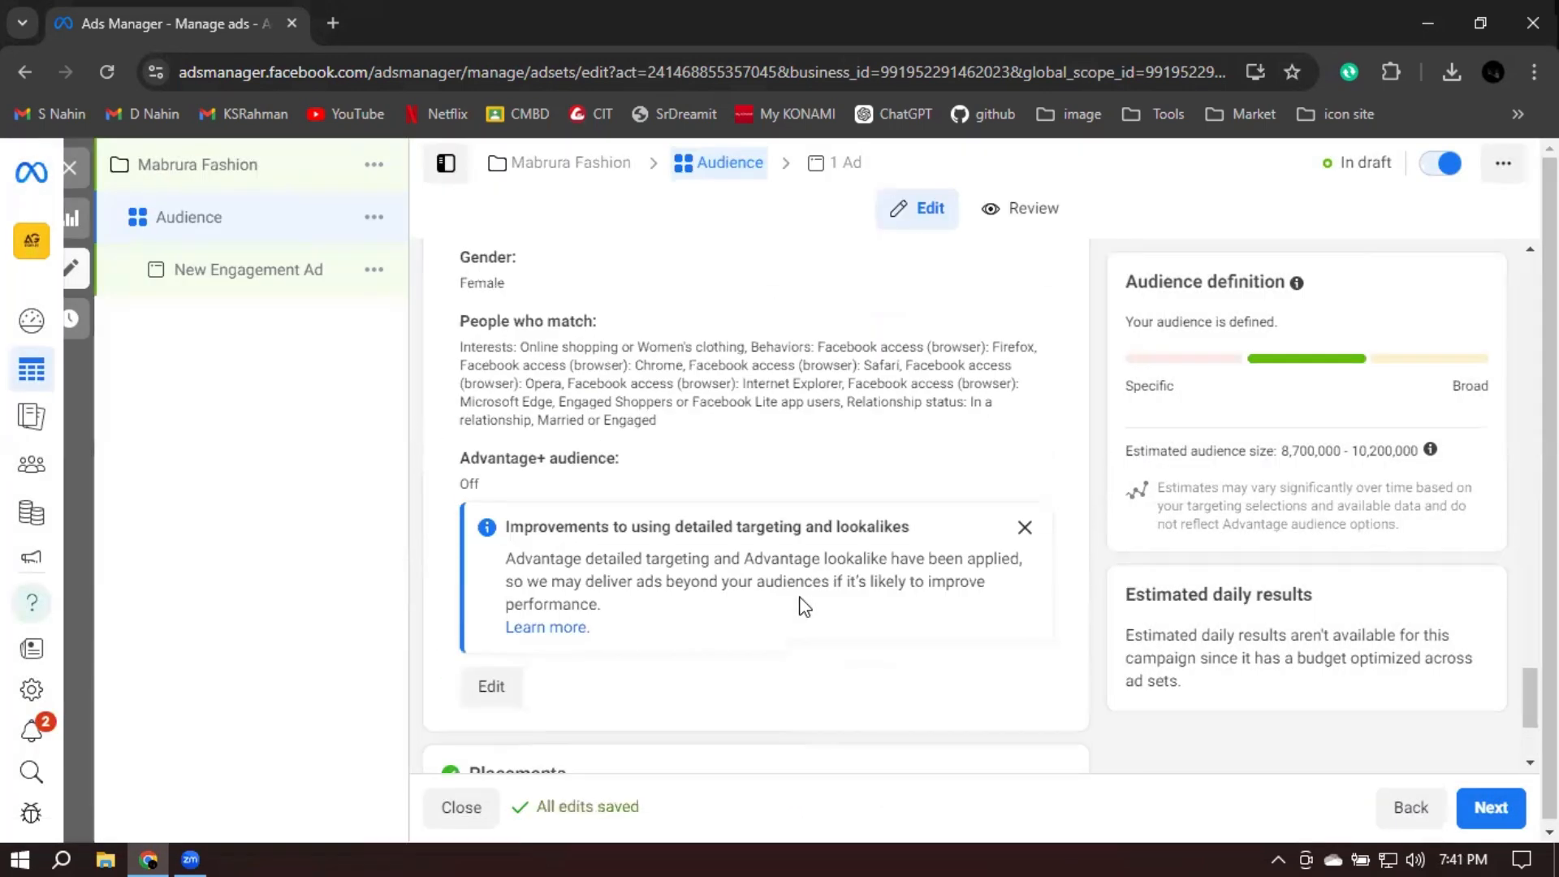
{"action": "left_click_drag", "start_coordinate": [450, 572], "coordinate": [688, 652]}
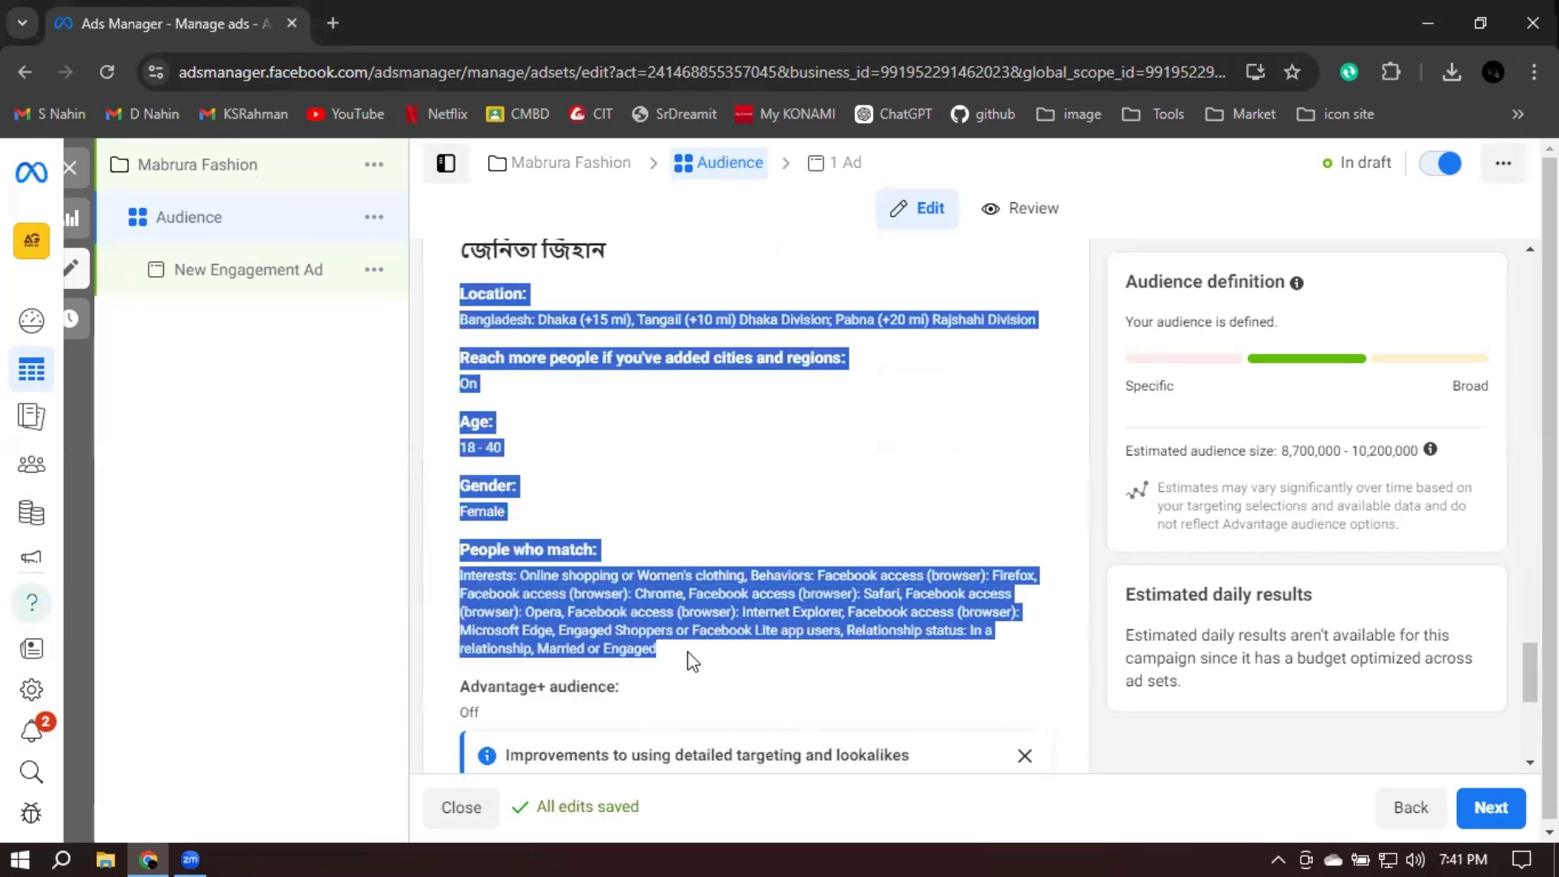
{"action": "left_click", "coordinate": [1107, 586]}
{"action": "scroll", "coordinate": [1106, 586], "scroll_direction": "down", "scroll_amount": 5}
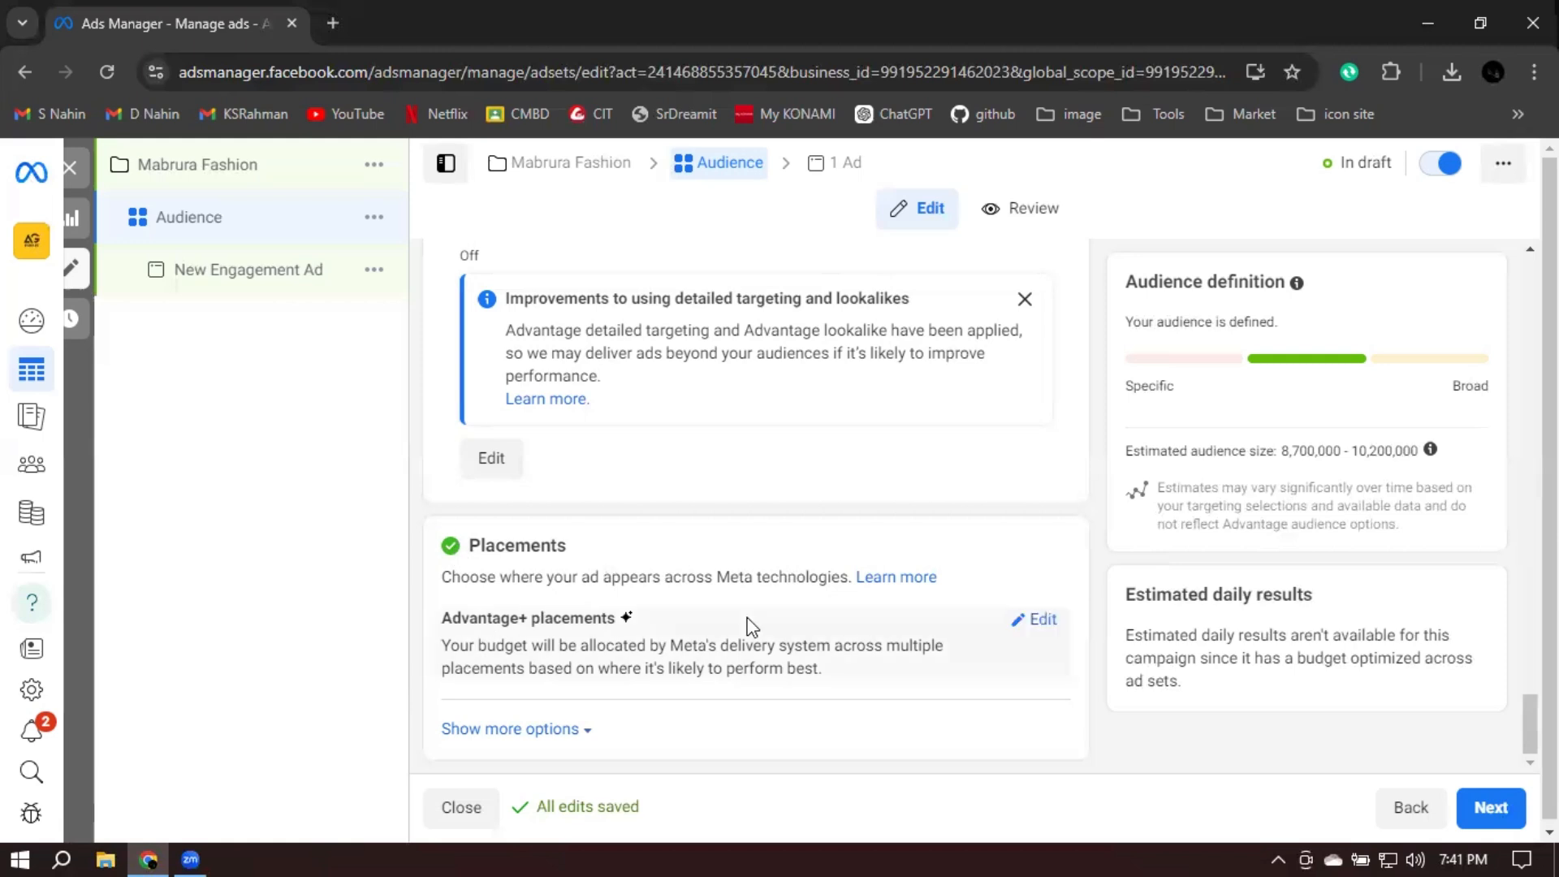
Edit the ad set's placements and switch from Advantage+ placements to Manual placements
{"action": "left_click", "coordinate": [1040, 620]}
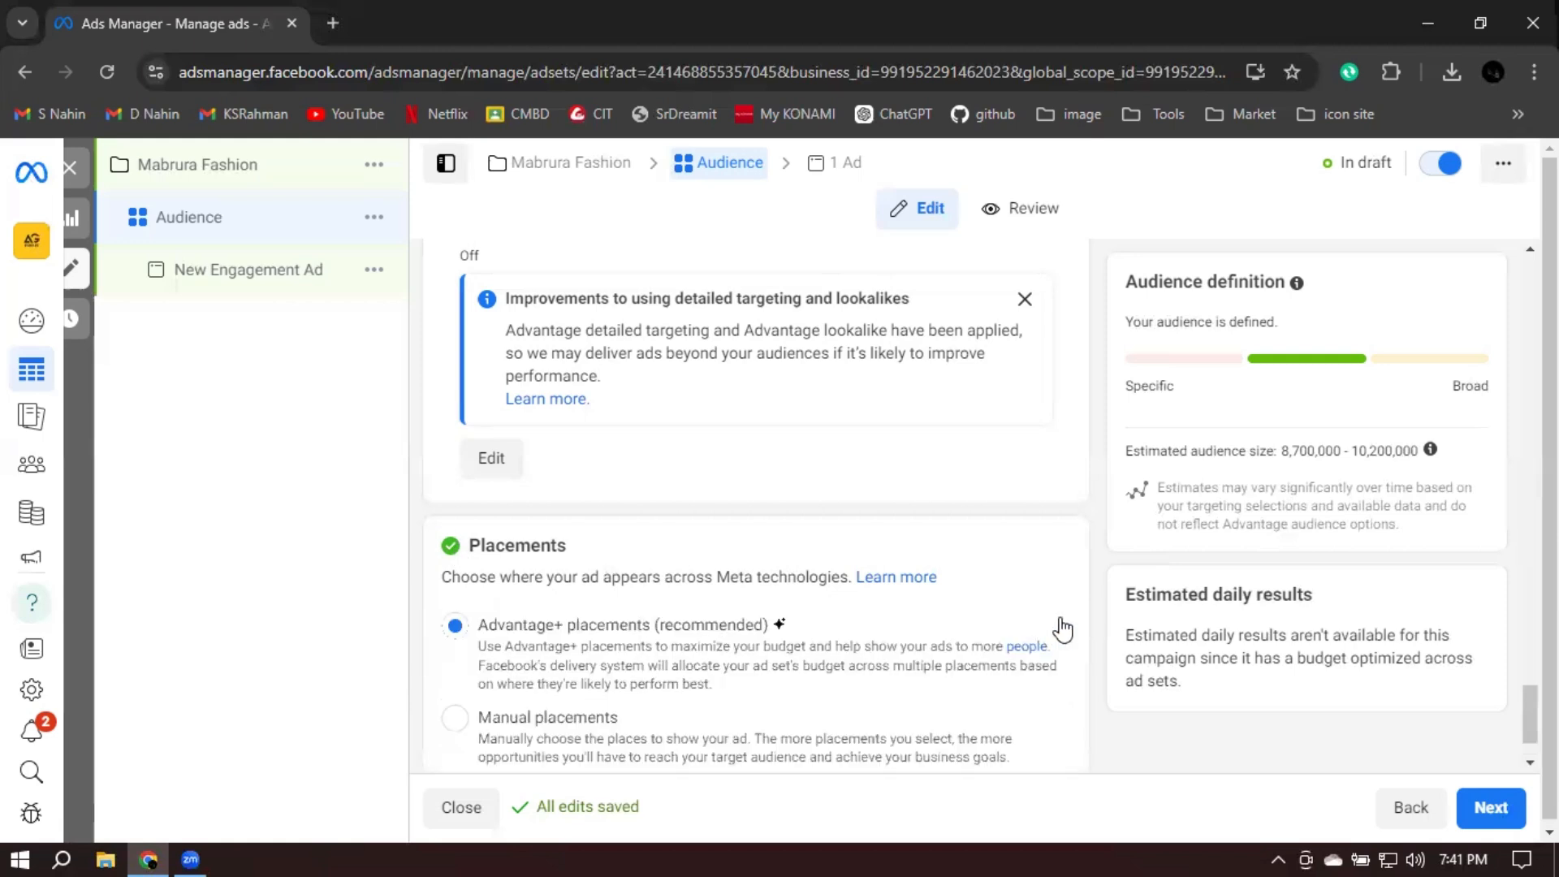
{"action": "scroll", "coordinate": [1119, 597], "scroll_direction": "down", "scroll_amount": 1}
{"action": "scroll", "coordinate": [1119, 597], "scroll_direction": "down", "scroll_amount": 3}
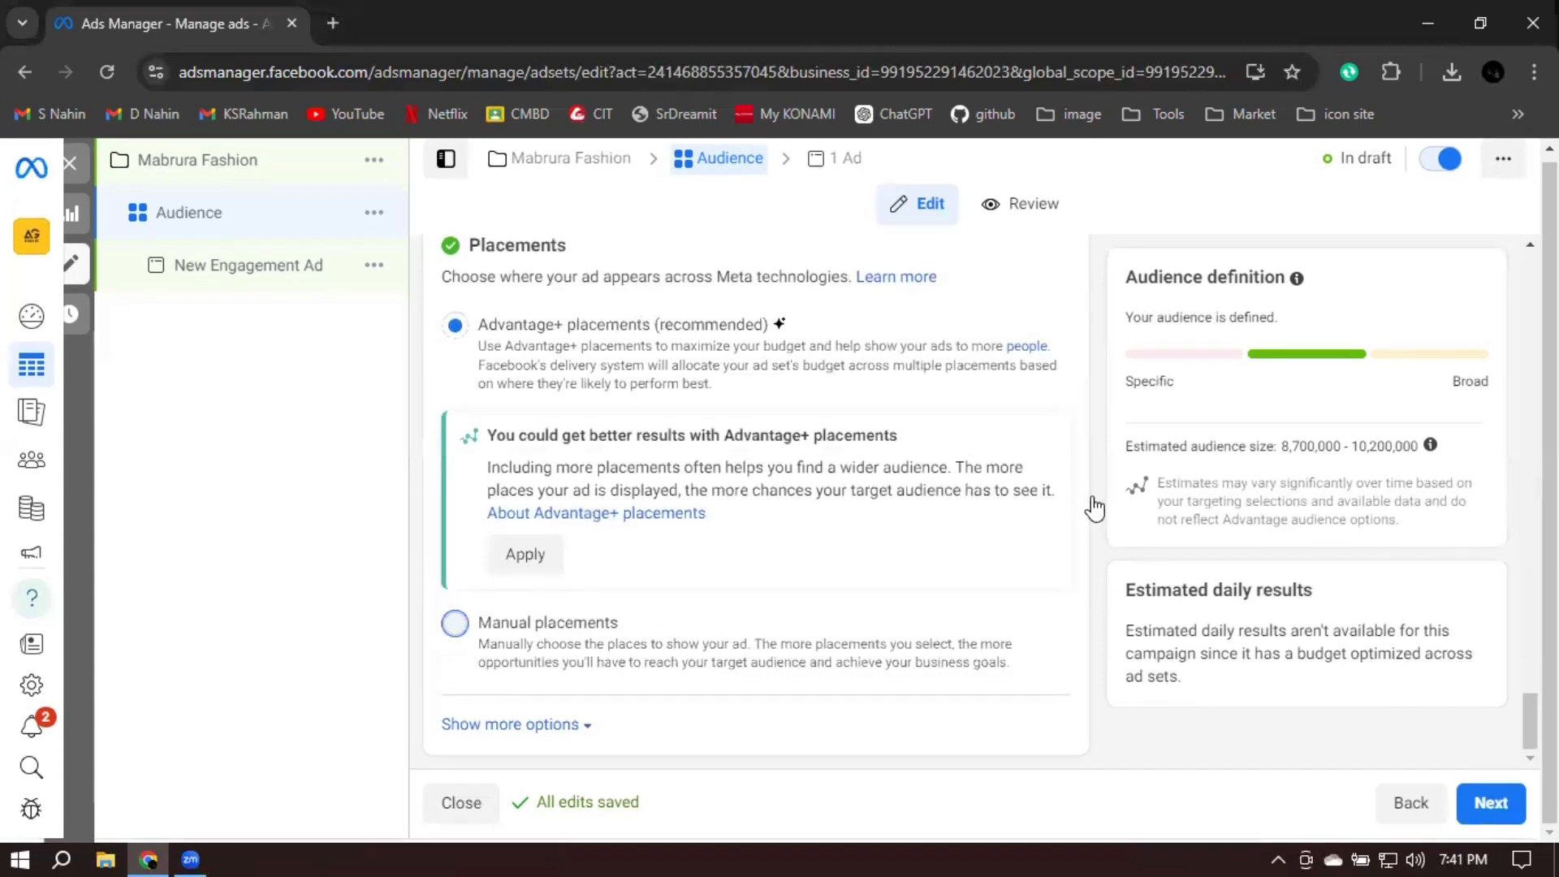
{"action": "scroll", "coordinate": [1100, 504], "scroll_direction": "down", "scroll_amount": 4}
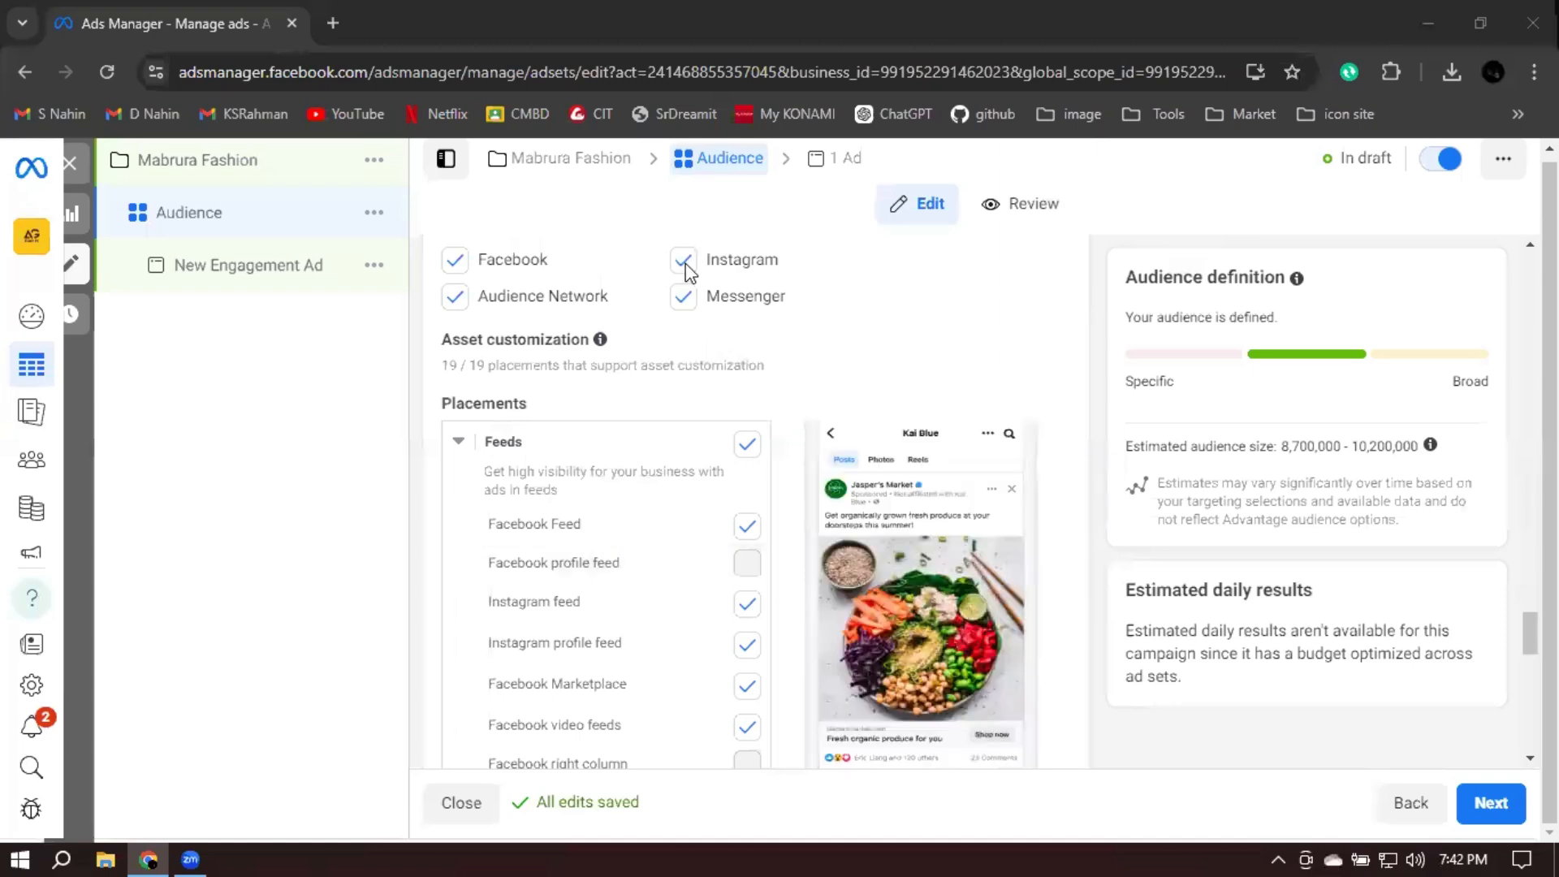
{"action": "scroll", "coordinate": [998, 424], "scroll_direction": "up", "scroll_amount": 15}
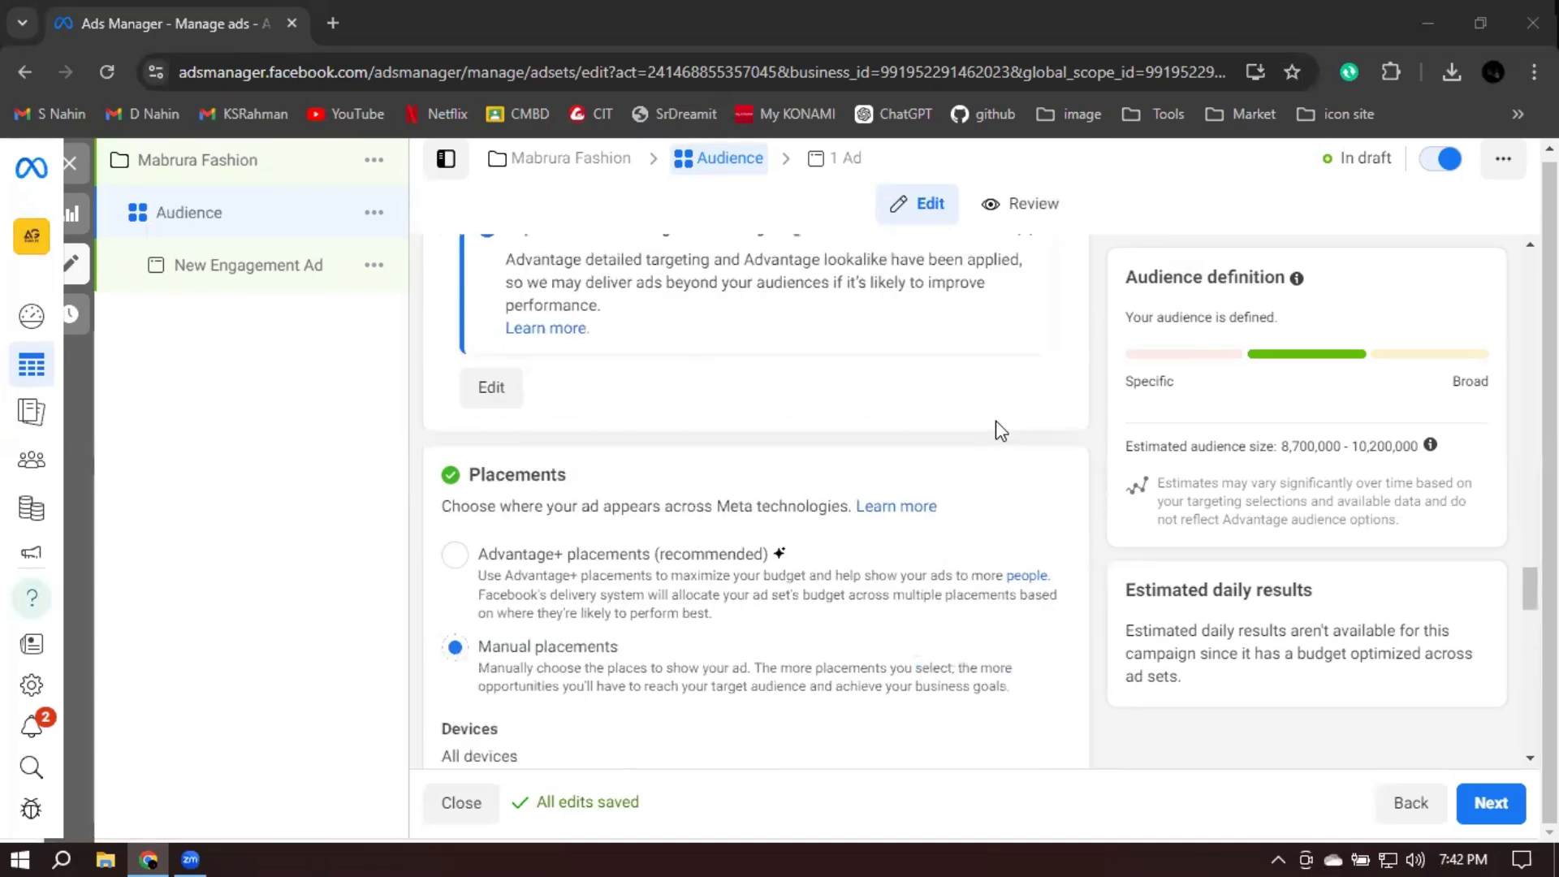
{"action": "scroll", "coordinate": [660, 505], "scroll_direction": "up", "scroll_amount": 12}
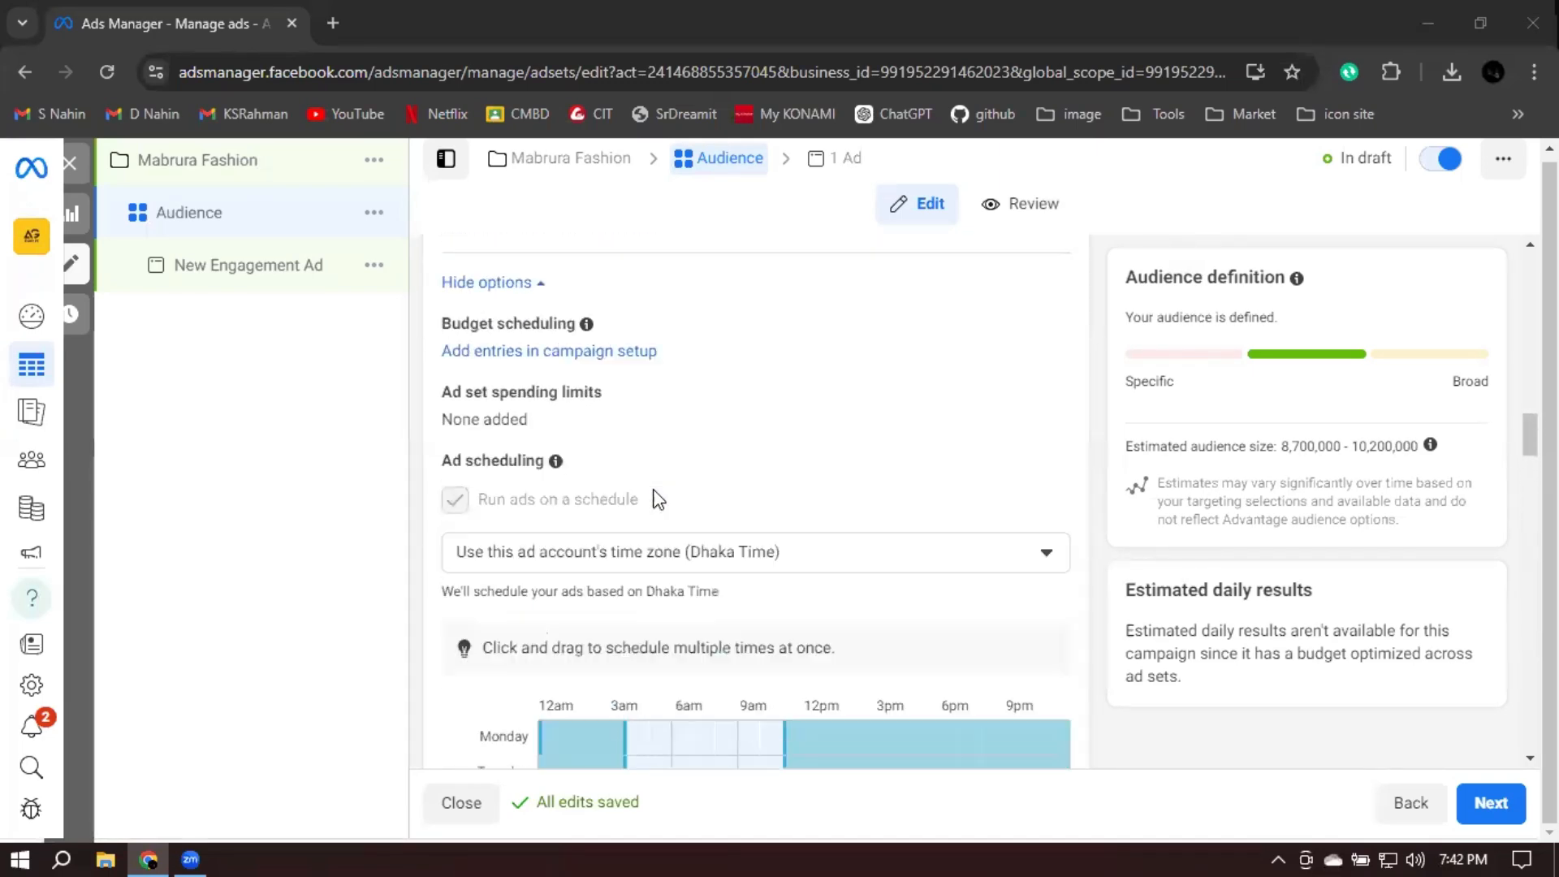
{"action": "scroll", "coordinate": [658, 487], "scroll_direction": "up", "scroll_amount": 7}
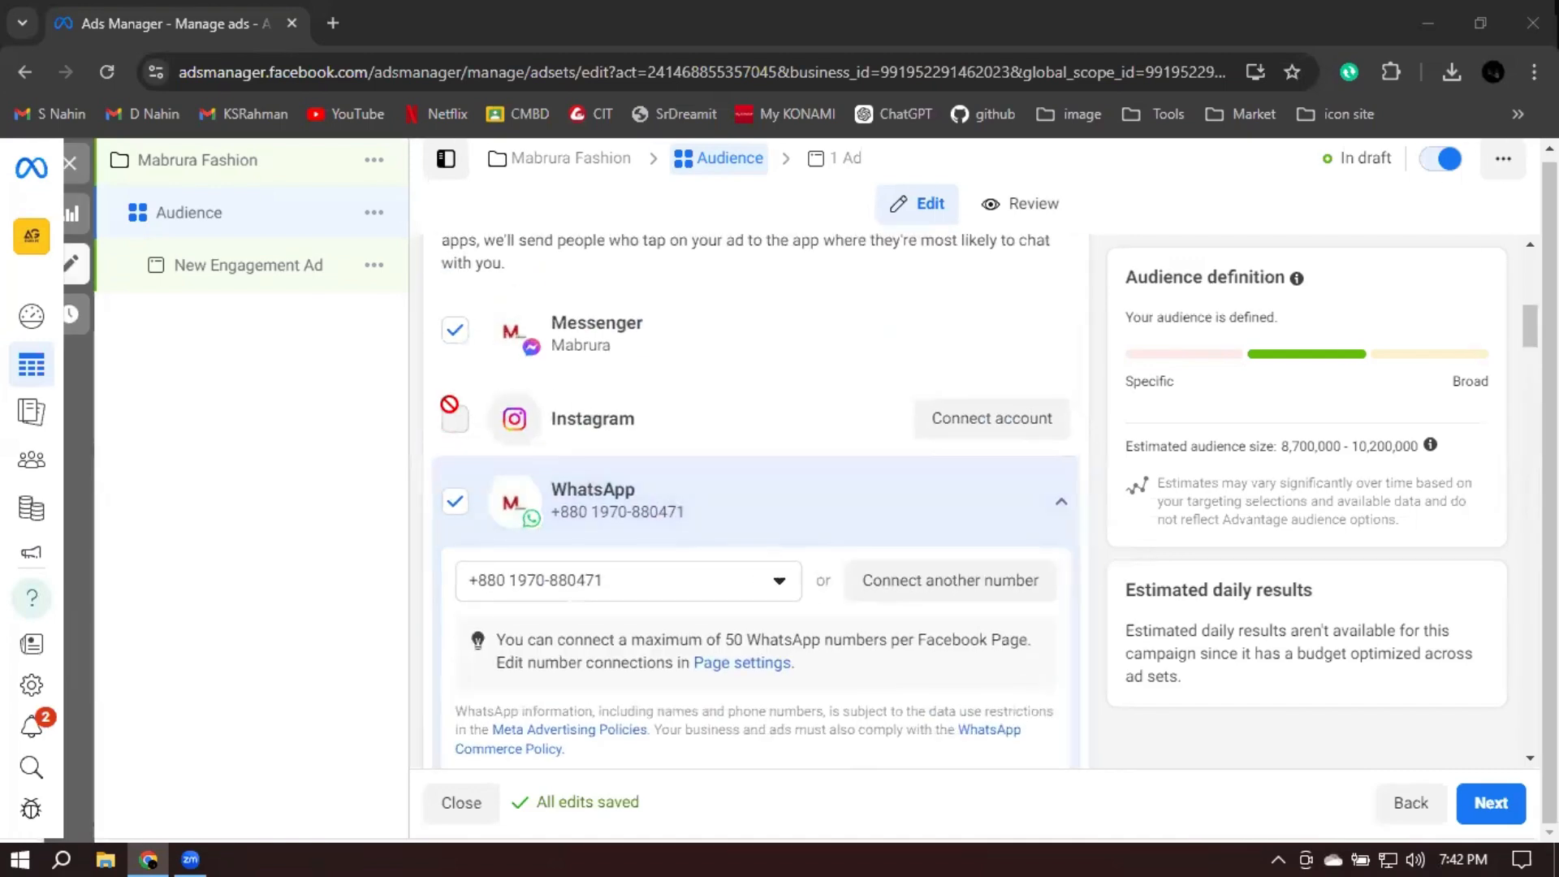
Return to the manual placements and deselect Instagram as a platform
{"action": "mouse_move", "coordinate": [470, 408]}
{"action": "scroll", "coordinate": [1093, 498], "scroll_direction": "down", "scroll_amount": 15}
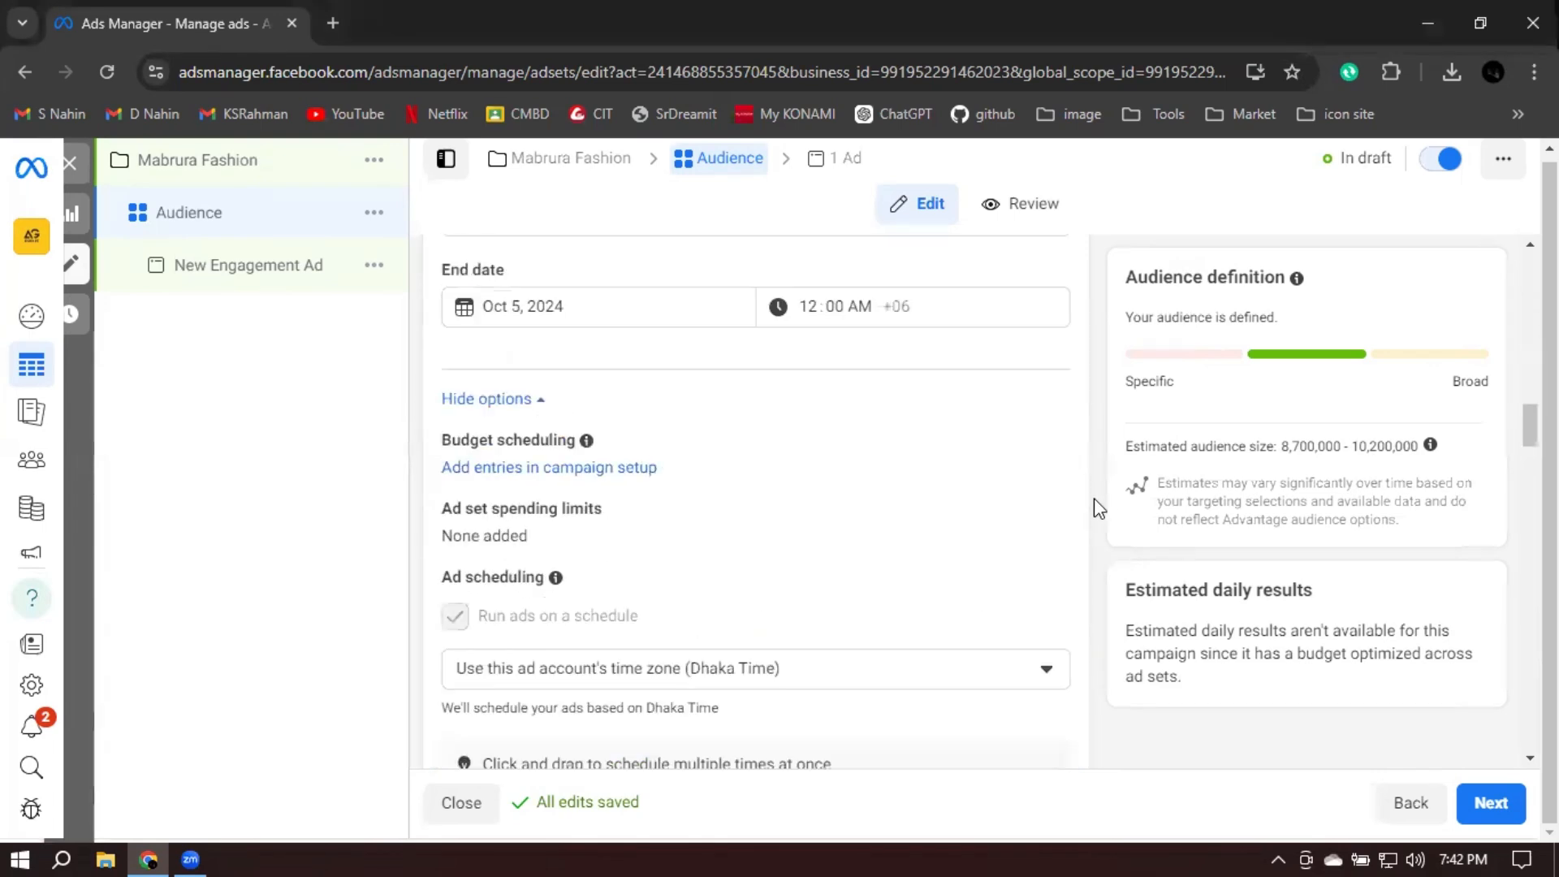
{"action": "scroll", "coordinate": [1094, 499], "scroll_direction": "down", "scroll_amount": 7}
{"action": "scroll", "coordinate": [741, 528], "scroll_direction": "up", "scroll_amount": 6}
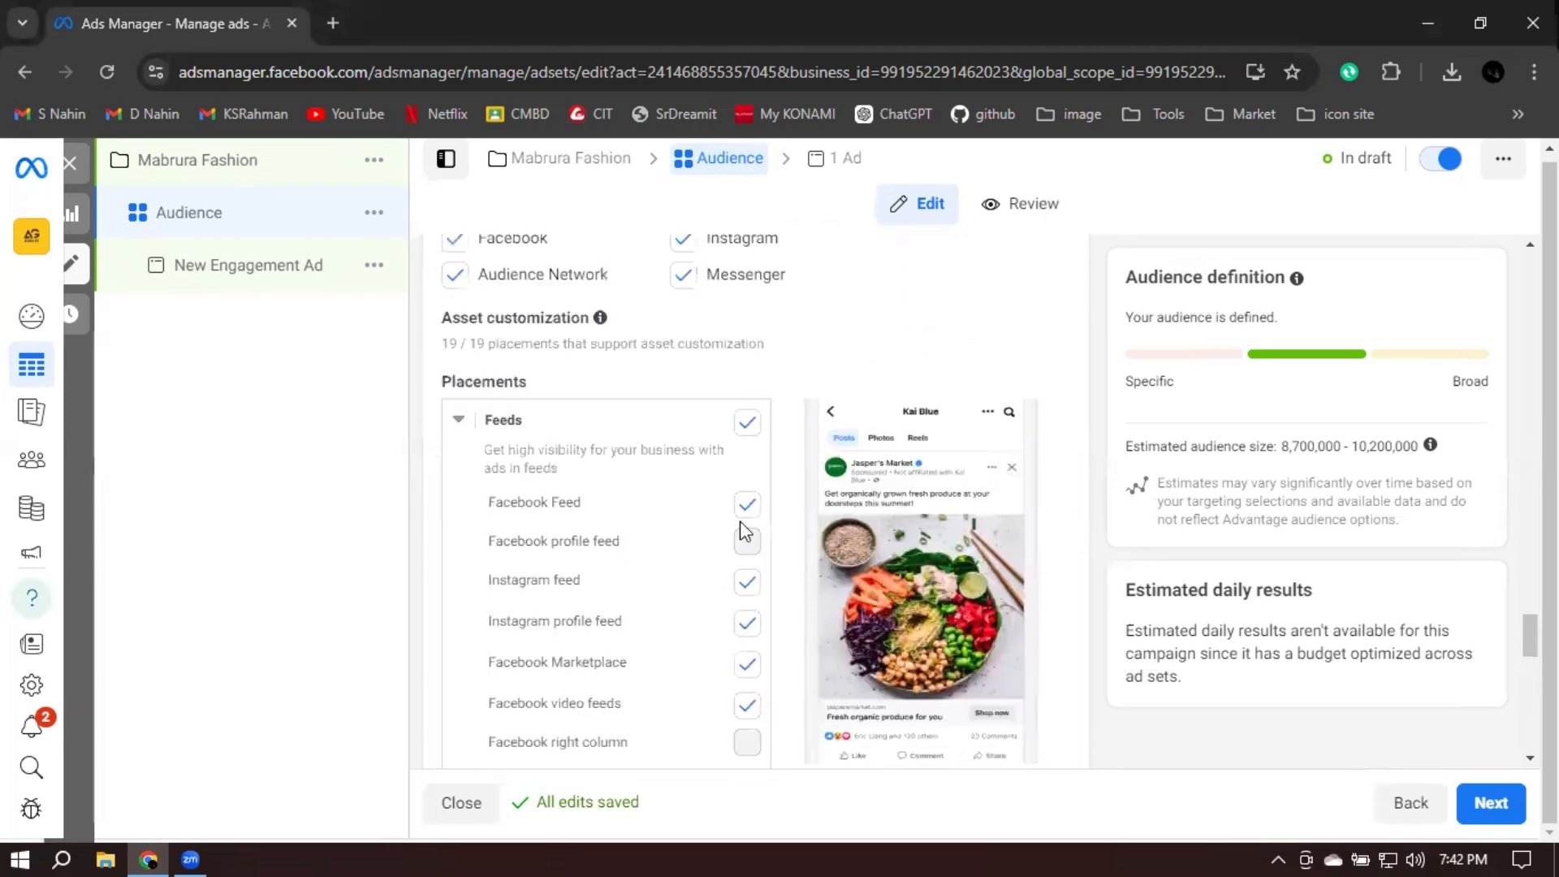
{"action": "left_click", "coordinate": [817, 604]}
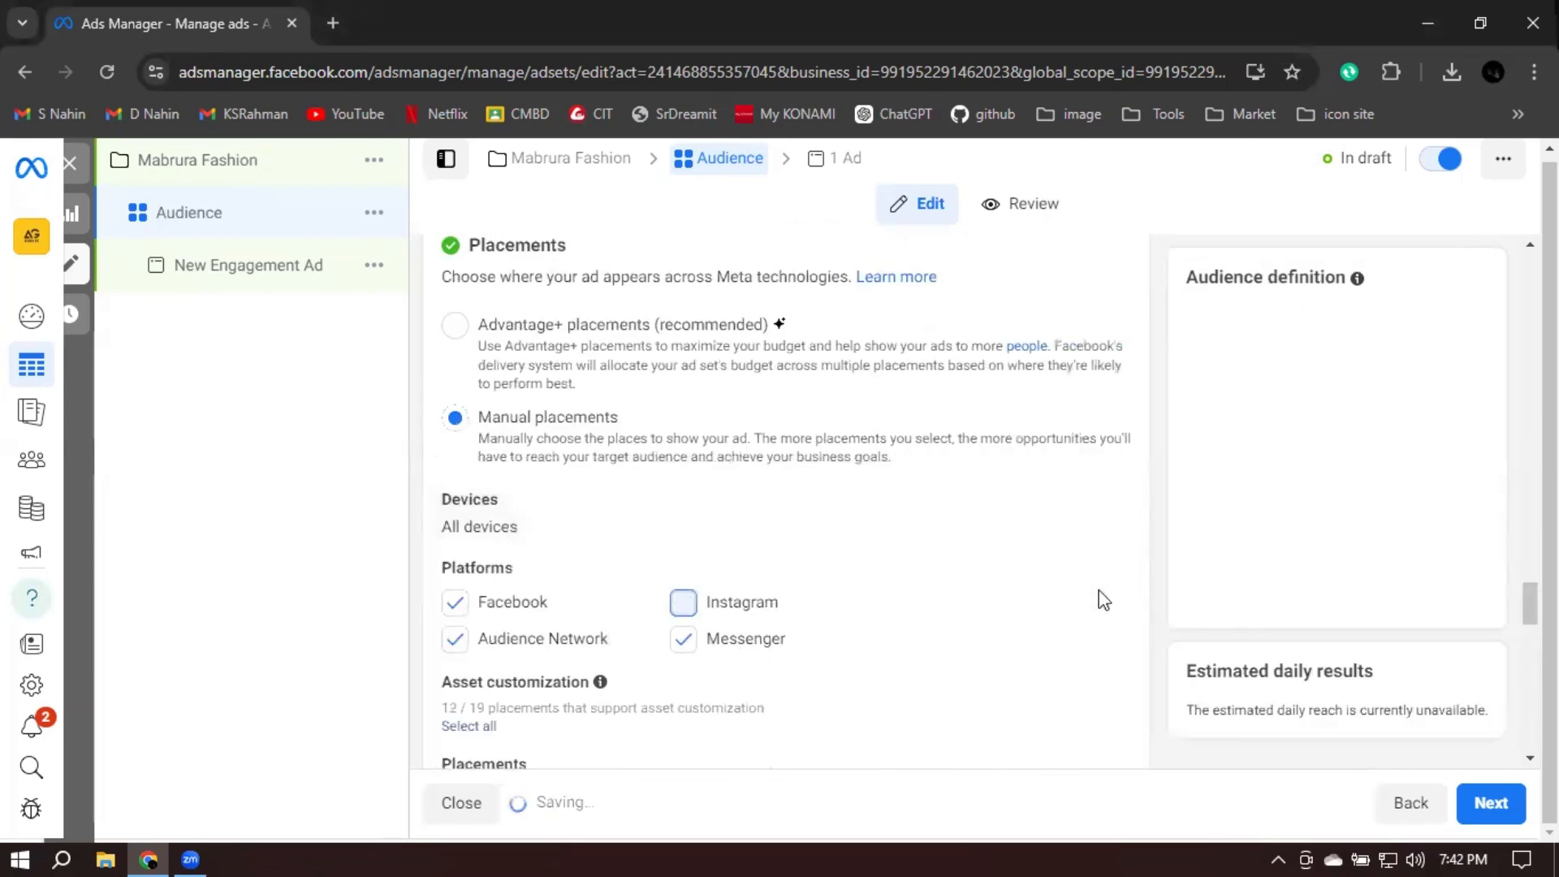
Examine the individual placements under Feeds, Stories and Reels, and In-stream ads for videos and reels
{"action": "scroll", "coordinate": [1045, 611], "scroll_direction": "down", "scroll_amount": 6}
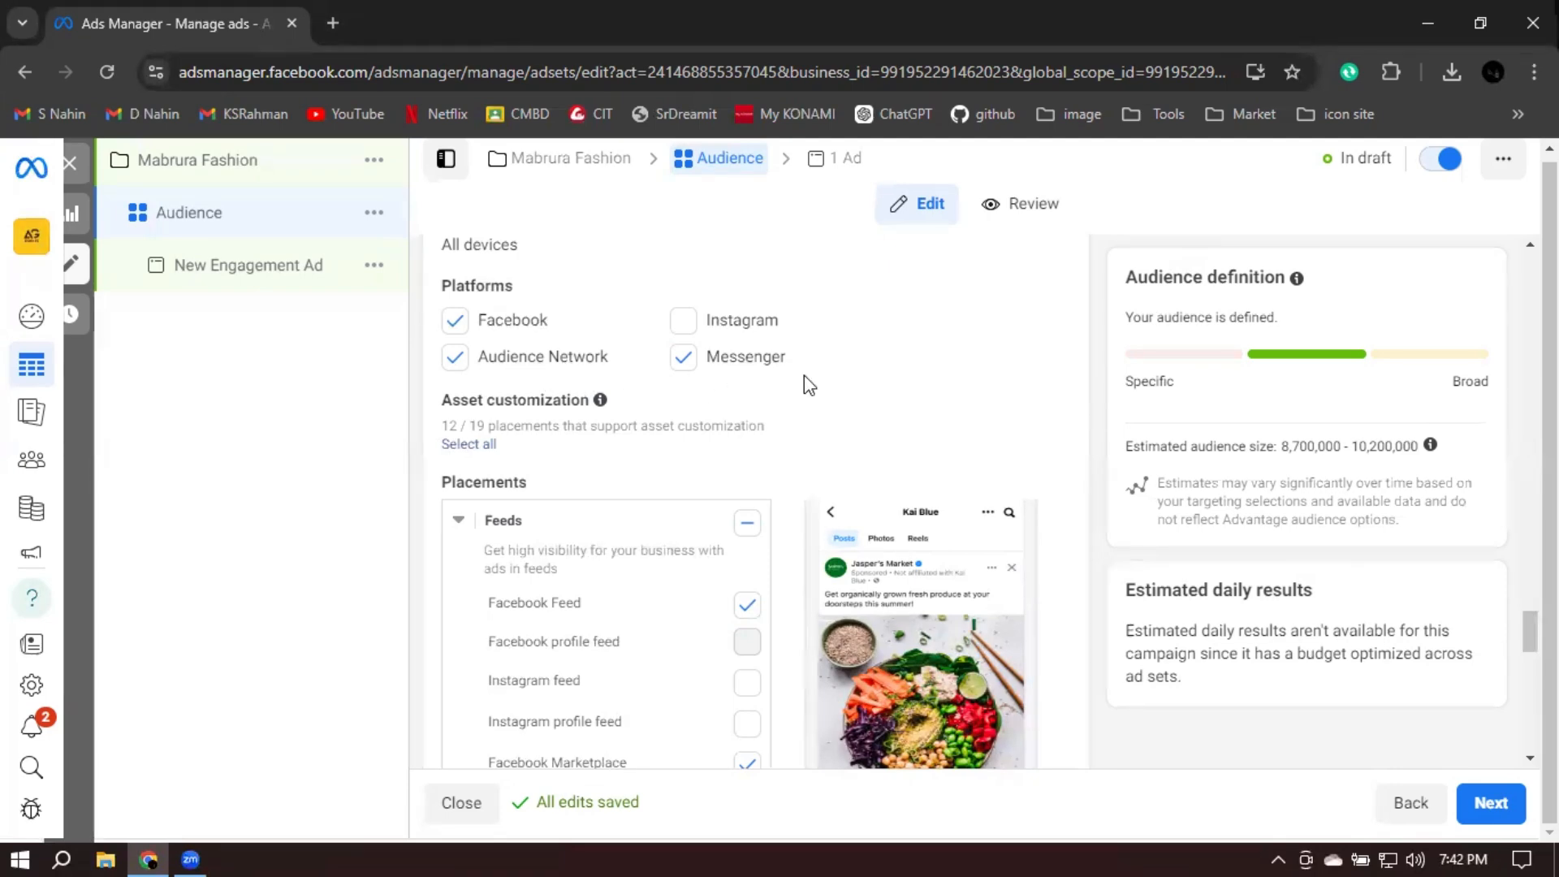
{"action": "scroll", "coordinate": [641, 567], "scroll_direction": "down", "scroll_amount": 4}
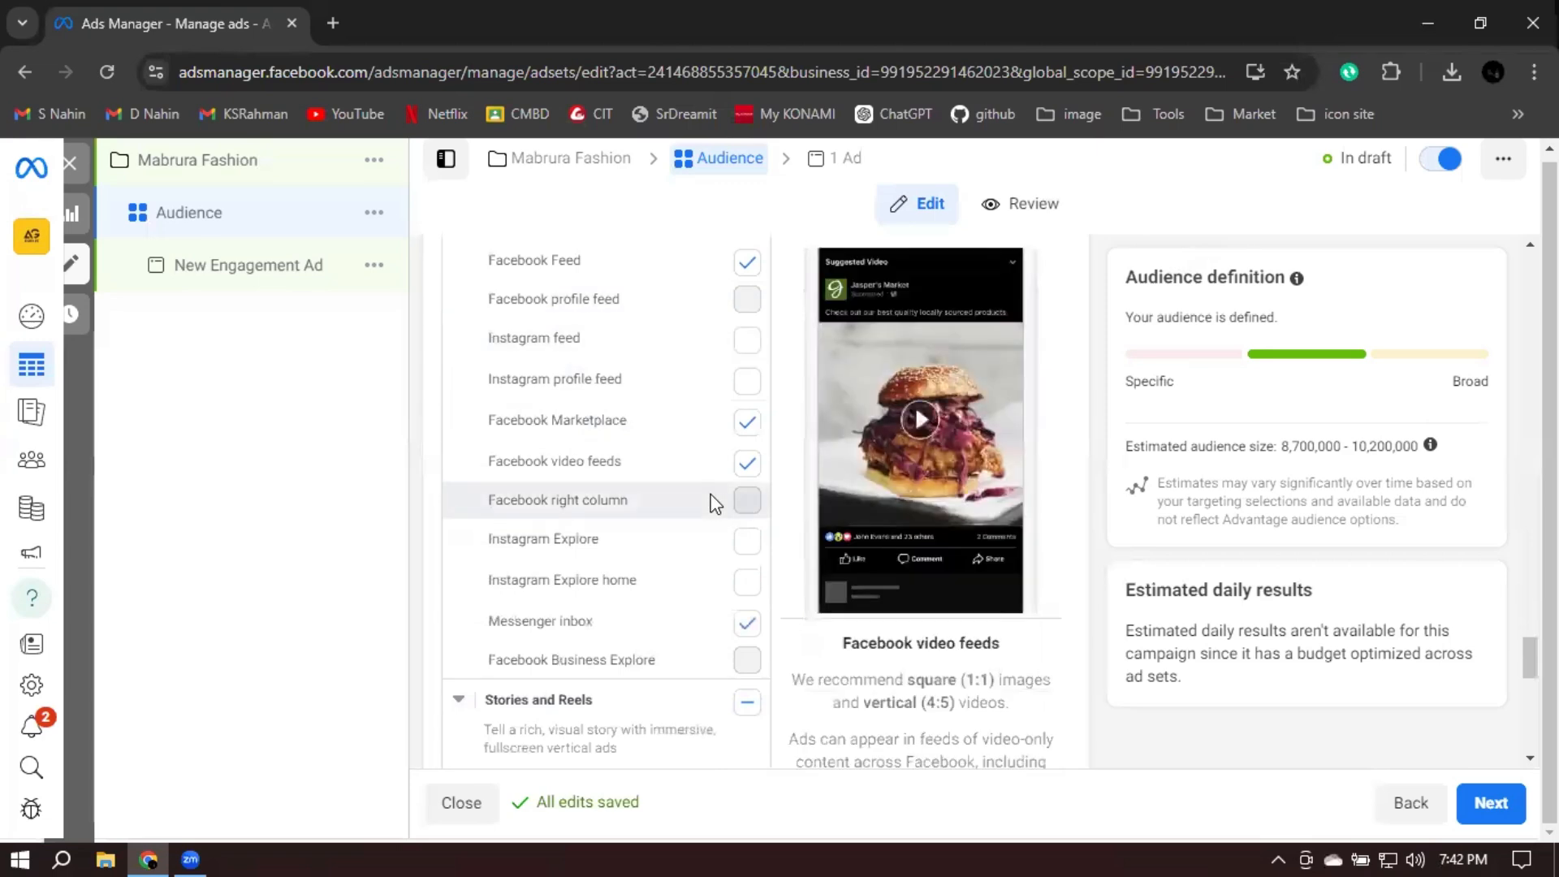
{"action": "scroll", "coordinate": [568, 455], "scroll_direction": "down", "scroll_amount": 3}
{"action": "scroll", "coordinate": [723, 576], "scroll_direction": "down", "scroll_amount": 2}
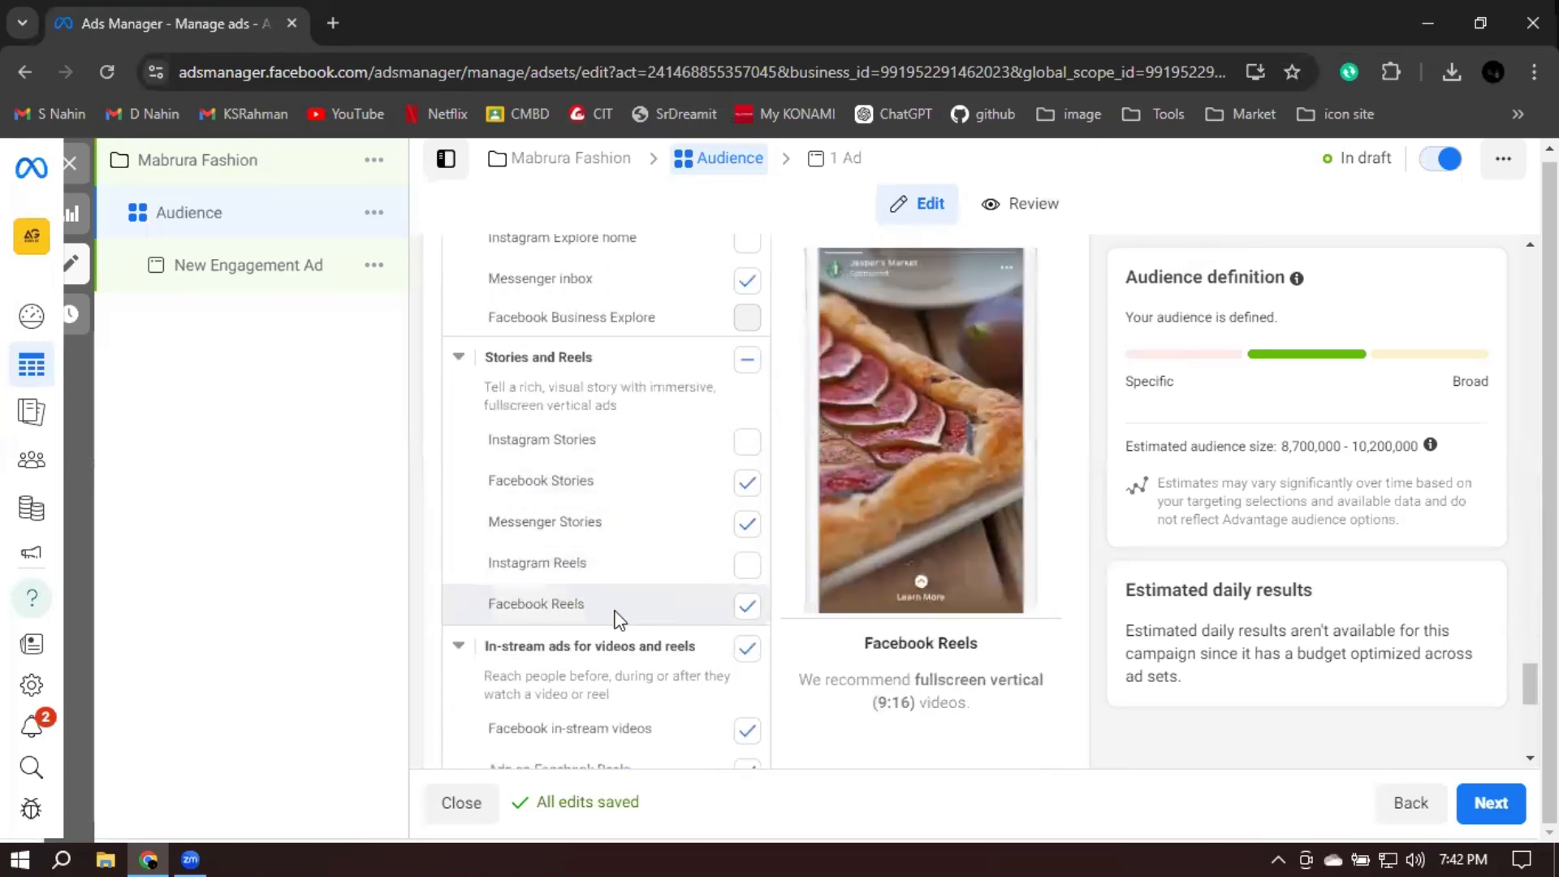
{"action": "scroll", "coordinate": [691, 427], "scroll_direction": "up", "scroll_amount": 7}
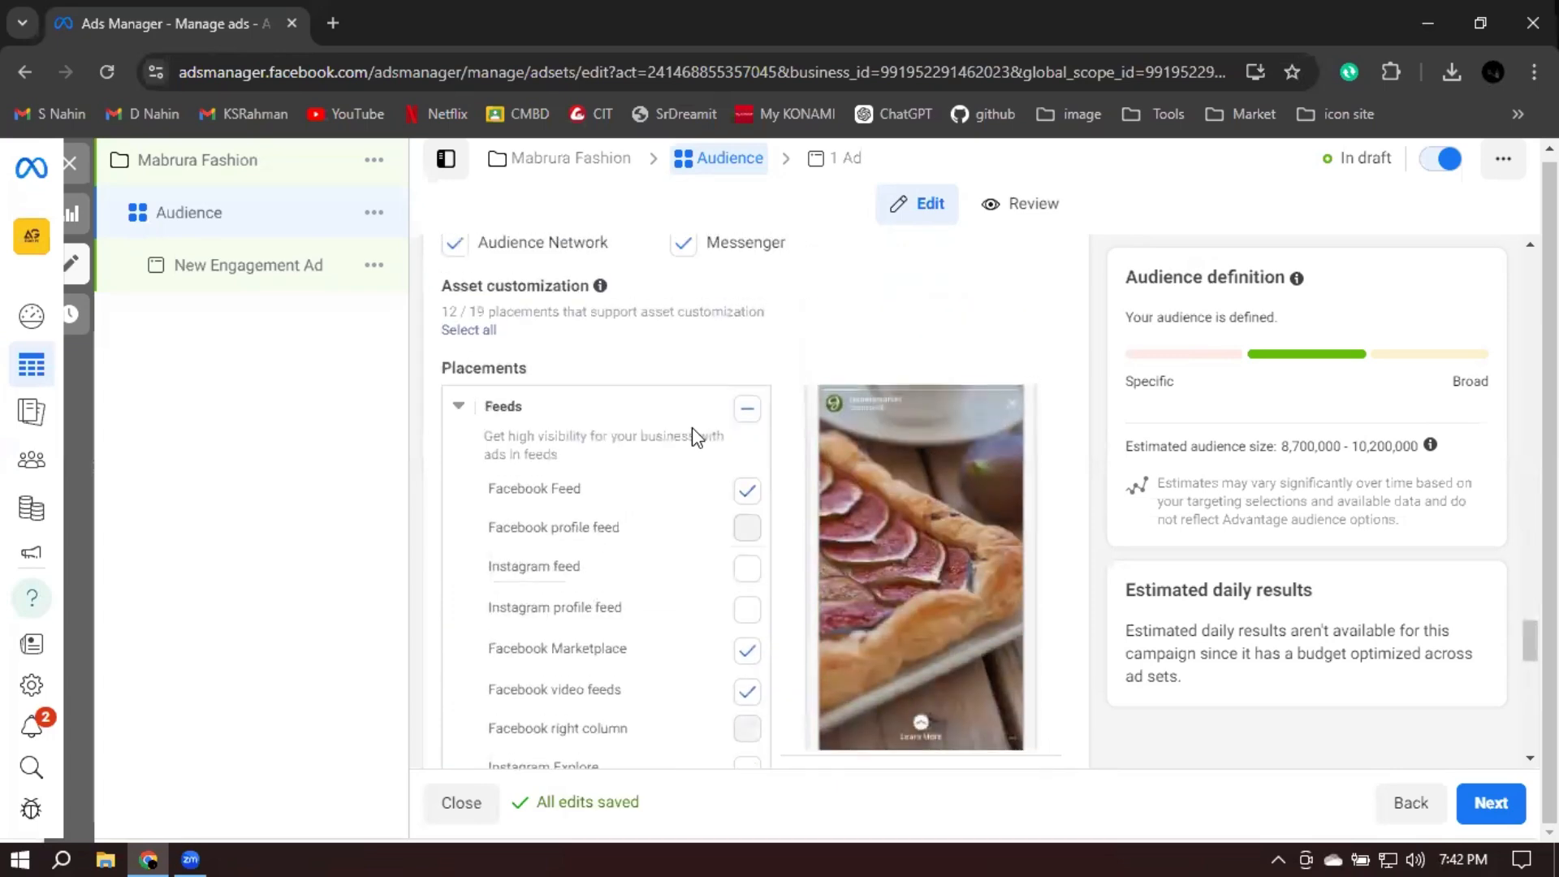
{"action": "scroll", "coordinate": [692, 427], "scroll_direction": "up", "scroll_amount": 3}
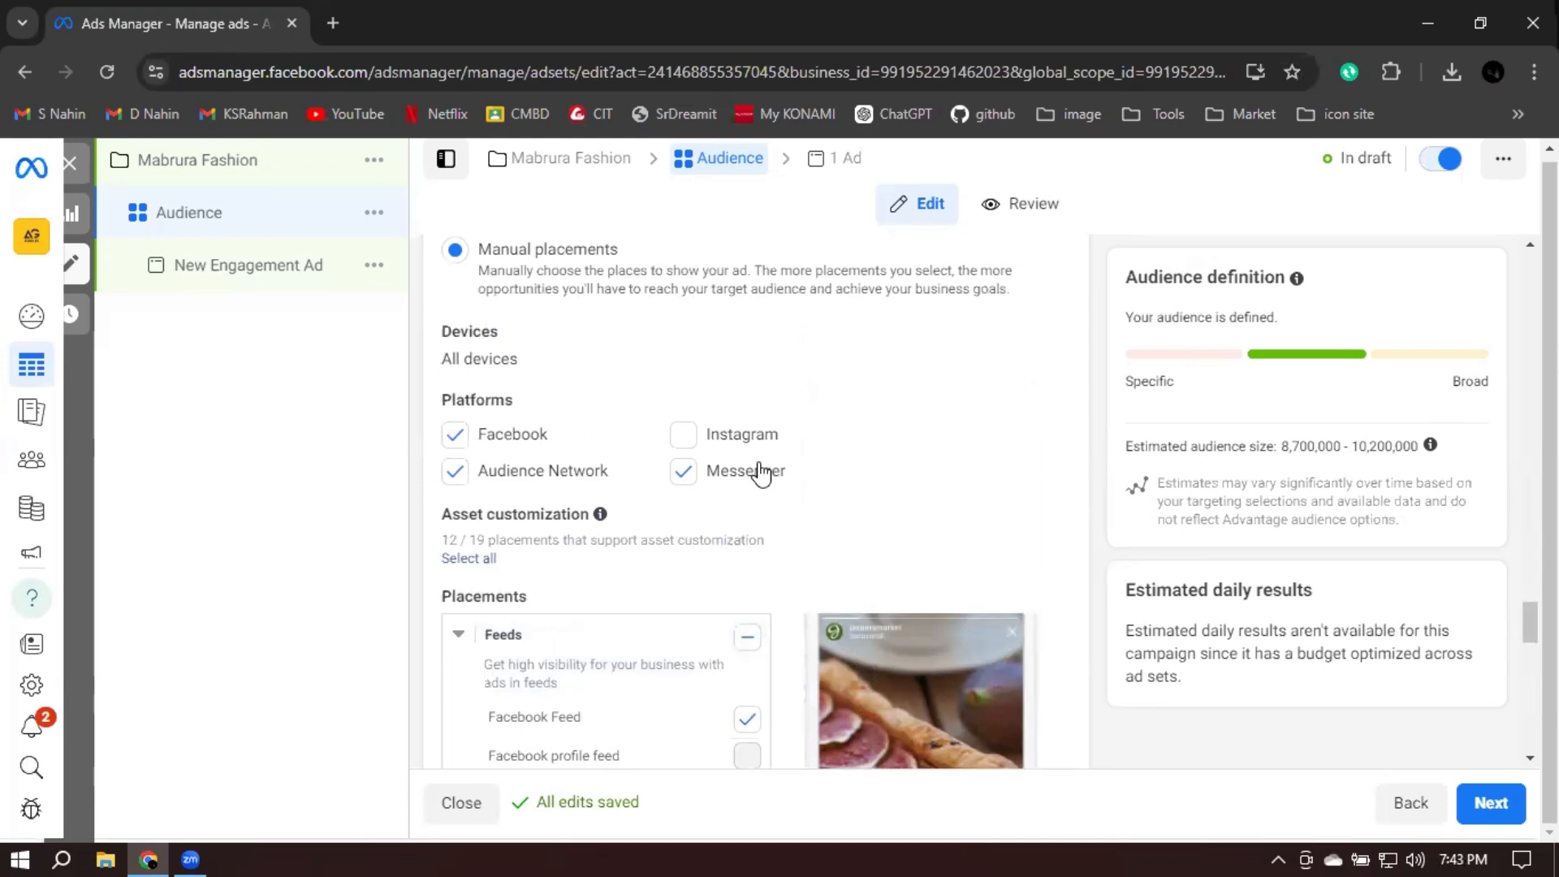
Switch the ad set's placements back to the recommended Advantage+ placements
{"action": "scroll", "coordinate": [738, 444], "scroll_direction": "up", "scroll_amount": 4}
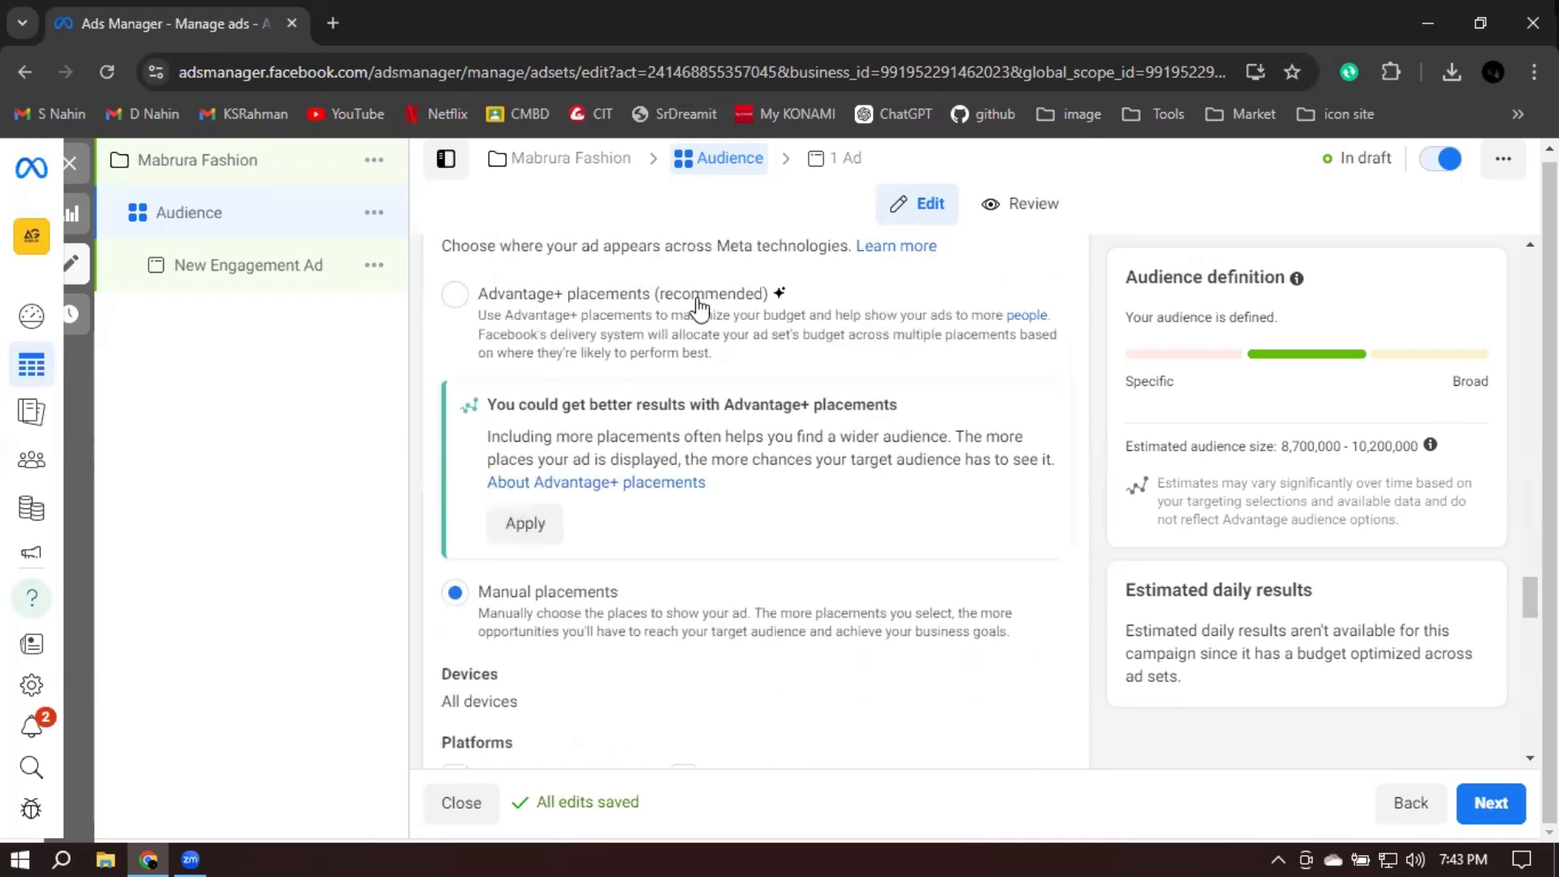
{"action": "left_click", "coordinate": [454, 297]}
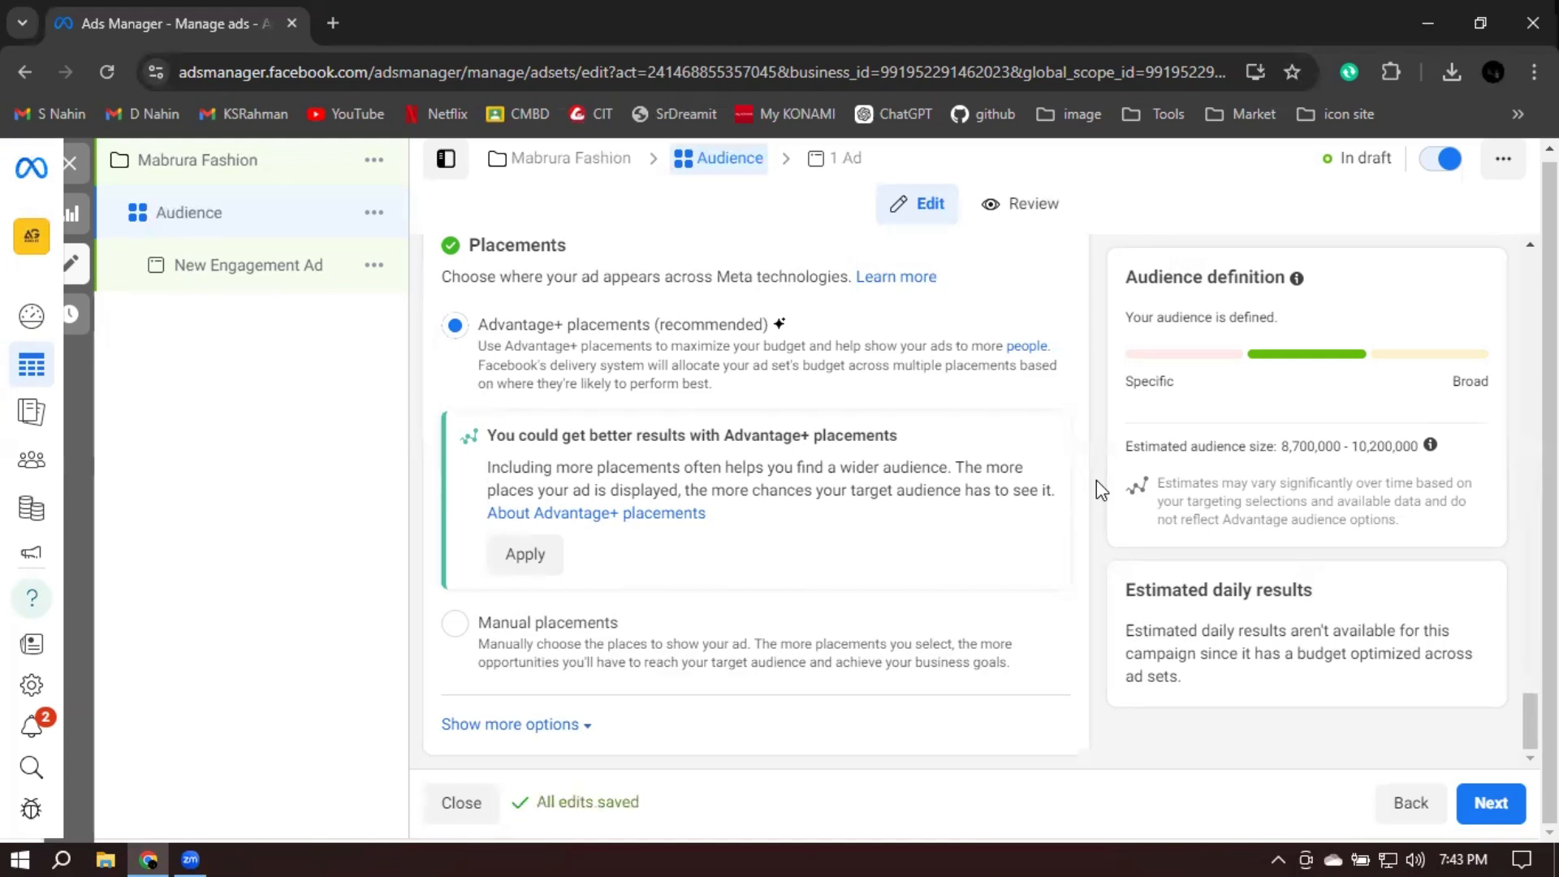
Proceed from the ad set to the New Engagement Ad and rename the ad as Product Catalog
{"action": "left_click", "coordinate": [1486, 805]}
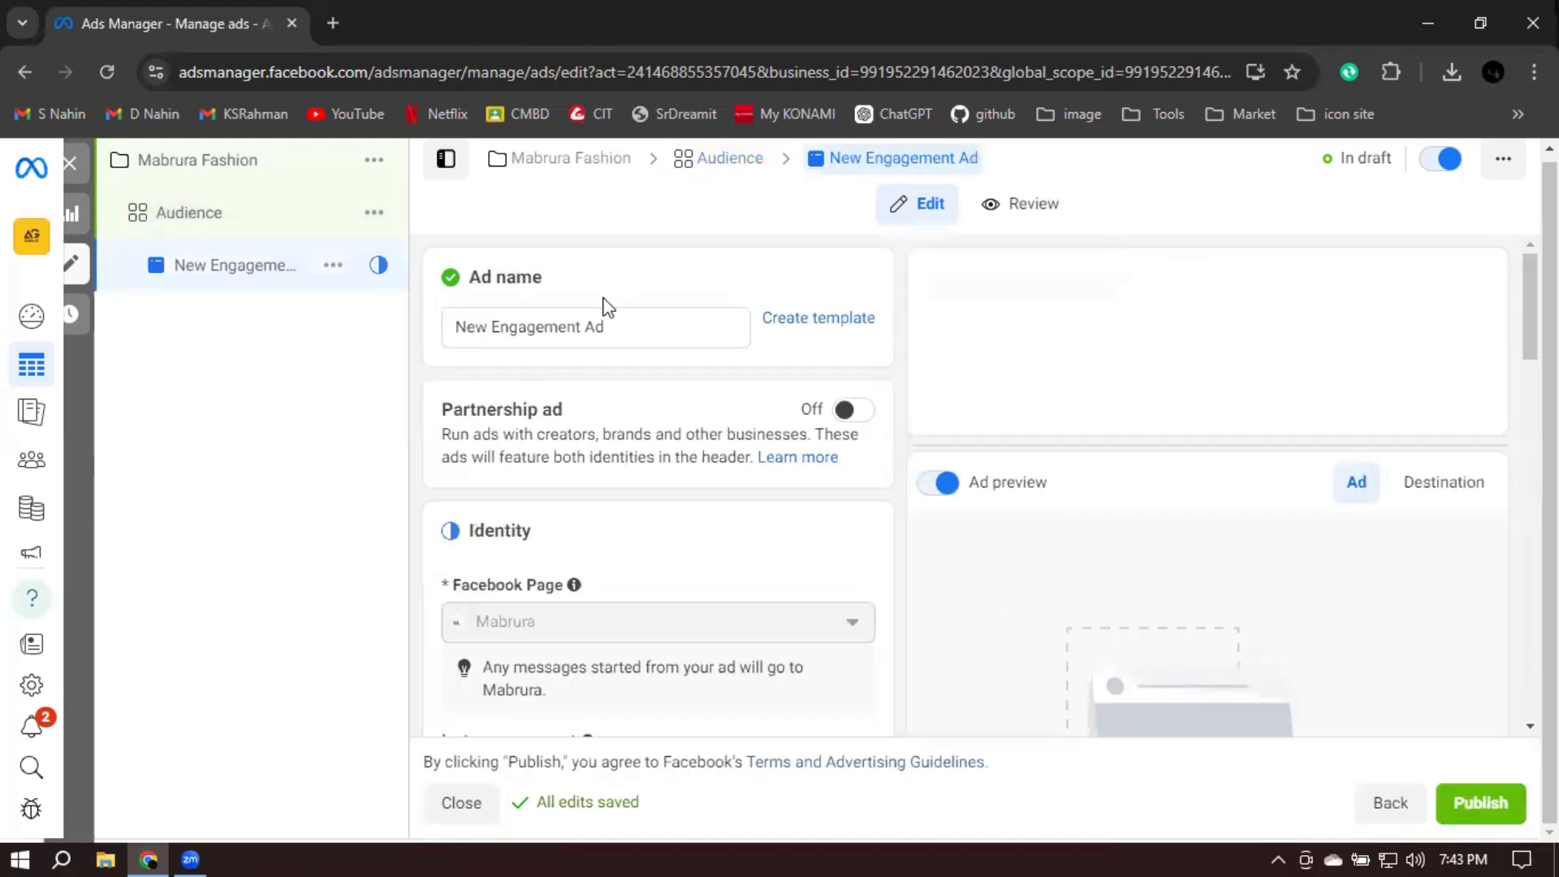
{"action": "left_click", "coordinate": [644, 330]}
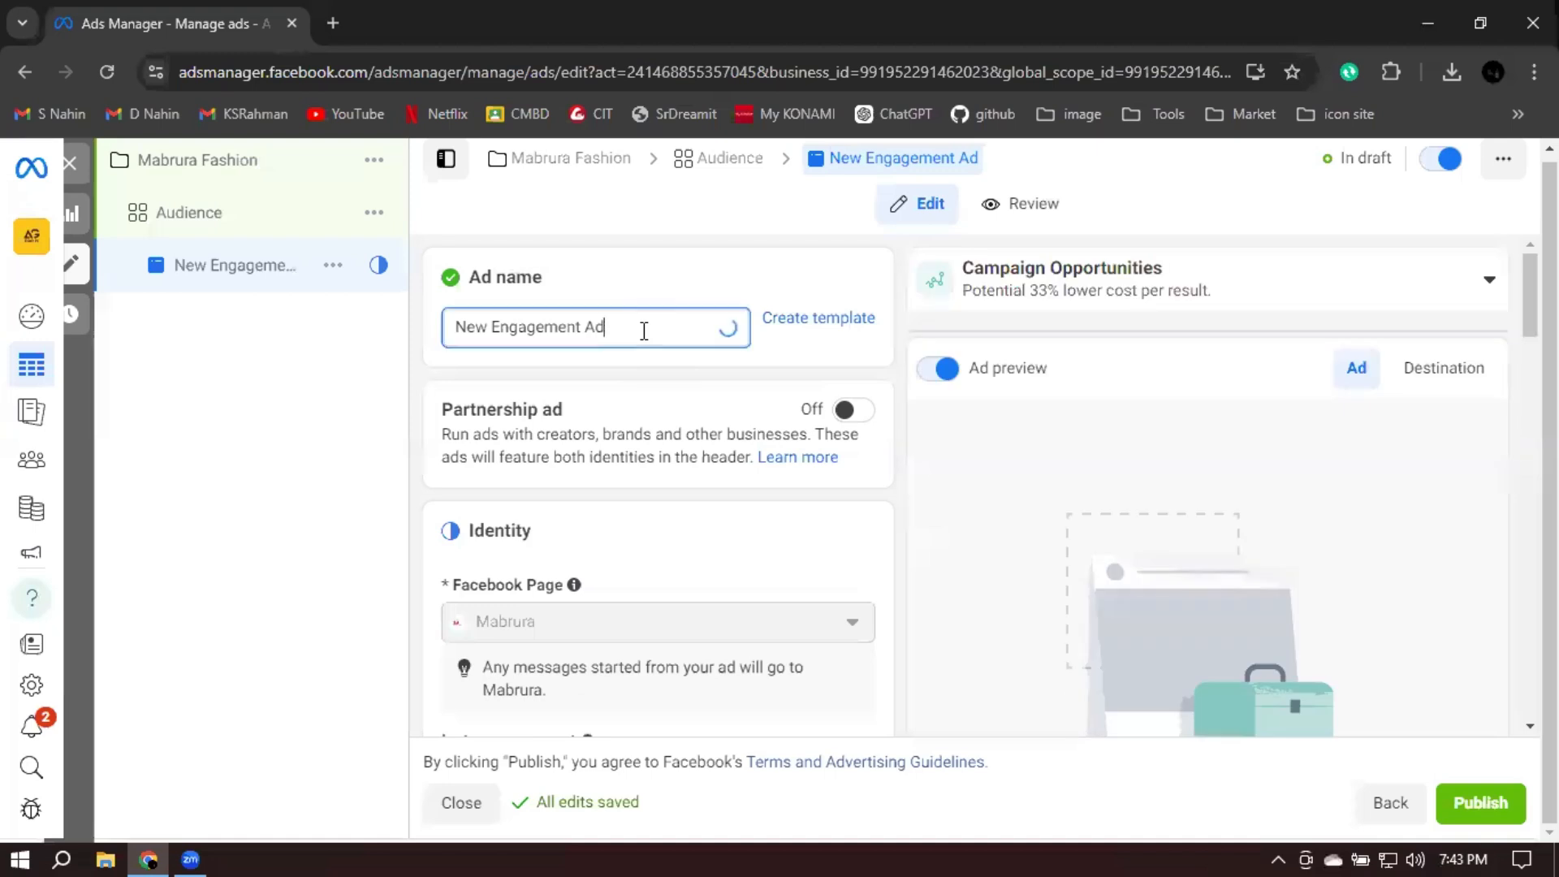
{"action": "key", "text": "ctrl+a"}
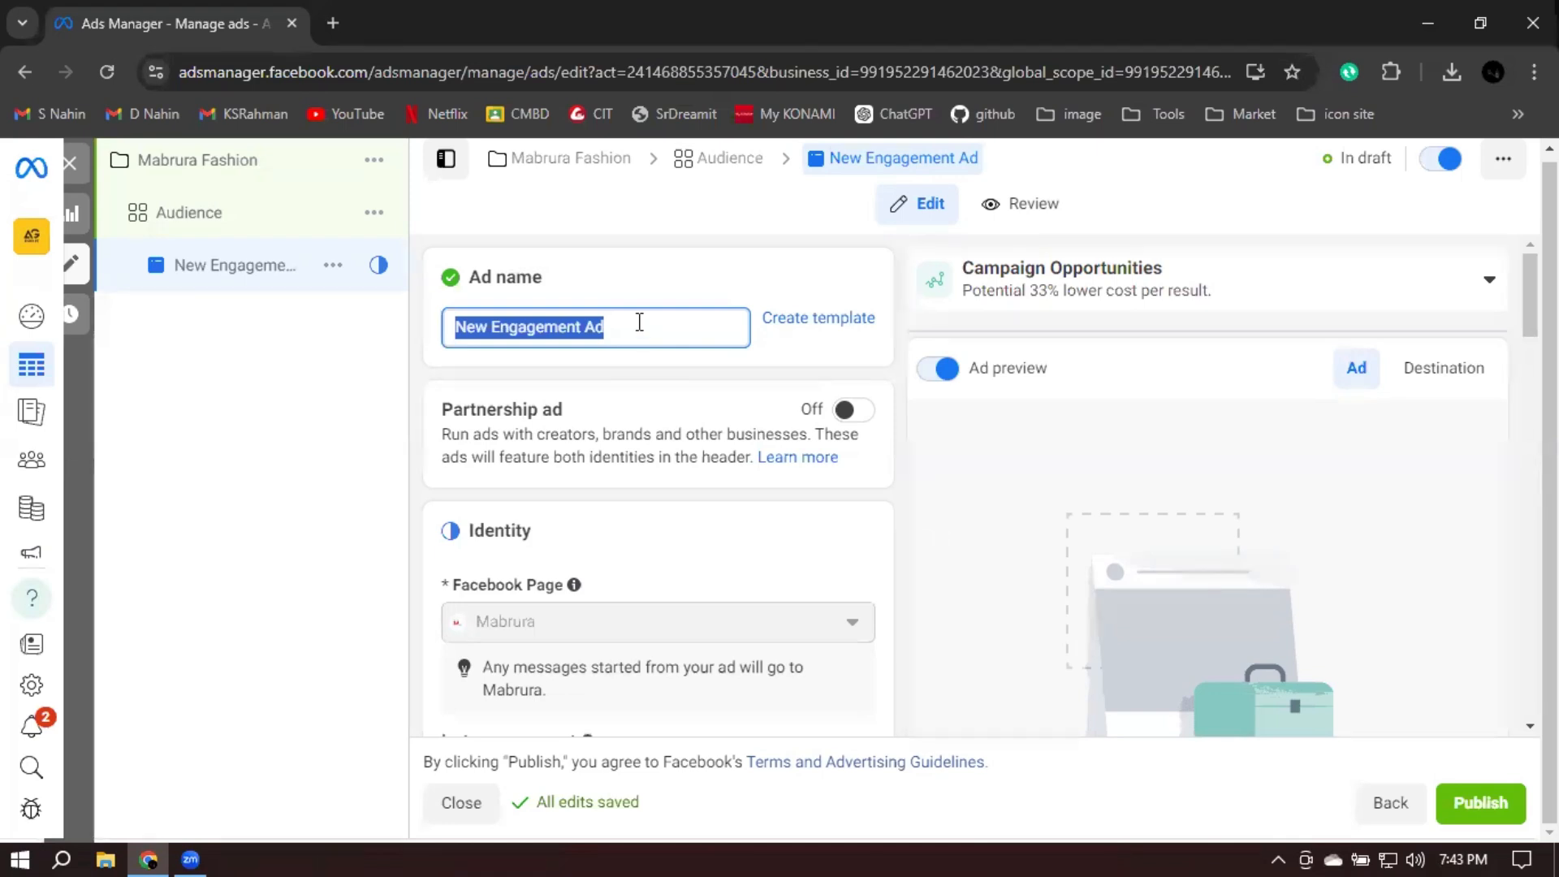
{"action": "type", "text": "P"}
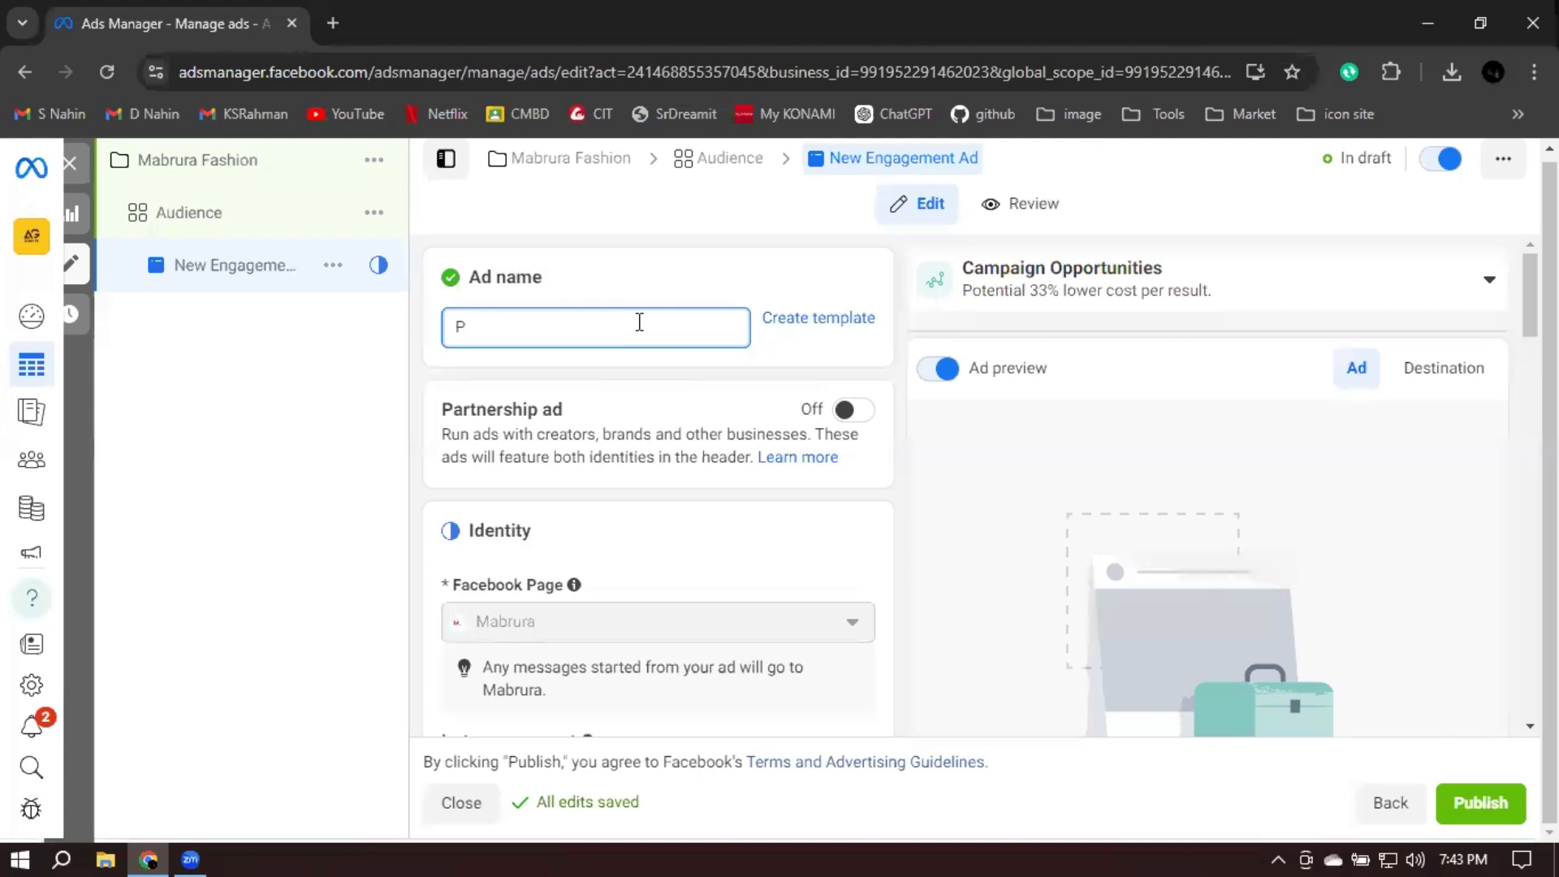
{"action": "type", "text": "roduct"}
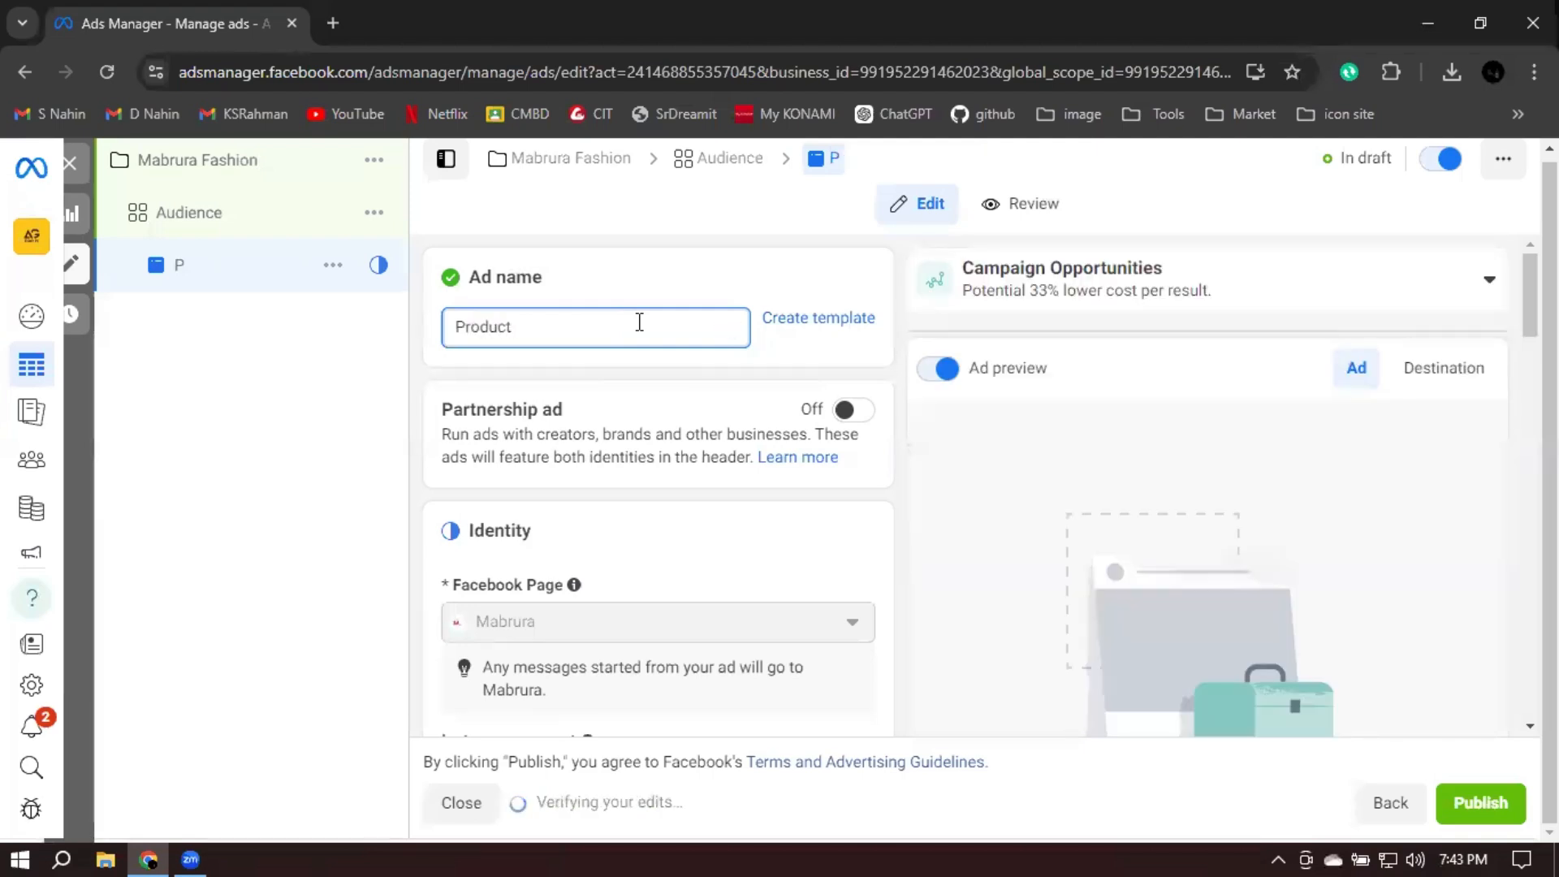
{"action": "type", "text": " Cetalog"}
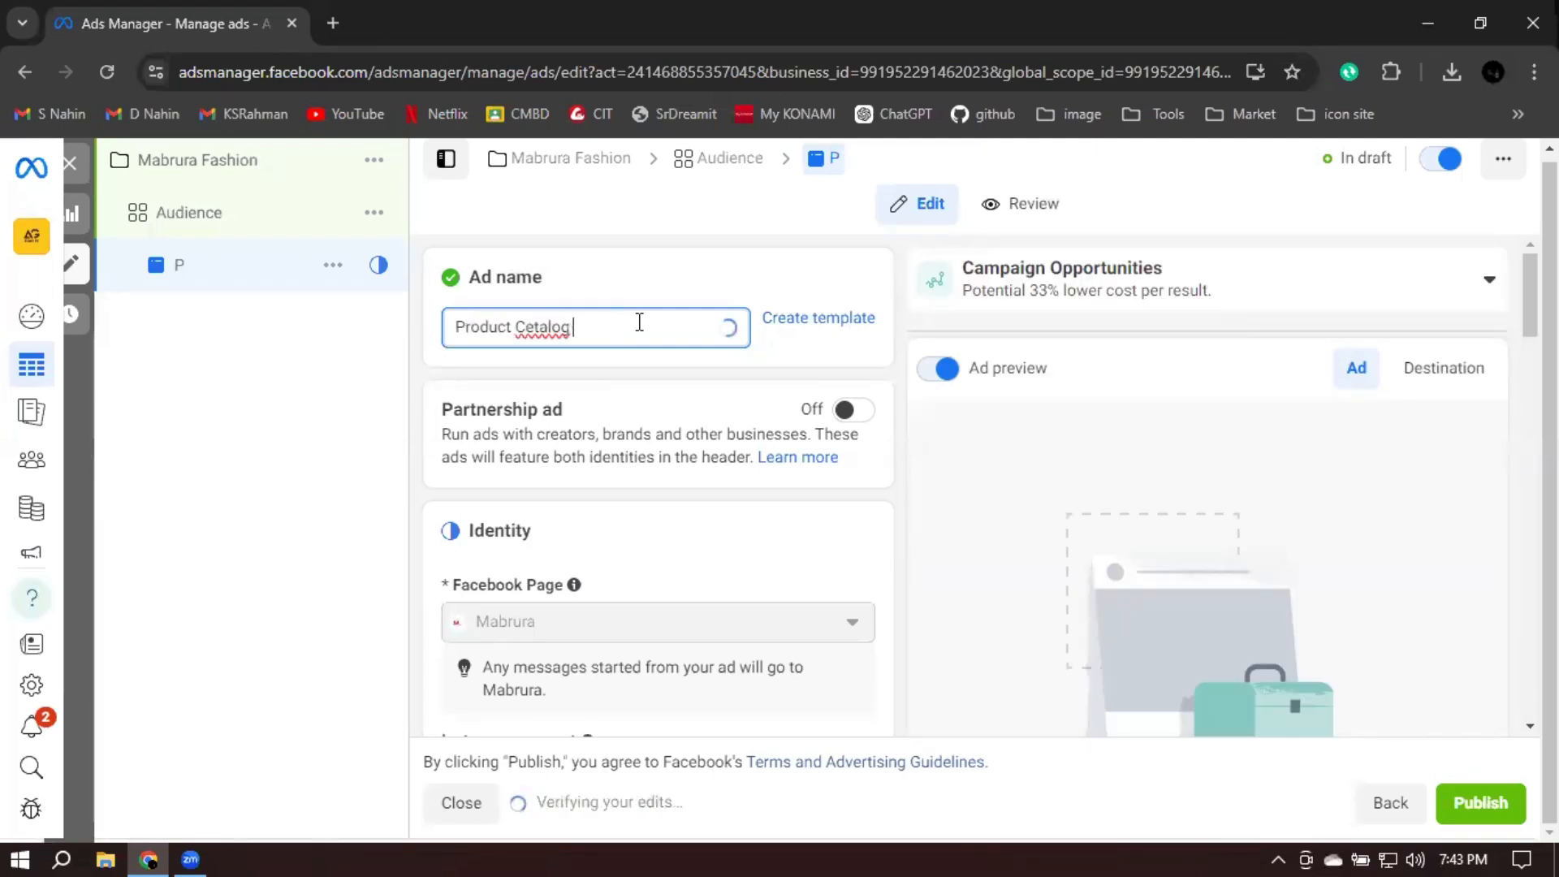
{"action": "right_click", "coordinate": [541, 333]}
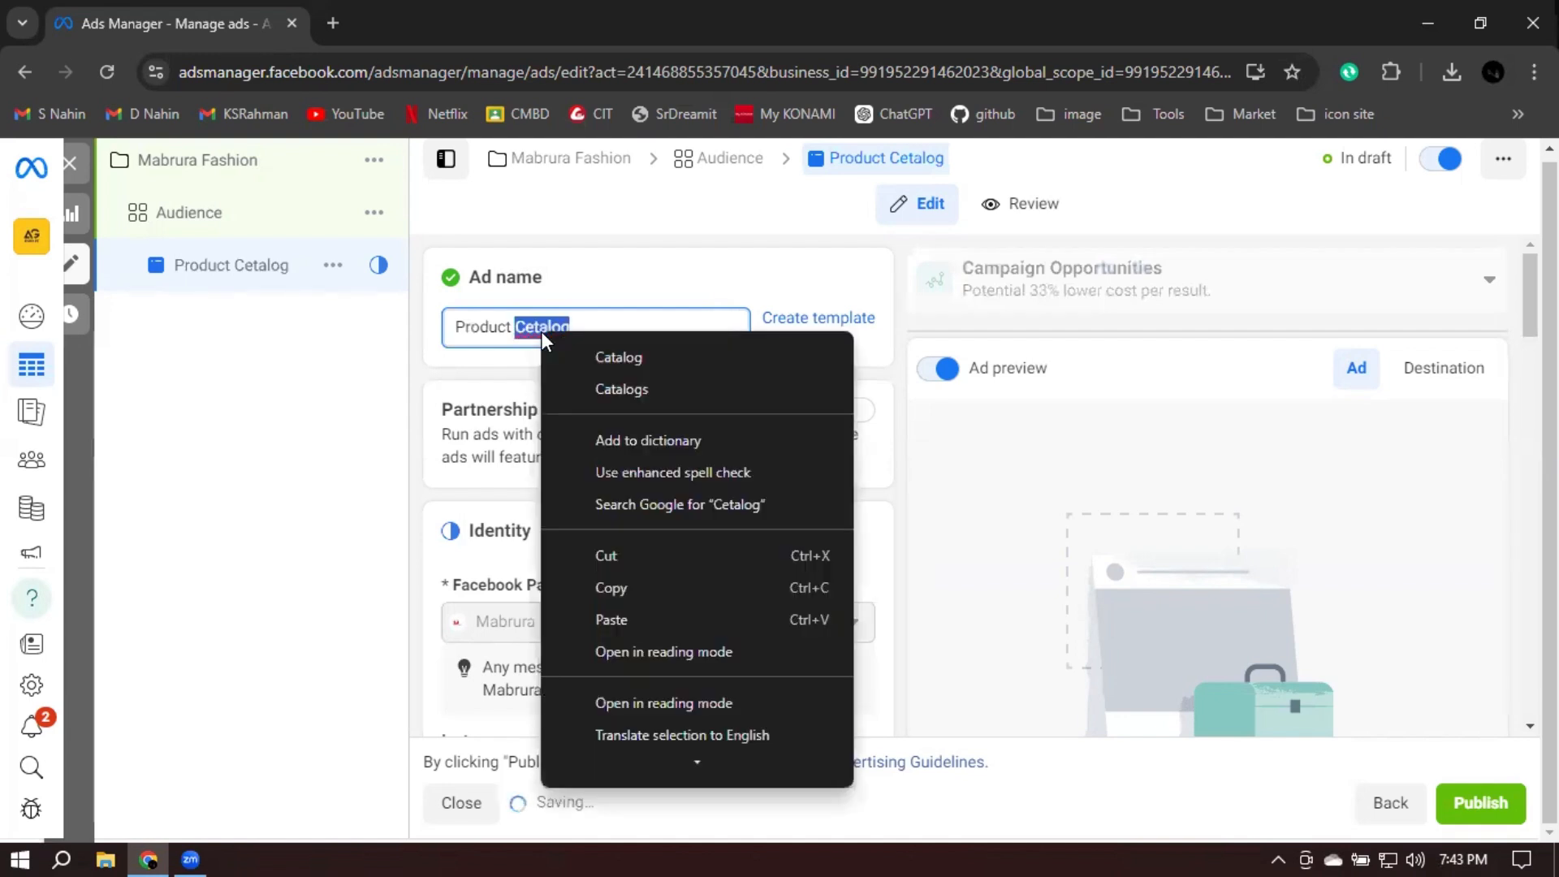
{"action": "left_click", "coordinate": [615, 357]}
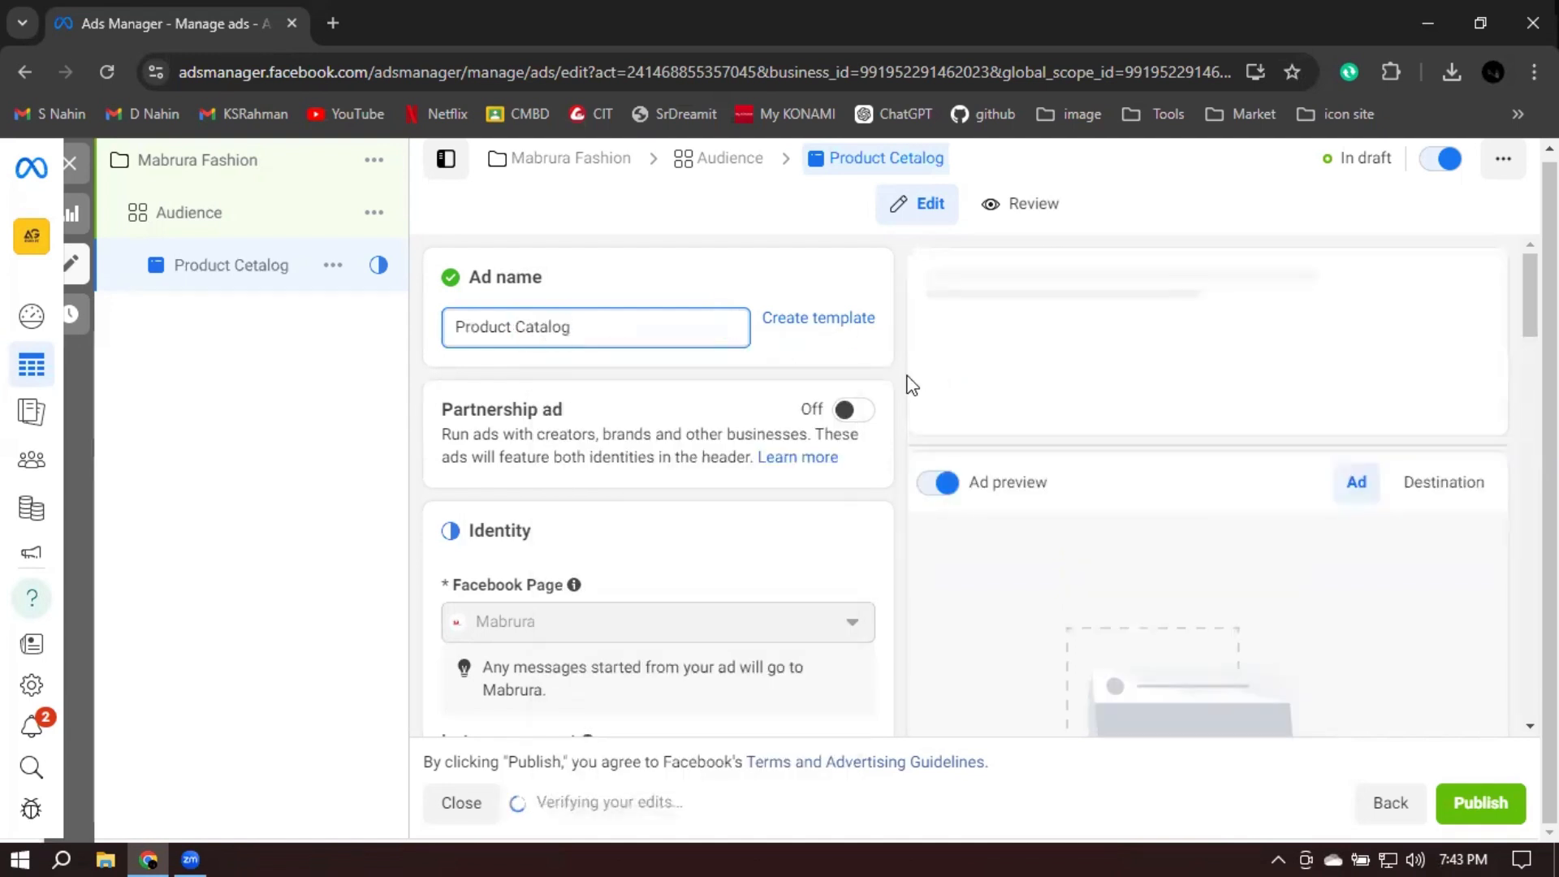
{"action": "left_click", "coordinate": [907, 376]}
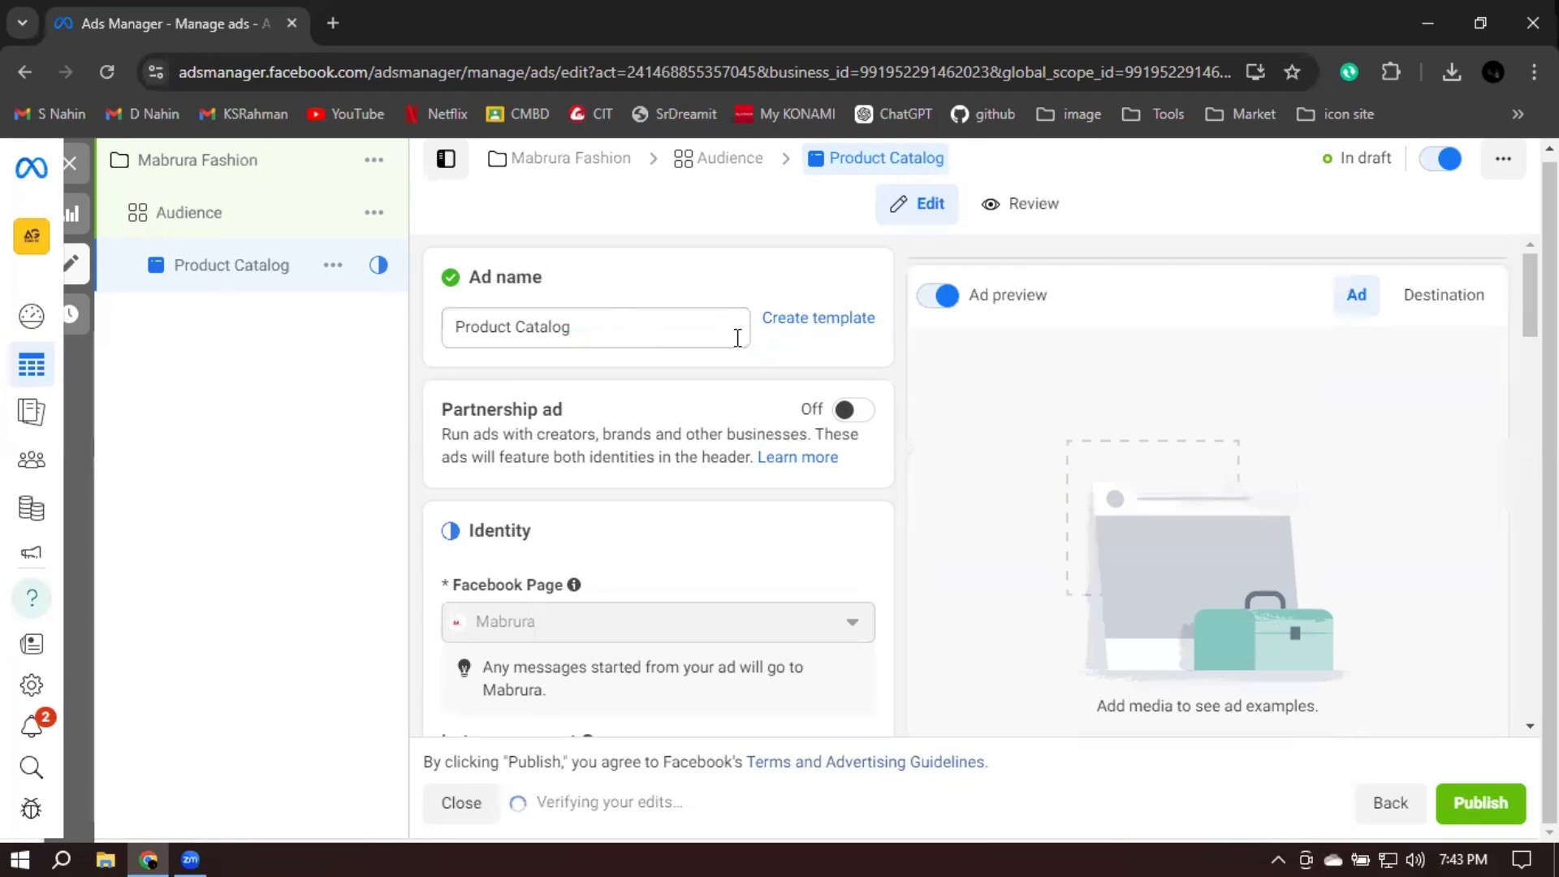
Check the ad's identity and format options, and open Facebook's home feed in a new browser tab
{"action": "scroll", "coordinate": [861, 457], "scroll_direction": "down", "scroll_amount": 1}
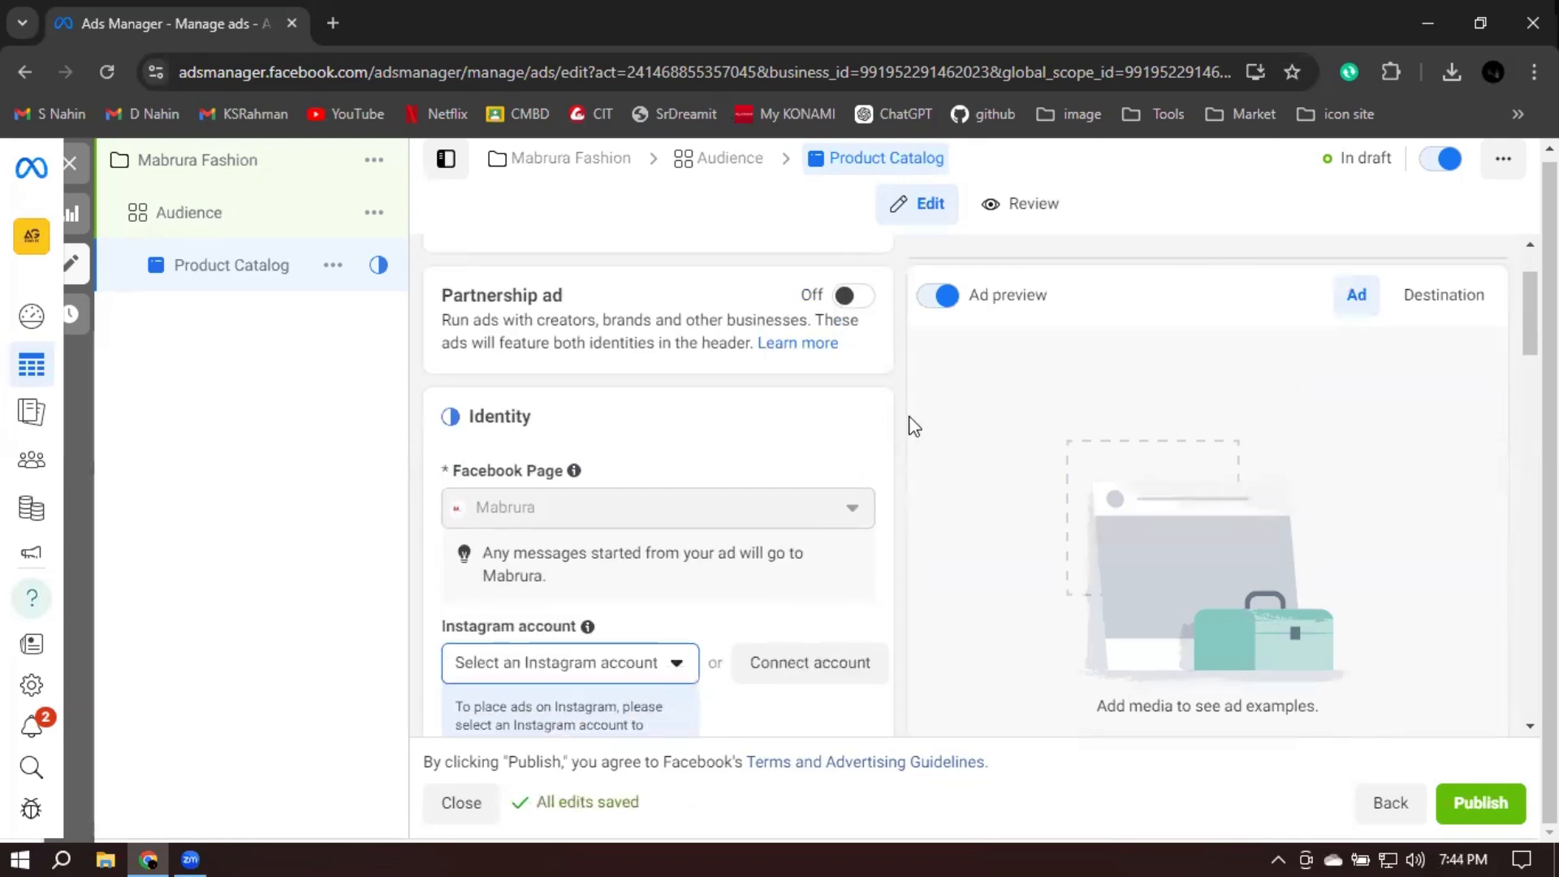
{"action": "scroll", "coordinate": [914, 428], "scroll_direction": "down", "scroll_amount": 5}
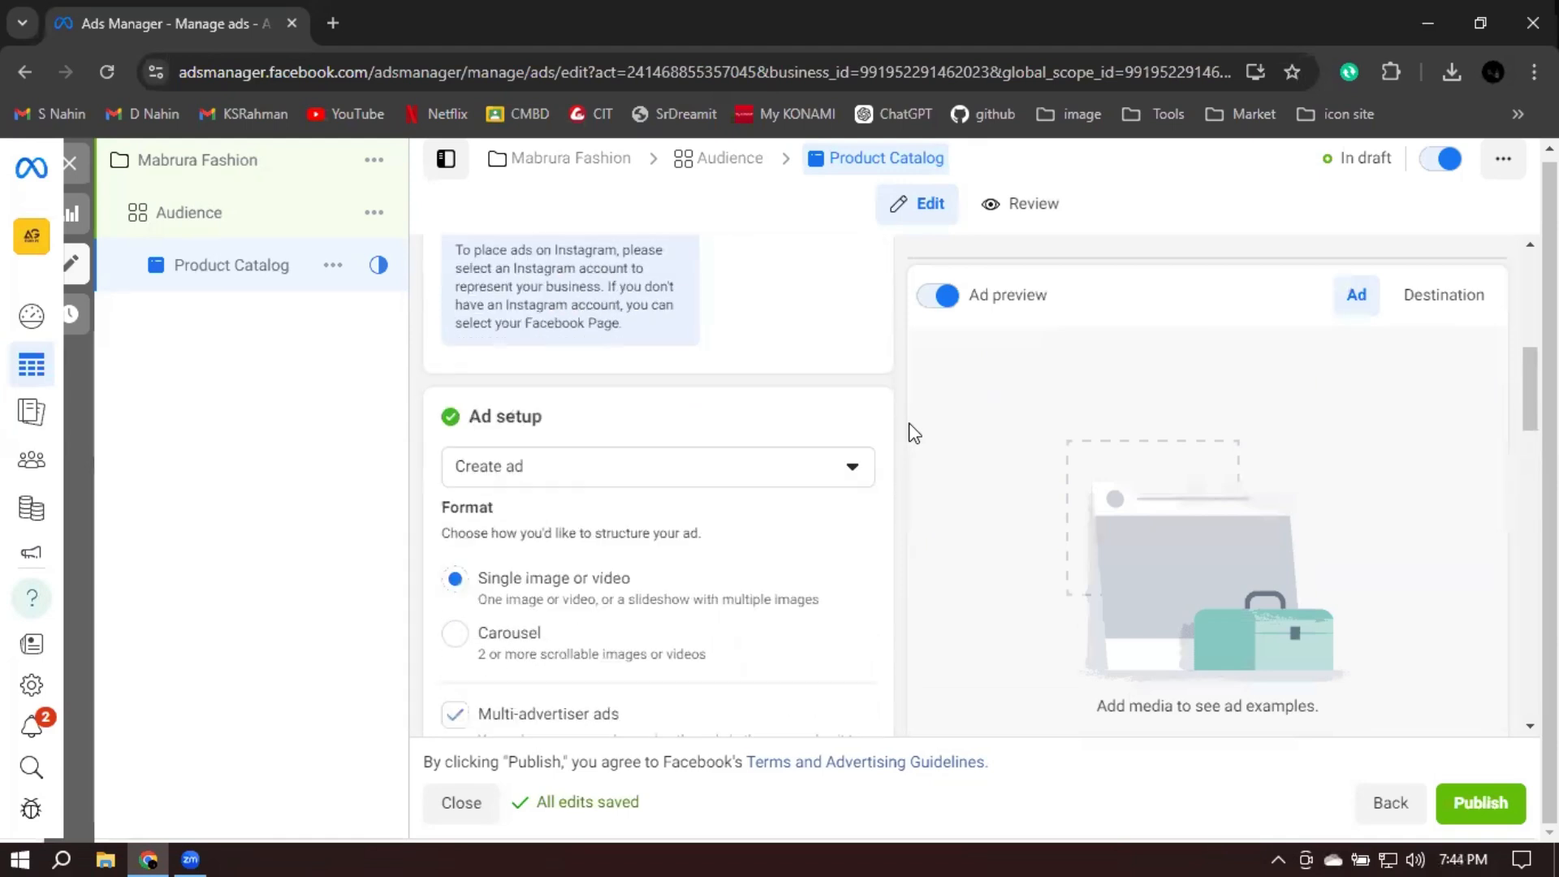
{"action": "scroll", "coordinate": [912, 434], "scroll_direction": "down", "scroll_amount": 1}
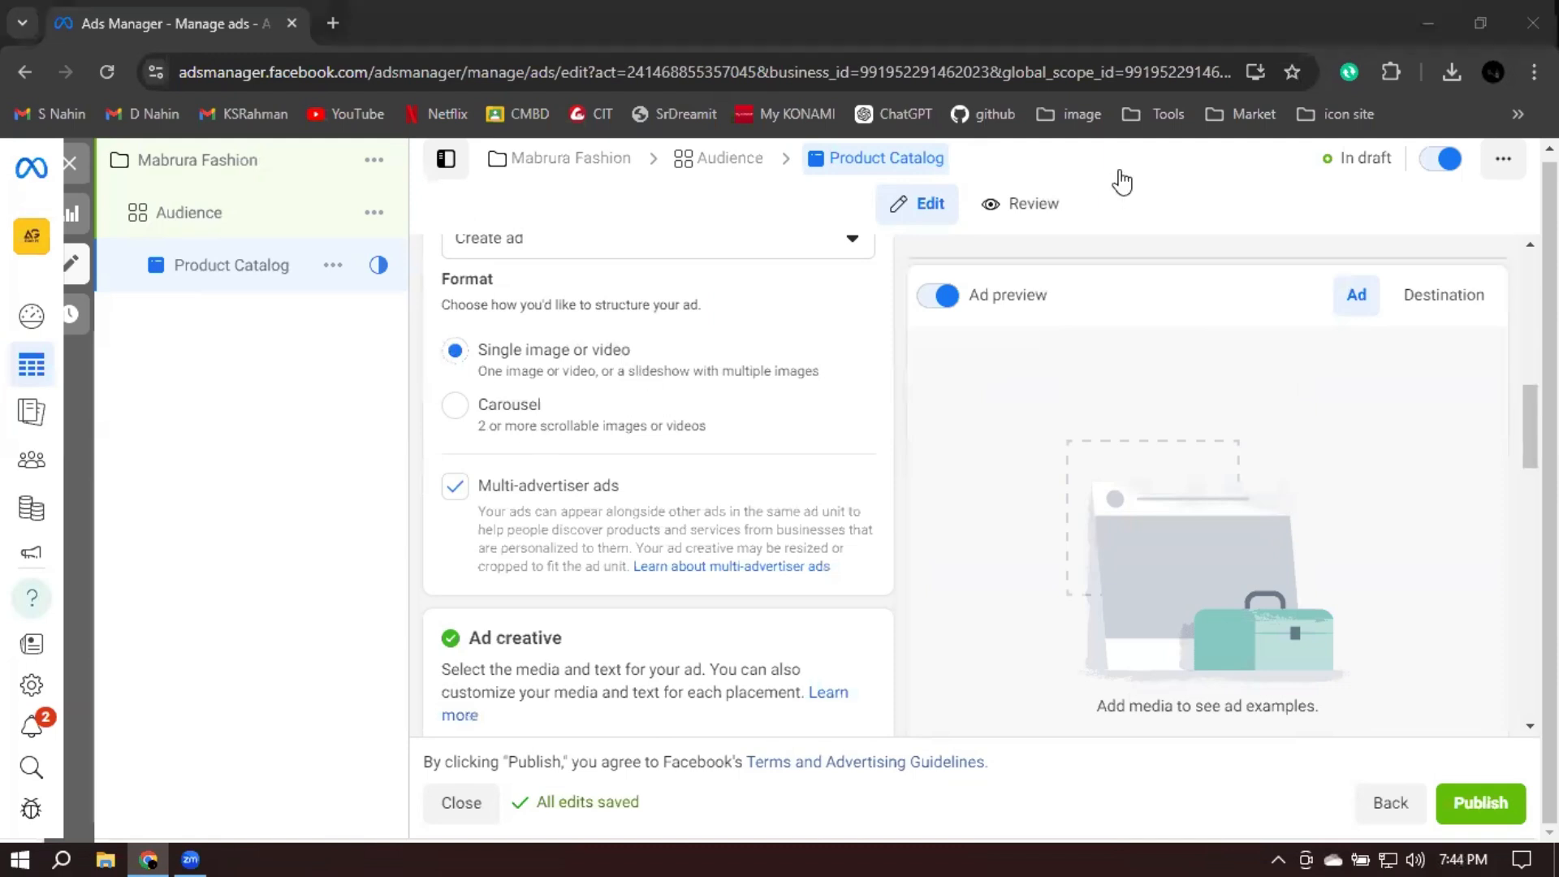
{"action": "left_click", "coordinate": [329, 23]}
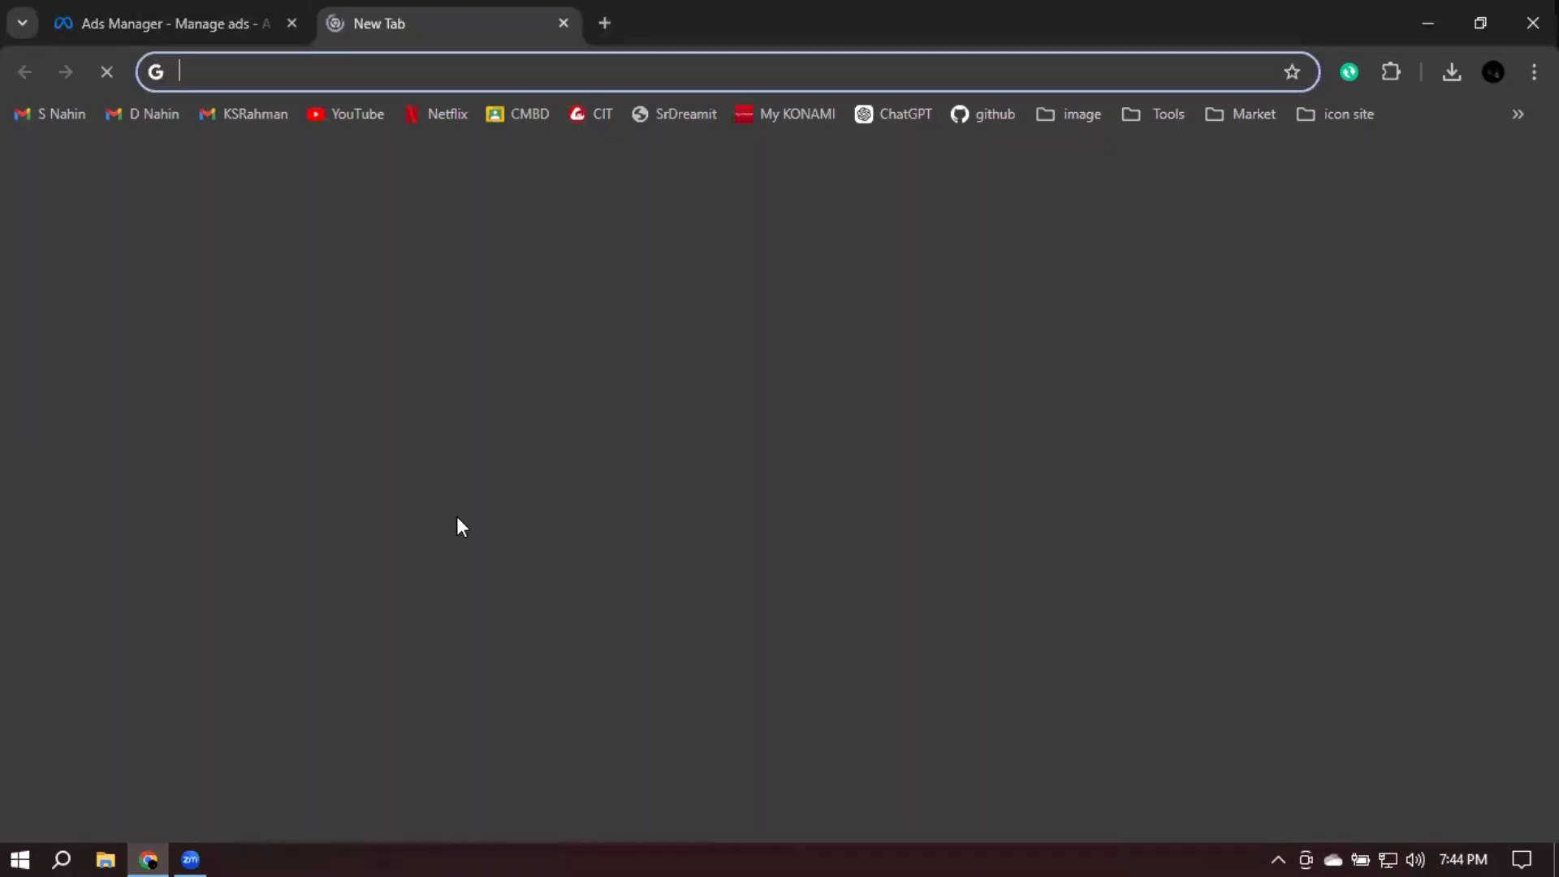
{"action": "left_click", "coordinate": [204, 560]}
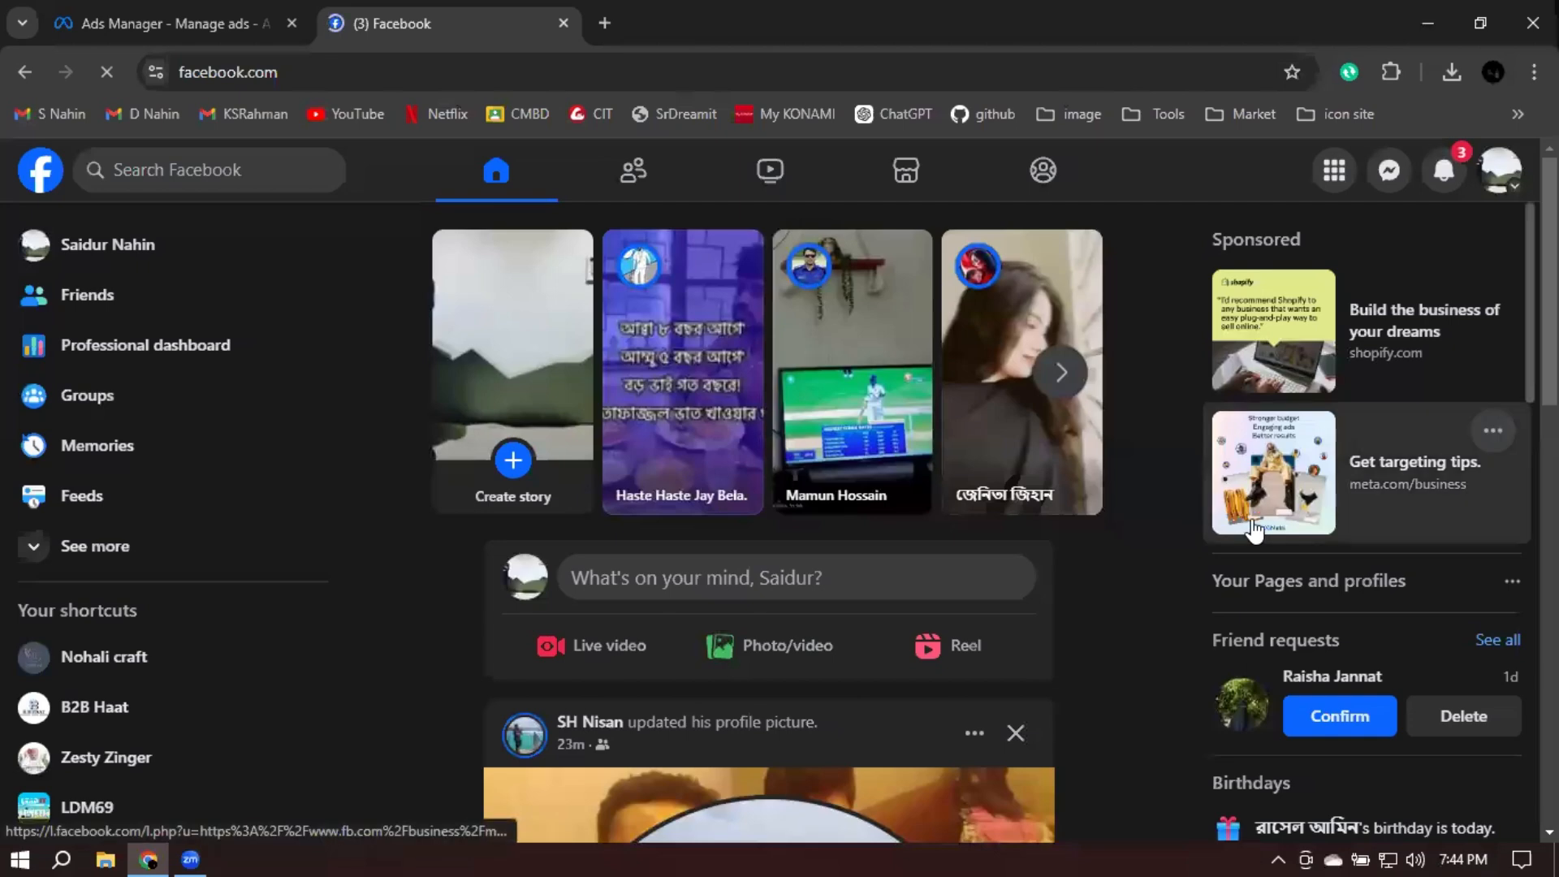
Find a single-image sponsored post in the Facebook feed and examine its text, image and call-to-action
{"action": "scroll", "coordinate": [1202, 519], "scroll_direction": "down", "scroll_amount": 3}
{"action": "scroll", "coordinate": [1130, 548], "scroll_direction": "down", "scroll_amount": 4}
{"action": "scroll", "coordinate": [1118, 538], "scroll_direction": "down", "scroll_amount": 10}
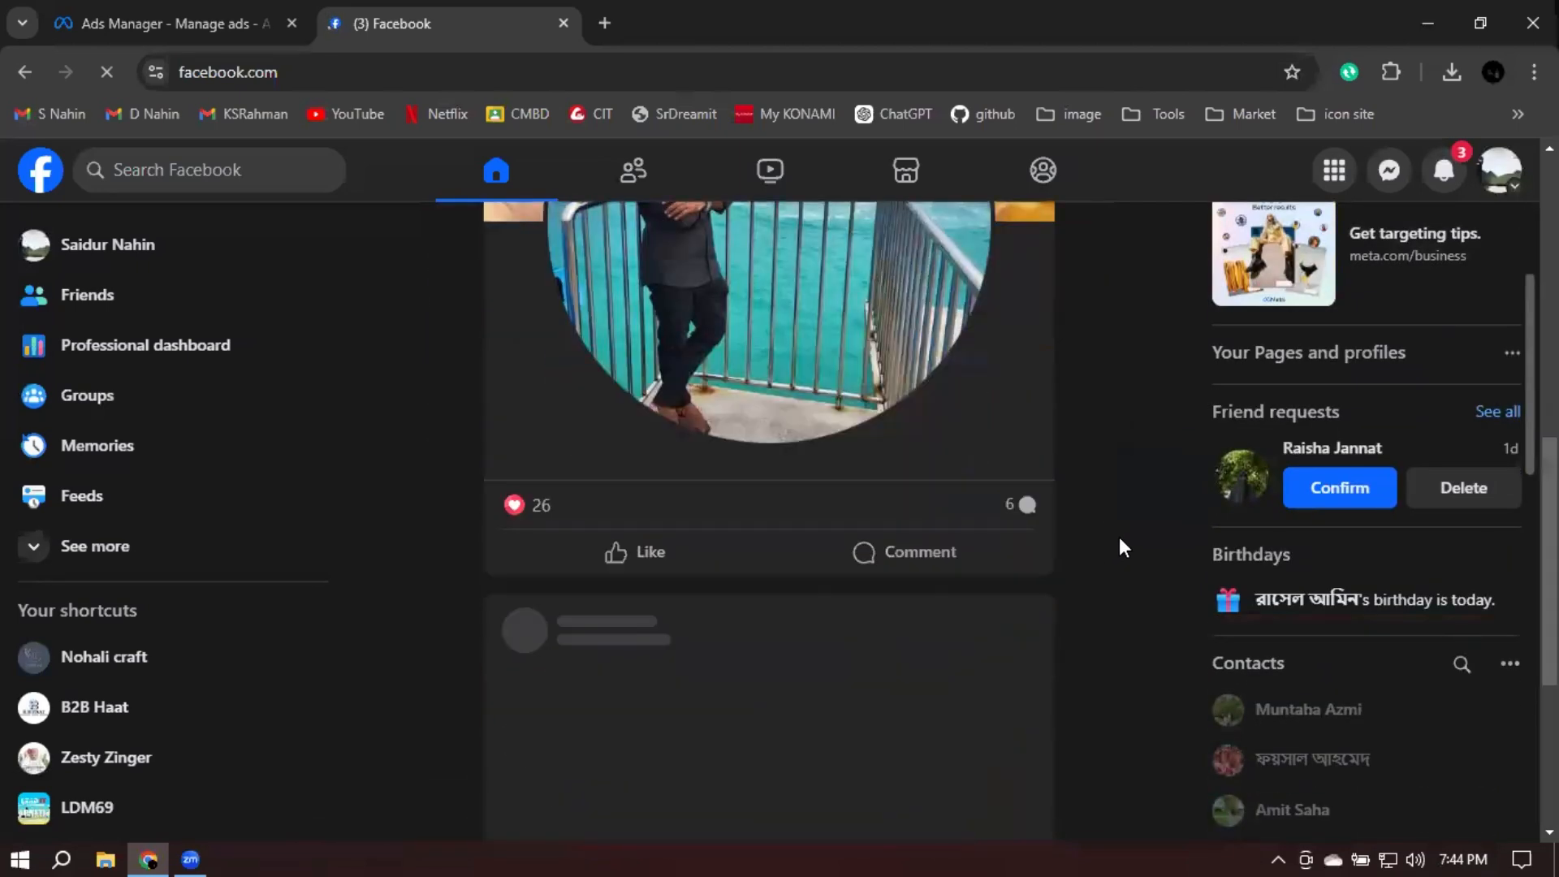
{"action": "scroll", "coordinate": [1119, 537], "scroll_direction": "down", "scroll_amount": 3}
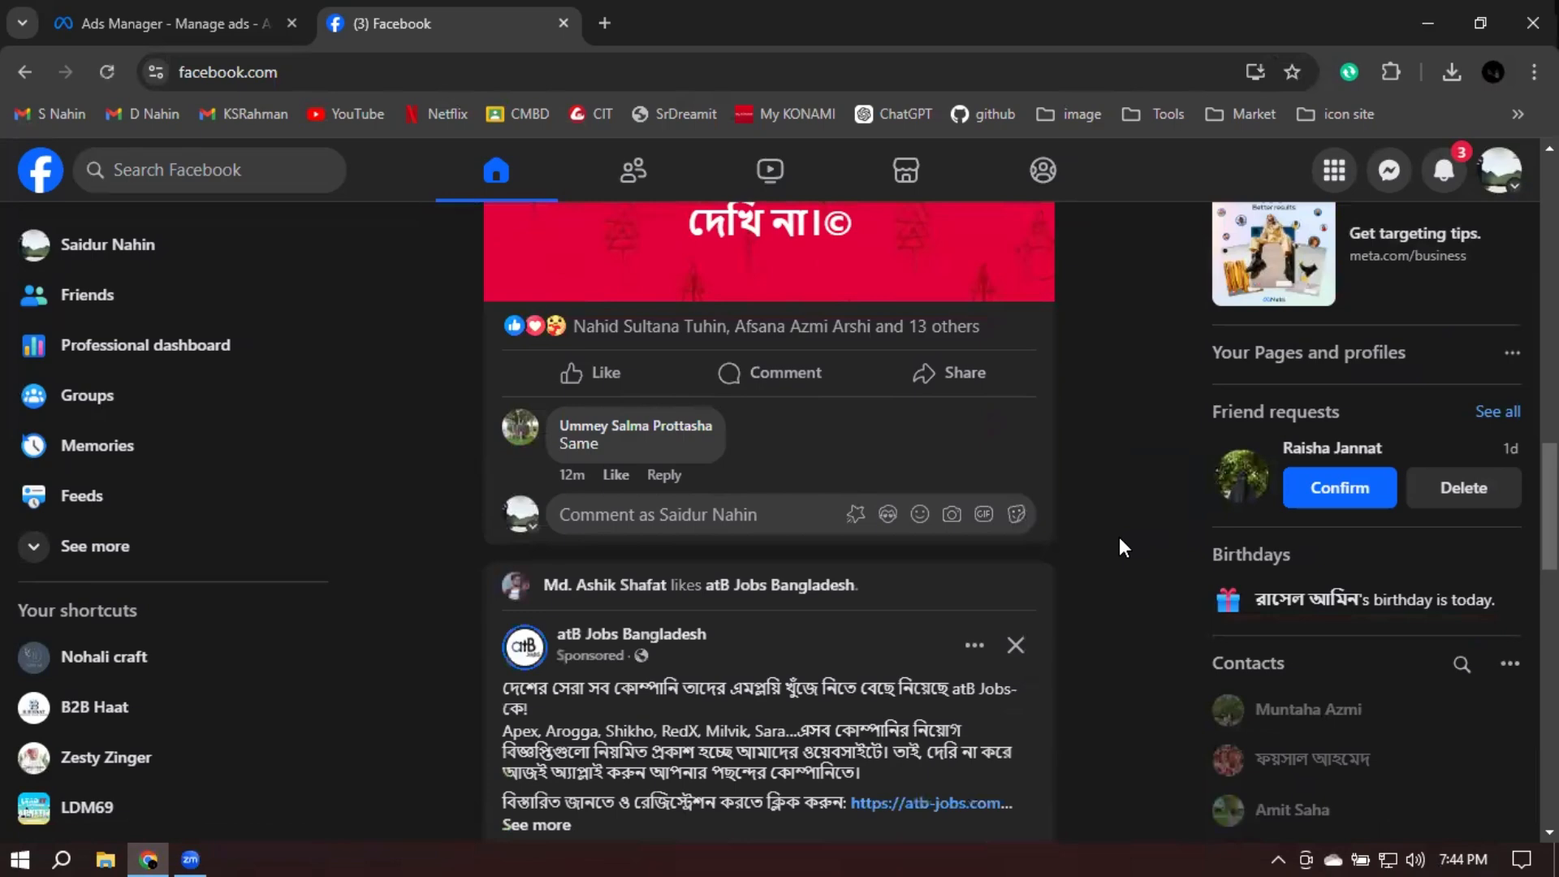
{"action": "scroll", "coordinate": [1119, 538], "scroll_direction": "down", "scroll_amount": 4}
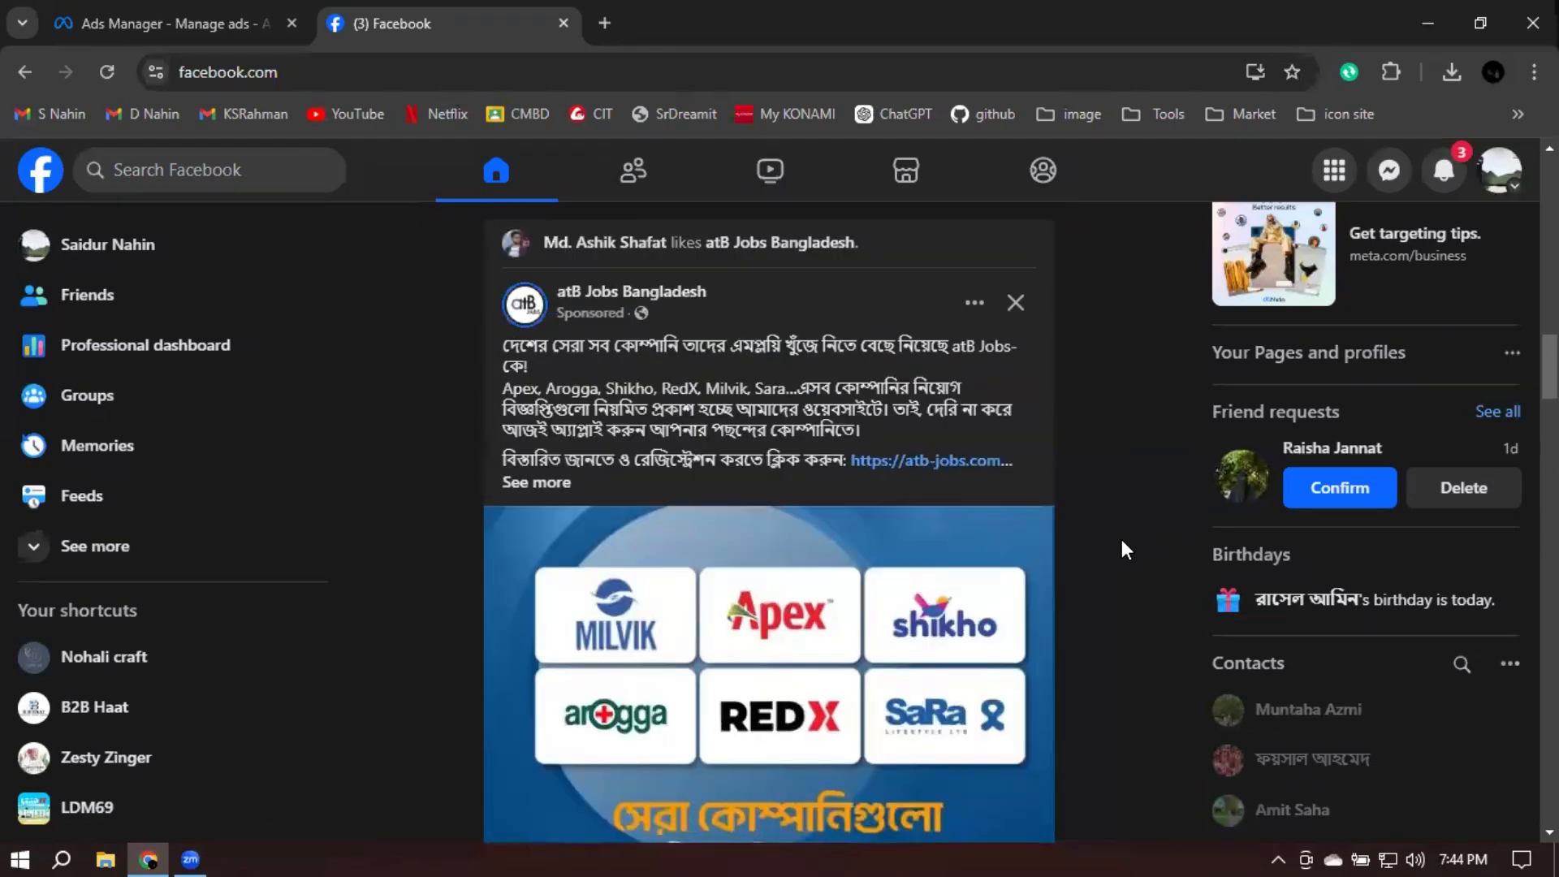
{"action": "scroll", "coordinate": [822, 497], "scroll_direction": "down", "scroll_amount": 4}
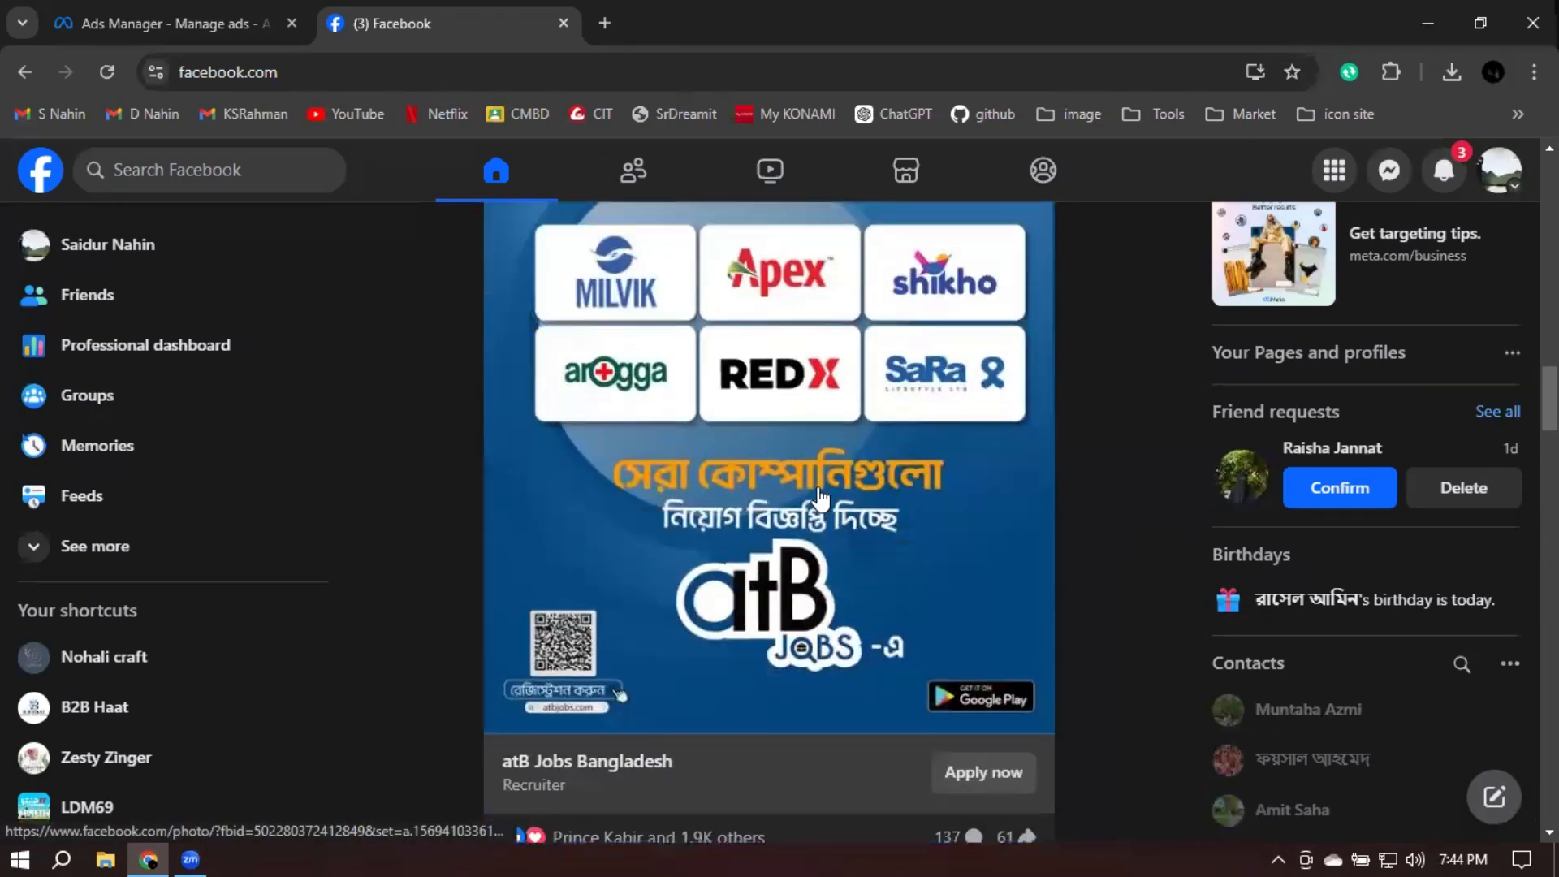
{"action": "scroll", "coordinate": [800, 396], "scroll_direction": "up", "scroll_amount": 1}
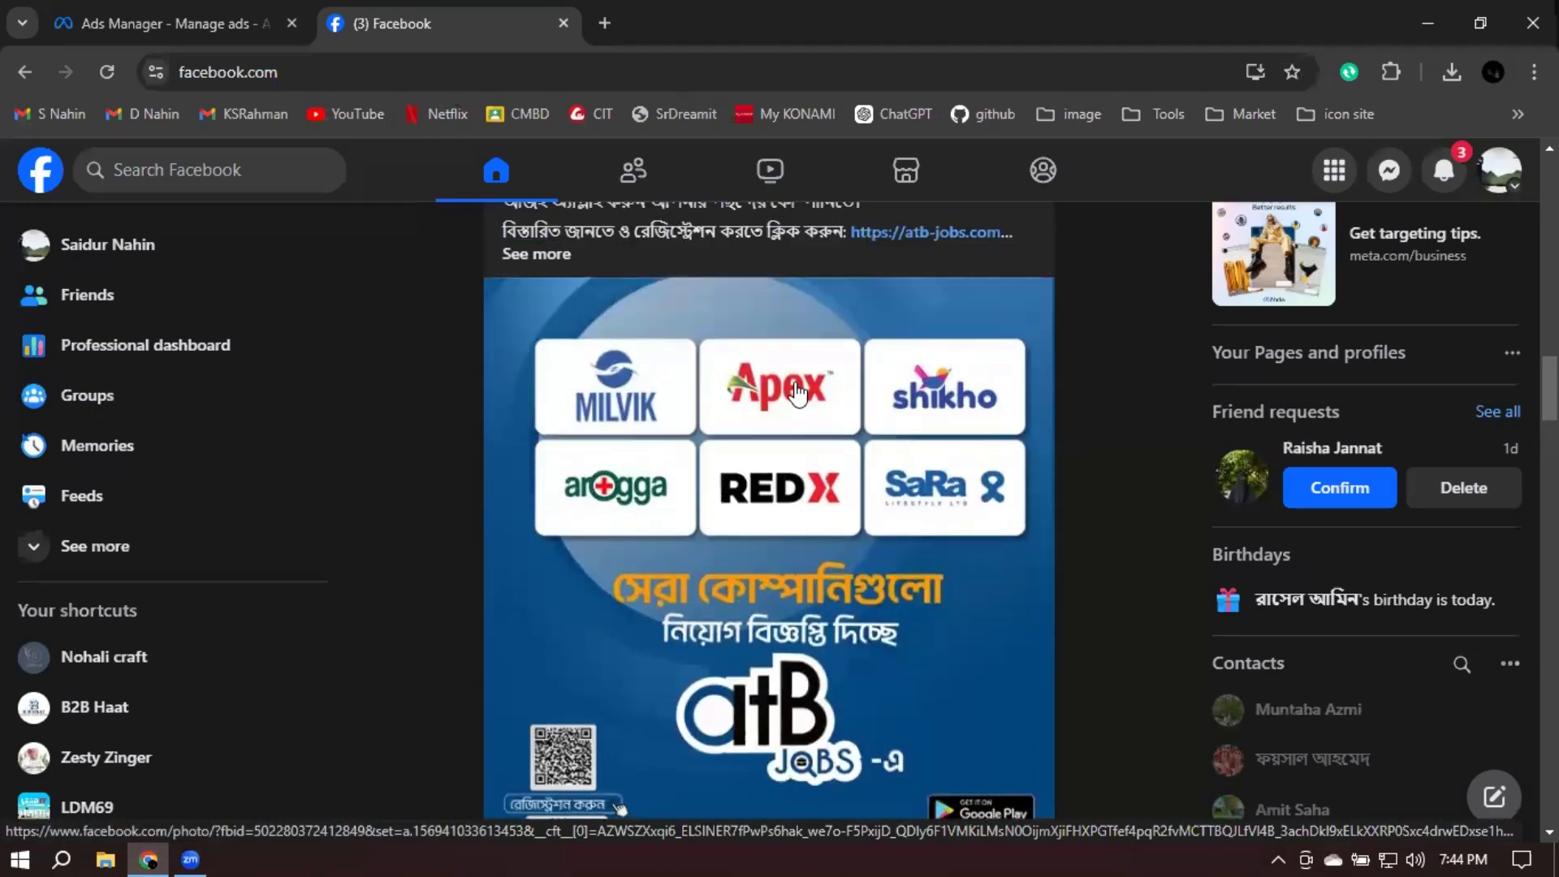
{"action": "scroll", "coordinate": [798, 393], "scroll_direction": "up", "scroll_amount": 2}
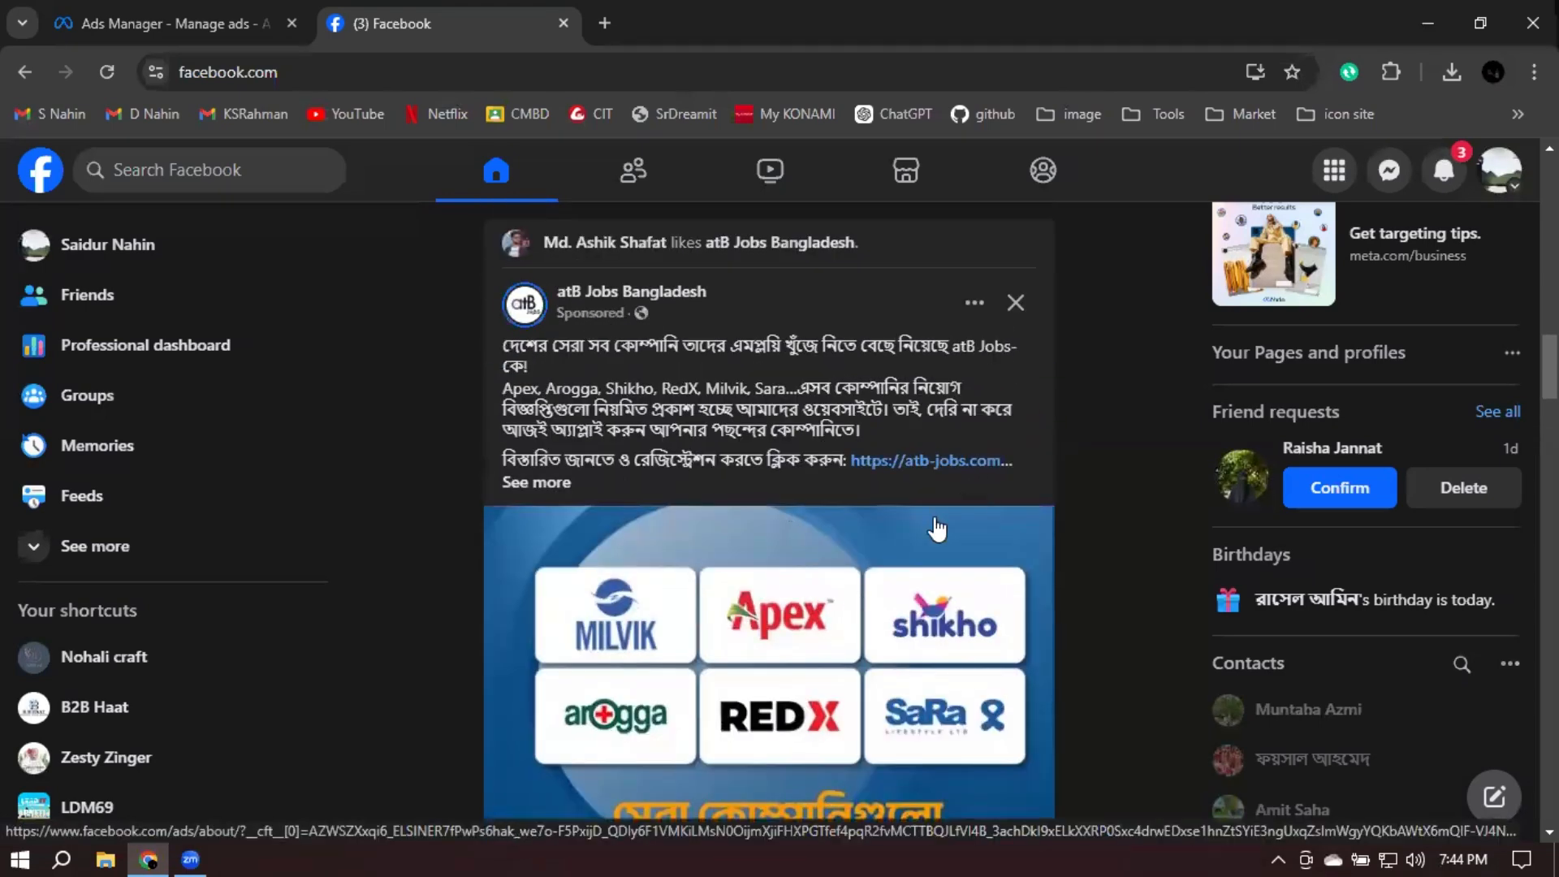
{"action": "scroll", "coordinate": [938, 528], "scroll_direction": "down", "scroll_amount": 3}
{"action": "scroll", "coordinate": [898, 528], "scroll_direction": "down", "scroll_amount": 1}
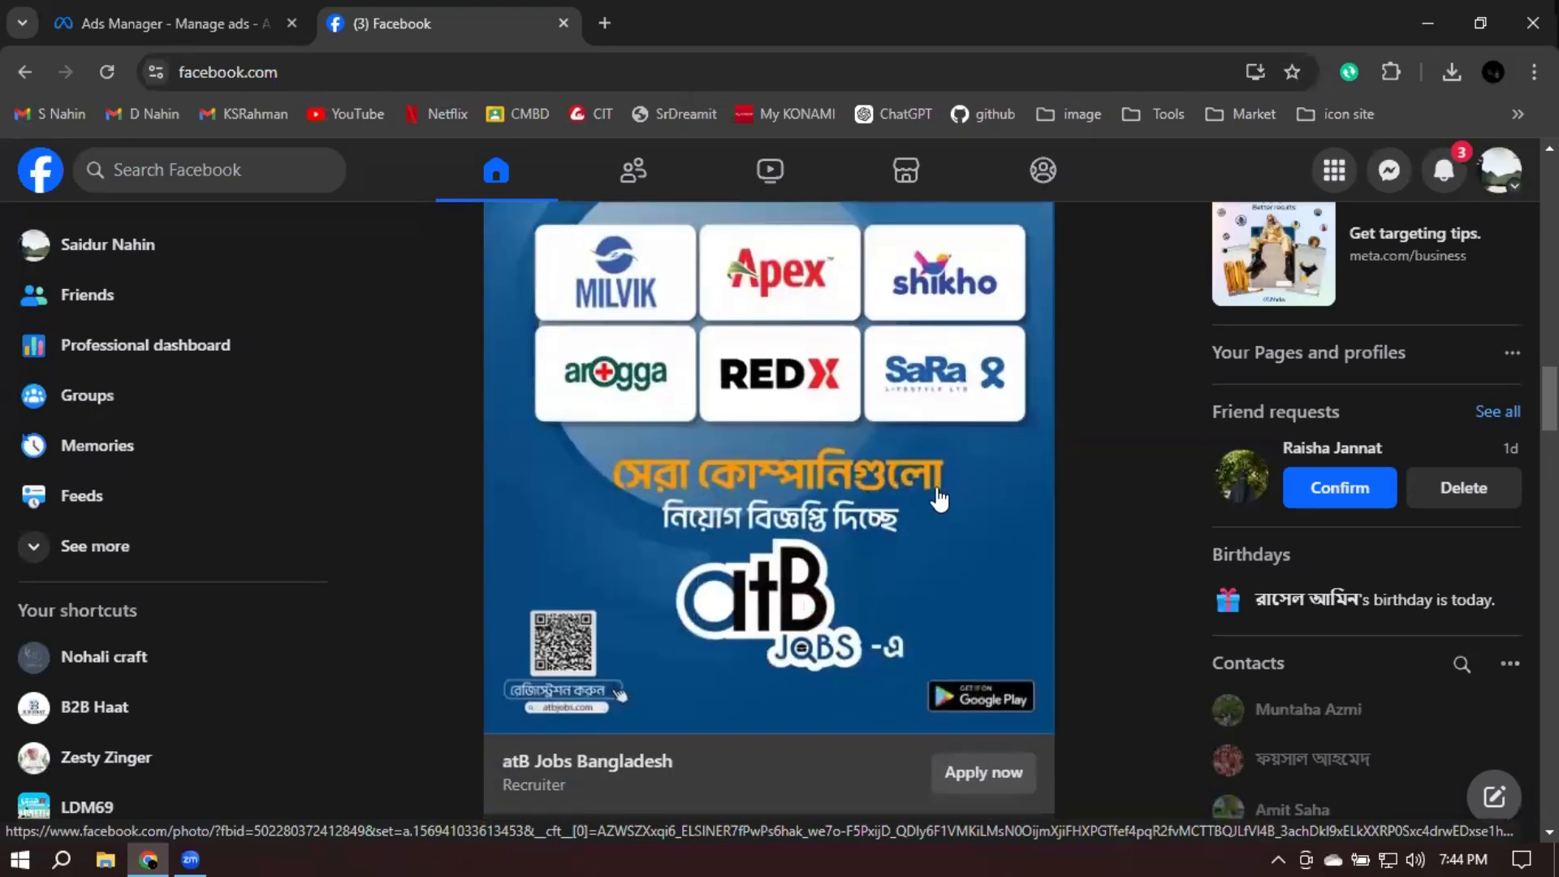
Look further down the feed for a sponsored carousel post and examine its caption and first card
{"action": "scroll", "coordinate": [939, 496], "scroll_direction": "down", "scroll_amount": 9}
{"action": "scroll", "coordinate": [937, 499], "scroll_direction": "down", "scroll_amount": 20}
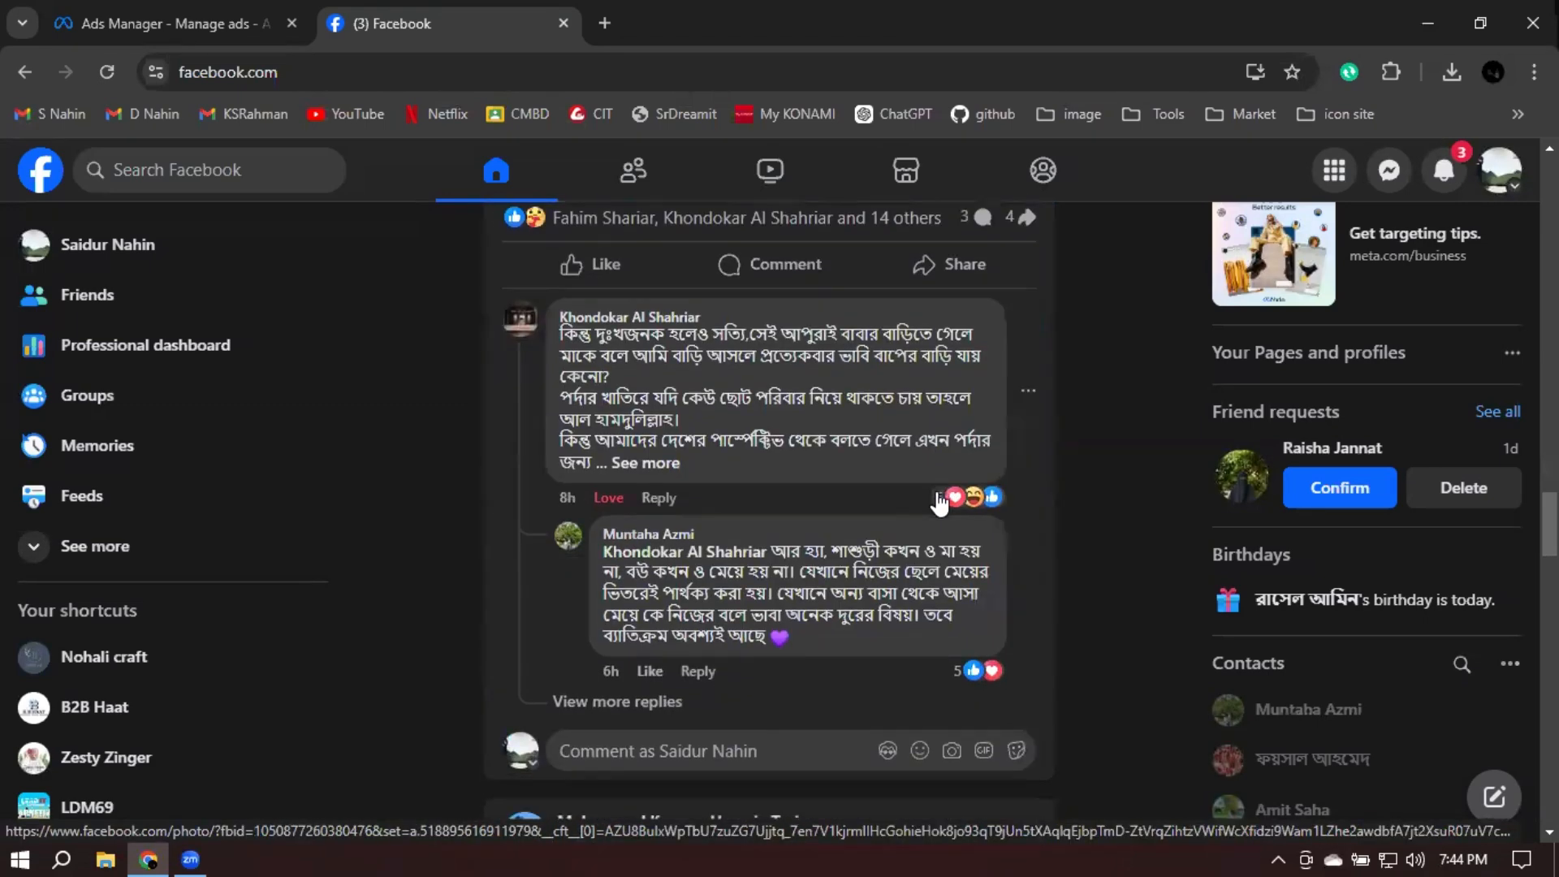
{"action": "scroll", "coordinate": [937, 505], "scroll_direction": "down", "scroll_amount": 20}
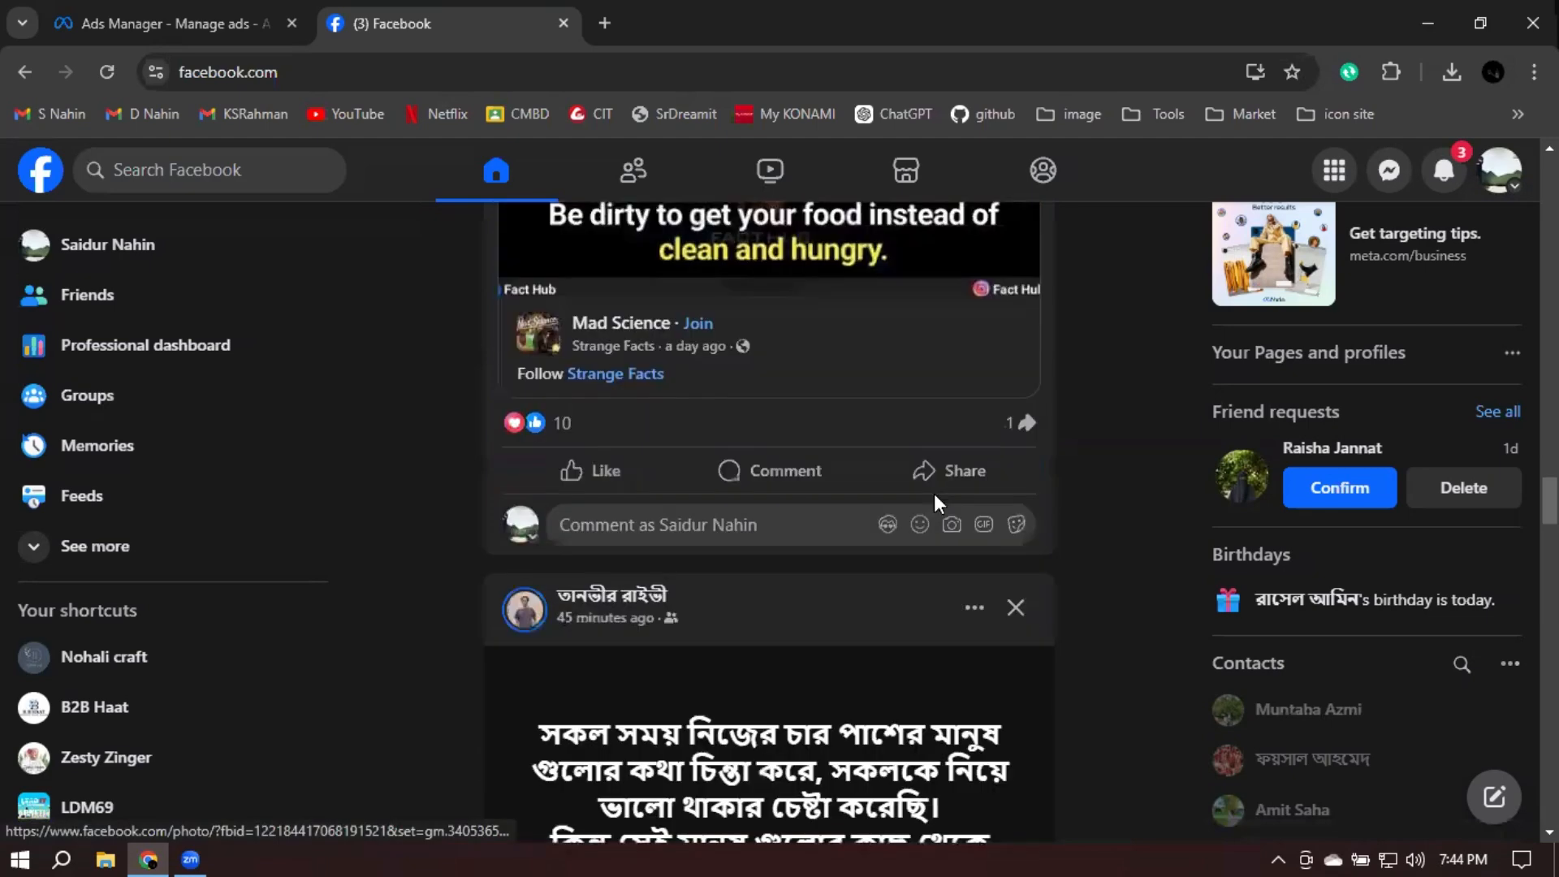
{"action": "scroll", "coordinate": [934, 495], "scroll_direction": "down", "scroll_amount": 2}
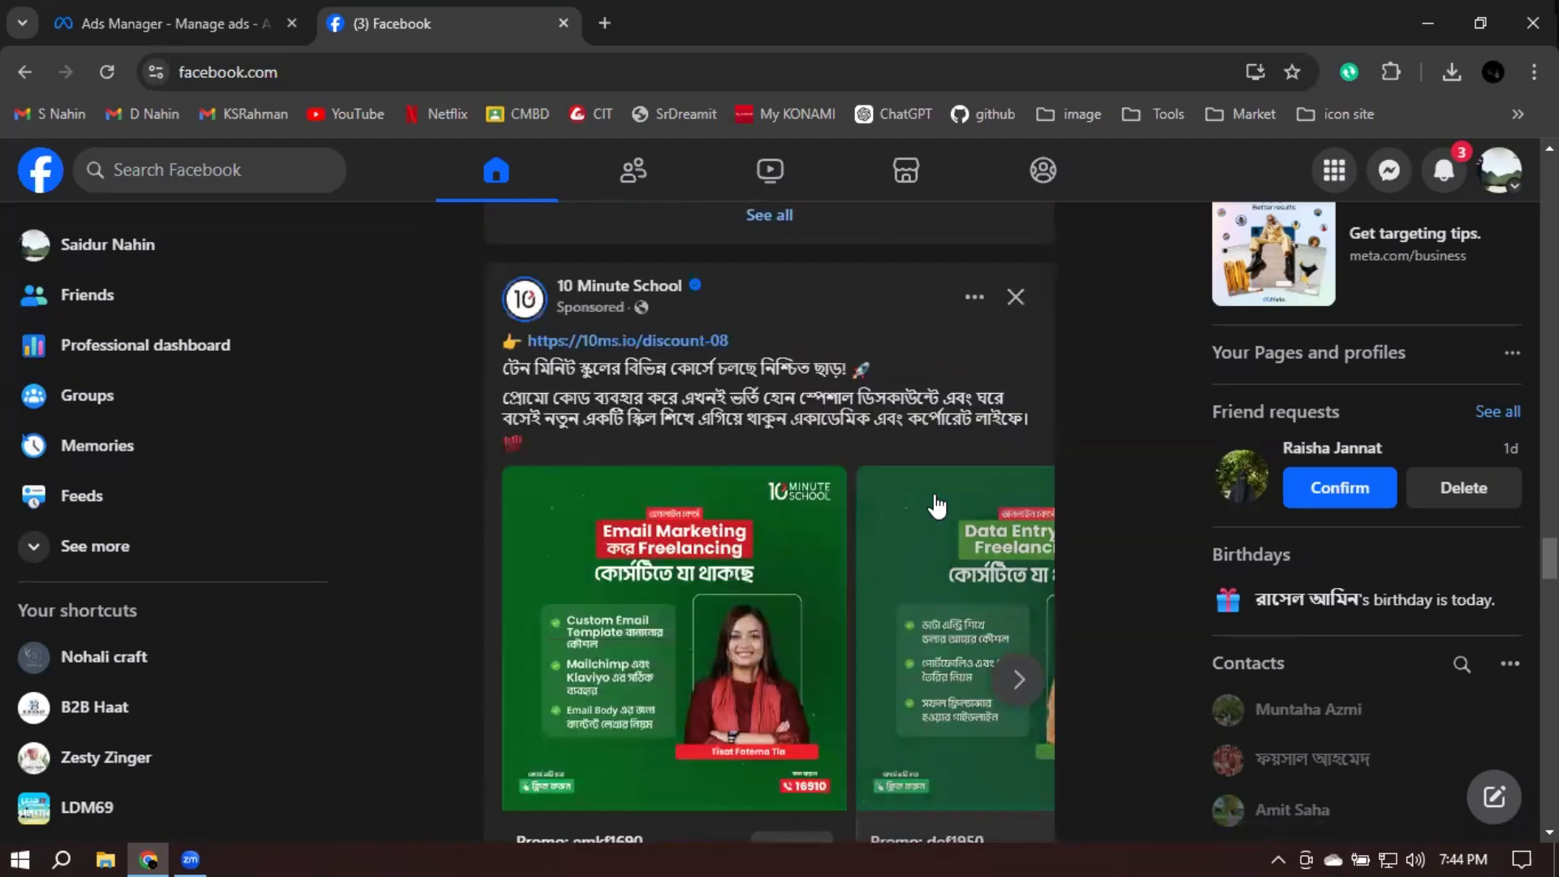
{"action": "scroll", "coordinate": [934, 497], "scroll_direction": "down", "scroll_amount": 1}
{"action": "scroll", "coordinate": [929, 495], "scroll_direction": "up", "scroll_amount": 1}
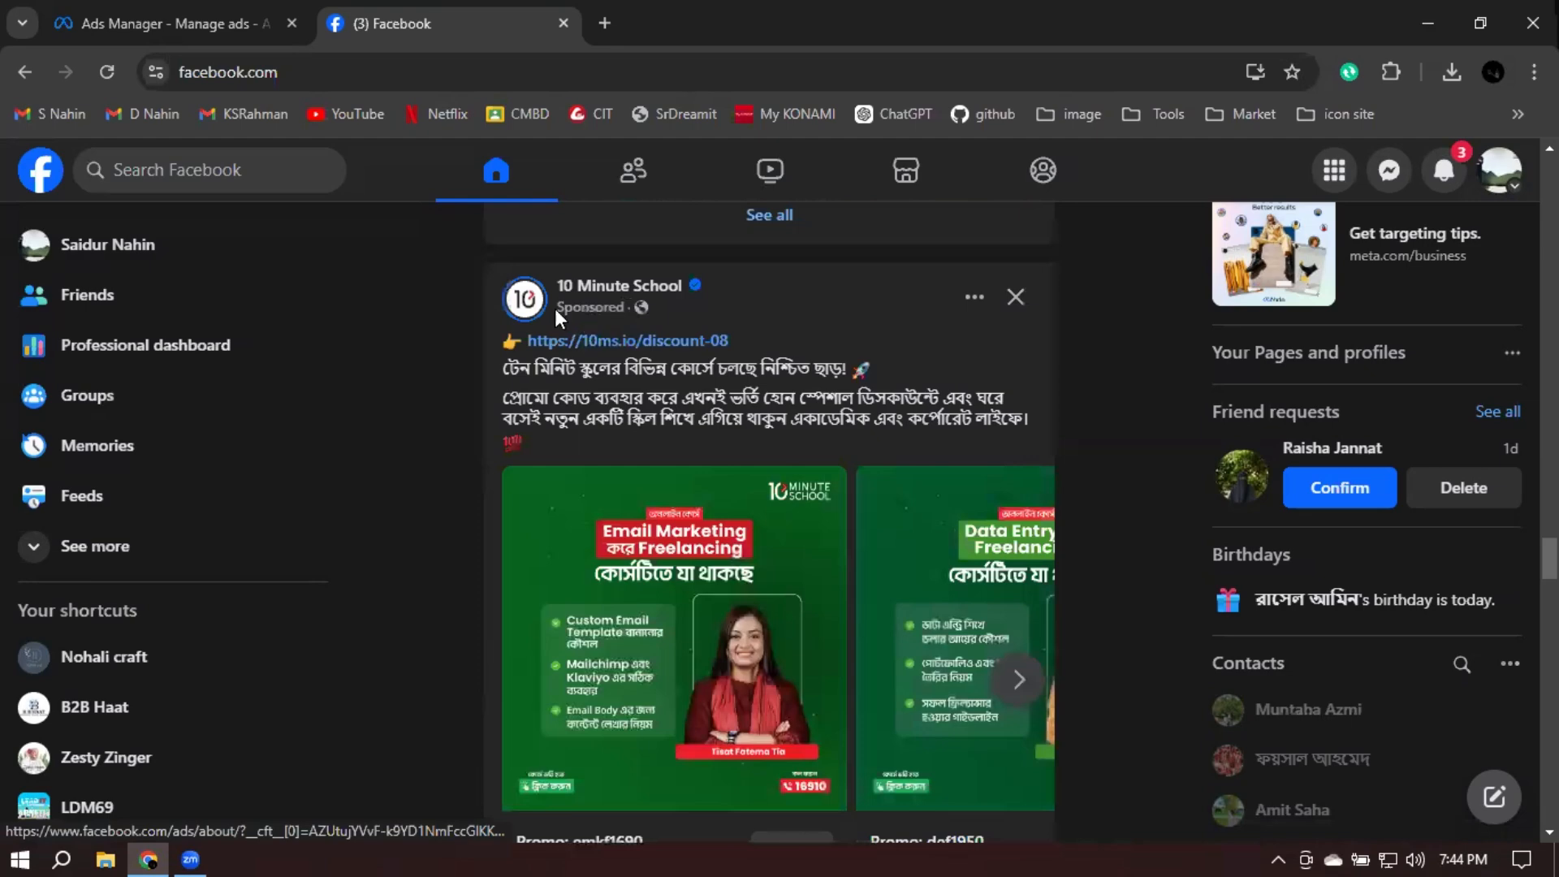
{"action": "scroll", "coordinate": [793, 336], "scroll_direction": "down", "scroll_amount": 3}
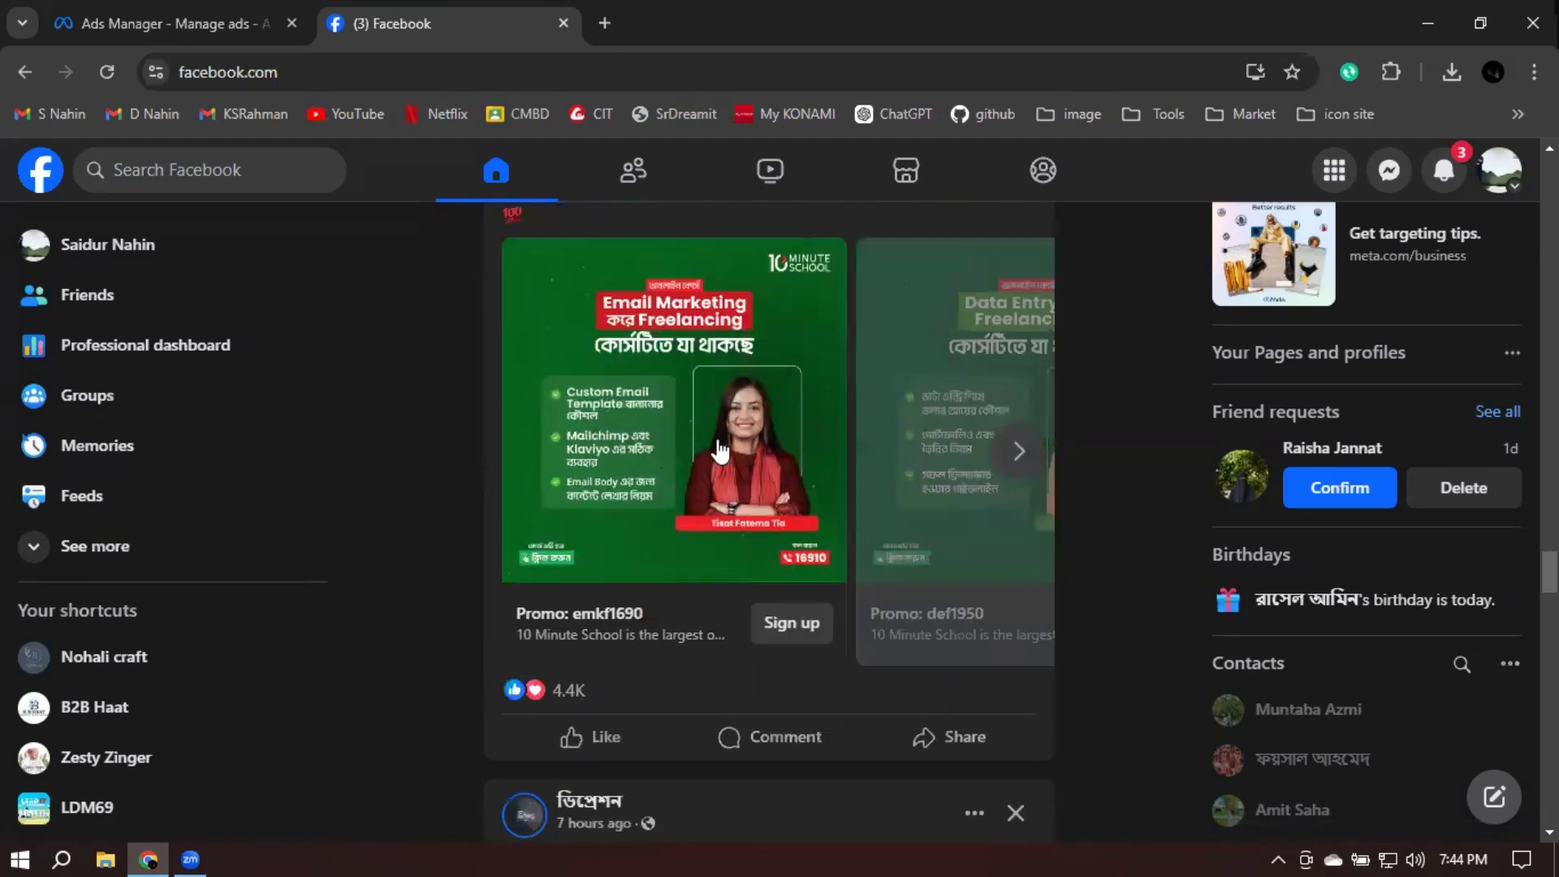
{"action": "scroll", "coordinate": [779, 383], "scroll_direction": "up", "scroll_amount": 1}
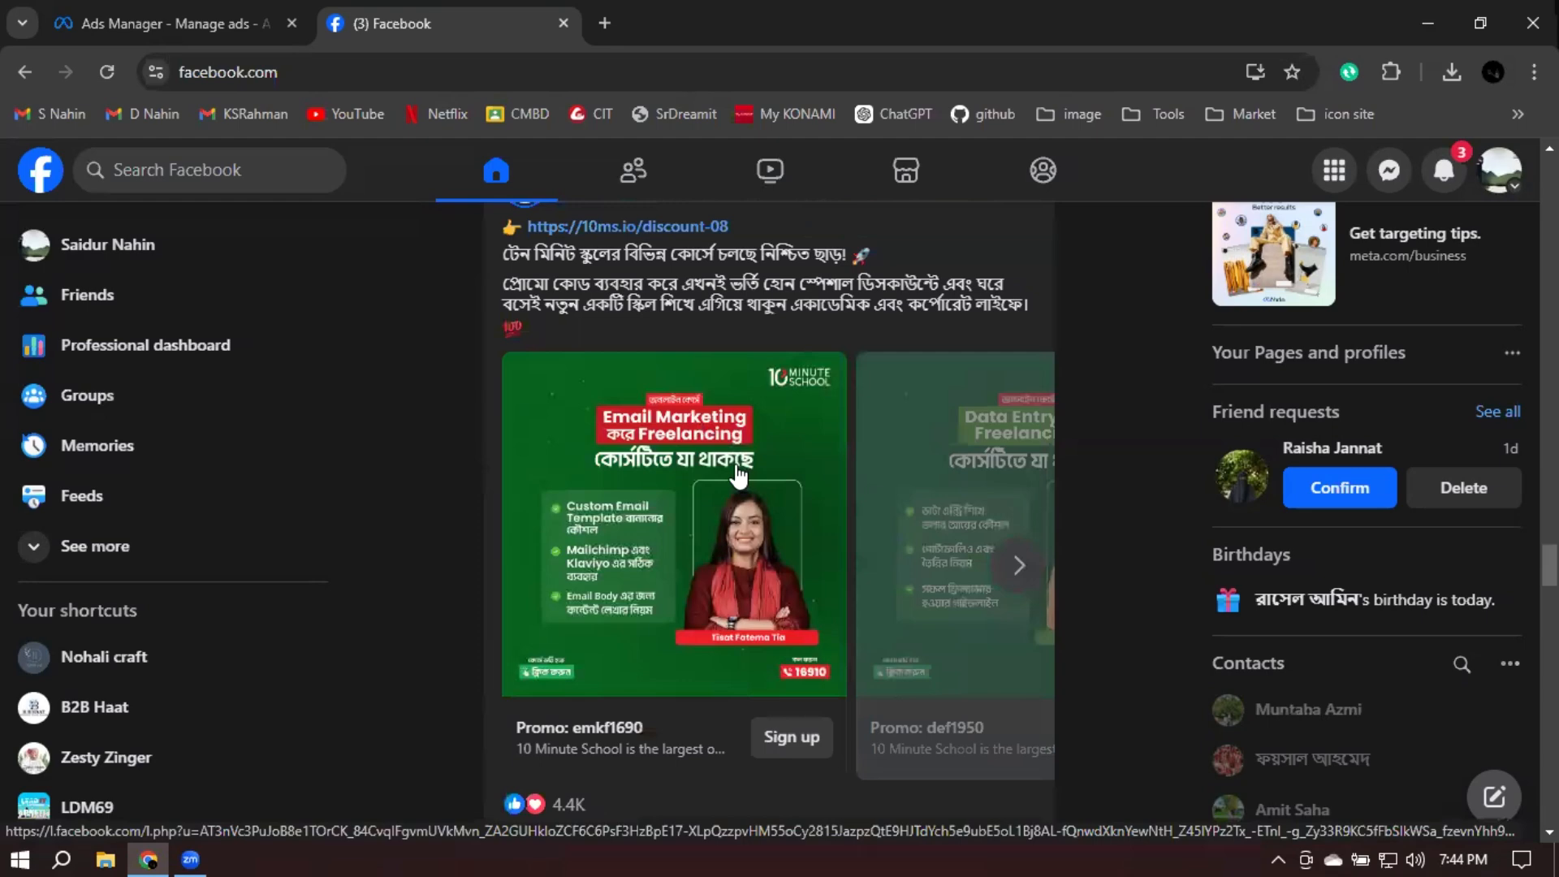
Browse the 10 Minute School carousel ad through to its last card and go back through the previous cards
{"action": "left_click", "coordinate": [1018, 565]}
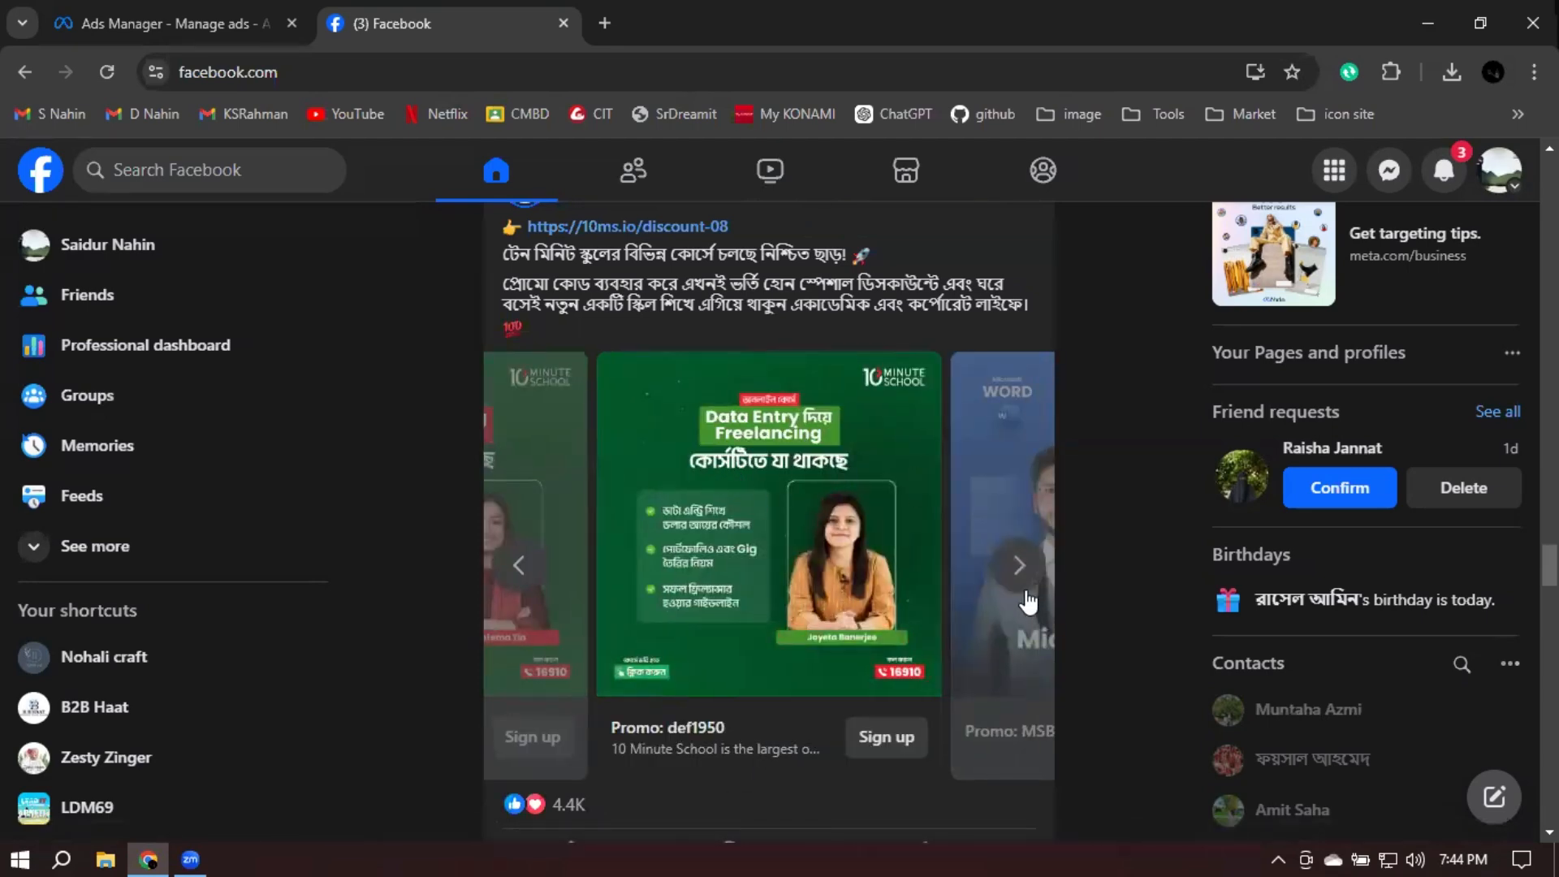
{"action": "left_click", "coordinate": [1020, 567]}
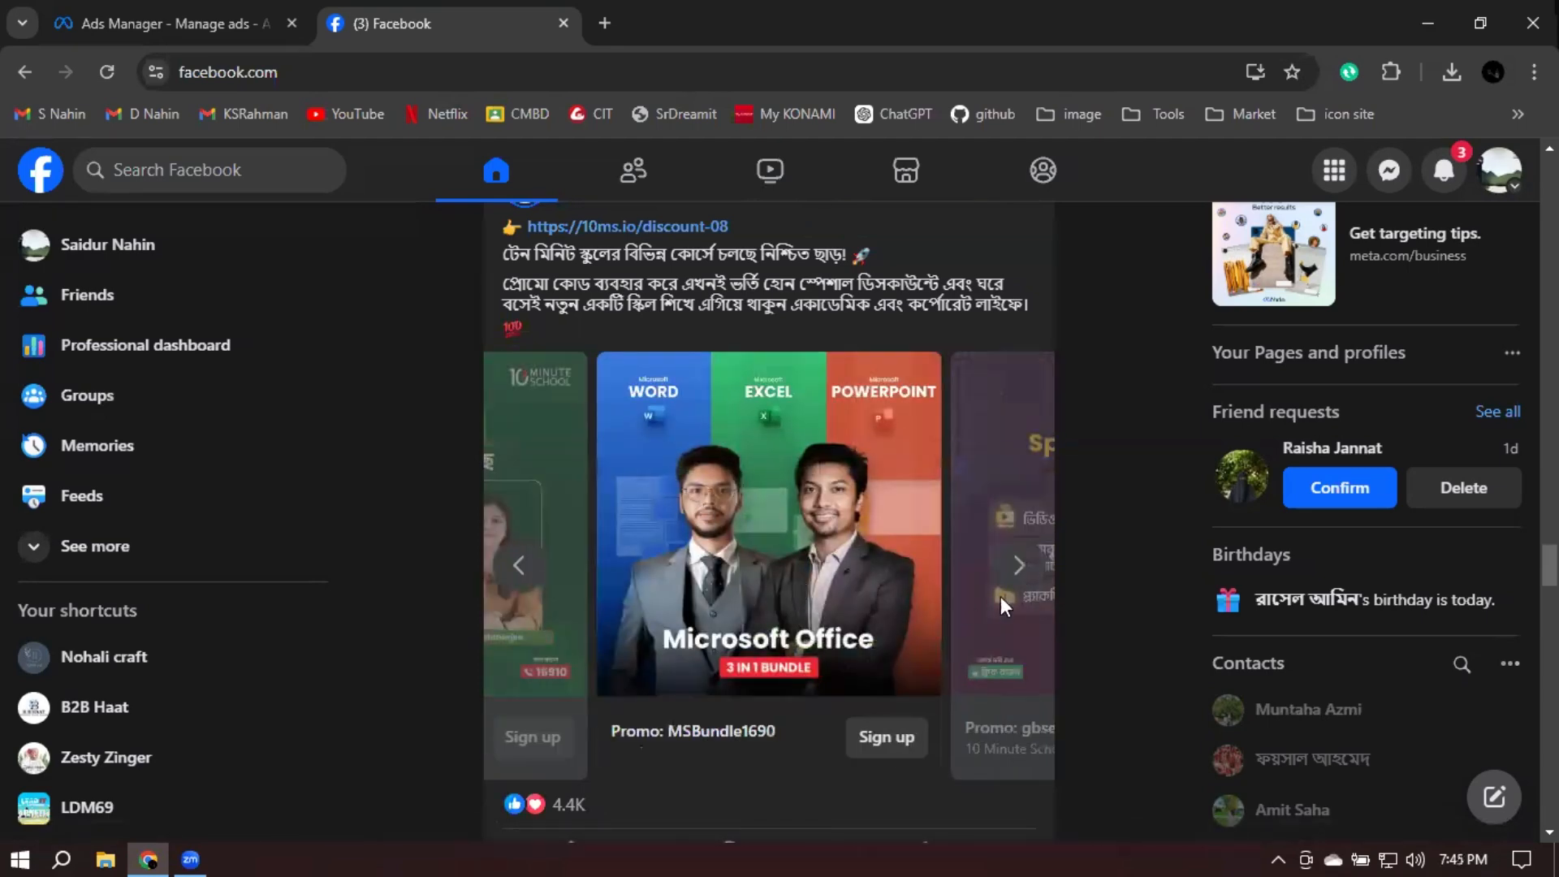
{"action": "left_click", "coordinate": [1019, 566]}
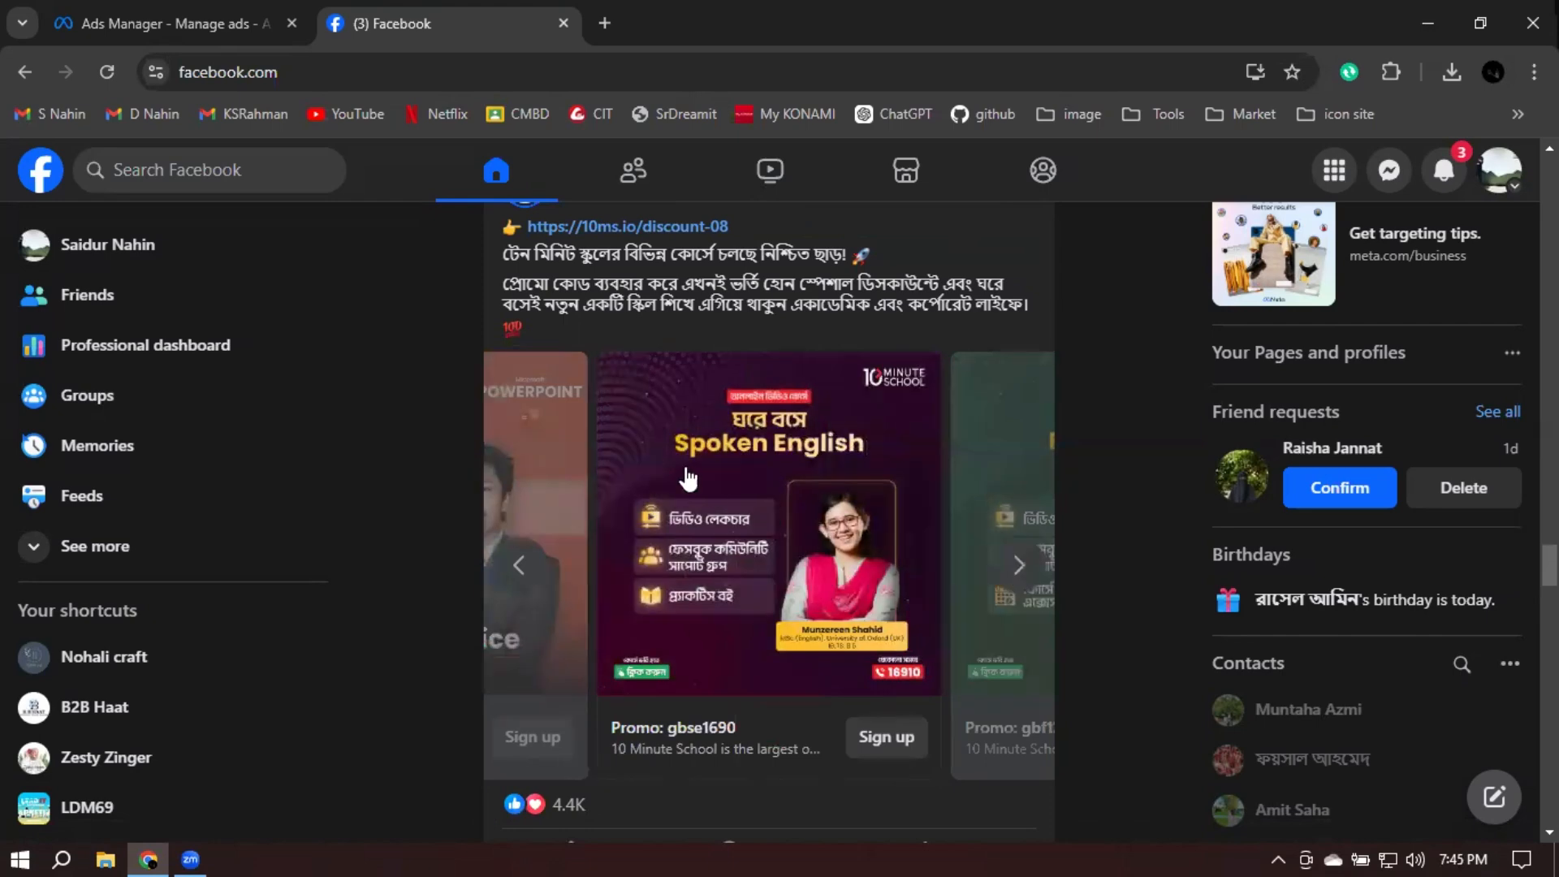
{"action": "left_click", "coordinate": [1020, 565]}
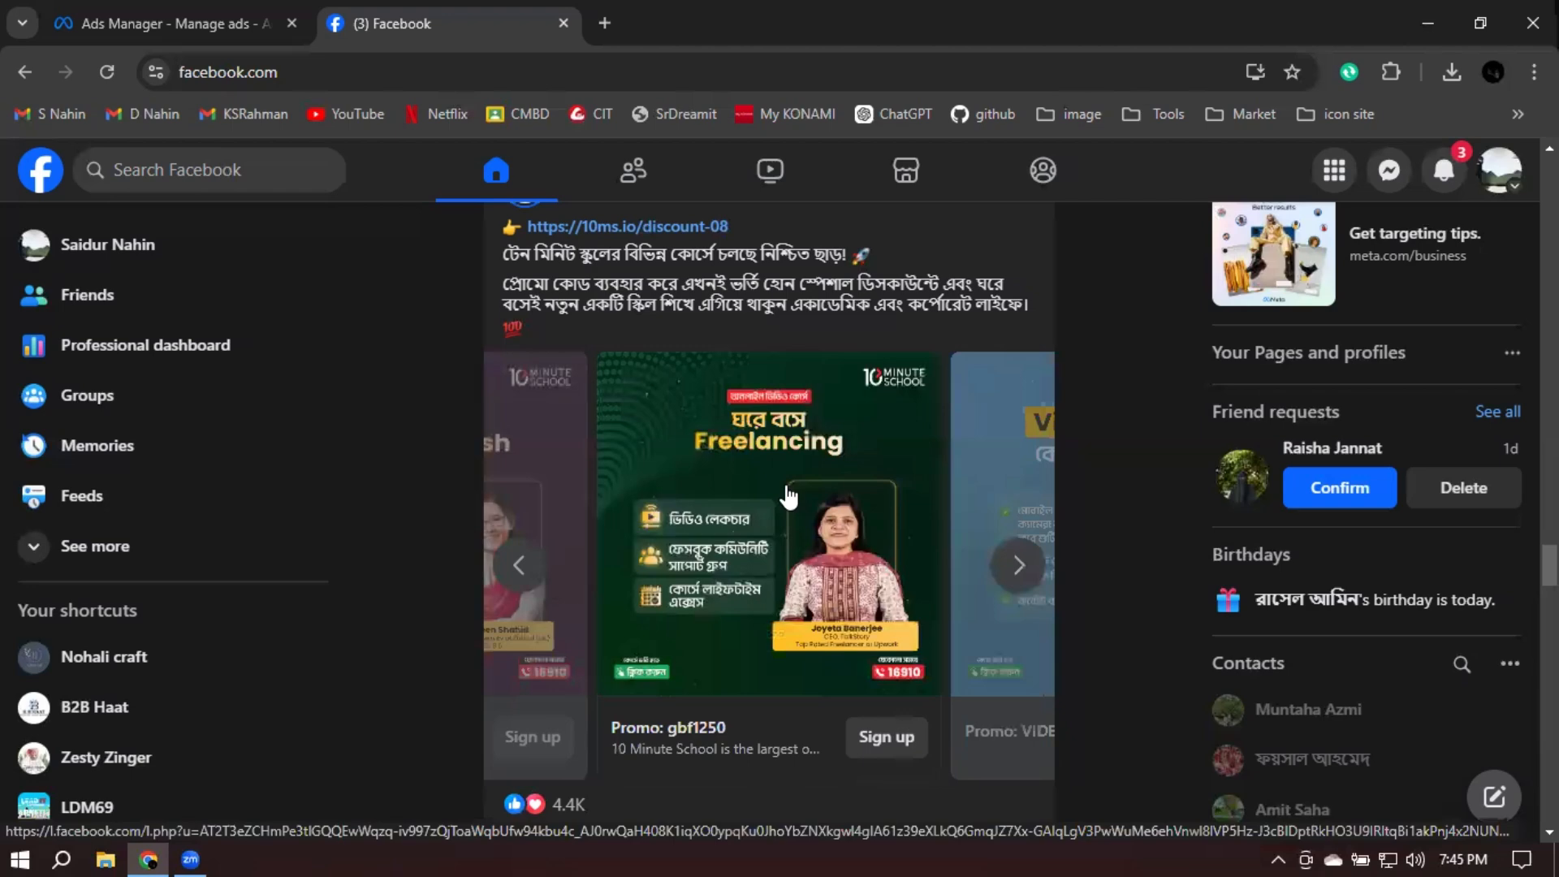
{"action": "left_click", "coordinate": [1018, 566]}
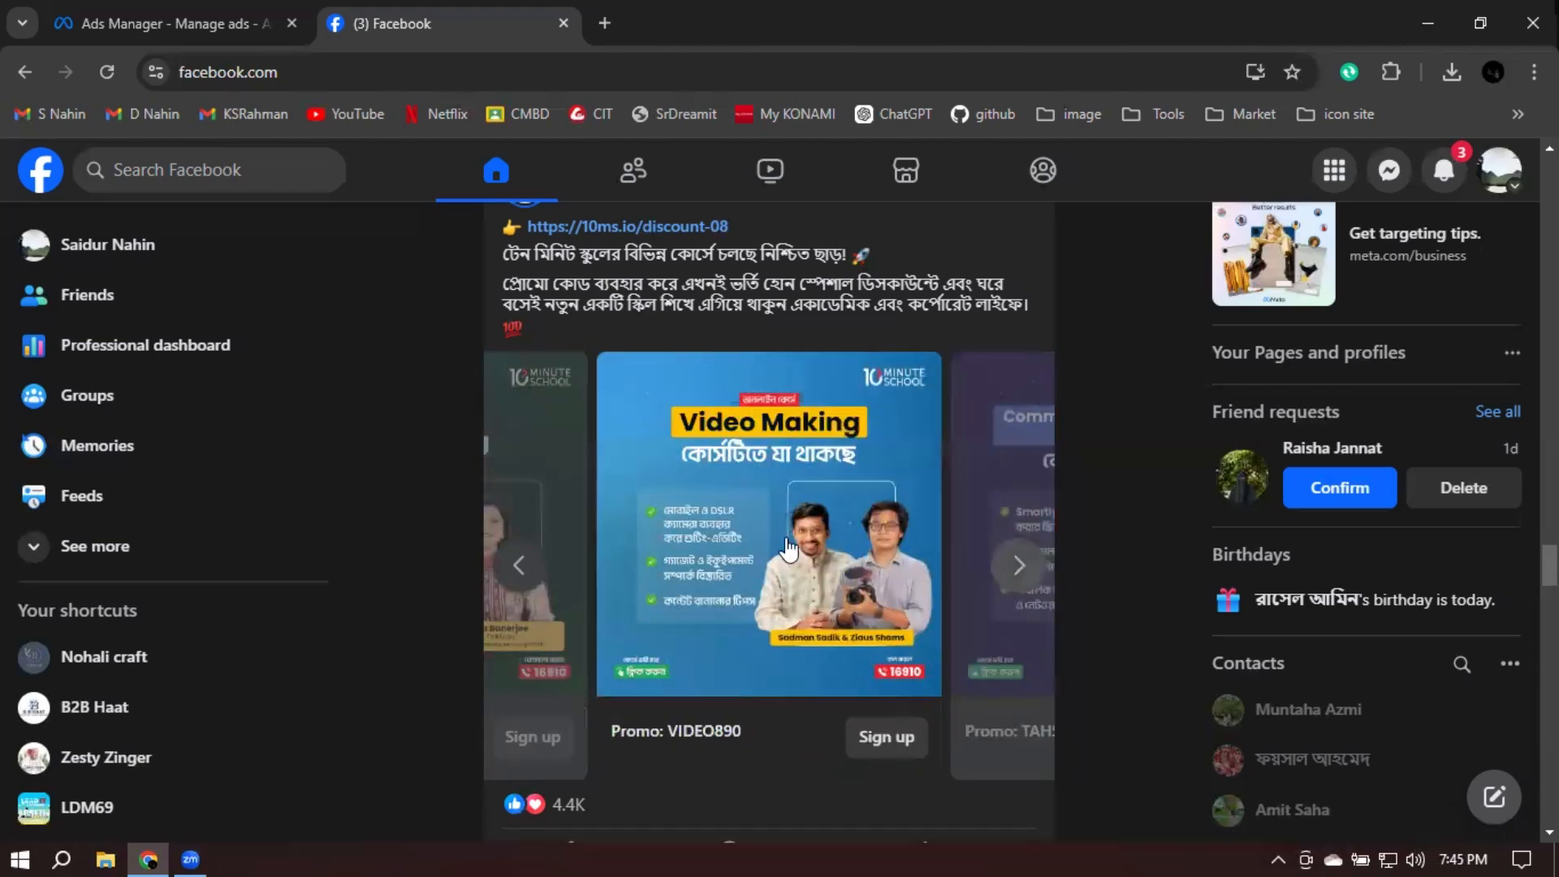
{"action": "left_click", "coordinate": [1018, 566]}
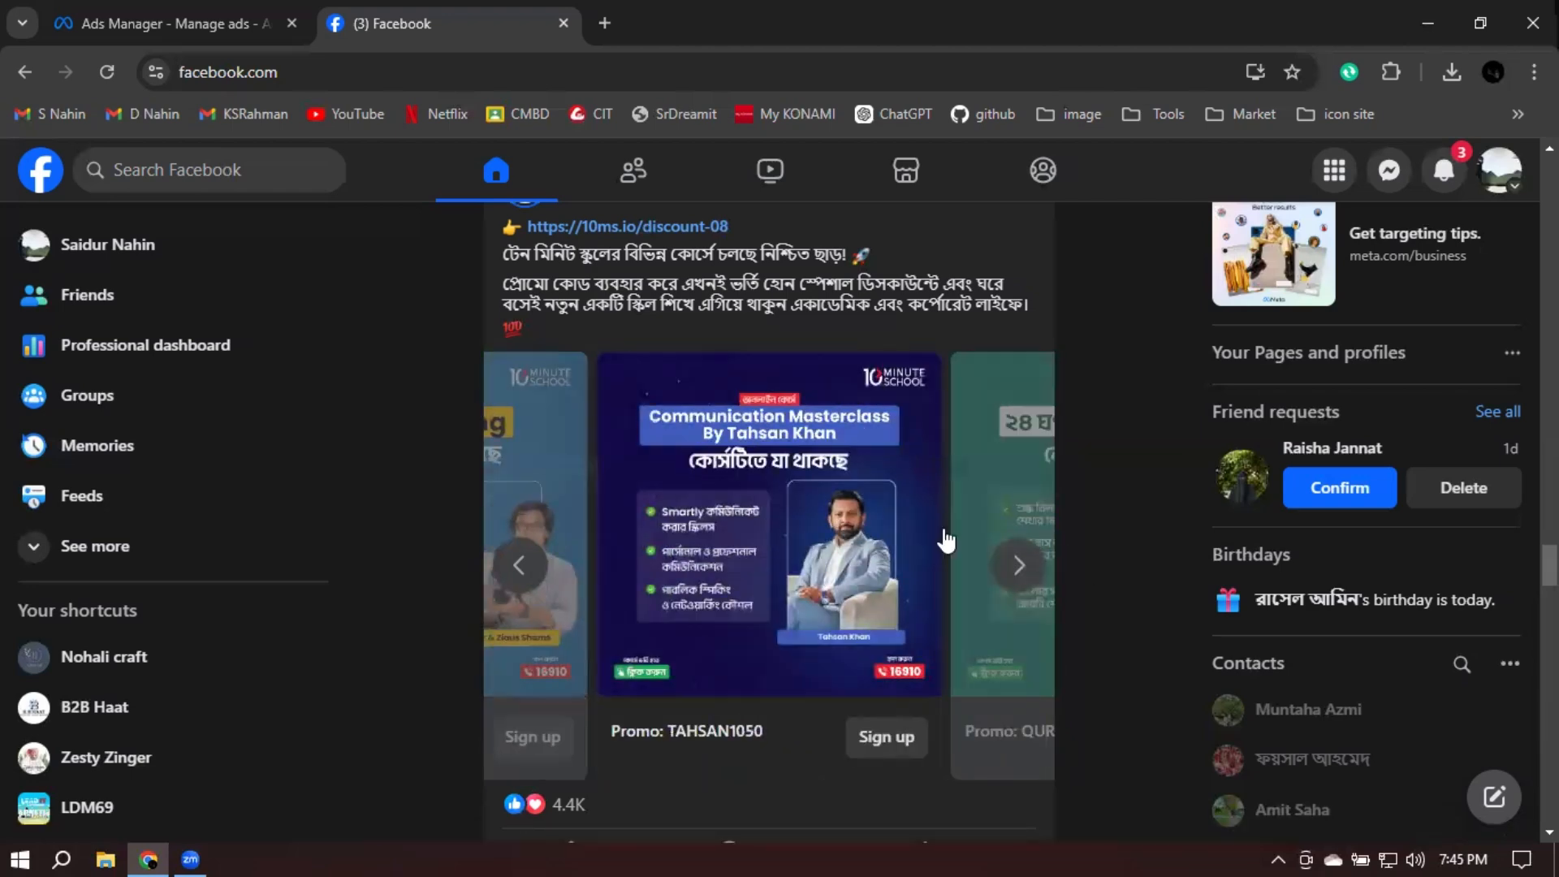
{"action": "left_click", "coordinate": [1016, 567]}
{"action": "left_click", "coordinate": [1015, 566]}
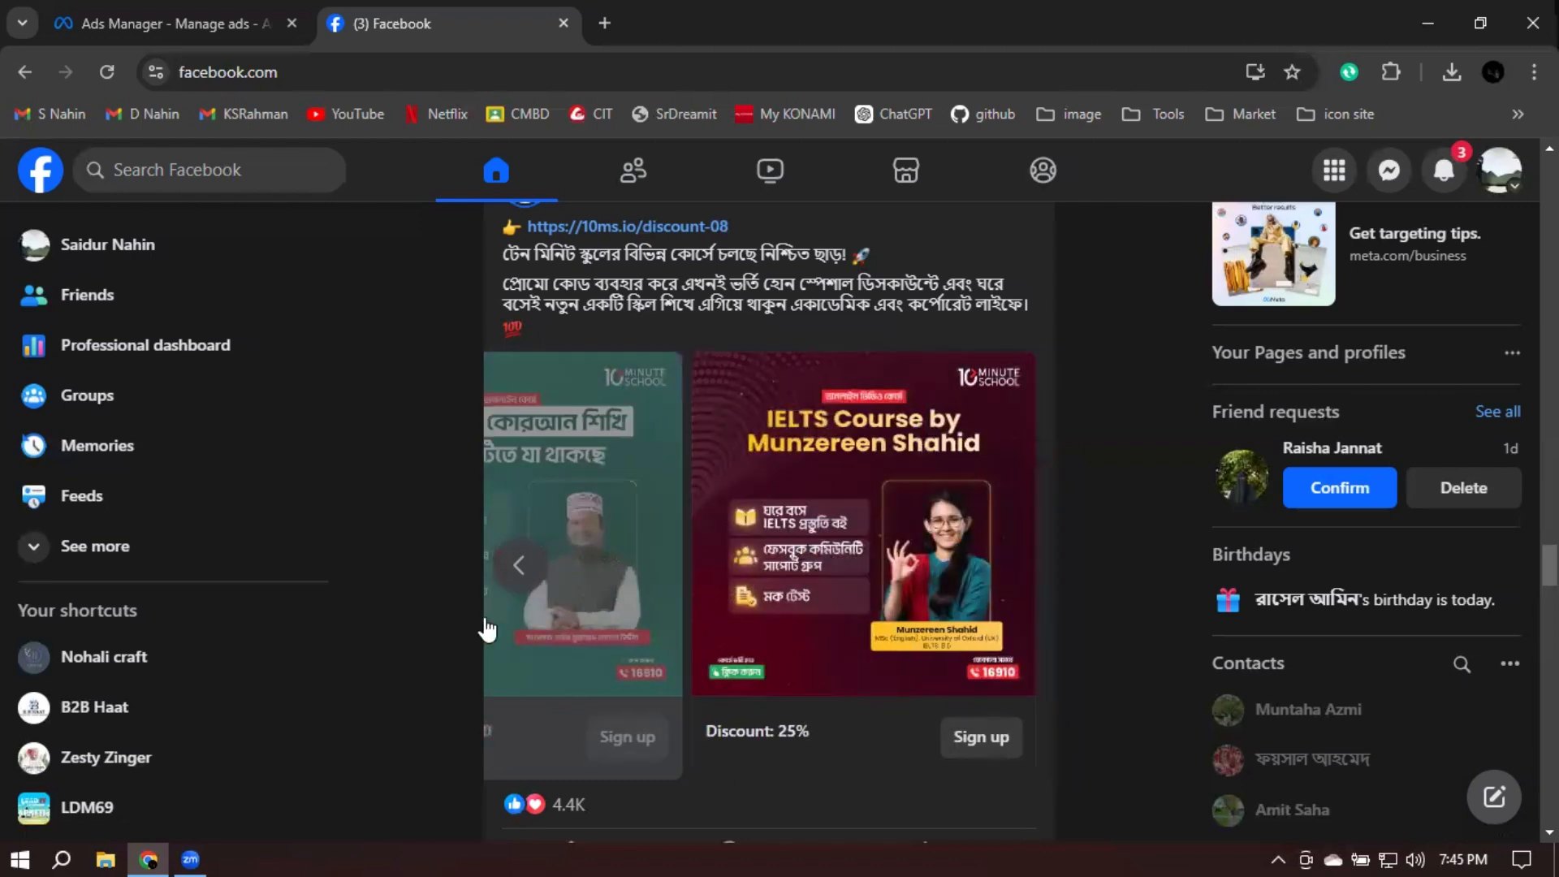
{"action": "left_click", "coordinate": [518, 566]}
{"action": "left_click", "coordinate": [518, 566]}
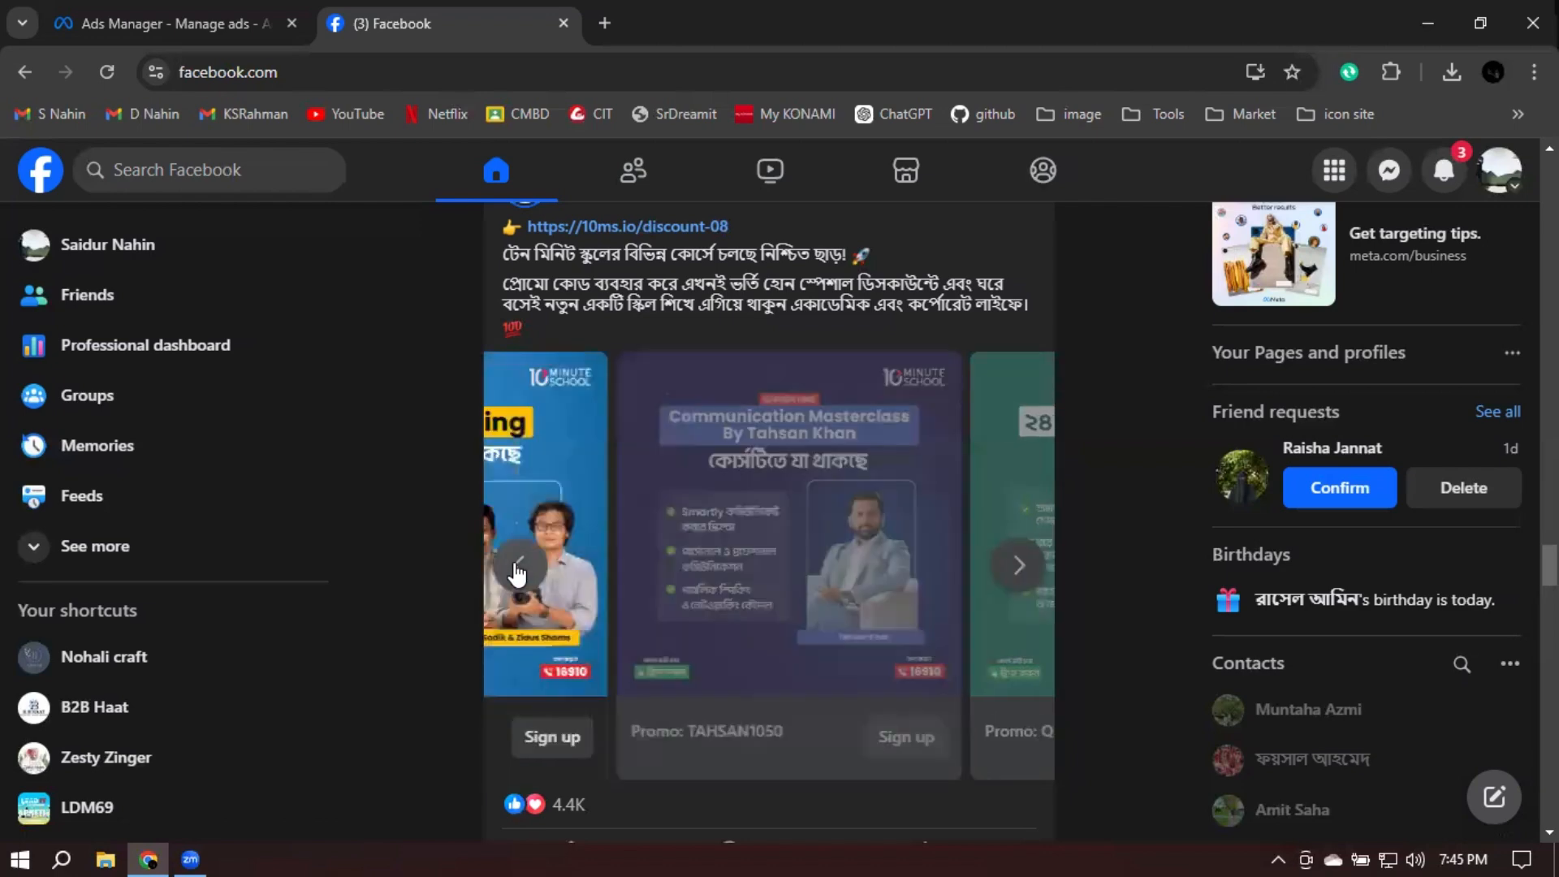
Return the 10 Minute School carousel ad to its first card, the Email Marketing course
{"action": "left_click", "coordinate": [518, 566]}
{"action": "left_click", "coordinate": [518, 566]}
{"action": "left_click", "coordinate": [518, 565]}
{"action": "left_click", "coordinate": [518, 565]}
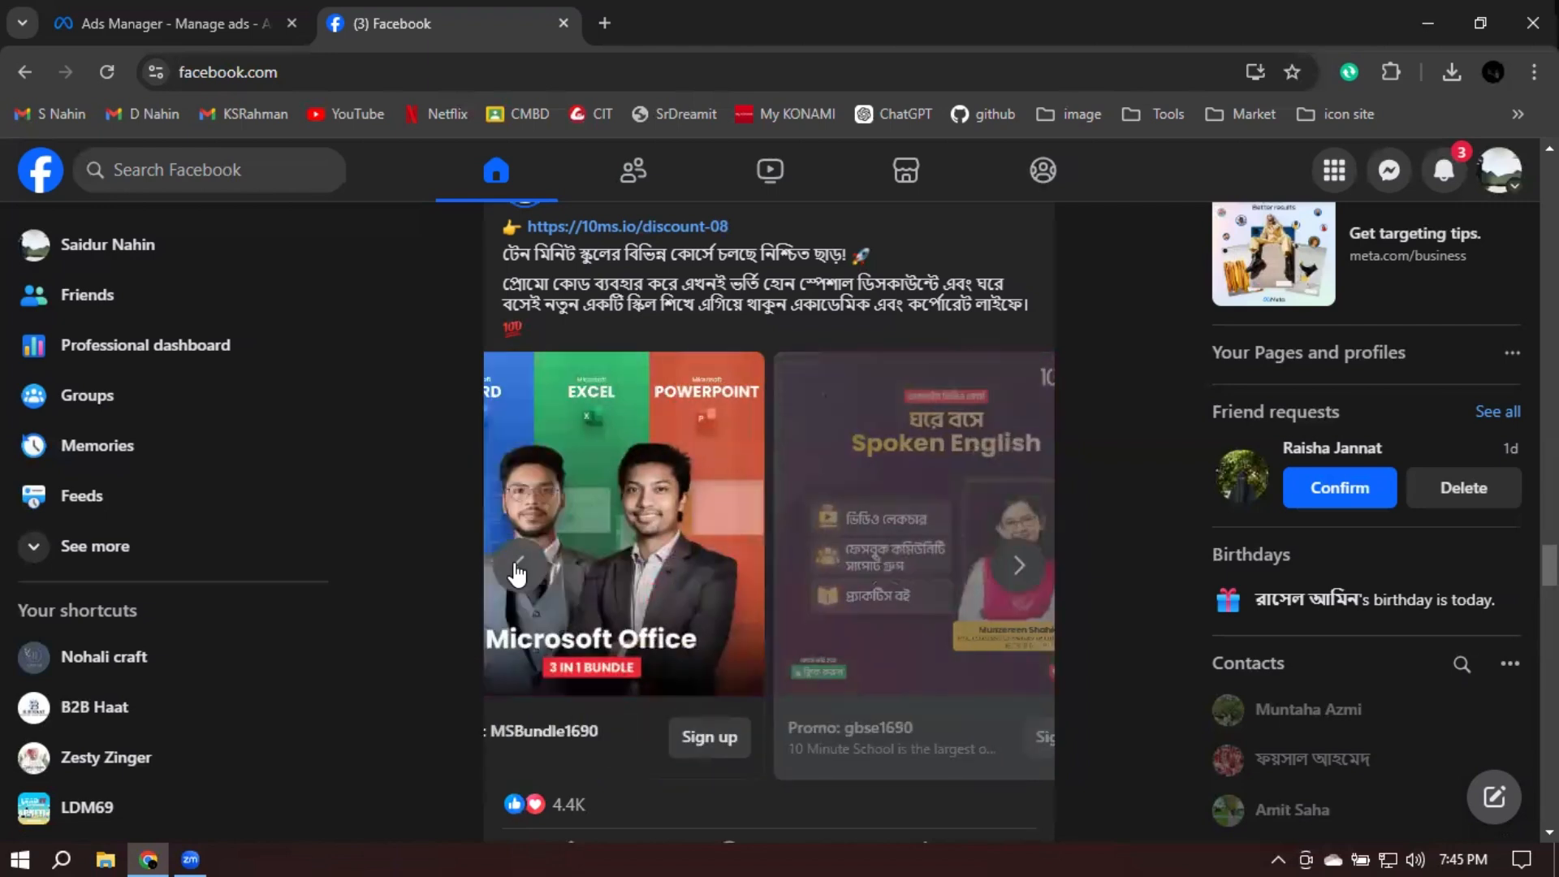
{"action": "left_click", "coordinate": [518, 566]}
{"action": "left_click", "coordinate": [517, 566]}
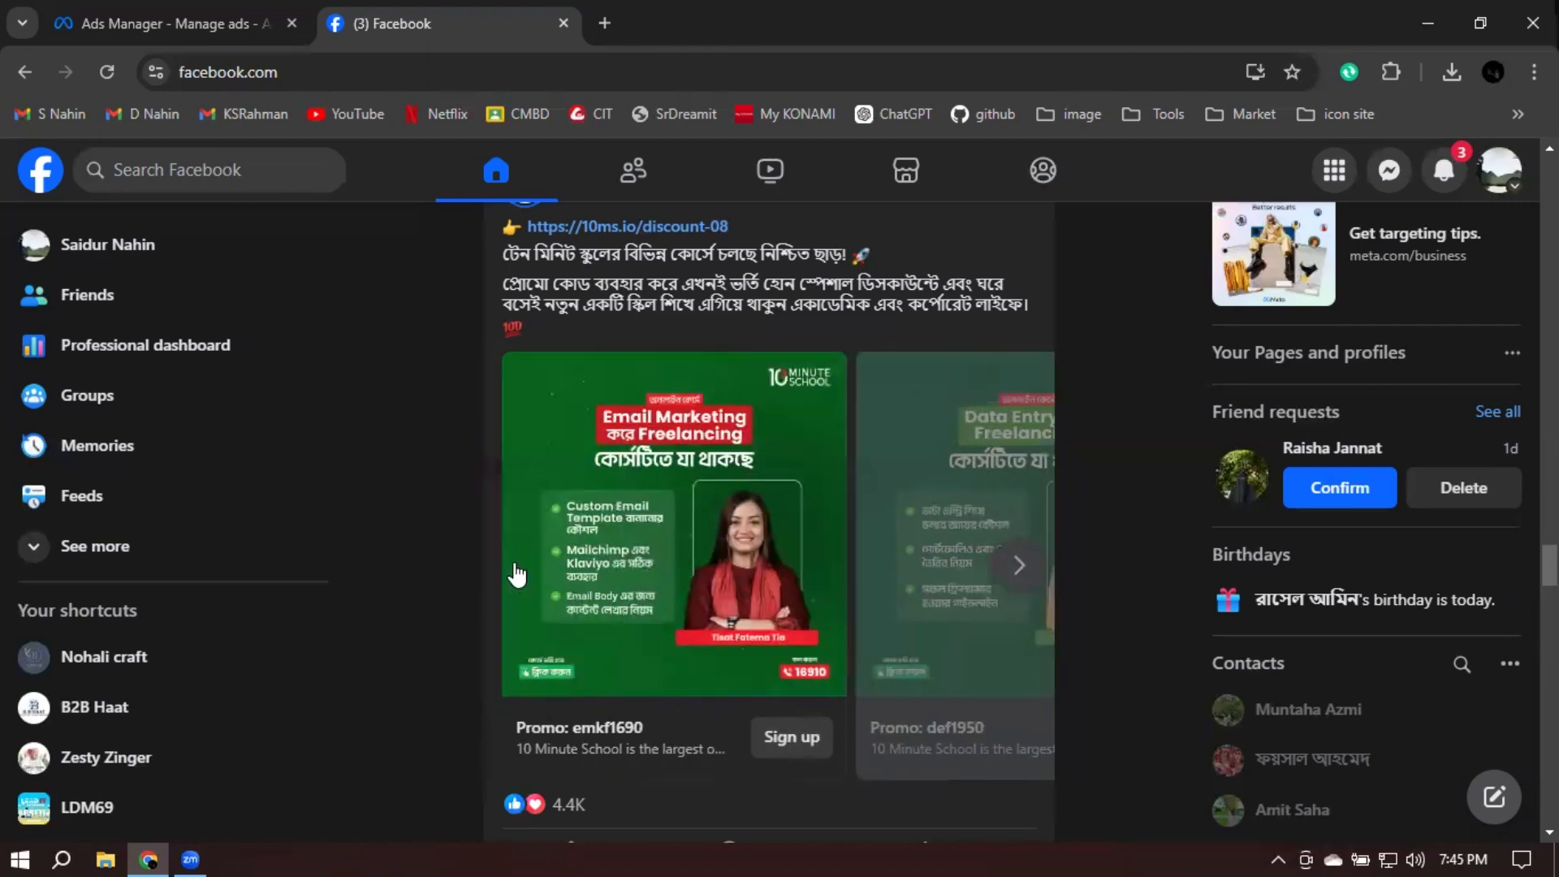
{"action": "scroll", "coordinate": [790, 506], "scroll_direction": "down", "scroll_amount": 1}
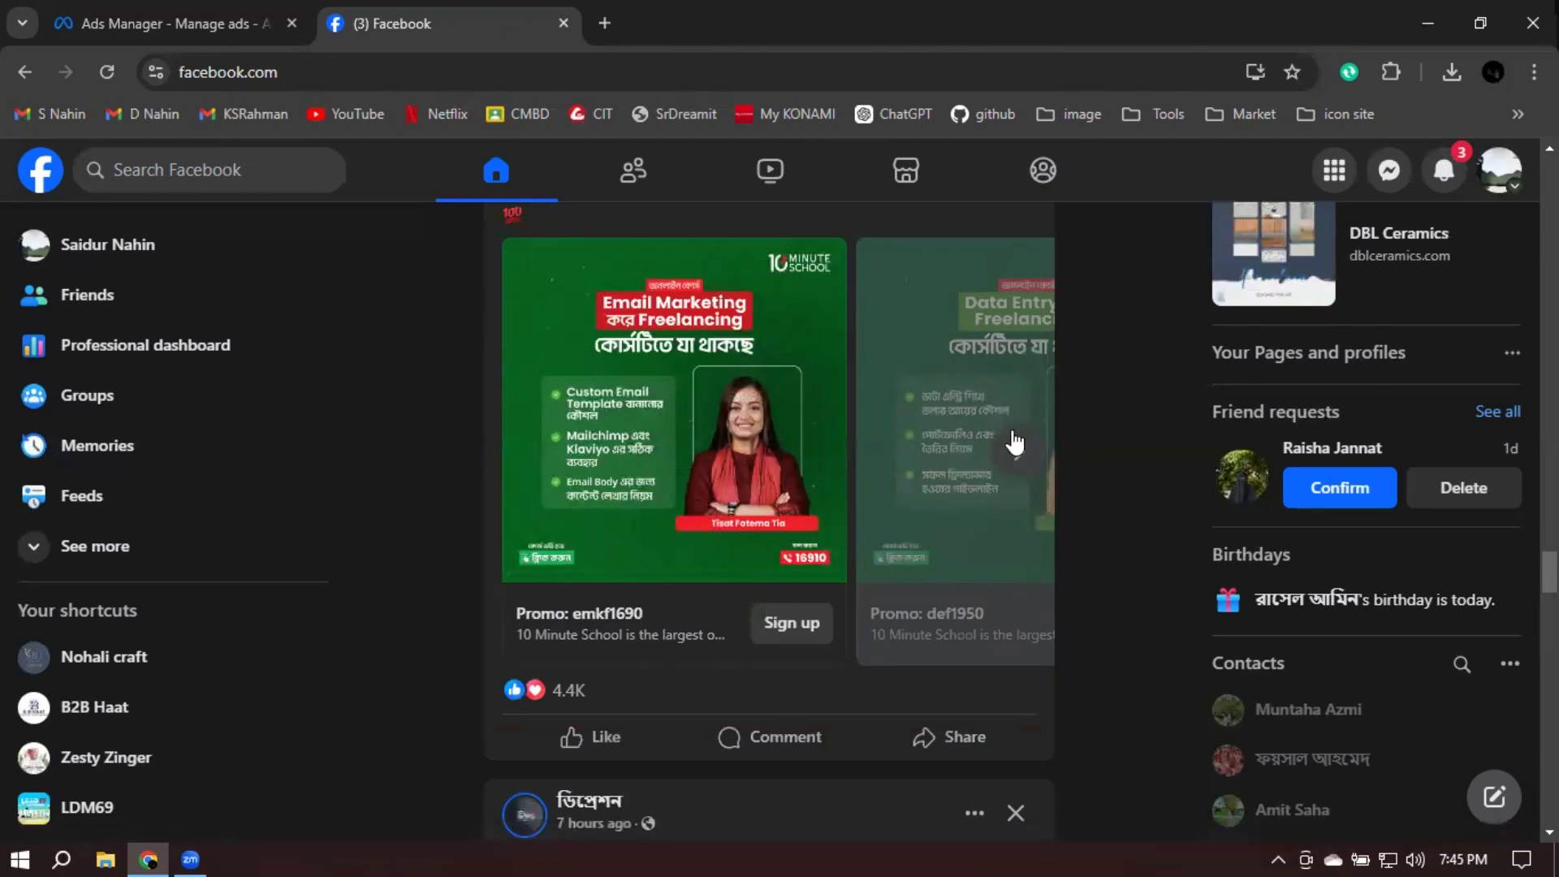
Compare the images and promo headlines of the carousel's cards, from Email Marketing through to Spoken English
{"action": "left_click", "coordinate": [1016, 457]}
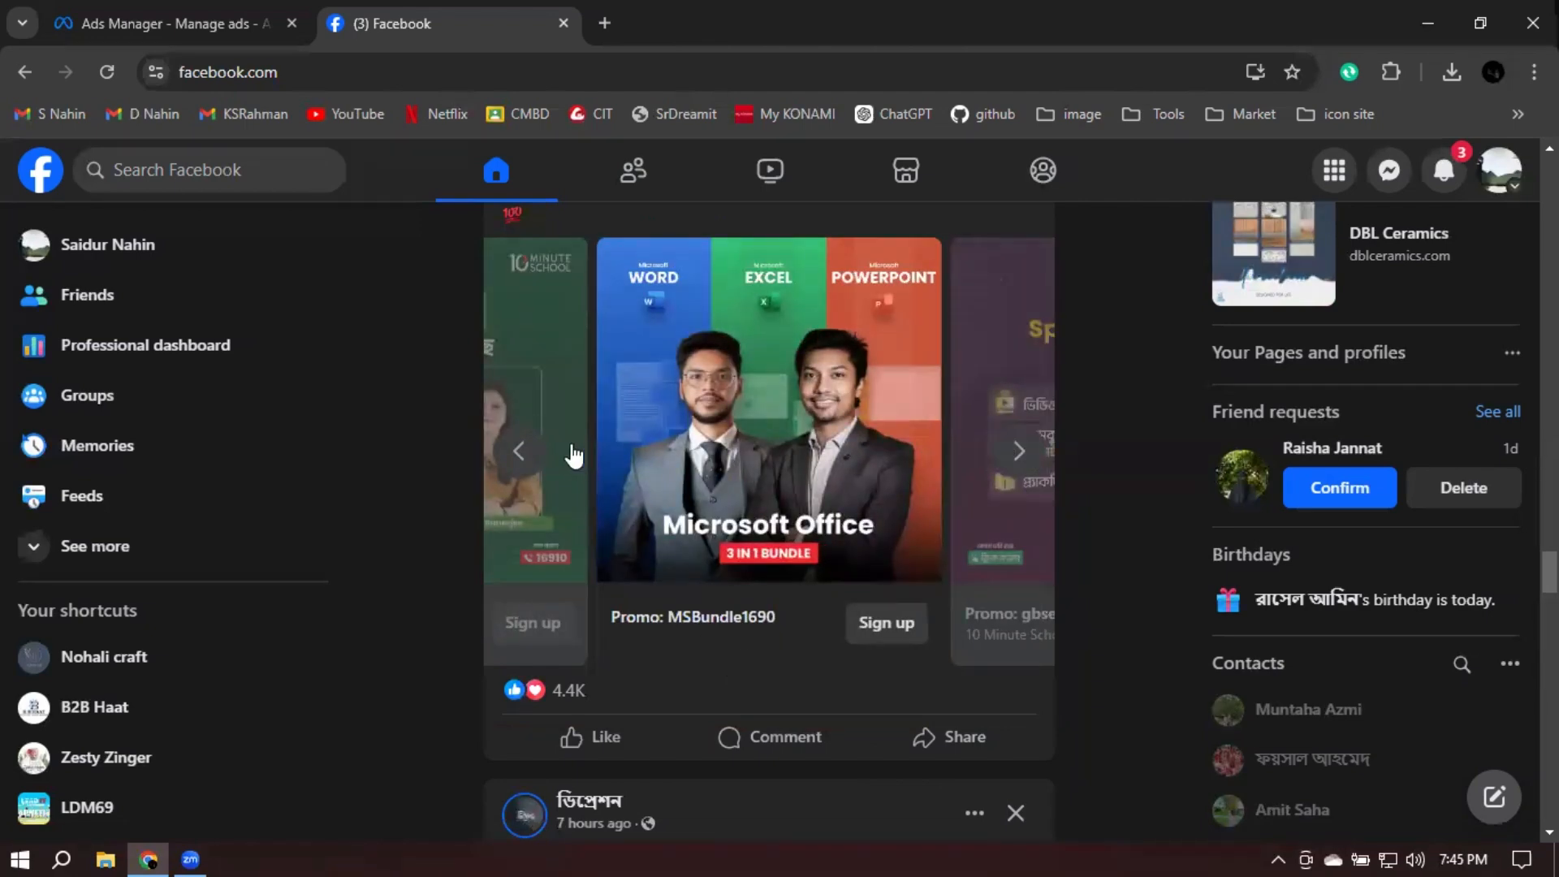
{"action": "left_click", "coordinate": [524, 471]}
{"action": "left_click", "coordinate": [526, 475]}
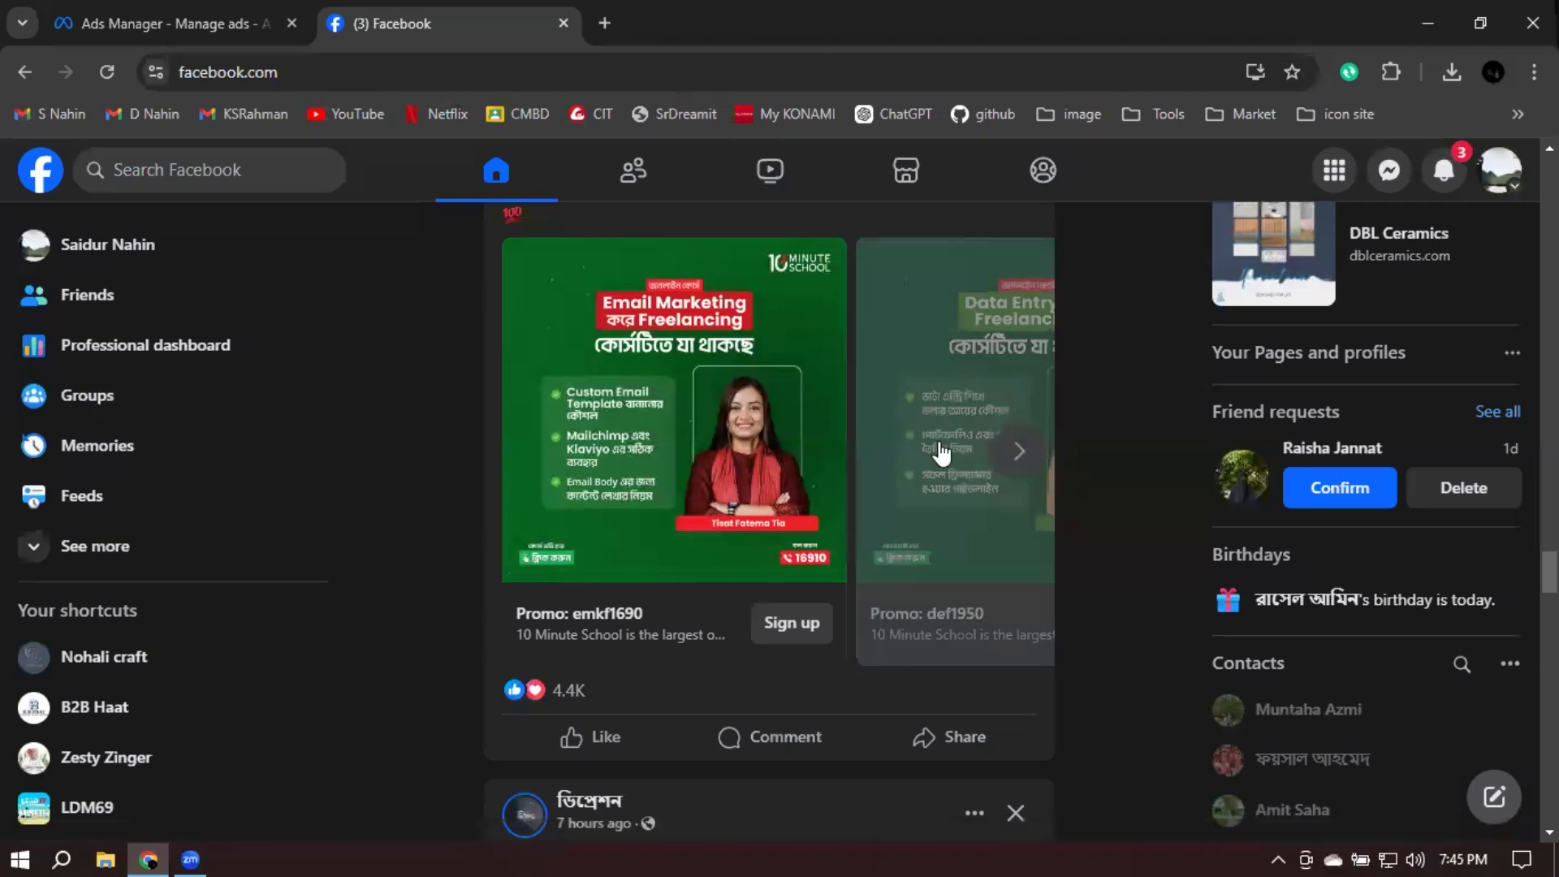
{"action": "left_click", "coordinate": [1019, 450]}
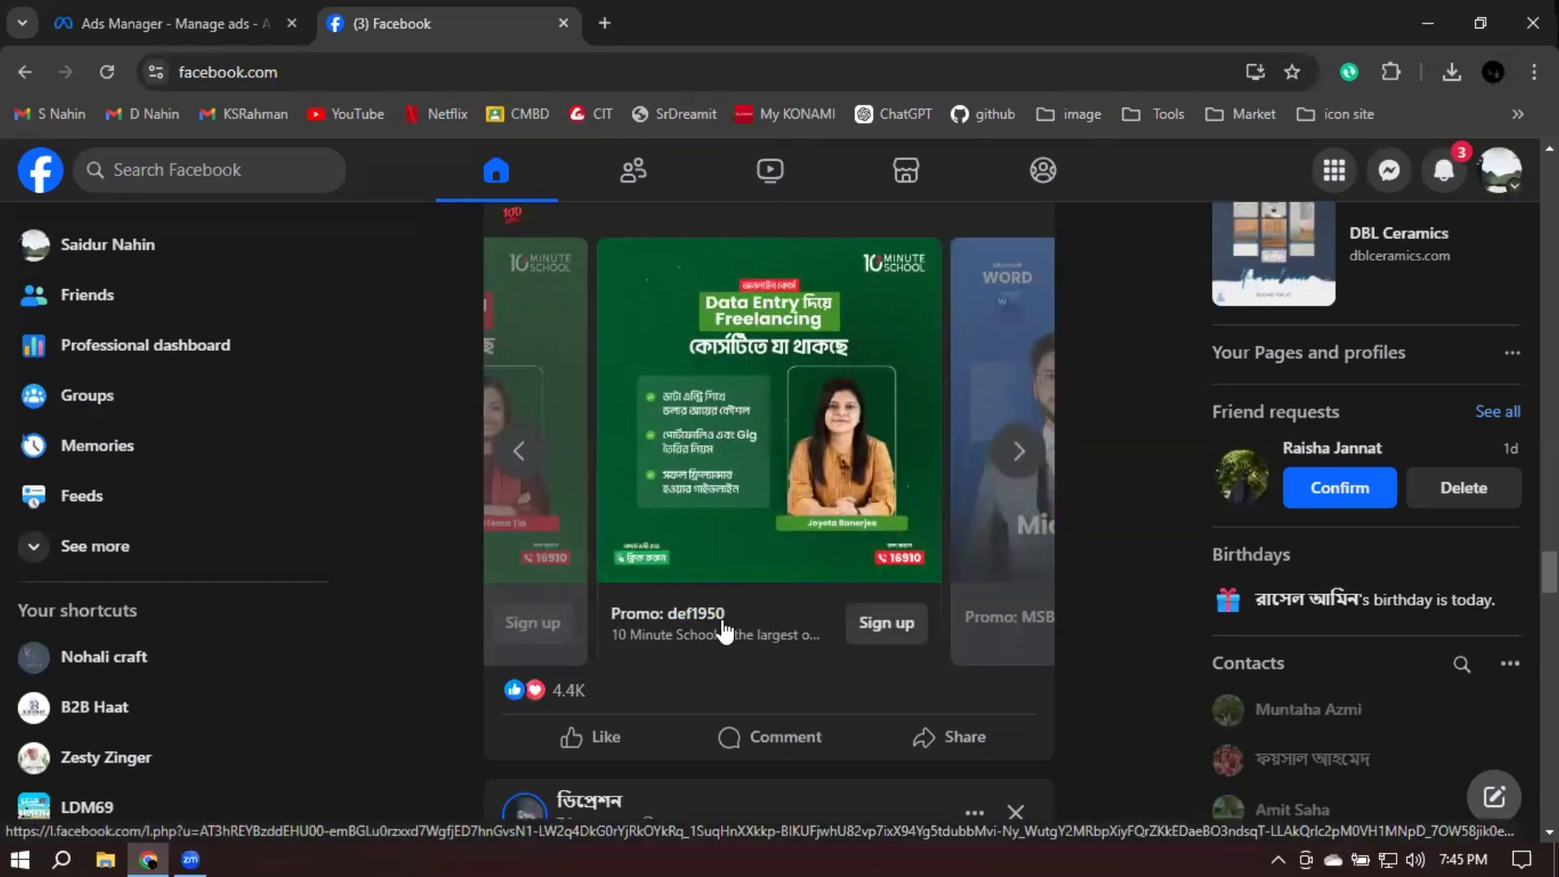
{"action": "left_click", "coordinate": [1019, 454]}
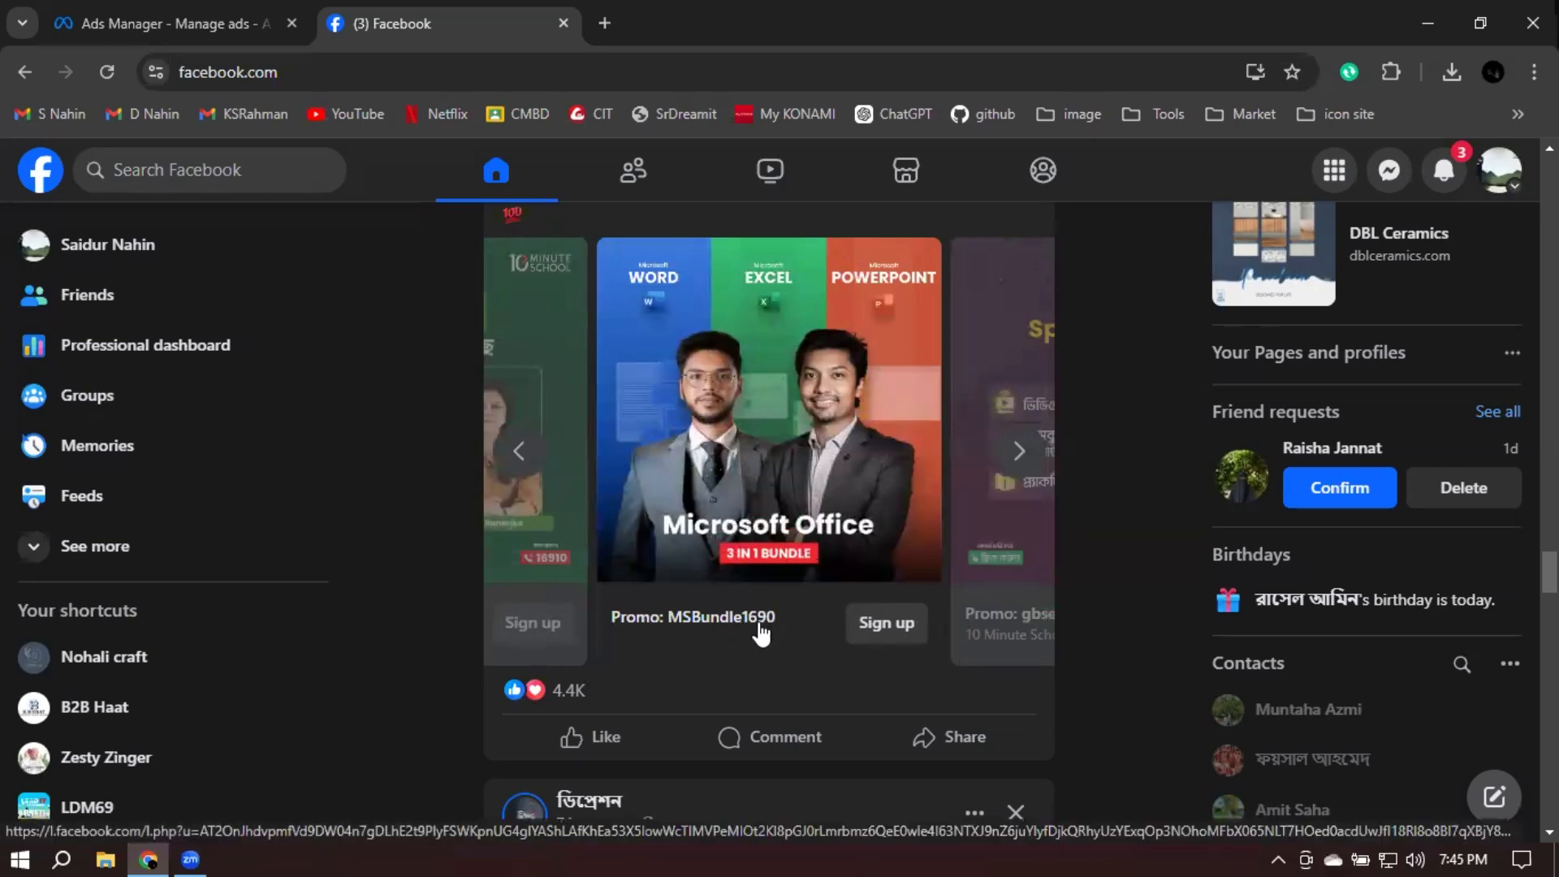
{"action": "left_click", "coordinate": [1012, 454]}
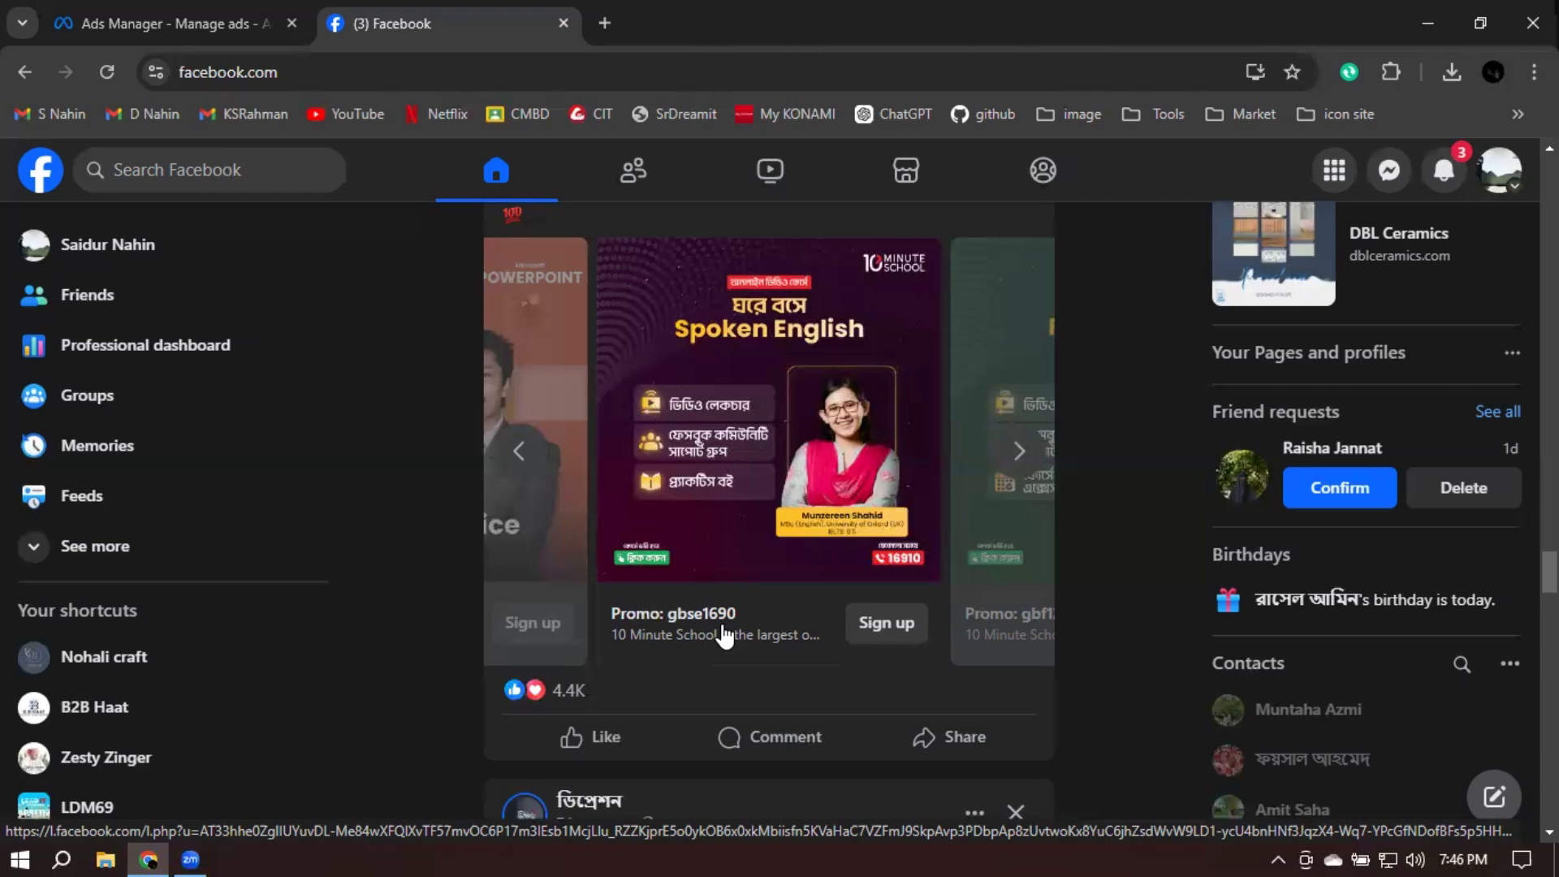
{"action": "scroll", "coordinate": [1014, 459], "scroll_direction": "up", "scroll_amount": 3}
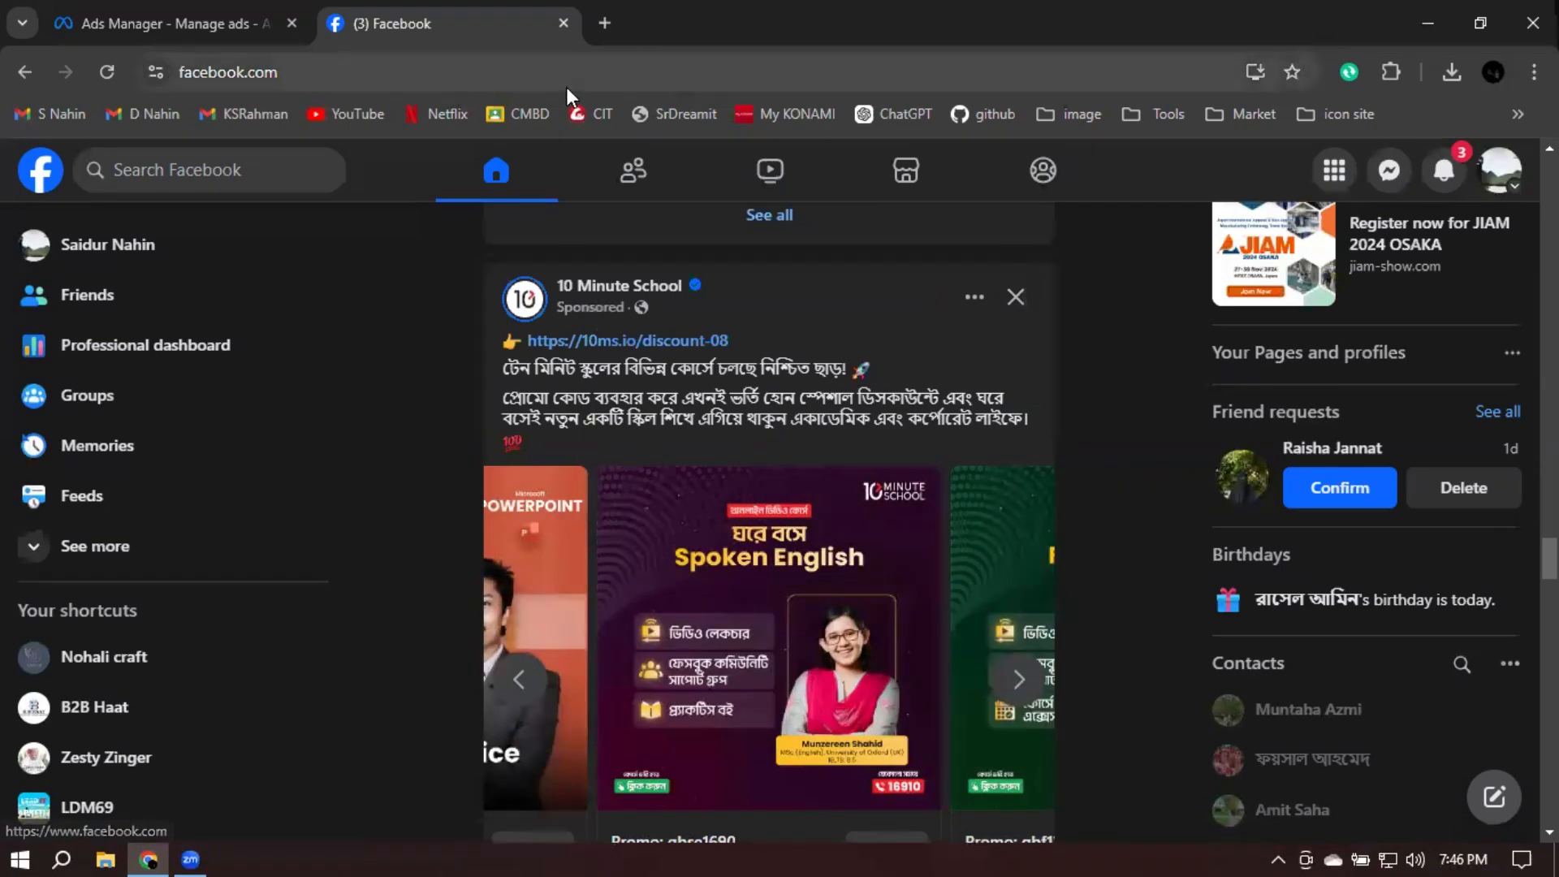
Open the Mabrura page at facebook.com/mabrurafashion in a new browser tab
{"action": "left_click", "coordinate": [603, 17]}
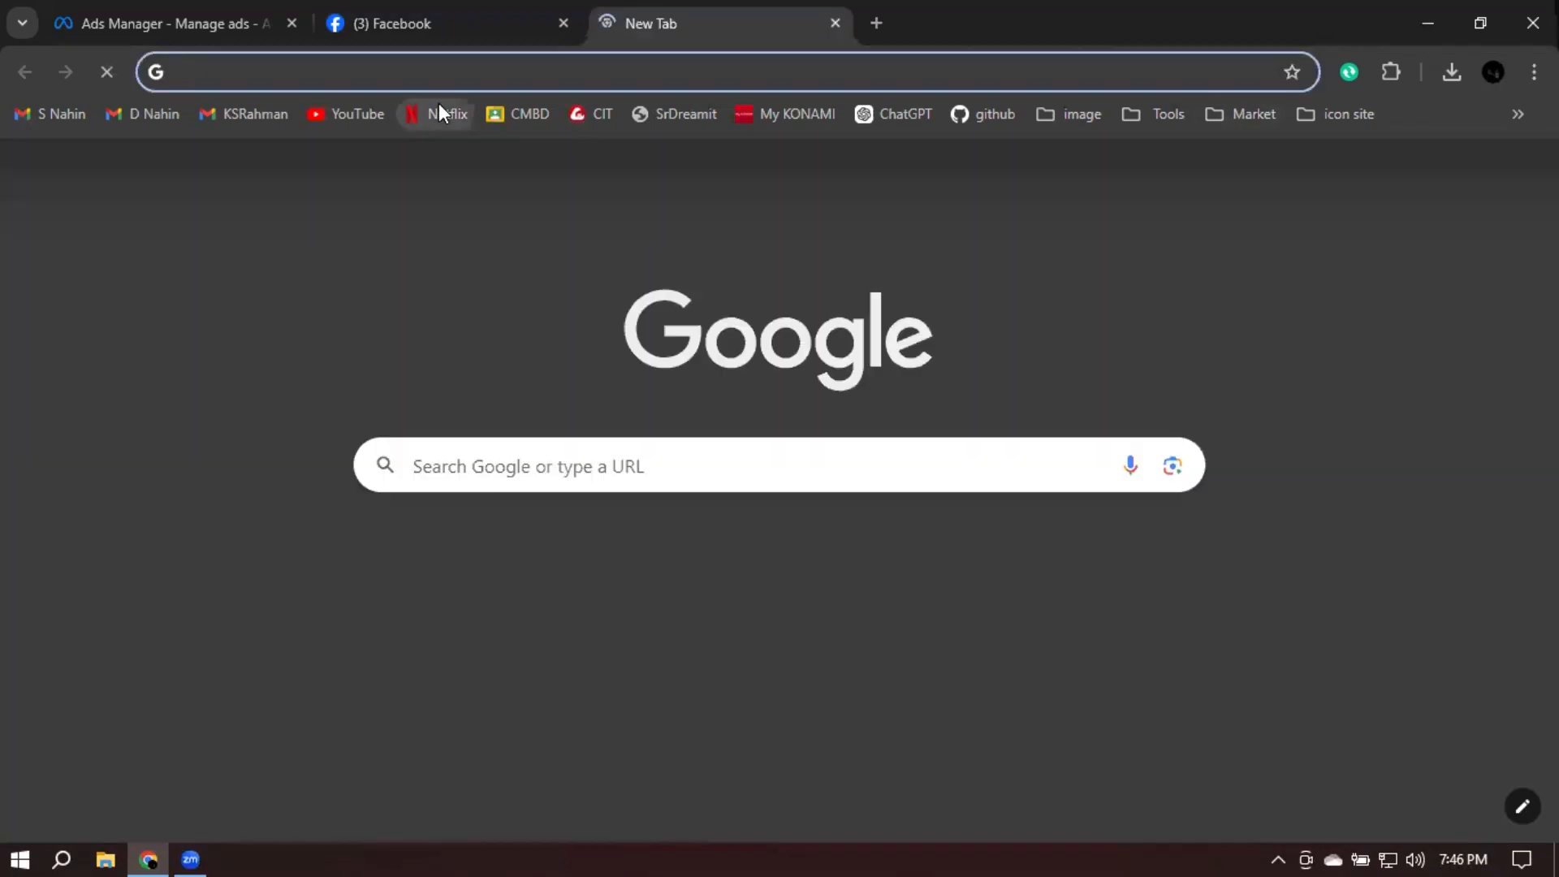
{"action": "type", "text": "facebook"}
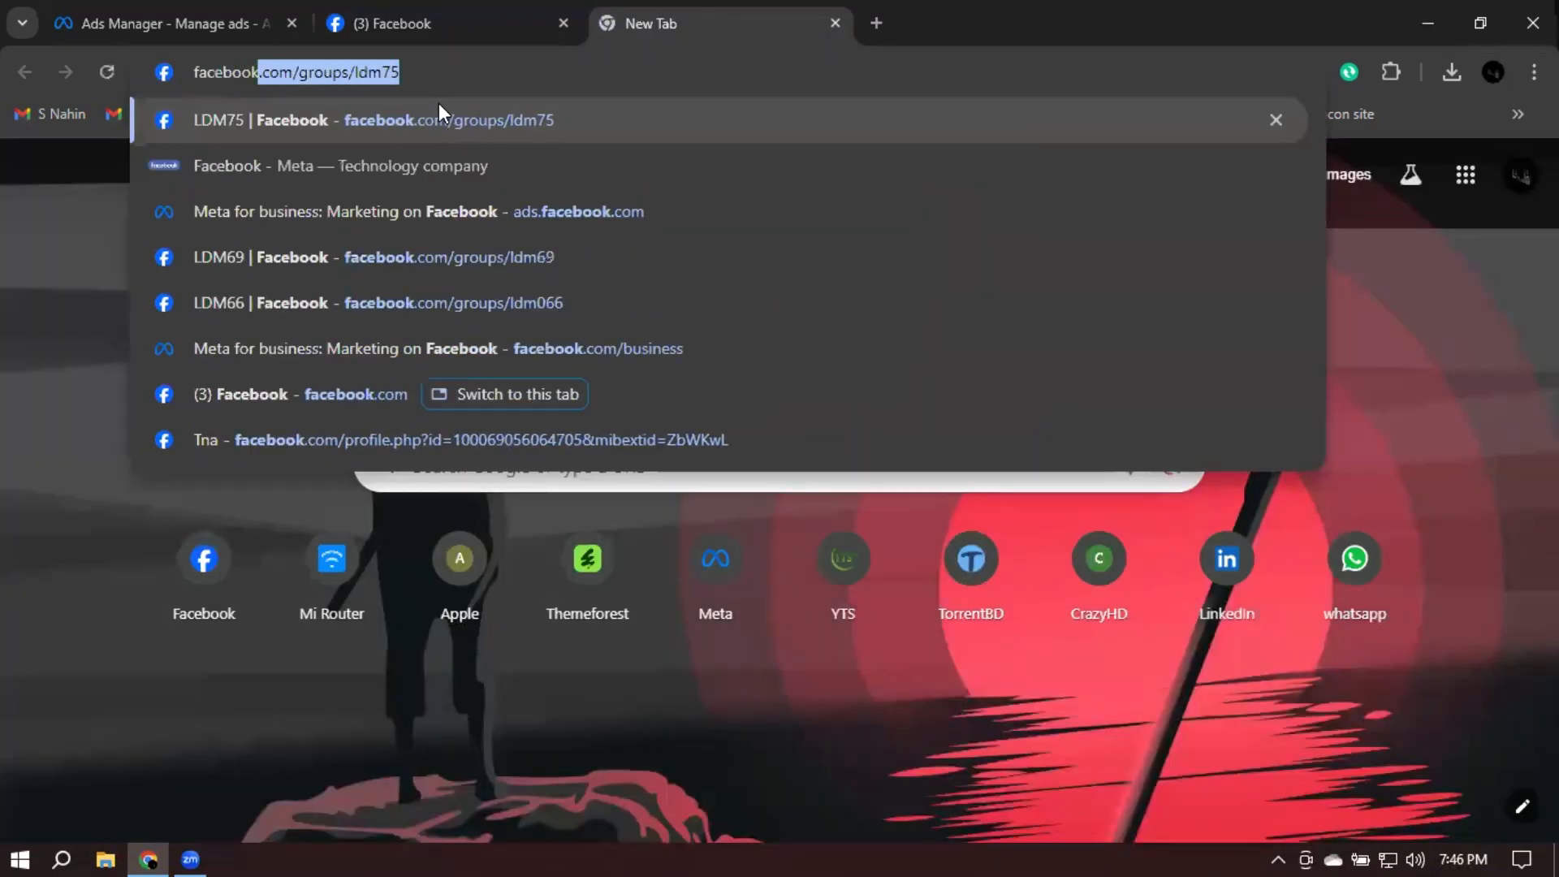
{"action": "type", "text": ".c"}
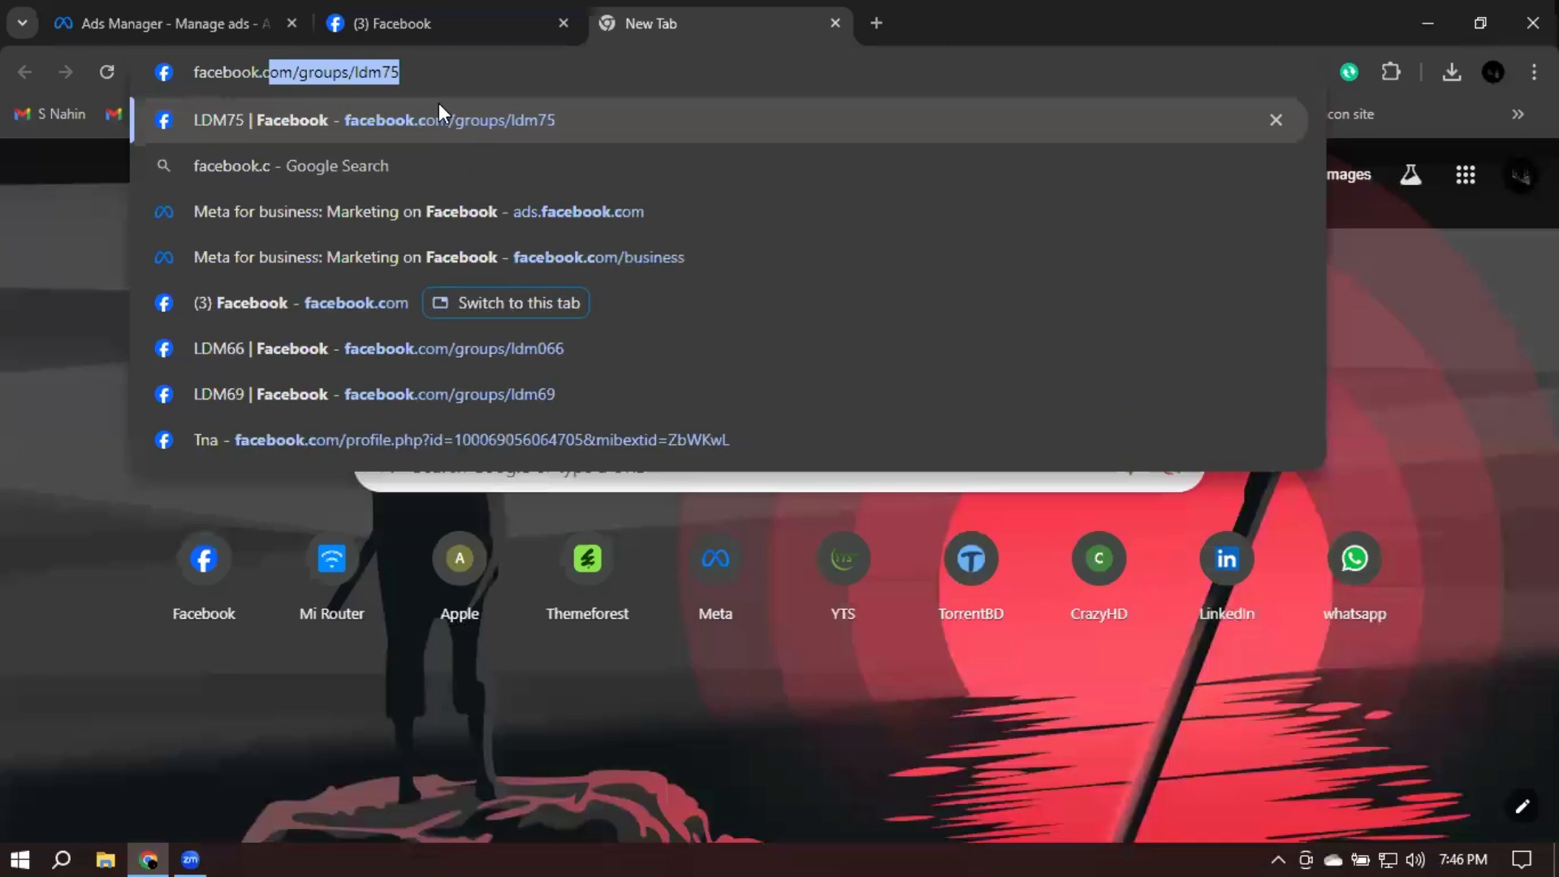
{"action": "type", "text": "om/"}
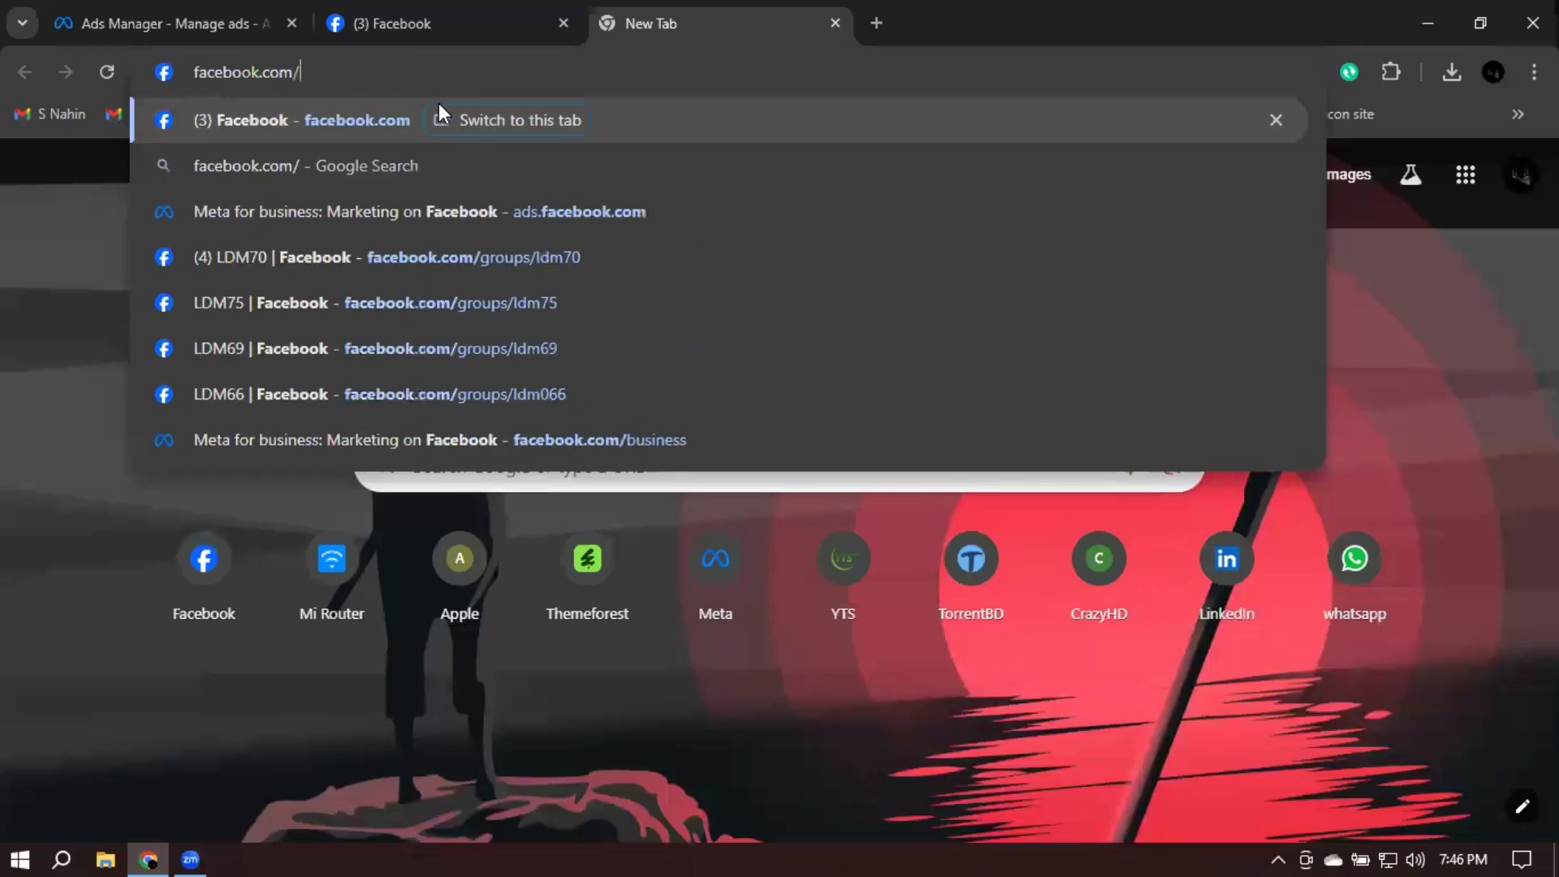
{"action": "type", "text": "mabr"}
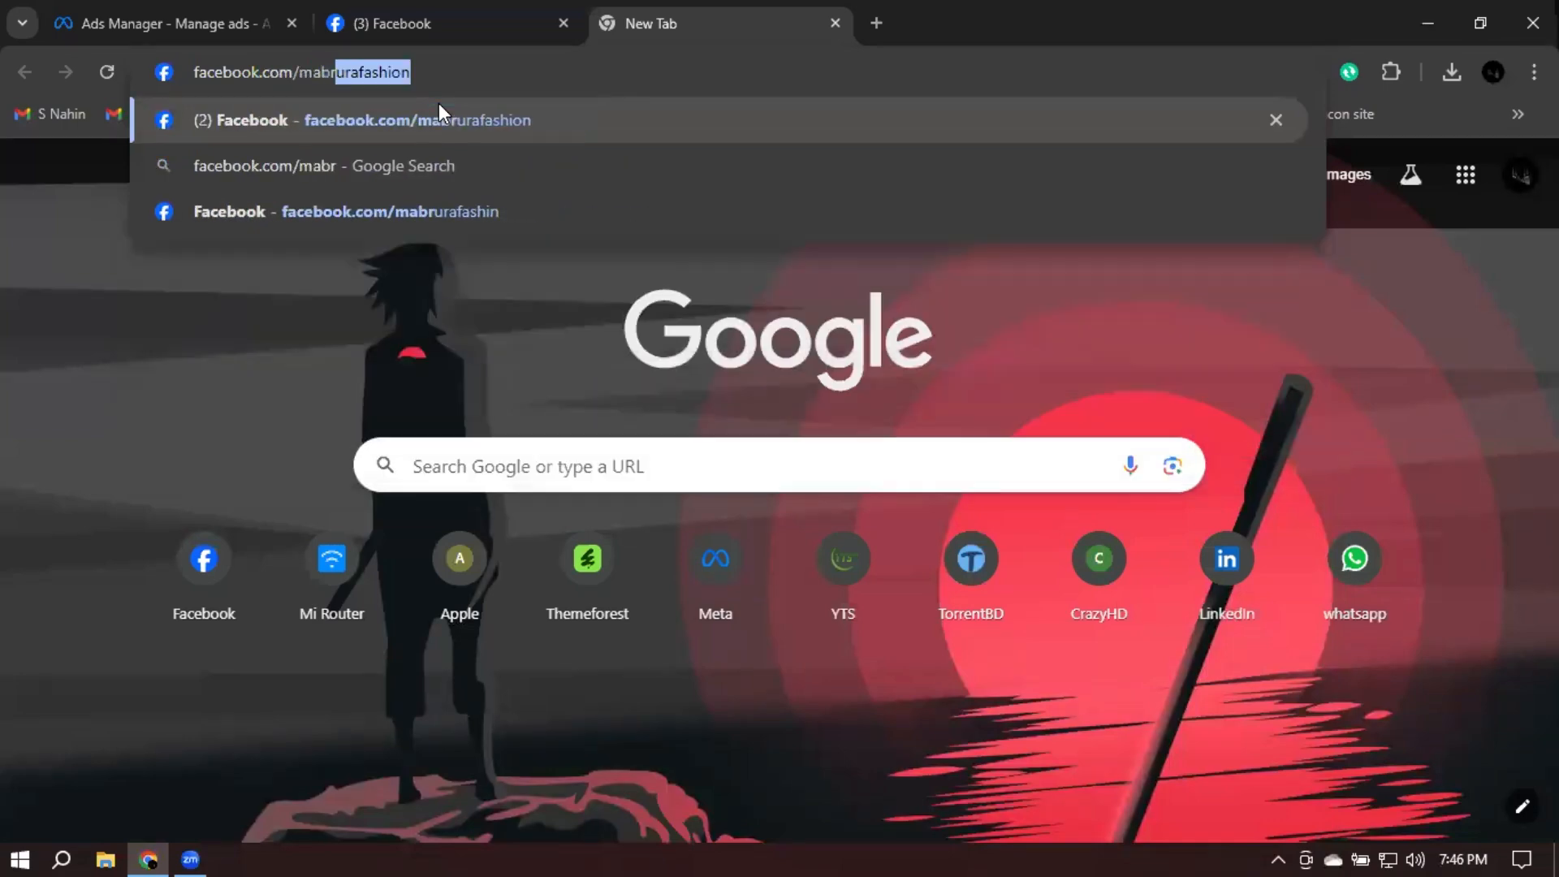
{"action": "key", "text": "Return"}
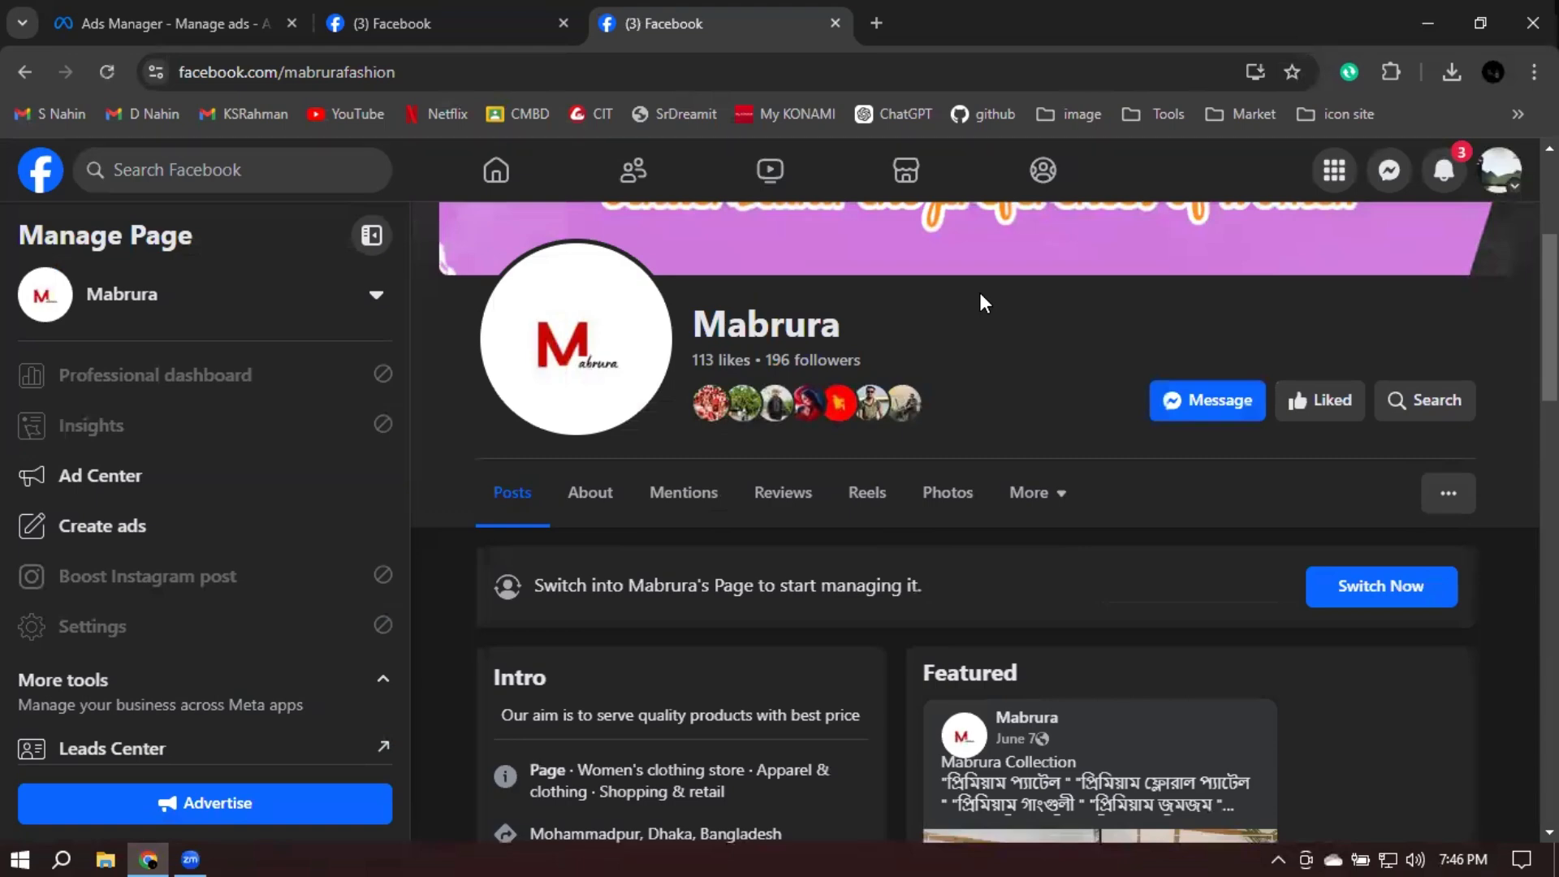
Look through the Mabrura page's recent posts and reels for product content
{"action": "scroll", "coordinate": [1054, 462], "scroll_direction": "down", "scroll_amount": 10}
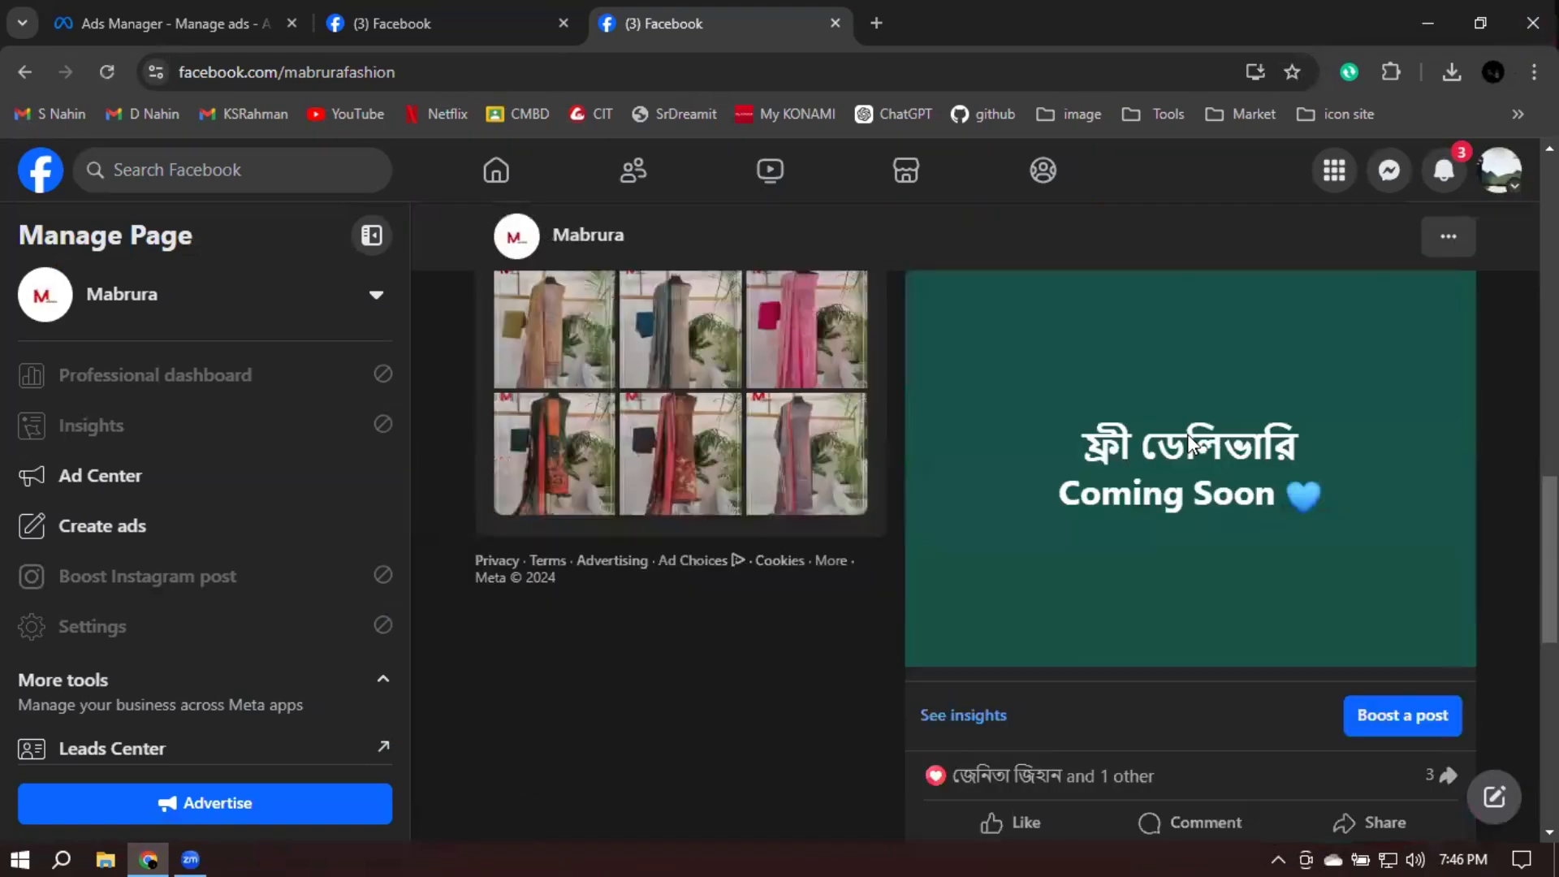
{"action": "scroll", "coordinate": [1187, 437], "scroll_direction": "down", "scroll_amount": 15}
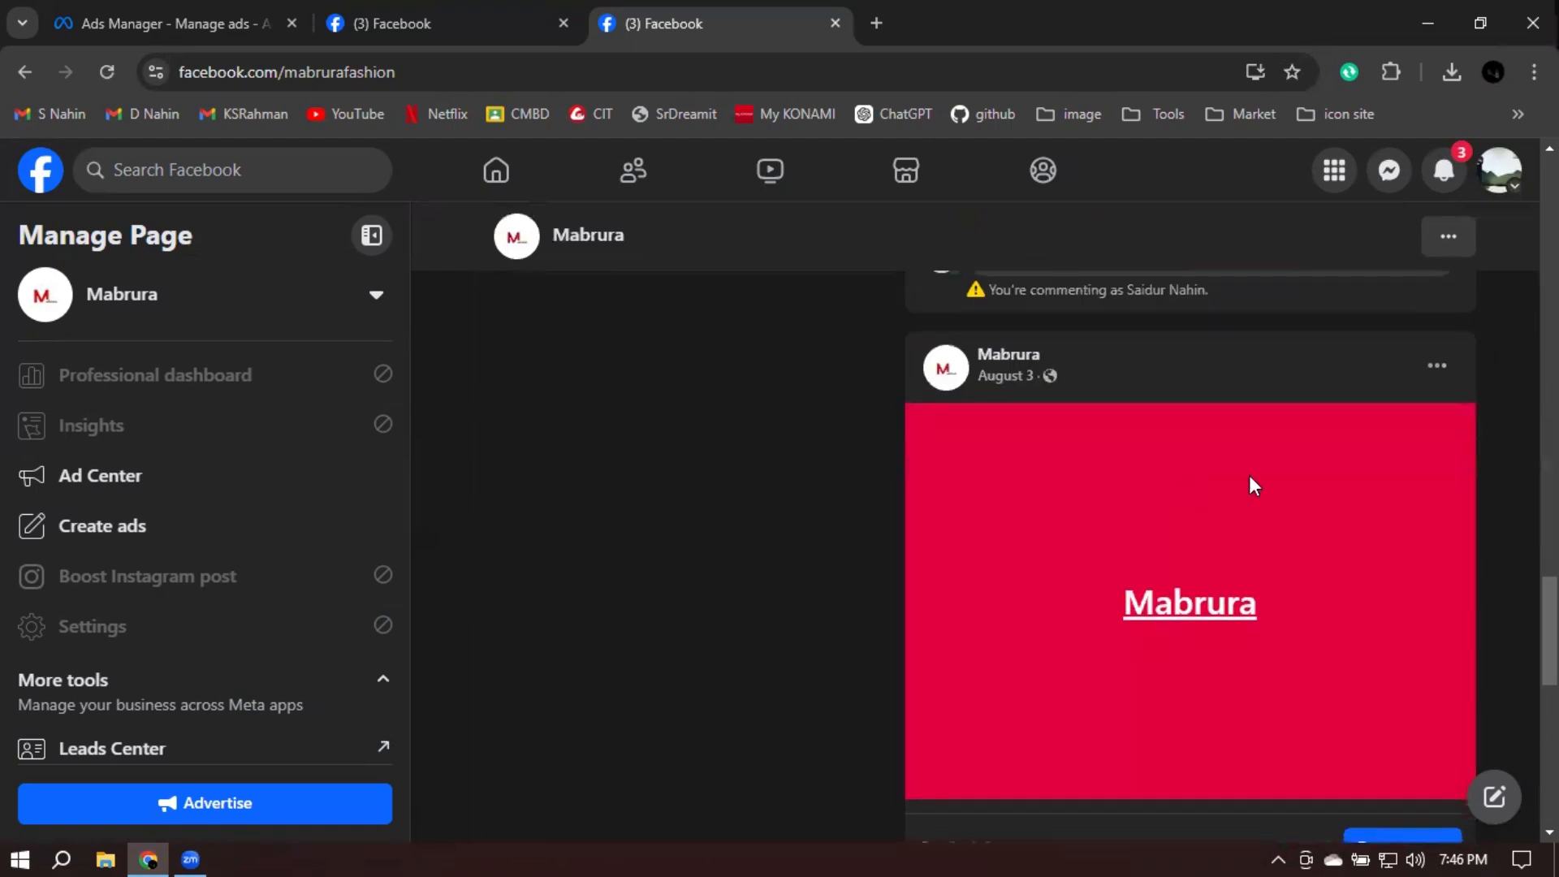
{"action": "scroll", "coordinate": [1249, 484], "scroll_direction": "down", "scroll_amount": 5}
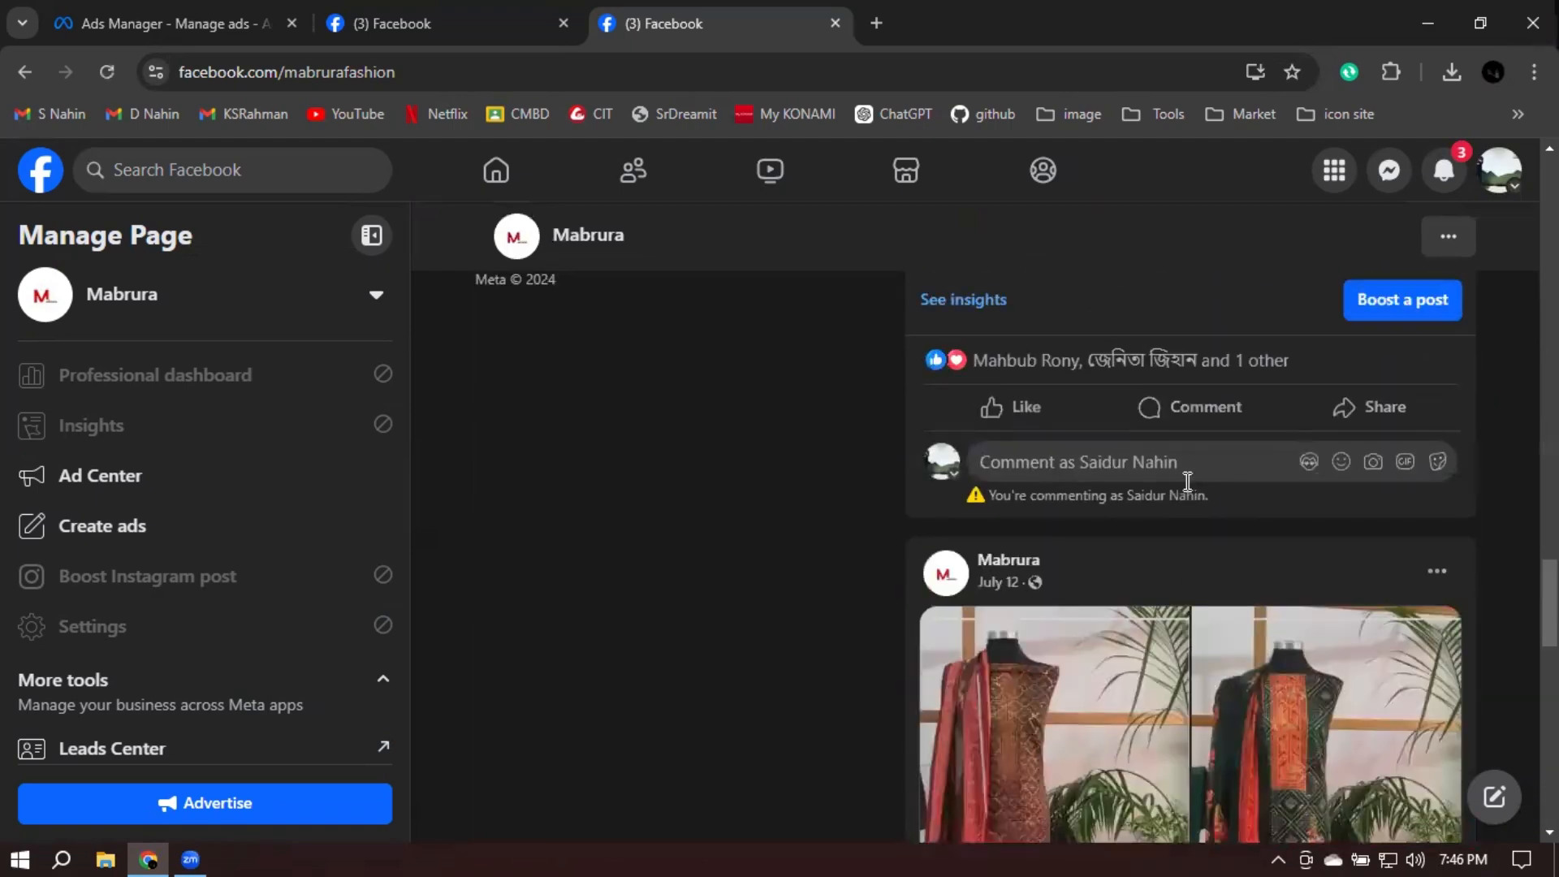
{"action": "scroll", "coordinate": [1187, 485], "scroll_direction": "down", "scroll_amount": 6}
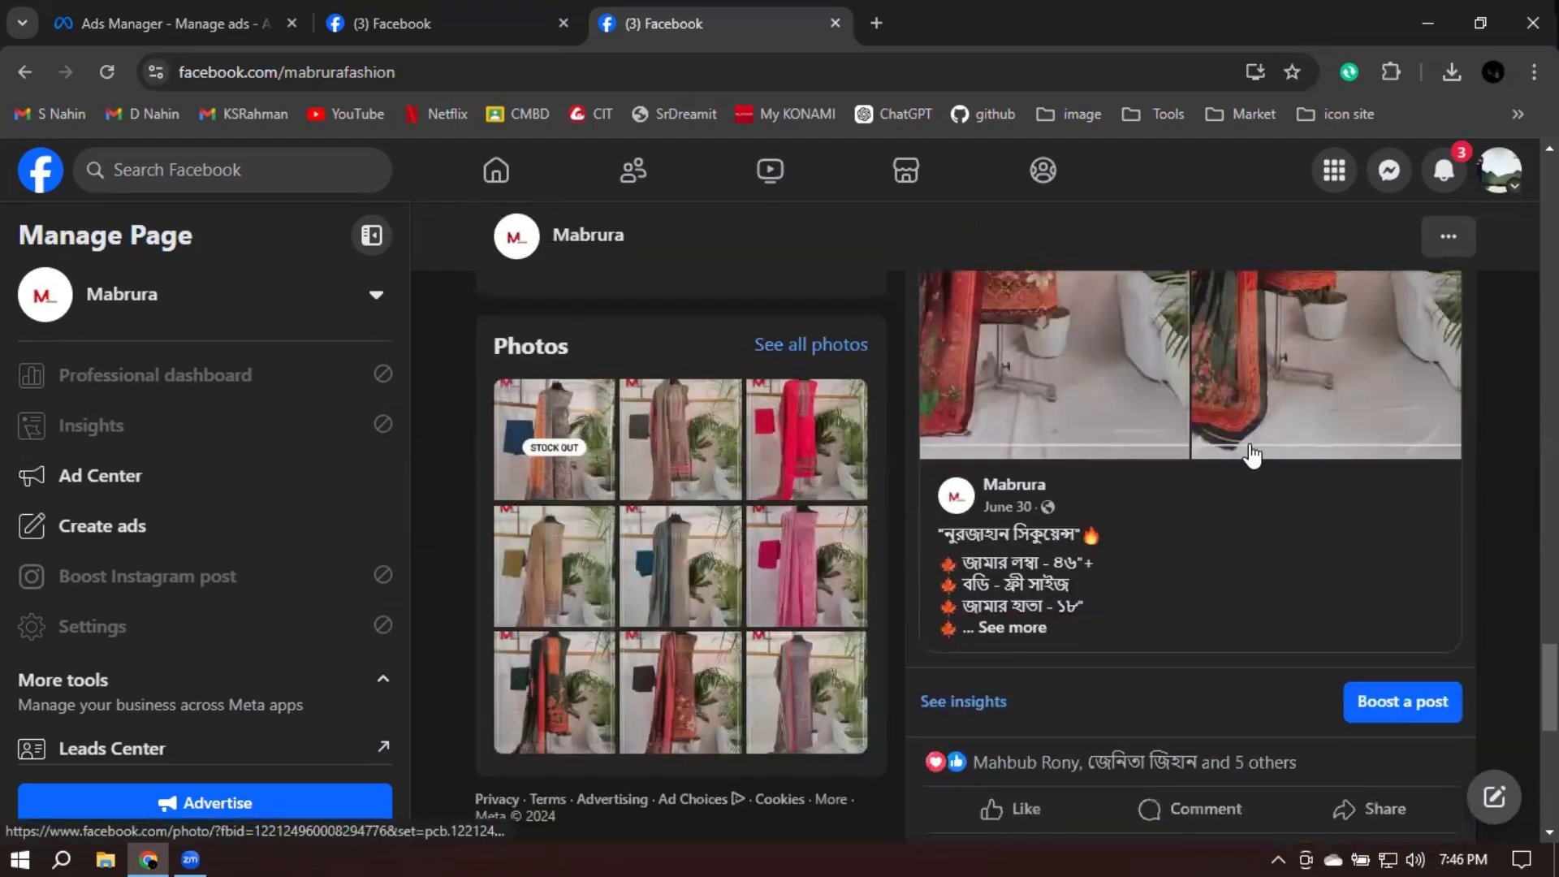
{"action": "scroll", "coordinate": [1250, 454], "scroll_direction": "down", "scroll_amount": 10}
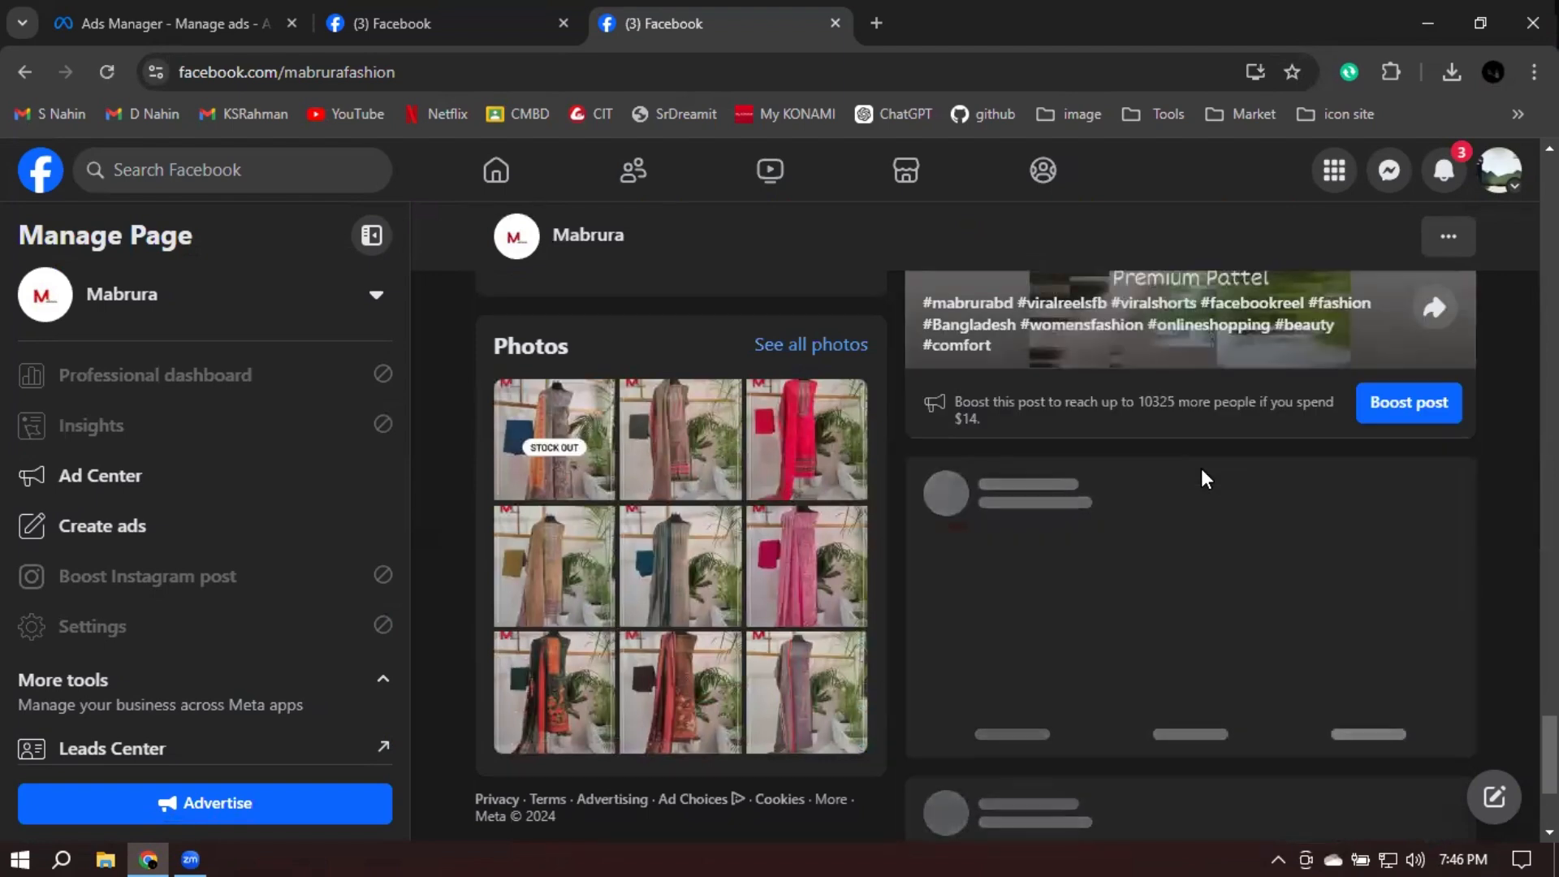
{"action": "scroll", "coordinate": [1201, 469], "scroll_direction": "down", "scroll_amount": 12}
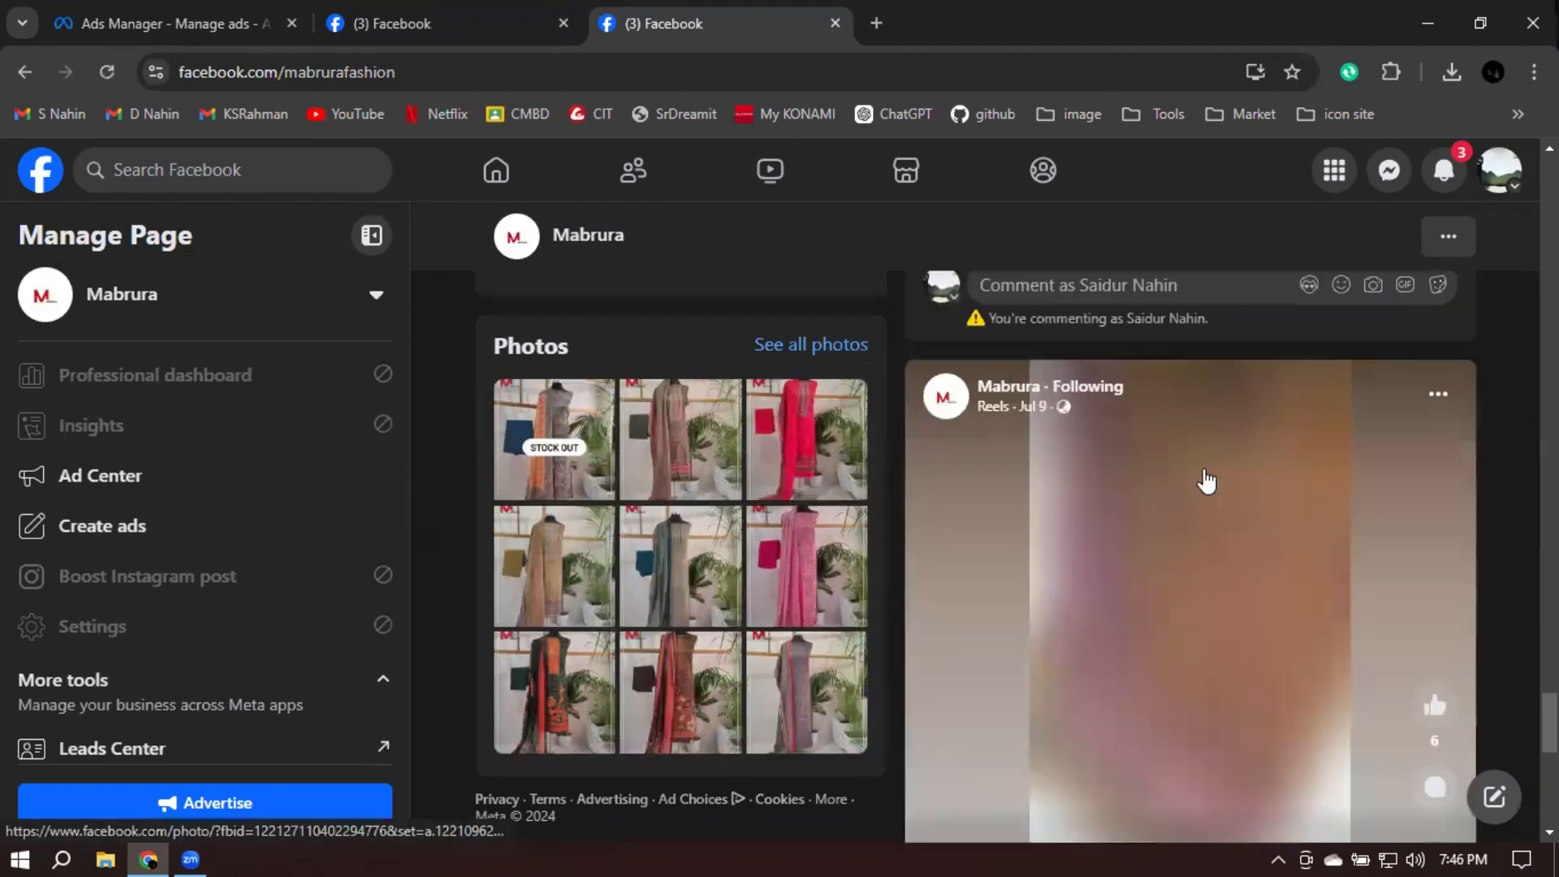
{"action": "scroll", "coordinate": [1205, 479], "scroll_direction": "down", "scroll_amount": 5}
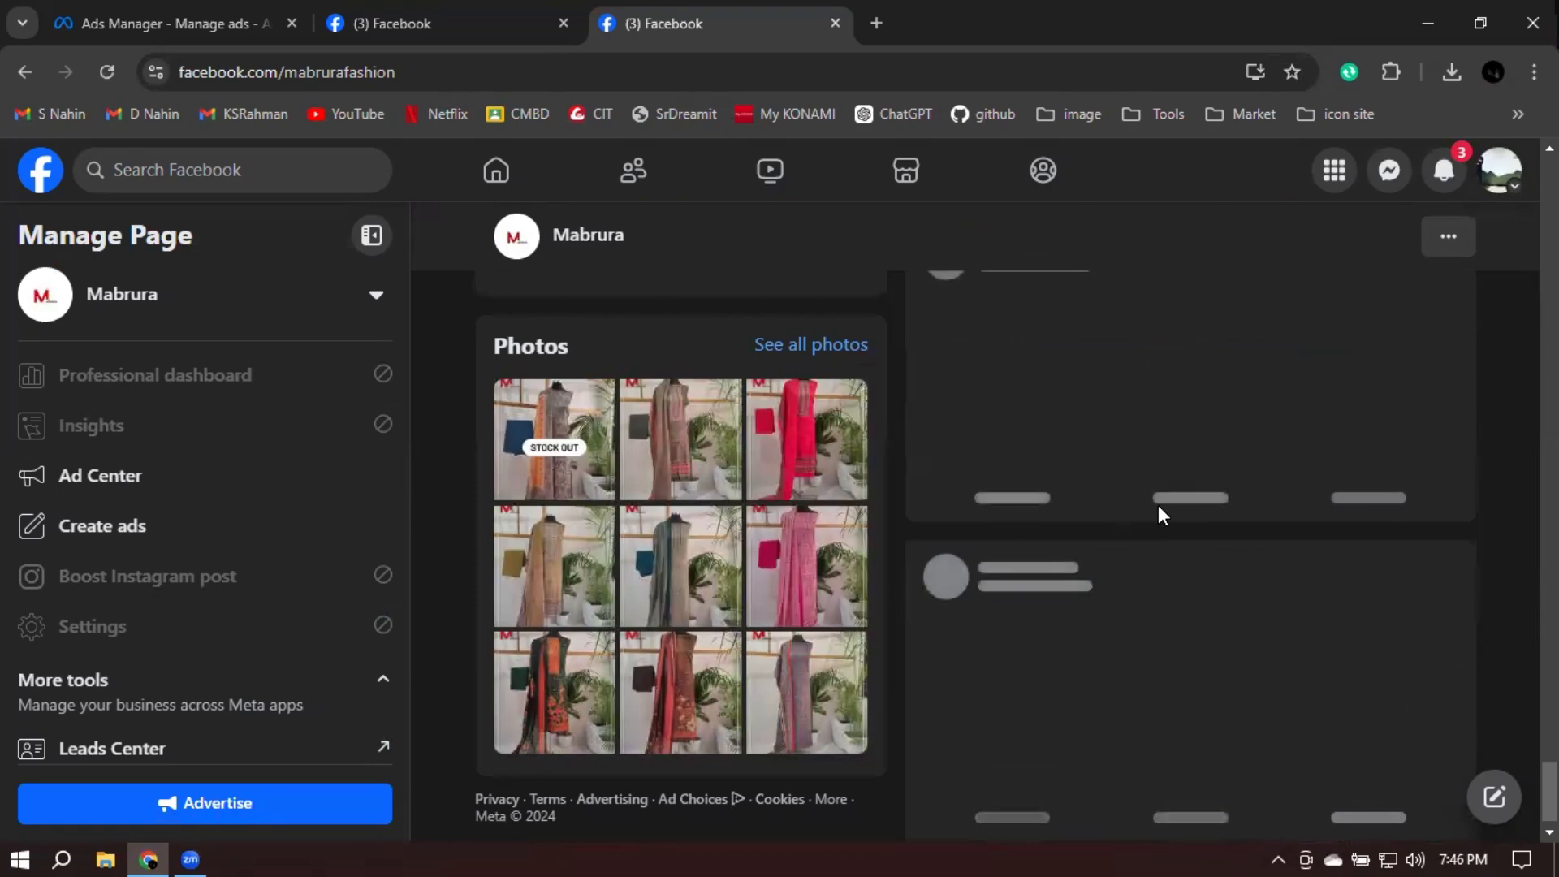
Expand the full caption of Mabrura's July 9 product post and examine its text and photos
{"action": "scroll", "coordinate": [1121, 487], "scroll_direction": "up", "scroll_amount": 2}
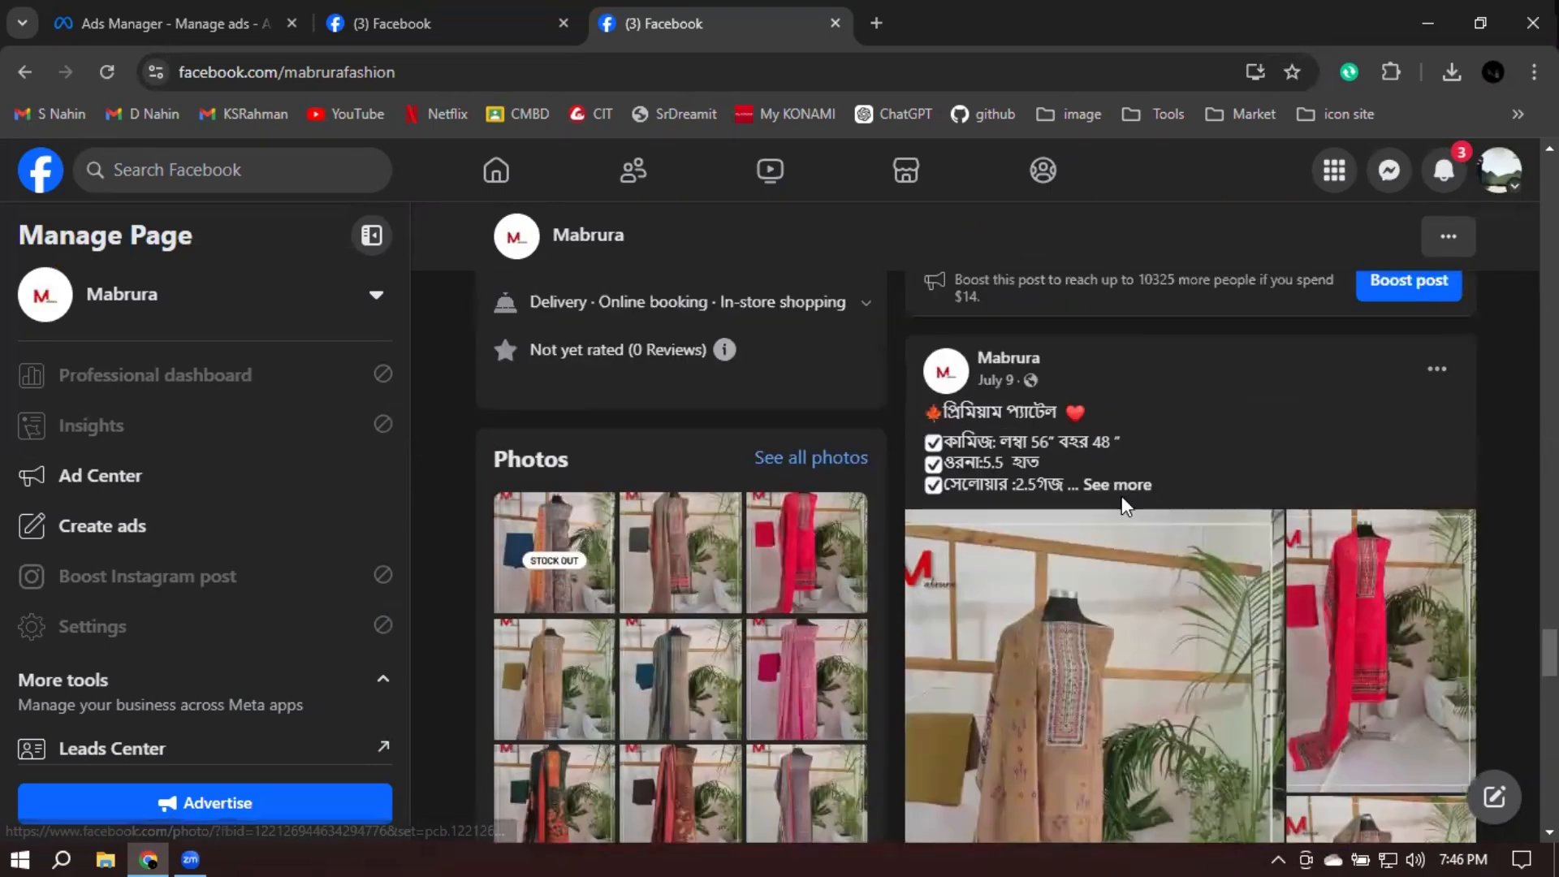
{"action": "left_click", "coordinate": [1121, 487]}
{"action": "scroll", "coordinate": [1276, 475], "scroll_direction": "down", "scroll_amount": 5}
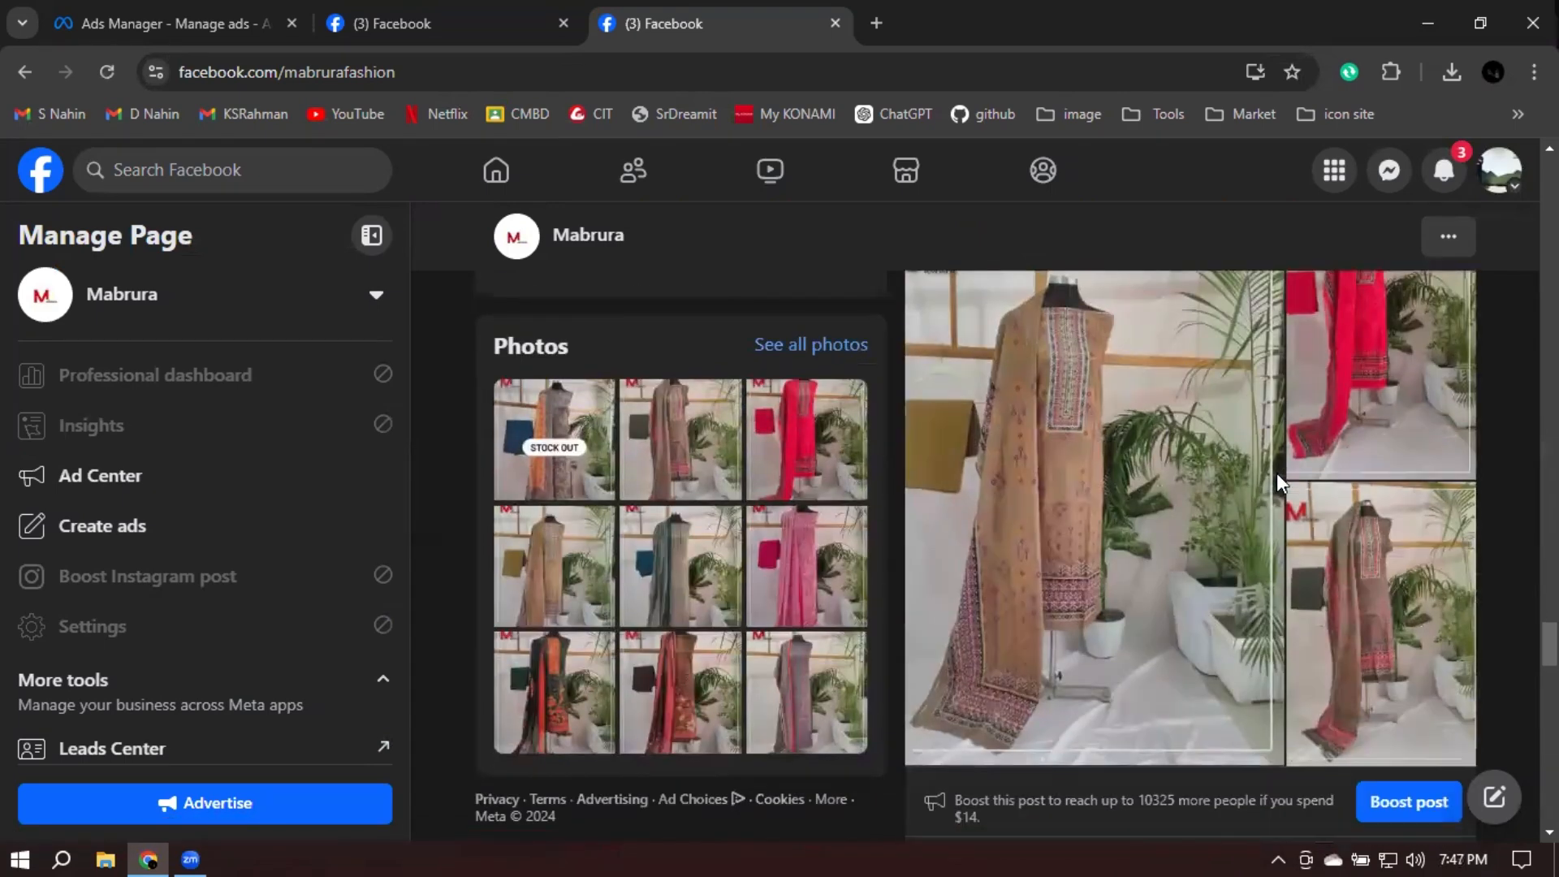
{"action": "scroll", "coordinate": [1267, 487], "scroll_direction": "down", "scroll_amount": 5}
{"action": "scroll", "coordinate": [1263, 495], "scroll_direction": "up", "scroll_amount": 7}
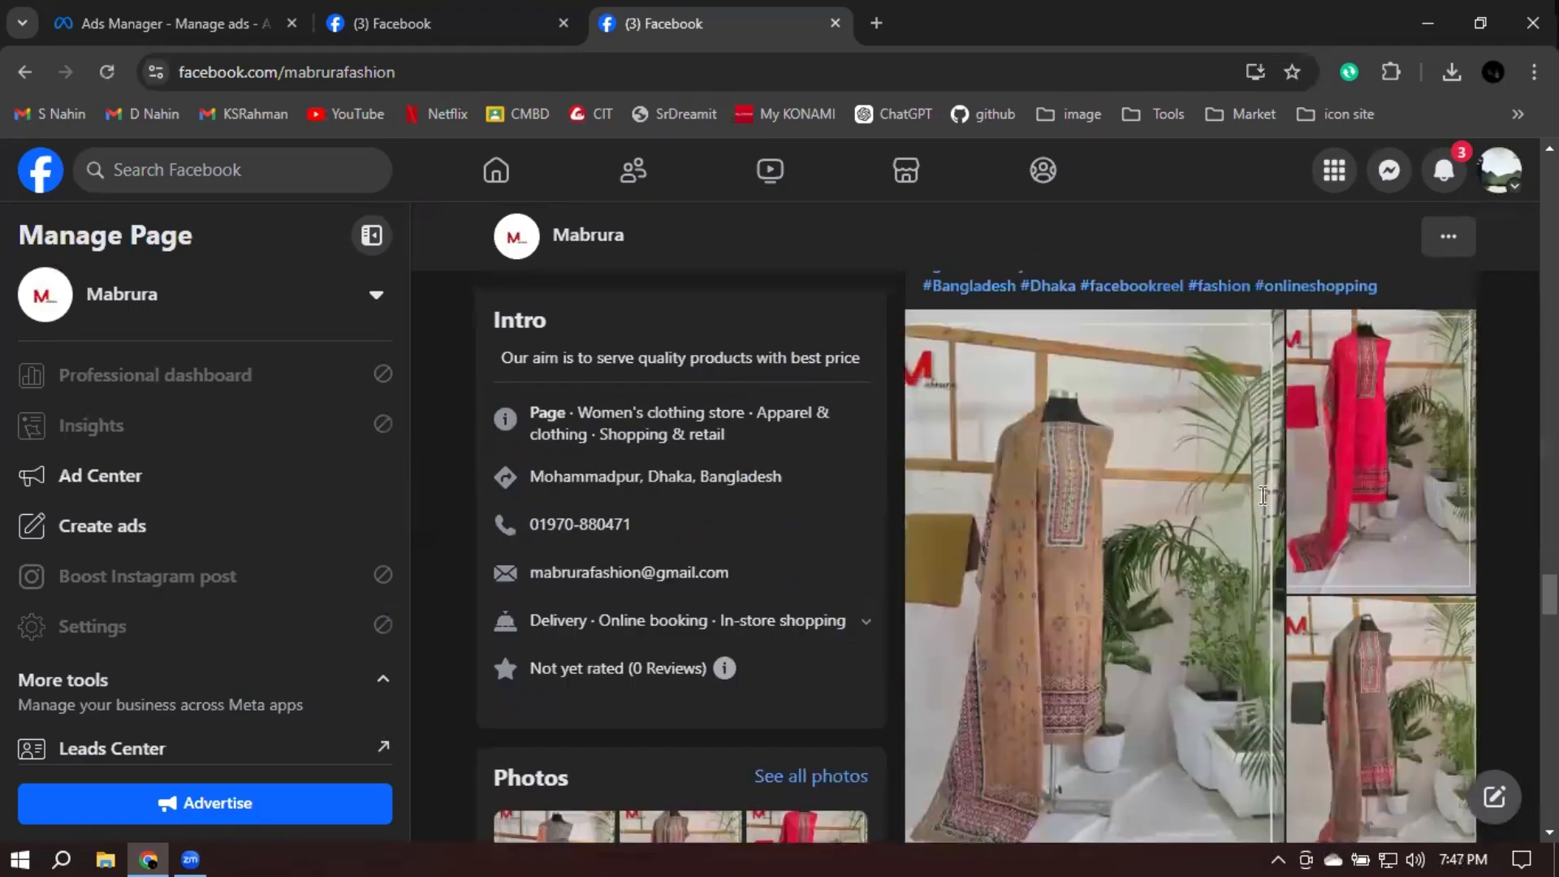
Look through the Mabrura page's older June posts and reels for a post showing several products together
{"action": "scroll", "coordinate": [1263, 495], "scroll_direction": "down", "scroll_amount": 8}
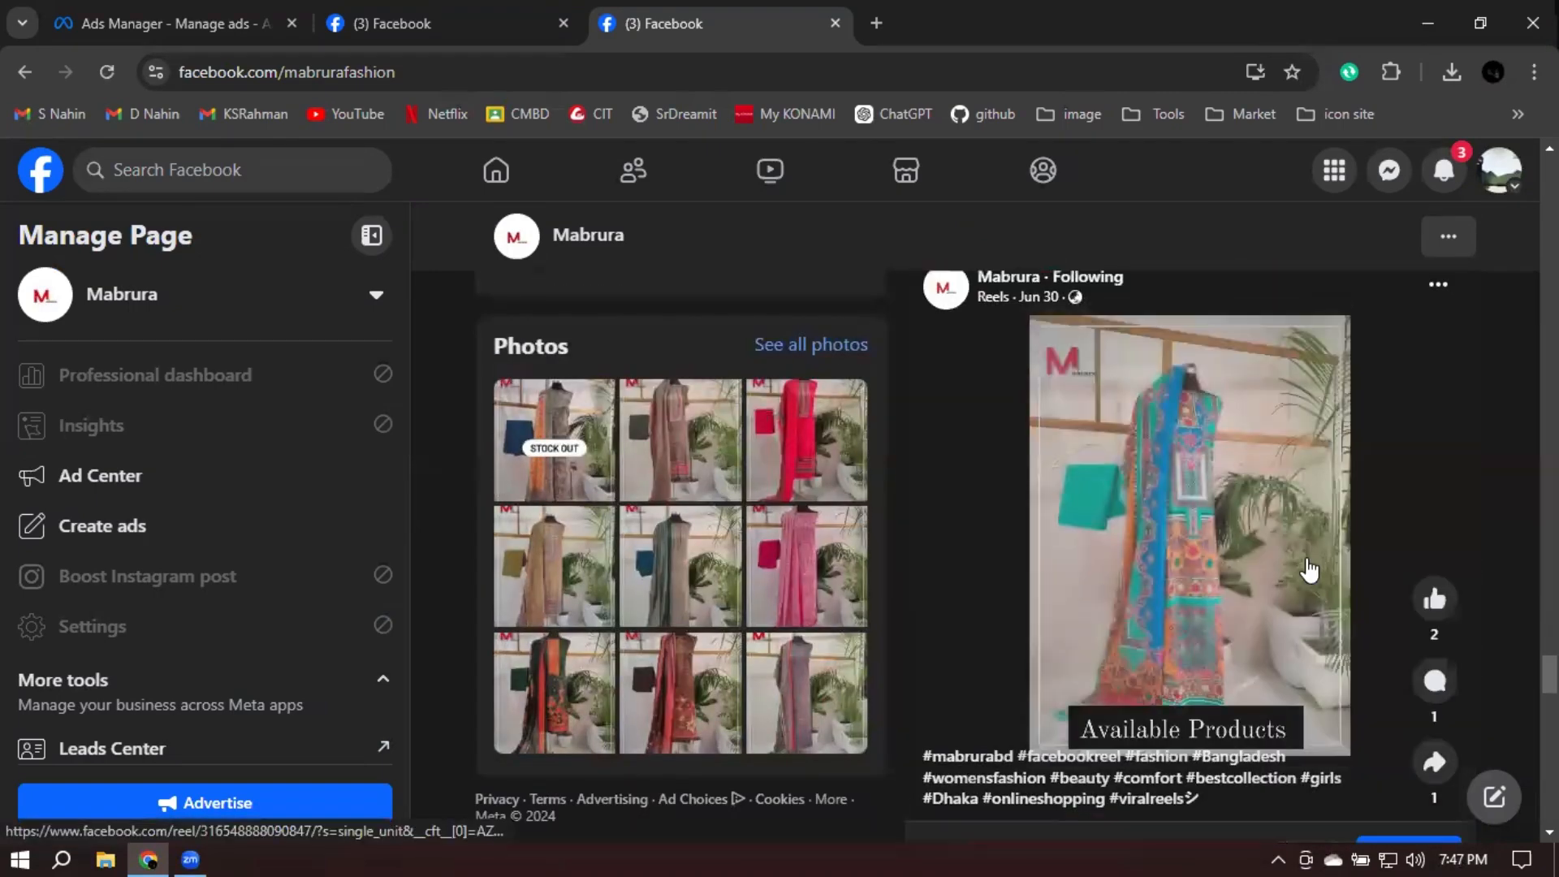
{"action": "scroll", "coordinate": [1309, 571], "scroll_direction": "down", "scroll_amount": 10}
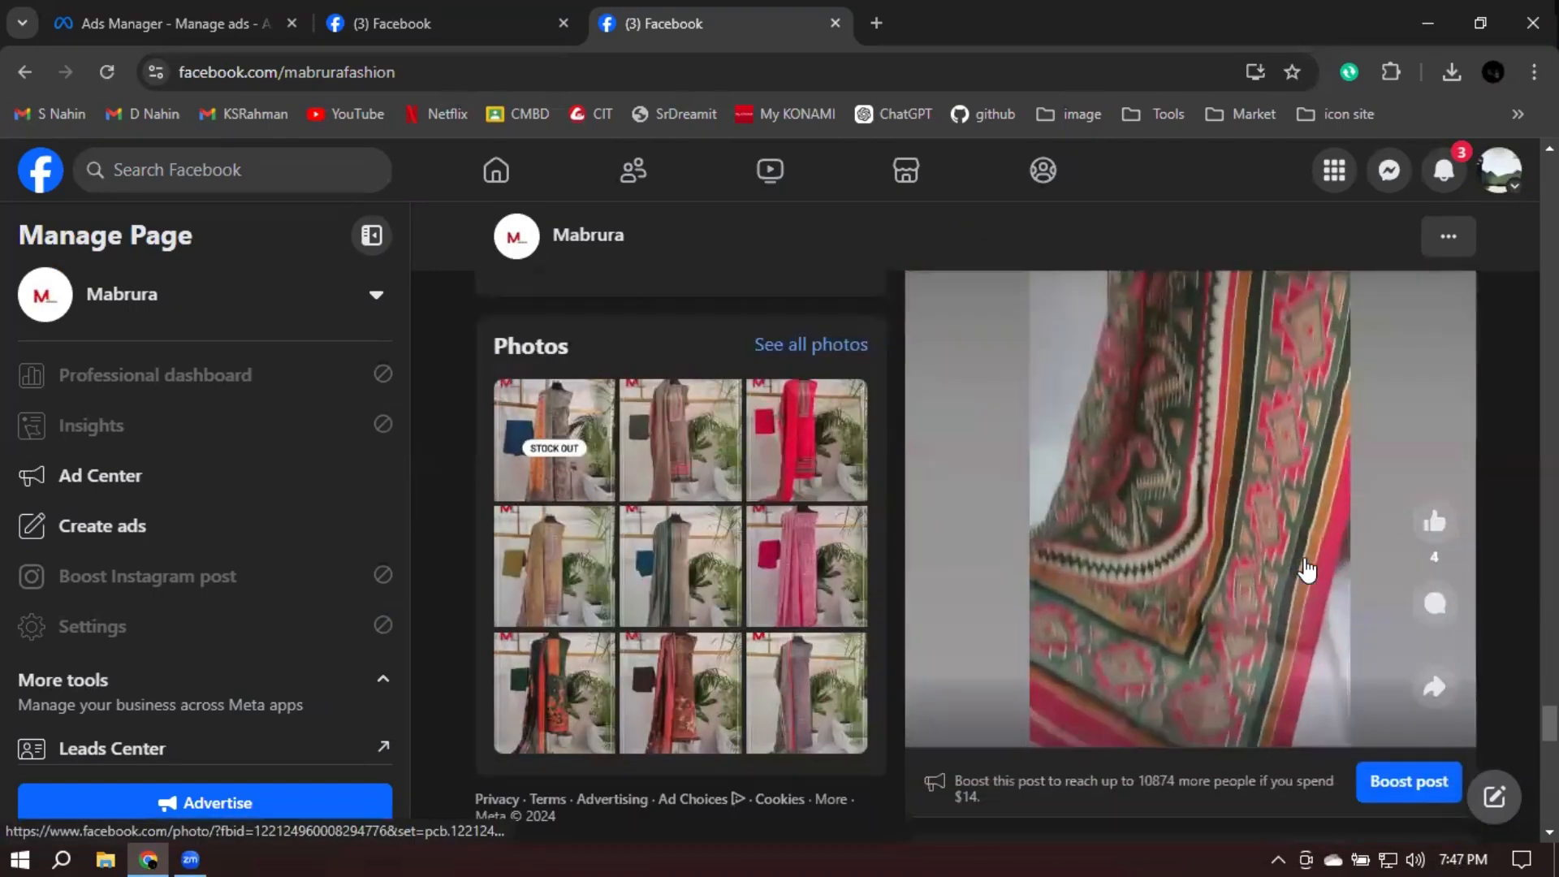
{"action": "scroll", "coordinate": [1306, 562], "scroll_direction": "down", "scroll_amount": 10}
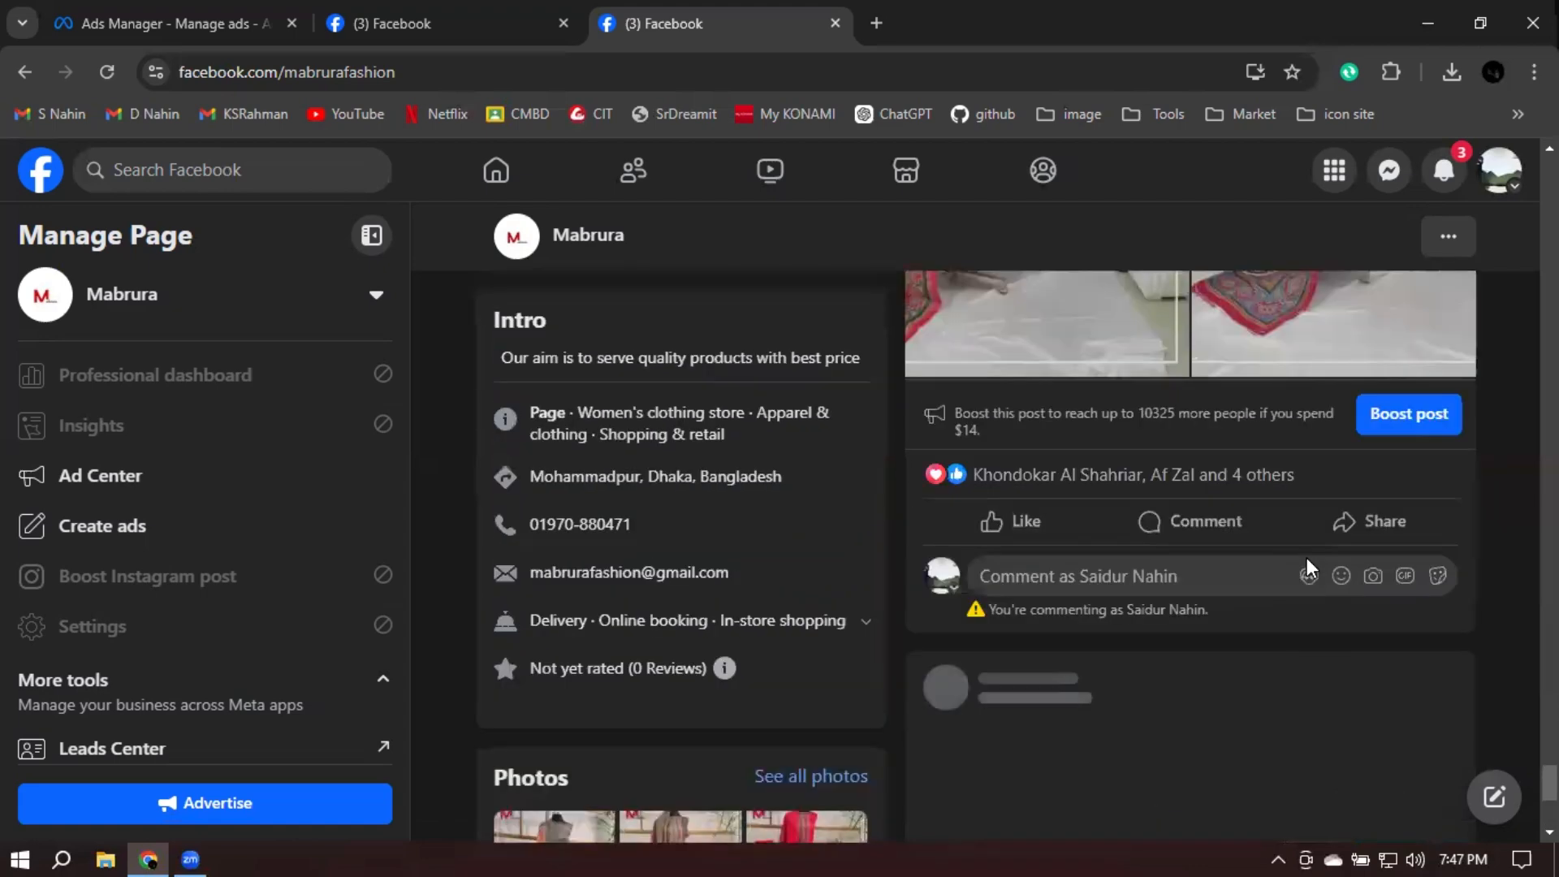
{"action": "scroll", "coordinate": [1454, 557], "scroll_direction": "down", "scroll_amount": 4}
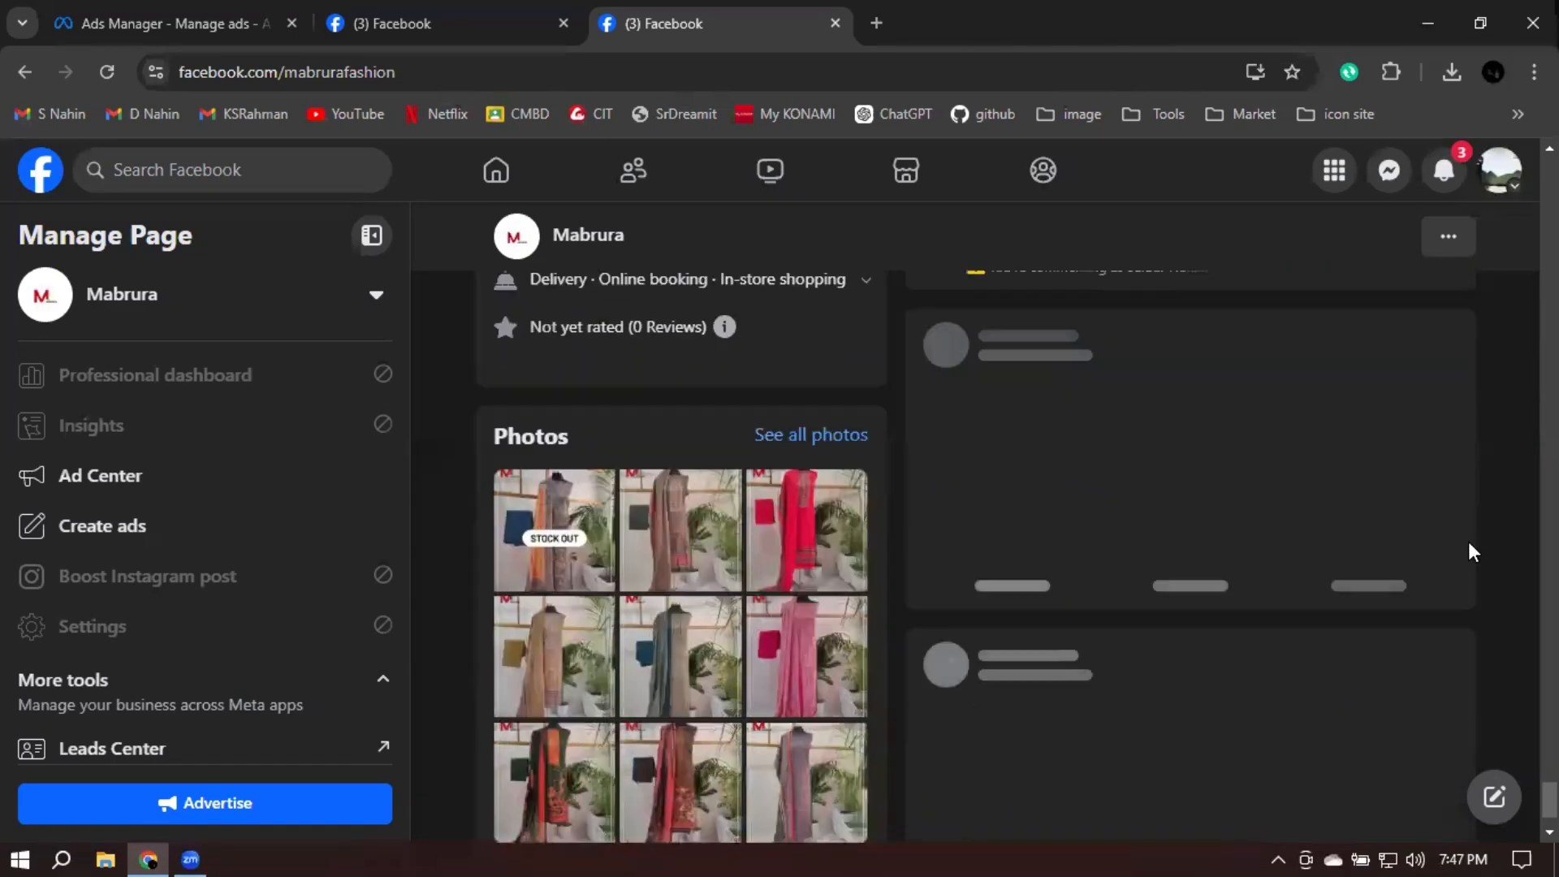
{"action": "scroll", "coordinate": [1467, 540], "scroll_direction": "down", "scroll_amount": 5}
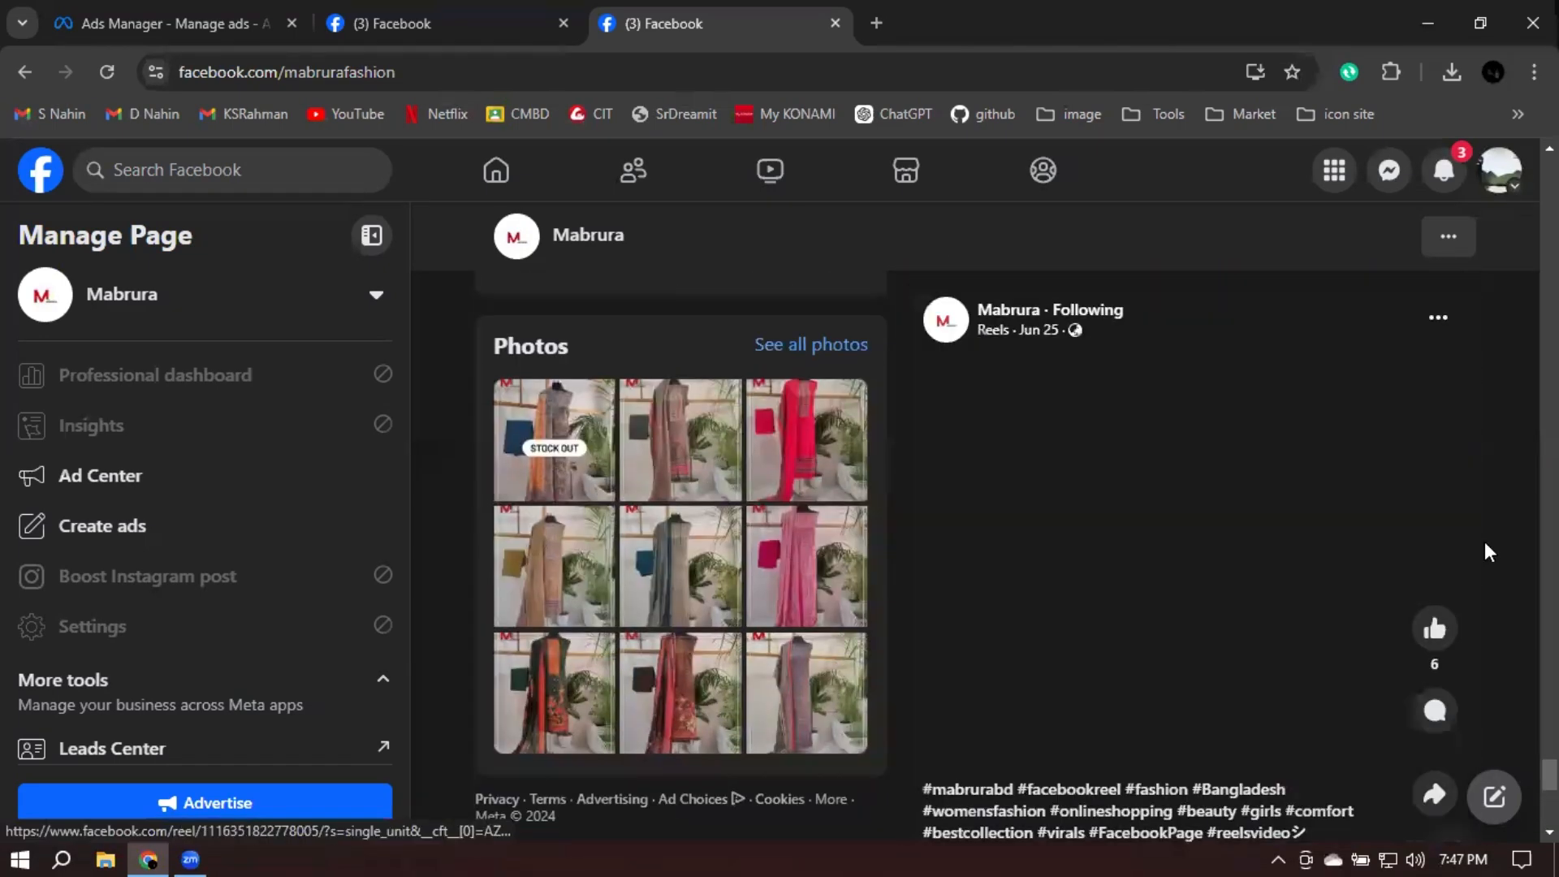
{"action": "scroll", "coordinate": [1495, 546], "scroll_direction": "down", "scroll_amount": 5}
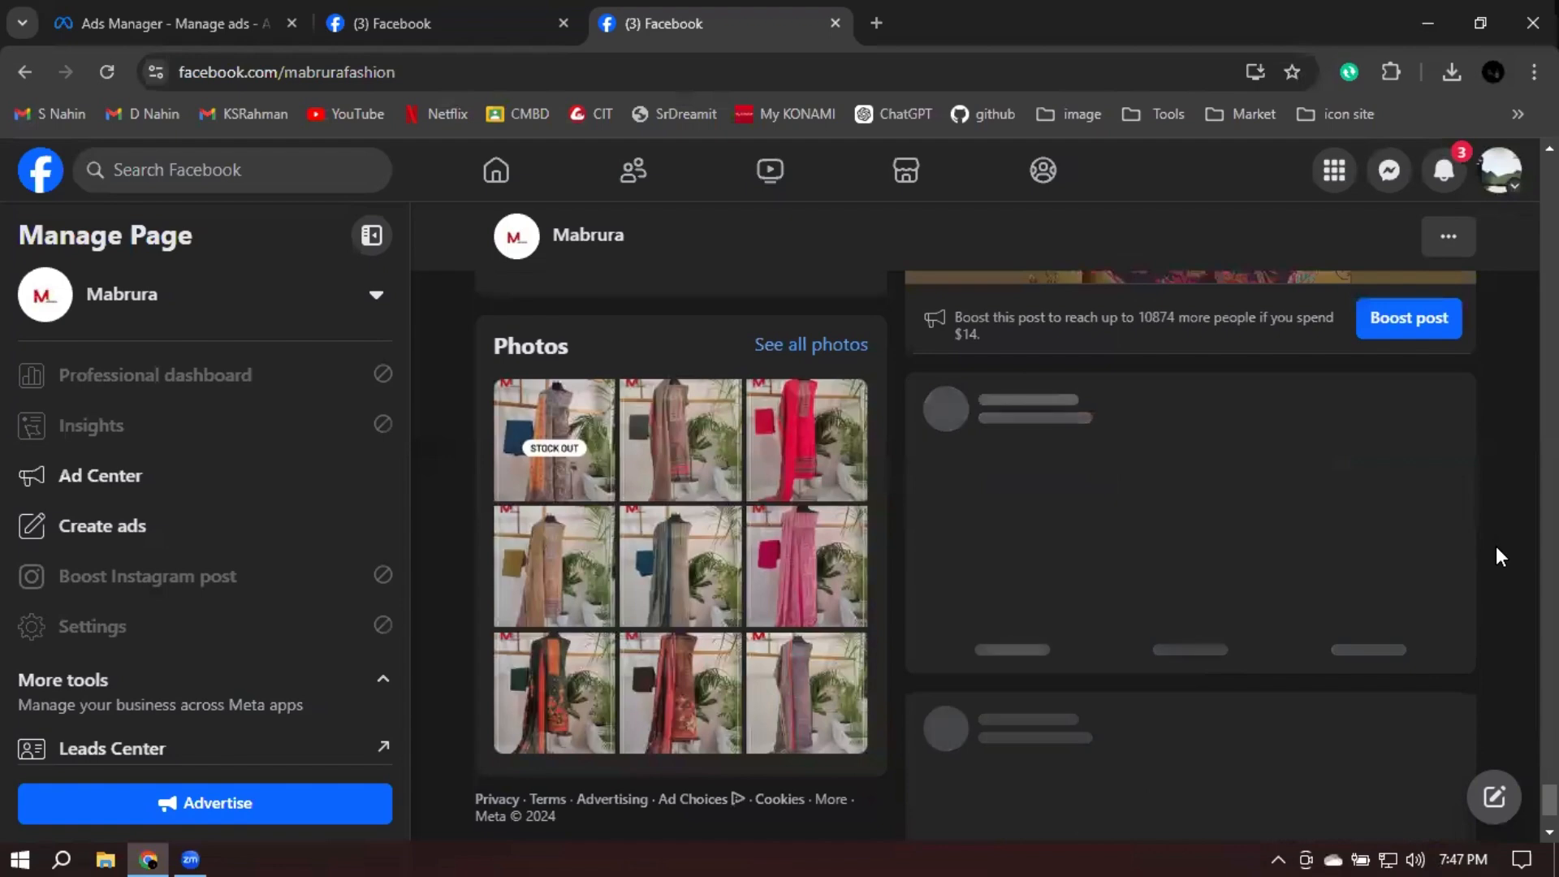
{"action": "scroll", "coordinate": [1495, 545], "scroll_direction": "down", "scroll_amount": 1}
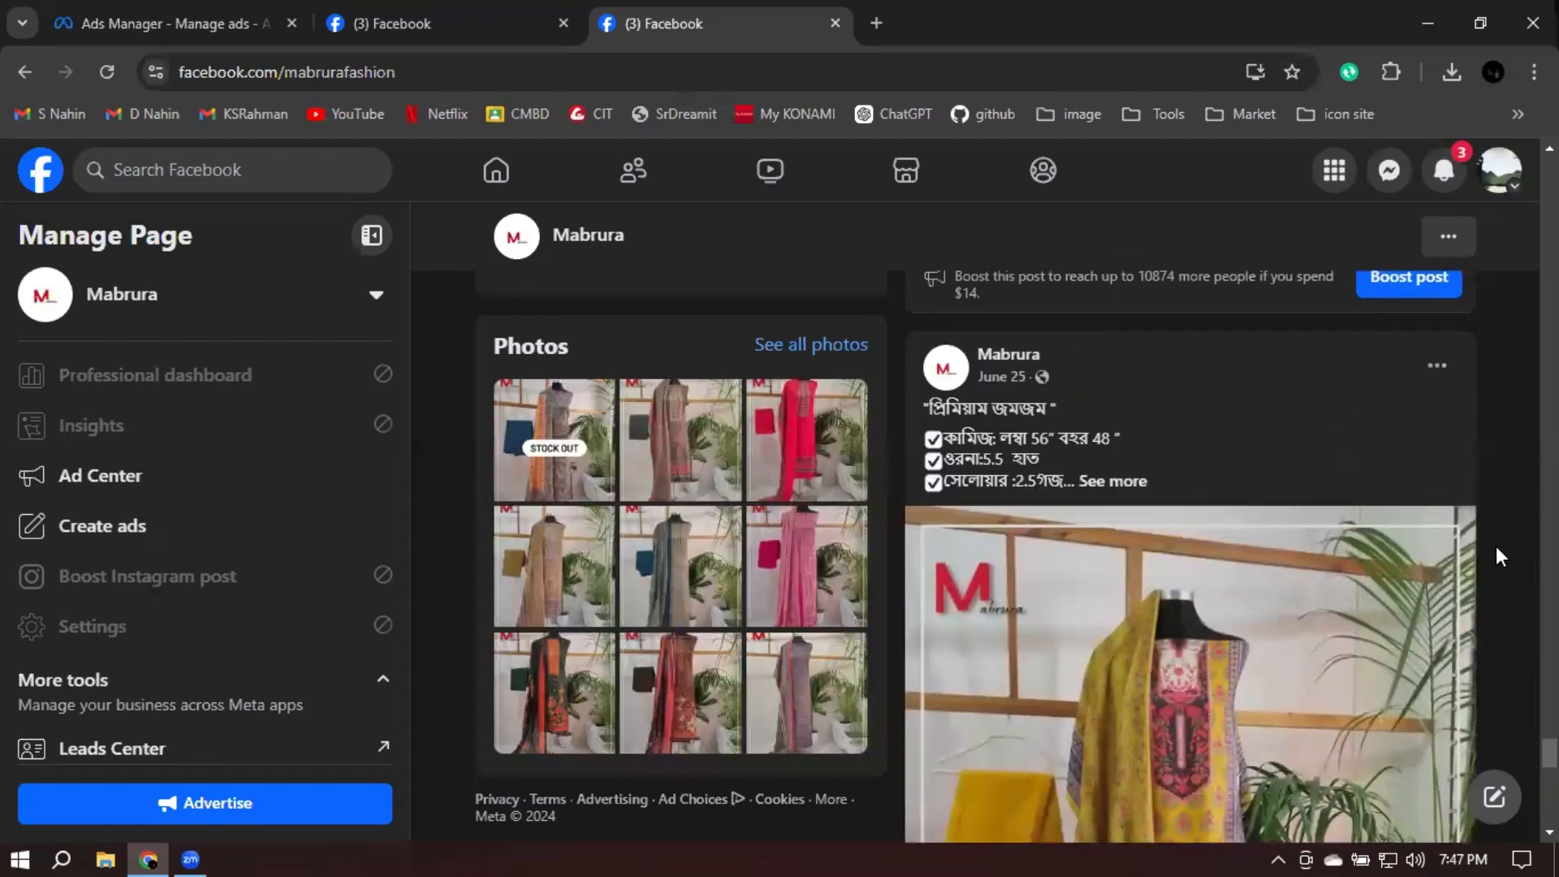
{"action": "scroll", "coordinate": [1495, 545], "scroll_direction": "down", "scroll_amount": 10}
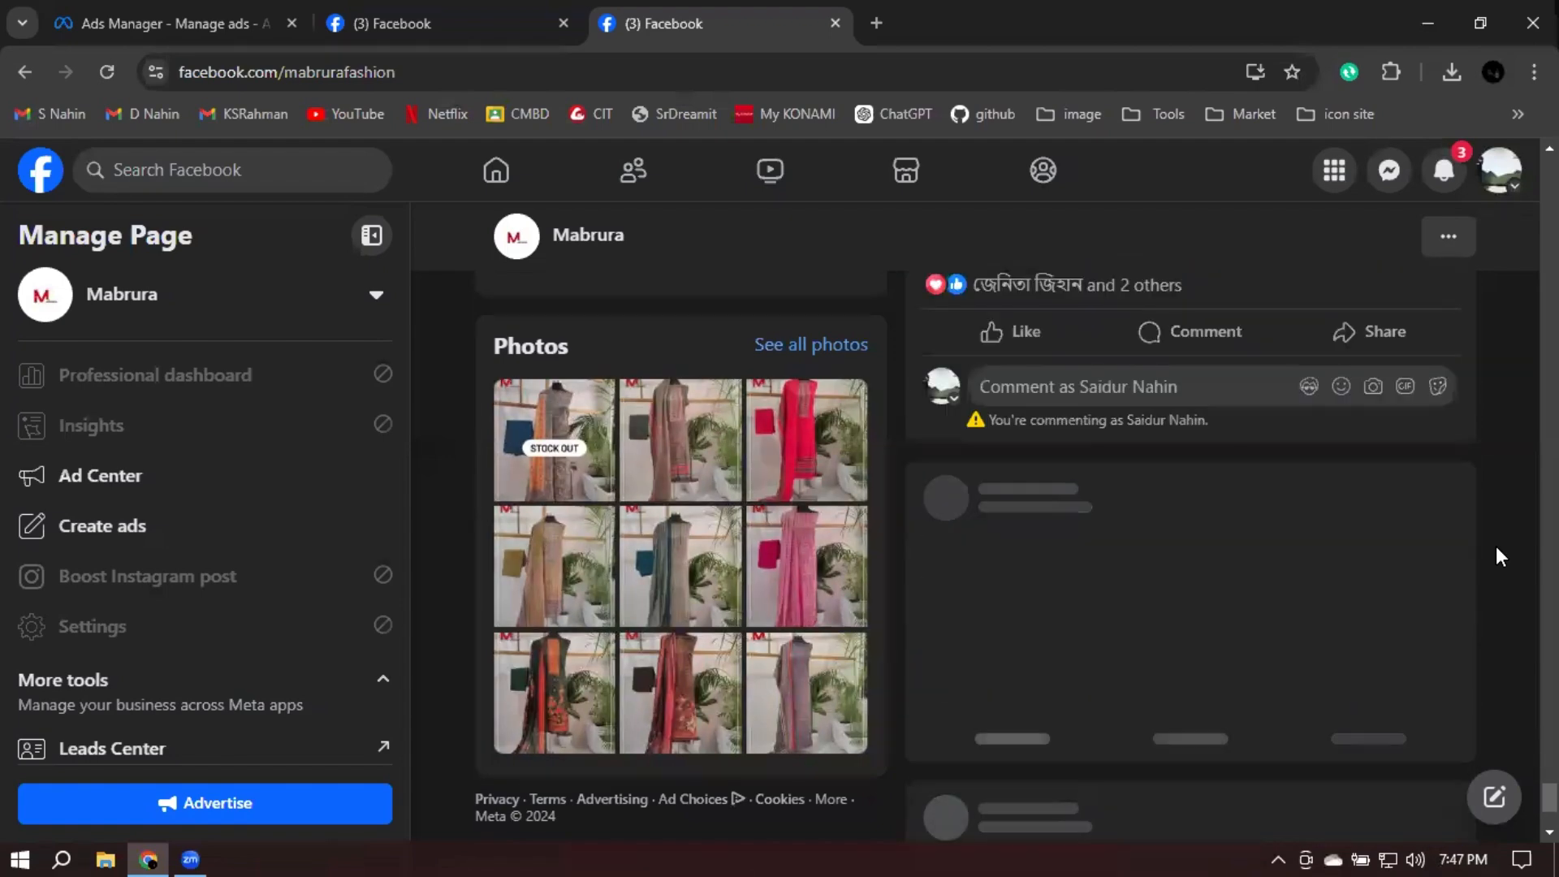
{"action": "scroll", "coordinate": [1496, 545], "scroll_direction": "down", "scroll_amount": 10}
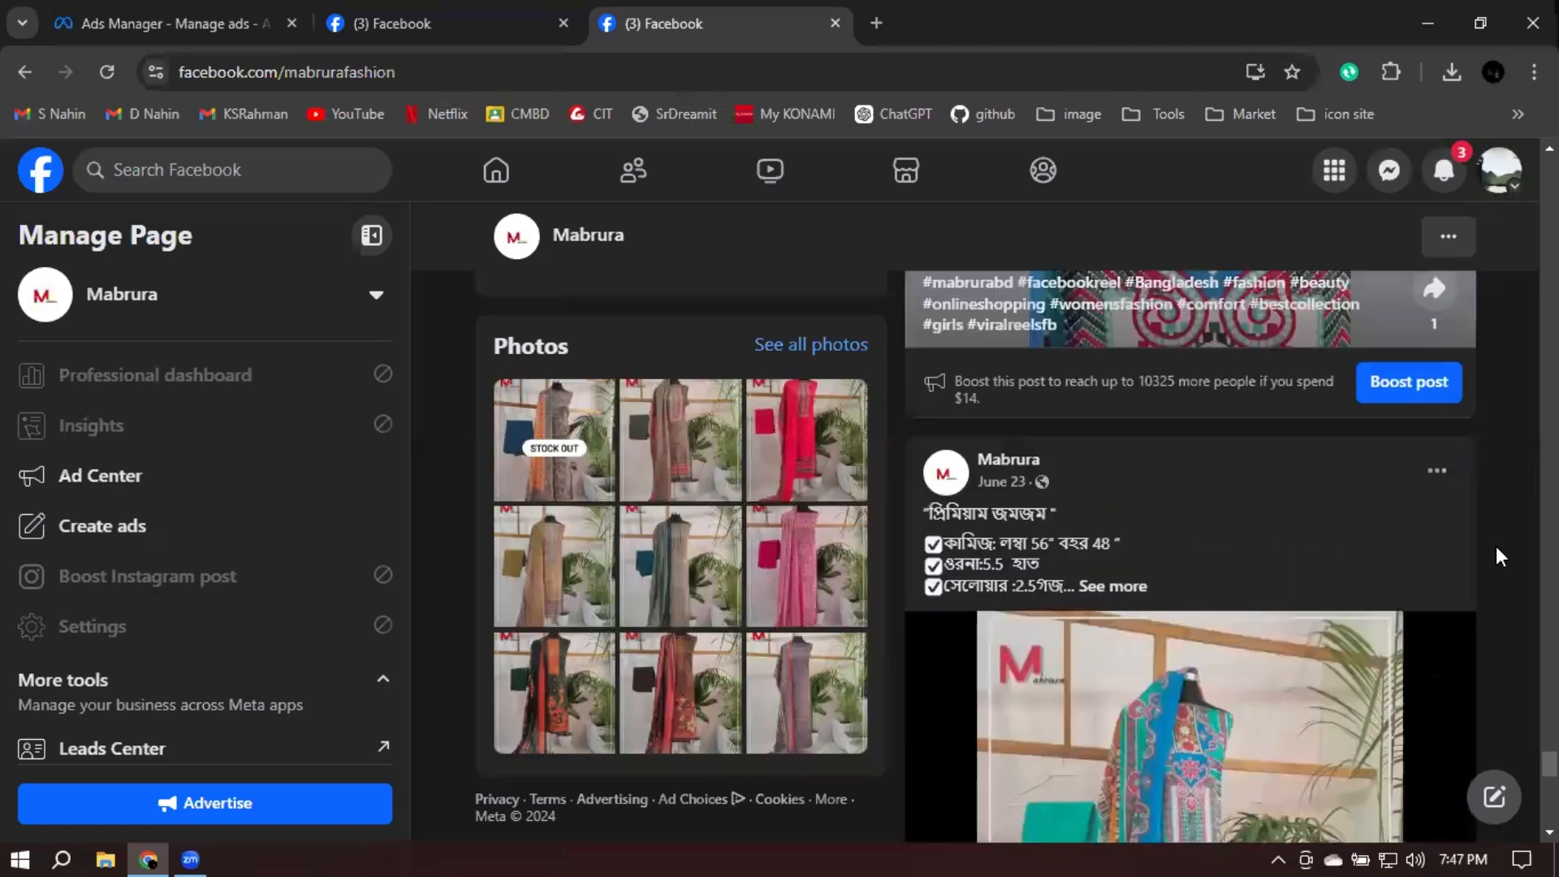
{"action": "scroll", "coordinate": [1496, 546], "scroll_direction": "down", "scroll_amount": 15}
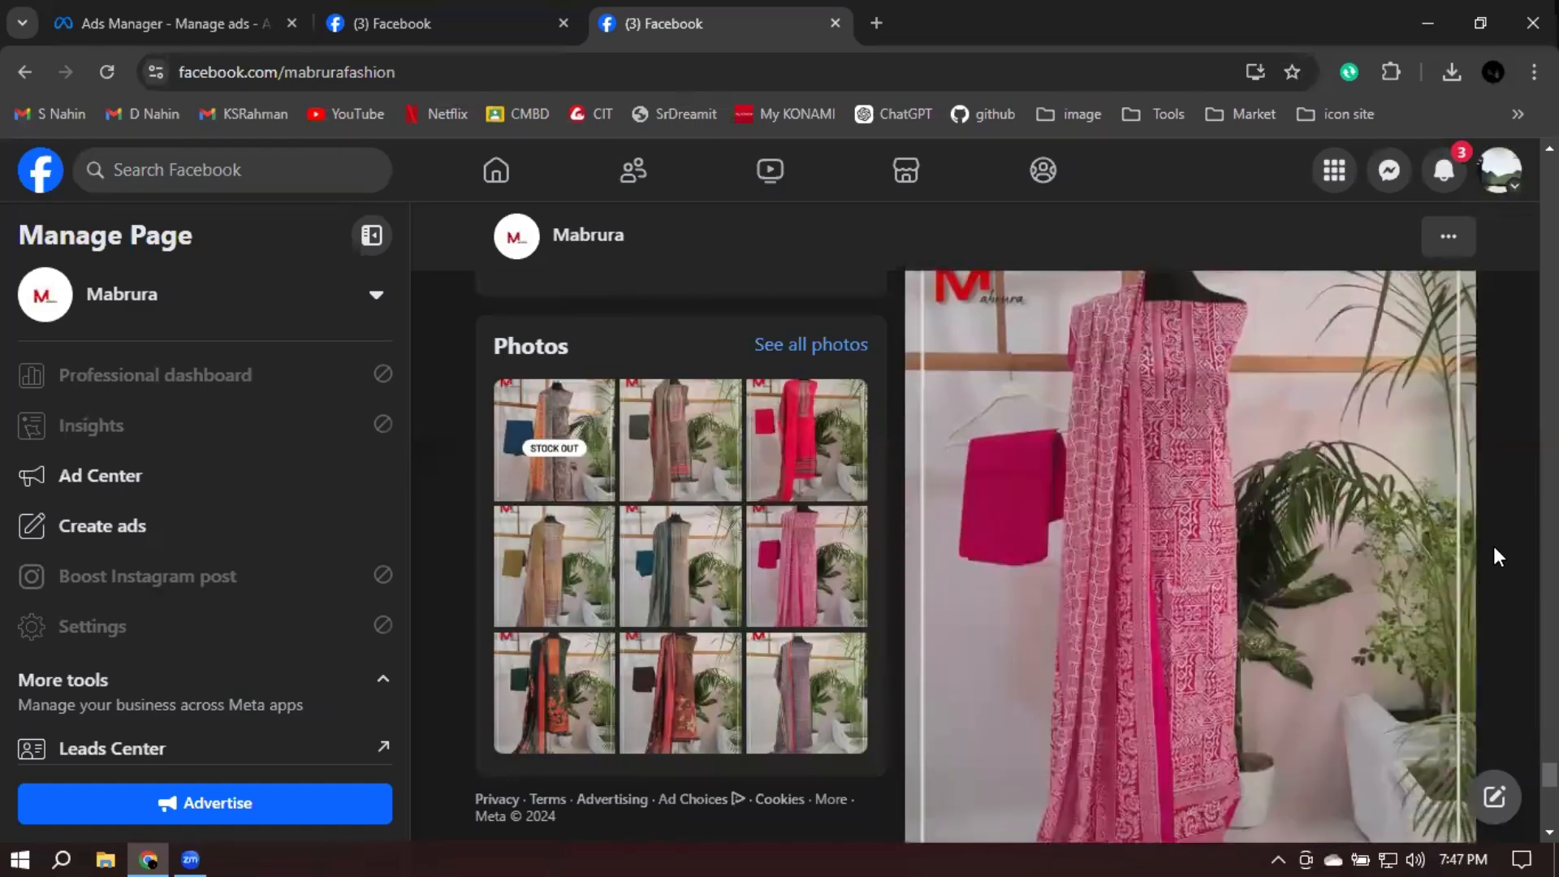
{"action": "scroll", "coordinate": [1496, 555], "scroll_direction": "down", "scroll_amount": 10}
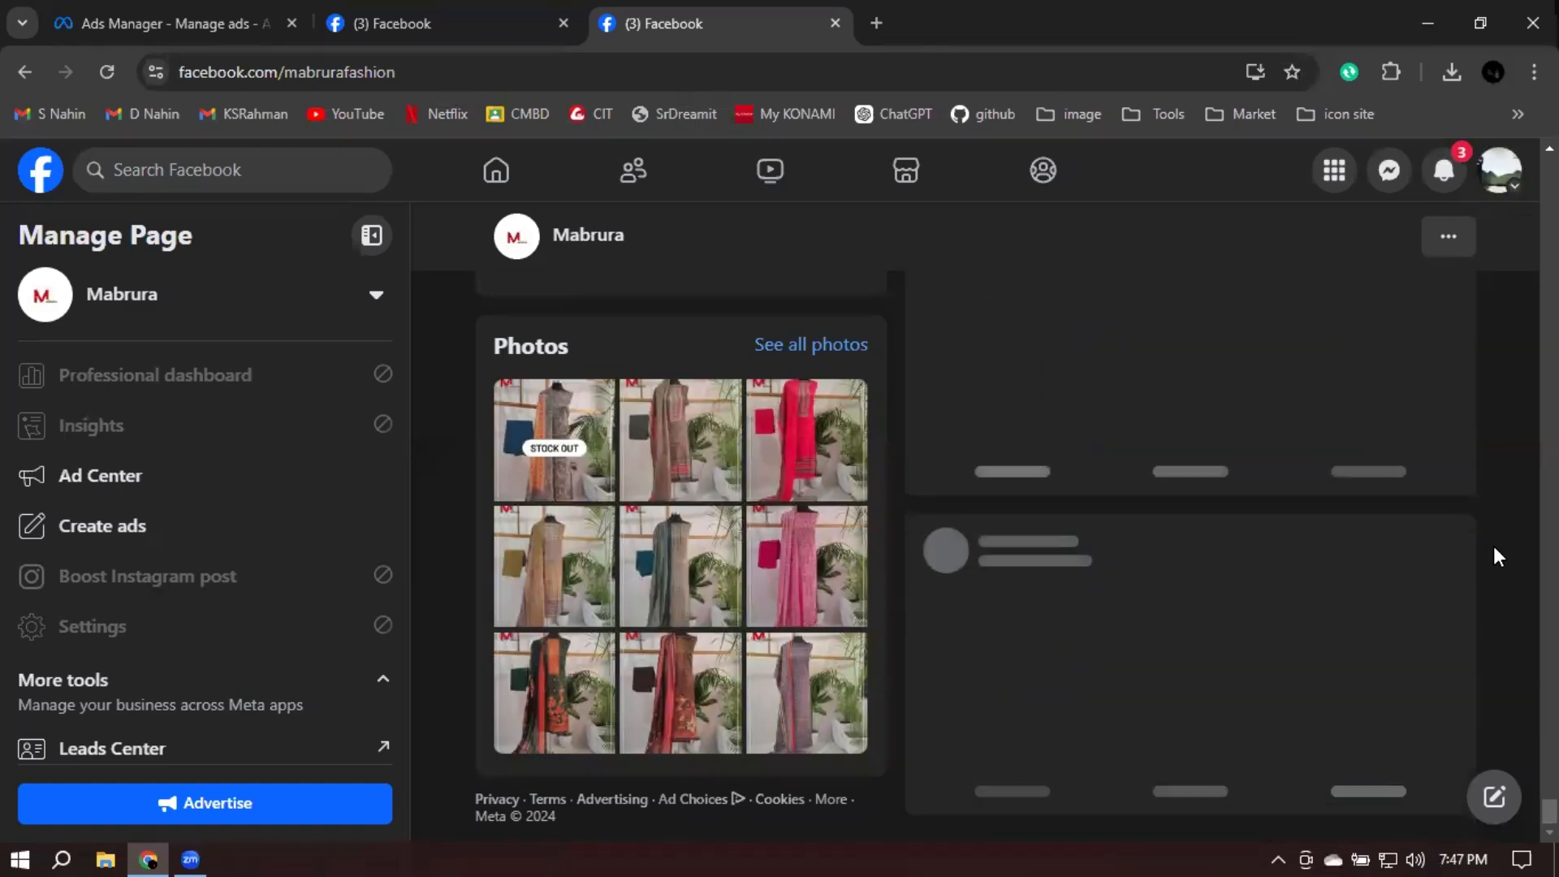
{"action": "scroll", "coordinate": [1495, 568], "scroll_direction": "down", "scroll_amount": 5}
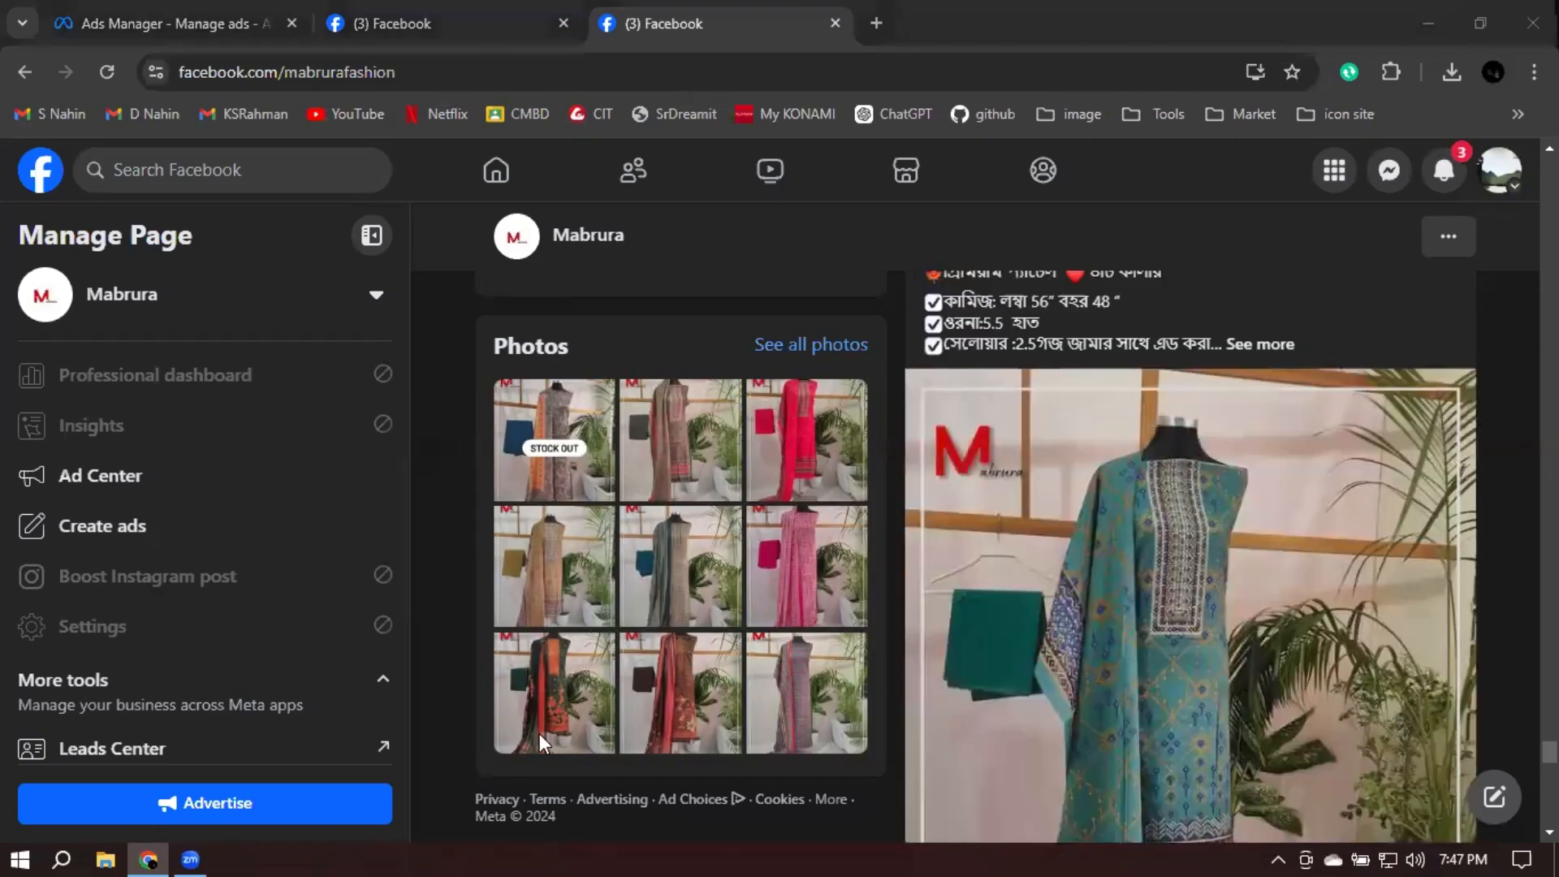
{"action": "scroll", "coordinate": [1478, 456], "scroll_direction": "down", "scroll_amount": 10}
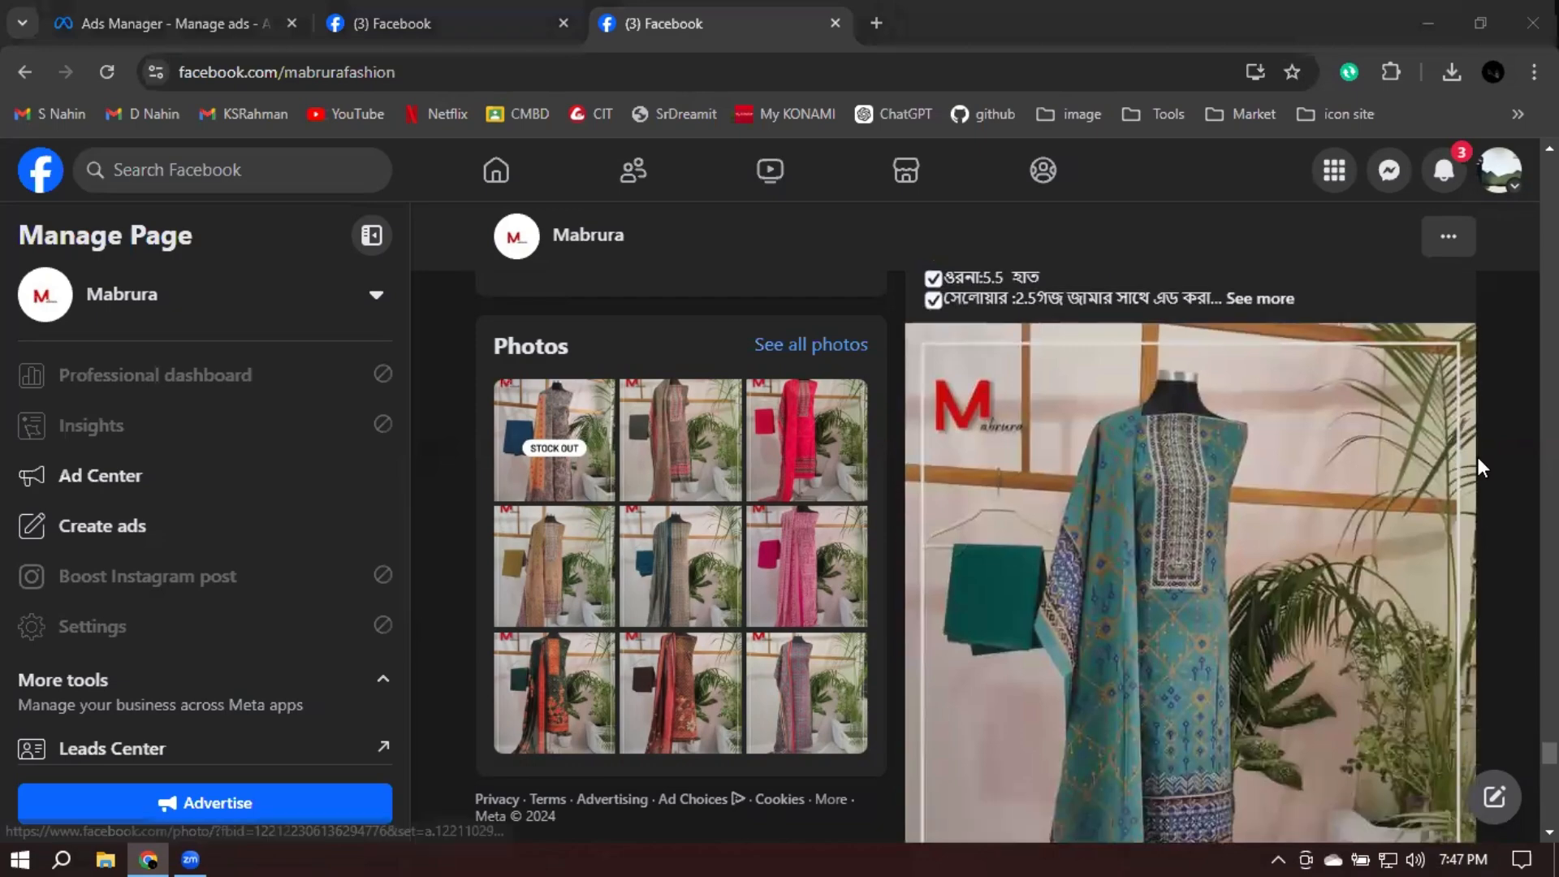
{"action": "scroll", "coordinate": [1495, 464], "scroll_direction": "down", "scroll_amount": 20}
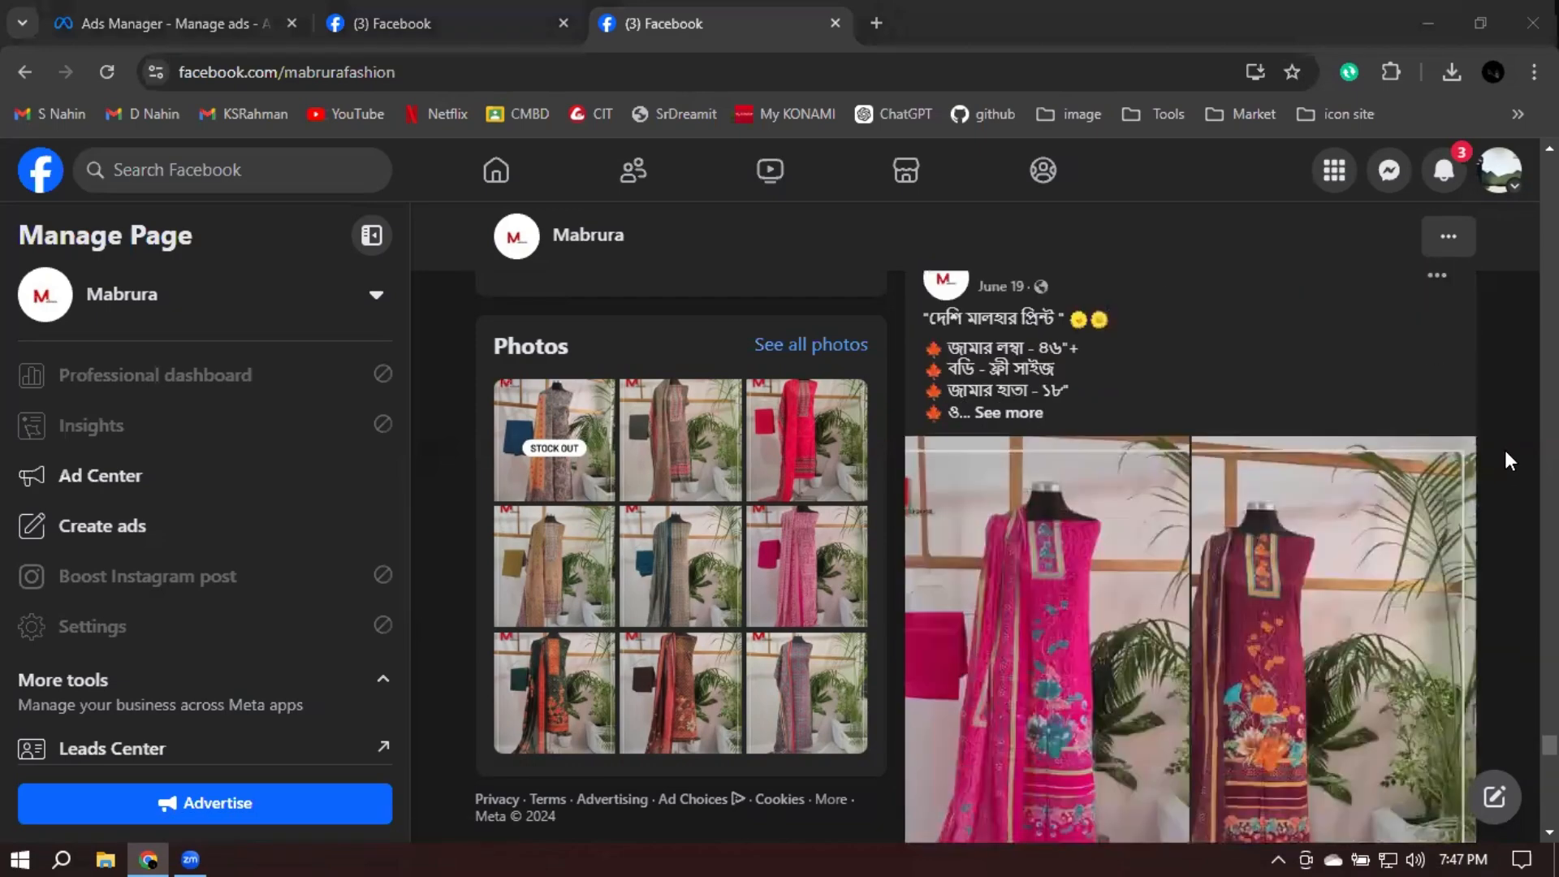
{"action": "scroll", "coordinate": [1510, 462], "scroll_direction": "down", "scroll_amount": 20}
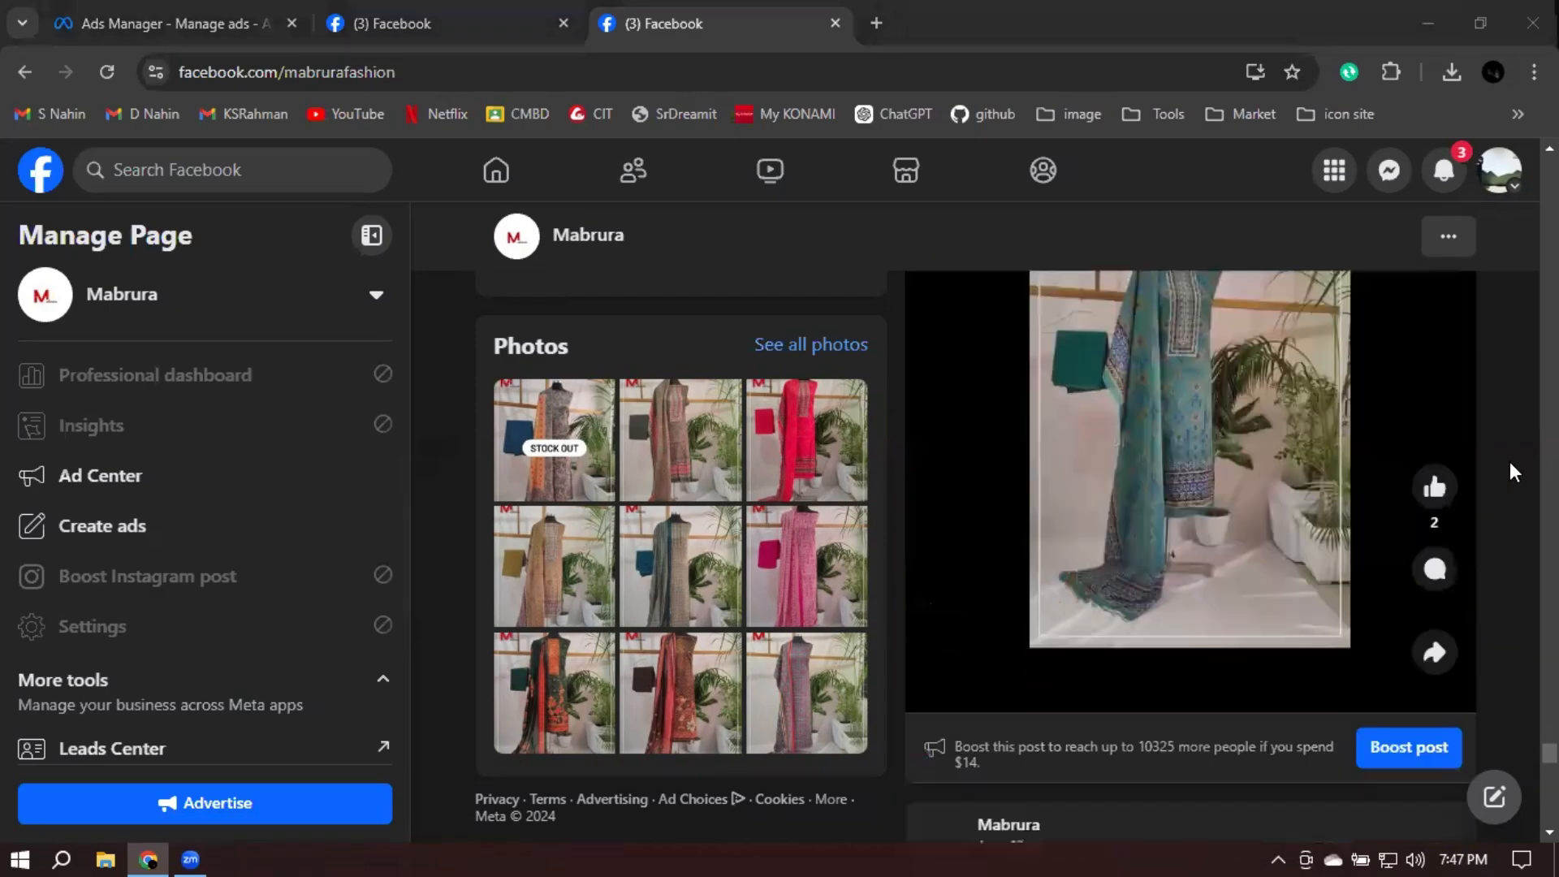
Expand the full caption of the June 12 Mabrura Collection post and examine its text and photo grid
{"action": "scroll", "coordinate": [1511, 461], "scroll_direction": "up", "scroll_amount": 3}
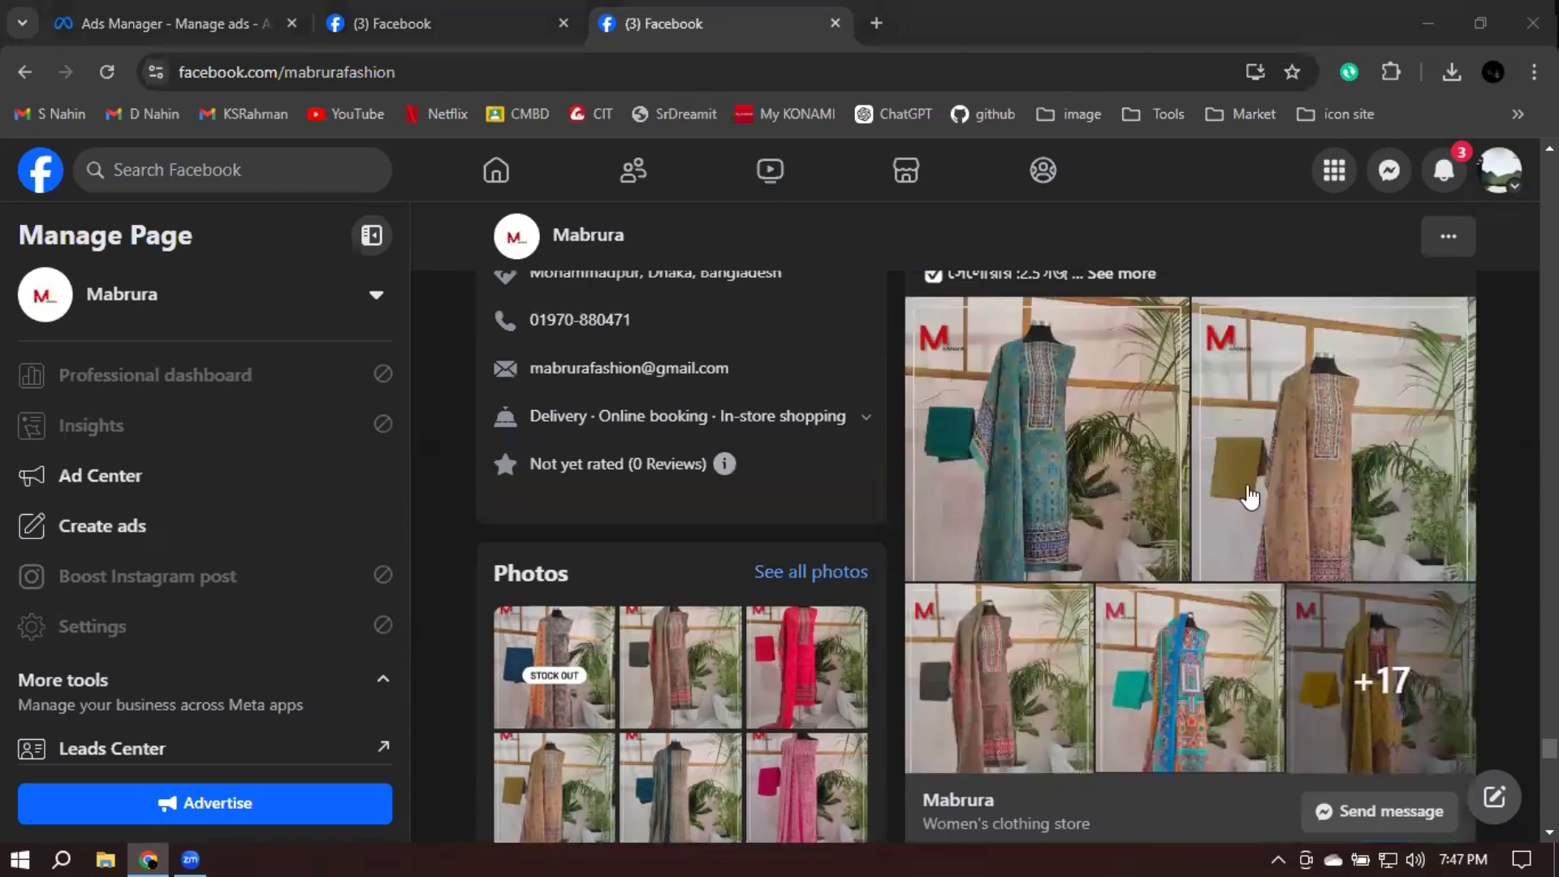
{"action": "scroll", "coordinate": [1502, 460], "scroll_direction": "up", "scroll_amount": 3}
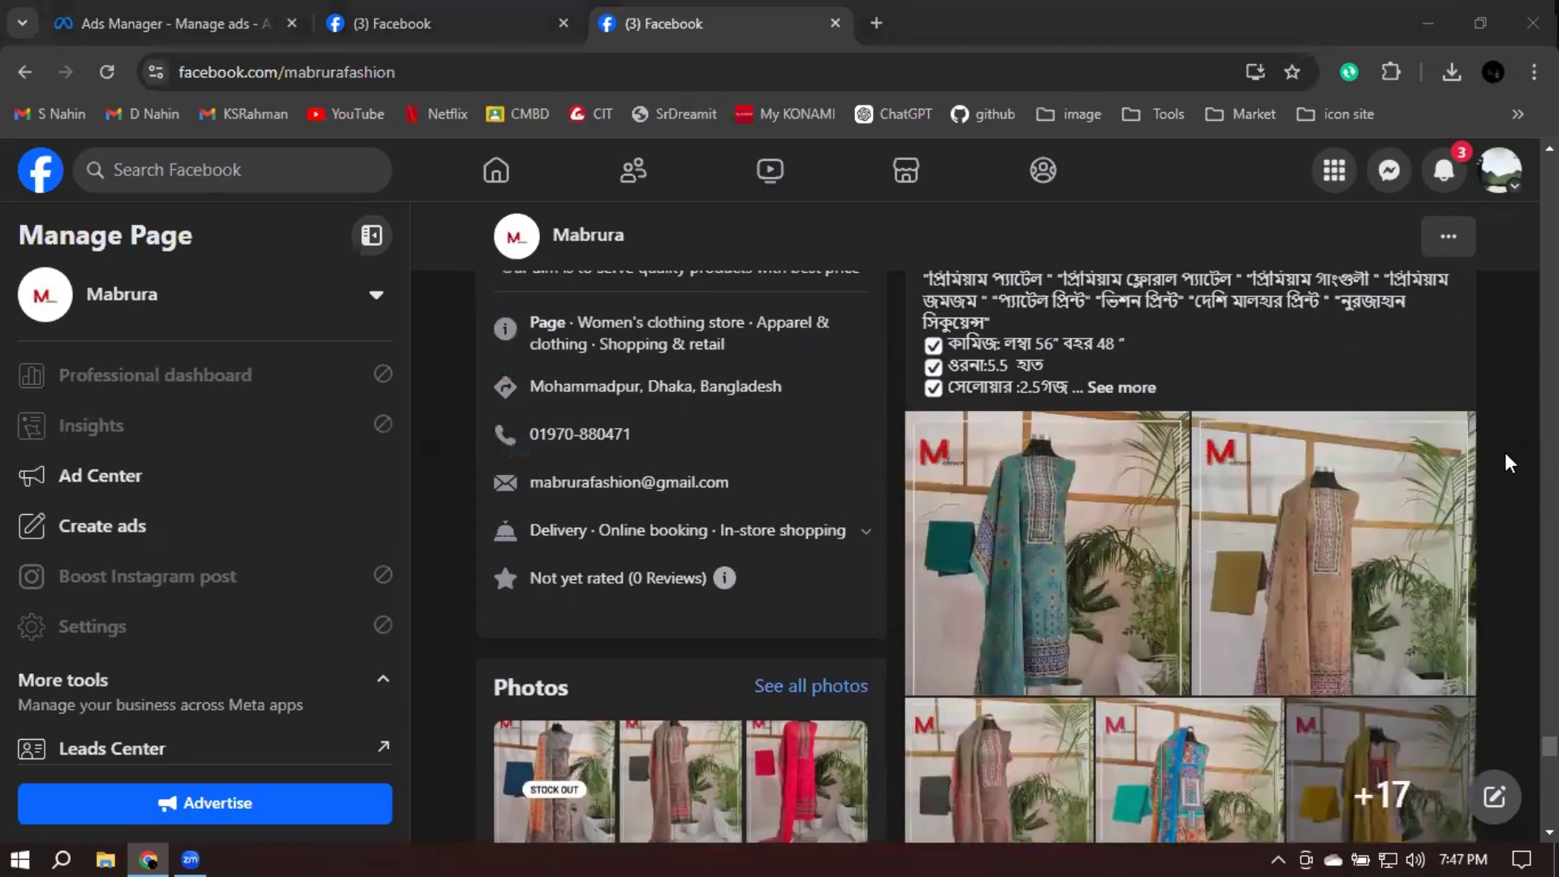
{"action": "left_click", "coordinate": [1120, 502]}
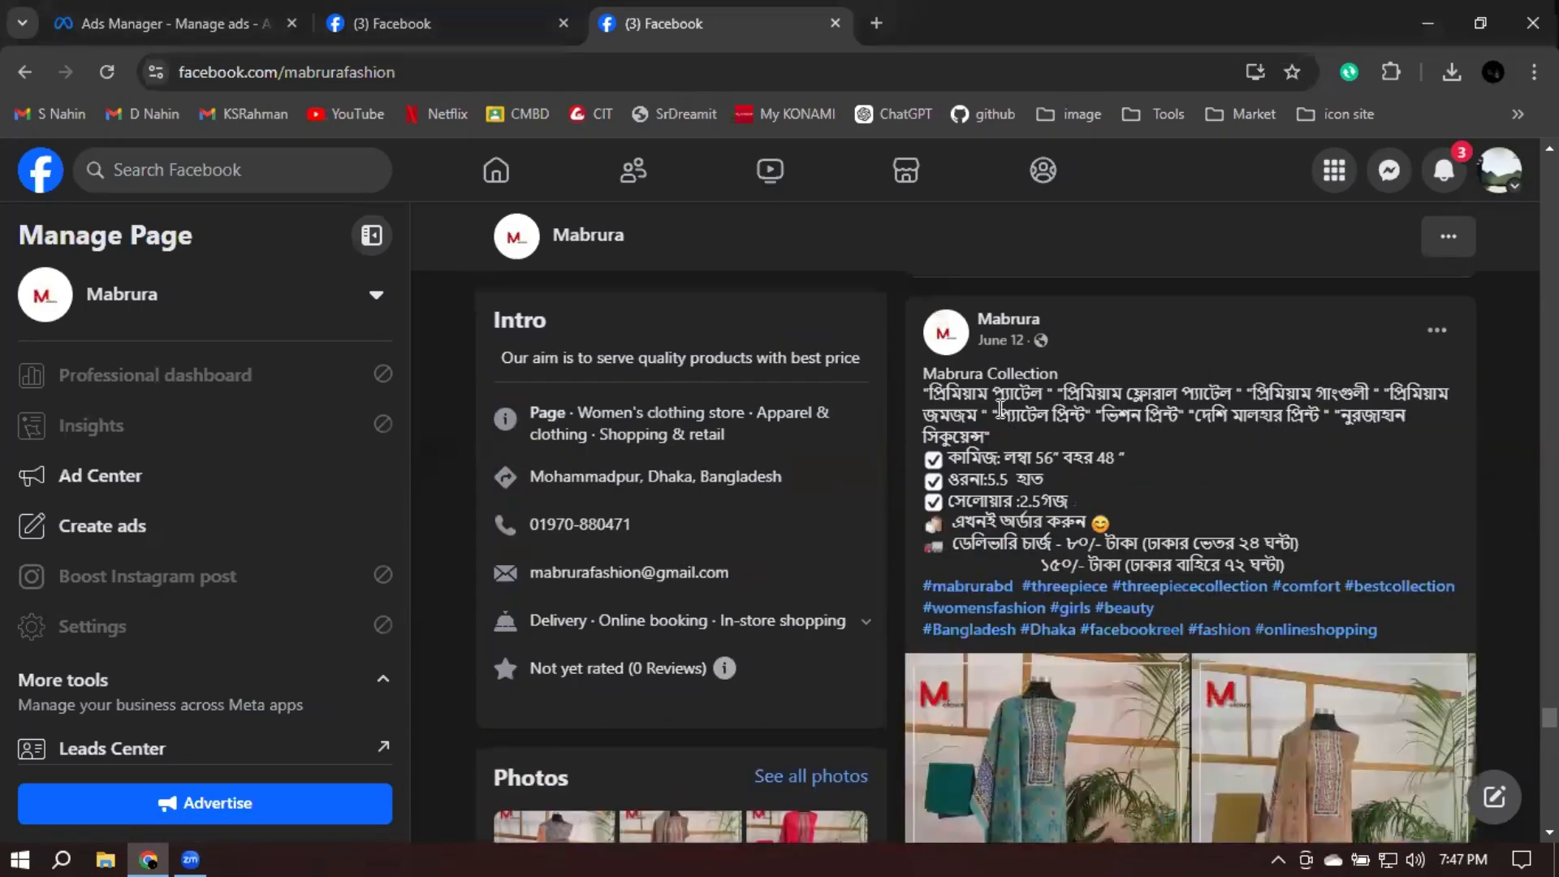
{"action": "left_click_drag", "start_coordinate": [922, 370], "coordinate": [1385, 647]}
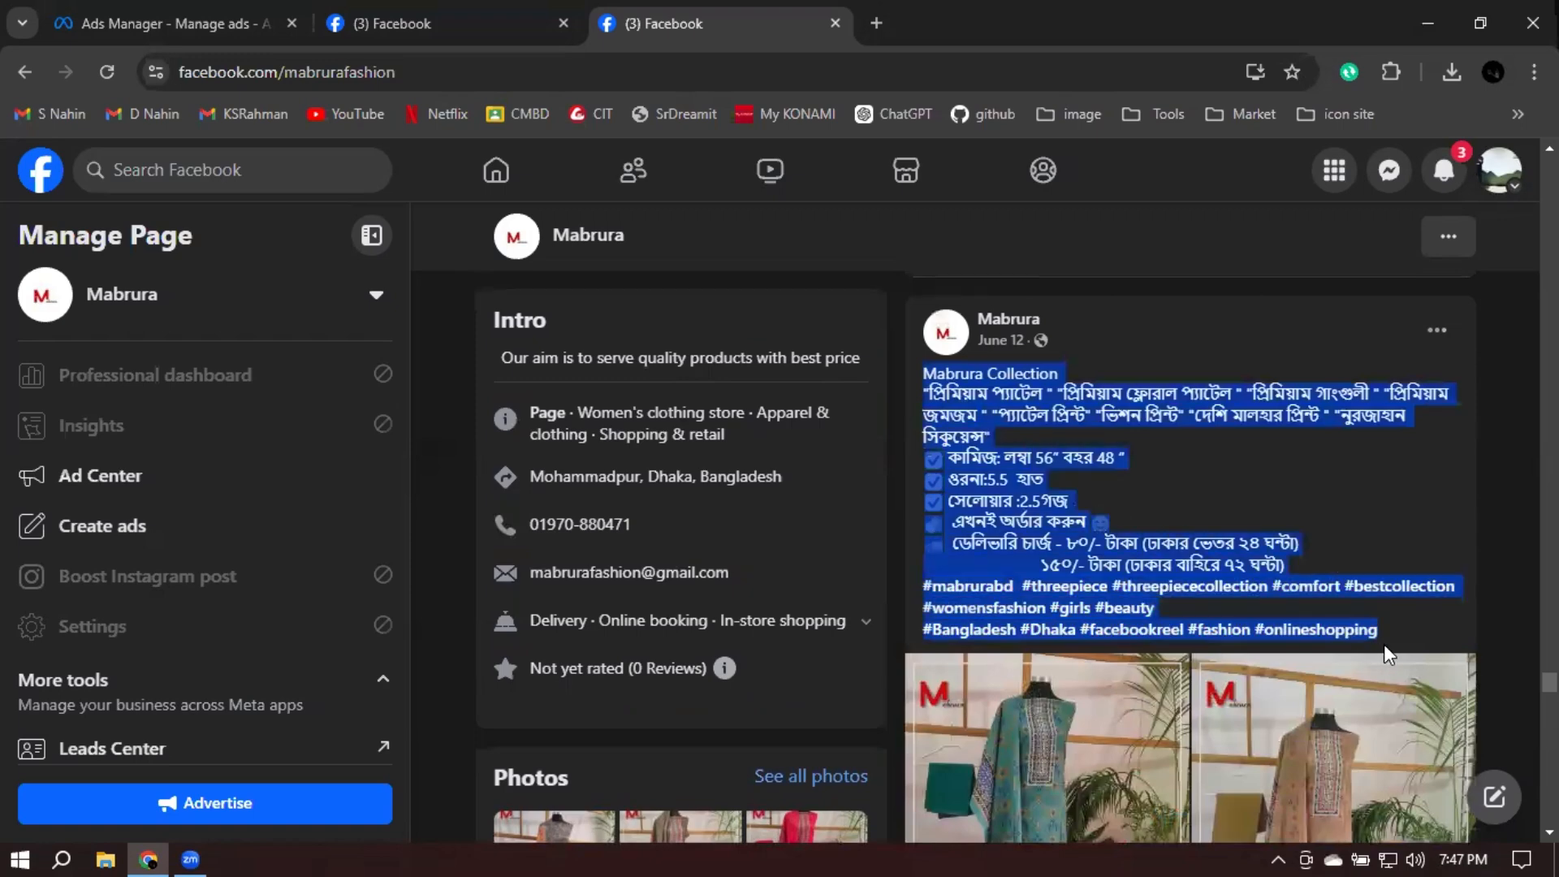
{"action": "left_click", "coordinate": [1498, 412]}
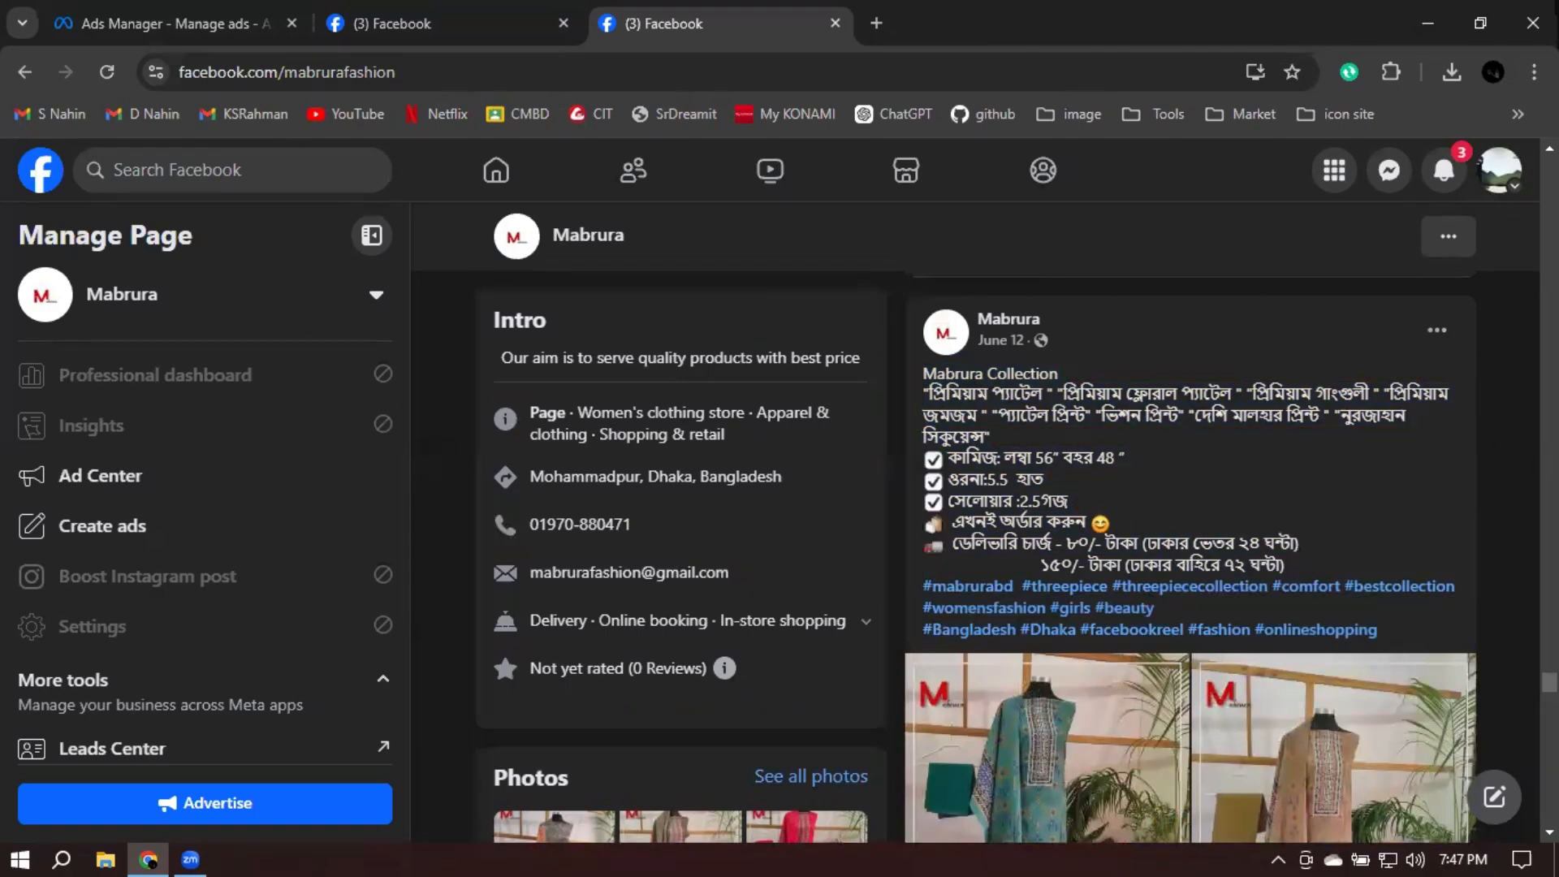
{"action": "scroll", "coordinate": [1498, 412], "scroll_direction": "down", "scroll_amount": 3}
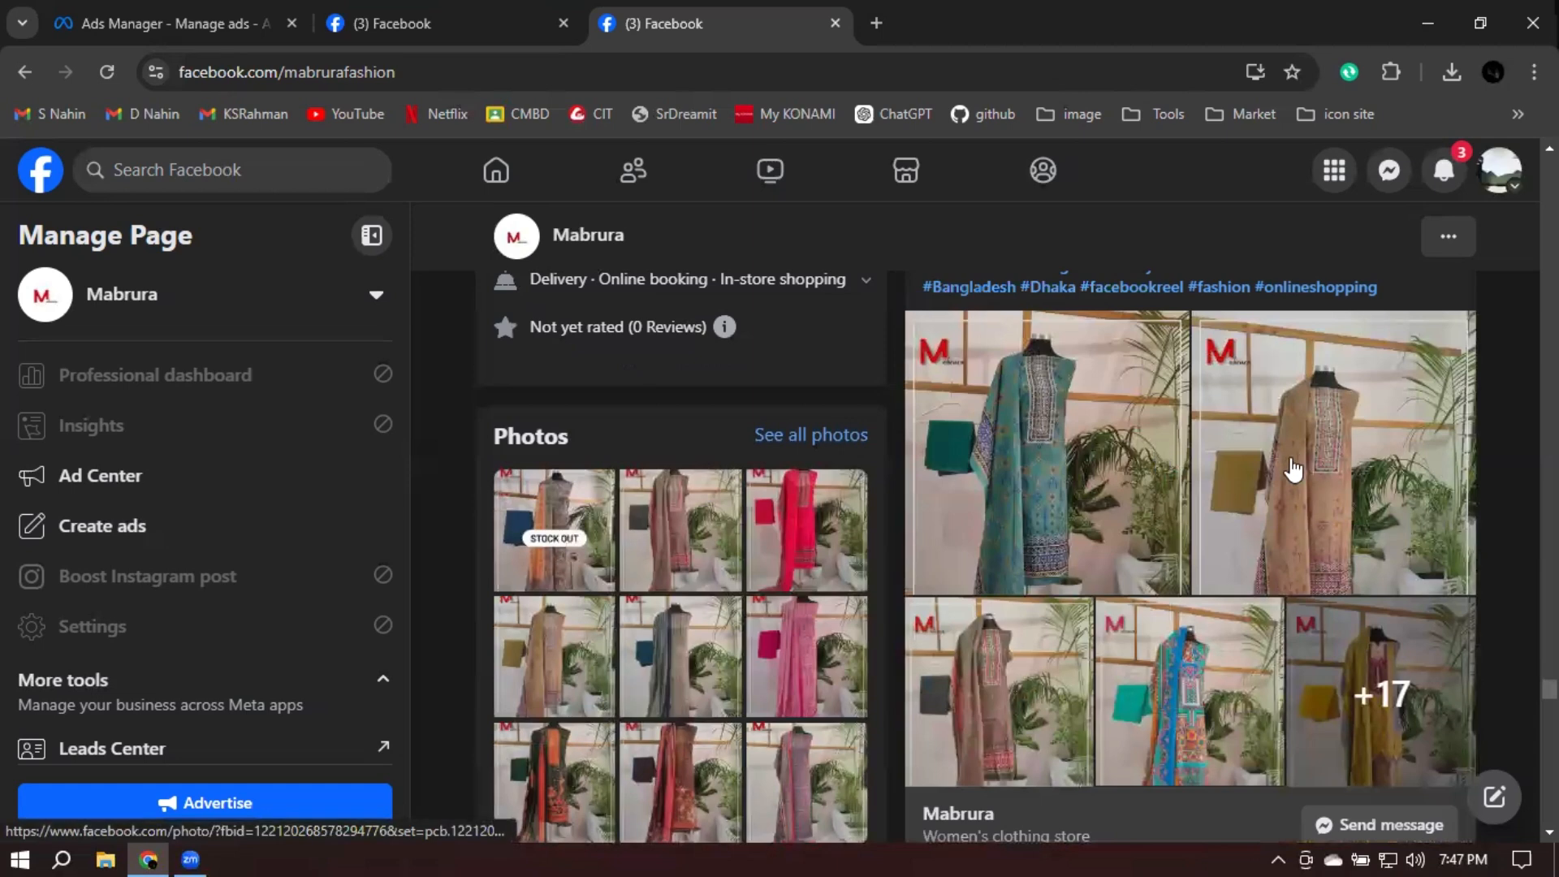
Open the first photo of the June 12 collection post and examine its own product name, sizes and delivery charges
{"action": "left_click", "coordinate": [1122, 480]}
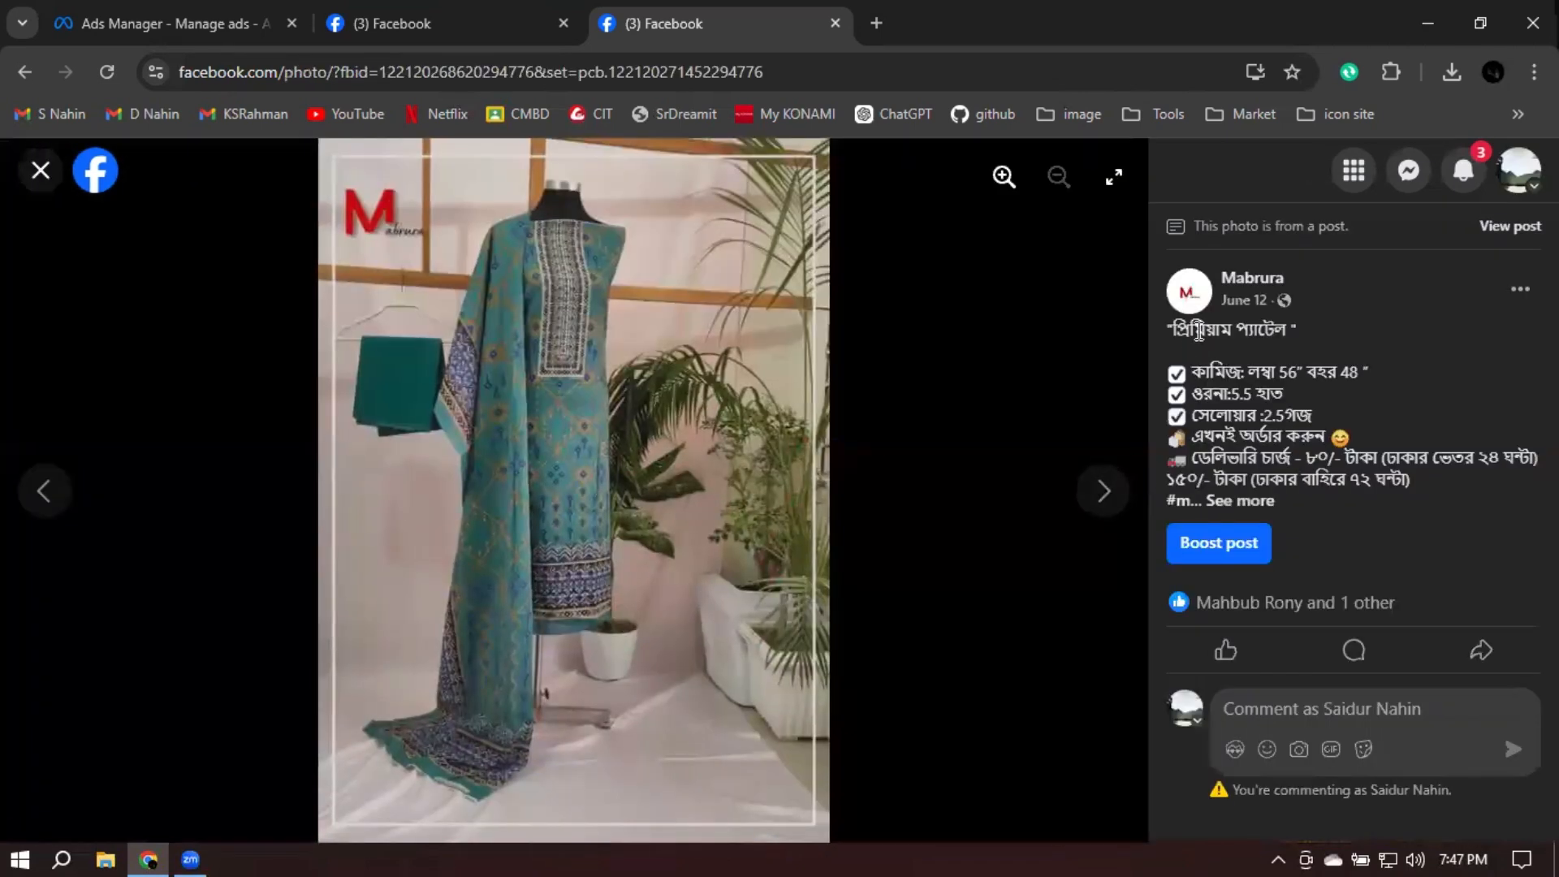
{"action": "left_click_drag", "start_coordinate": [1161, 331], "coordinate": [1300, 331]}
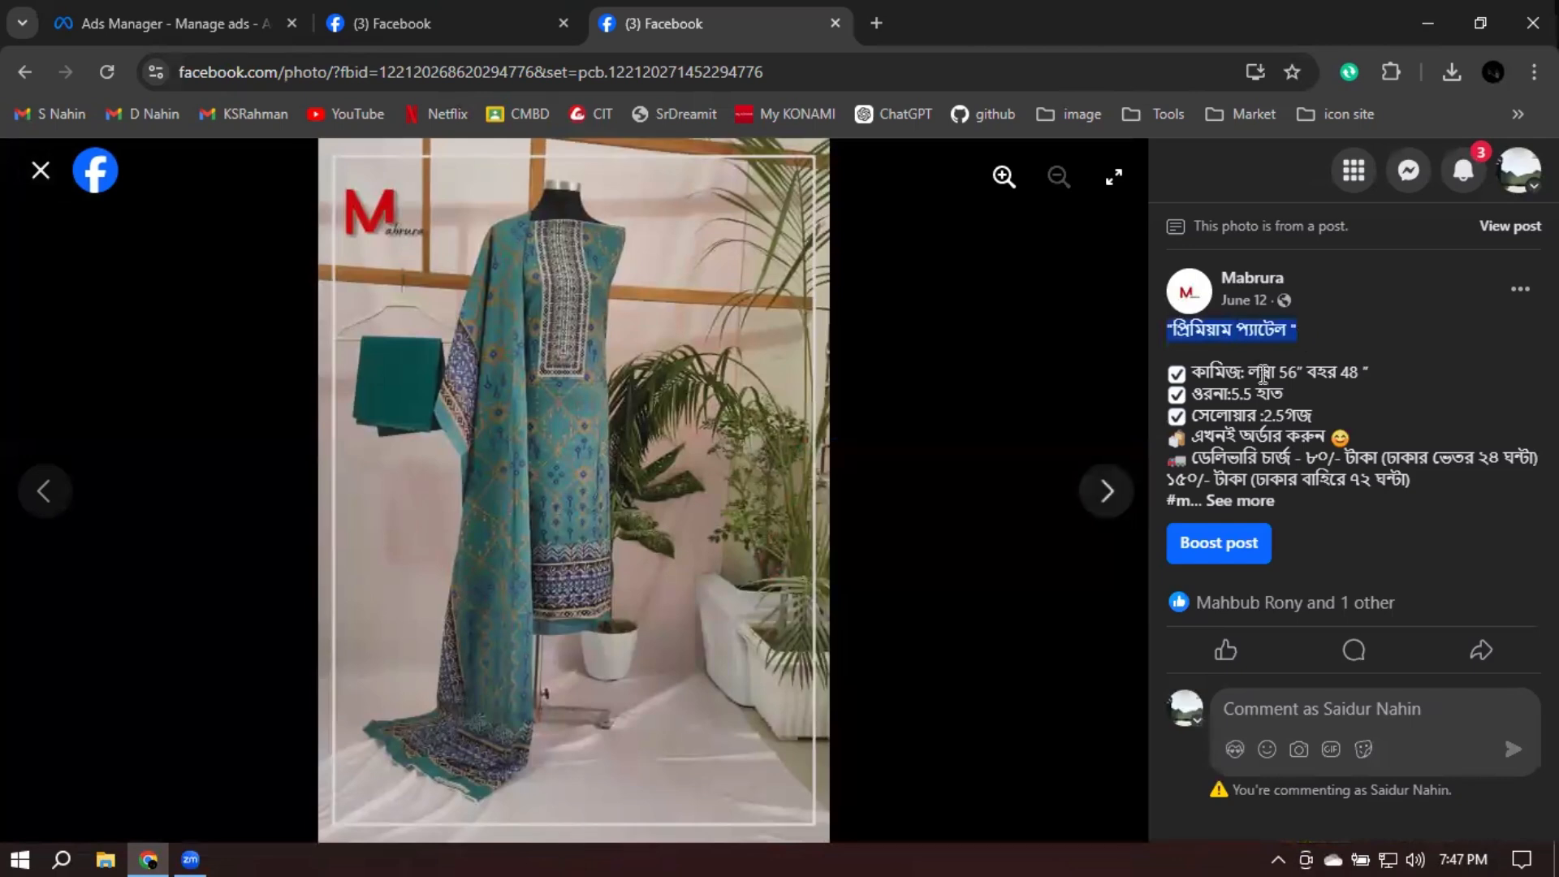
{"action": "left_click_drag", "start_coordinate": [1194, 370], "coordinate": [1336, 485]}
{"action": "left_click", "coordinate": [1318, 336]}
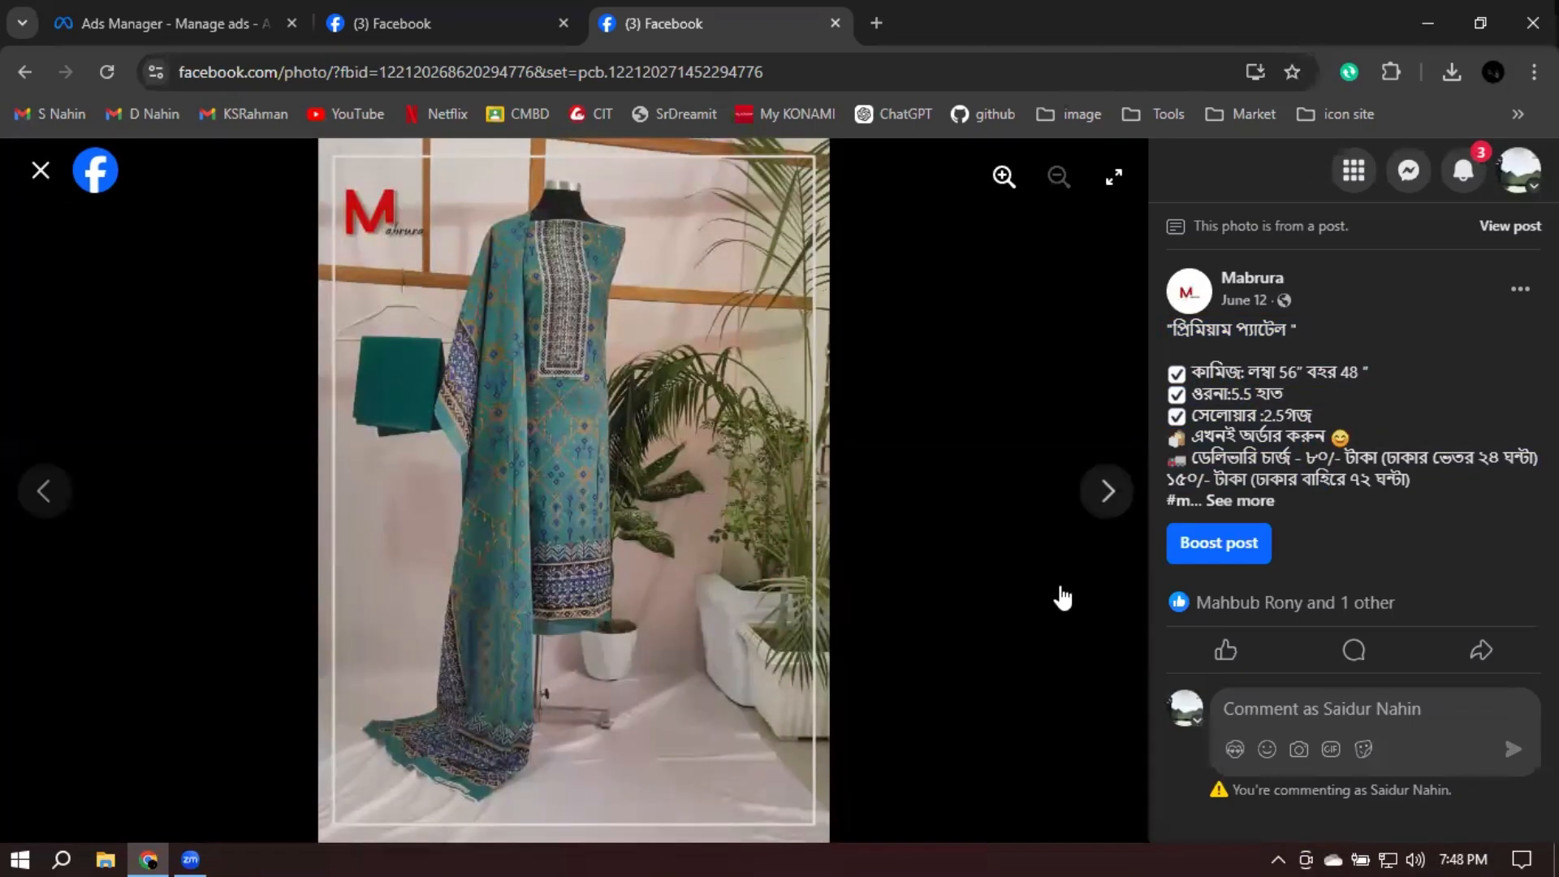
Go through the following photos of the collection post and compare the product name in each photo's caption
{"action": "left_click", "coordinate": [1104, 490]}
{"action": "left_click", "coordinate": [1104, 490]}
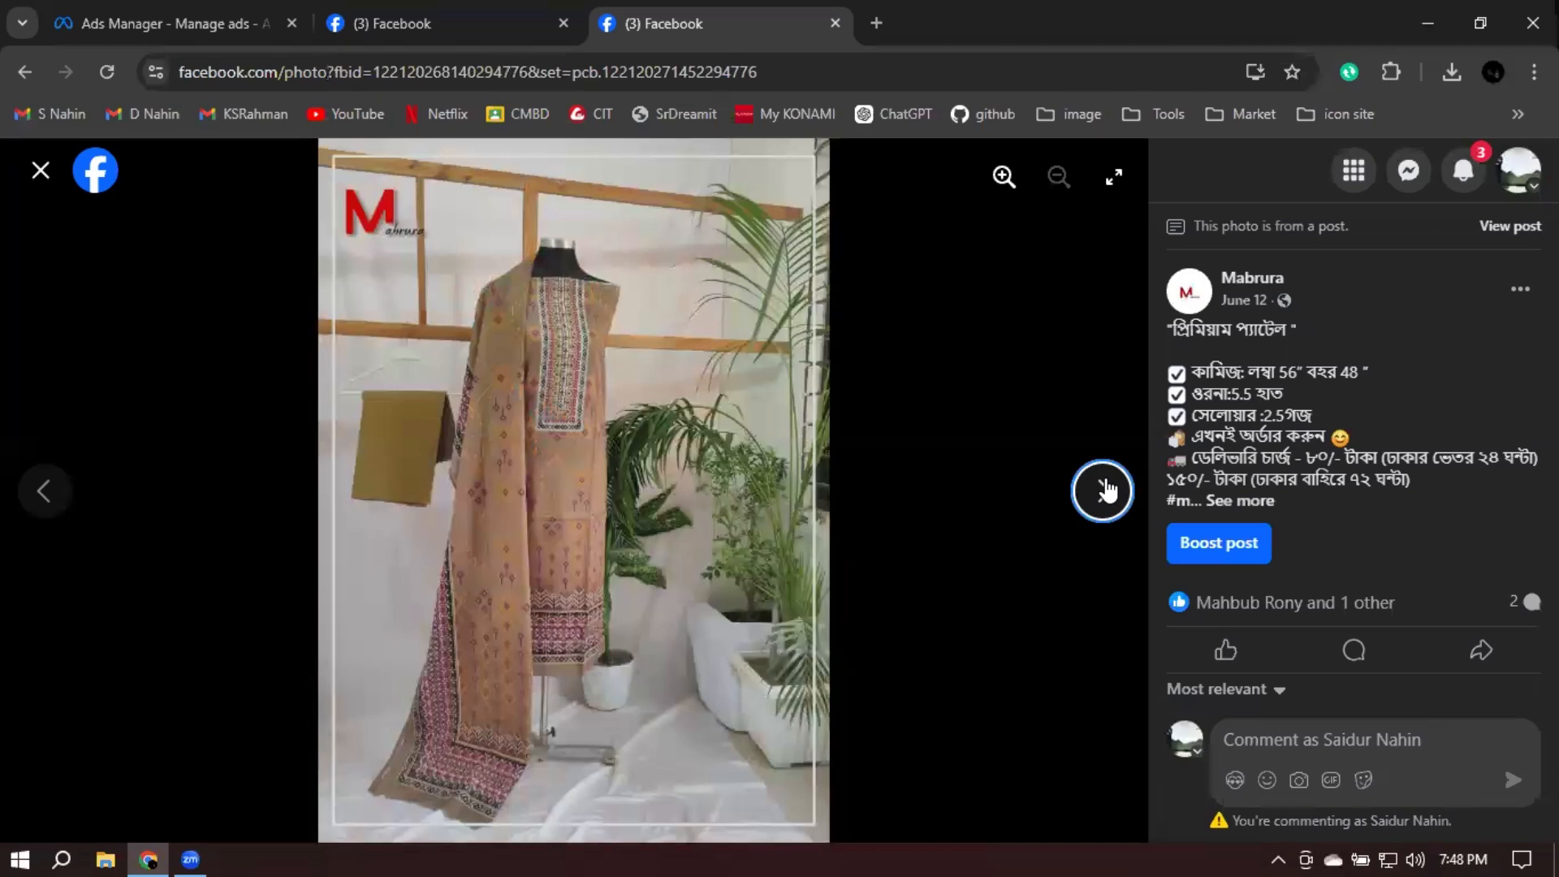
{"action": "left_click", "coordinate": [1104, 490]}
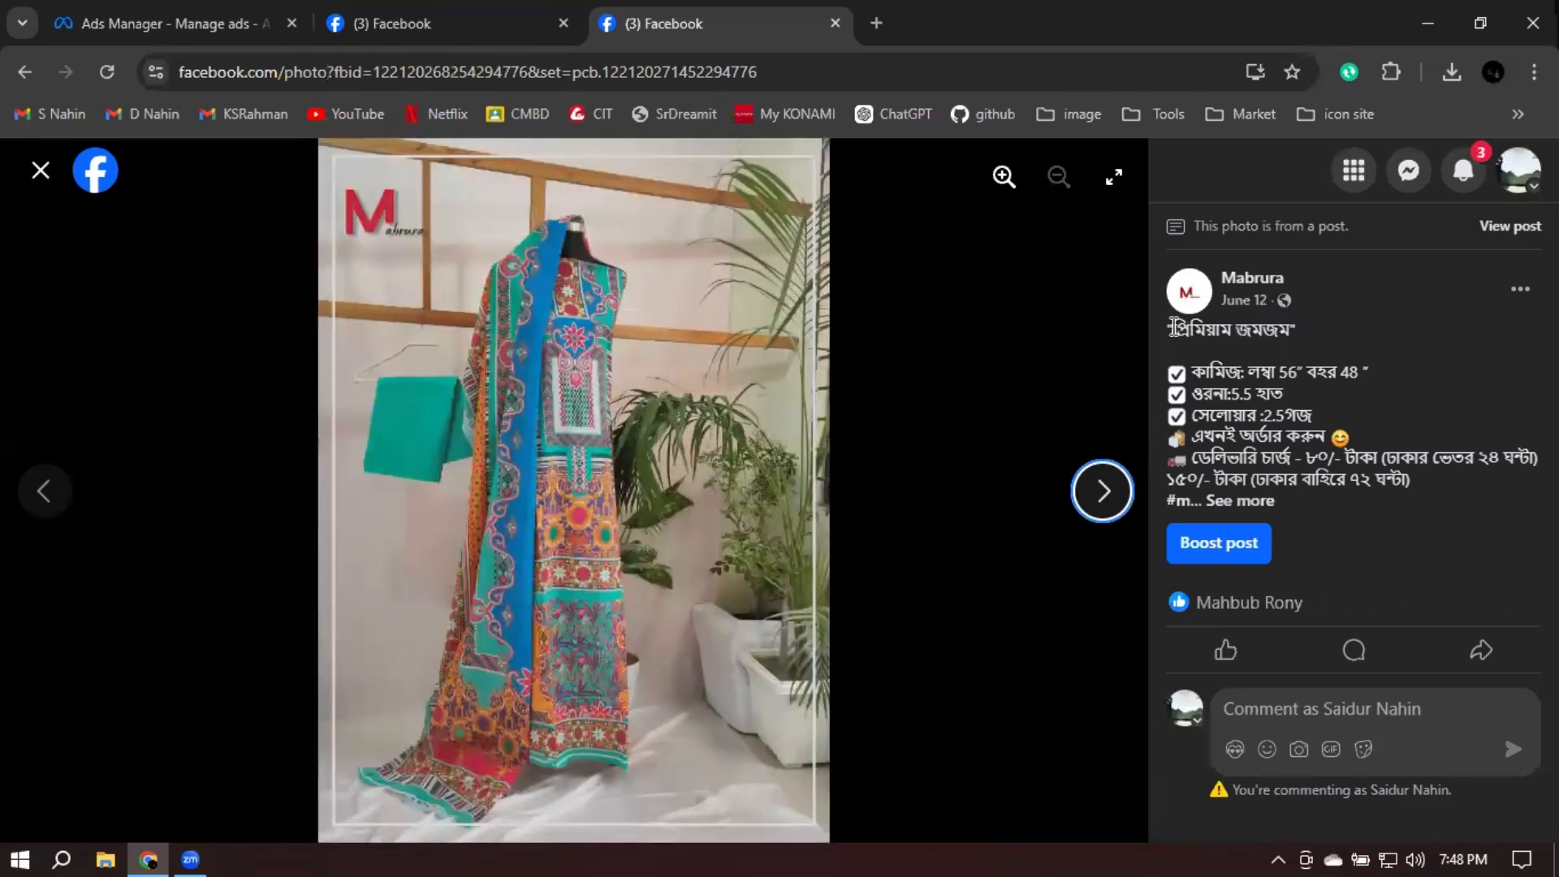
{"action": "left_click_drag", "start_coordinate": [1169, 328], "coordinate": [1294, 327]}
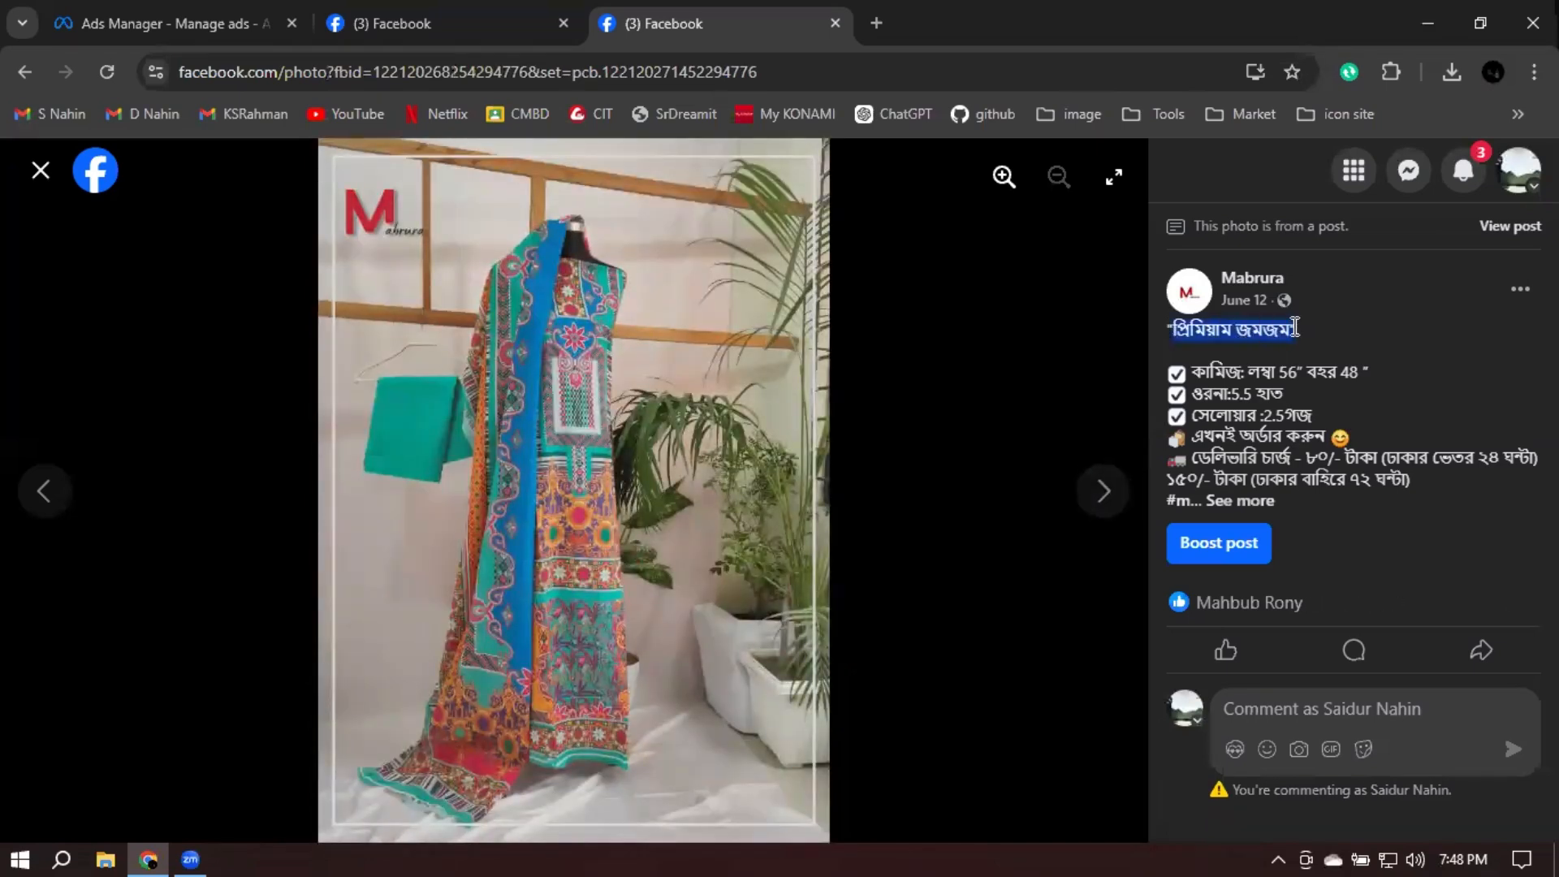
{"action": "left_click", "coordinate": [1101, 493]}
{"action": "left_click", "coordinate": [1101, 500]}
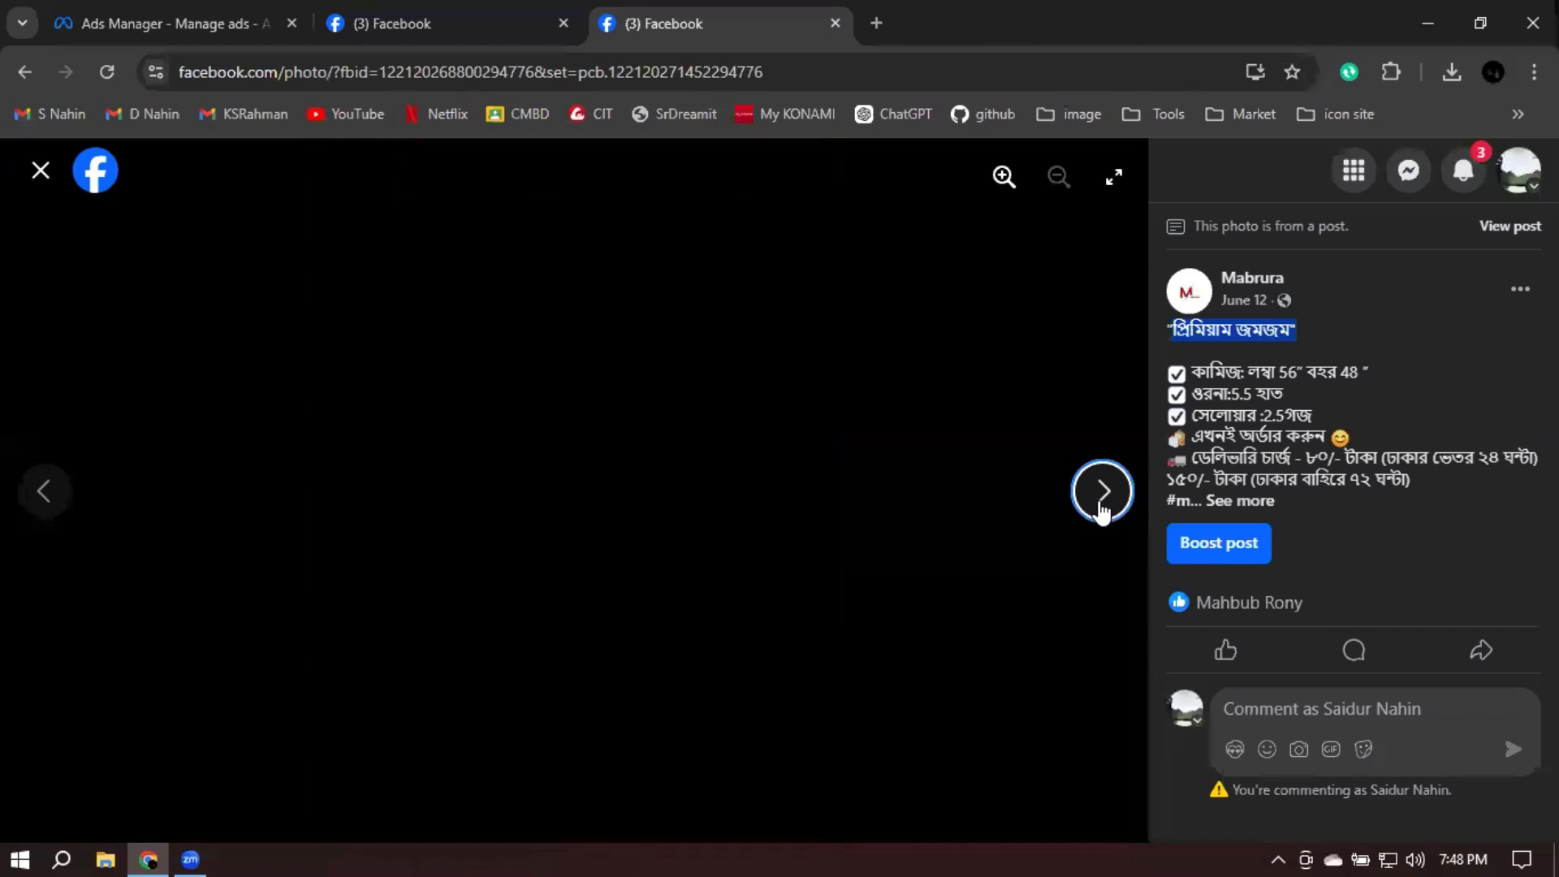
{"action": "left_click", "coordinate": [1102, 499]}
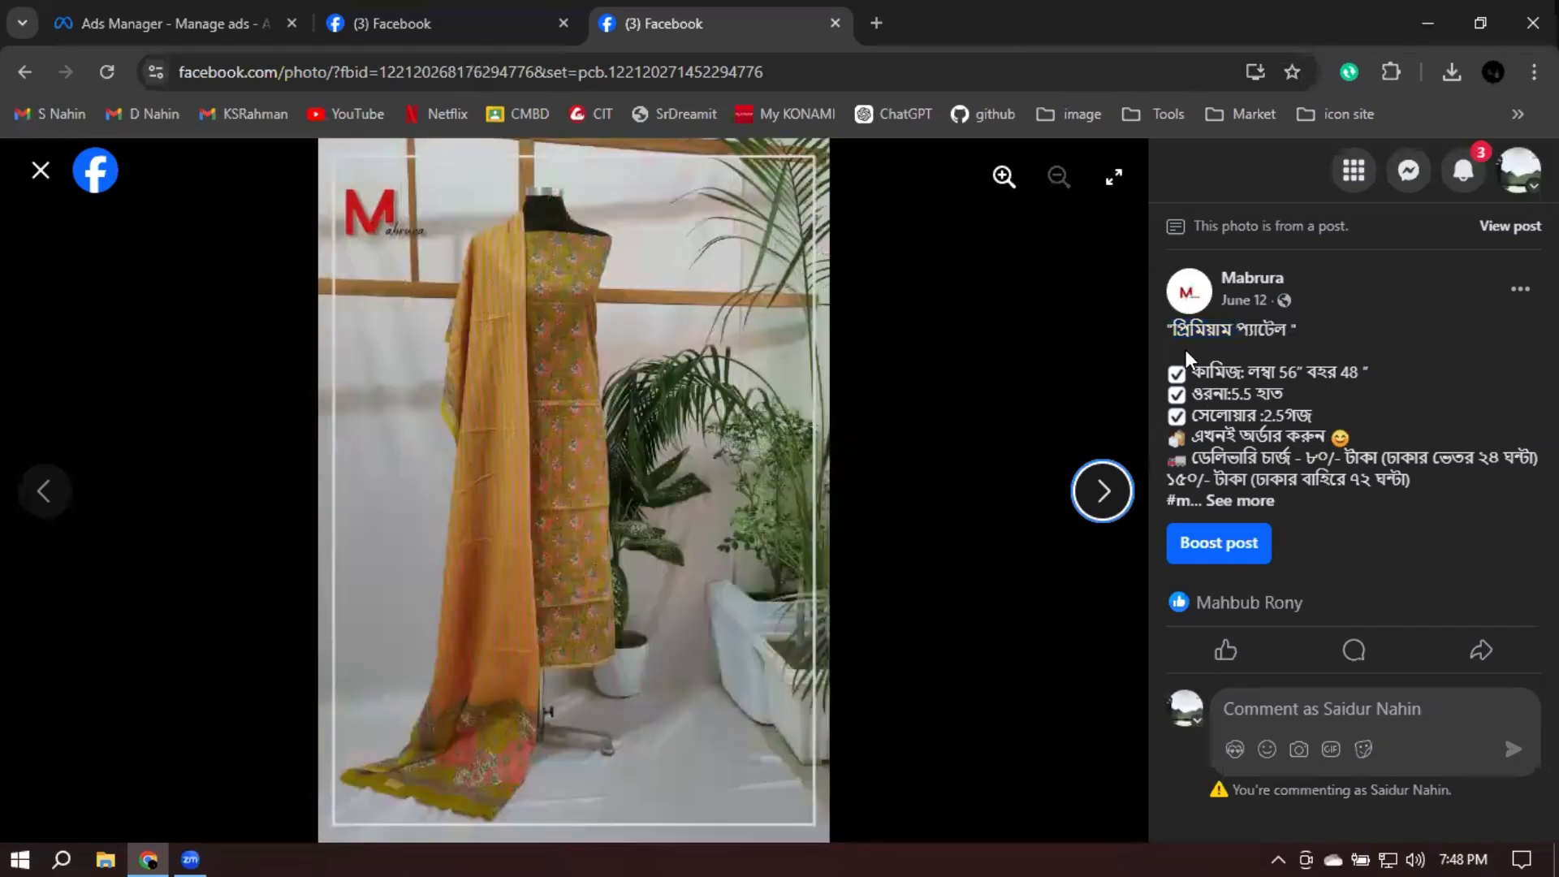
{"action": "left_click_drag", "start_coordinate": [1169, 328], "coordinate": [1296, 324]}
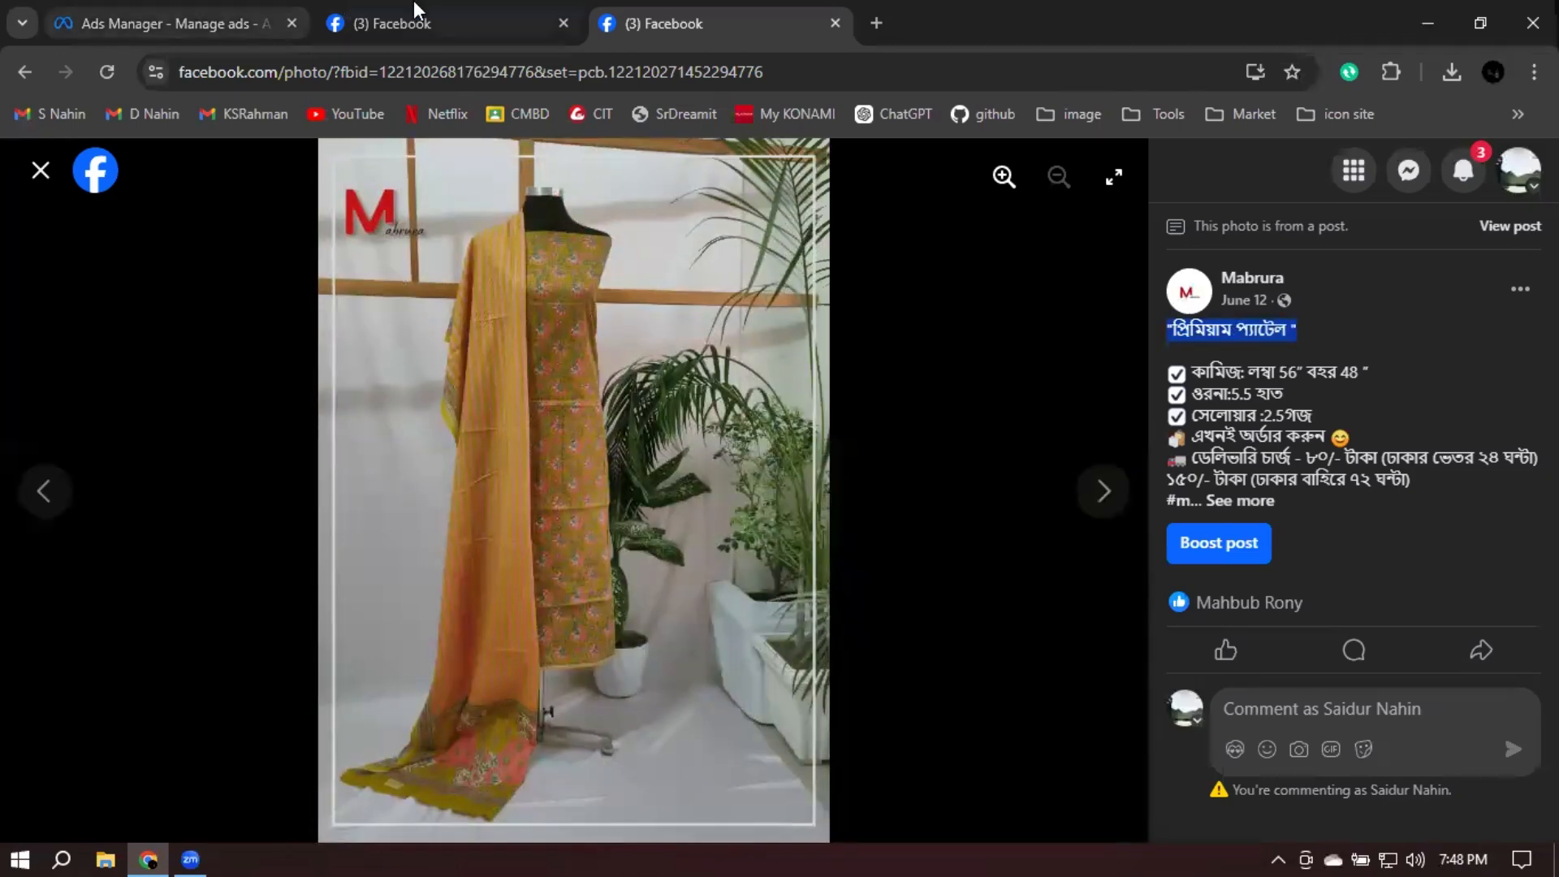
Return to Ads Manager and start an image upload for the carousel from the mabrura folder in Downloads
{"action": "left_click", "coordinate": [135, 25]}
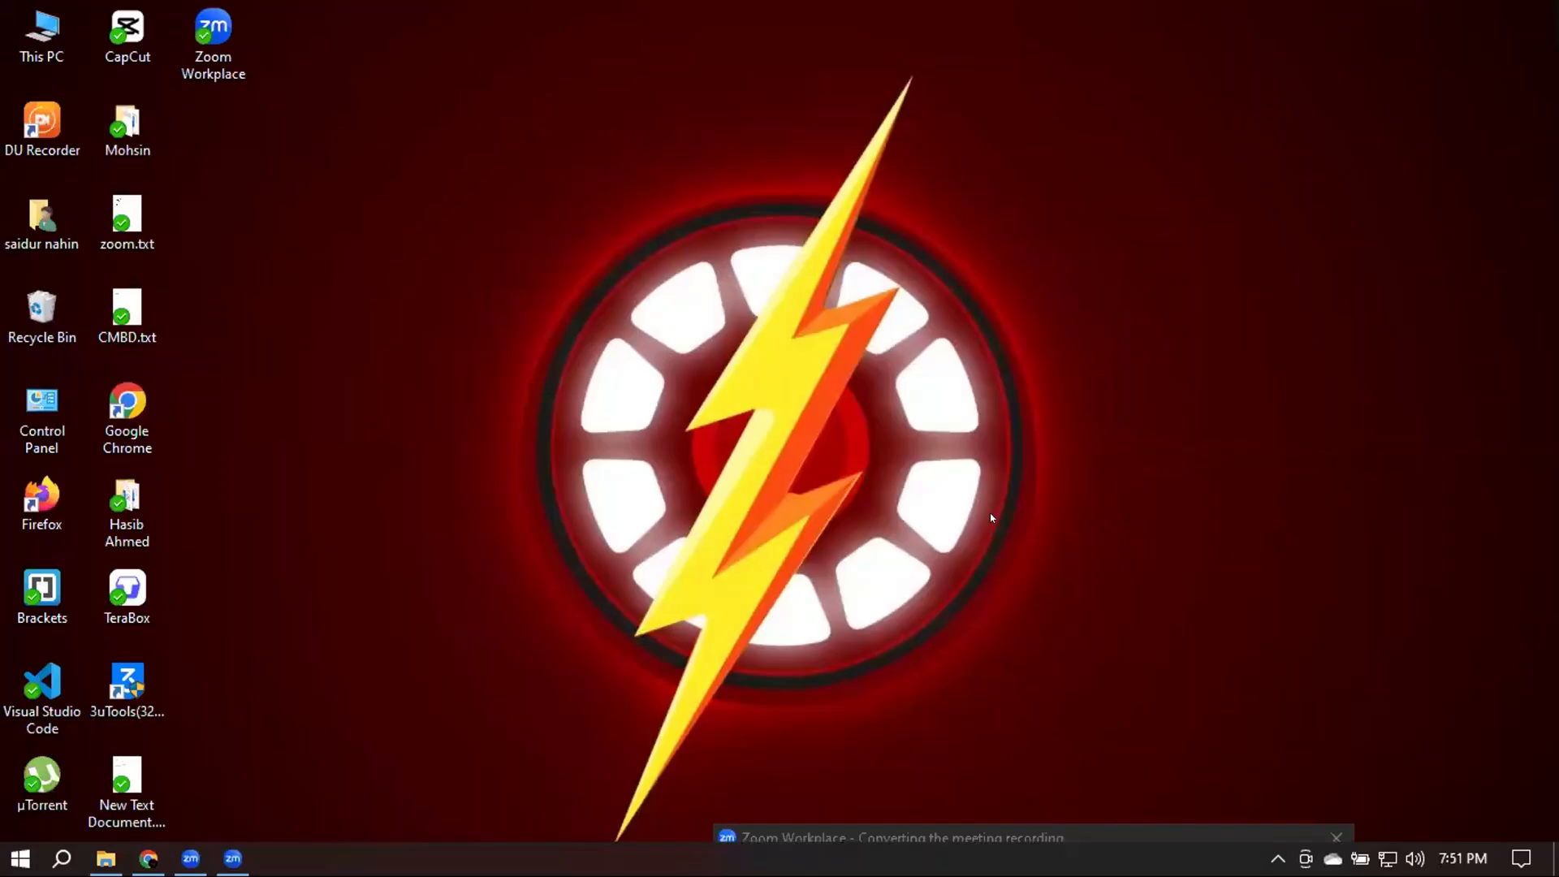
{"action": "left_click", "coordinate": [147, 858]}
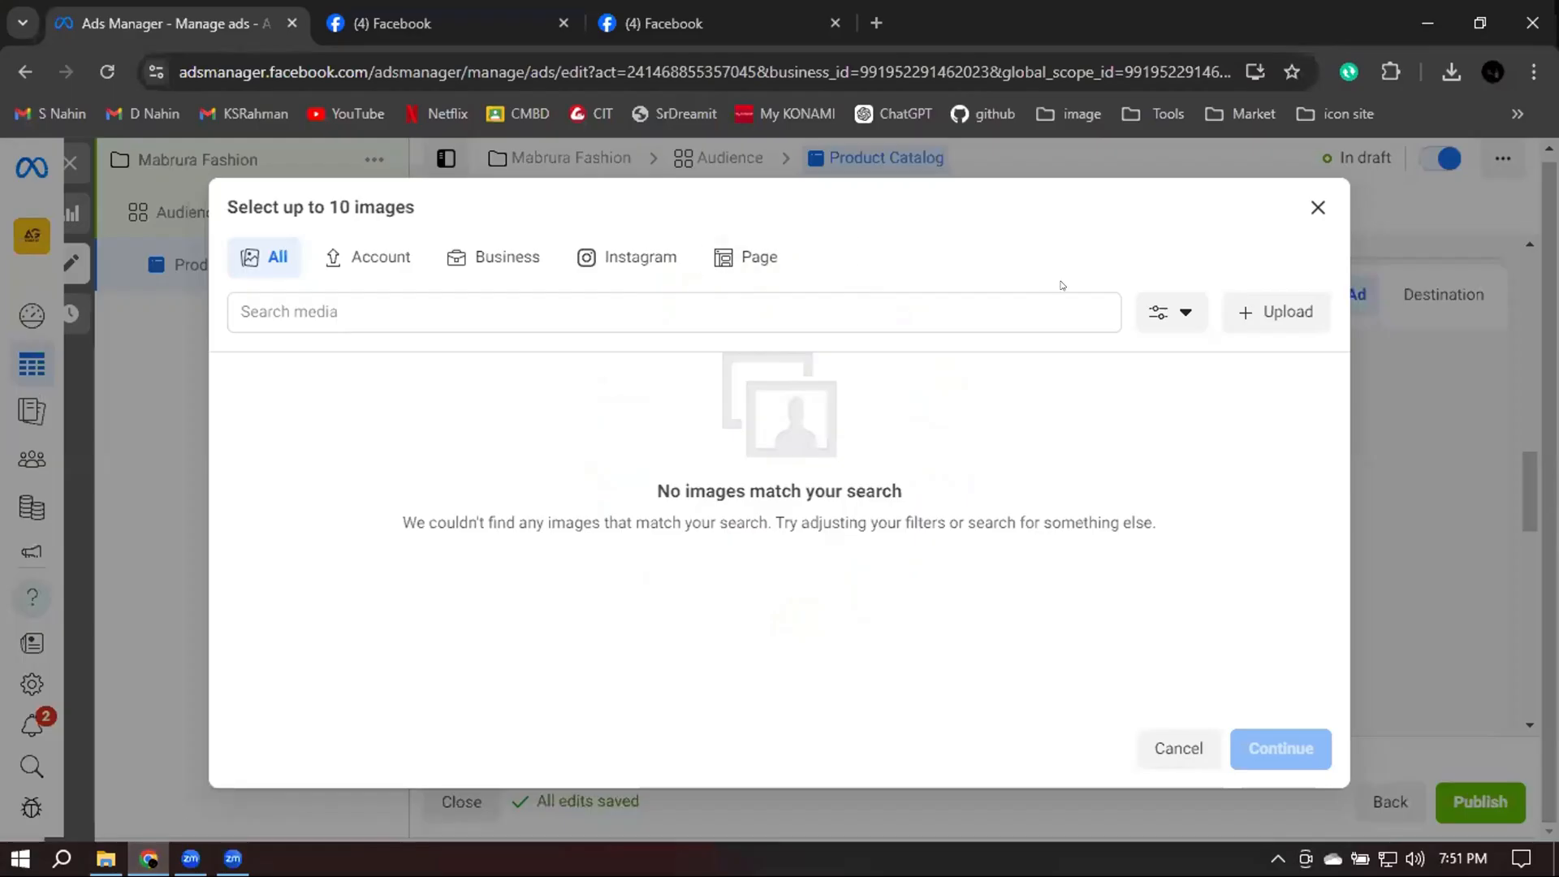
{"action": "left_click", "coordinate": [1288, 318]}
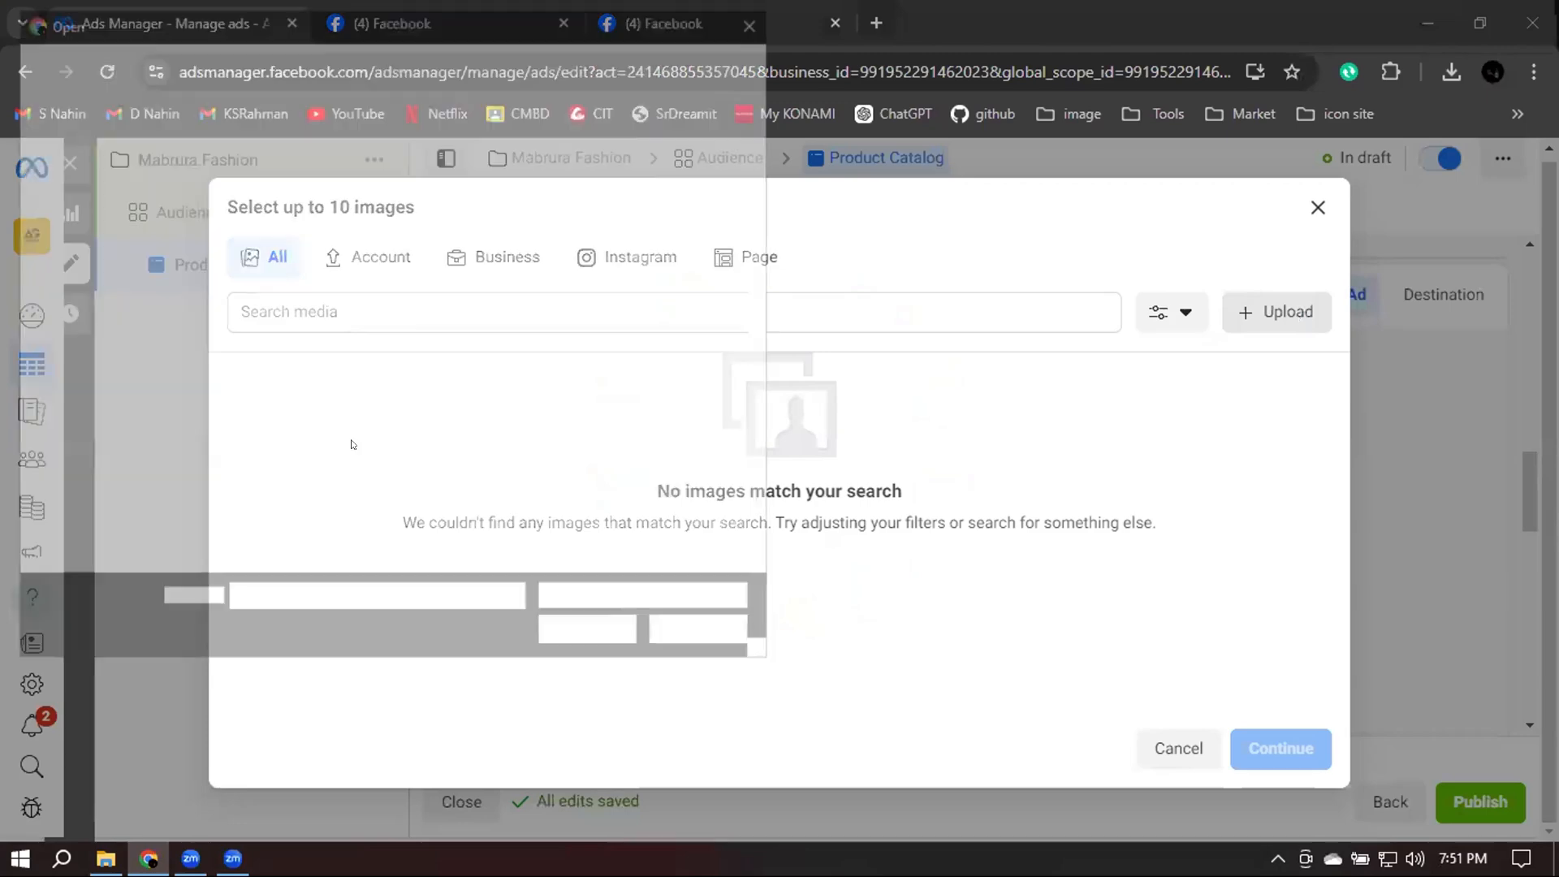
{"action": "left_click", "coordinate": [103, 324]}
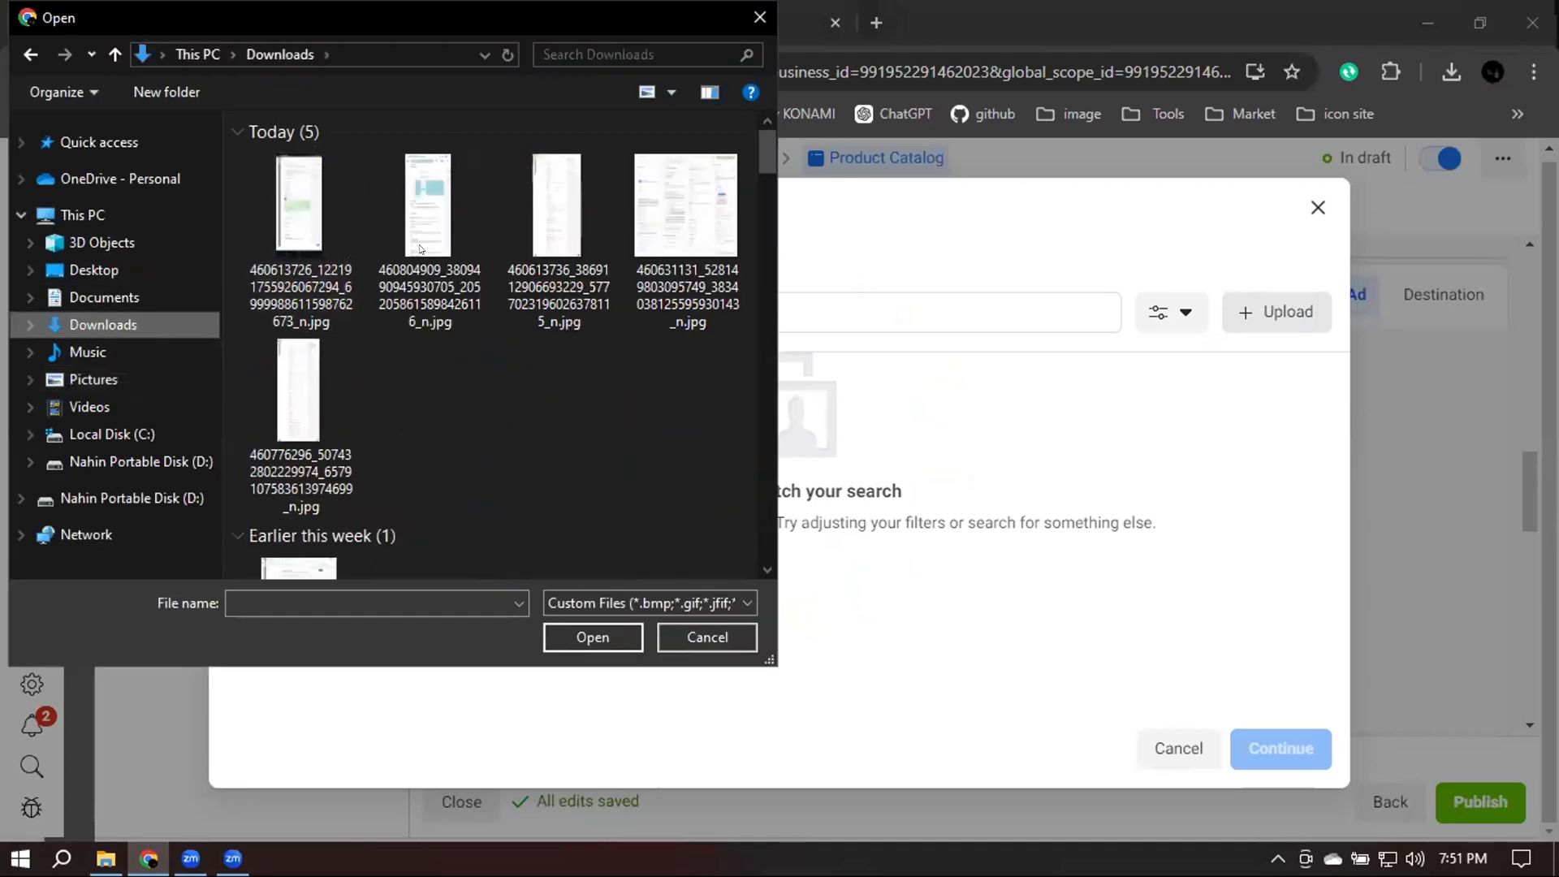
{"action": "left_click", "coordinate": [421, 242]}
{"action": "scroll", "coordinate": [335, 260], "scroll_direction": "down", "scroll_amount": 10}
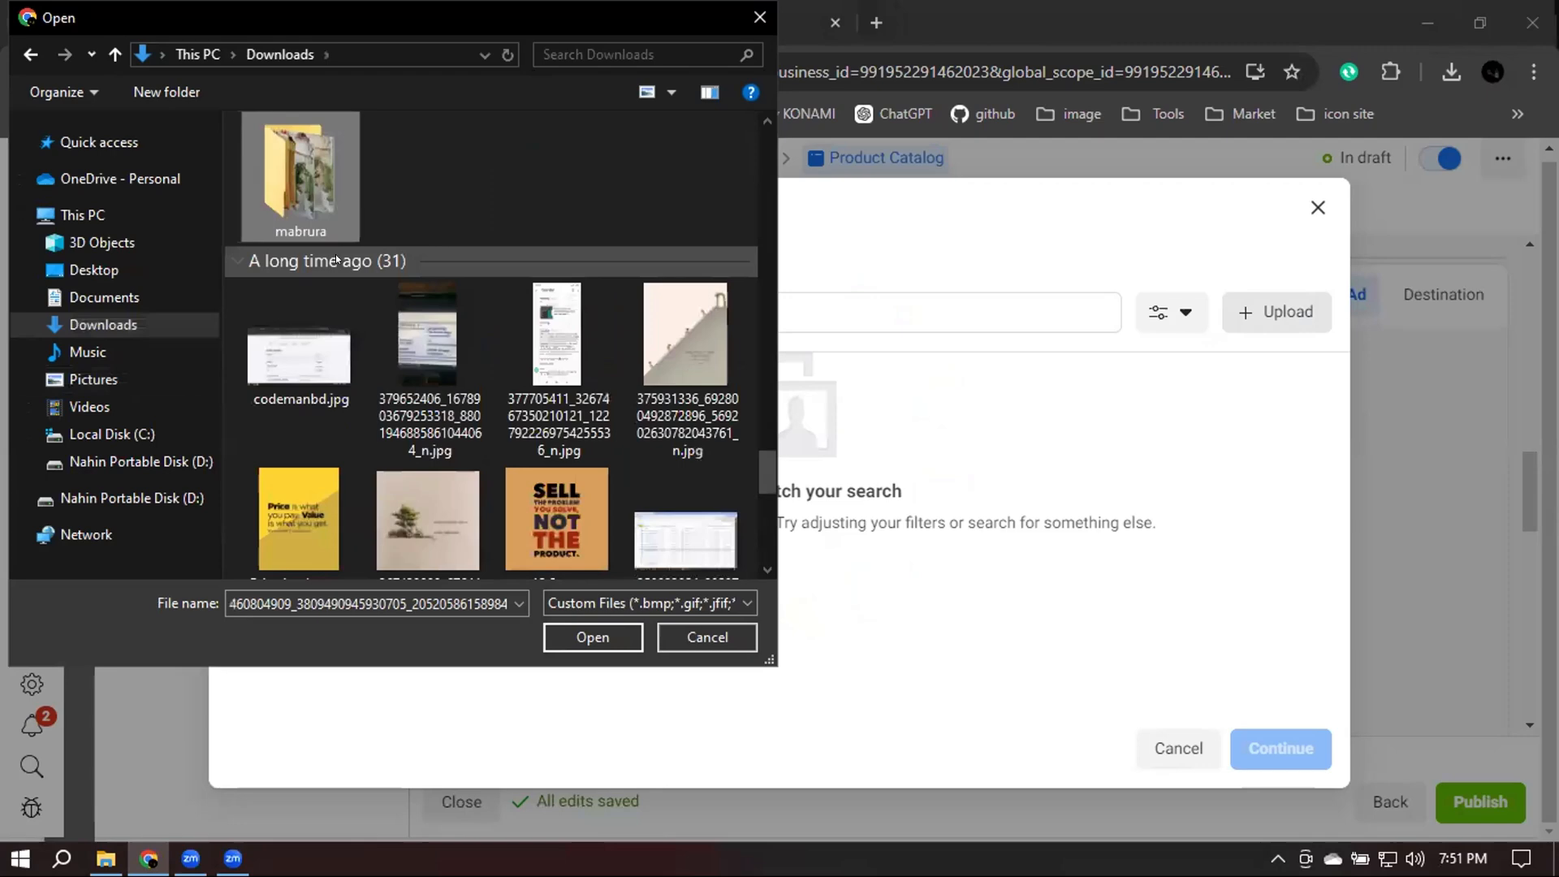
{"action": "double_click", "coordinate": [276, 207]}
Upload the ten product images 1.png through 10.png from the mabrura folder, leaving out 9 (1).png
{"action": "left_click", "coordinate": [279, 203]}
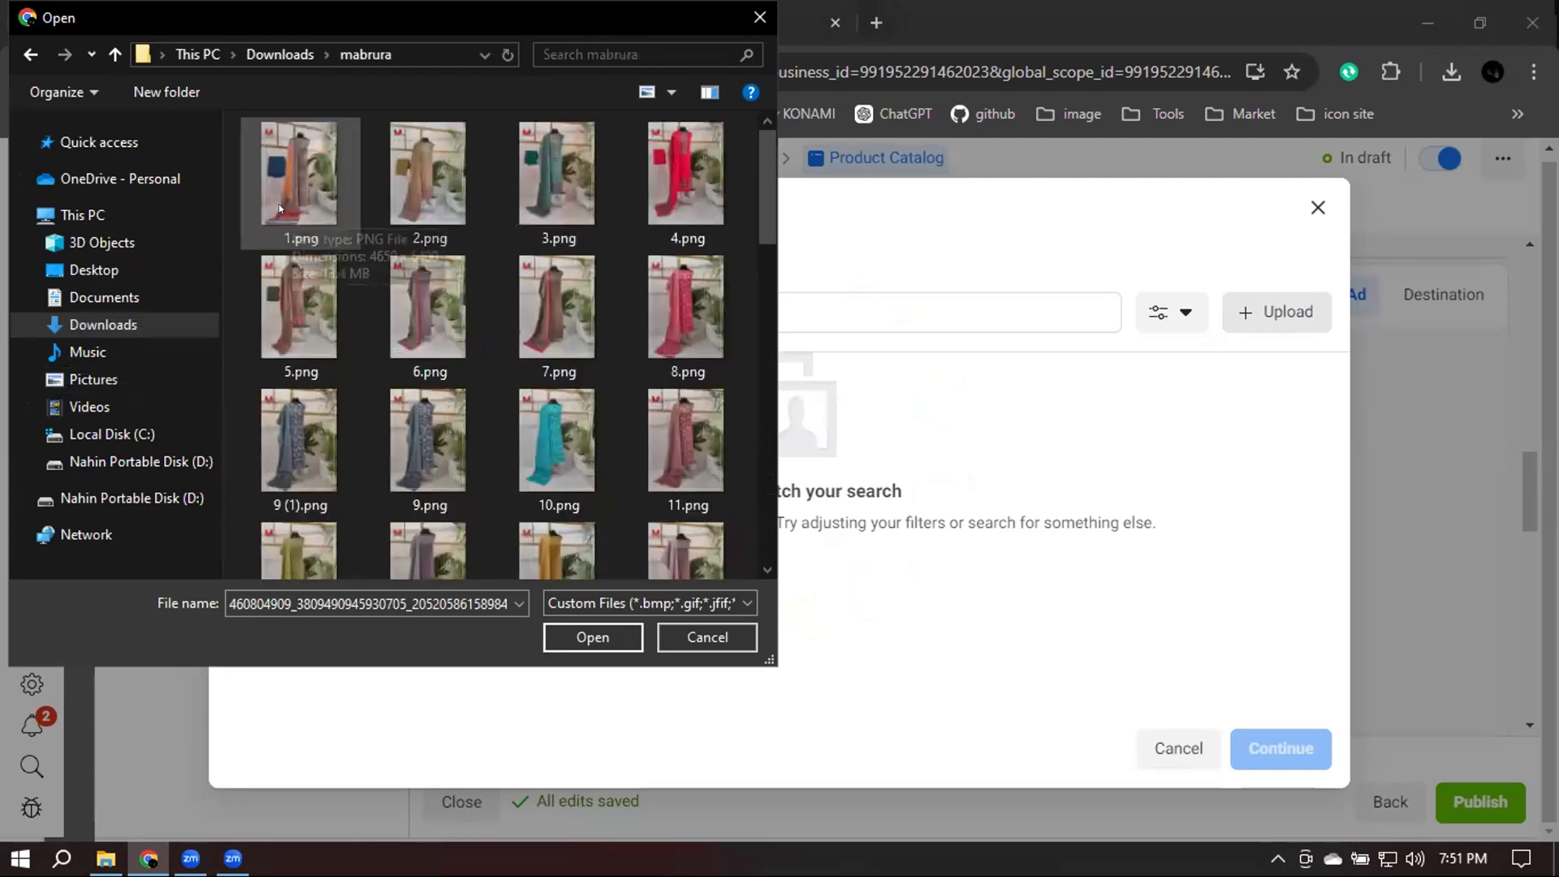
{"action": "left_click", "coordinate": [426, 178], "text": "ctrl"}
{"action": "left_click", "coordinate": [534, 183], "text": "ctrl"}
{"action": "left_click", "coordinate": [661, 169], "text": "ctrl"}
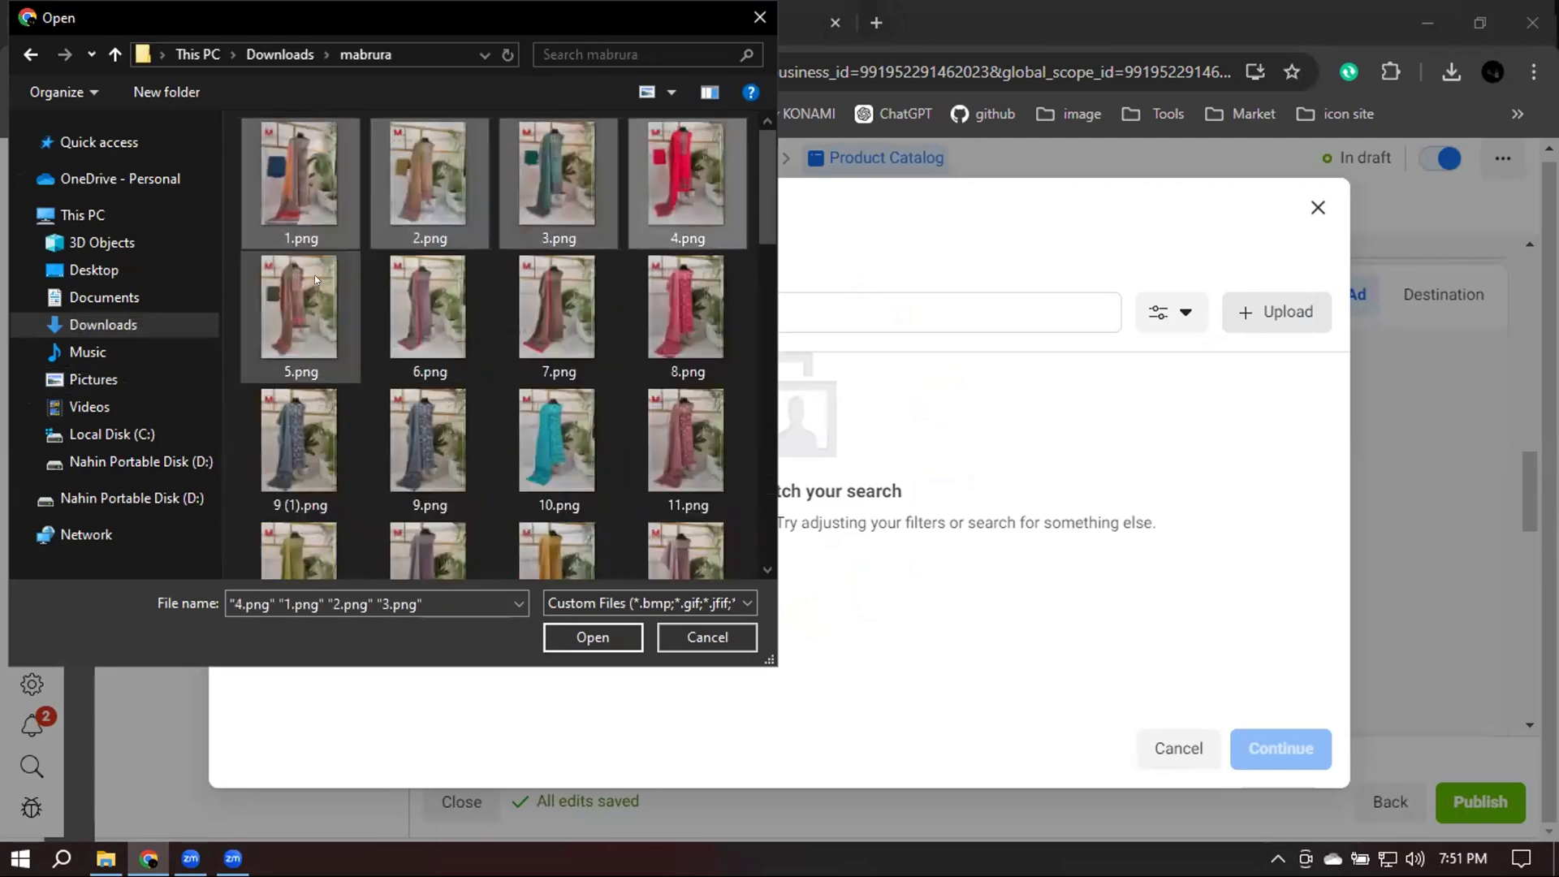
{"action": "left_click", "coordinate": [314, 274], "text": "ctrl"}
{"action": "left_click", "coordinate": [388, 291], "text": "ctrl"}
{"action": "left_click", "coordinate": [571, 296], "text": "ctrl"}
{"action": "left_click", "coordinate": [660, 297], "text": "ctrl"}
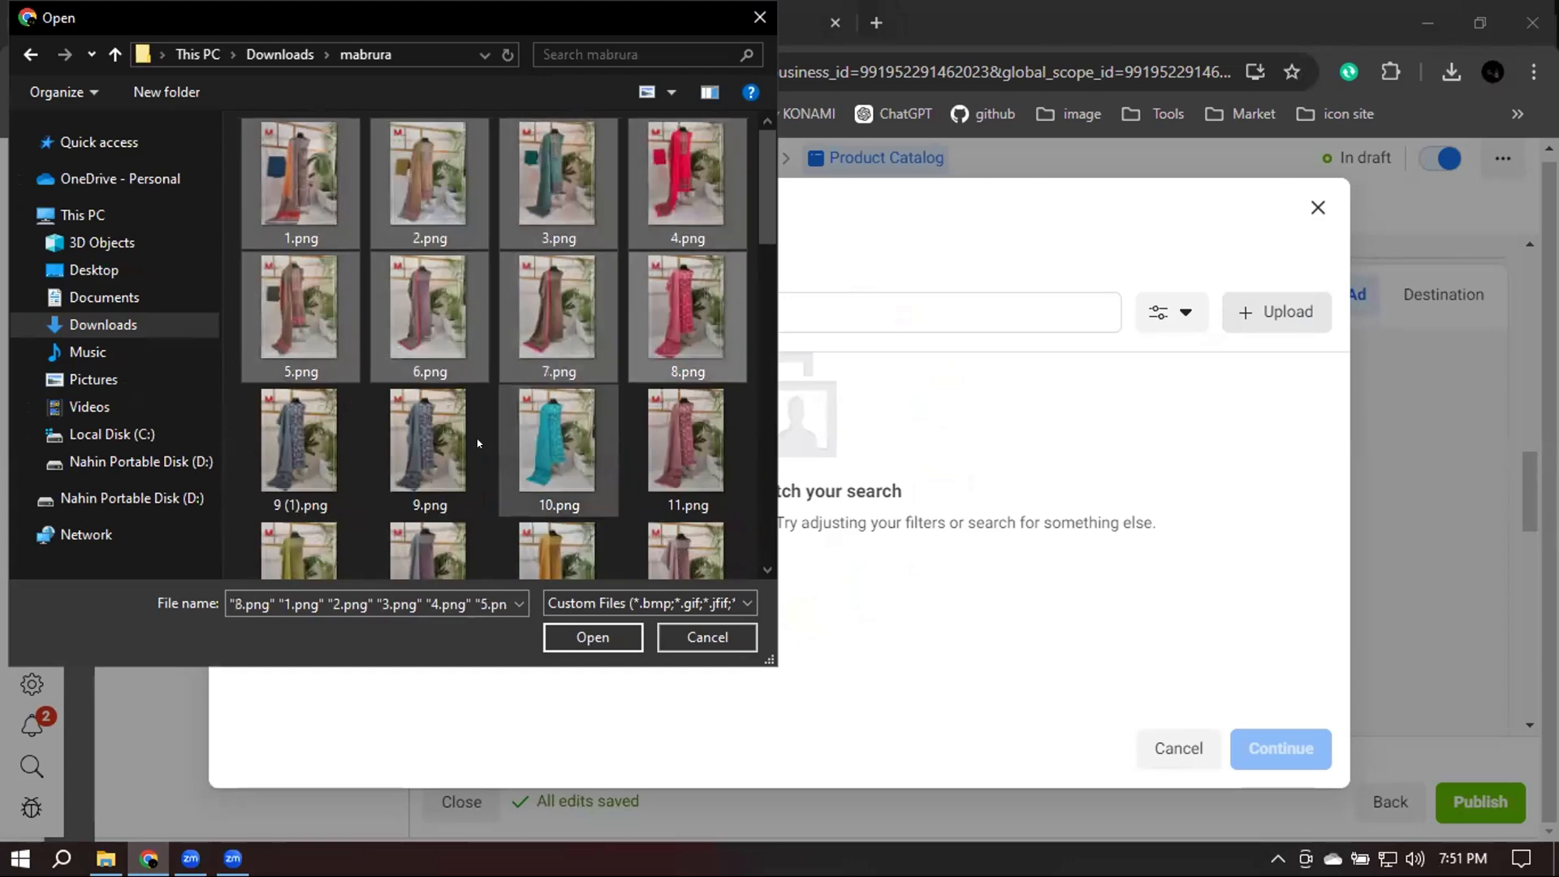
{"action": "left_click", "coordinate": [476, 439], "text": "ctrl"}
{"action": "left_click", "coordinate": [586, 442], "text": "ctrl"}
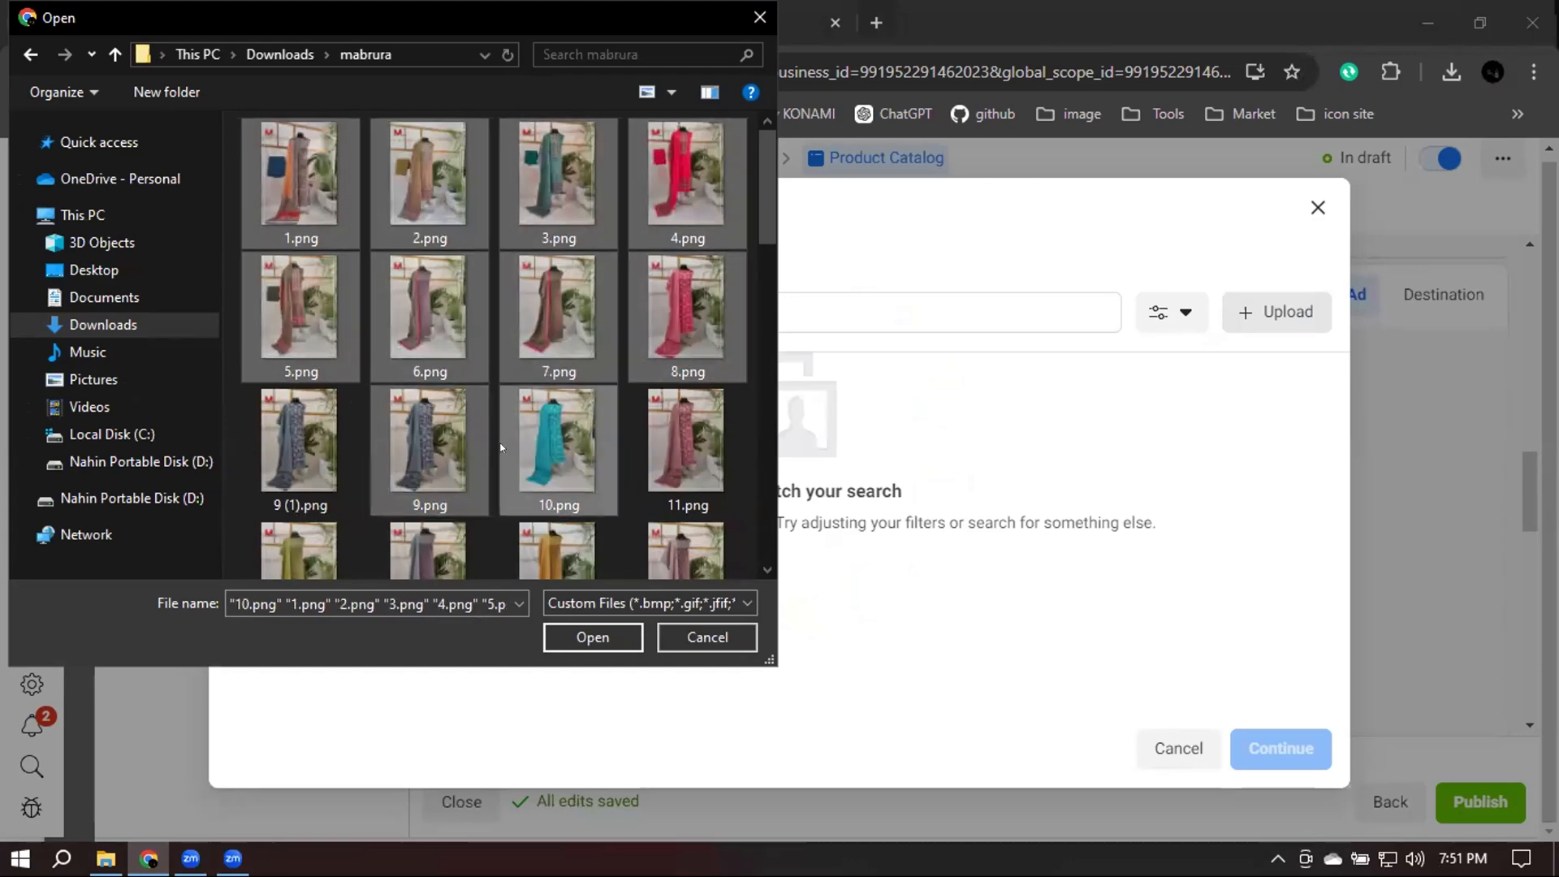
{"action": "left_click", "coordinate": [592, 636]}
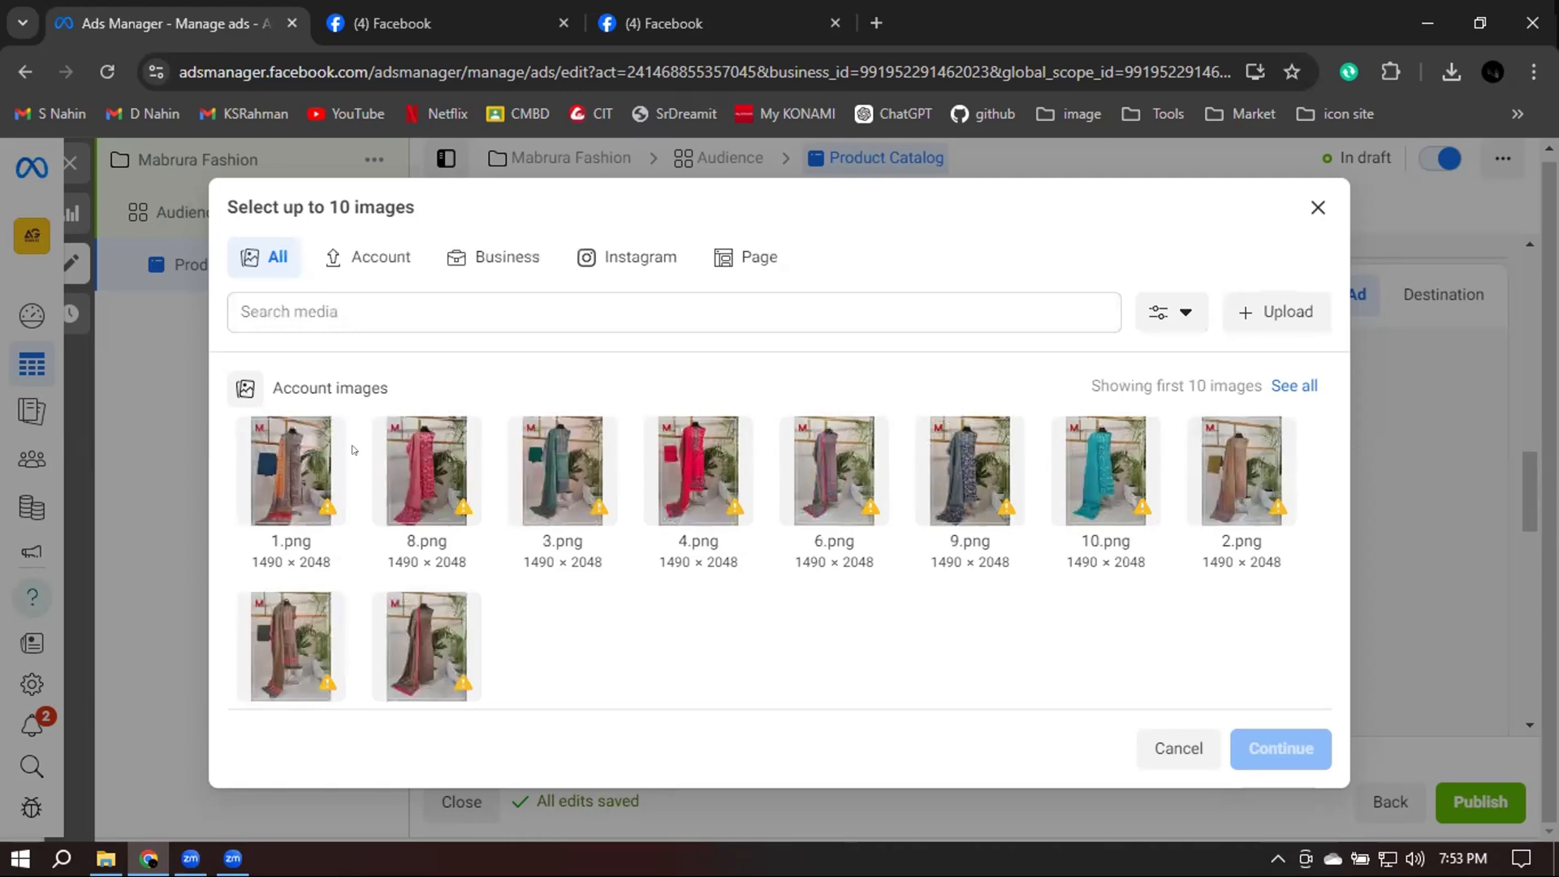
Select all ten uploaded images, 1.png through 10.png, and add them to the Product Catalog ad as carousel cards
{"action": "left_click", "coordinate": [445, 479]}
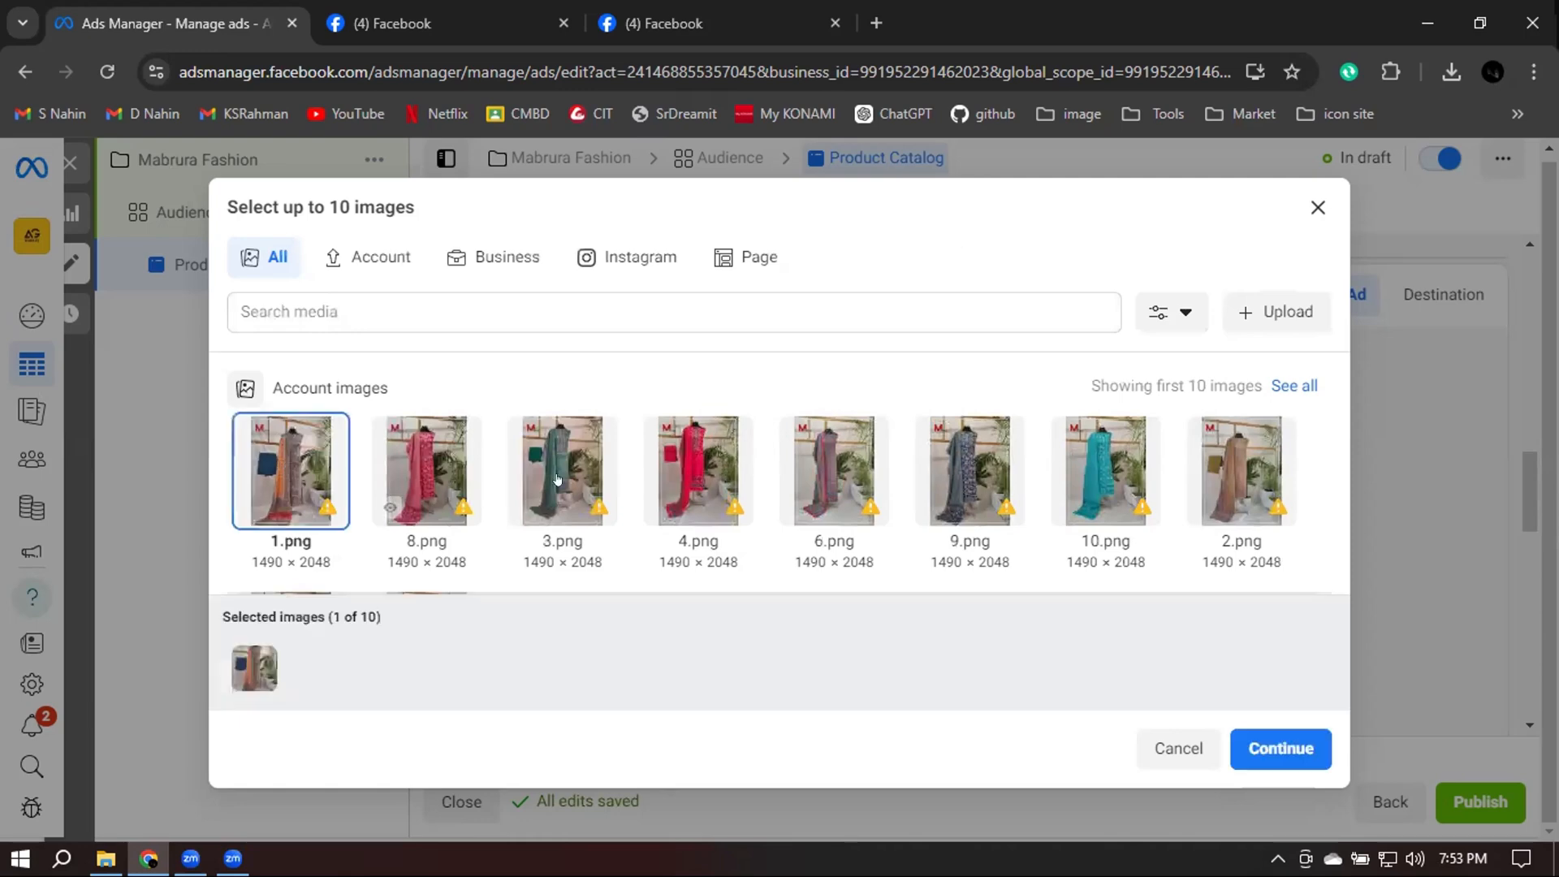
{"action": "left_click", "coordinate": [557, 479]}
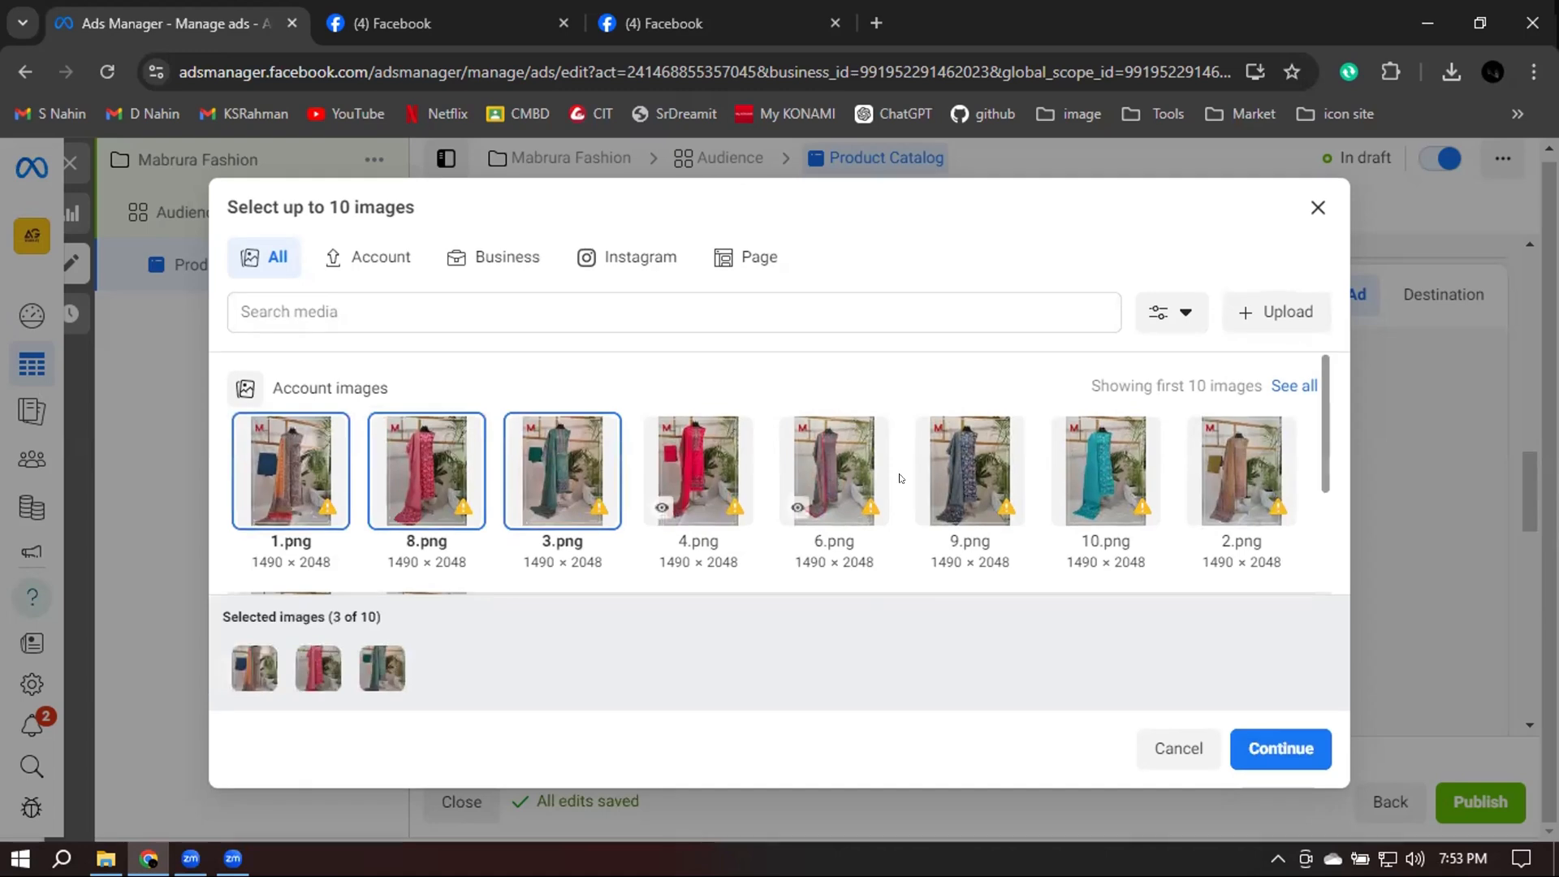
{"action": "left_click", "coordinate": [832, 475]}
{"action": "left_click", "coordinate": [960, 479]}
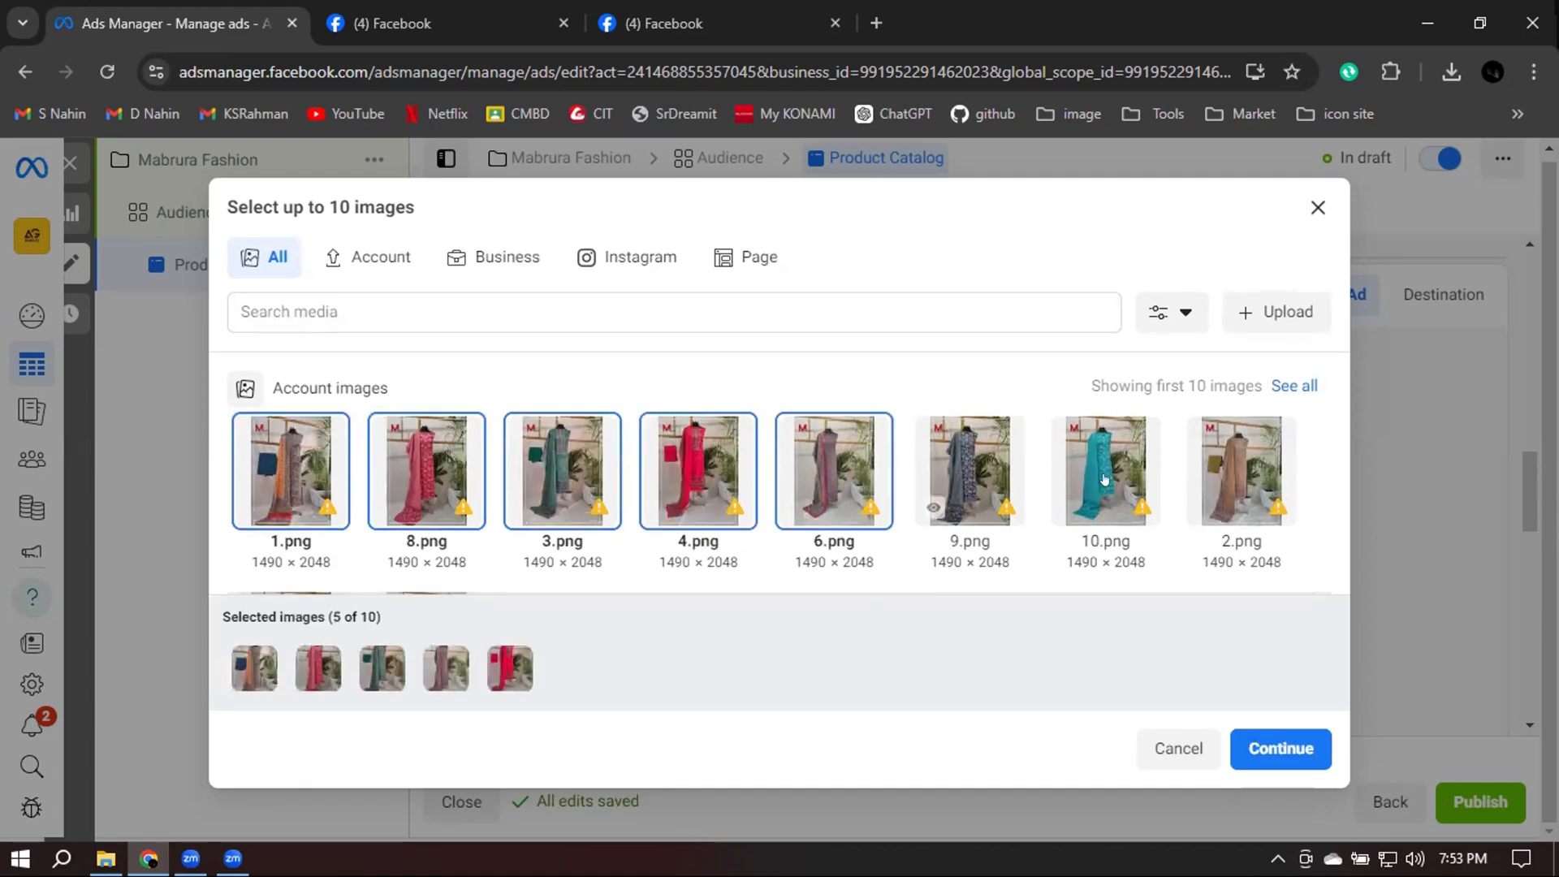
{"action": "left_click", "coordinate": [1104, 477]}
{"action": "scroll", "coordinate": [406, 487], "scroll_direction": "down", "scroll_amount": 3}
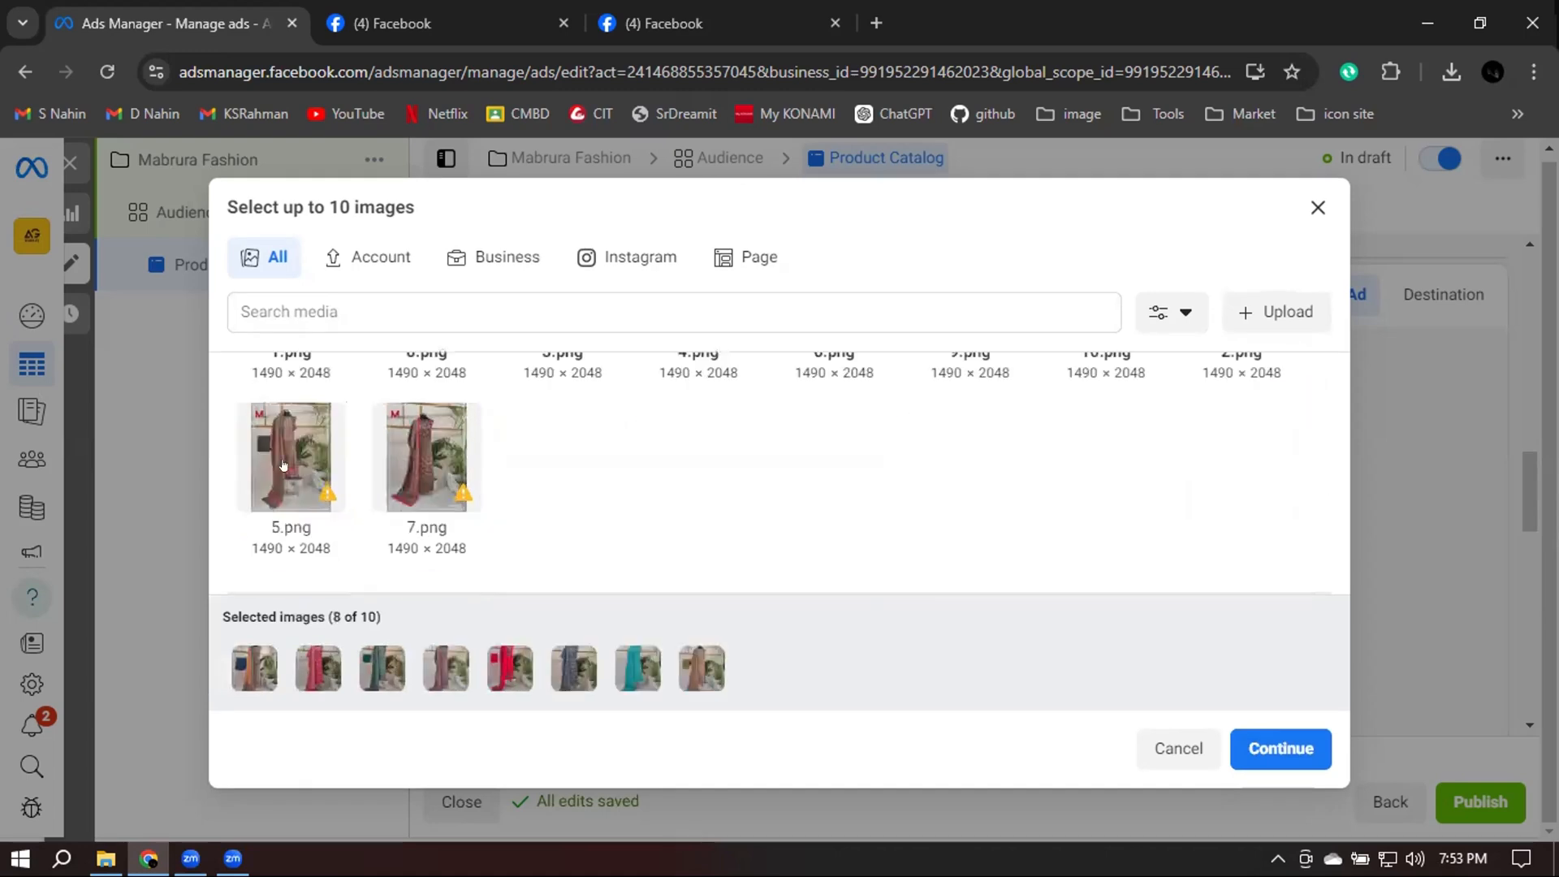
{"action": "left_click", "coordinate": [285, 467]}
{"action": "left_click", "coordinate": [426, 447]}
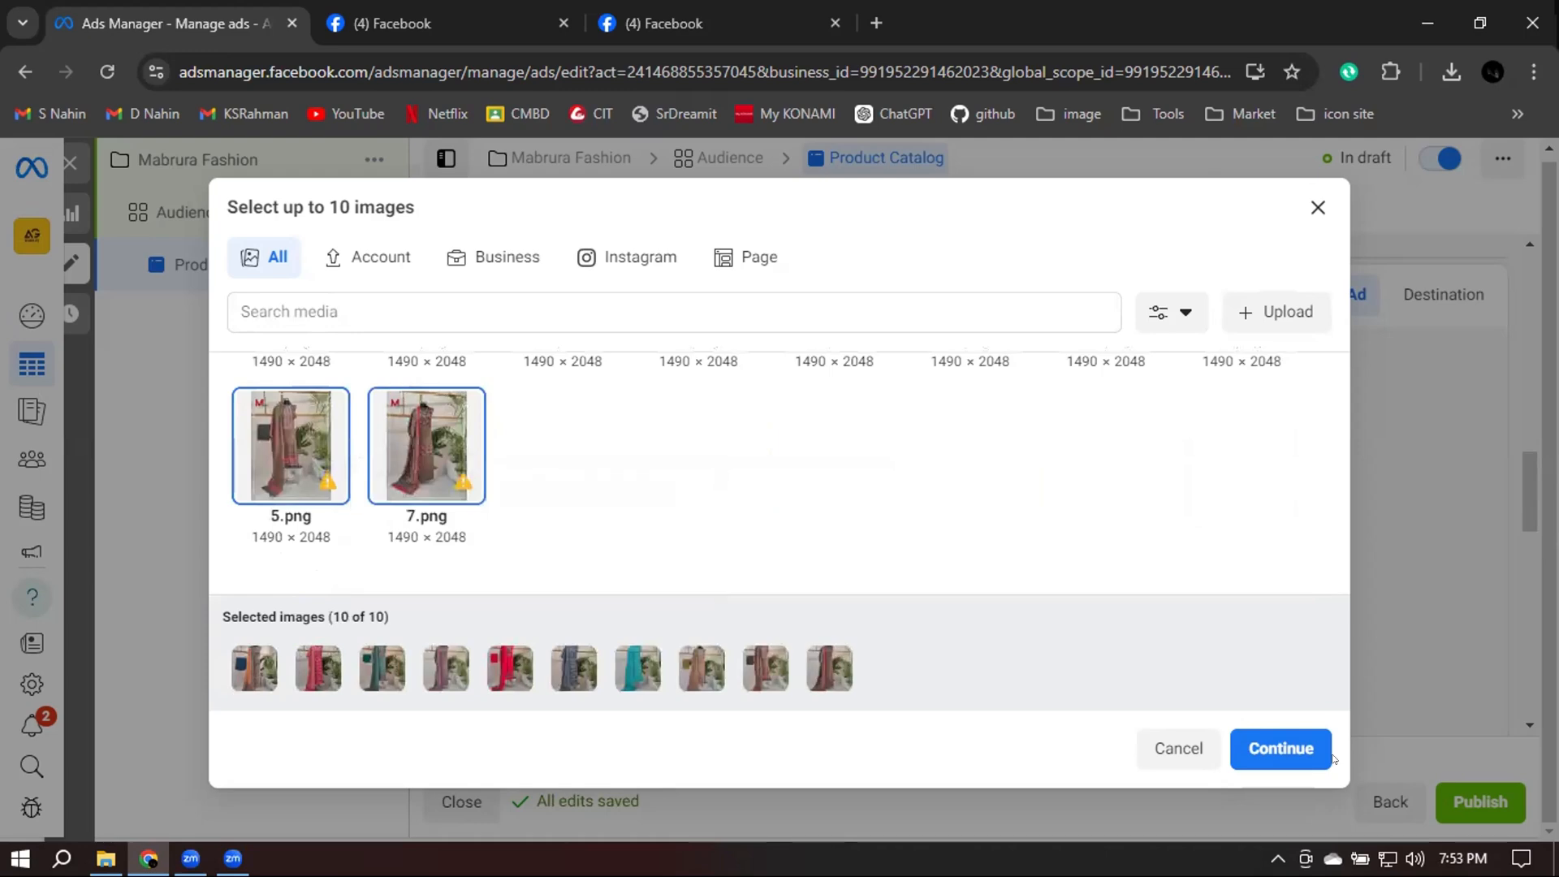
{"action": "left_click", "coordinate": [1328, 755]}
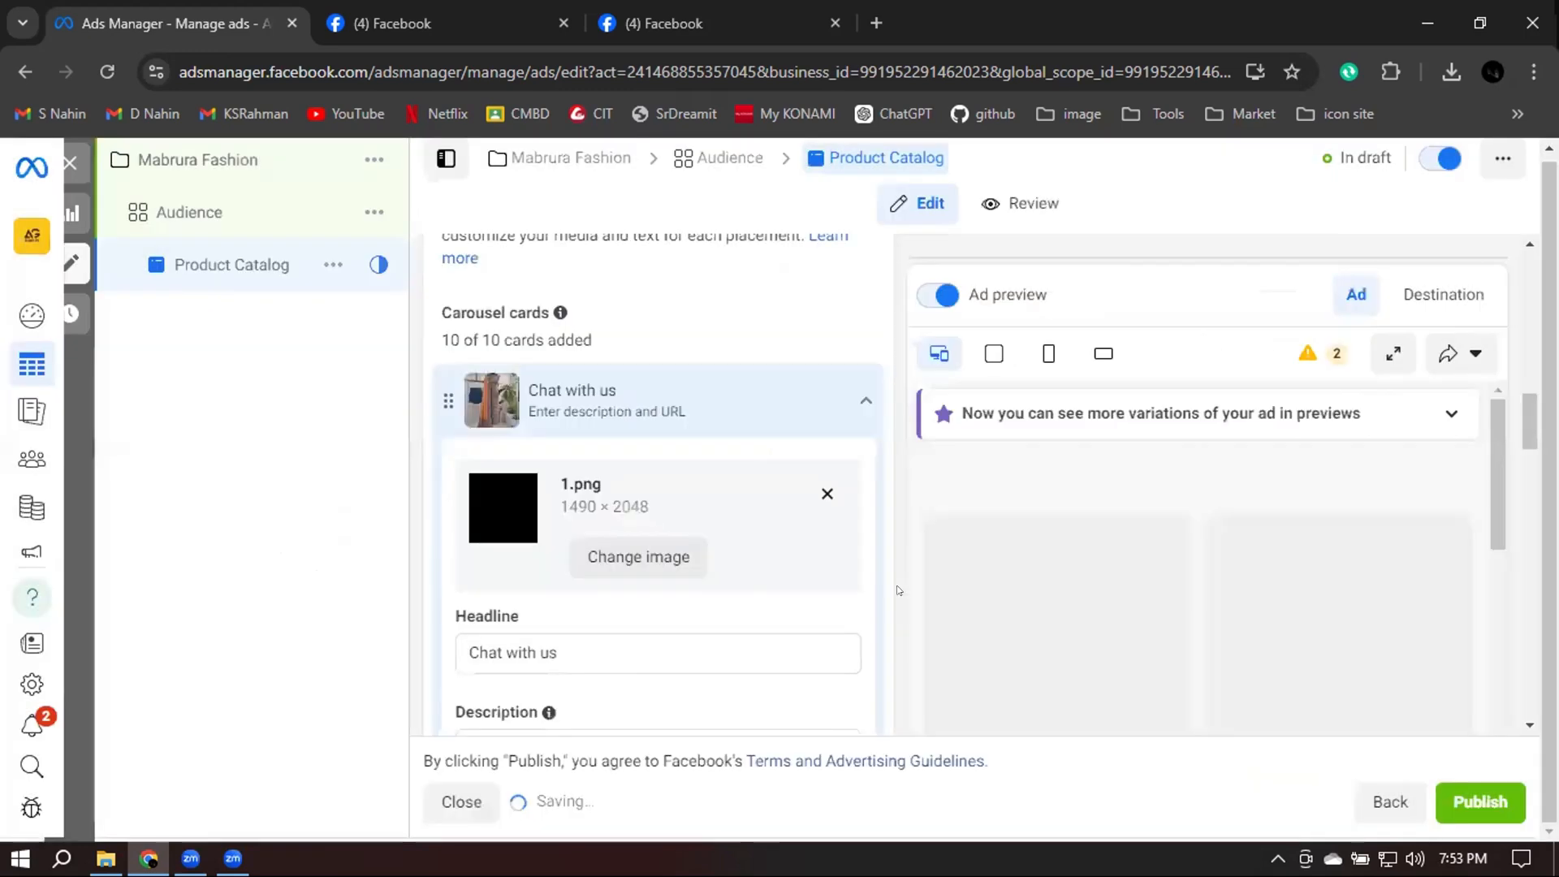
Look over the ad's carousel cards and compare them with the text and cards of the 10 Minute School sponsored carousel on Facebook
{"action": "scroll", "coordinate": [698, 442], "scroll_direction": "down", "scroll_amount": 3}
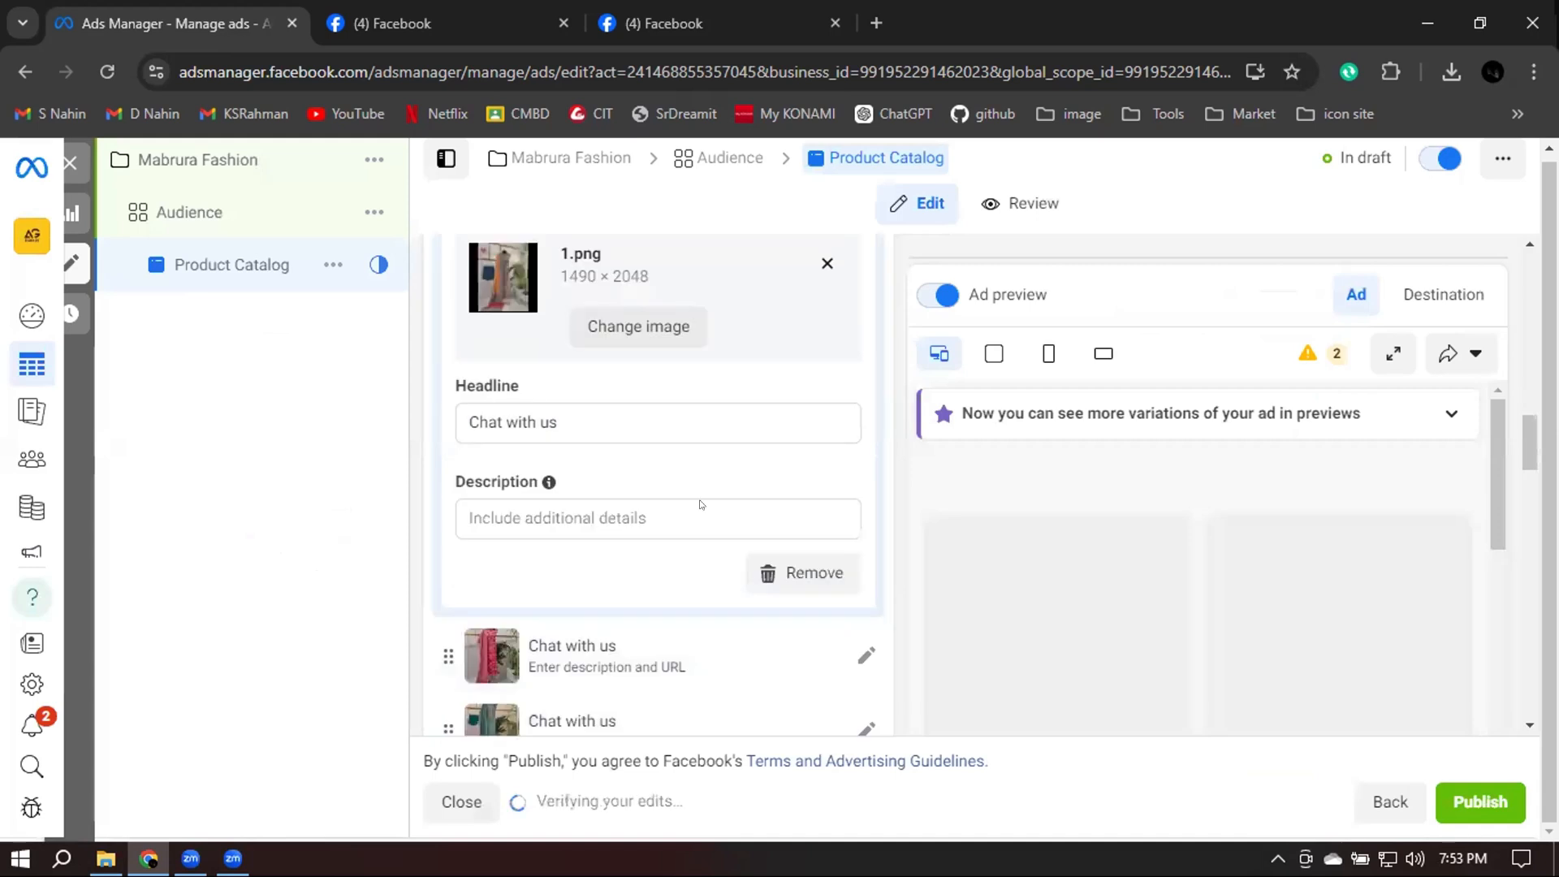
{"action": "scroll", "coordinate": [702, 516], "scroll_direction": "down", "scroll_amount": 4}
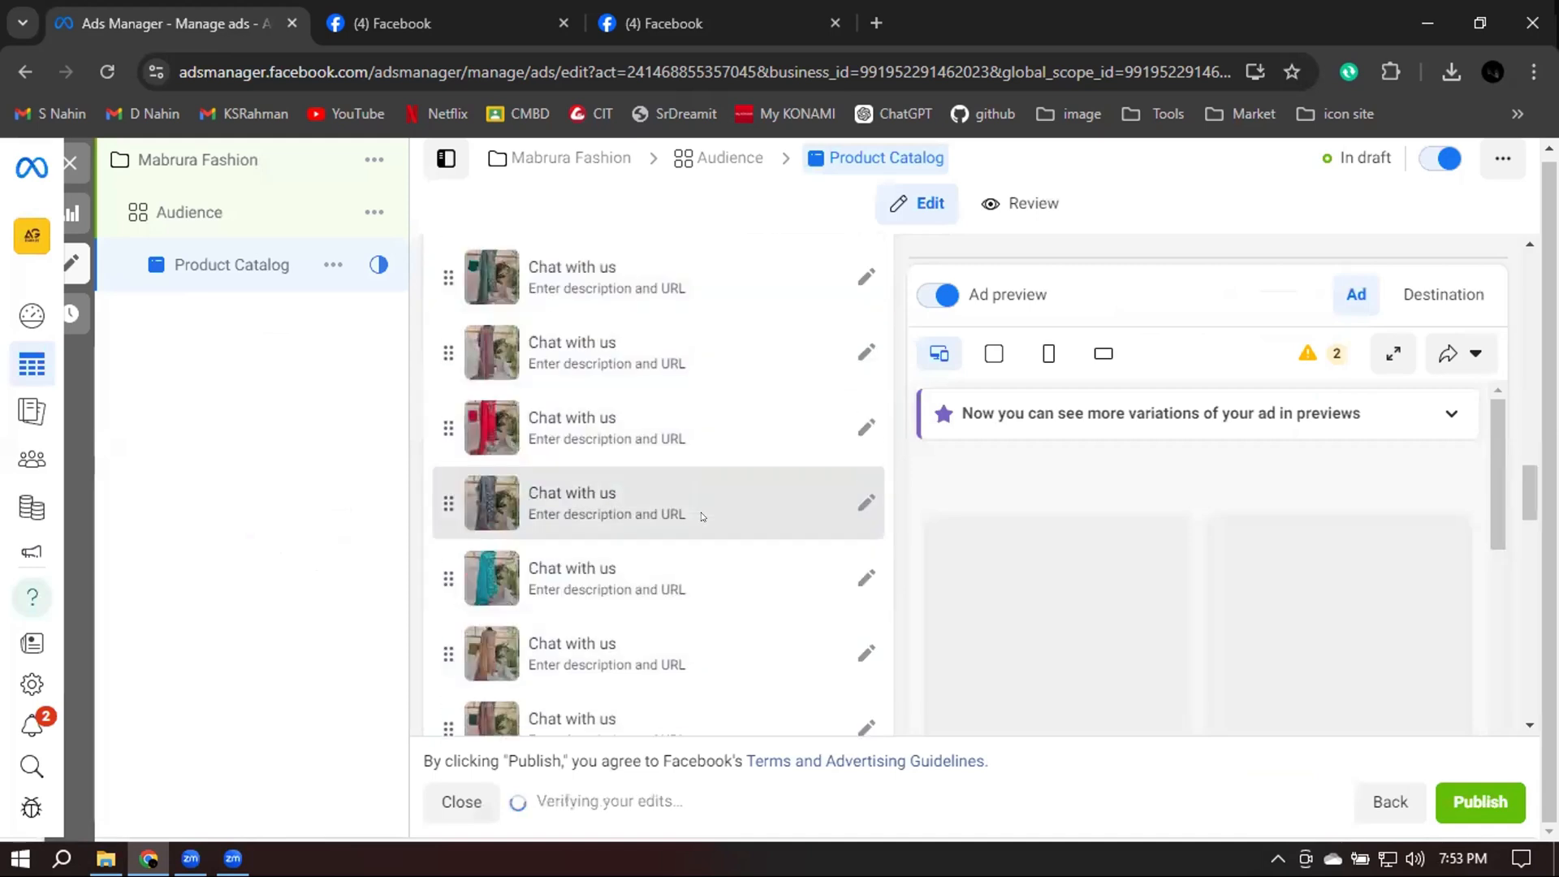
{"action": "scroll", "coordinate": [704, 517], "scroll_direction": "down", "scroll_amount": 6}
{"action": "scroll", "coordinate": [714, 516], "scroll_direction": "up", "scroll_amount": 1}
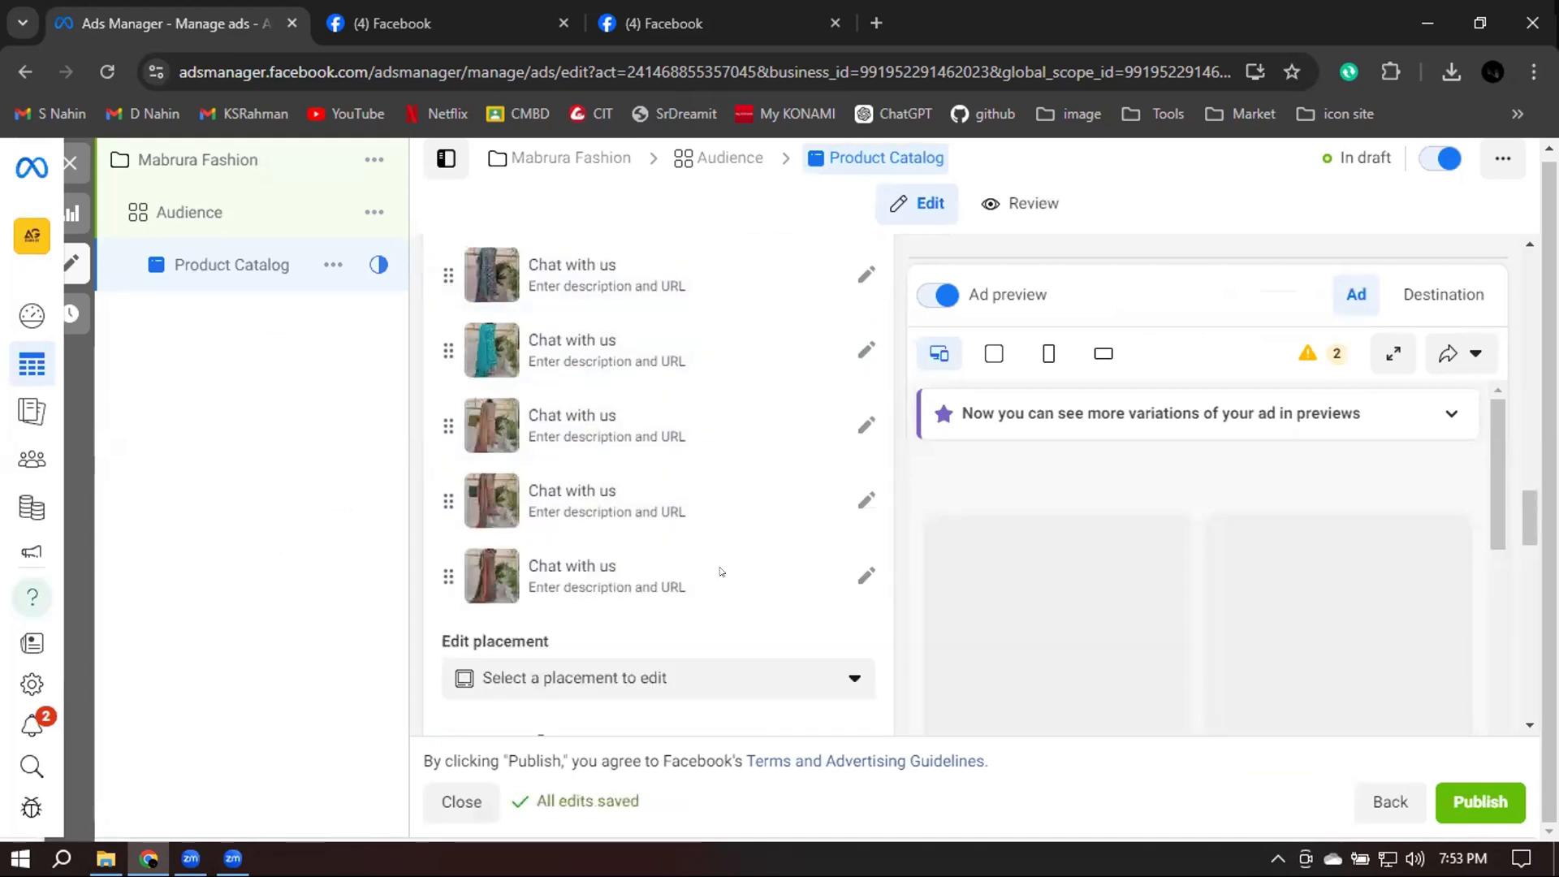
{"action": "left_click", "coordinate": [388, 22]}
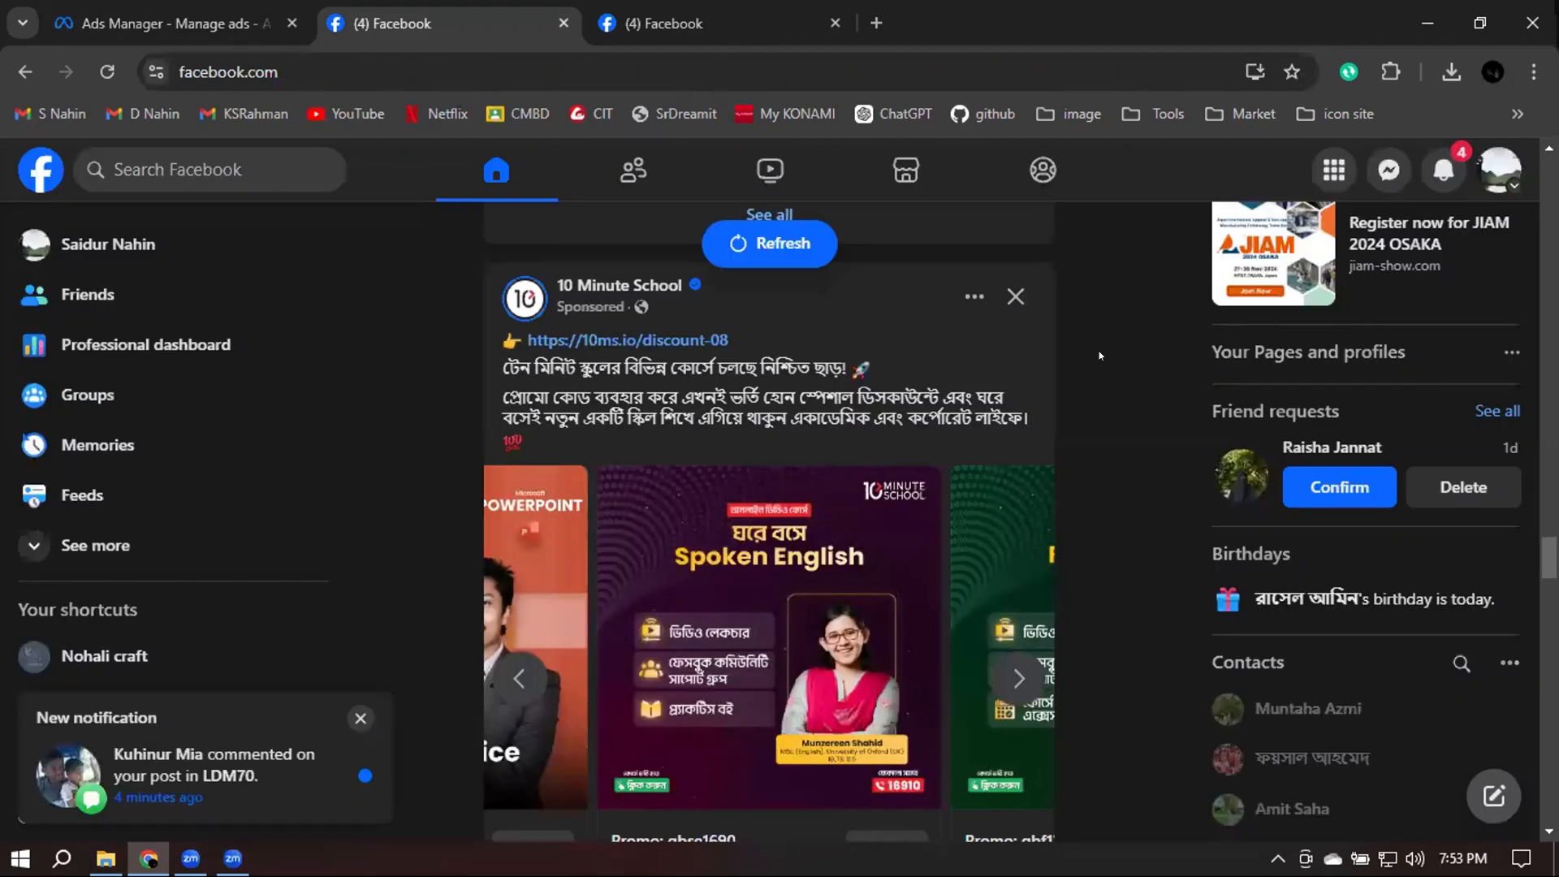
{"action": "scroll", "coordinate": [516, 372], "scroll_direction": "down", "scroll_amount": 2}
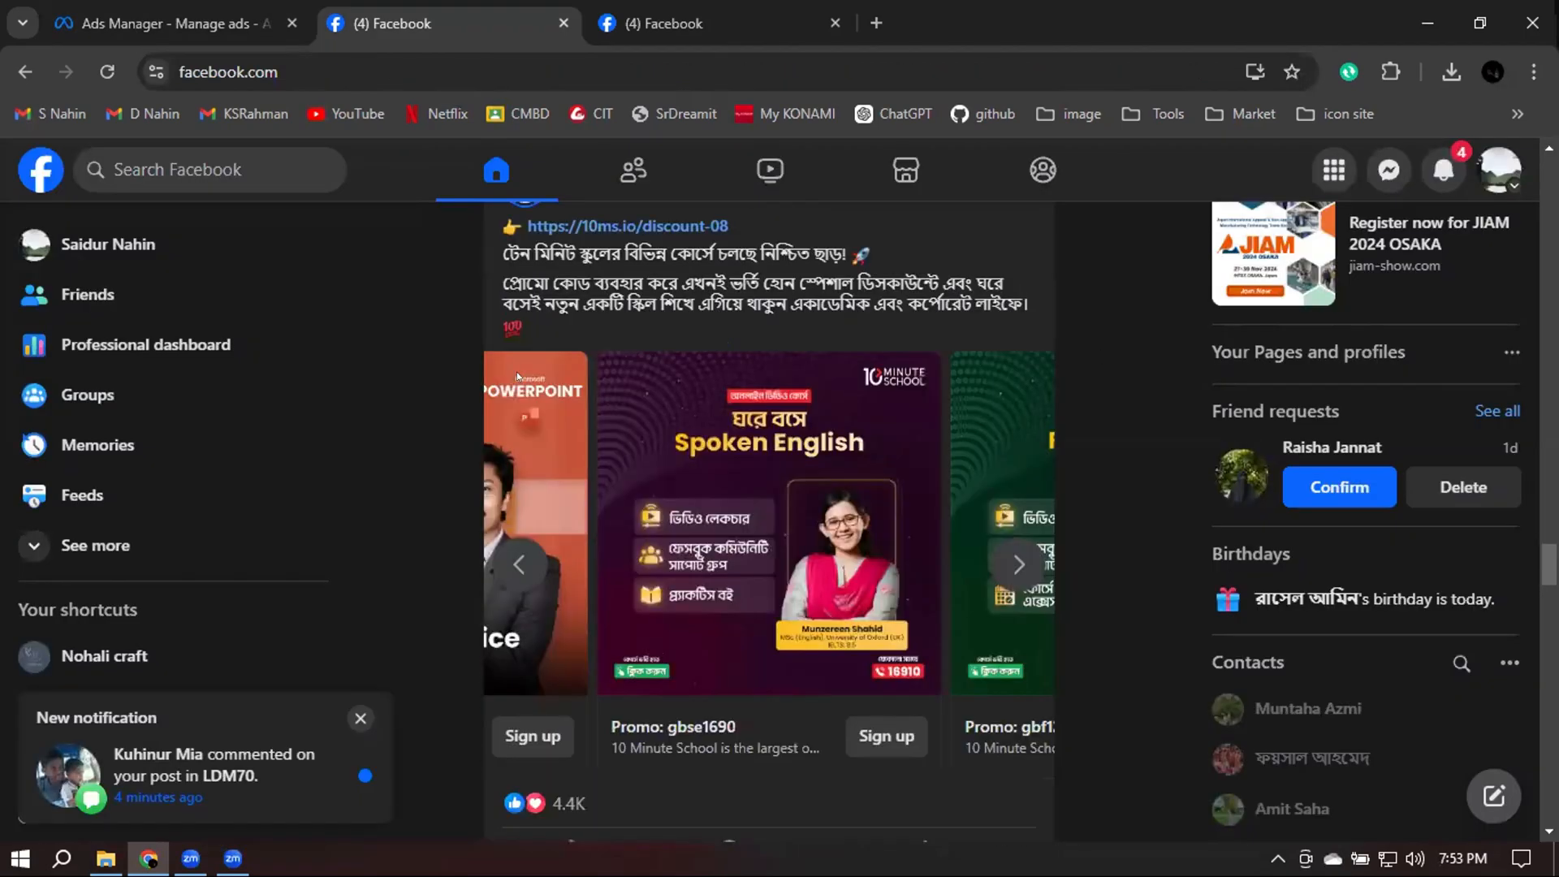
{"action": "scroll", "coordinate": [494, 338], "scroll_direction": "up", "scroll_amount": 2}
{"action": "left_click_drag", "start_coordinate": [540, 396], "coordinate": [504, 338]}
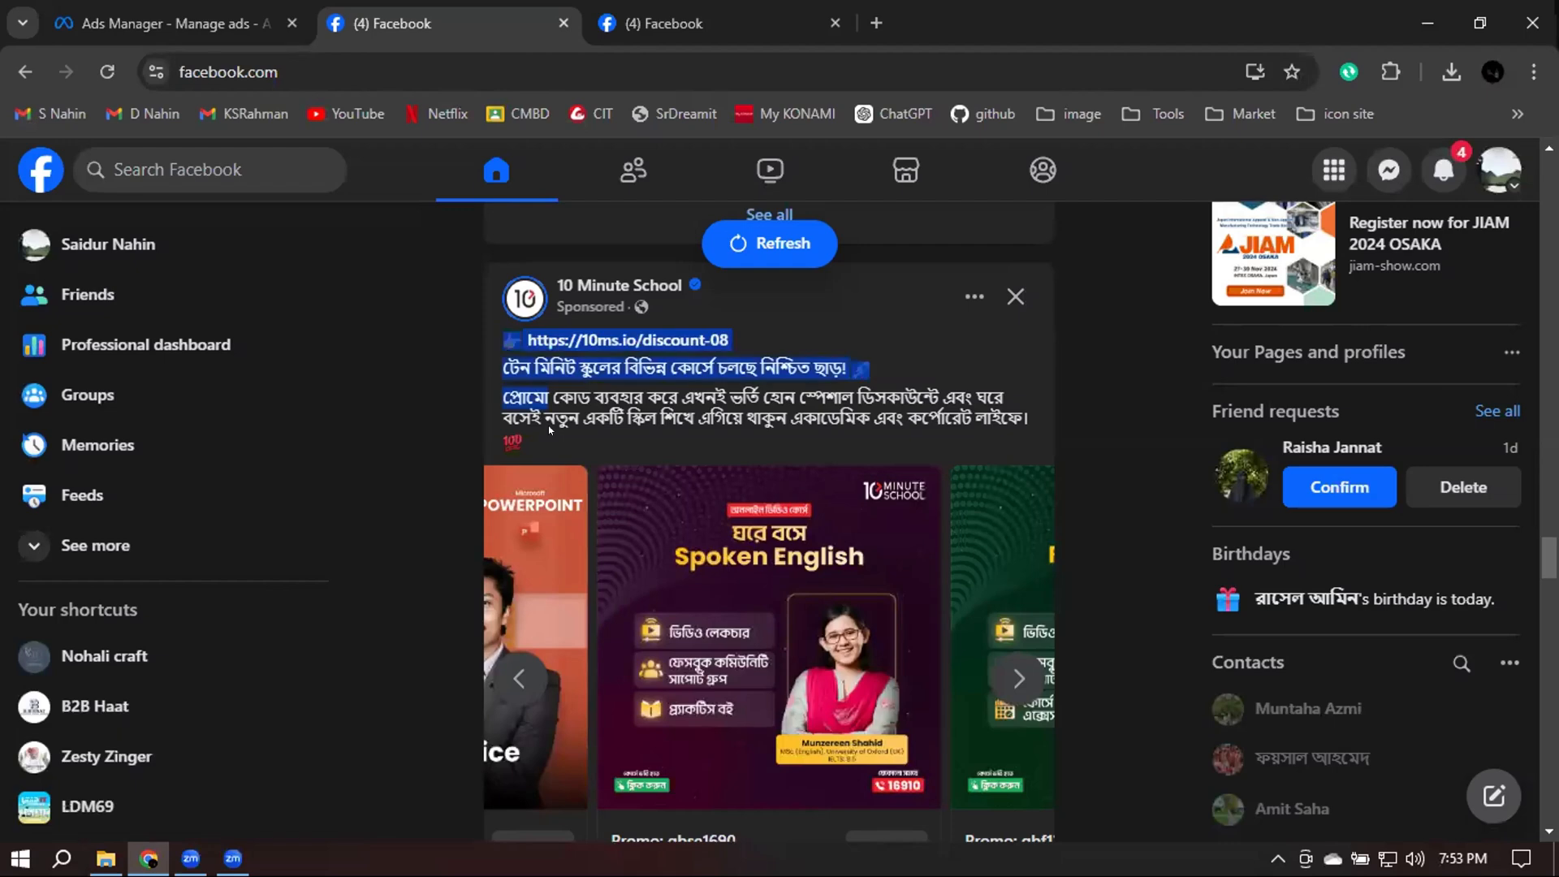
{"action": "left_click_drag", "start_coordinate": [550, 431], "coordinate": [628, 4]}
Copy the full caption of Mabrura's June 12 Mabrura Collection post, from its title through the last hashtag
{"action": "left_click", "coordinate": [628, 4]}
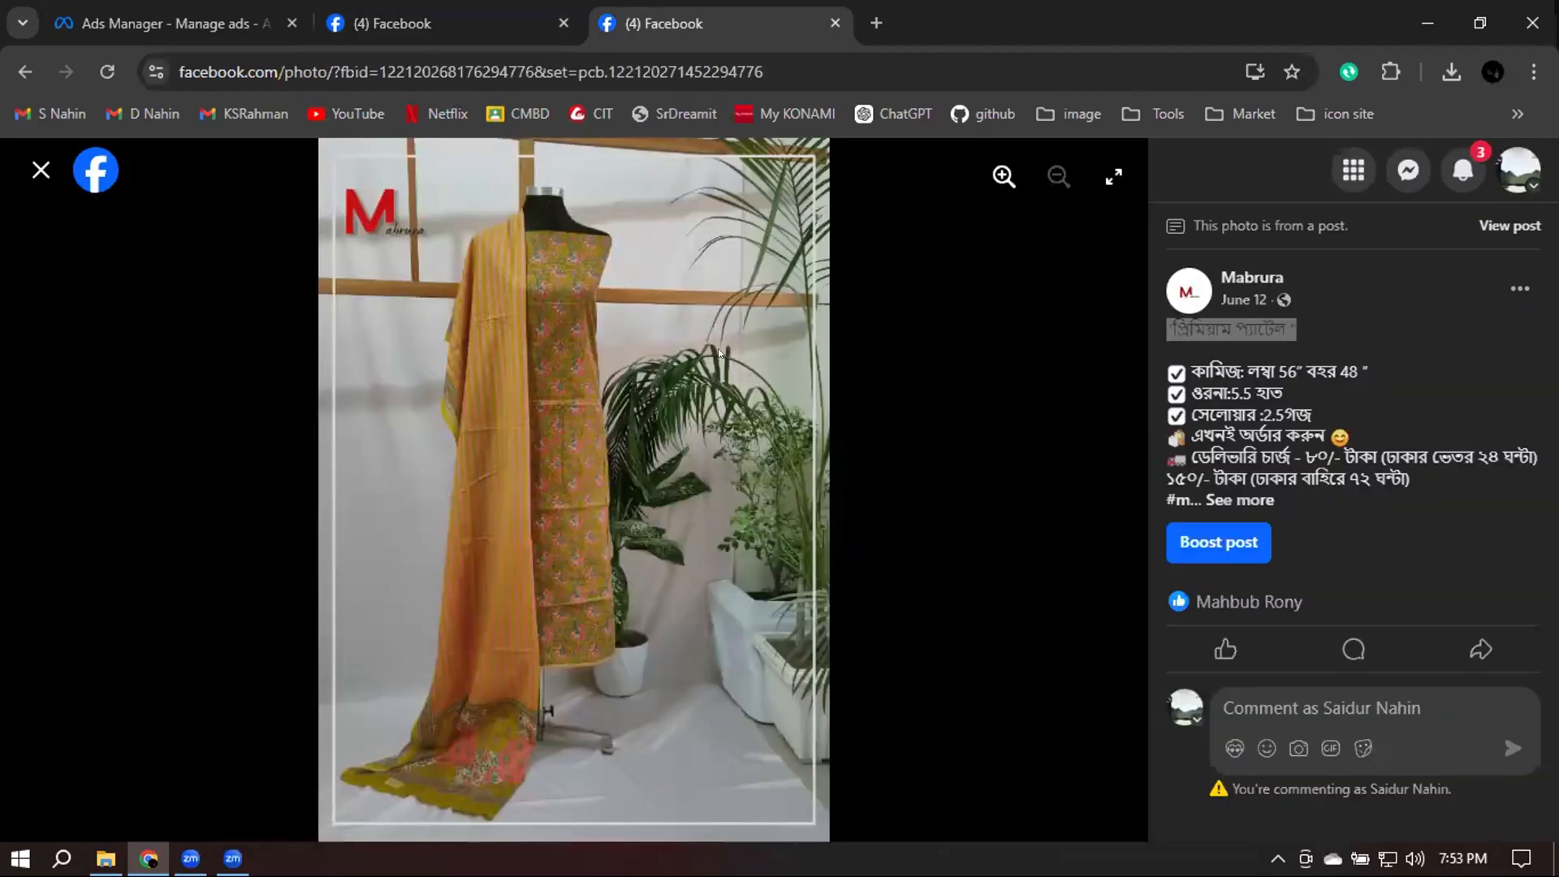
{"action": "left_click", "coordinate": [32, 171]}
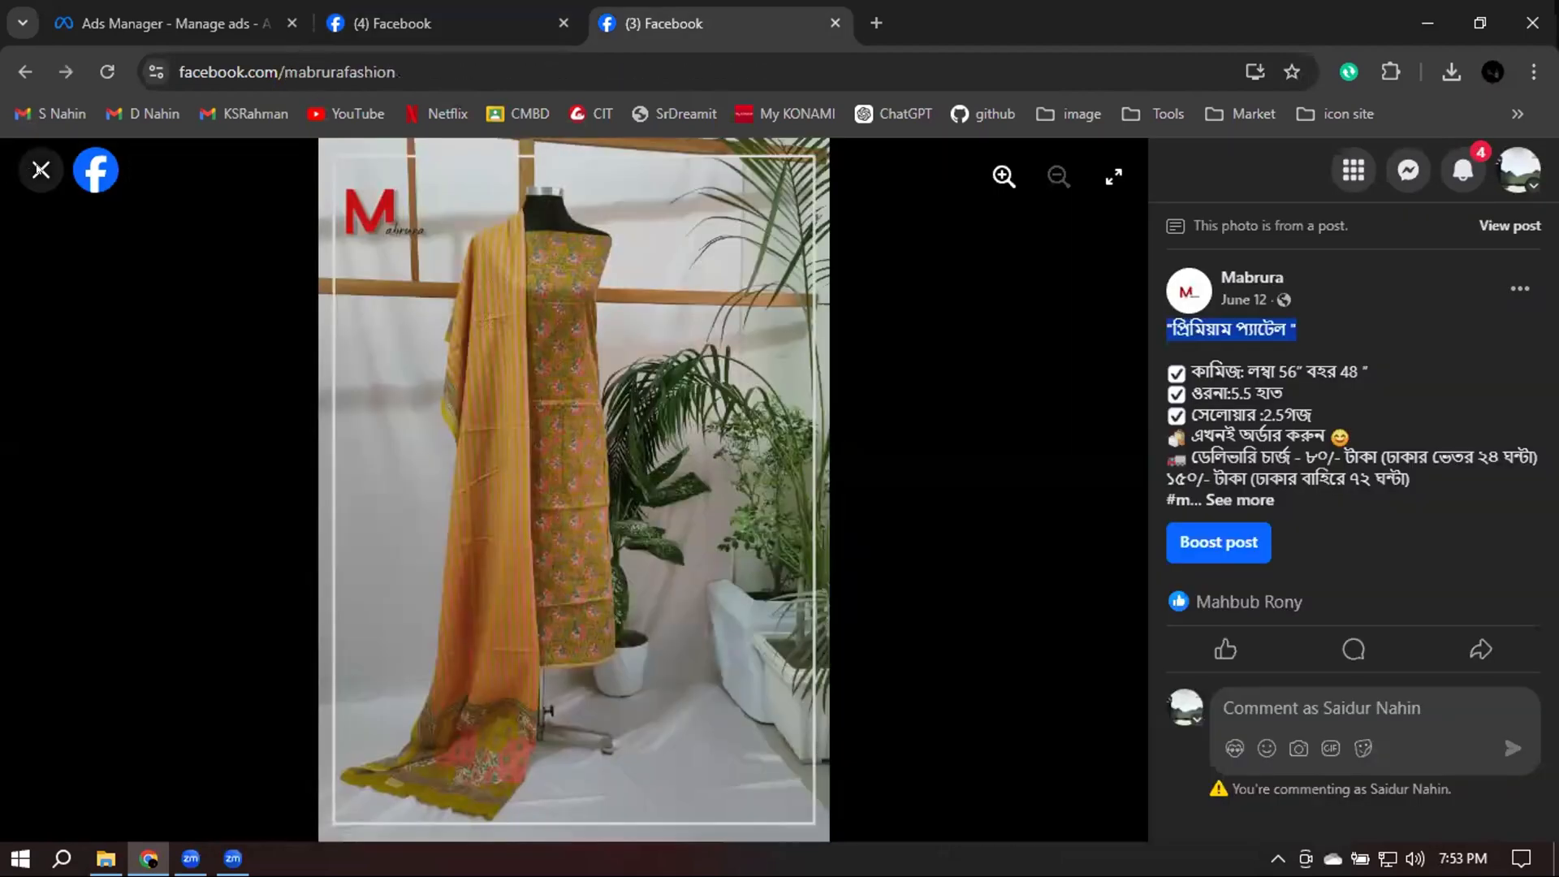
{"action": "scroll", "coordinate": [1088, 410], "scroll_direction": "up", "scroll_amount": 3}
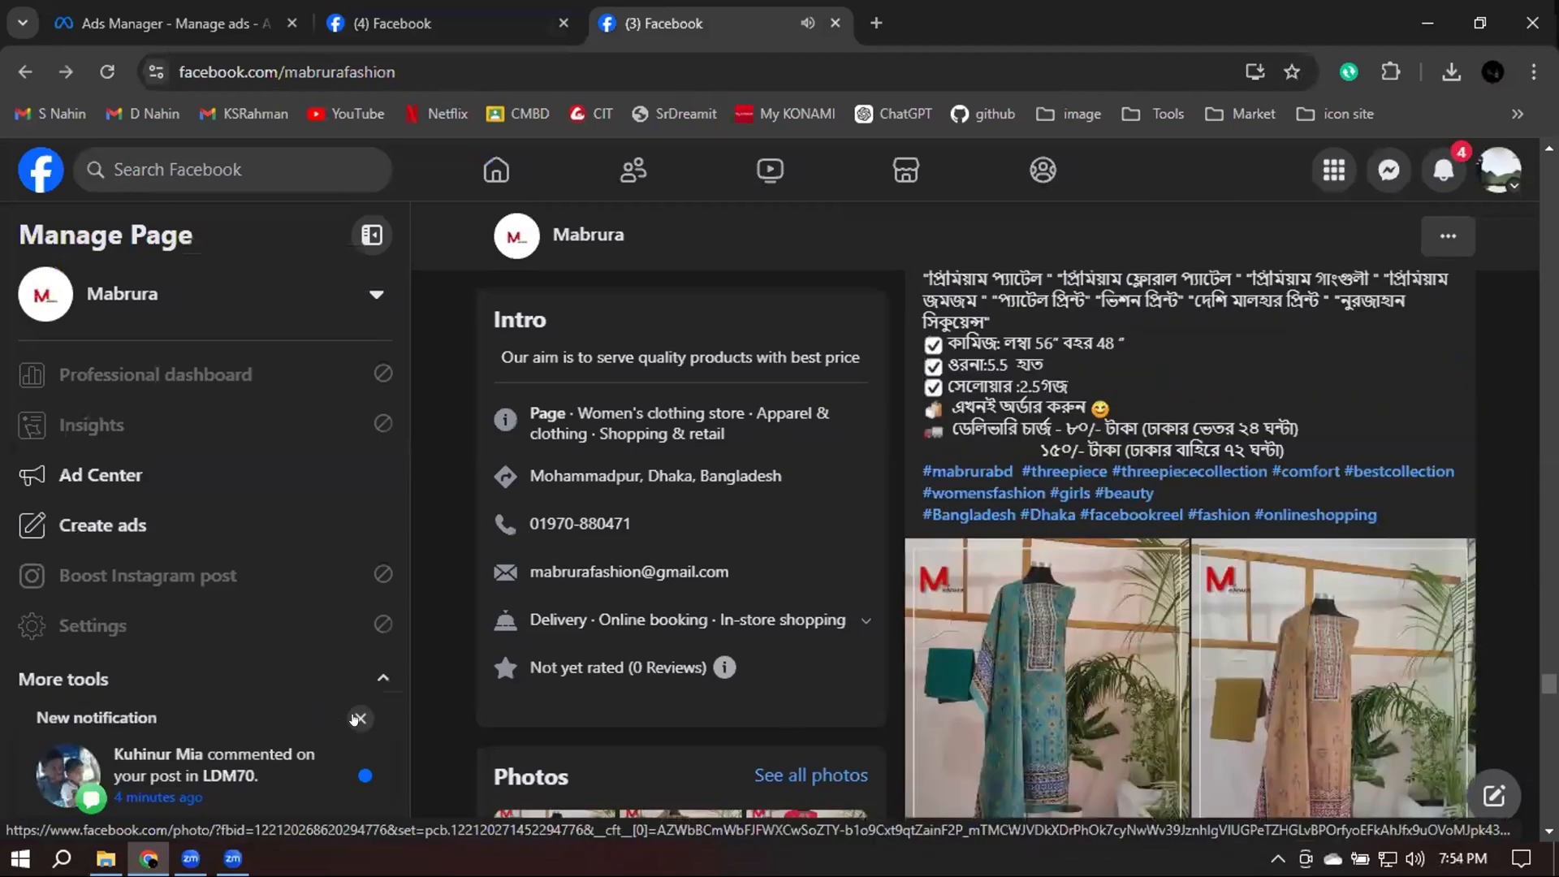
{"action": "scroll", "coordinate": [974, 486], "scroll_direction": "up", "scroll_amount": 3}
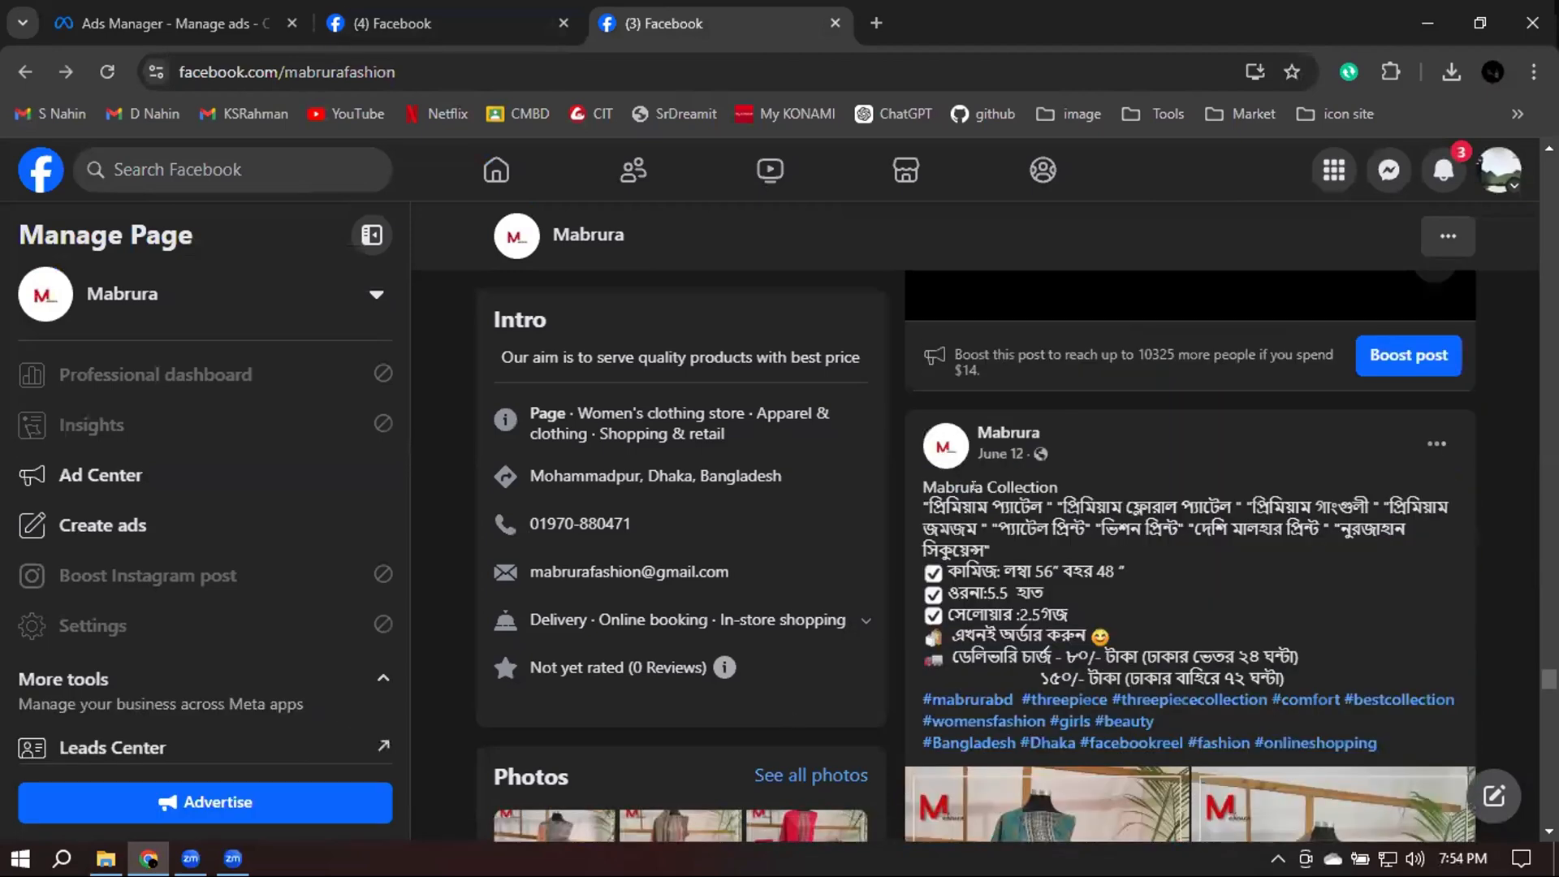
{"action": "scroll", "coordinate": [943, 431], "scroll_direction": "down", "scroll_amount": 1}
{"action": "left_click_drag", "start_coordinate": [923, 373], "coordinate": [1043, 427]}
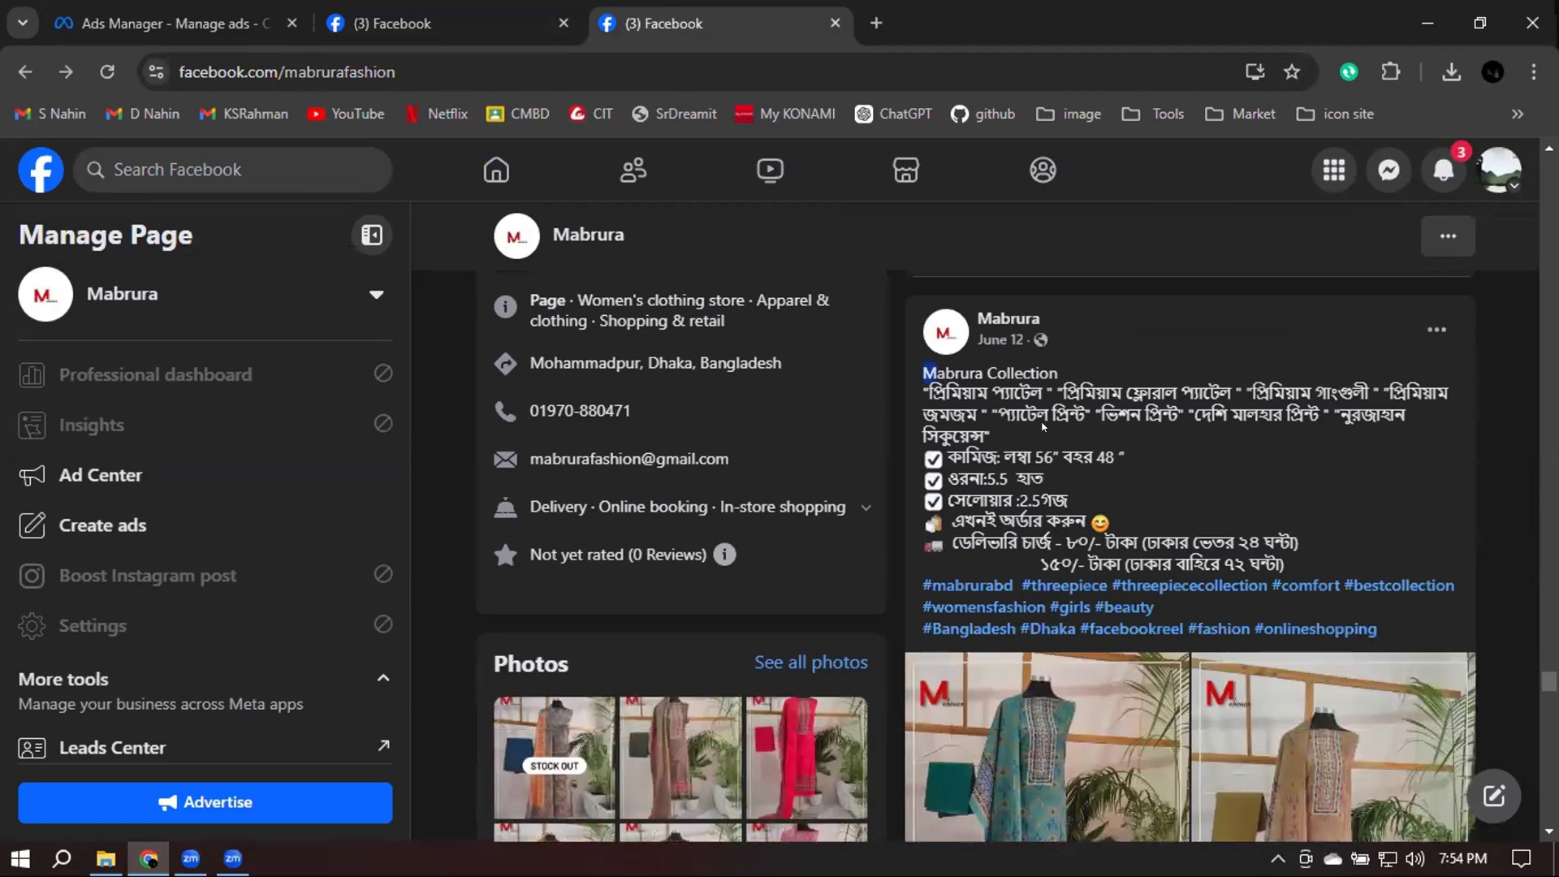
{"action": "left_click_drag", "start_coordinate": [1122, 466], "coordinate": [1211, 521]}
{"action": "left_click_drag", "start_coordinate": [1297, 559], "coordinate": [1377, 629]}
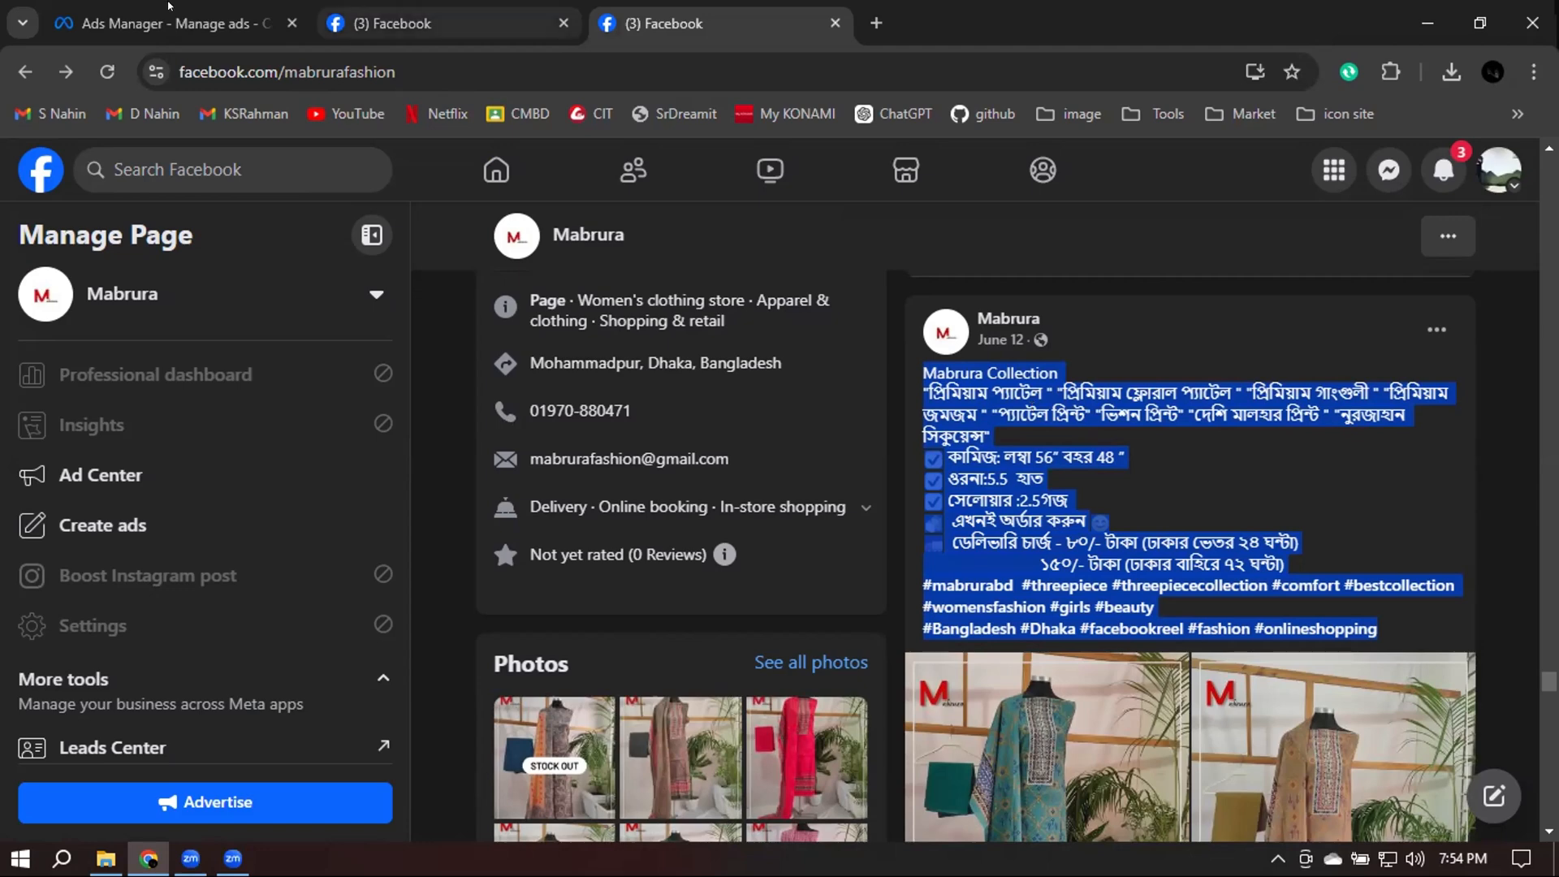
Paste the copied Mabrura Collection caption as the primary text of the Product Catalog ad in Ads Manager
{"action": "key", "text": "ctrl+1"}
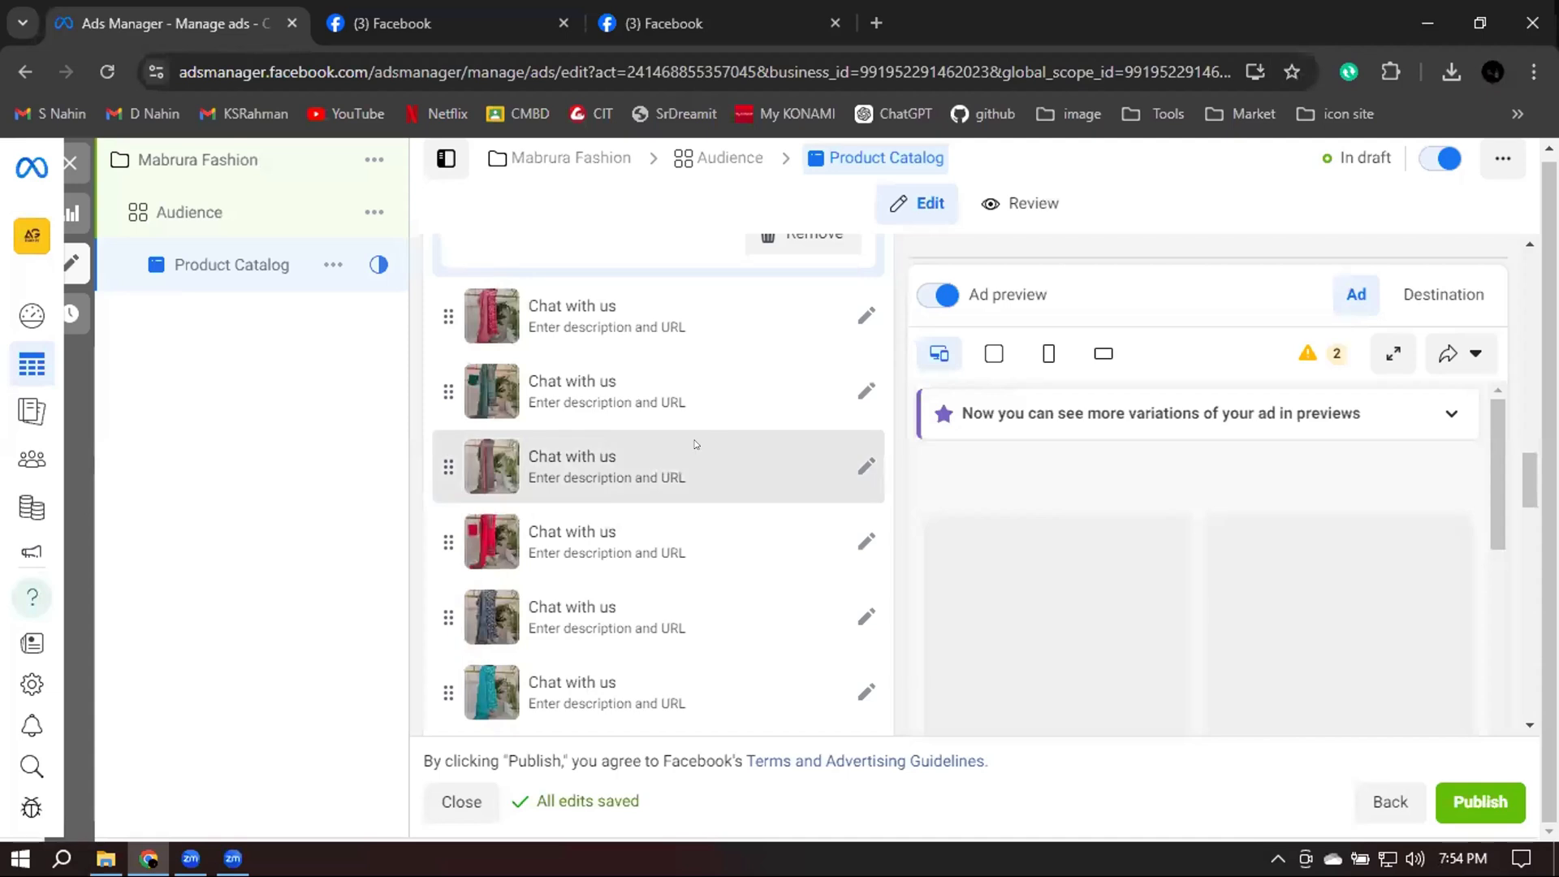
{"action": "scroll", "coordinate": [696, 444], "scroll_direction": "up", "scroll_amount": 3}
{"action": "scroll", "coordinate": [695, 444], "scroll_direction": "up", "scroll_amount": 1}
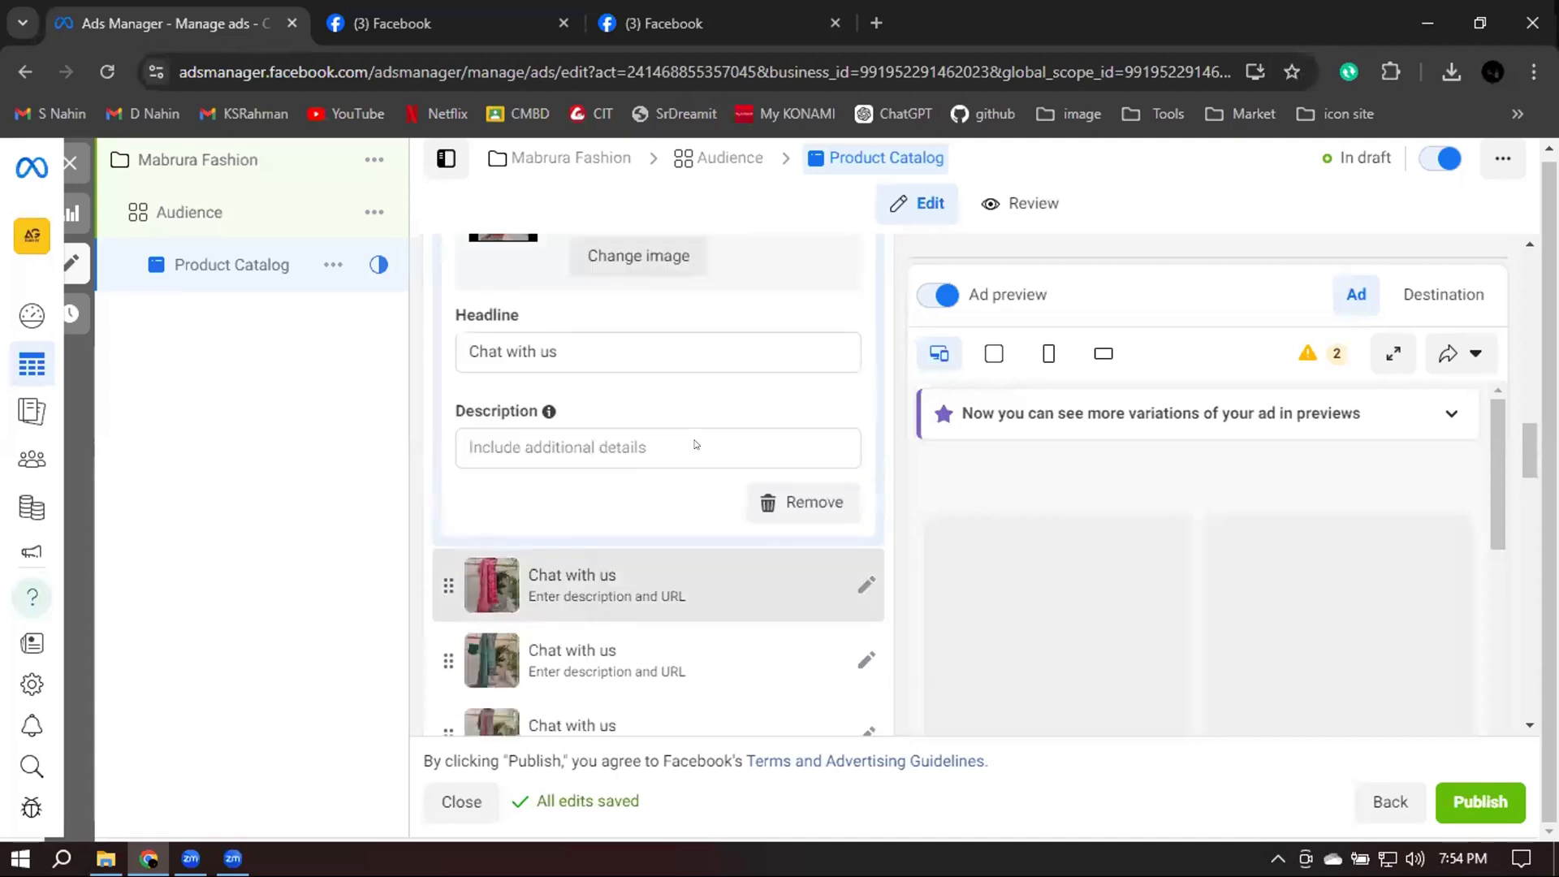
{"action": "scroll", "coordinate": [695, 444], "scroll_direction": "up", "scroll_amount": 4}
{"action": "scroll", "coordinate": [633, 521], "scroll_direction": "down", "scroll_amount": 2}
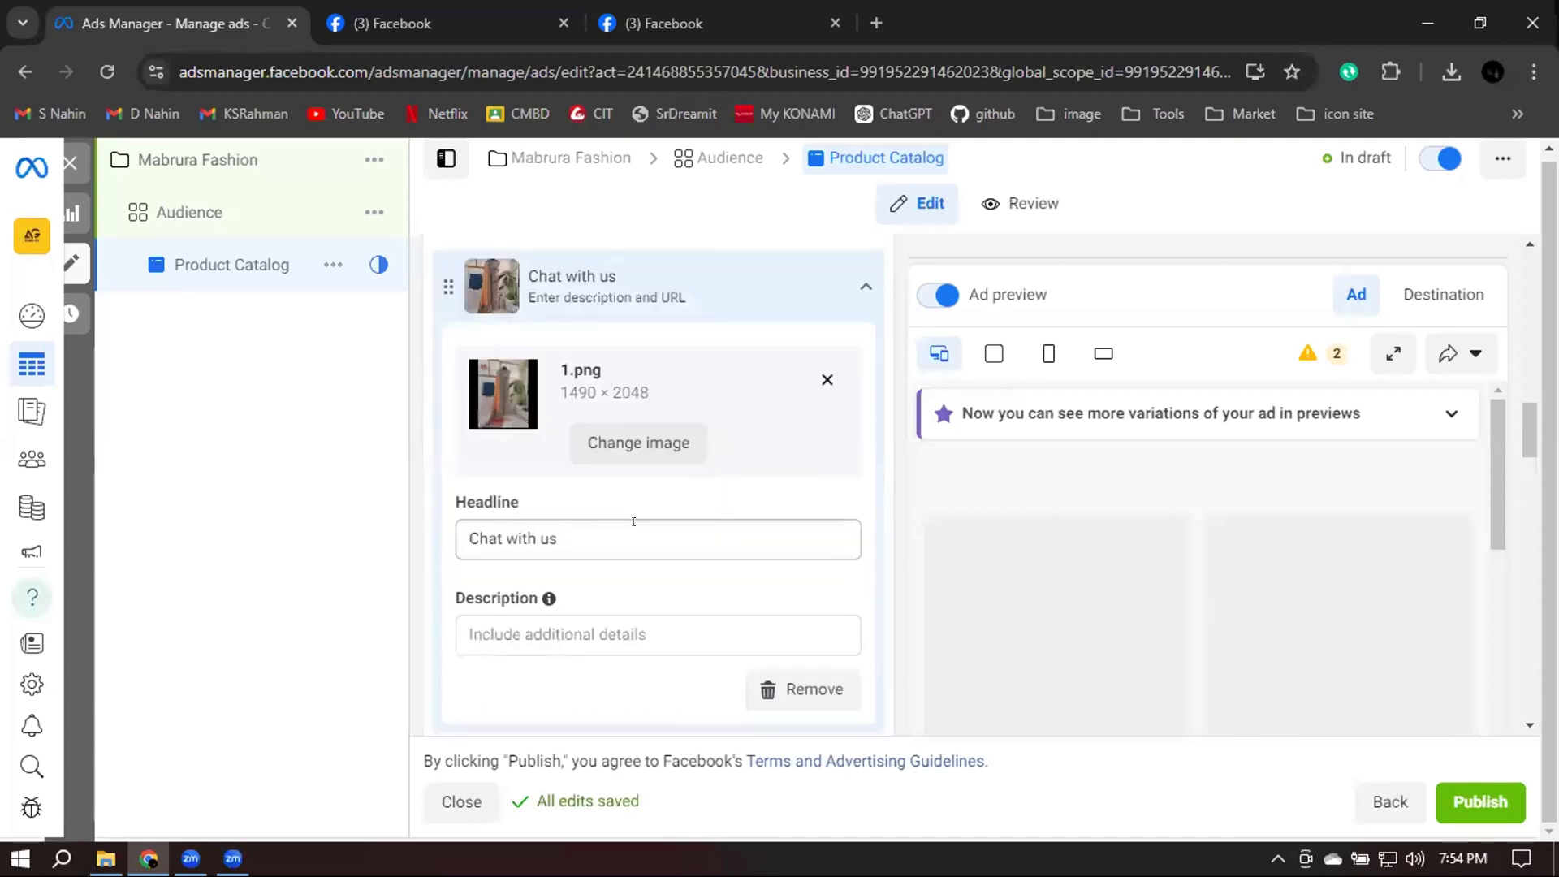
{"action": "scroll", "coordinate": [637, 526], "scroll_direction": "down", "scroll_amount": 1}
{"action": "scroll", "coordinate": [645, 521], "scroll_direction": "down", "scroll_amount": 6}
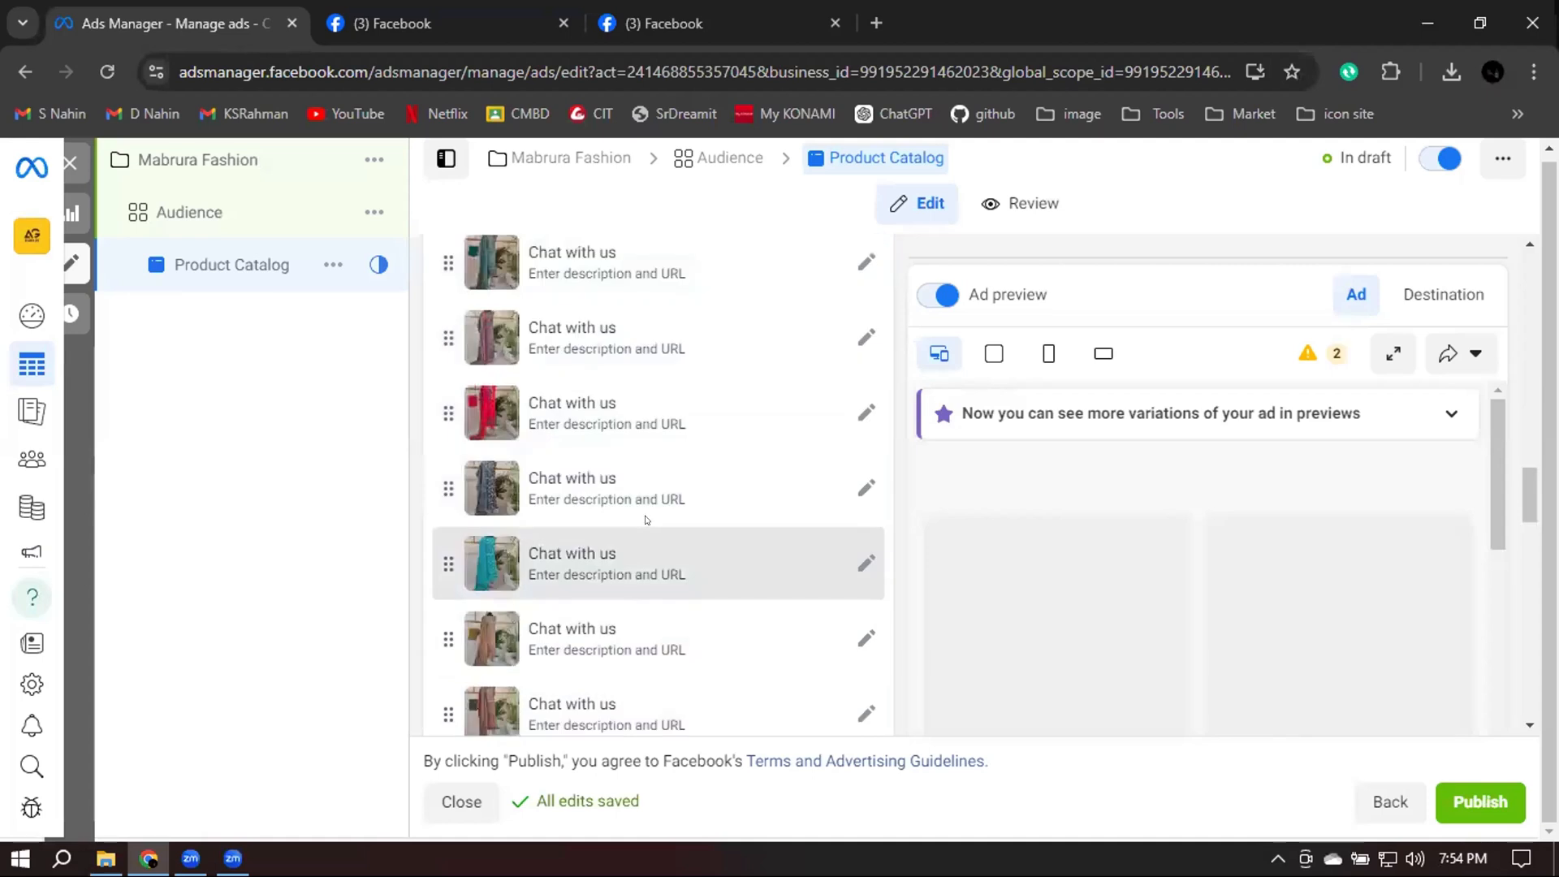
{"action": "scroll", "coordinate": [737, 486], "scroll_direction": "down", "scroll_amount": 5}
{"action": "scroll", "coordinate": [529, 455], "scroll_direction": "down", "scroll_amount": 2}
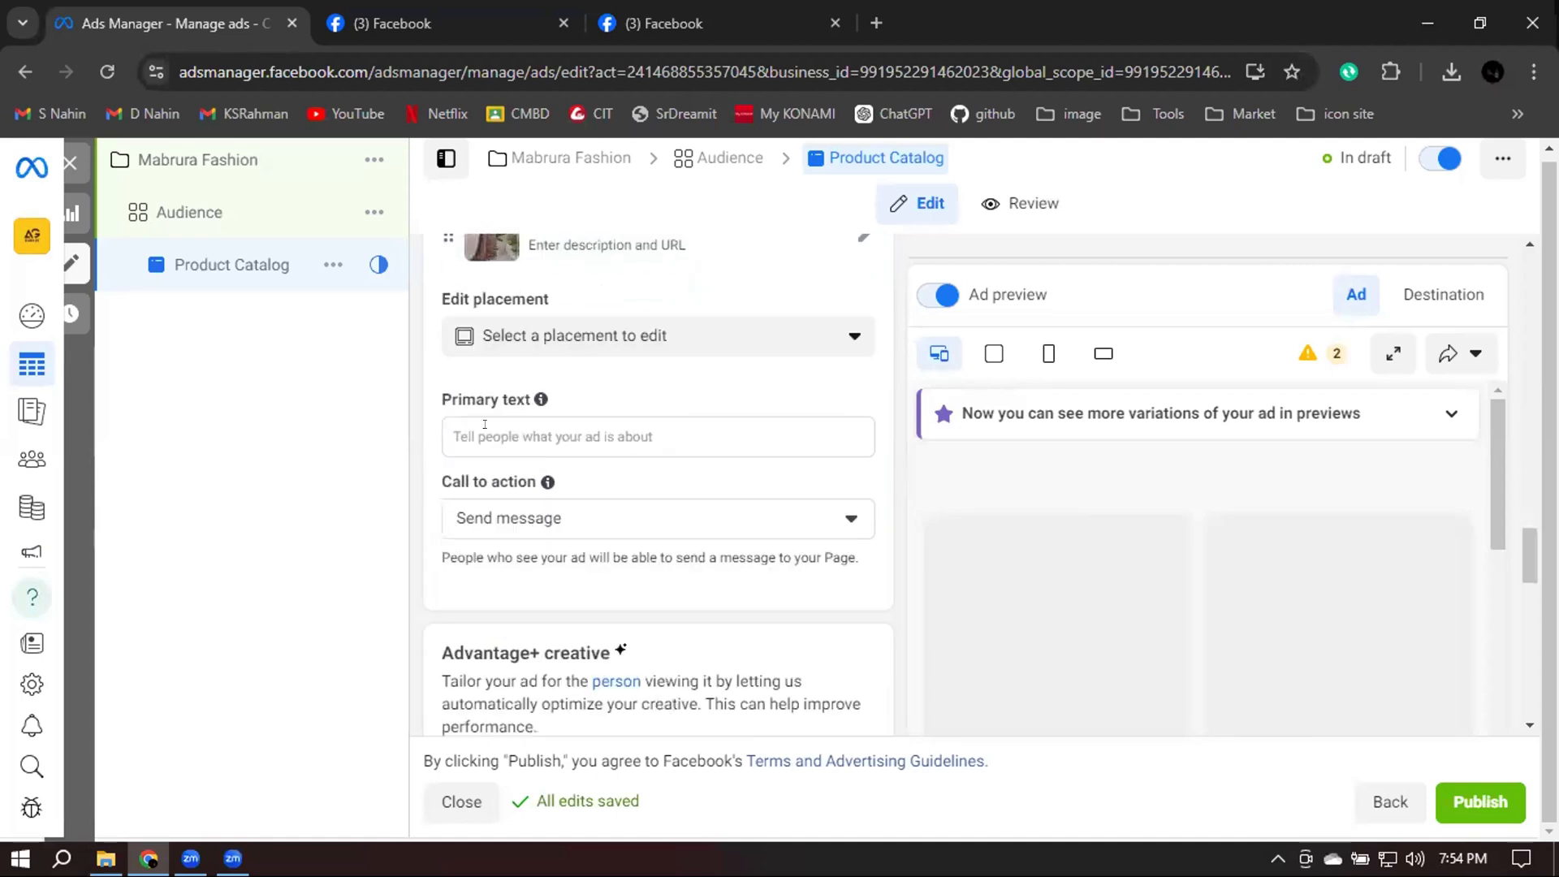
{"action": "left_click", "coordinate": [608, 451]}
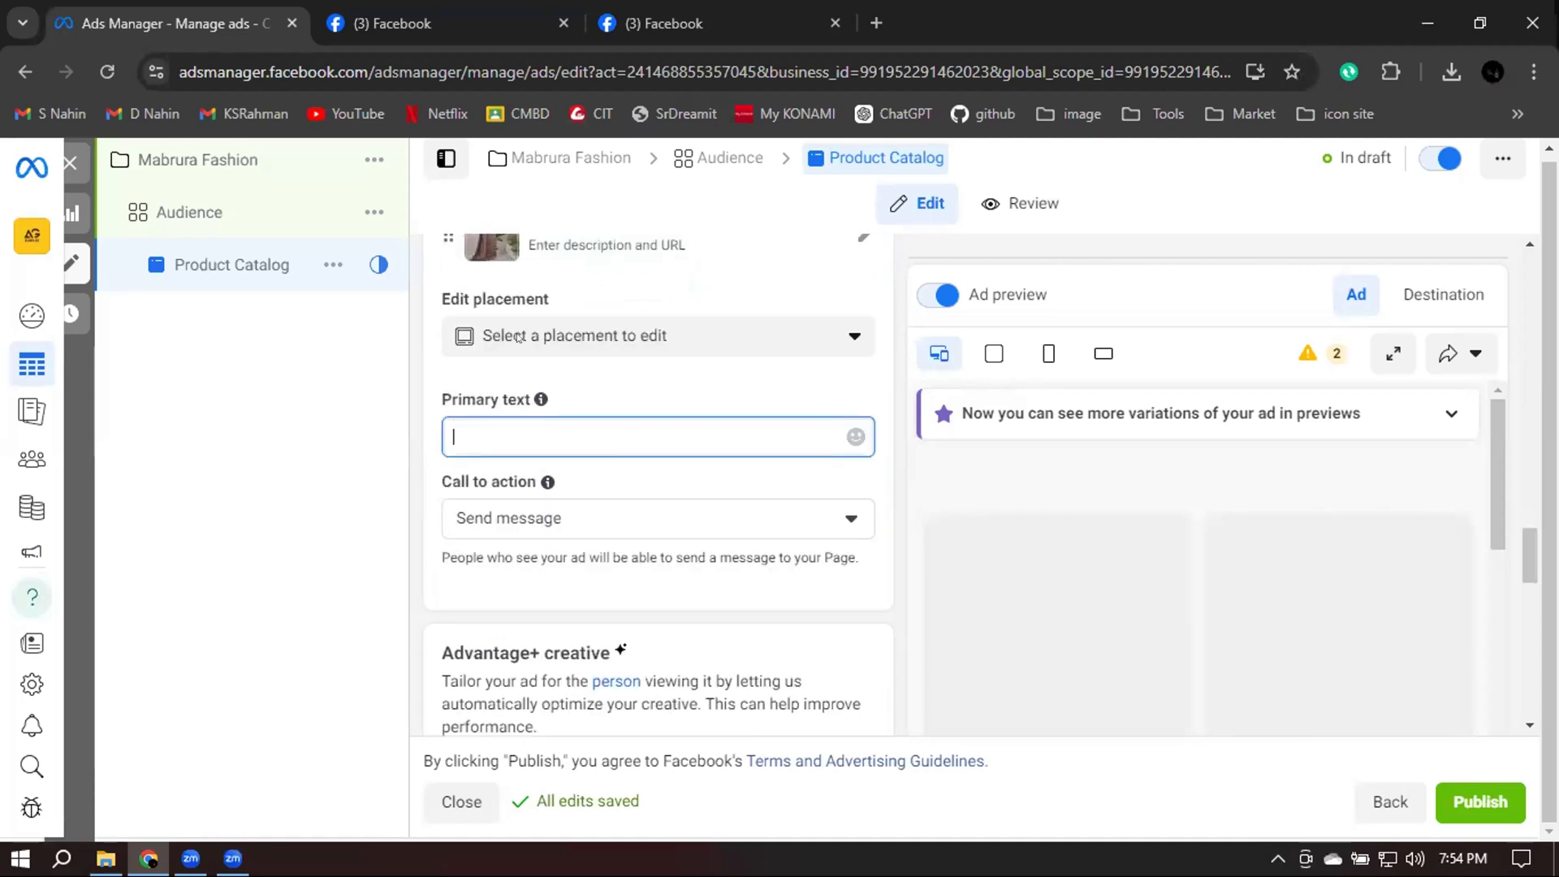
{"action": "right_click", "coordinate": [607, 452]}
{"action": "left_click", "coordinate": [529, 281]}
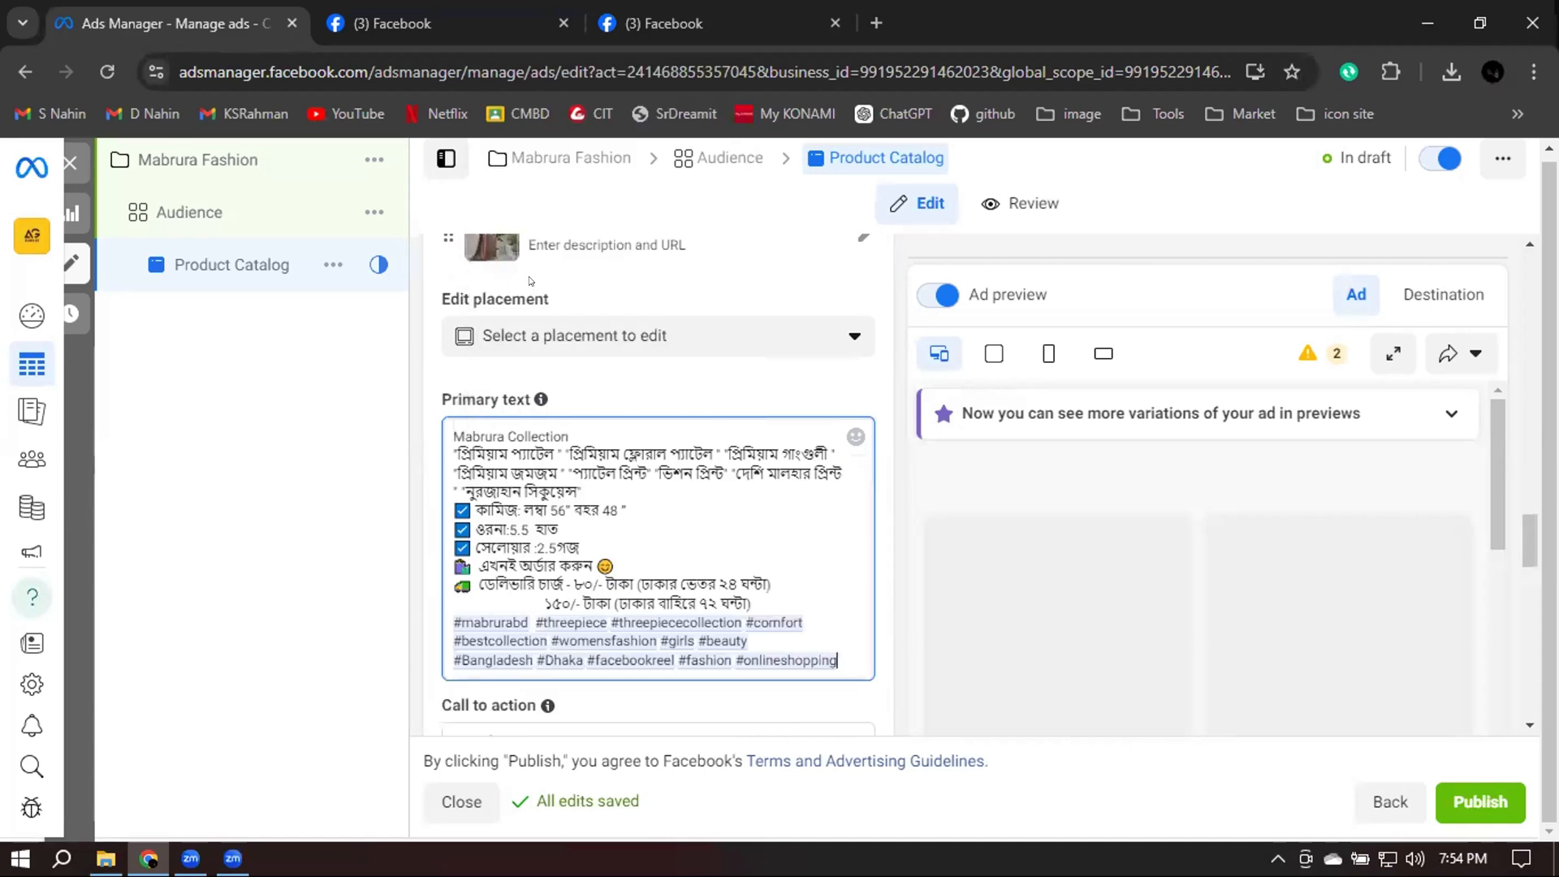
Examine the Product Catalog ad's Facebook Feed preview, paging forward and back through its carousel cards
{"action": "left_click", "coordinate": [897, 499]}
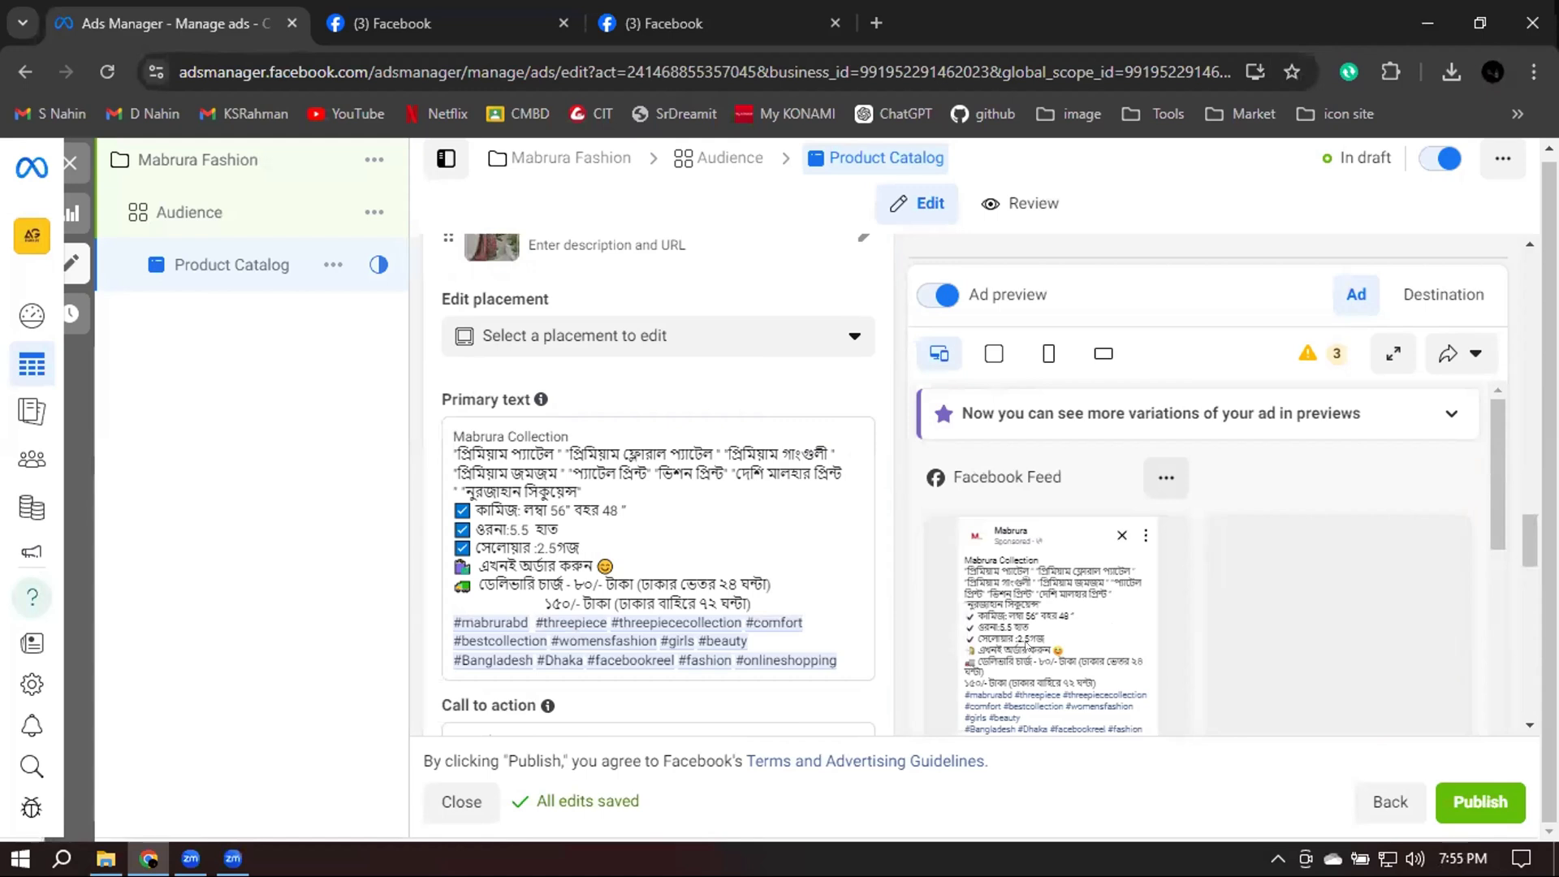
{"action": "scroll", "coordinate": [1056, 657], "scroll_direction": "down", "scroll_amount": 1}
{"action": "scroll", "coordinate": [1082, 664], "scroll_direction": "down", "scroll_amount": 3}
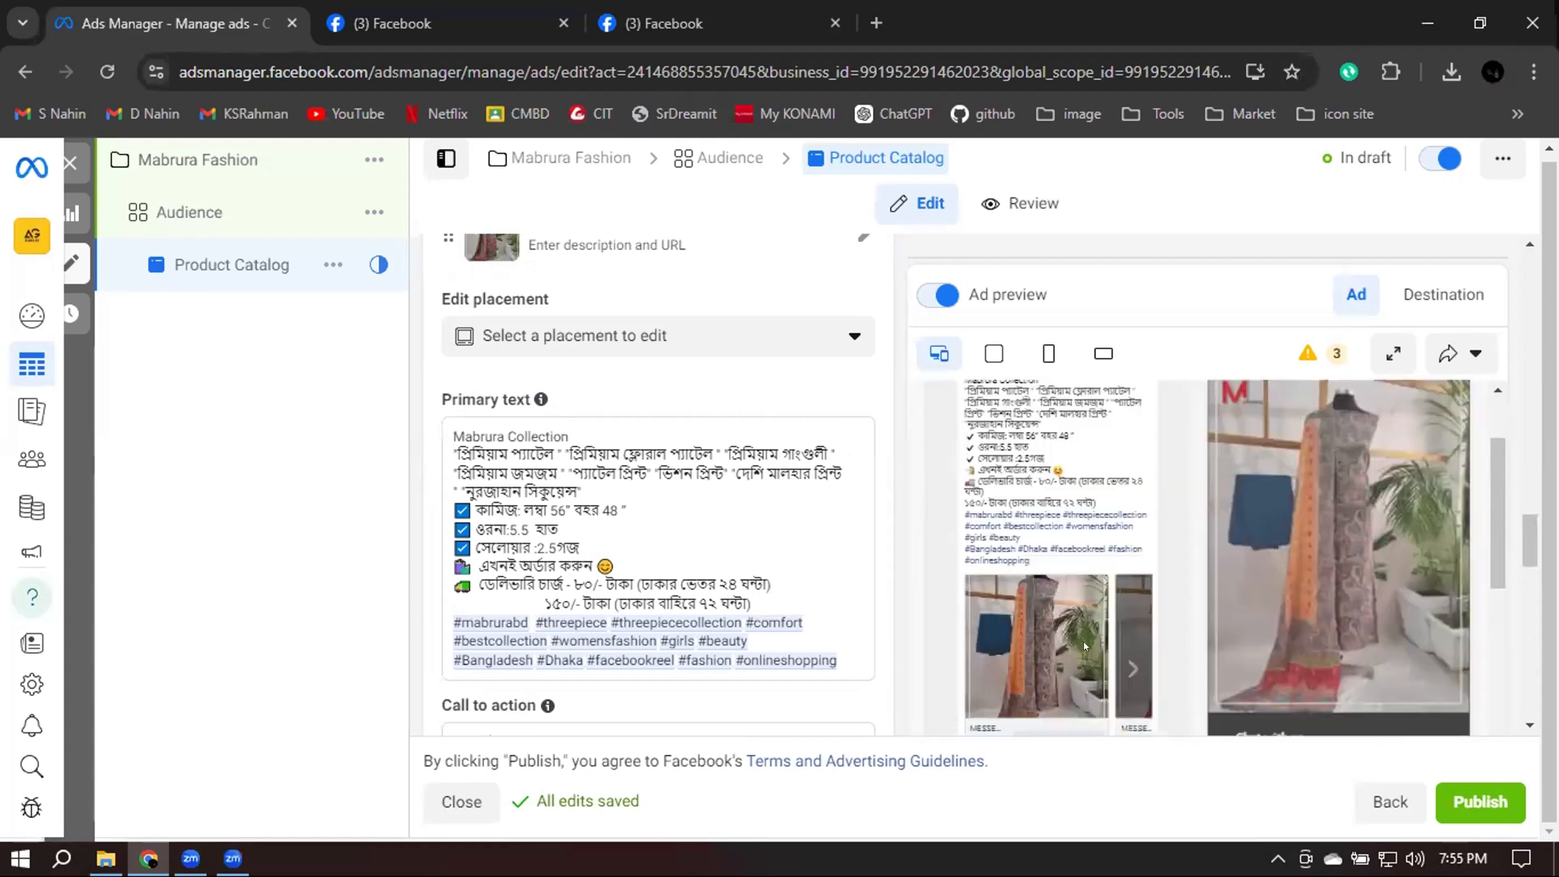
{"action": "left_click", "coordinate": [1133, 620]}
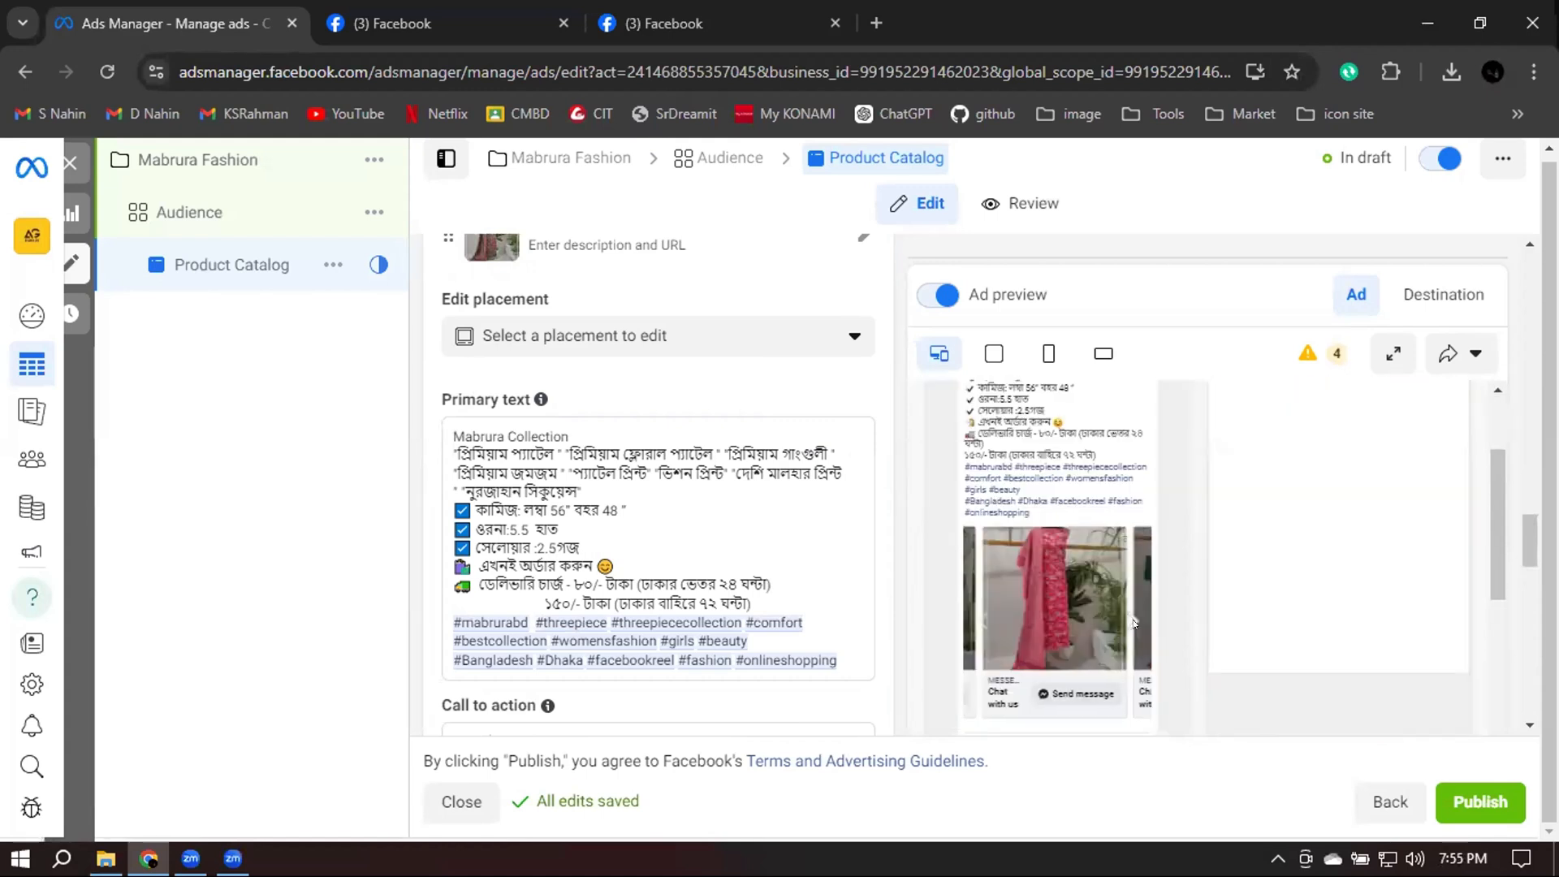
{"action": "left_click", "coordinate": [1133, 623]}
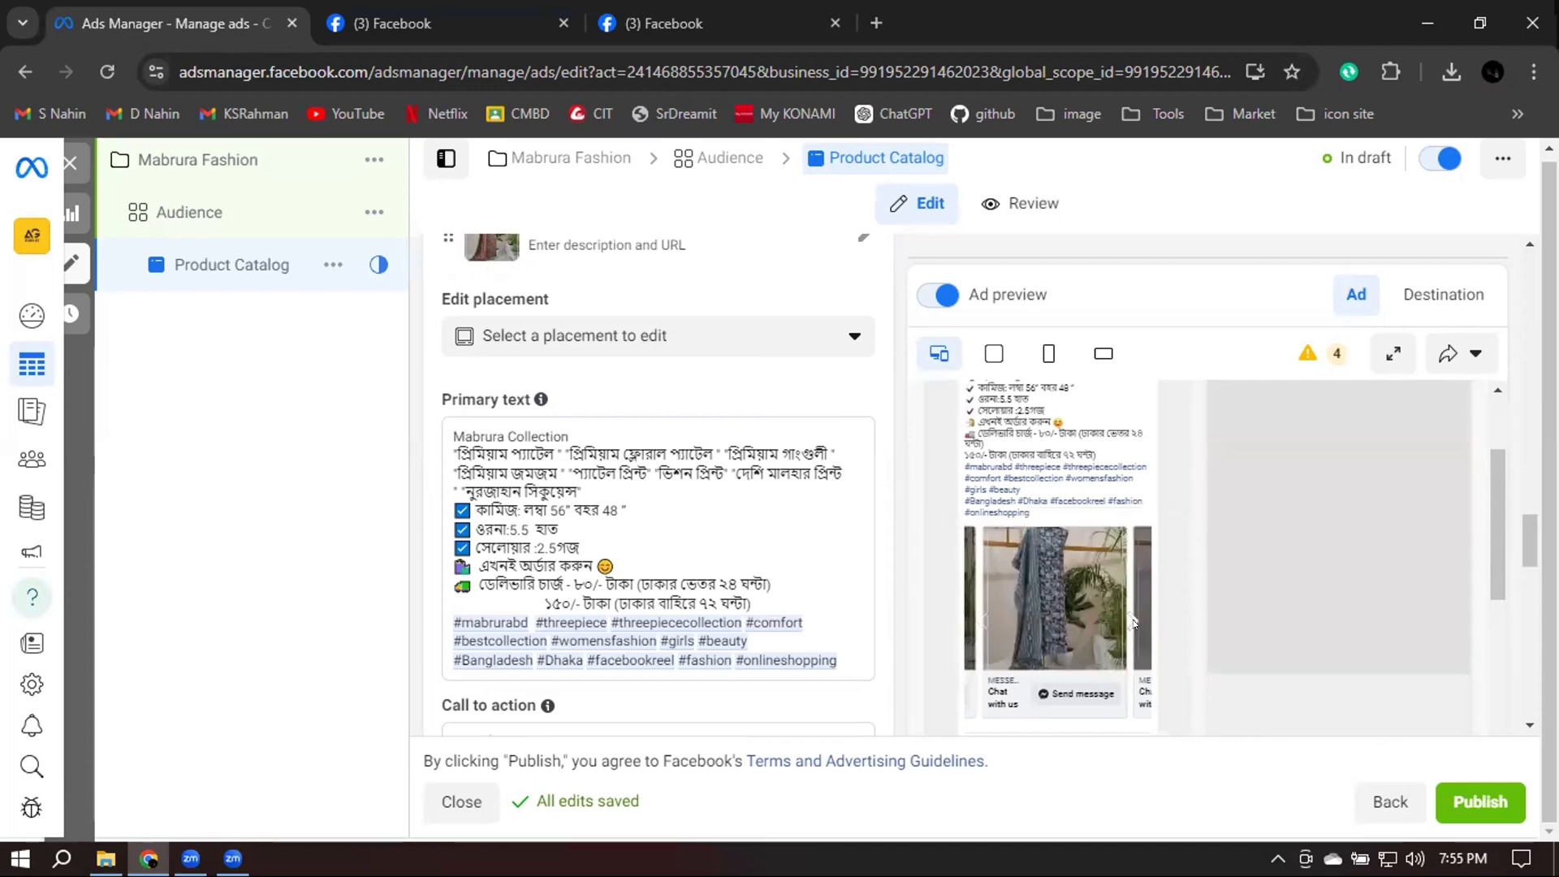
{"action": "left_click", "coordinate": [1133, 622]}
{"action": "left_click", "coordinate": [1133, 623]}
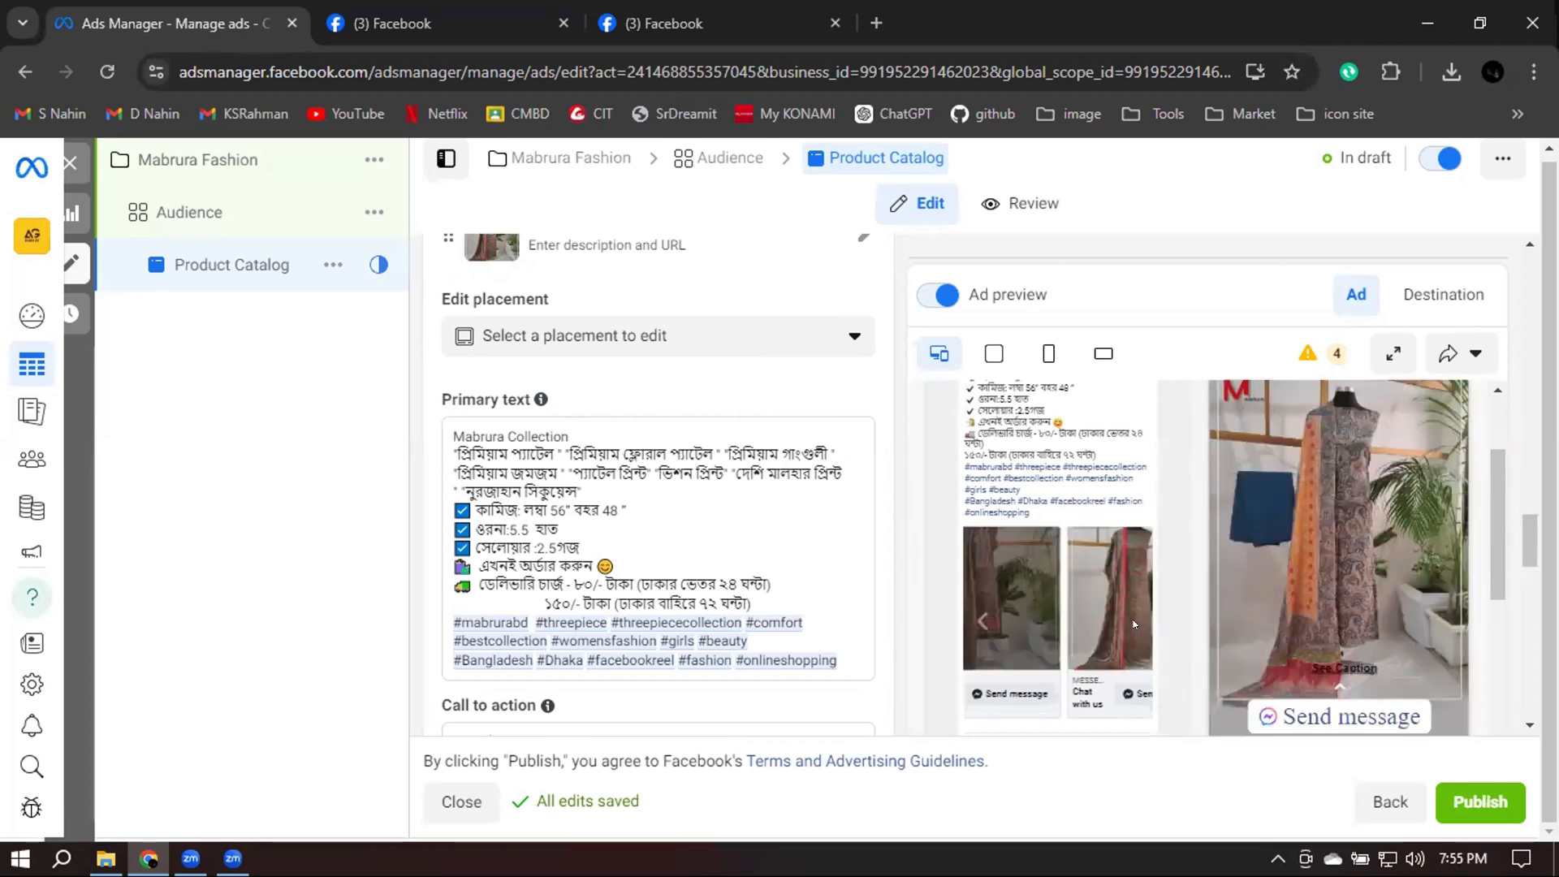
{"action": "left_click", "coordinate": [977, 620]}
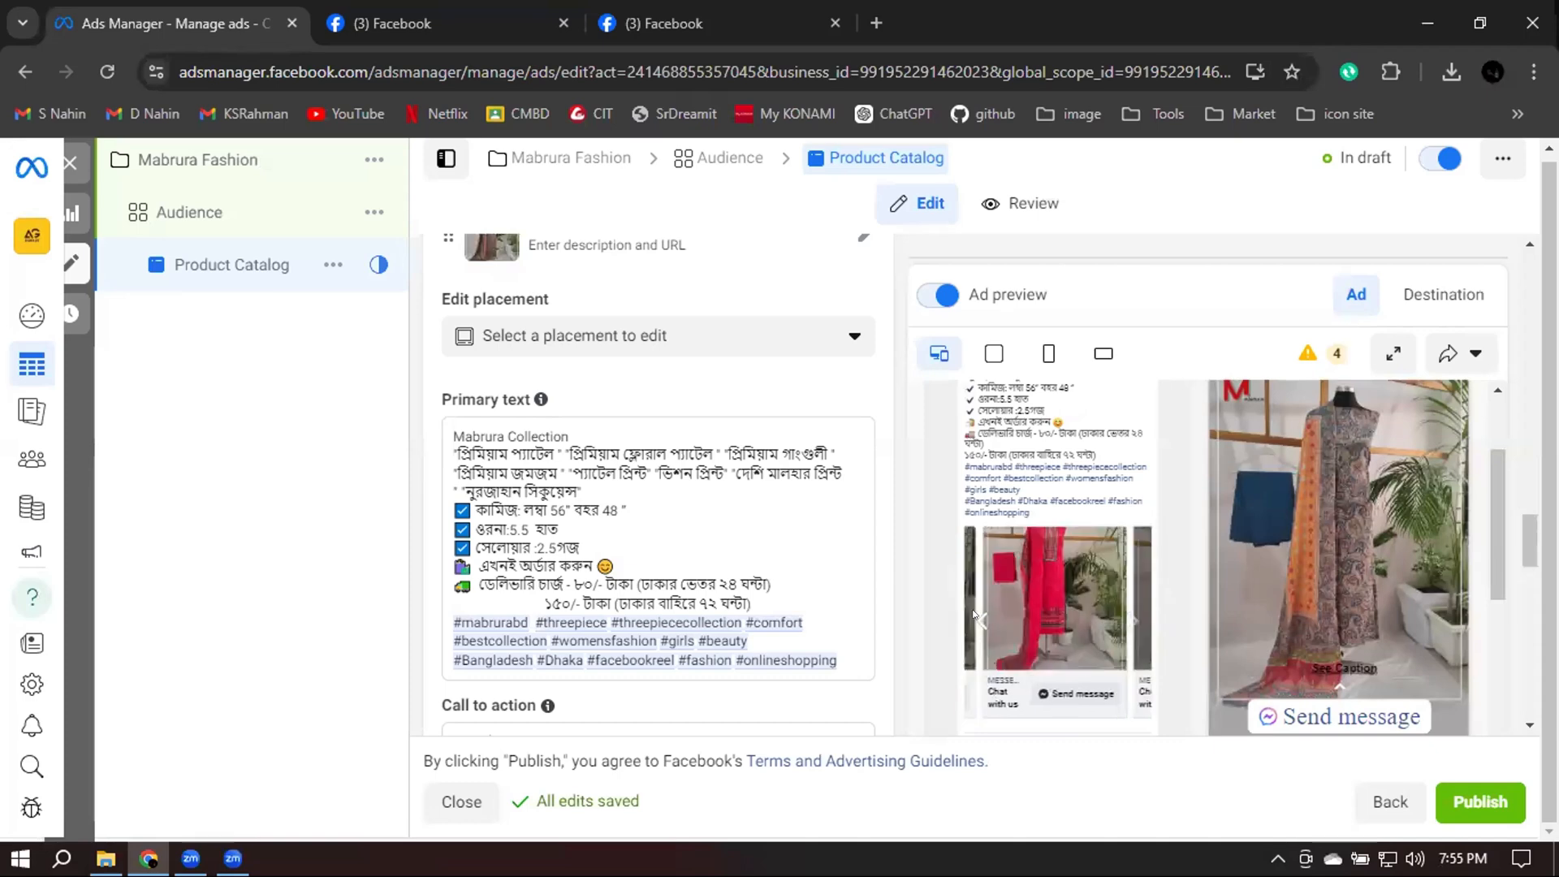
{"action": "left_click", "coordinate": [977, 620]}
{"action": "left_click", "coordinate": [975, 617]}
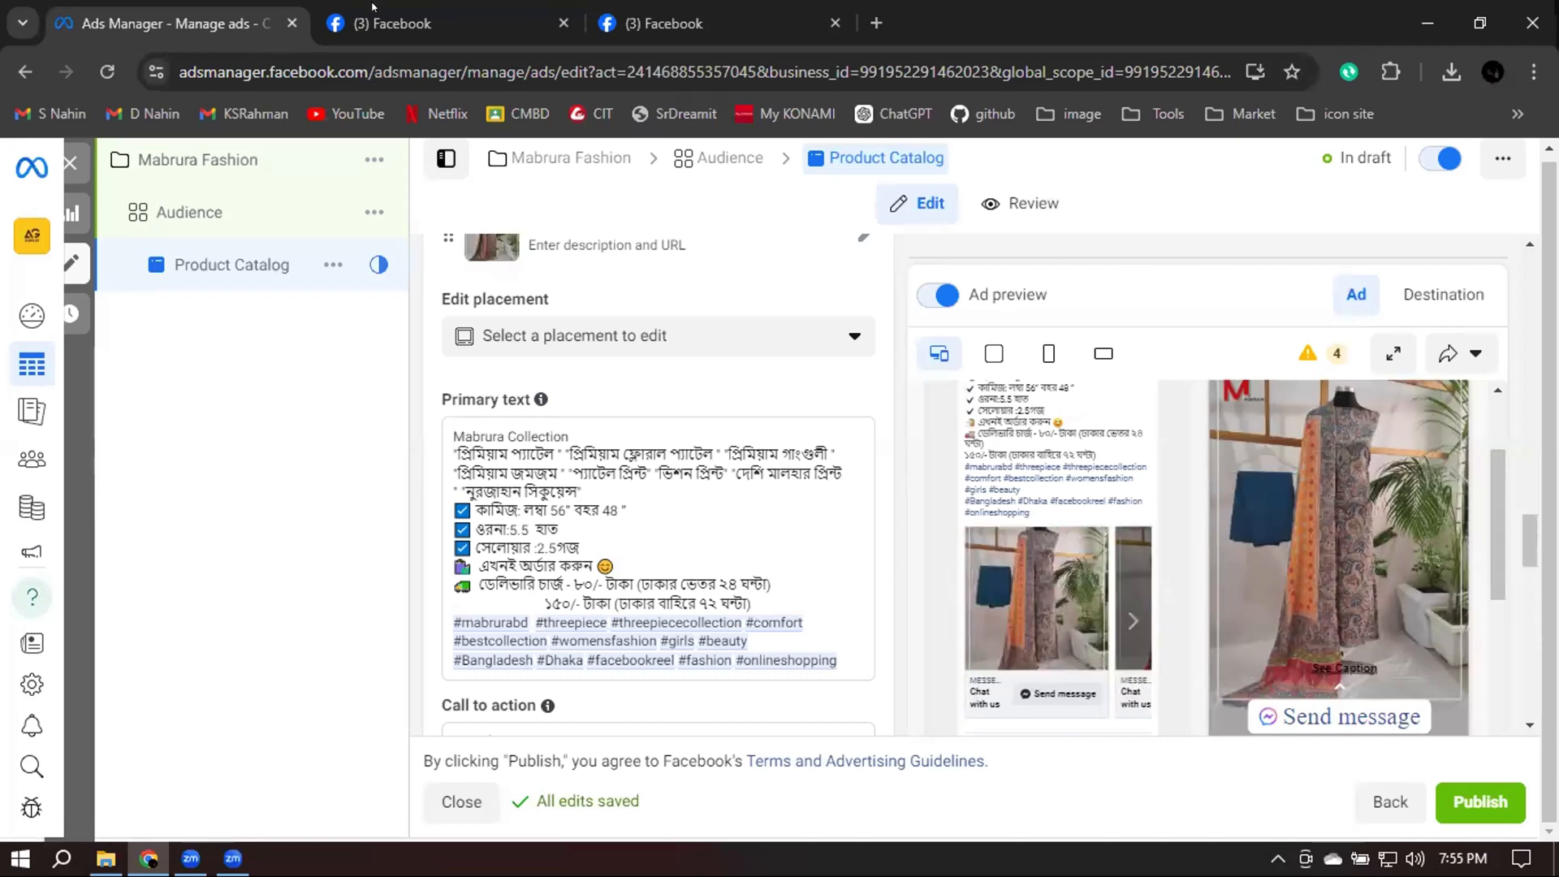
Compare the ad preview's card button with the call-to-action button on the 10 Minute School sponsored carousel on Facebook
{"action": "left_click", "coordinate": [372, 10]}
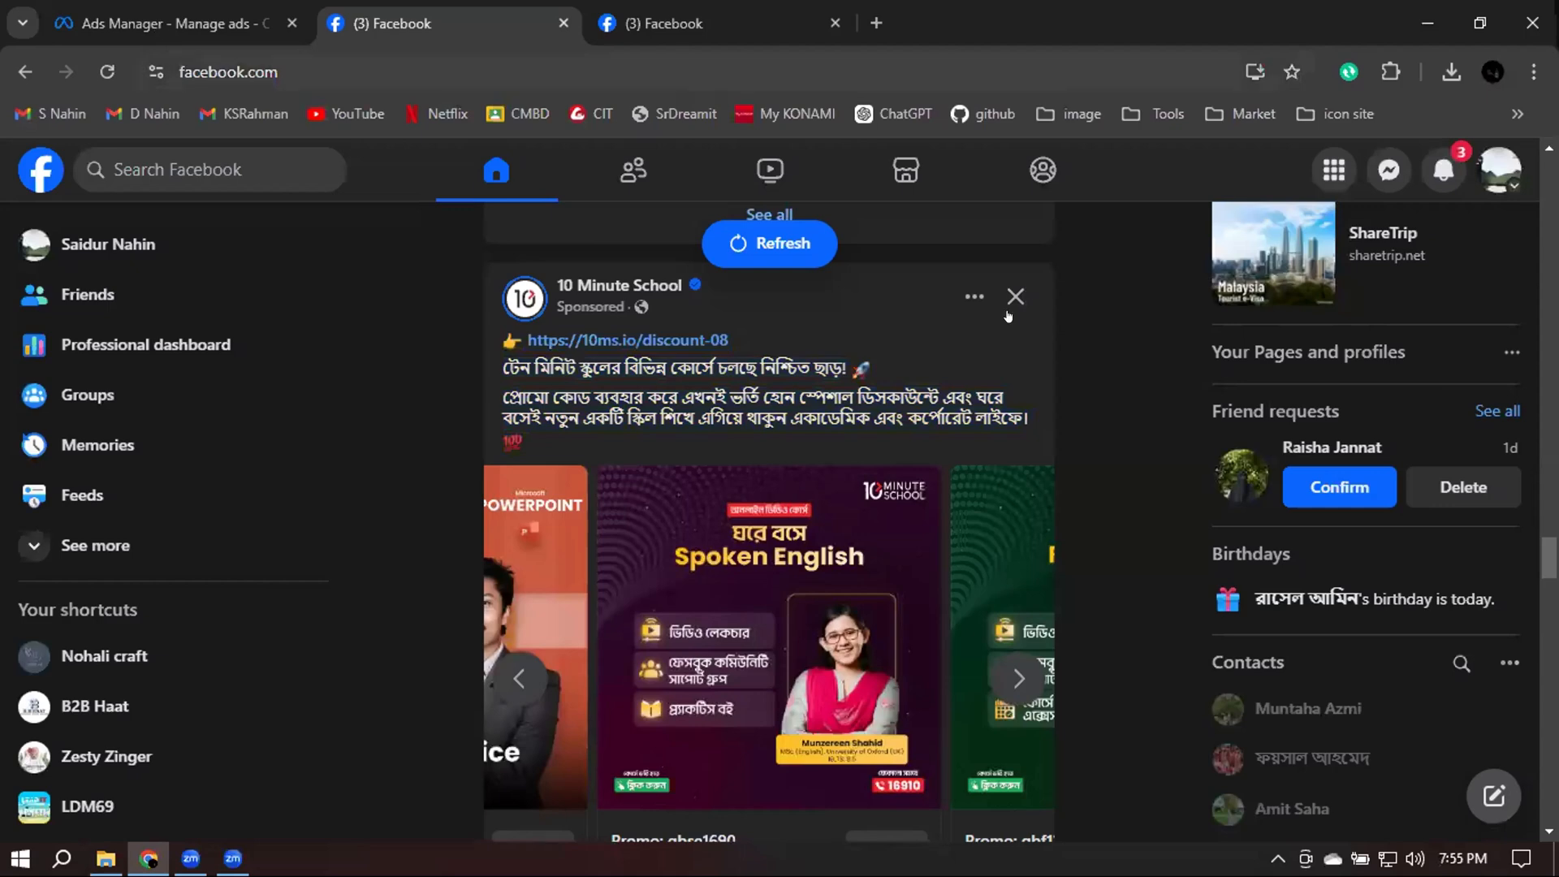
{"action": "left_click", "coordinate": [154, 25]}
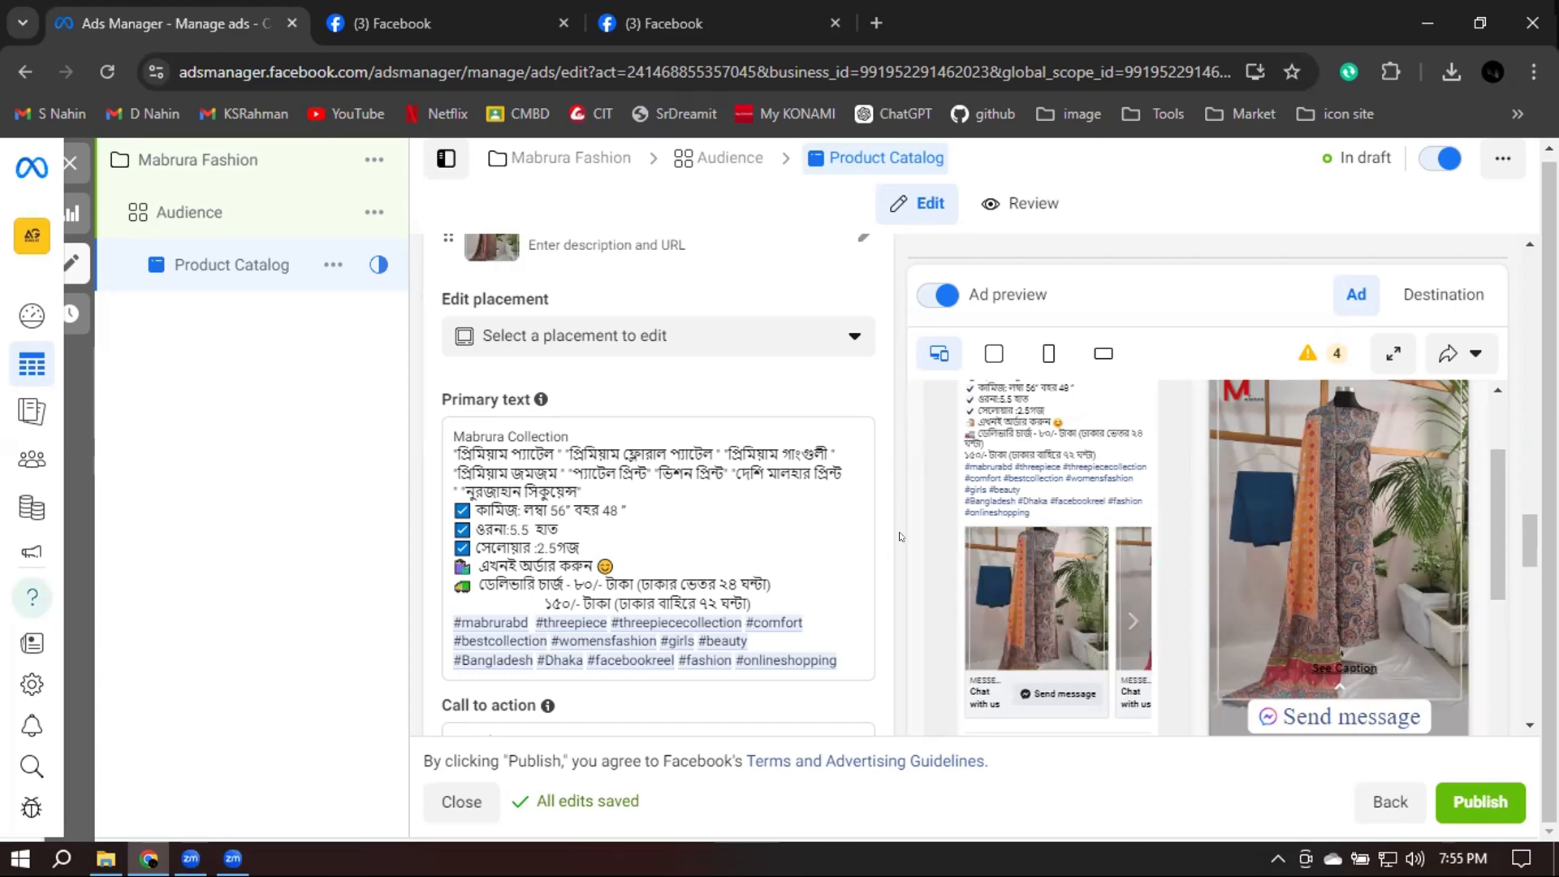
{"action": "scroll", "coordinate": [1056, 520], "scroll_direction": "down", "scroll_amount": 1}
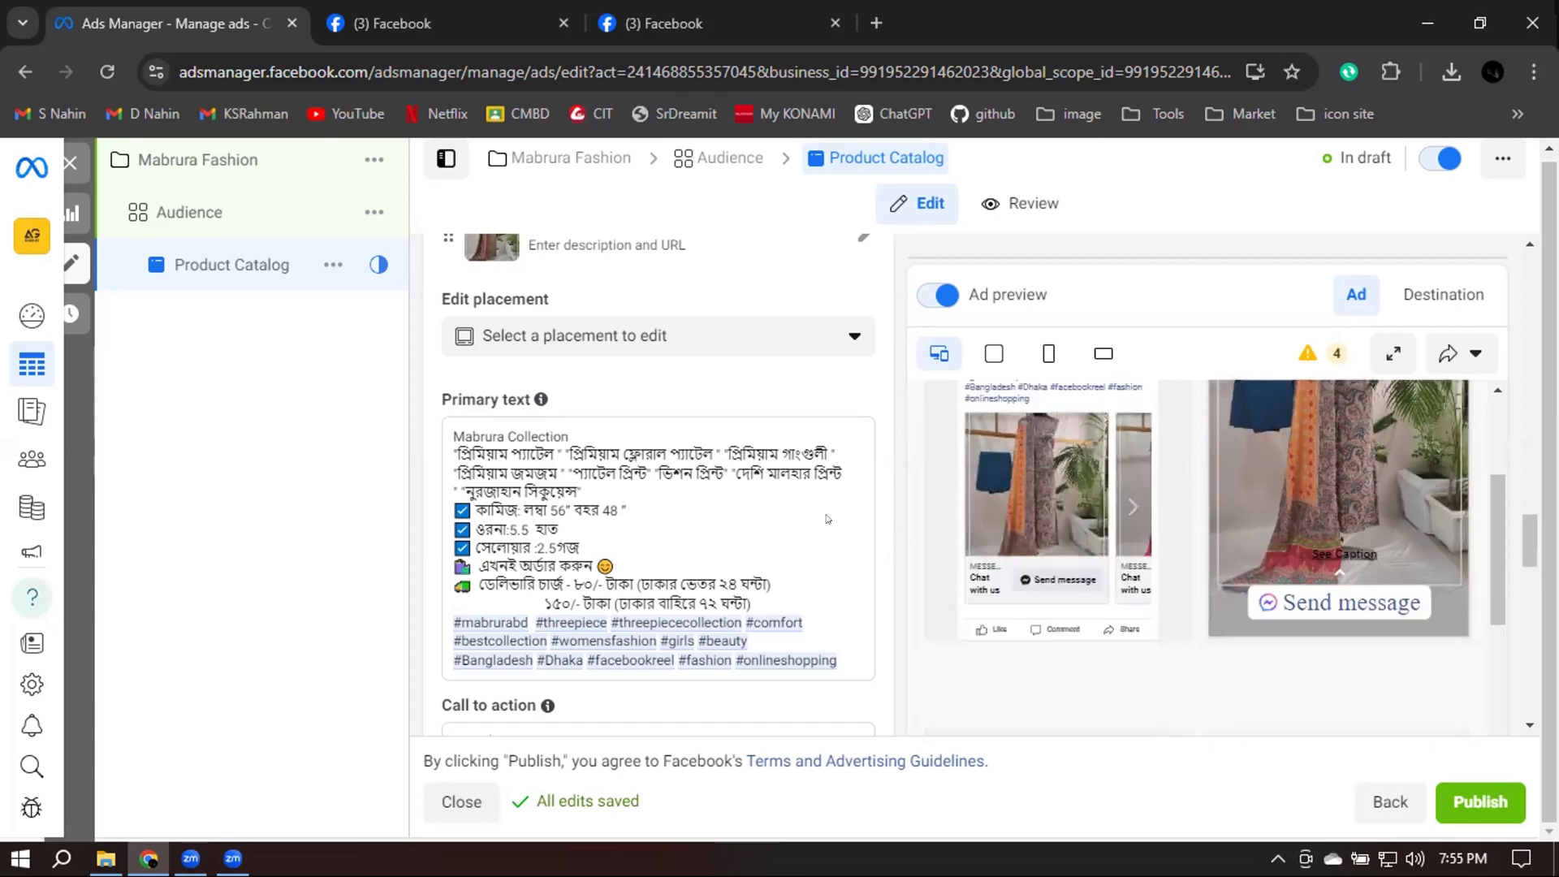
{"action": "scroll", "coordinate": [827, 520], "scroll_direction": "down", "scroll_amount": 2}
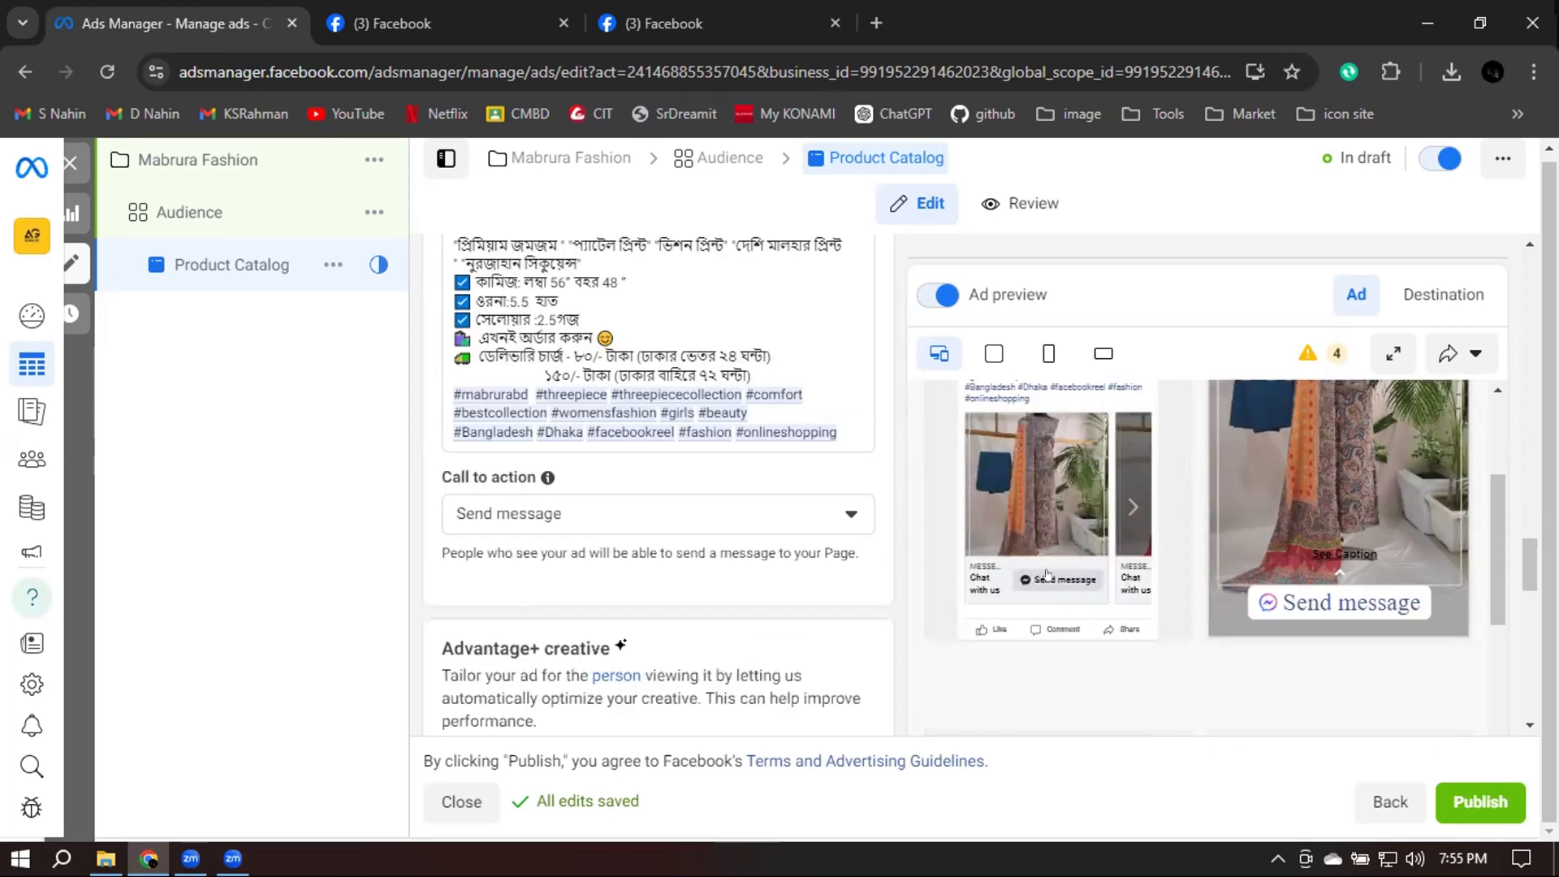
{"action": "left_click", "coordinate": [491, 22]}
{"action": "scroll", "coordinate": [847, 505], "scroll_direction": "down", "scroll_amount": 4}
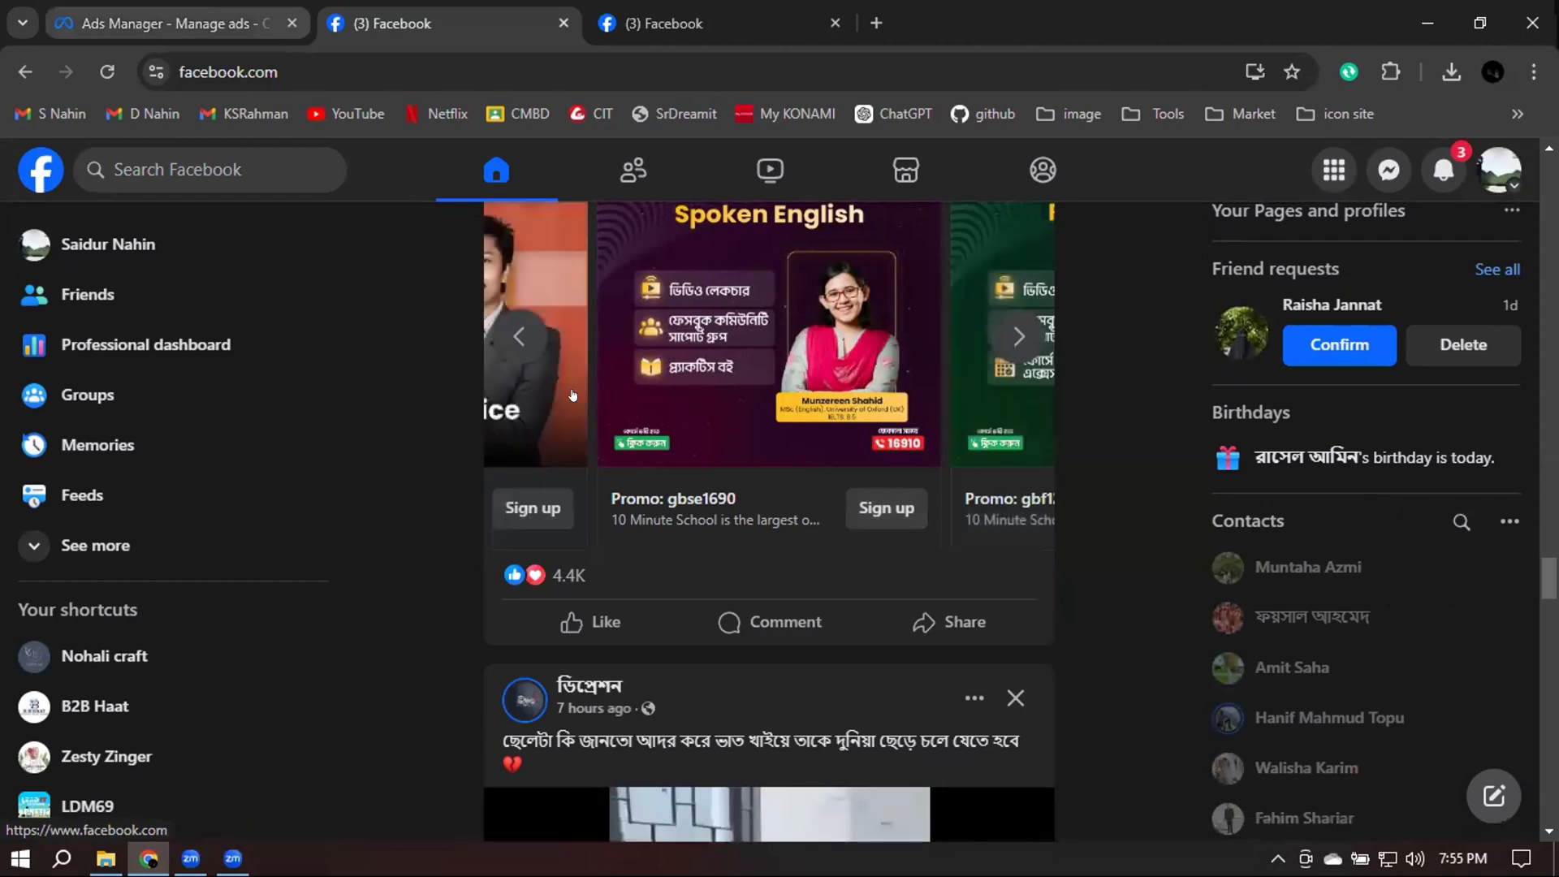
In Ads Manager, set the ad's call to action to Sign up and compare its button with the 10 Minute School ad's
{"action": "left_click", "coordinate": [201, 4]}
{"action": "left_click", "coordinate": [514, 518]}
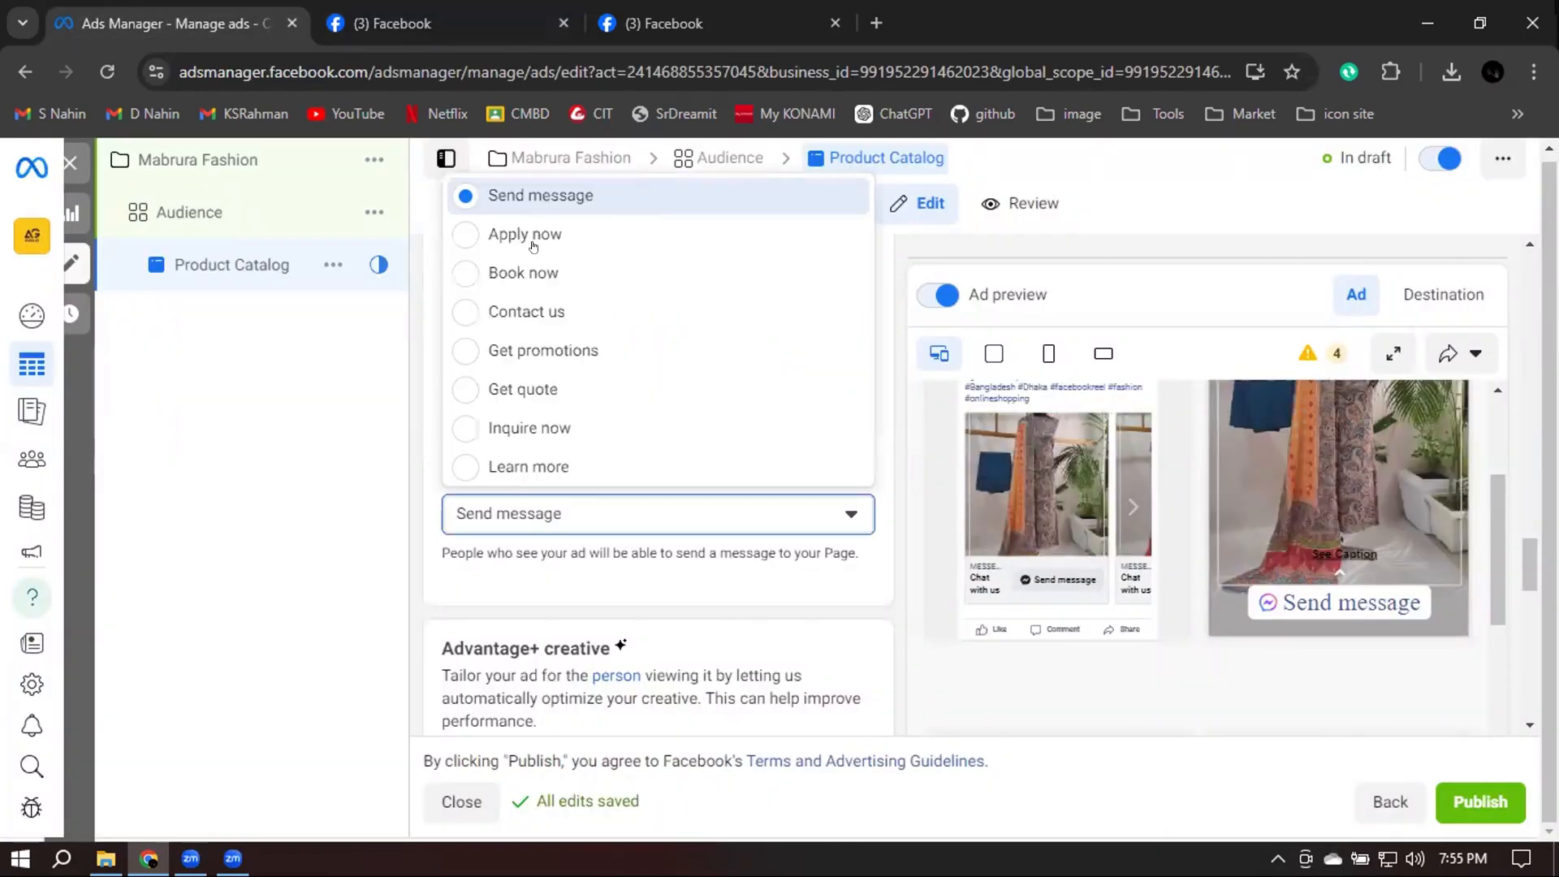
{"action": "scroll", "coordinate": [589, 305], "scroll_direction": "down", "scroll_amount": 3}
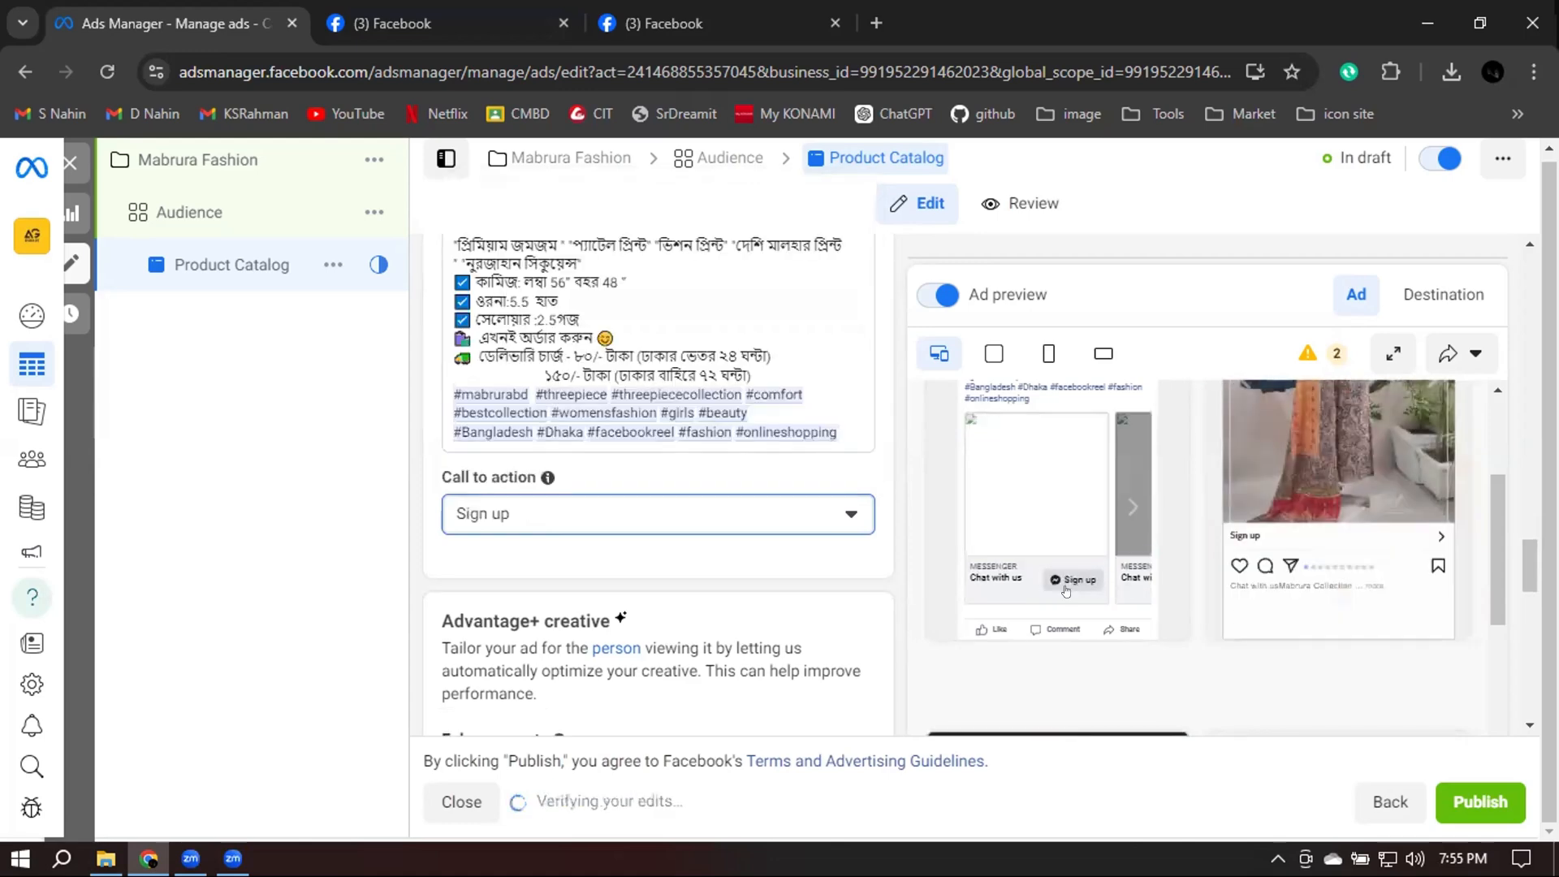
{"action": "left_click", "coordinate": [481, 7]}
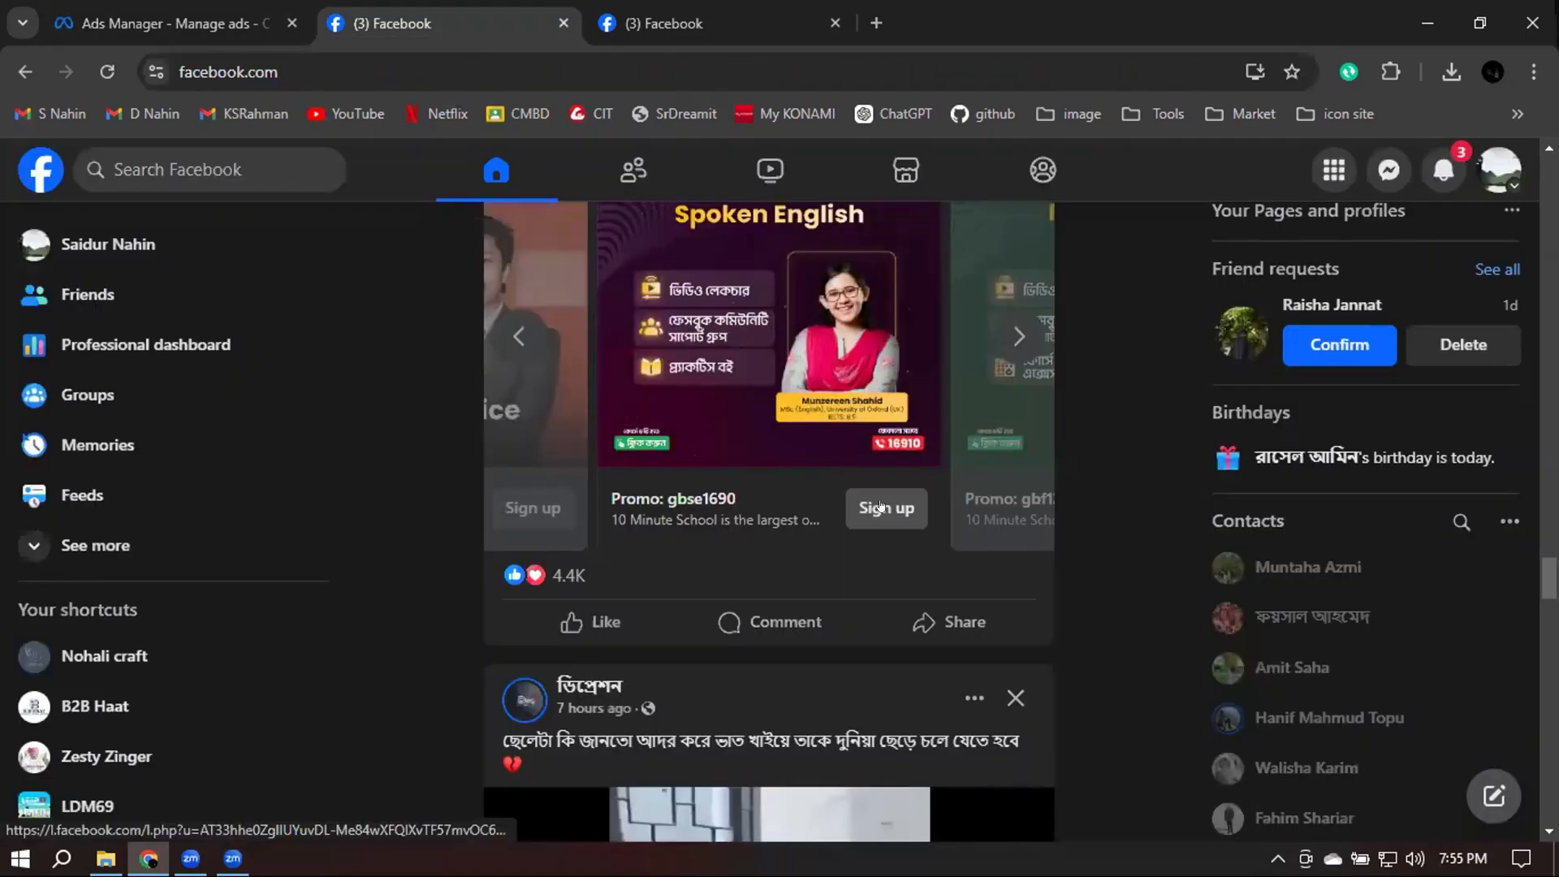
{"action": "left_click", "coordinate": [123, 7]}
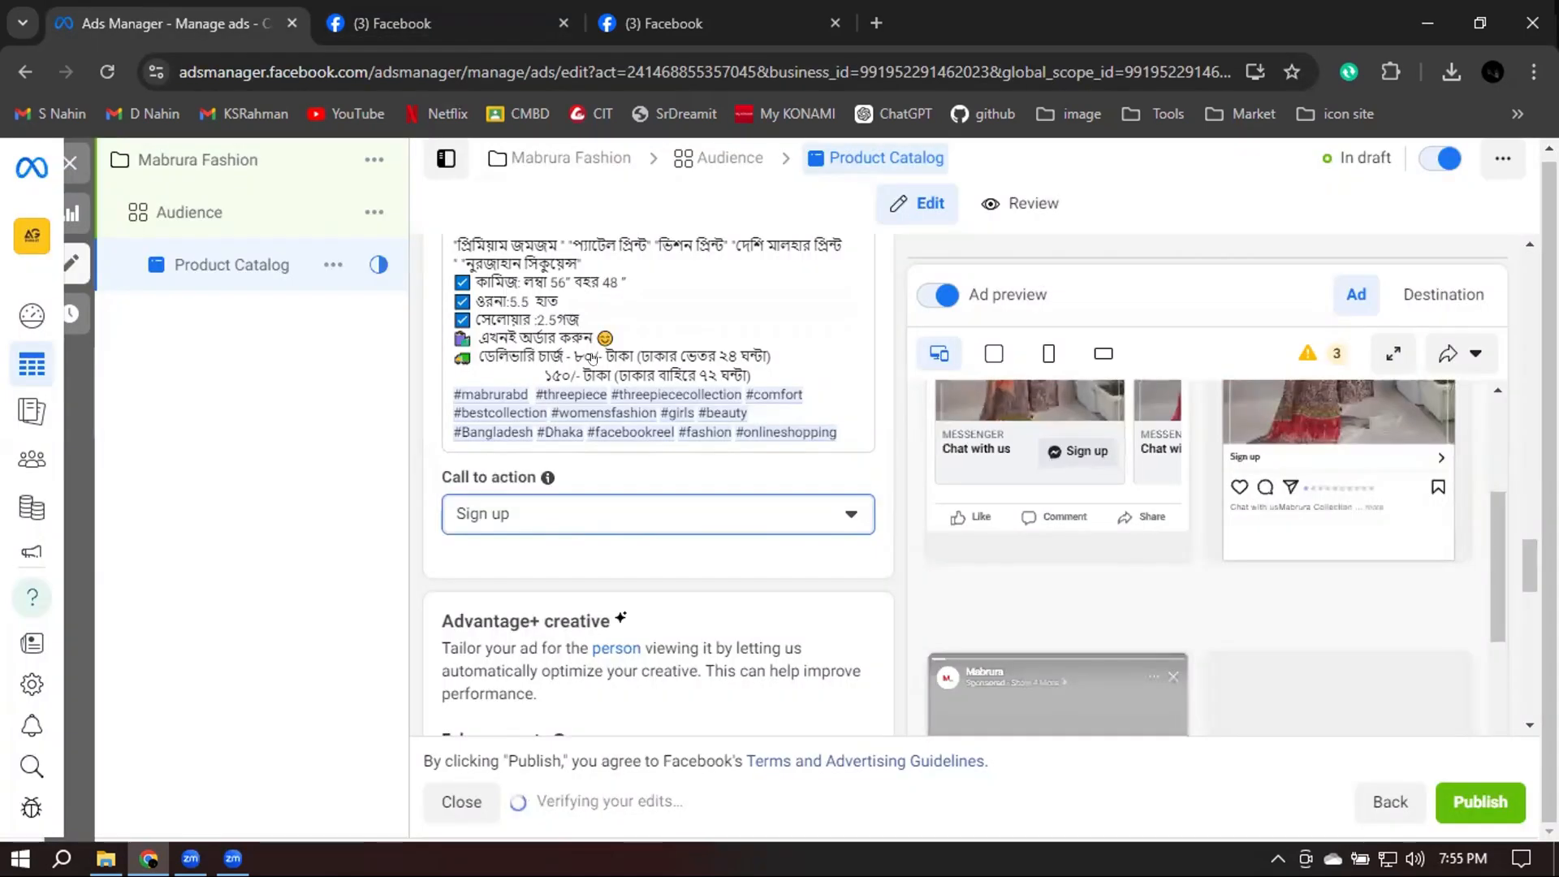
Set the Product Catalog ad's call to action to Order now
{"action": "left_click", "coordinate": [515, 514]}
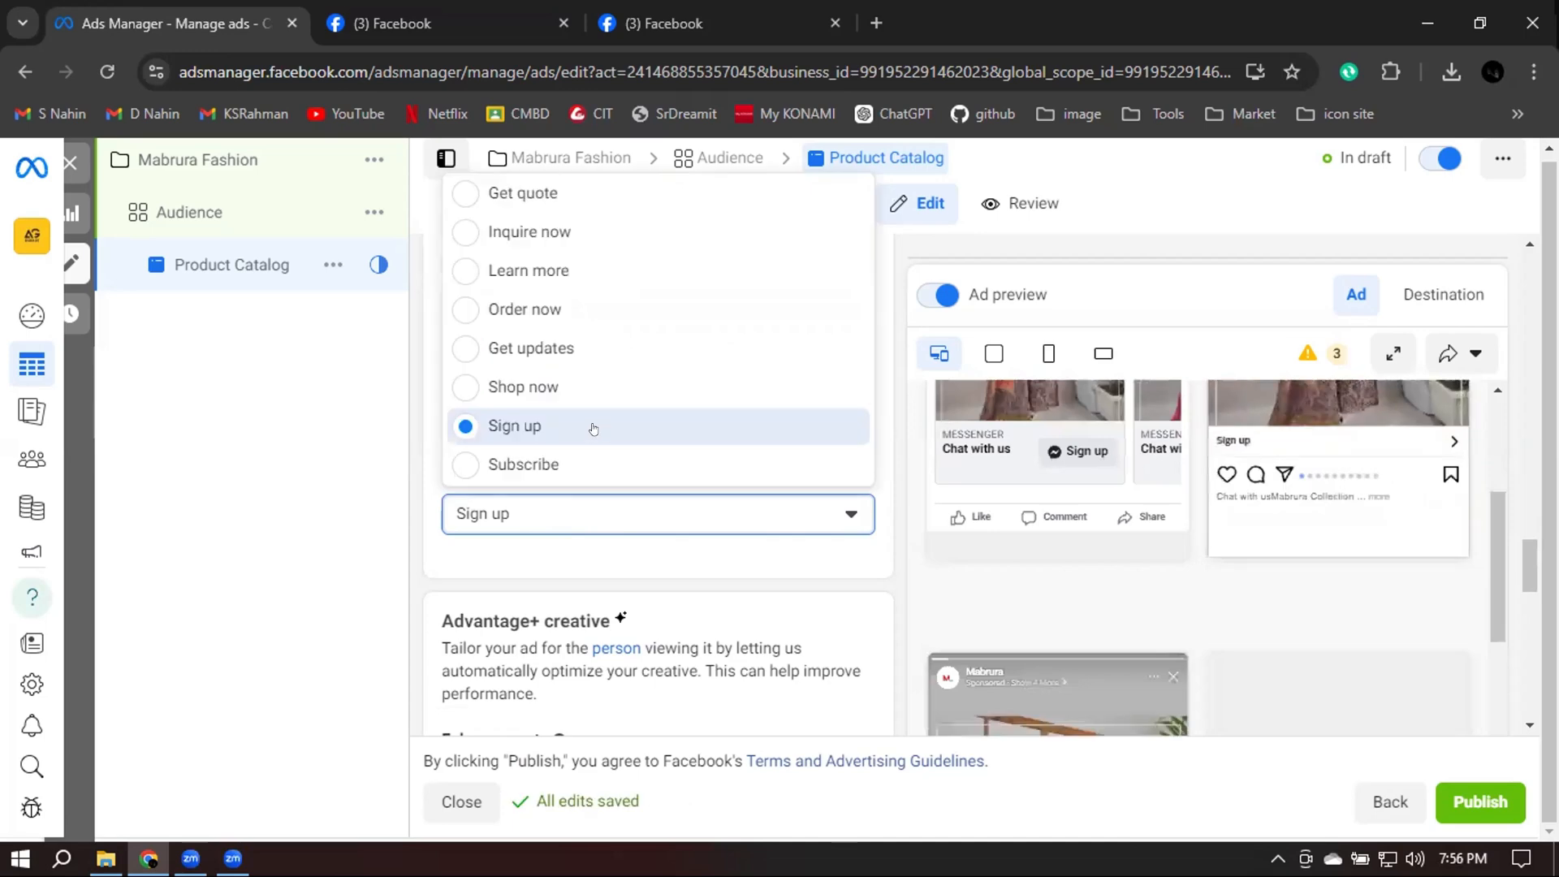
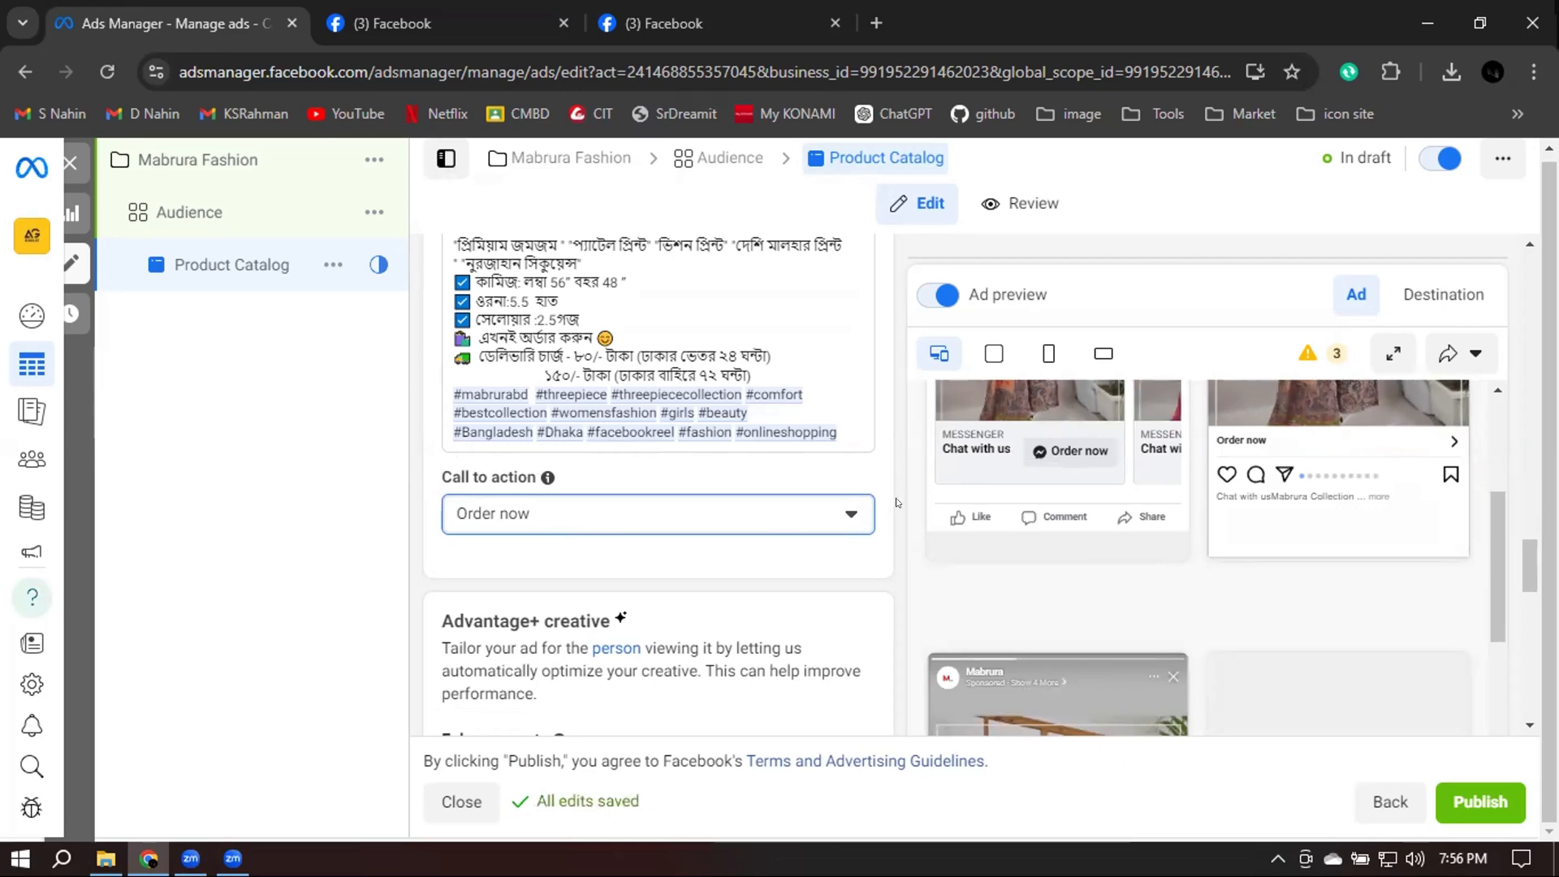
{"action": "left_click", "coordinate": [919, 447]}
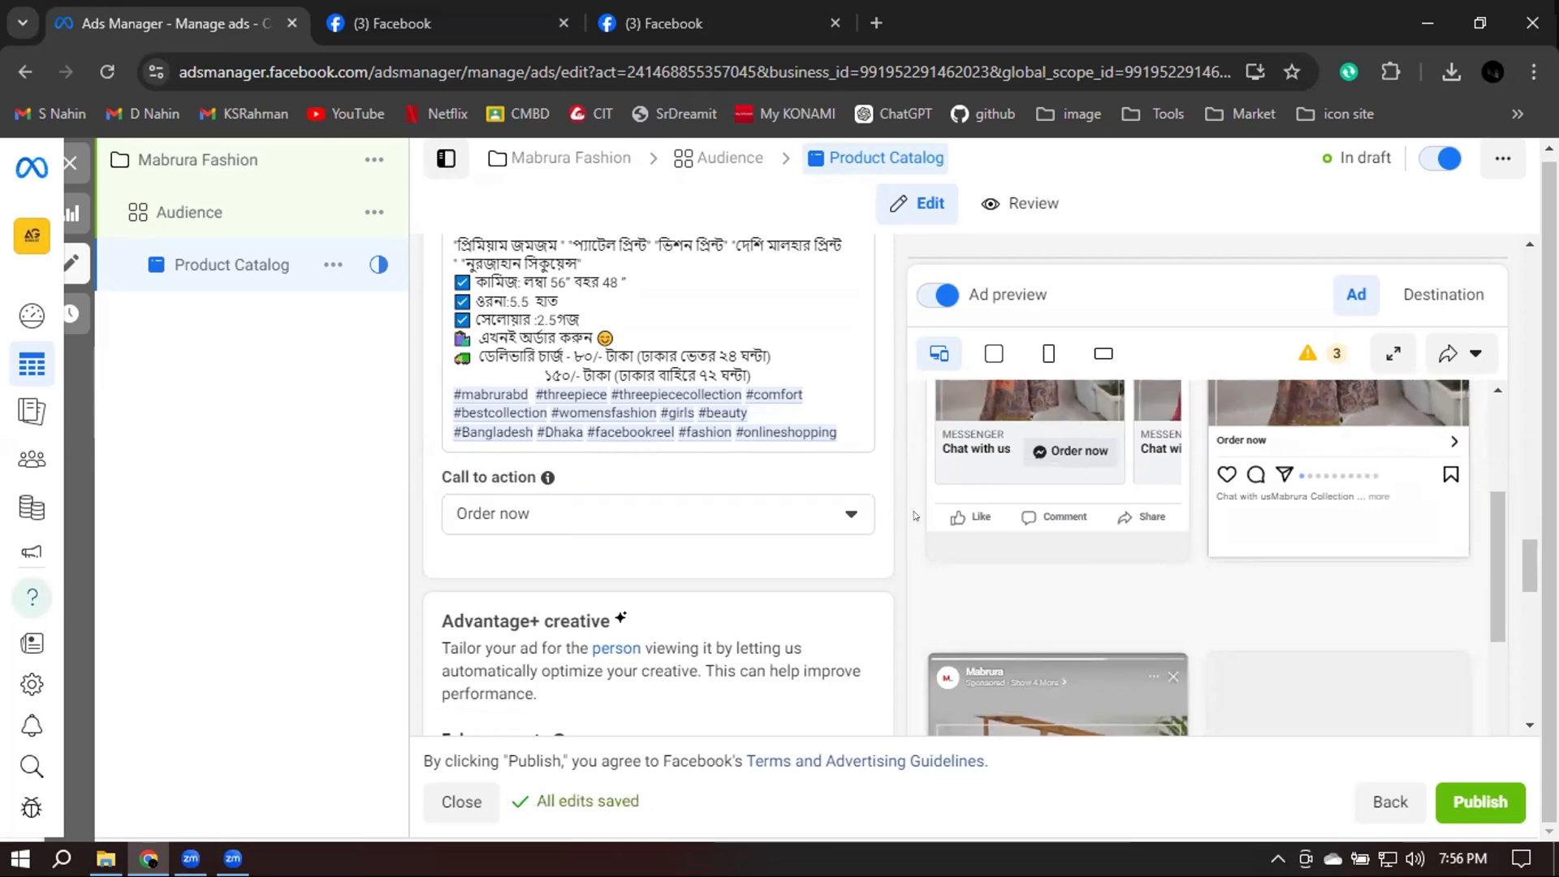
Compare the 1.png card's headline and description fields with the card headlines and descriptions in the 10 Minute School carousel on Facebook
{"action": "scroll", "coordinate": [915, 516], "scroll_direction": "up", "scroll_amount": 2}
{"action": "scroll", "coordinate": [826, 500], "scroll_direction": "up", "scroll_amount": 1}
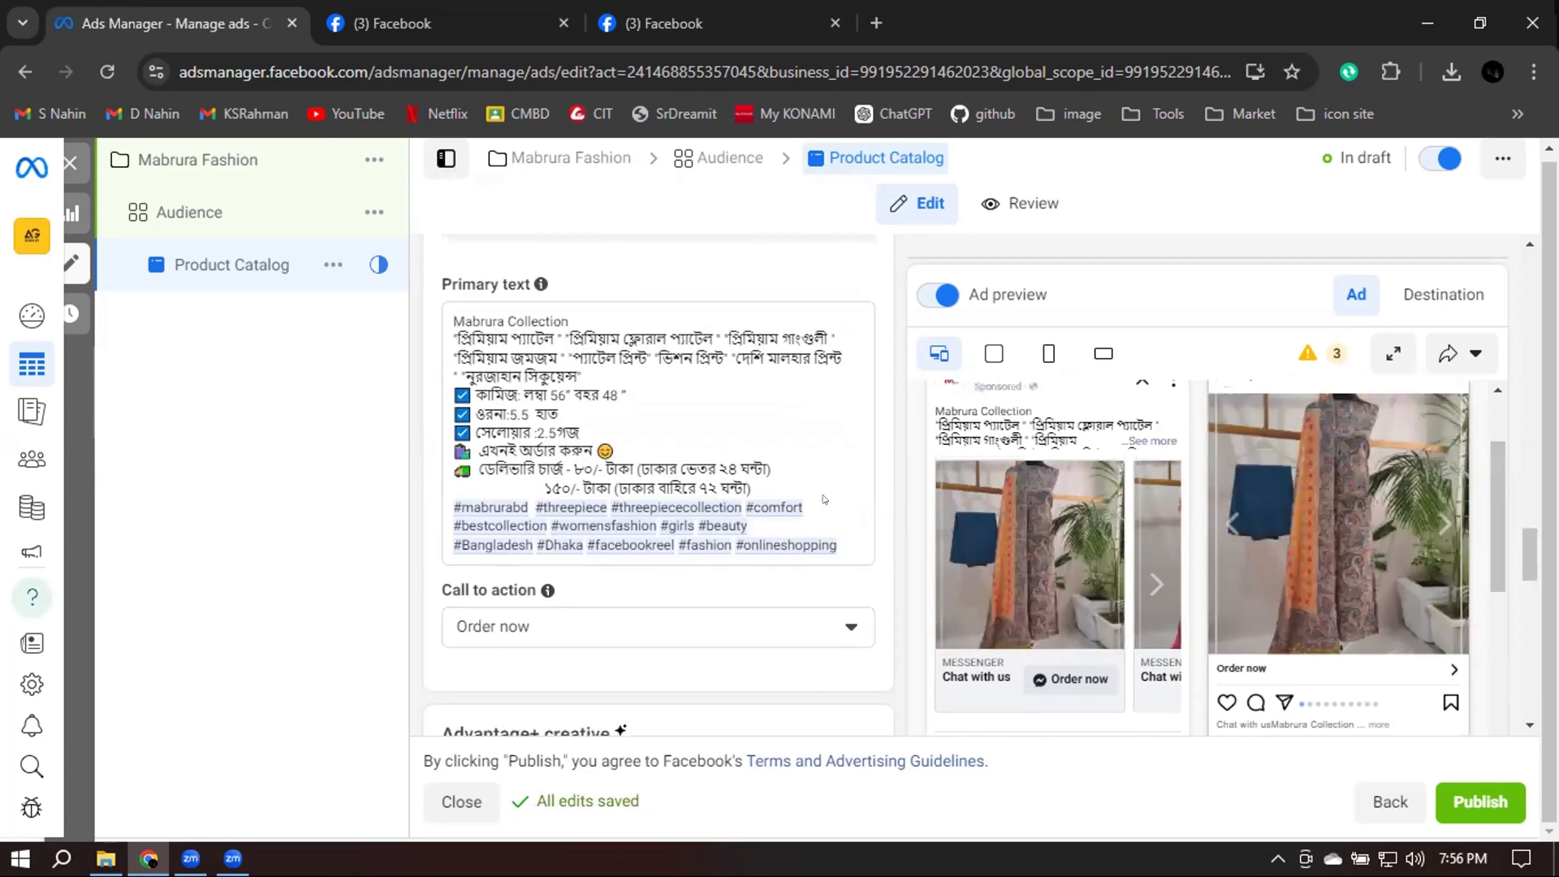
{"action": "scroll", "coordinate": [751, 497], "scroll_direction": "up", "scroll_amount": 3}
{"action": "scroll", "coordinate": [751, 497], "scroll_direction": "up", "scroll_amount": 4}
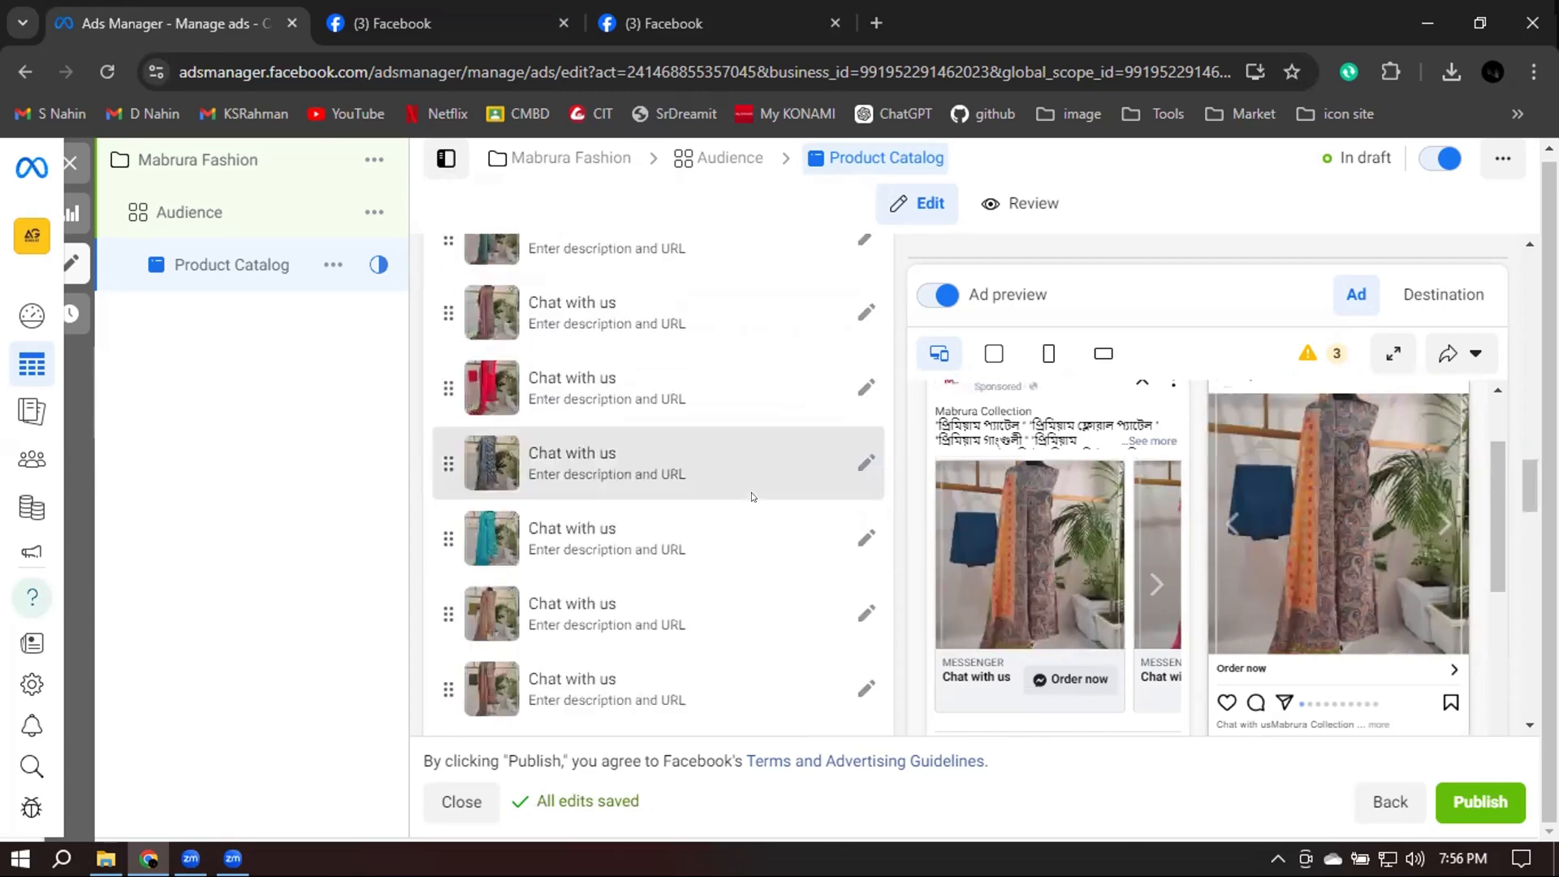
{"action": "scroll", "coordinate": [752, 497], "scroll_direction": "up", "scroll_amount": 2}
{"action": "scroll", "coordinate": [465, 406], "scroll_direction": "up", "scroll_amount": 3}
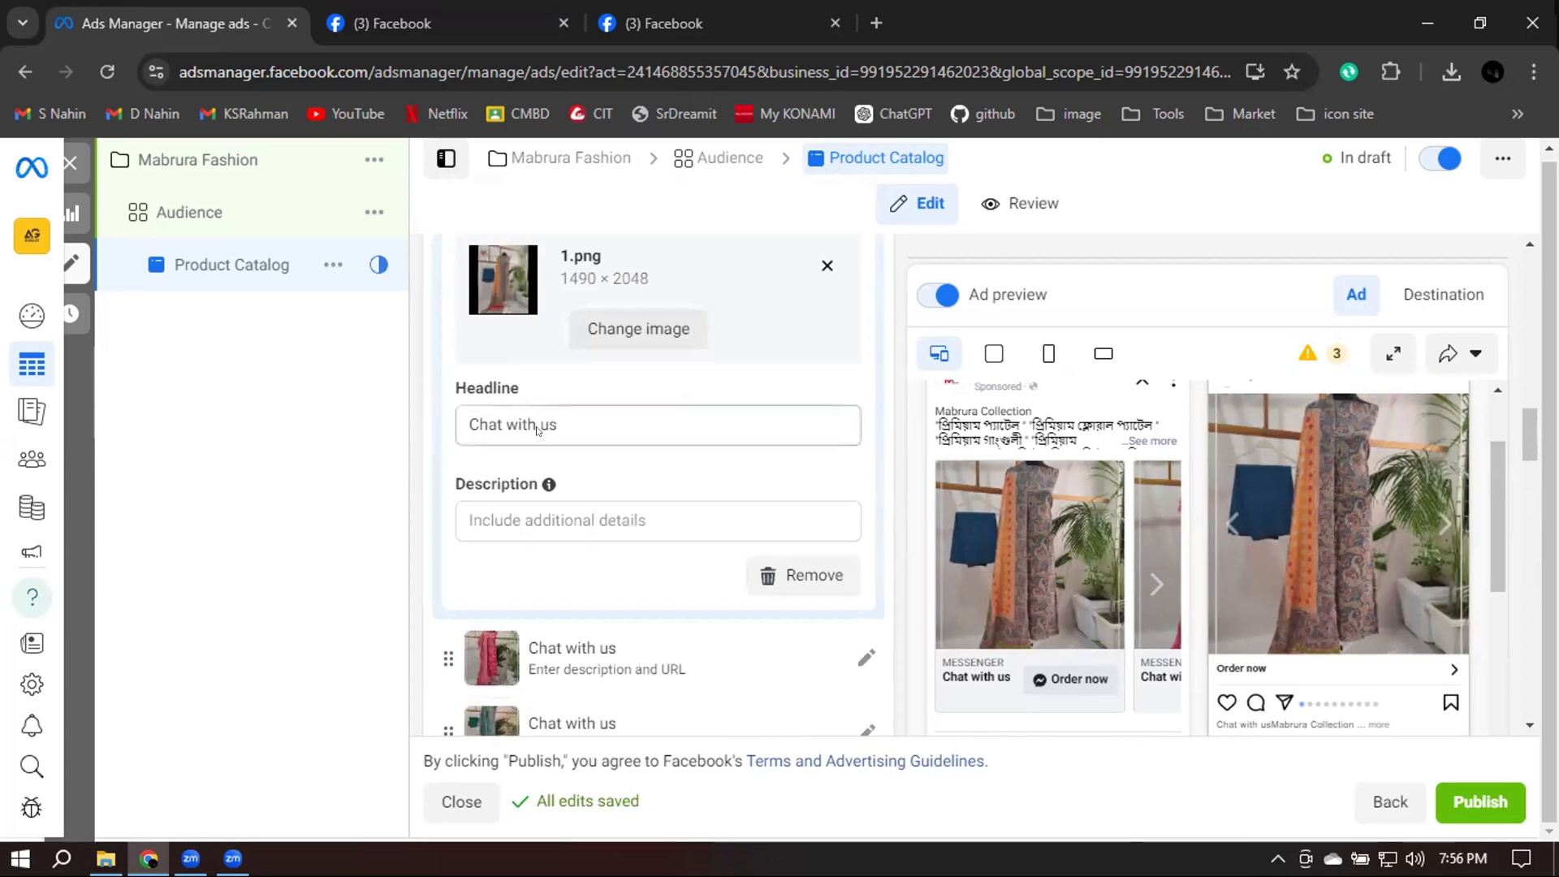
{"action": "left_click", "coordinate": [402, 11]}
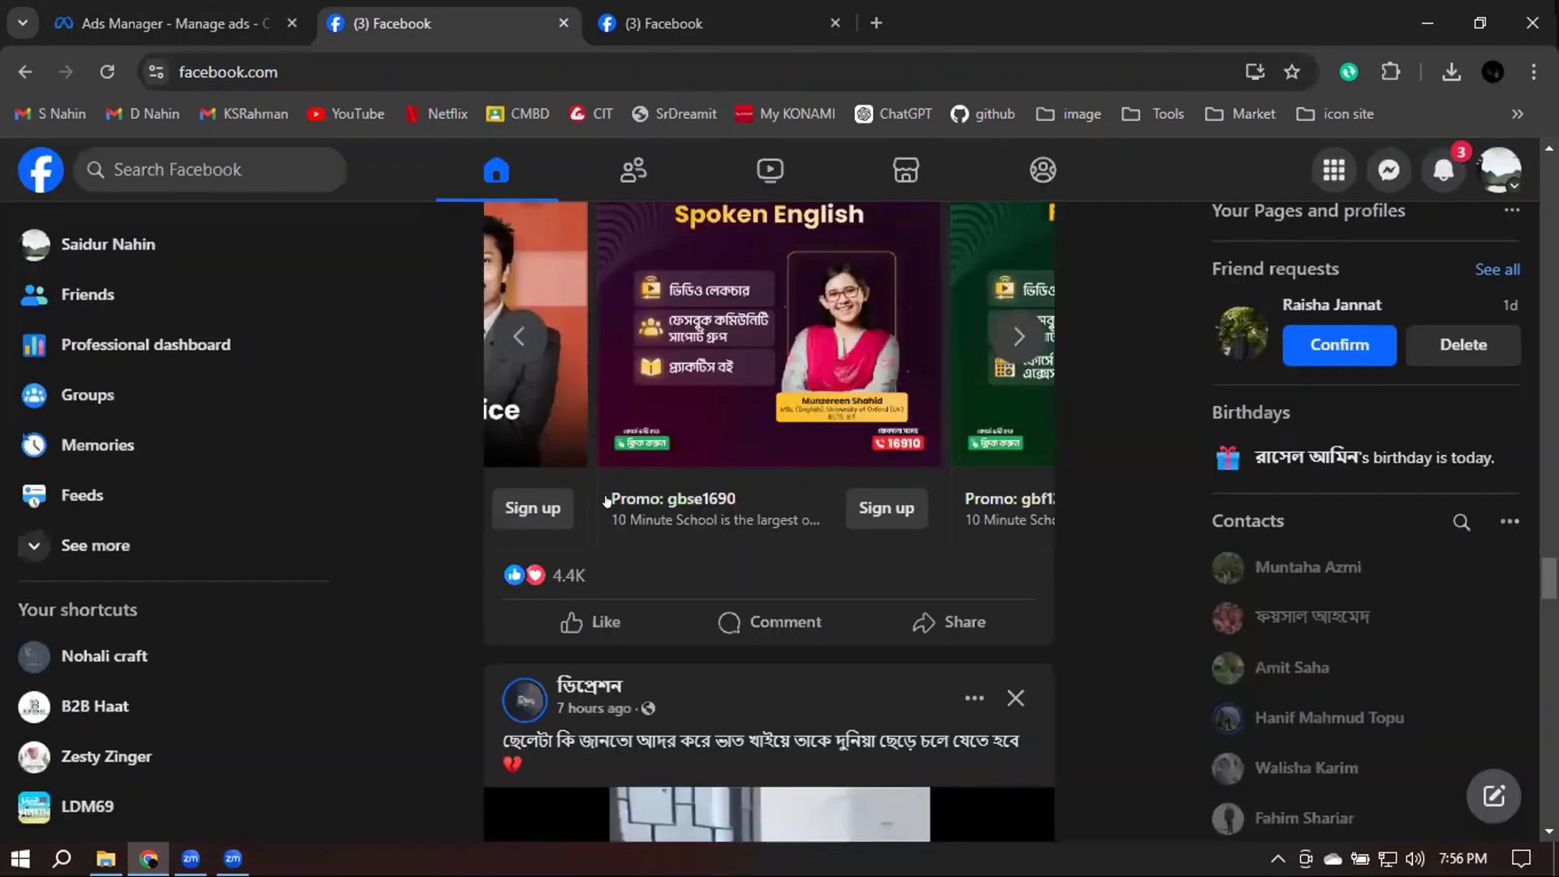
{"action": "left_click", "coordinate": [518, 338]}
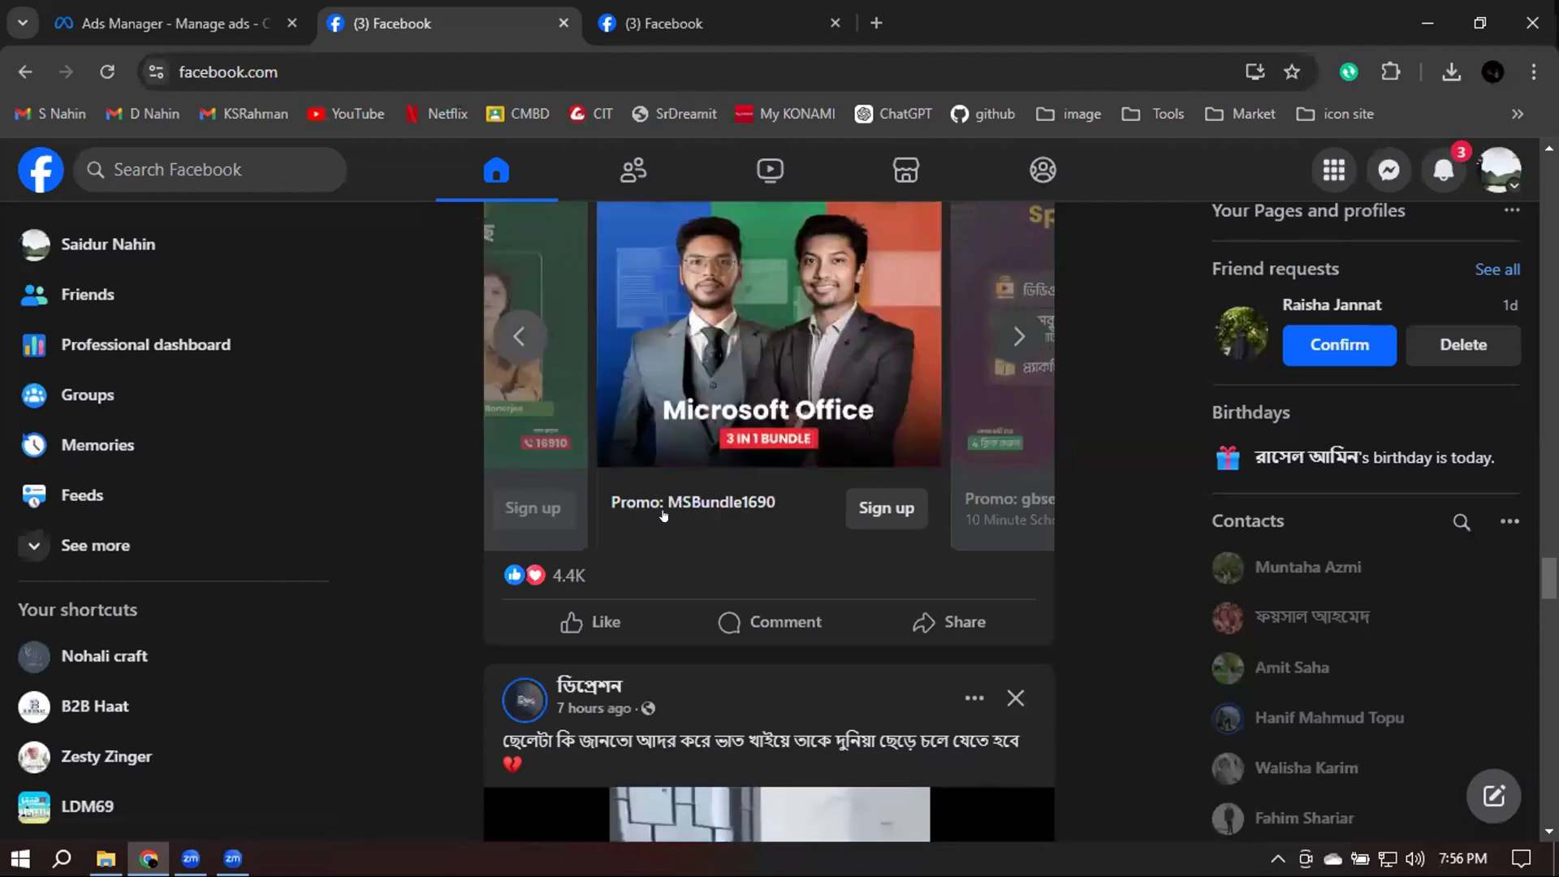
{"action": "left_click", "coordinate": [517, 322]}
{"action": "left_click", "coordinate": [516, 504]}
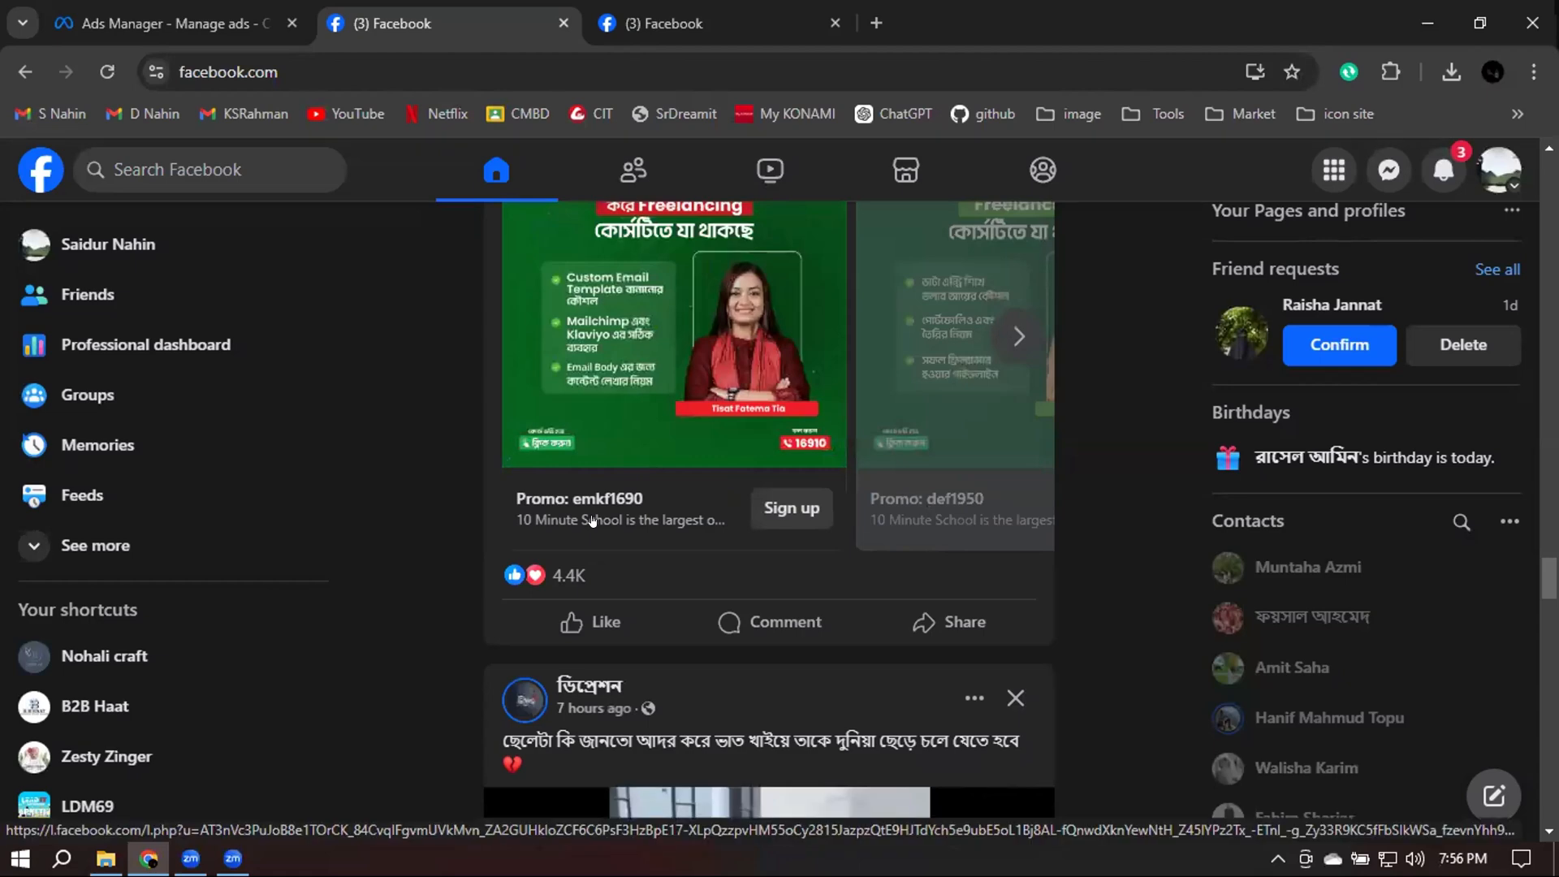
Back in Ads Manager, replace the 1.png card's headline with "Mabrra Fashion"
{"action": "left_click", "coordinate": [207, 19]}
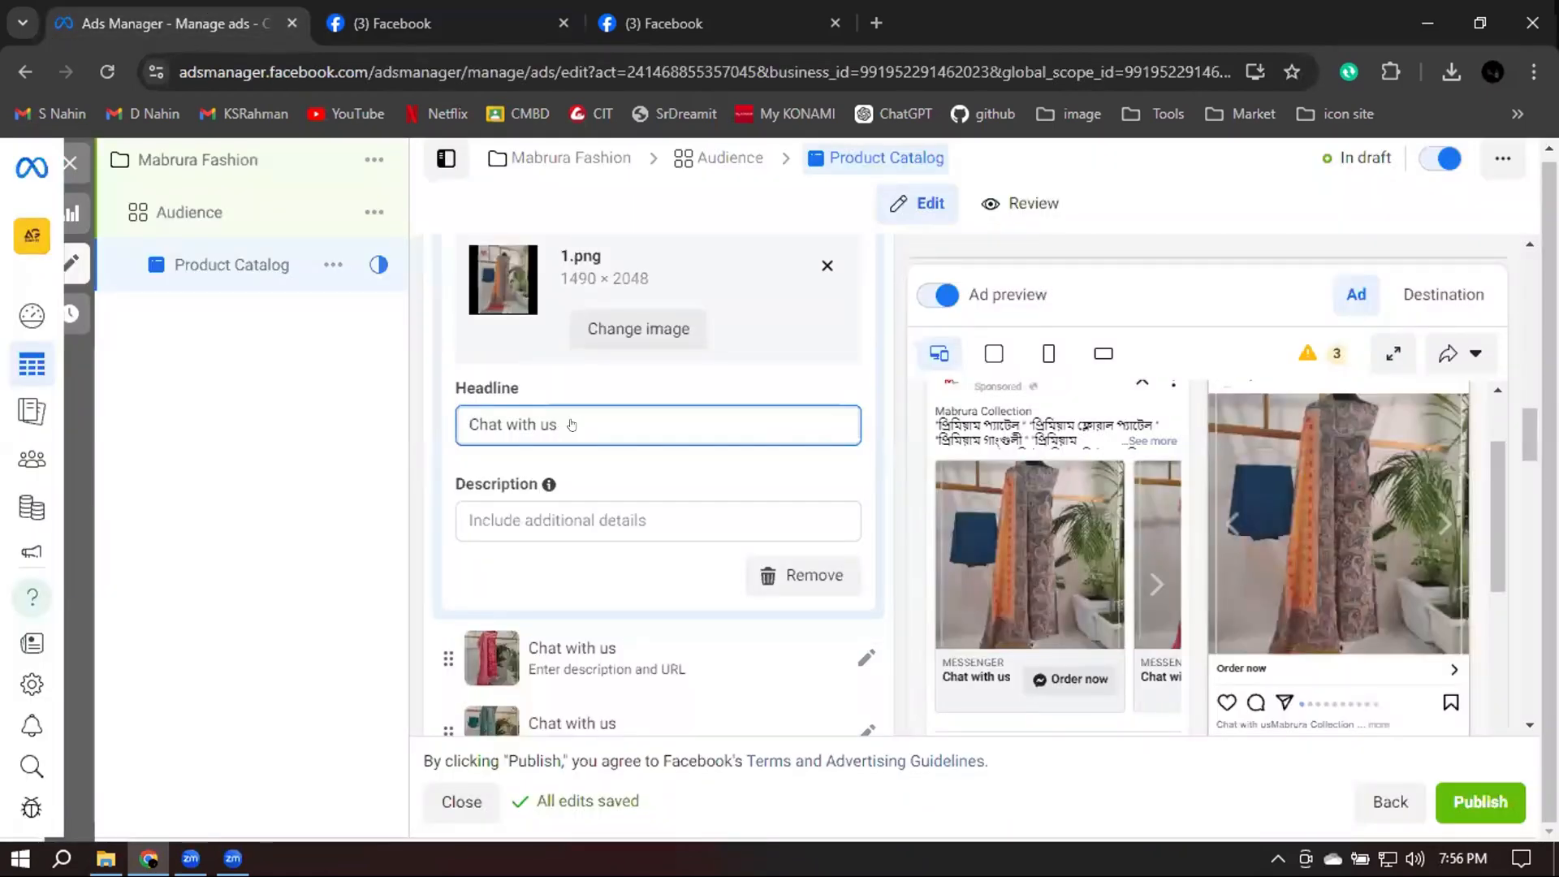
{"action": "double_click", "coordinate": [571, 411]}
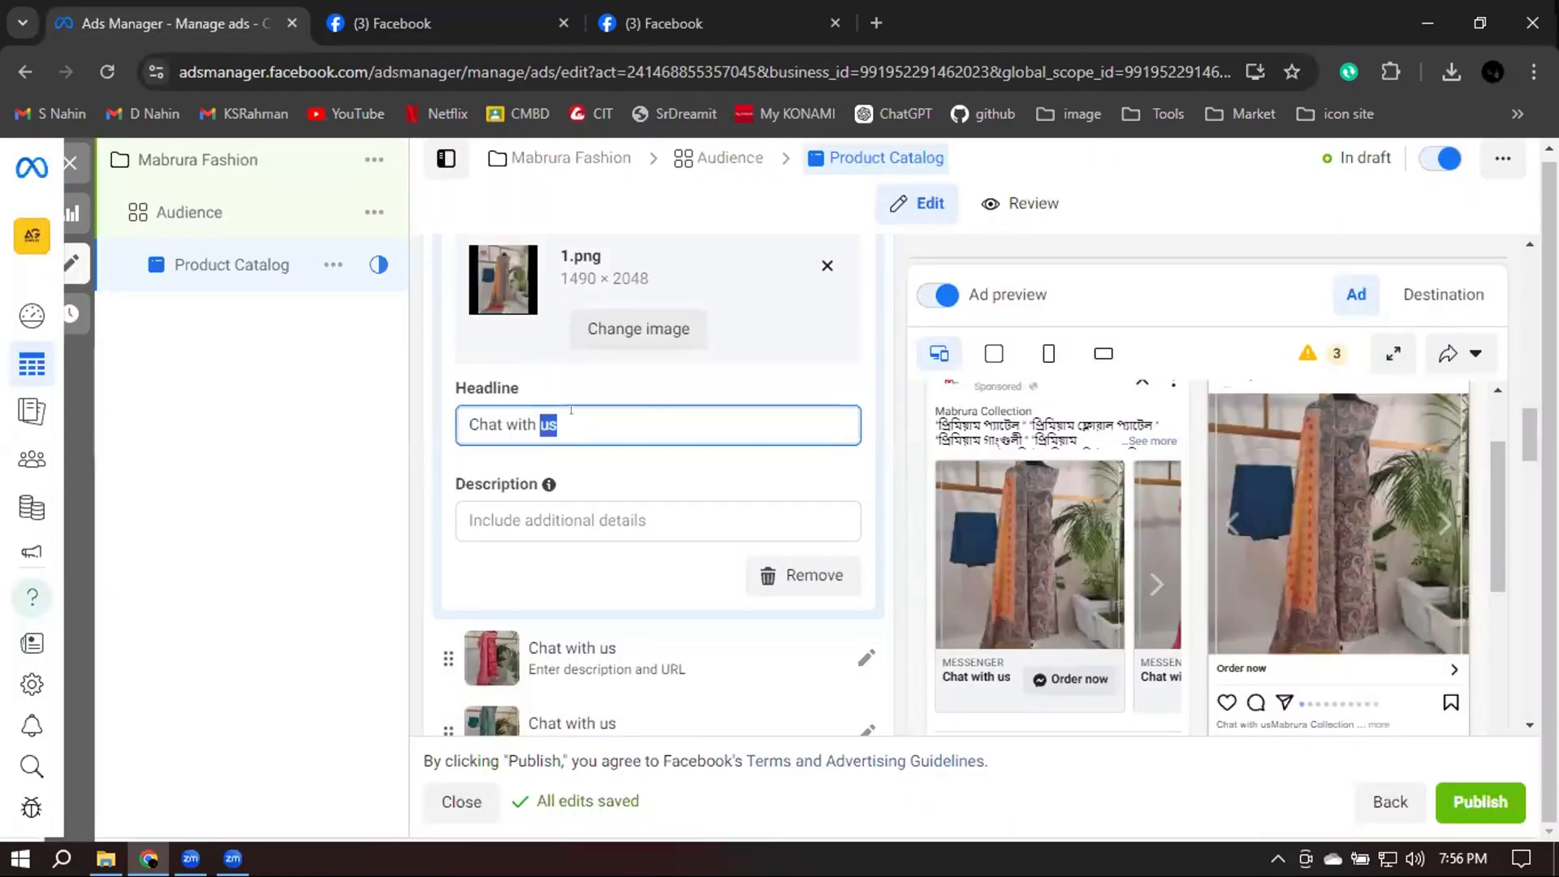
{"action": "key", "text": "ctrl+a"}
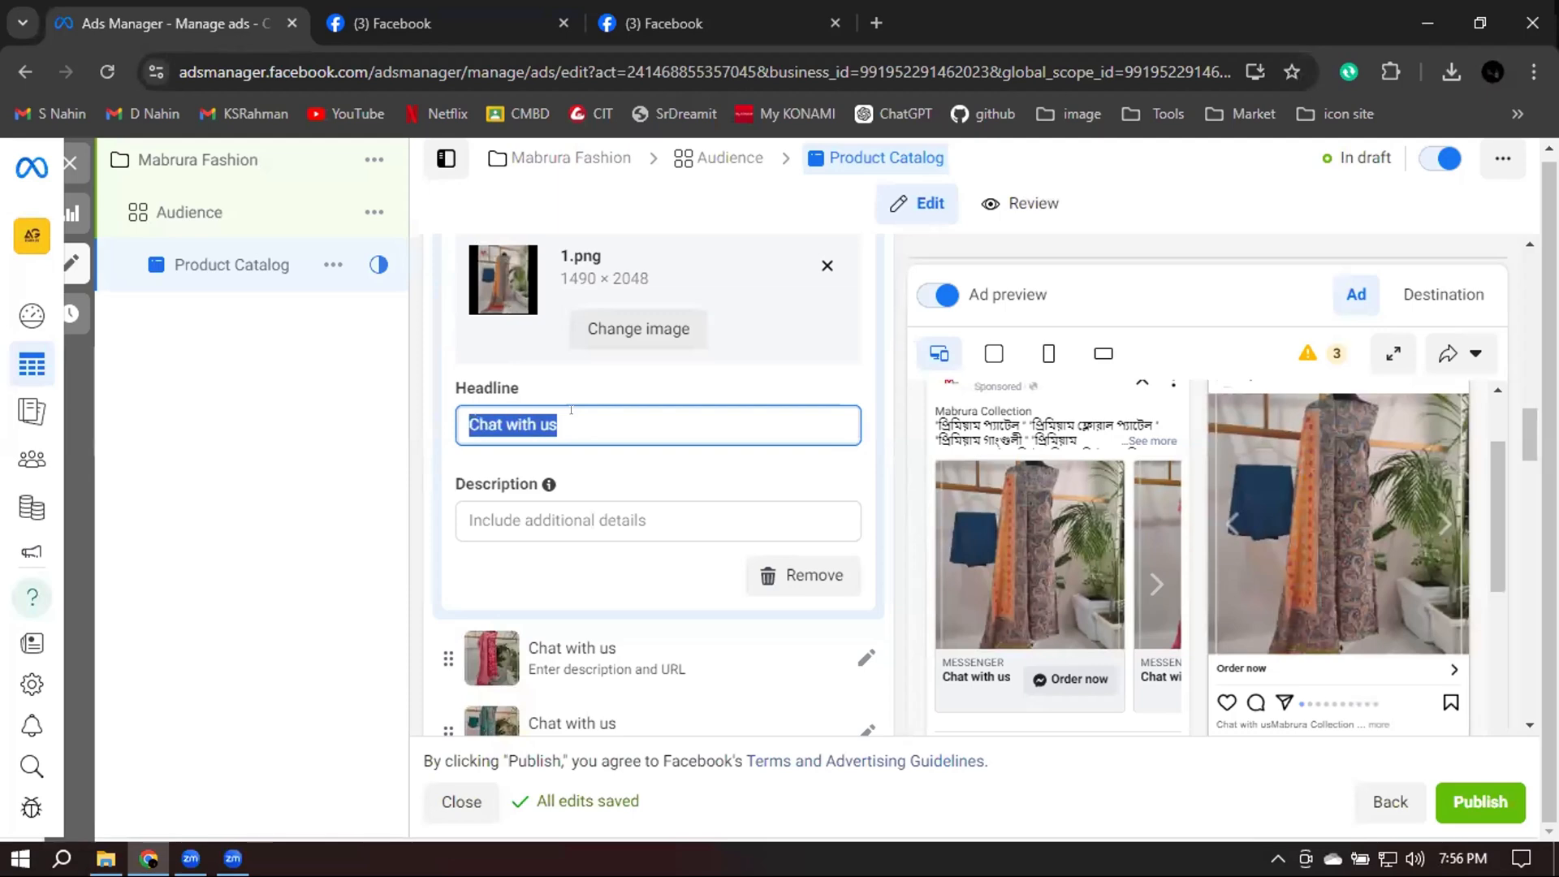
{"action": "type", "text": "M"}
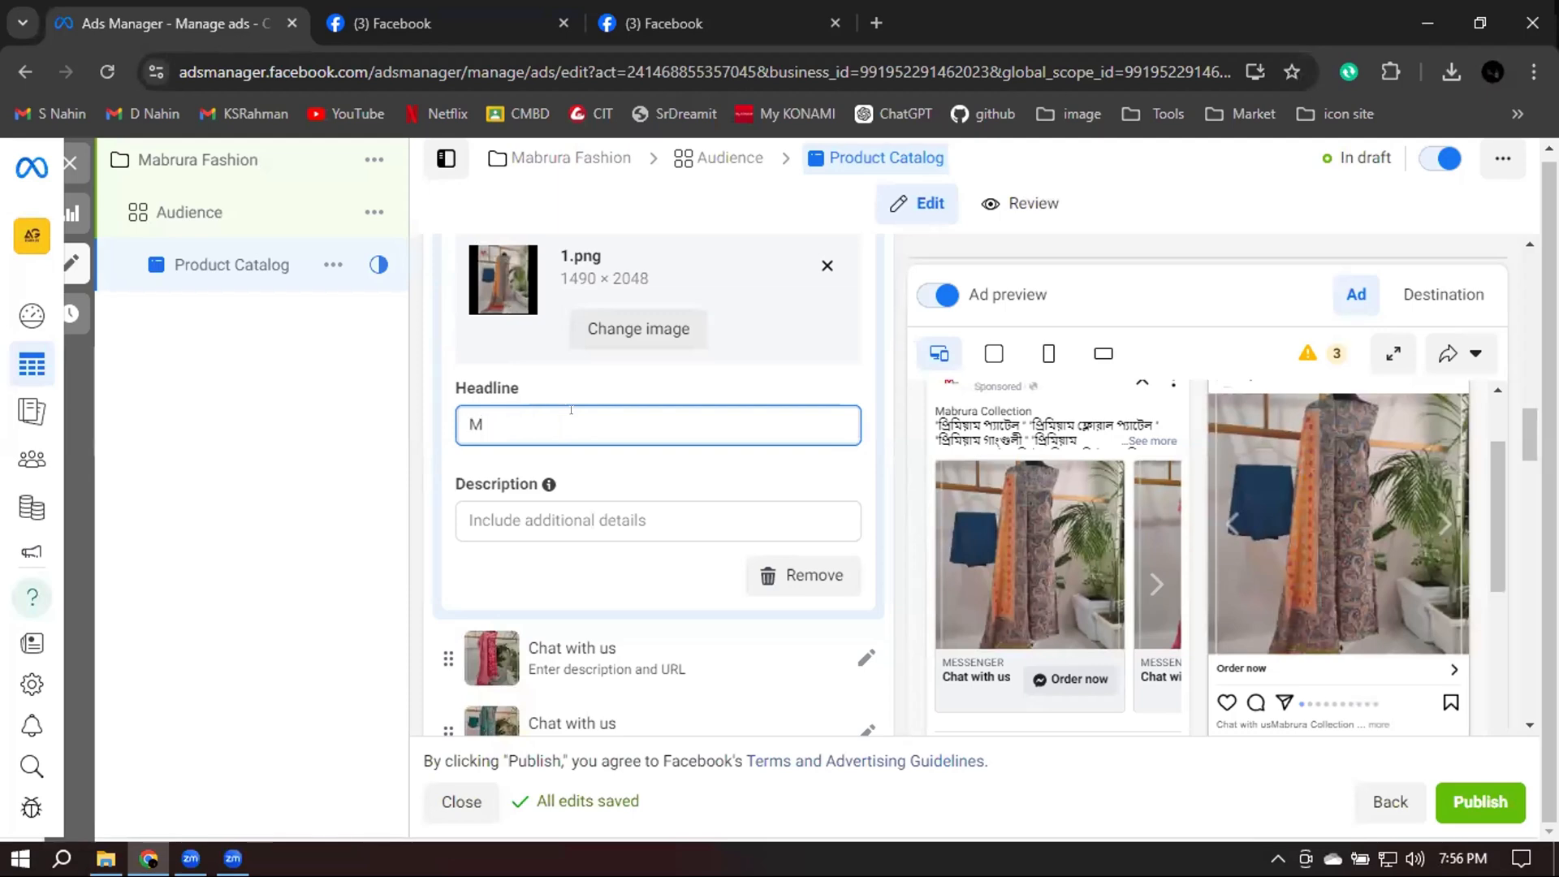
{"action": "type", "text": "ab"}
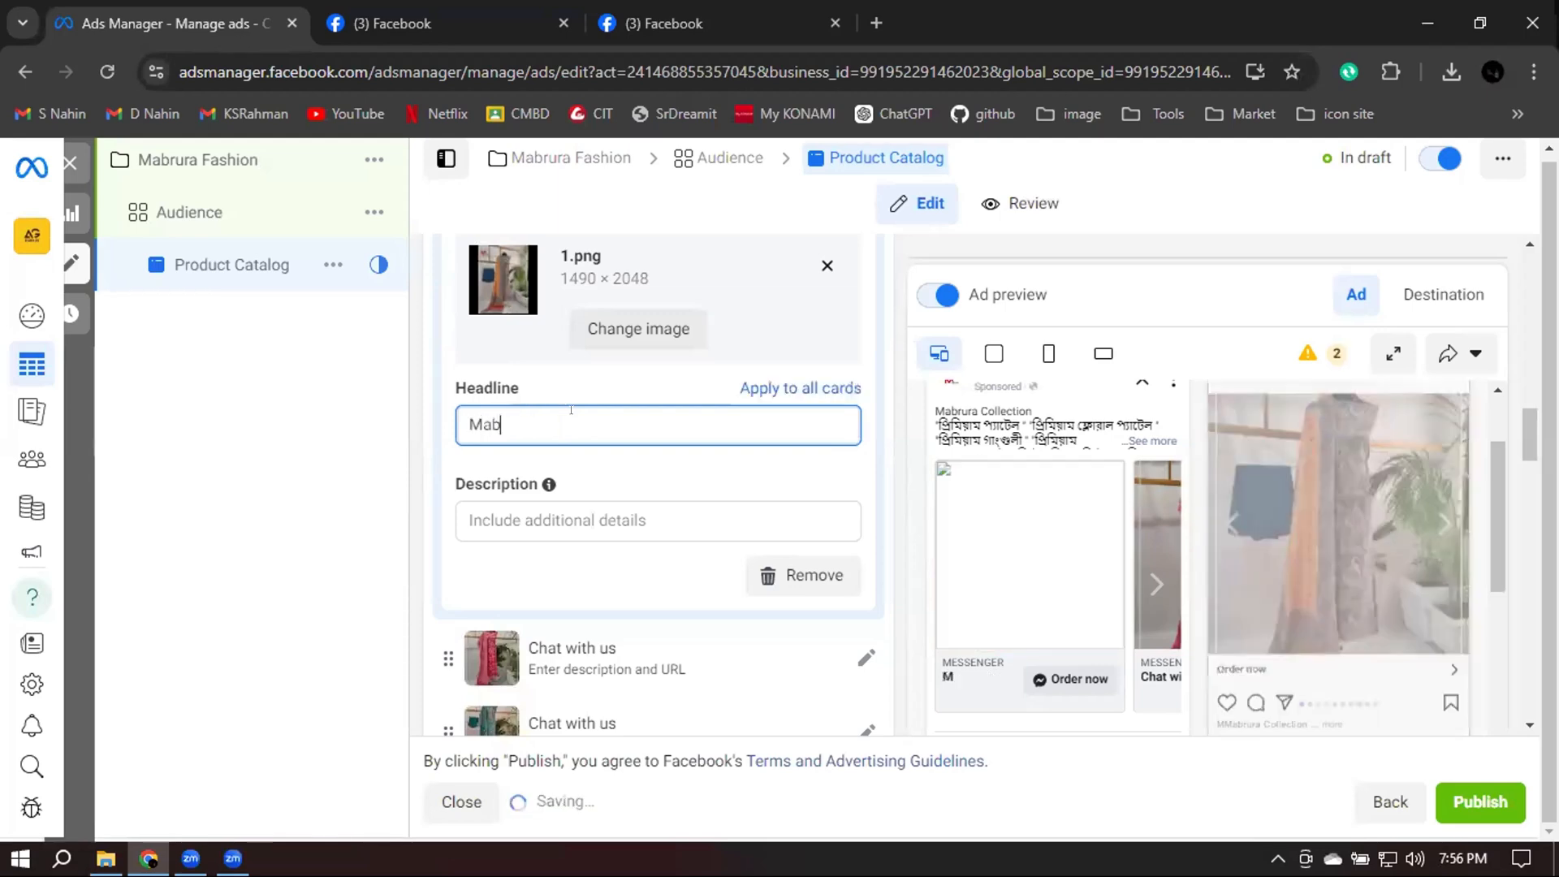
{"action": "type", "text": "=ru"}
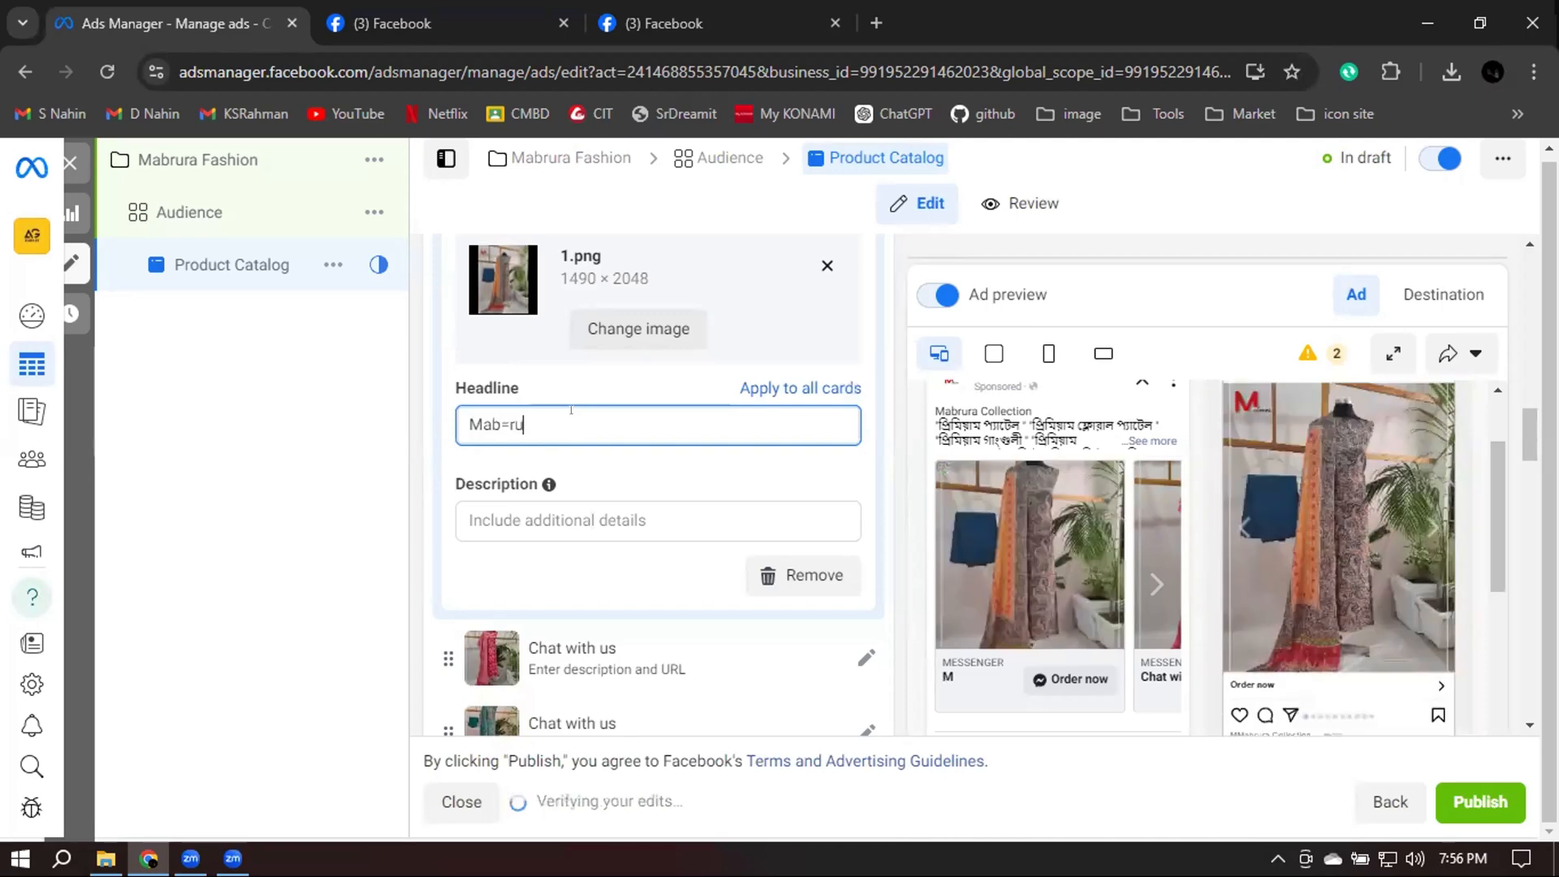
{"action": "key", "text": "BackSpace"}
{"action": "key", "text": "BackSpace"}
{"action": "key", "text": "BackSpace"}
{"action": "type", "text": "r"}
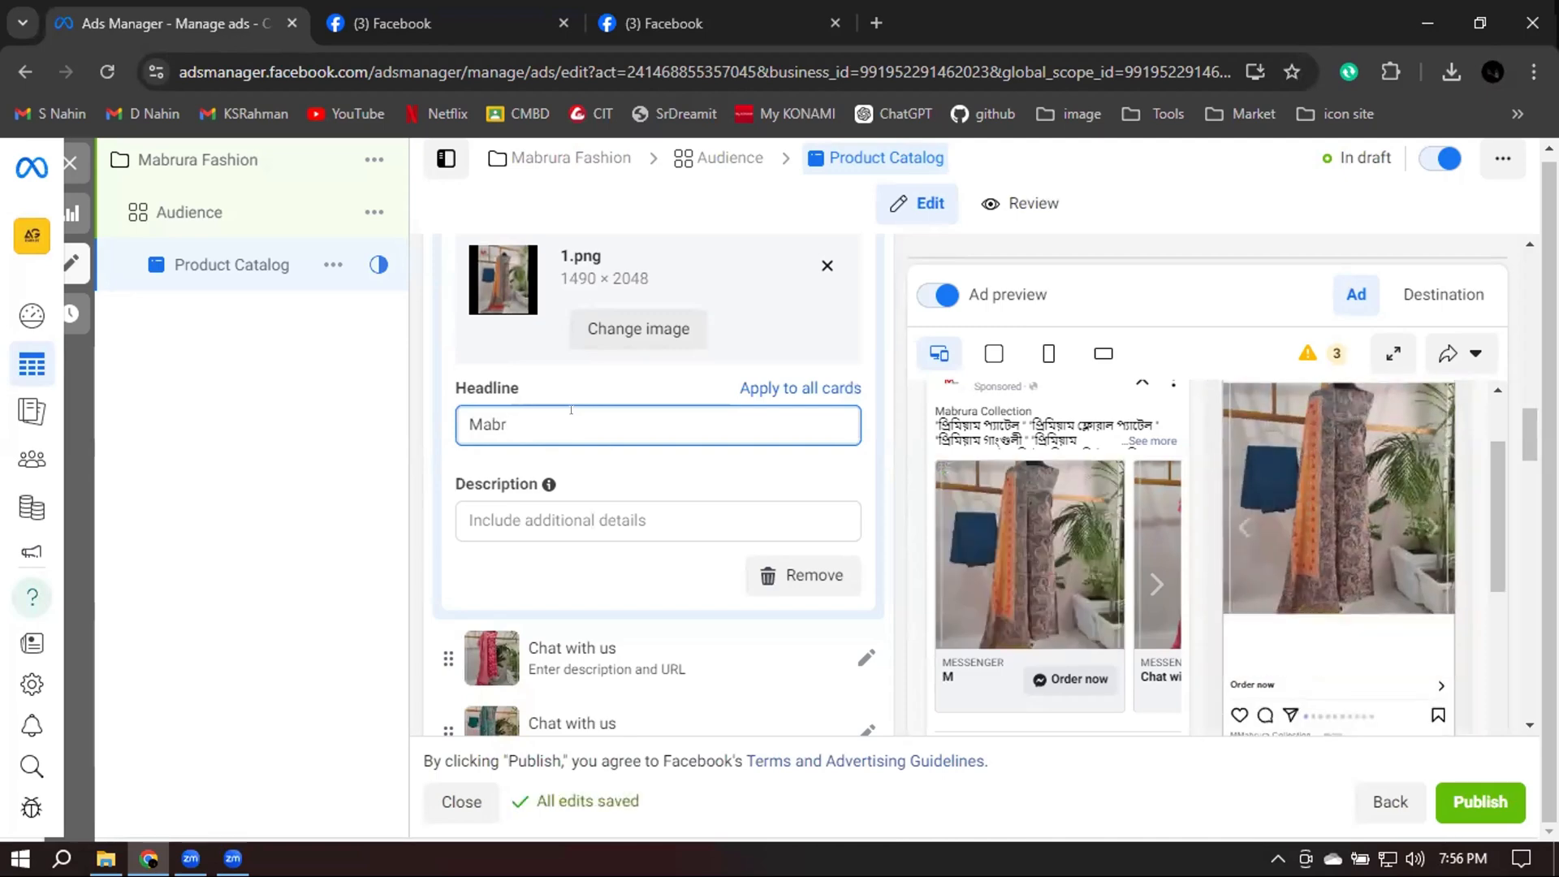
{"action": "type", "text": "ra Fashion"}
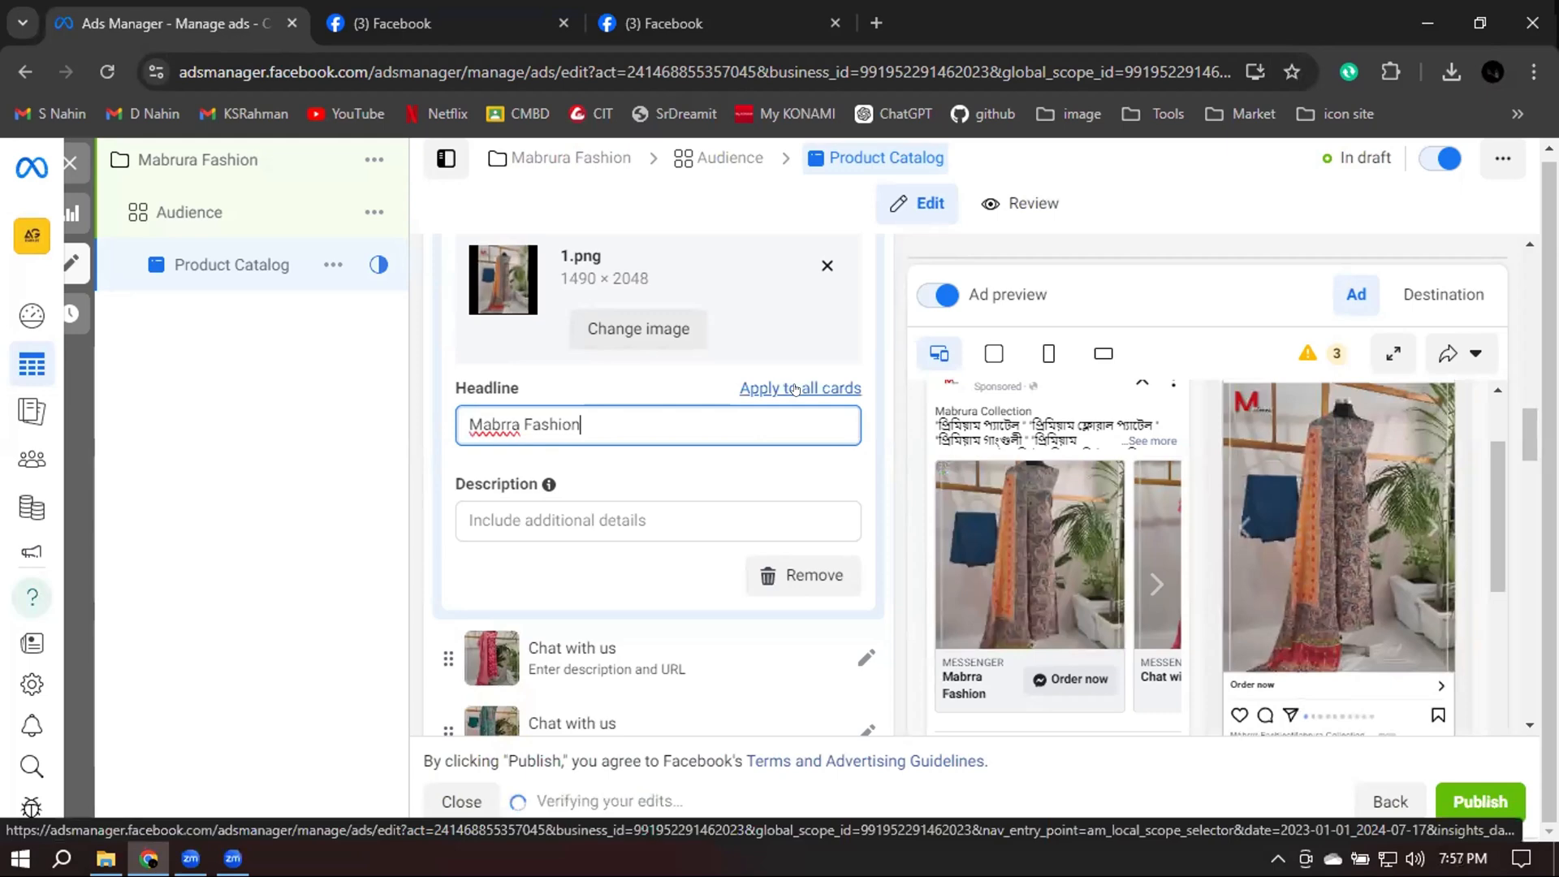
Apply the 1.png card's headline to all carousel cards and check other cards in the ad preview
{"action": "left_click", "coordinate": [796, 389]}
{"action": "left_click", "coordinate": [796, 389]}
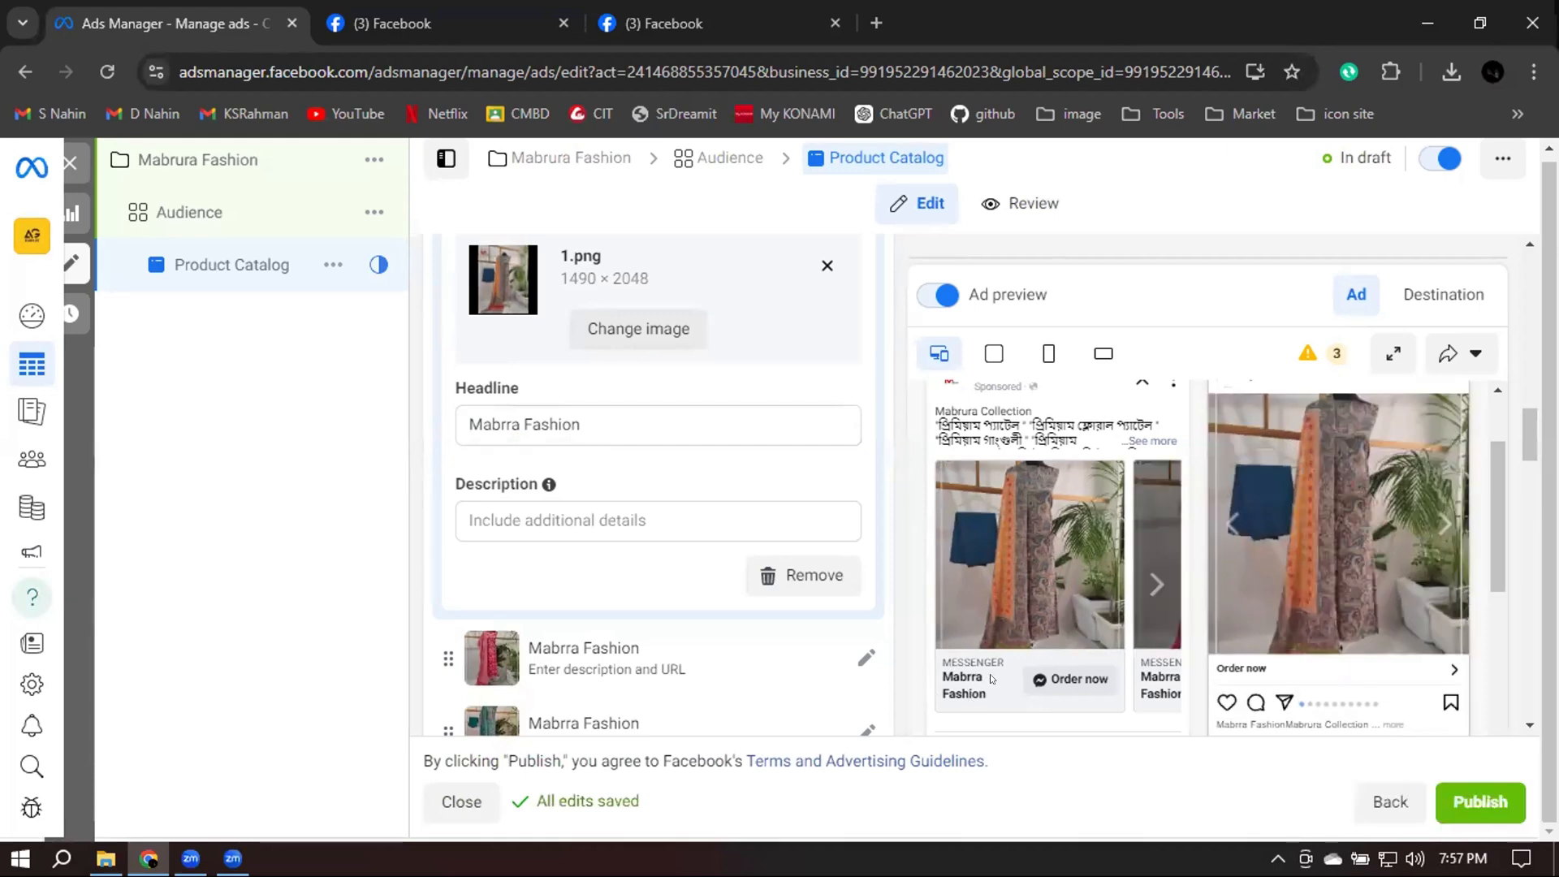
{"action": "left_click", "coordinate": [1153, 584]}
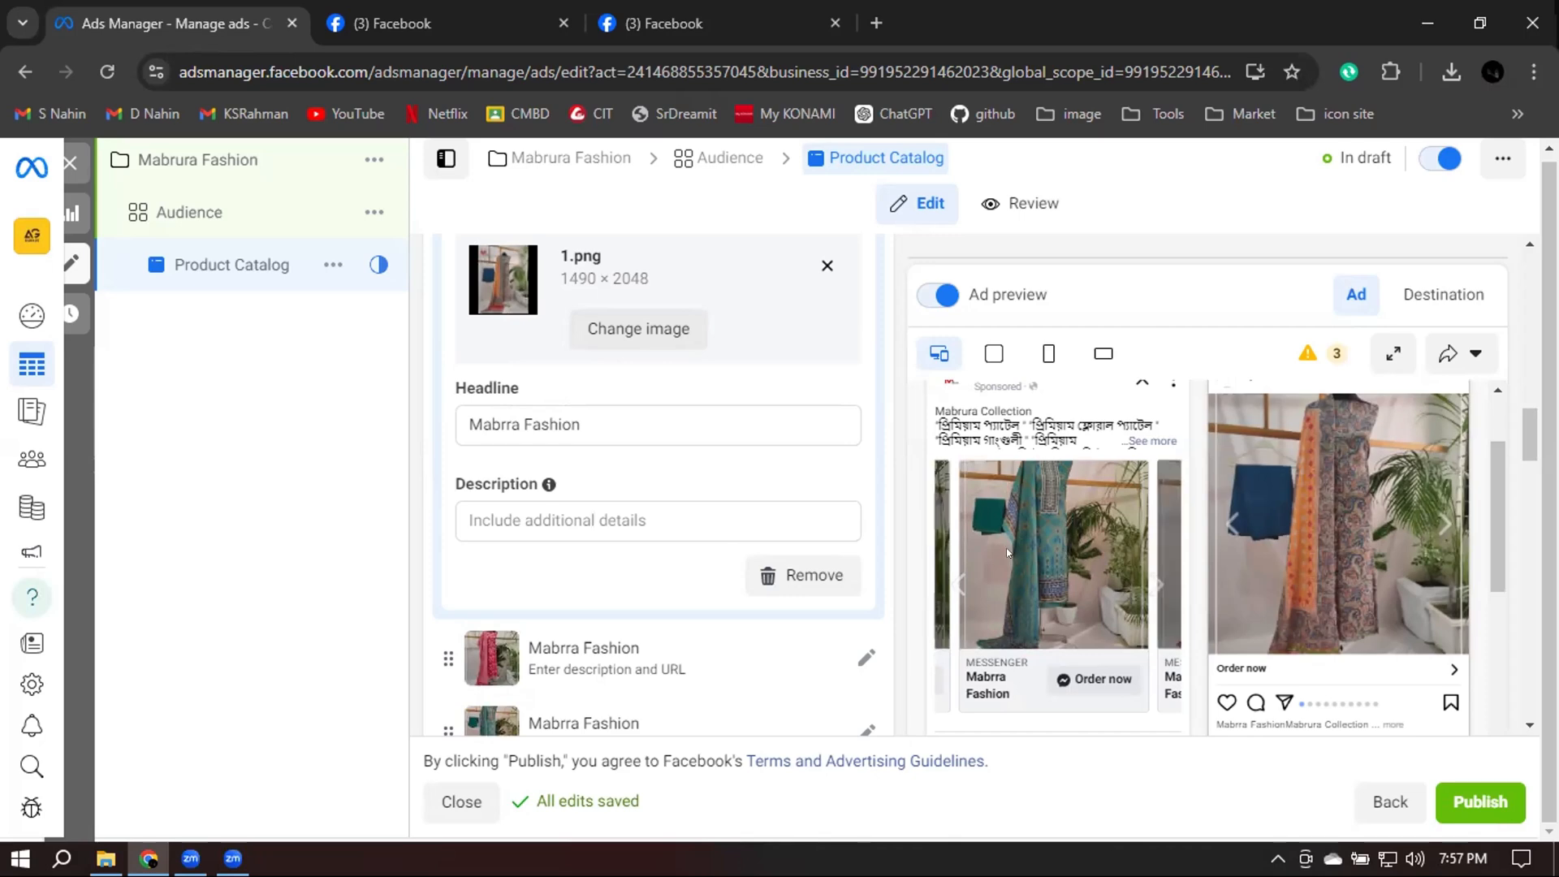
Return the ad preview's carousel to its first card and look over the Facebook and Instagram previews
{"action": "left_click", "coordinate": [954, 581]}
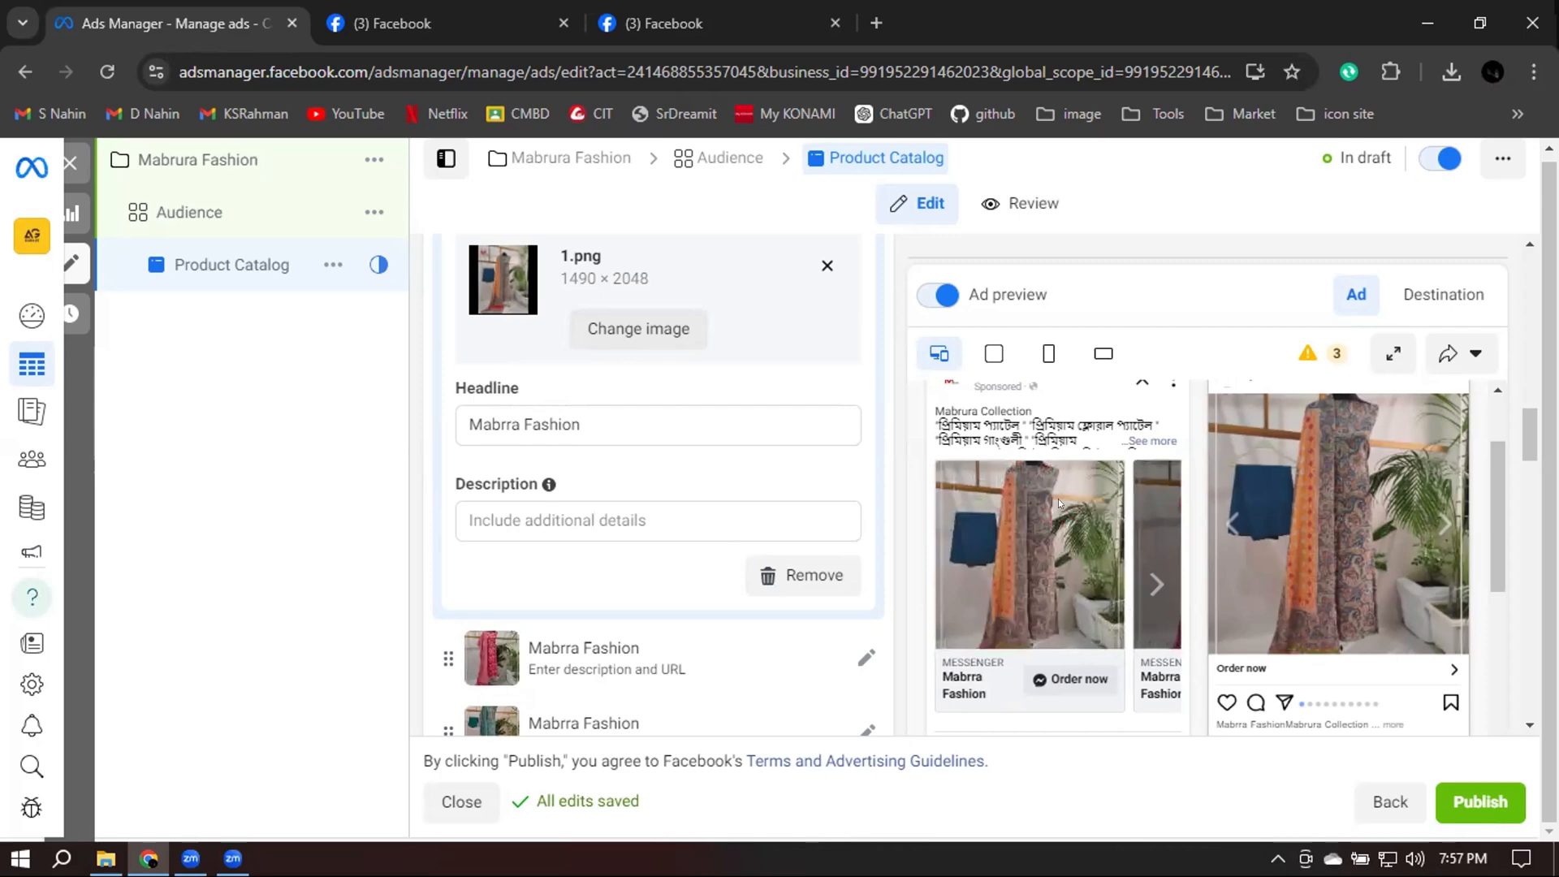
{"action": "scroll", "coordinate": [1039, 493], "scroll_direction": "down", "scroll_amount": 1}
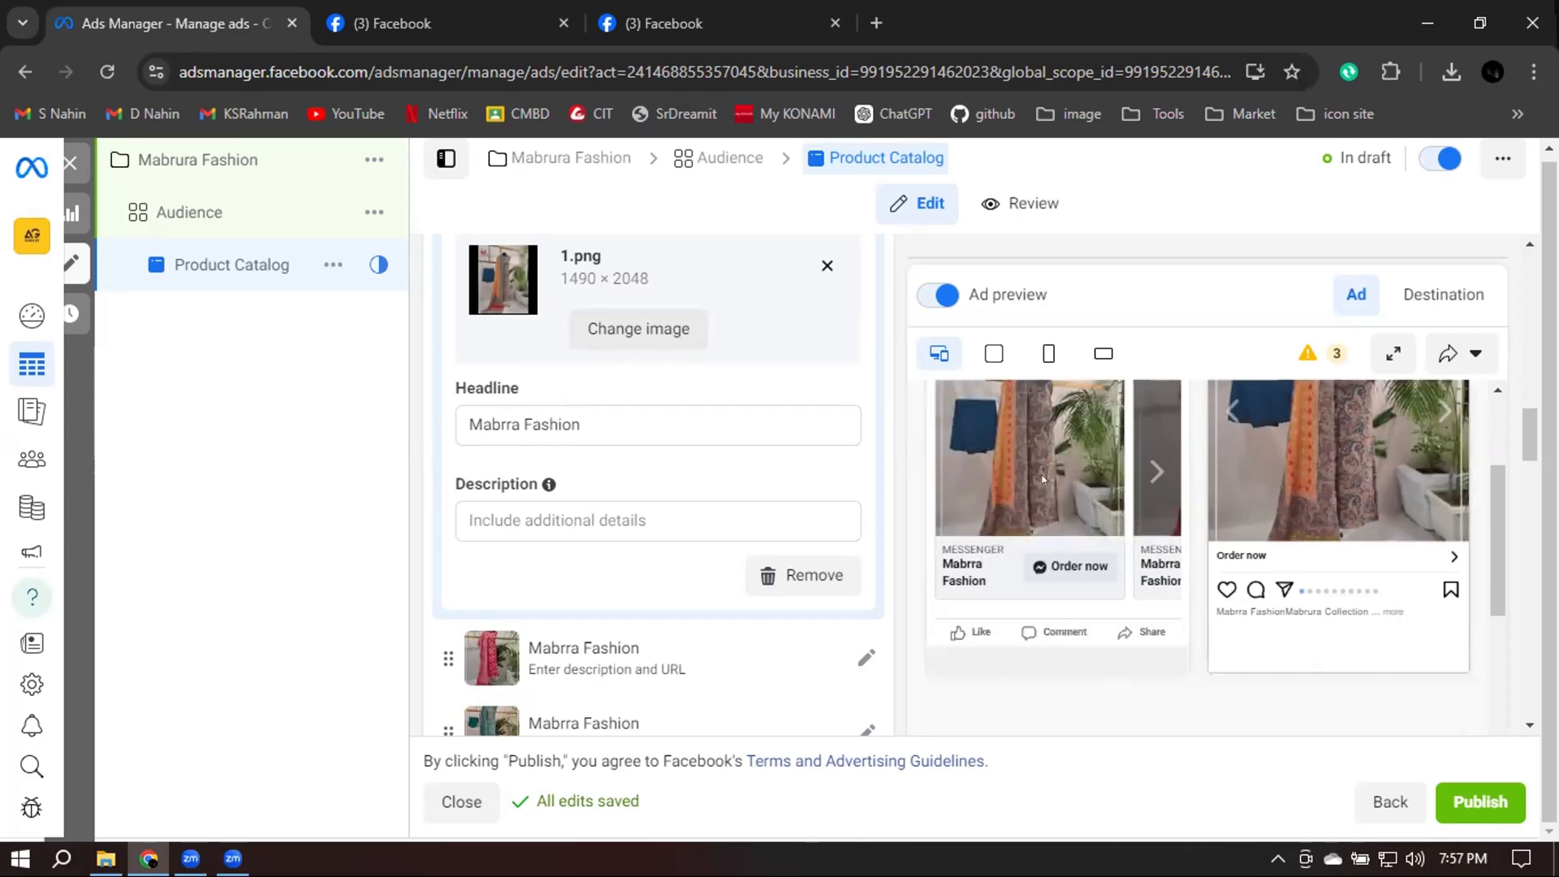
{"action": "scroll", "coordinate": [1028, 492], "scroll_direction": "up", "scroll_amount": 1}
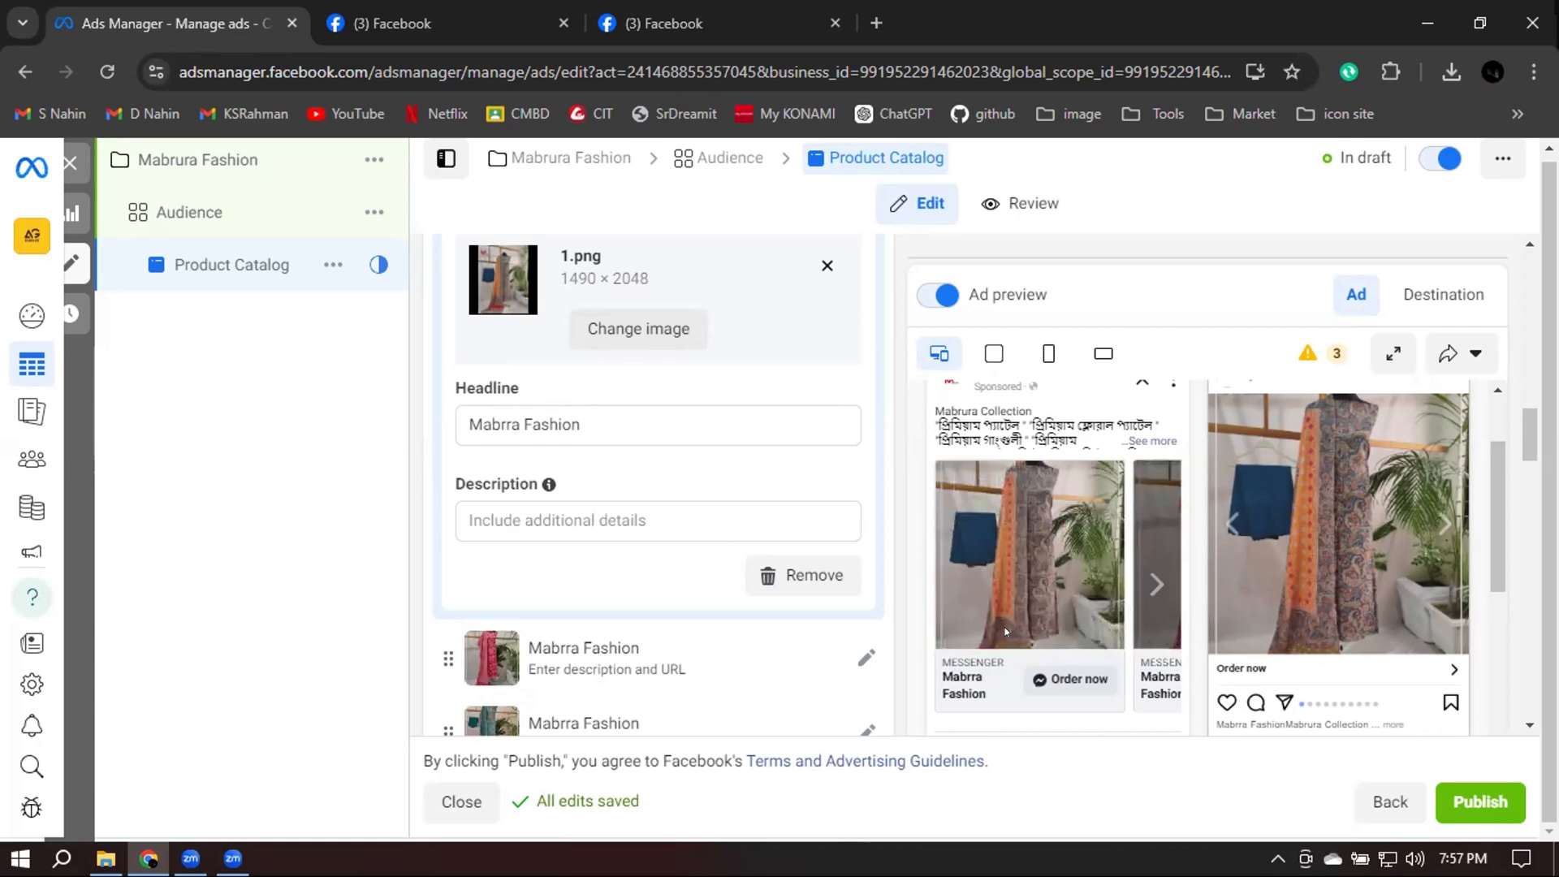
Replace the headline of the 1.png carousel card with "Yellow"
{"action": "left_click", "coordinate": [866, 658]}
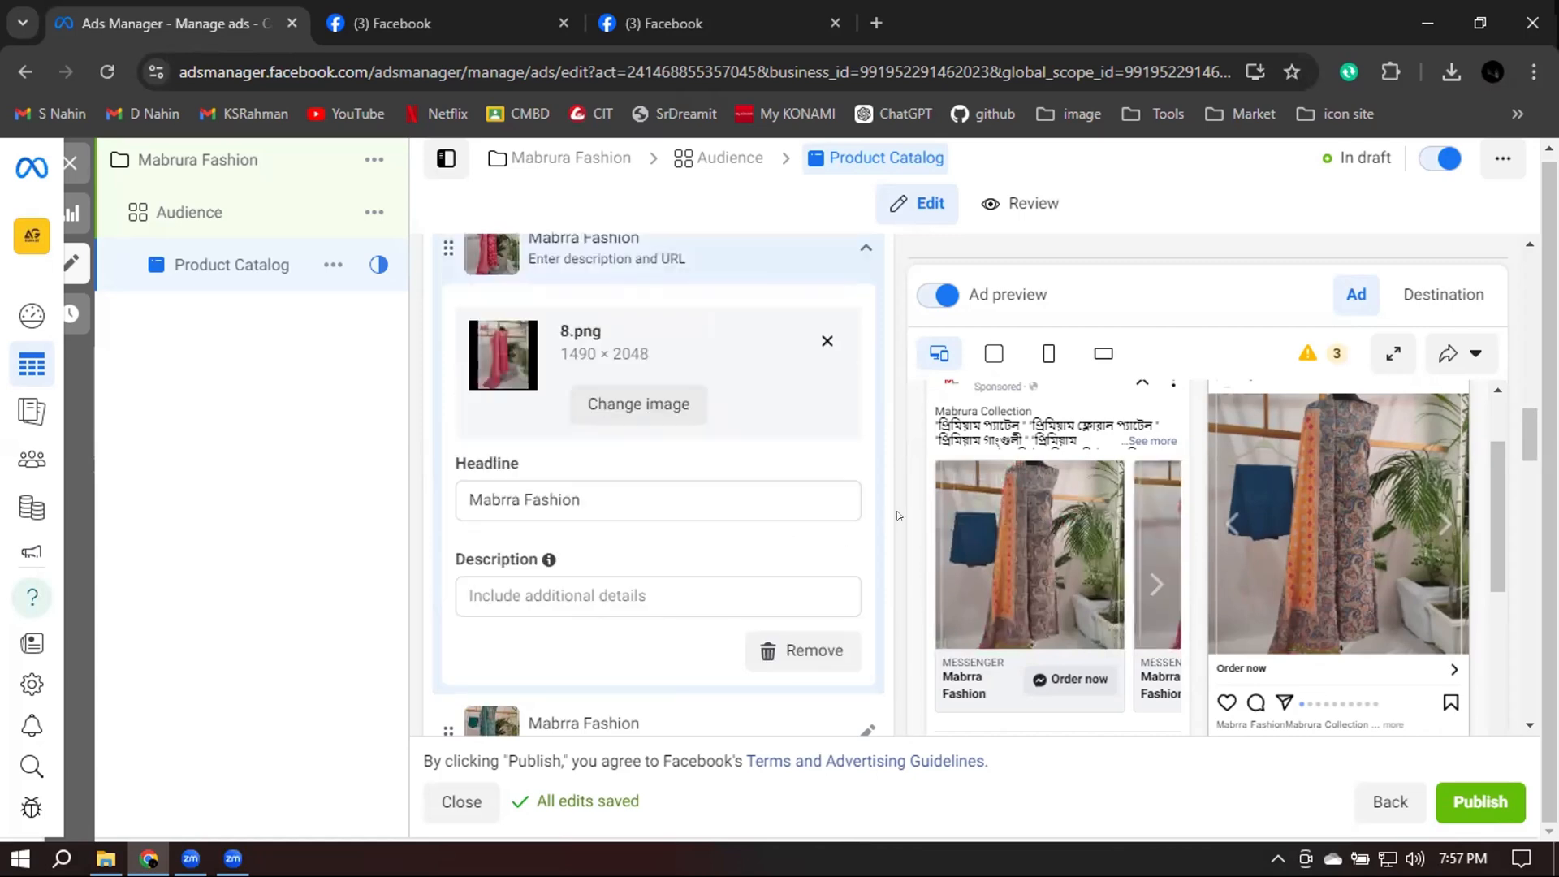
{"action": "scroll", "coordinate": [899, 516], "scroll_direction": "up", "scroll_amount": 4}
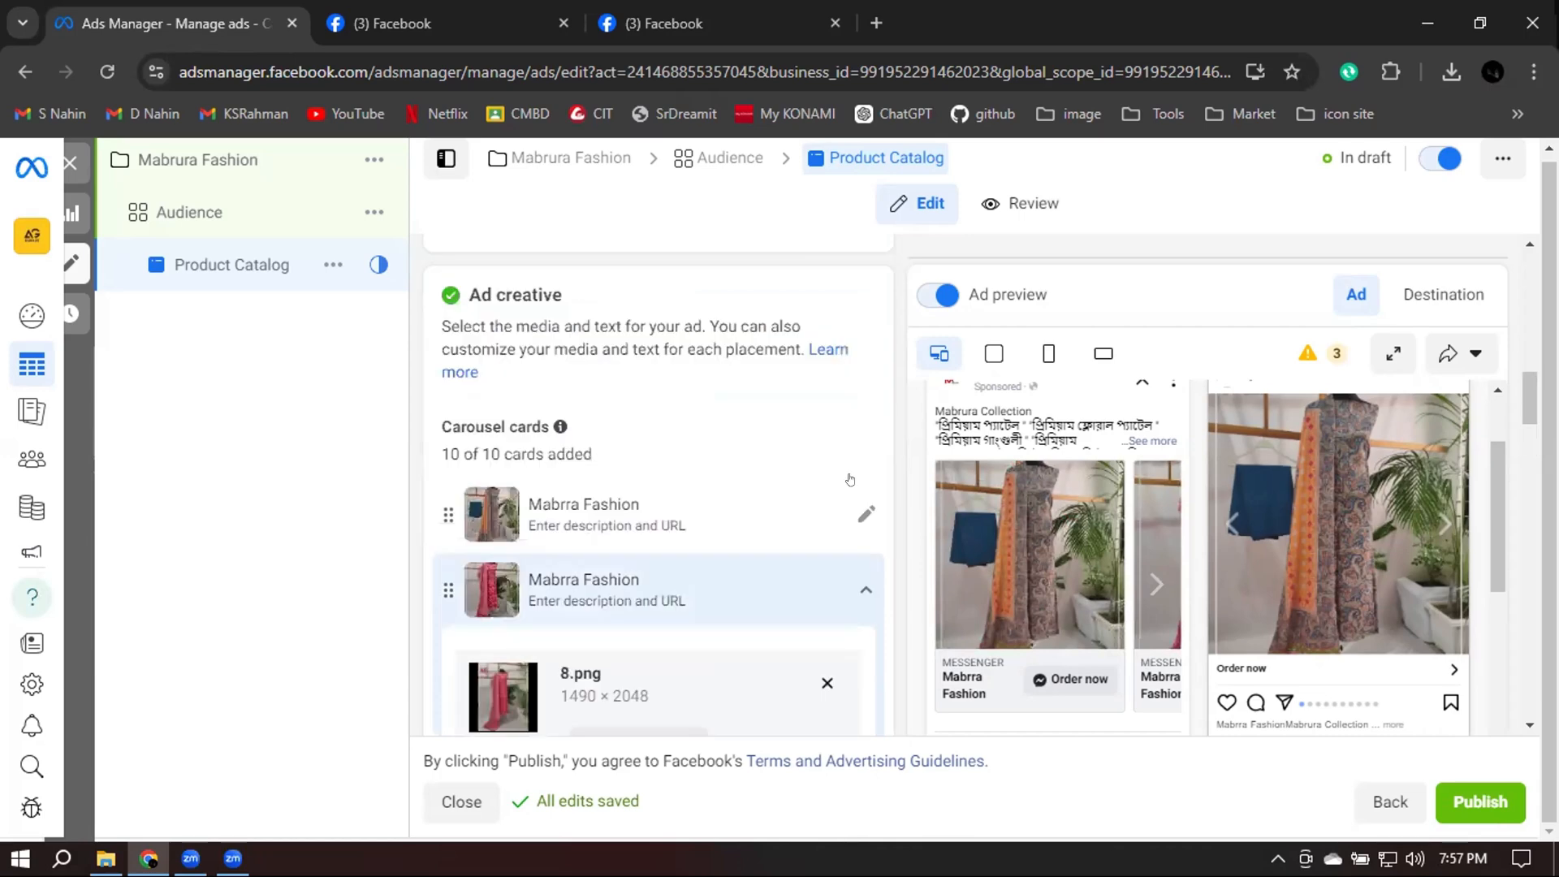
{"action": "scroll", "coordinate": [850, 470], "scroll_direction": "down", "scroll_amount": 1}
{"action": "left_click", "coordinate": [851, 397]}
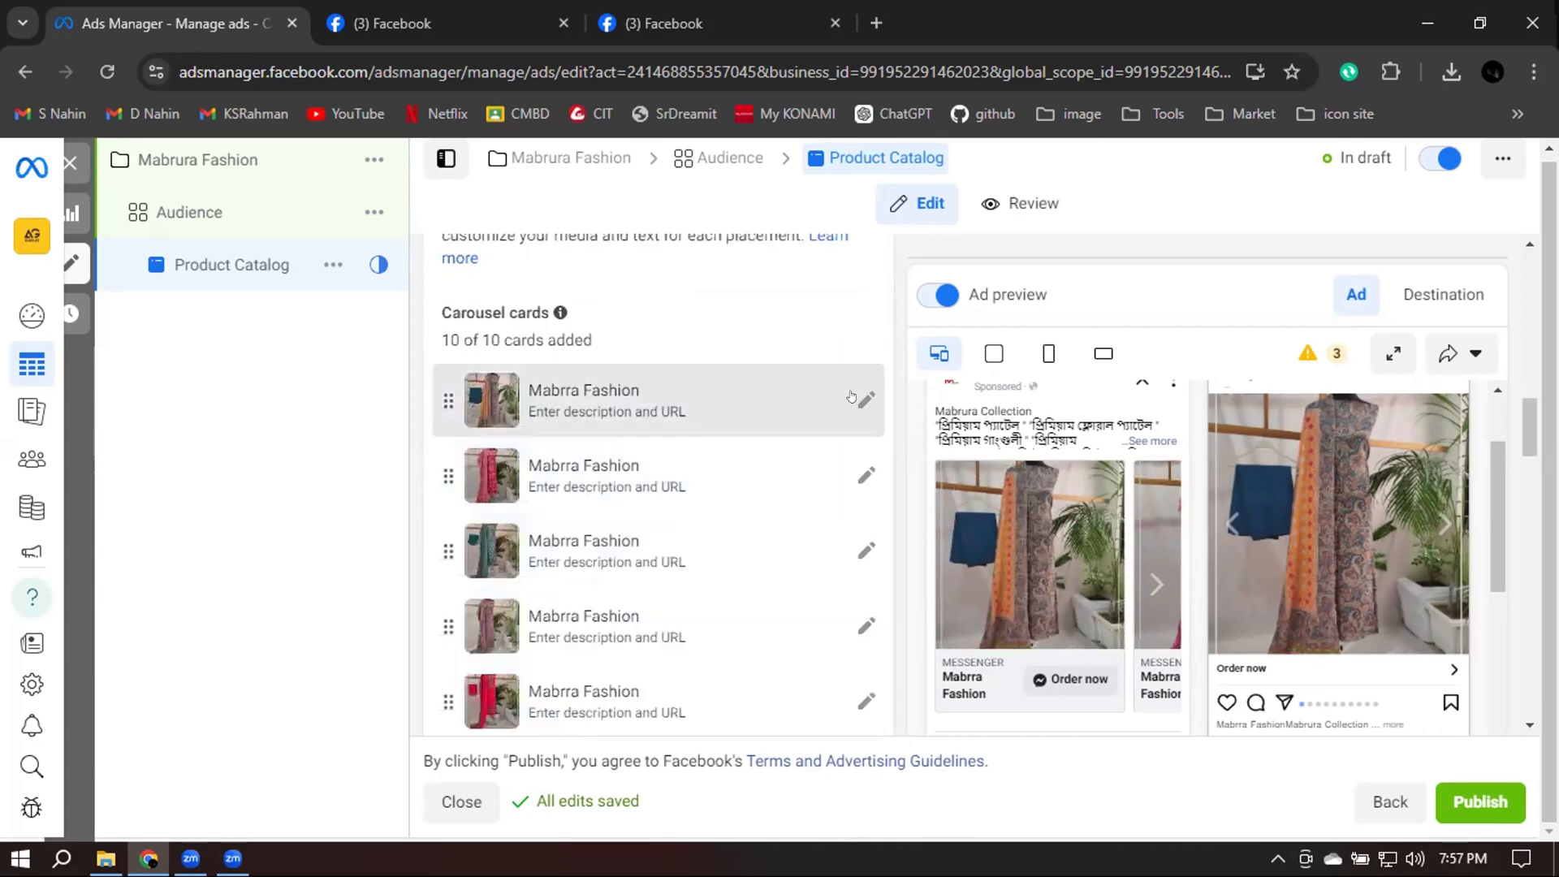
{"action": "left_click", "coordinate": [851, 397]}
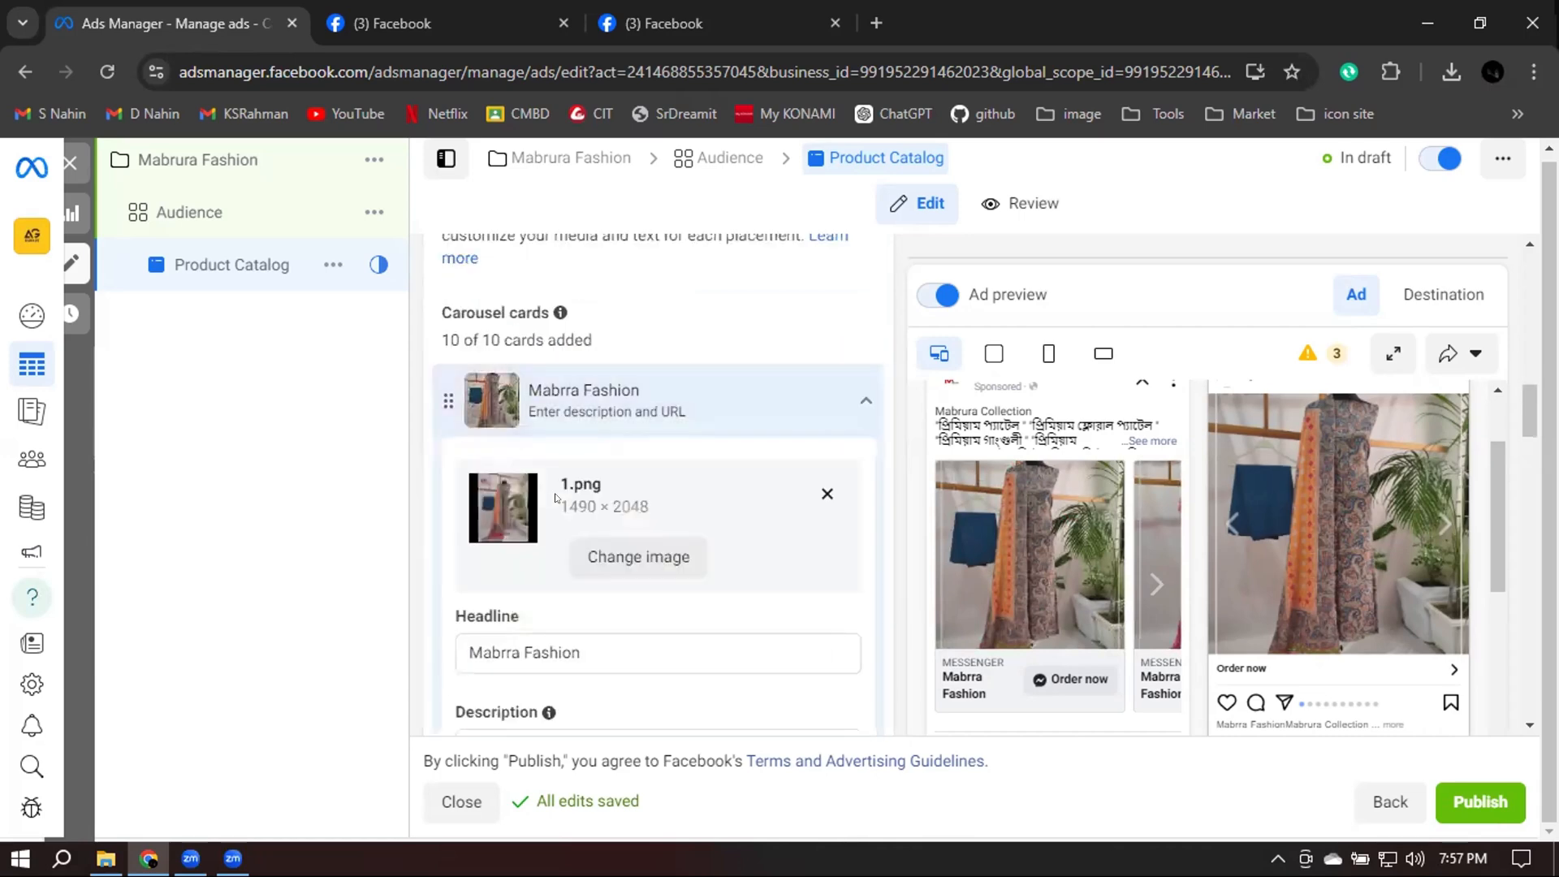
{"action": "double_click", "coordinate": [577, 645]}
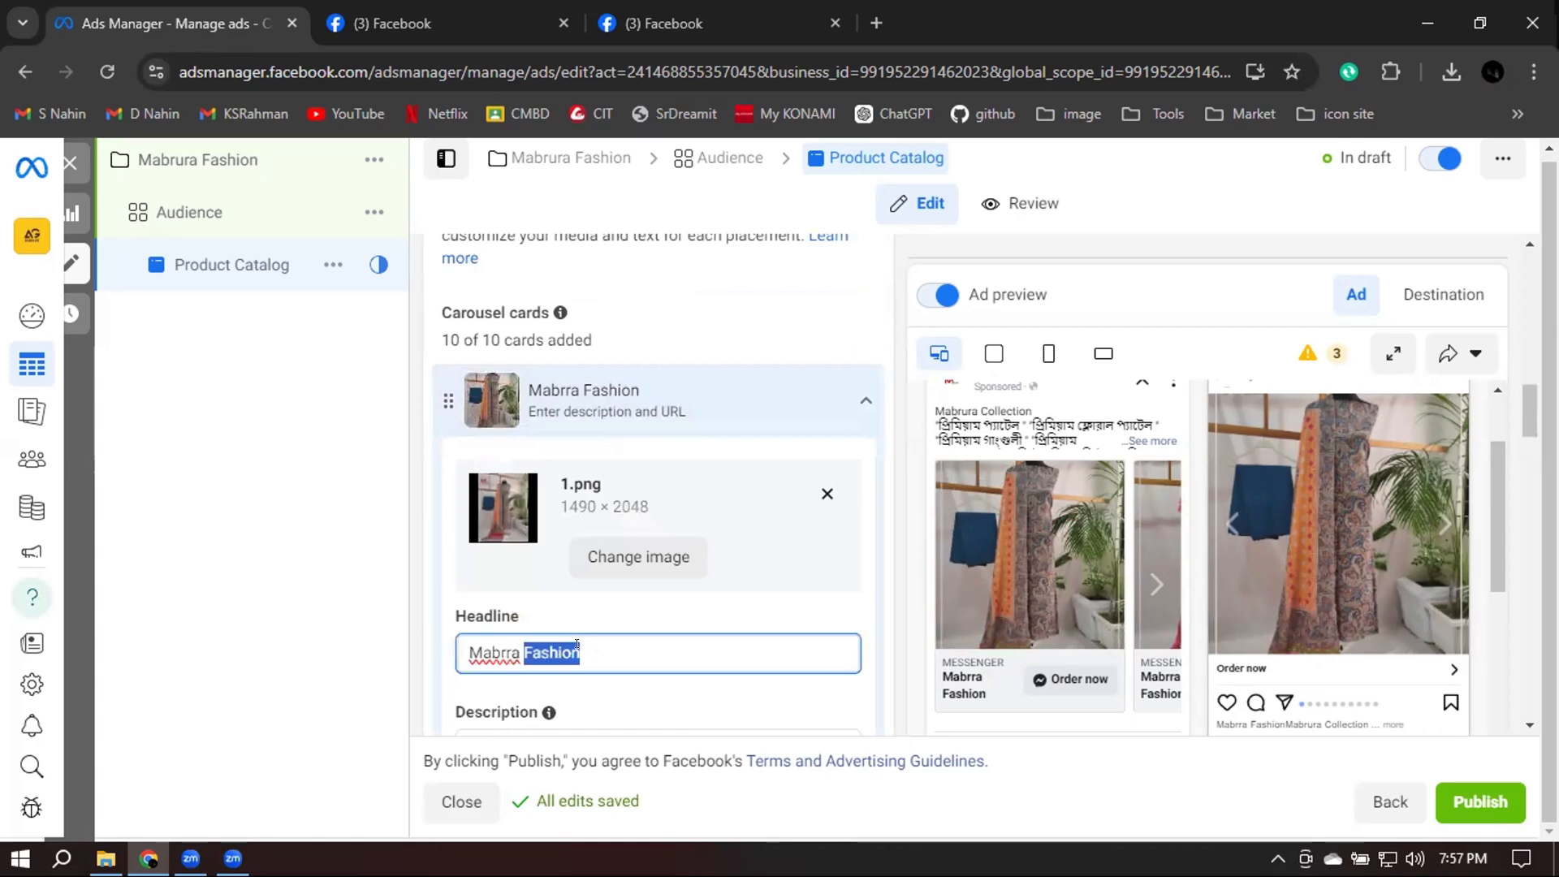
{"action": "key", "text": "ctrl+a"}
{"action": "type", "text": "Y"}
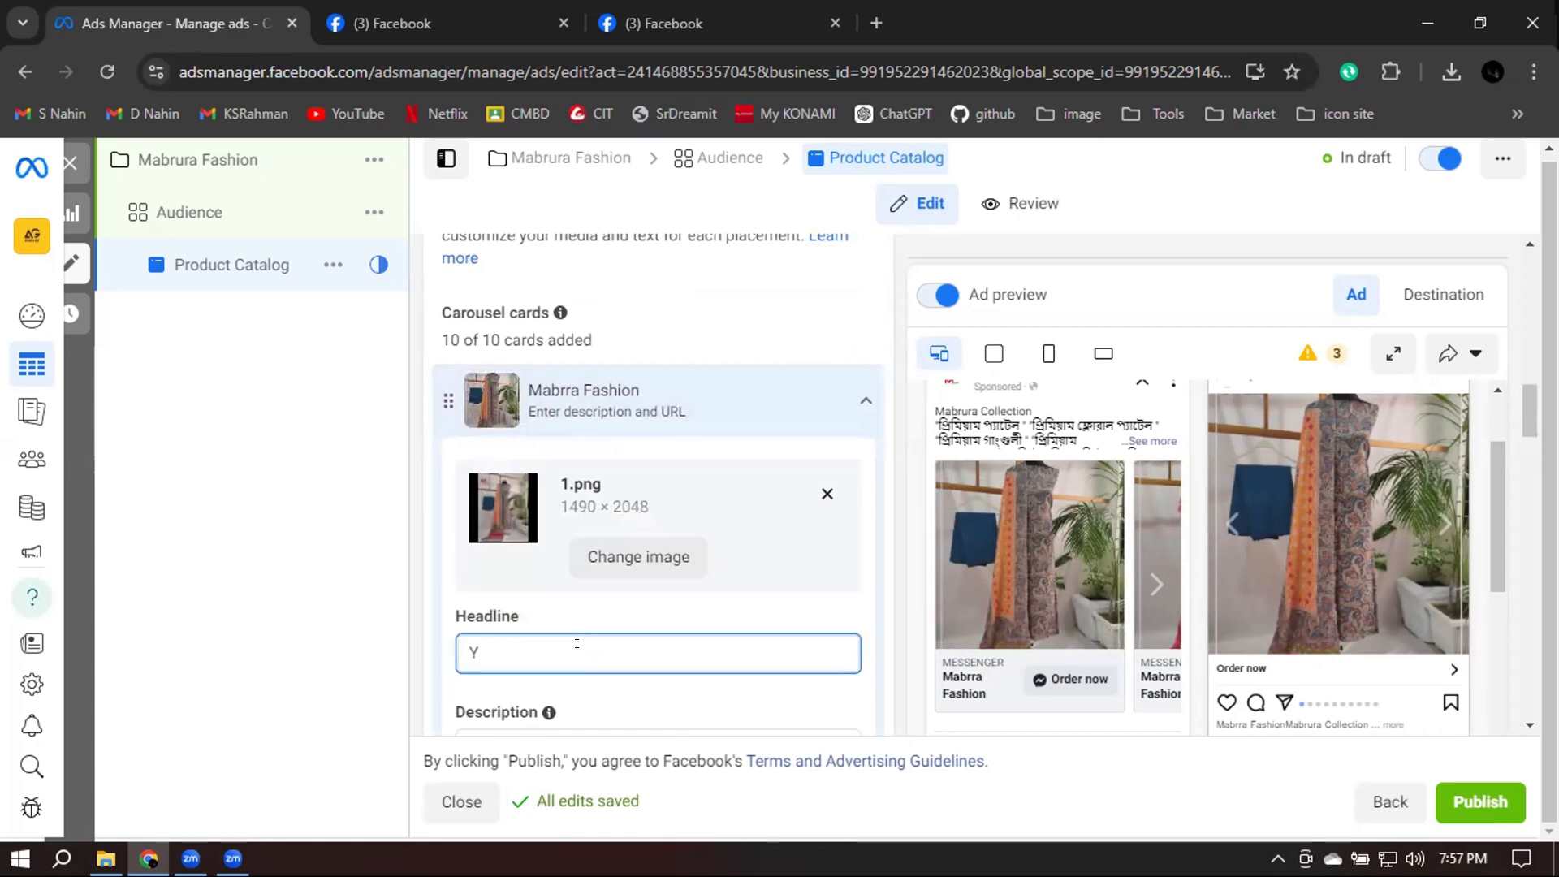
{"action": "type", "text": "ellow"}
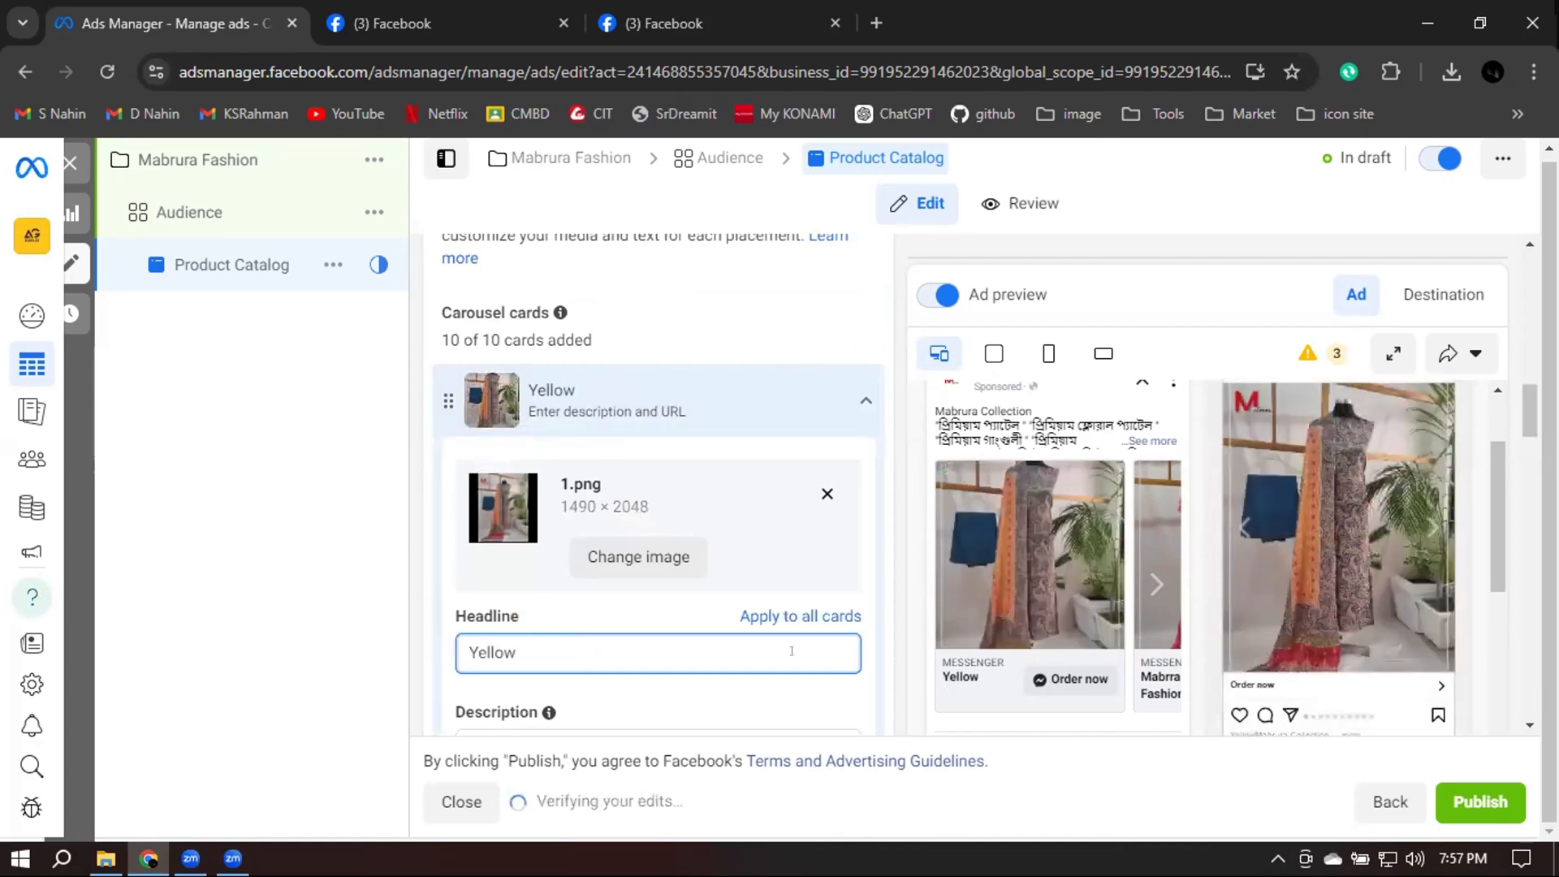
{"action": "left_click", "coordinate": [899, 606]}
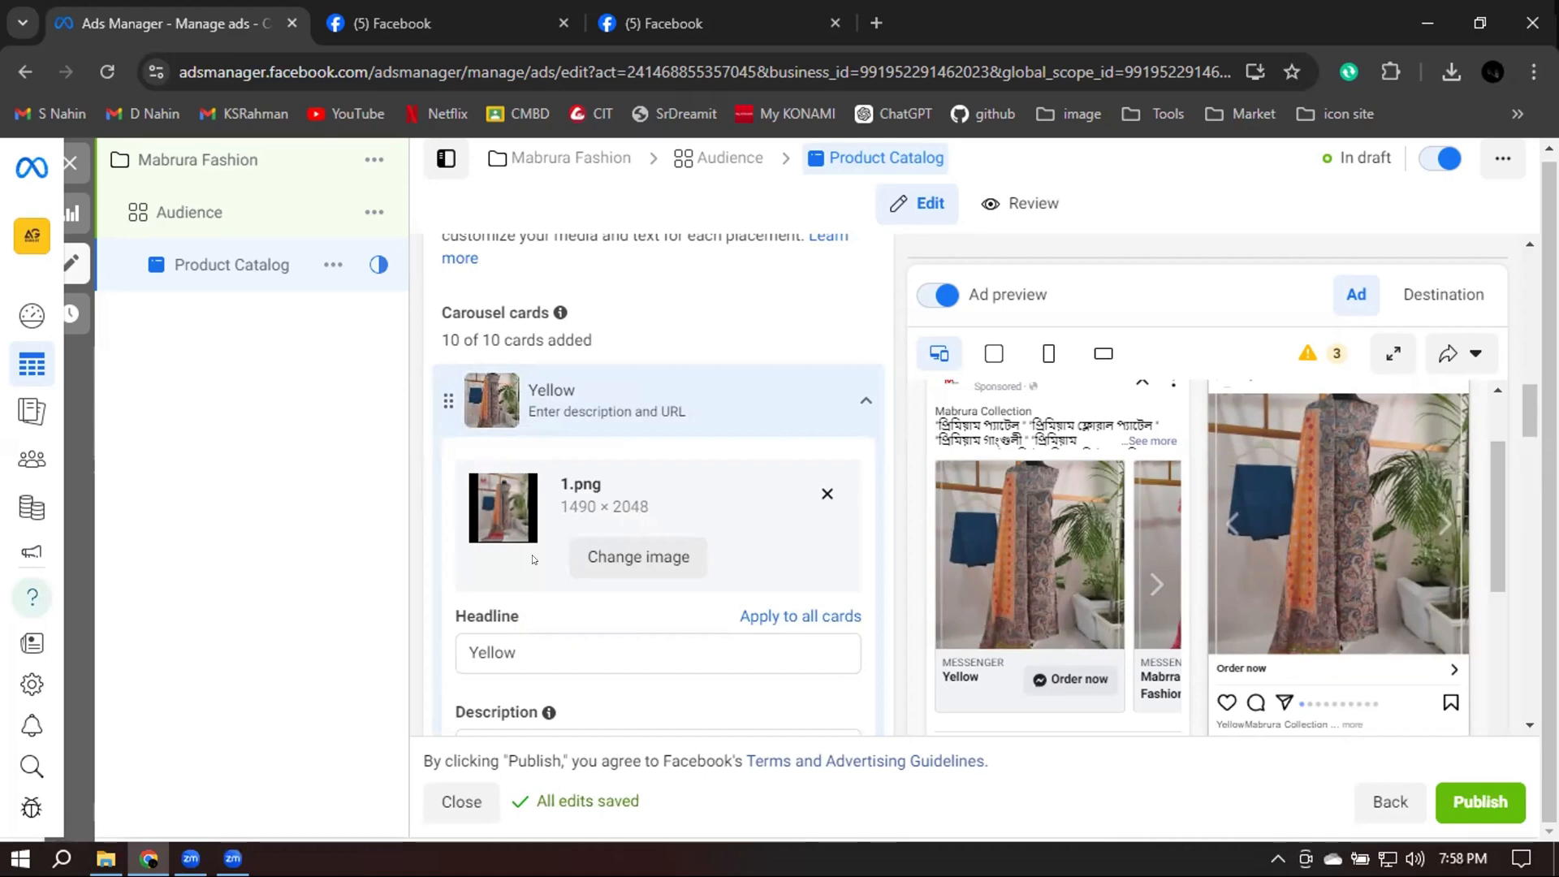
On the Mabrura Facebook page, open the grey and pink dress photo from the June 12 post and copy its product details and hashtags
{"action": "scroll", "coordinate": [479, 553], "scroll_direction": "down", "scroll_amount": 1}
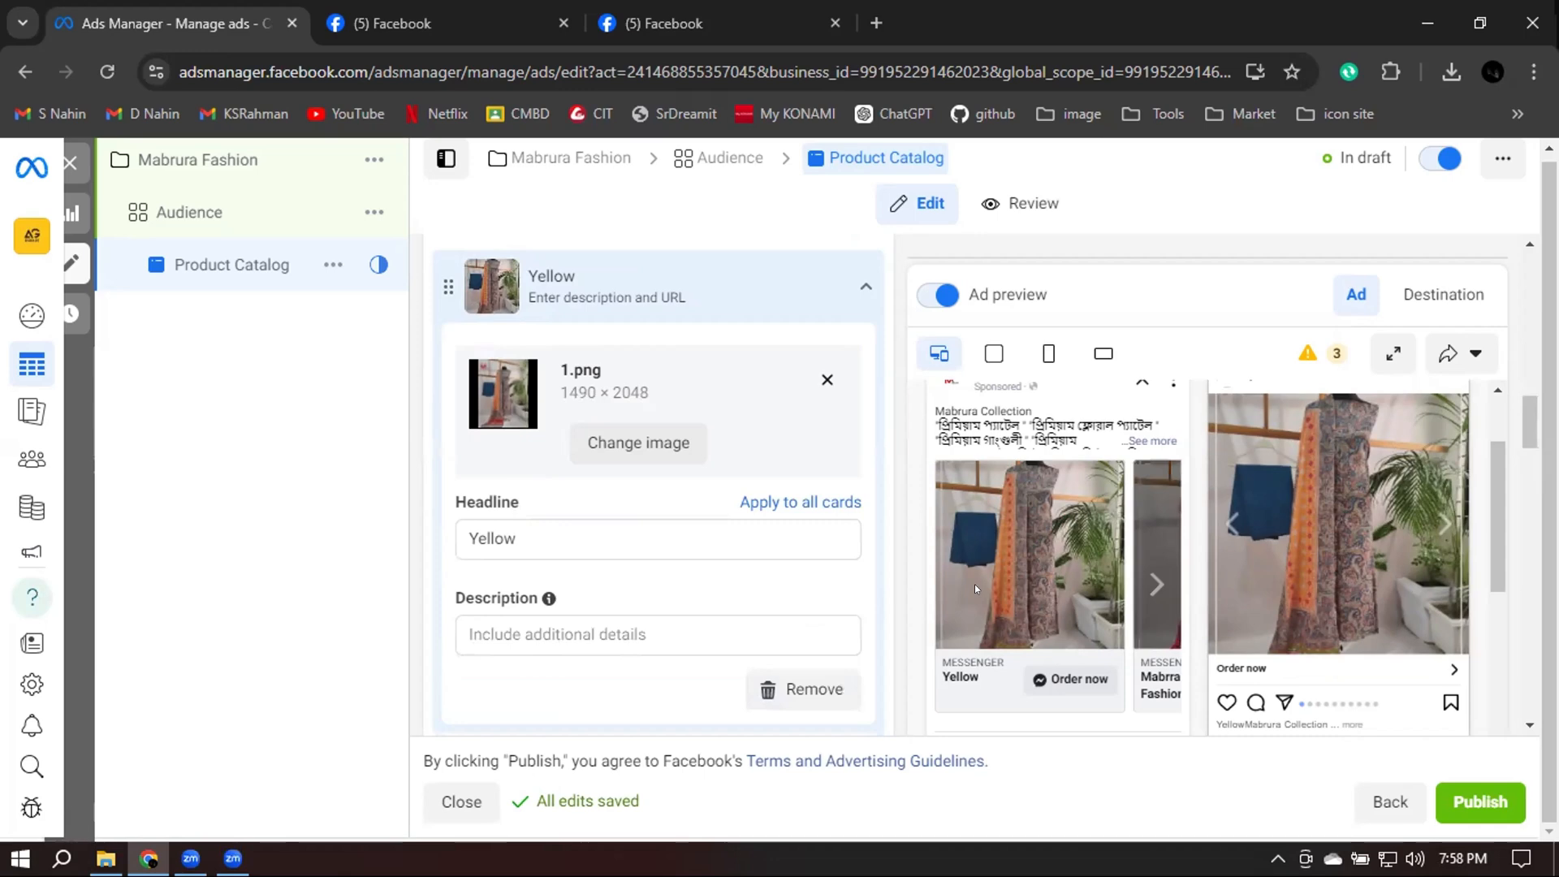
{"action": "left_click", "coordinate": [720, 23]}
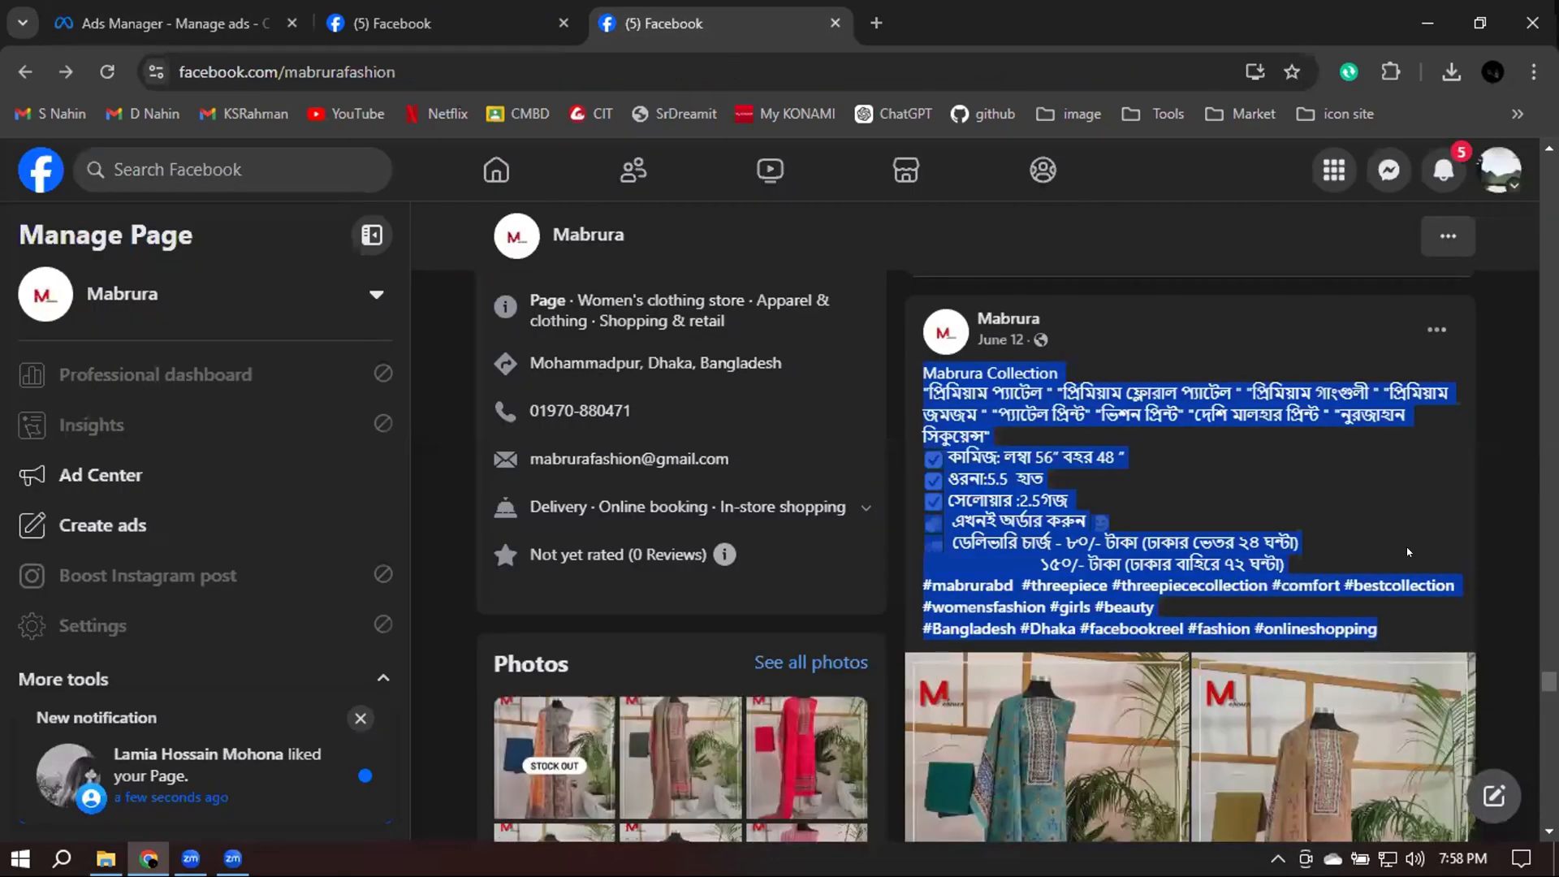
{"action": "scroll", "coordinate": [1357, 592], "scroll_direction": "down", "scroll_amount": 2}
{"action": "scroll", "coordinate": [1008, 593], "scroll_direction": "down", "scroll_amount": 3}
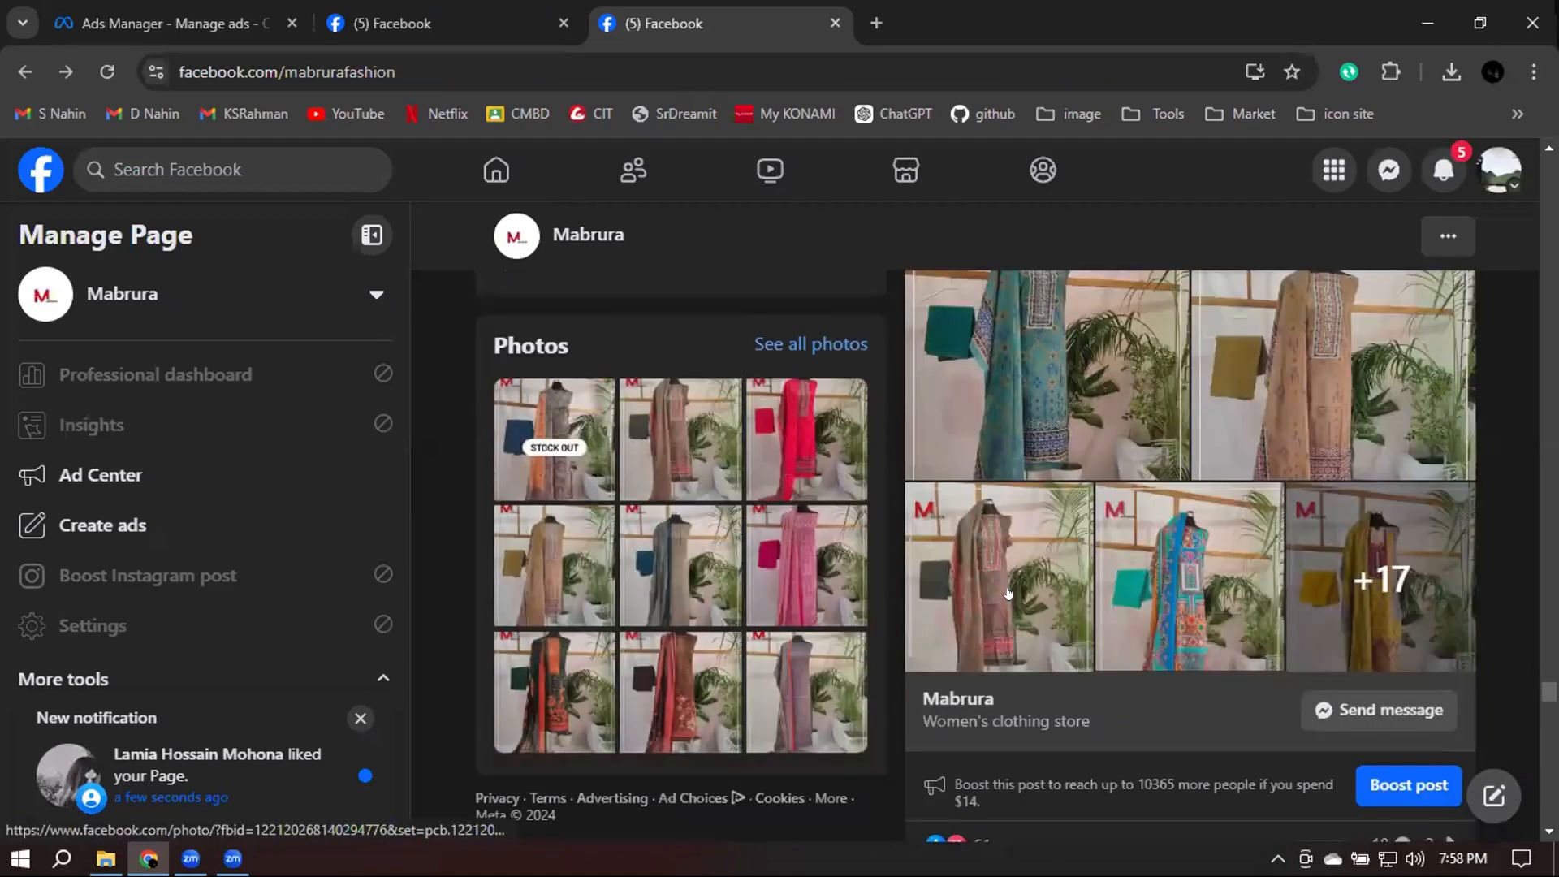
{"action": "left_click", "coordinate": [1006, 595]}
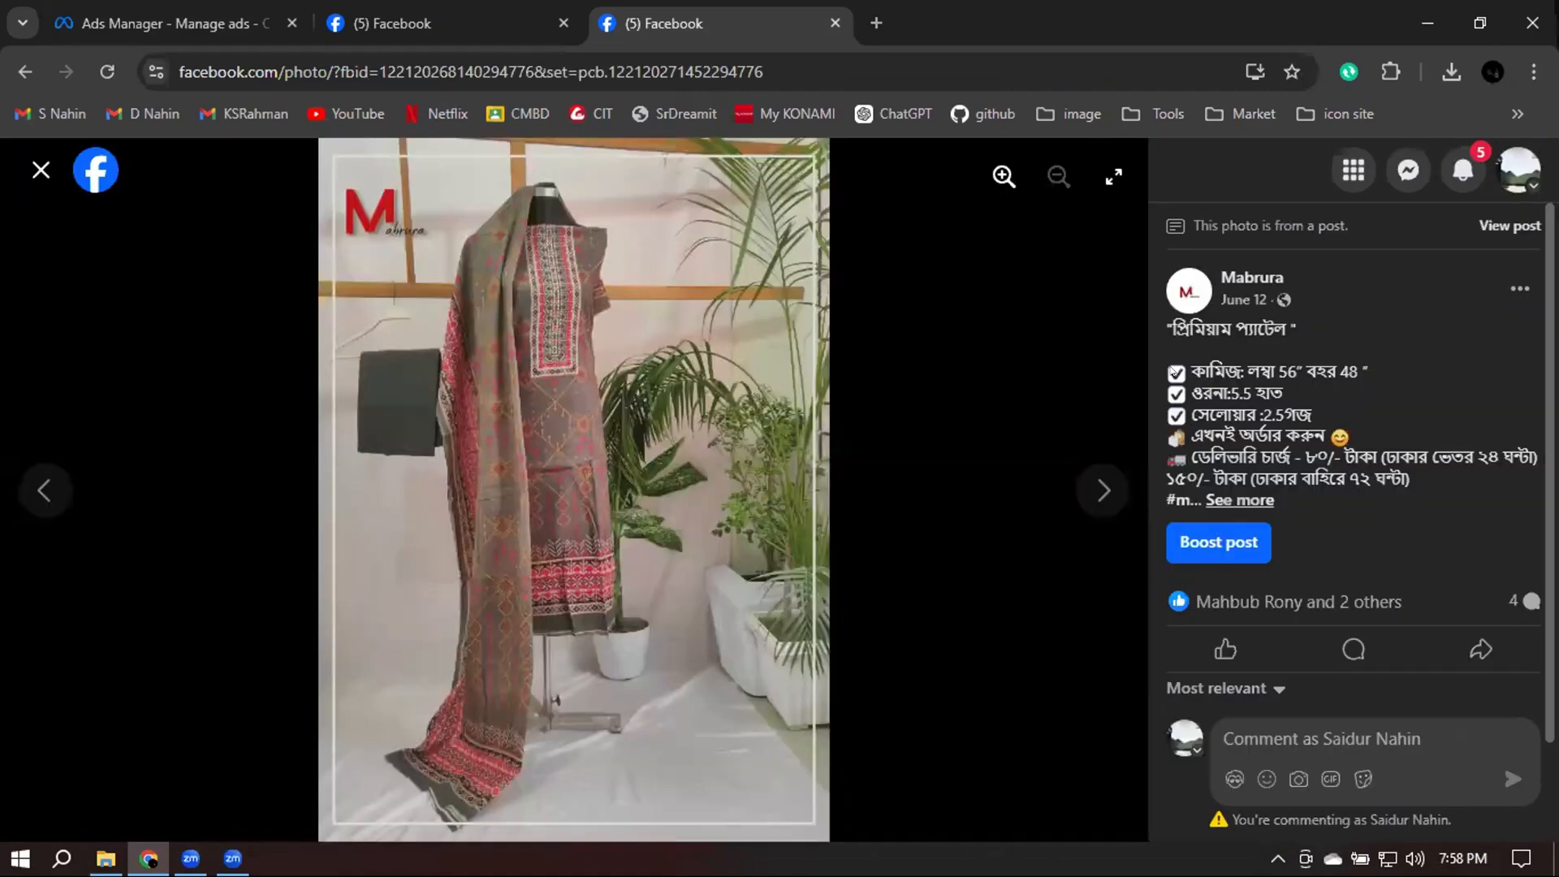
{"action": "left_click_drag", "start_coordinate": [1169, 351], "coordinate": [1285, 560]}
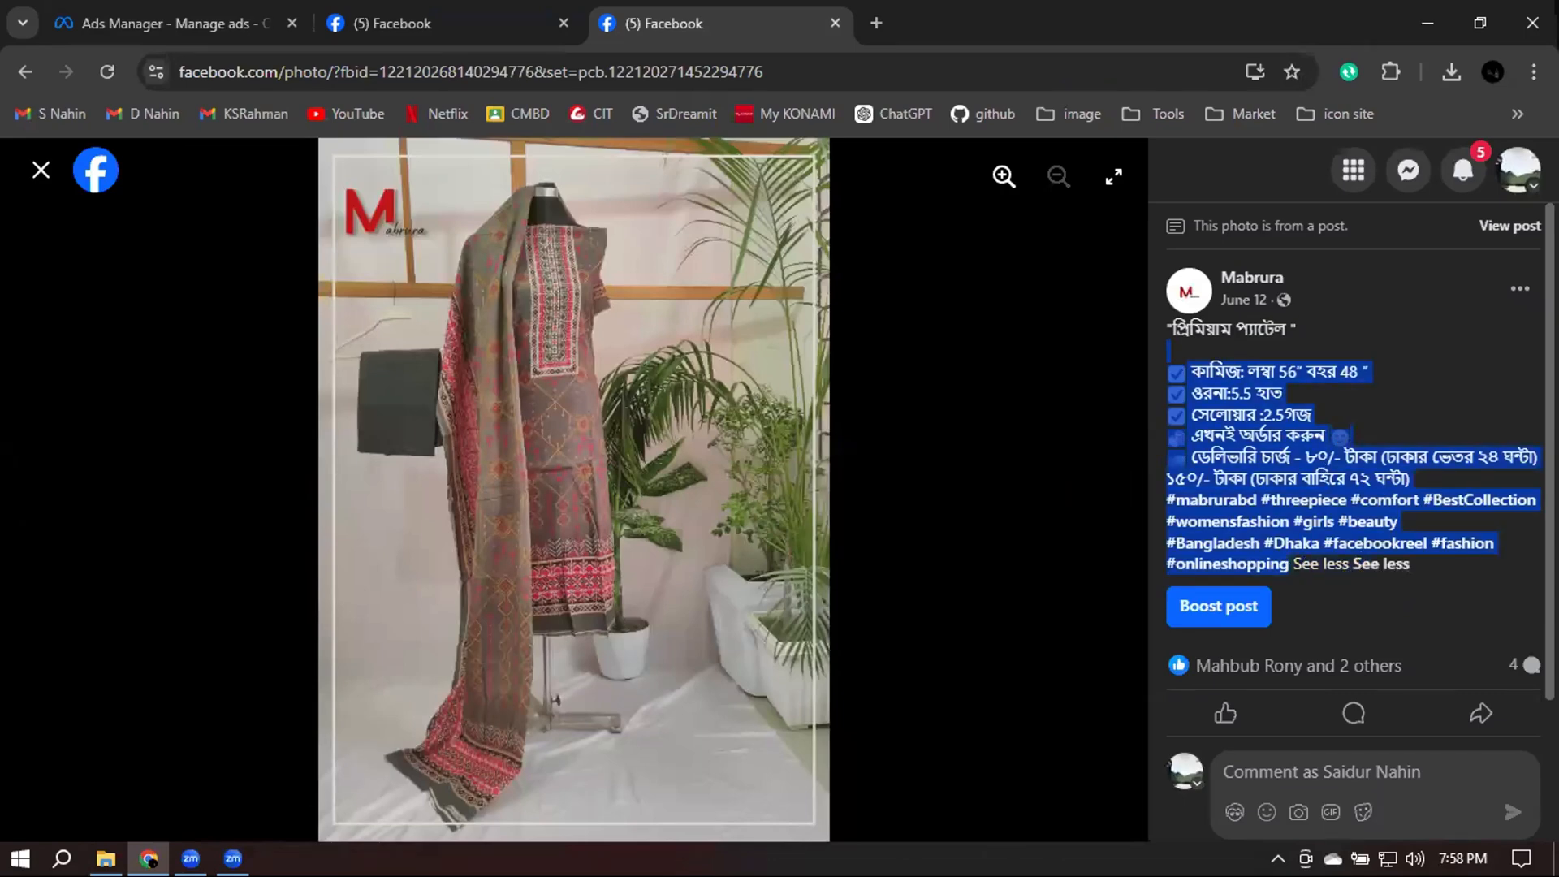
Back in Ads Manager, paste the copied product details and hashtags as the 1.png card's description
{"action": "key", "text": "ctrl+1"}
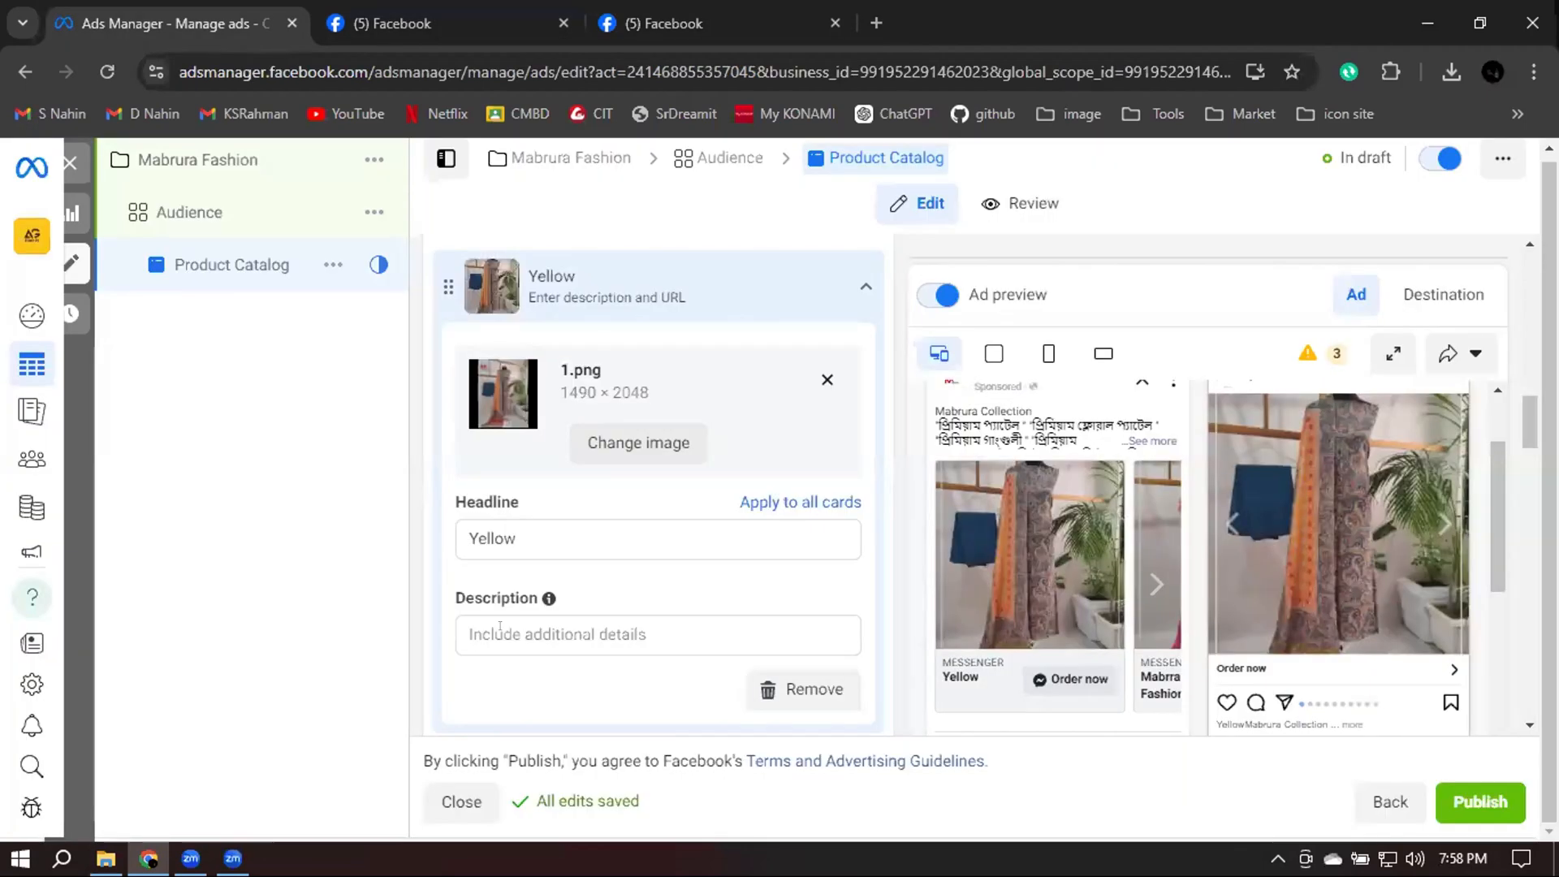
{"action": "left_click", "coordinate": [498, 627]}
{"action": "key", "text": "ctrl+v"}
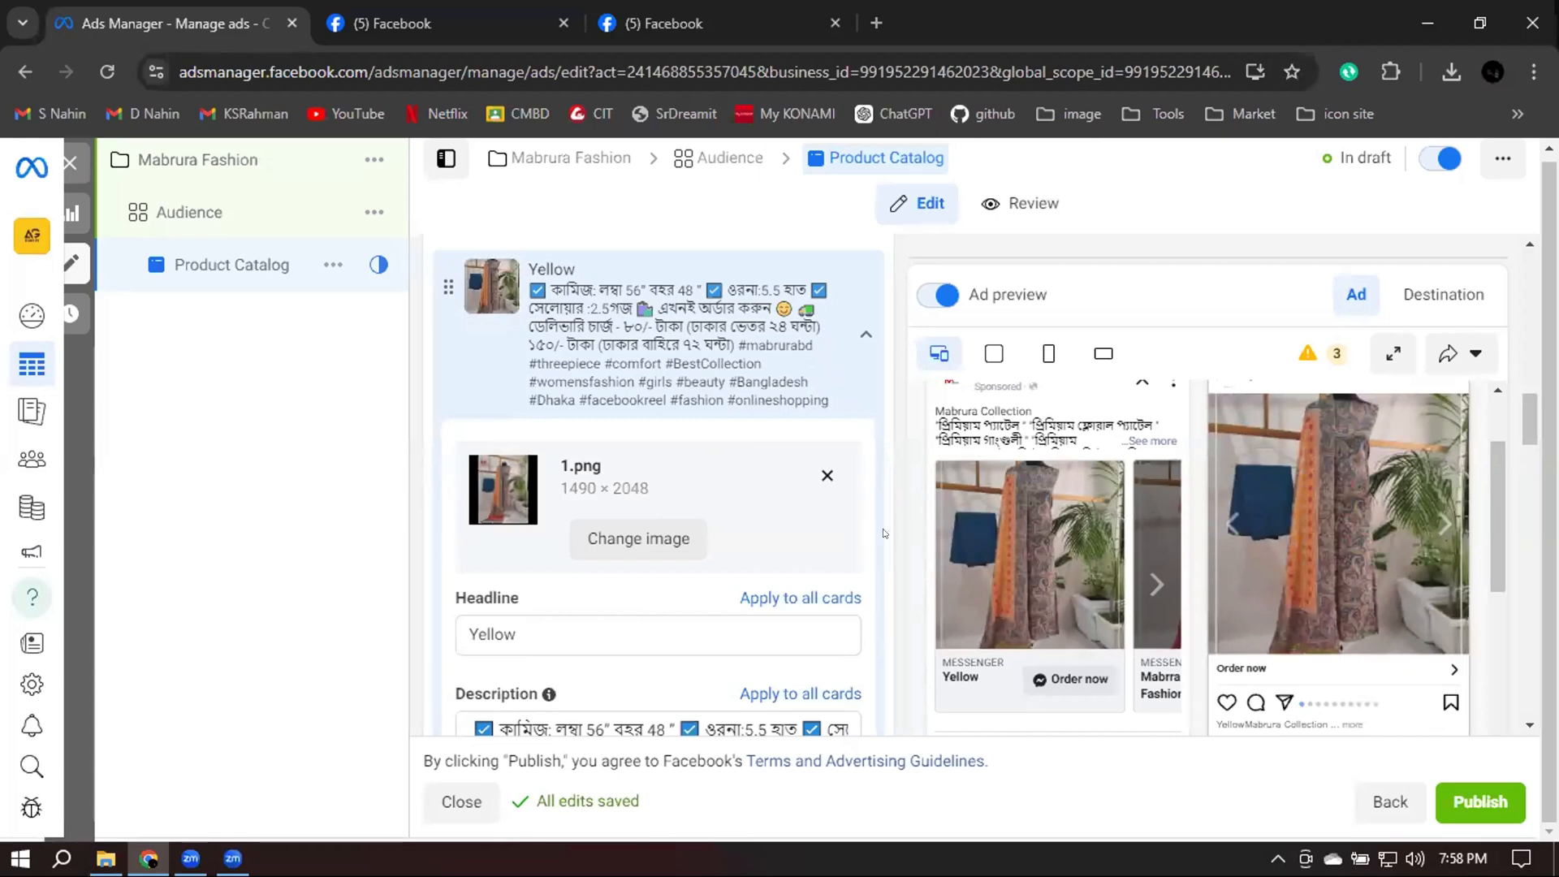
{"action": "scroll", "coordinate": [674, 262], "scroll_direction": "down", "scroll_amount": 4}
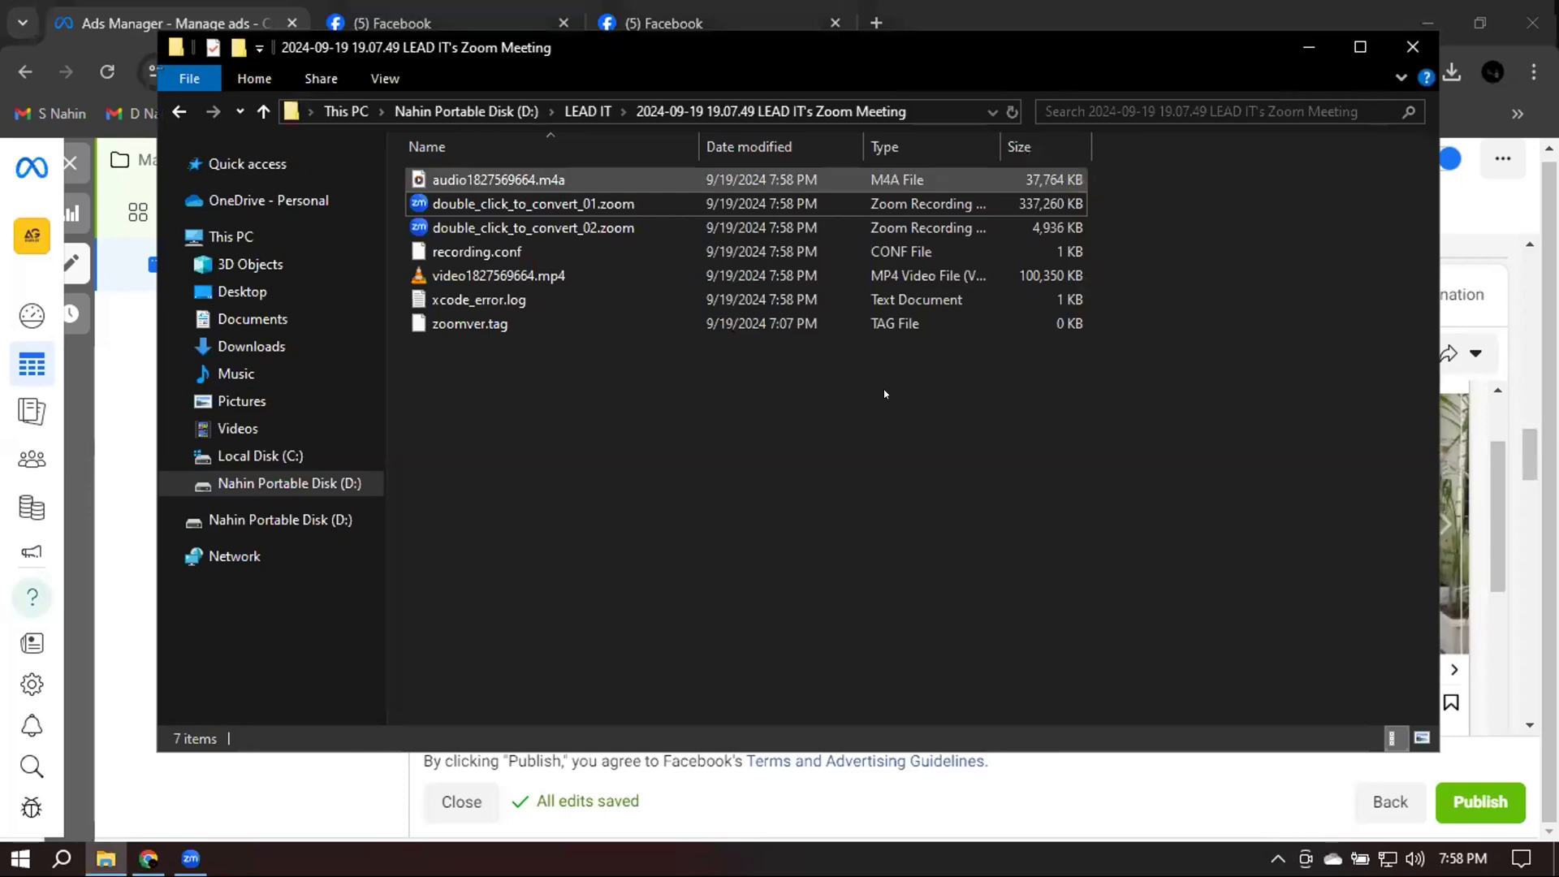
In File Explorer, rename the Zoom meeting's MP4 recording as LDM75Class10P1 and close the folder window
{"action": "left_click", "coordinate": [554, 275]}
{"action": "key", "text": "F2"}
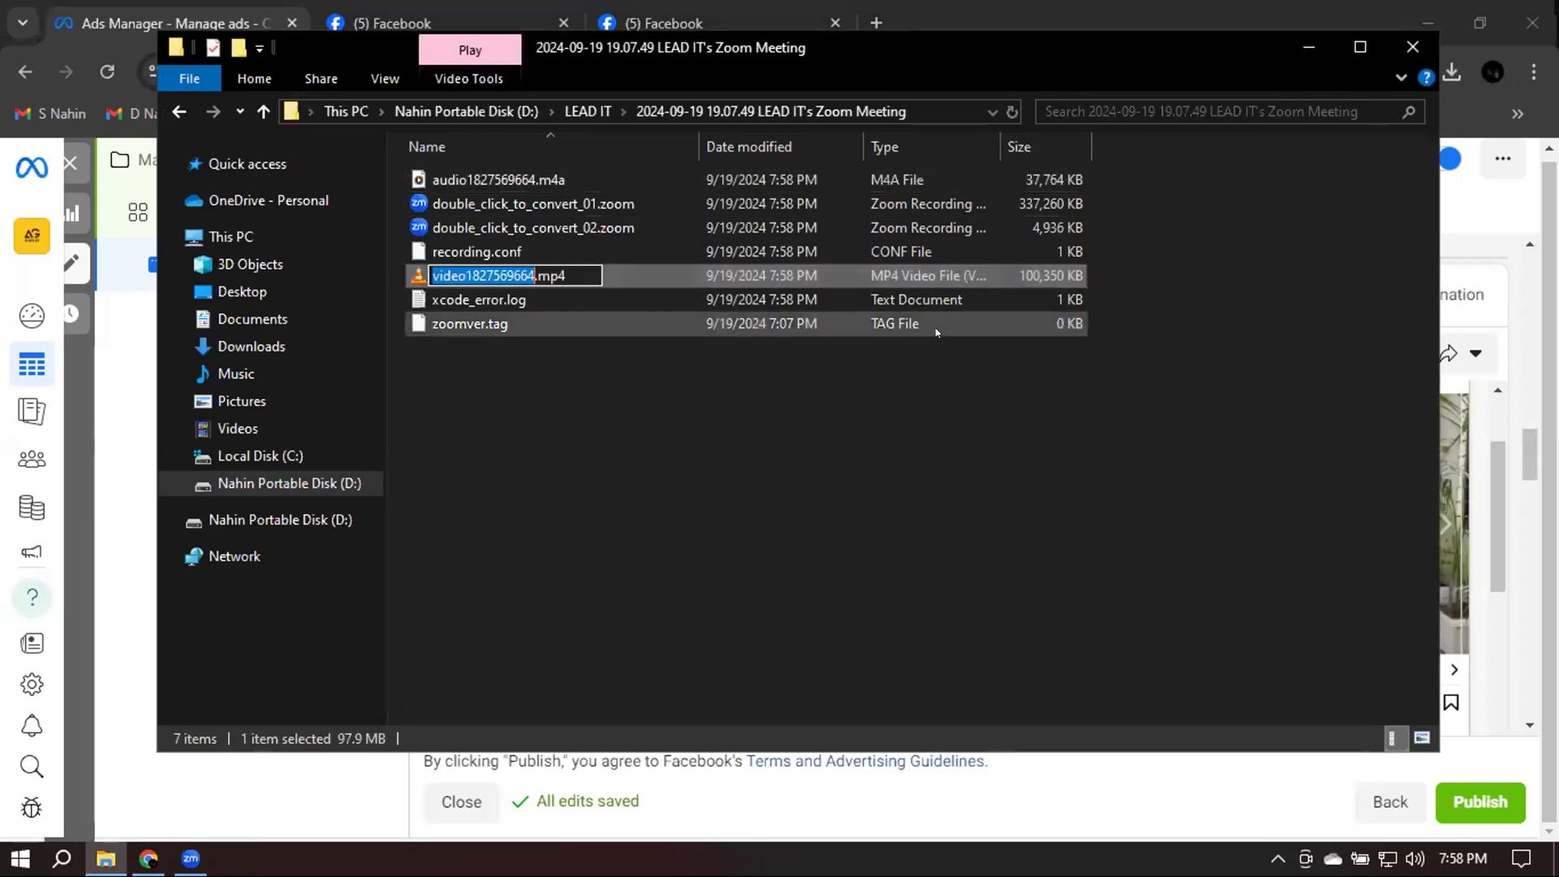
{"action": "type", "text": "LDM"}
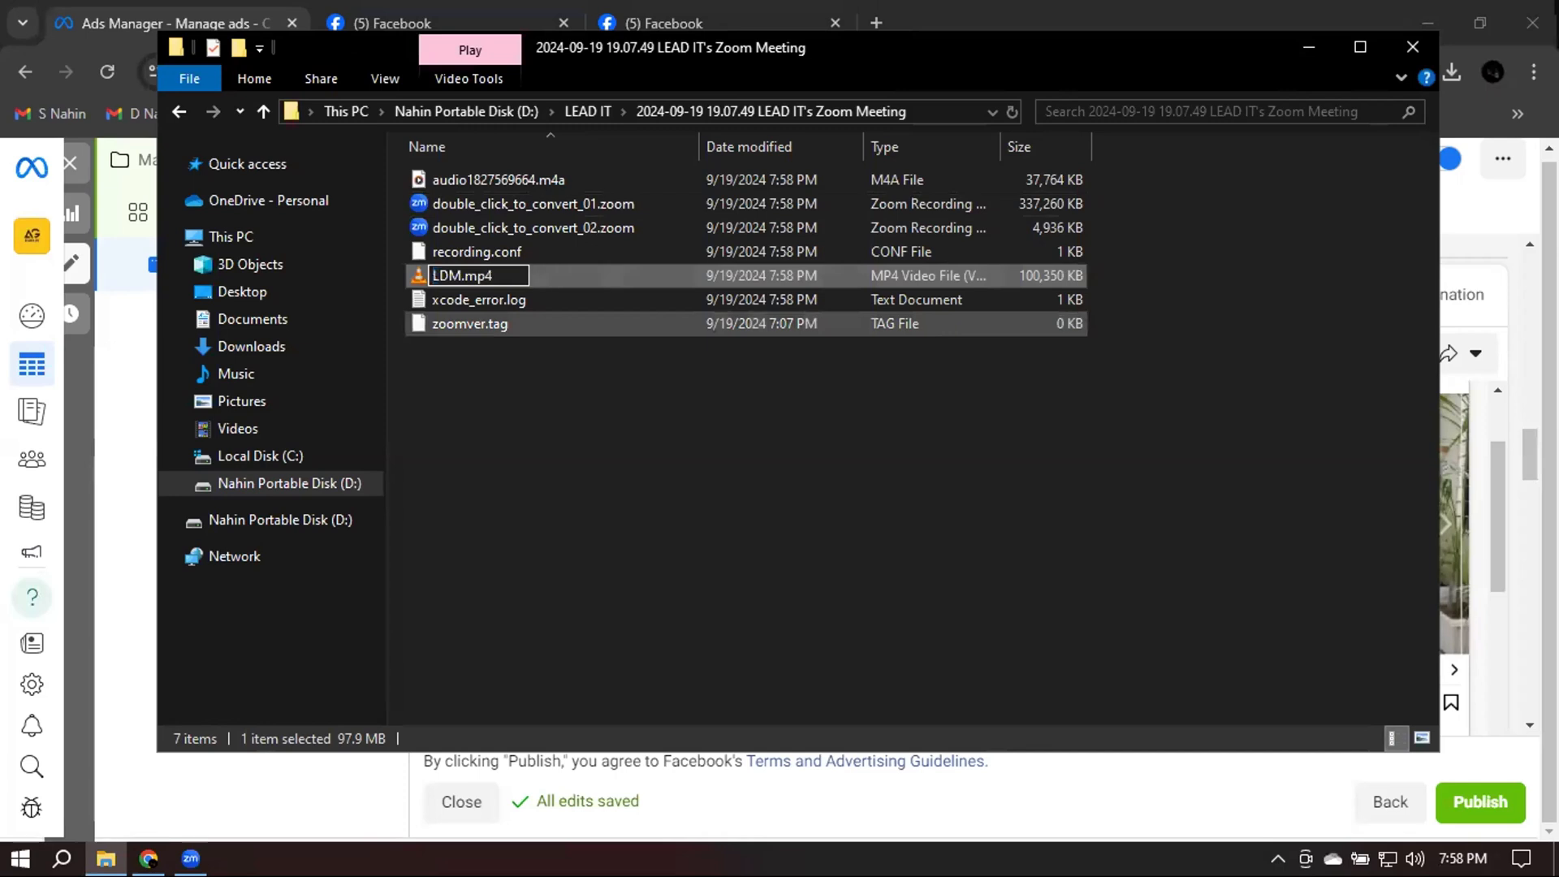
{"action": "type", "text": "75Class"}
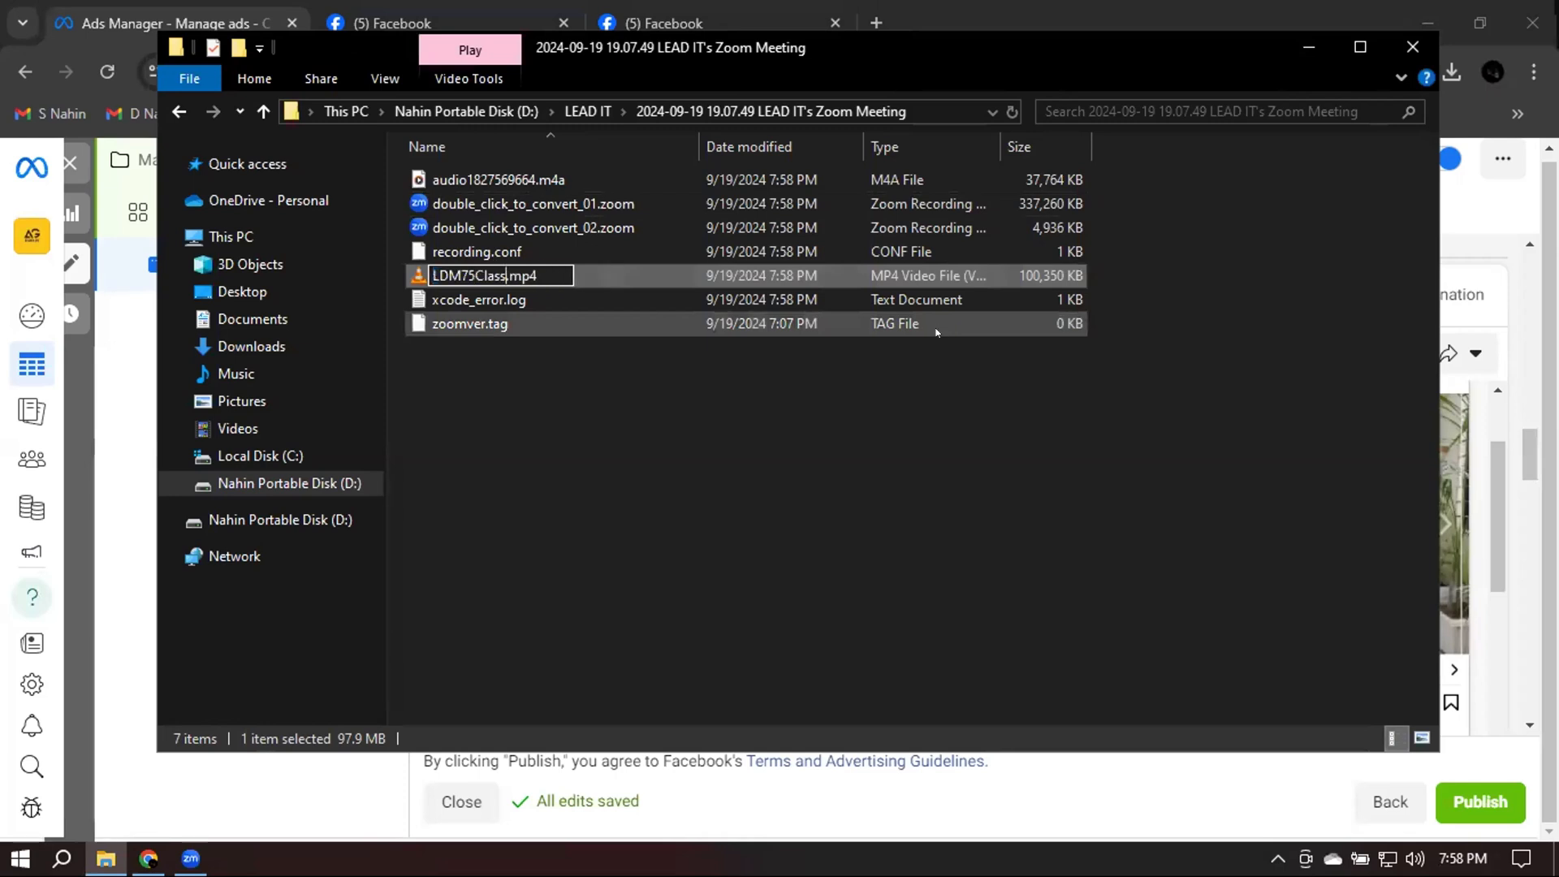
{"action": "type", "text": "10"}
{"action": "type", "text": "P1"}
{"action": "key", "text": "Return"}
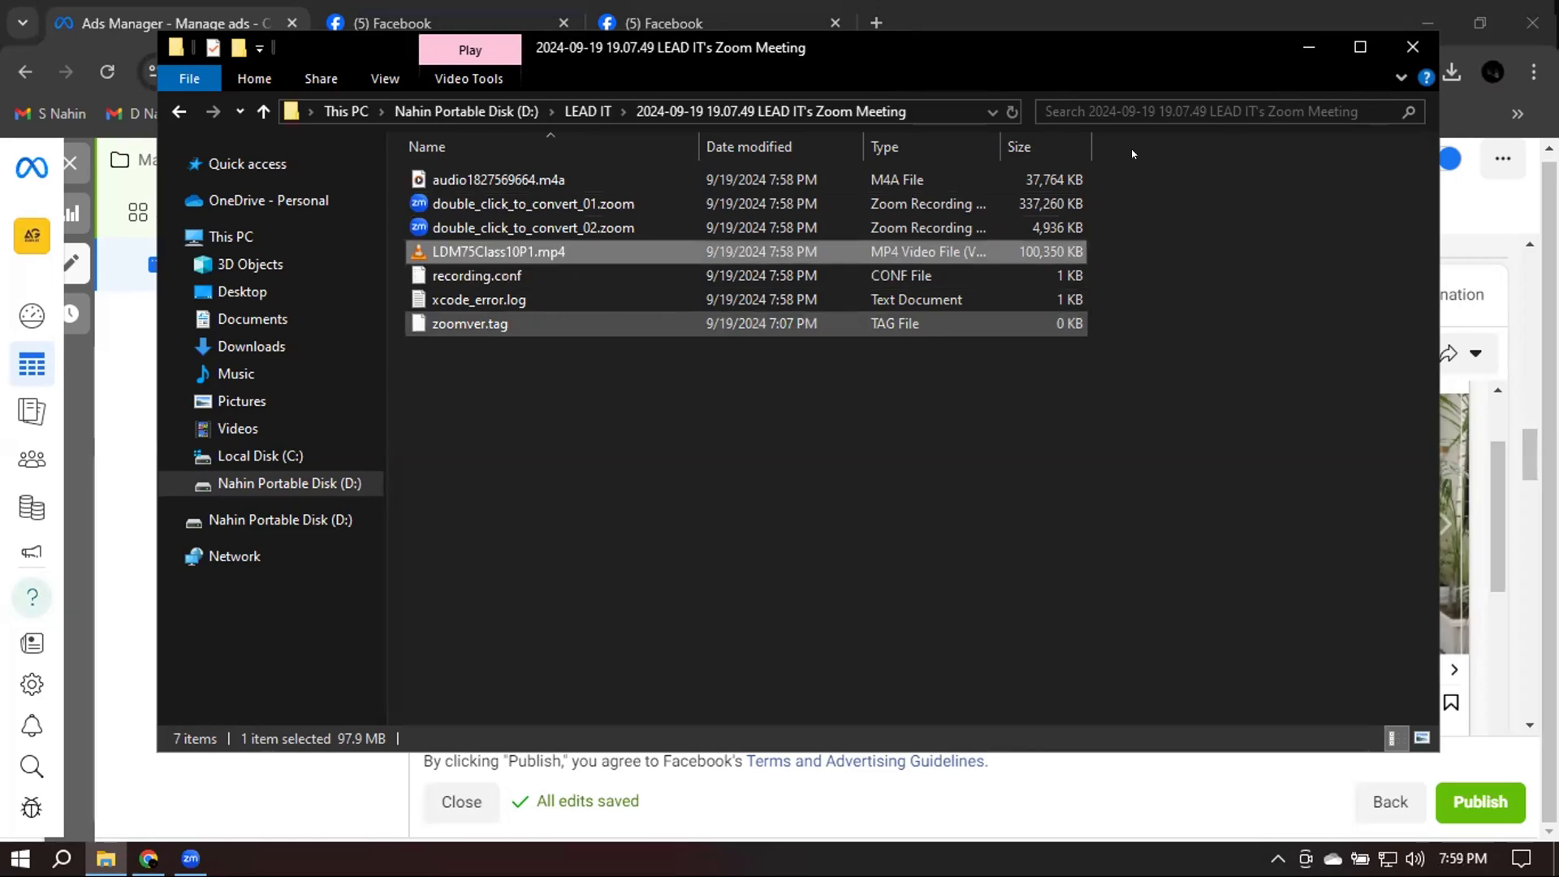
{"action": "left_click", "coordinate": [1412, 49]}
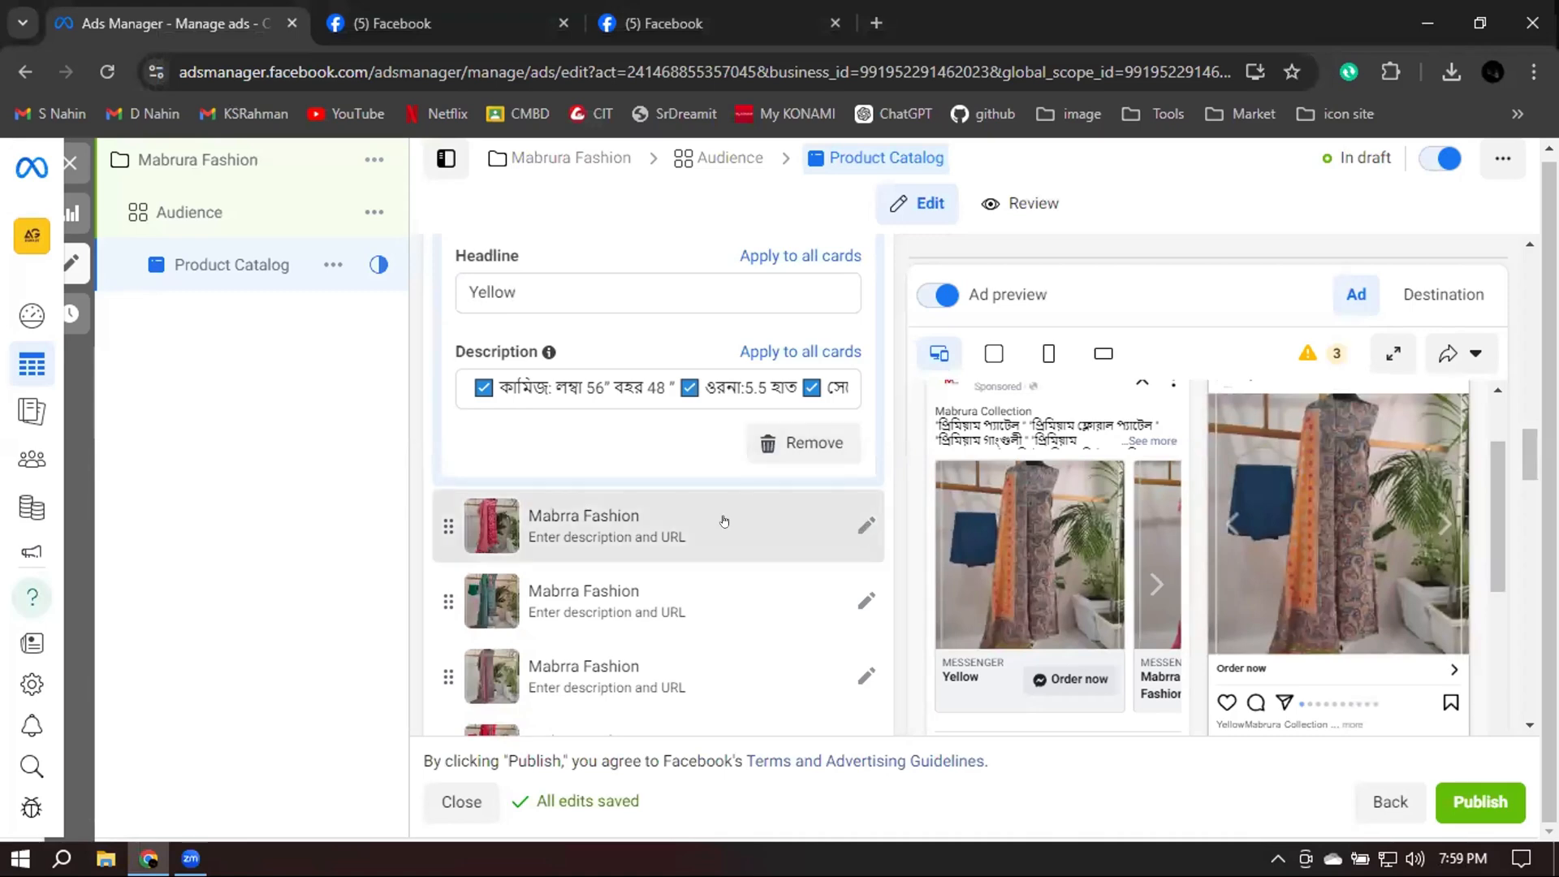
In Ads Manager, replace the headline of the second carousel card, 8.png, with "Purple"
{"action": "double_click", "coordinate": [611, 354]}
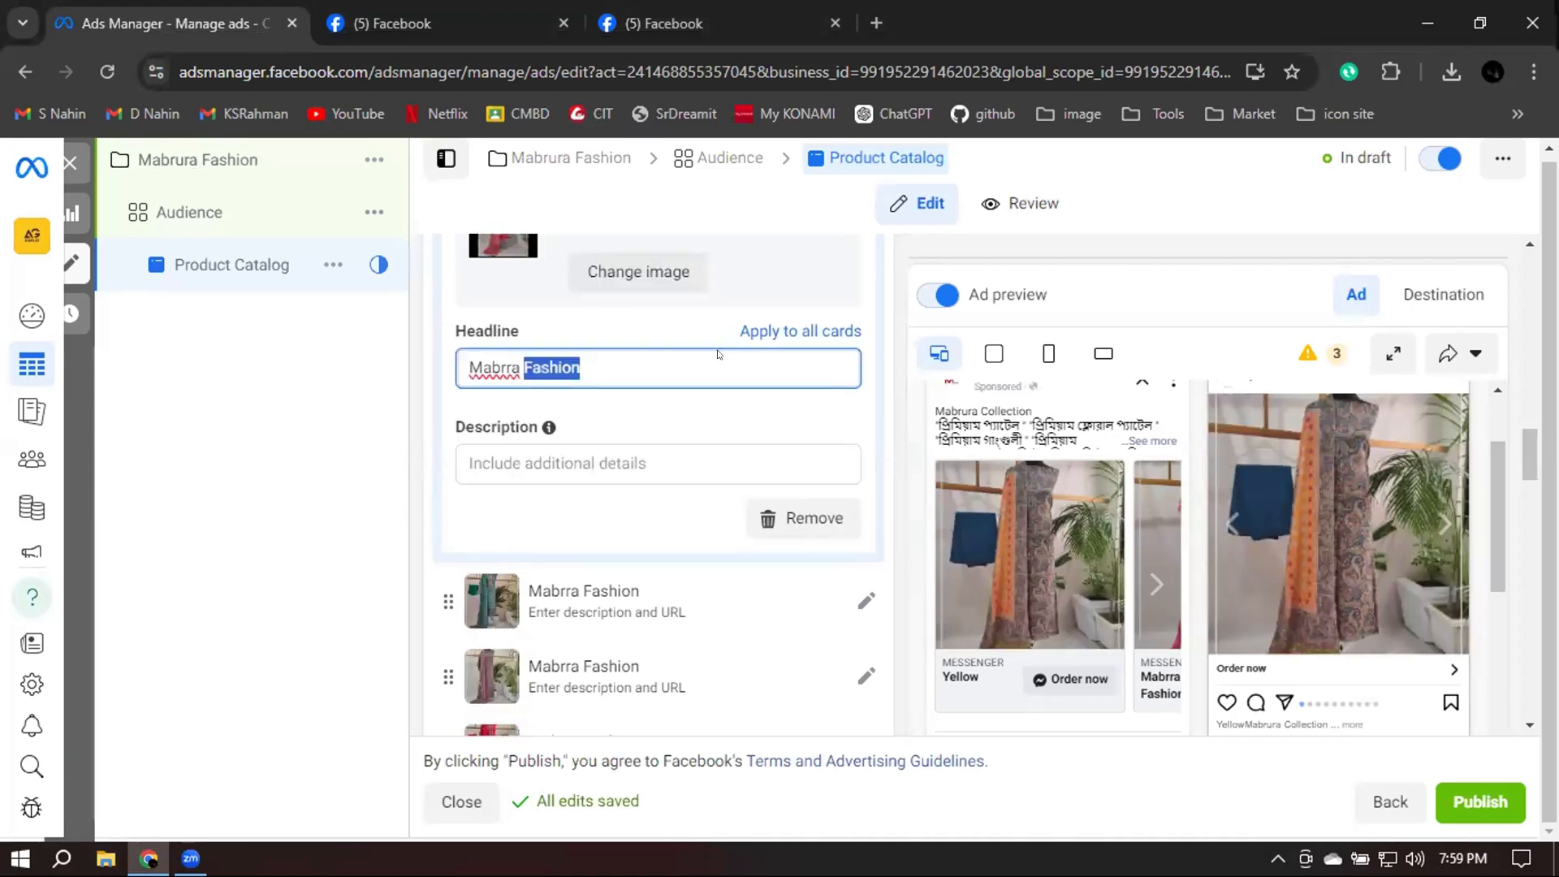
{"action": "key", "text": "ctrl+a"}
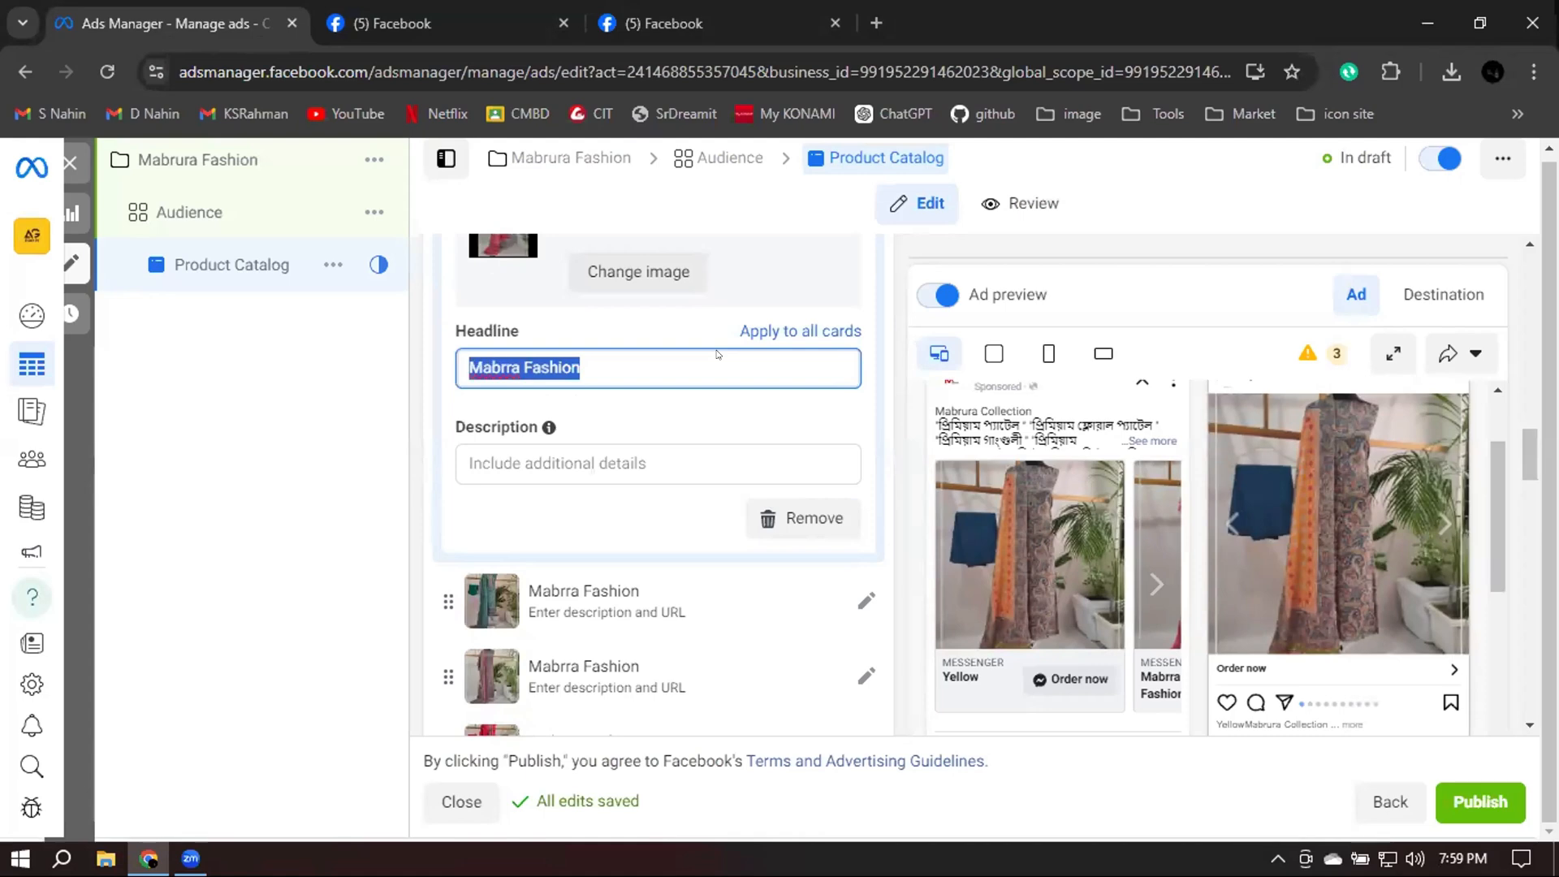
{"action": "type", "text": "Purpe"}
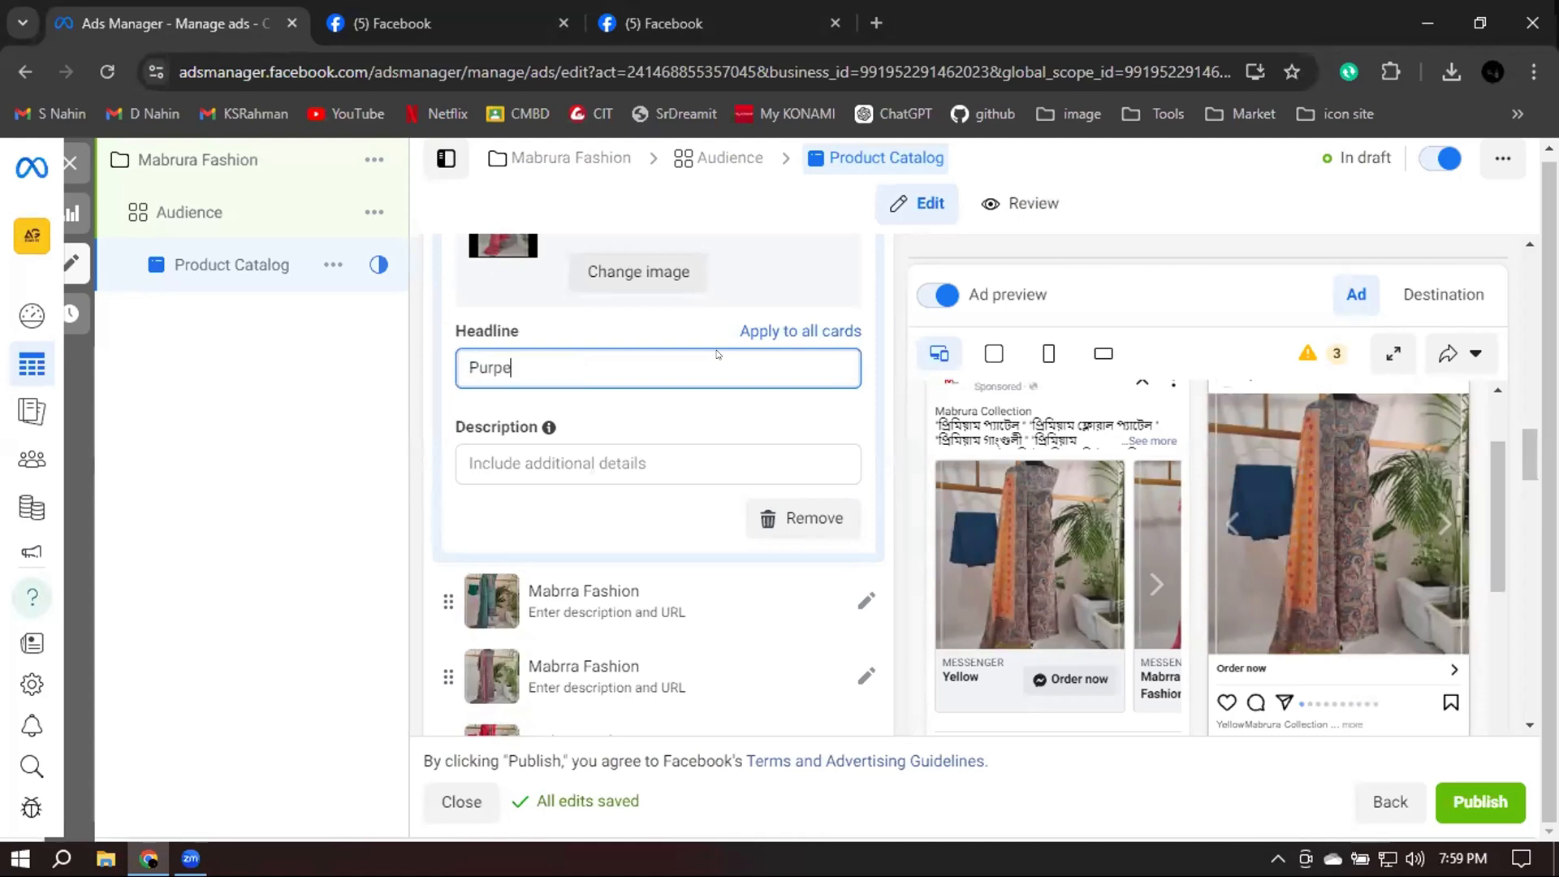
{"action": "type", "text": "l"}
{"action": "right_click", "coordinate": [493, 369]}
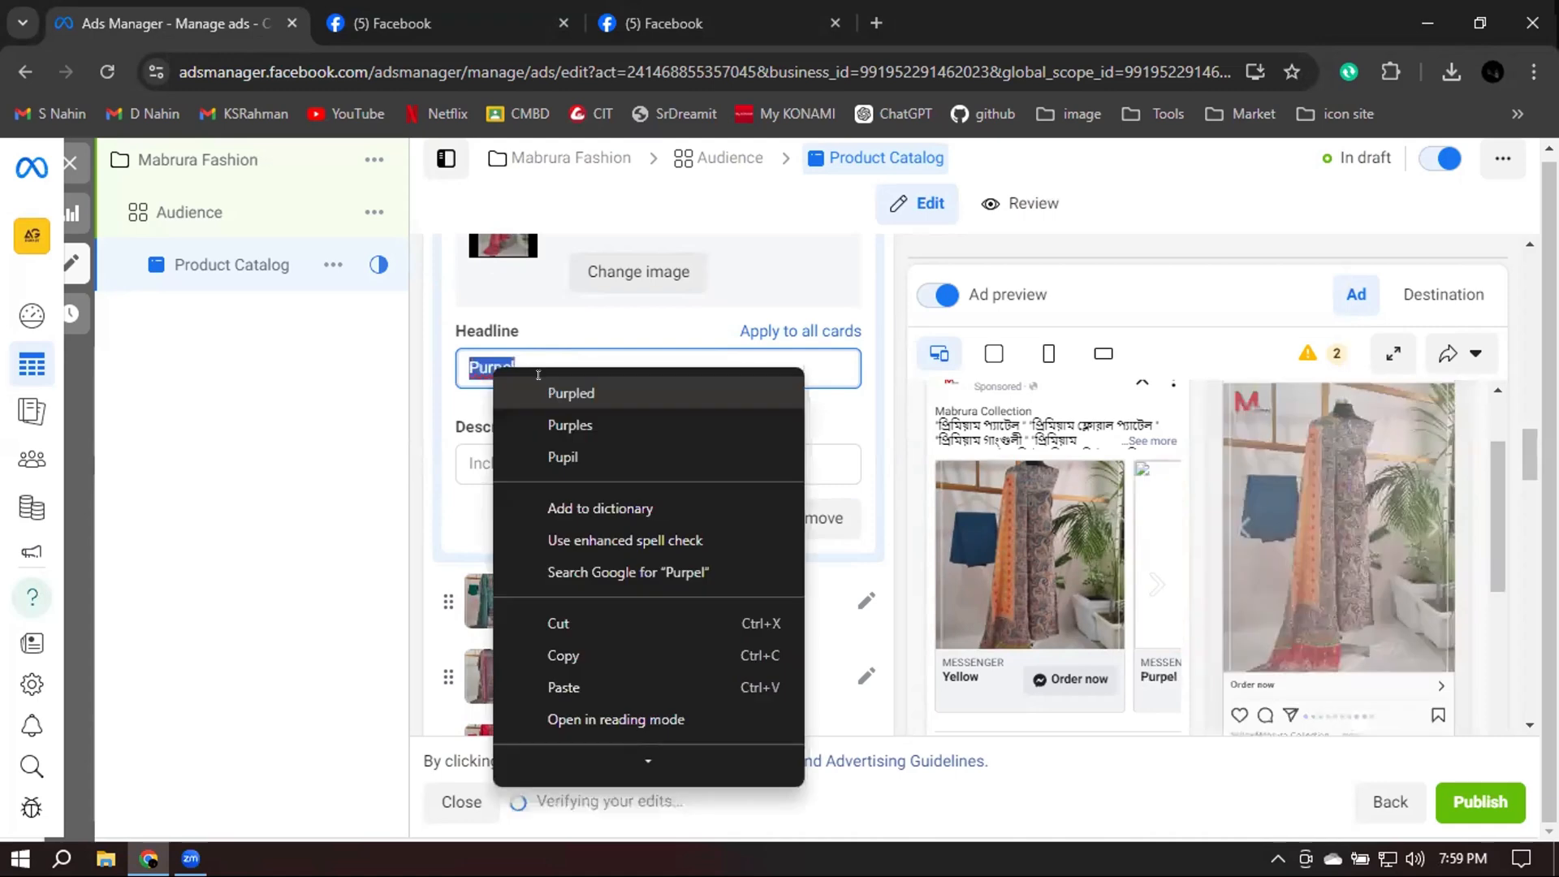
{"action": "left_click", "coordinate": [568, 383]}
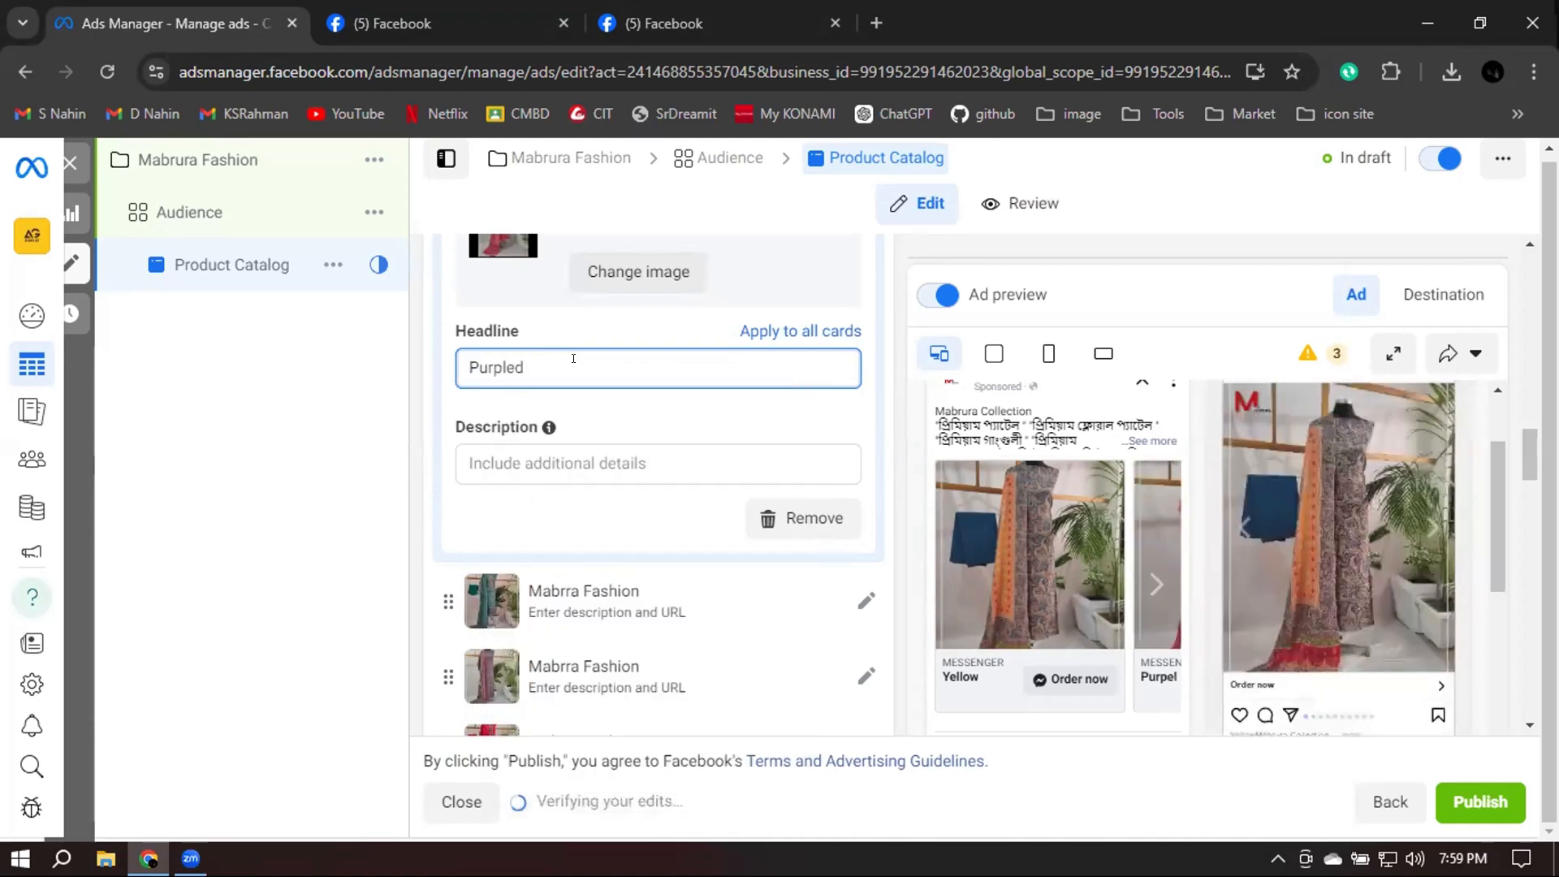
{"action": "key", "text": "BackSpace"}
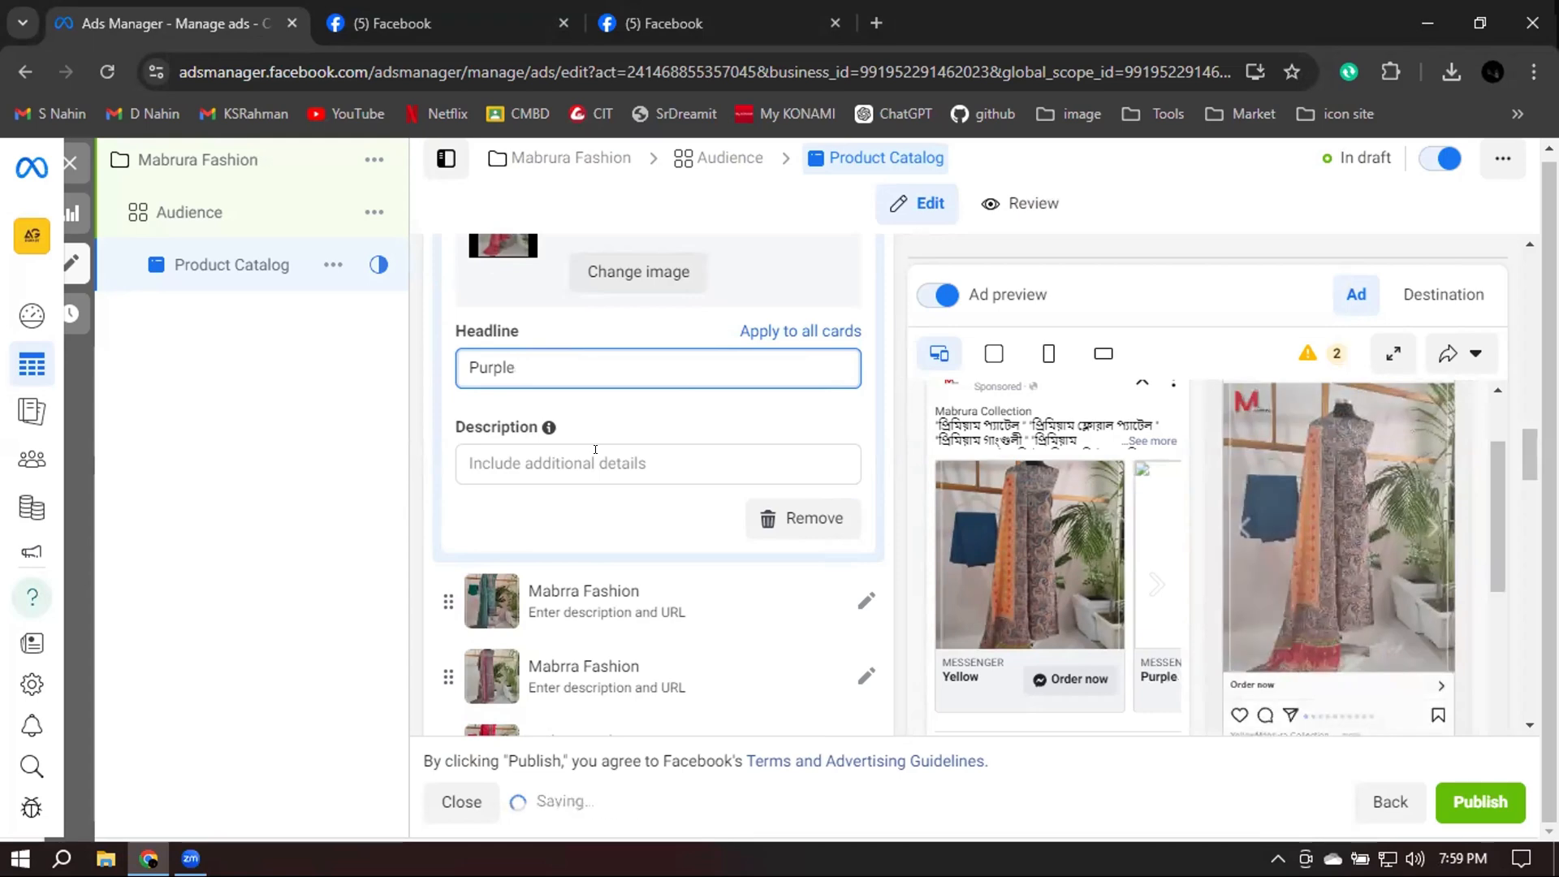
On Facebook, go to the next Mabrura photo, expand its caption and copy the product details and hashtags
{"action": "left_click", "coordinate": [614, 8]}
{"action": "left_click", "coordinate": [1102, 489]}
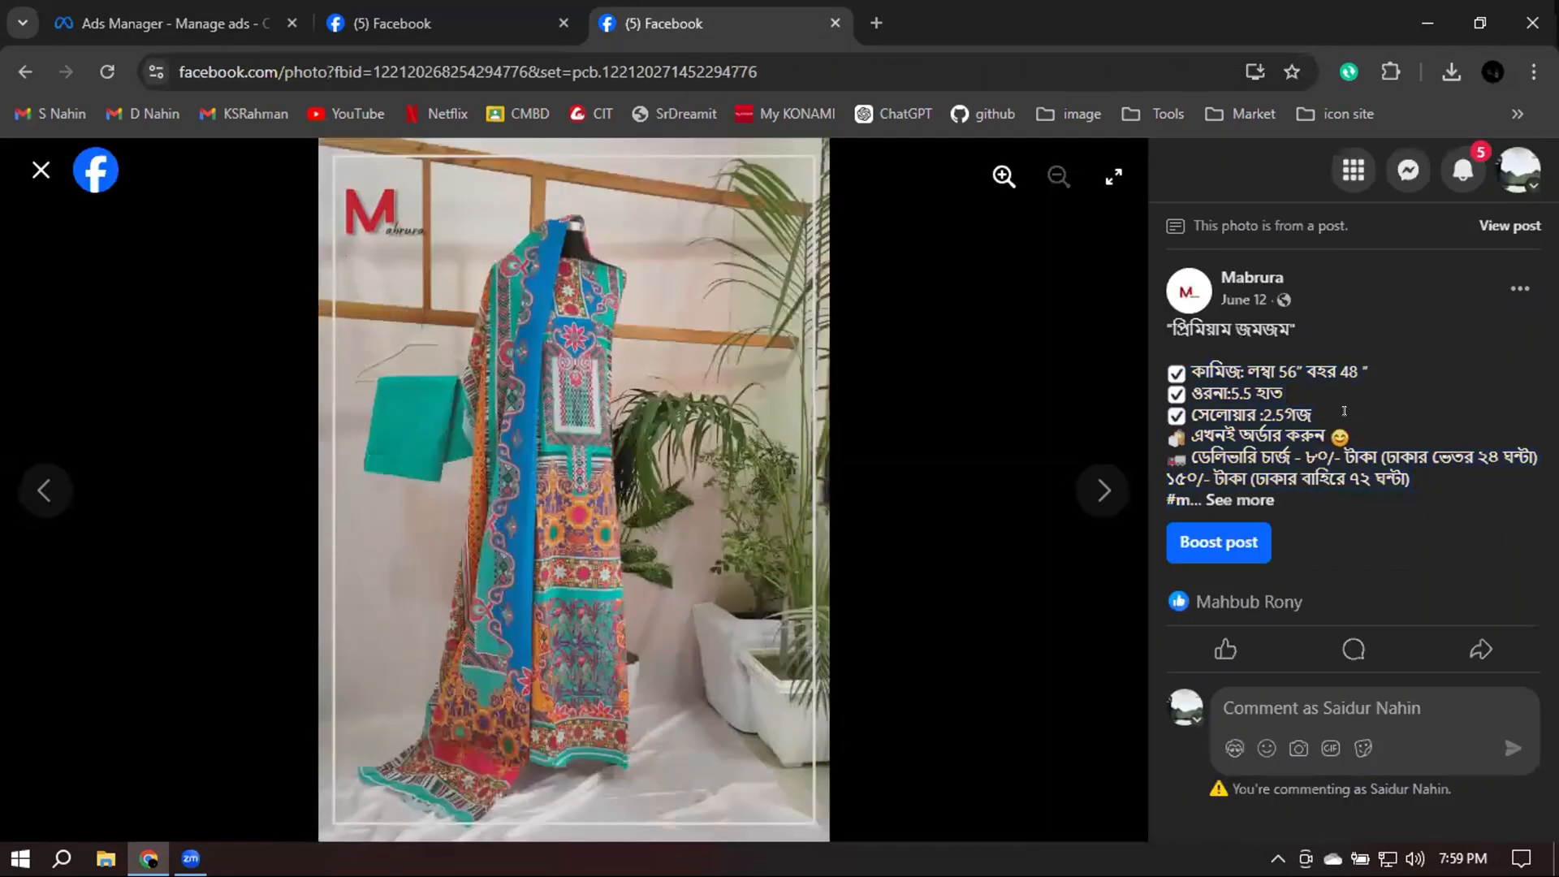
{"action": "left_click", "coordinate": [1234, 500]}
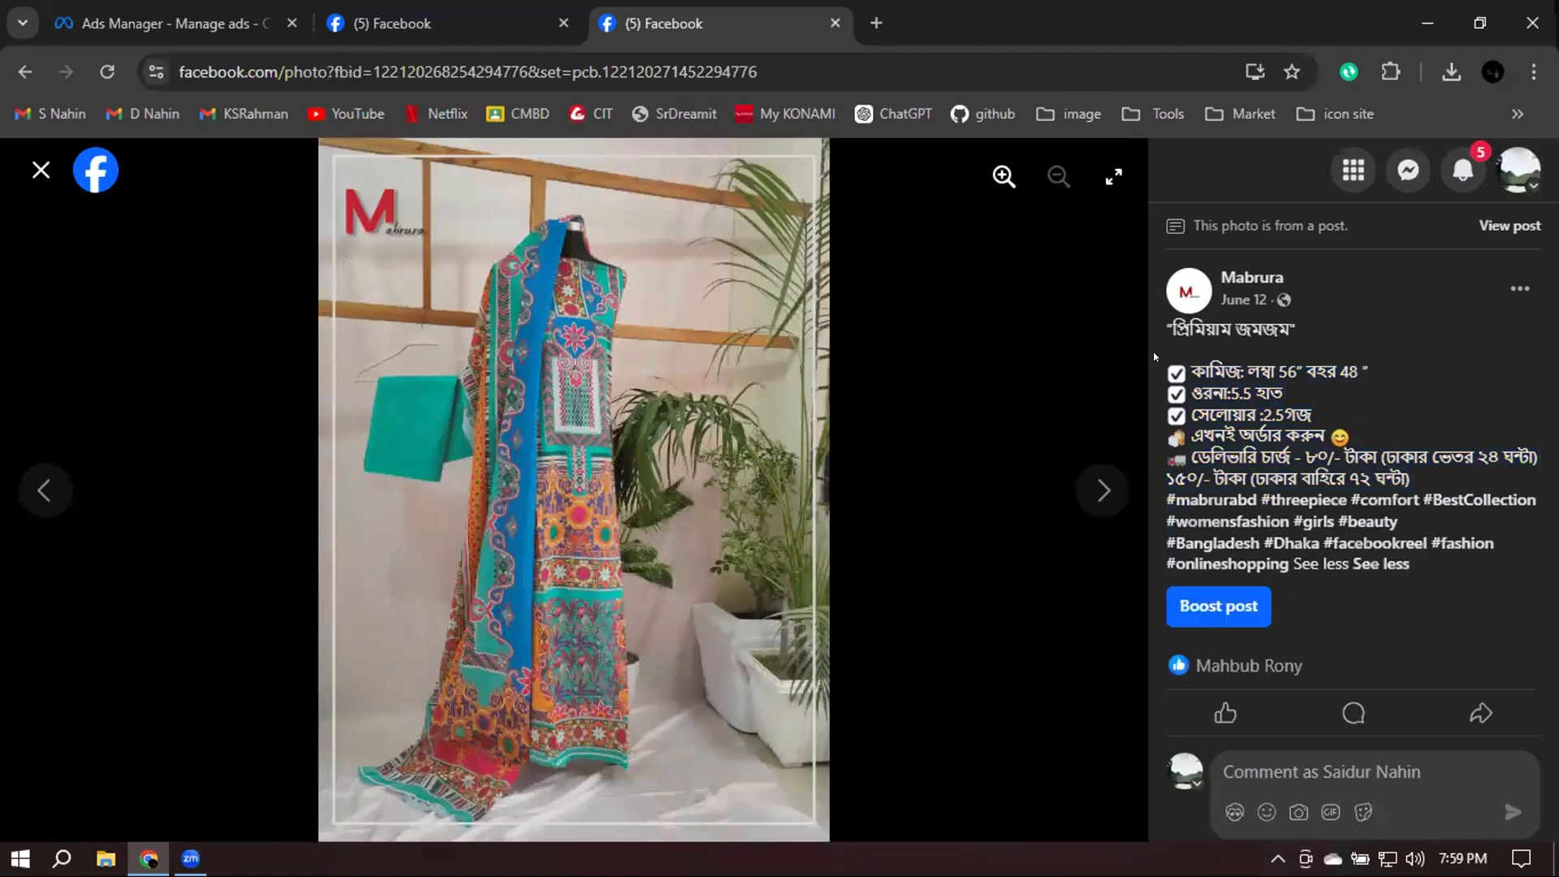
{"action": "triple_click", "coordinate": [1300, 552]}
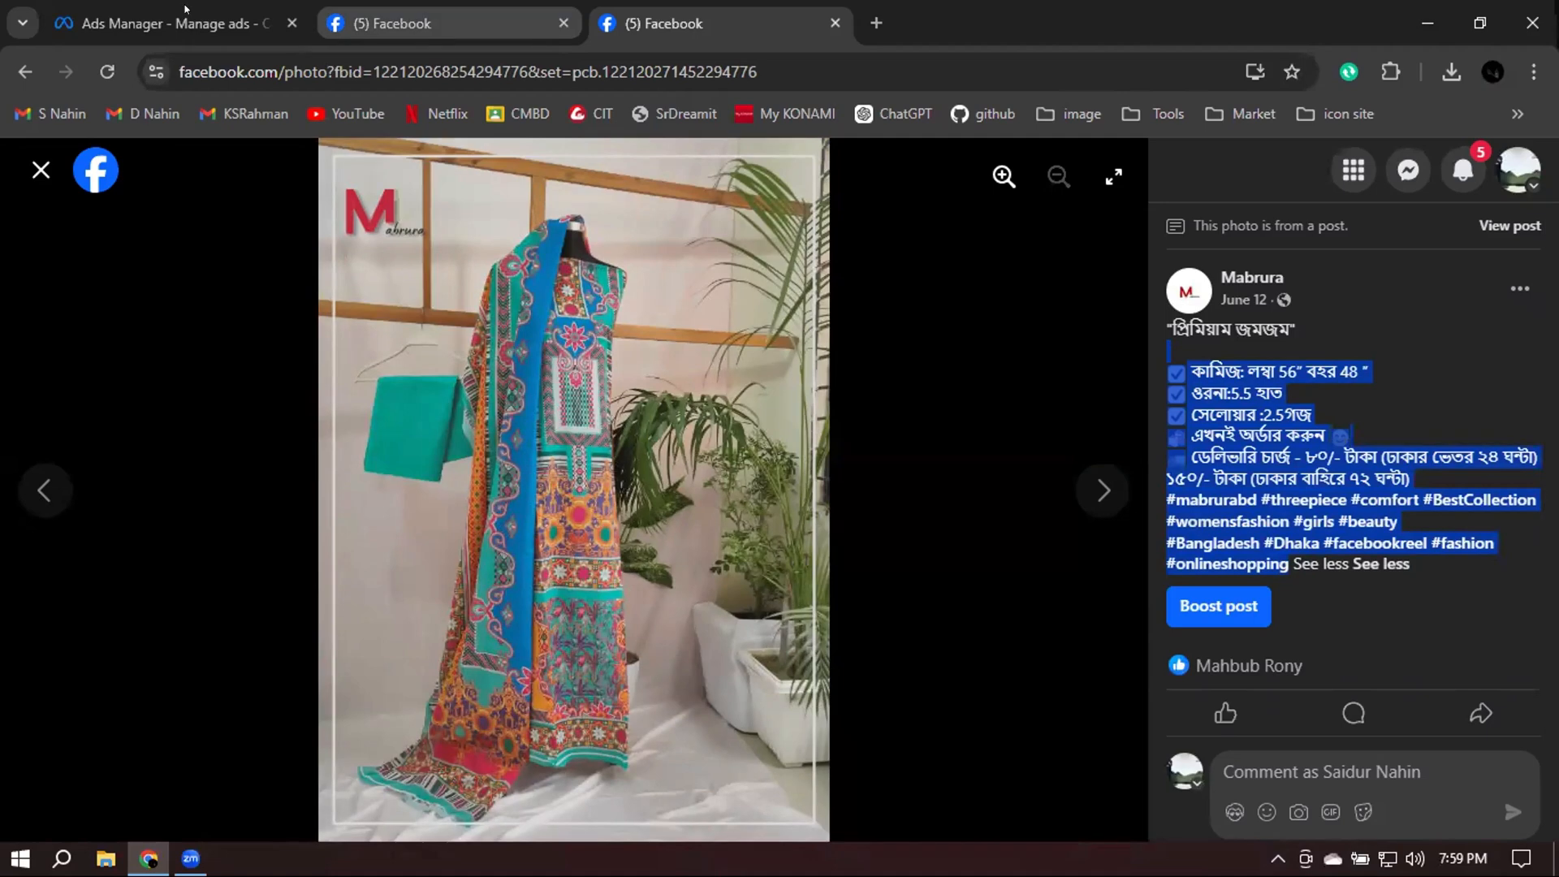
Back in Ads Manager, paste the copied product details and hashtags as the "Purple" card's description
{"action": "left_click", "coordinate": [174, 24]}
{"action": "left_click", "coordinate": [552, 463]}
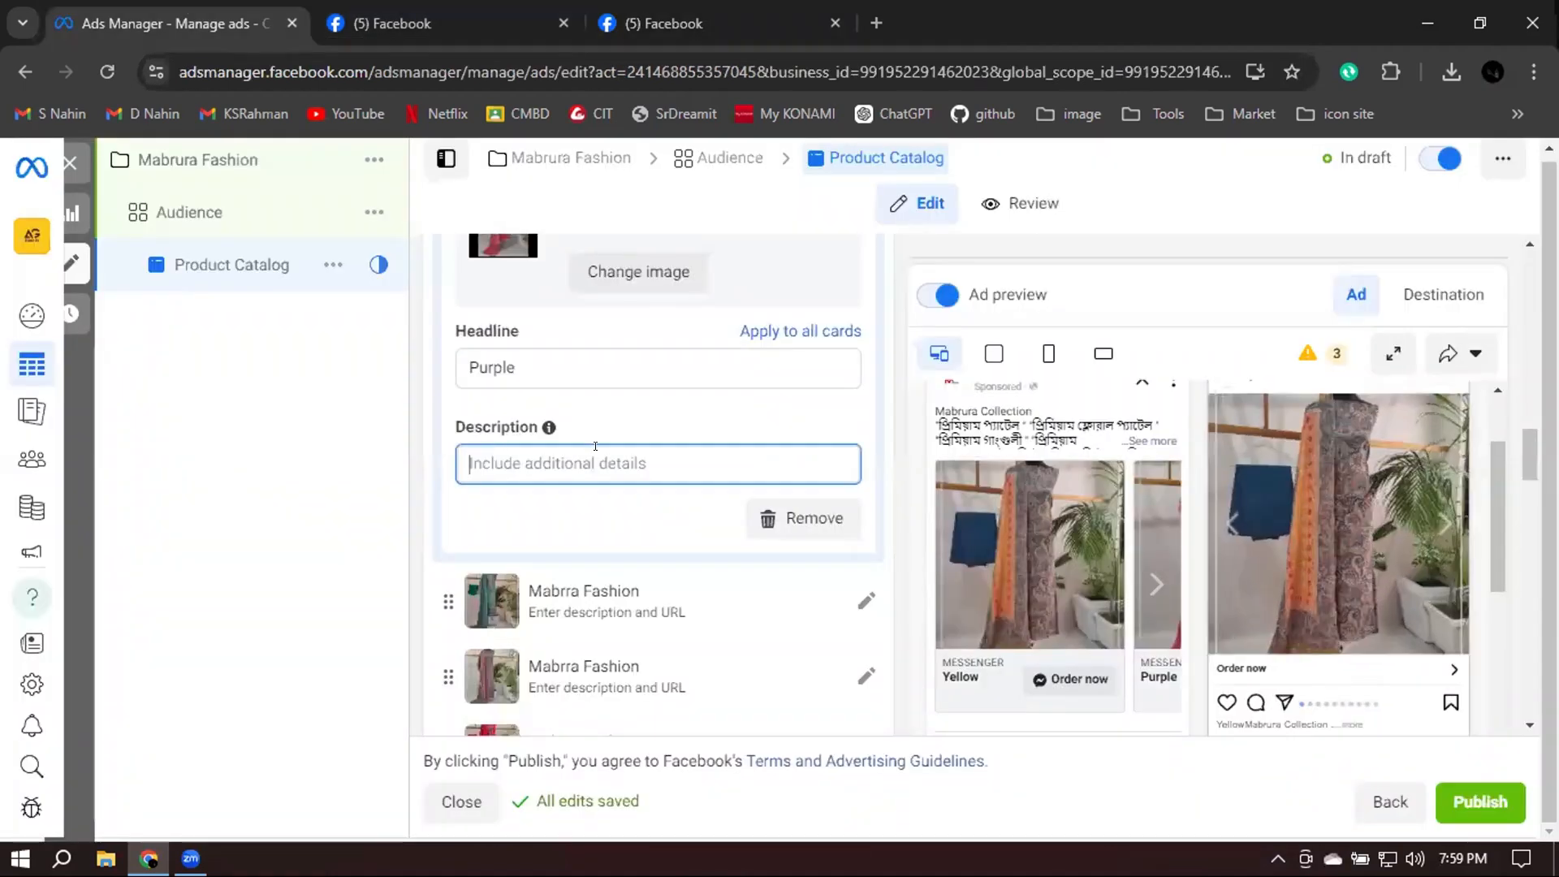
{"action": "key", "text": "ctrl+v"}
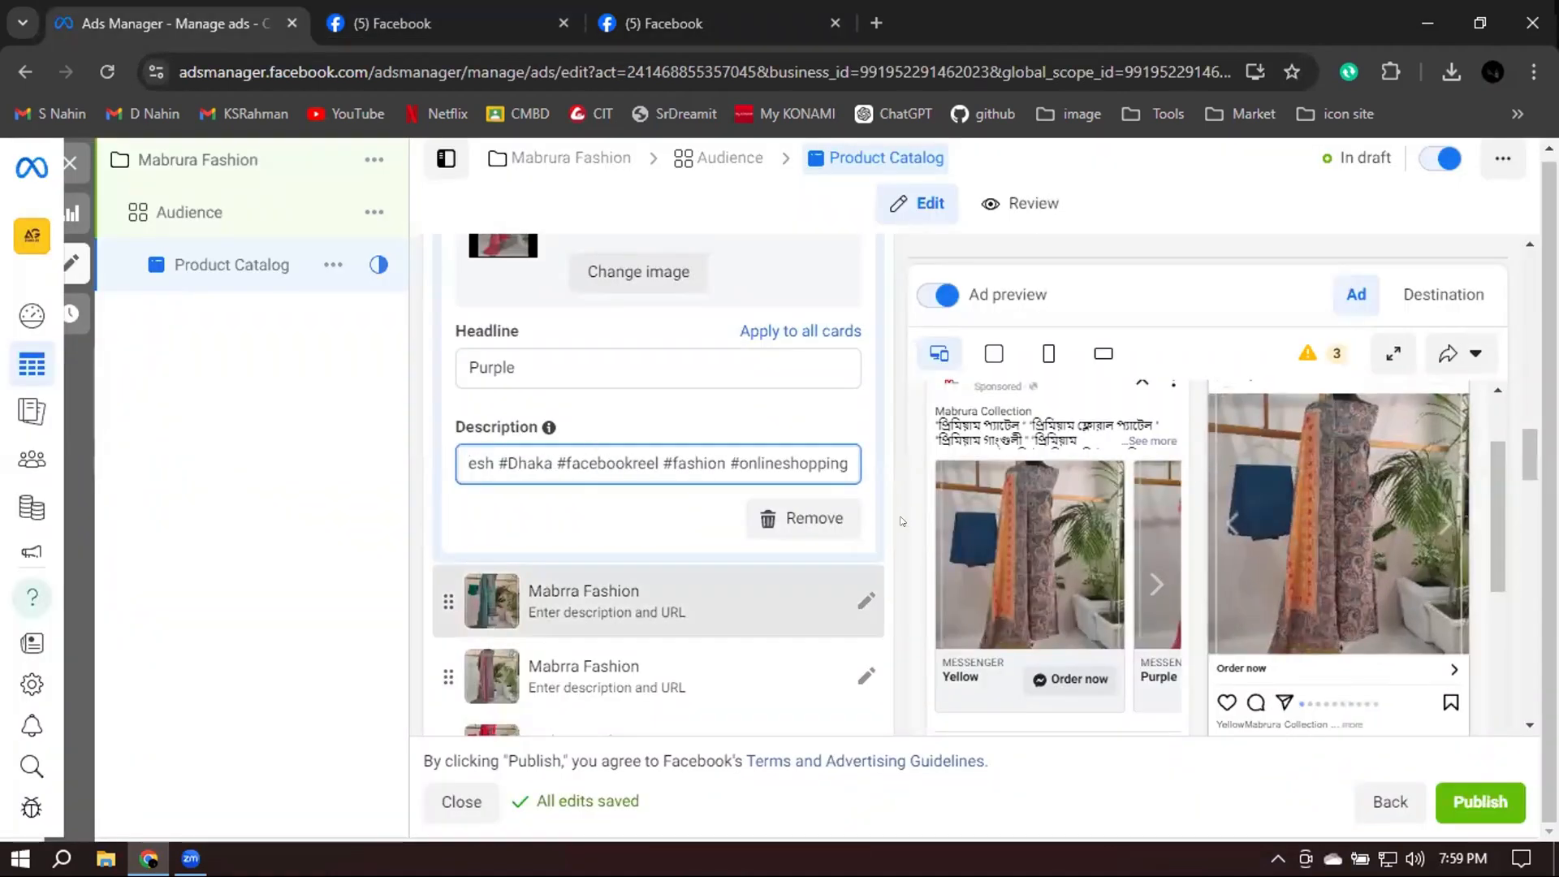
Open the advanced preview and examine how the carousel ad's cards and captions appear across the Facebook and Instagram placements
{"action": "left_click", "coordinate": [899, 520]}
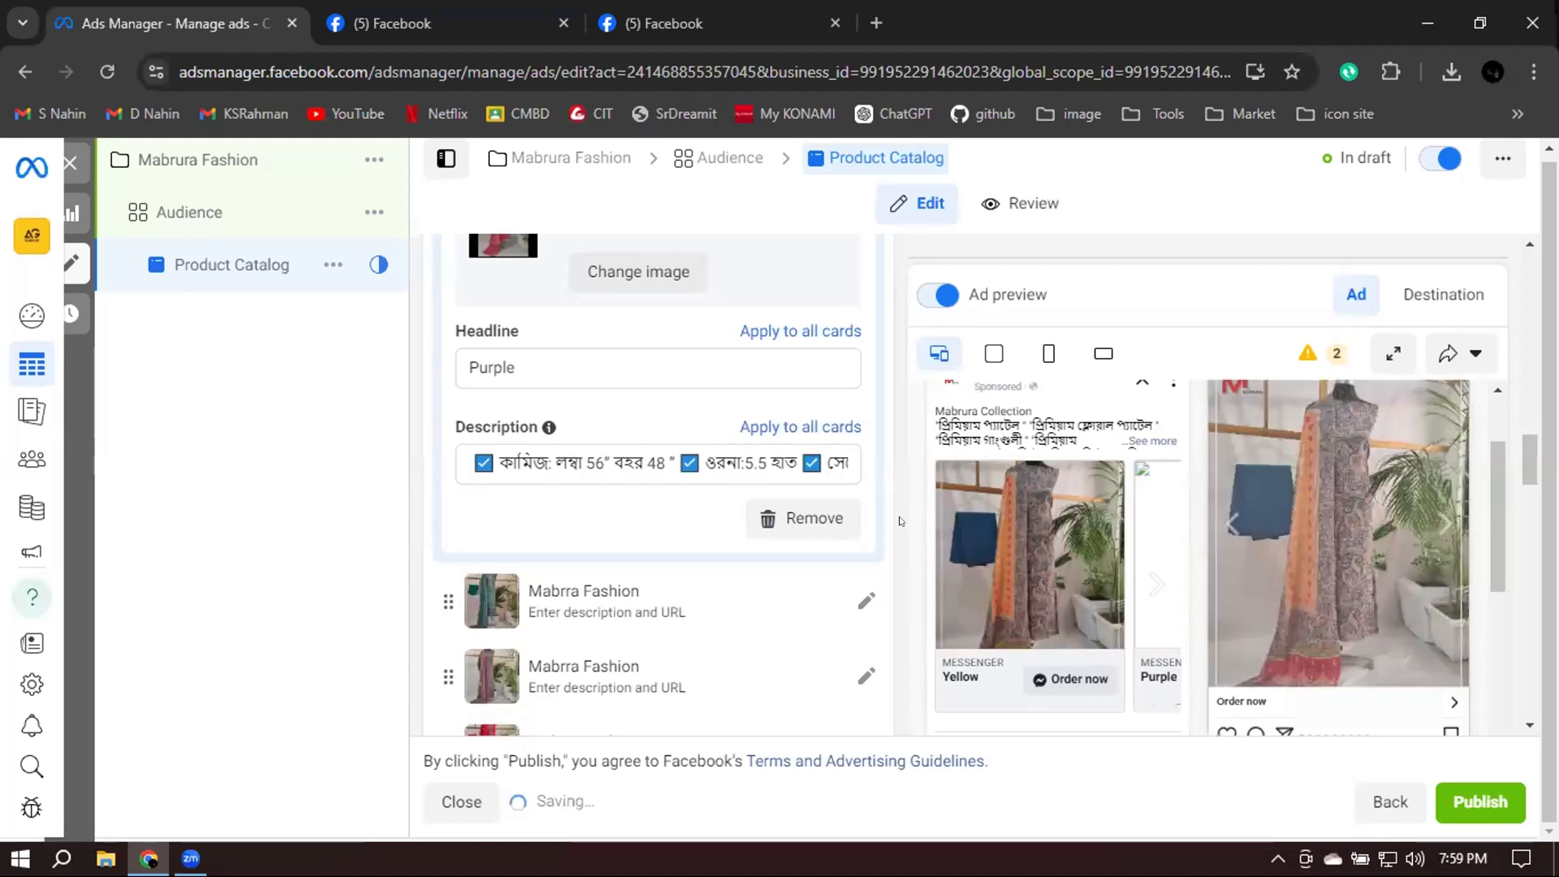
{"action": "left_click", "coordinate": [1390, 353]}
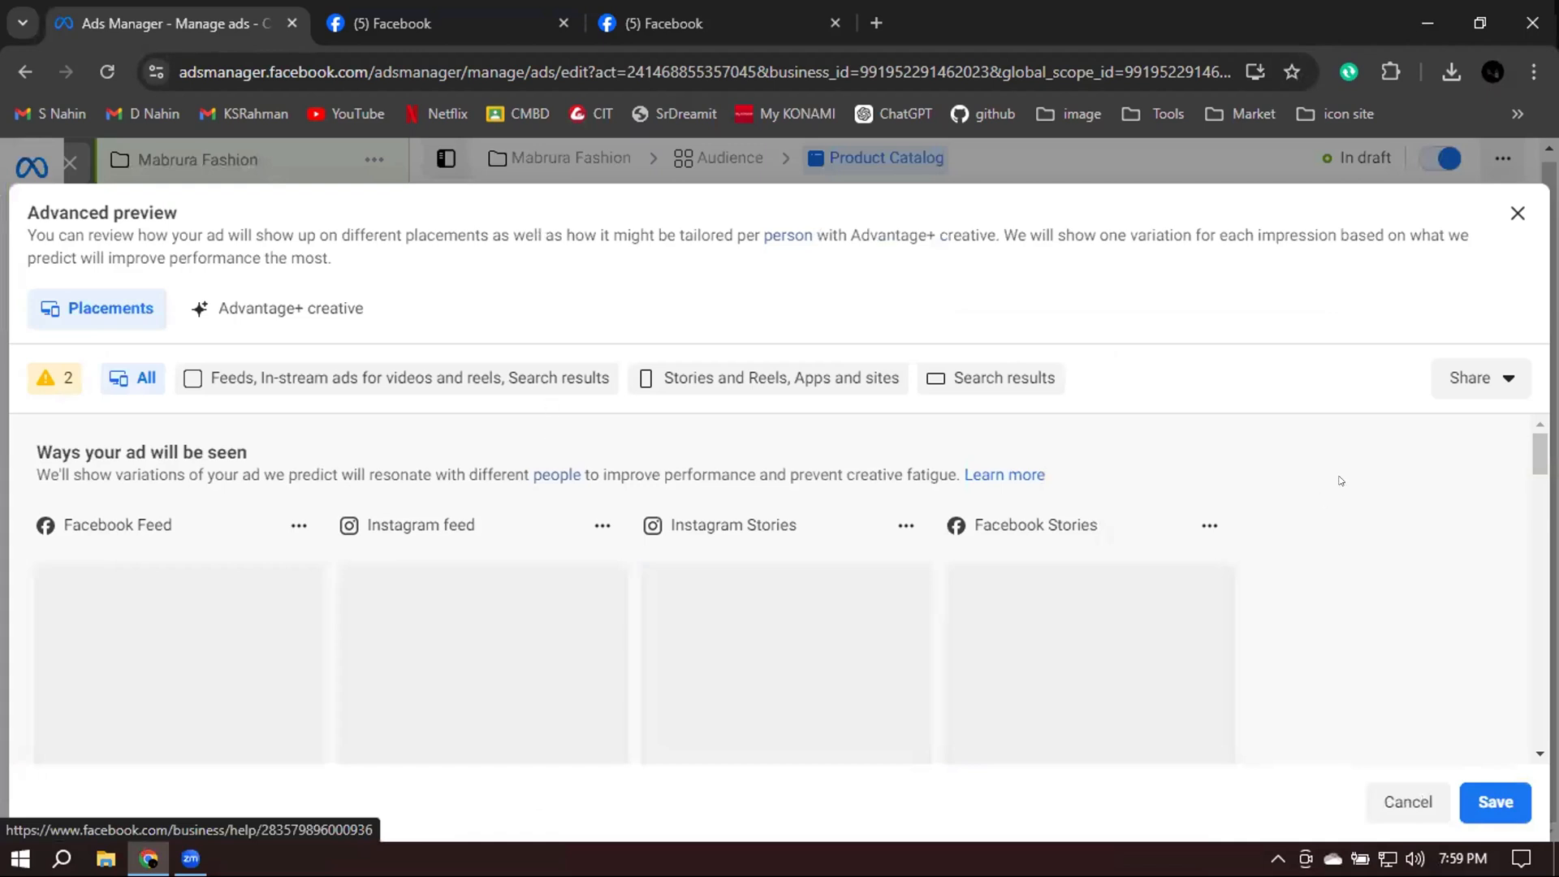
{"action": "scroll", "coordinate": [169, 666], "scroll_direction": "down", "scroll_amount": 1}
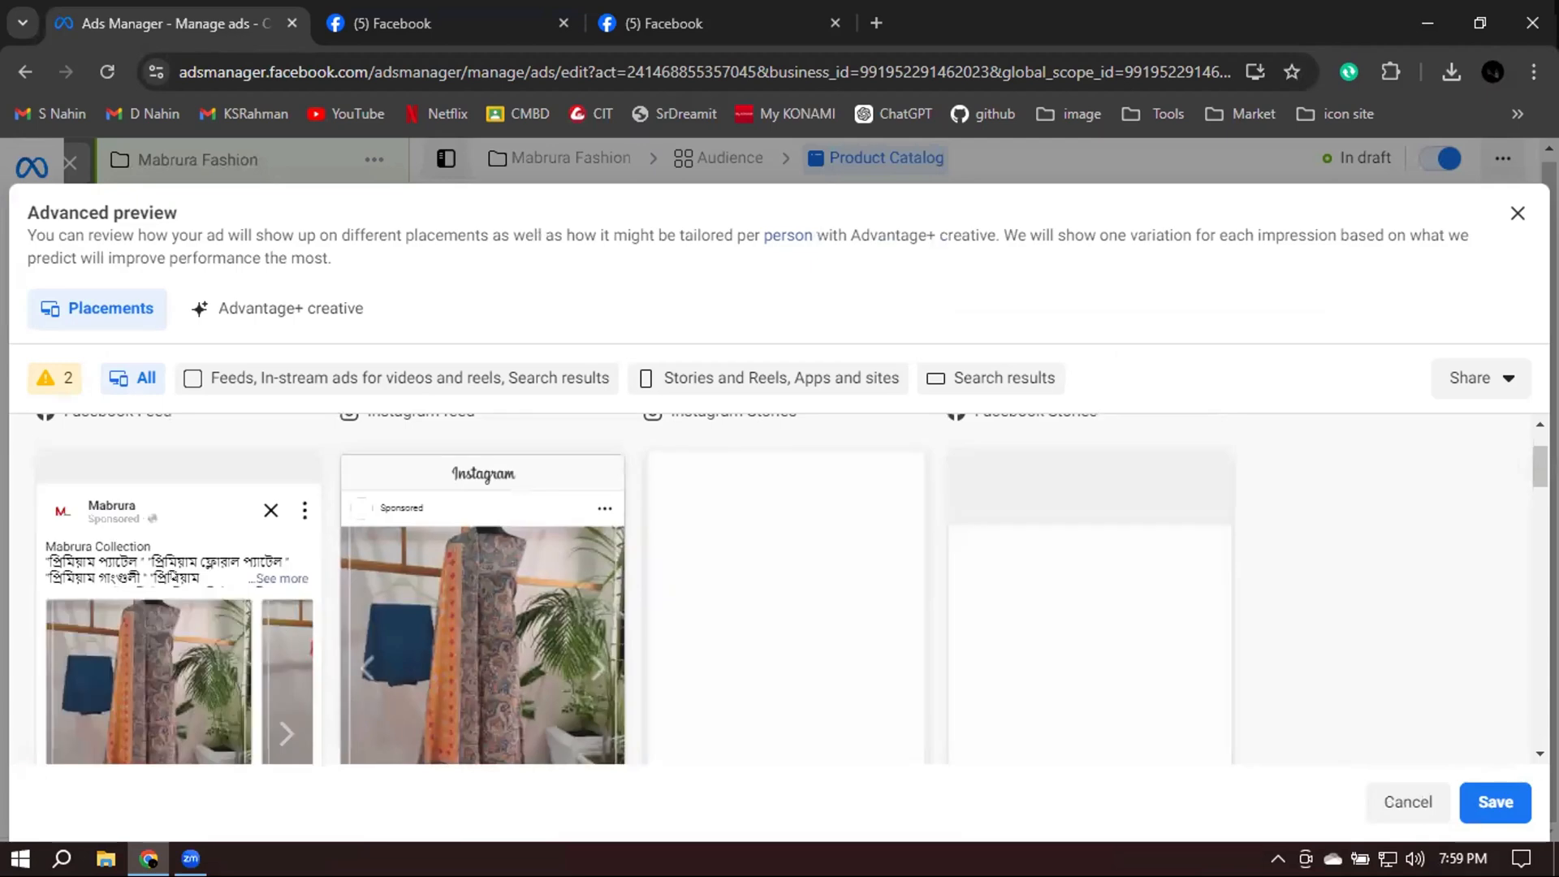
{"action": "scroll", "coordinate": [76, 719], "scroll_direction": "down", "scroll_amount": 1}
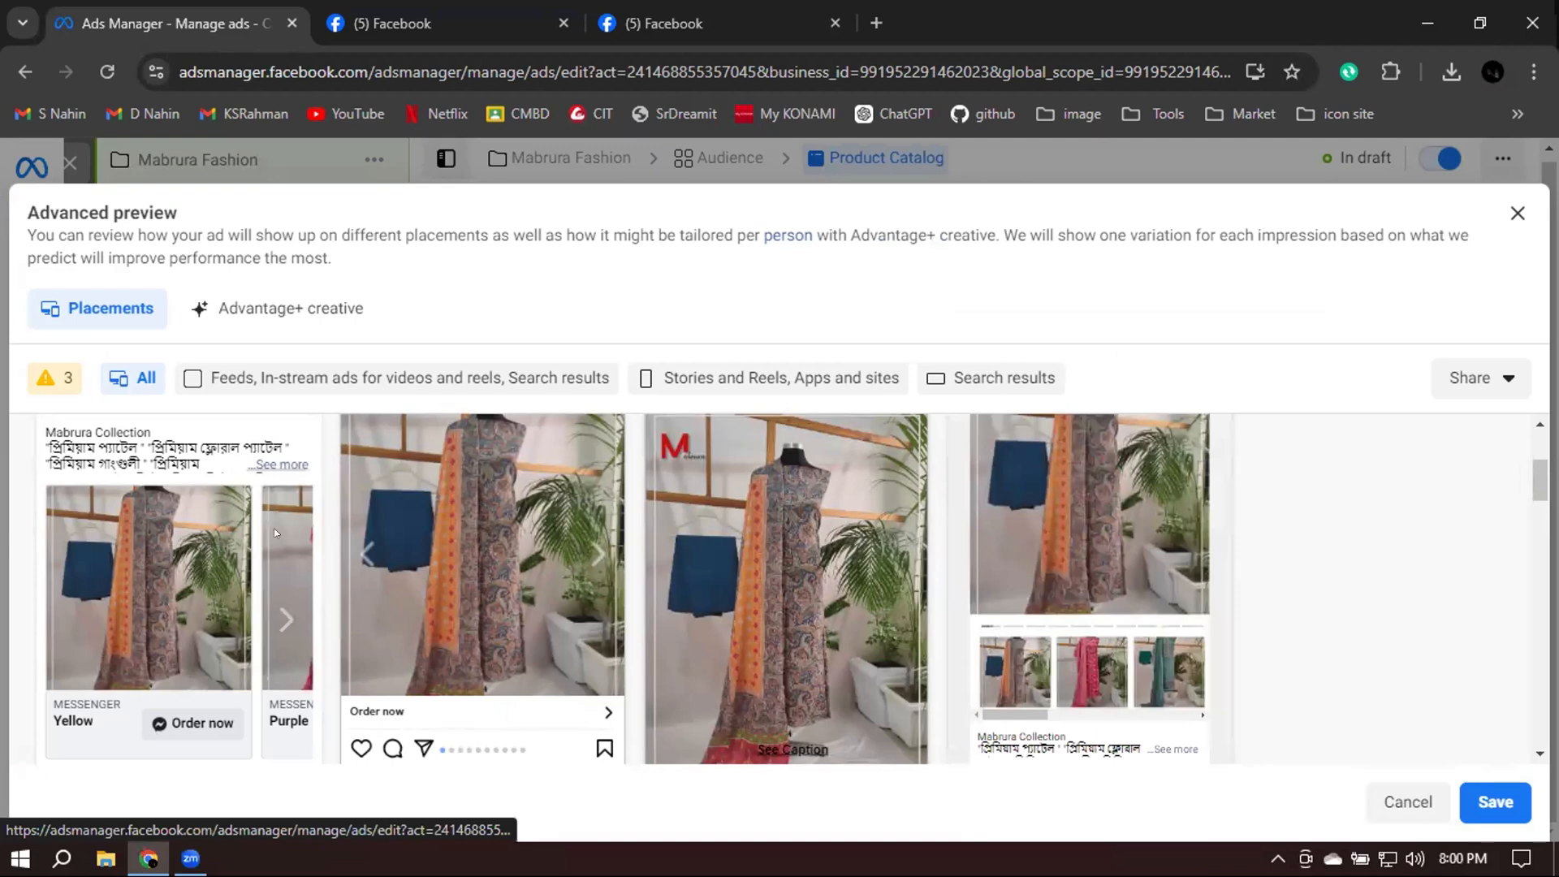
{"action": "scroll", "coordinate": [260, 589], "scroll_direction": "down", "scroll_amount": 1}
{"action": "left_click", "coordinate": [261, 587]}
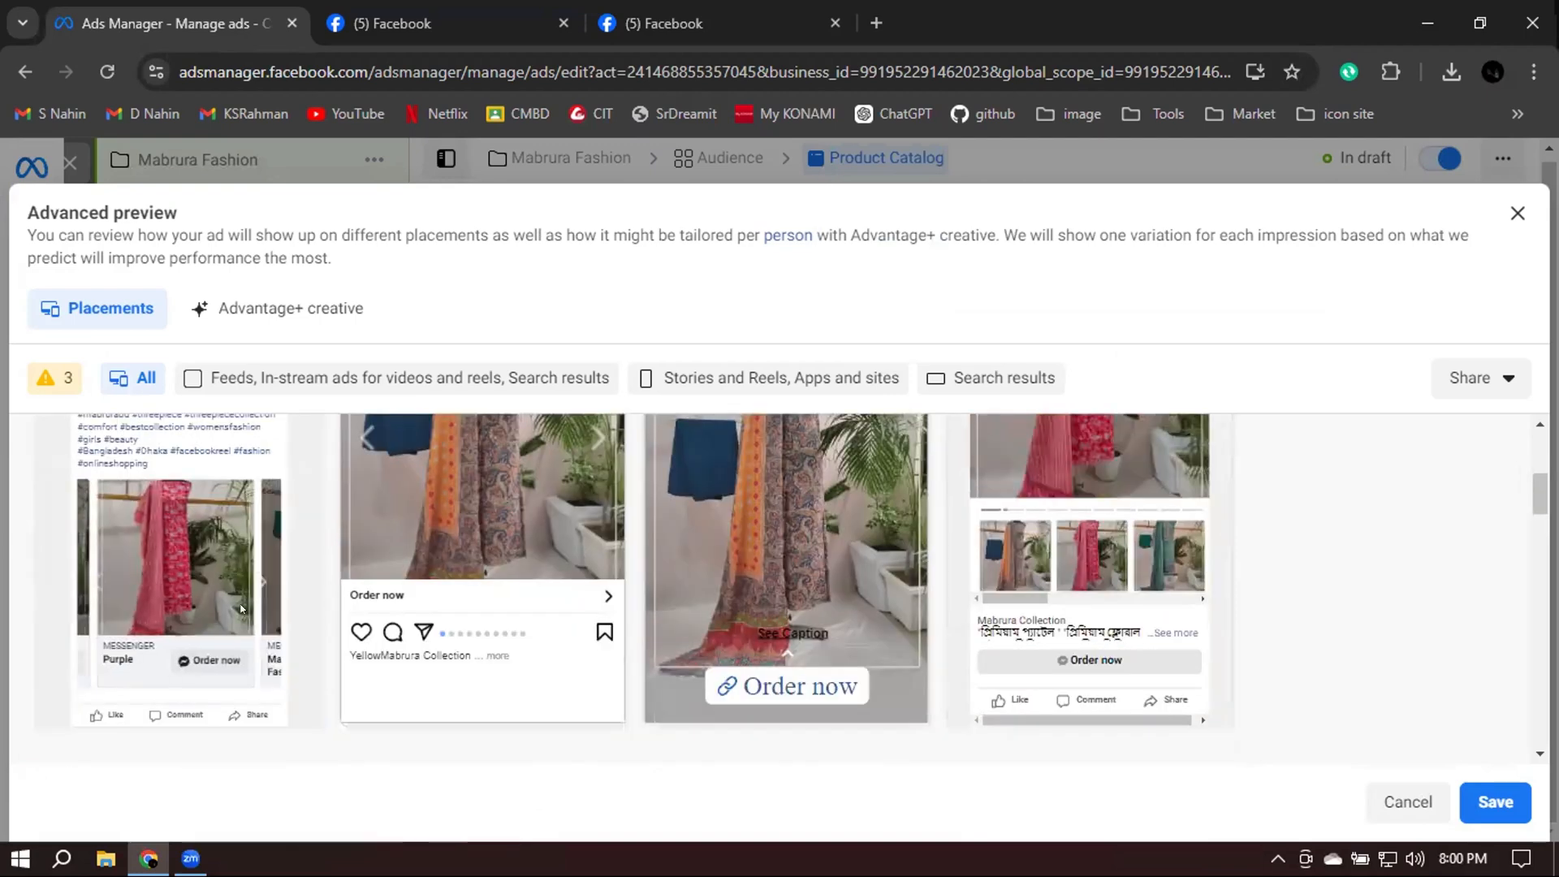
{"action": "scroll", "coordinate": [570, 533], "scroll_direction": "up", "scroll_amount": 1}
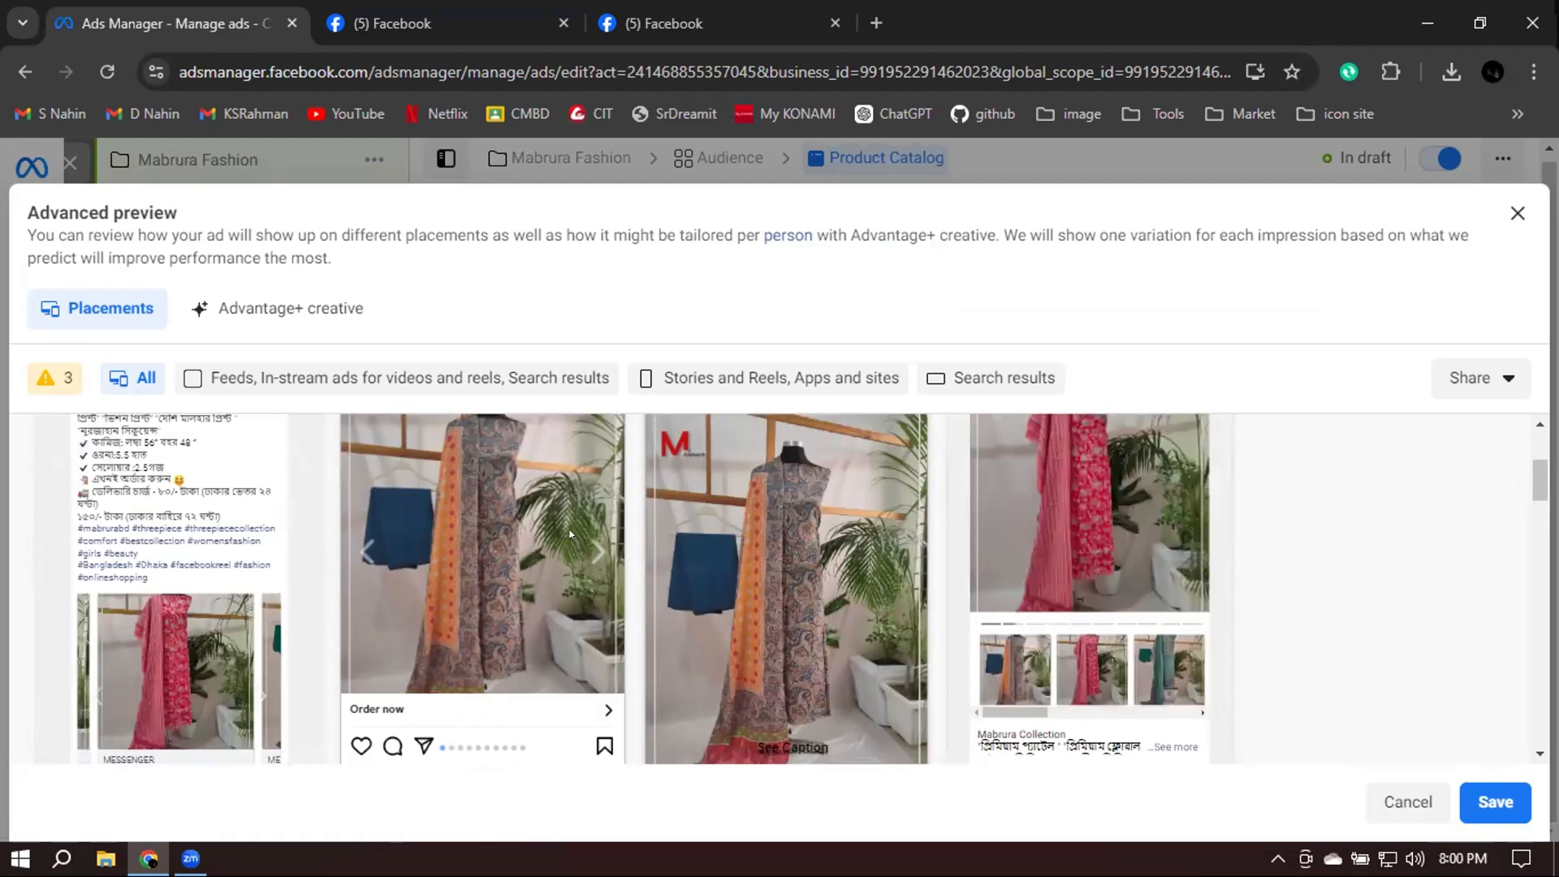
{"action": "scroll", "coordinate": [555, 532], "scroll_direction": "down", "scroll_amount": 2}
{"action": "scroll", "coordinate": [273, 556], "scroll_direction": "down", "scroll_amount": 2}
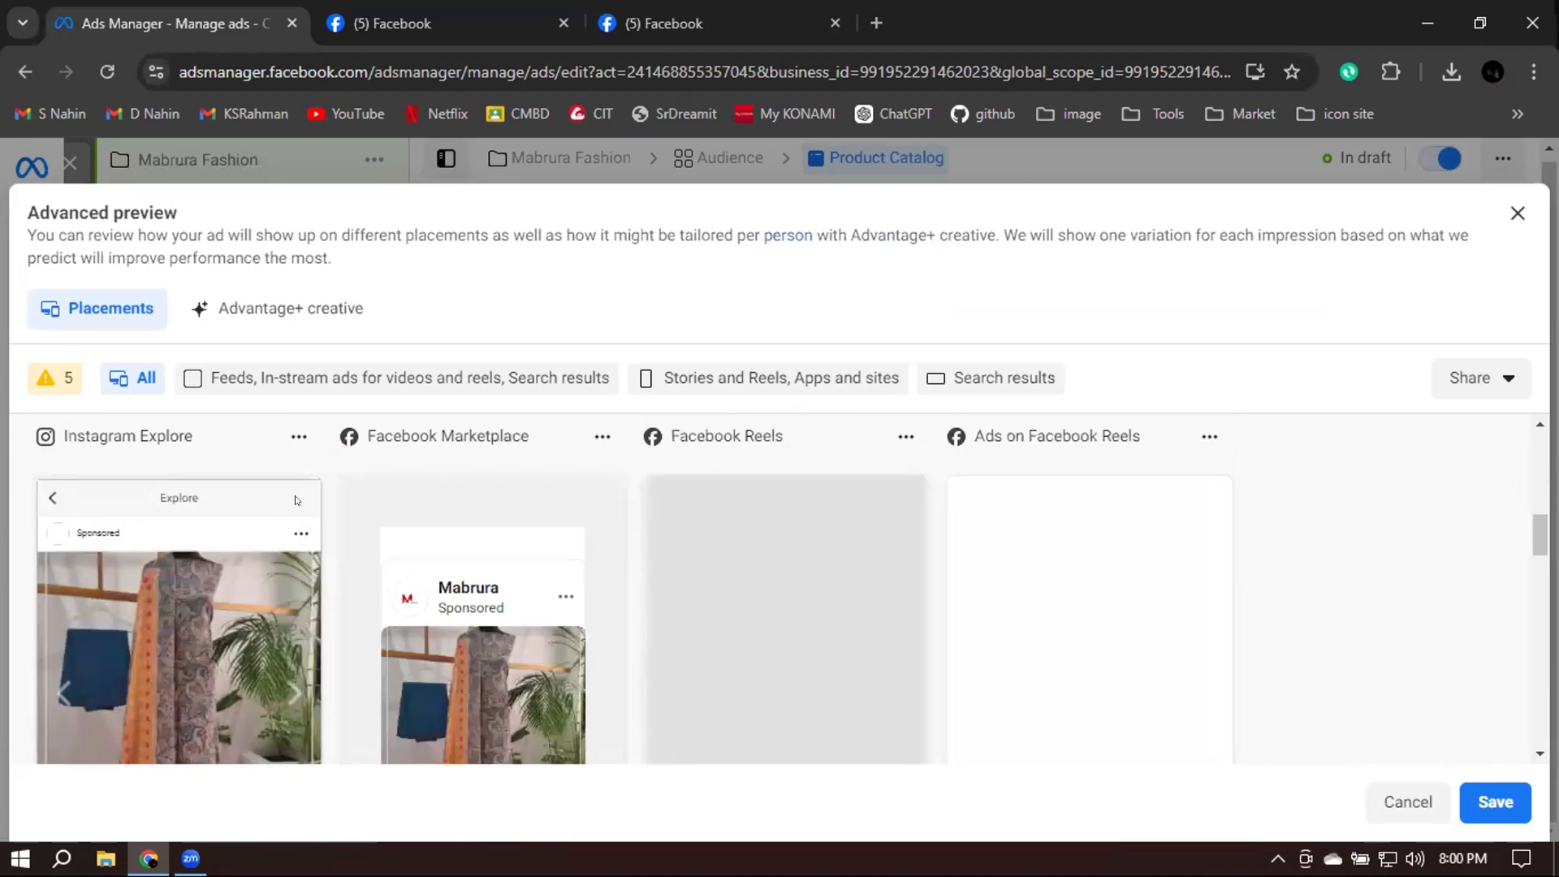
Review the ad's placement previews, turn on all Advantage+ creative optimizations, and save the advanced preview settings
{"action": "scroll", "coordinate": [374, 611], "scroll_direction": "down", "scroll_amount": 5}
{"action": "scroll", "coordinate": [374, 611], "scroll_direction": "up", "scroll_amount": 3}
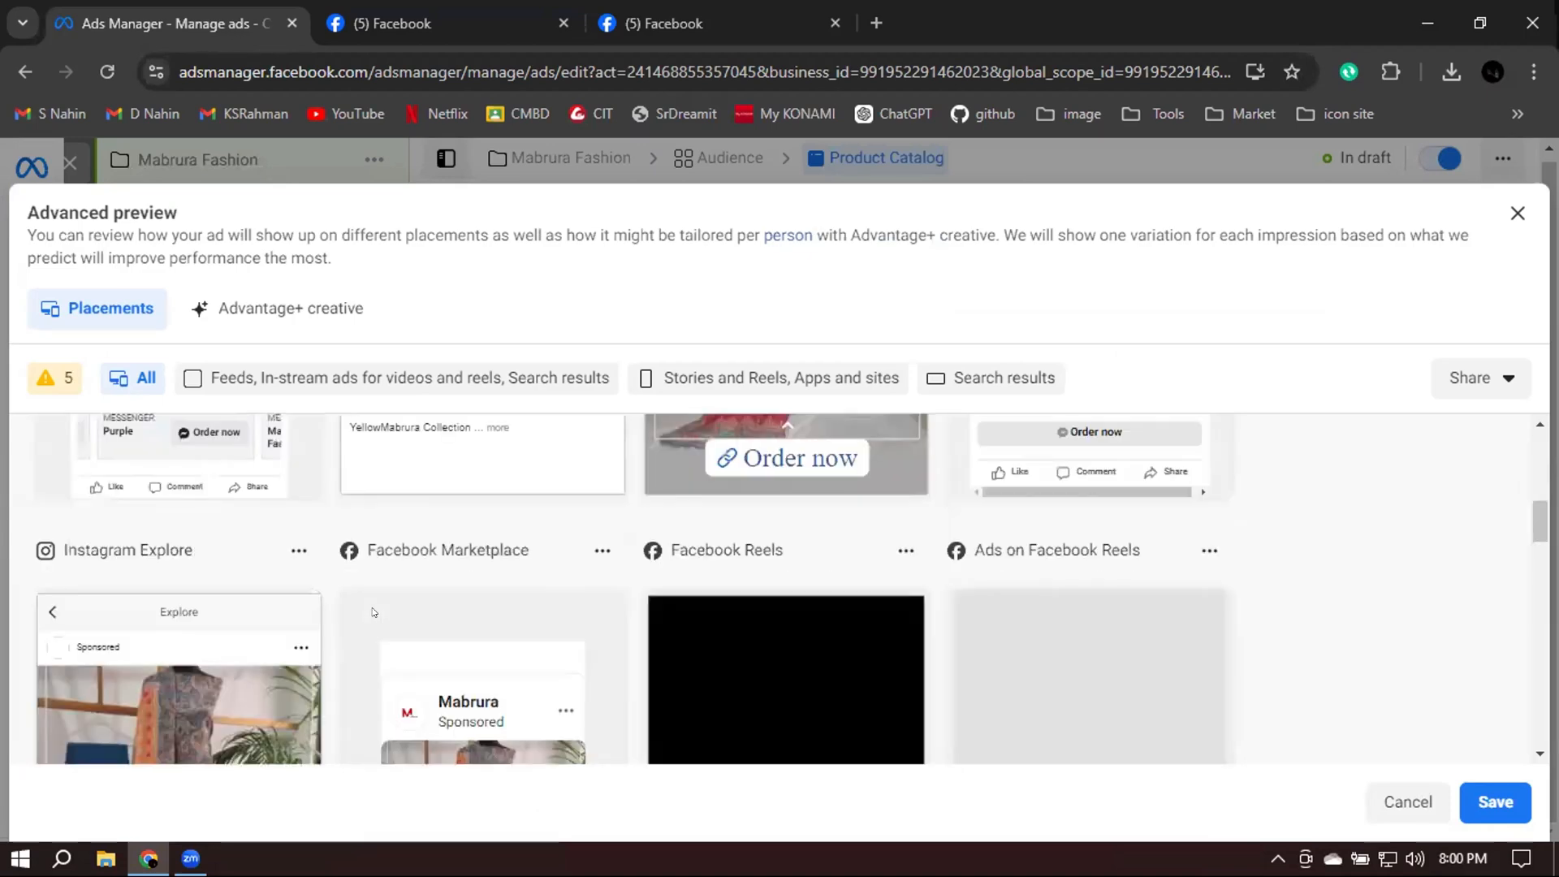
{"action": "scroll", "coordinate": [578, 524], "scroll_direction": "up", "scroll_amount": 5}
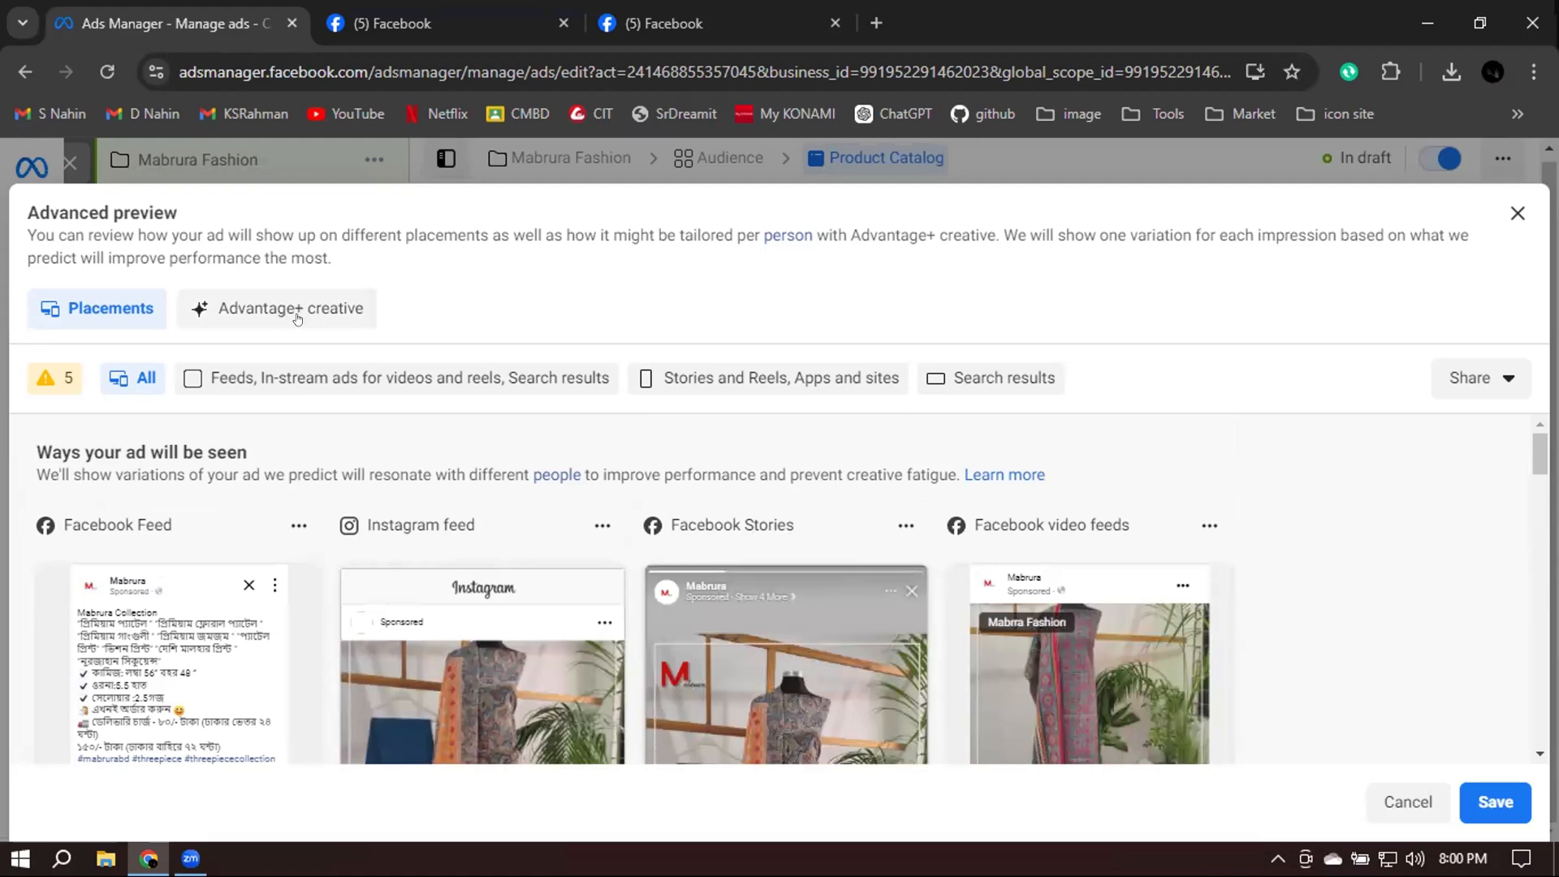
{"action": "left_click", "coordinate": [277, 312]}
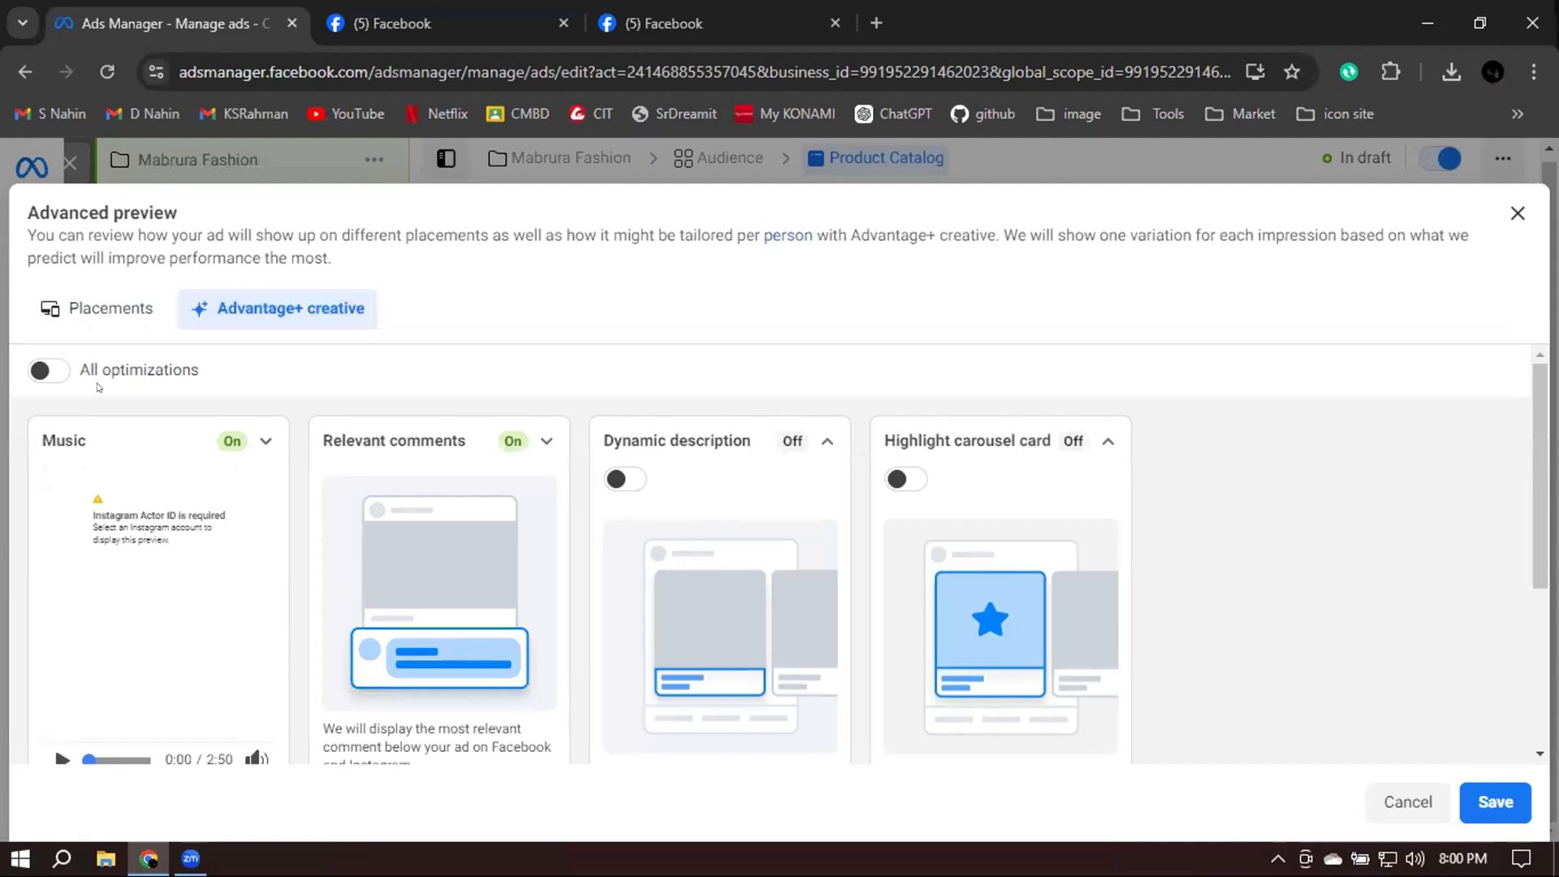
{"action": "left_click", "coordinate": [39, 370]}
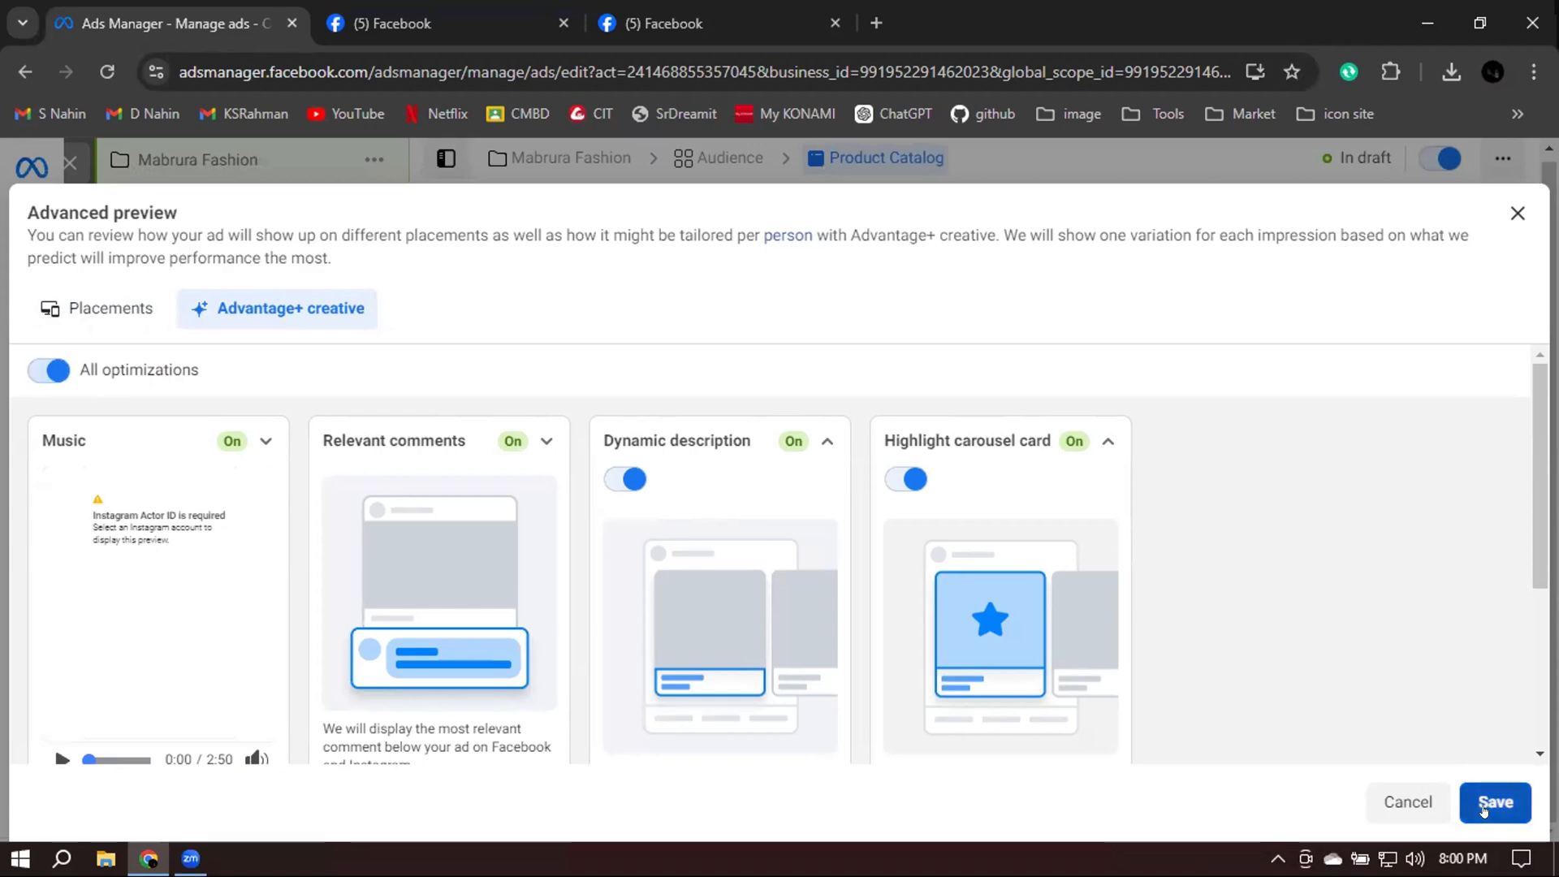
{"action": "left_click", "coordinate": [1482, 807]}
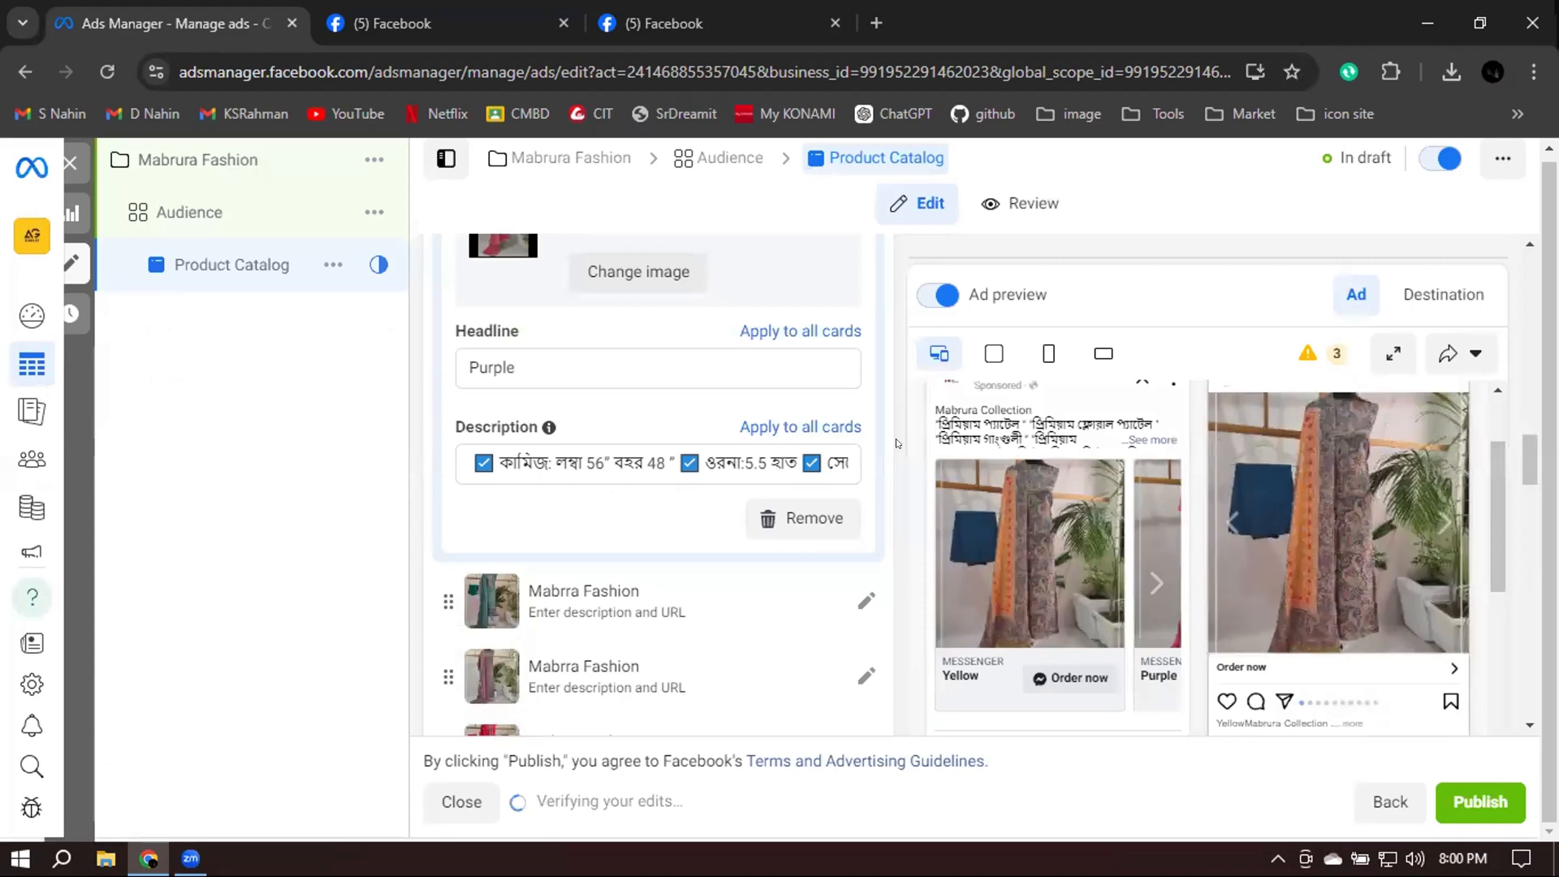
Review the Purple carousel card's headline and description, and expand the card directly below it
{"action": "scroll", "coordinate": [896, 442], "scroll_direction": "down", "scroll_amount": 1}
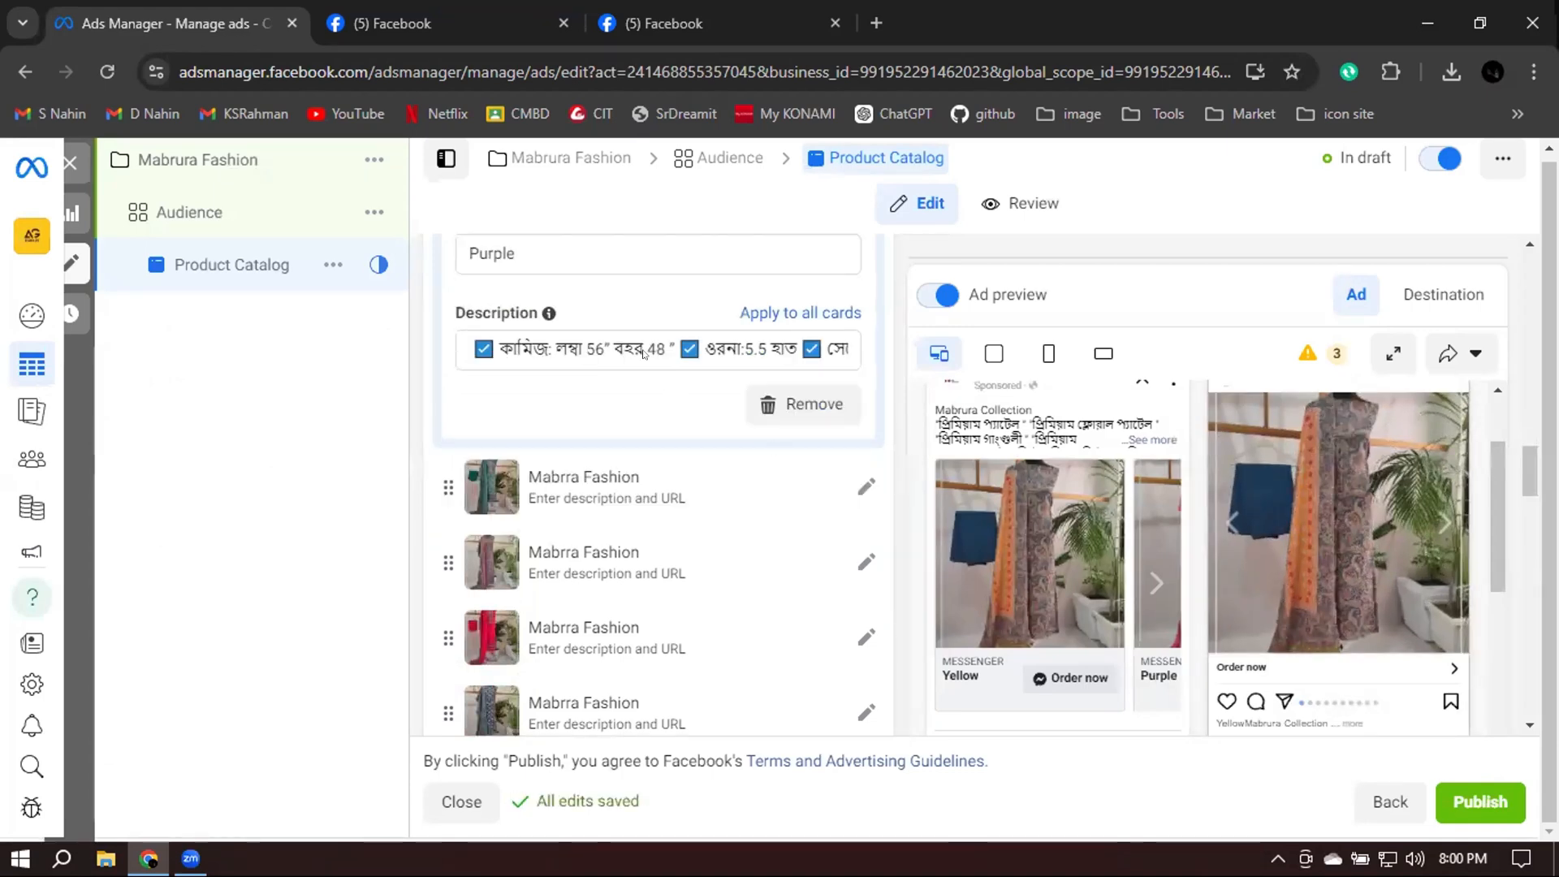
{"action": "scroll", "coordinate": [552, 474], "scroll_direction": "up", "scroll_amount": 3}
{"action": "scroll", "coordinate": [572, 535], "scroll_direction": "down", "scroll_amount": 1}
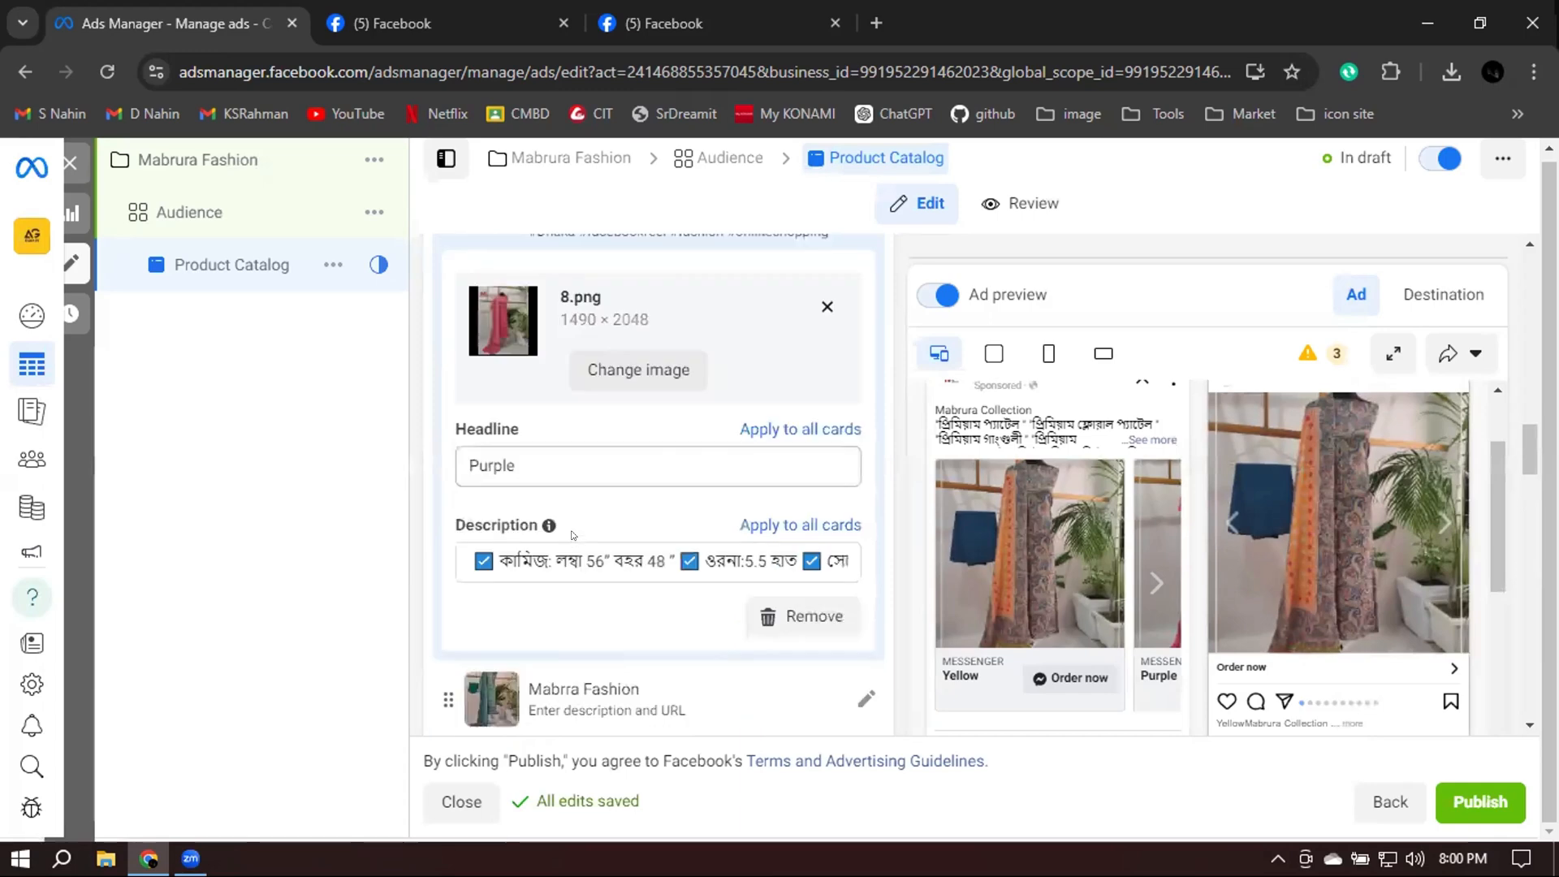
{"action": "scroll", "coordinate": [572, 535], "scroll_direction": "down", "scroll_amount": 1}
{"action": "scroll", "coordinate": [517, 370], "scroll_direction": "down", "scroll_amount": 2}
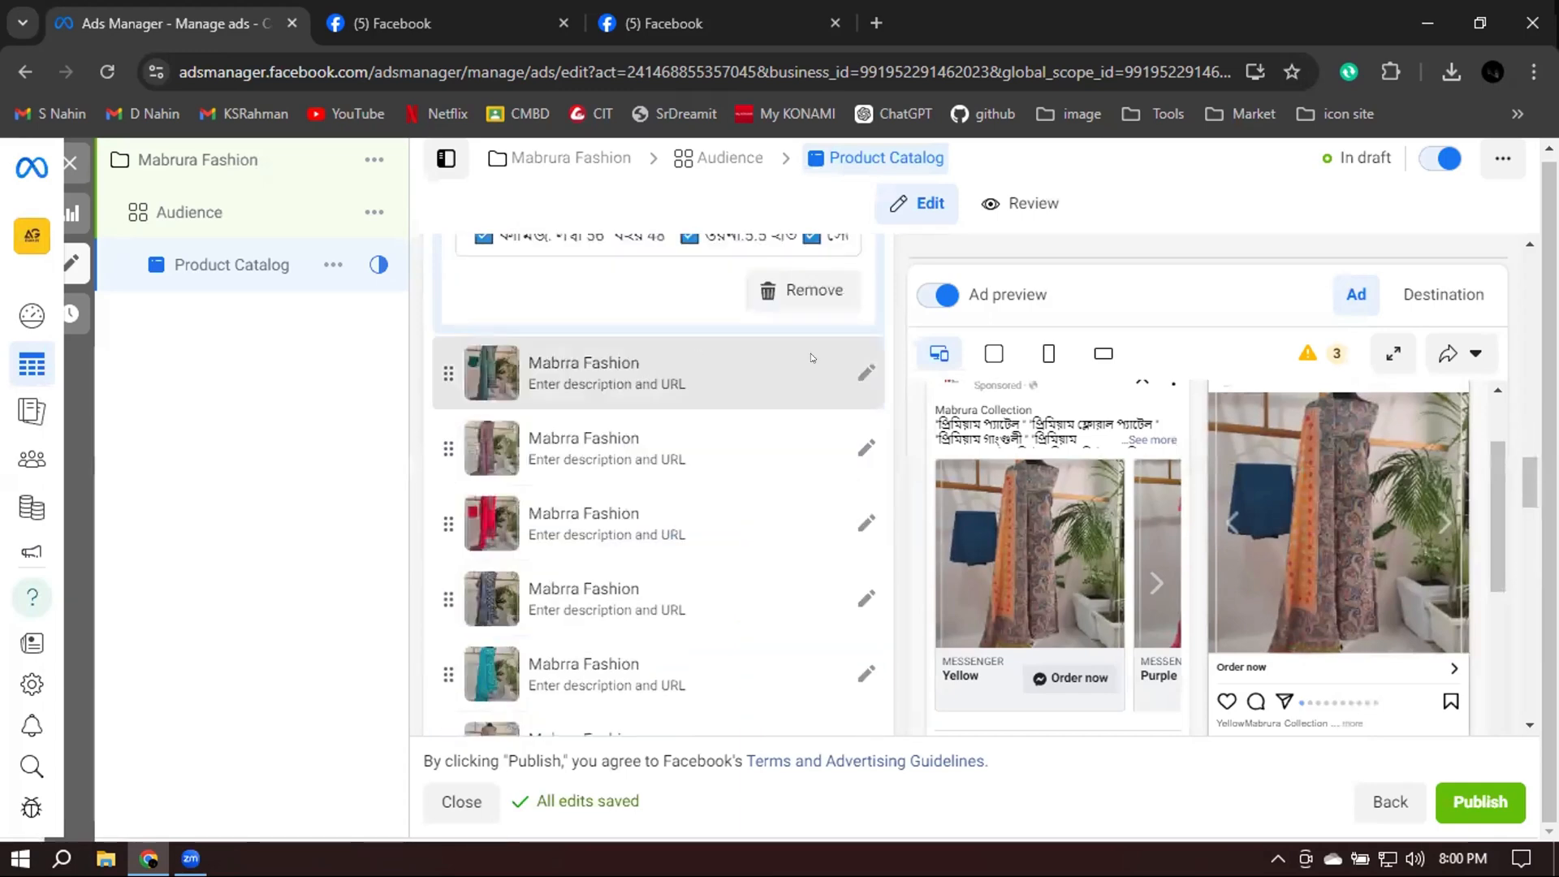
{"action": "left_click", "coordinate": [550, 370]}
{"action": "scroll", "coordinate": [592, 313], "scroll_direction": "up", "scroll_amount": 1}
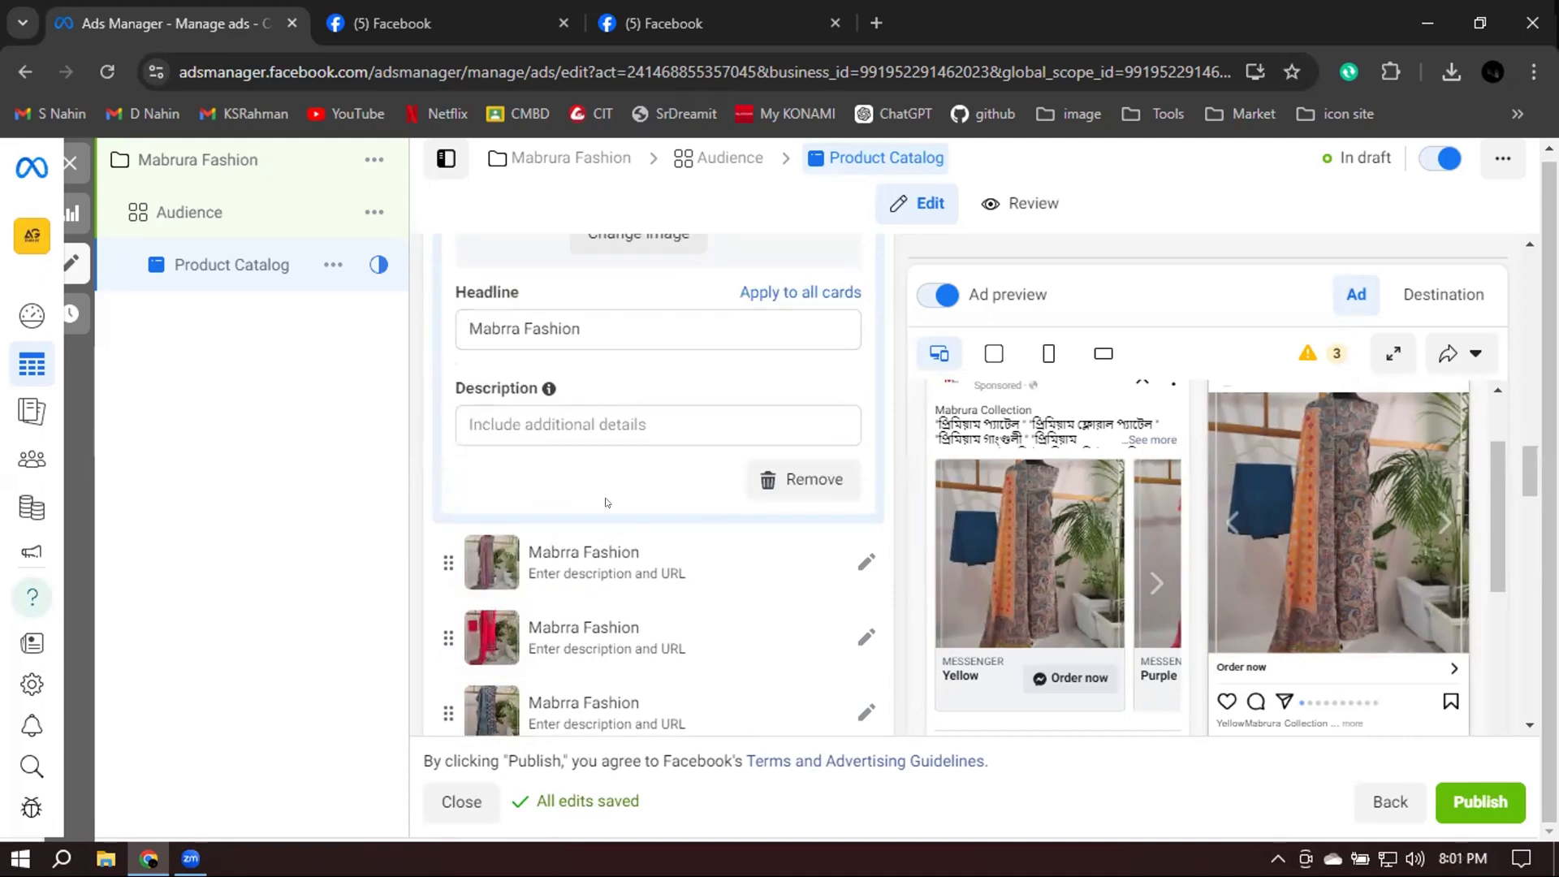
Review the remaining carousel cards, primary text, call to action, creative enhancements, message template and tracking settings of the ad
{"action": "scroll", "coordinate": [606, 512], "scroll_direction": "down", "scroll_amount": 3}
{"action": "scroll", "coordinate": [607, 509], "scroll_direction": "down", "scroll_amount": 1}
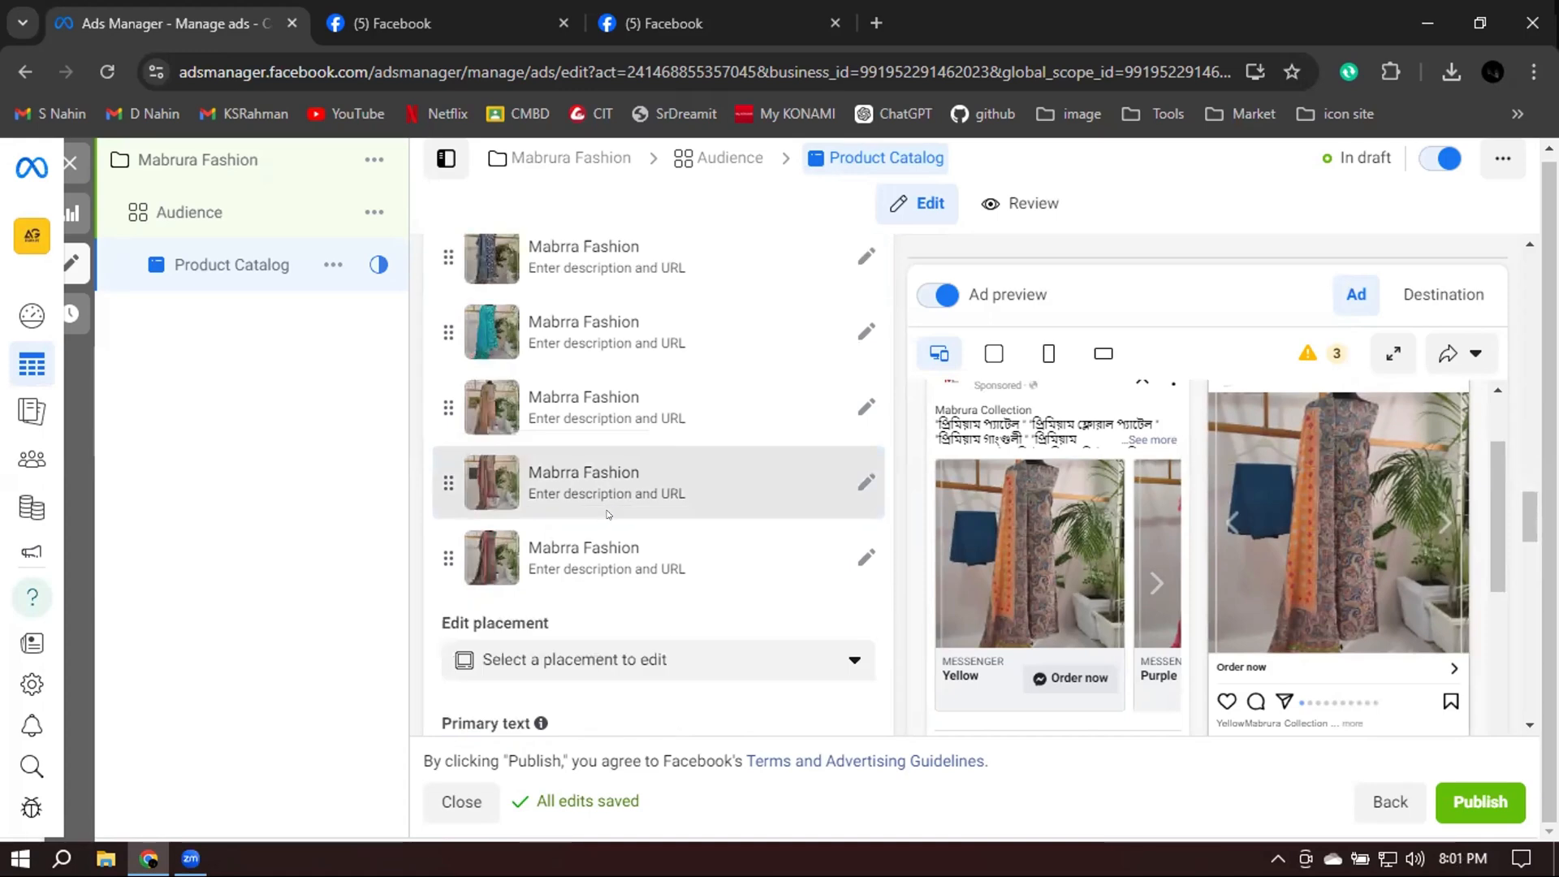
{"action": "scroll", "coordinate": [610, 503], "scroll_direction": "down", "scroll_amount": 1}
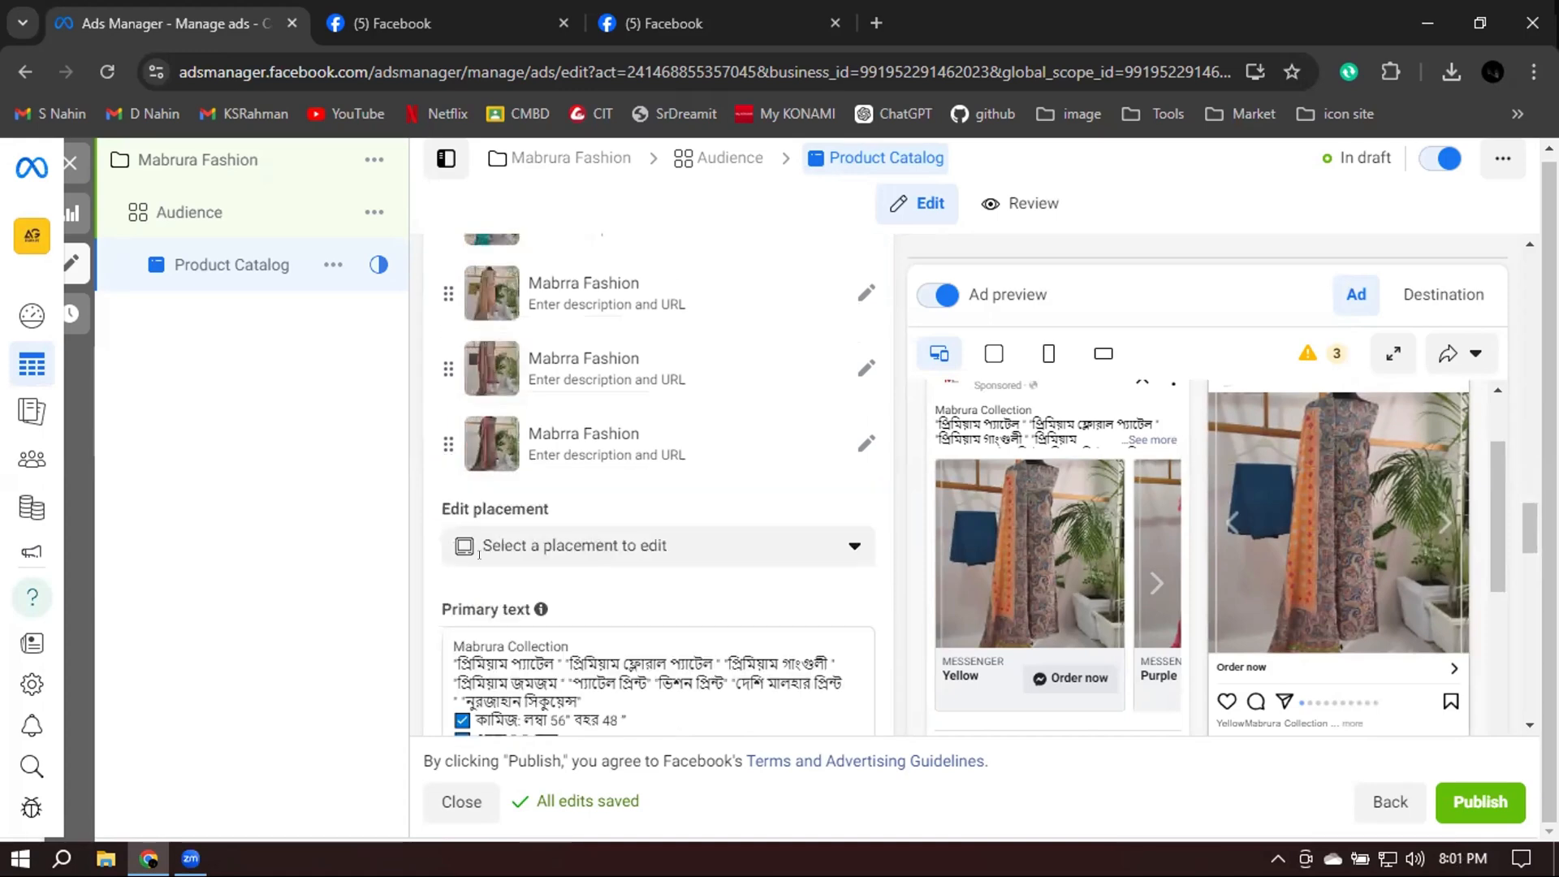
{"action": "scroll", "coordinate": [596, 576], "scroll_direction": "down", "scroll_amount": 1}
{"action": "scroll", "coordinate": [574, 590], "scroll_direction": "down", "scroll_amount": 2}
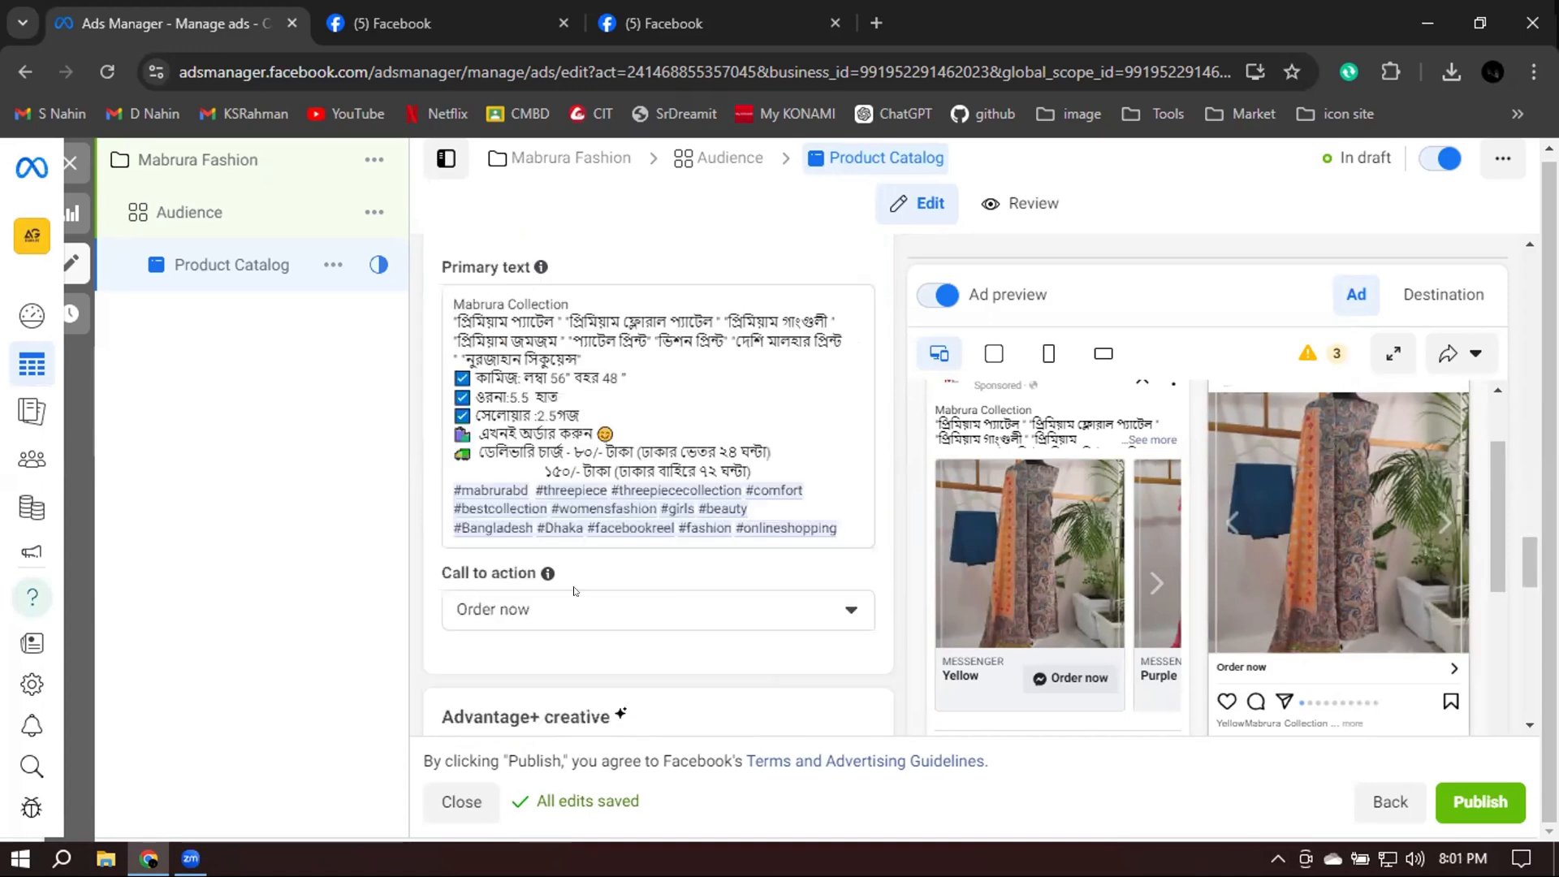
{"action": "scroll", "coordinate": [575, 589], "scroll_direction": "down", "scroll_amount": 1}
{"action": "scroll", "coordinate": [589, 388], "scroll_direction": "down", "scroll_amount": 2}
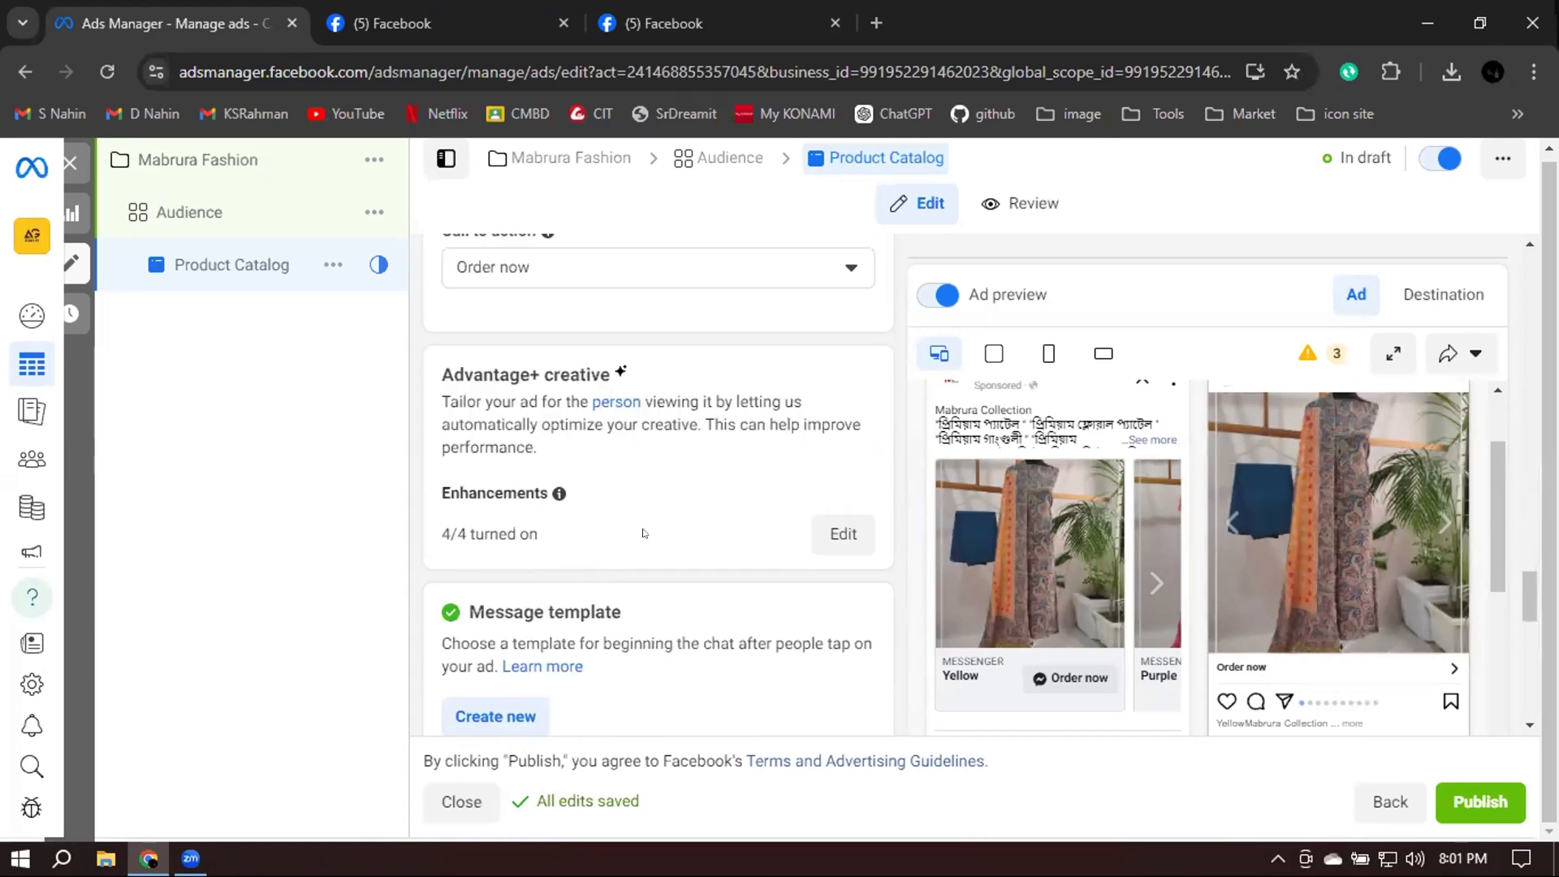
{"action": "scroll", "coordinate": [539, 393], "scroll_direction": "down", "scroll_amount": 1}
{"action": "scroll", "coordinate": [538, 389], "scroll_direction": "down", "scroll_amount": 3}
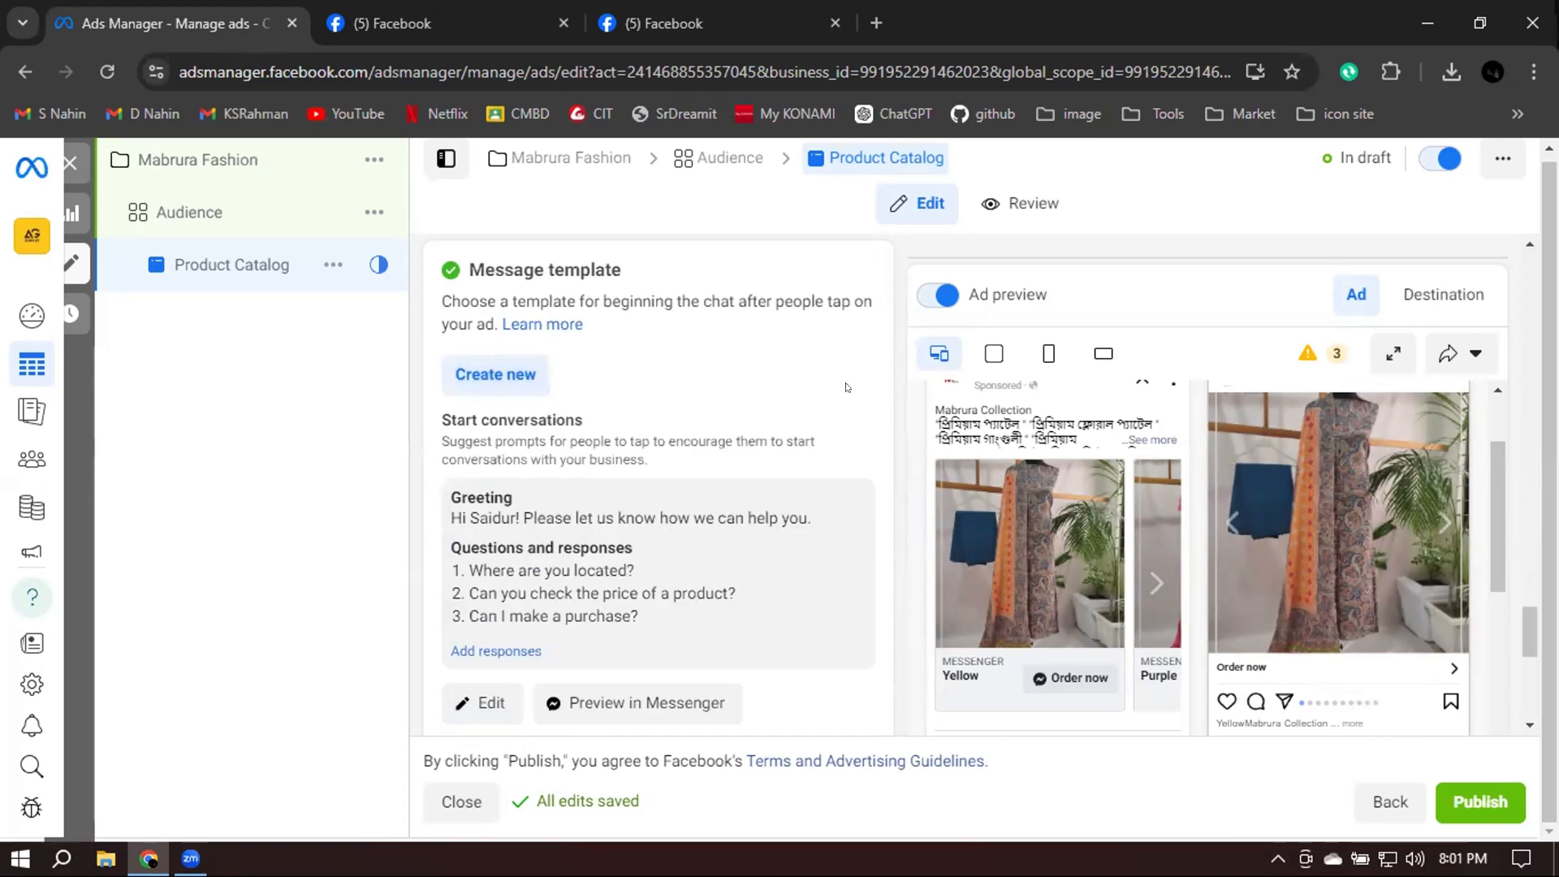
{"action": "scroll", "coordinate": [885, 395], "scroll_direction": "down", "scroll_amount": 3}
{"action": "scroll", "coordinate": [885, 398], "scroll_direction": "down", "scroll_amount": 4}
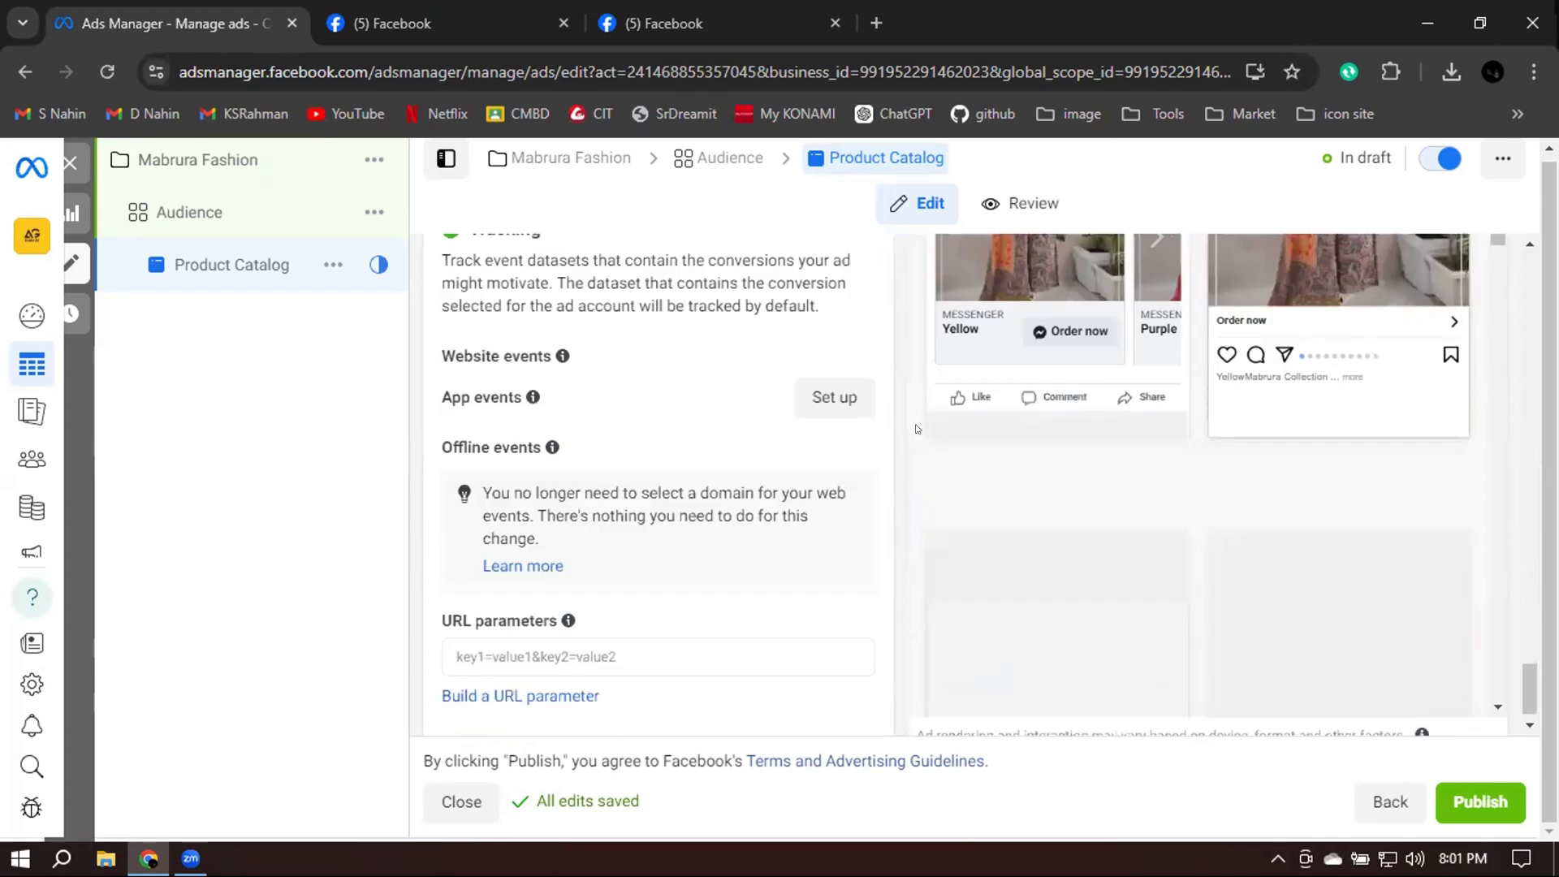
{"action": "scroll", "coordinate": [892, 418], "scroll_direction": "down", "scroll_amount": 1}
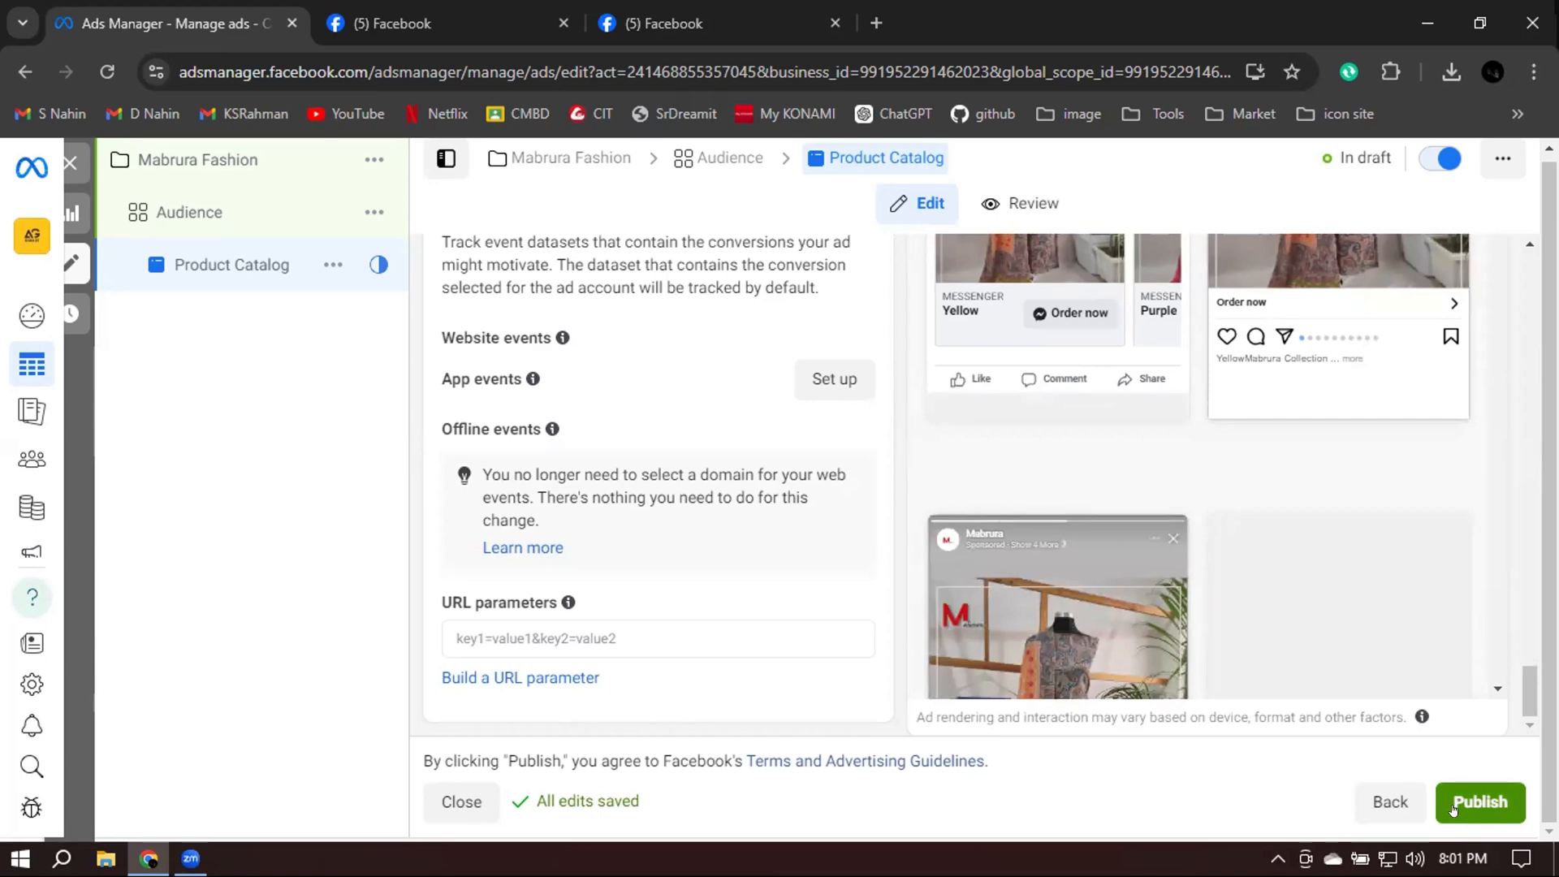
Start publishing the ad, advance the payment setup to the debit or credit card form, and dismiss it without entering card details
{"action": "left_click", "coordinate": [1460, 804]}
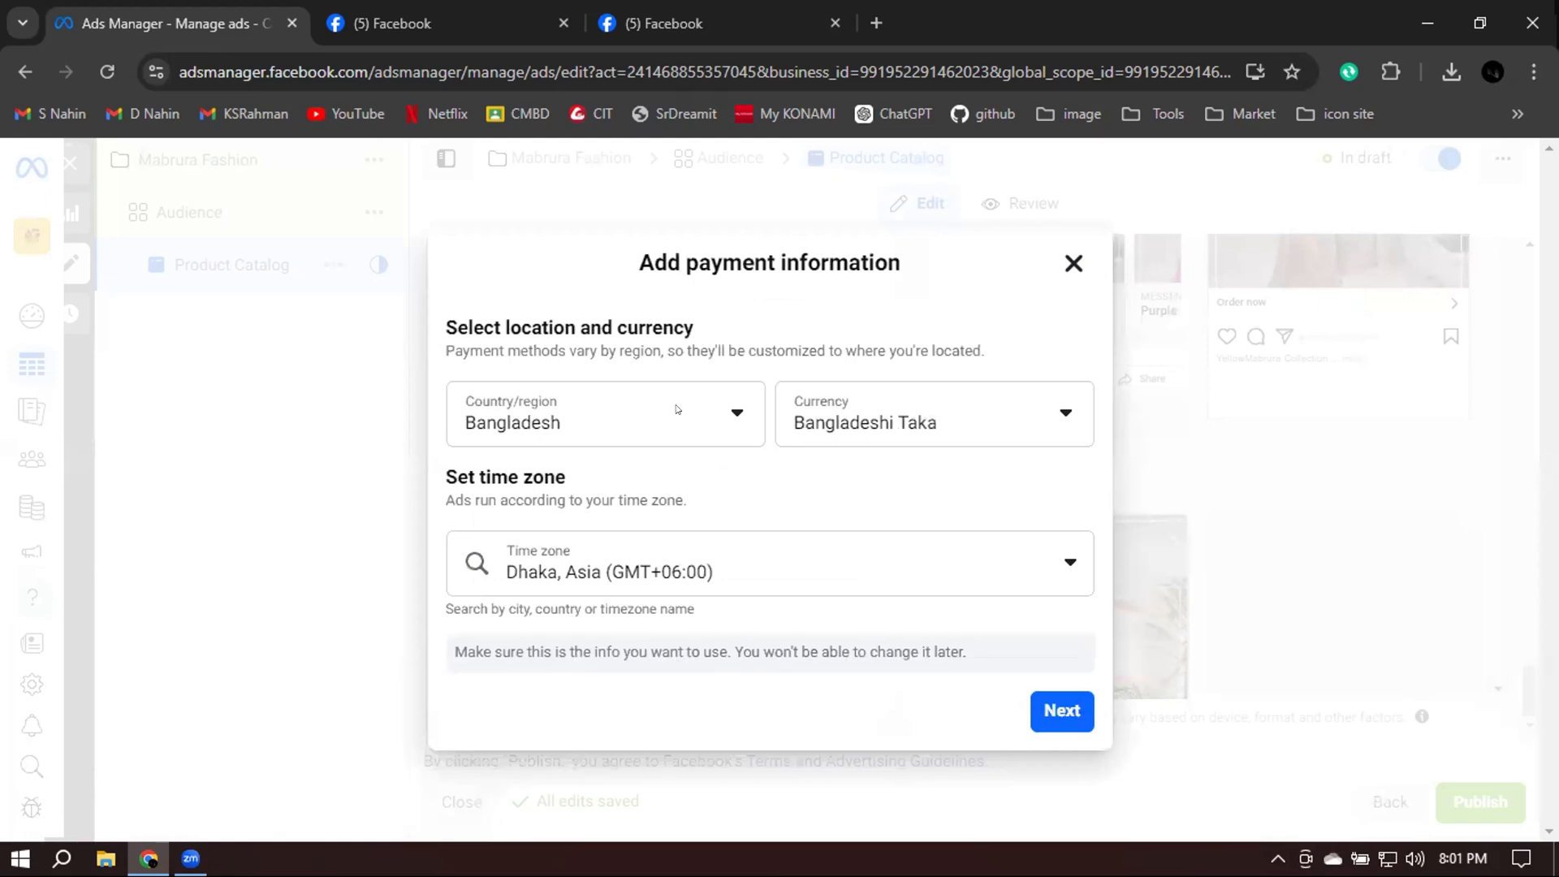
{"action": "left_click", "coordinate": [1045, 714]}
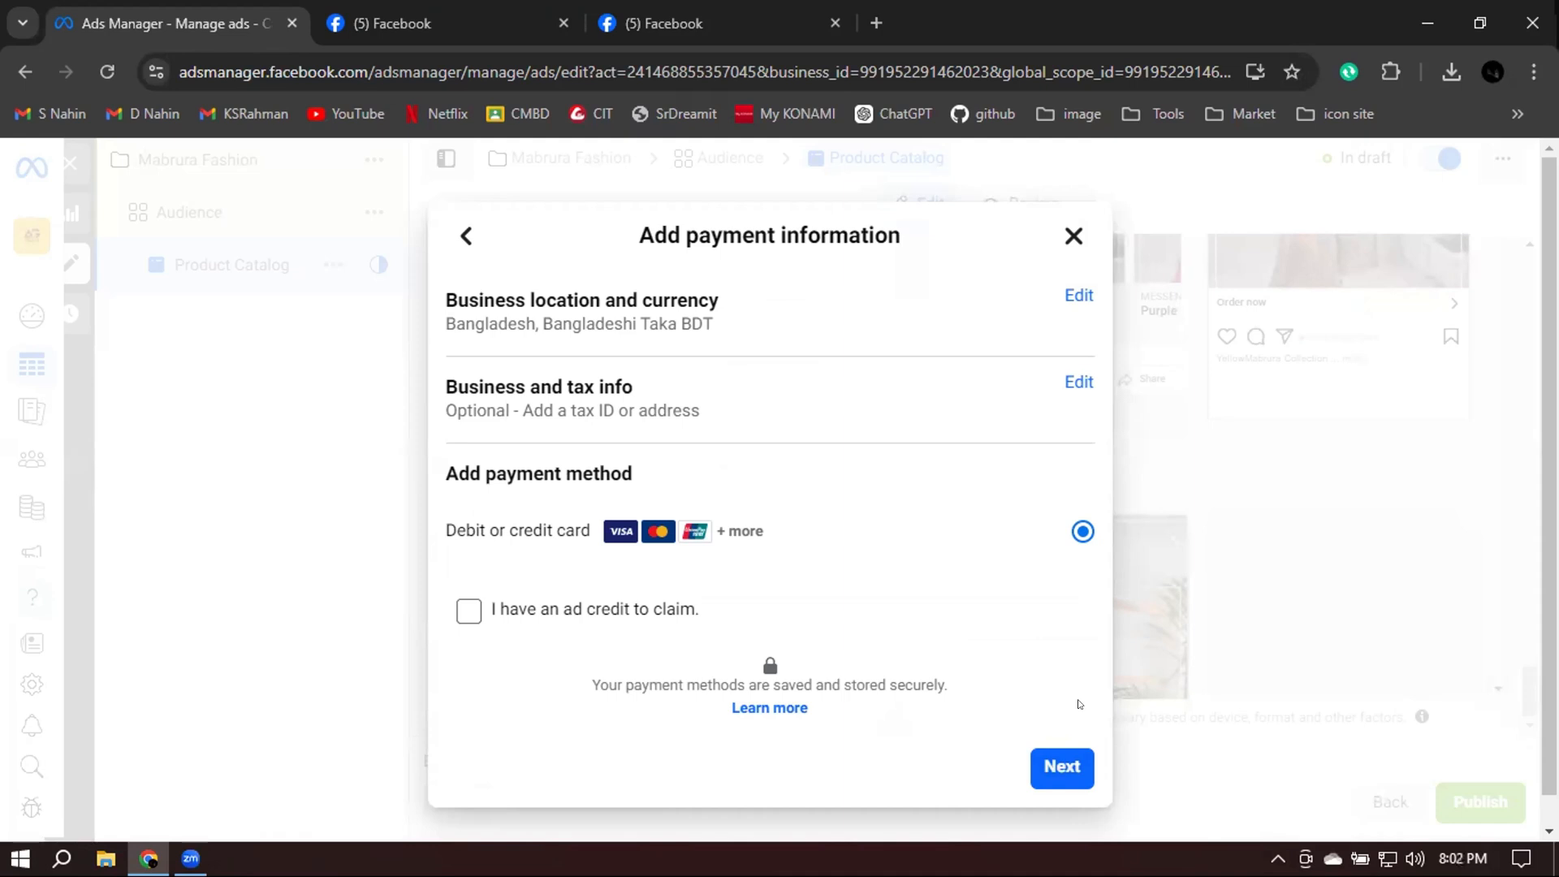
{"action": "left_click", "coordinate": [1061, 767]}
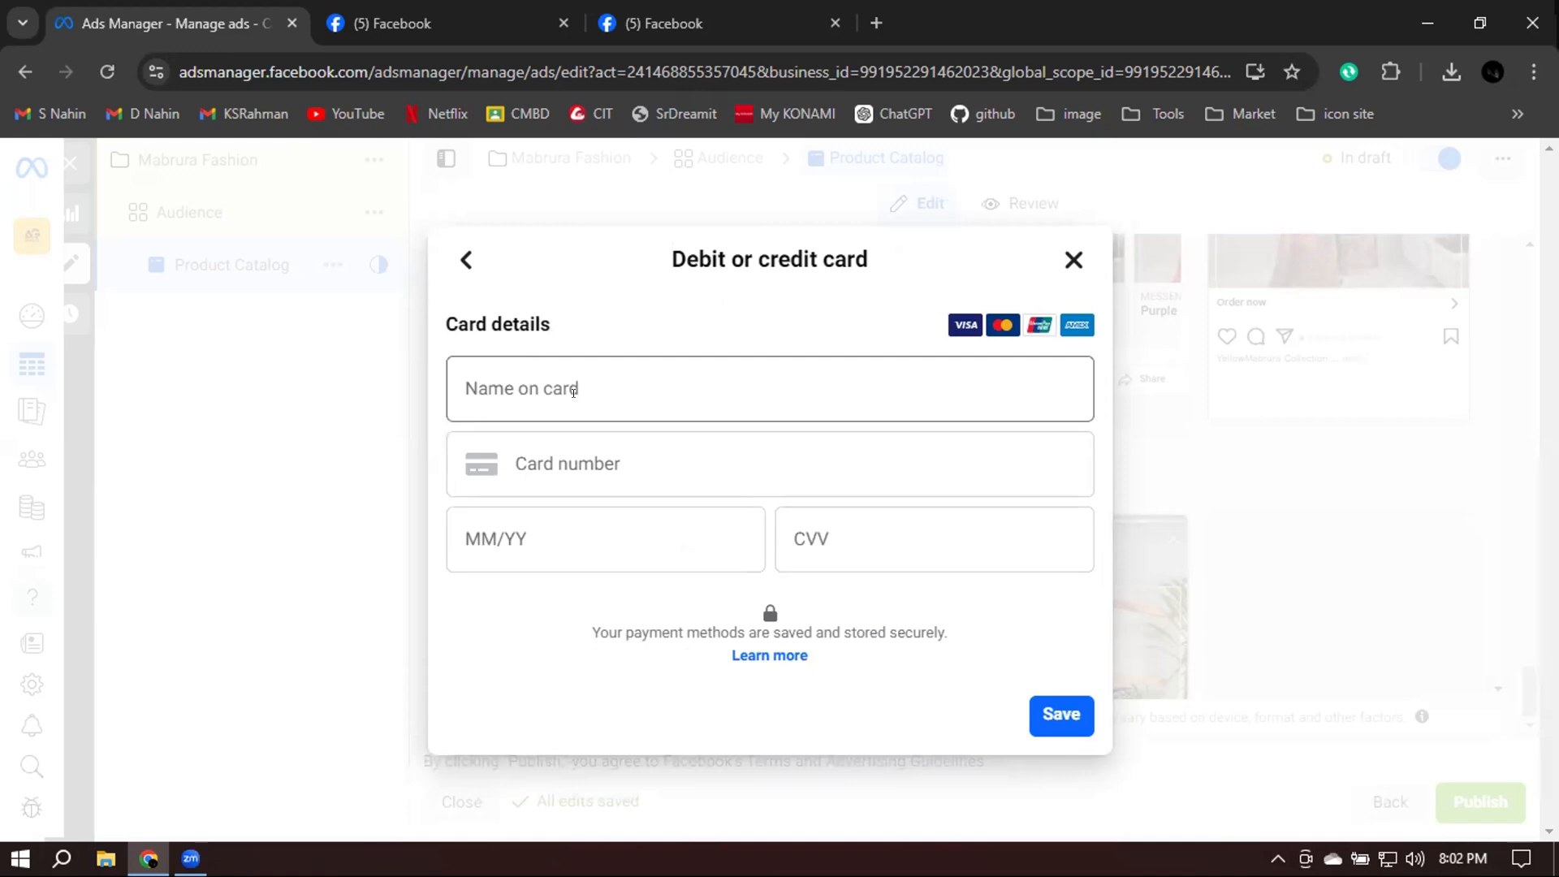
{"action": "left_click", "coordinate": [608, 464]}
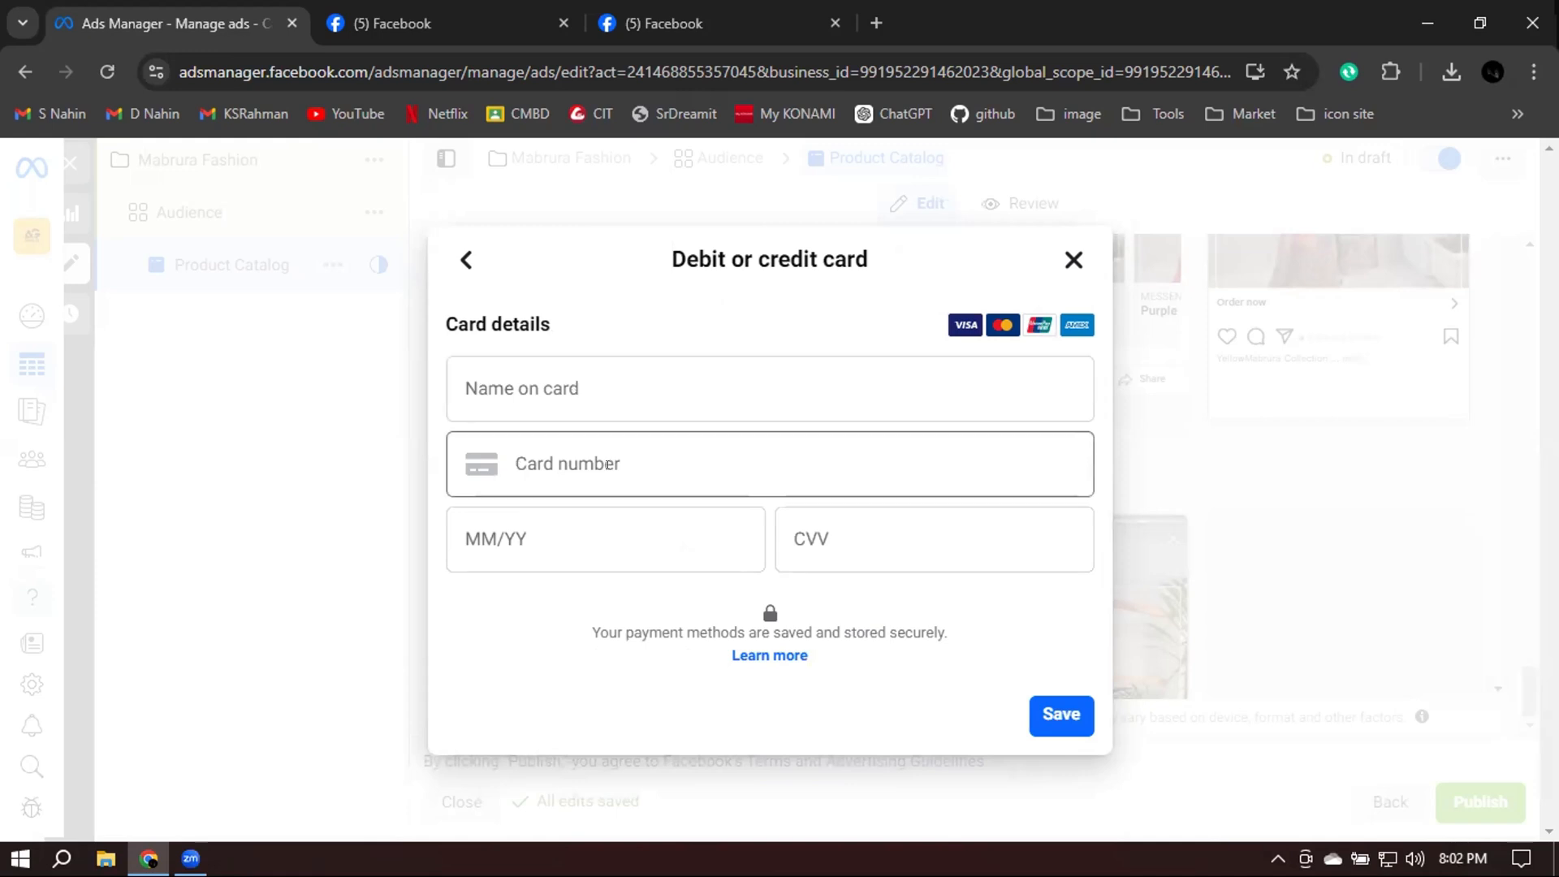
{"action": "left_click", "coordinate": [523, 536]}
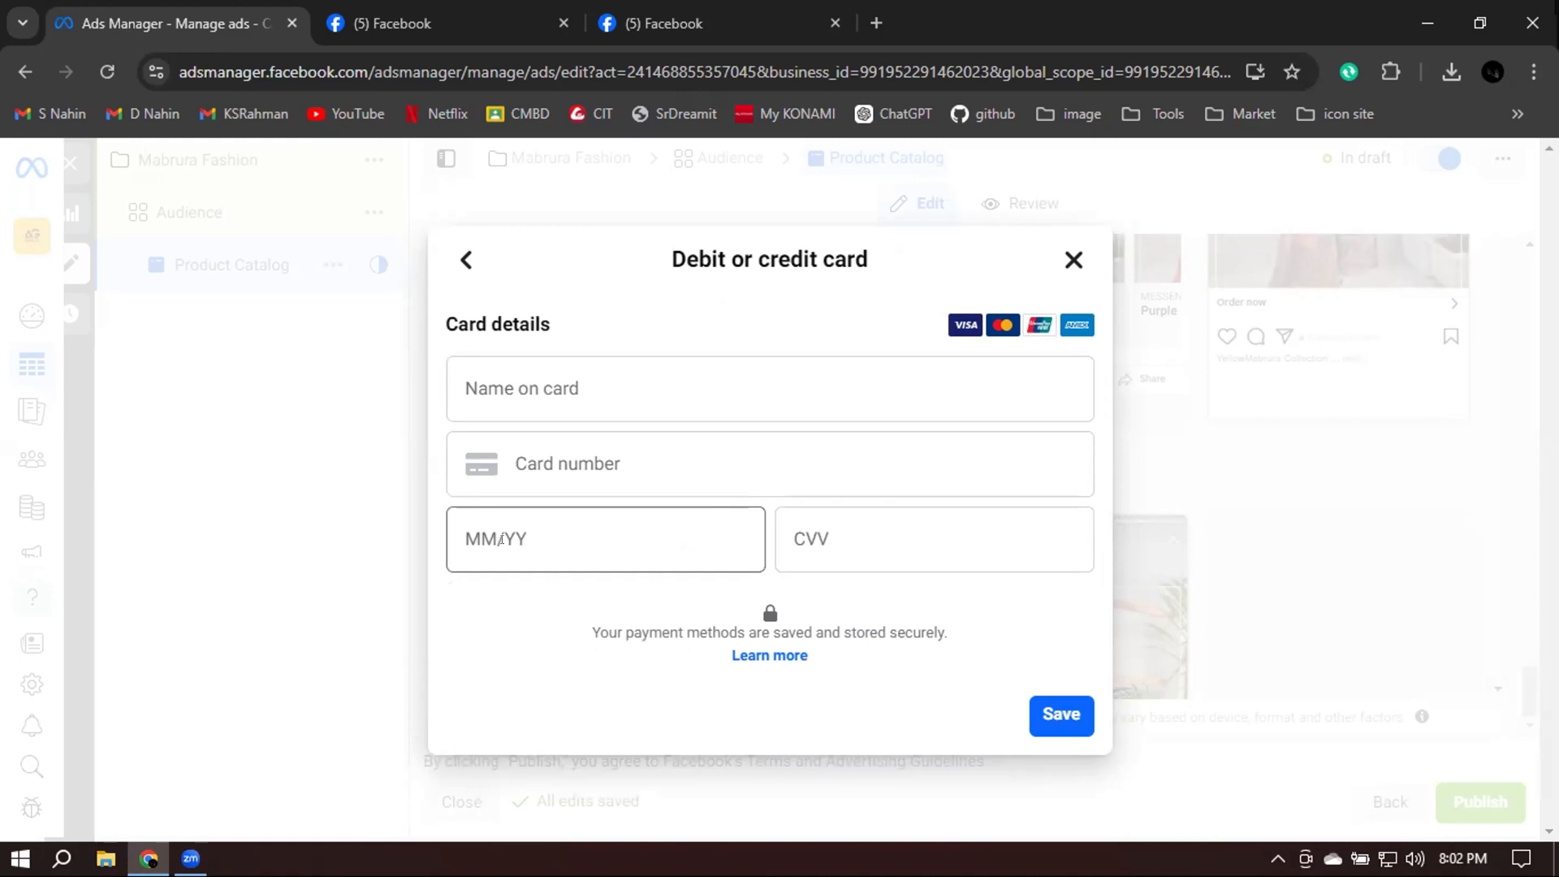
{"action": "left_click", "coordinate": [813, 539]}
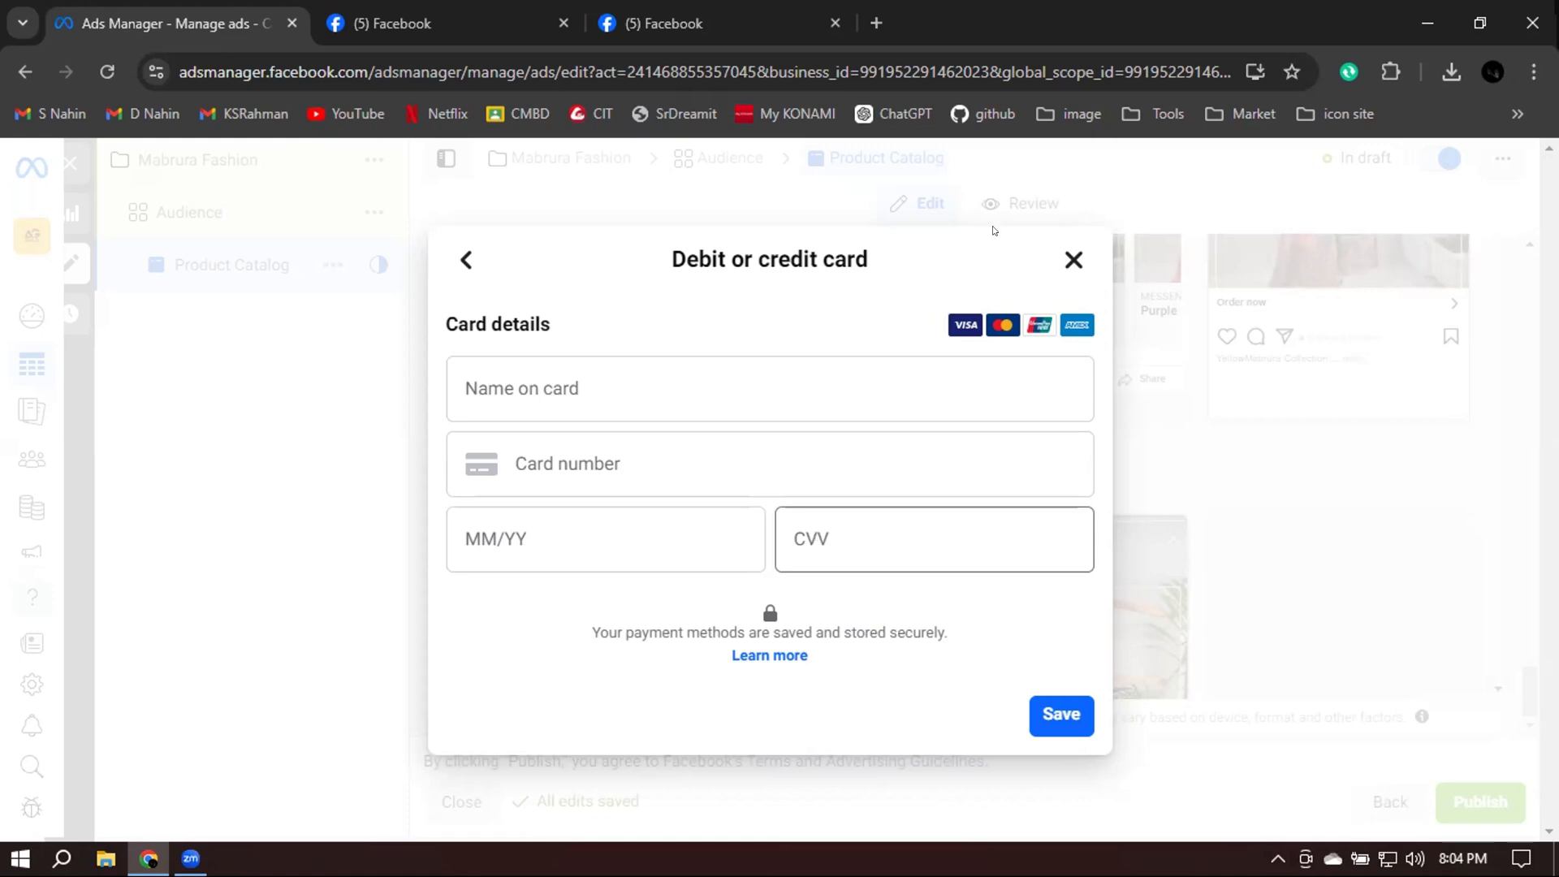
{"action": "left_click", "coordinate": [1072, 260]}
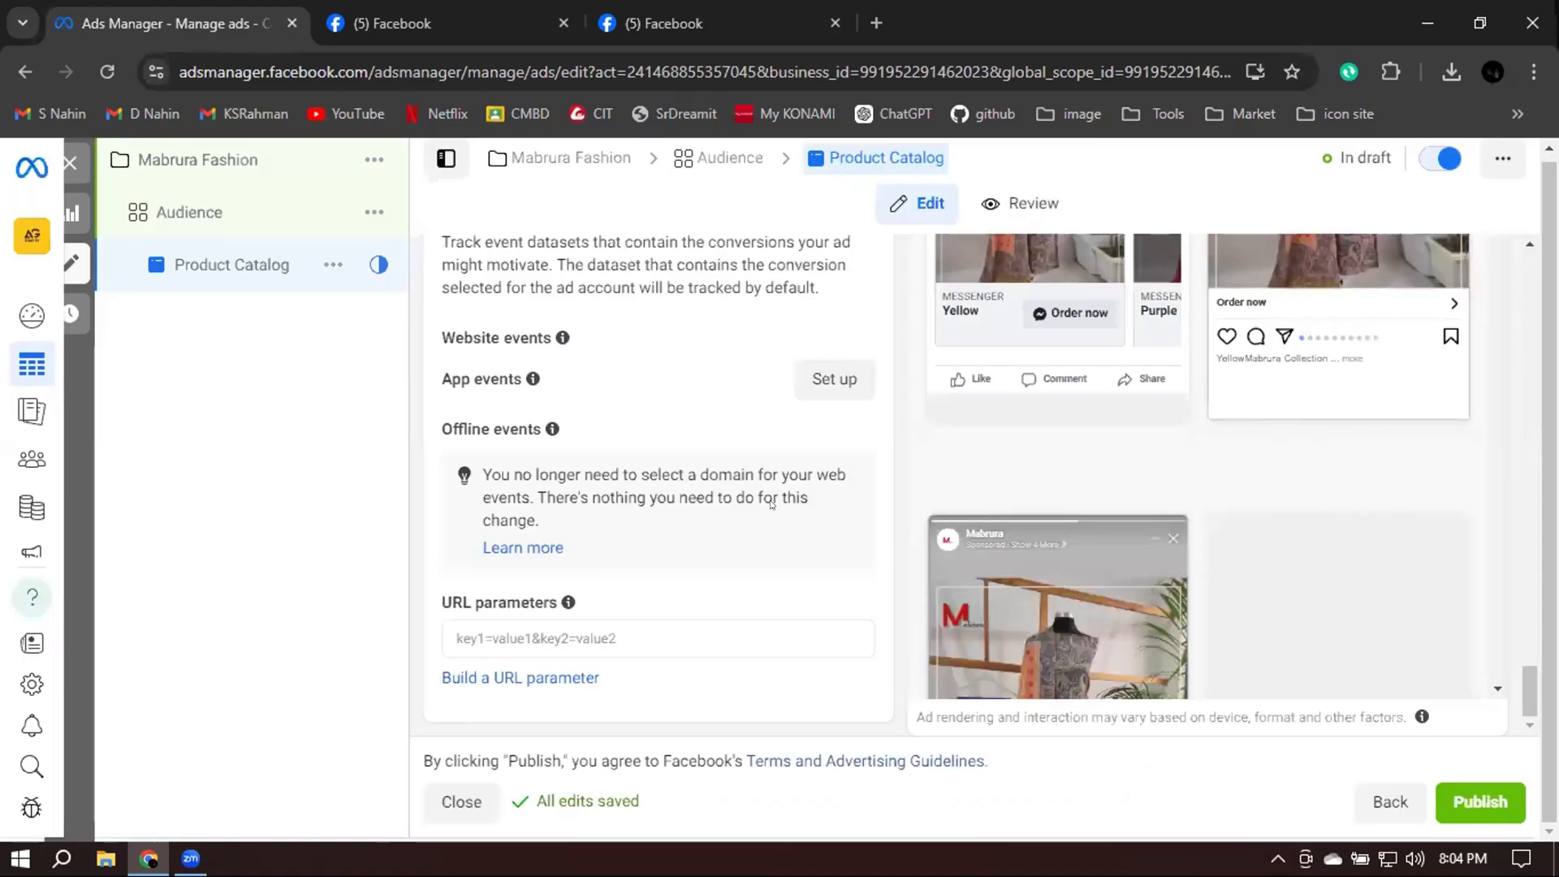
Look back through the ad's settings from tracking and message template up to the format options under Ad setup
{"action": "scroll", "coordinate": [755, 479], "scroll_direction": "up", "scroll_amount": 5}
{"action": "scroll", "coordinate": [754, 467], "scroll_direction": "up", "scroll_amount": 3}
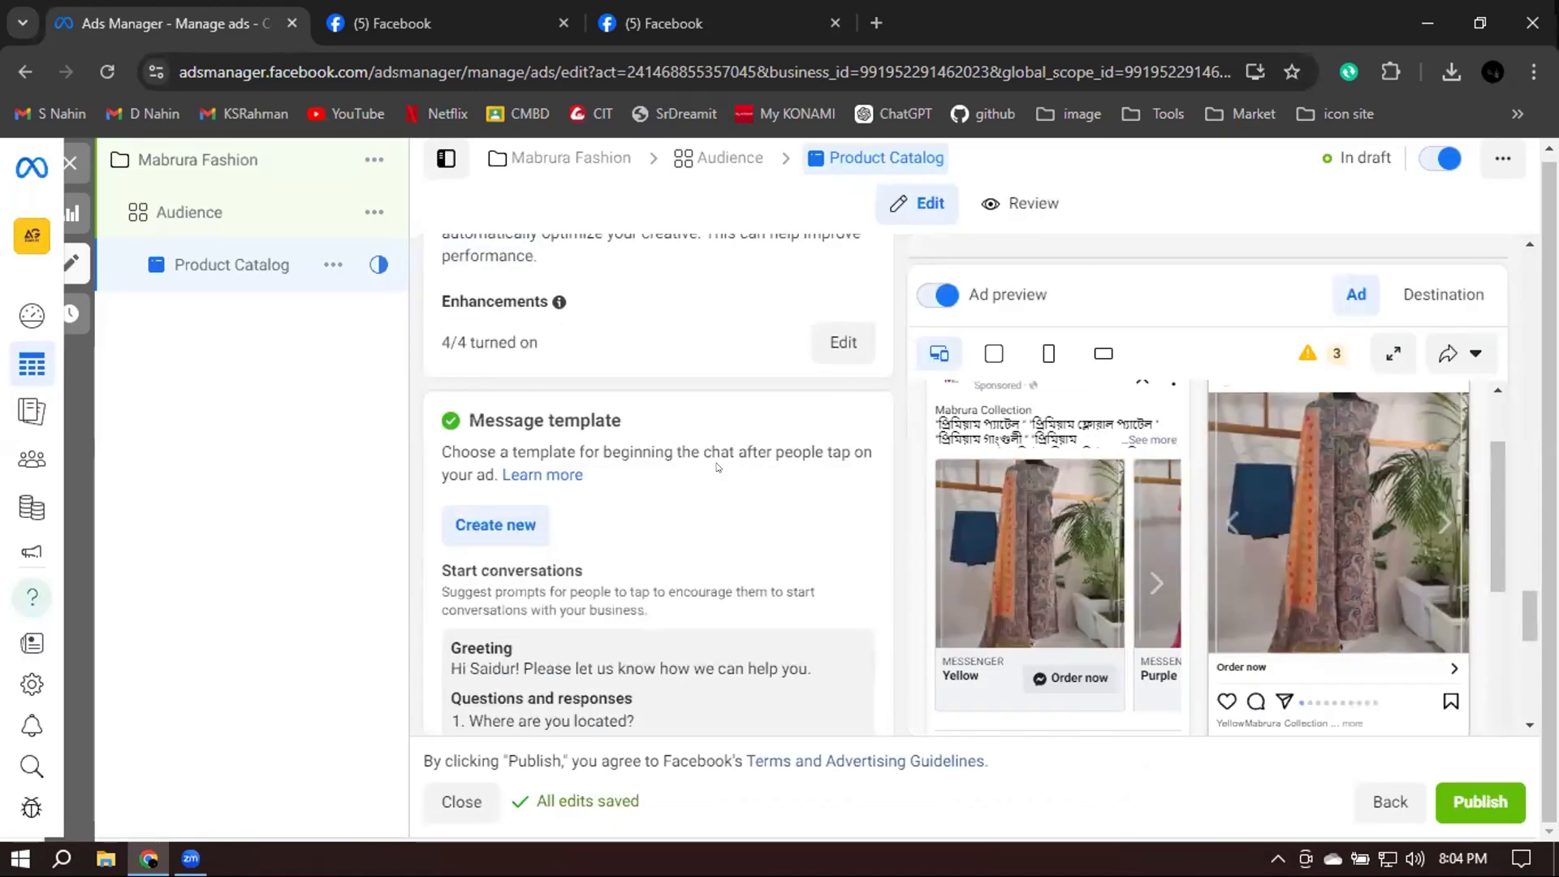
{"action": "scroll", "coordinate": [621, 461], "scroll_direction": "up", "scroll_amount": 5}
{"action": "scroll", "coordinate": [734, 374], "scroll_direction": "up", "scroll_amount": 5}
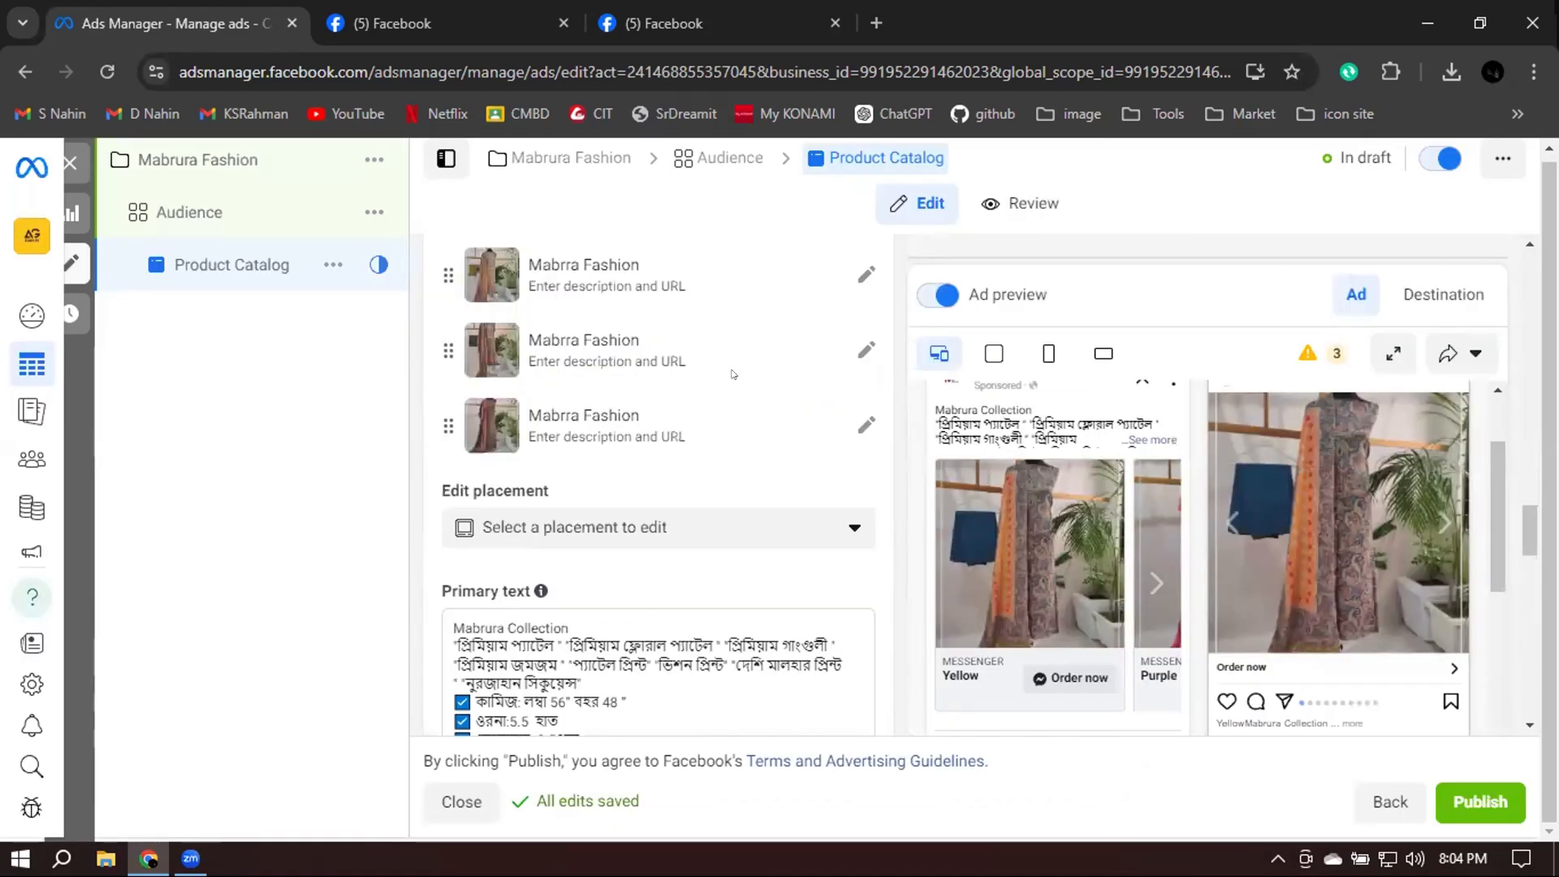
{"action": "scroll", "coordinate": [808, 372], "scroll_direction": "up", "scroll_amount": 3}
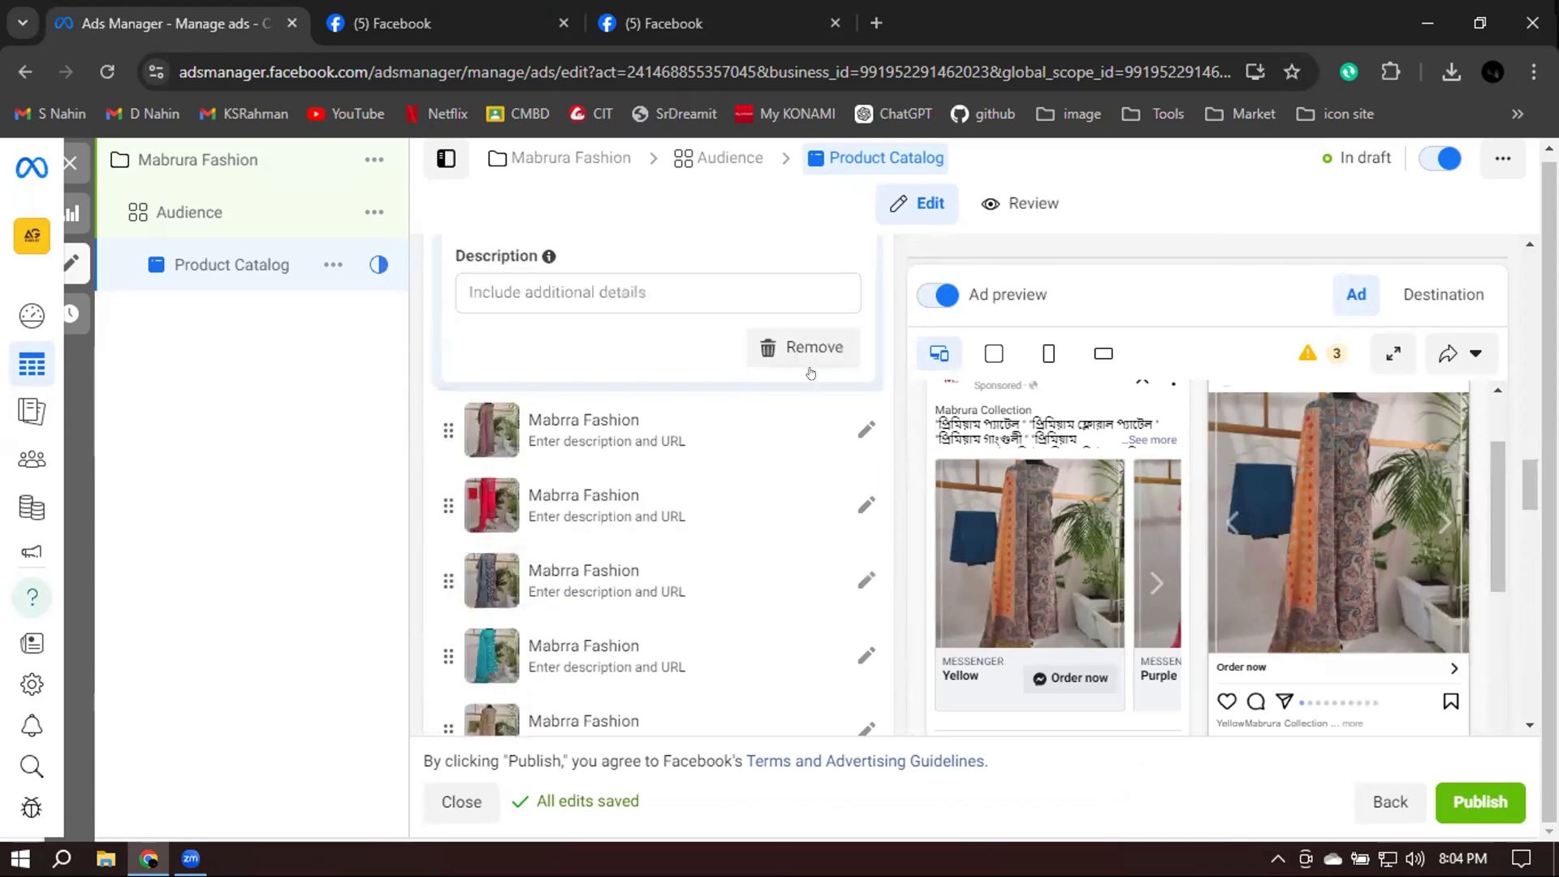
{"action": "scroll", "coordinate": [815, 369], "scroll_direction": "up", "scroll_amount": 2}
{"action": "scroll", "coordinate": [821, 367], "scroll_direction": "up", "scroll_amount": 5}
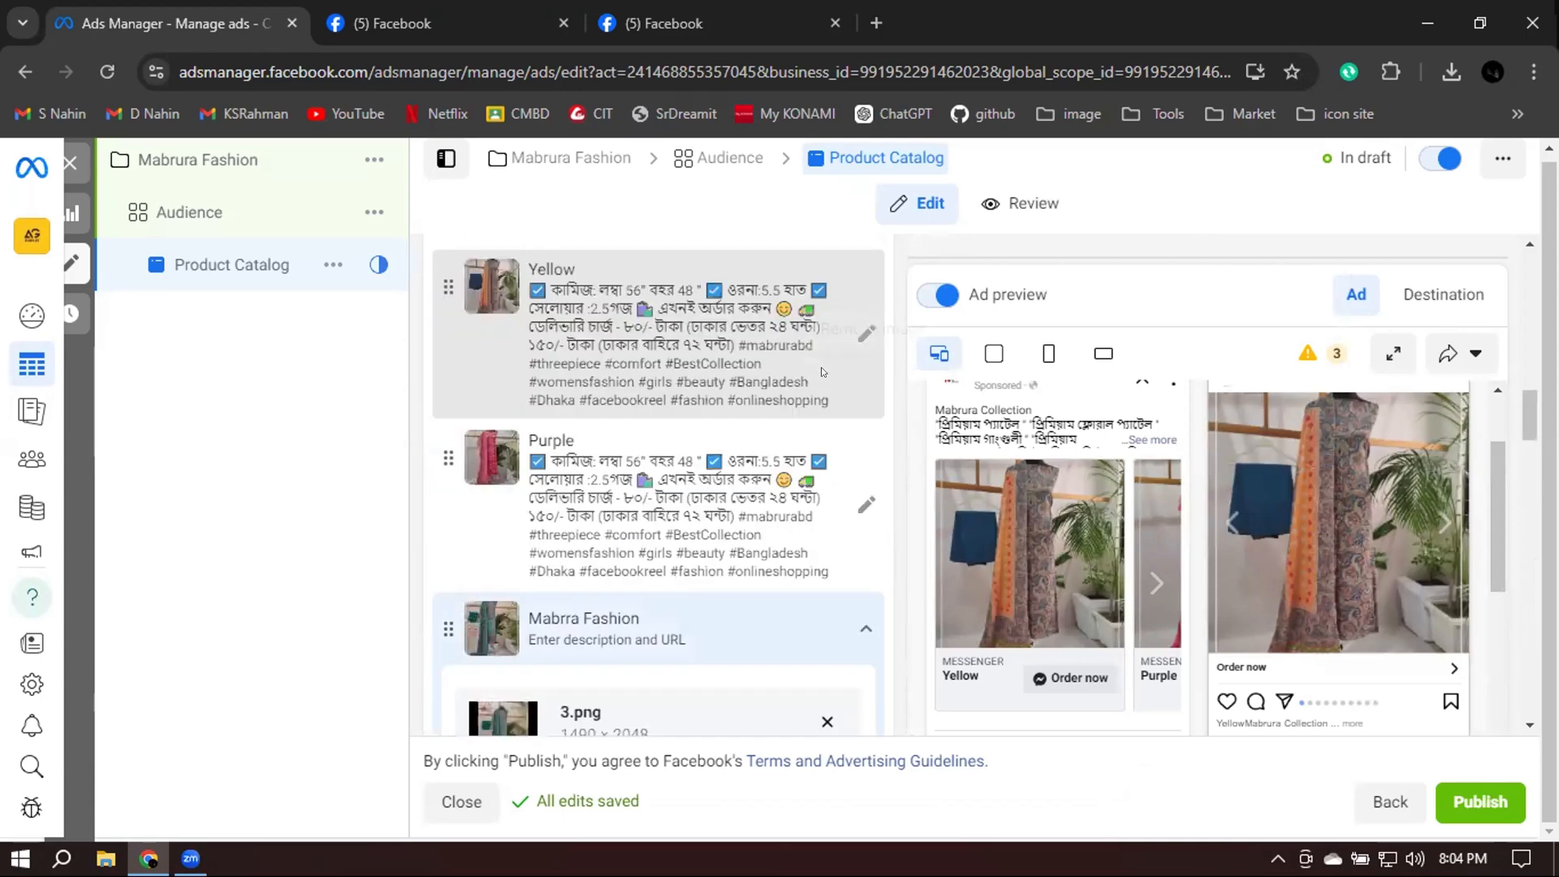
{"action": "scroll", "coordinate": [649, 408], "scroll_direction": "up", "scroll_amount": 4}
{"action": "scroll", "coordinate": [577, 467], "scroll_direction": "up", "scroll_amount": 5}
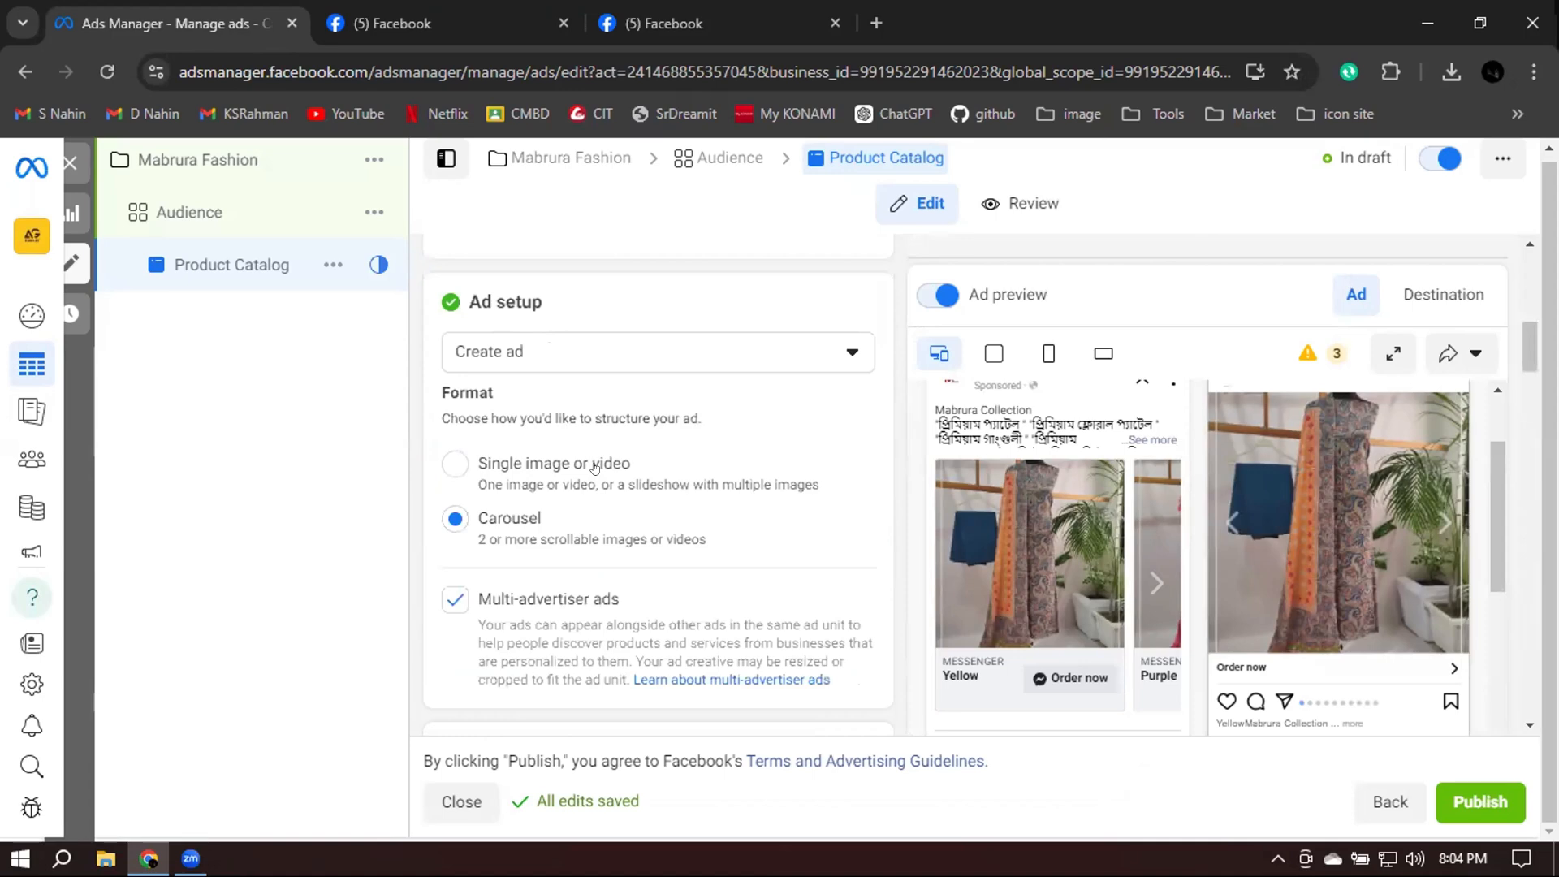
Switch to Facebook to look at sponsored posts in the home feed, and return to the ad draft in Ads Manager
{"action": "left_click", "coordinate": [681, 23]}
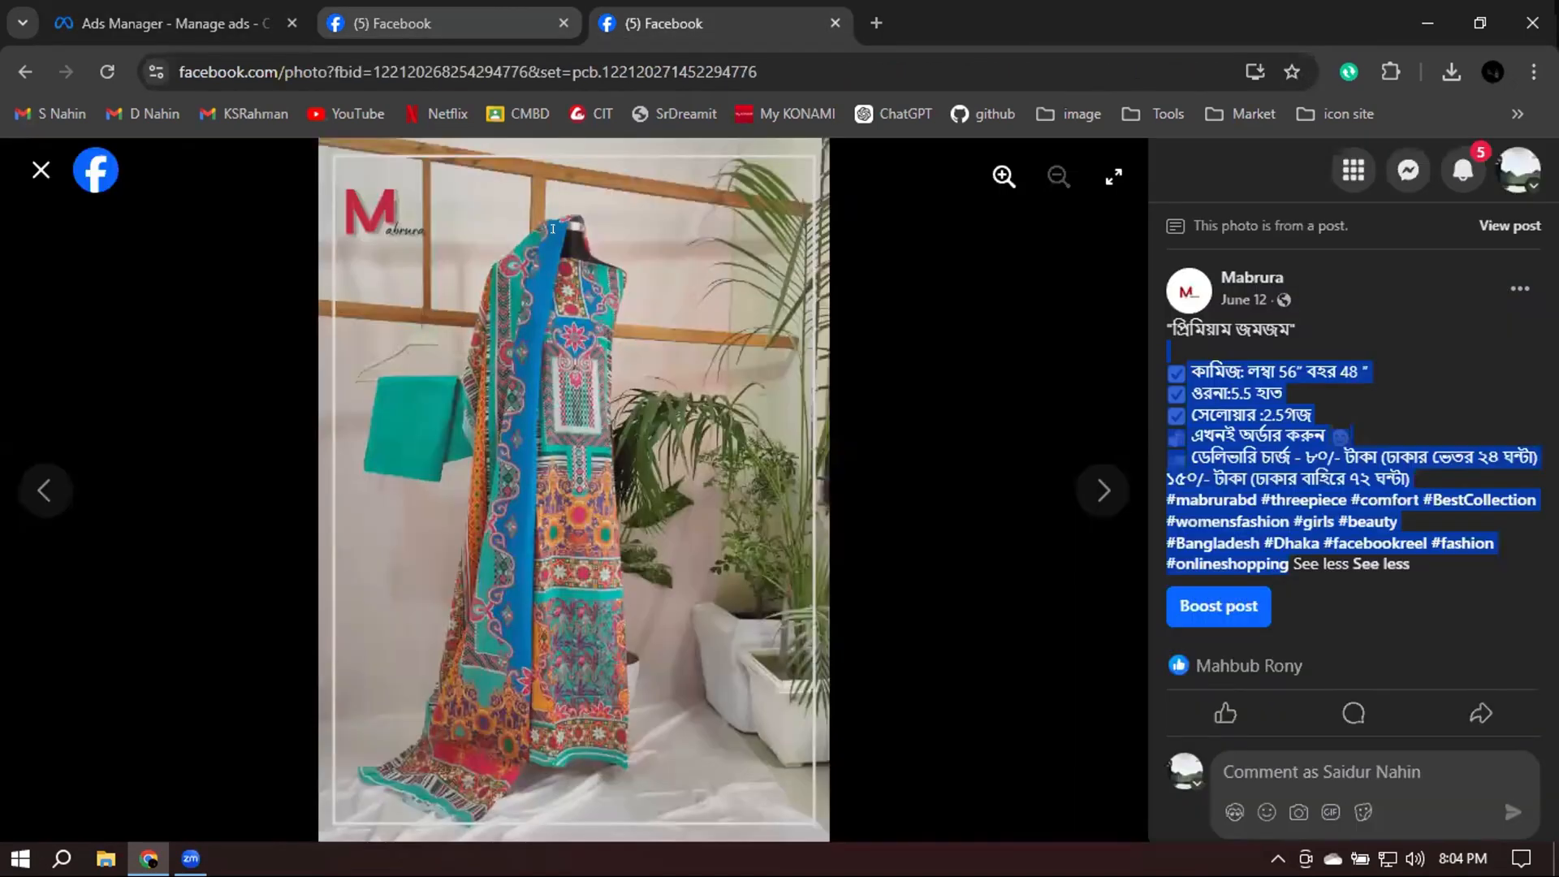
{"action": "left_click", "coordinate": [479, 21]}
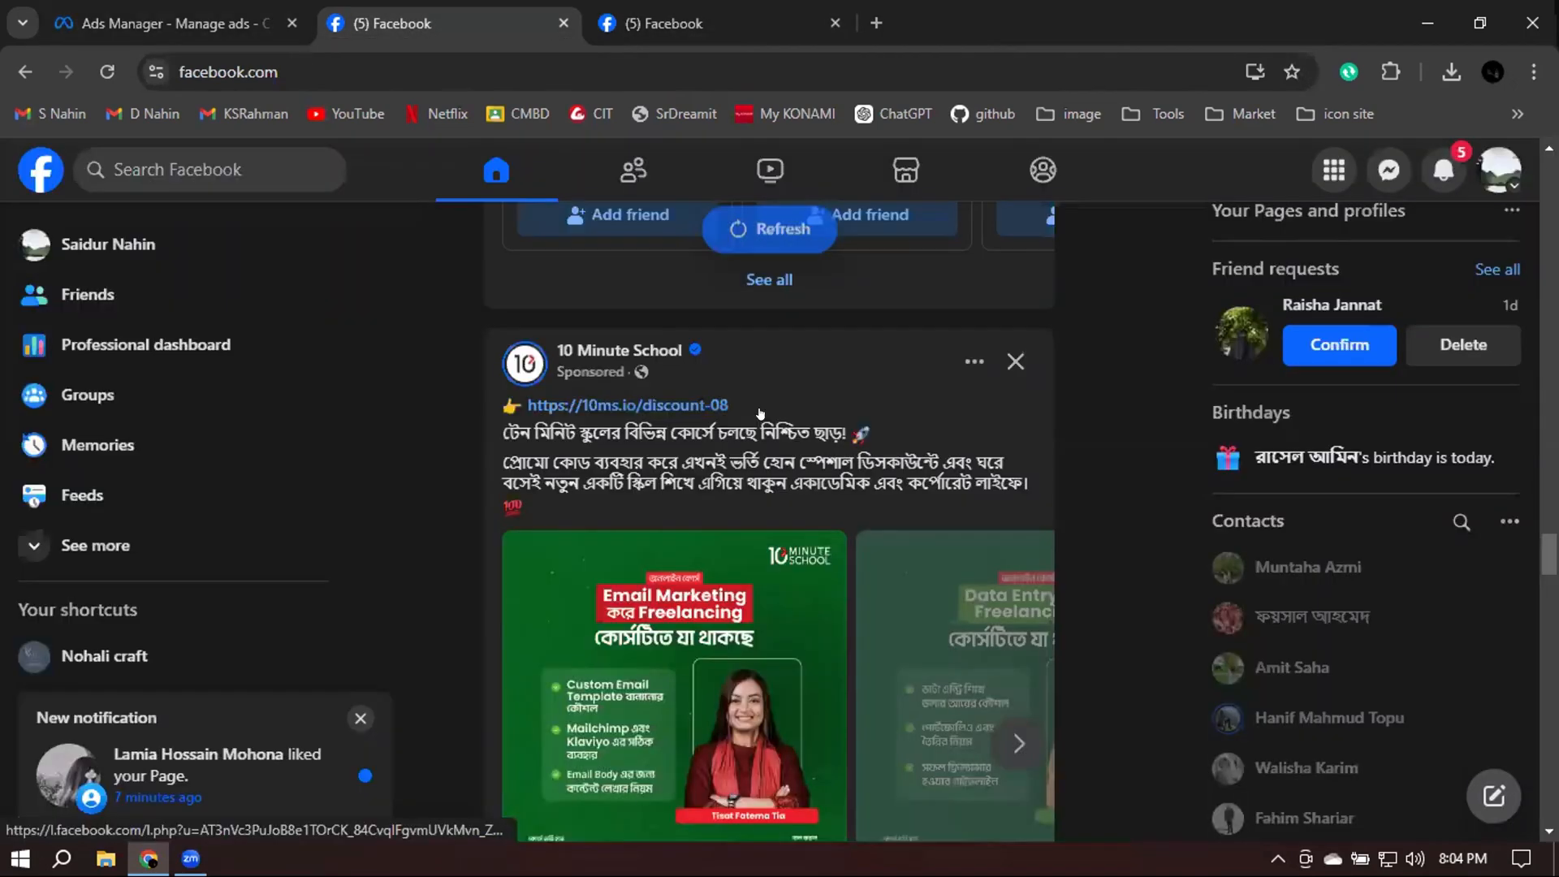
{"action": "scroll", "coordinate": [788, 421], "scroll_direction": "up", "scroll_amount": 6}
{"action": "scroll", "coordinate": [813, 426], "scroll_direction": "up", "scroll_amount": 7}
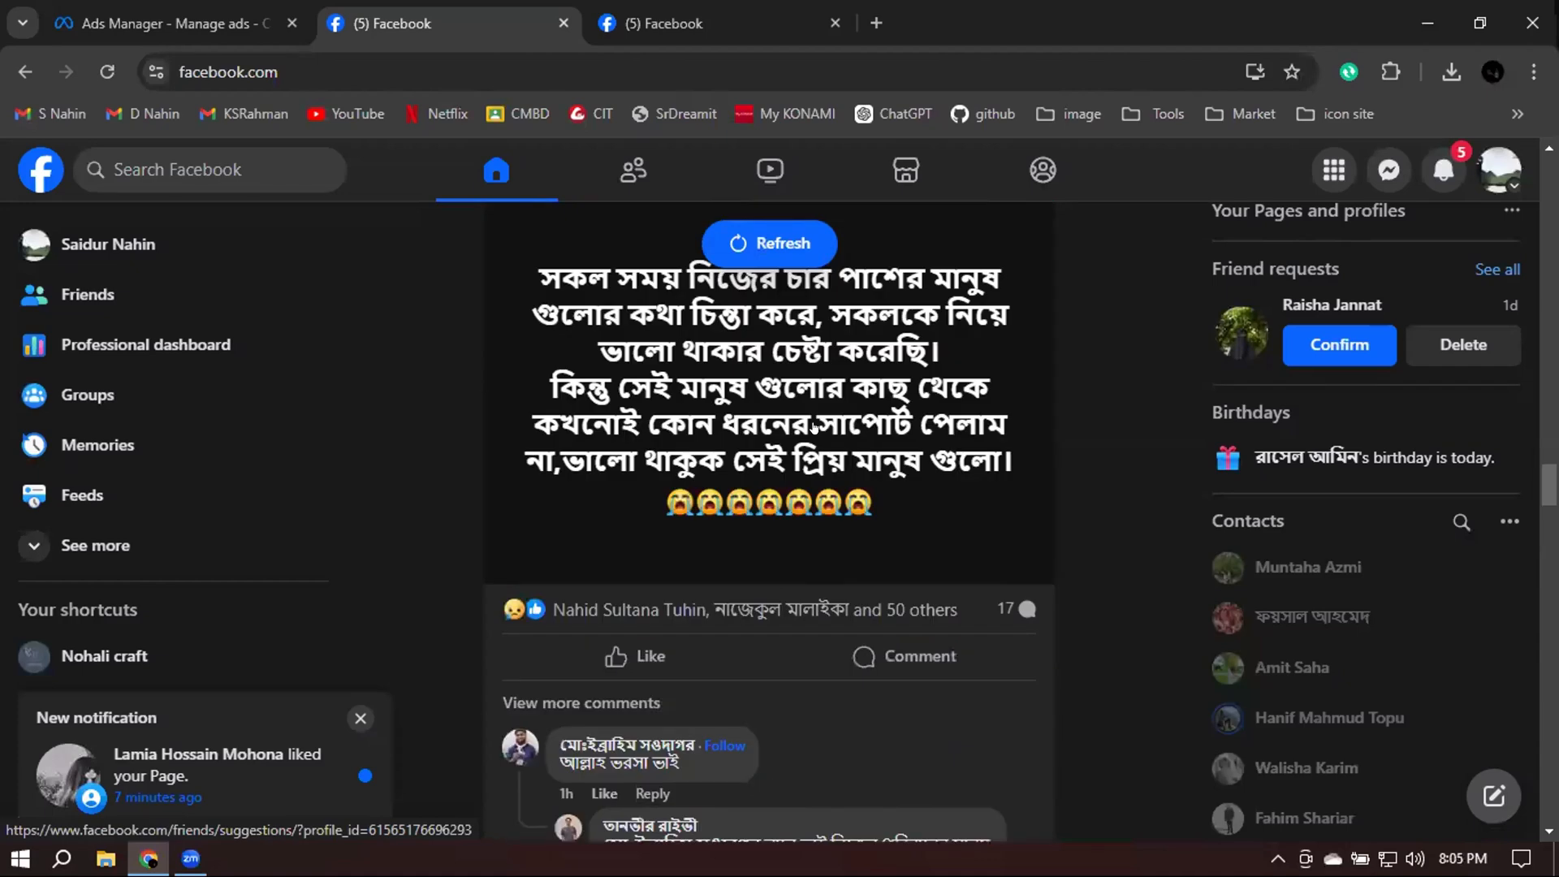
{"action": "scroll", "coordinate": [813, 426], "scroll_direction": "up", "scroll_amount": 8}
{"action": "scroll", "coordinate": [814, 426], "scroll_direction": "up", "scroll_amount": 7}
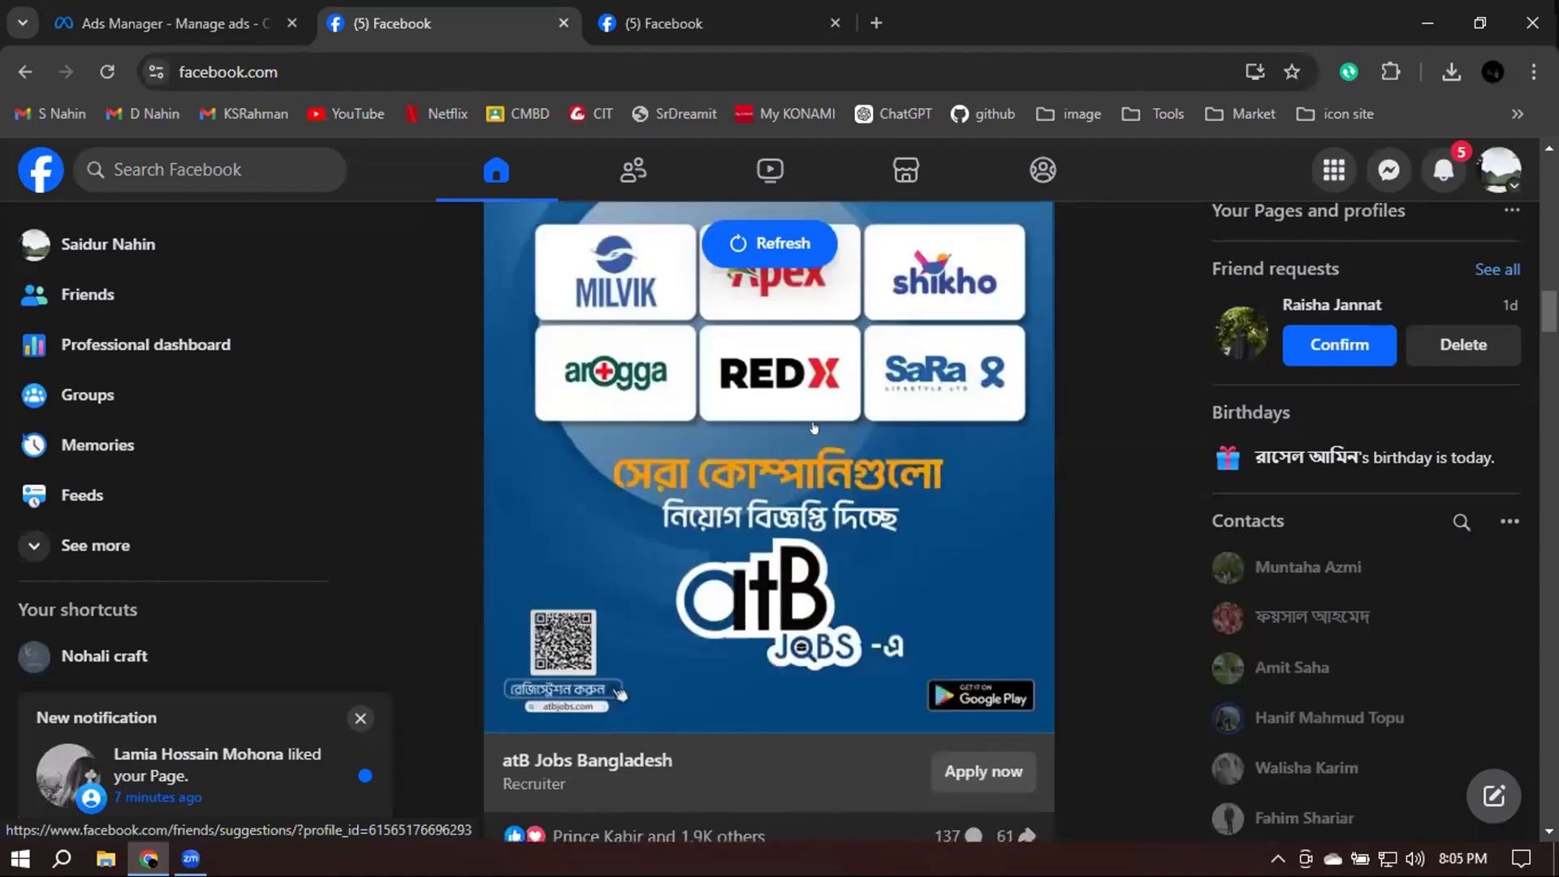
{"action": "scroll", "coordinate": [680, 415], "scroll_direction": "up", "scroll_amount": 3}
{"action": "scroll", "coordinate": [659, 468], "scroll_direction": "up", "scroll_amount": 4}
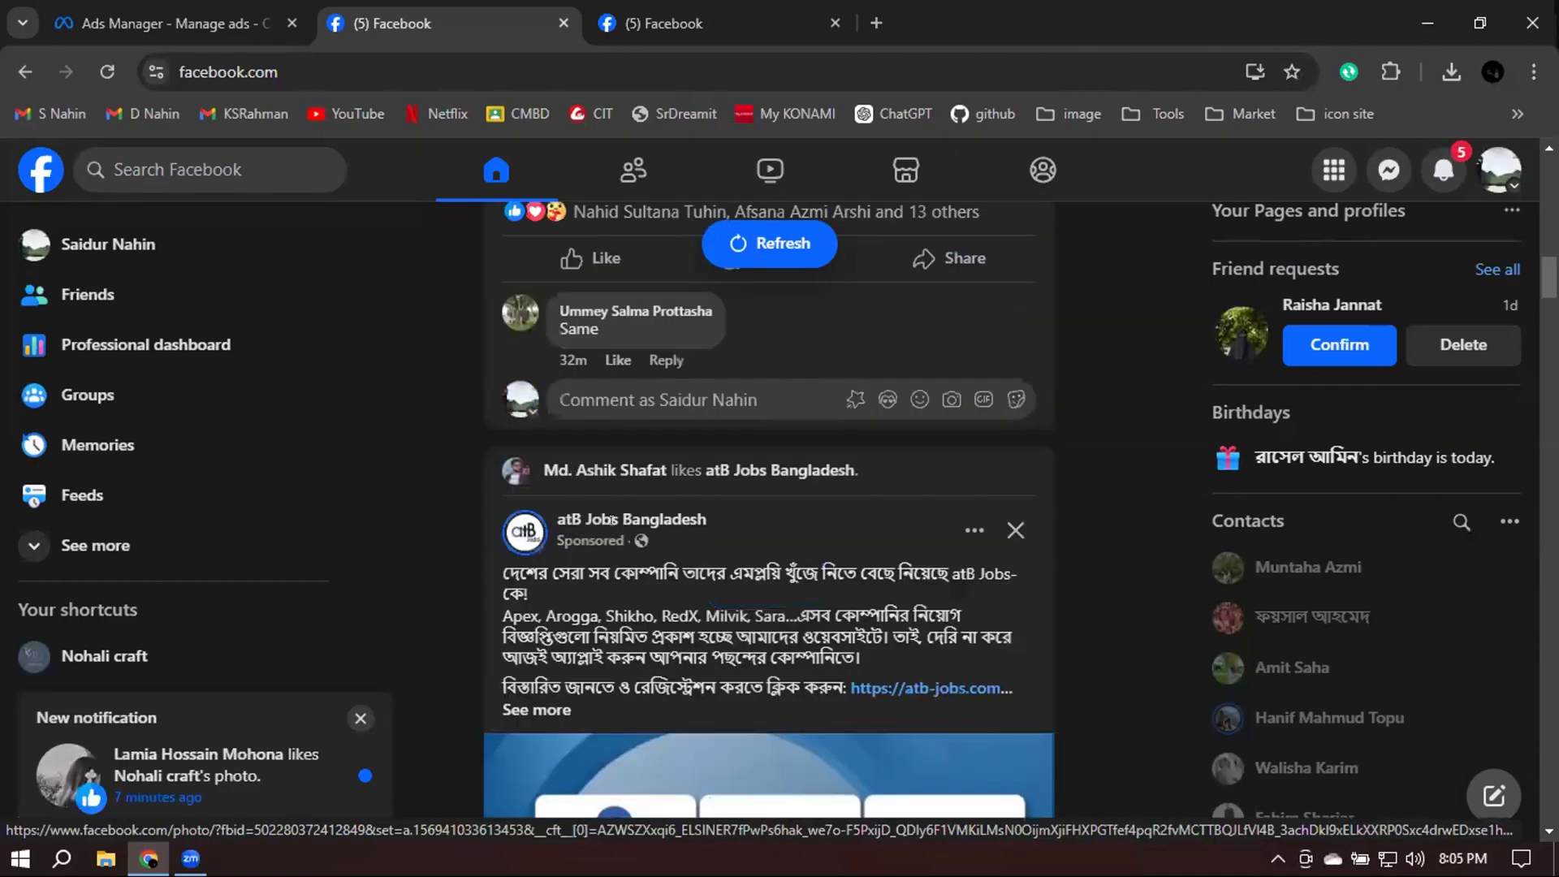
{"action": "scroll", "coordinate": [792, 522], "scroll_direction": "down", "scroll_amount": 1}
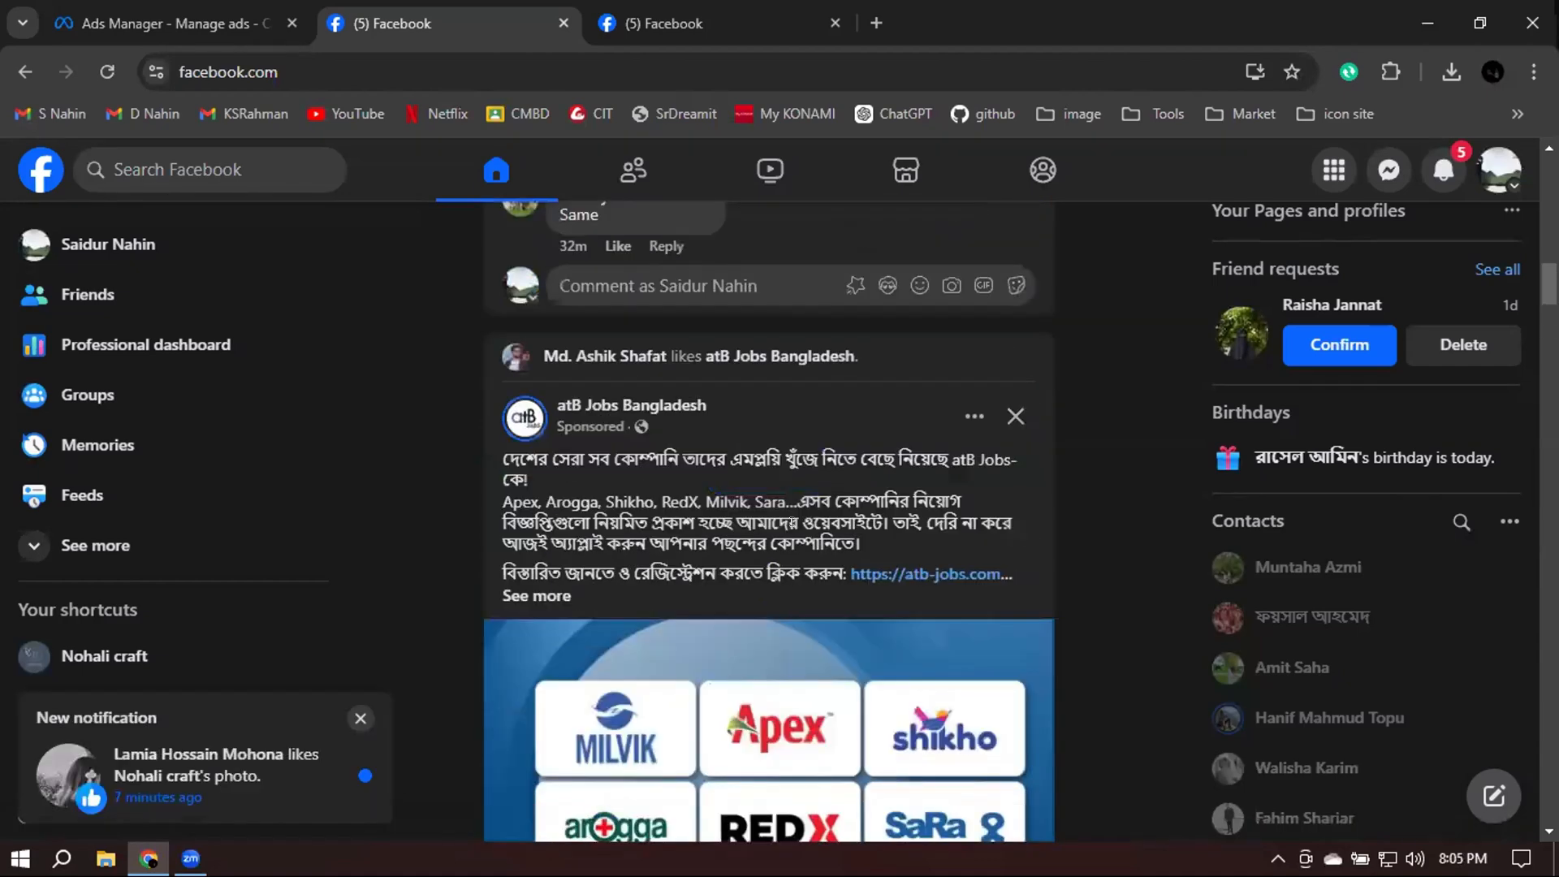
{"action": "left_click", "coordinate": [171, 17]}
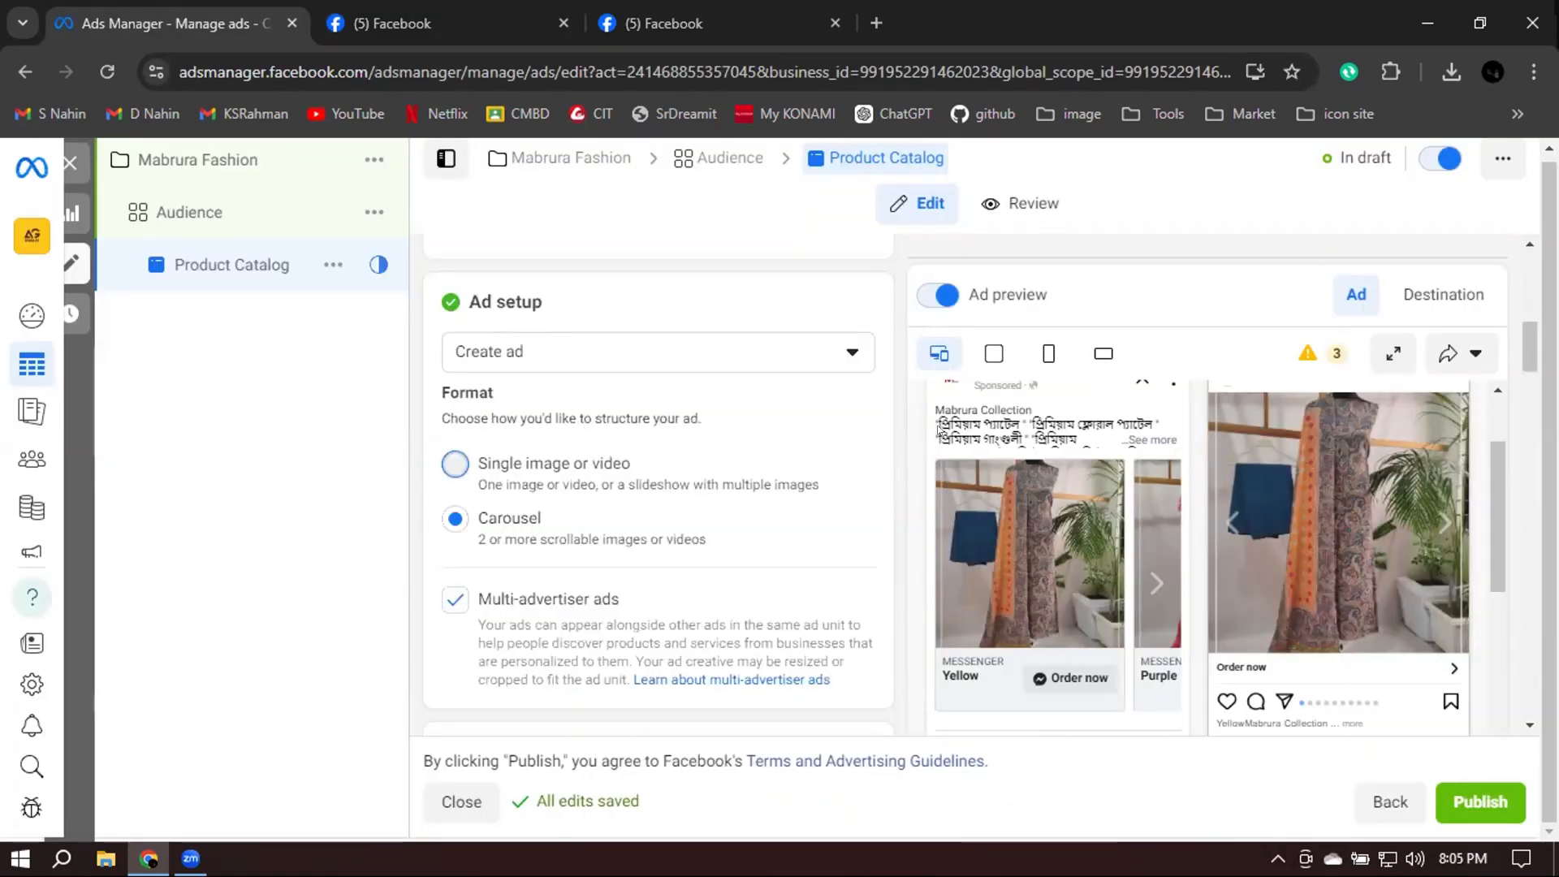
Switch the ad format to Single image or video and clear the existing primary text in the ad creative
{"action": "left_click", "coordinate": [454, 464]}
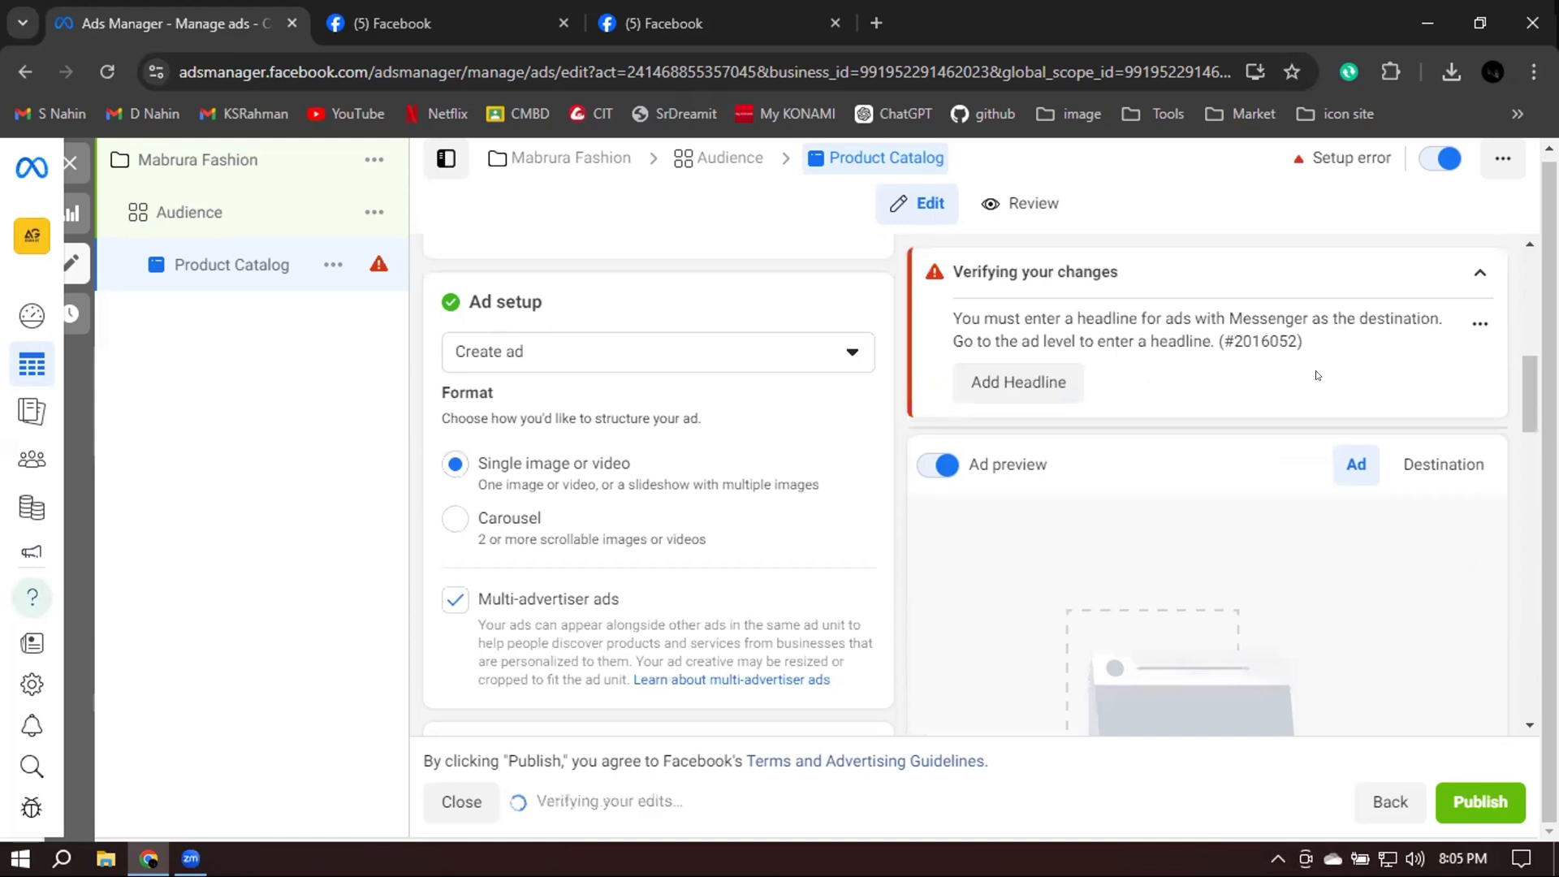
{"action": "scroll", "coordinate": [840, 480], "scroll_direction": "down", "scroll_amount": 6}
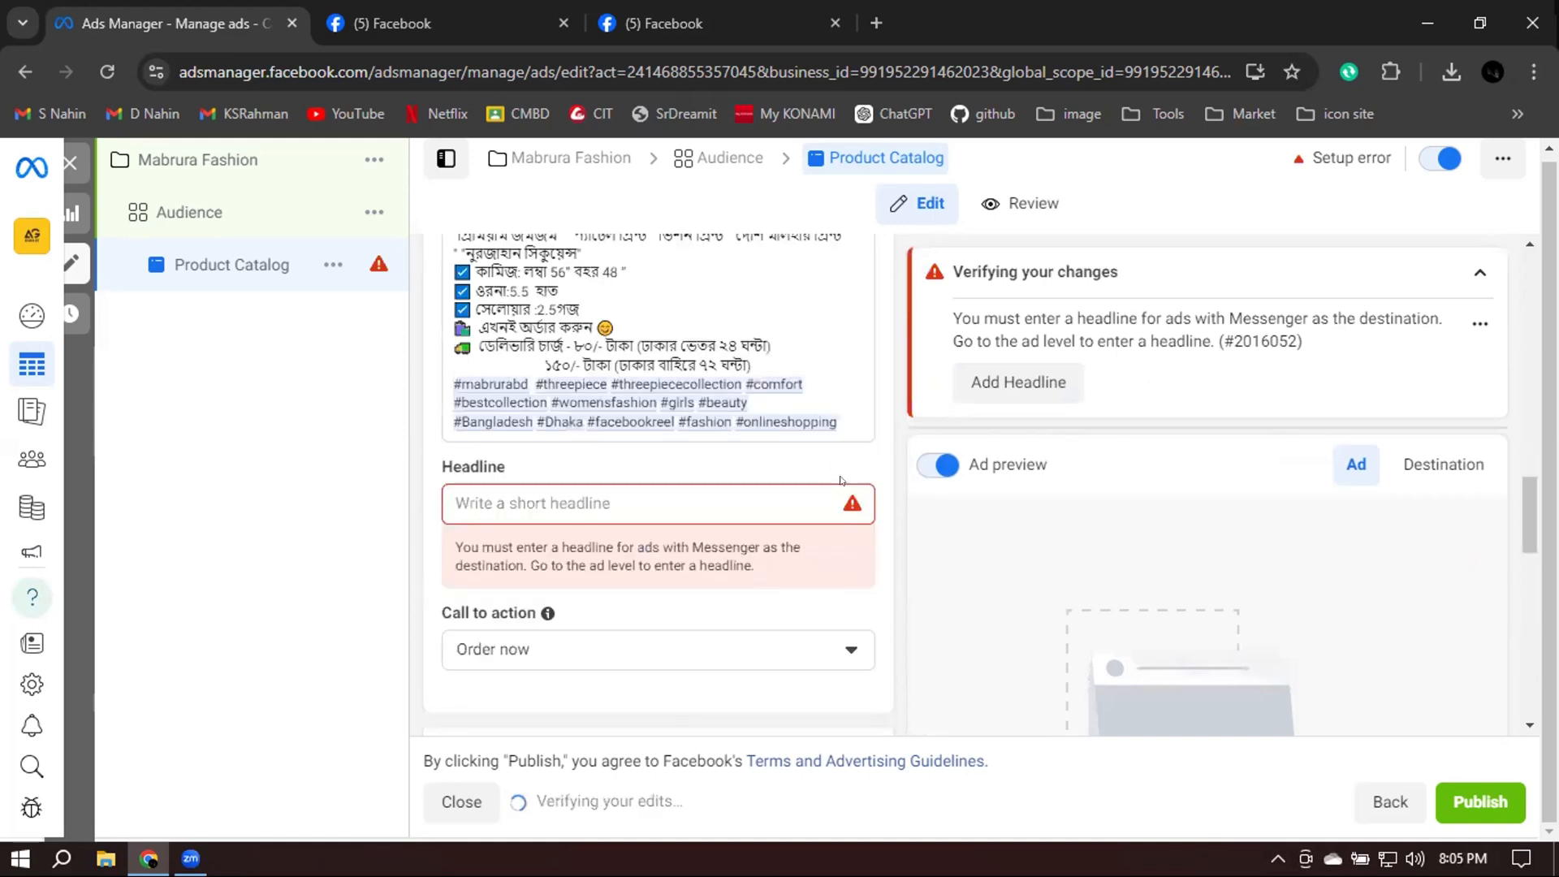
{"action": "scroll", "coordinate": [617, 423], "scroll_direction": "down", "scroll_amount": 2}
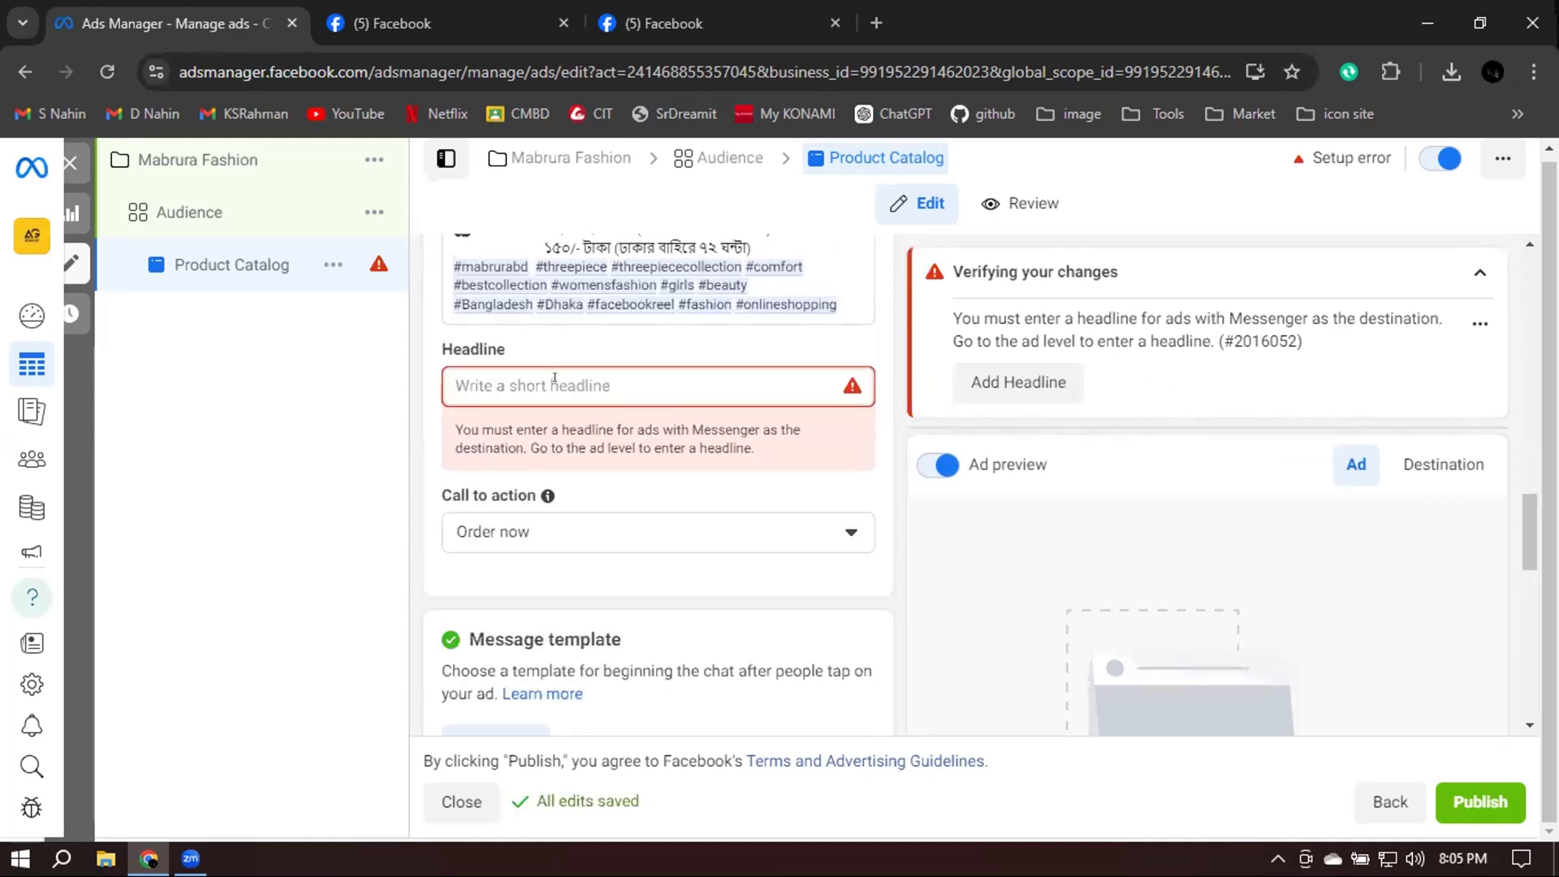
{"action": "scroll", "coordinate": [555, 376], "scroll_direction": "down", "scroll_amount": 2}
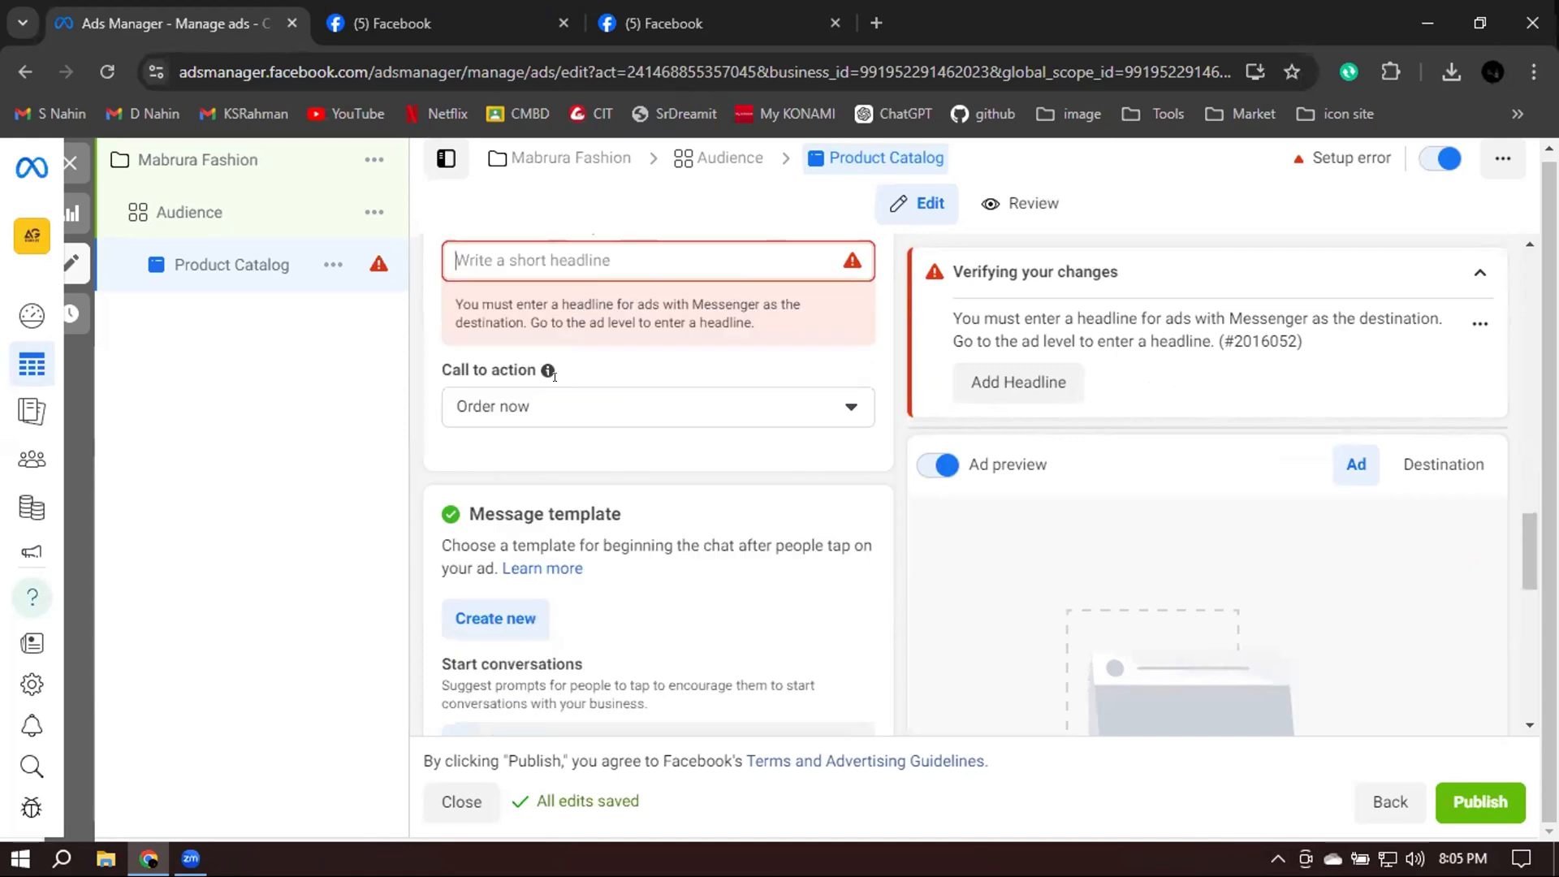
{"action": "scroll", "coordinate": [555, 375], "scroll_direction": "down", "scroll_amount": 5}
{"action": "scroll", "coordinate": [552, 382], "scroll_direction": "up", "scroll_amount": 10}
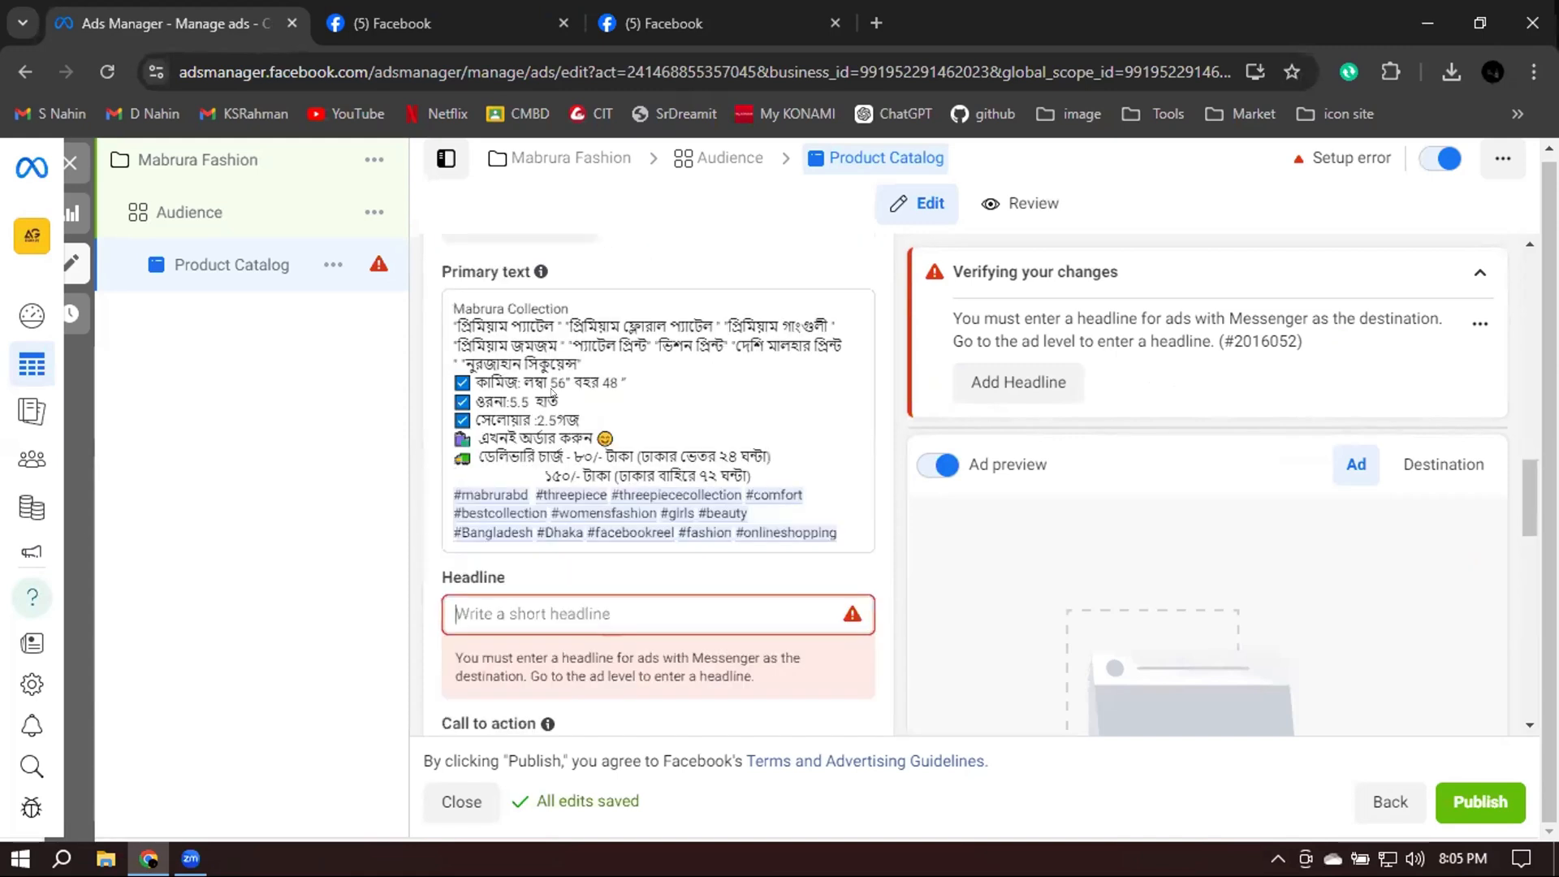
{"action": "scroll", "coordinate": [718, 515], "scroll_direction": "up", "scroll_amount": 3}
{"action": "left_click", "coordinate": [814, 687]}
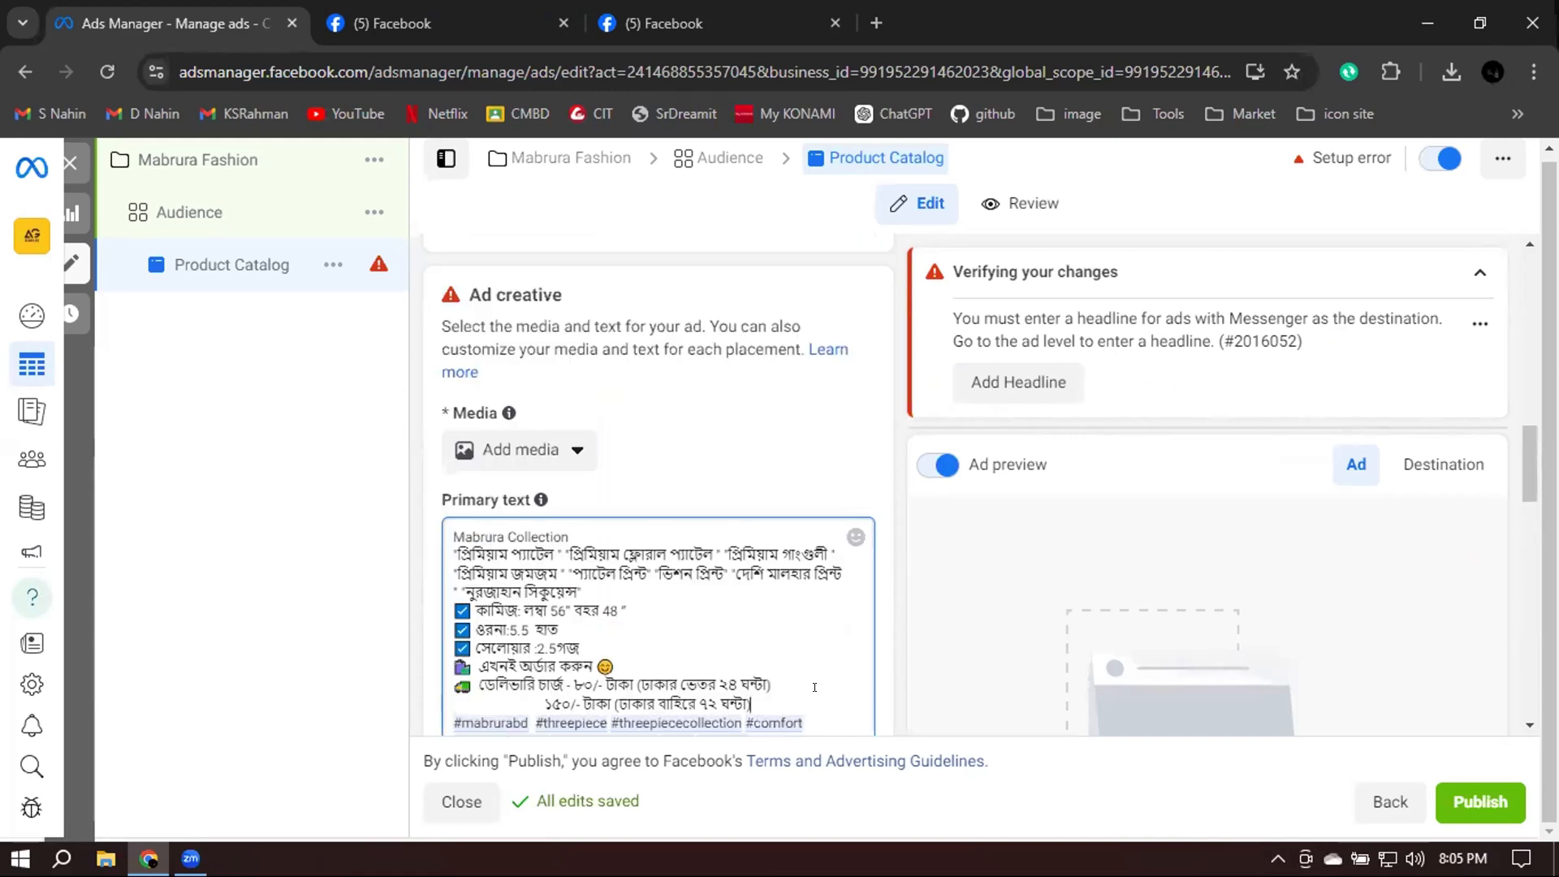
{"action": "key", "text": "ctrl+a"}
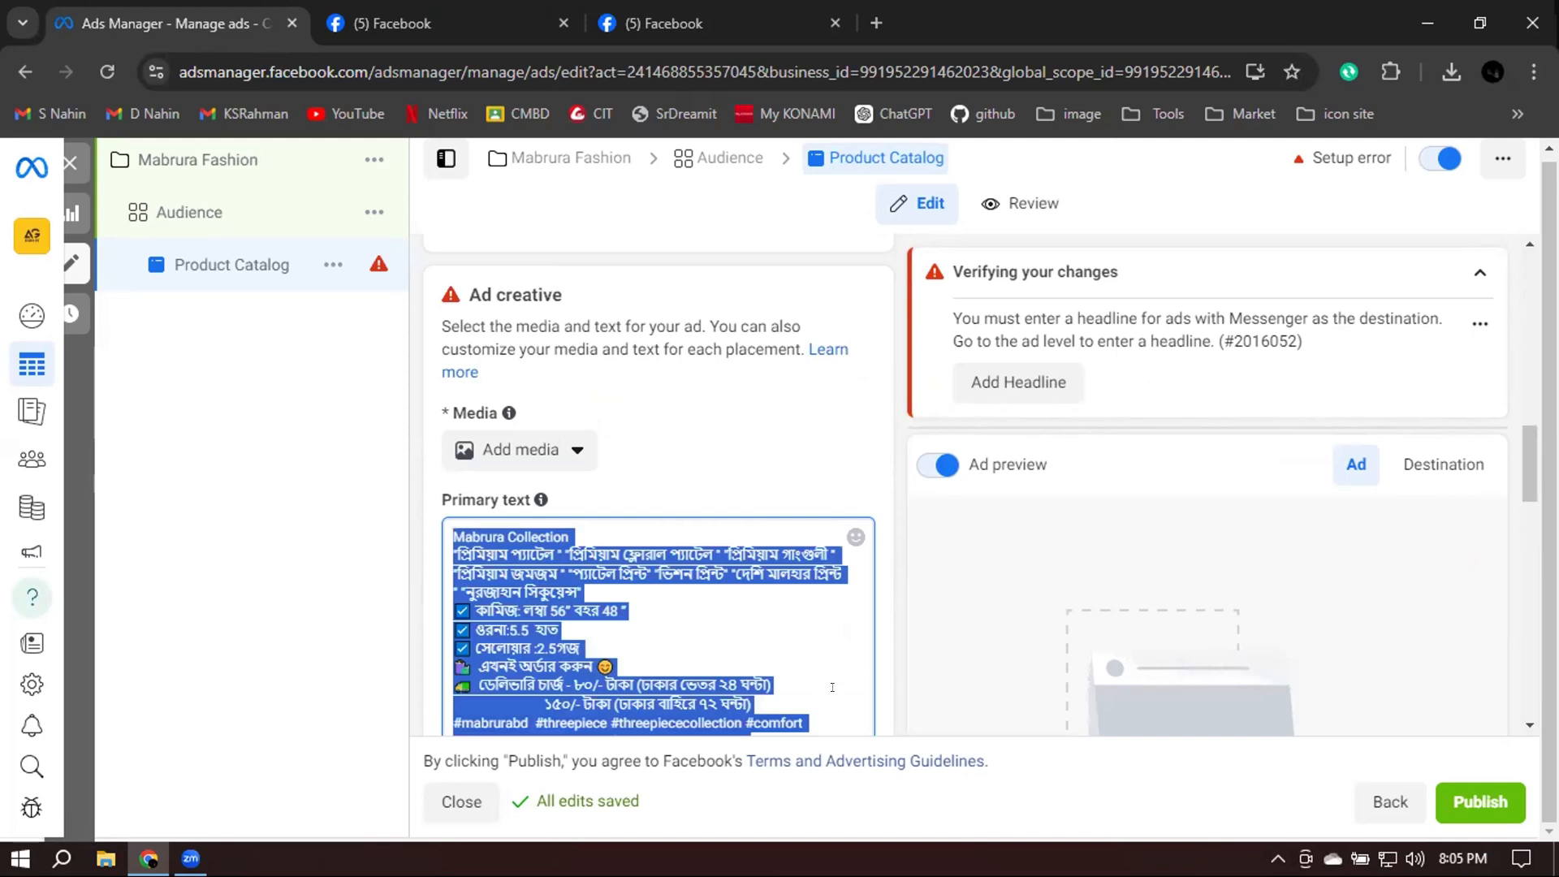
{"action": "key", "text": "BackSpace"}
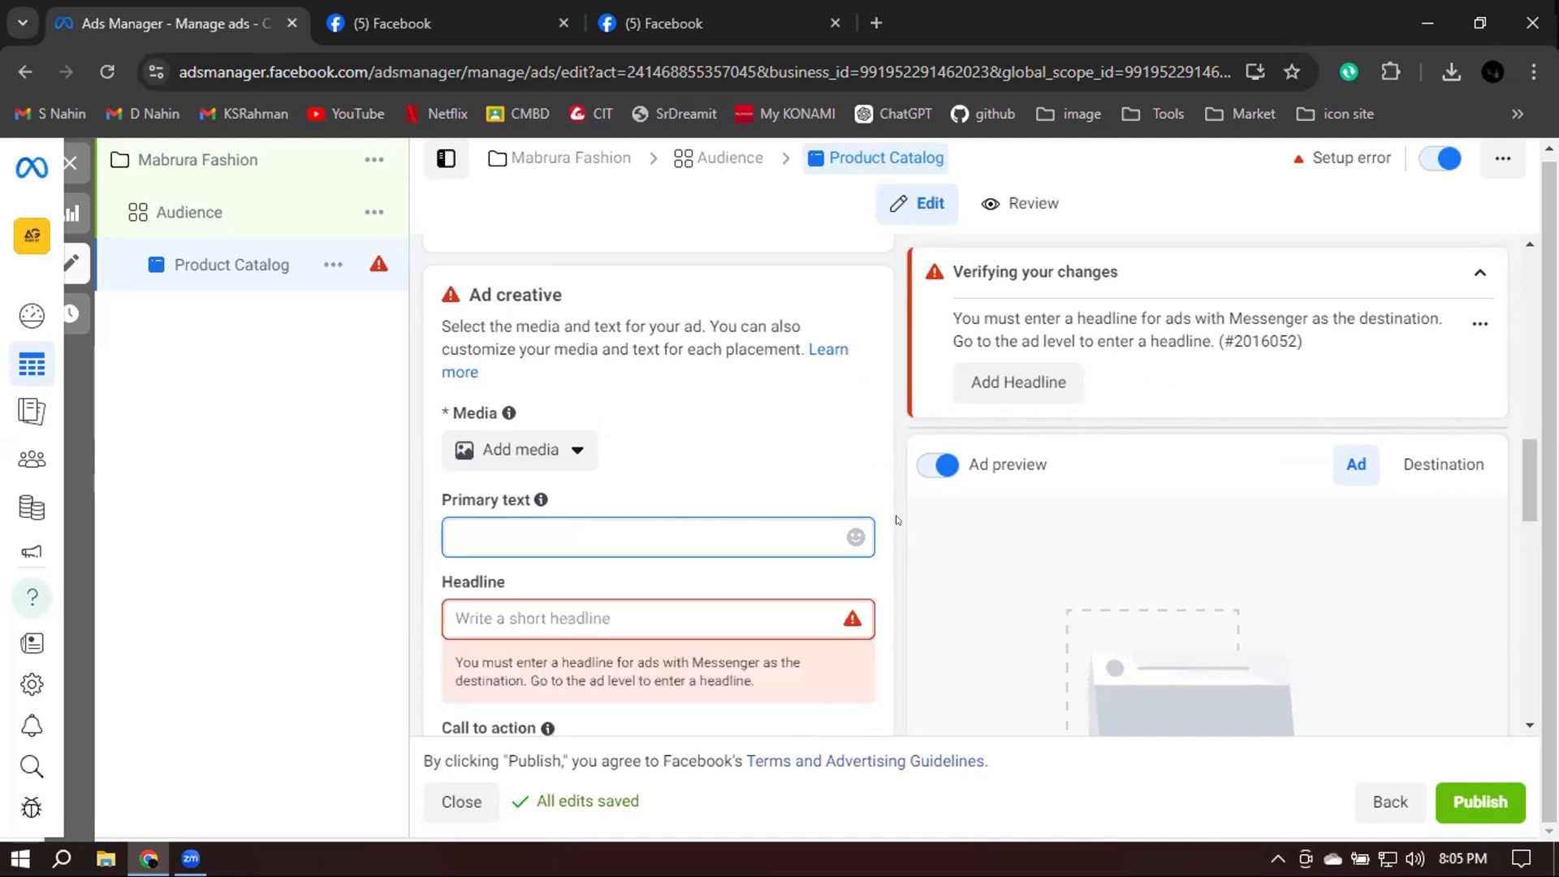
Add the account image 10.png as the ad's media and proceed to its placement crops
{"action": "left_click", "coordinate": [507, 451]}
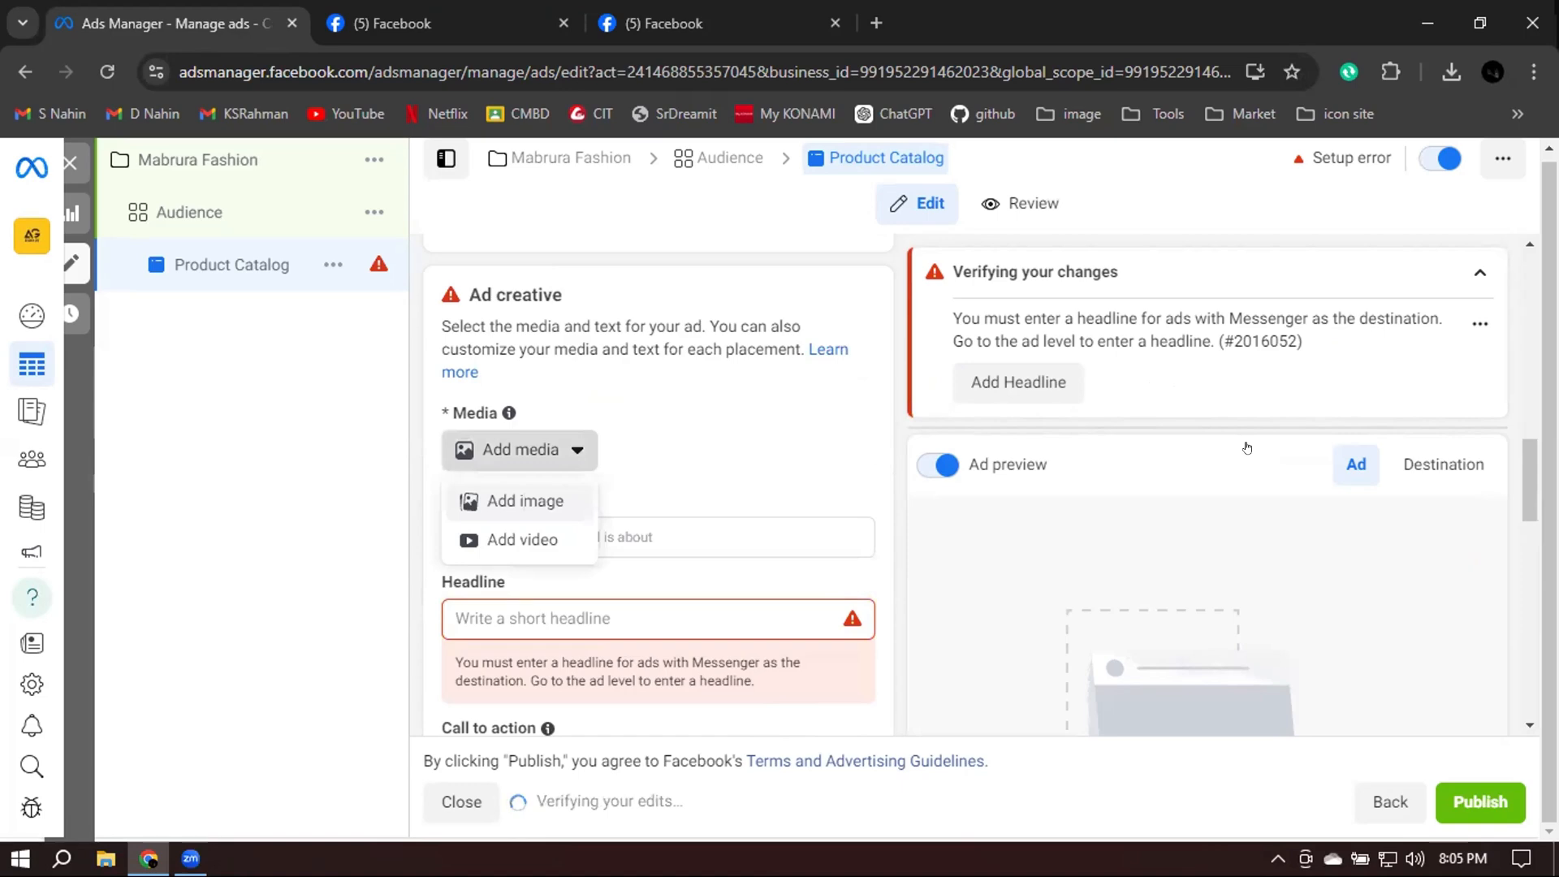
{"action": "left_click", "coordinate": [526, 501]}
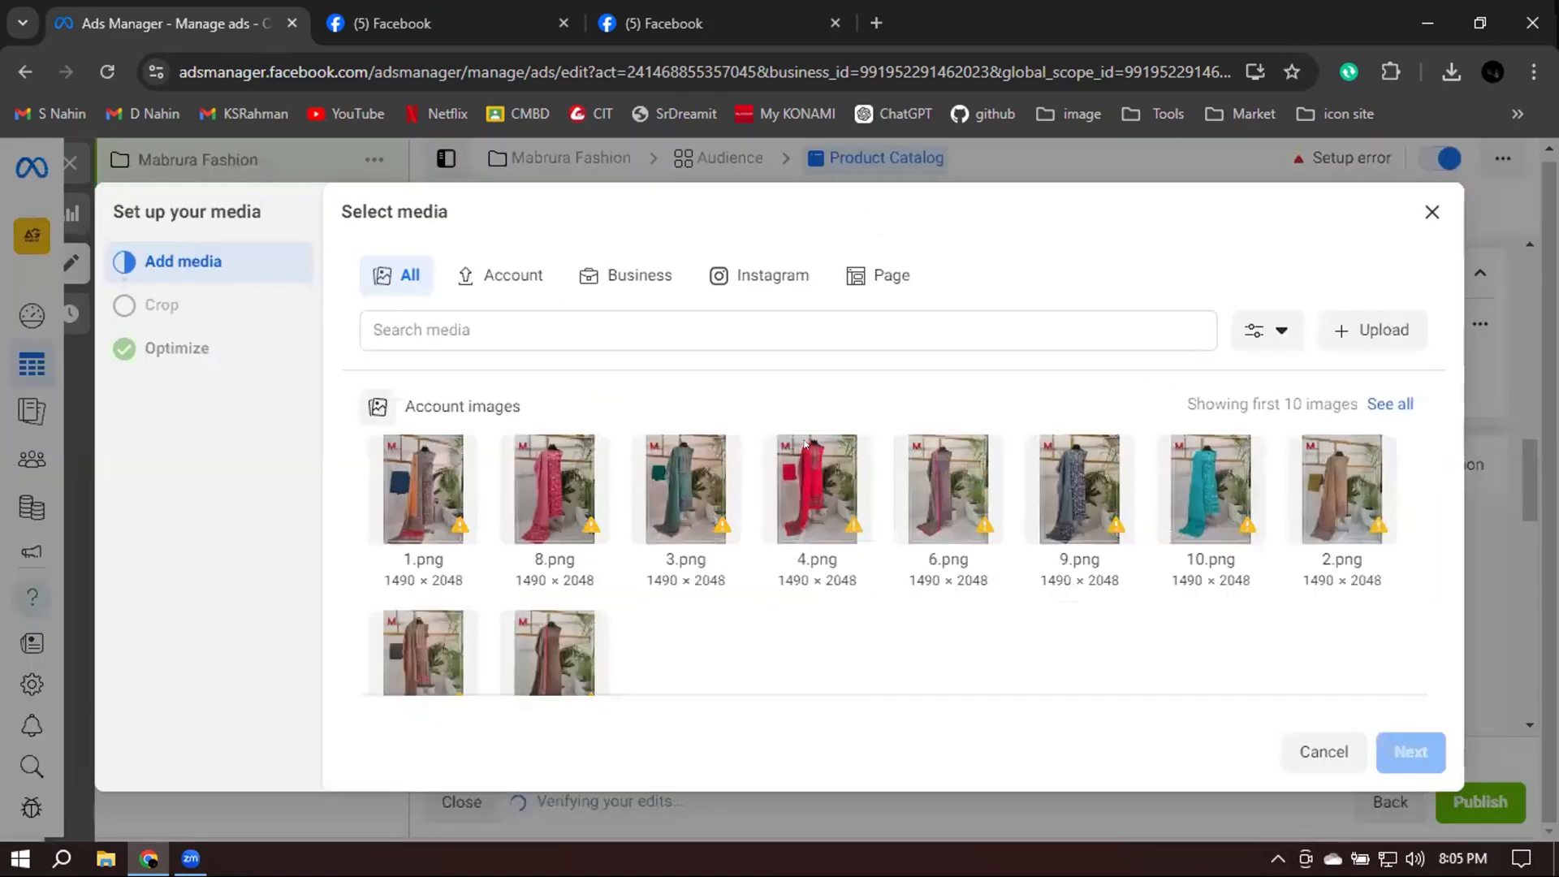
{"action": "left_click", "coordinate": [1408, 333]}
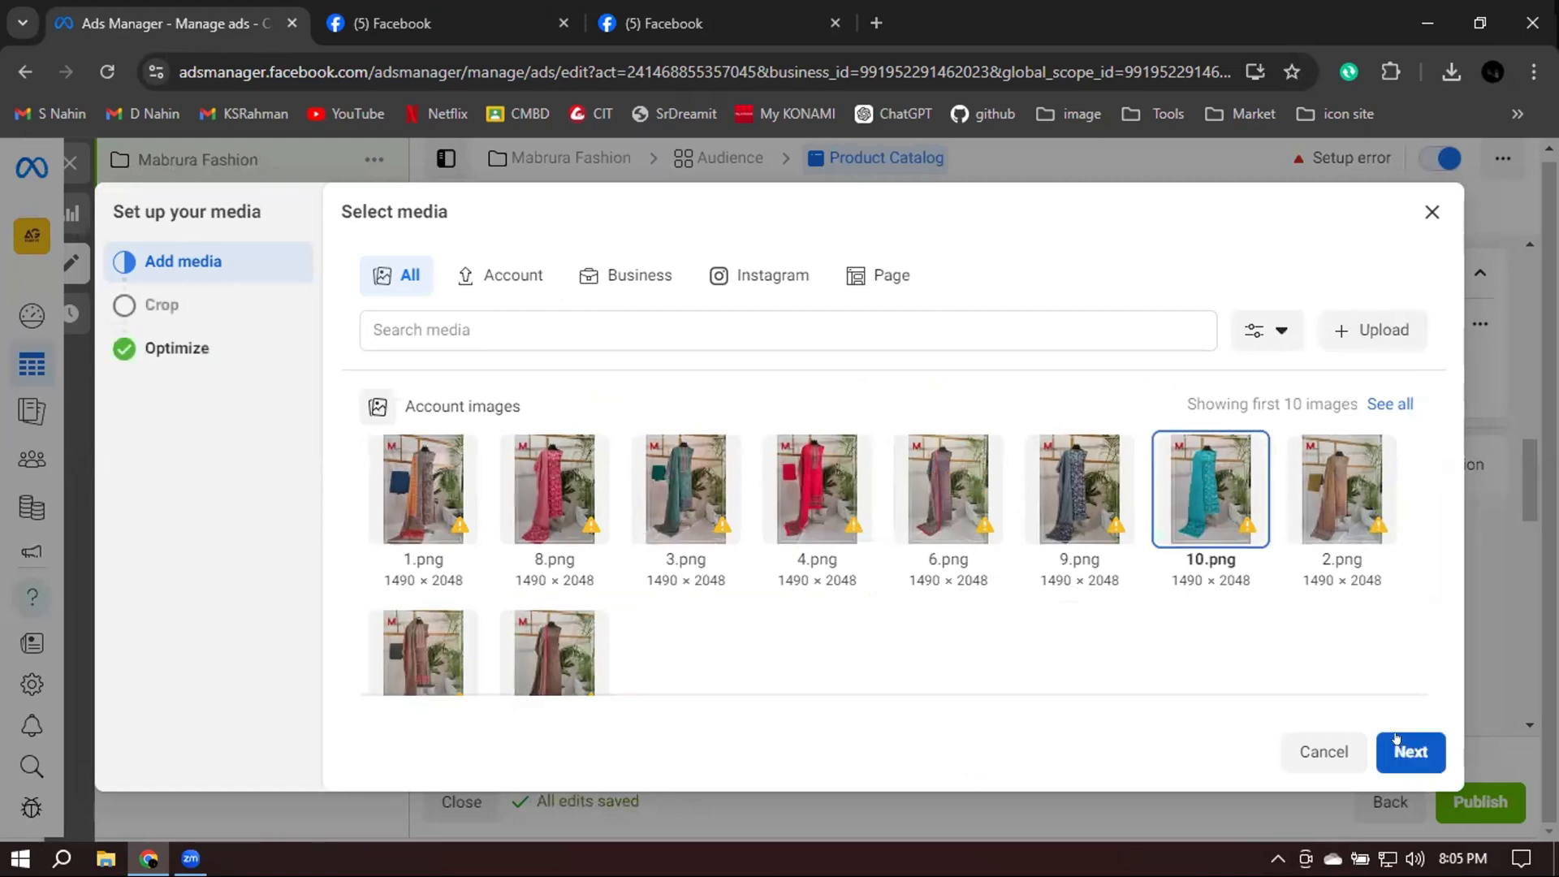
{"action": "left_click", "coordinate": [1397, 739]}
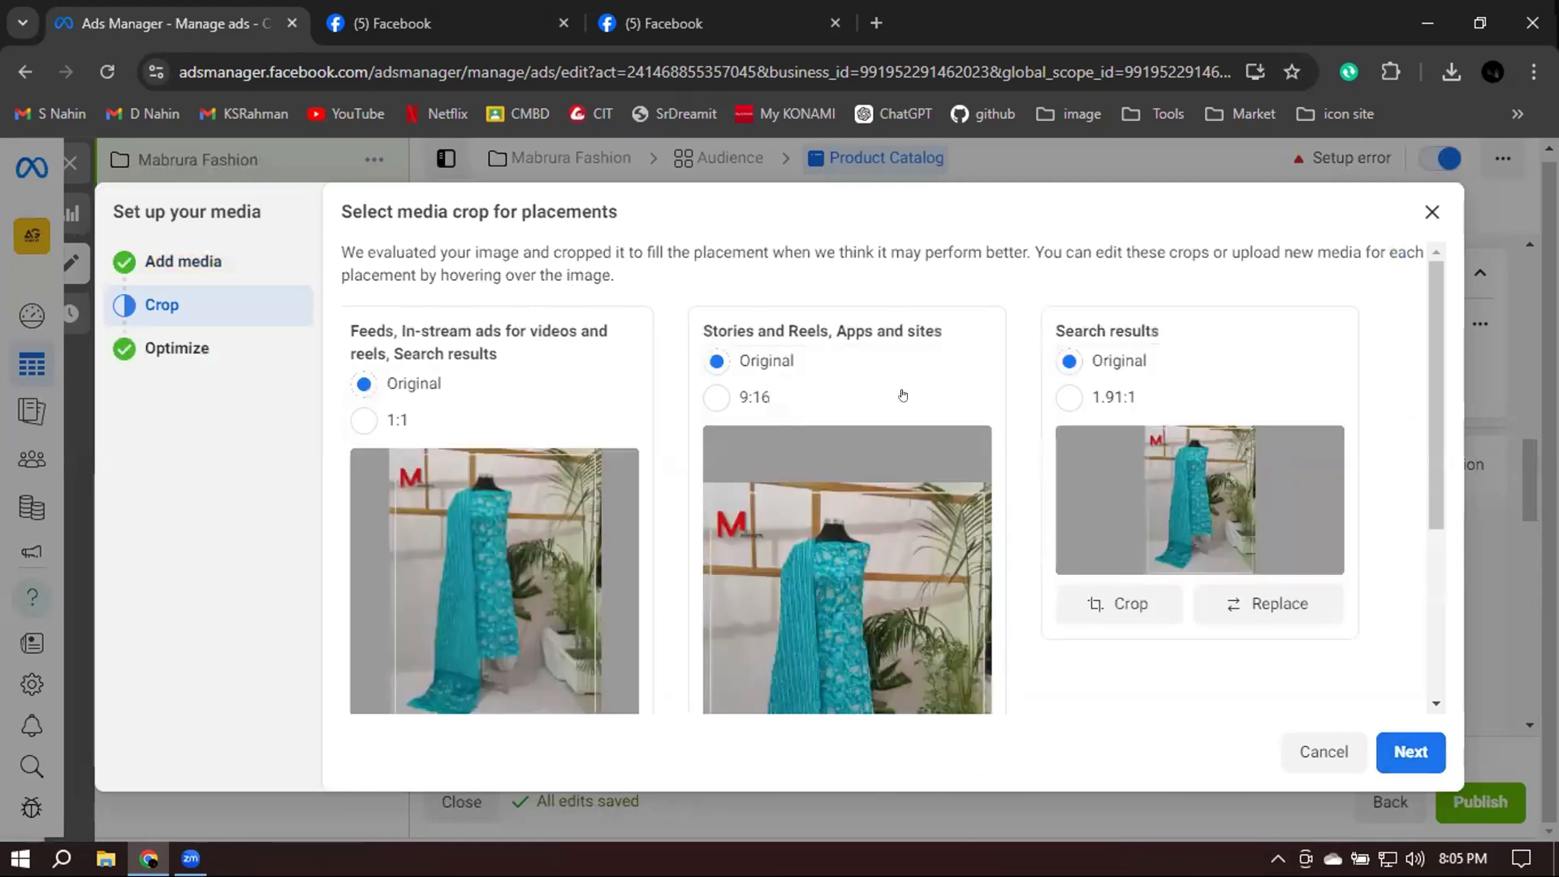
Try the 9:16 crop for Stories and Reels and the 1.91:1 crop for Search results, and return both to Original
{"action": "left_click", "coordinate": [714, 396]}
{"action": "left_click", "coordinate": [1069, 397]}
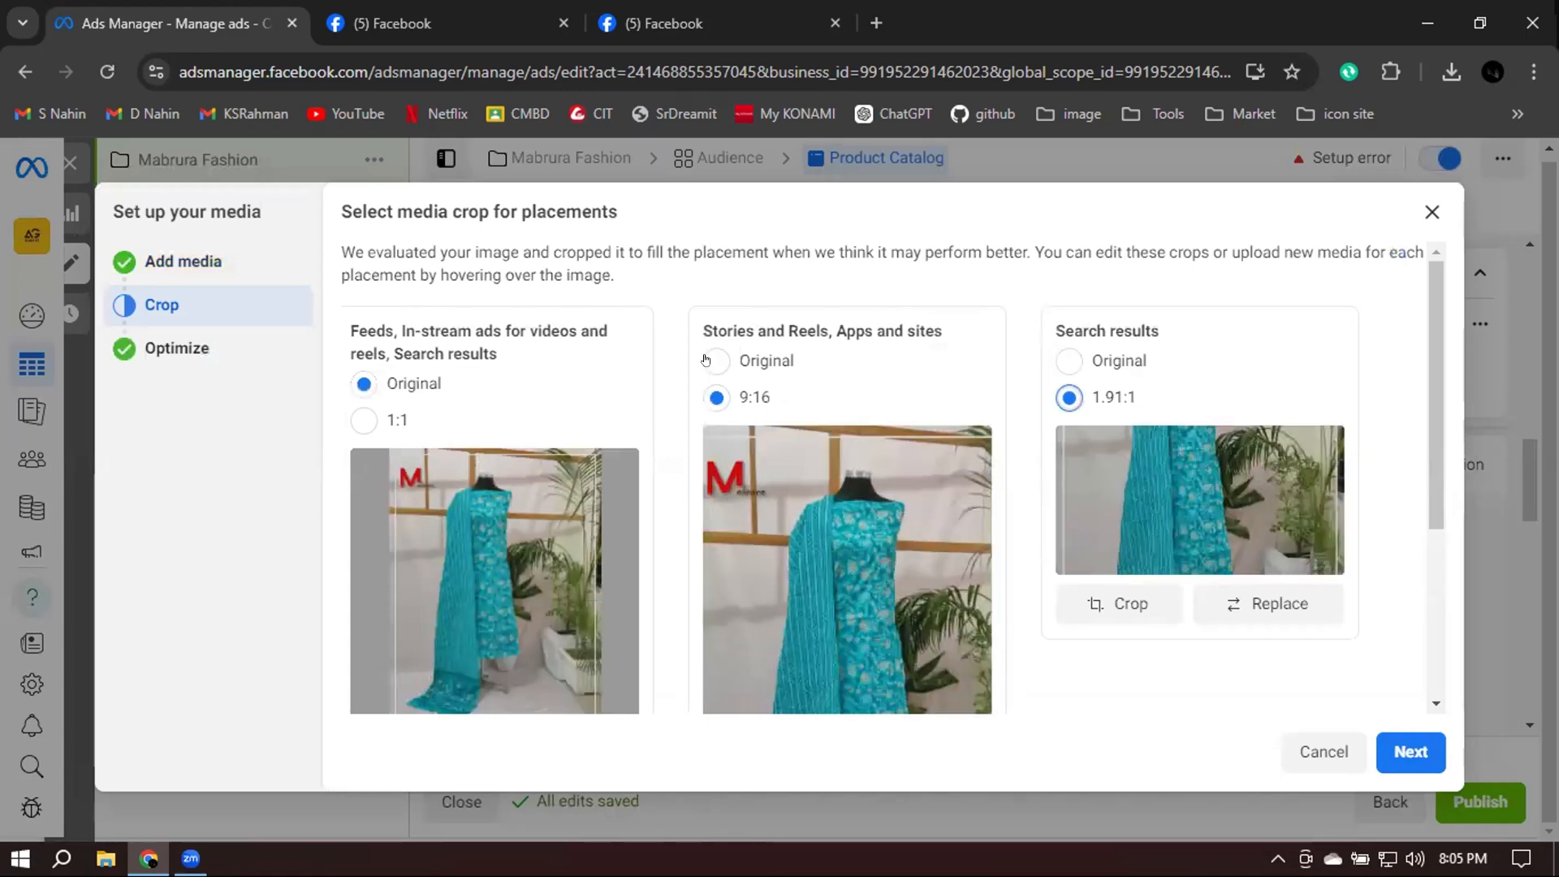
{"action": "left_click", "coordinate": [716, 361]}
{"action": "left_click", "coordinate": [1064, 359]}
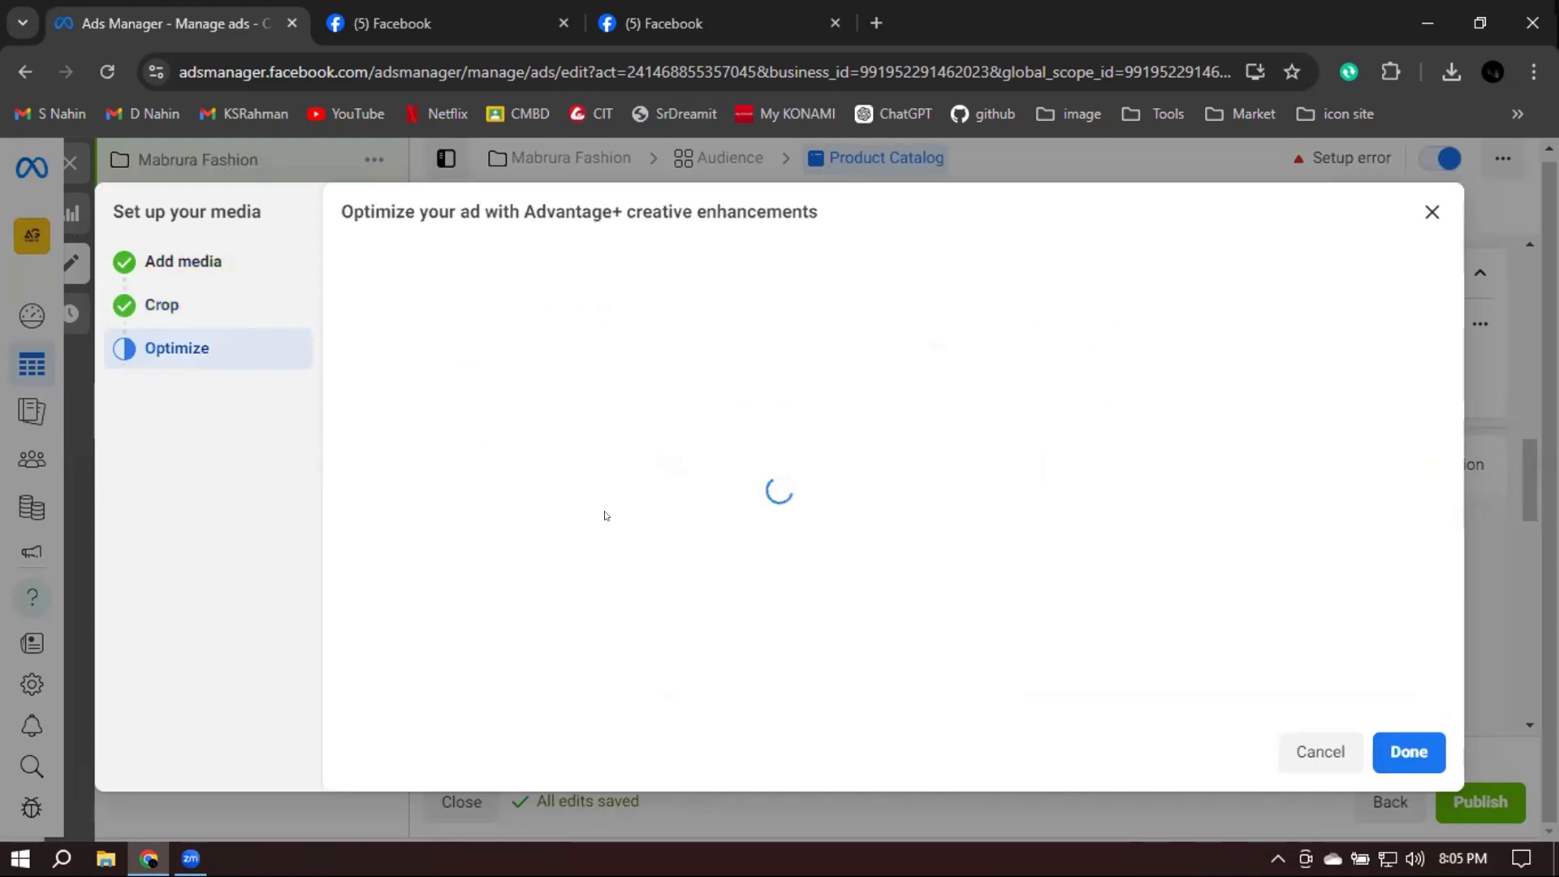
Look over the Advantage+ creative enhancements with all optimizations on, and finish the media setup
{"action": "scroll", "coordinate": [1265, 338], "scroll_direction": "down", "scroll_amount": 1}
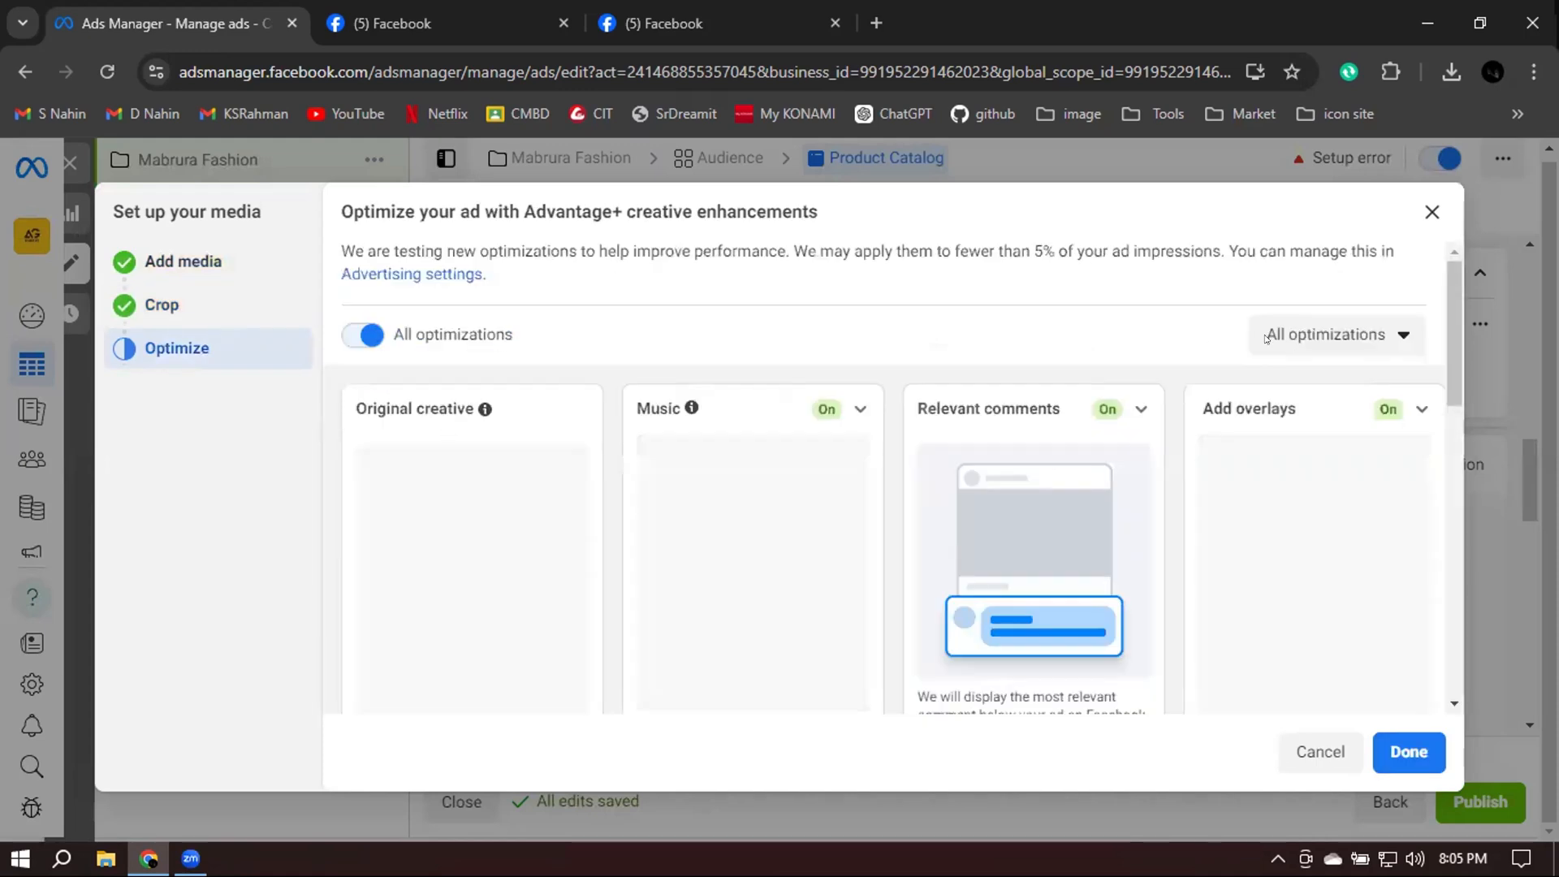
{"action": "scroll", "coordinate": [864, 388], "scroll_direction": "down", "scroll_amount": 2}
{"action": "scroll", "coordinate": [866, 429], "scroll_direction": "up", "scroll_amount": 3}
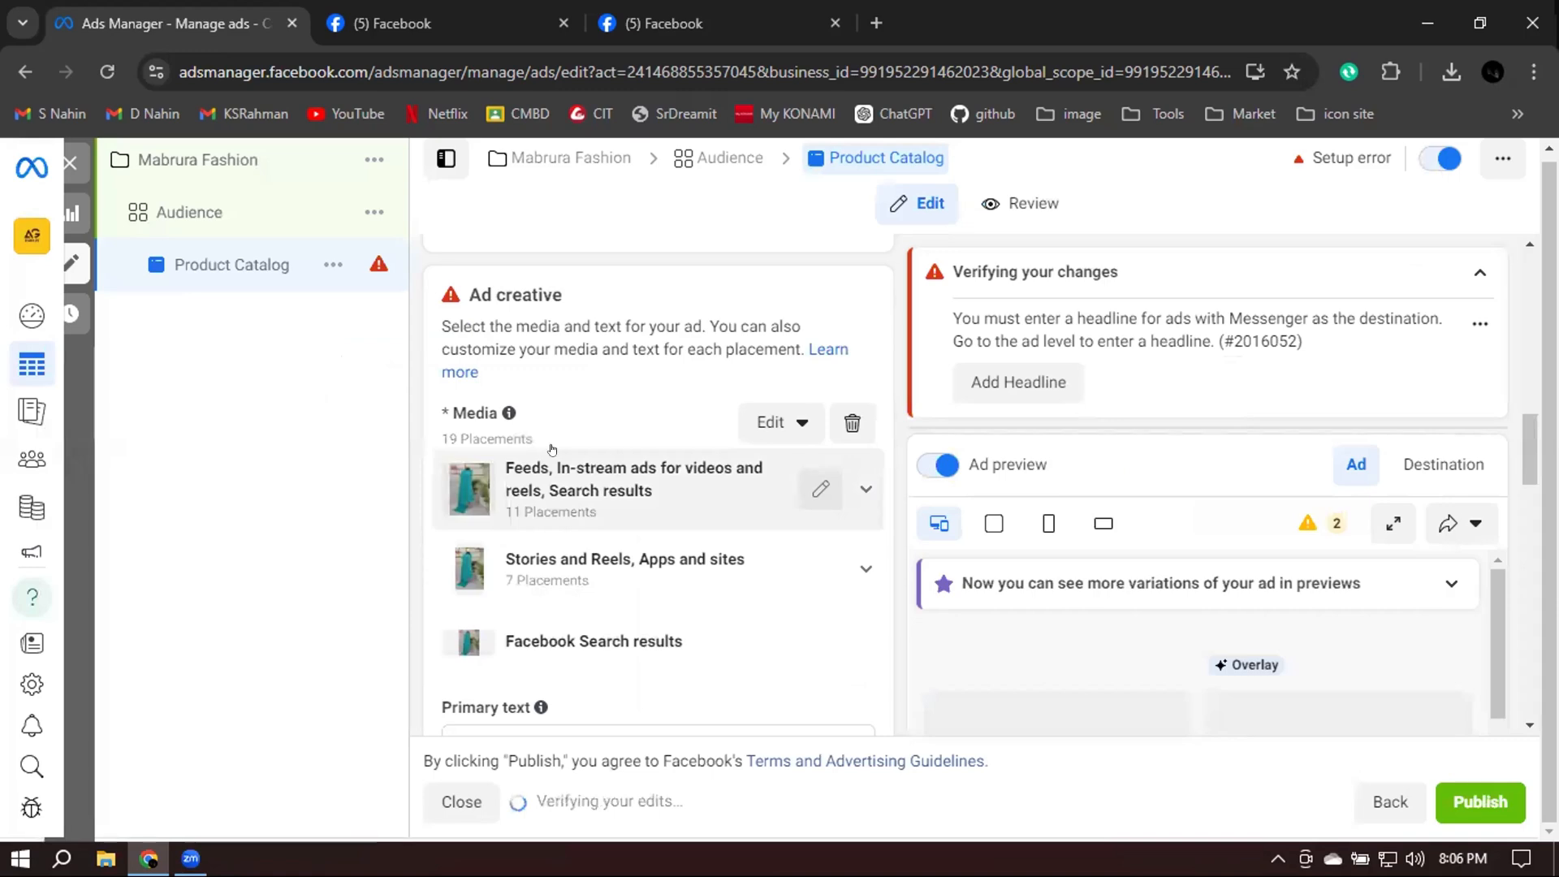
Paste the Mabrura Collection product description with its hashtags as the ad's primary text
{"action": "scroll", "coordinate": [583, 460], "scroll_direction": "up", "scroll_amount": 4}
{"action": "scroll", "coordinate": [659, 499], "scroll_direction": "down", "scroll_amount": 5}
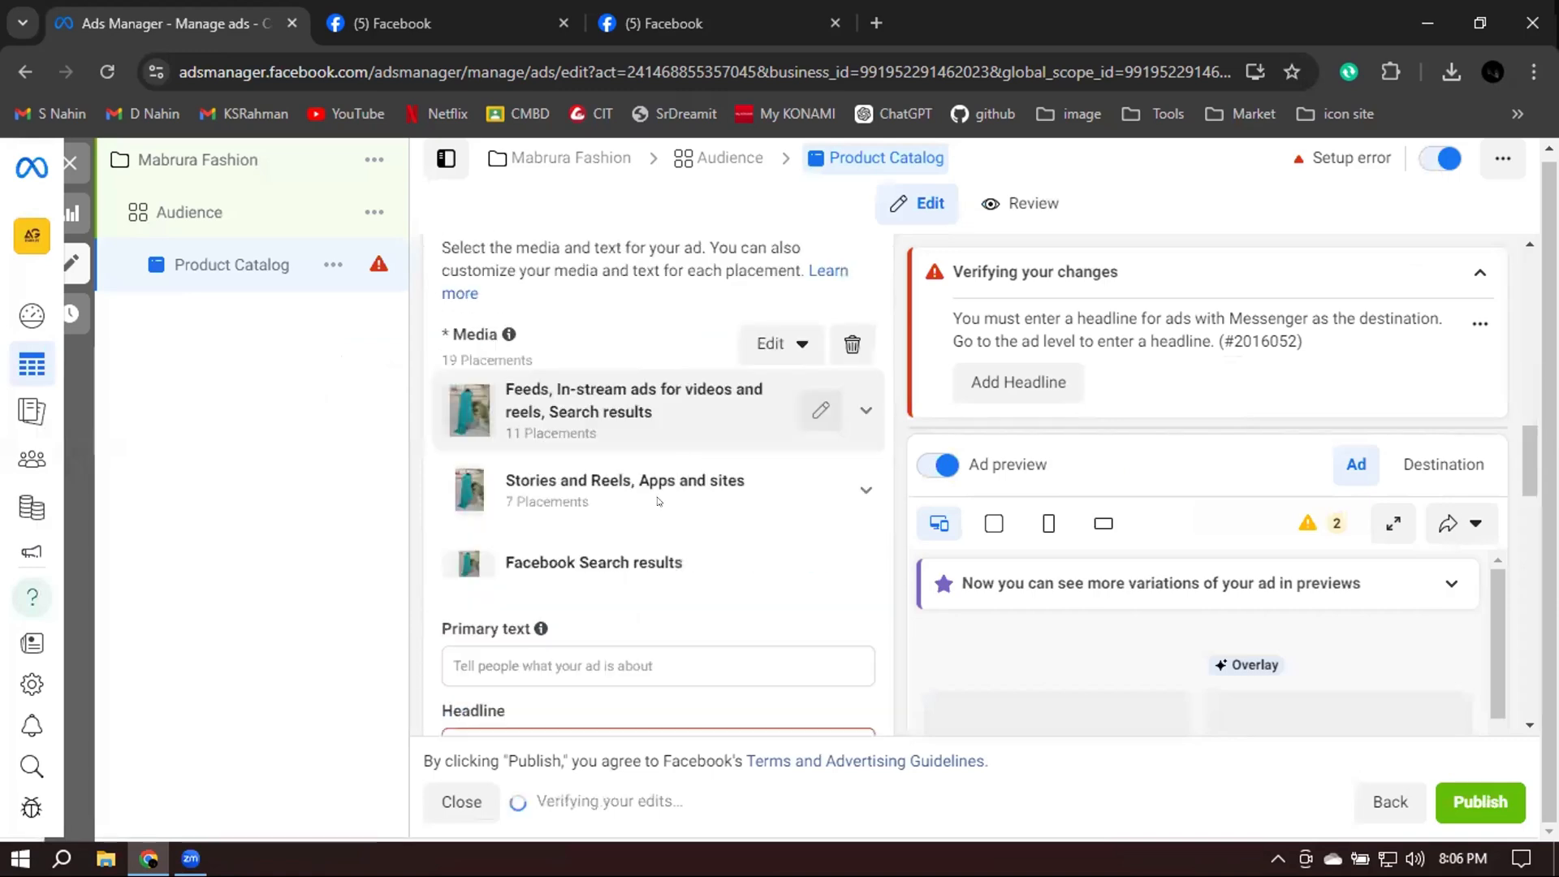
{"action": "scroll", "coordinate": [505, 520], "scroll_direction": "down", "scroll_amount": 2}
{"action": "left_click", "coordinate": [517, 517]}
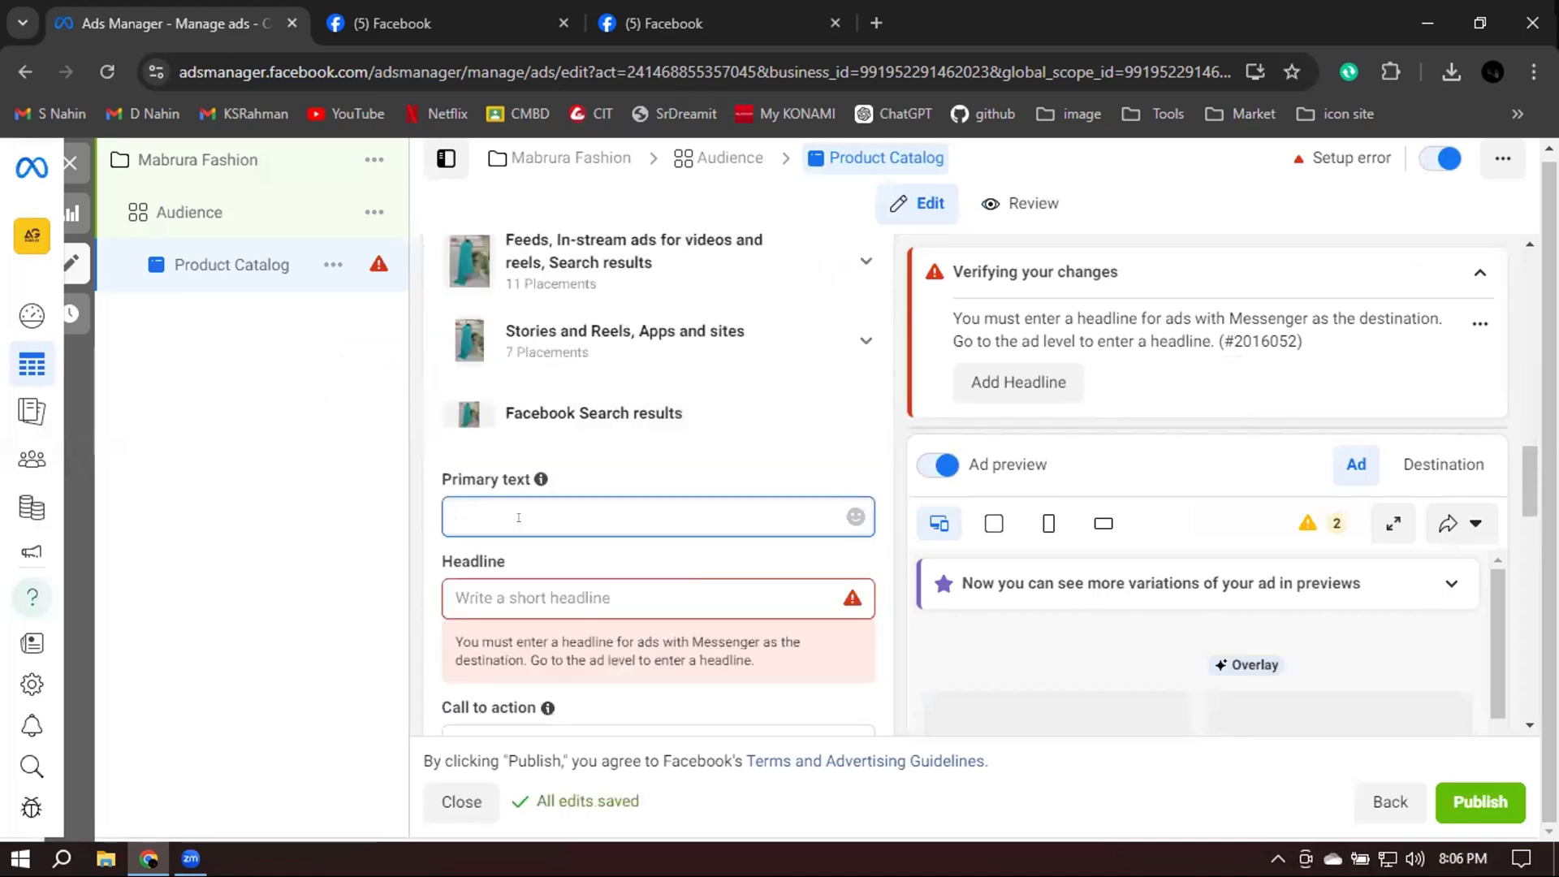
{"action": "key", "text": "ctrl+v"}
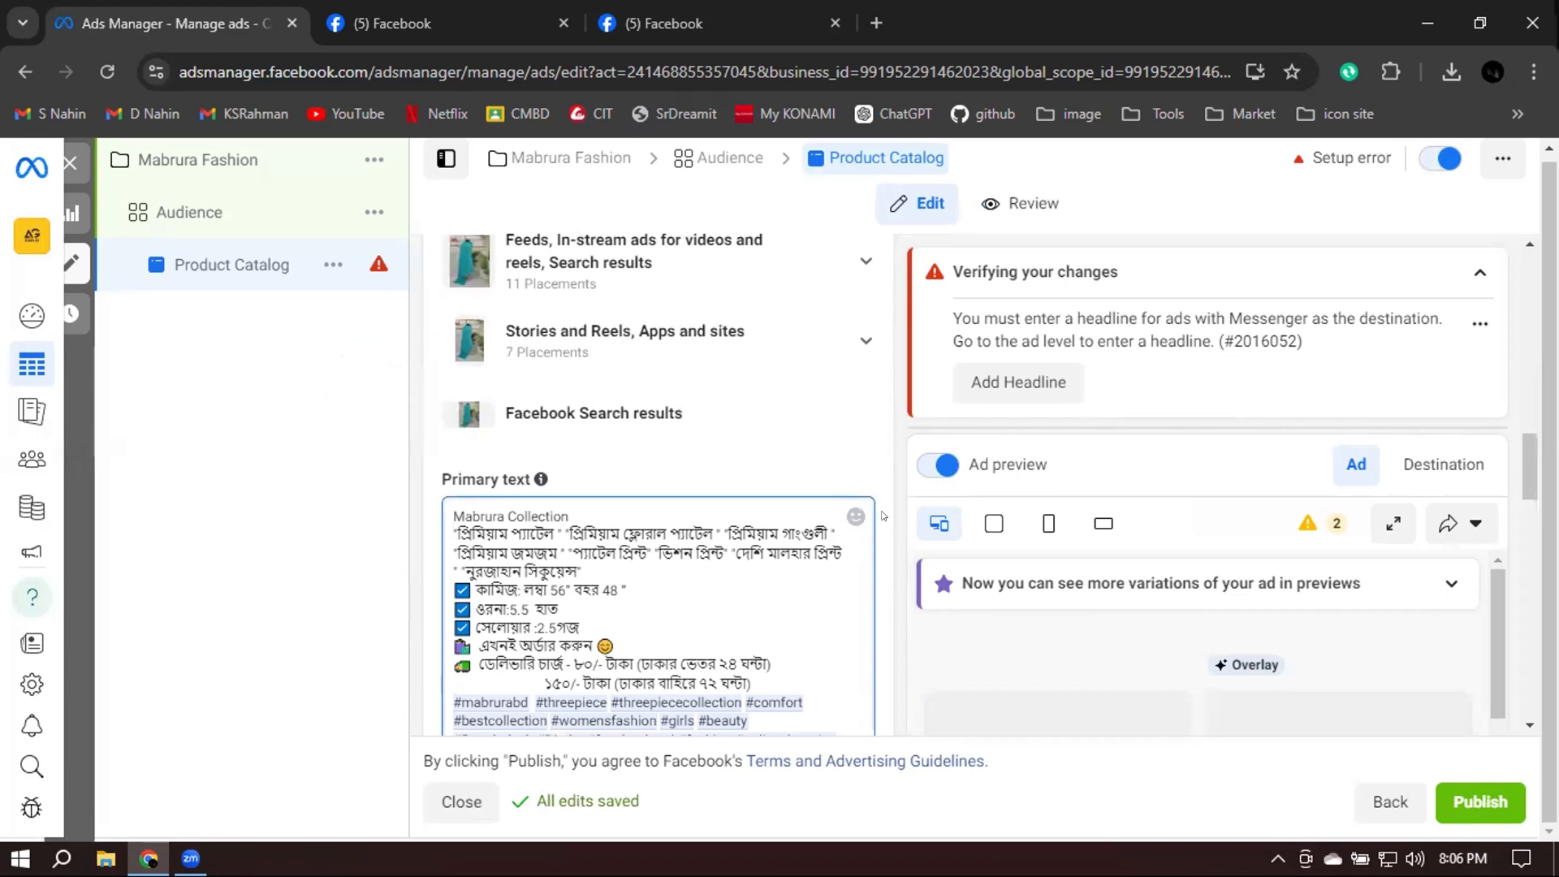
Enter "Marbura Fashion" as the ad's headline
{"action": "scroll", "coordinate": [665, 515], "scroll_direction": "down", "scroll_amount": 4}
{"action": "left_click", "coordinate": [537, 466]}
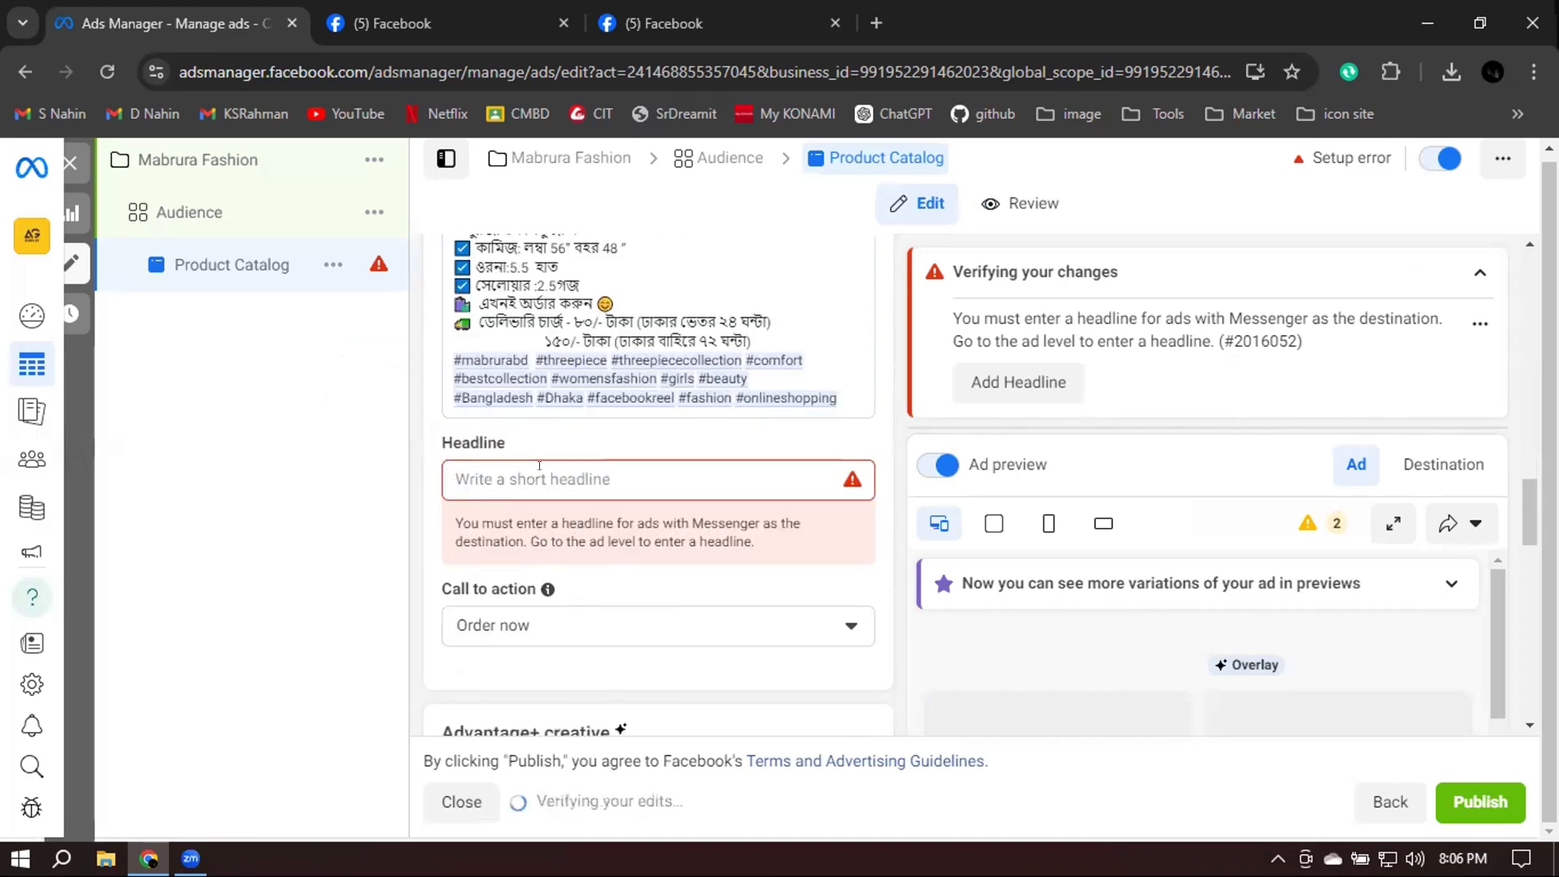
{"action": "left_click", "coordinate": [539, 465]}
{"action": "type", "text": "M"}
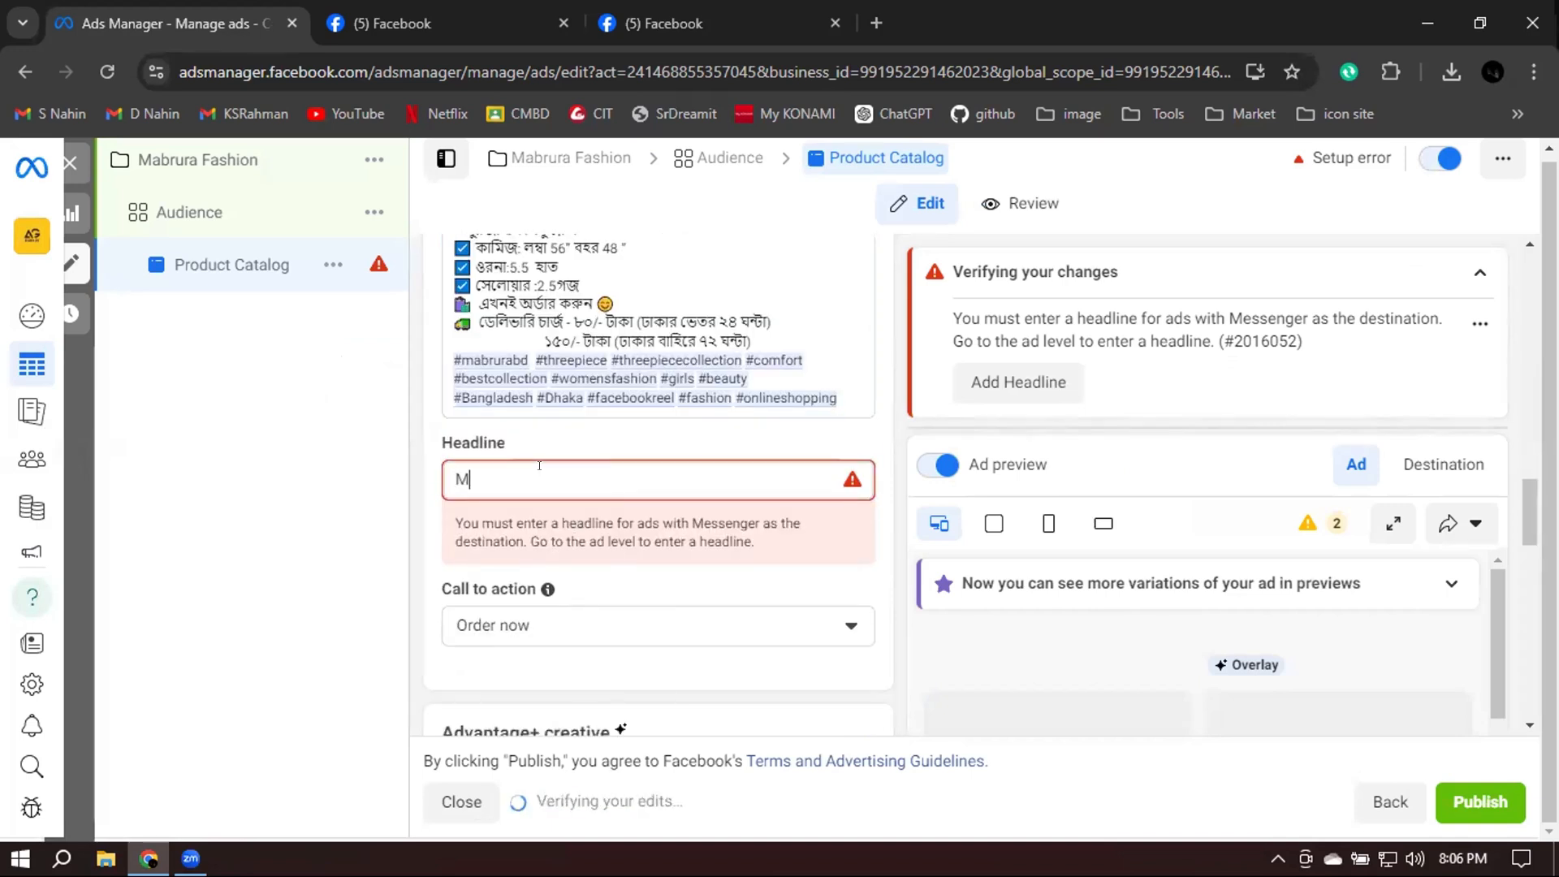
{"action": "type", "text": "arbr"}
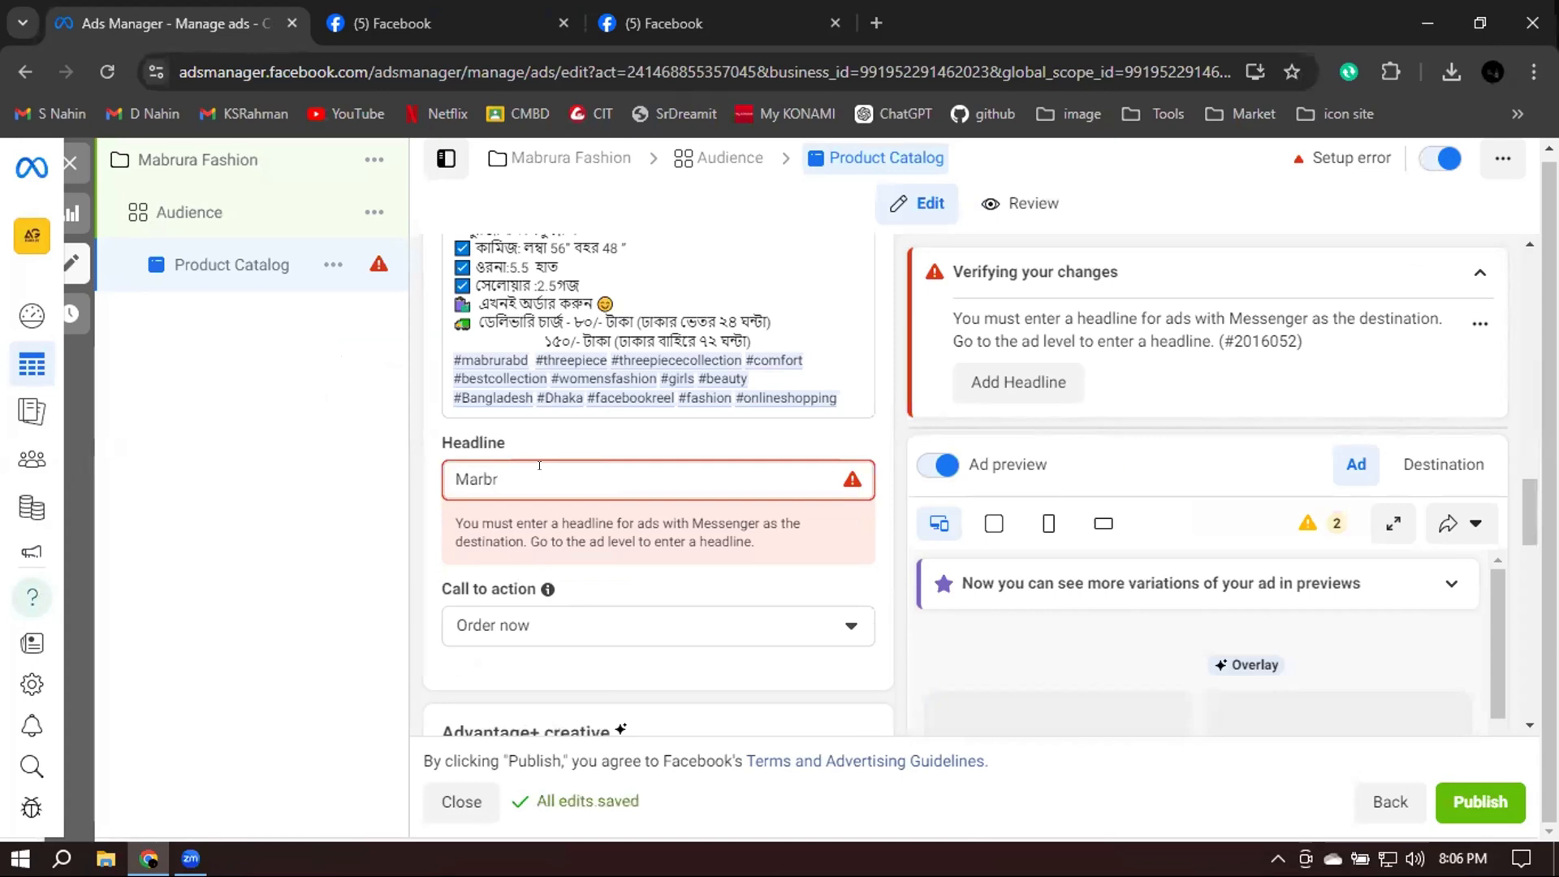
{"action": "key", "text": "BackSpace"}
{"action": "type", "text": "ur"}
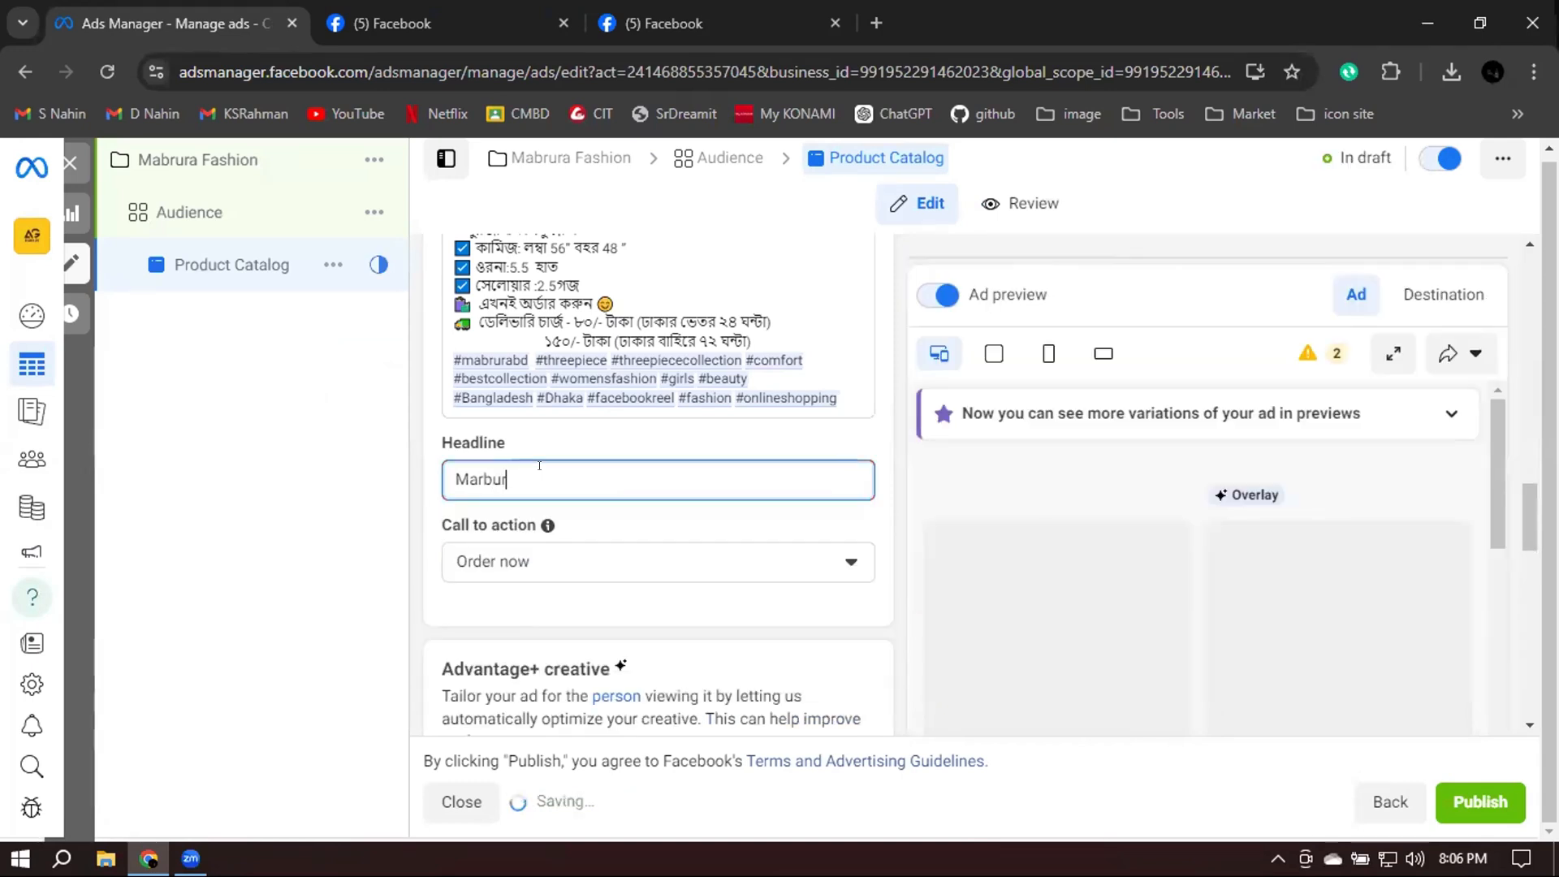
{"action": "type", "text": "a "}
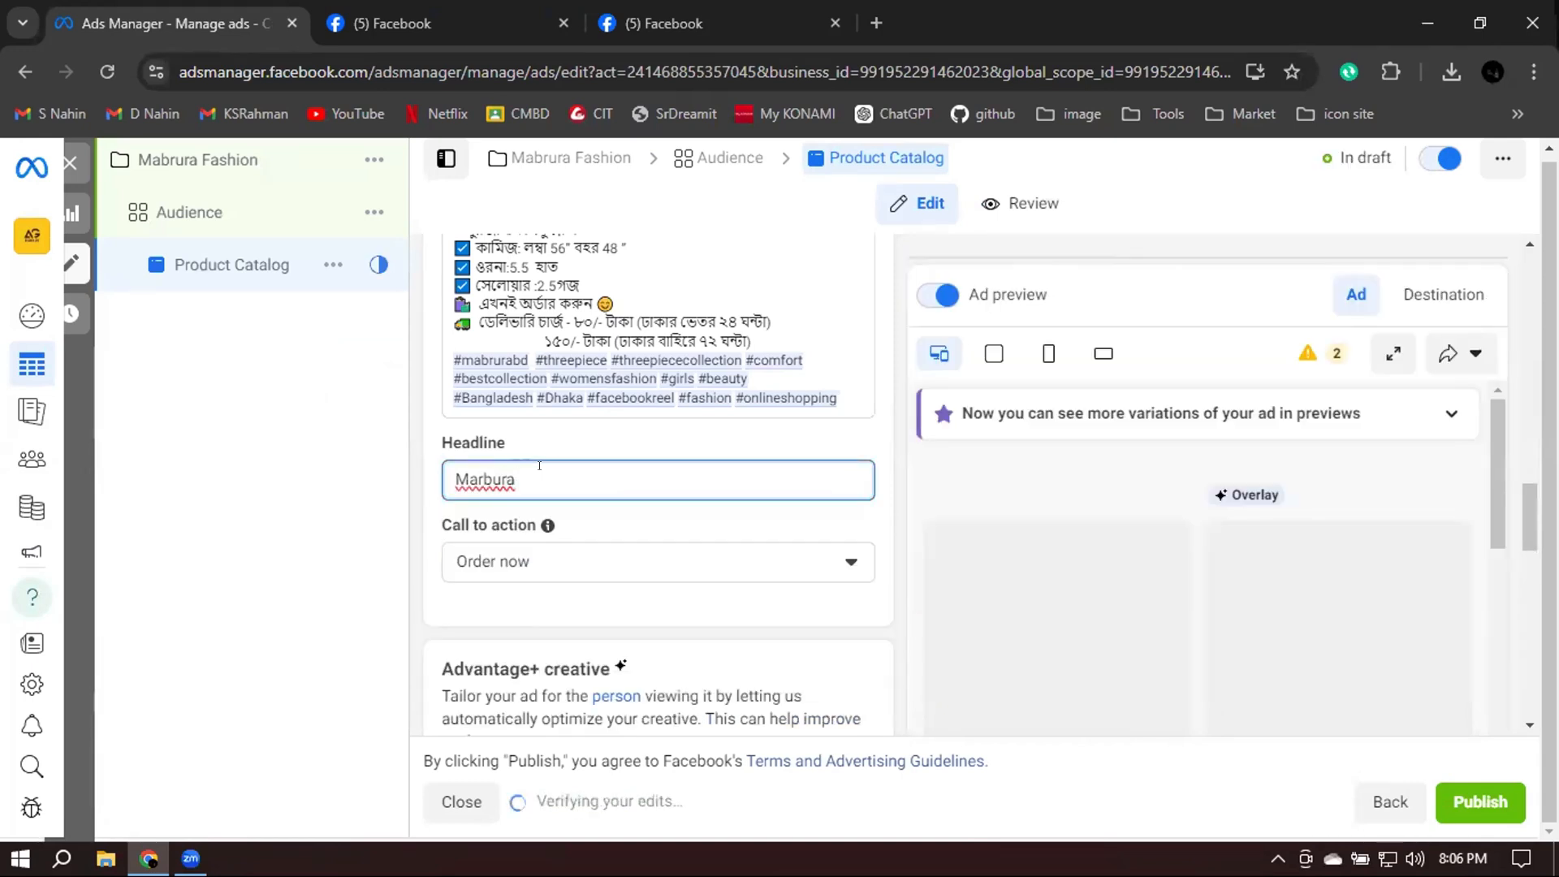
{"action": "type", "text": "ashion"}
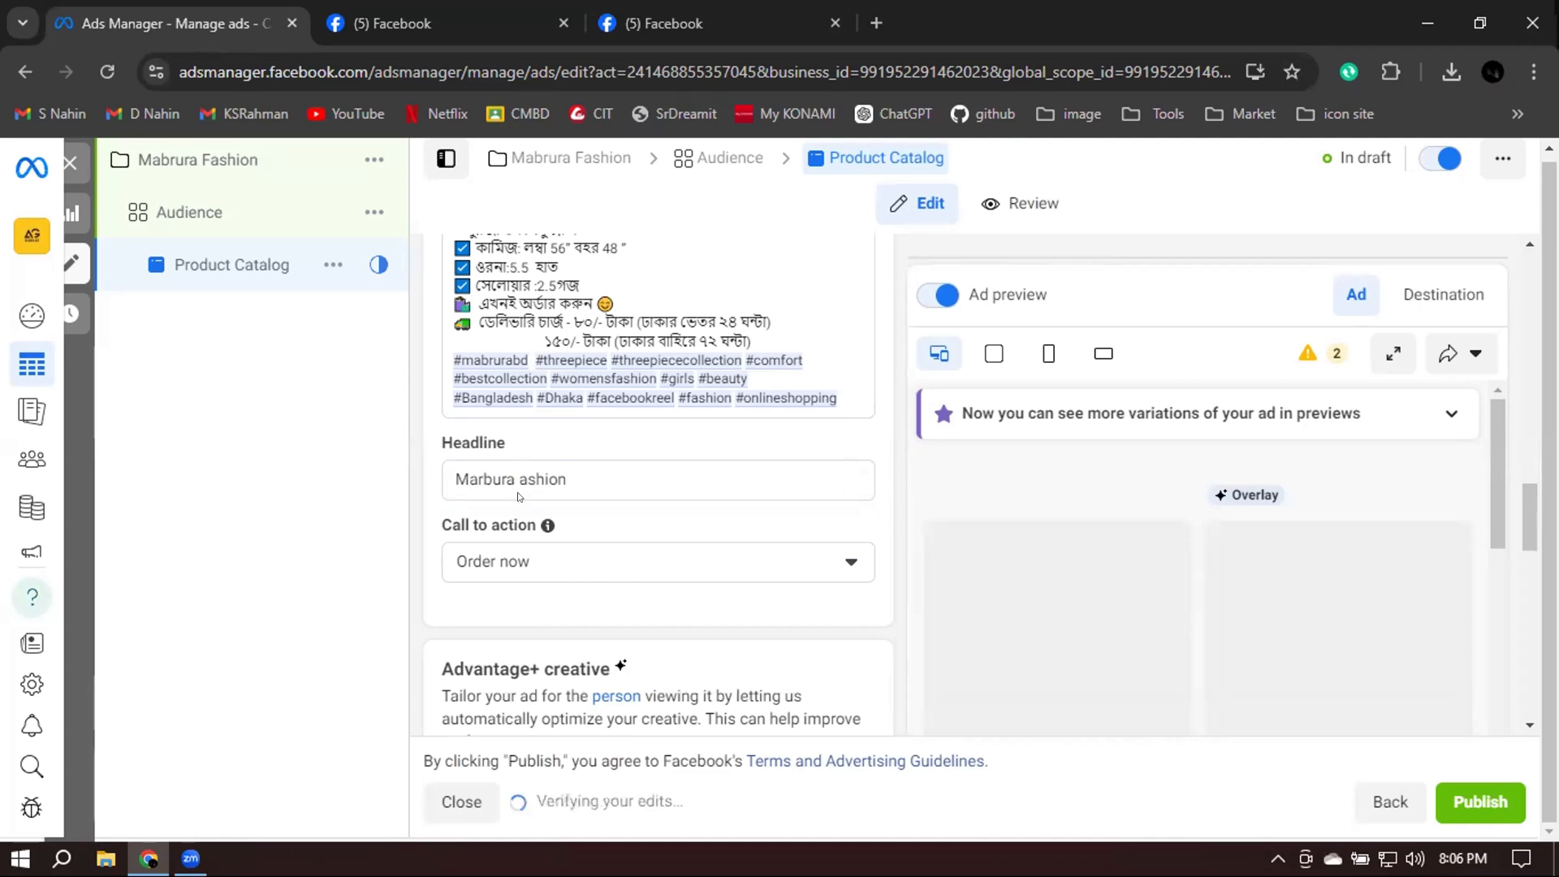
{"action": "left_click", "coordinate": [516, 471]}
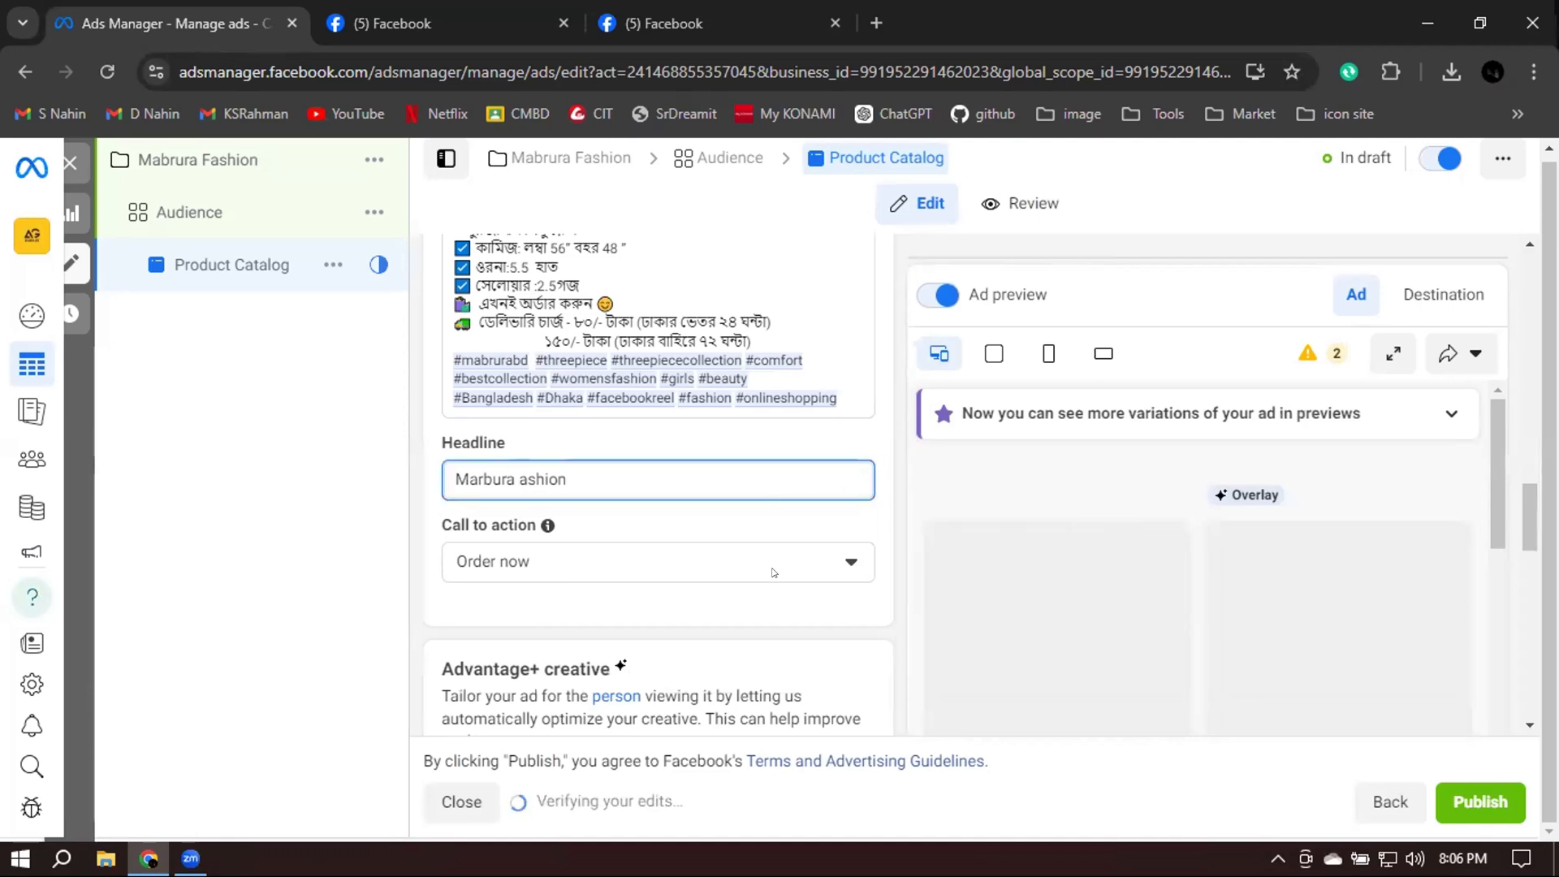
{"action": "type", "text": "F"}
Check the single-image ad preview and look back through the ad creative up to the format options
{"action": "left_click", "coordinate": [1297, 533]}
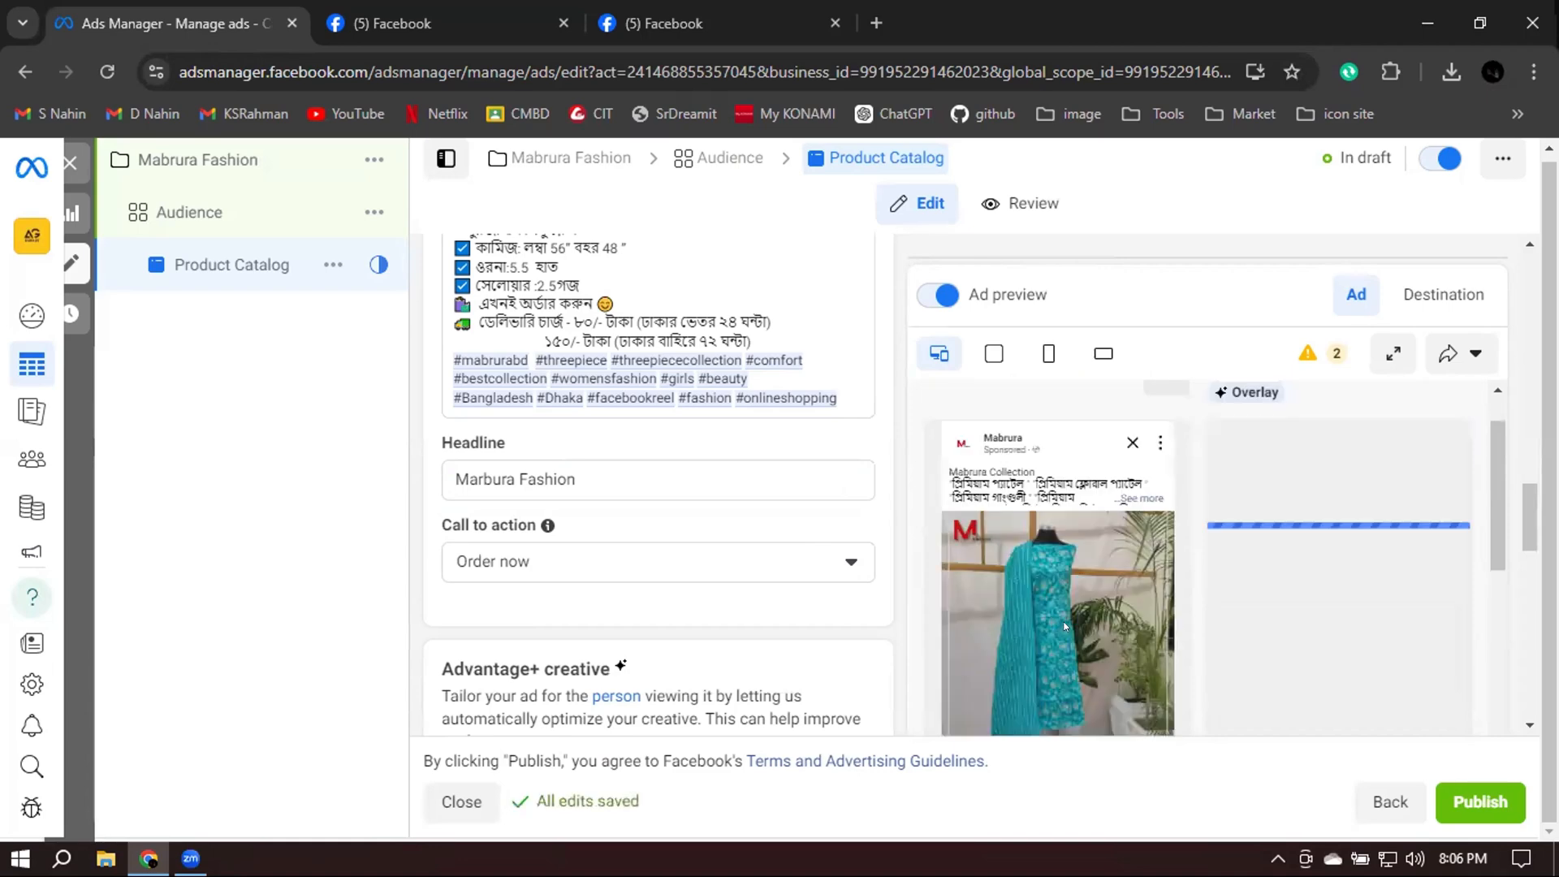
{"action": "scroll", "coordinate": [849, 505], "scroll_direction": "up", "scroll_amount": 8}
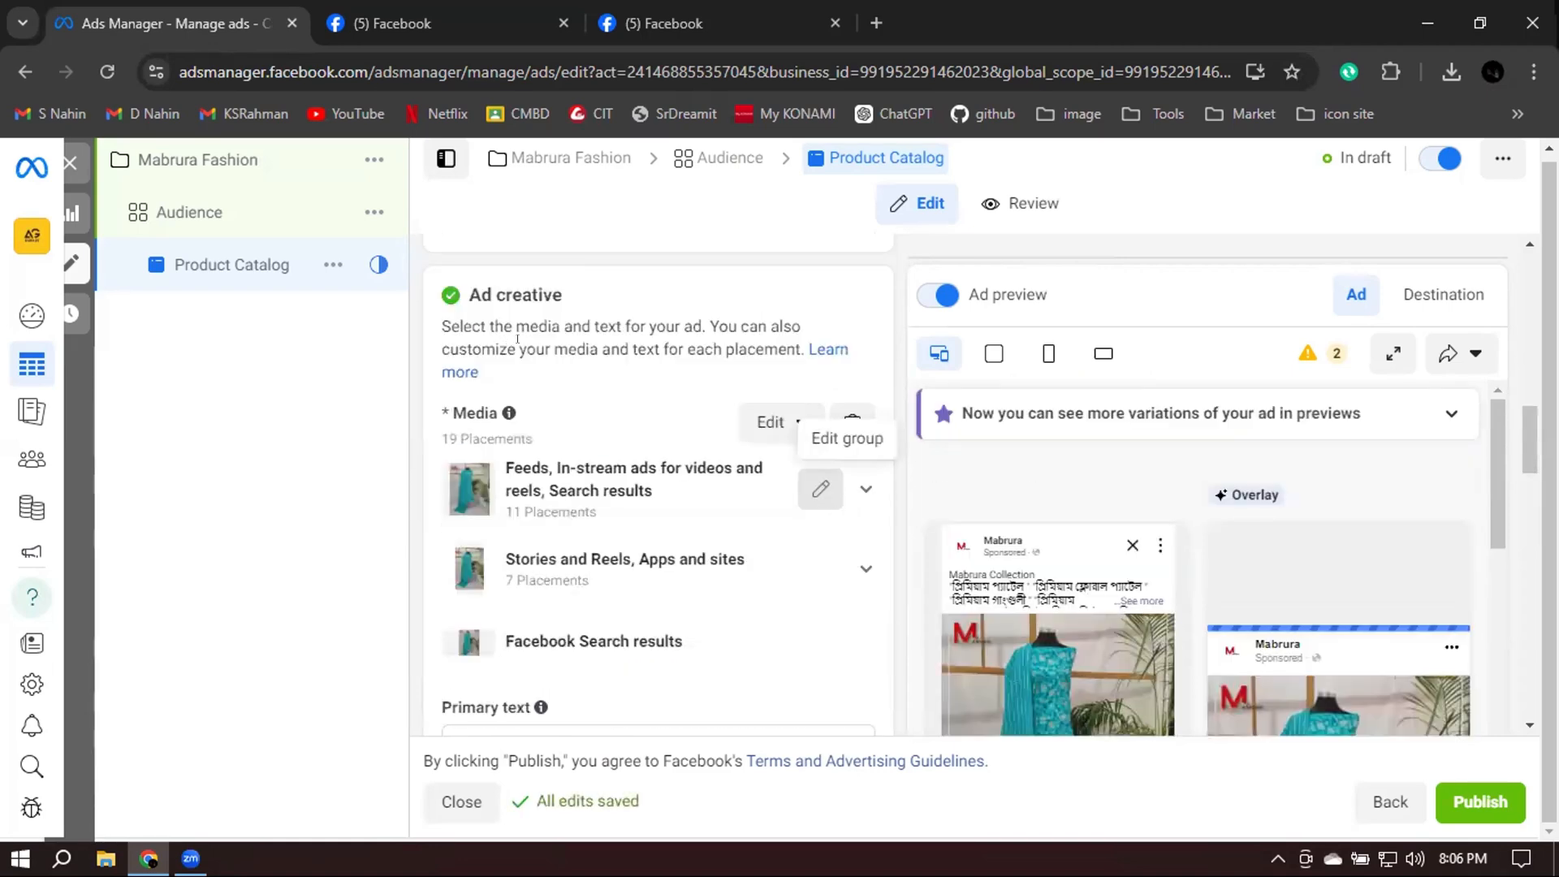
{"action": "scroll", "coordinate": [690, 467], "scroll_direction": "up", "scroll_amount": 3}
{"action": "scroll", "coordinate": [501, 452], "scroll_direction": "up", "scroll_amount": 3}
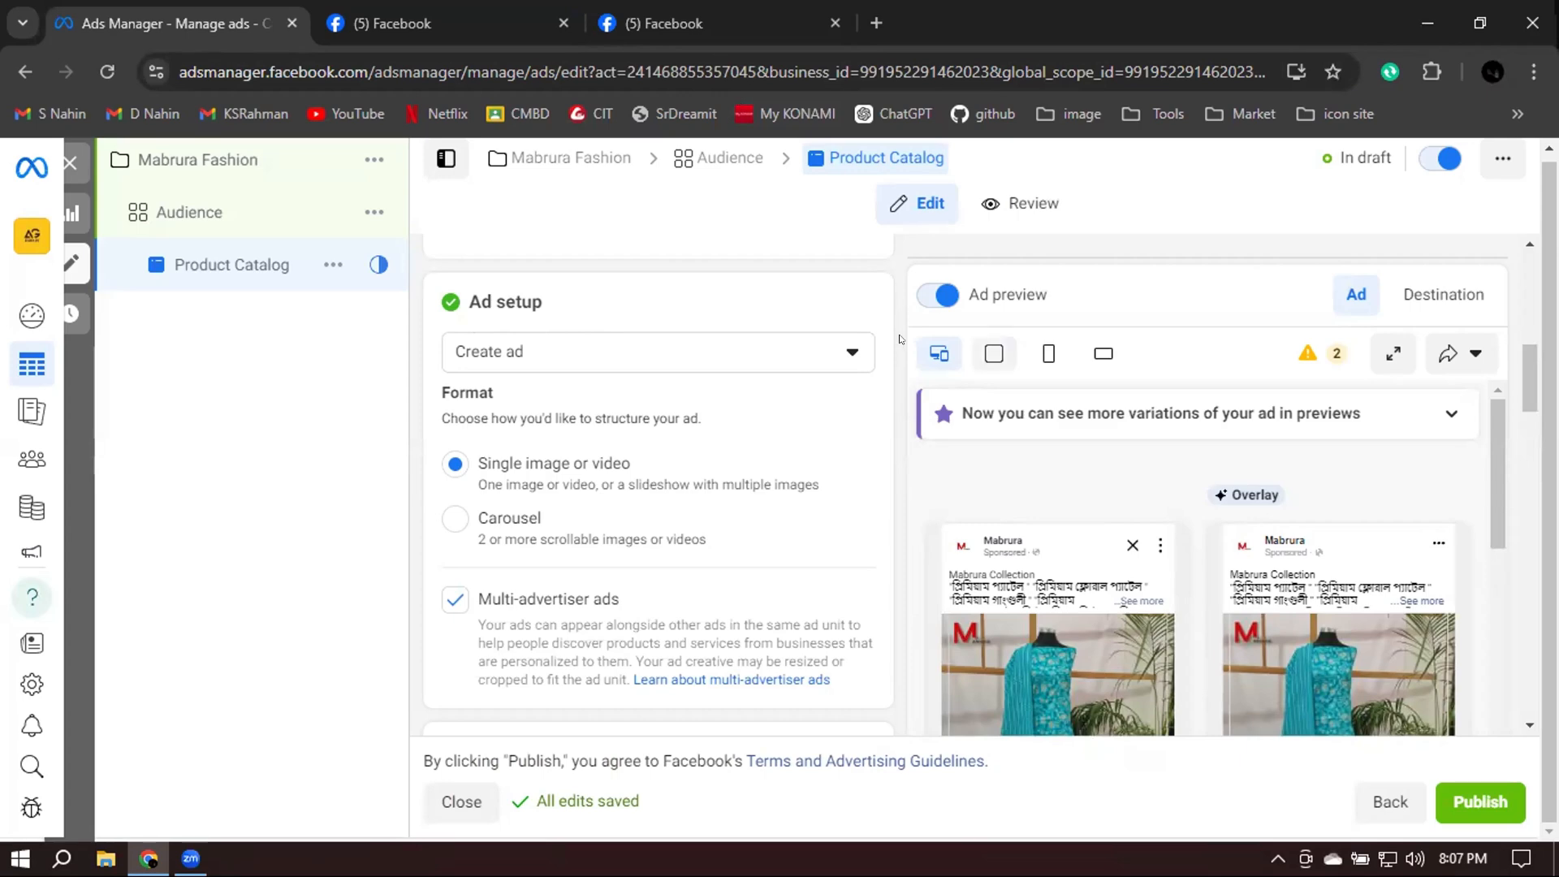
Switch to Facebook, close the open photo, and examine the June 12 Mabrura Collection post on the Mabrura page
{"action": "left_click", "coordinate": [748, 20]}
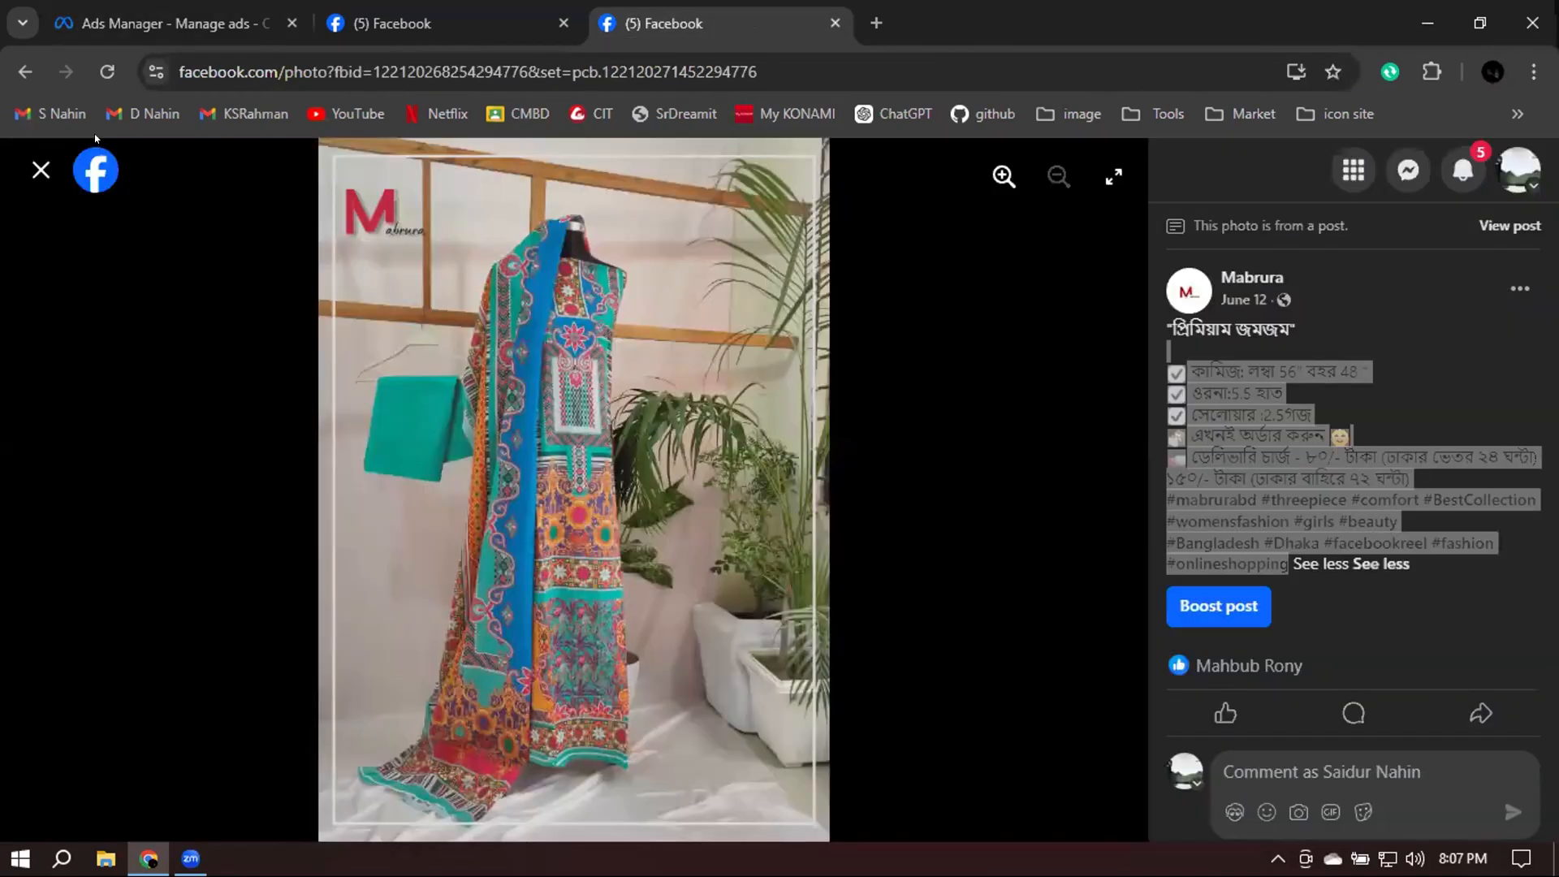
{"action": "key", "text": "Escape"}
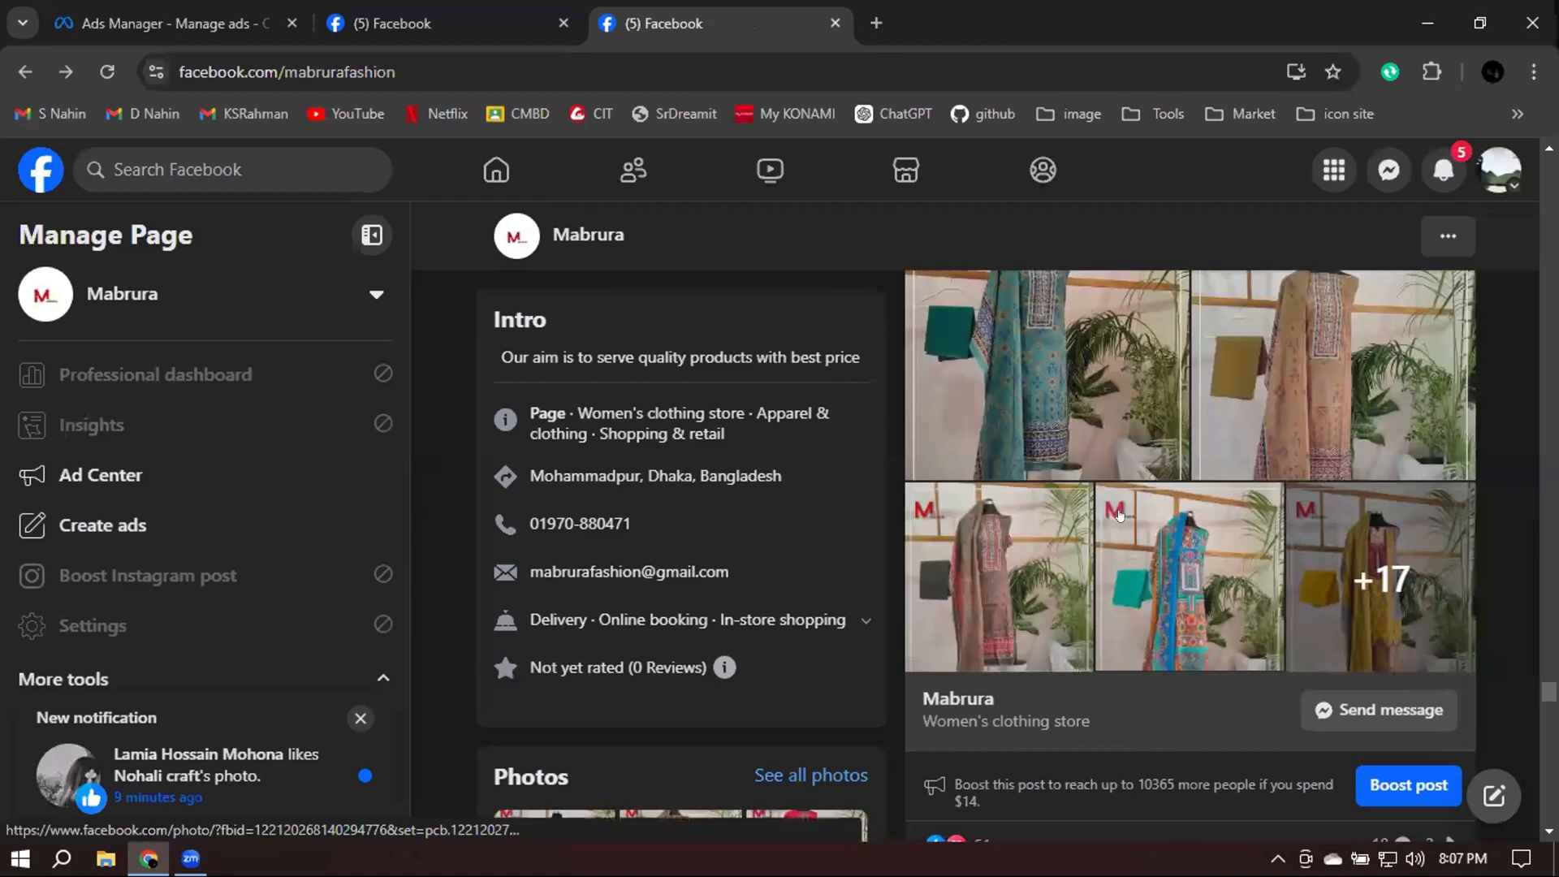
{"action": "scroll", "coordinate": [1119, 501], "scroll_direction": "down", "scroll_amount": 5}
{"action": "scroll", "coordinate": [1142, 487], "scroll_direction": "down", "scroll_amount": 5}
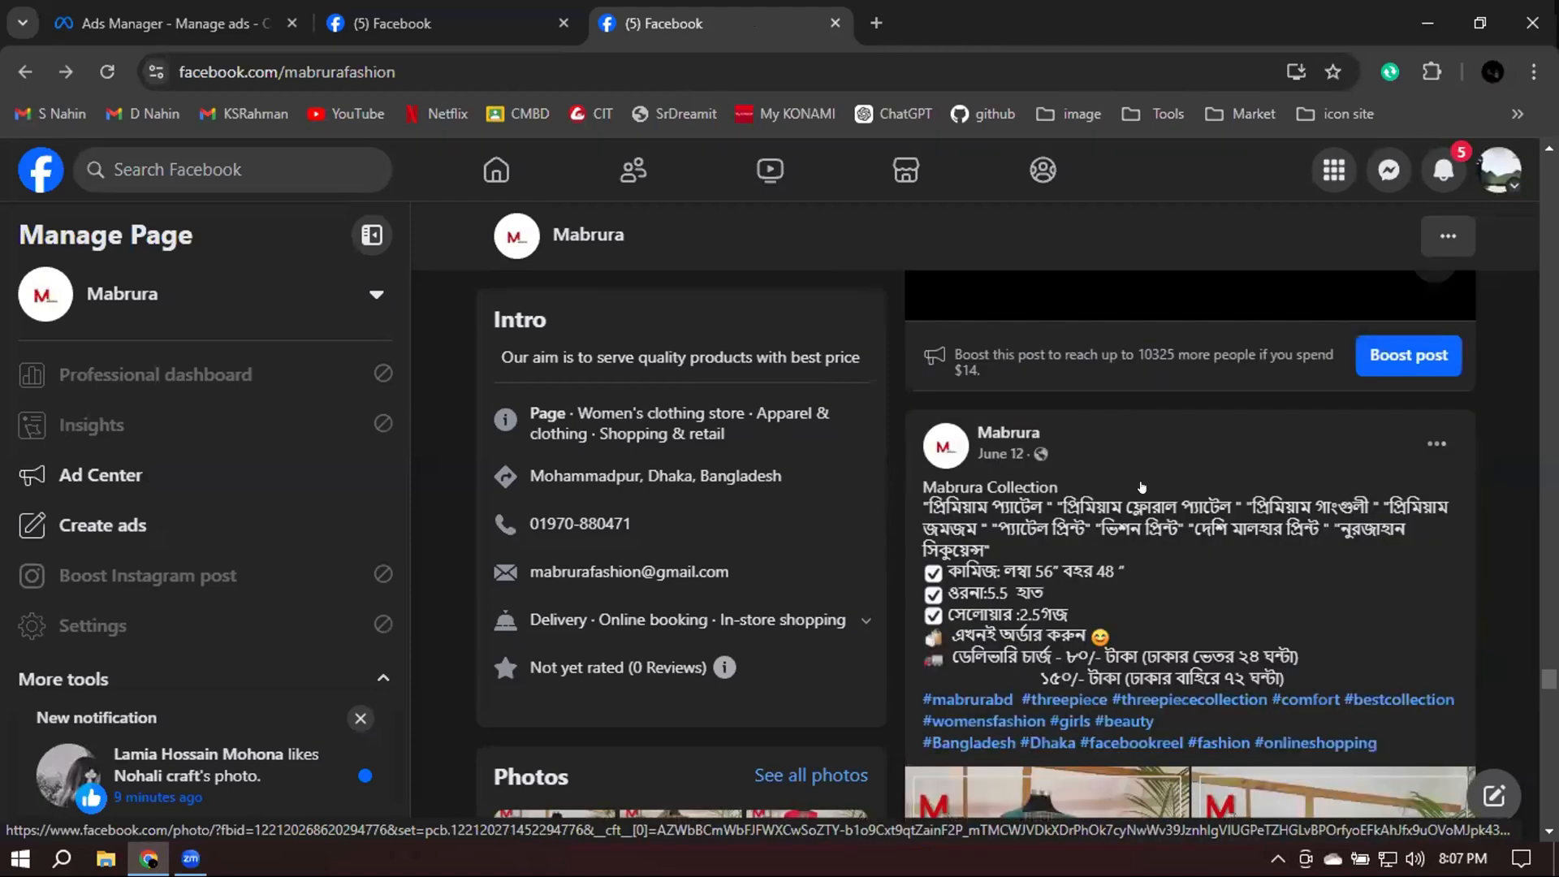
{"action": "scroll", "coordinate": [1317, 541], "scroll_direction": "down", "scroll_amount": 4}
{"action": "scroll", "coordinate": [1364, 573], "scroll_direction": "down", "scroll_amount": 3}
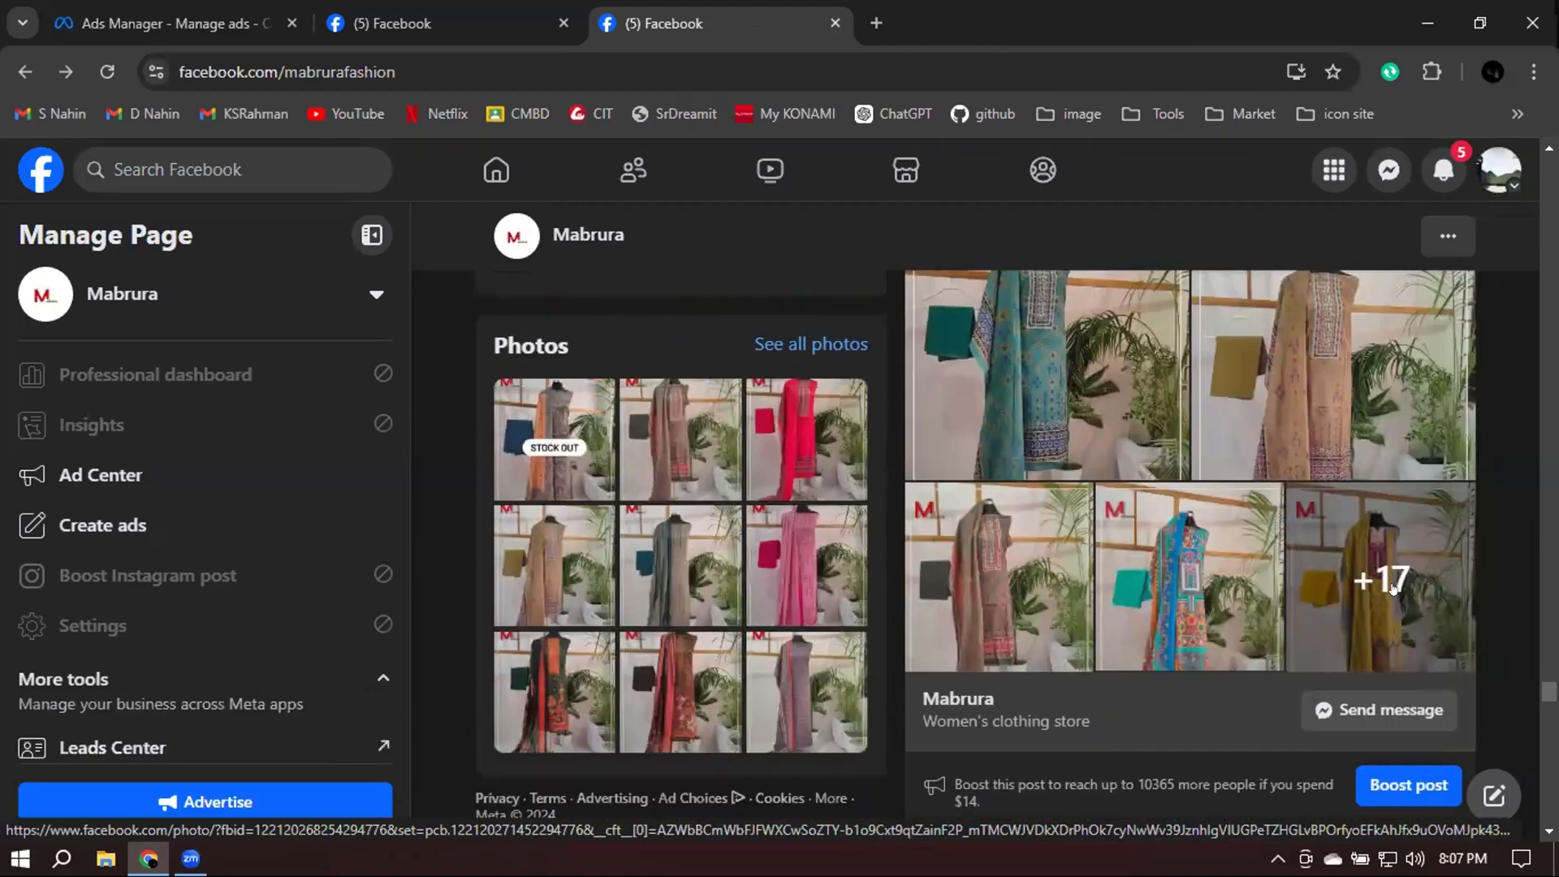
{"action": "scroll", "coordinate": [1082, 398], "scroll_direction": "up", "scroll_amount": 1}
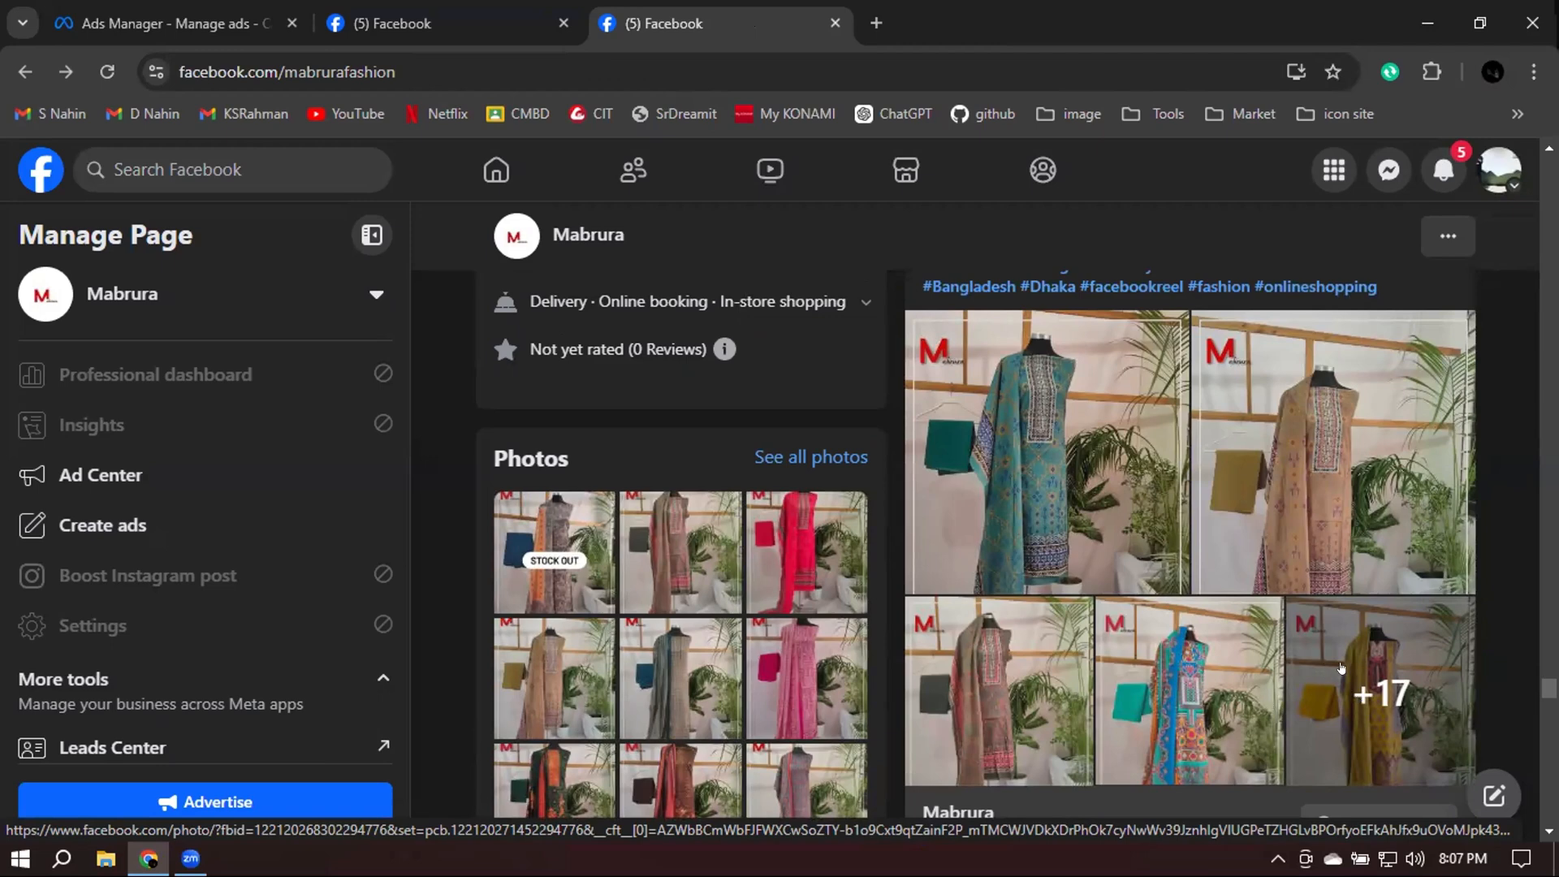
{"action": "scroll", "coordinate": [1078, 332], "scroll_direction": "up", "scroll_amount": 4}
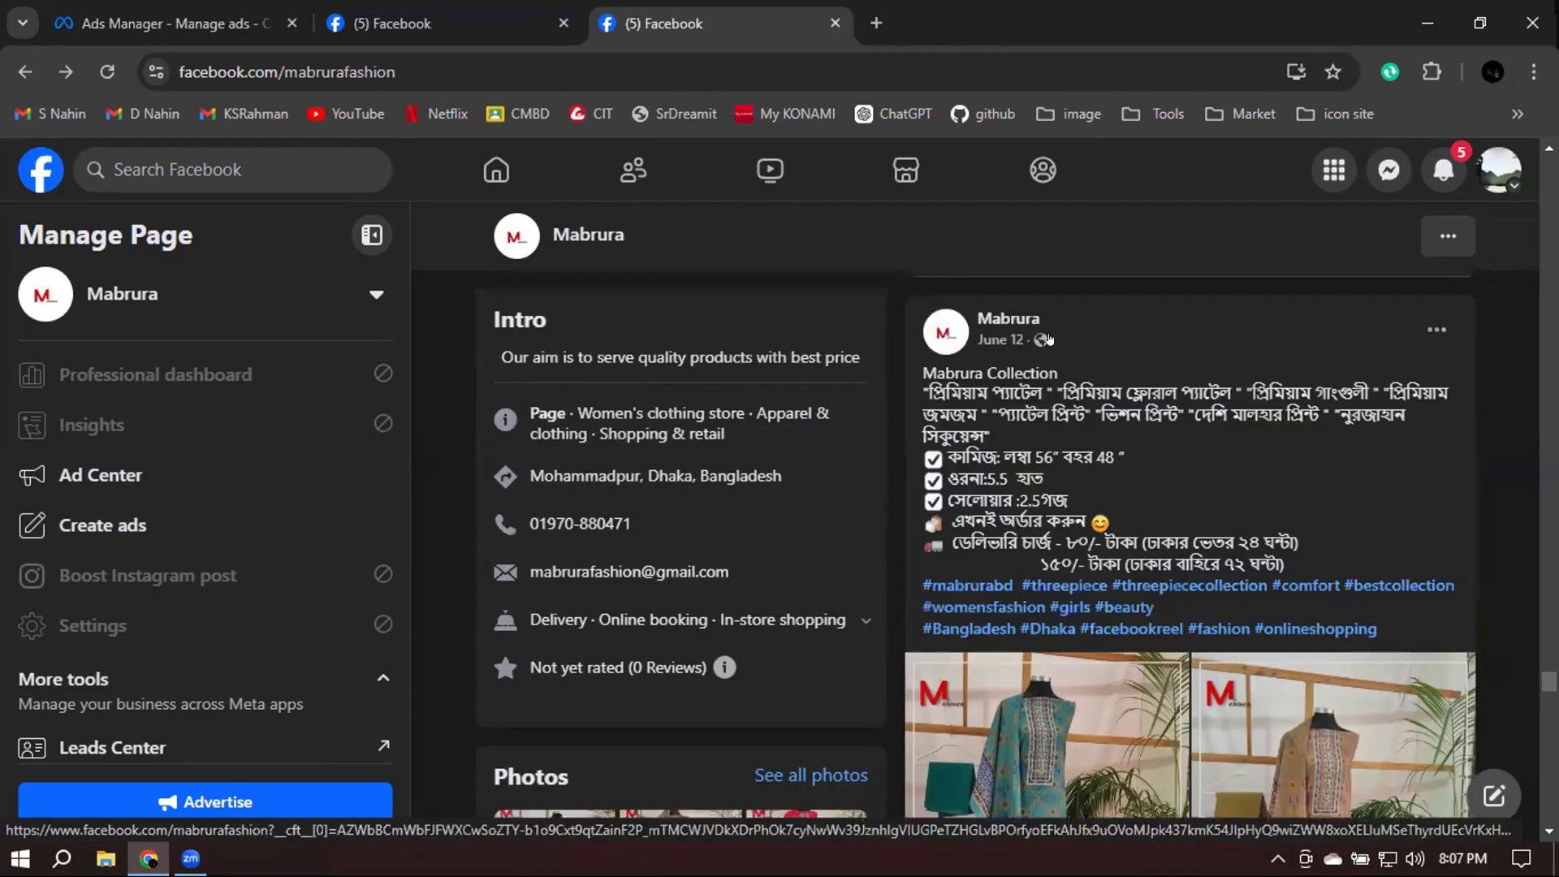
Examine the product photos and description of the June 12 Mabrura Collection post
{"action": "scroll", "coordinate": [1169, 373], "scroll_direction": "down", "scroll_amount": 5}
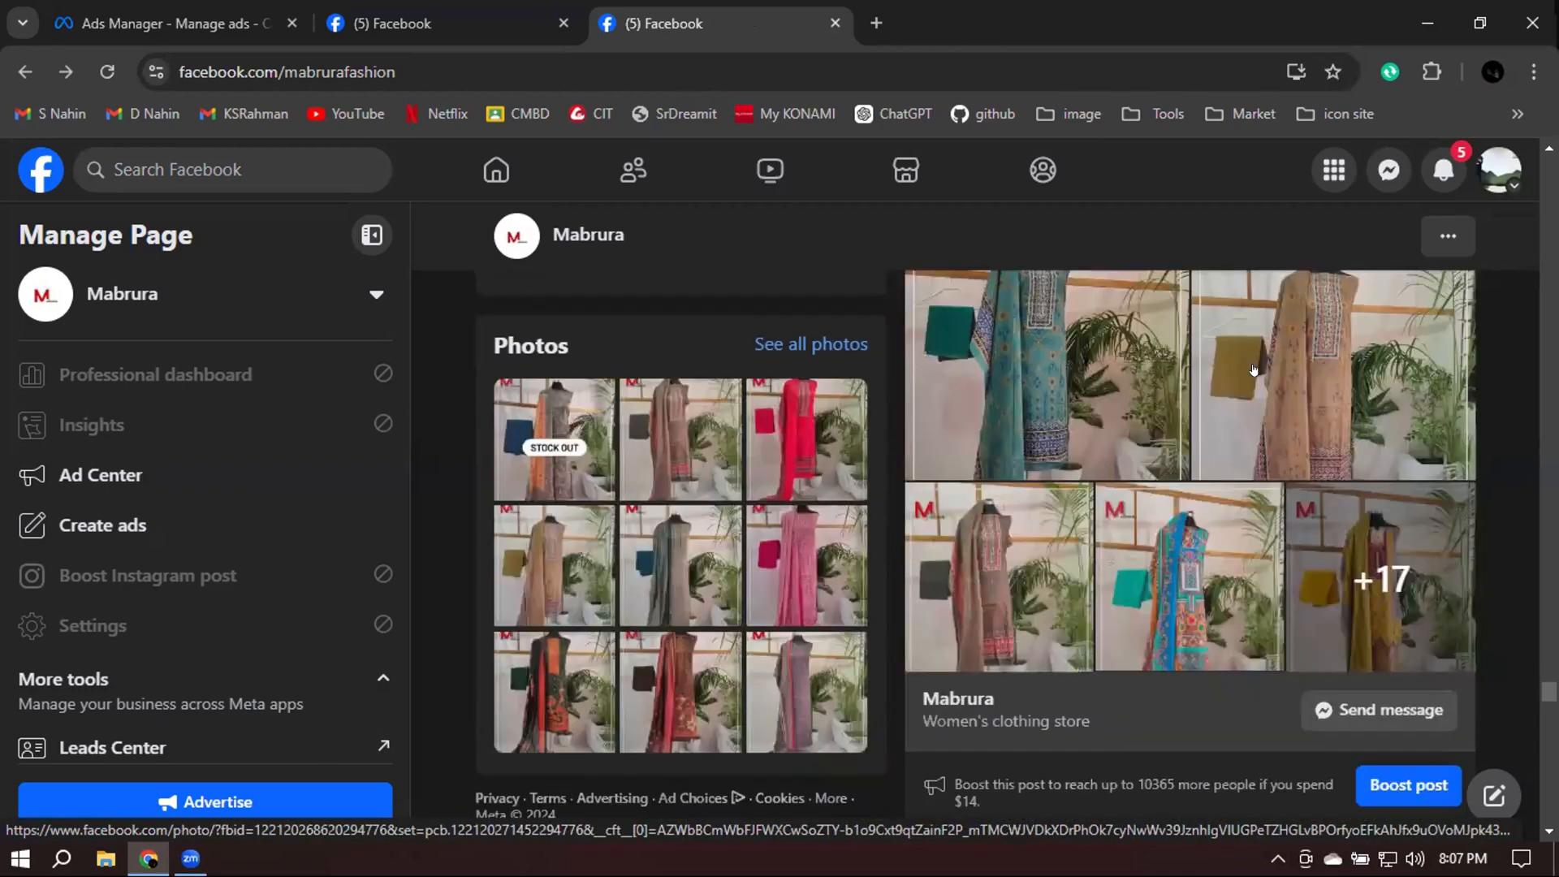
{"action": "scroll", "coordinate": [1180, 451], "scroll_direction": "up", "scroll_amount": 3}
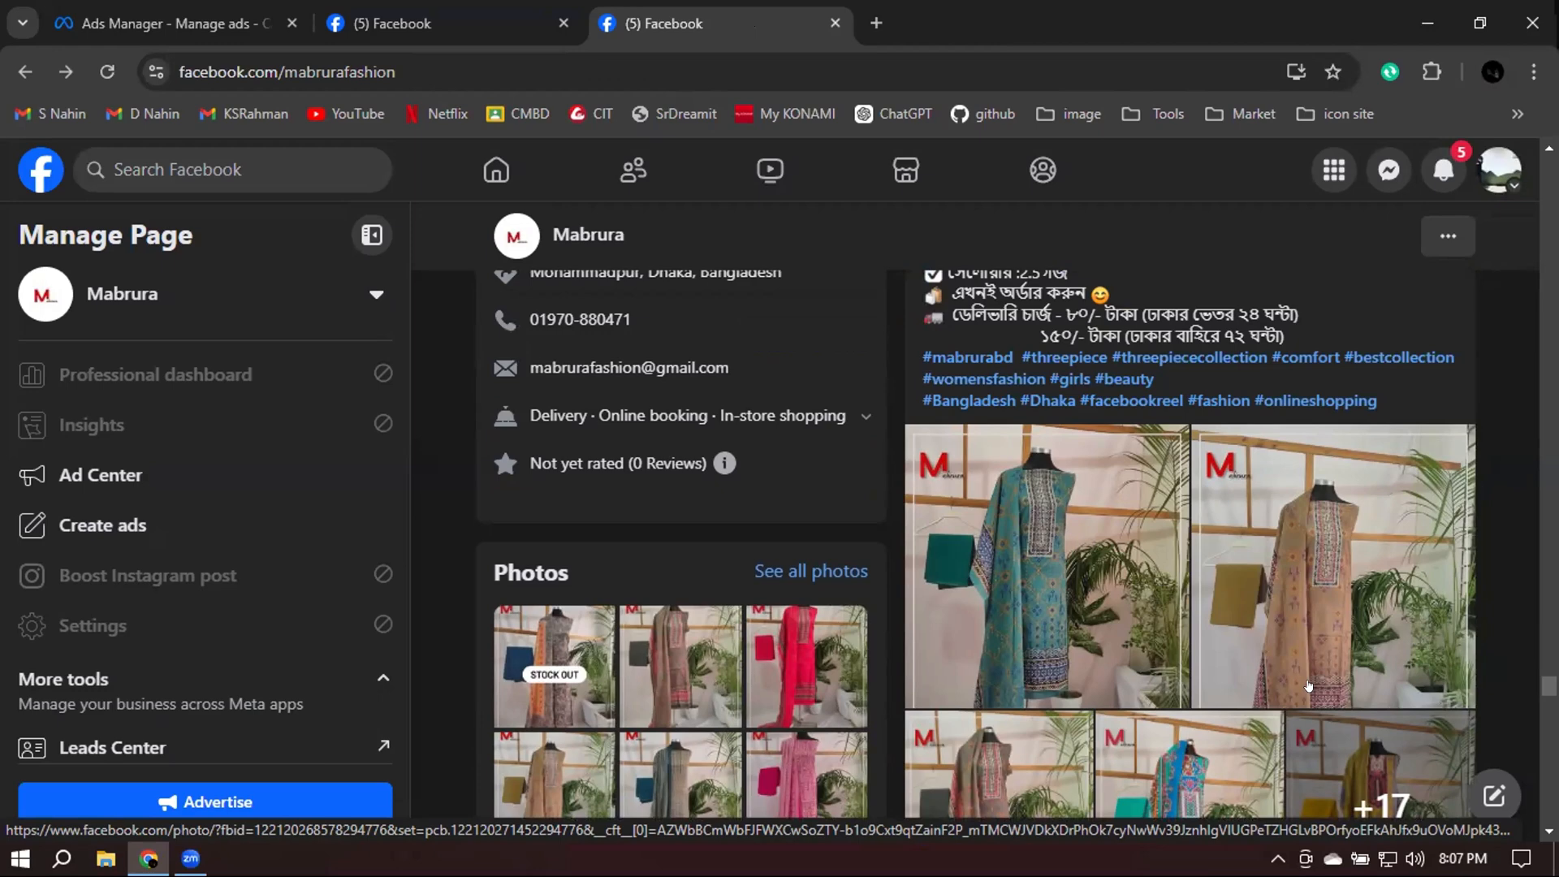
{"action": "scroll", "coordinate": [1266, 588], "scroll_direction": "up", "scroll_amount": 3}
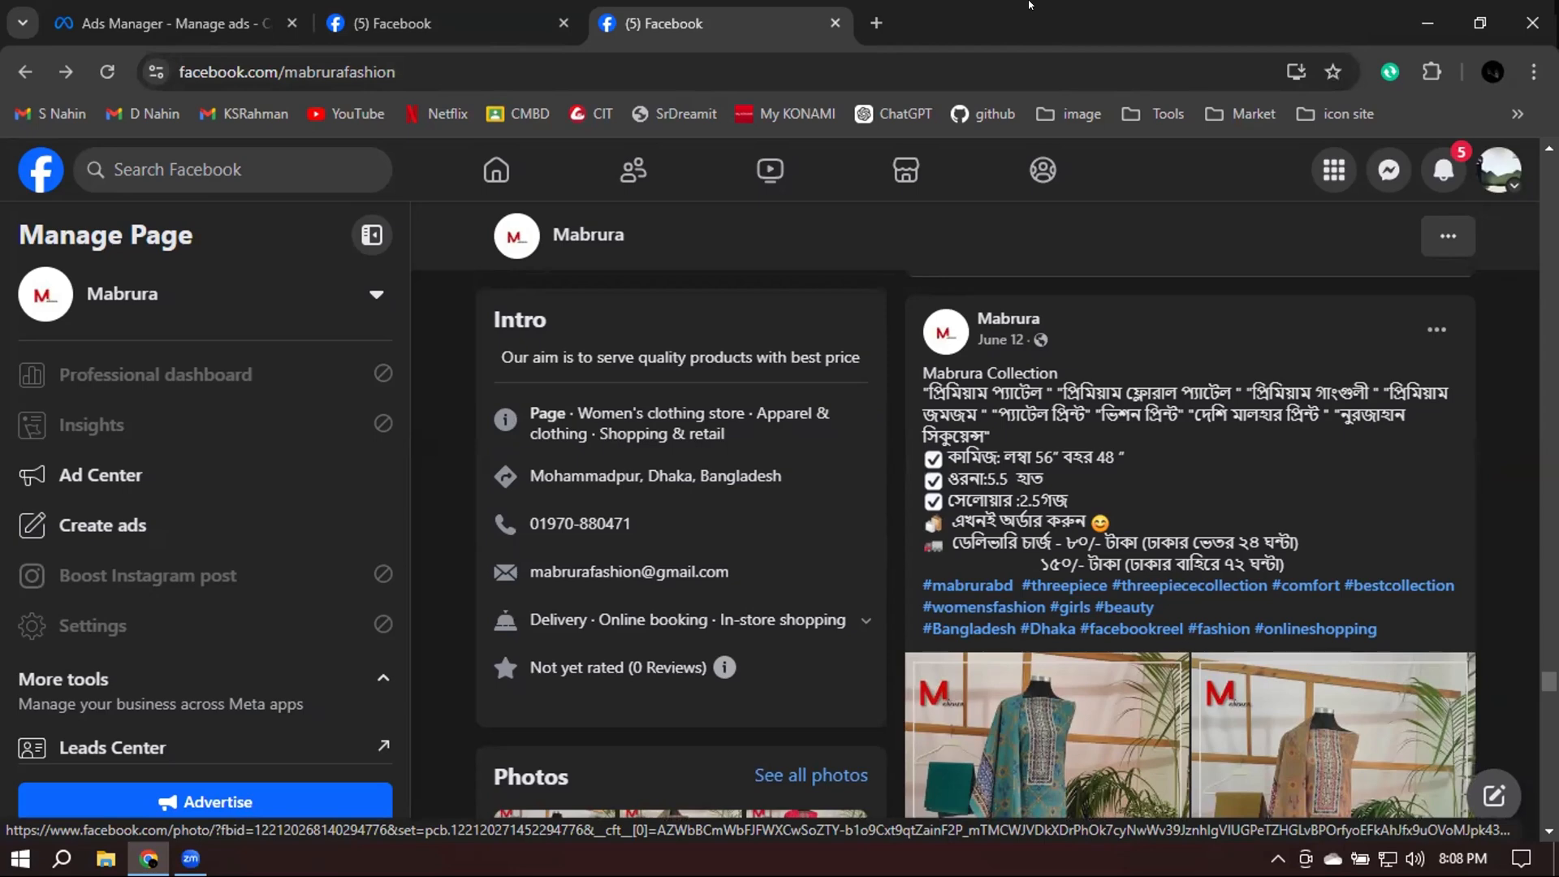
Switch to the Facebook home feed and find the sponsored SR Dream-IT post
{"action": "left_click", "coordinate": [406, 22]}
{"action": "scroll", "coordinate": [1098, 390], "scroll_direction": "down", "scroll_amount": 15}
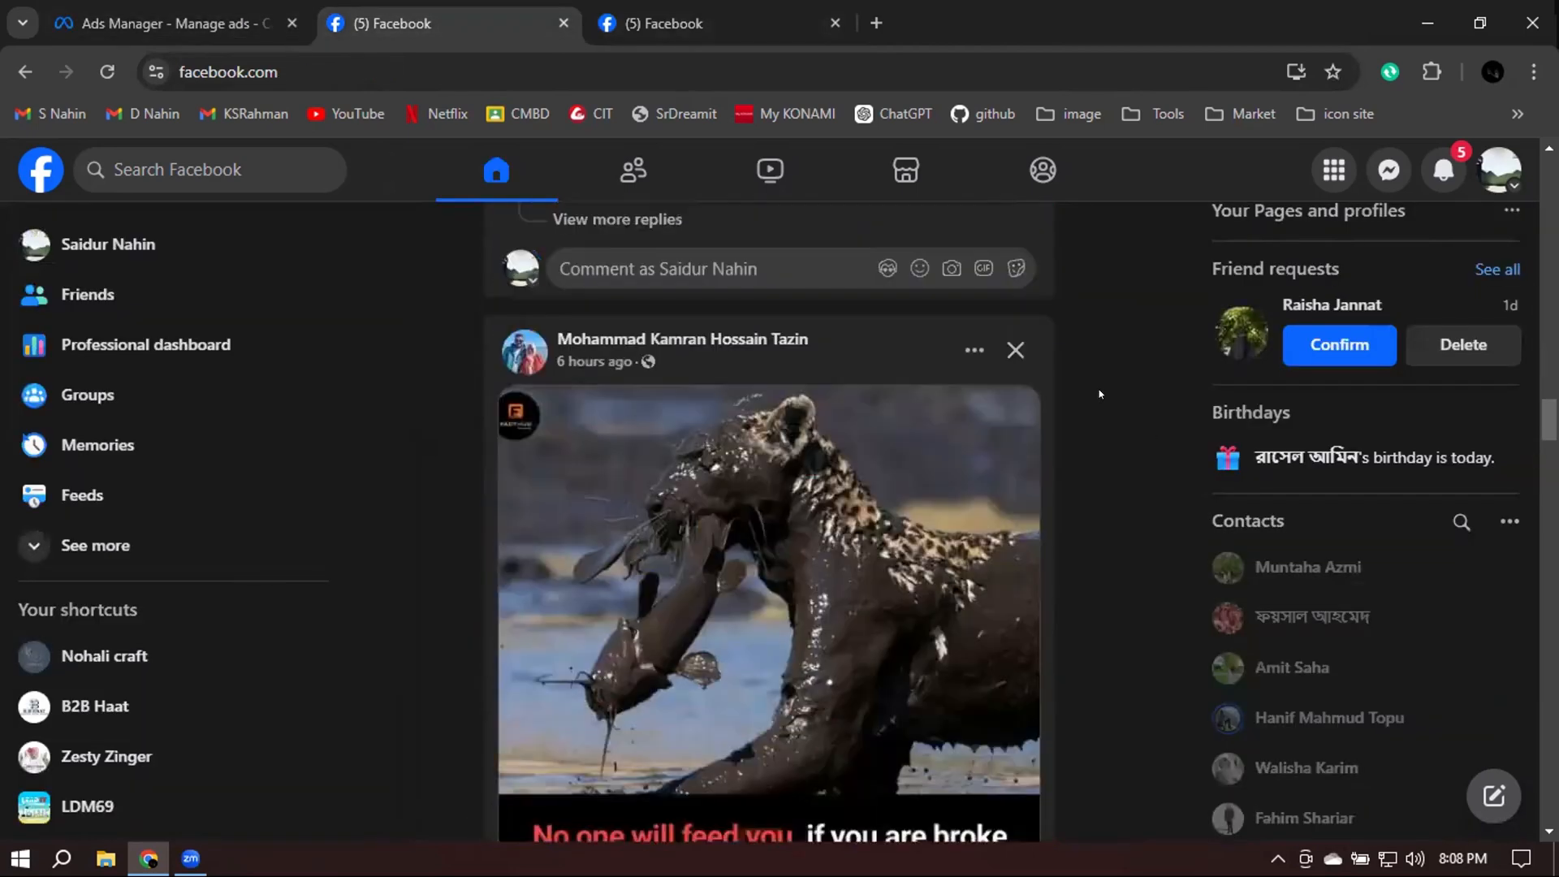
{"action": "scroll", "coordinate": [1100, 393], "scroll_direction": "down", "scroll_amount": 15}
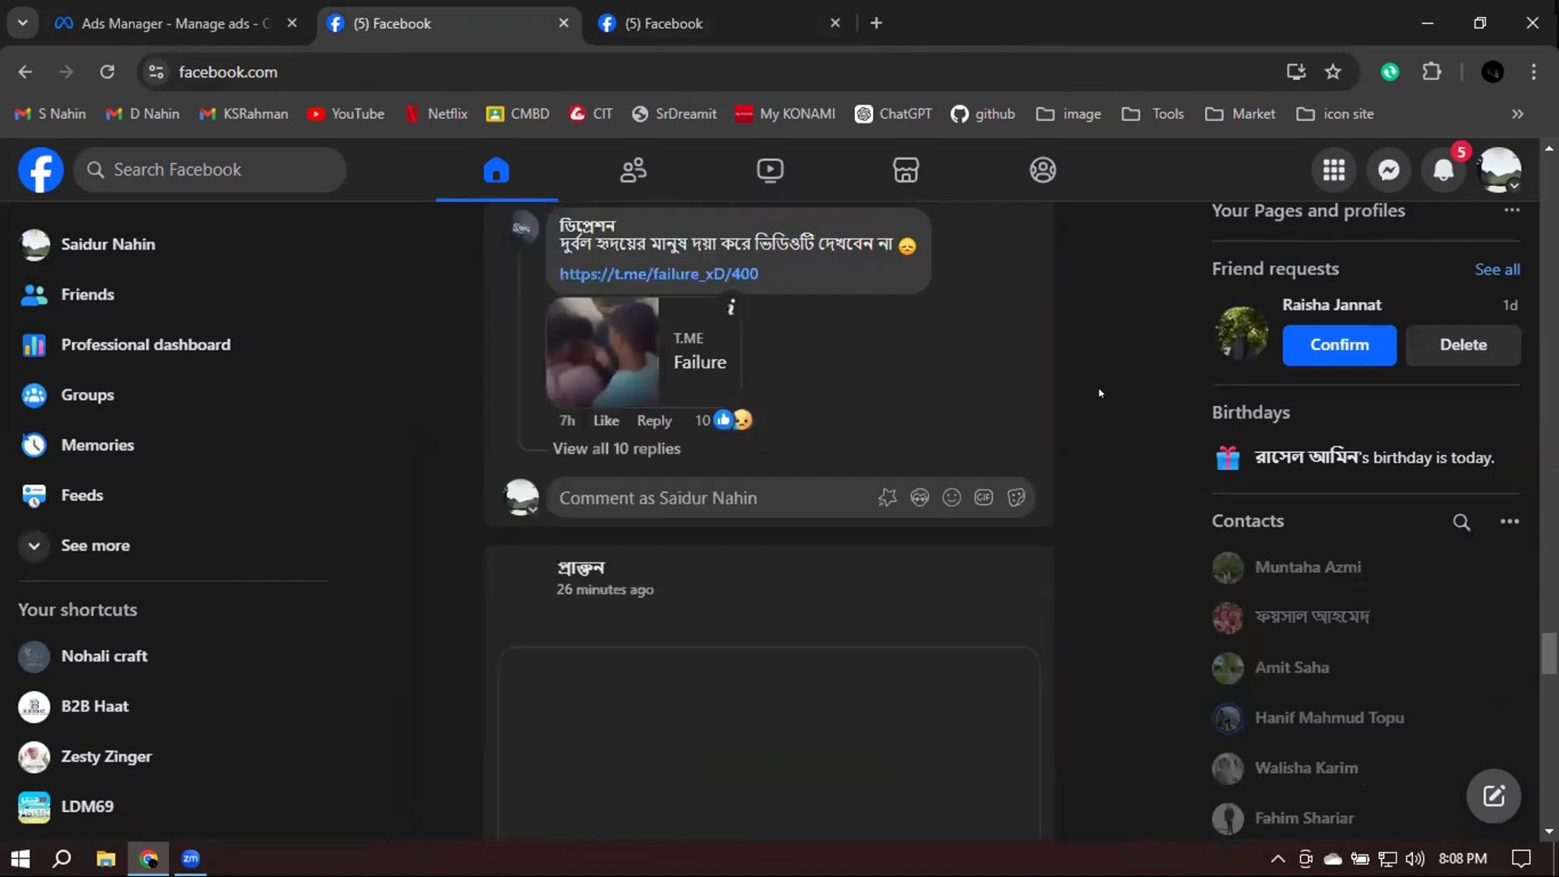
{"action": "scroll", "coordinate": [1099, 393], "scroll_direction": "down", "scroll_amount": 15}
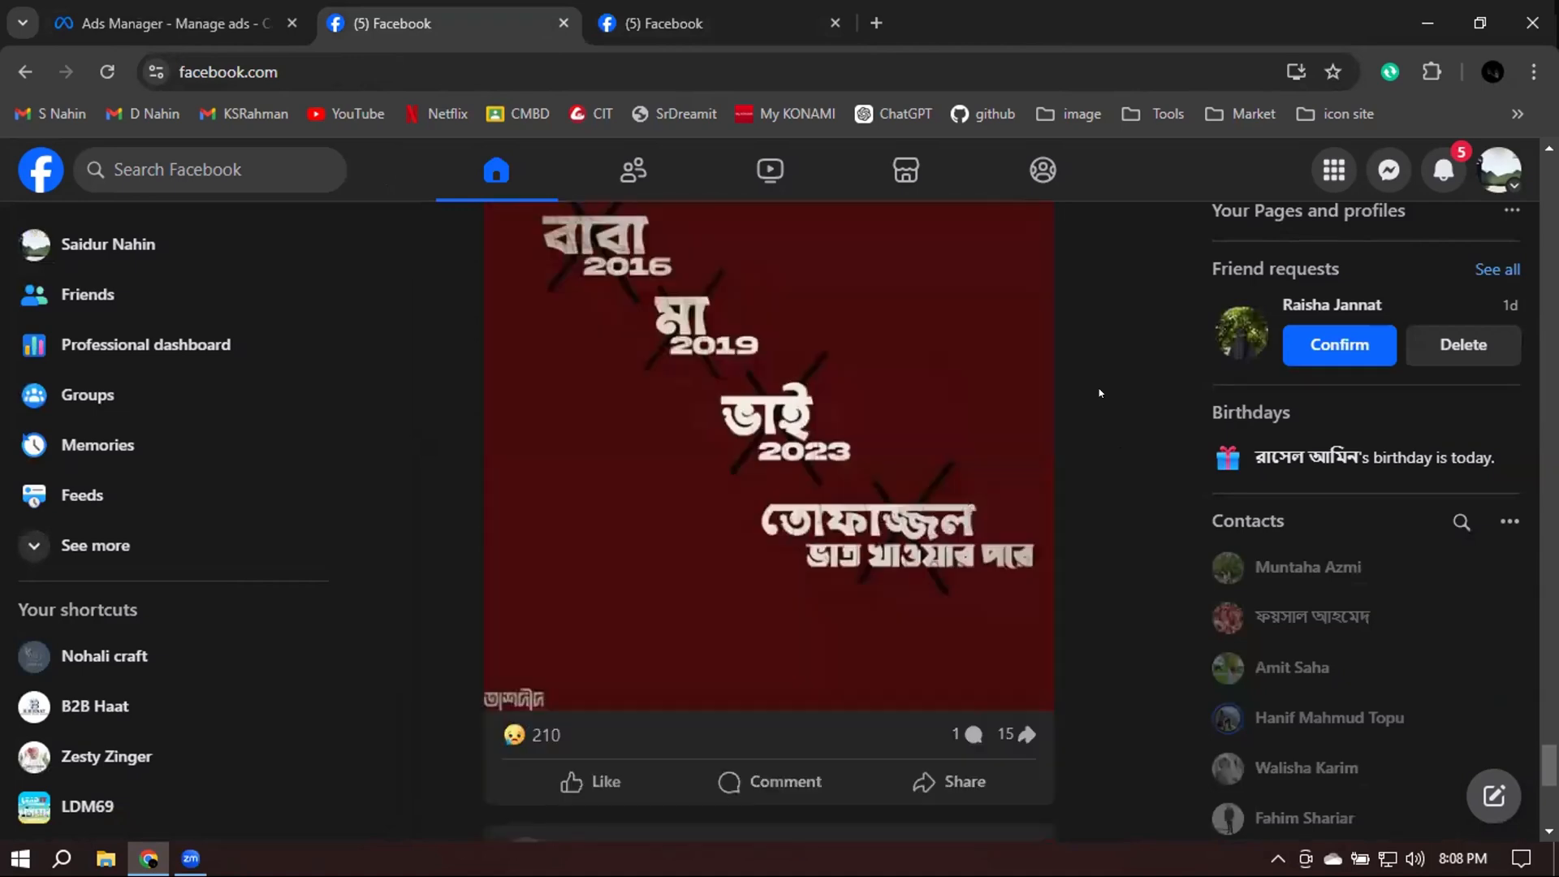
{"action": "scroll", "coordinate": [1100, 393], "scroll_direction": "up", "scroll_amount": 2}
{"action": "scroll", "coordinate": [1100, 392], "scroll_direction": "down", "scroll_amount": 1}
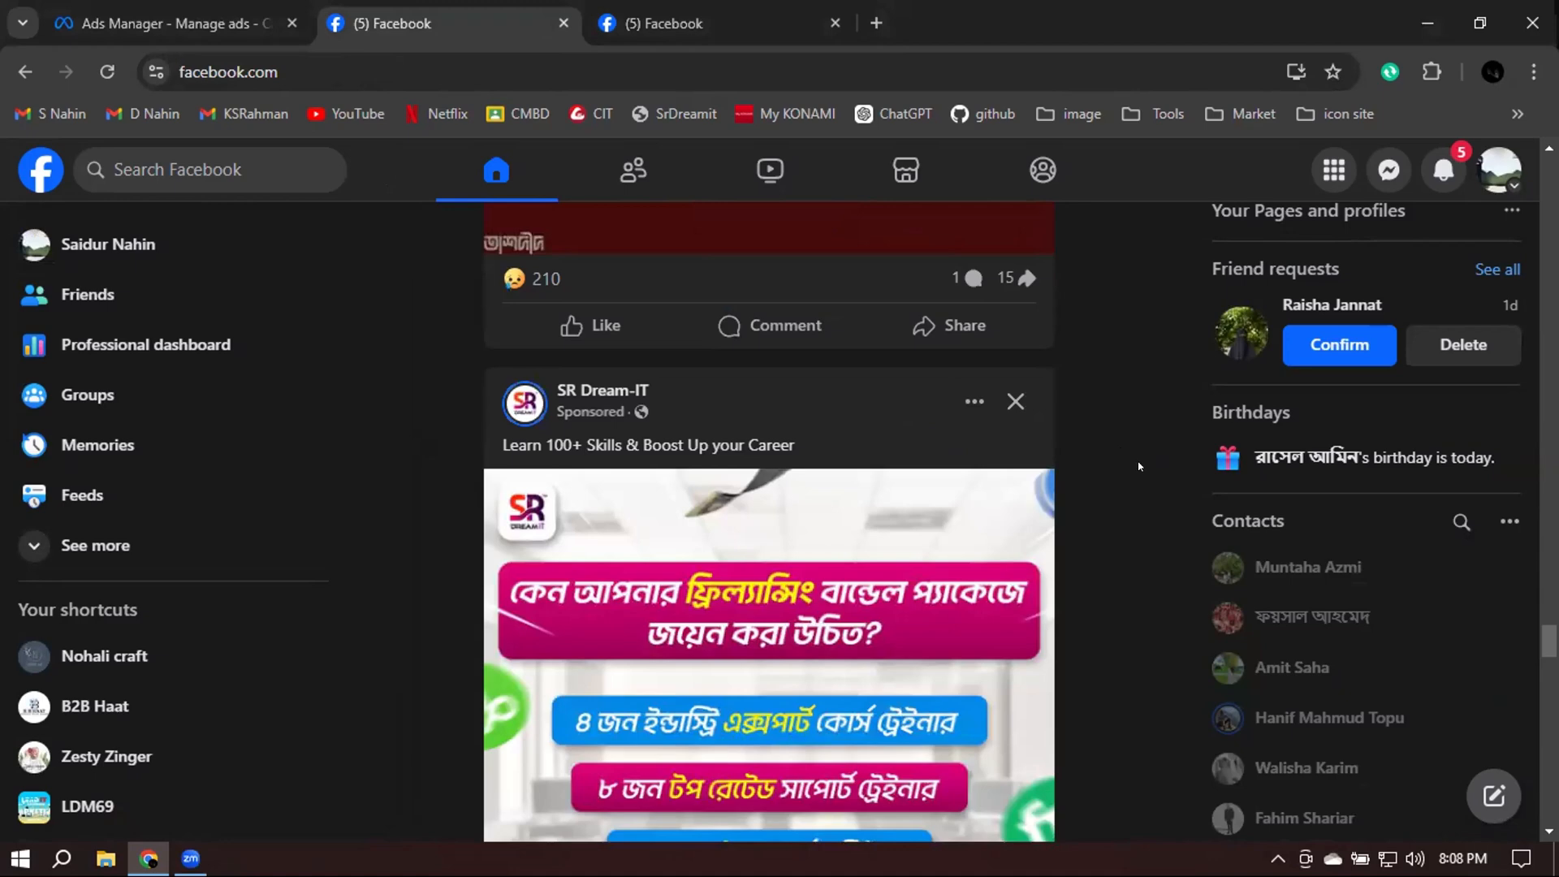
Examine the SR Dream-IT ad, open the course page it links to, and return to the feed
{"action": "scroll", "coordinate": [1139, 466], "scroll_direction": "down", "scroll_amount": 9}
{"action": "scroll", "coordinate": [792, 524], "scroll_direction": "up", "scroll_amount": 9}
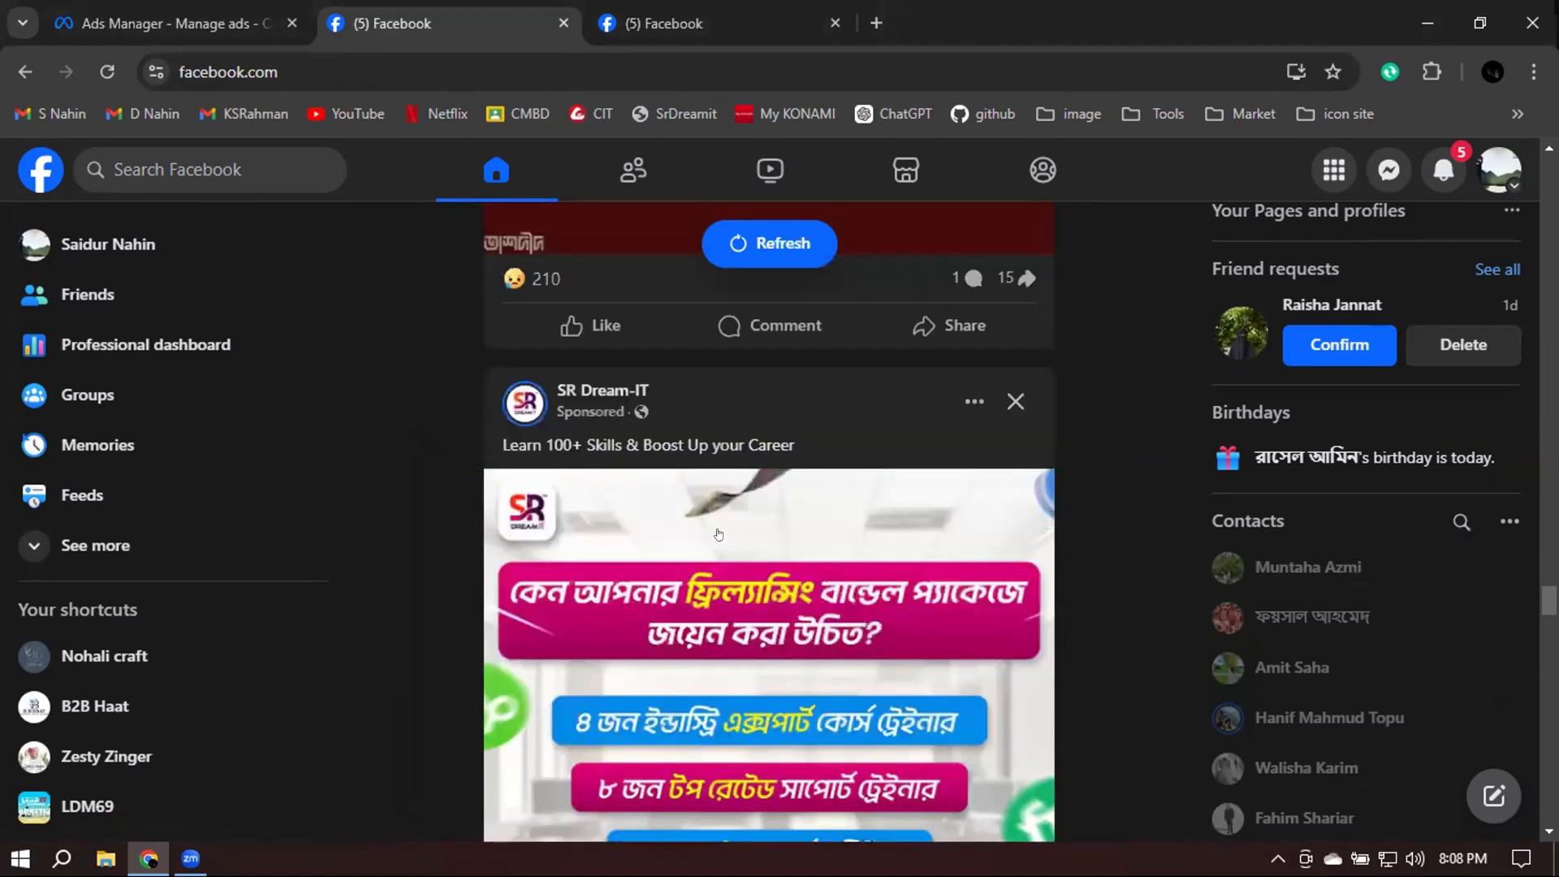
{"action": "scroll", "coordinate": [792, 524], "scroll_direction": "down", "scroll_amount": 3}
{"action": "left_click", "coordinate": [793, 522]}
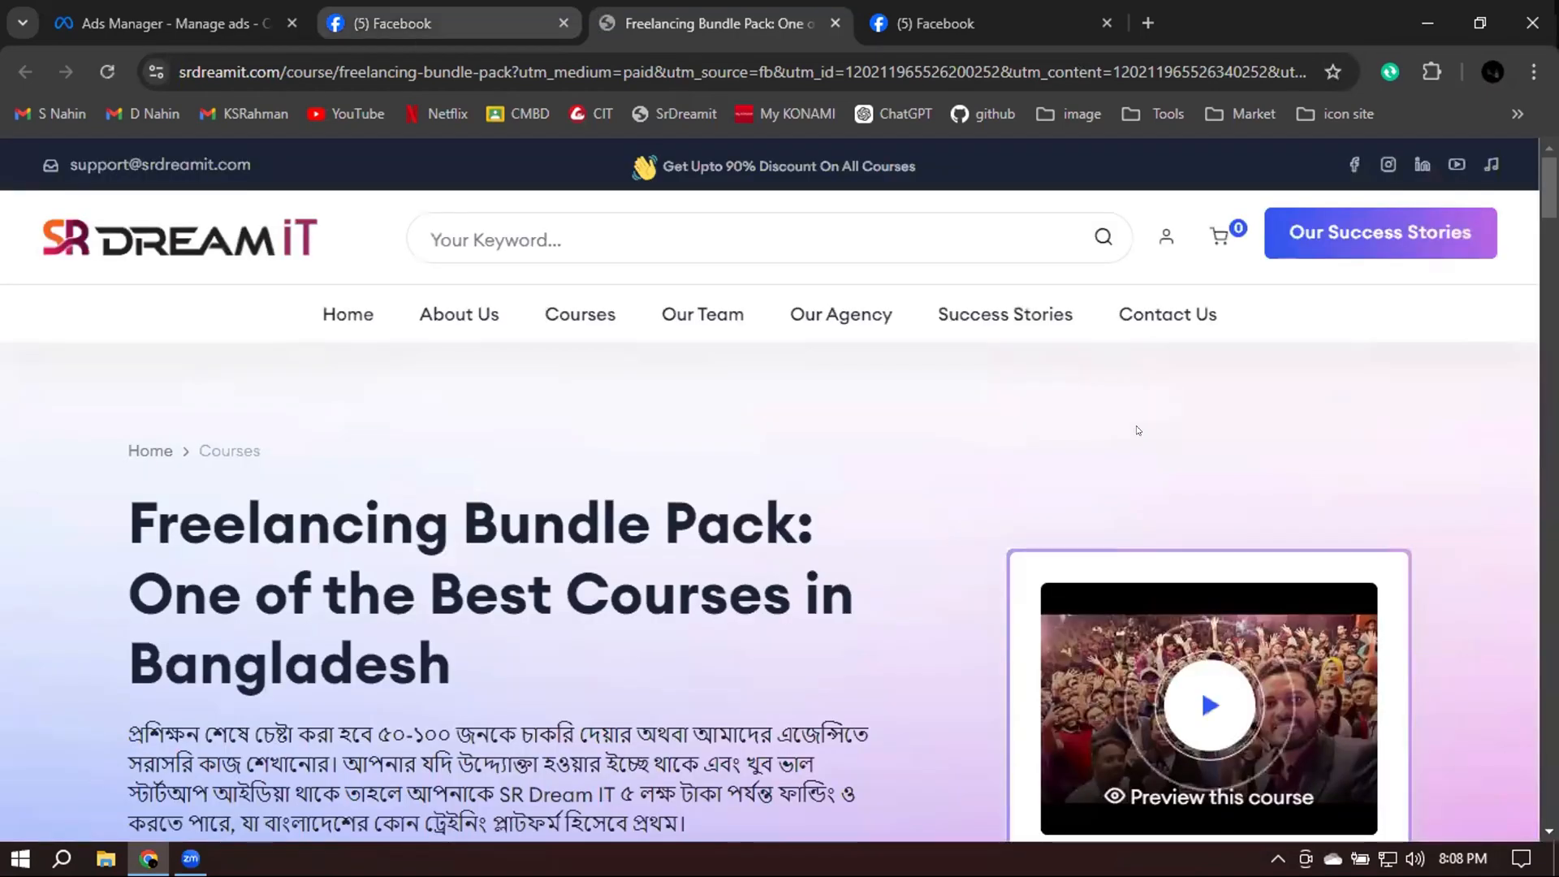
{"action": "key", "text": "ctrl+shift+Tab"}
Look through the home feed past the SR Dream-IT ad for other sponsored posts and their call-to-action options
{"action": "scroll", "coordinate": [1136, 428], "scroll_direction": "down", "scroll_amount": 5}
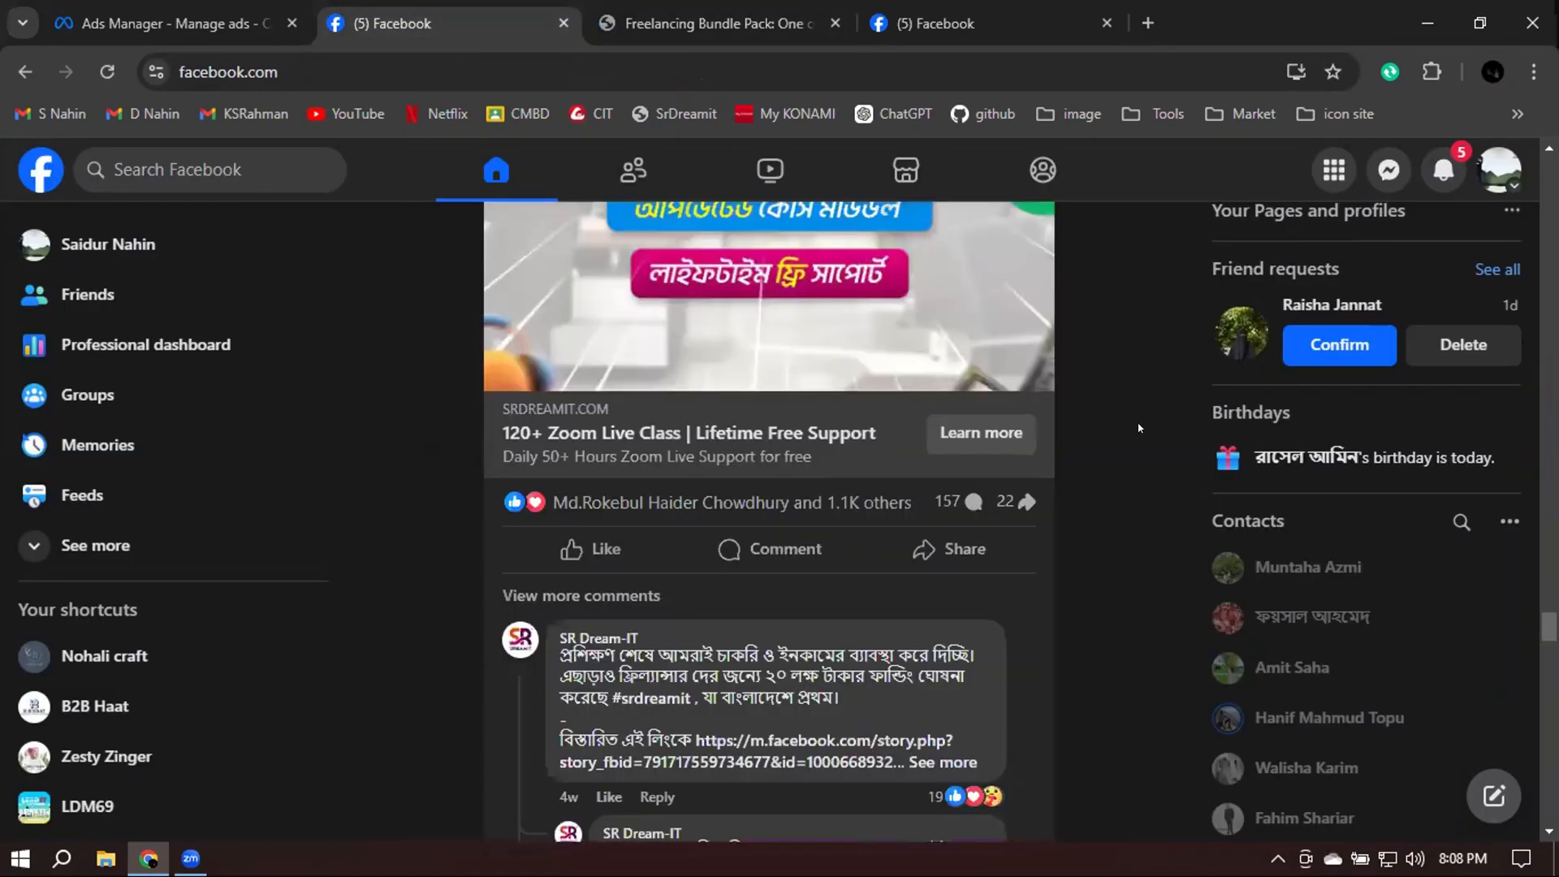
{"action": "scroll", "coordinate": [1136, 428], "scroll_direction": "down", "scroll_amount": 7}
{"action": "scroll", "coordinate": [1139, 428], "scroll_direction": "down", "scroll_amount": 8}
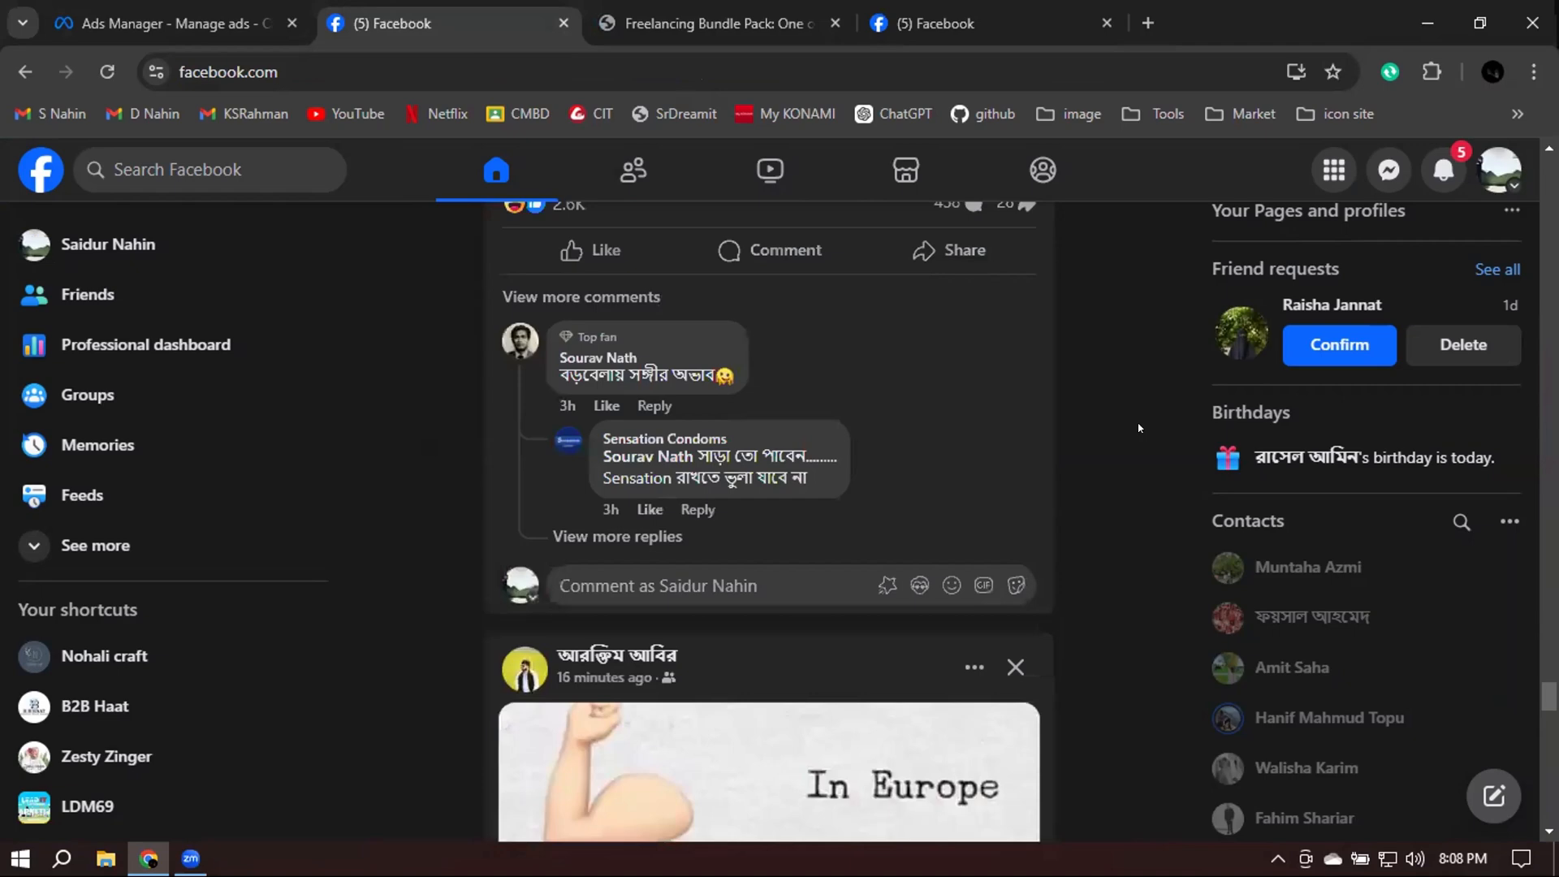
{"action": "scroll", "coordinate": [1139, 428], "scroll_direction": "down", "scroll_amount": 8}
{"action": "scroll", "coordinate": [1138, 428], "scroll_direction": "down", "scroll_amount": 8}
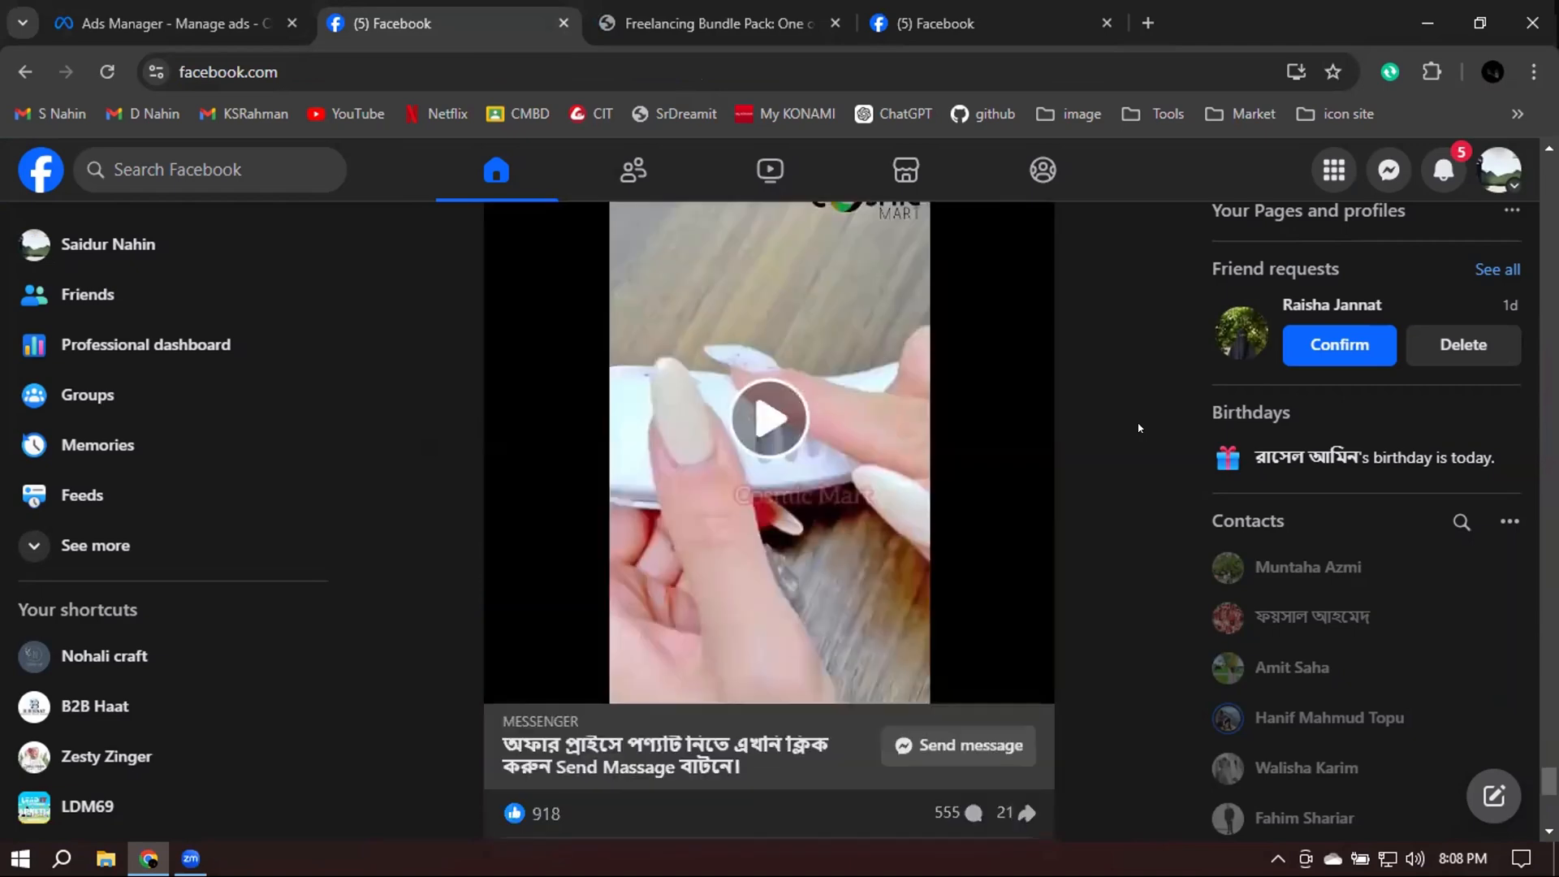
{"action": "scroll", "coordinate": [1138, 428], "scroll_direction": "down", "scroll_amount": 8}
{"action": "scroll", "coordinate": [1138, 428], "scroll_direction": "down", "scroll_amount": 8}
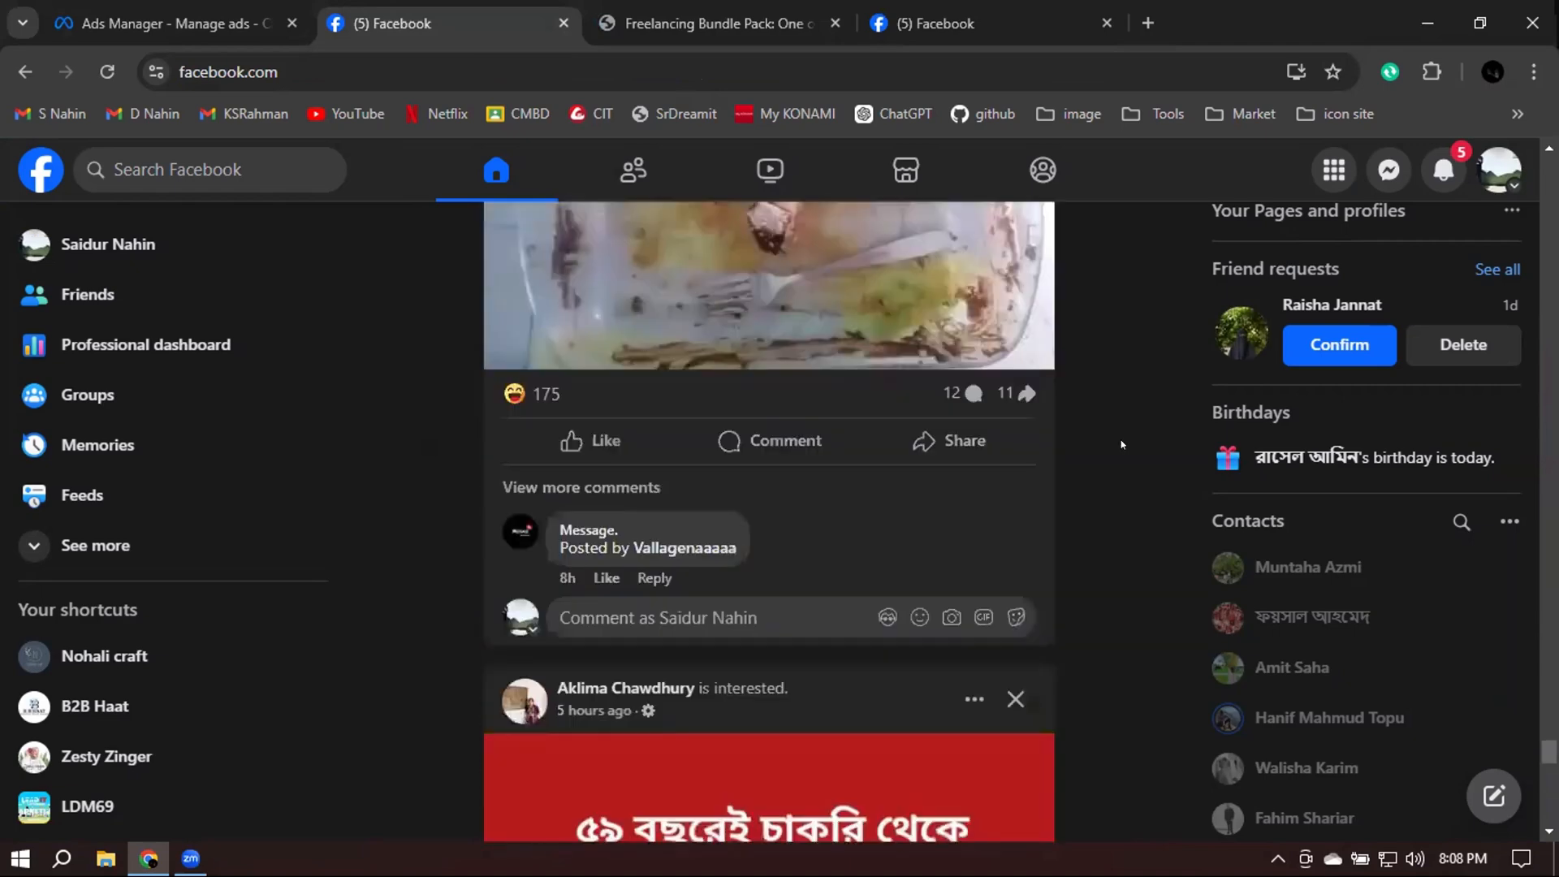
{"action": "scroll", "coordinate": [1120, 444], "scroll_direction": "down", "scroll_amount": 6}
{"action": "scroll", "coordinate": [77, 49], "scroll_direction": "down", "scroll_amount": 5}
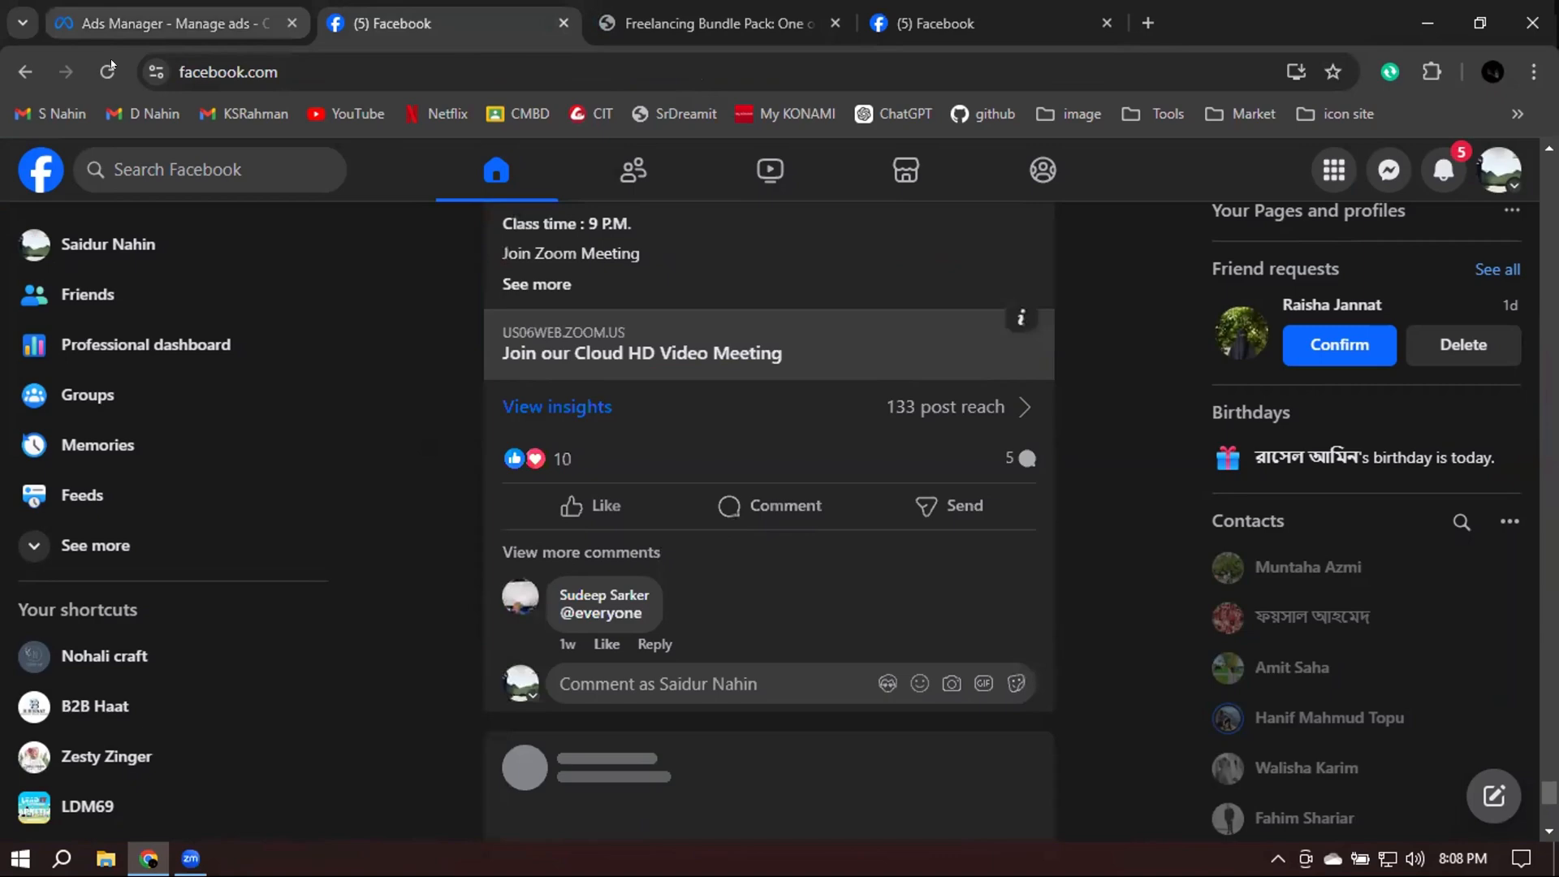
Reload the home feed, close the Freelancing Bundle Pack page, and search the refreshed feed for sponsored posts
{"action": "left_click", "coordinate": [109, 67]}
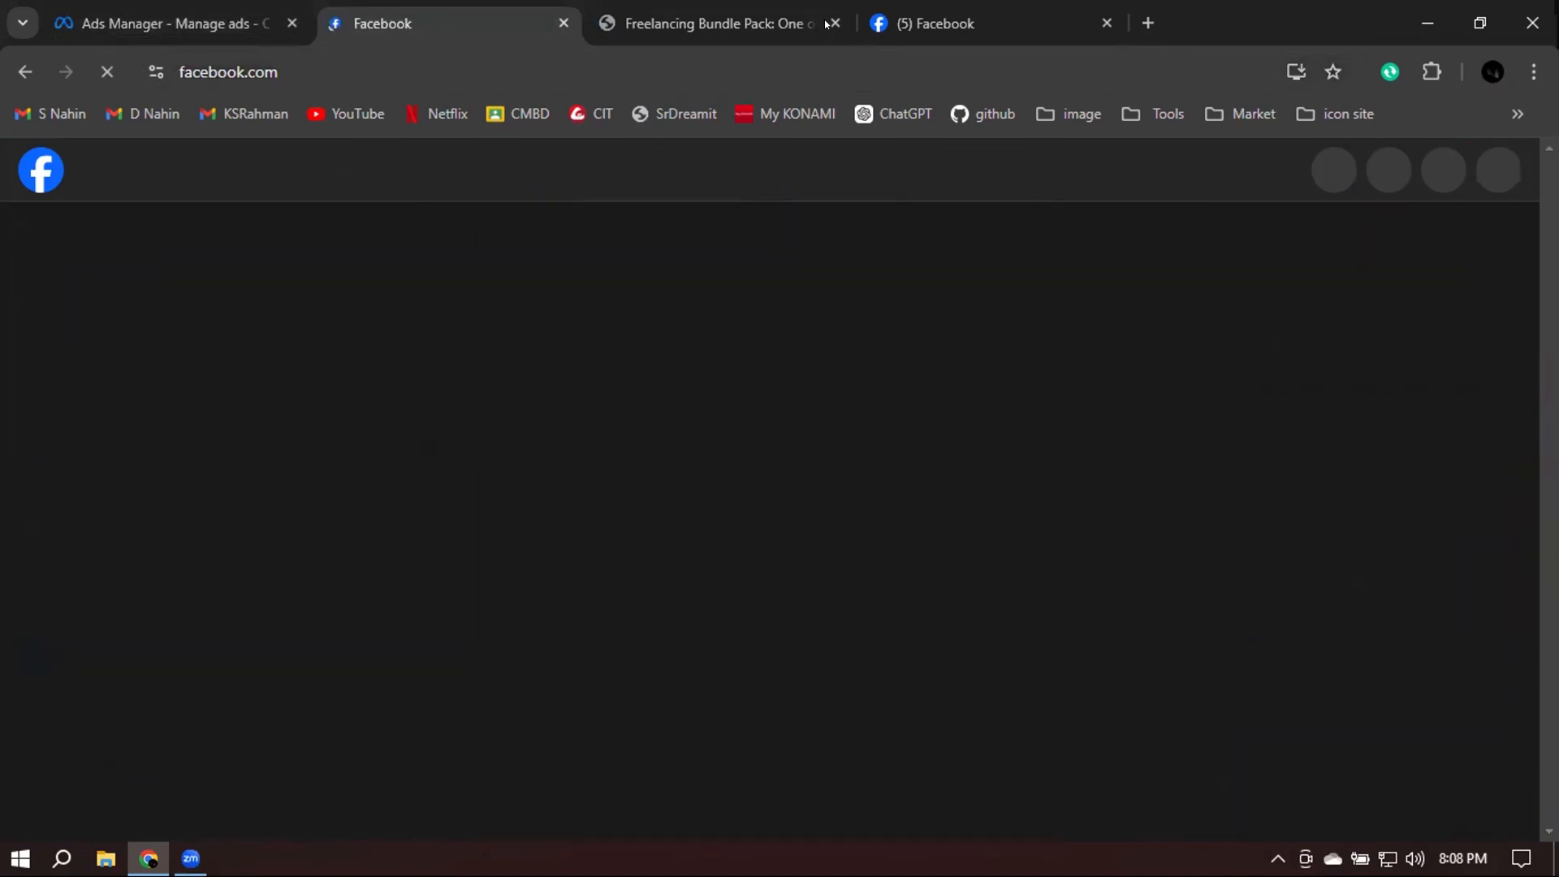
{"action": "left_click", "coordinate": [833, 23]}
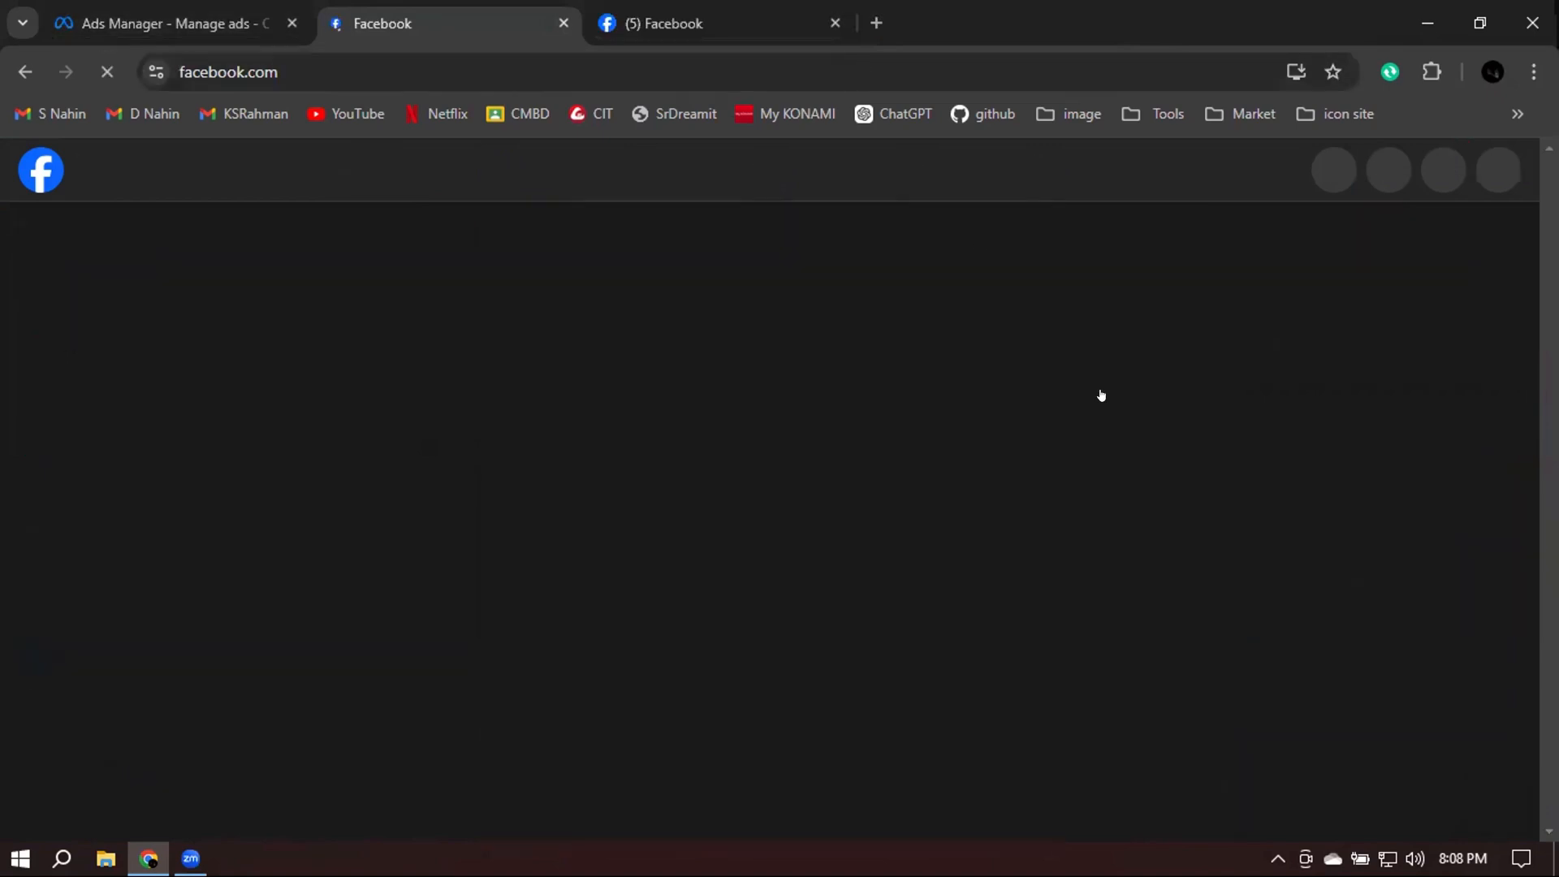
{"action": "scroll", "coordinate": [1134, 406], "scroll_direction": "down", "scroll_amount": 5}
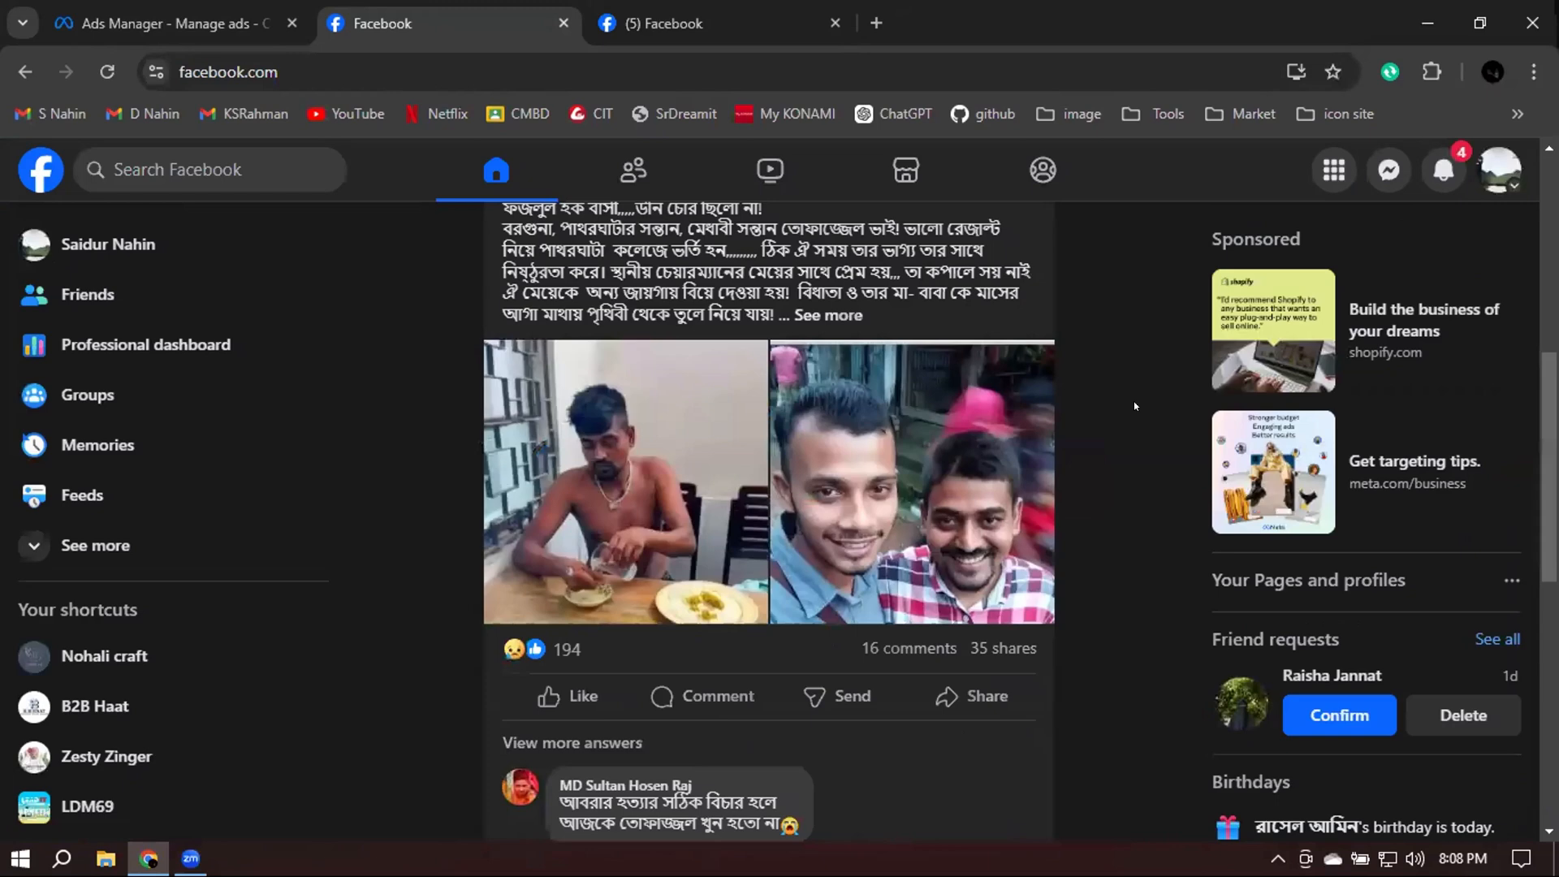
{"action": "scroll", "coordinate": [1134, 406], "scroll_direction": "down", "scroll_amount": 5}
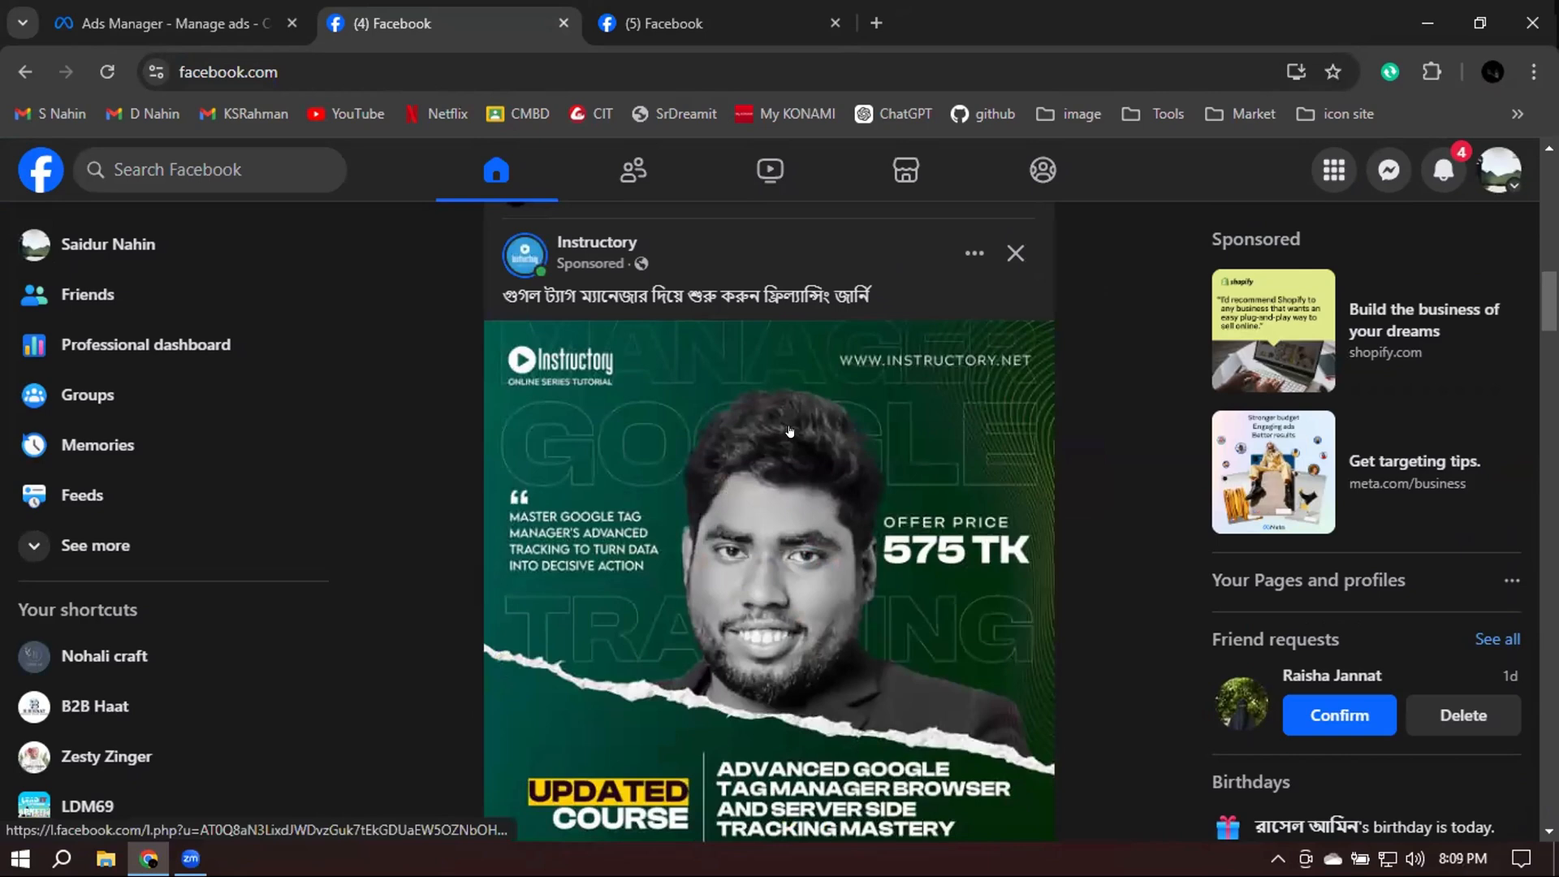
Examine the sponsored Instructory post, open its linked Google Tag Manager course page, and close that page again
{"action": "scroll", "coordinate": [790, 431], "scroll_direction": "down", "scroll_amount": 4}
{"action": "scroll", "coordinate": [790, 430], "scroll_direction": "up", "scroll_amount": 5}
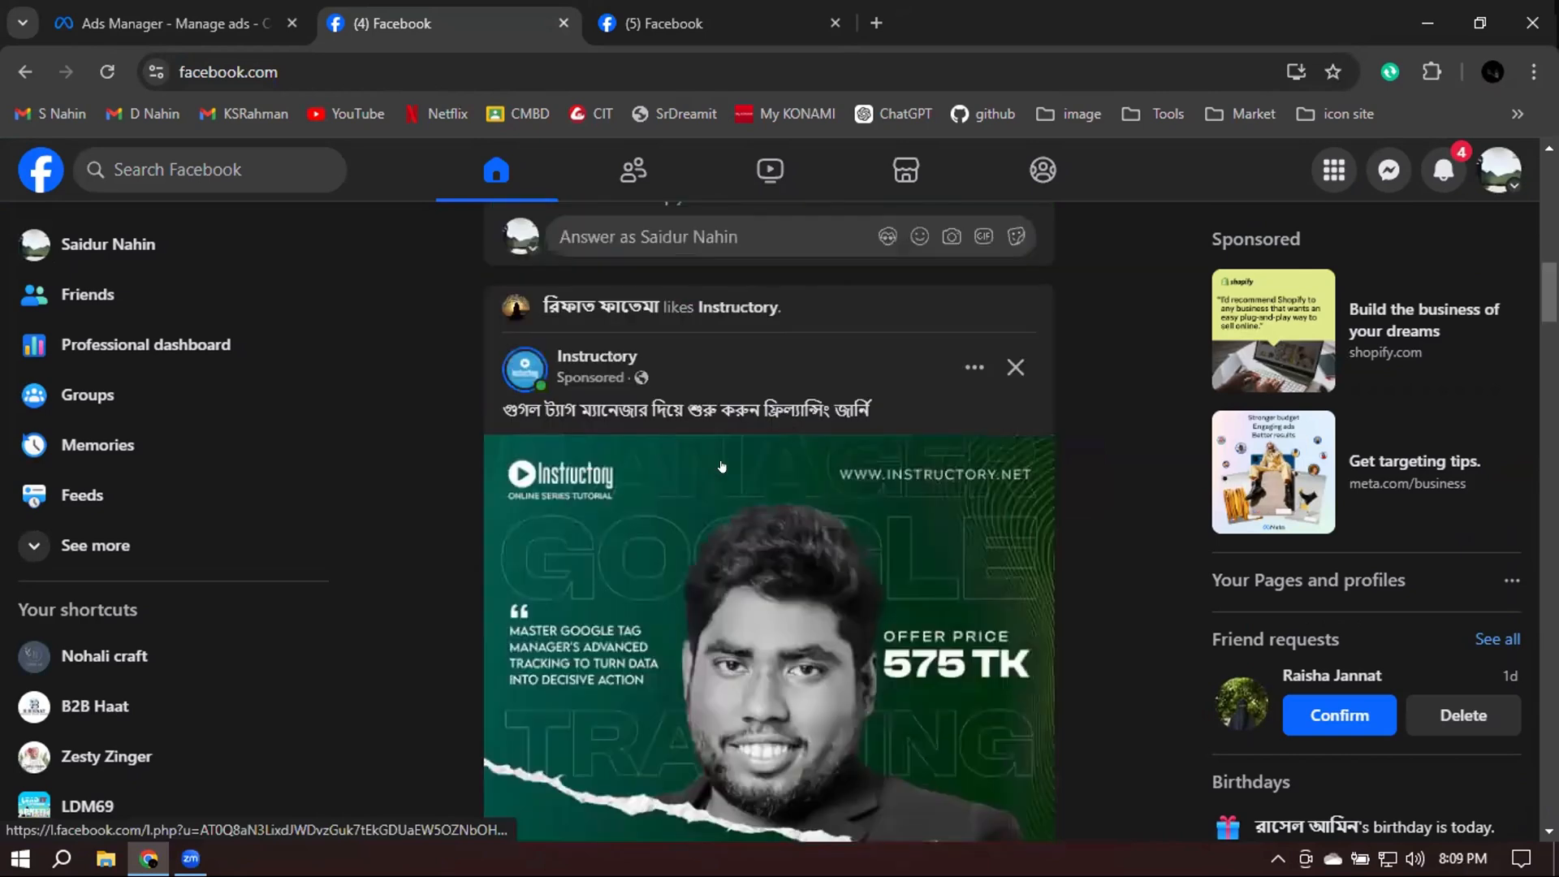
{"action": "scroll", "coordinate": [722, 466], "scroll_direction": "down", "scroll_amount": 4}
{"action": "left_click", "coordinate": [714, 528]}
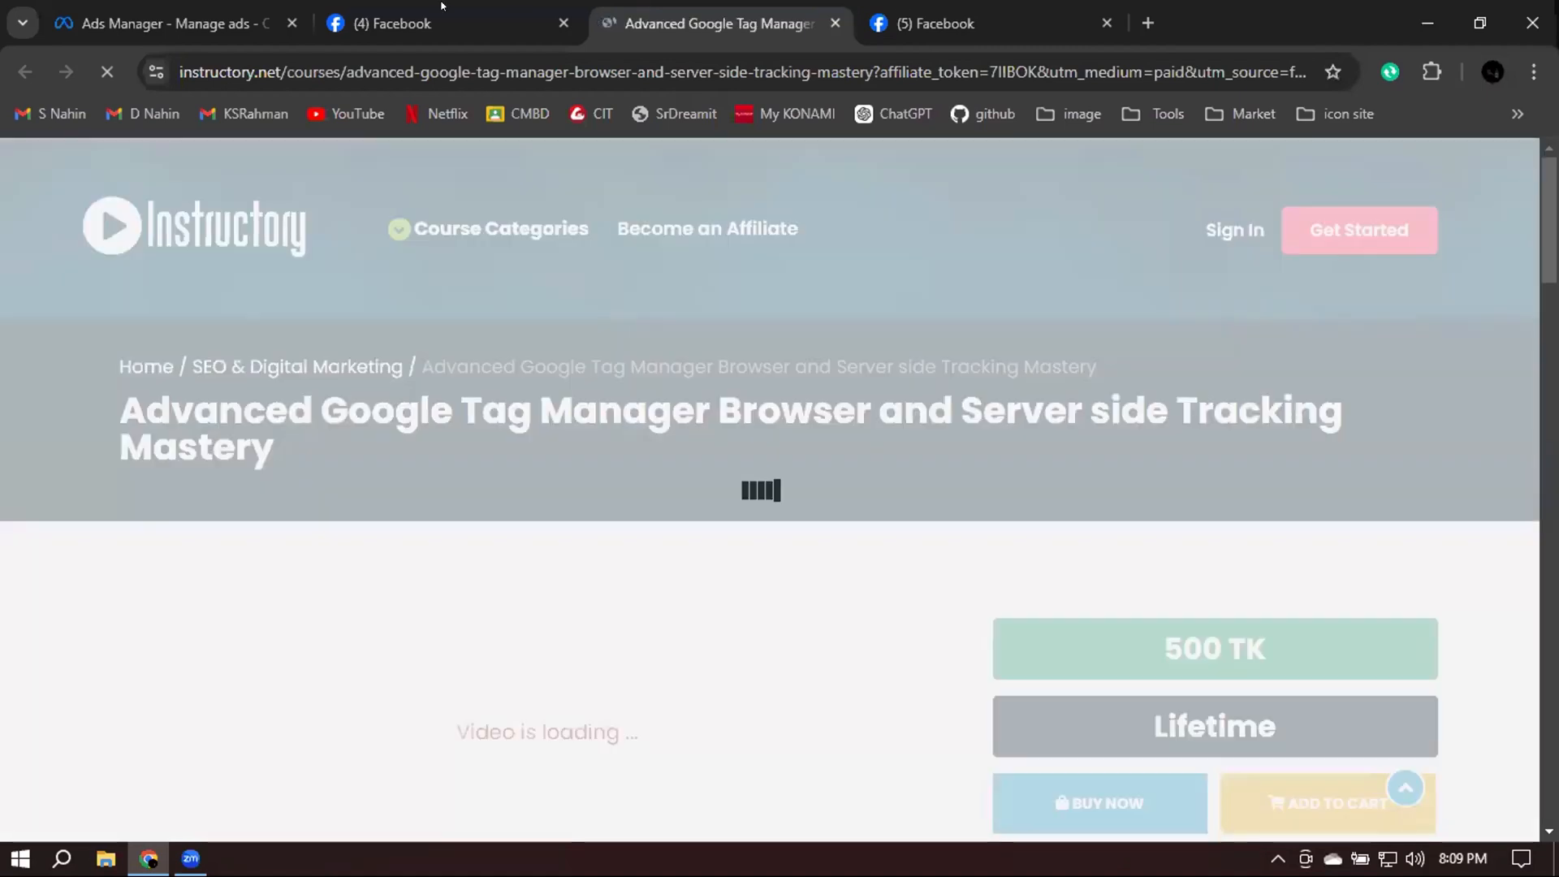
{"action": "left_click", "coordinate": [408, 6]}
Look further through the home feed for the sponsored Cosmic Mart post
{"action": "scroll", "coordinate": [1134, 354], "scroll_direction": "down", "scroll_amount": 7}
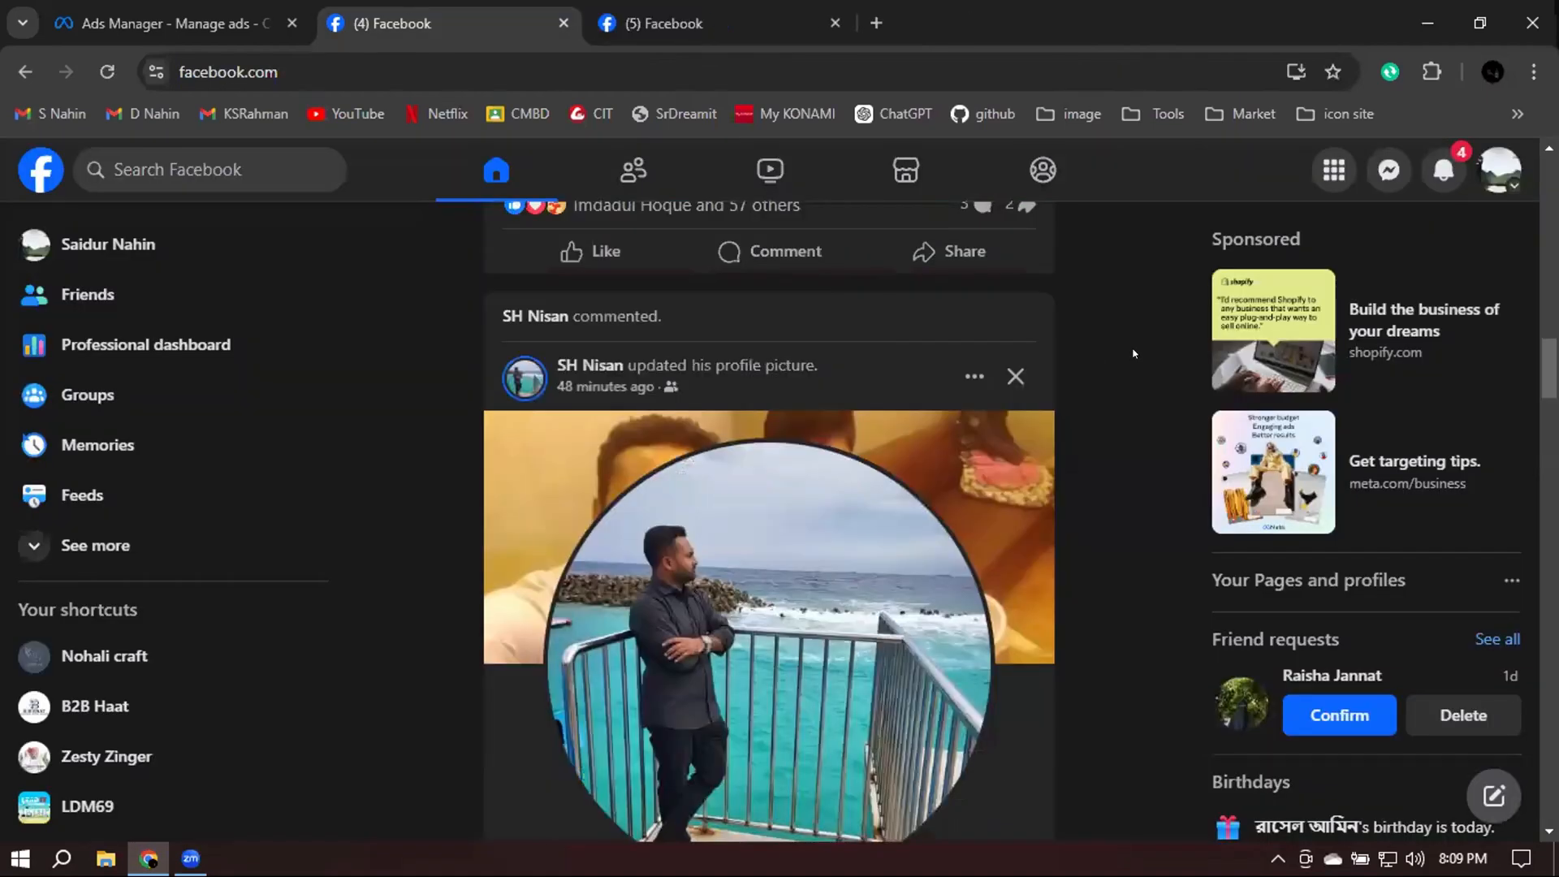
{"action": "scroll", "coordinate": [1134, 354], "scroll_direction": "down", "scroll_amount": 7}
{"action": "scroll", "coordinate": [1134, 355], "scroll_direction": "down", "scroll_amount": 8}
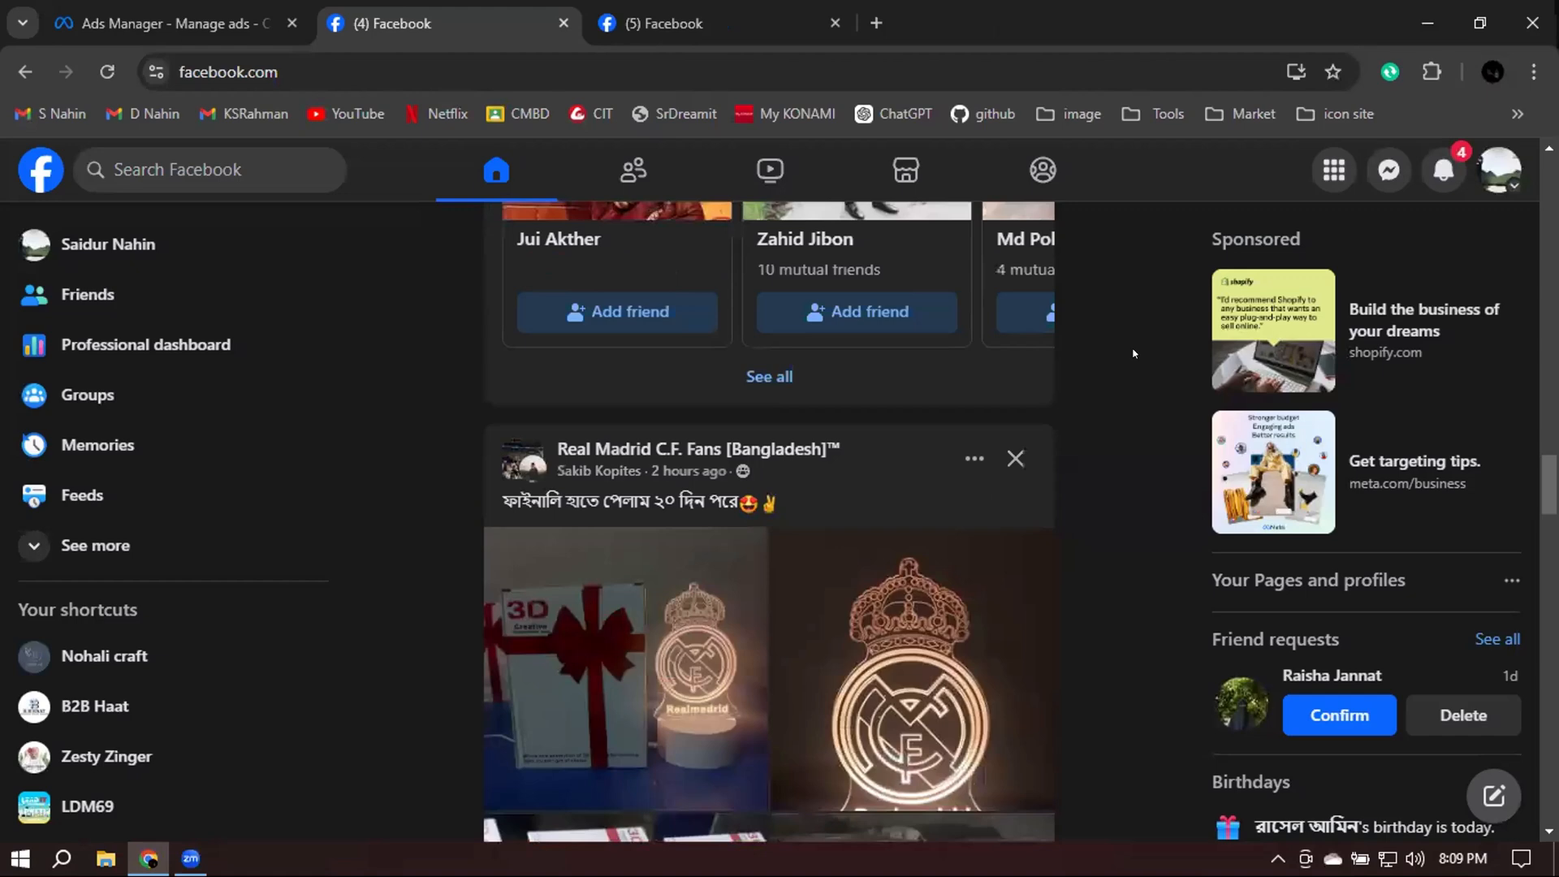
{"action": "scroll", "coordinate": [1134, 353], "scroll_direction": "down", "scroll_amount": 7}
{"action": "scroll", "coordinate": [1134, 353], "scroll_direction": "down", "scroll_amount": 8}
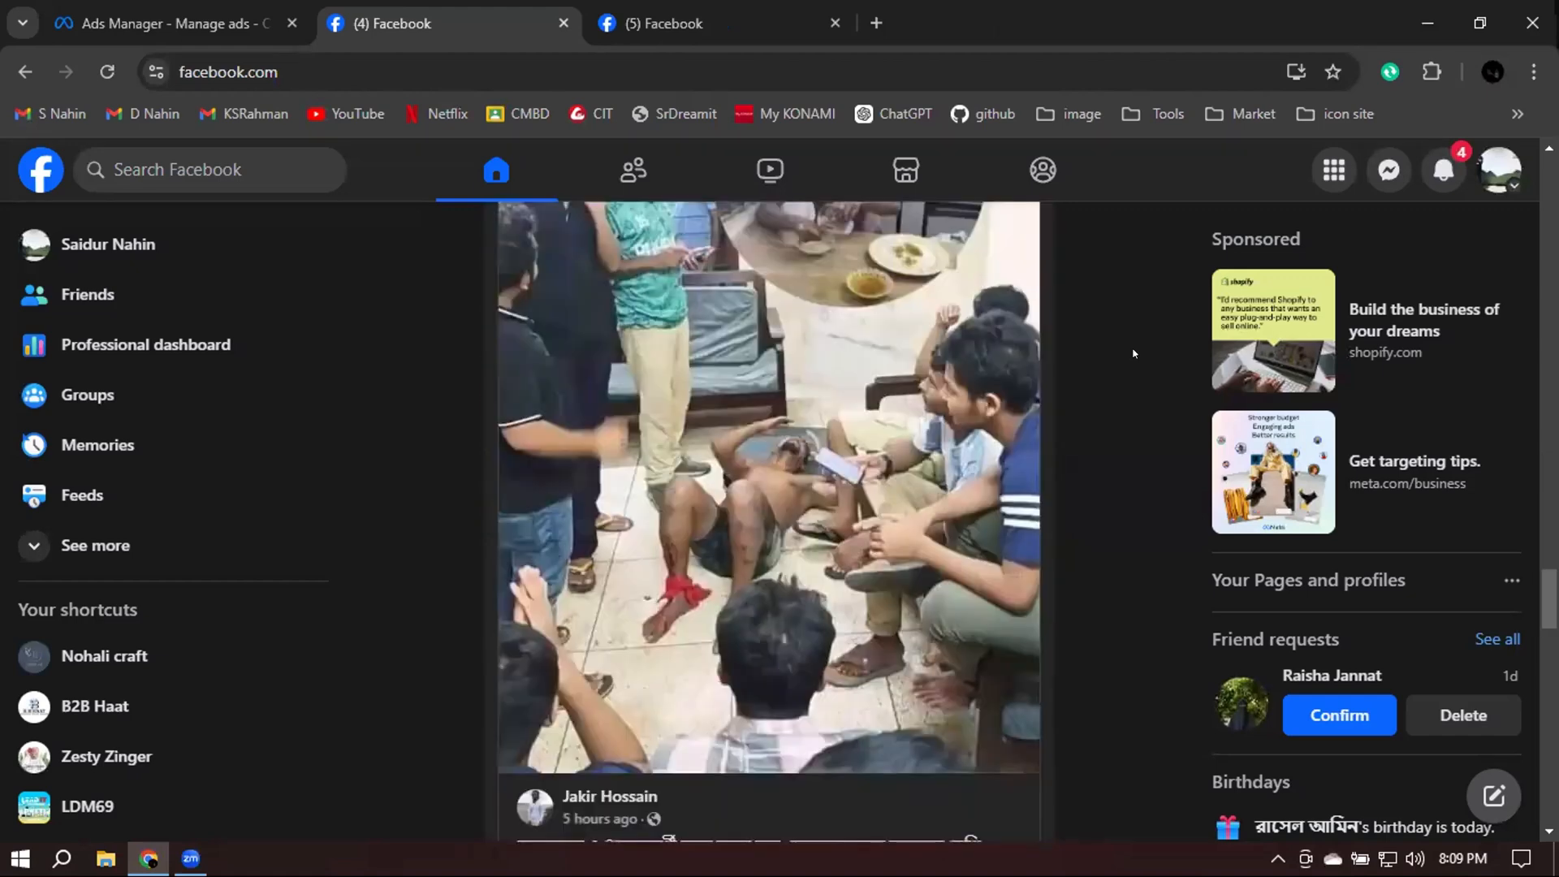
{"action": "scroll", "coordinate": [1134, 353], "scroll_direction": "down", "scroll_amount": 8}
{"action": "scroll", "coordinate": [1131, 353], "scroll_direction": "down", "scroll_amount": 4}
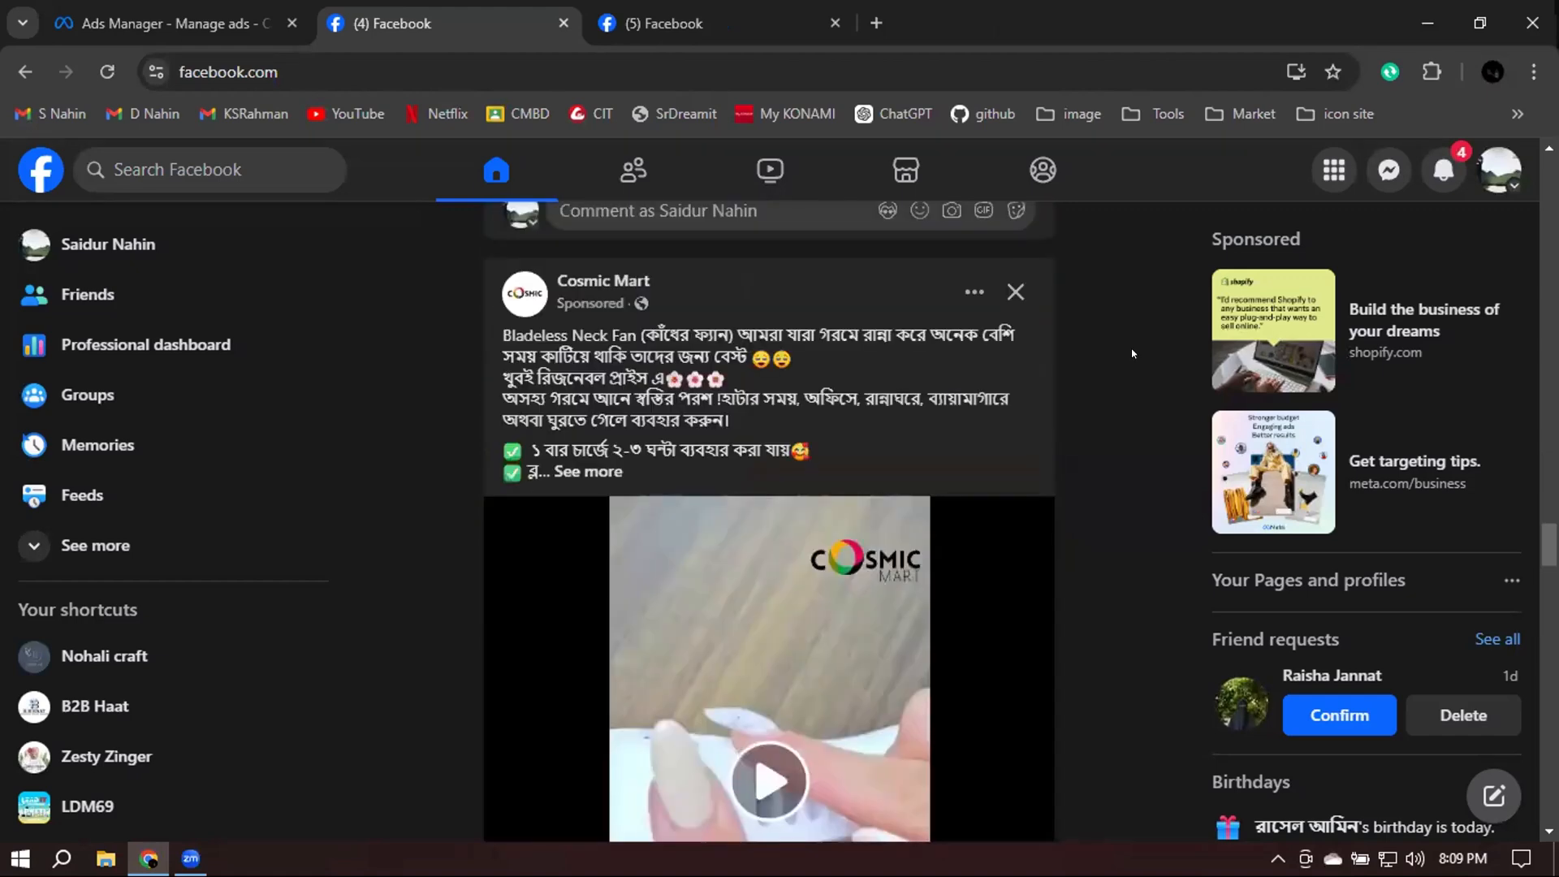
Examine the Cosmic Mart neck fan video ad with its message call to action and expand its full description
{"action": "scroll", "coordinate": [1132, 351], "scroll_direction": "down", "scroll_amount": 2}
{"action": "scroll", "coordinate": [1132, 351], "scroll_direction": "down", "scroll_amount": 3}
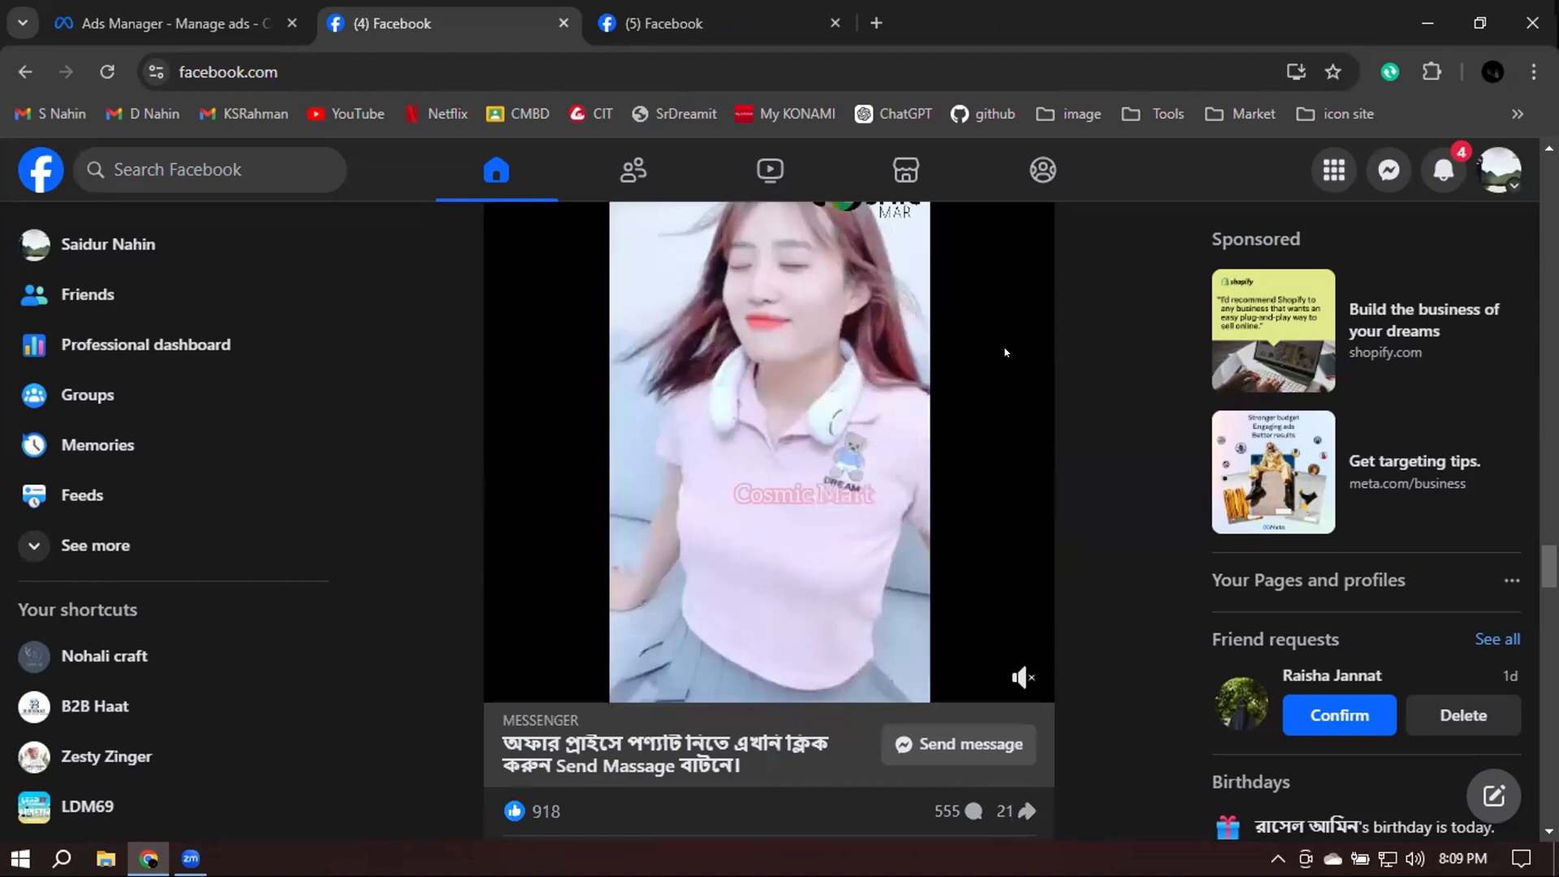
{"action": "scroll", "coordinate": [1005, 351], "scroll_direction": "up", "scroll_amount": 4}
{"action": "scroll", "coordinate": [755, 341], "scroll_direction": "down", "scroll_amount": 1}
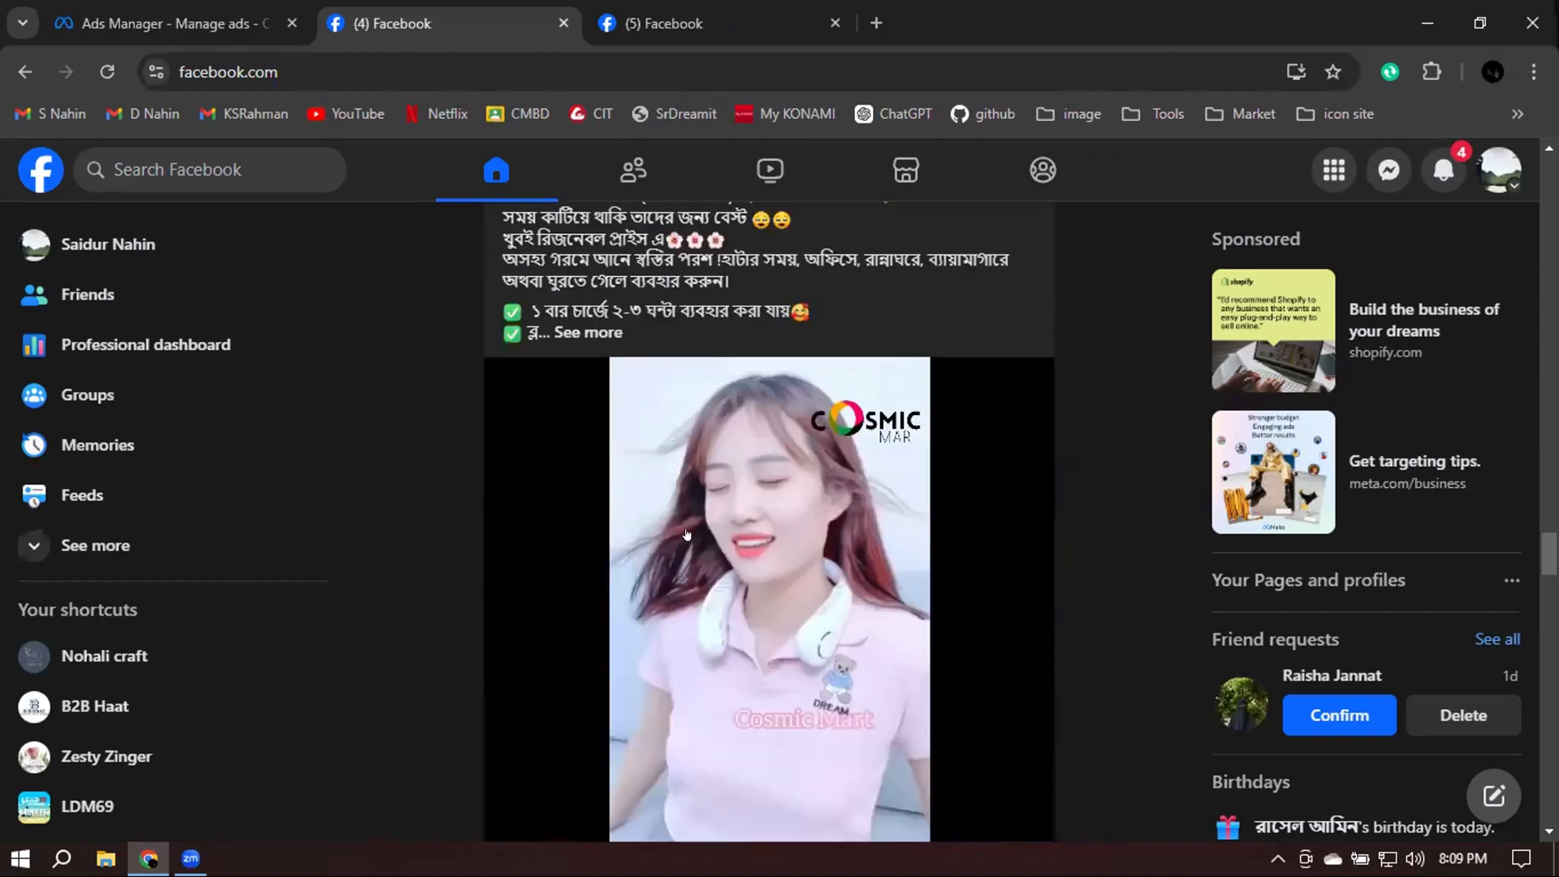
{"action": "scroll", "coordinate": [791, 311], "scroll_direction": "down", "scroll_amount": 4}
{"action": "scroll", "coordinate": [790, 312], "scroll_direction": "up", "scroll_amount": 4}
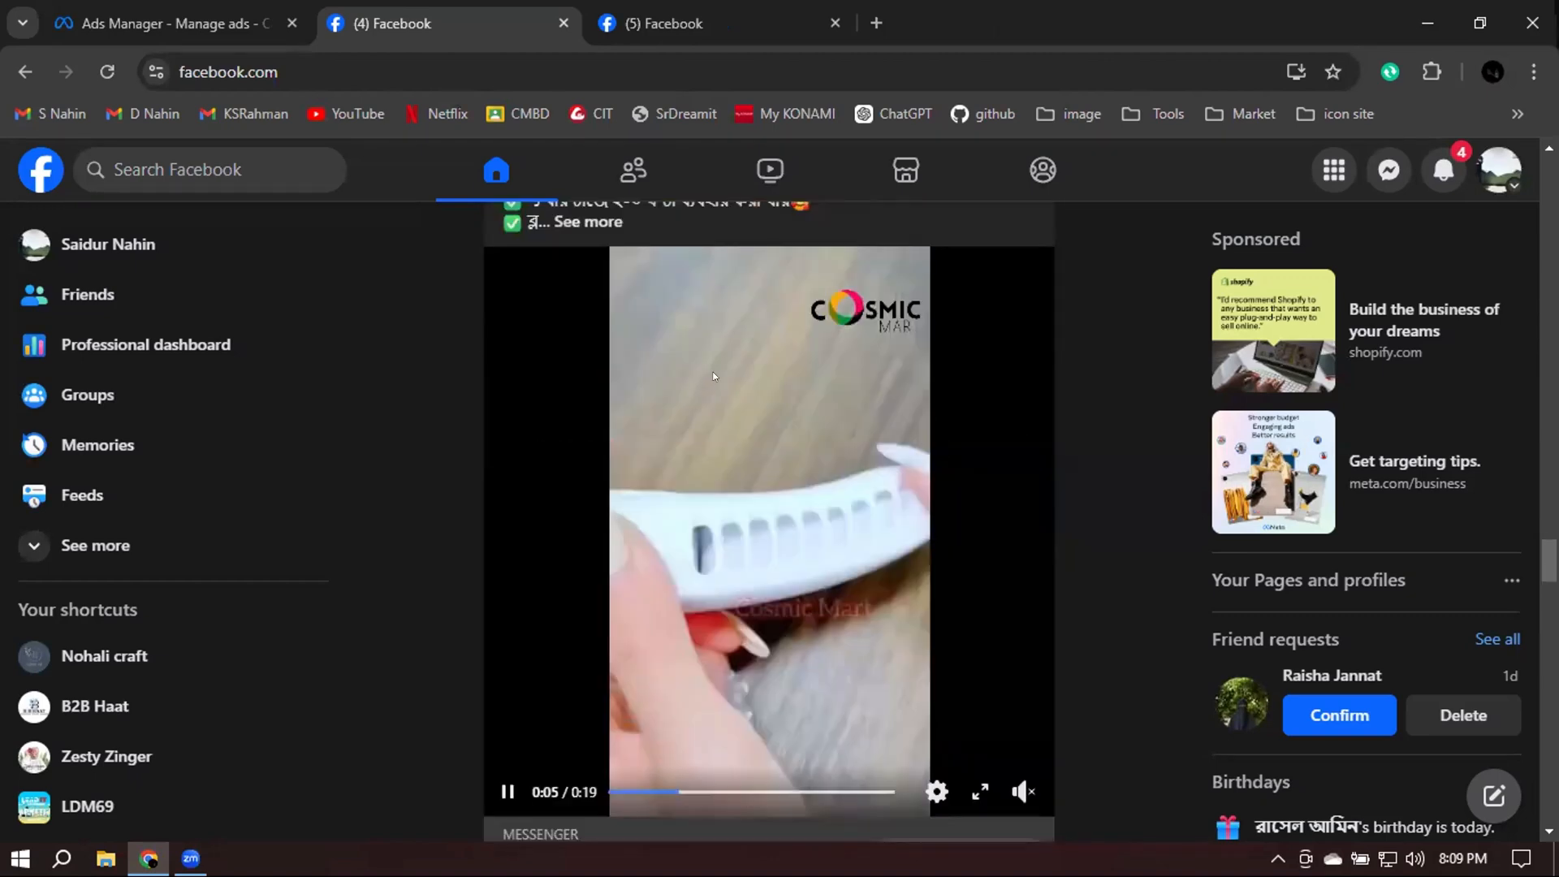
{"action": "scroll", "coordinate": [677, 279], "scroll_direction": "up", "scroll_amount": 1}
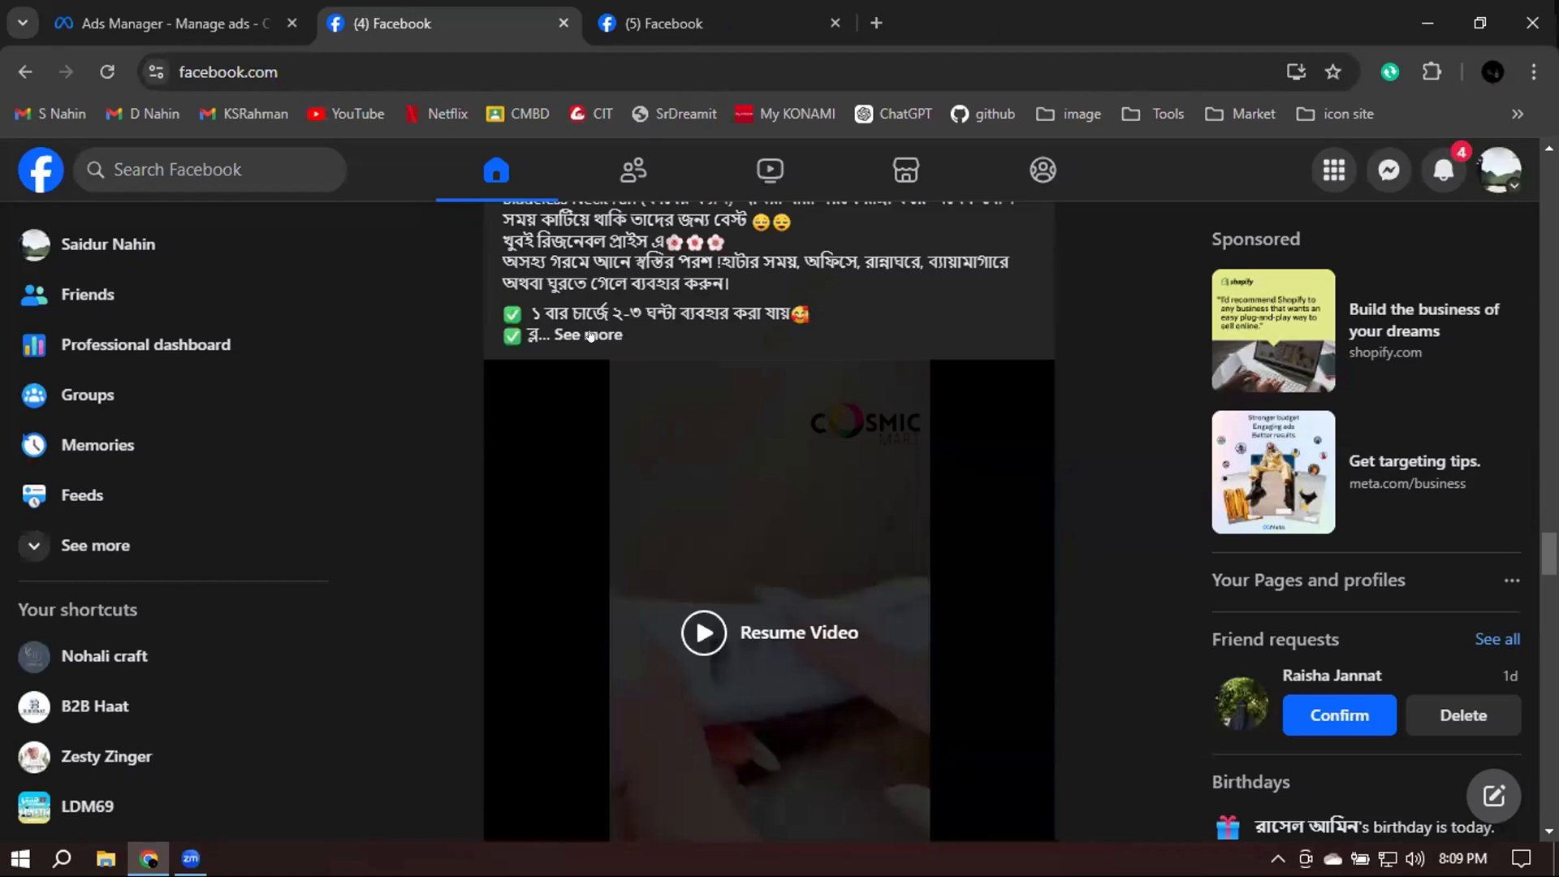
{"action": "left_click", "coordinate": [589, 337]}
{"action": "scroll", "coordinate": [682, 301], "scroll_direction": "down", "scroll_amount": 3}
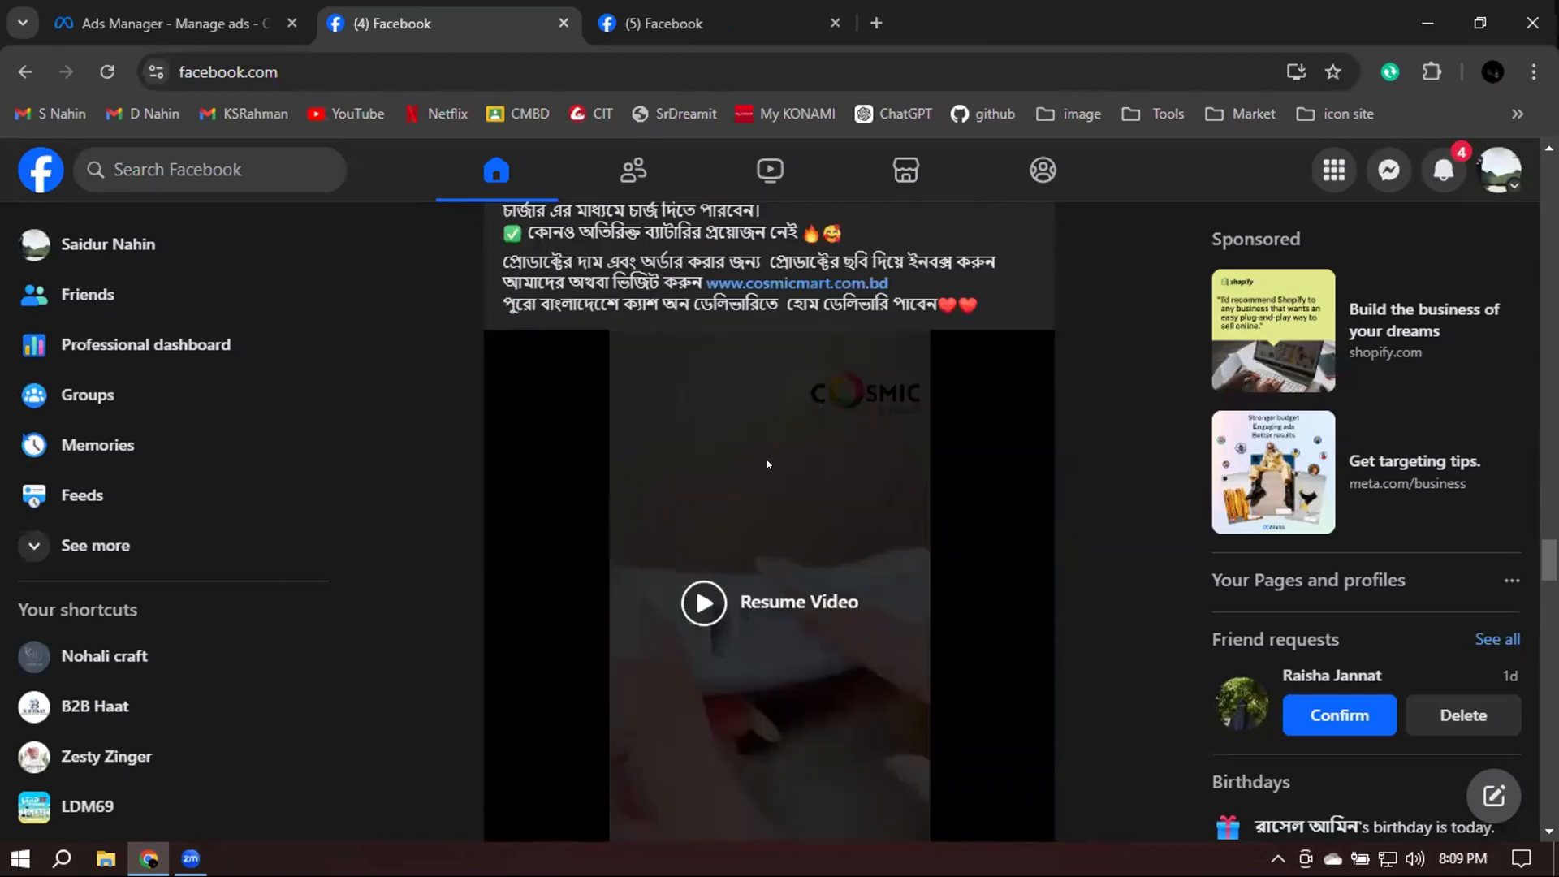
Open the Messenger chat from the Cosmic Mart ad's banner and close it
{"action": "scroll", "coordinate": [660, 417], "scroll_direction": "down", "scroll_amount": 6}
{"action": "left_click", "coordinate": [643, 410]}
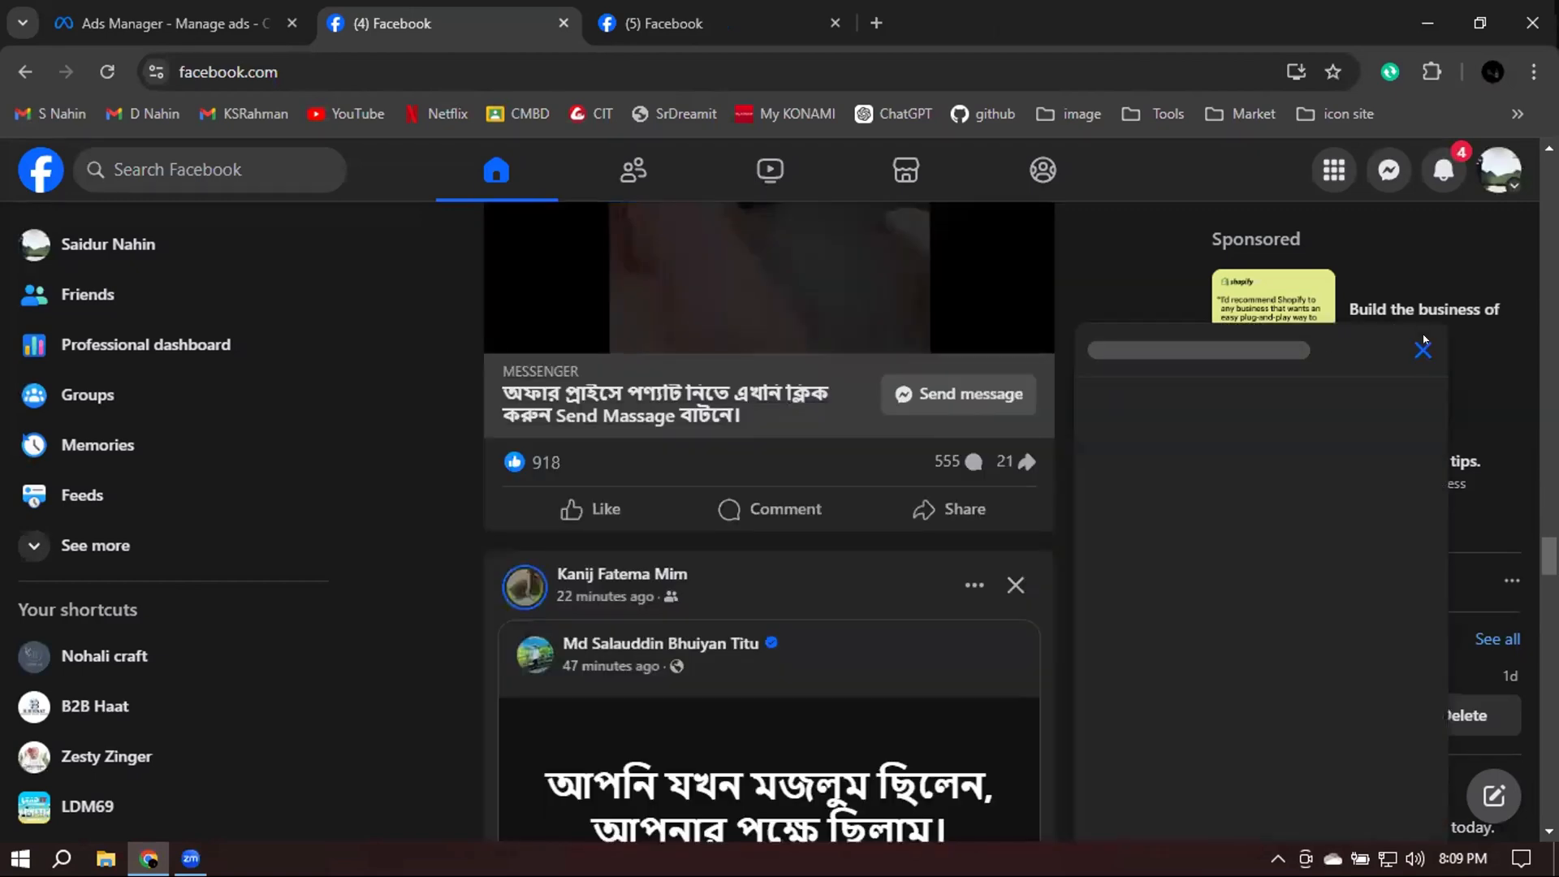
{"action": "left_click", "coordinate": [1422, 347]}
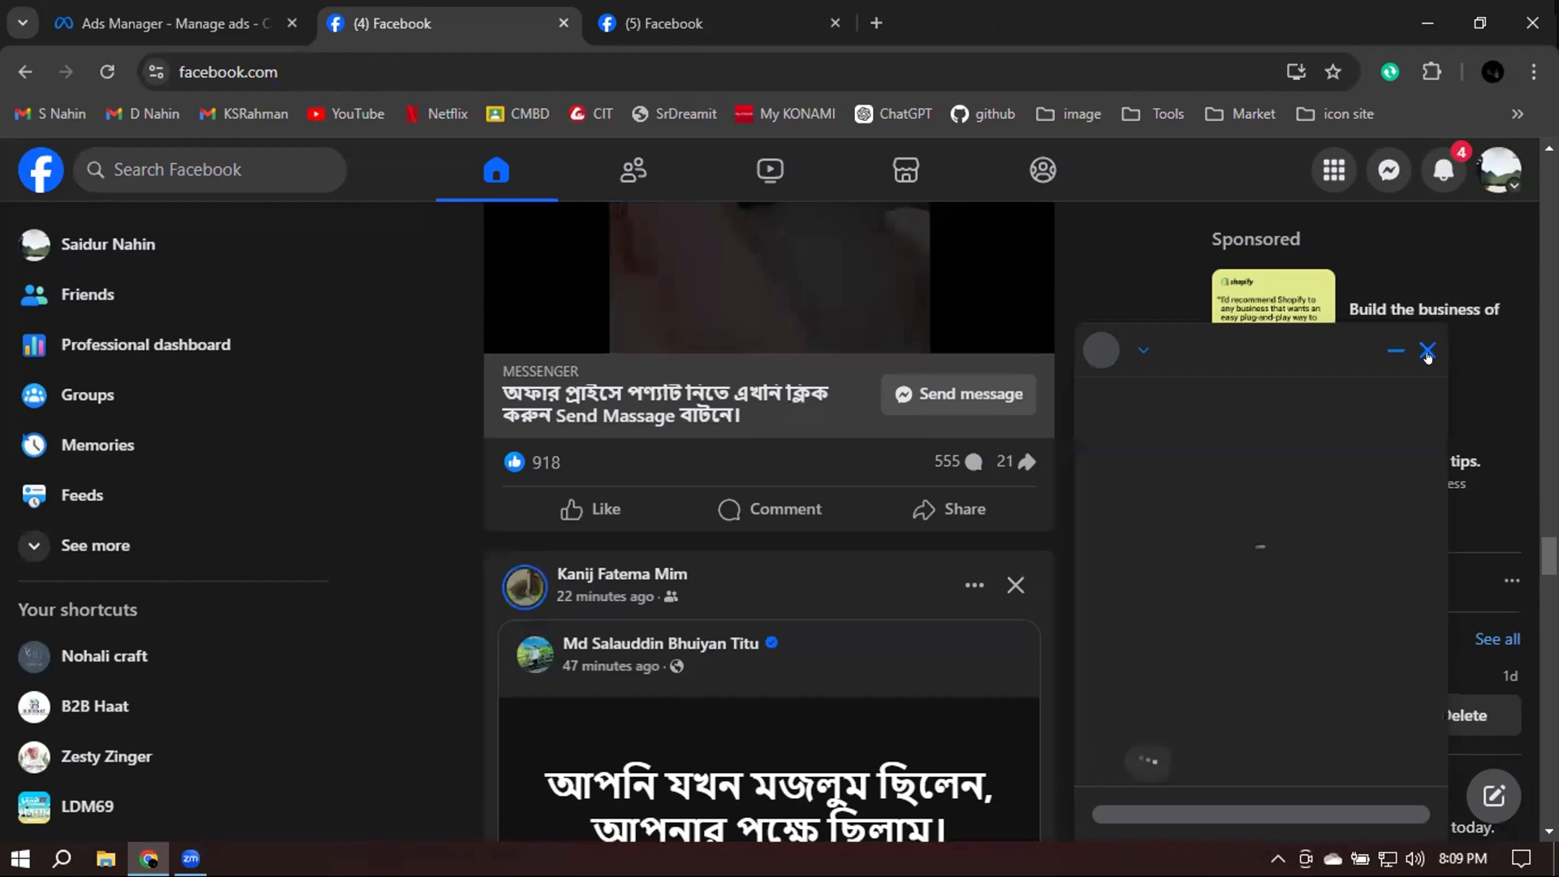
{"action": "left_click", "coordinate": [1426, 354]}
Find the sponsored atB Jobs Bangladesh post in the feed and examine its image and sign-up call to action
{"action": "scroll", "coordinate": [1114, 368], "scroll_direction": "down", "scroll_amount": 5}
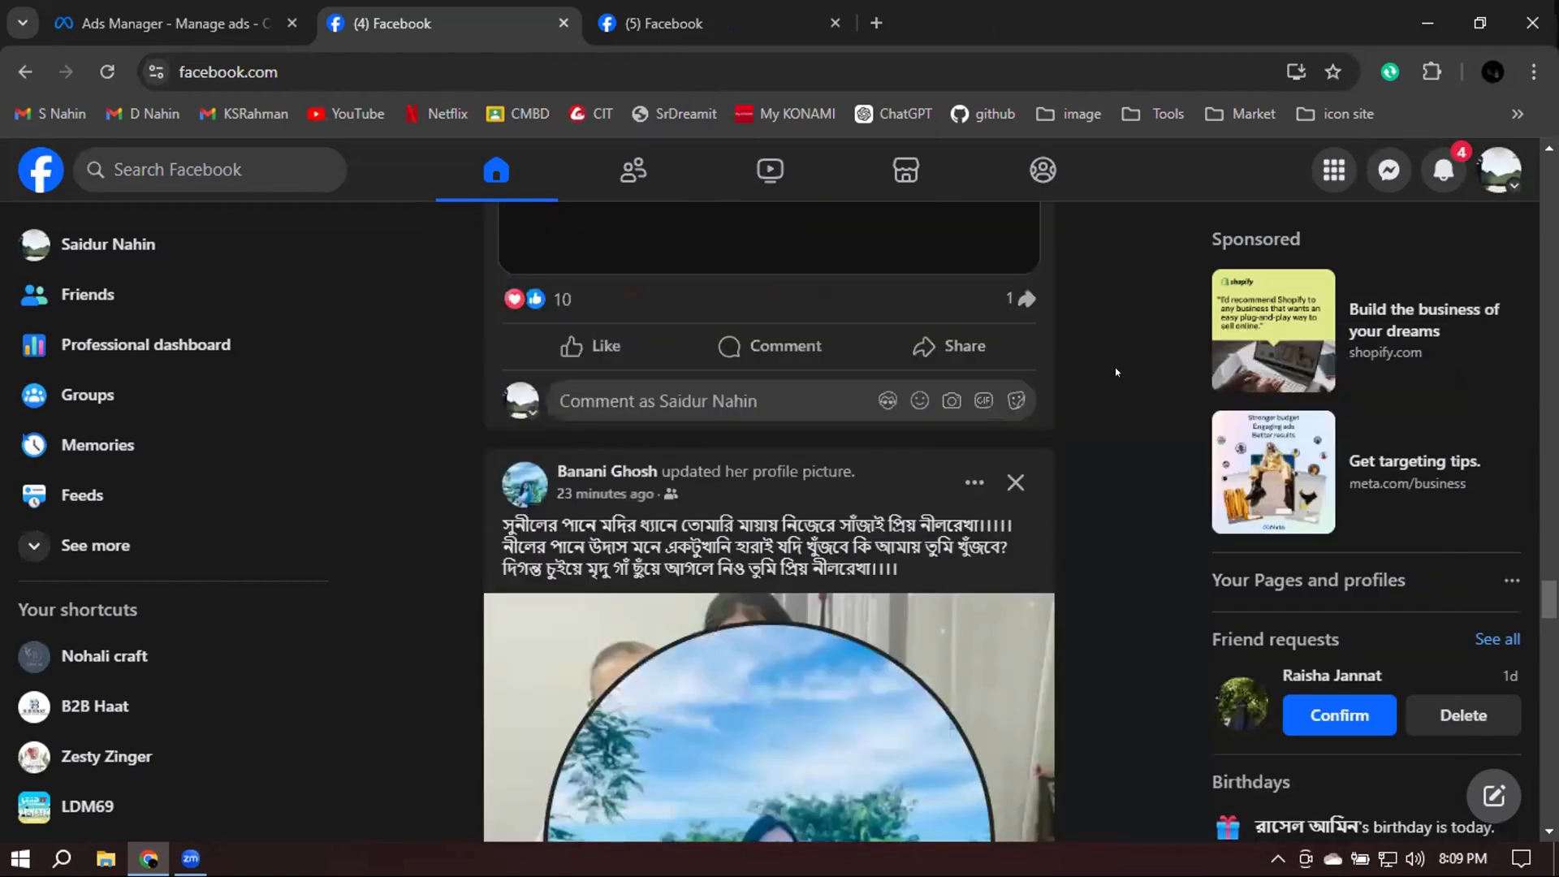
{"action": "scroll", "coordinate": [1119, 369], "scroll_direction": "down", "scroll_amount": 5}
{"action": "scroll", "coordinate": [1121, 372], "scroll_direction": "down", "scroll_amount": 5}
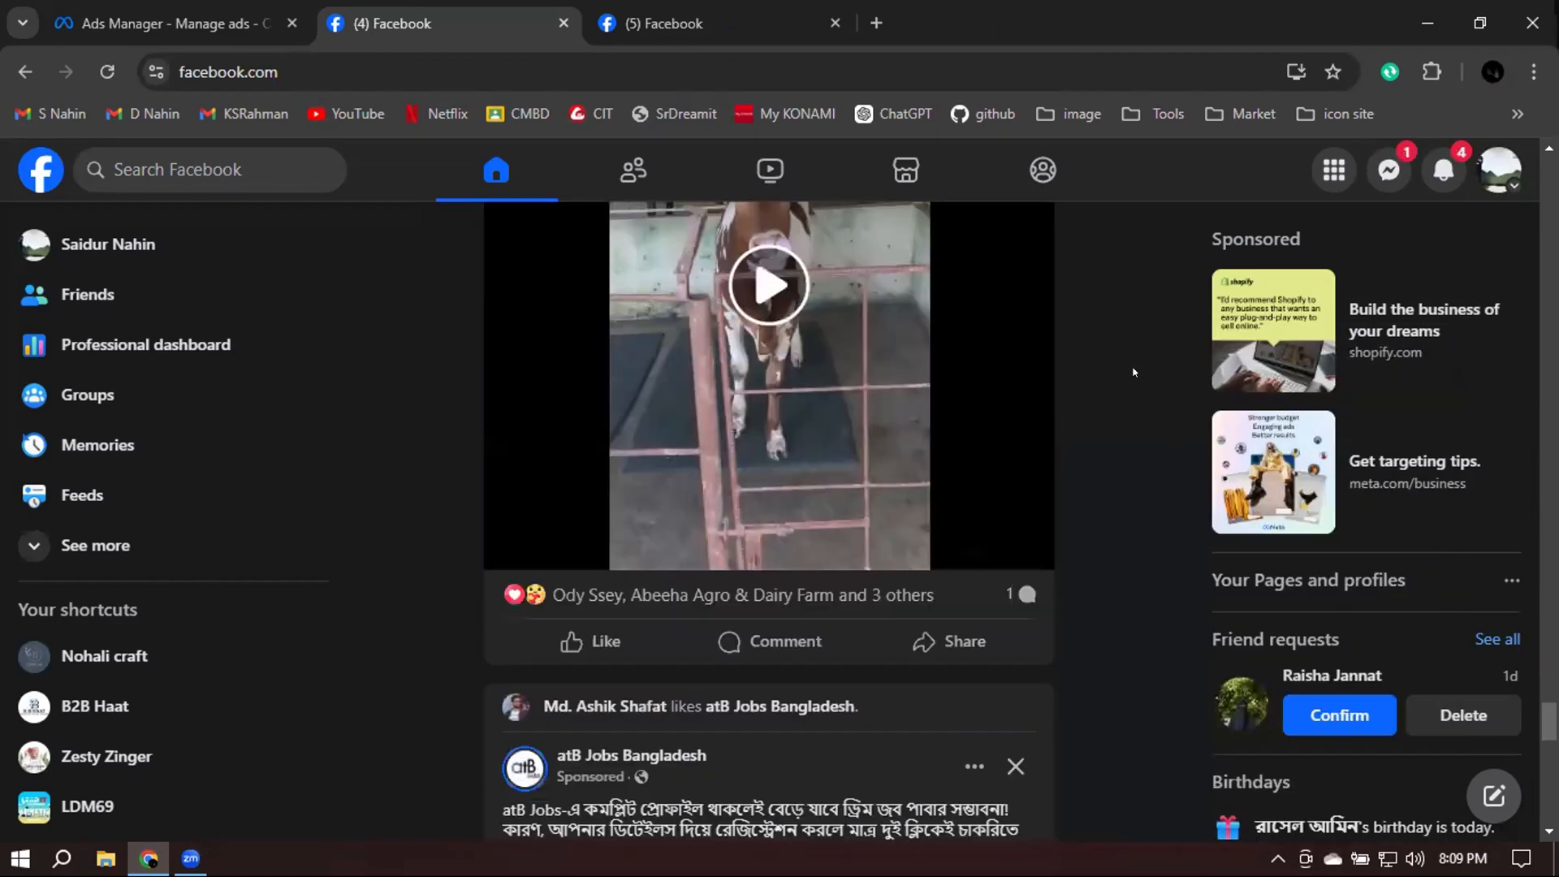
{"action": "scroll", "coordinate": [1134, 372], "scroll_direction": "up", "scroll_amount": 5}
{"action": "scroll", "coordinate": [1136, 371], "scroll_direction": "down", "scroll_amount": 5}
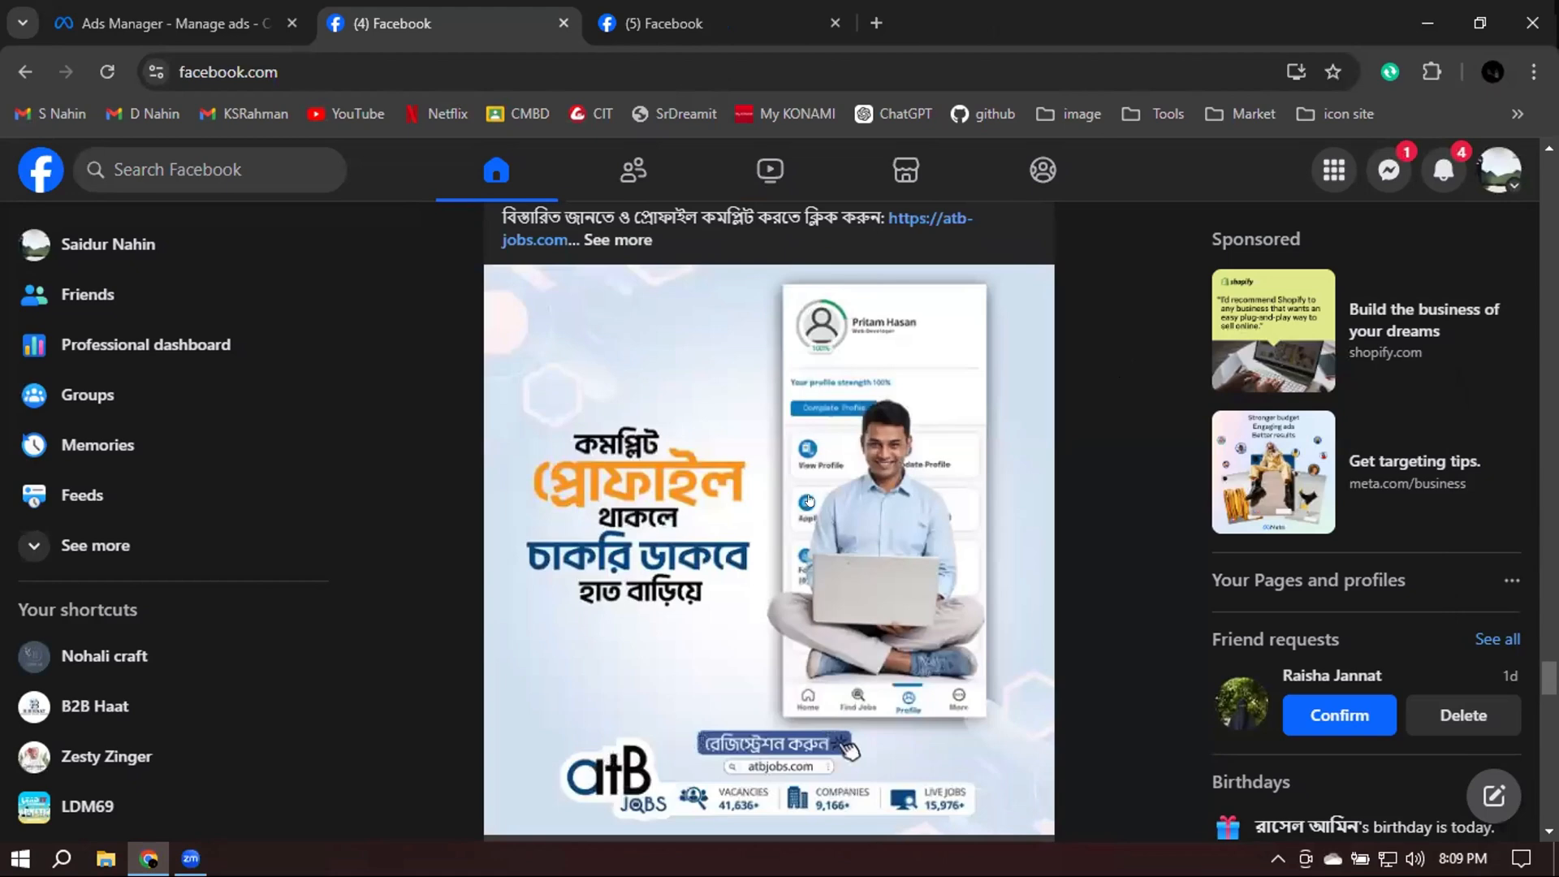
{"action": "scroll", "coordinate": [809, 502], "scroll_direction": "down", "scroll_amount": 2}
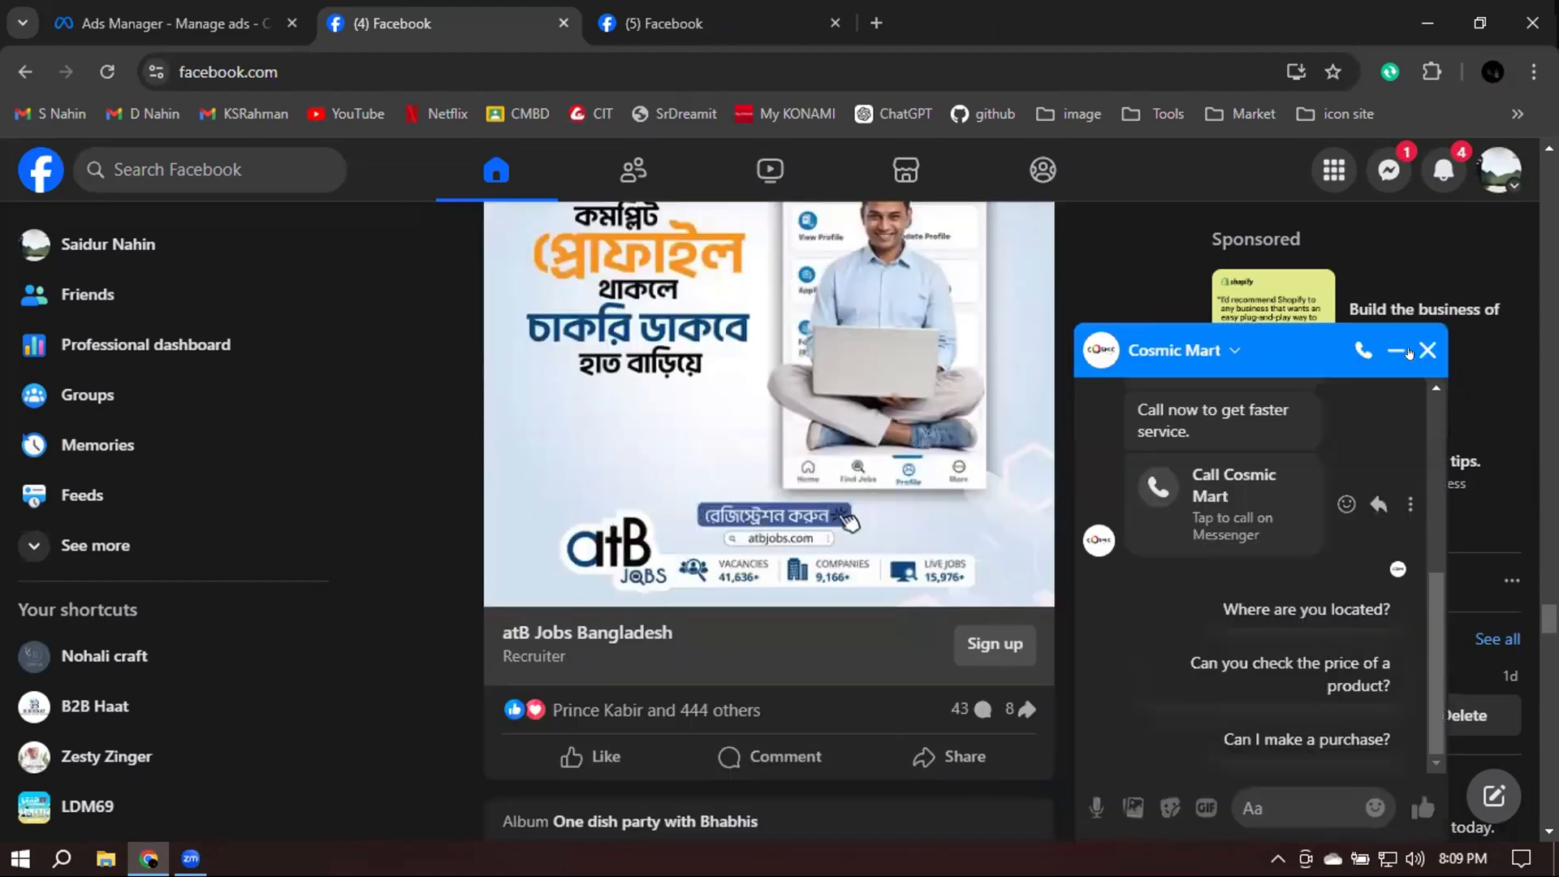
Close the Cosmic Mart chat and find the sponsored Rig Mart - RM post in the feed, examining its video and shop call to action
{"action": "left_click", "coordinate": [1426, 350]}
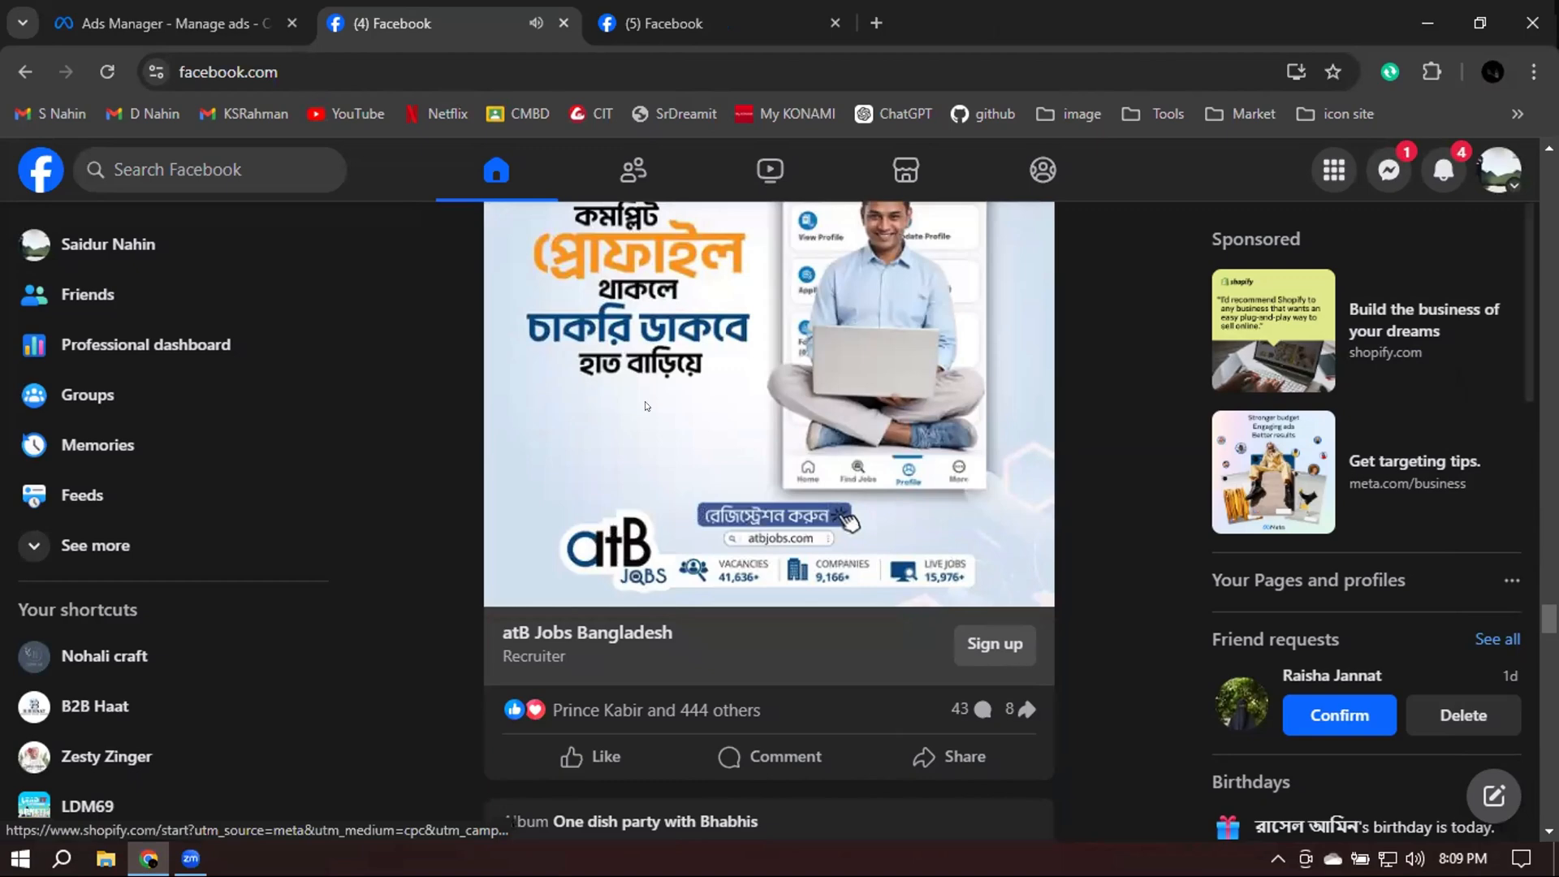
{"action": "scroll", "coordinate": [698, 417], "scroll_direction": "down", "scroll_amount": 3}
{"action": "scroll", "coordinate": [810, 414], "scroll_direction": "down", "scroll_amount": 1}
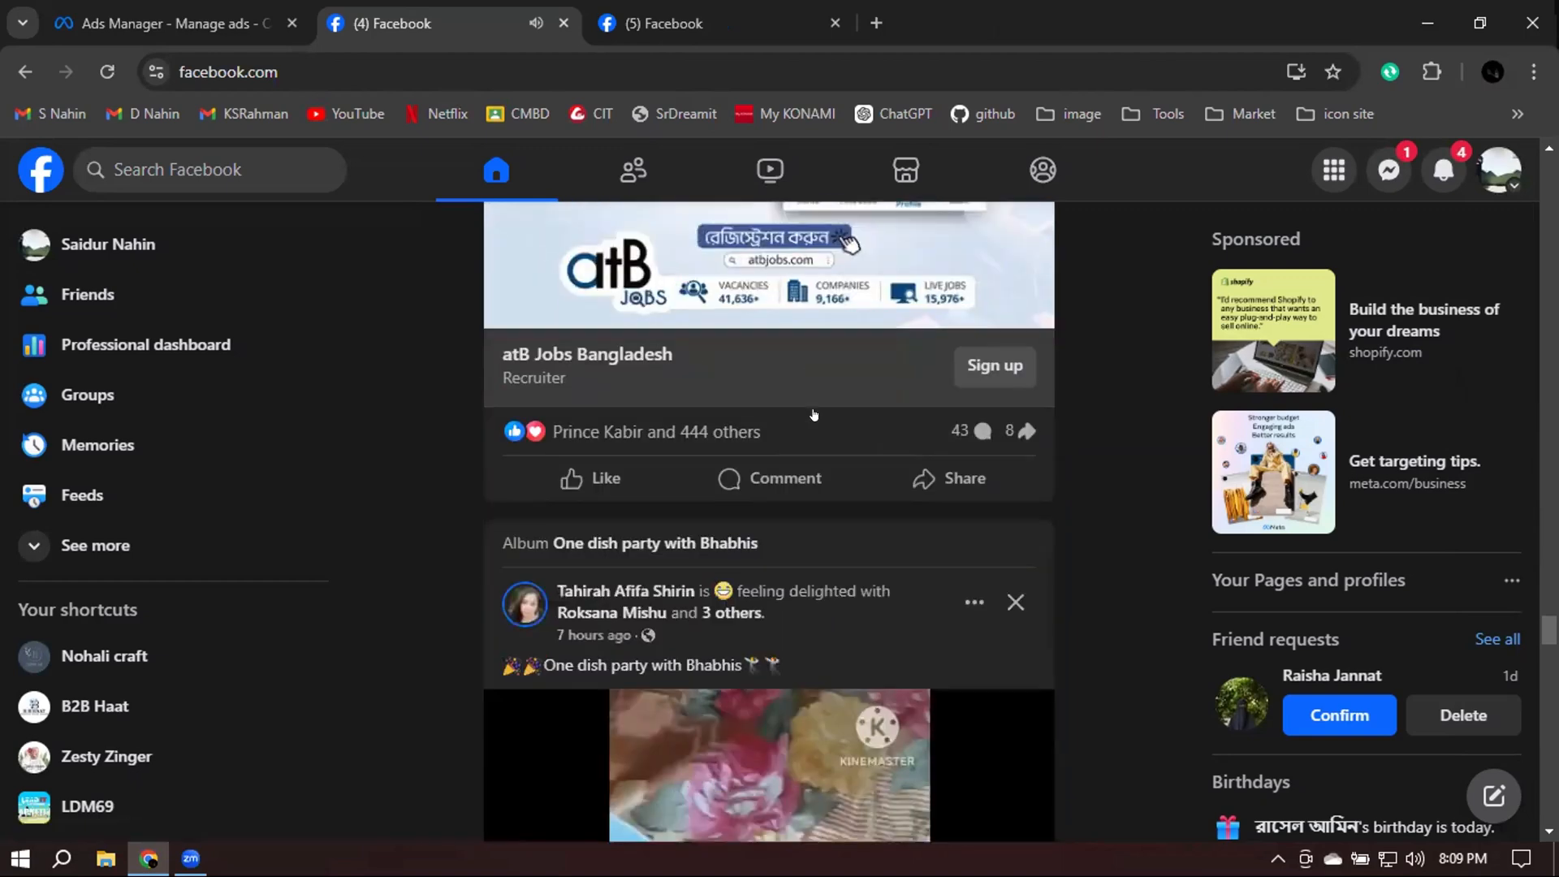
{"action": "scroll", "coordinate": [812, 414], "scroll_direction": "down", "scroll_amount": 5}
{"action": "scroll", "coordinate": [814, 414], "scroll_direction": "up", "scroll_amount": 5}
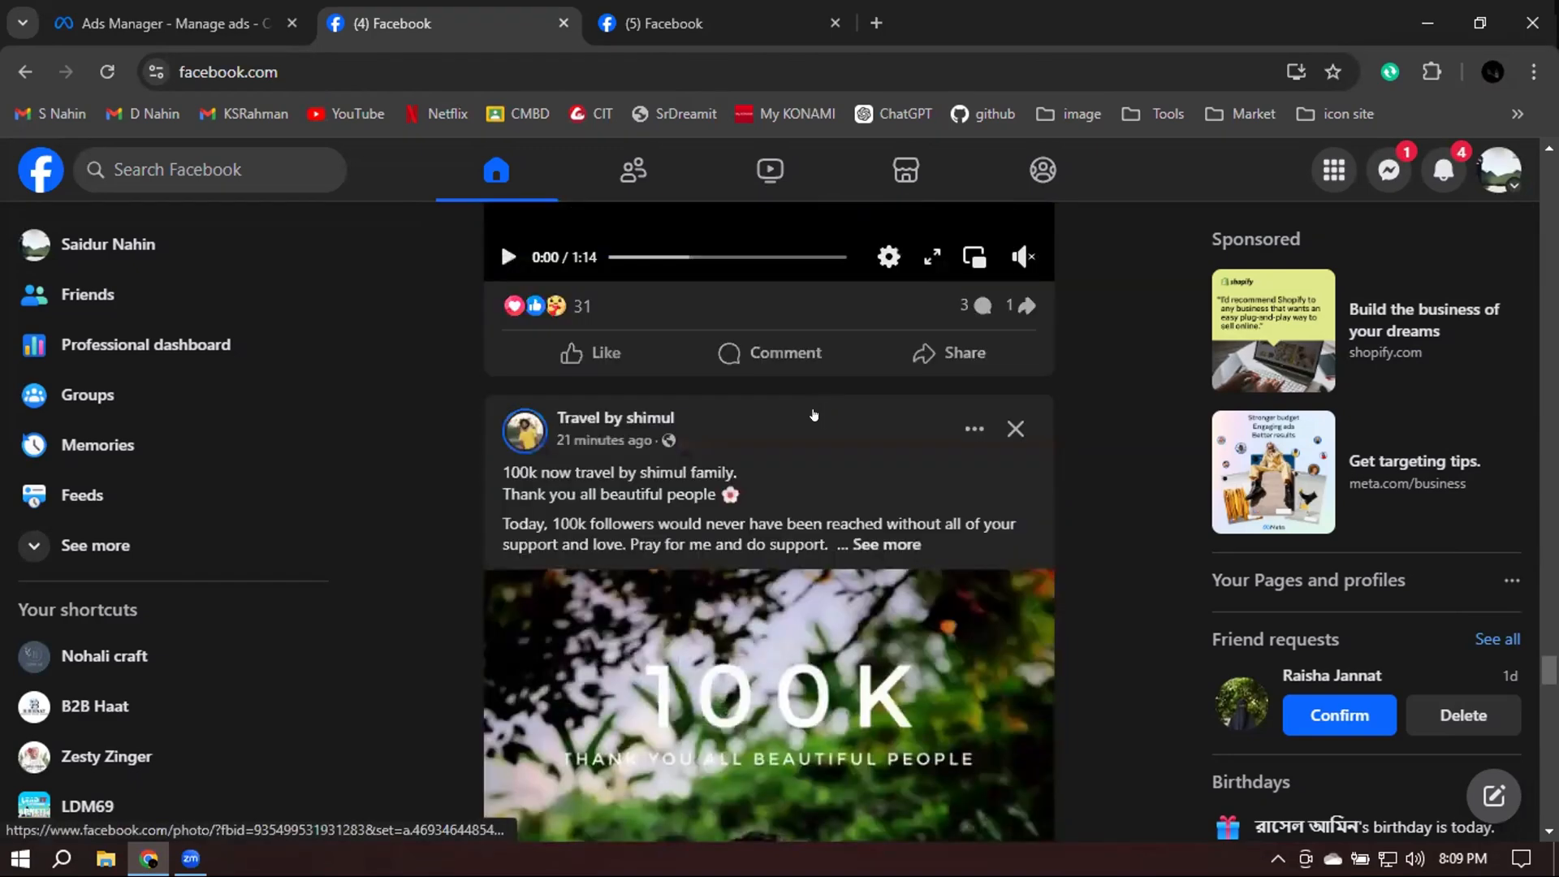
{"action": "scroll", "coordinate": [814, 414], "scroll_direction": "down", "scroll_amount": 12}
{"action": "scroll", "coordinate": [822, 414], "scroll_direction": "down", "scroll_amount": 7}
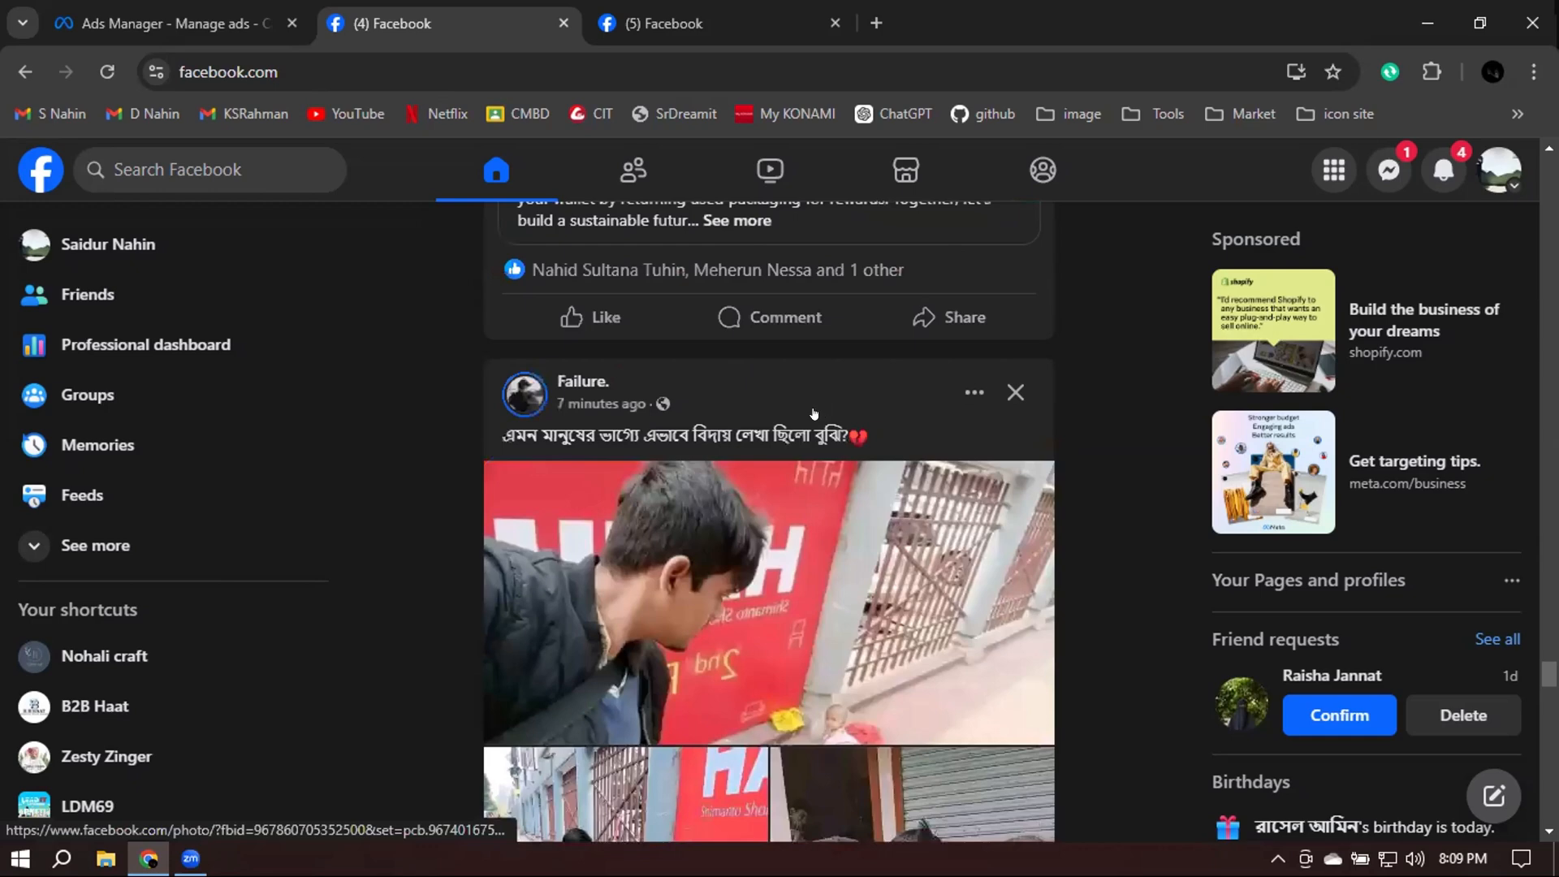
{"action": "scroll", "coordinate": [818, 417], "scroll_direction": "down", "scroll_amount": 8}
{"action": "scroll", "coordinate": [719, 394], "scroll_direction": "down", "scroll_amount": 1}
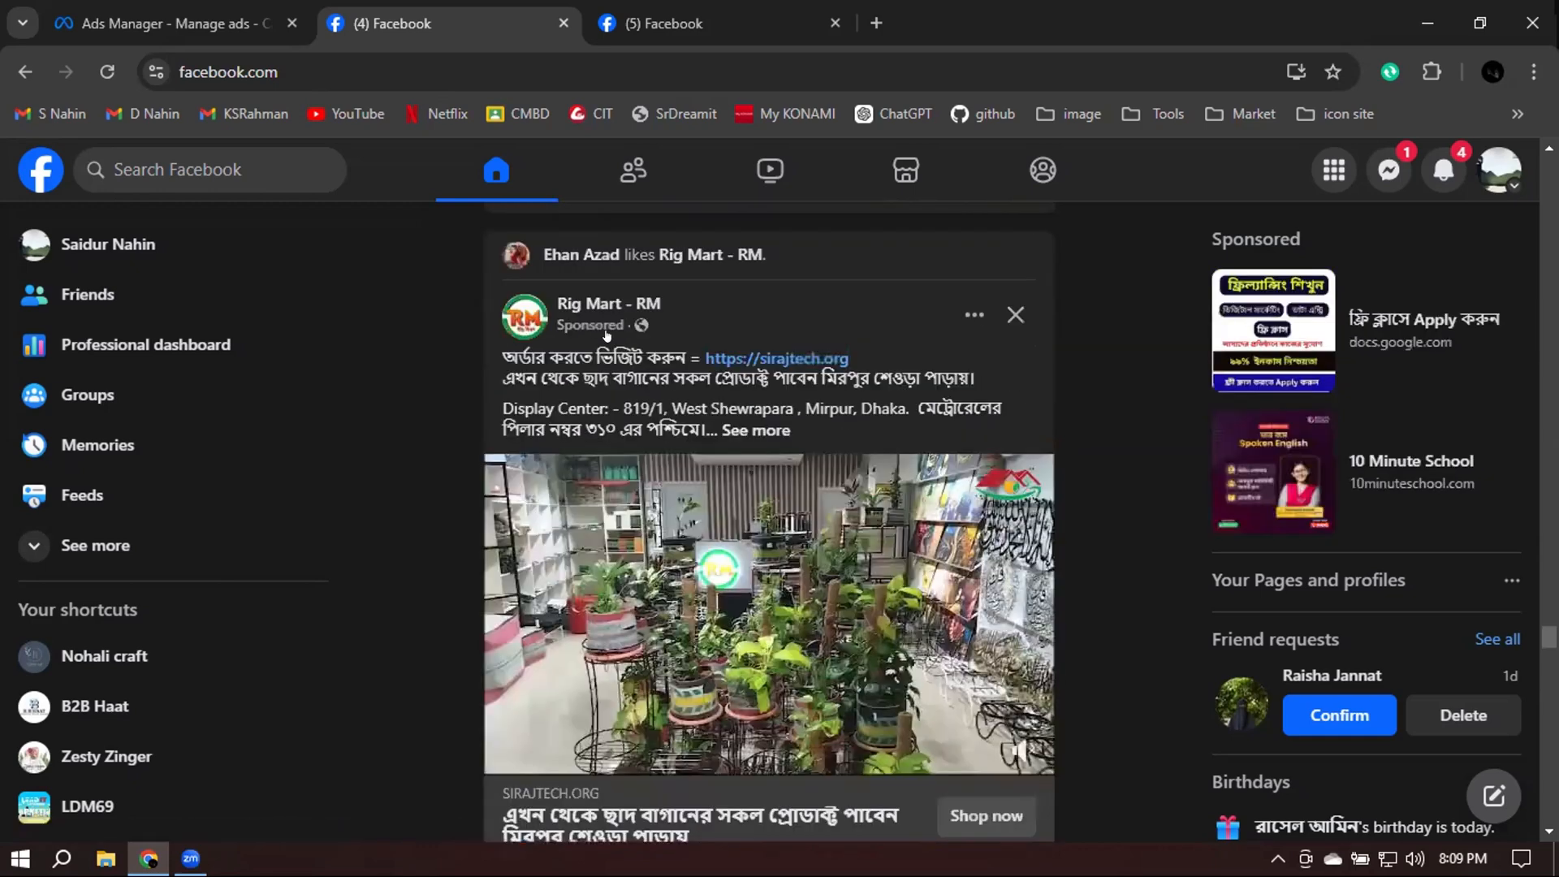
{"action": "scroll", "coordinate": [777, 333], "scroll_direction": "down", "scroll_amount": 3}
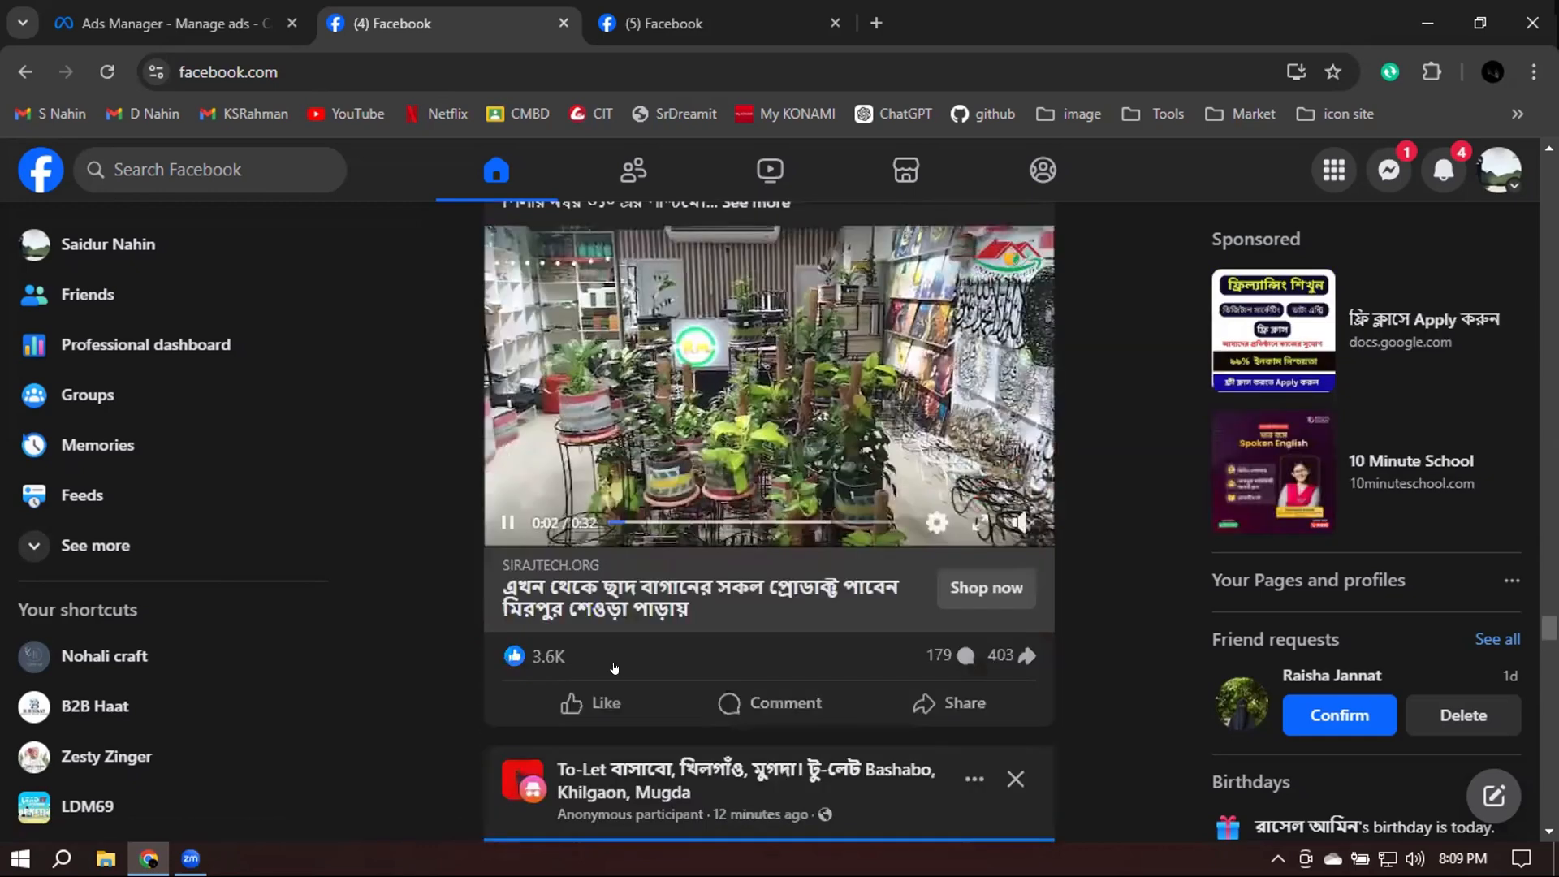
Open the website linked from the Rig Mart - RM ad, close it and look briefly further through the feed
{"action": "left_click", "coordinate": [641, 586]}
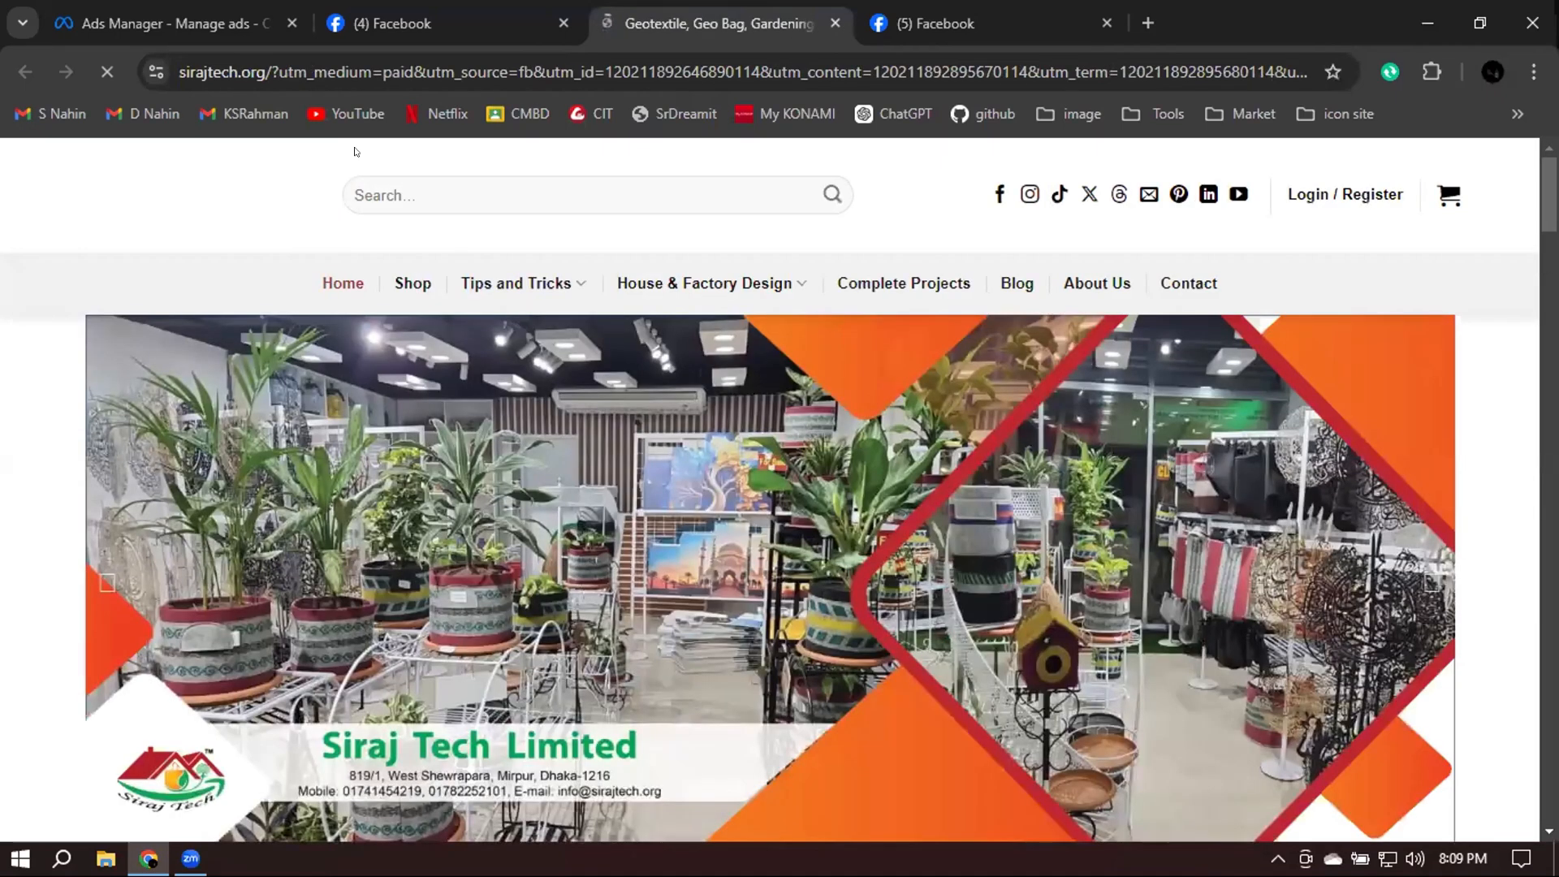
{"action": "key", "text": "ctrl+w"}
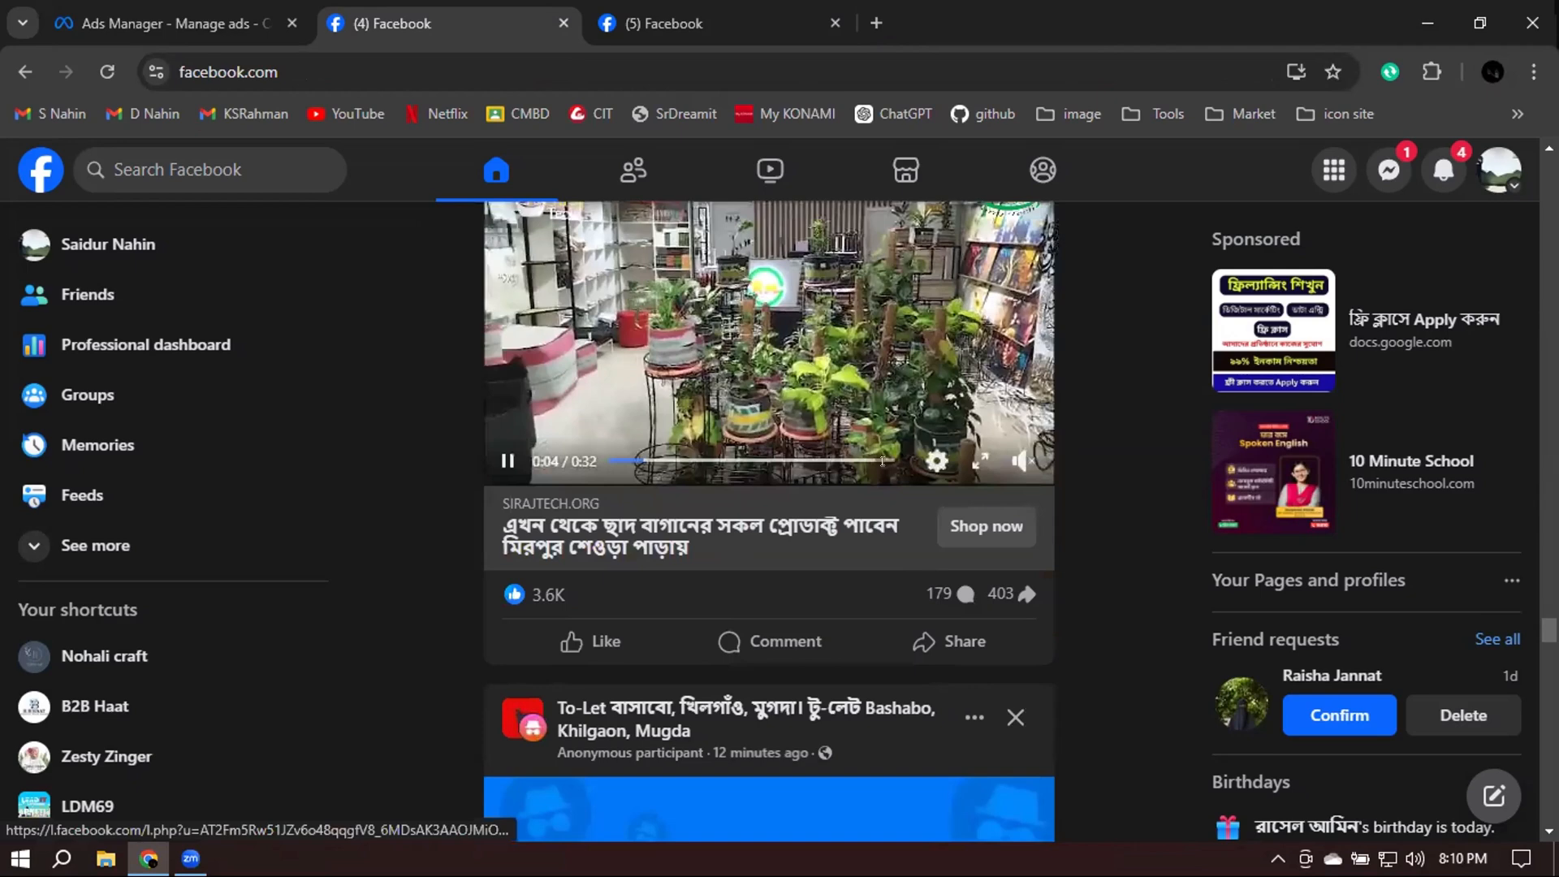
{"action": "scroll", "coordinate": [883, 461], "scroll_direction": "down", "scroll_amount": 5}
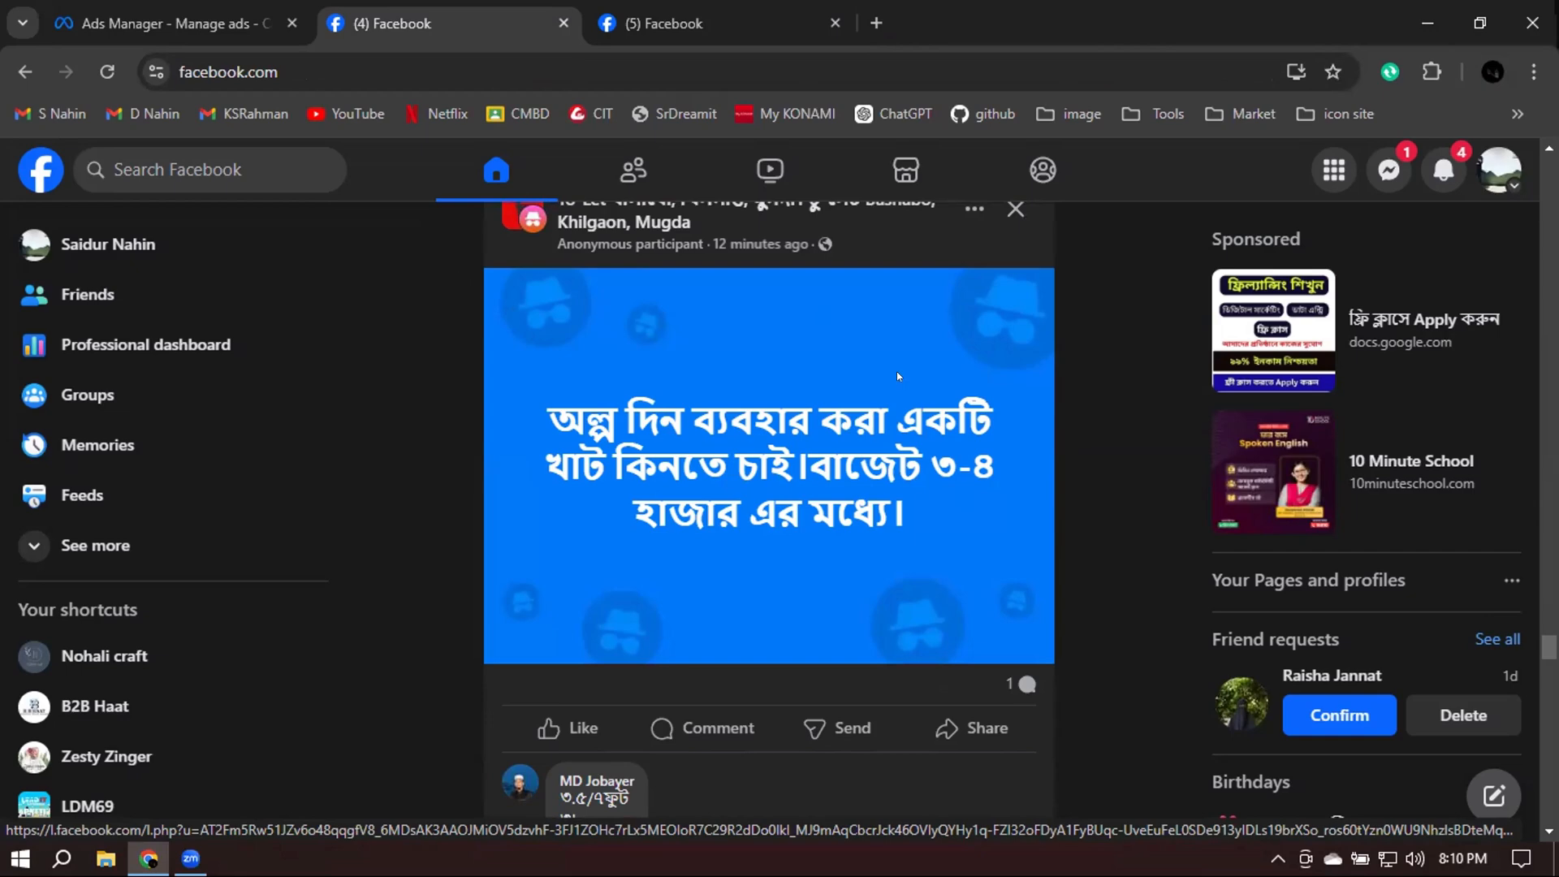
{"action": "scroll", "coordinate": [897, 375], "scroll_direction": "up", "scroll_amount": 1}
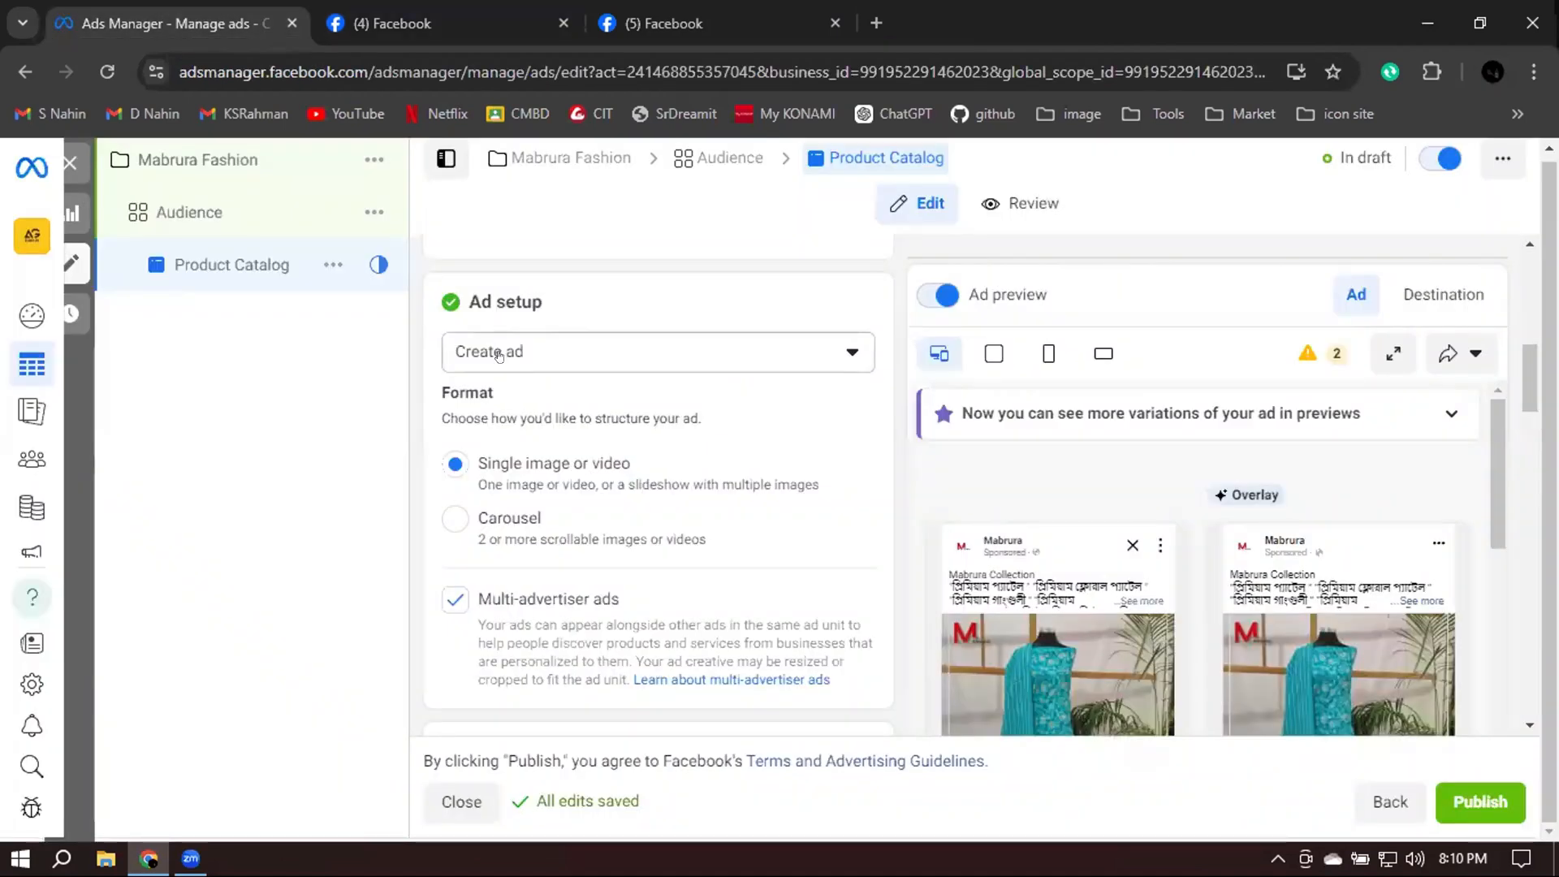
In the Product Catalog ad in Ads Manager, set the ad setup to Use existing post and open the post selection
{"action": "left_click", "coordinate": [498, 353]}
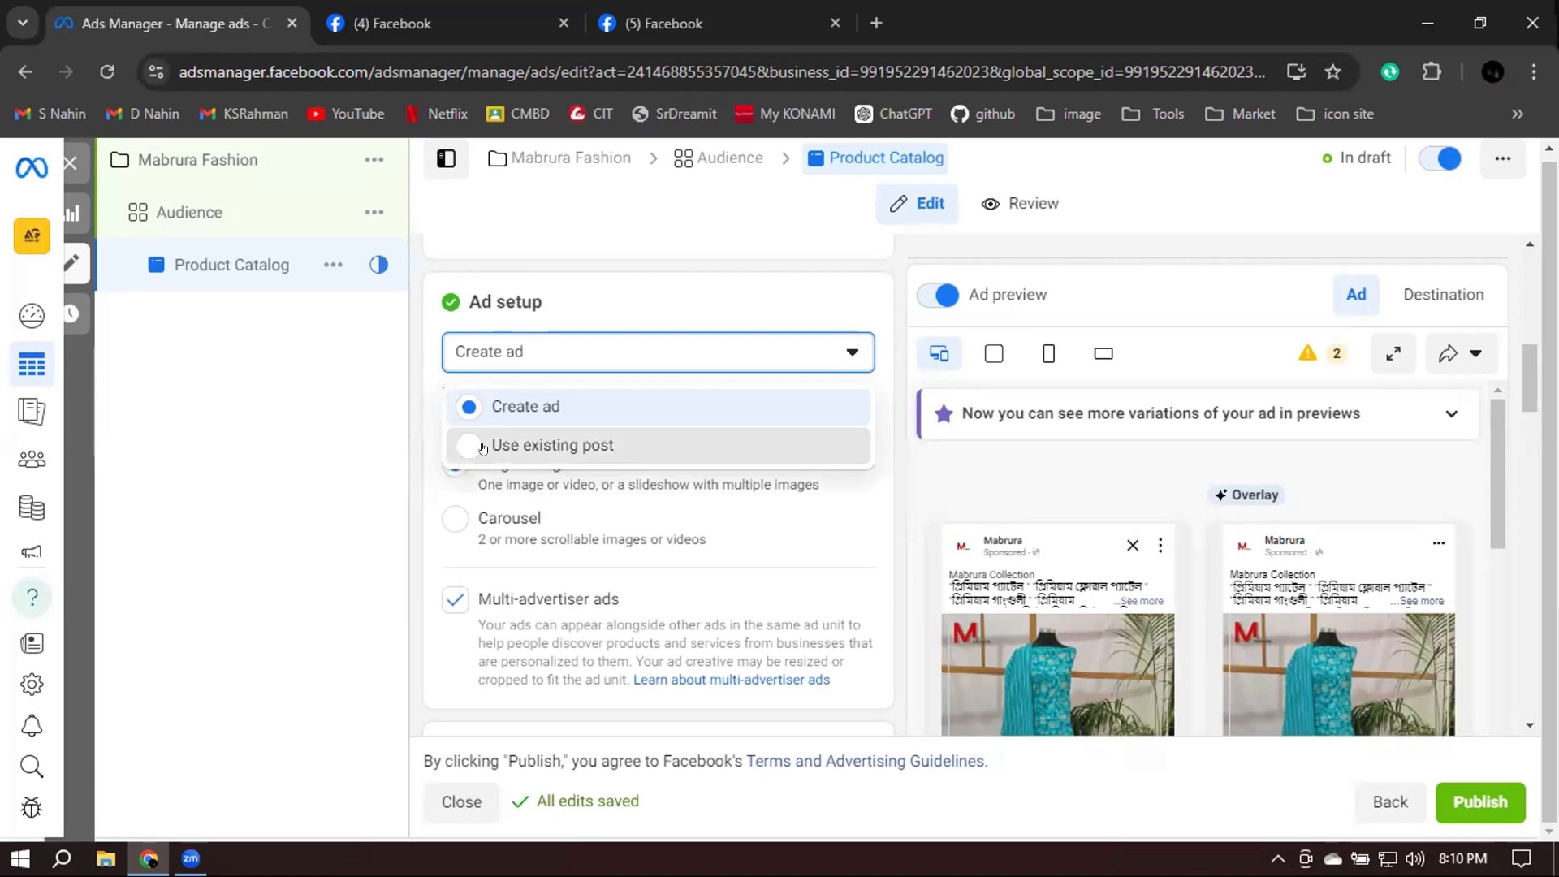
{"action": "left_click", "coordinate": [482, 446]}
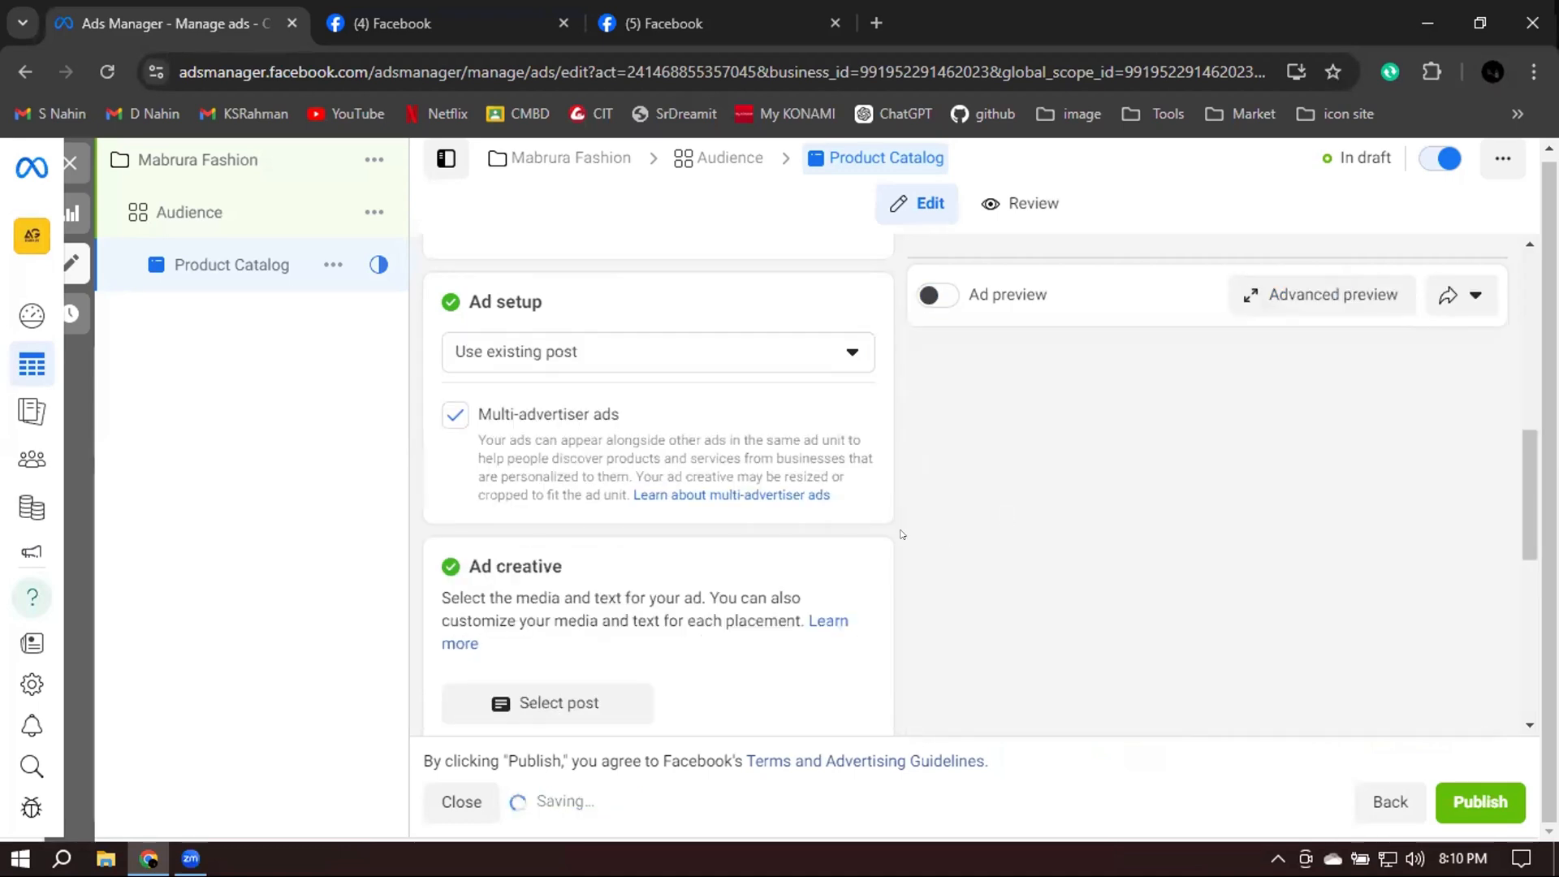
{"action": "scroll", "coordinate": [893, 482], "scroll_direction": "down", "scroll_amount": 1}
{"action": "scroll", "coordinate": [895, 480], "scroll_direction": "down", "scroll_amount": 1}
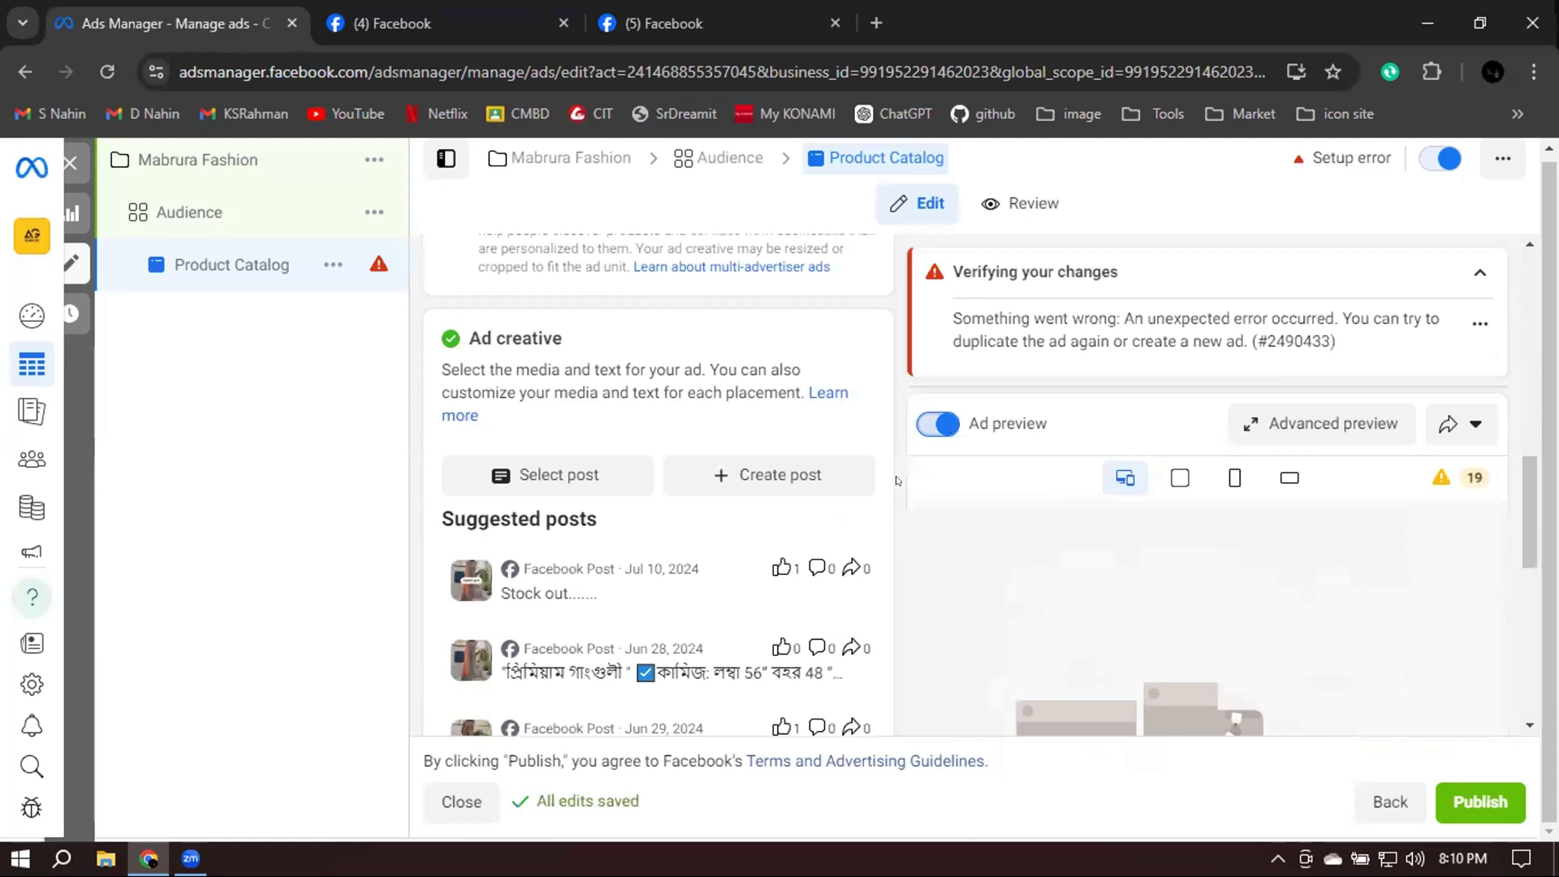
{"action": "left_click", "coordinate": [501, 473]}
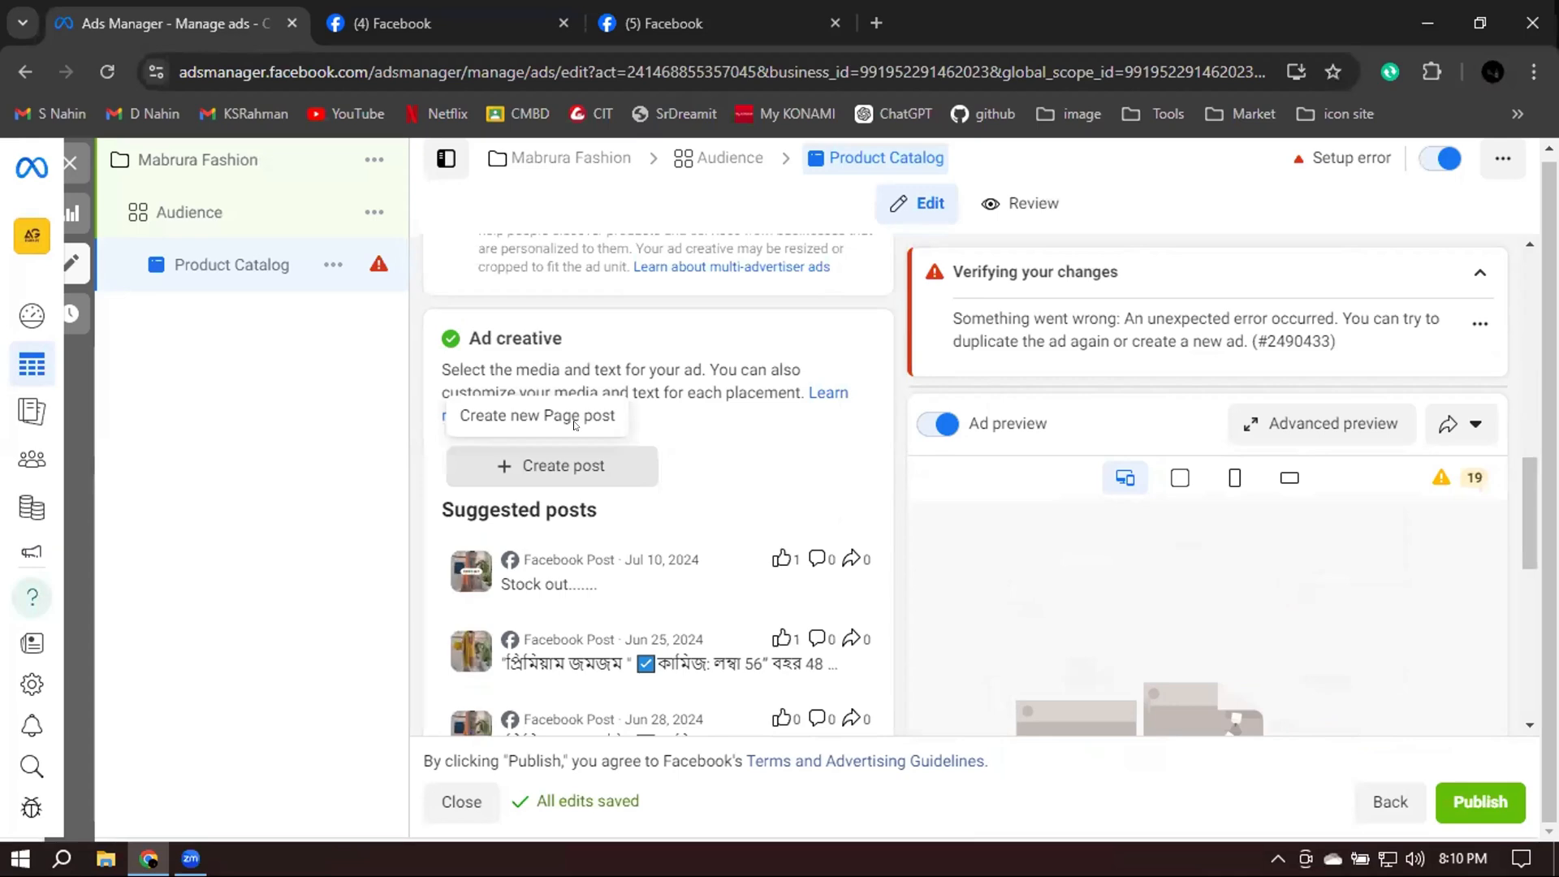
Look through the Facebook posts available for the ad down to those from late June
{"action": "scroll", "coordinate": [753, 484], "scroll_direction": "up", "scroll_amount": 2}
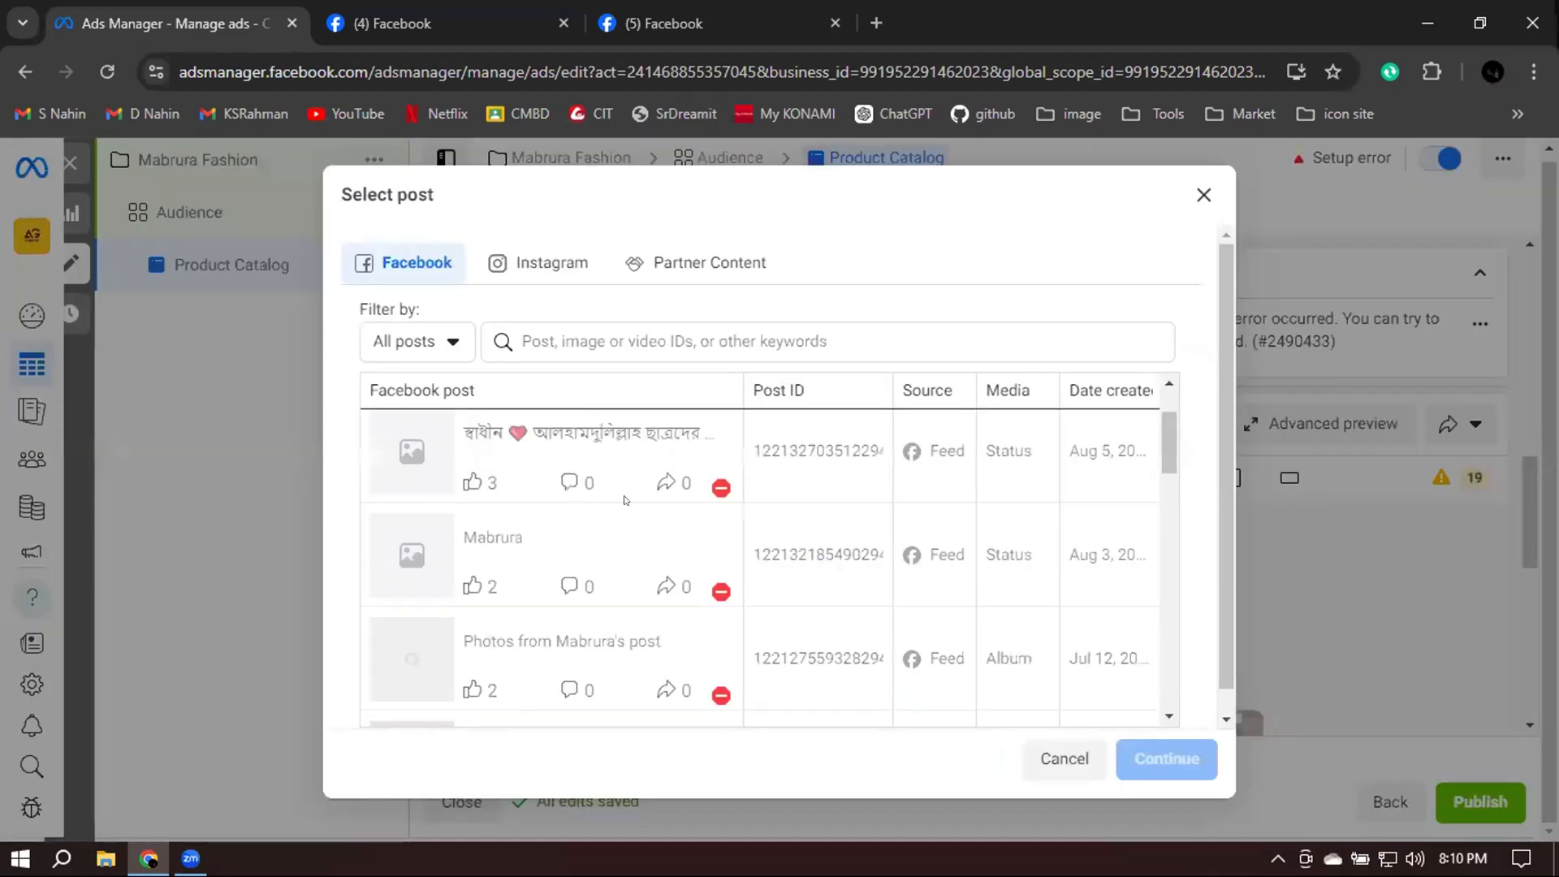
{"action": "scroll", "coordinate": [627, 497], "scroll_direction": "up", "scroll_amount": 1}
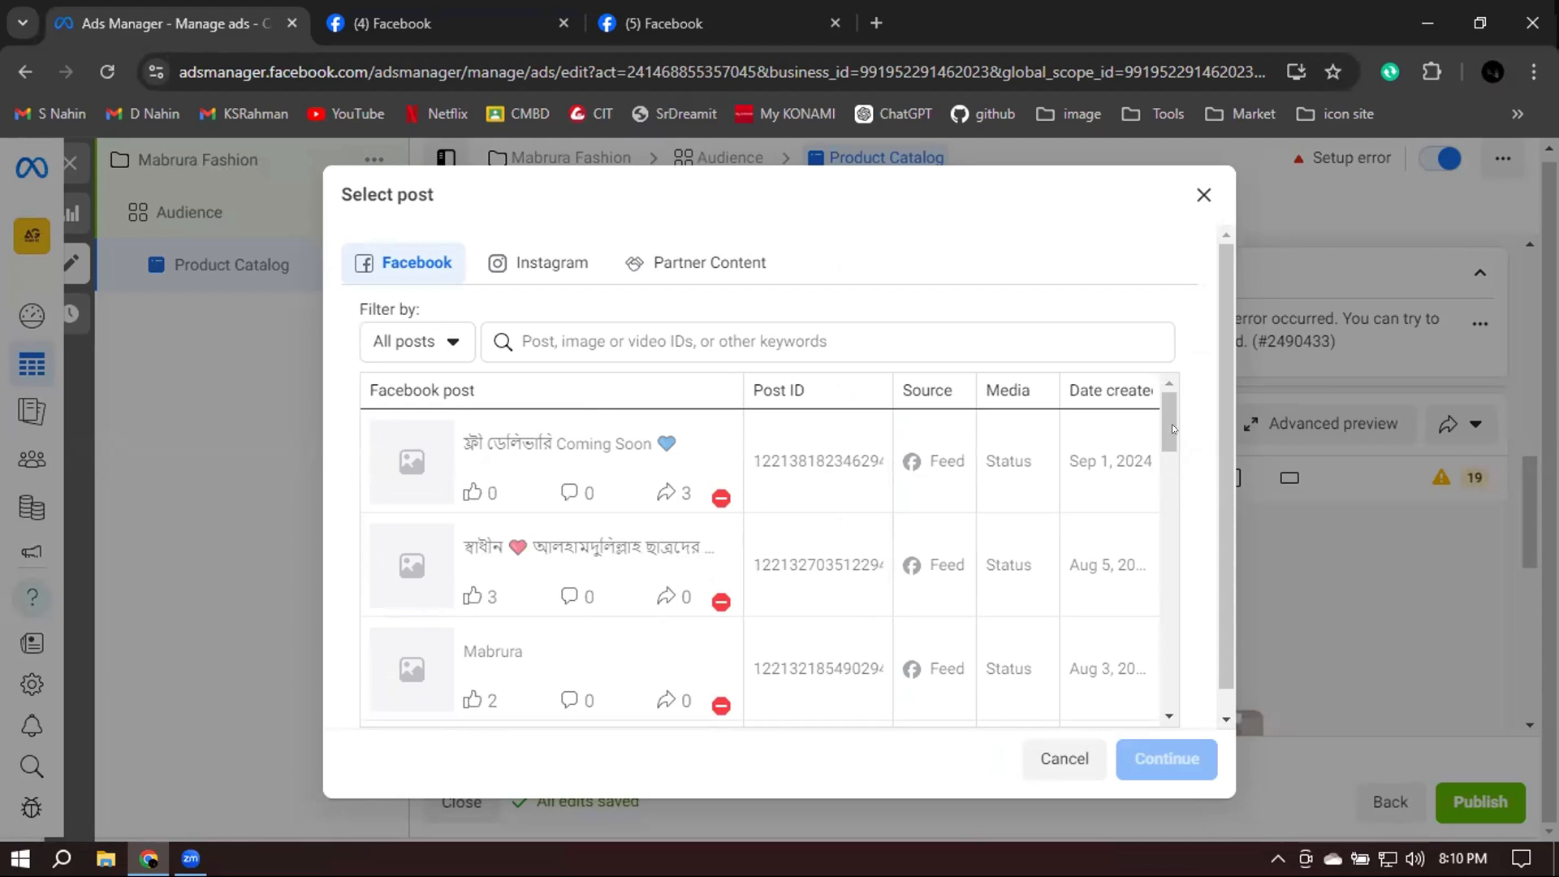
{"action": "left_click_drag", "start_coordinate": [1170, 444], "coordinate": [1156, 625]}
{"action": "scroll", "coordinate": [1156, 647], "scroll_direction": "down", "scroll_amount": 5}
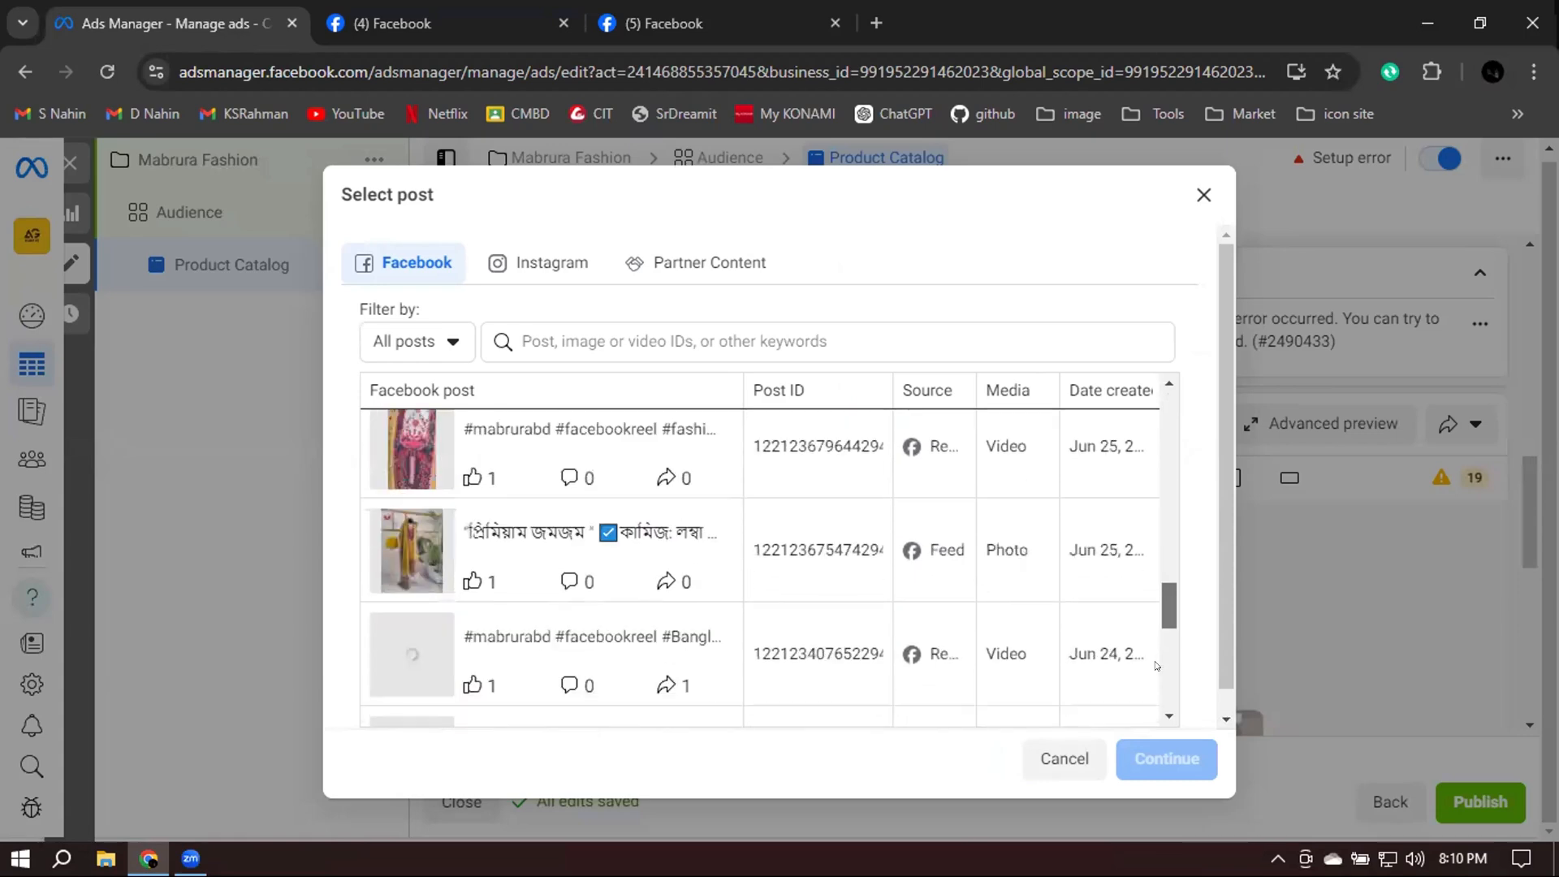
Switch to the Mabrura Facebook page and examine the text and photos of the June 12 Mabrura Collection post
{"action": "left_click", "coordinate": [719, 28]}
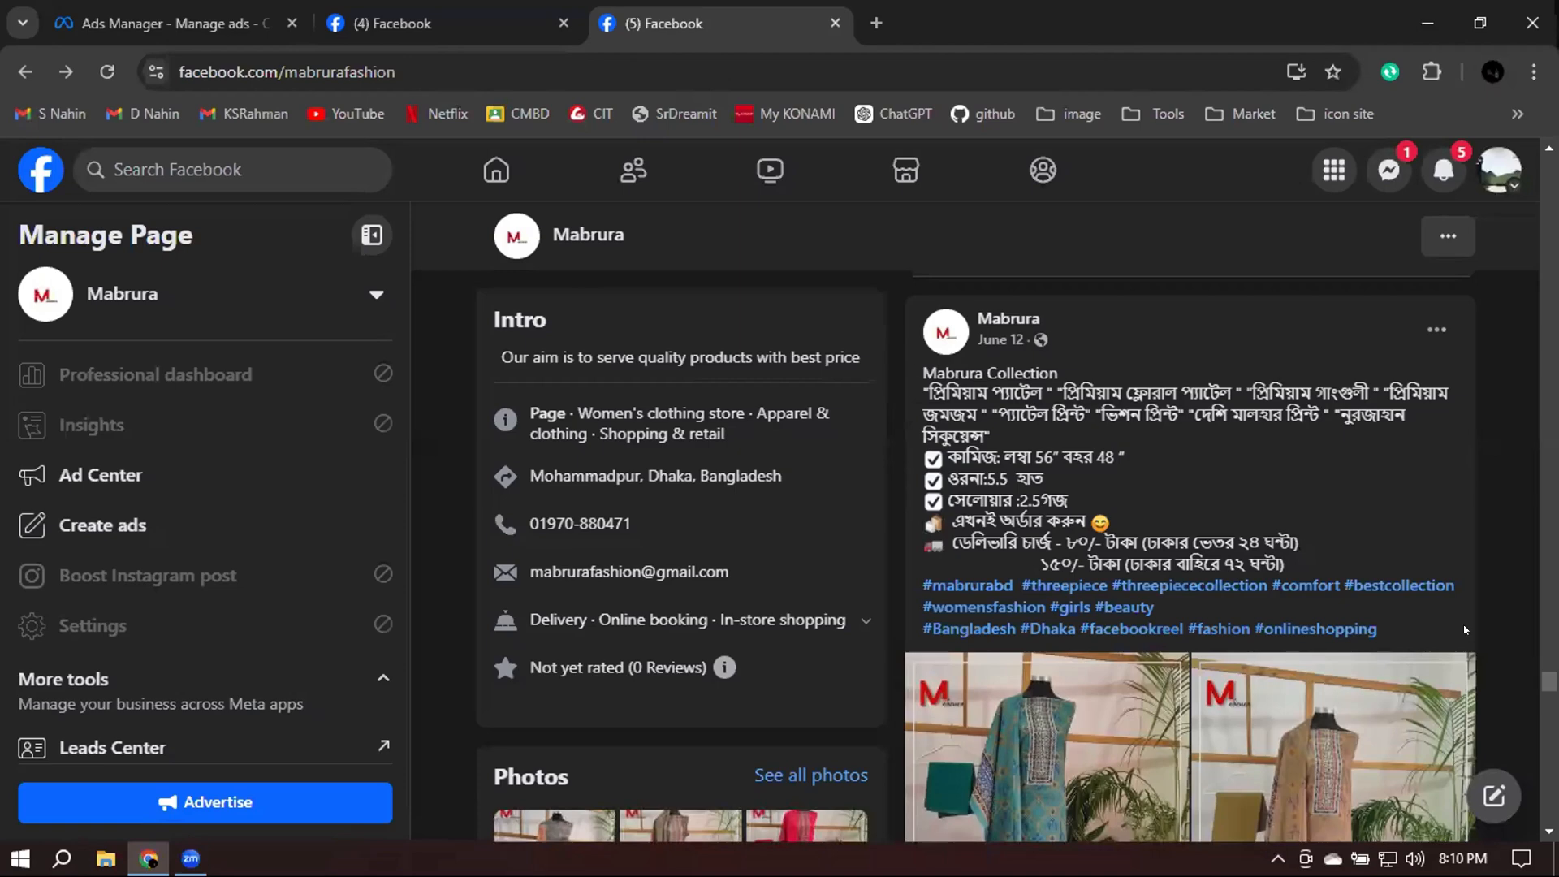
{"action": "scroll", "coordinate": [1447, 646], "scroll_direction": "down", "scroll_amount": 3}
{"action": "scroll", "coordinate": [1301, 664], "scroll_direction": "down", "scroll_amount": 1}
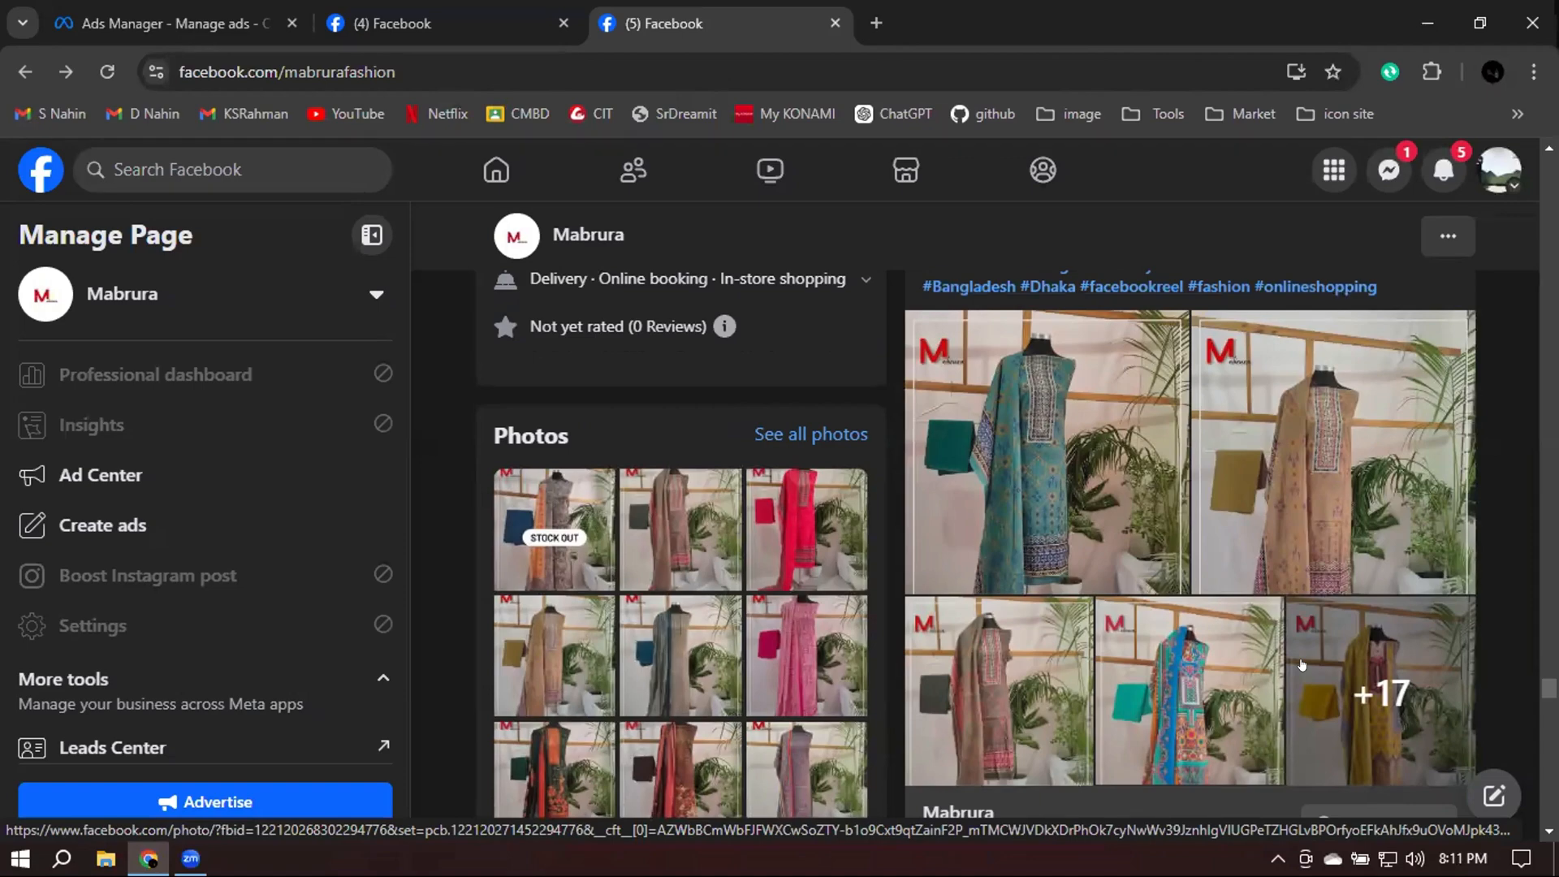
{"action": "scroll", "coordinate": [1413, 557], "scroll_direction": "up", "scroll_amount": 3}
{"action": "left_click_drag", "start_coordinate": [1304, 451], "coordinate": [938, 268]}
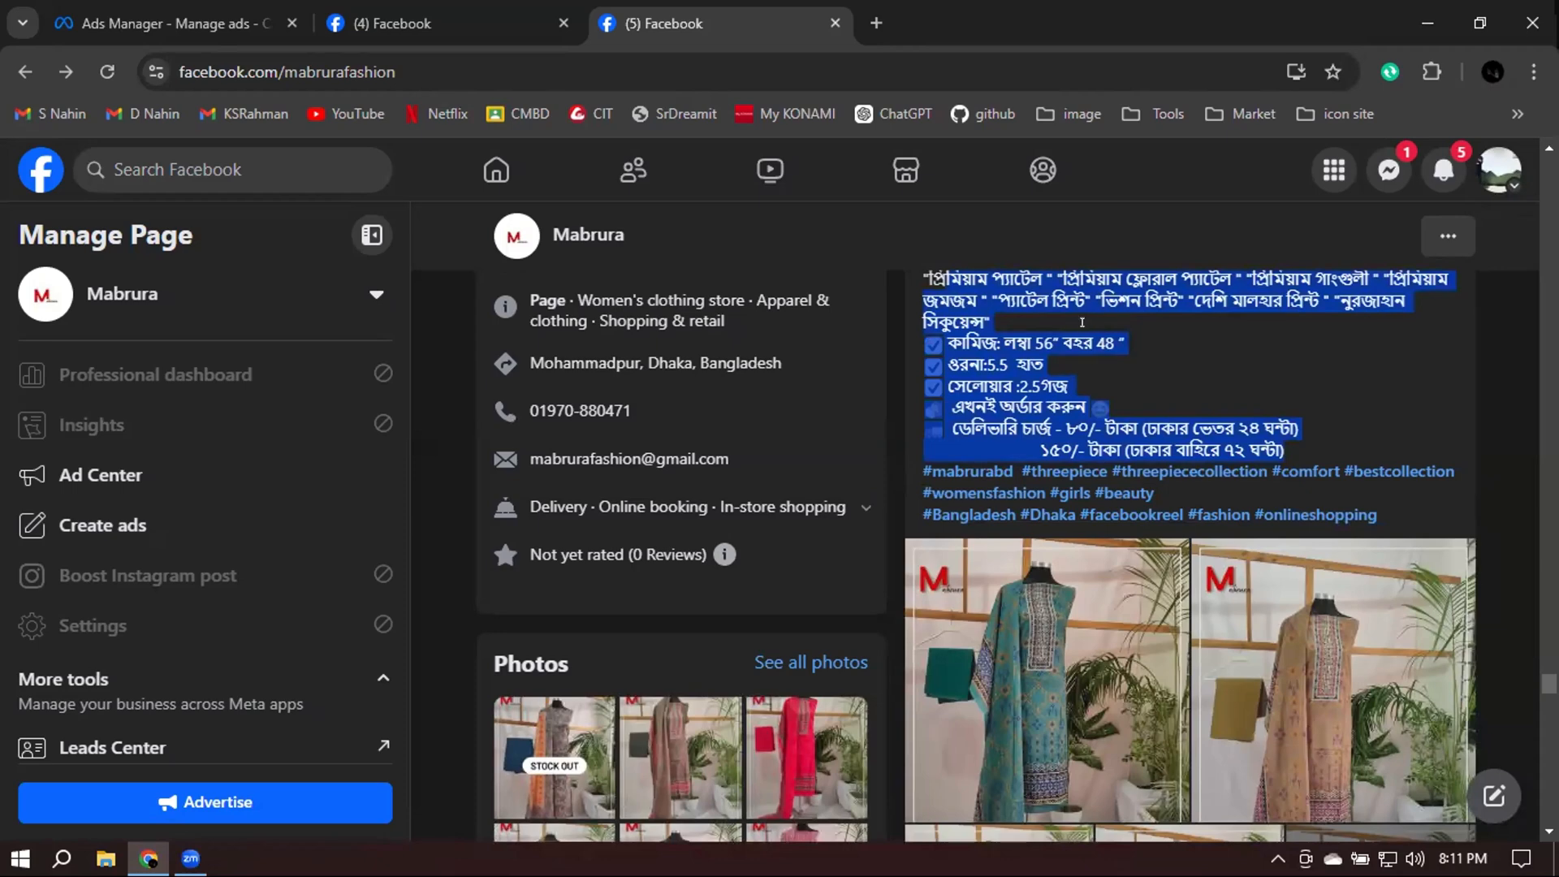
{"action": "left_click", "coordinate": [1028, 341]}
{"action": "scroll", "coordinate": [1151, 394], "scroll_direction": "up", "scroll_amount": 3}
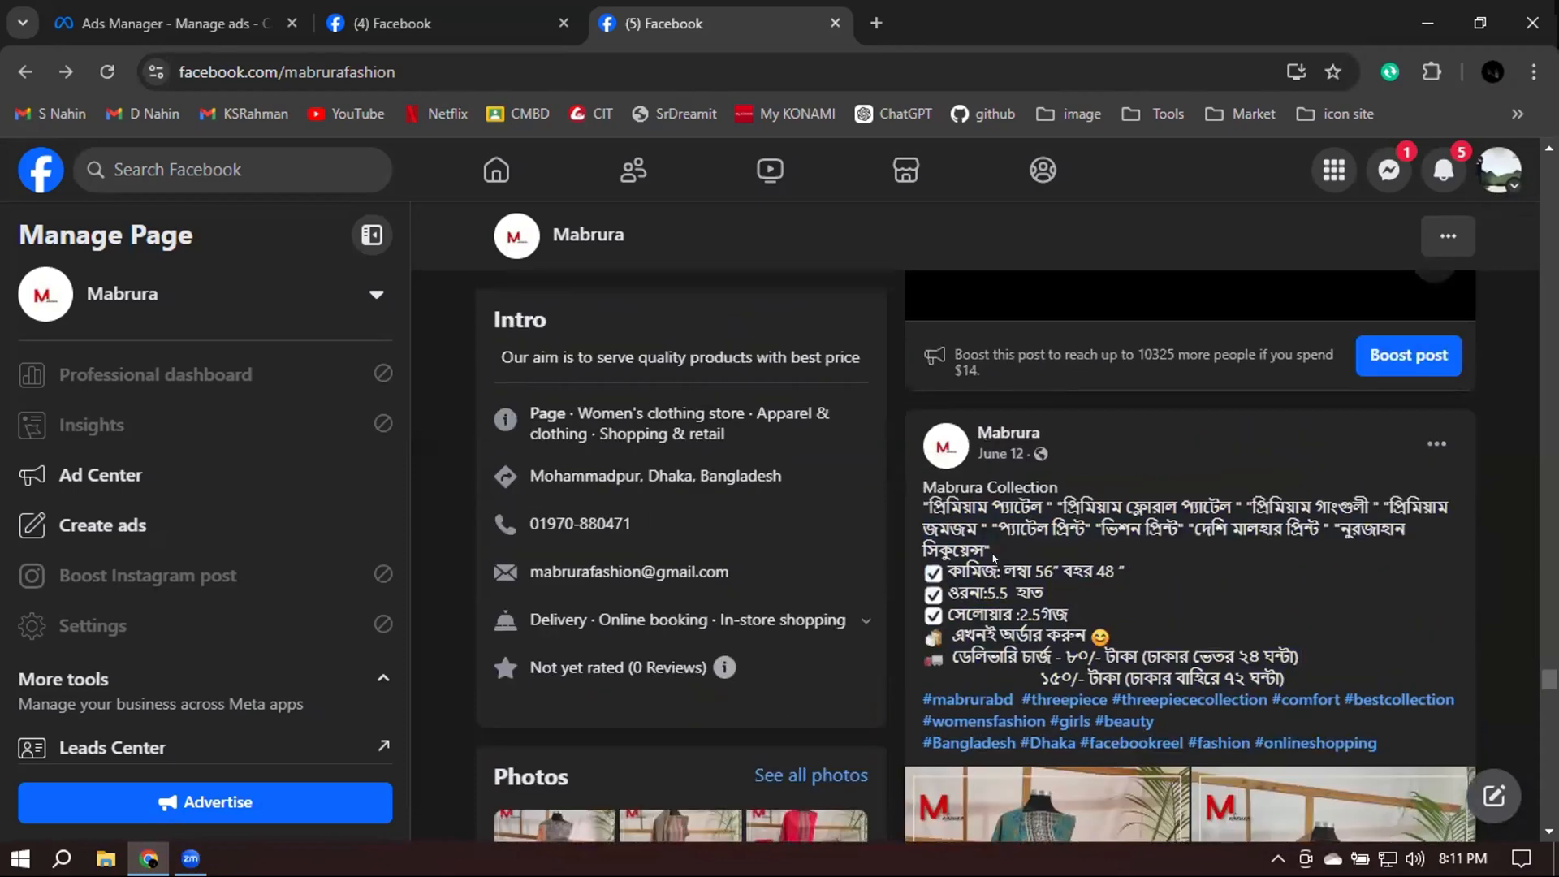
{"action": "left_click_drag", "start_coordinate": [920, 485], "coordinate": [1297, 667]}
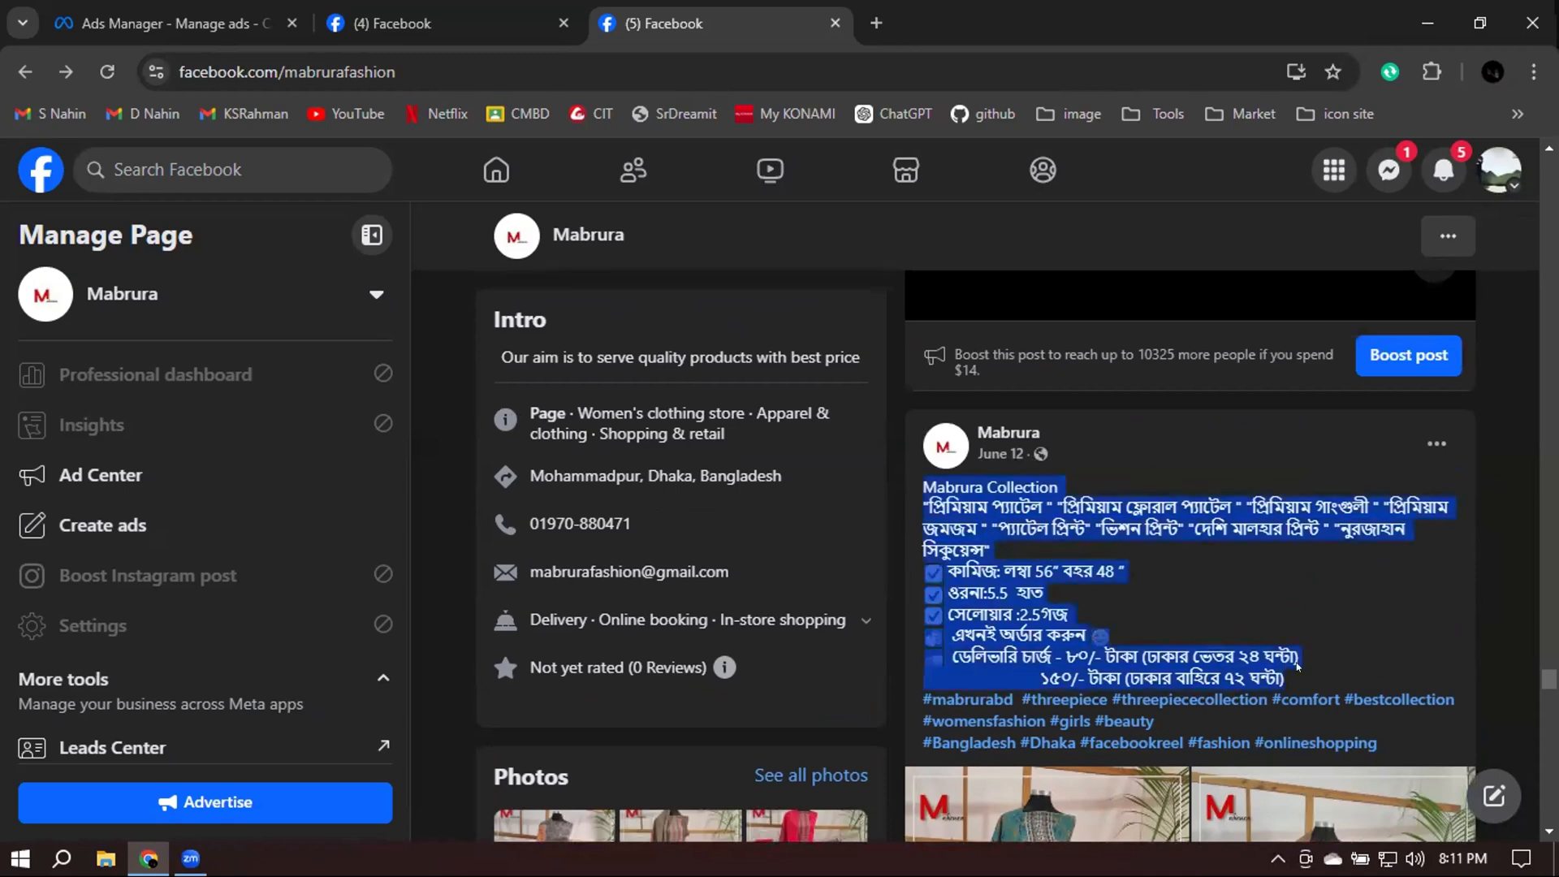
{"action": "left_click", "coordinate": [1080, 606]}
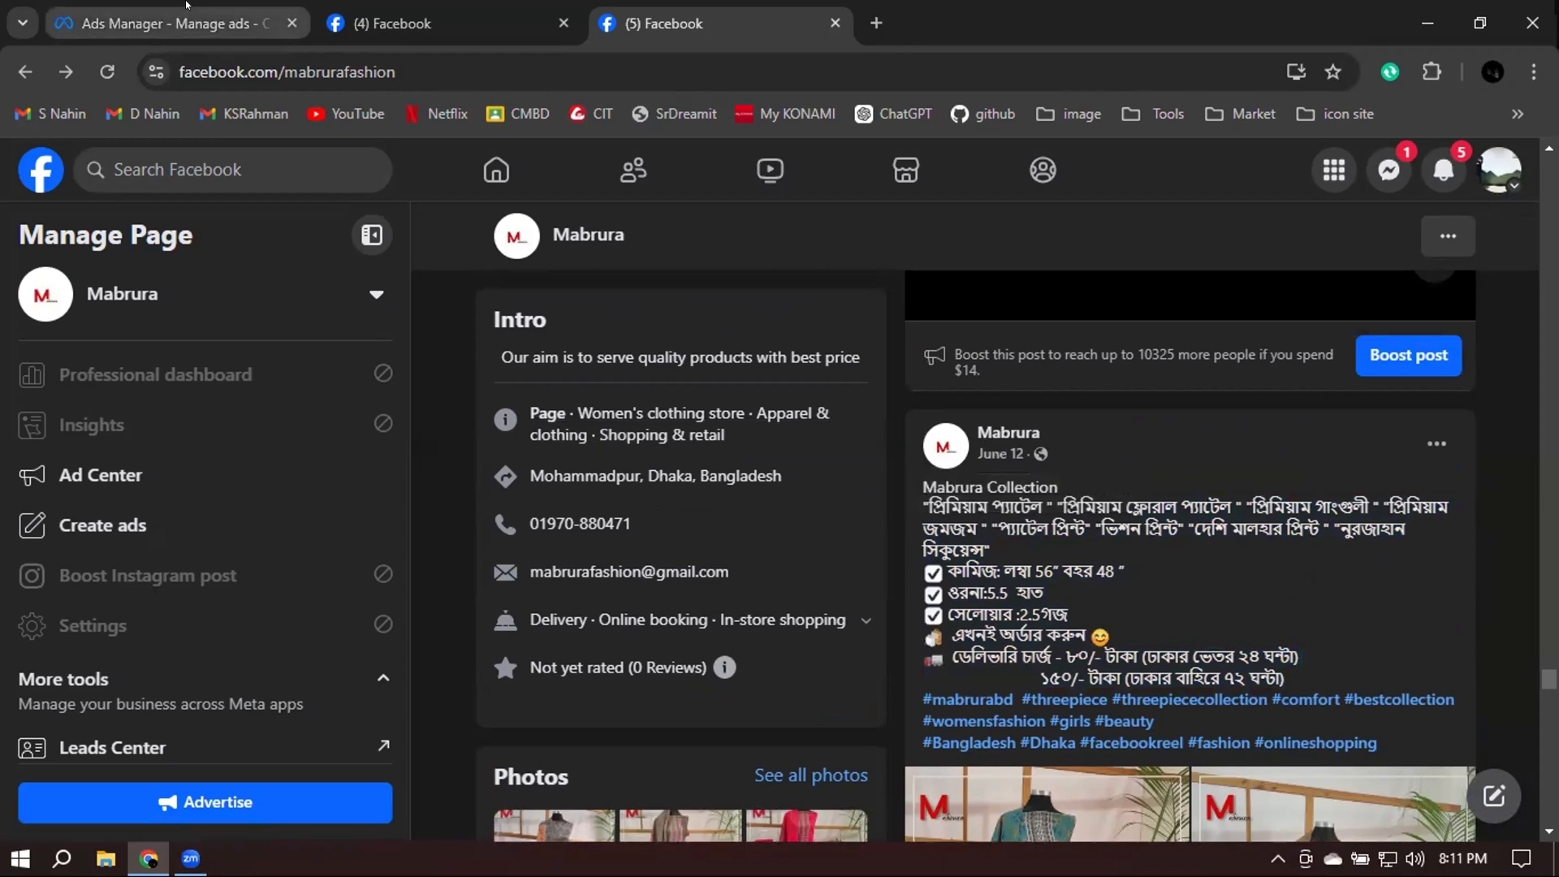
Return to the post selection in Ads Manager and find the June 12 Mabrura Collection album post
{"action": "left_click", "coordinate": [185, 4]}
{"action": "scroll", "coordinate": [1100, 539], "scroll_direction": "down", "scroll_amount": 1}
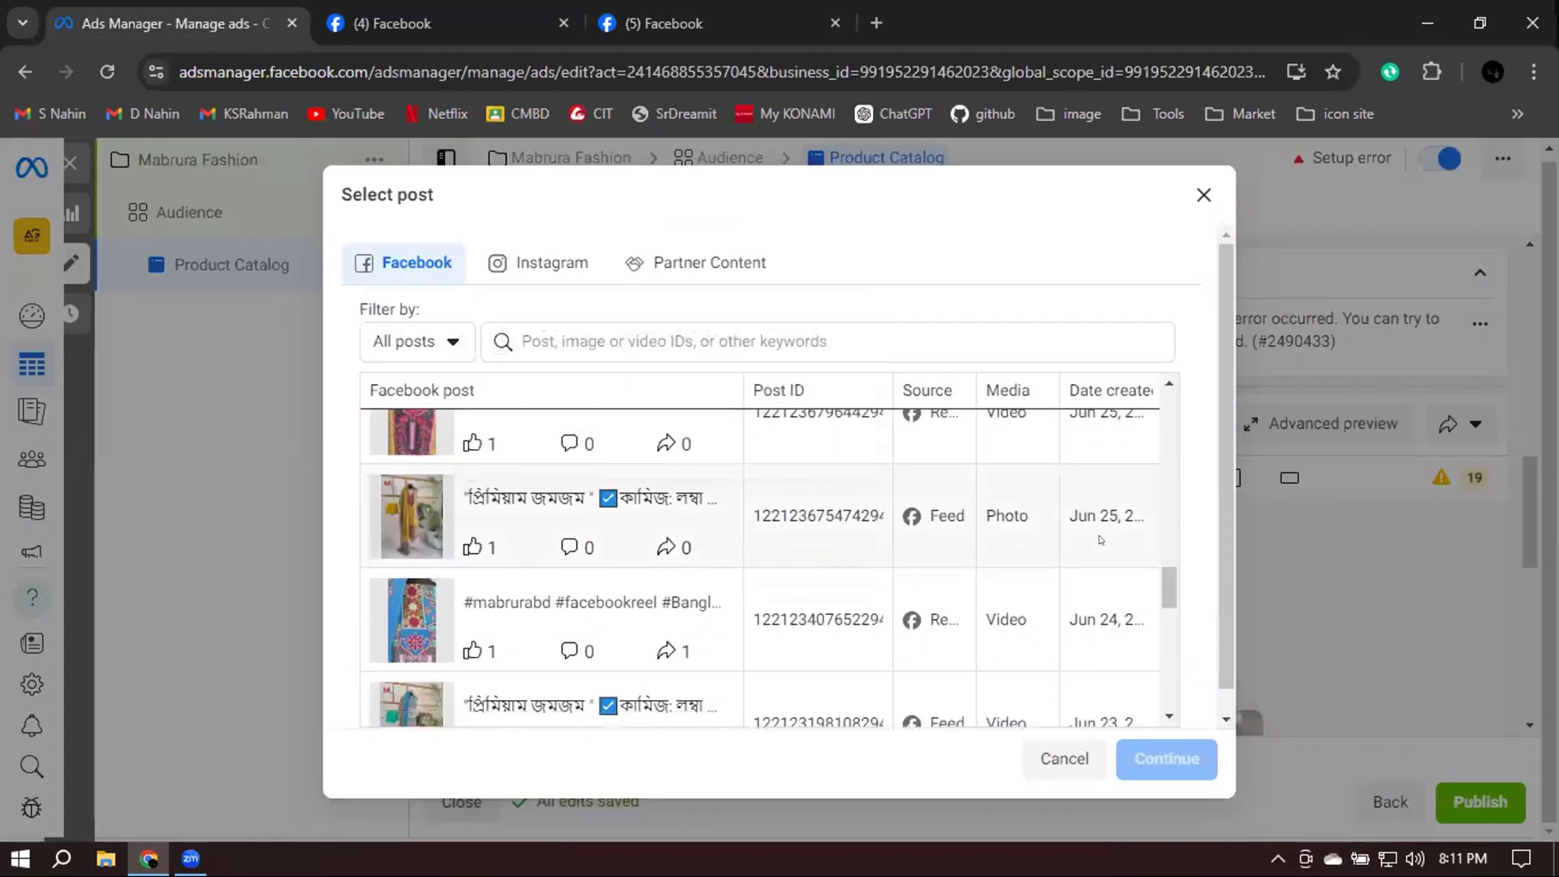
{"action": "scroll", "coordinate": [1100, 539], "scroll_direction": "down", "scroll_amount": 6}
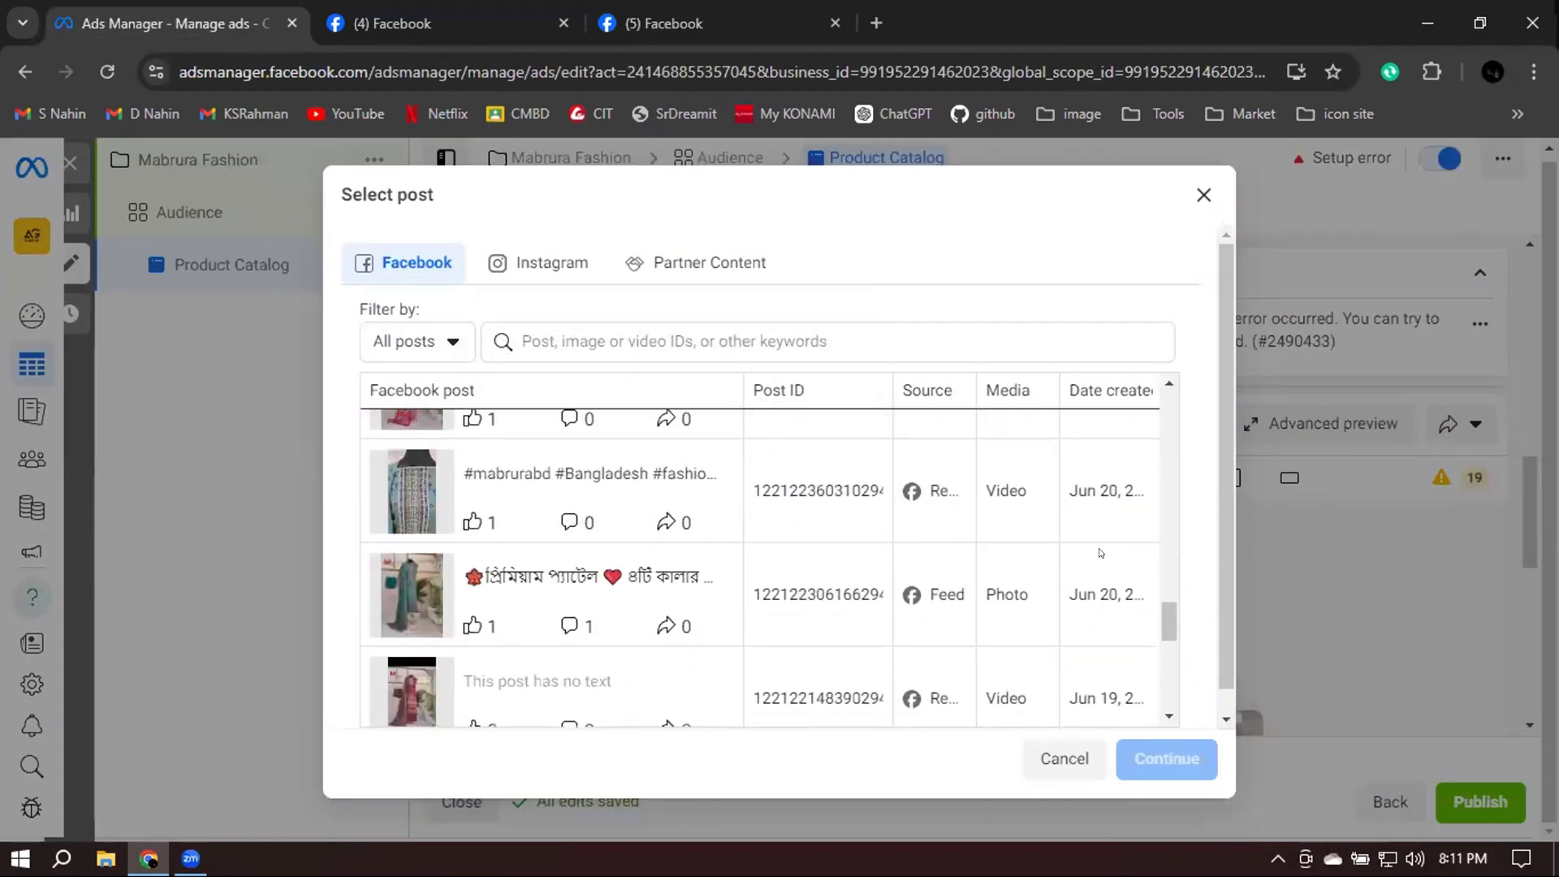
{"action": "scroll", "coordinate": [1100, 553], "scroll_direction": "down", "scroll_amount": 5}
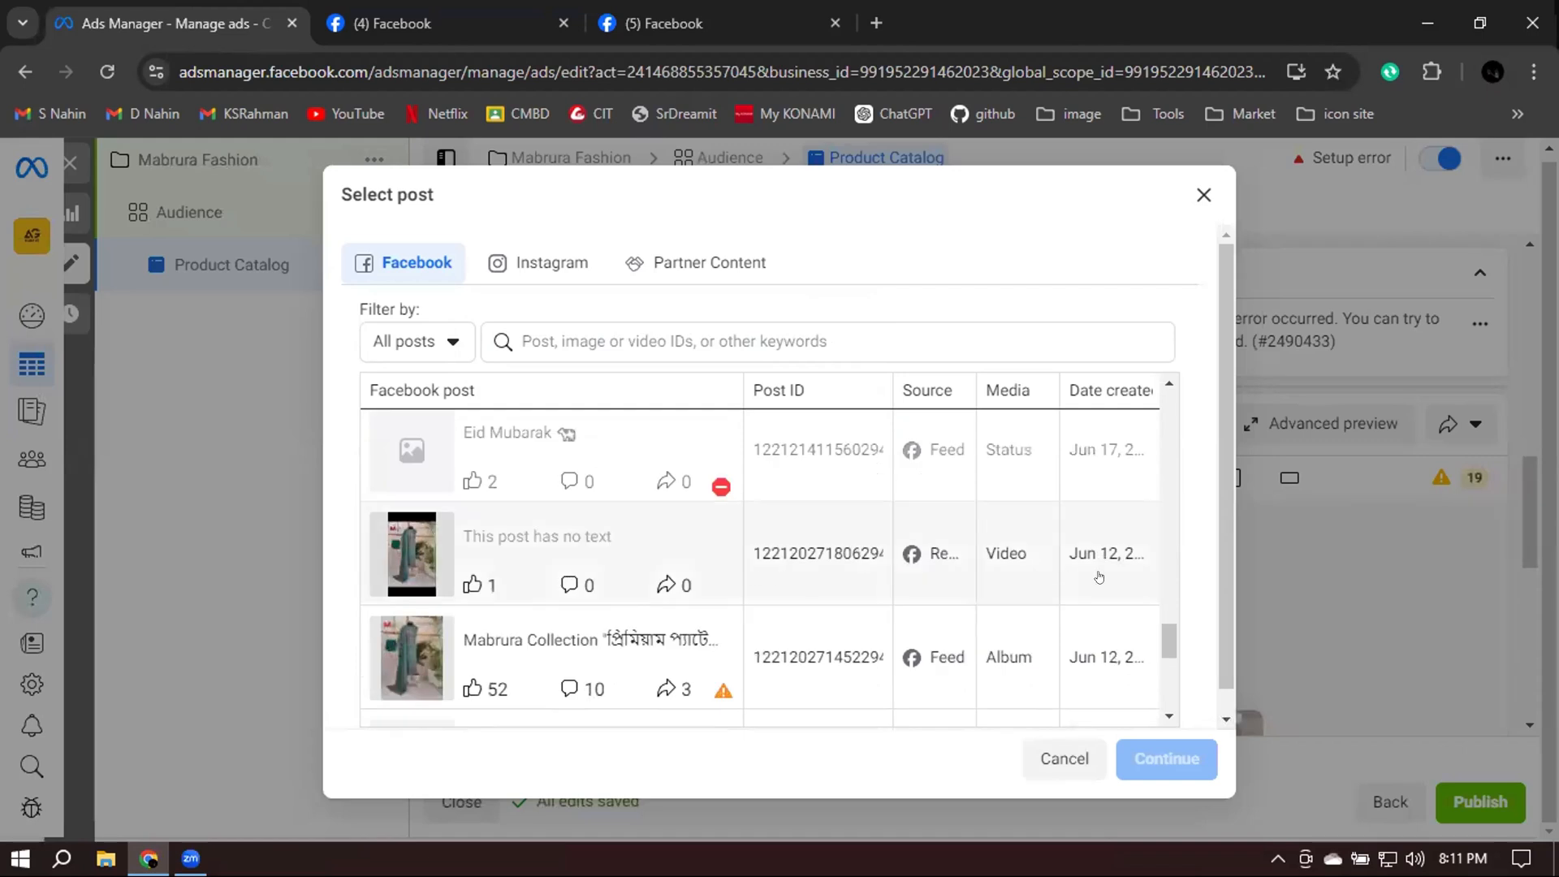
{"action": "scroll", "coordinate": [1098, 577], "scroll_direction": "down", "scroll_amount": 1}
{"action": "scroll", "coordinate": [1091, 617], "scroll_direction": "up", "scroll_amount": 1}
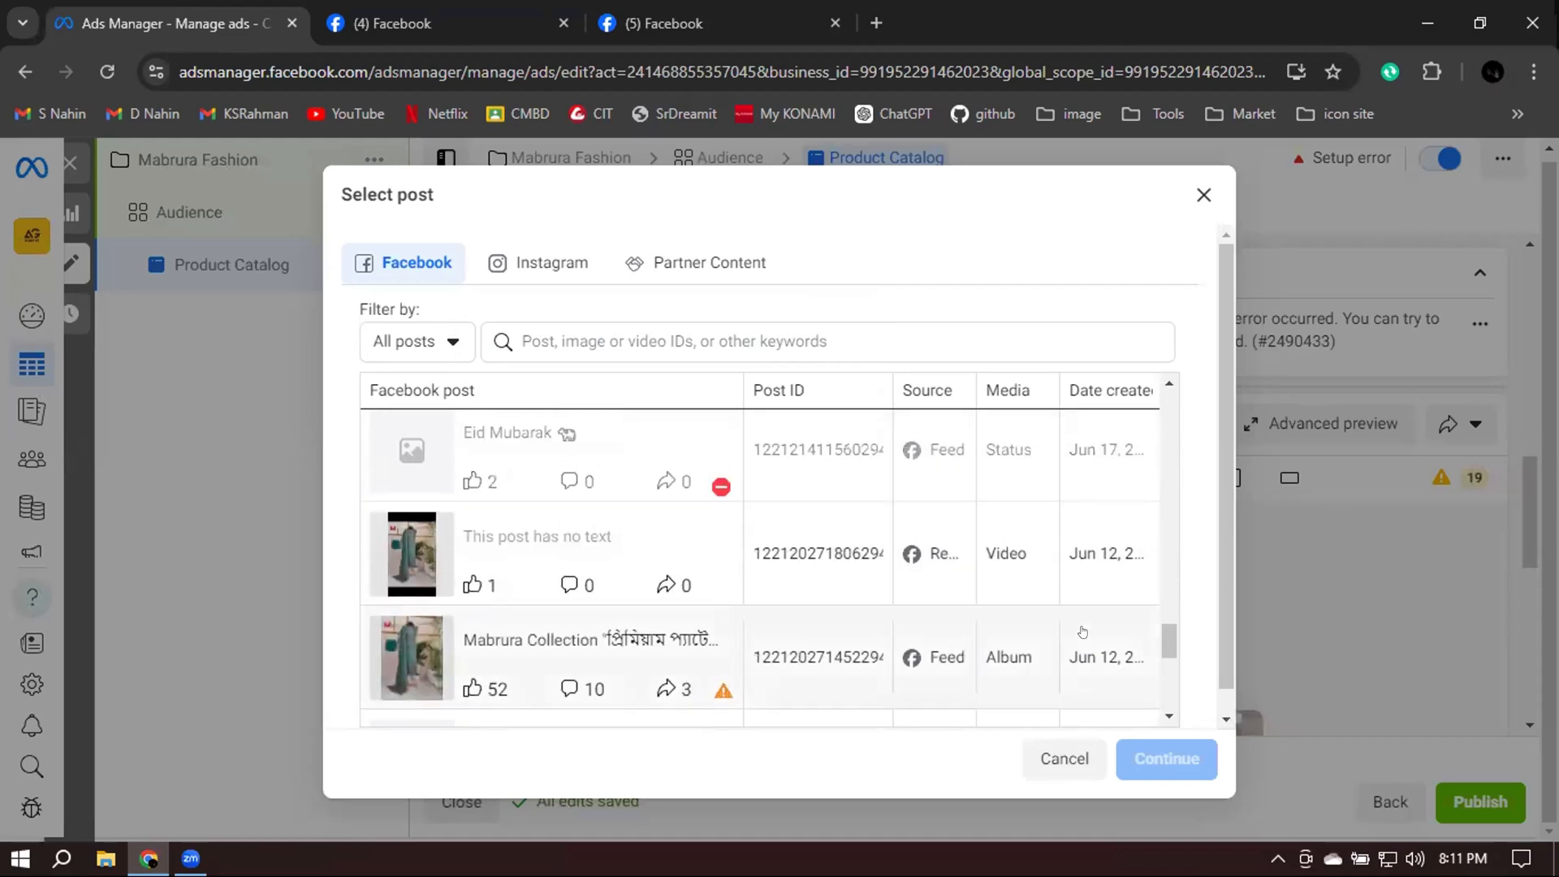
{"action": "scroll", "coordinate": [1082, 631], "scroll_direction": "down", "scroll_amount": 1}
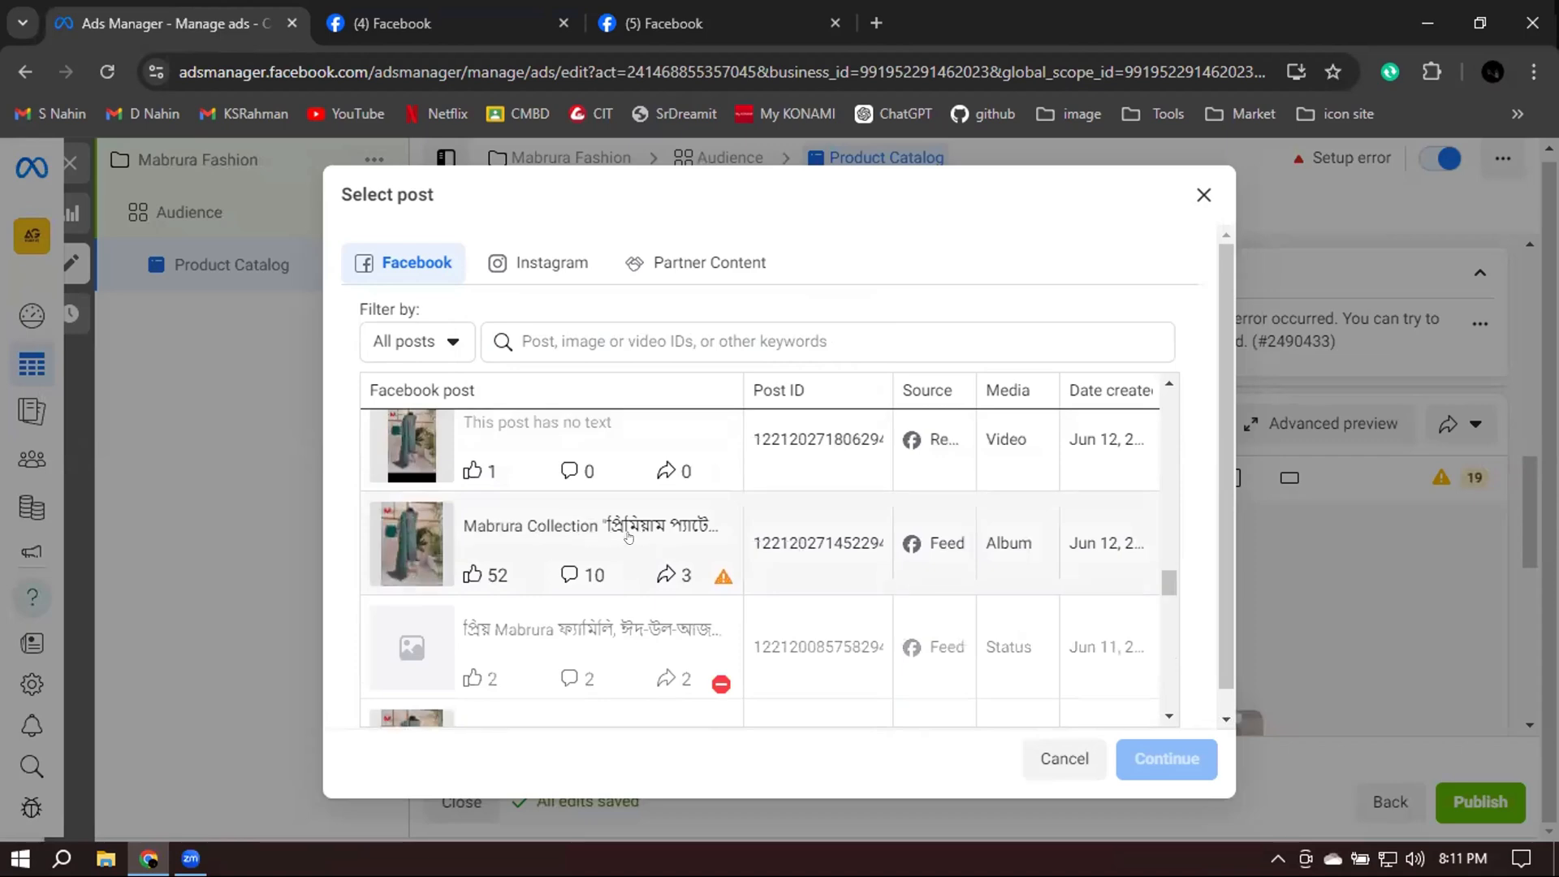
Compare the June 12 post on the Mabrura page with the full text of its entry in the post selection
{"action": "left_click", "coordinate": [664, 23]}
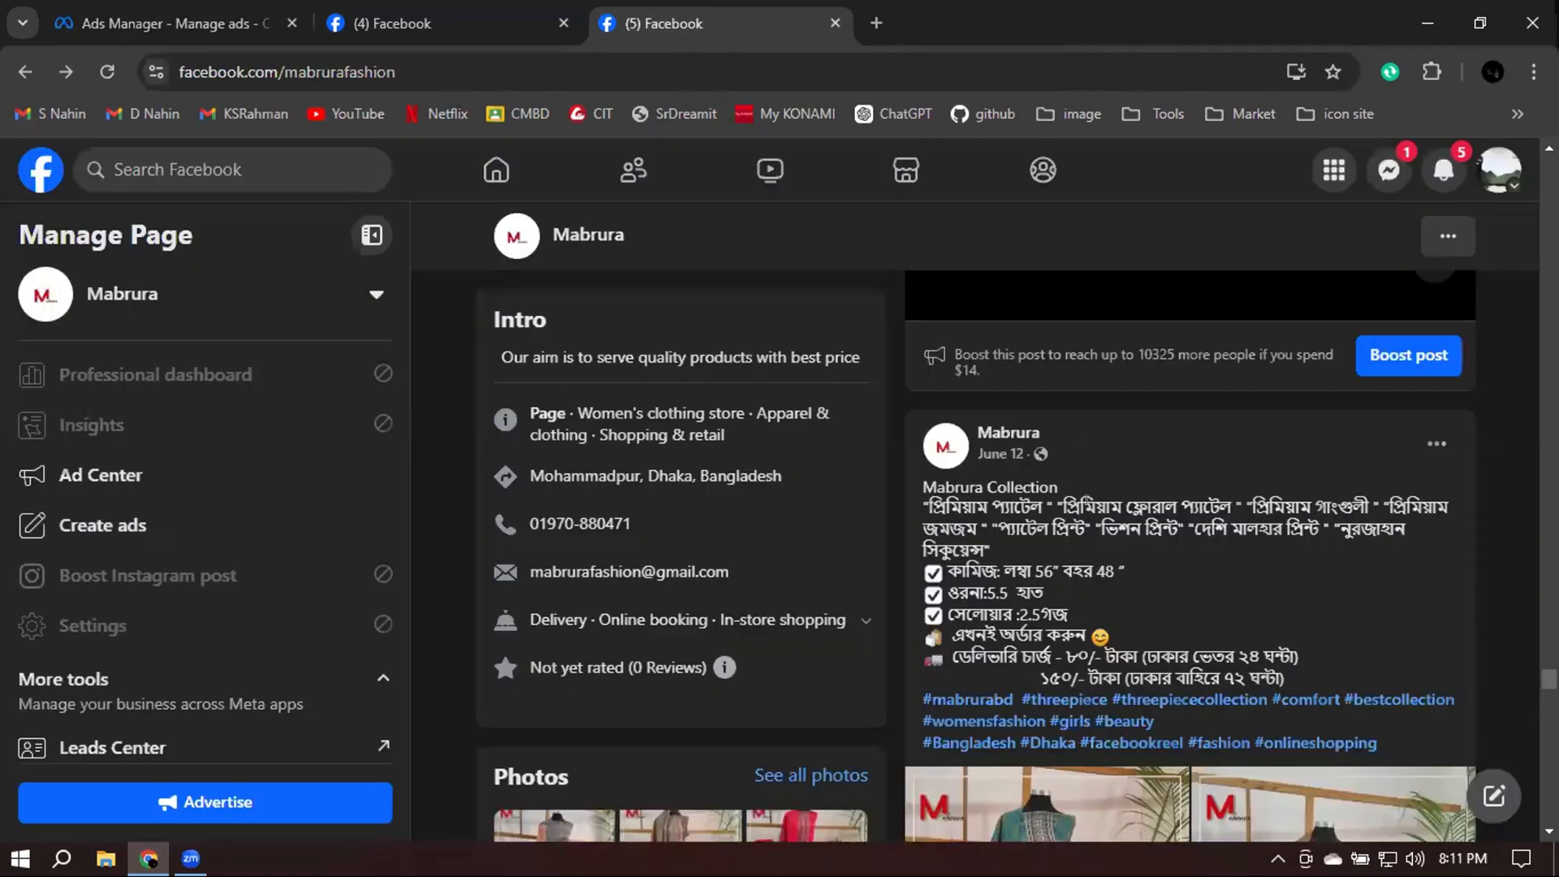
{"action": "left_click", "coordinate": [171, 4]}
{"action": "scroll", "coordinate": [990, 578], "scroll_direction": "down", "scroll_amount": 2}
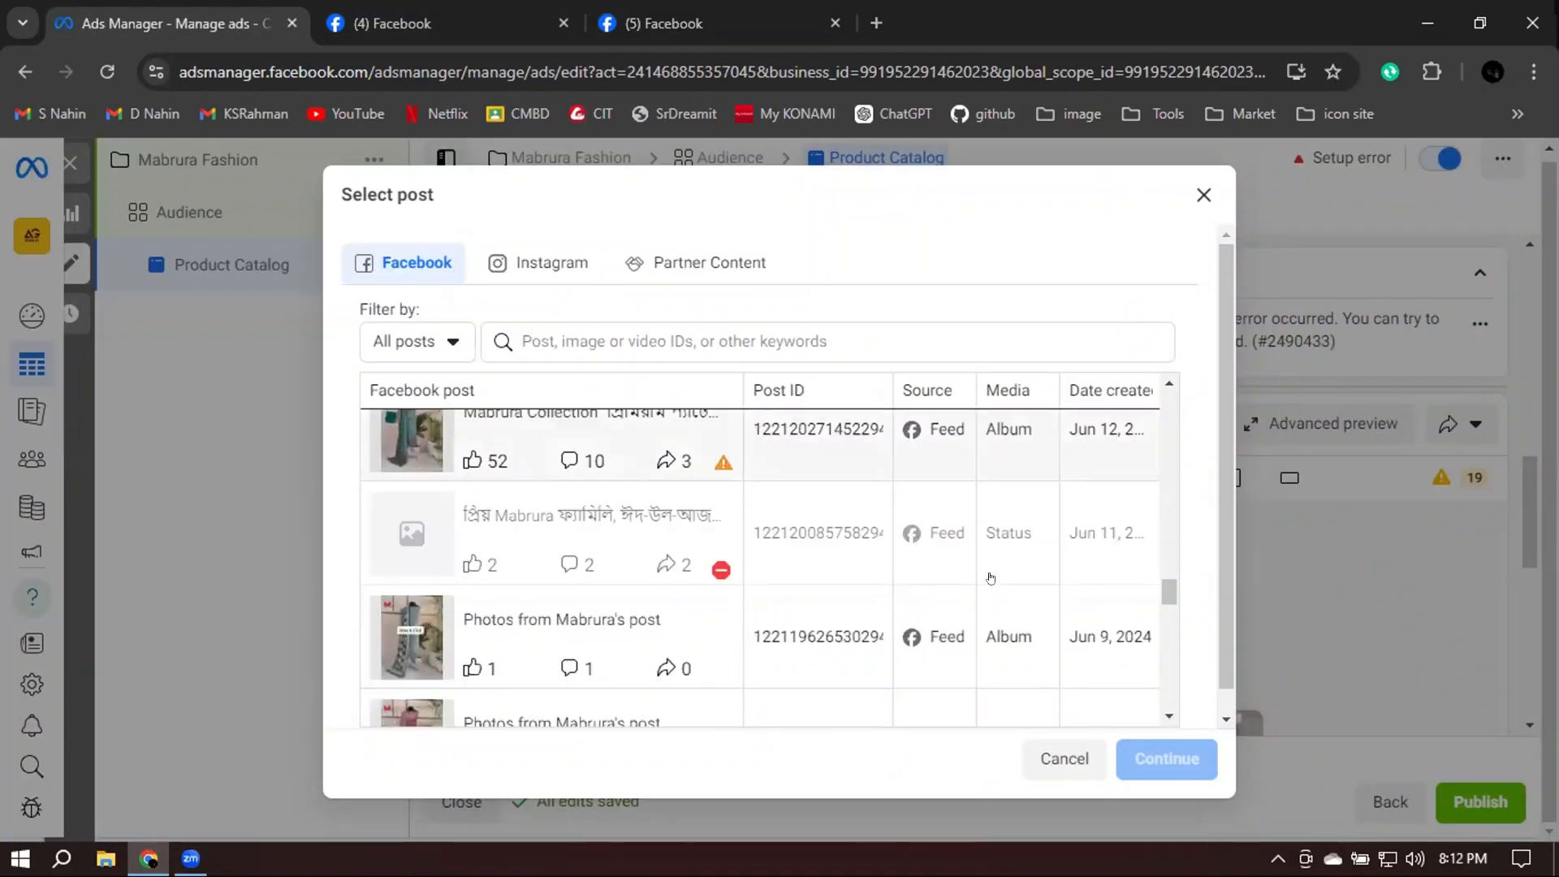
{"action": "scroll", "coordinate": [1065, 578], "scroll_direction": "down", "scroll_amount": 1}
{"action": "scroll", "coordinate": [518, 501], "scroll_direction": "up", "scroll_amount": 1}
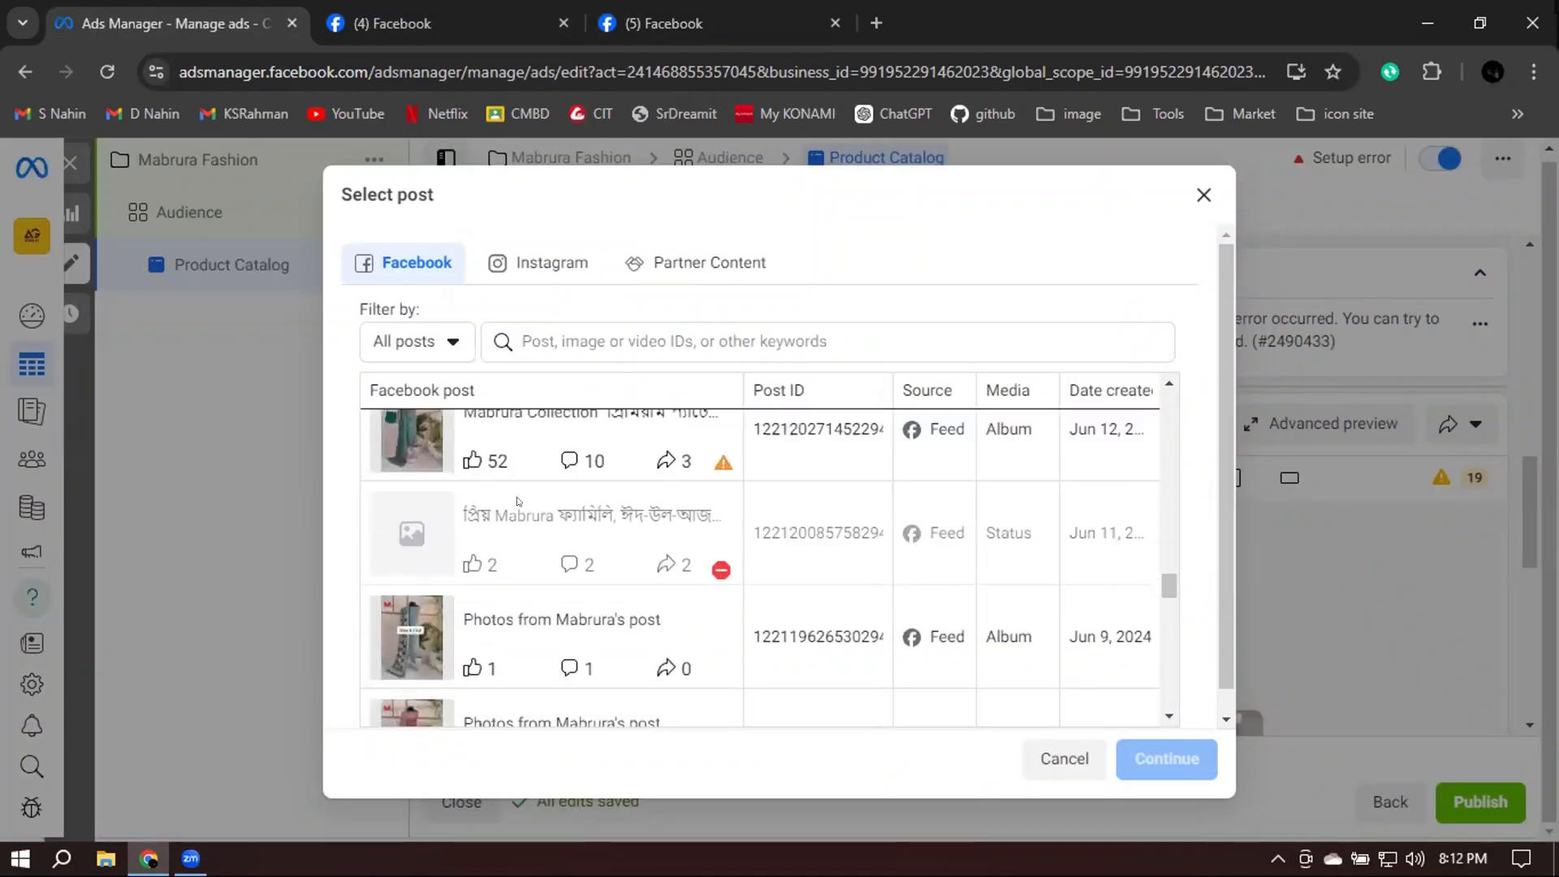
{"action": "scroll", "coordinate": [517, 501], "scroll_direction": "up", "scroll_amount": 1}
{"action": "scroll", "coordinate": [519, 521], "scroll_direction": "up", "scroll_amount": 1}
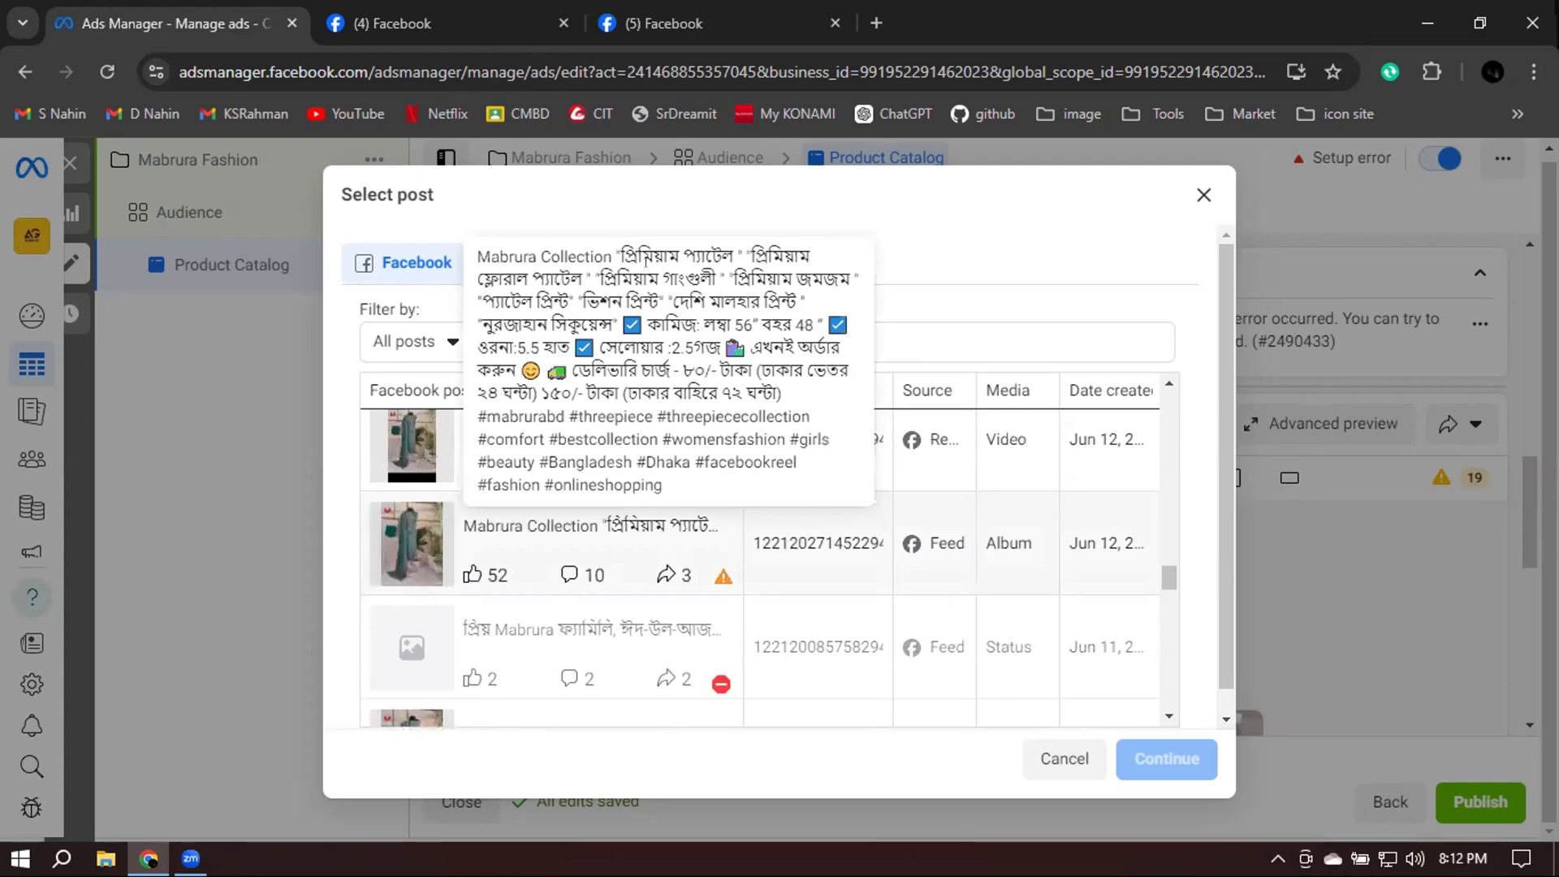
Use the June 12 Mabrura Collection album post as the ad creative, dismiss the Instagram notice and review the primary text
{"action": "left_click", "coordinate": [485, 533]}
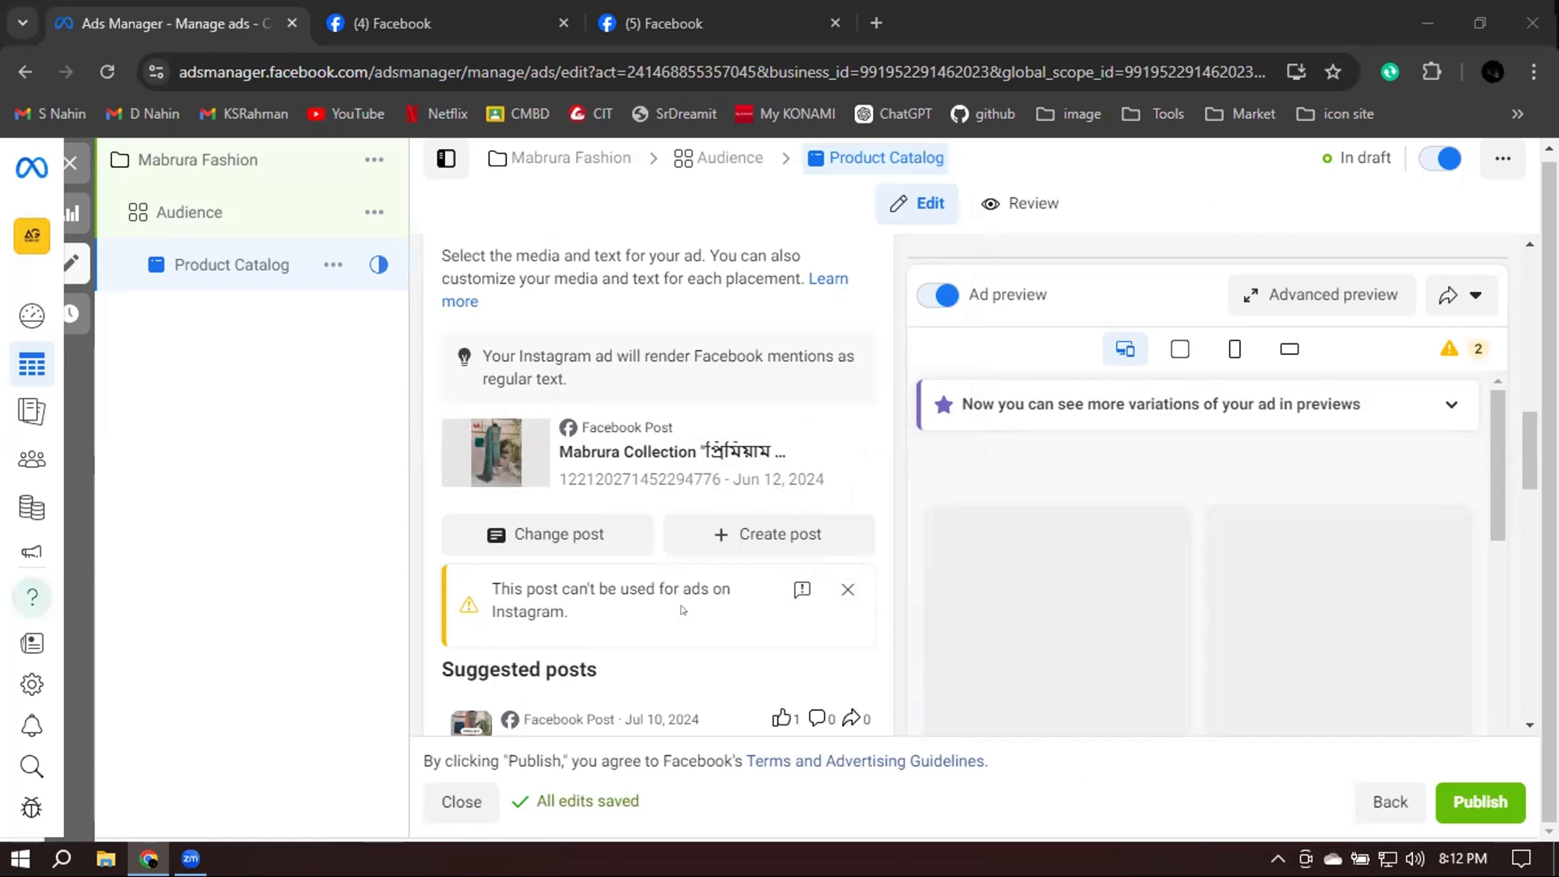
{"action": "left_click", "coordinate": [847, 590]}
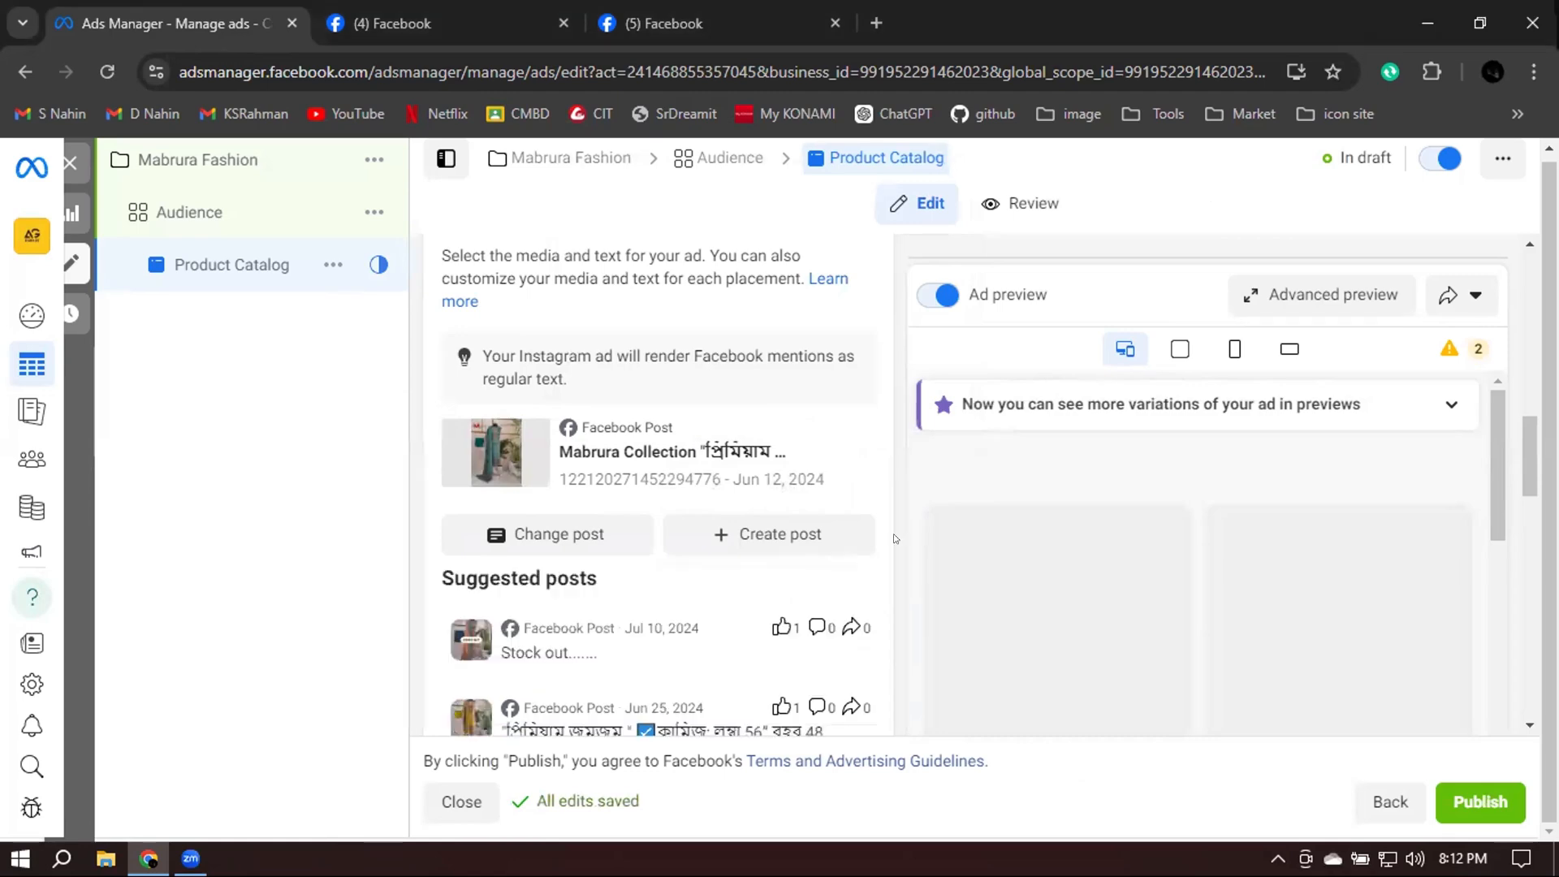
{"action": "scroll", "coordinate": [649, 527], "scroll_direction": "down", "scroll_amount": 5}
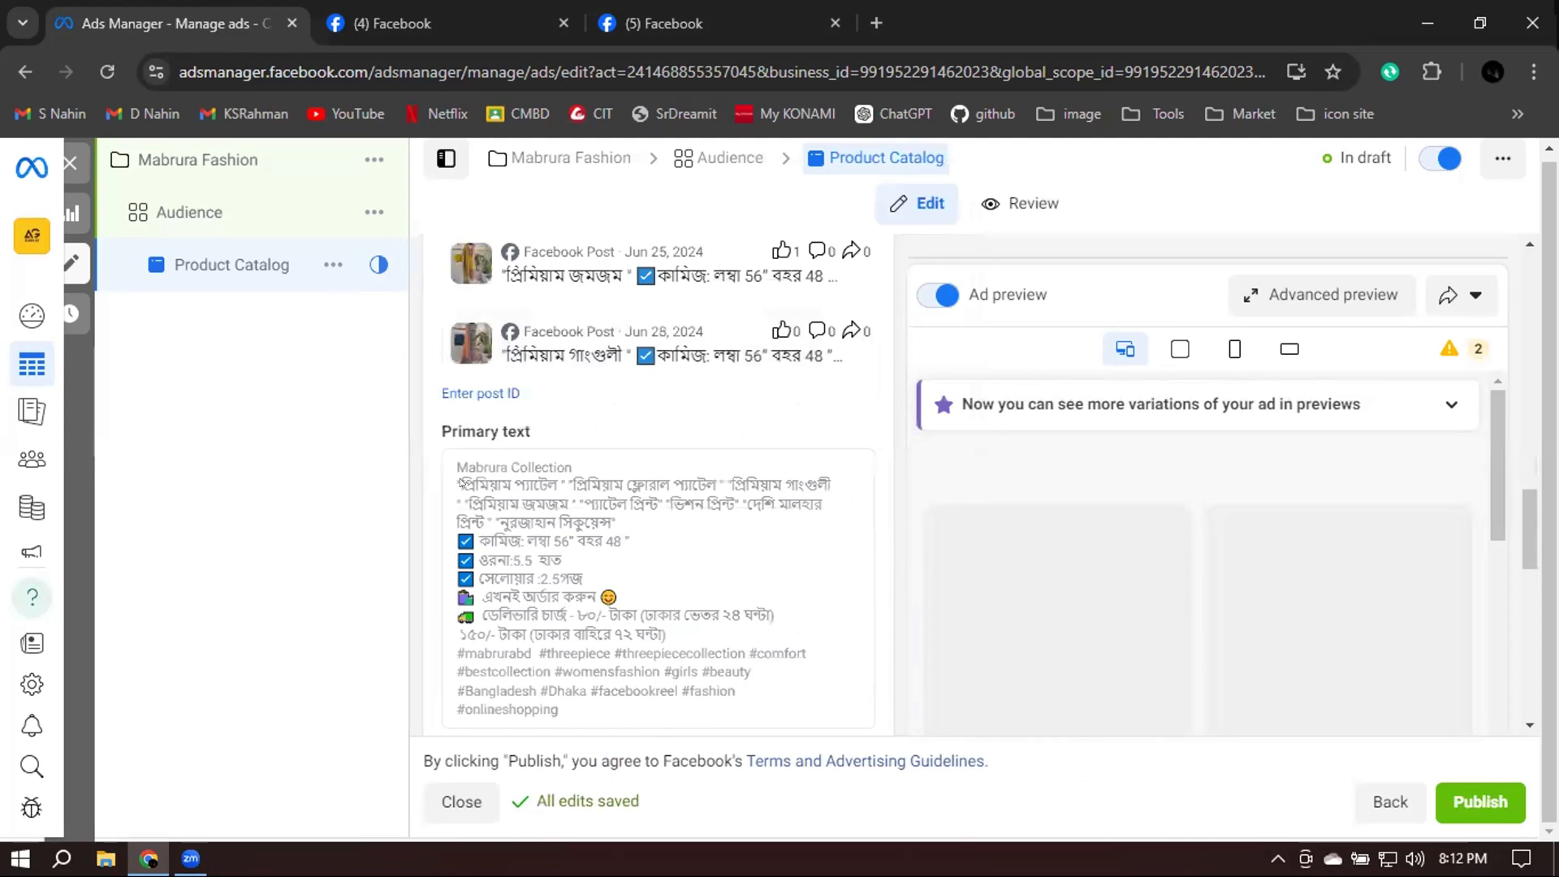
Review the ad's primary text and locked call to action, comparing them with the Send message button of the post on the Mabrura page
{"action": "triple_click", "coordinate": [500, 485]}
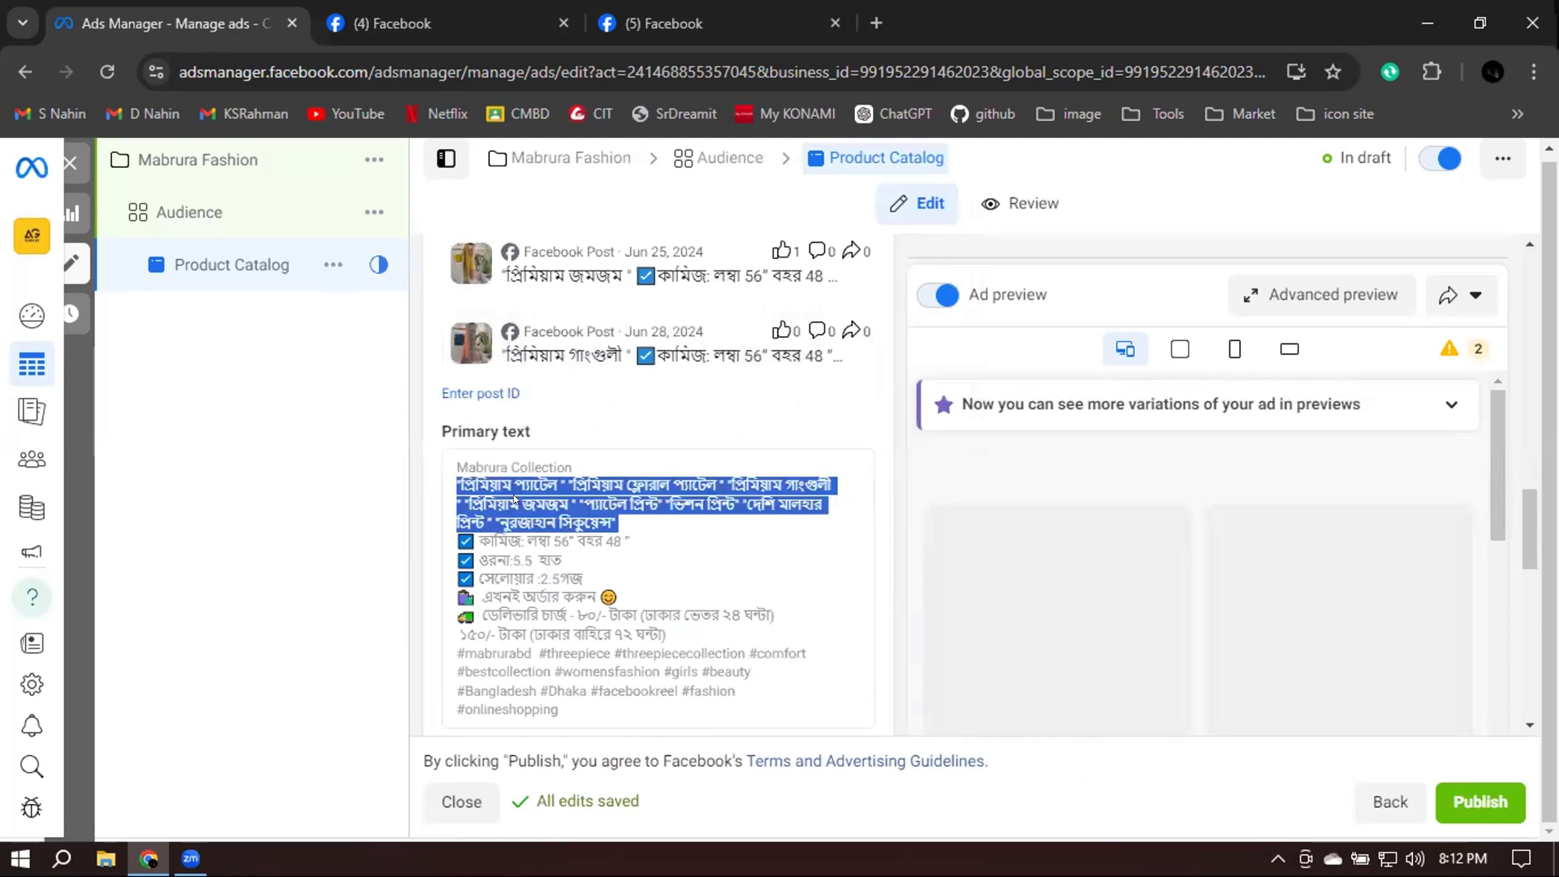
{"action": "left_click", "coordinate": [465, 482]}
{"action": "left_click_drag", "start_coordinate": [642, 629], "coordinate": [772, 696]}
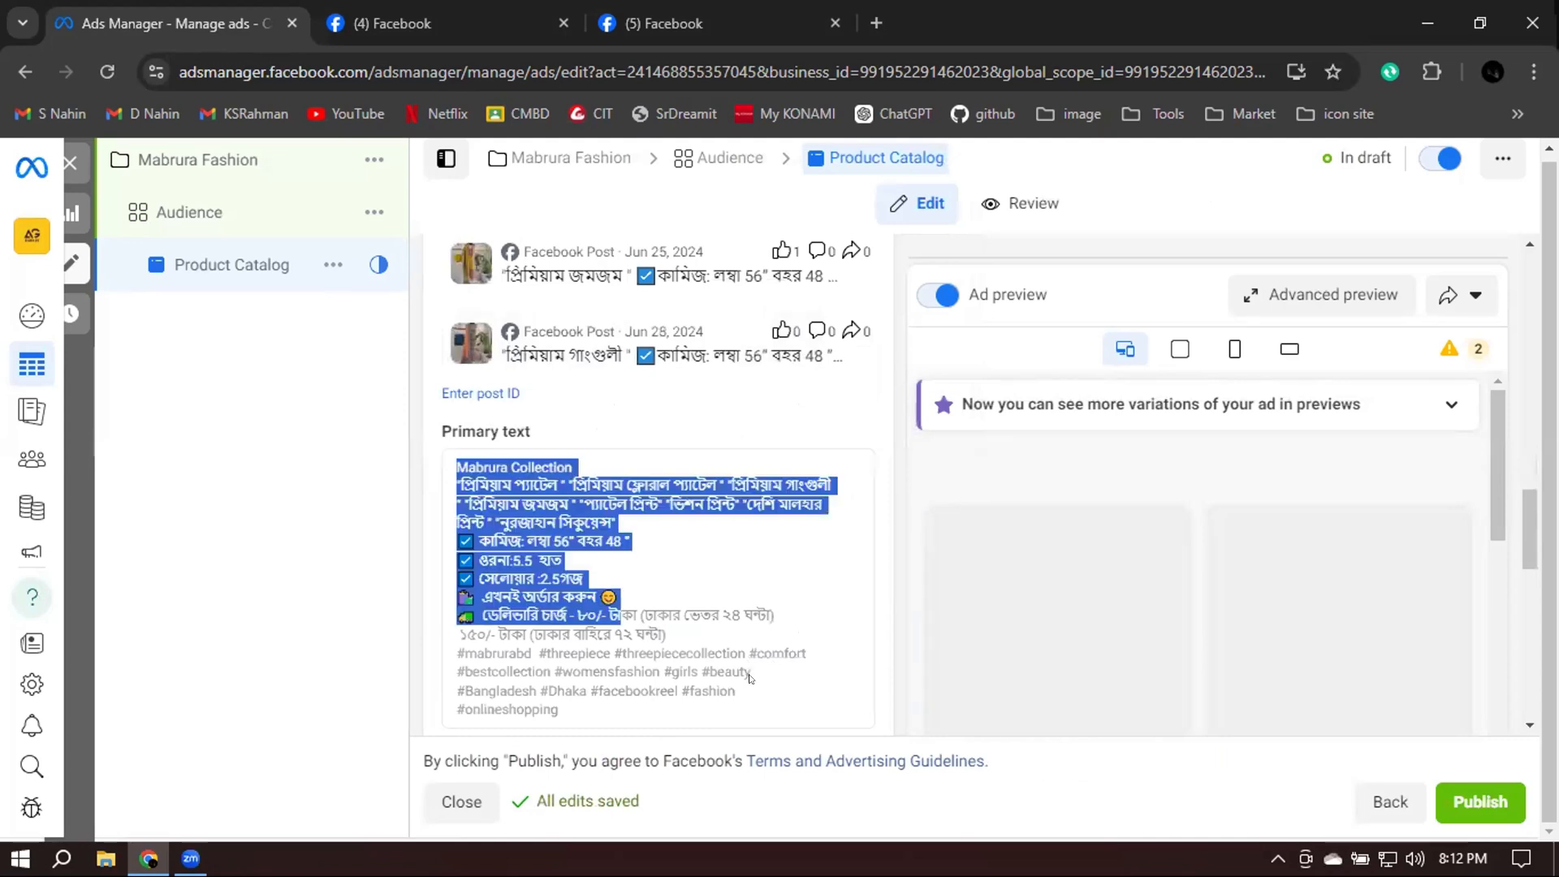
{"action": "left_click", "coordinate": [694, 577]}
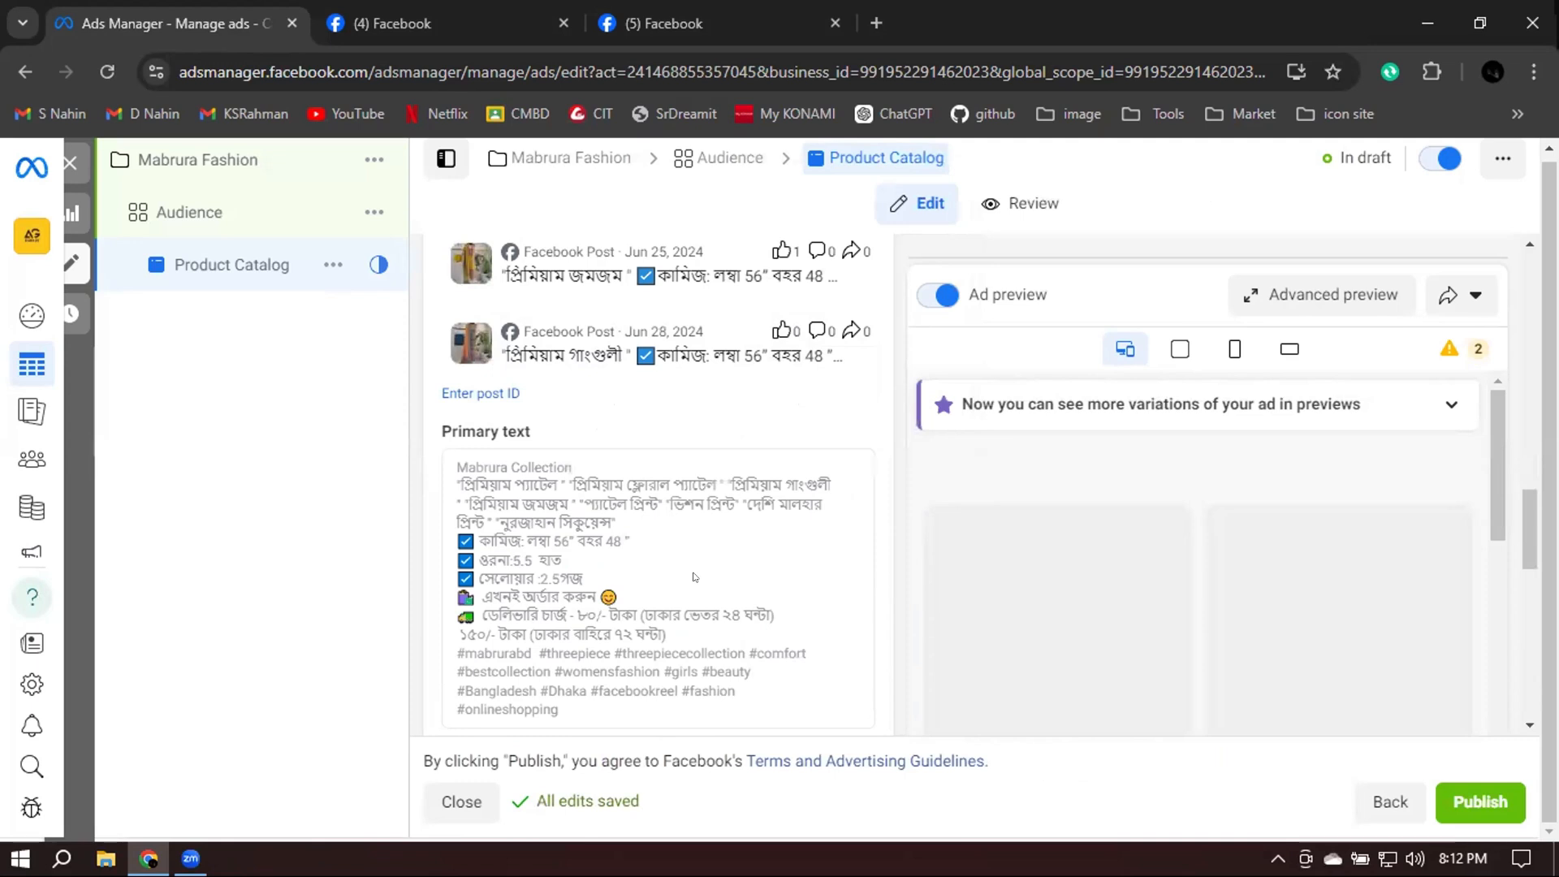
{"action": "scroll", "coordinate": [707, 575], "scroll_direction": "down", "scroll_amount": 3}
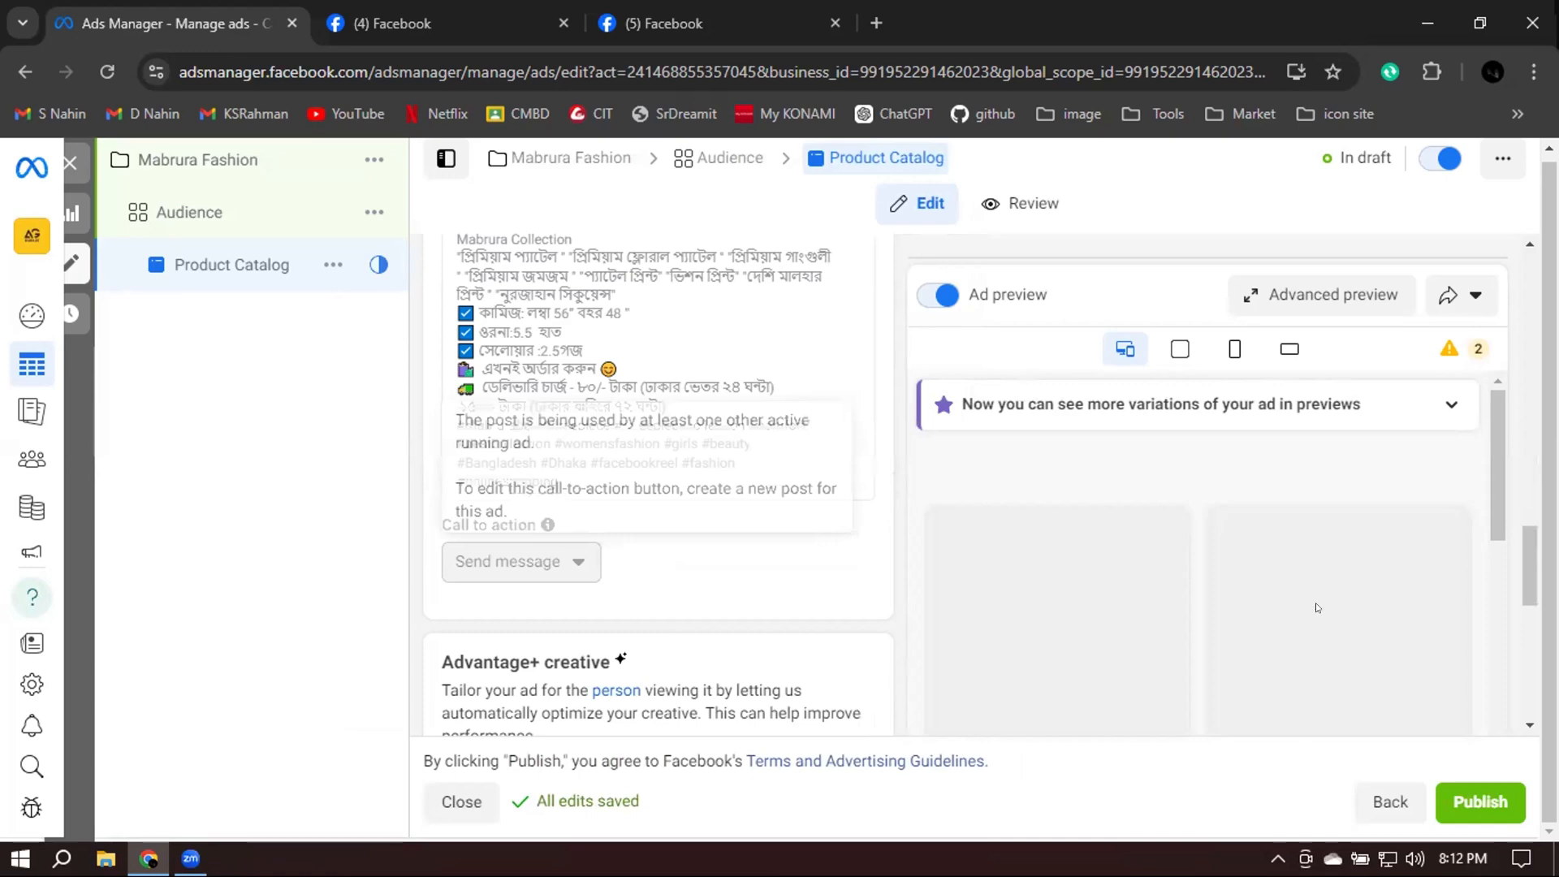
{"action": "key", "text": "ctrl+shift+Tab"}
{"action": "scroll", "coordinate": [1336, 596], "scroll_direction": "down", "scroll_amount": 1}
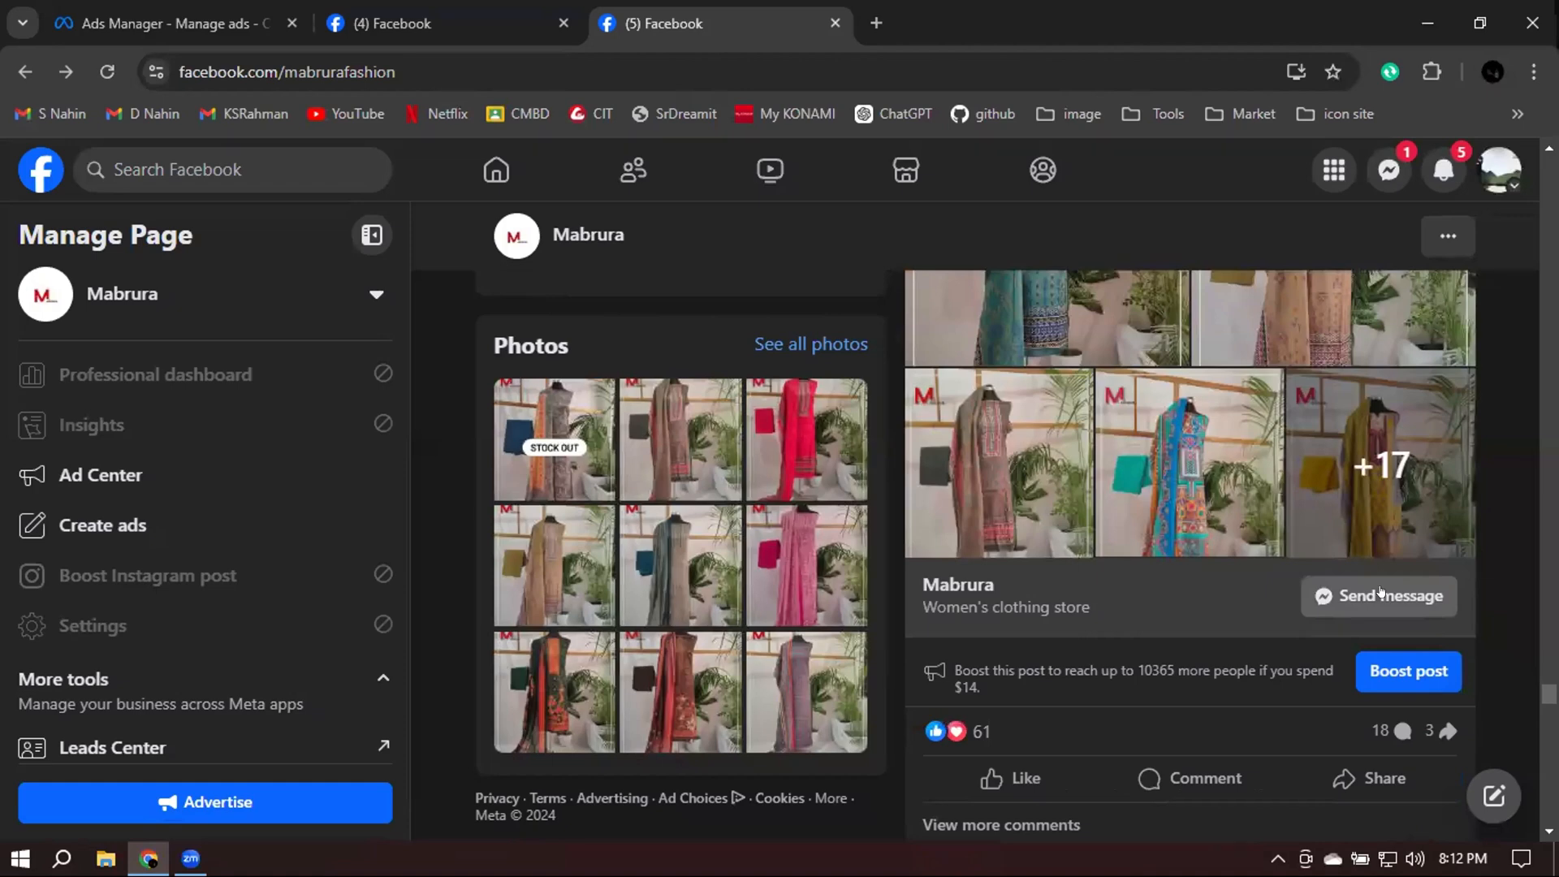
{"action": "key", "text": "ctrl+Tab"}
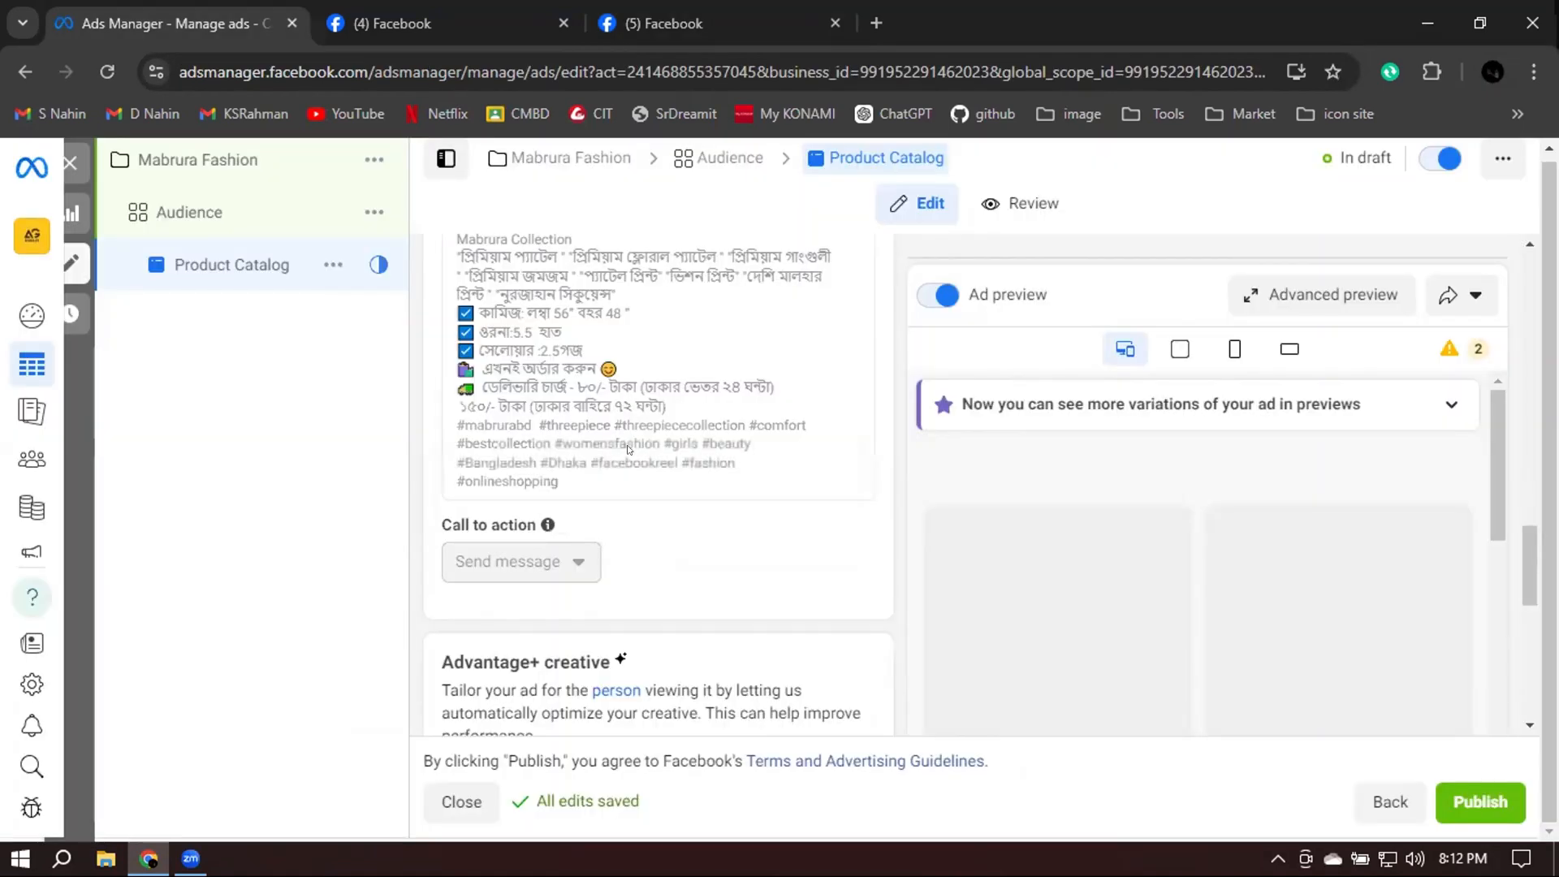
Review the Product Catalog ad from its setup and creative through enhancements, tracking and URL parameters, along with the ad preview
{"action": "scroll", "coordinate": [624, 465], "scroll_direction": "down", "scroll_amount": 2}
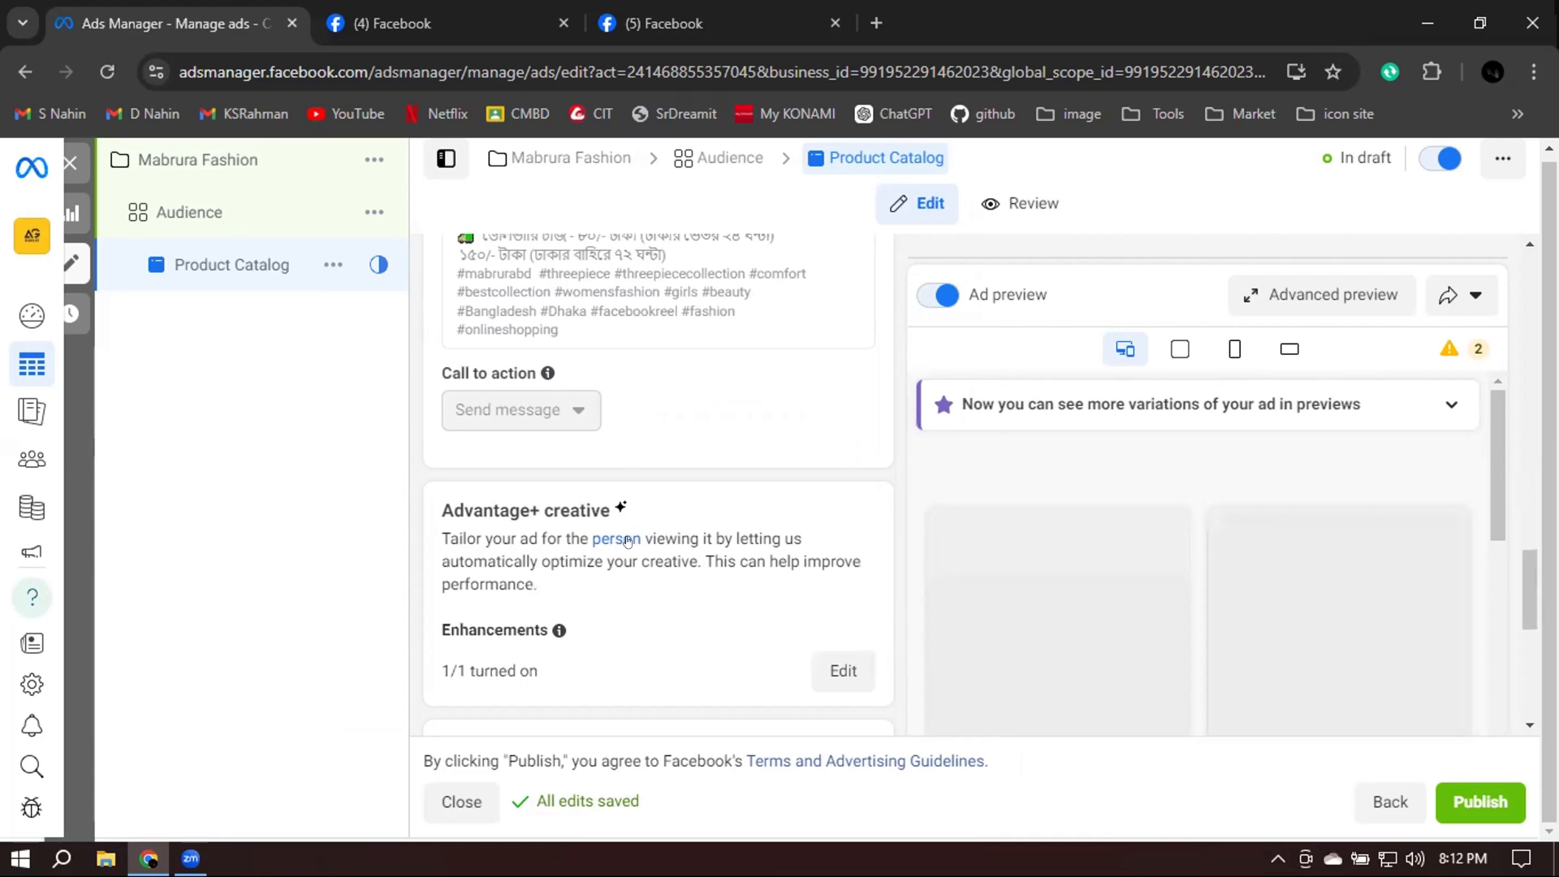
{"action": "scroll", "coordinate": [680, 643], "scroll_direction": "up", "scroll_amount": 5}
{"action": "scroll", "coordinate": [650, 487], "scroll_direction": "down", "scroll_amount": 5}
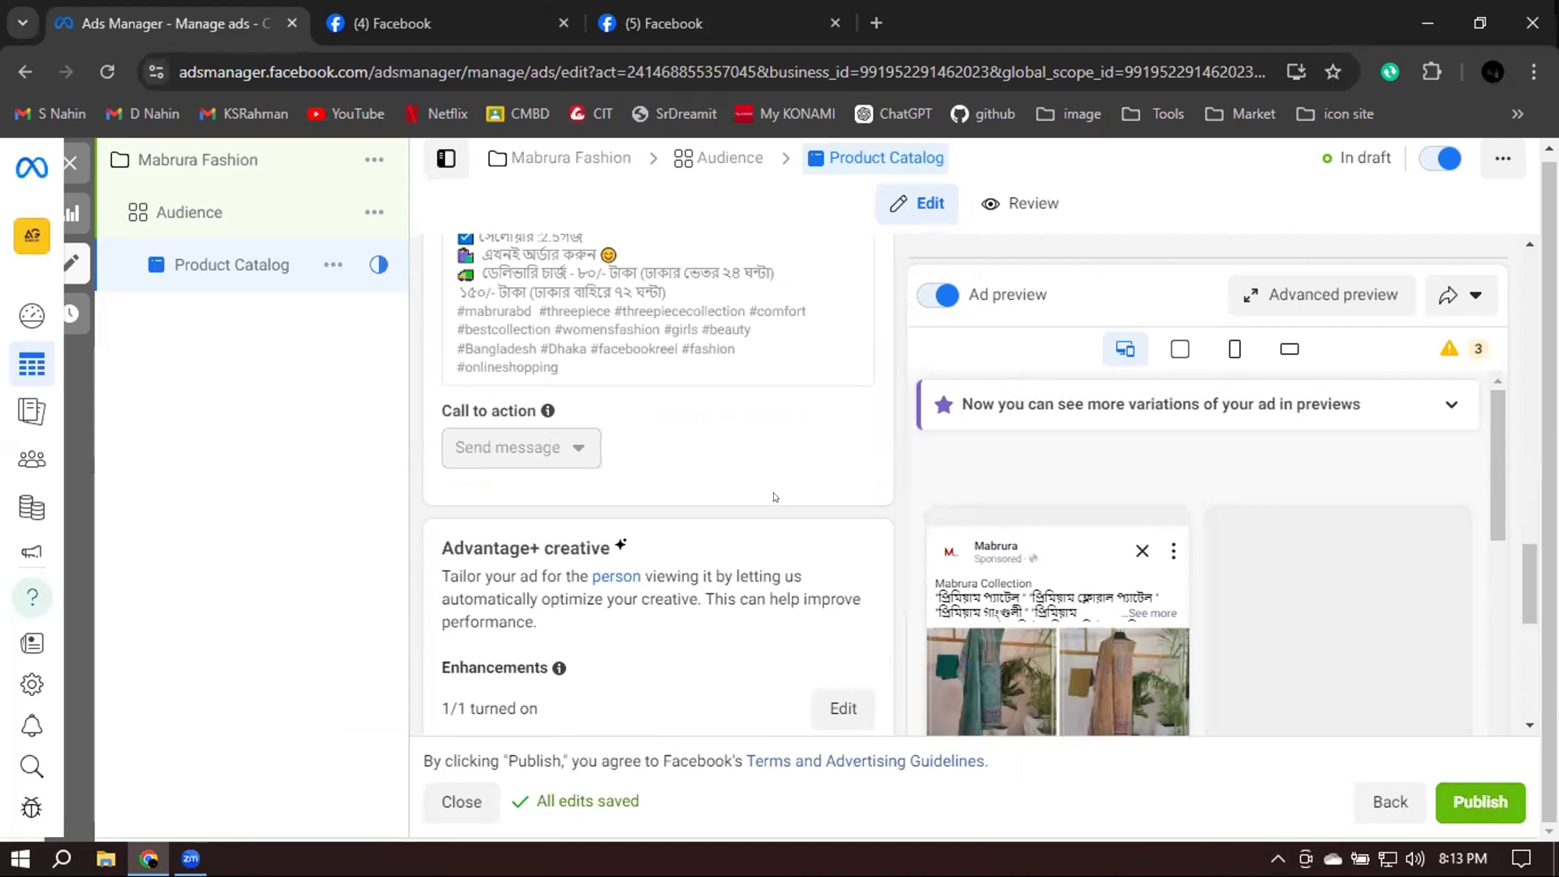
{"action": "scroll", "coordinate": [844, 480], "scroll_direction": "up", "scroll_amount": 3}
{"action": "scroll", "coordinate": [880, 483], "scroll_direction": "up", "scroll_amount": 3}
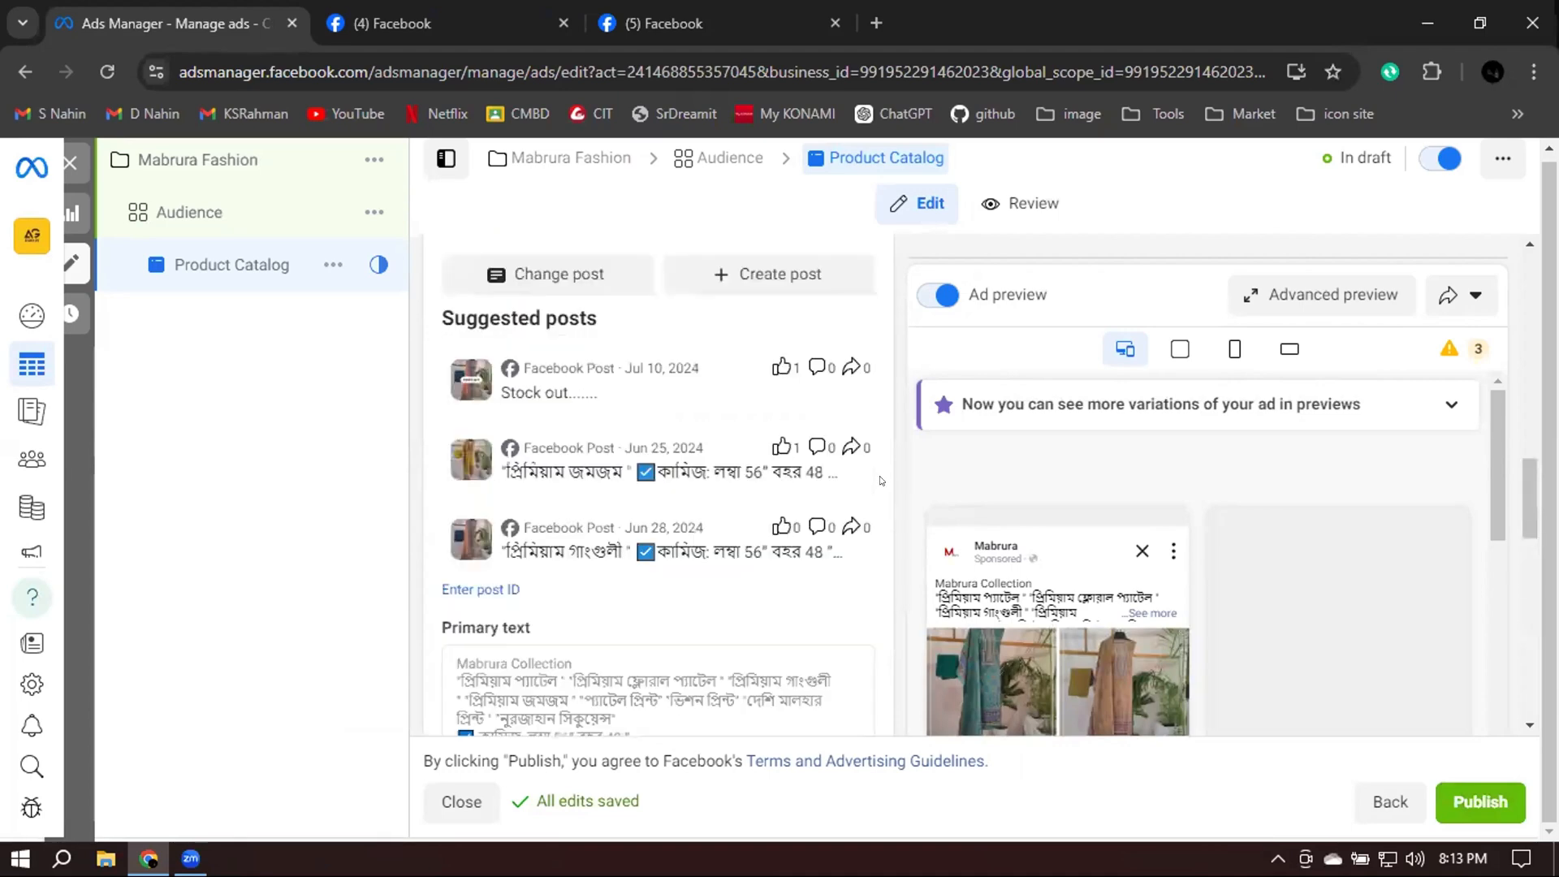
{"action": "scroll", "coordinate": [880, 481], "scroll_direction": "up", "scroll_amount": 5}
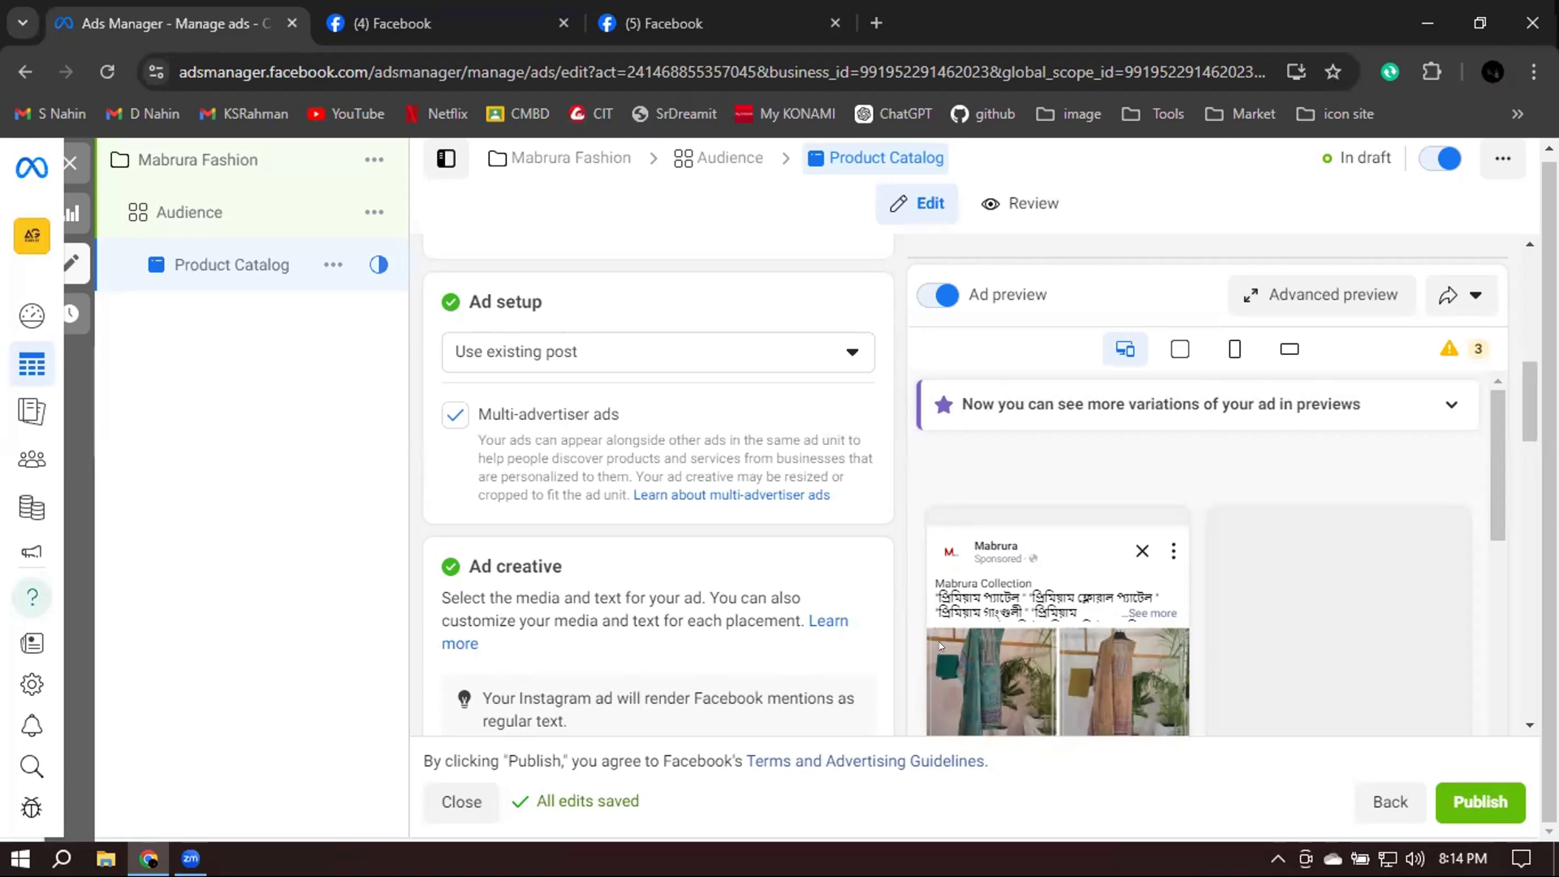
{"action": "scroll", "coordinate": [892, 574], "scroll_direction": "down", "scroll_amount": 5}
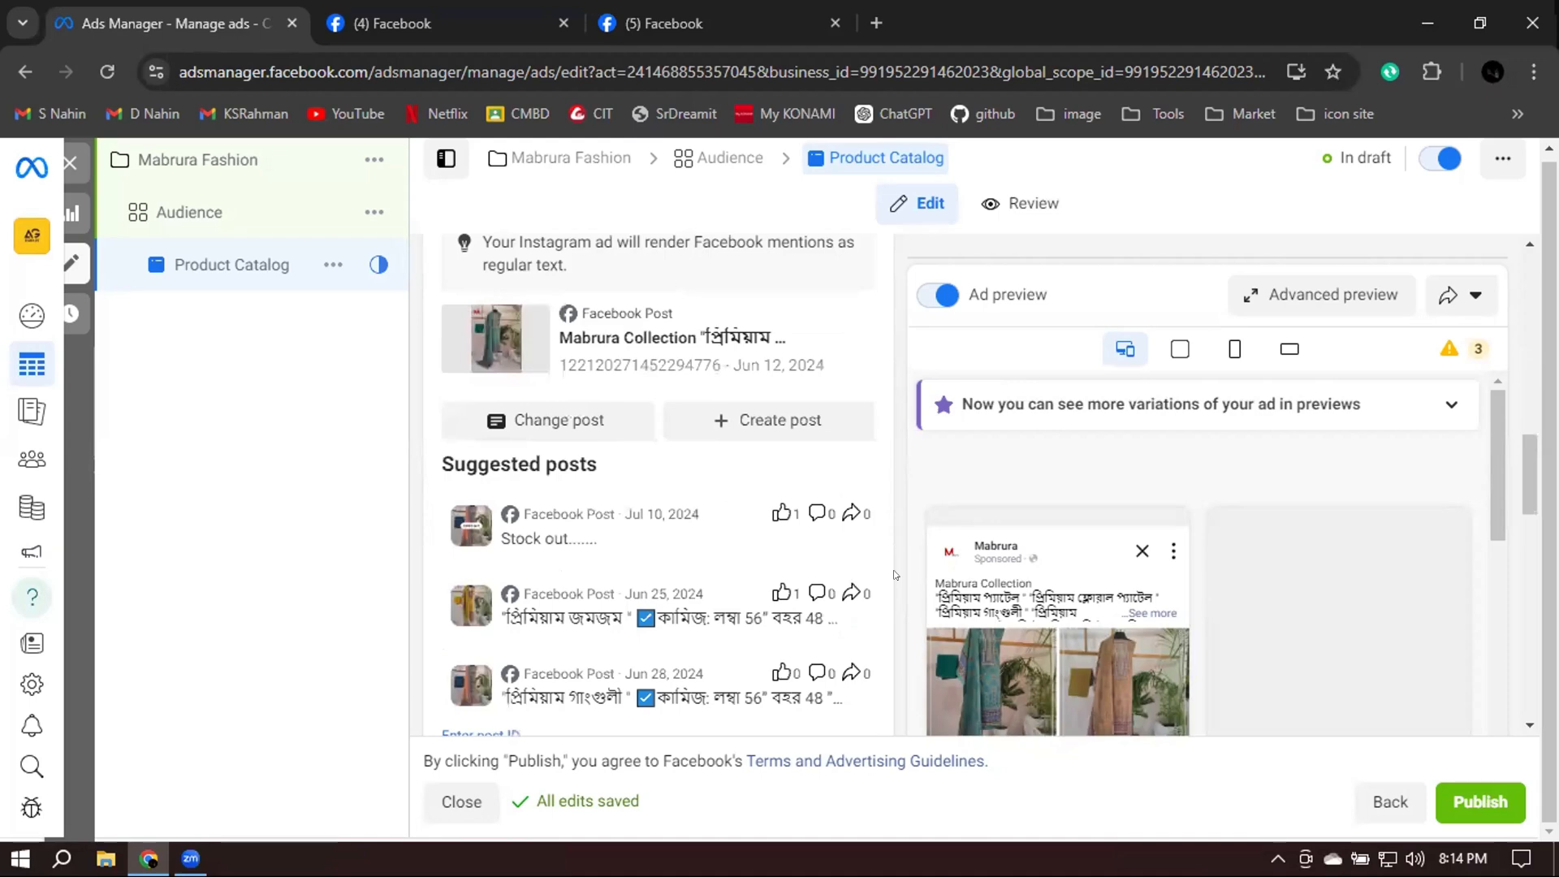
{"action": "scroll", "coordinate": [893, 574], "scroll_direction": "down", "scroll_amount": 4}
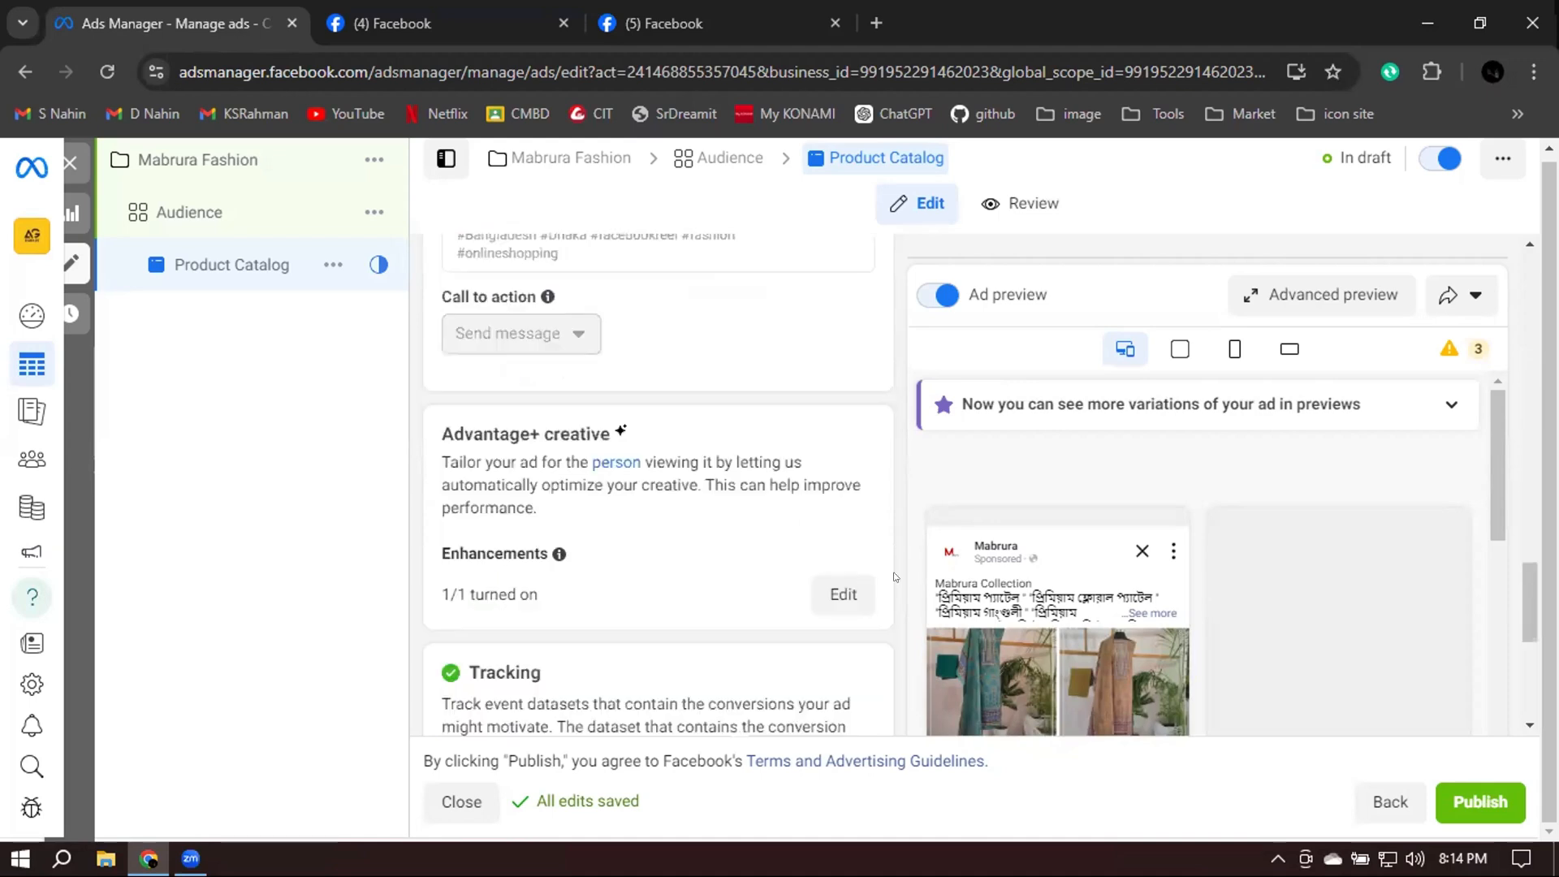
{"action": "scroll", "coordinate": [893, 571], "scroll_direction": "down", "scroll_amount": 5}
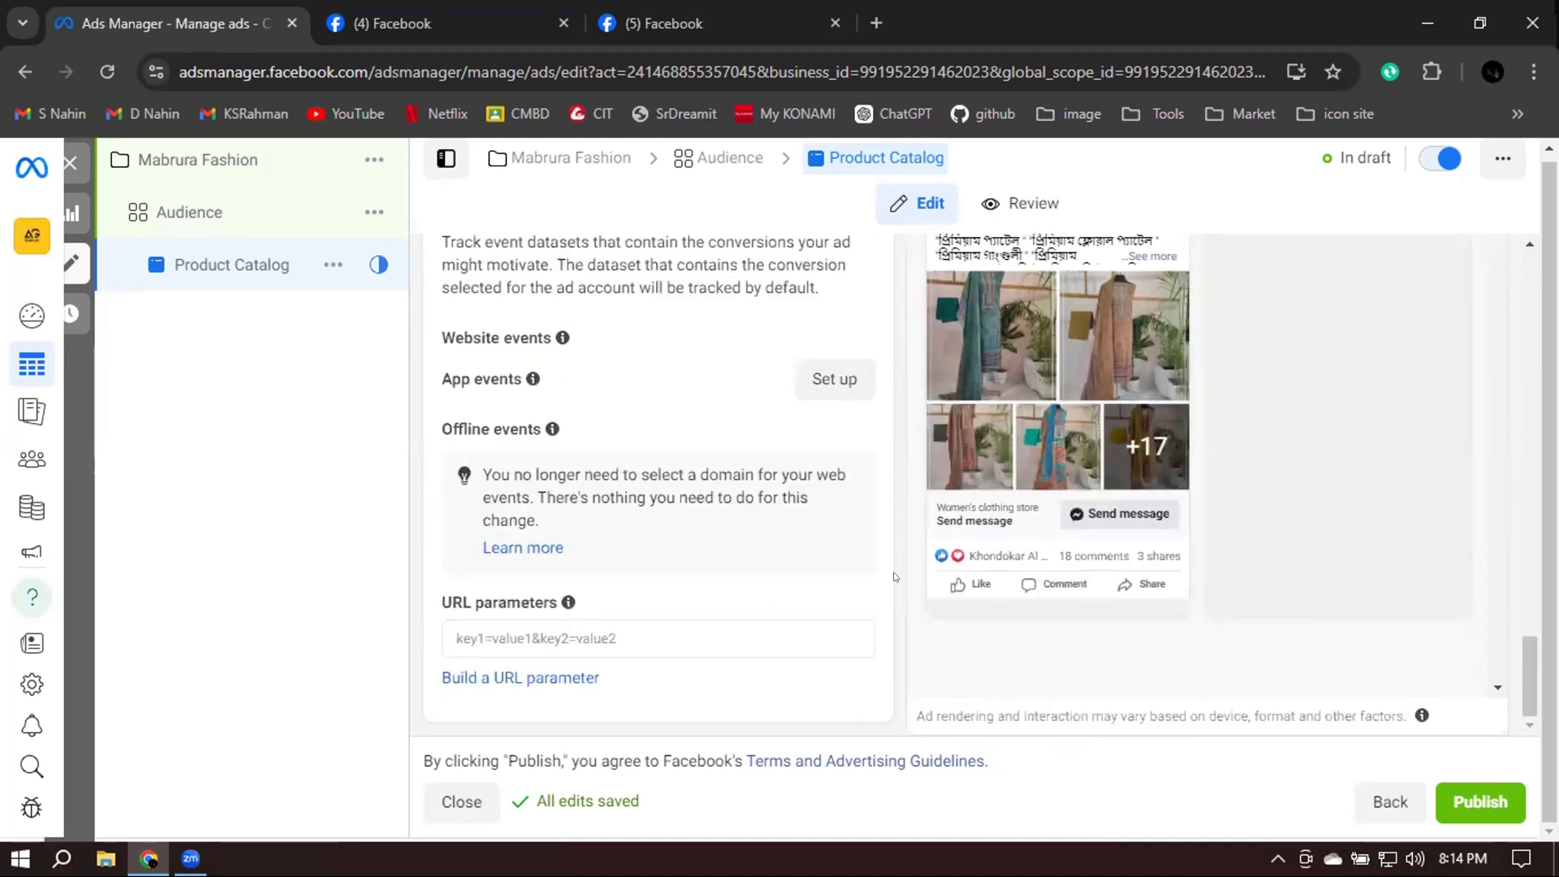
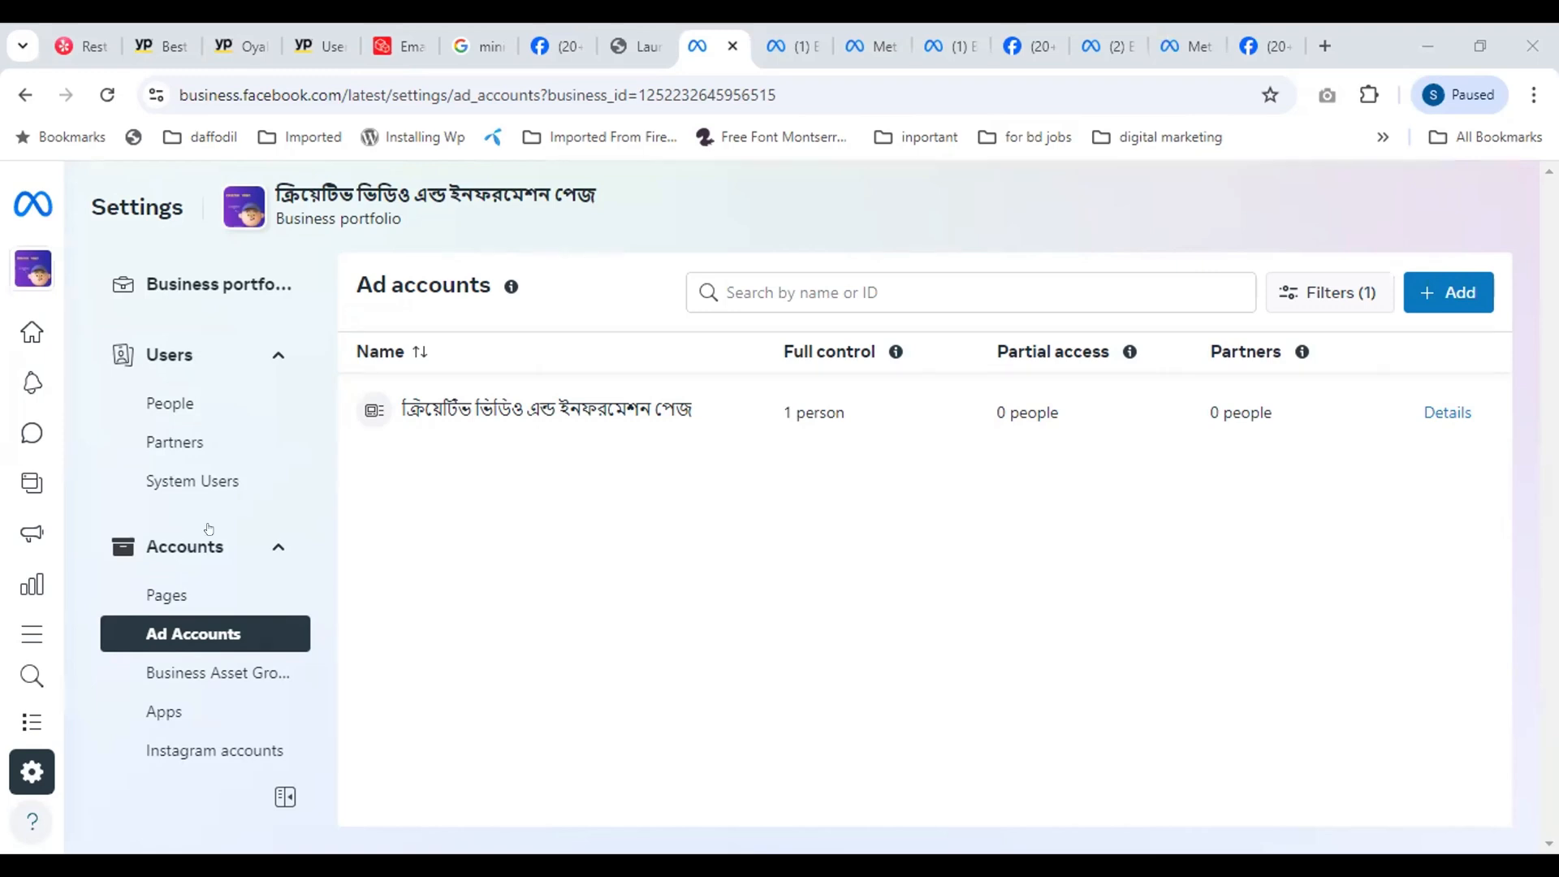
View the Pages settings of the business portfolio and close the surplus business settings tabs
{"action": "left_click", "coordinate": [186, 582]}
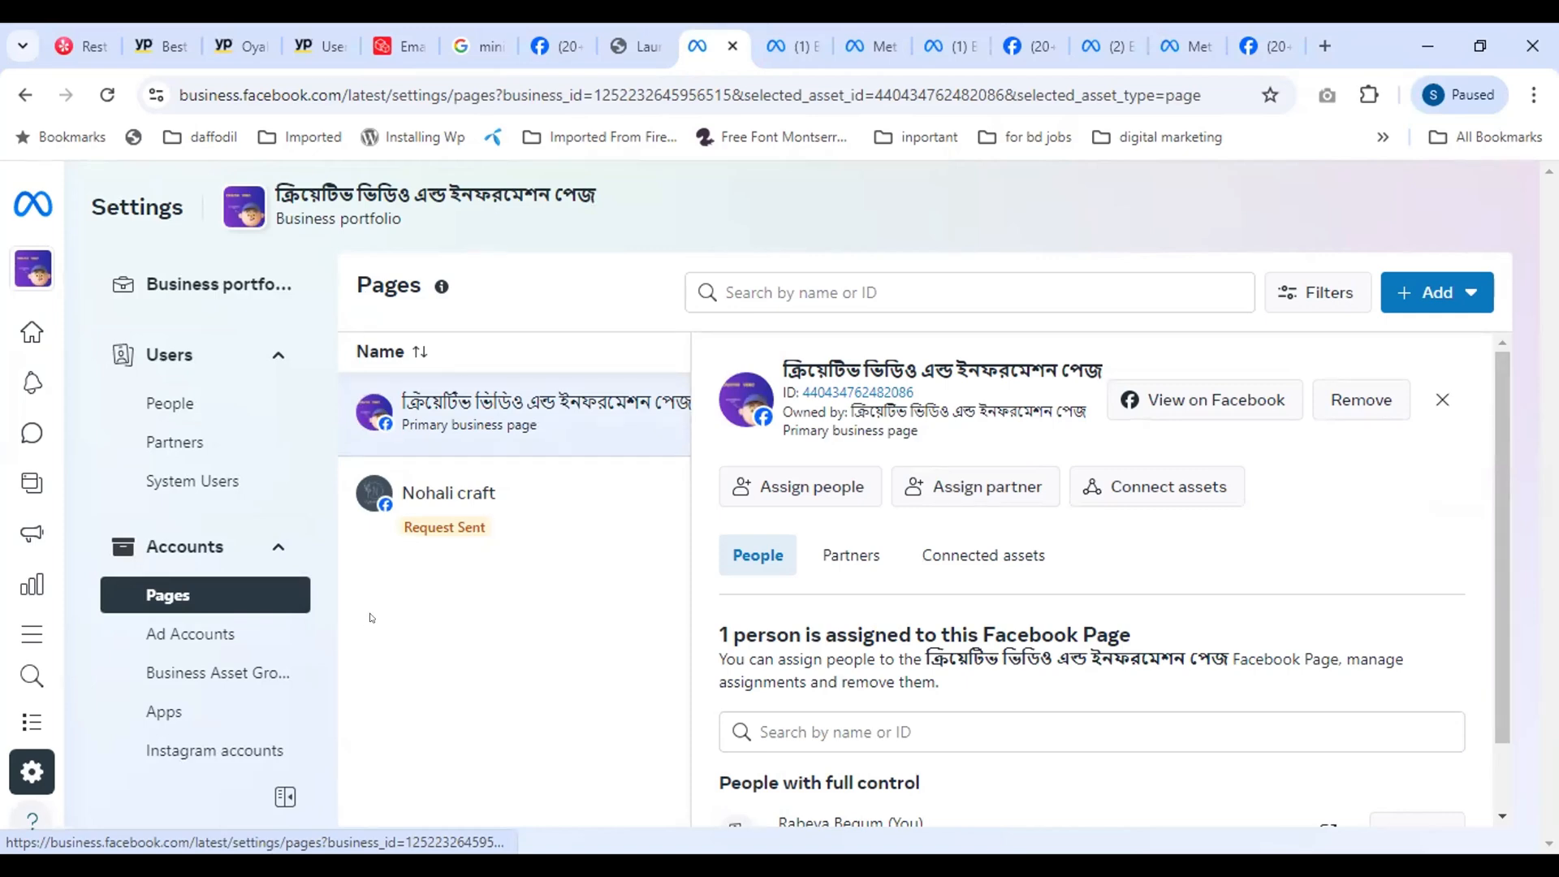
{"action": "left_click", "coordinate": [775, 46]}
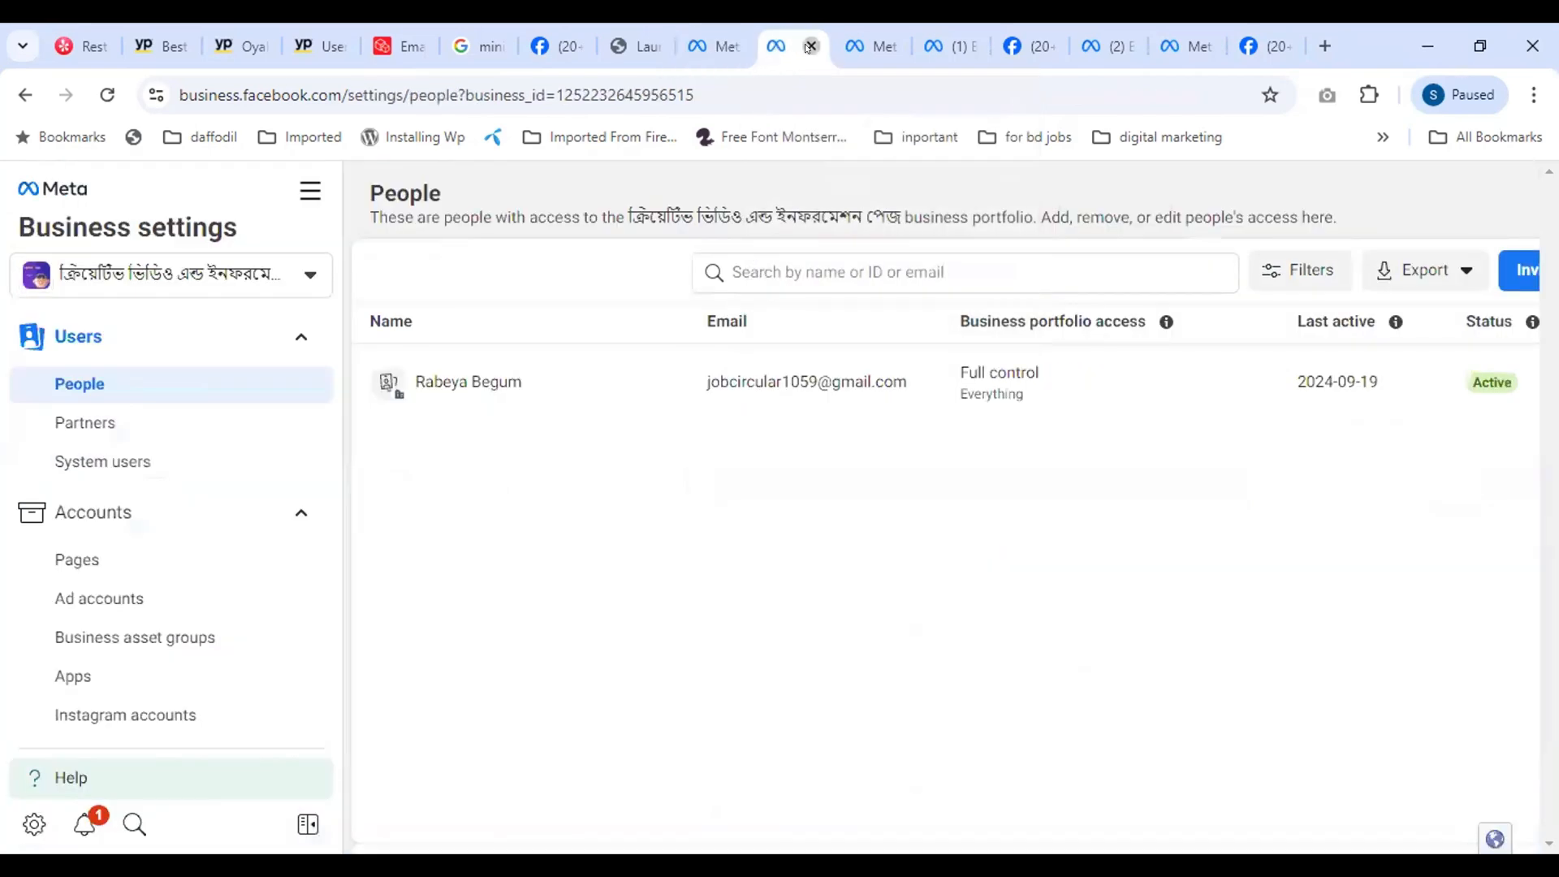
{"action": "left_click", "coordinate": [810, 46]}
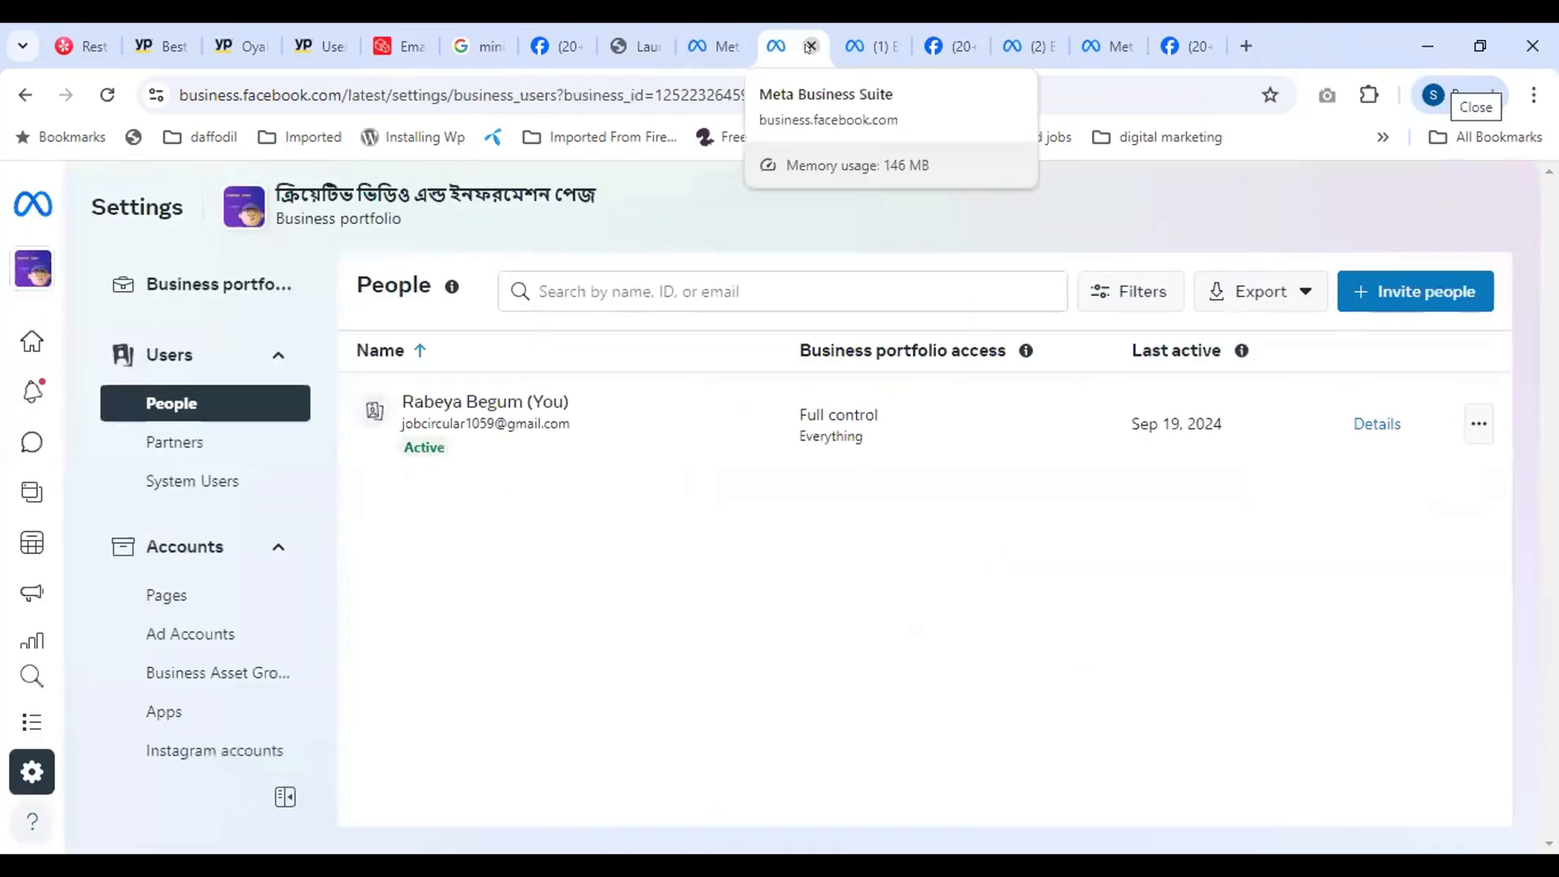
{"action": "left_click", "coordinate": [731, 46]}
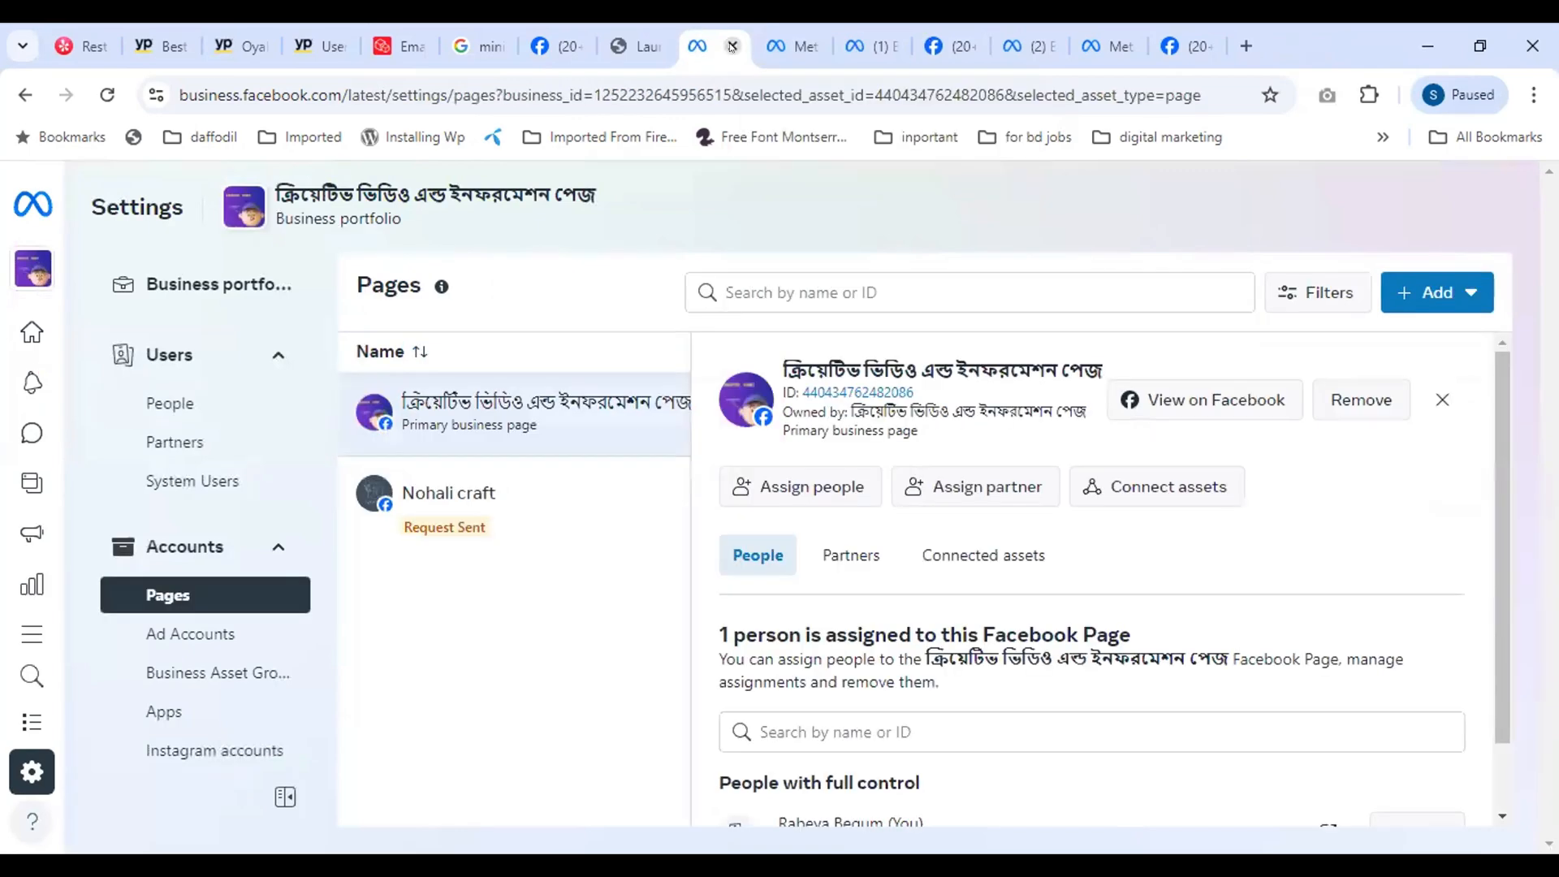
{"action": "key", "text": "ctrl+w"}
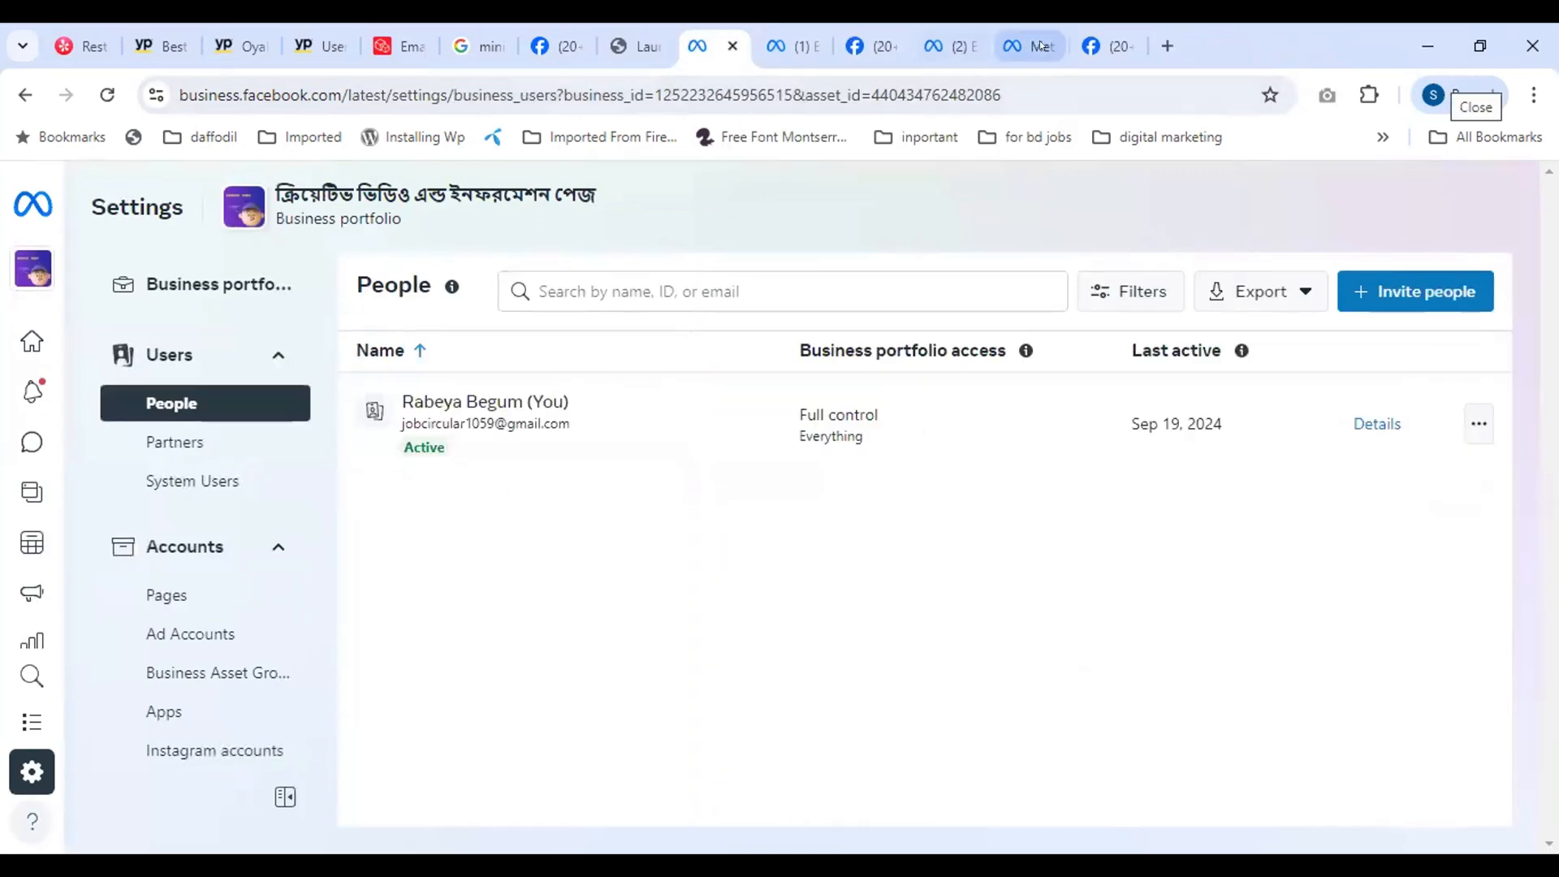
Switch to the Nohali craft Facebook page and open Ads Manager from there
{"action": "left_click", "coordinate": [1101, 48]}
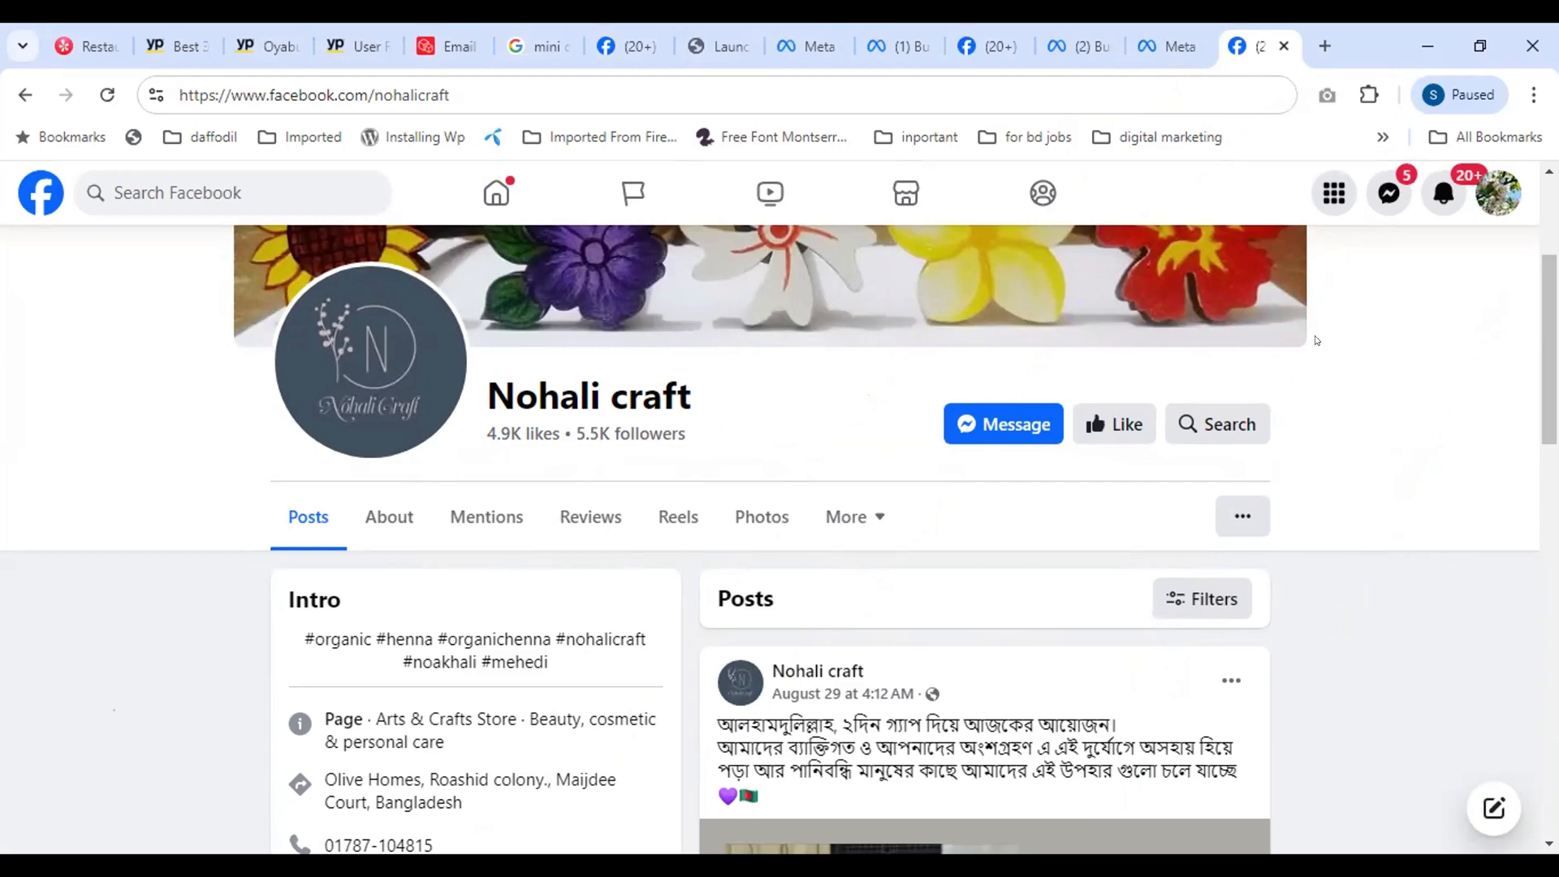
{"action": "left_click", "coordinate": [1319, 199]}
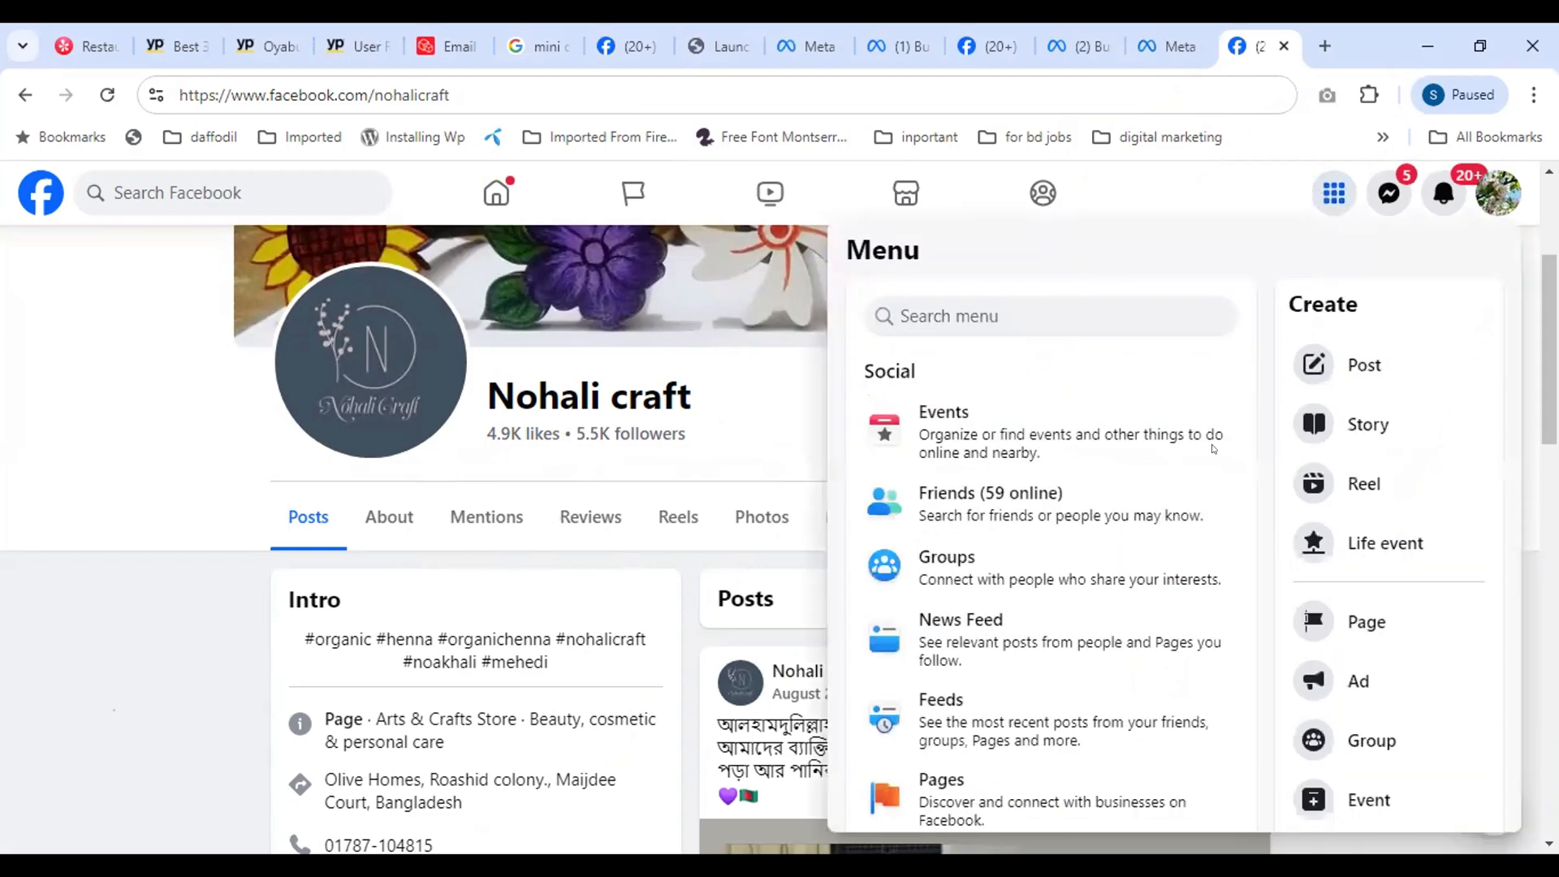
{"action": "scroll", "coordinate": [1214, 361], "scroll_direction": "down", "scroll_amount": 5}
{"action": "scroll", "coordinate": [1177, 349], "scroll_direction": "down", "scroll_amount": 7}
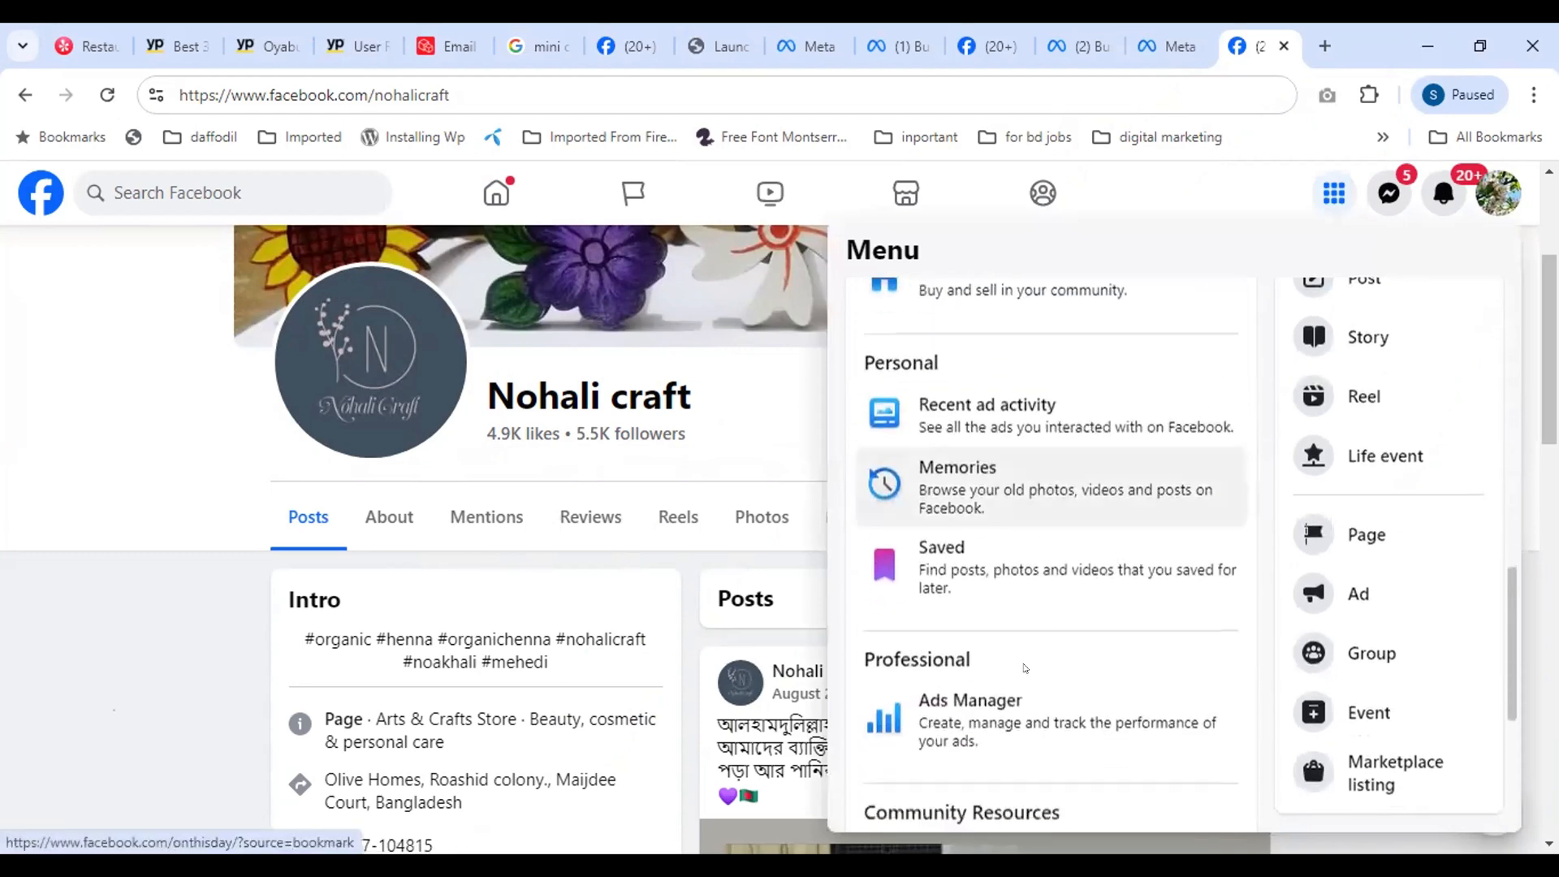
{"action": "scroll", "coordinate": [1024, 667], "scroll_direction": "down", "scroll_amount": 1}
{"action": "left_click", "coordinate": [933, 610]}
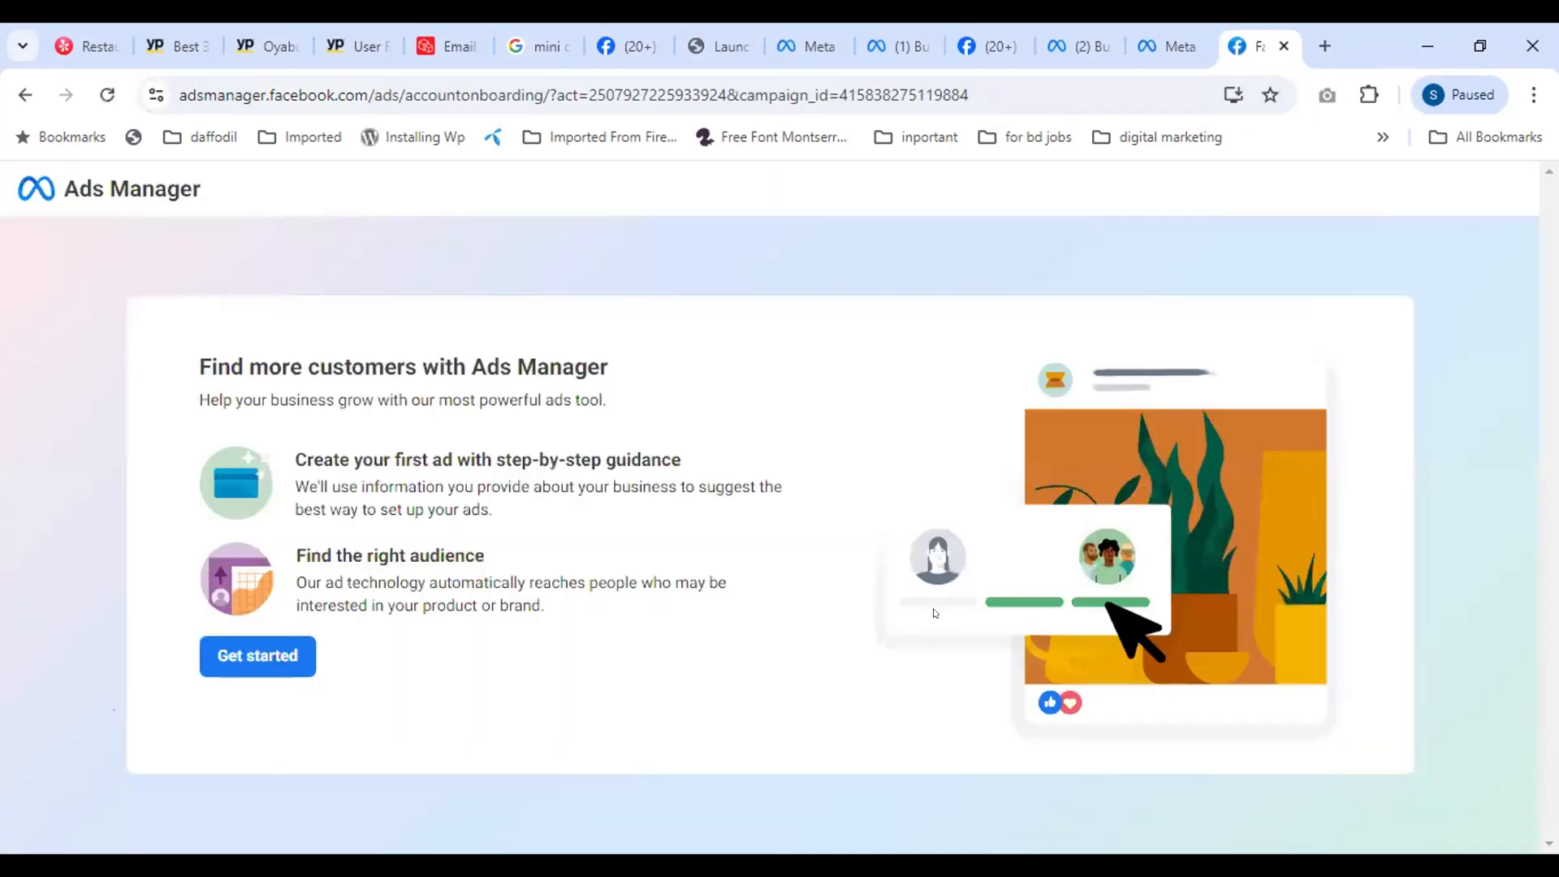
Start the Ads Manager account setup for the ক্রিয়েটিভ ভিডিও এন্ড ইনফরমেশন পেজ business
{"action": "left_click", "coordinate": [276, 655]}
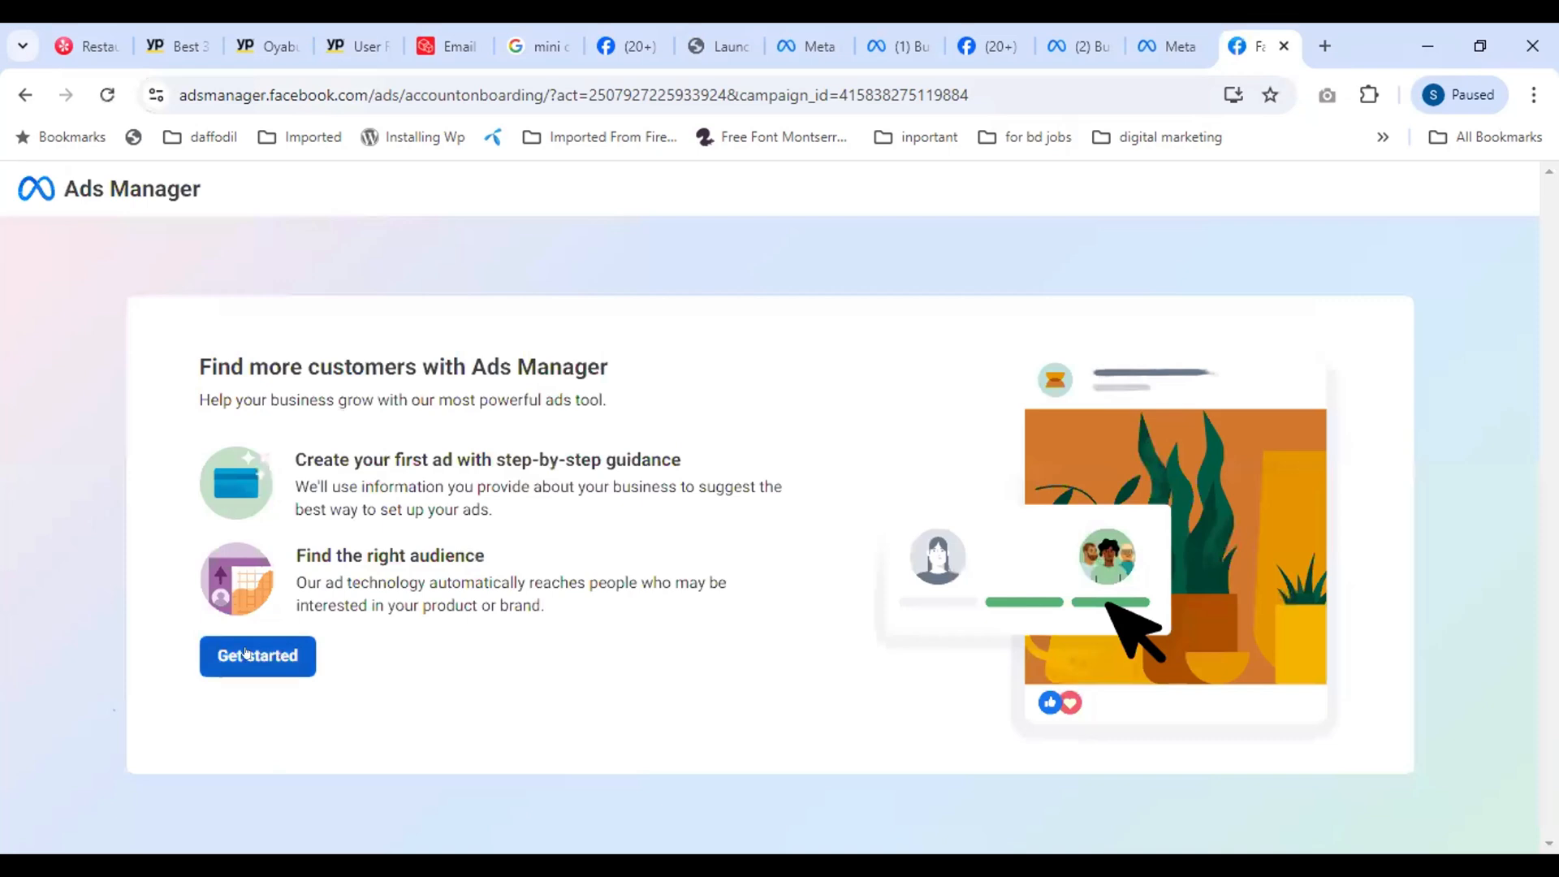
{"action": "left_click", "coordinate": [700, 378]}
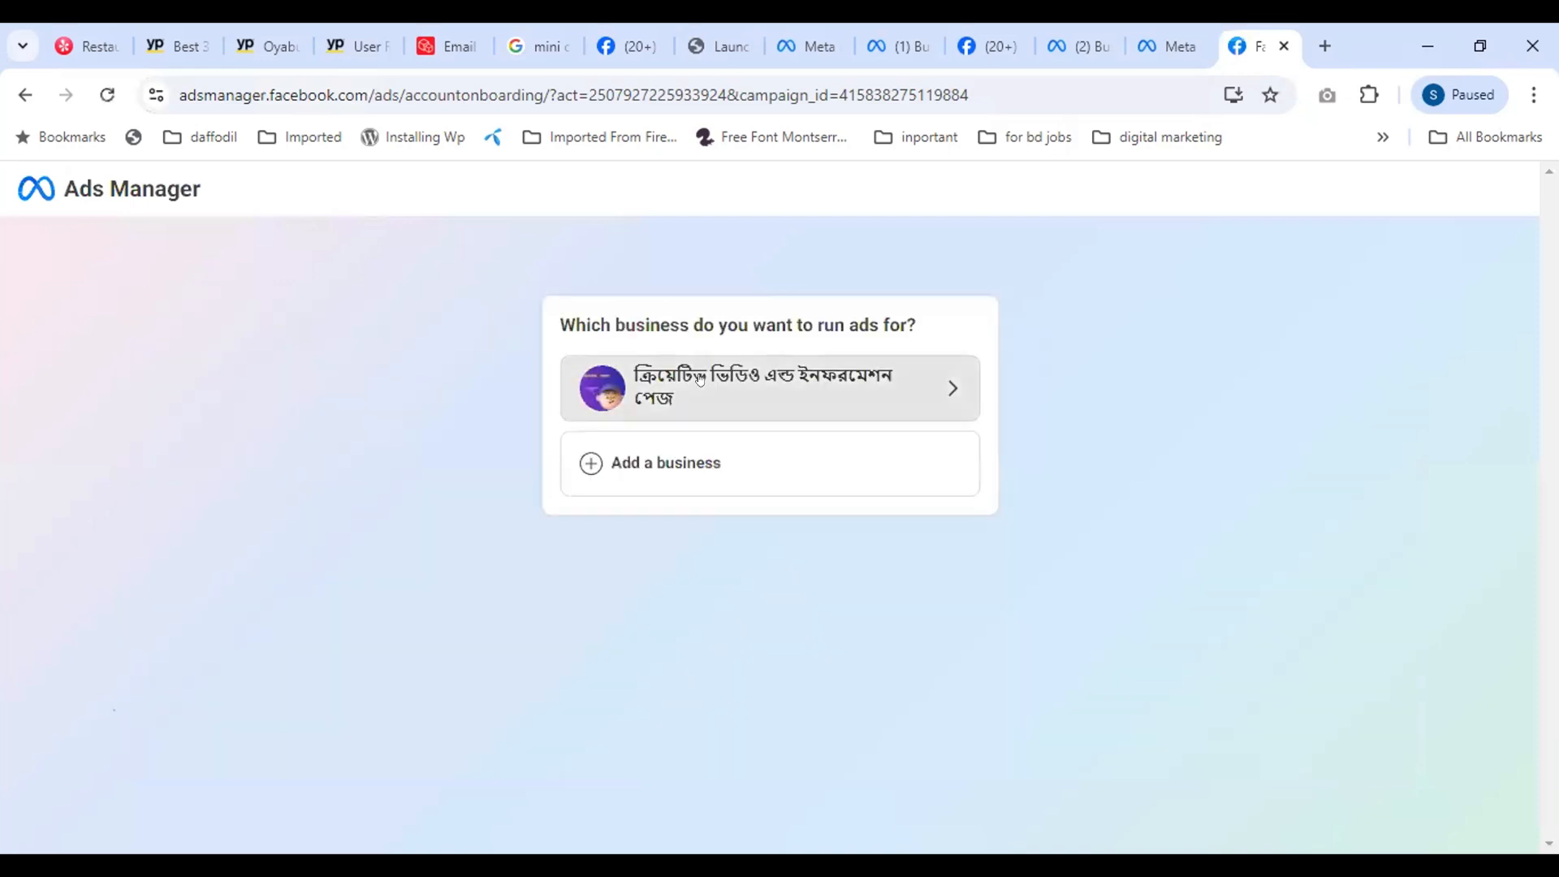
{"action": "left_click", "coordinate": [700, 379]}
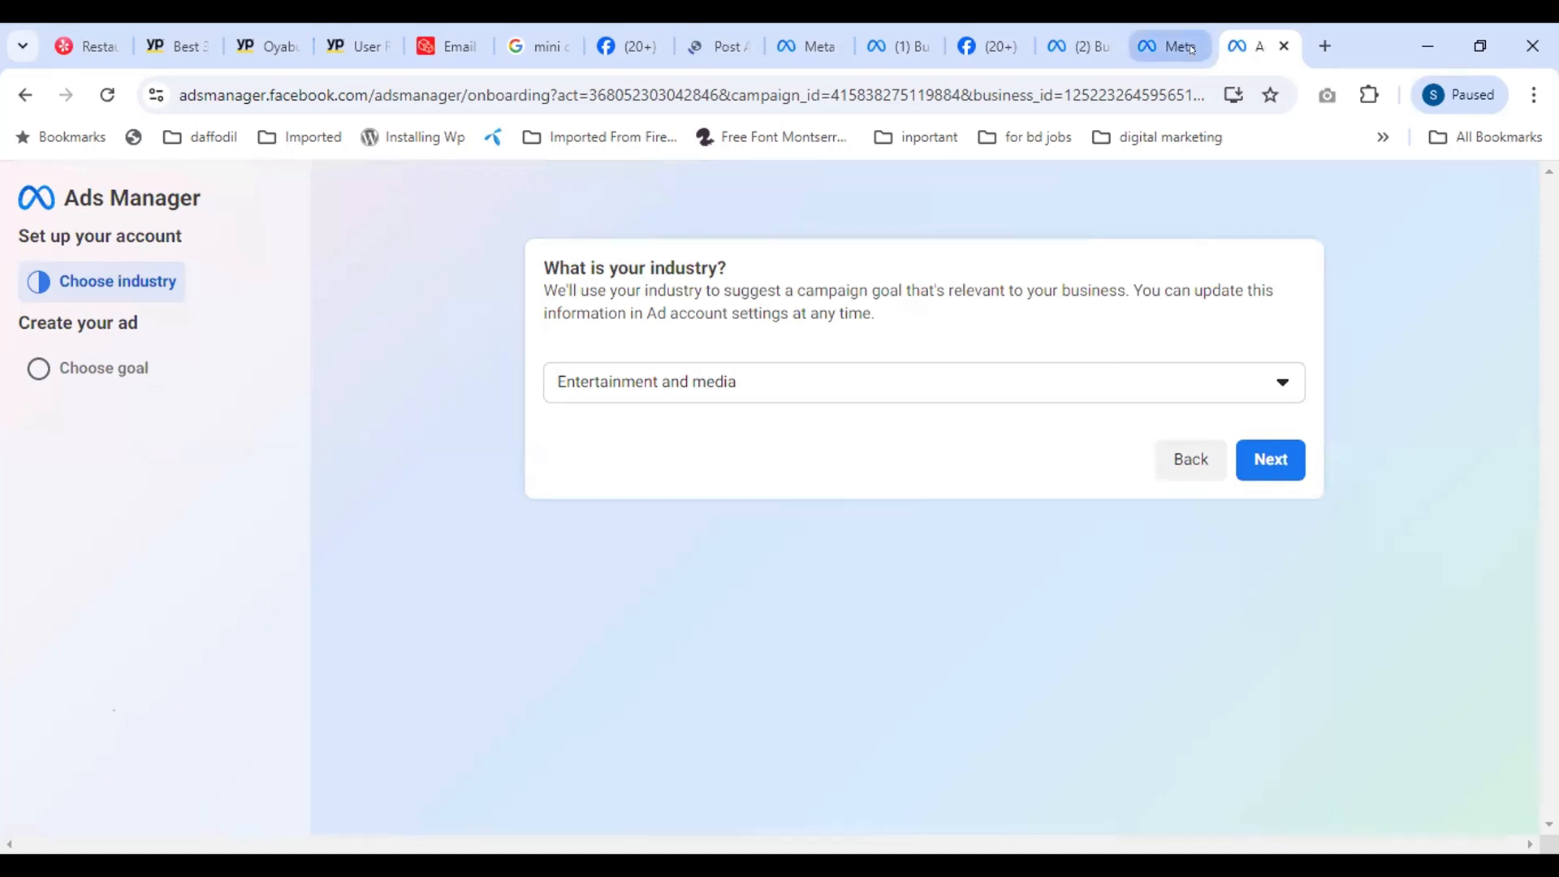
Go back out of the industry selection and close the Ads Manager onboarding tab
{"action": "left_click", "coordinate": [25, 94]}
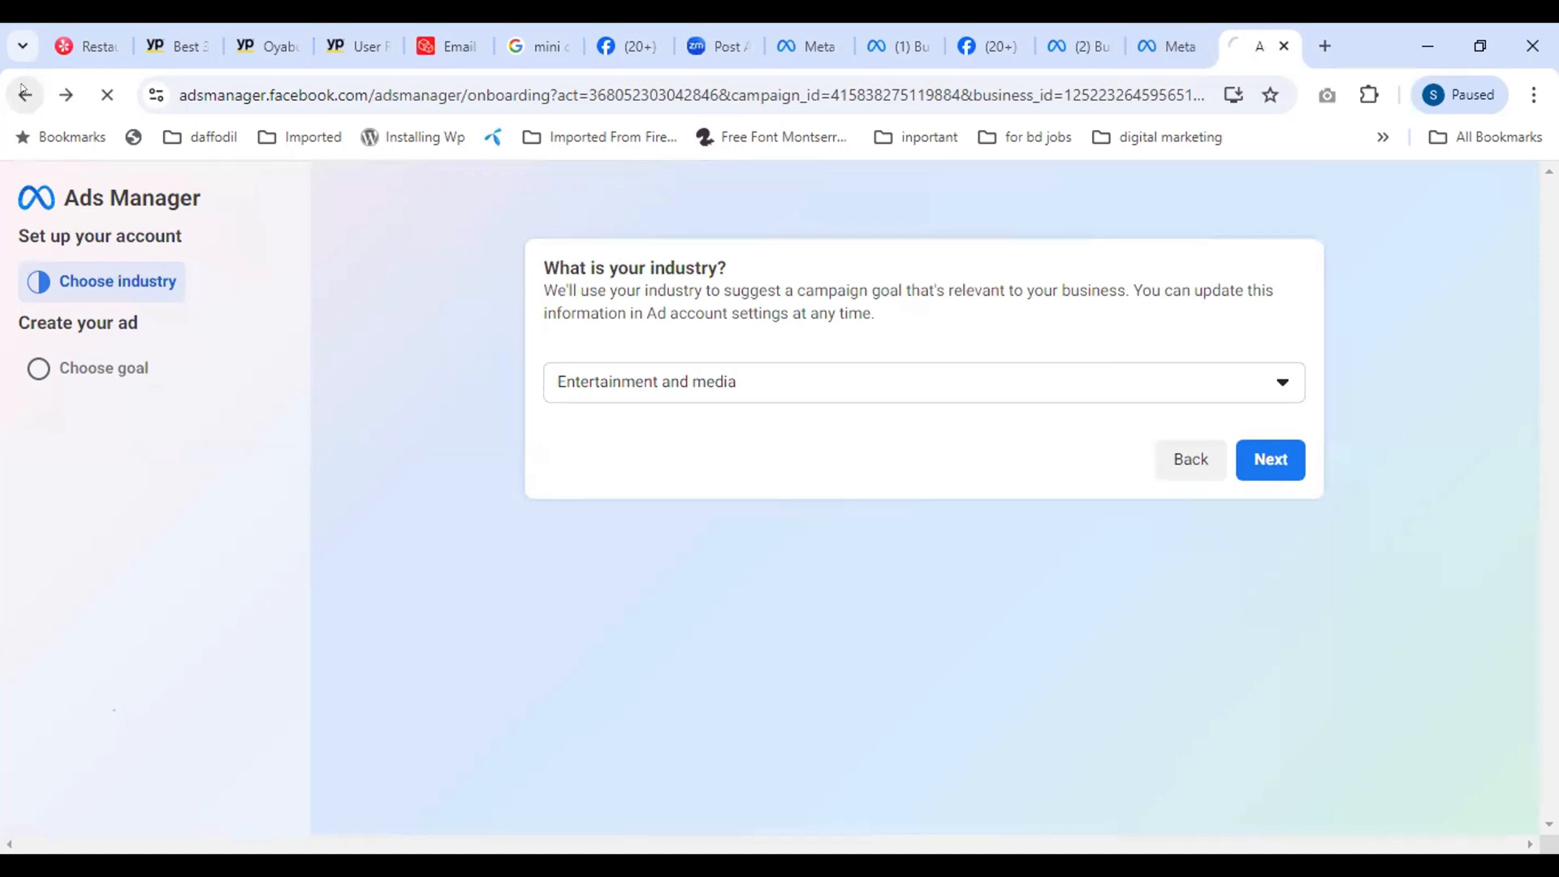
{"action": "left_click", "coordinate": [24, 94]}
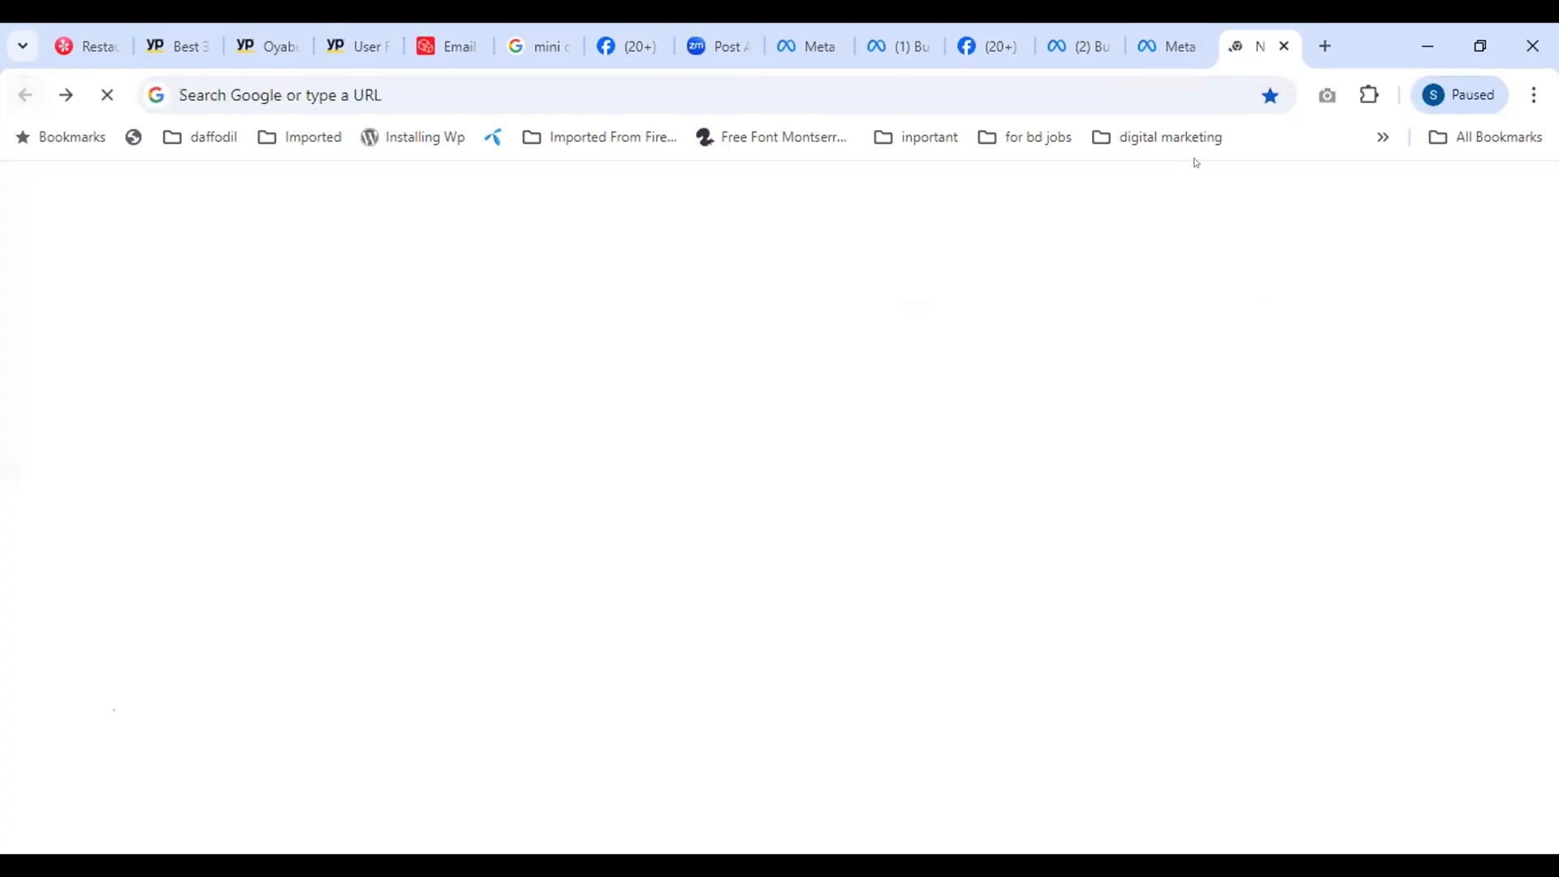
{"action": "key", "text": "alt+Right"}
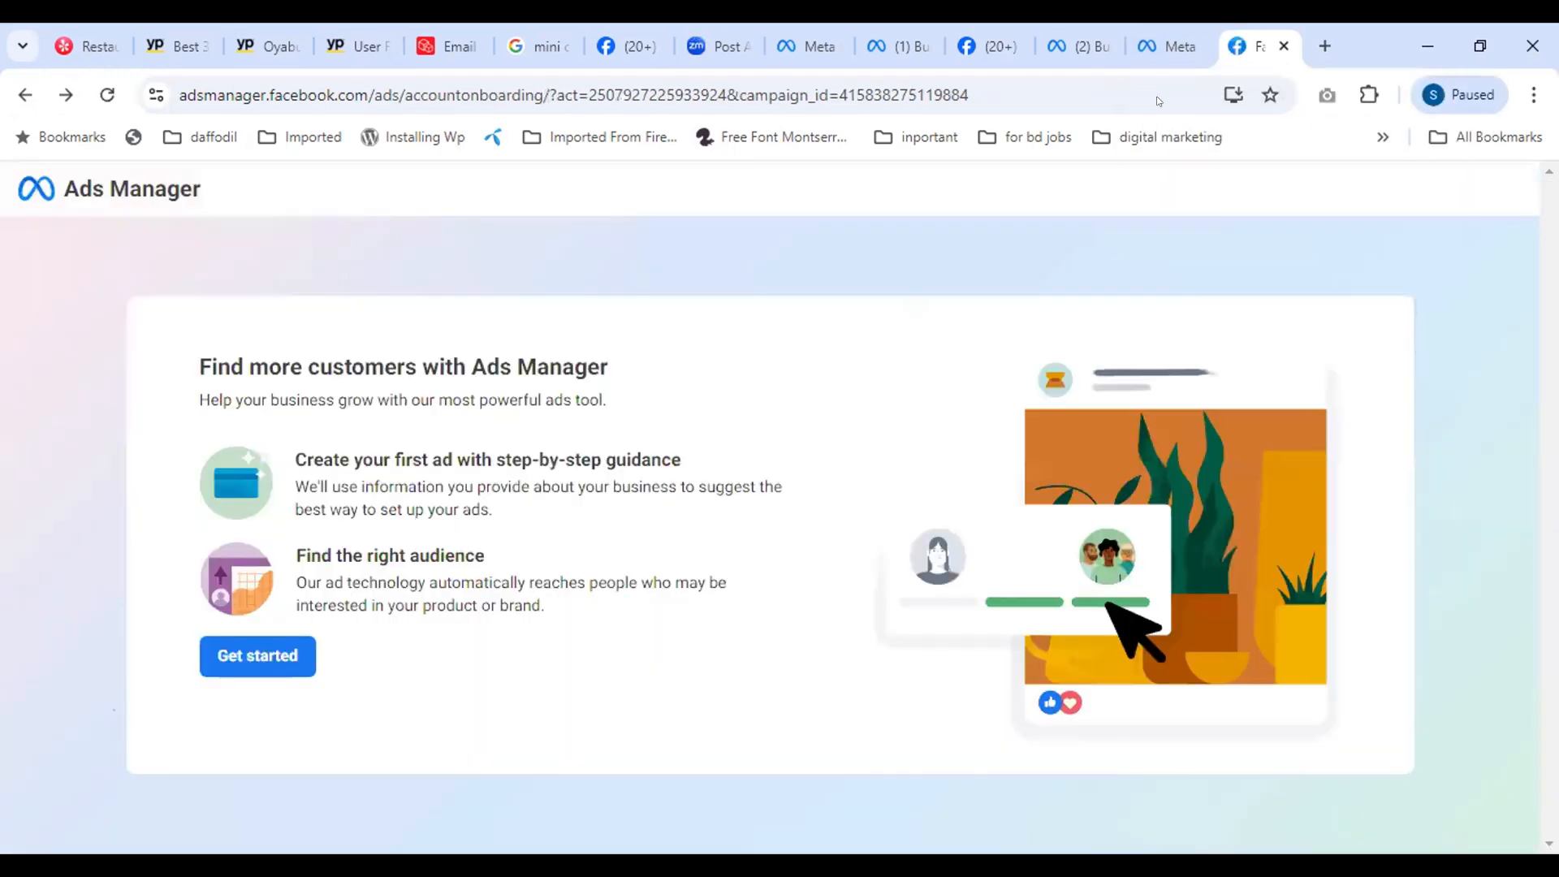
{"action": "left_click", "coordinate": [1281, 47]}
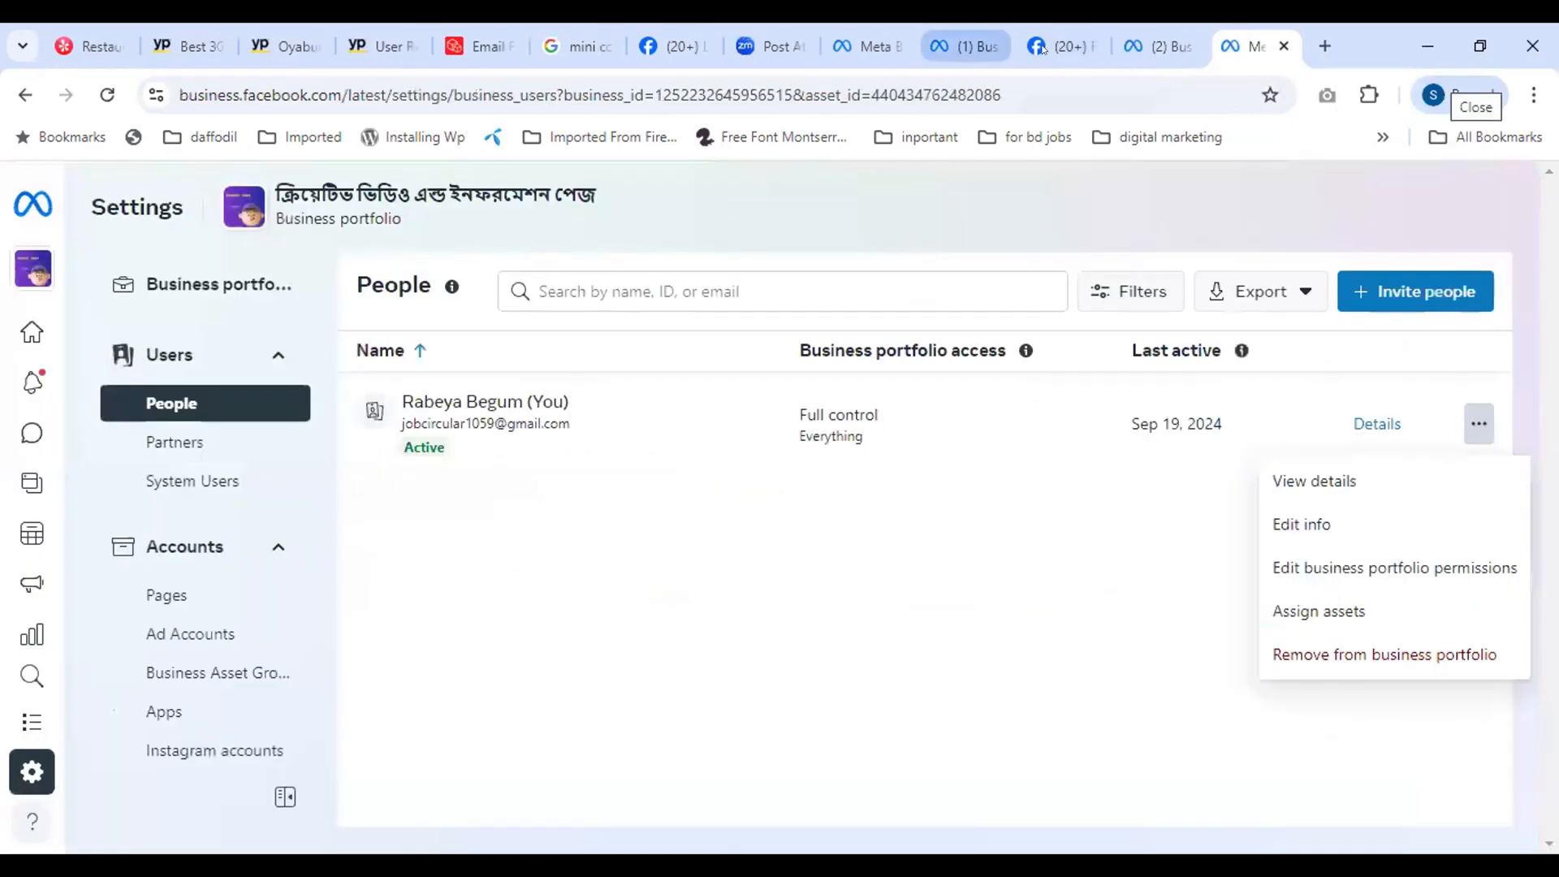
Open Ads Manager from the Facebook home feed and begin the account setup, reaching the choice of business to run ads for
{"action": "left_click", "coordinate": [1041, 47]}
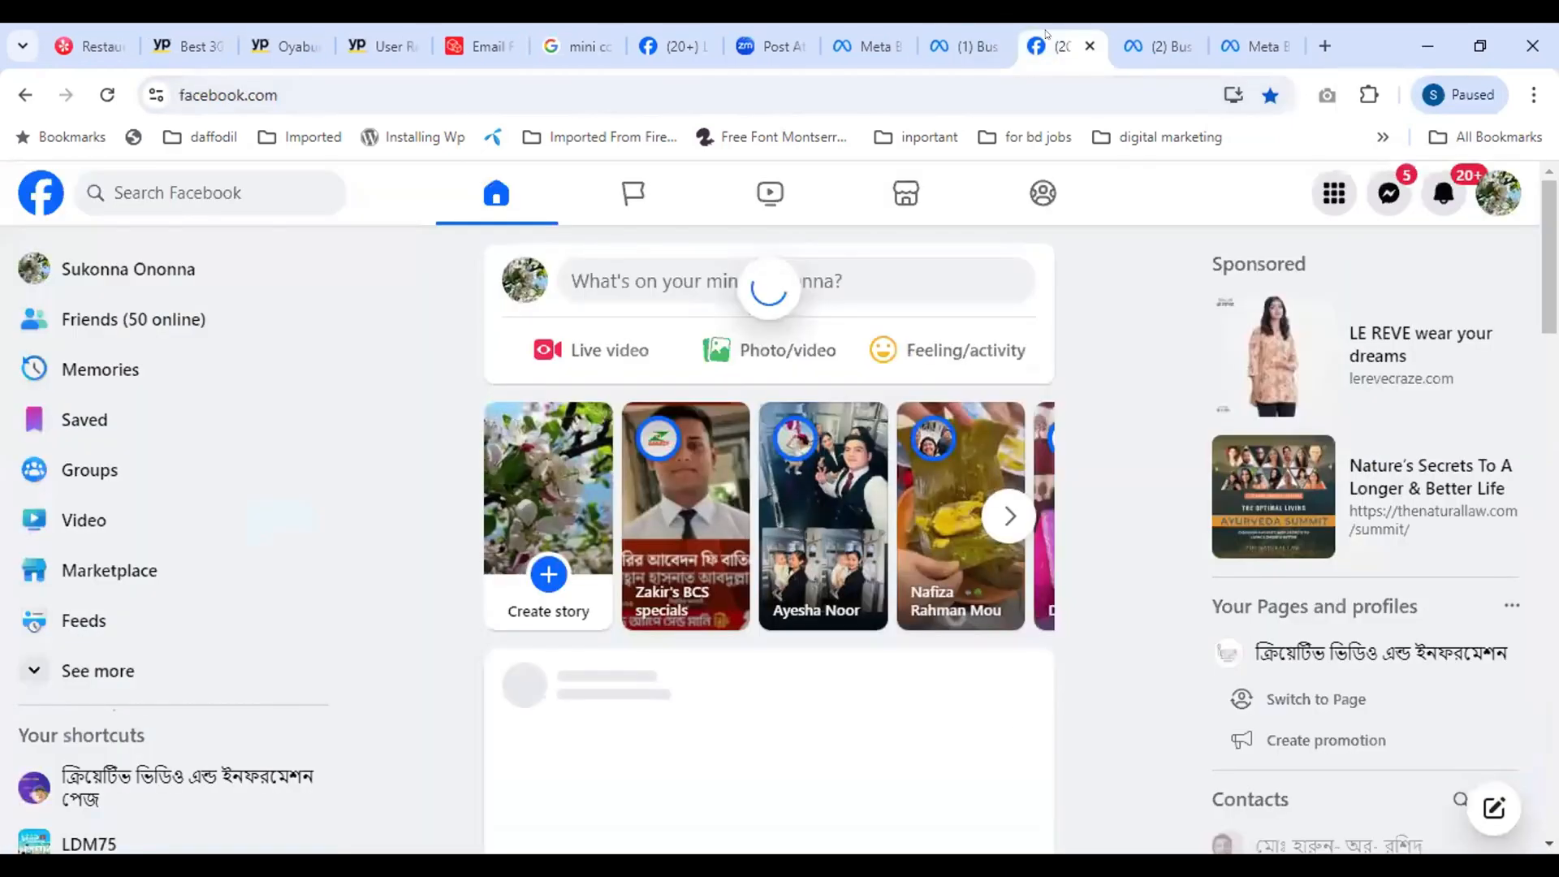
{"action": "left_click", "coordinate": [1334, 192]}
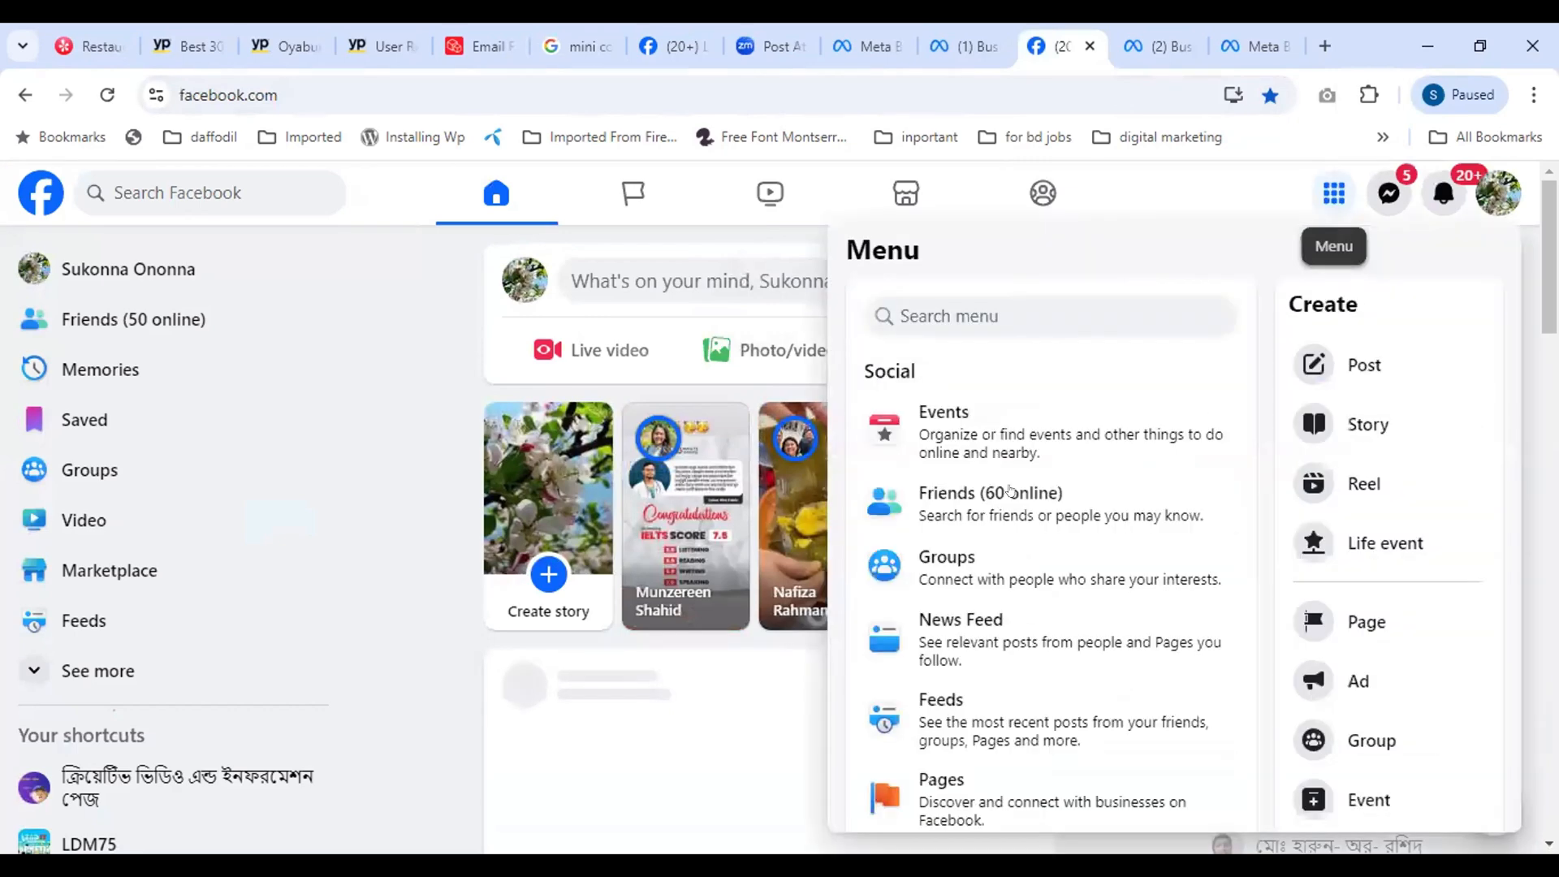
{"action": "scroll", "coordinate": [1009, 495], "scroll_direction": "down", "scroll_amount": 15}
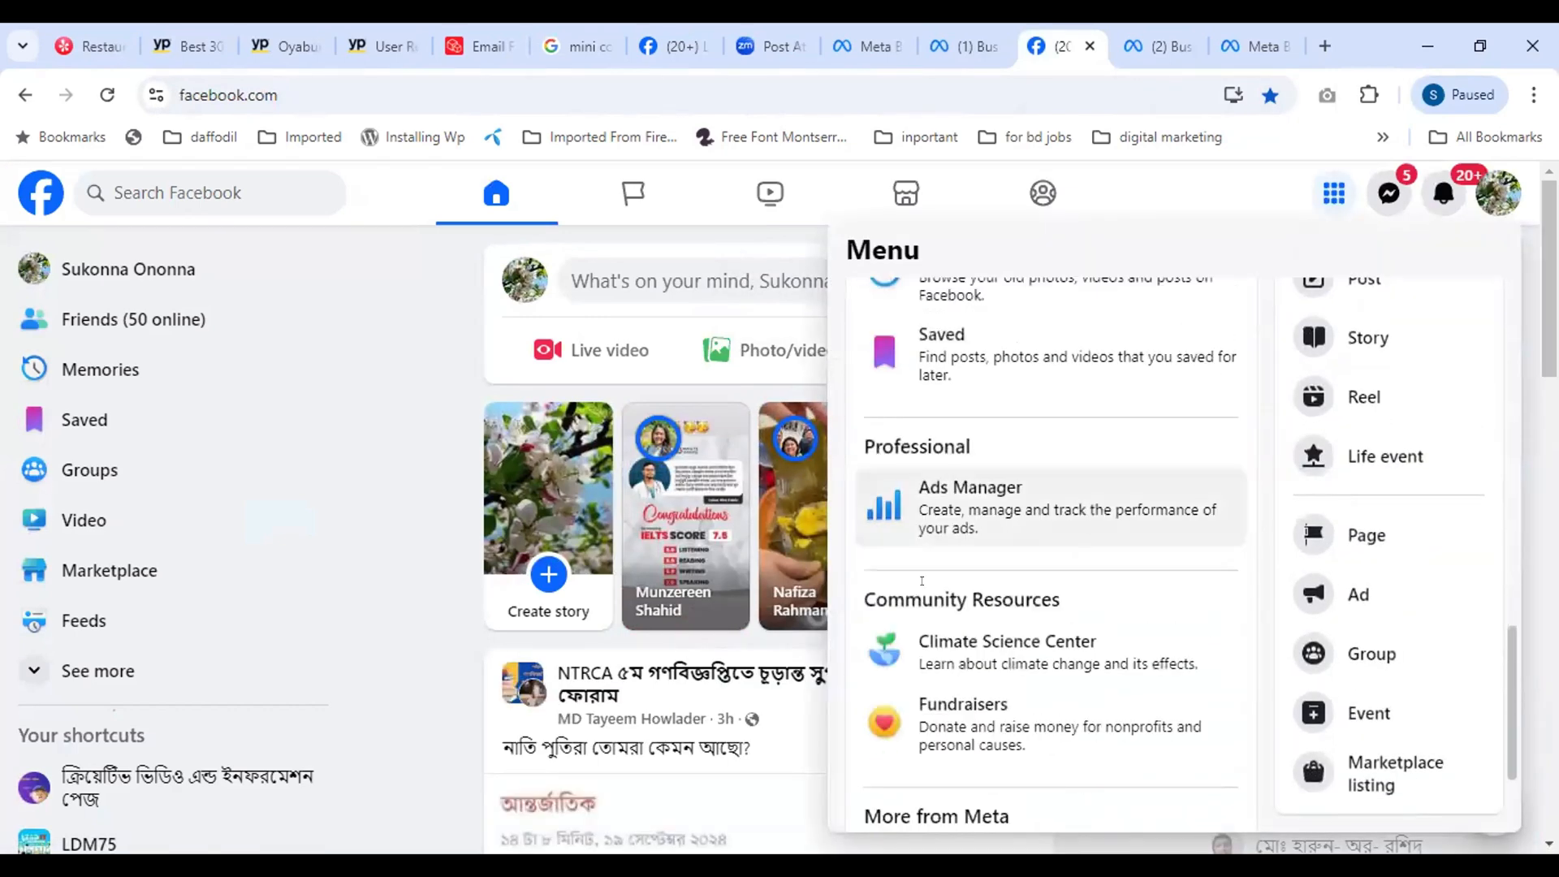
{"action": "left_click", "coordinate": [956, 507]}
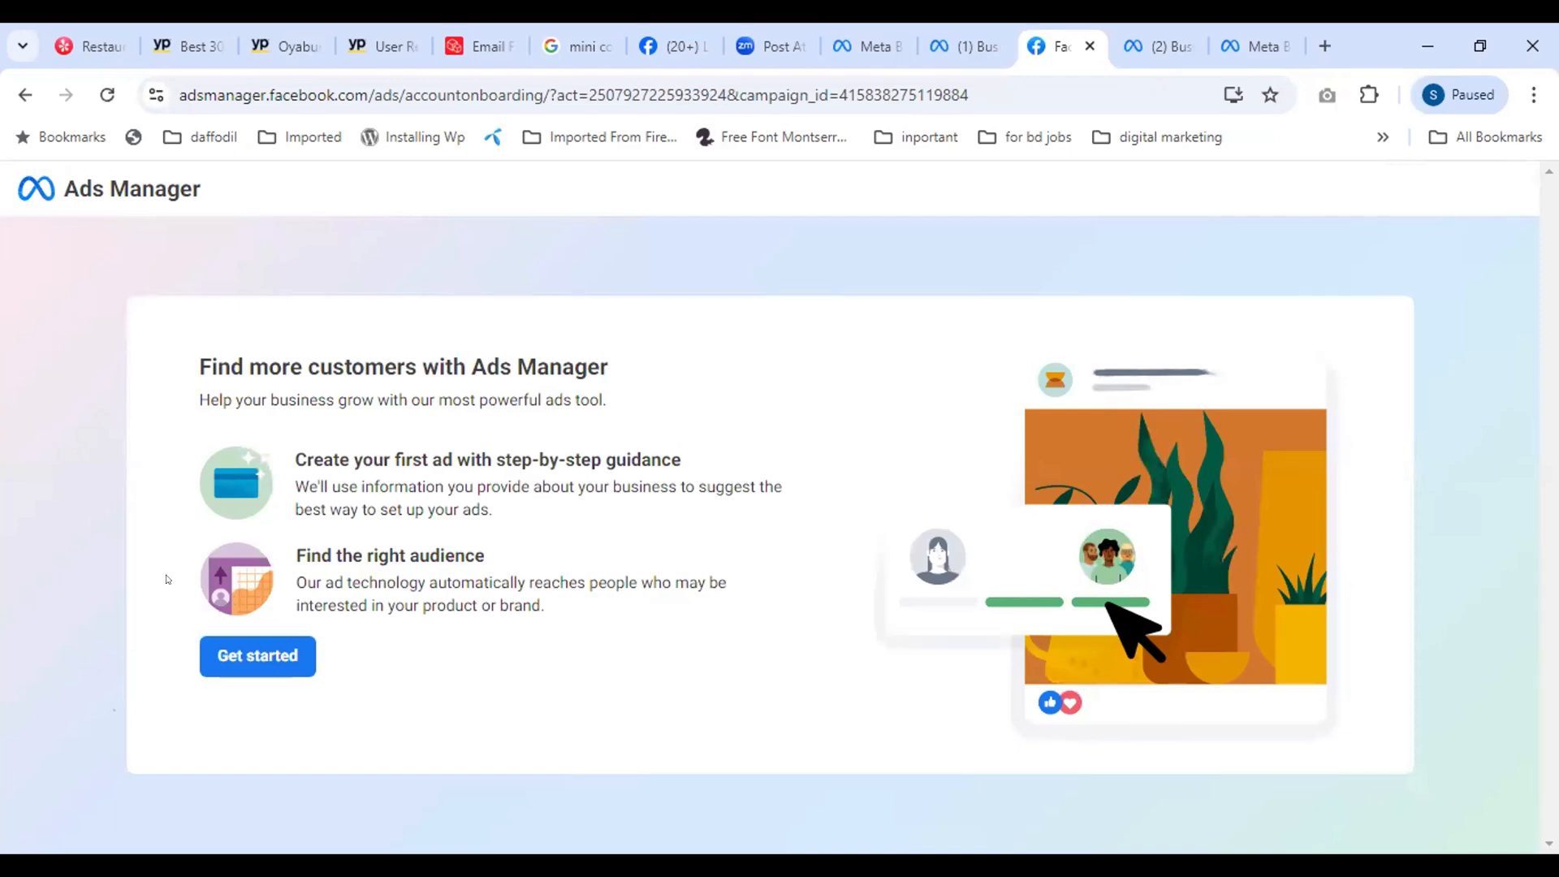
{"action": "left_click", "coordinate": [242, 664]}
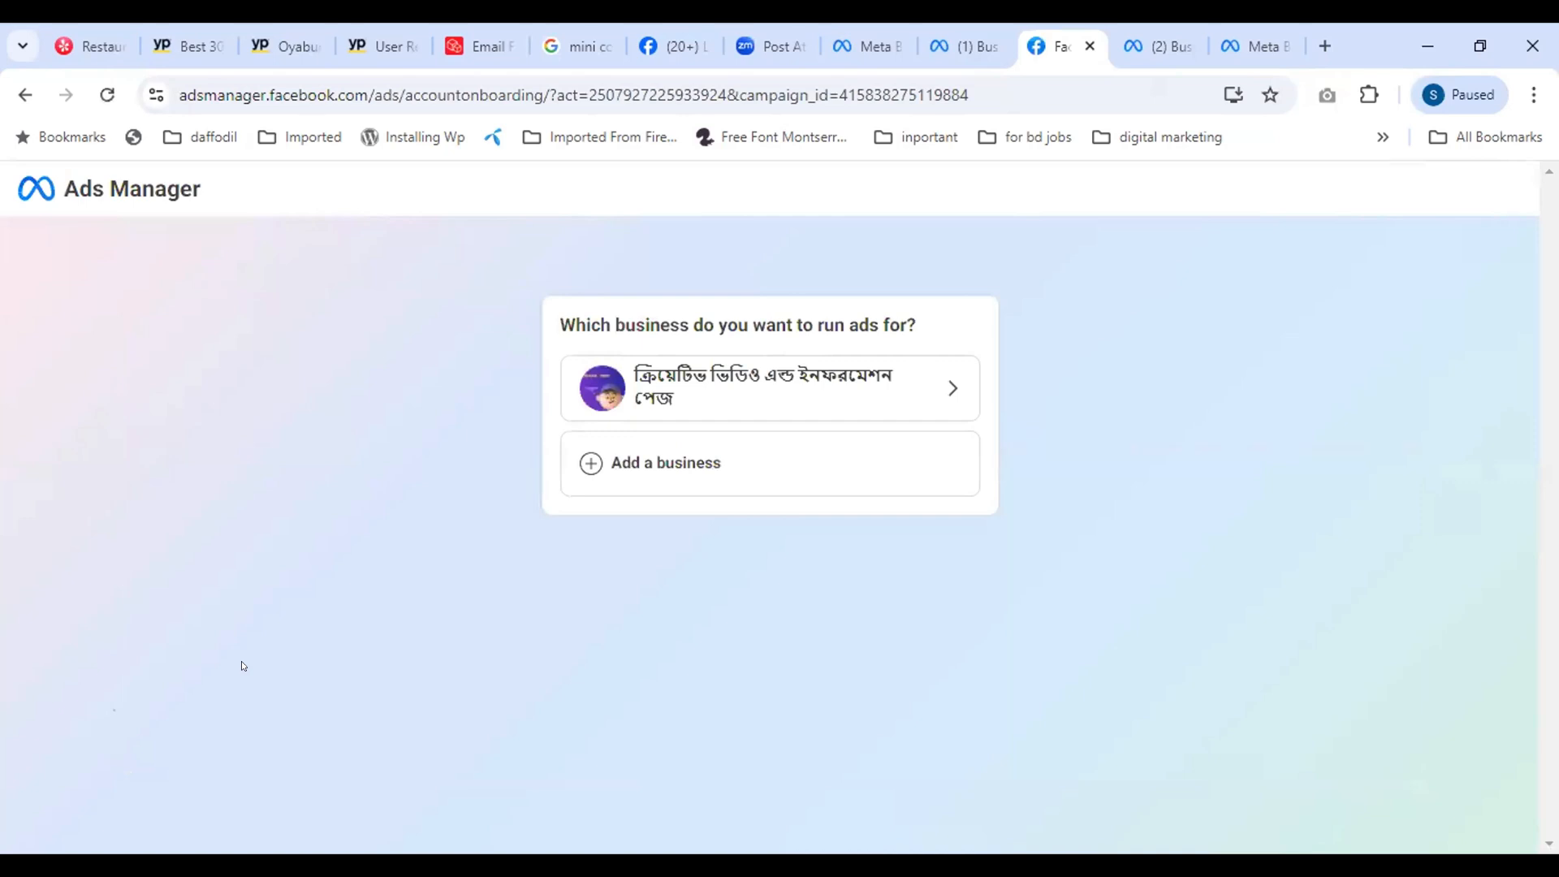
Select the ক্রিয়েটিভ ভিডিও এন্ড ইনফরমেশন পেজ business with its existing ad account and set the industry to Professional services
{"action": "left_click", "coordinate": [643, 381]}
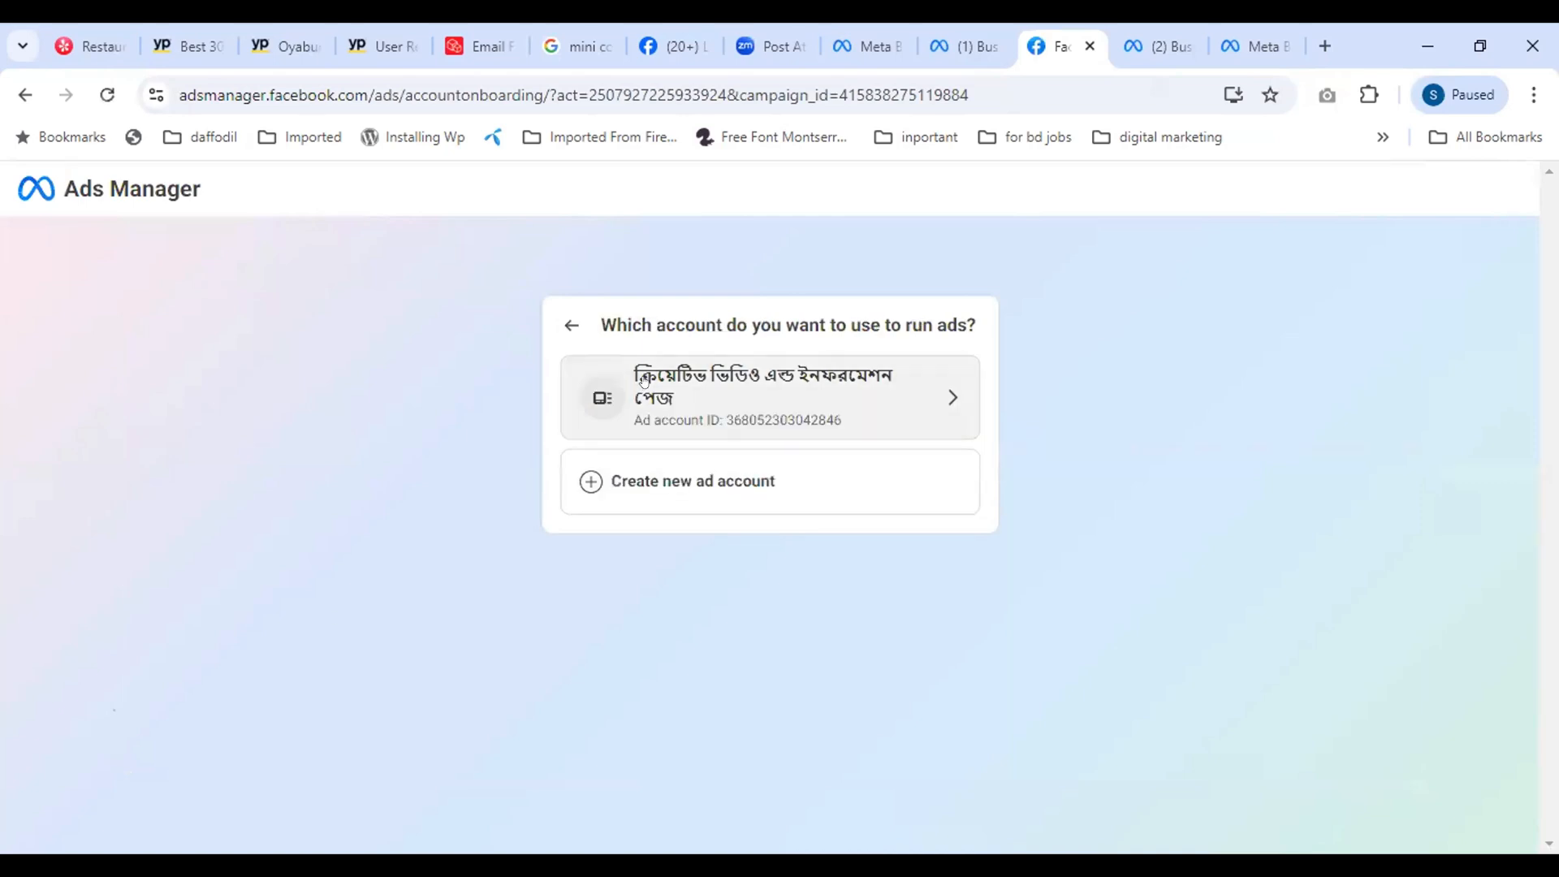
{"action": "left_click", "coordinate": [716, 396]}
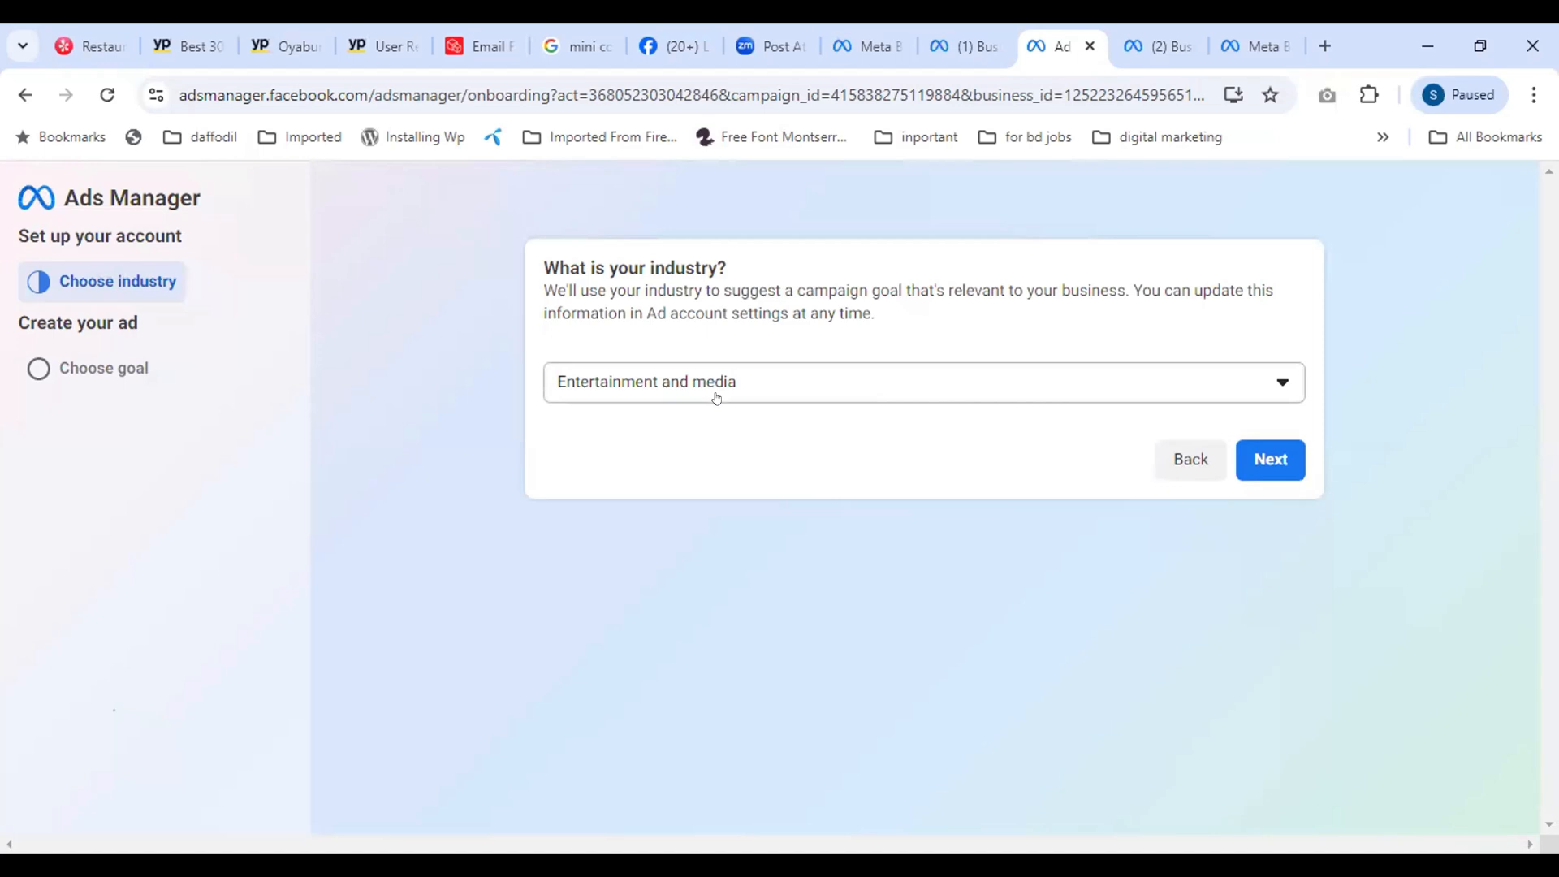
{"action": "left_click", "coordinate": [716, 397]}
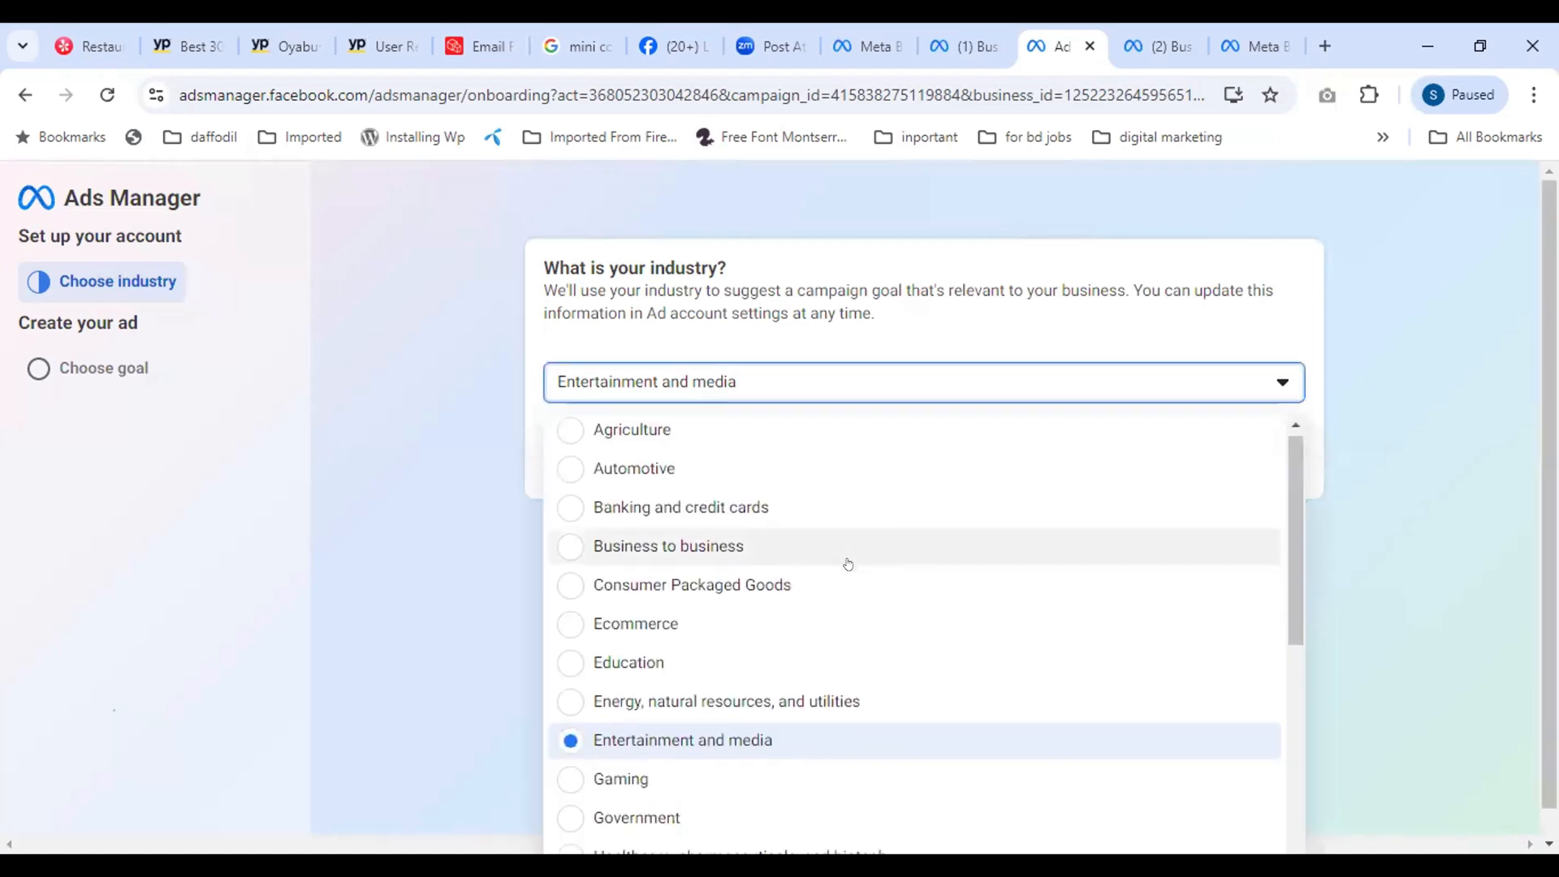
{"action": "scroll", "coordinate": [846, 560], "scroll_direction": "down", "scroll_amount": 3}
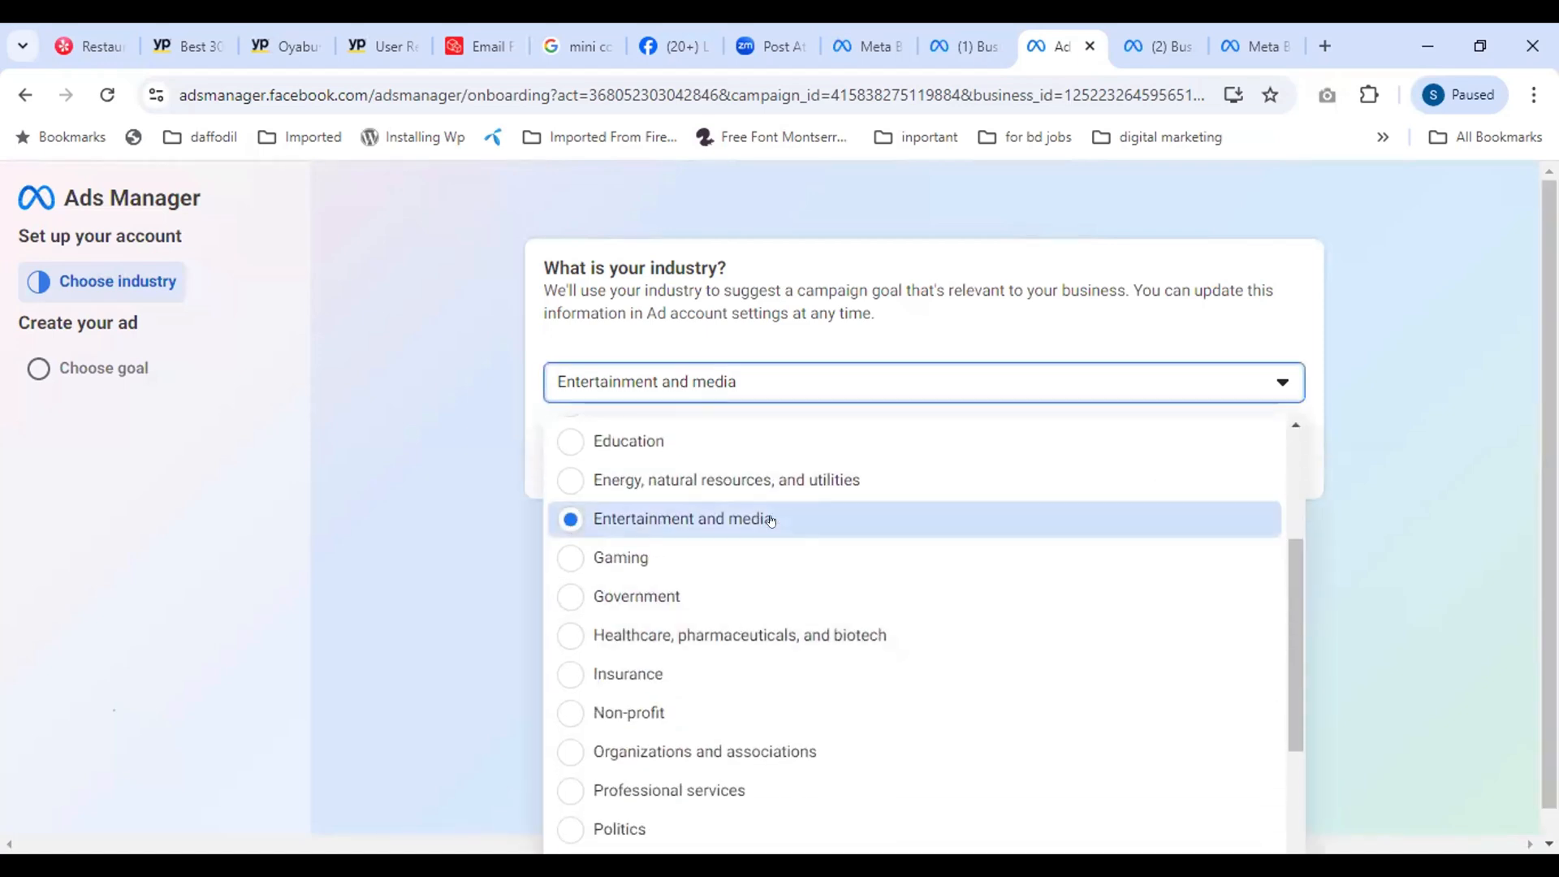
{"action": "scroll", "coordinate": [650, 715], "scroll_direction": "down", "scroll_amount": 1}
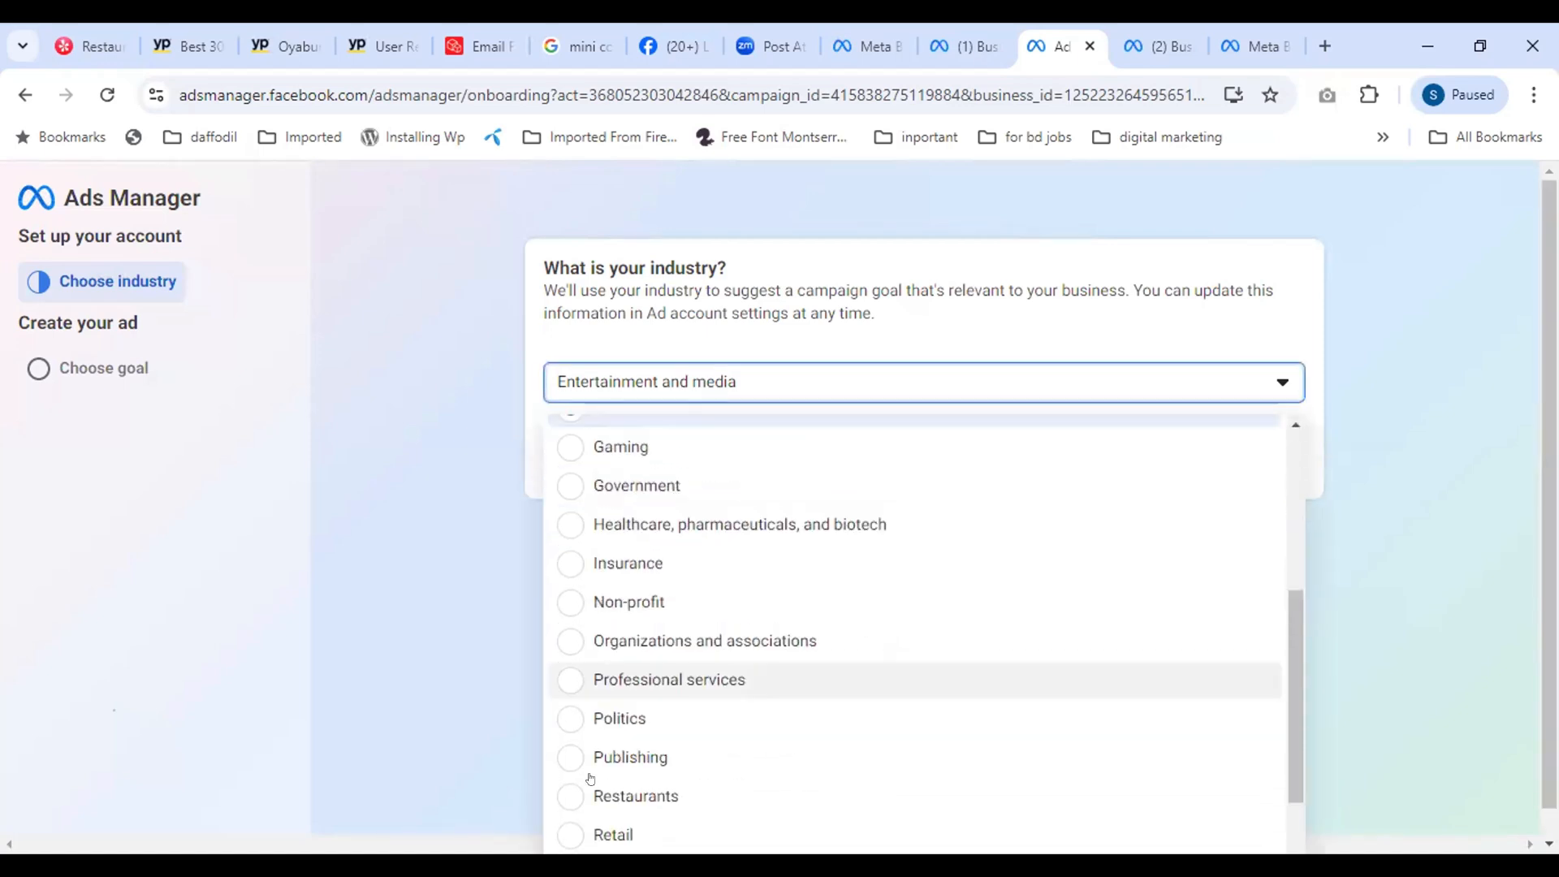
{"action": "left_click", "coordinate": [641, 676]}
{"action": "left_click", "coordinate": [1282, 484]}
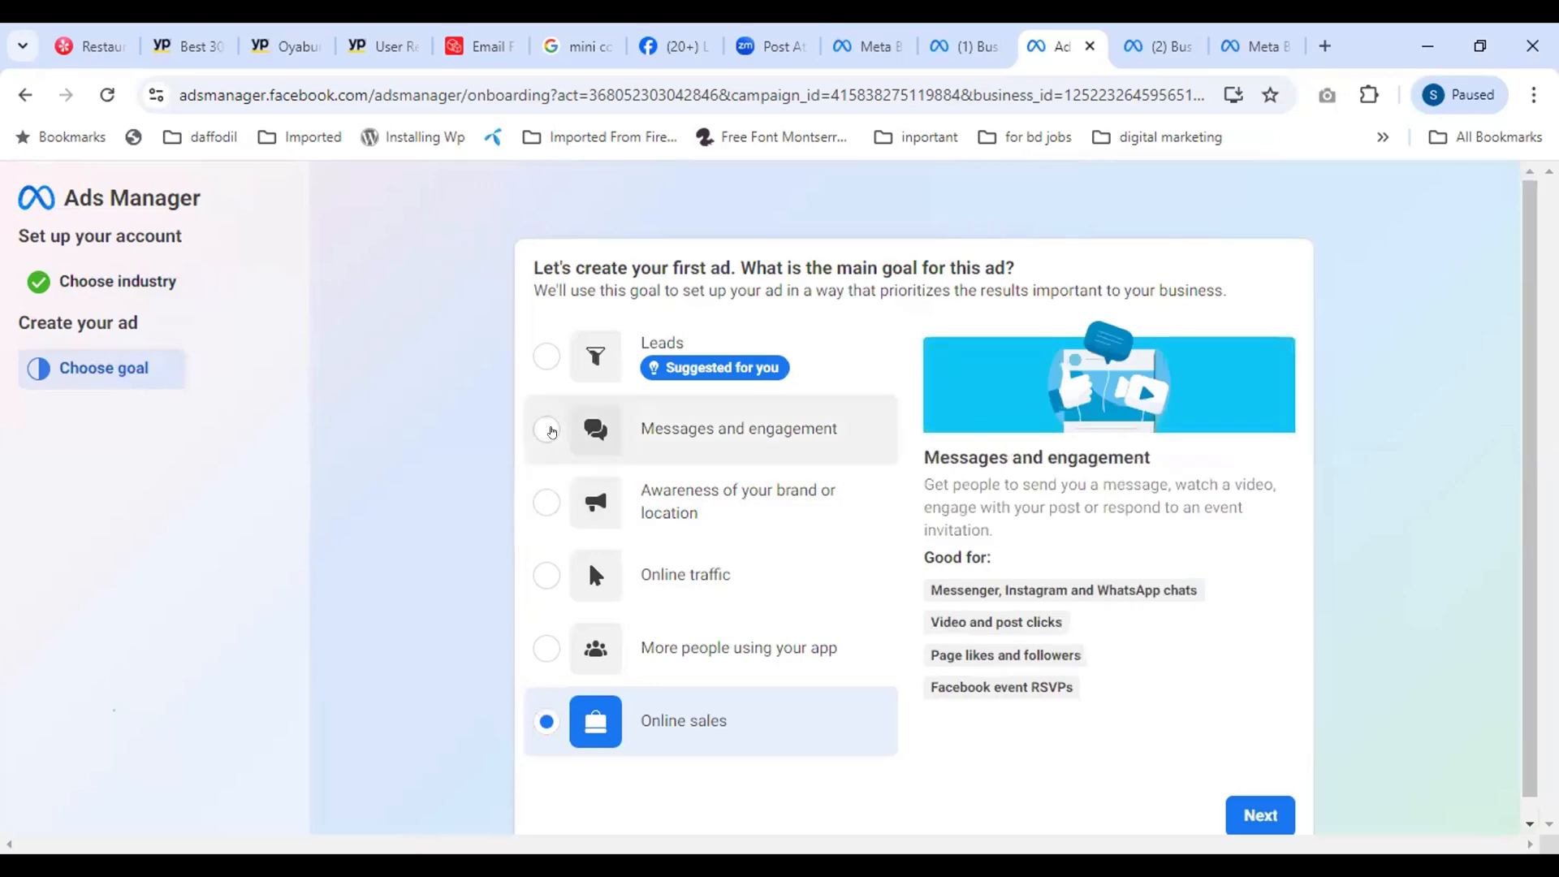
Set the first ad's goal to Messages and engagement and create it as a manual engagement campaign
{"action": "left_click", "coordinate": [548, 430]}
{"action": "left_click", "coordinate": [1236, 810]}
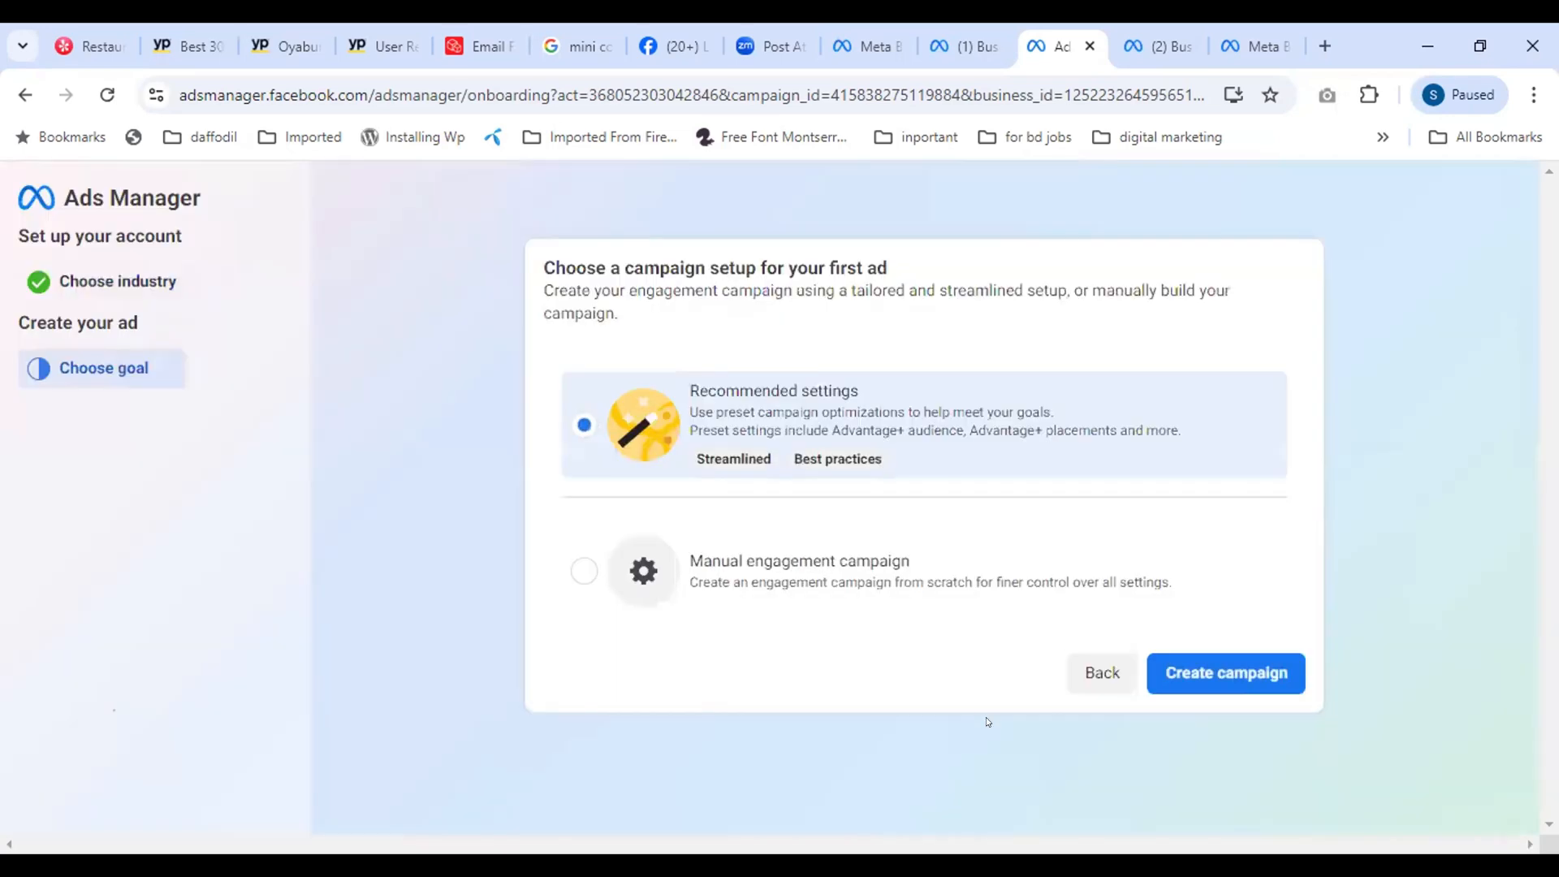
{"action": "left_click", "coordinate": [583, 571]}
{"action": "left_click", "coordinate": [1226, 672]}
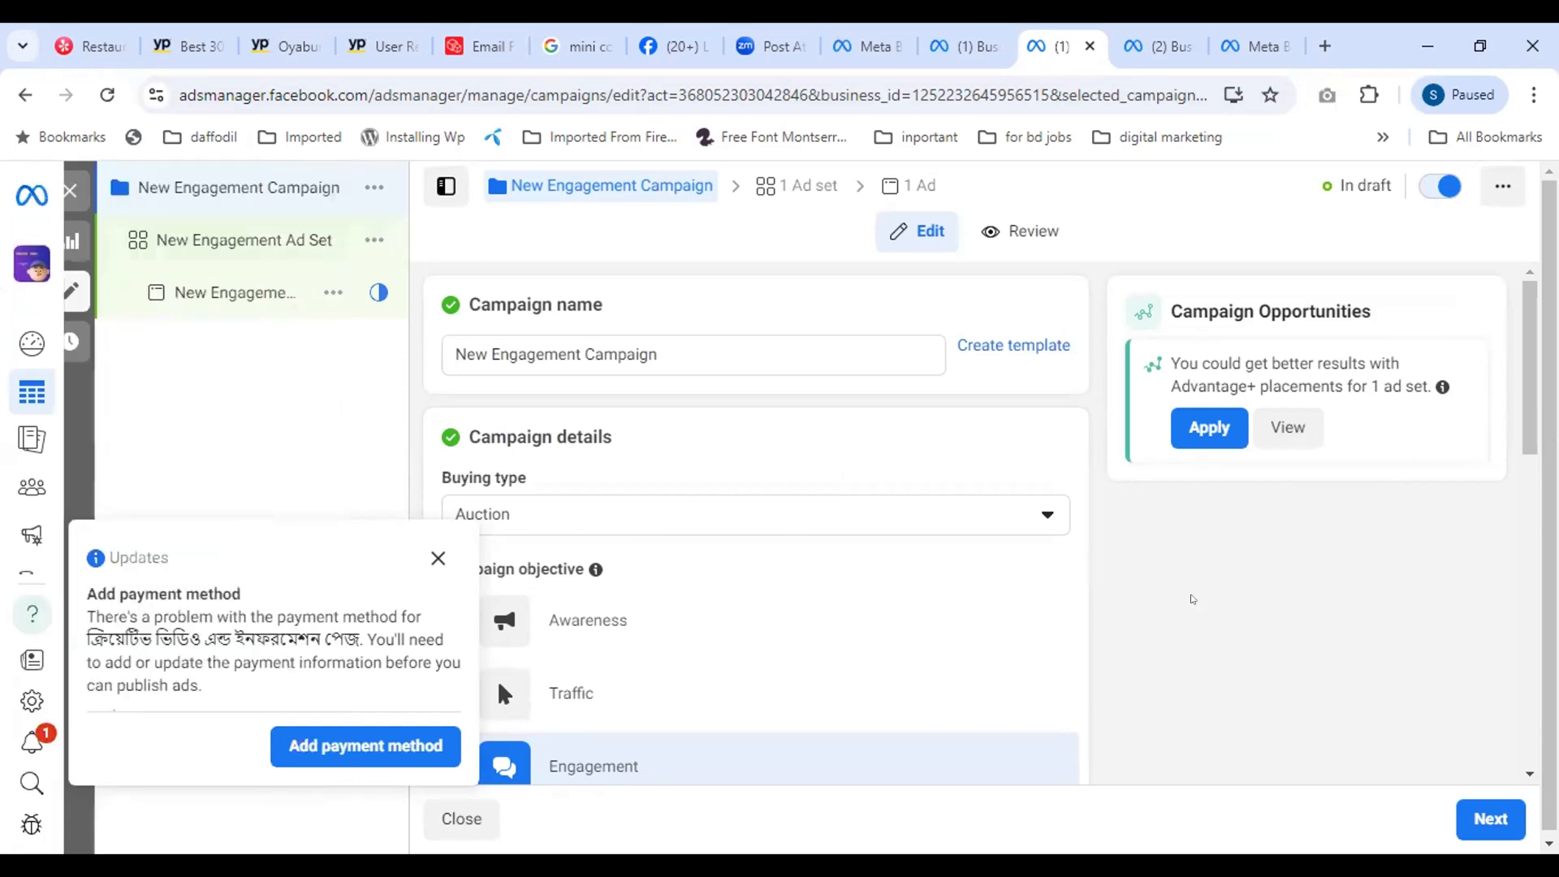
Close the campaign editor and delete the draft New Engagement Campaign from the campaigns list
{"action": "left_click", "coordinate": [438, 558]}
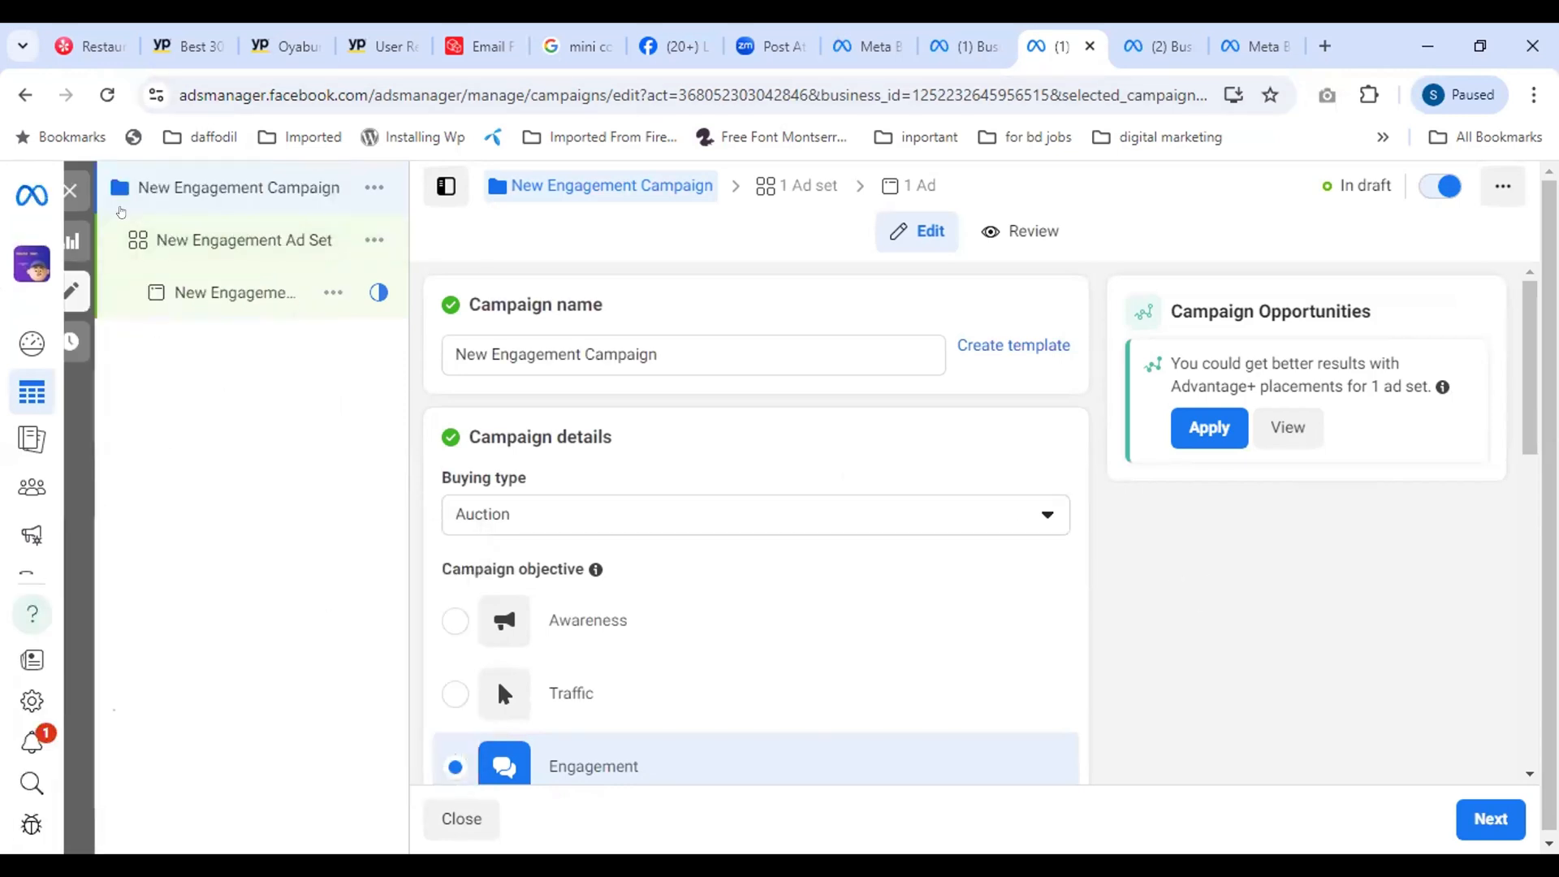
{"action": "left_click", "coordinate": [74, 192]}
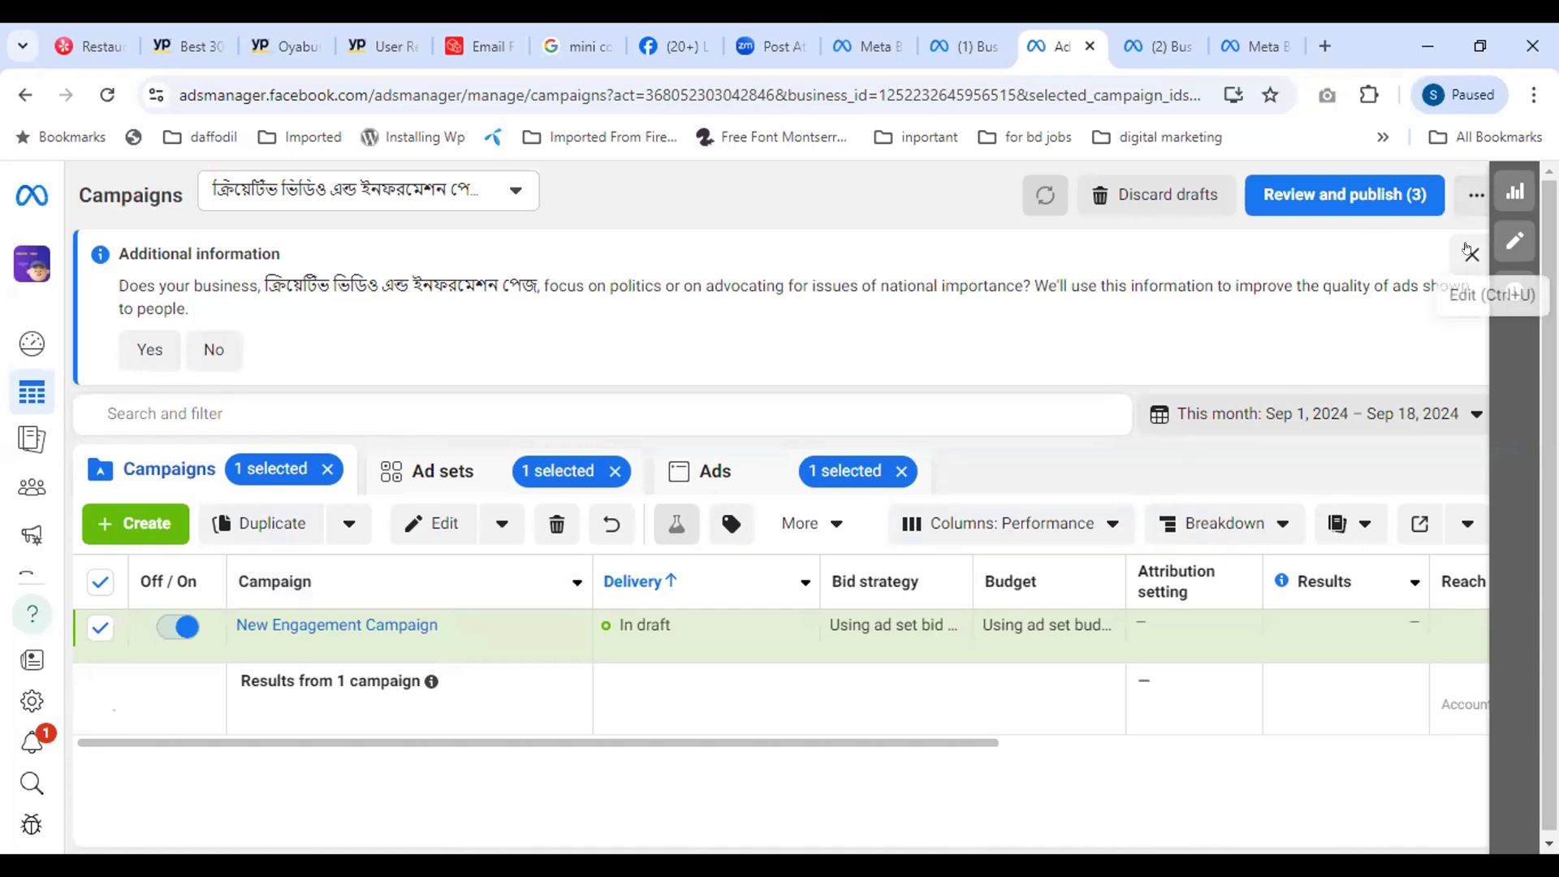
{"action": "left_click", "coordinate": [1470, 254]}
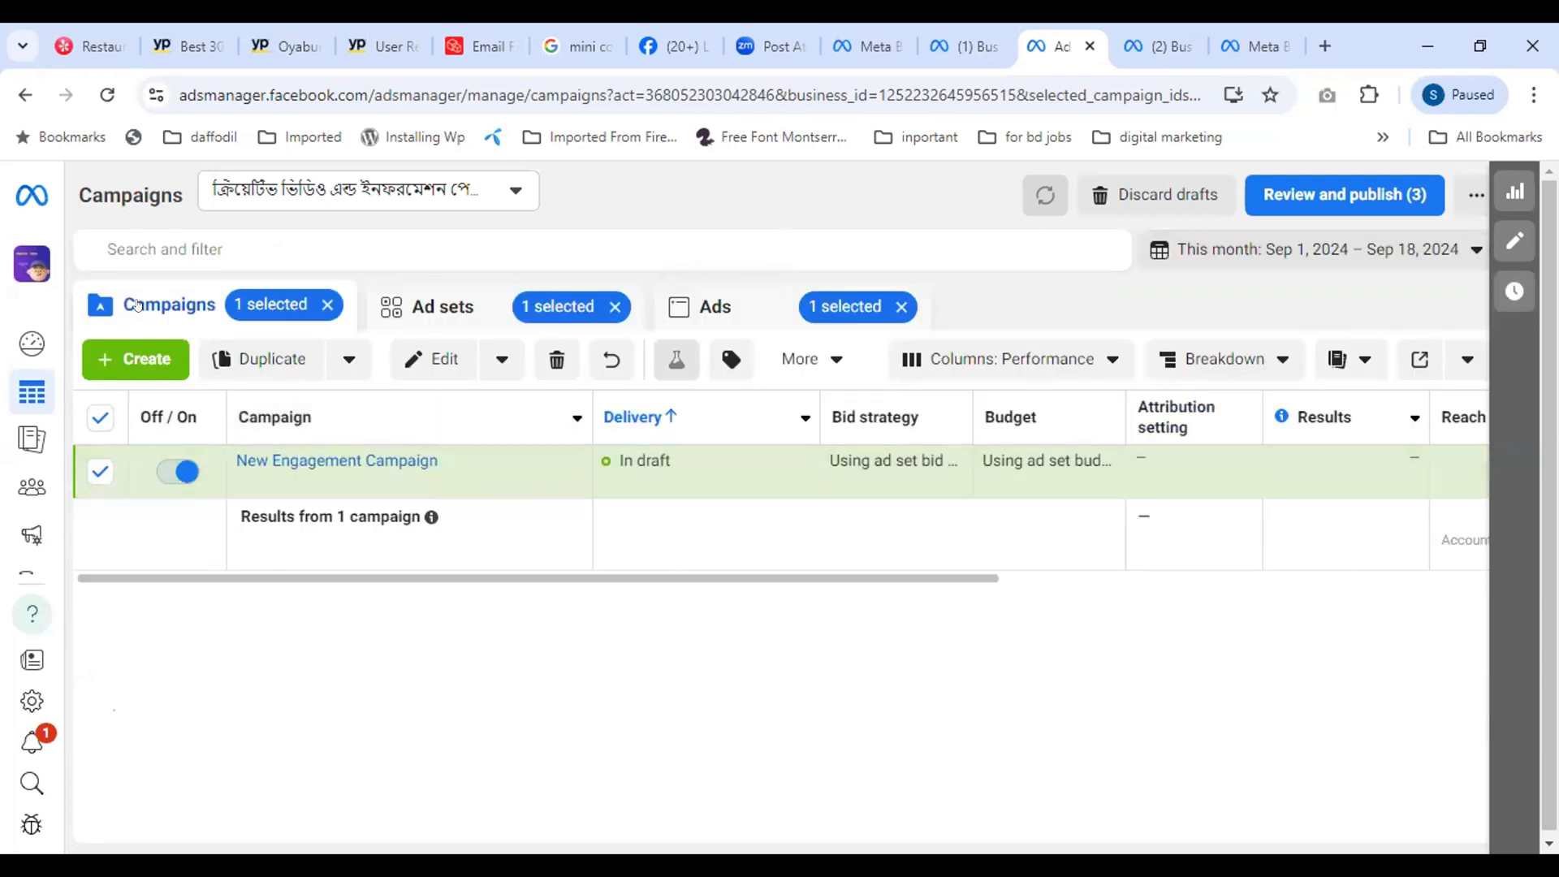
{"action": "left_click", "coordinate": [85, 418]}
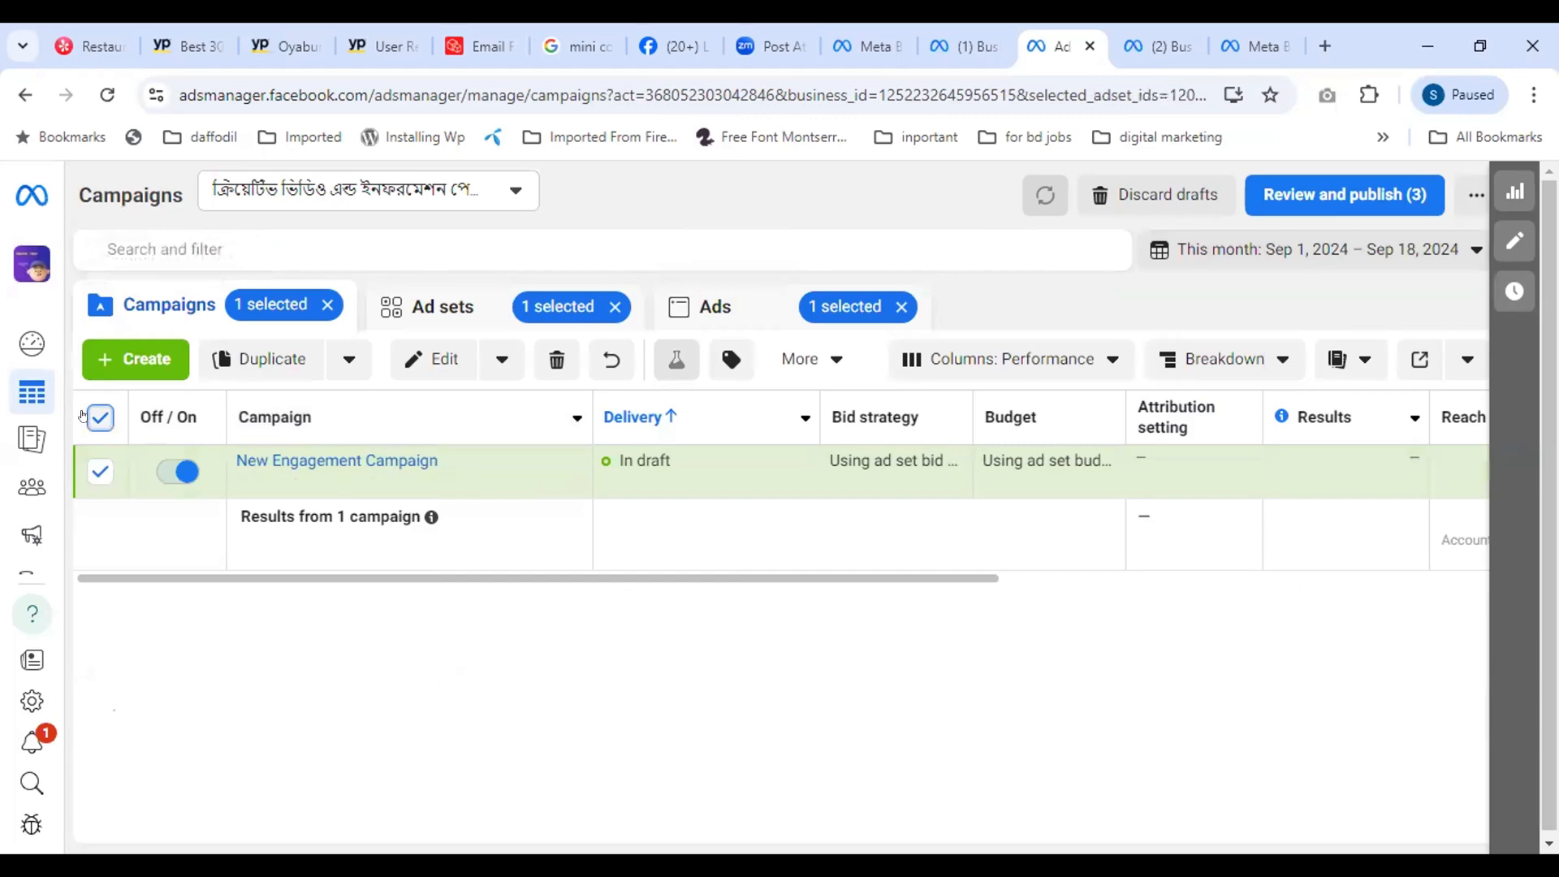
{"action": "left_click", "coordinate": [90, 417]}
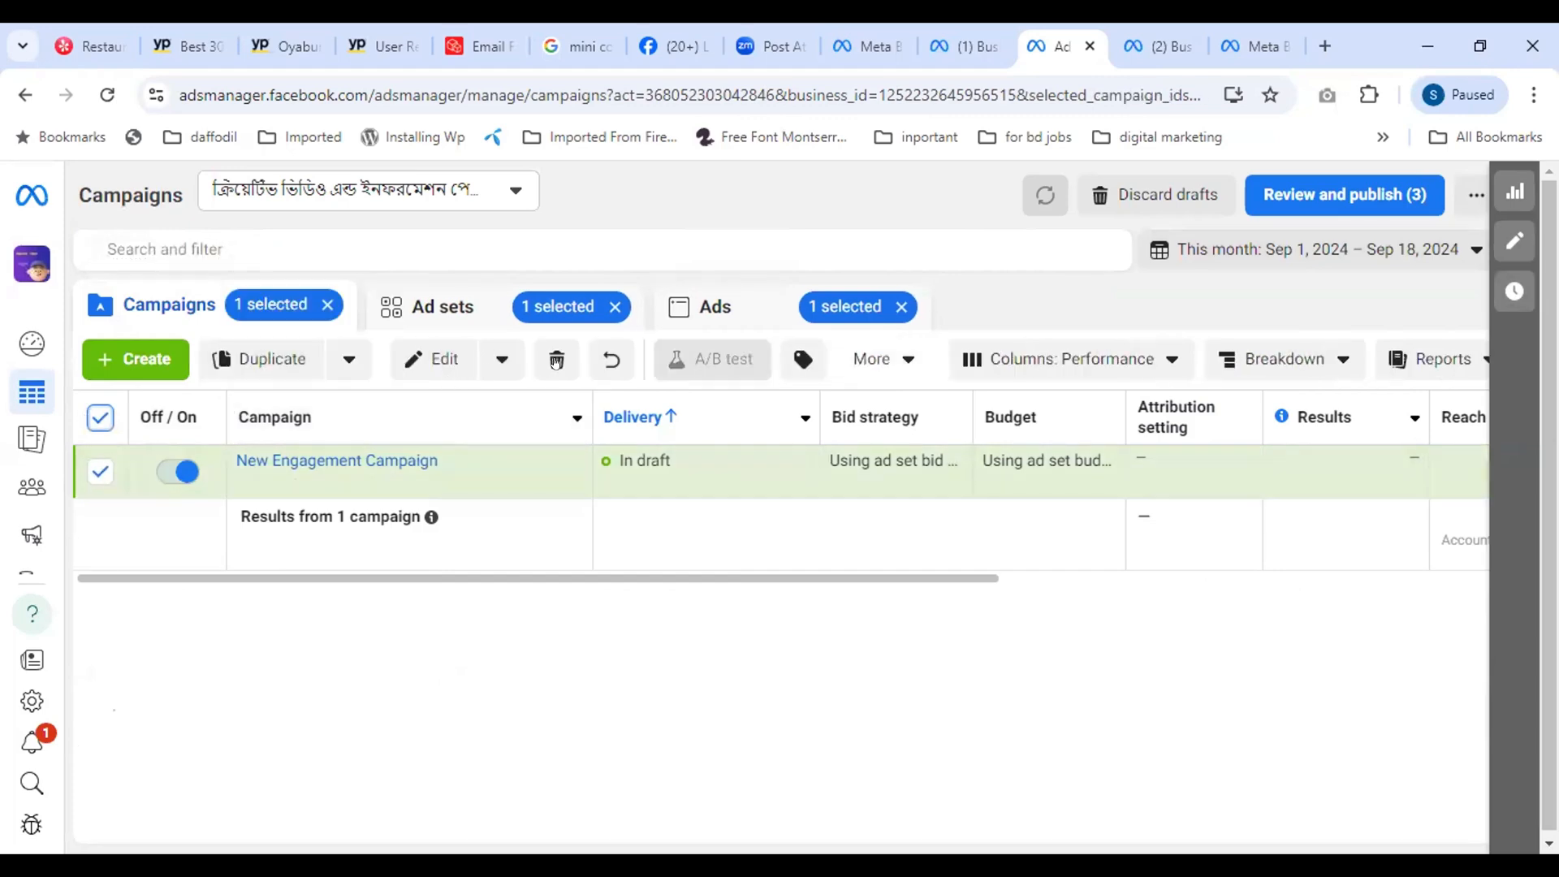
{"action": "left_click", "coordinate": [556, 360]}
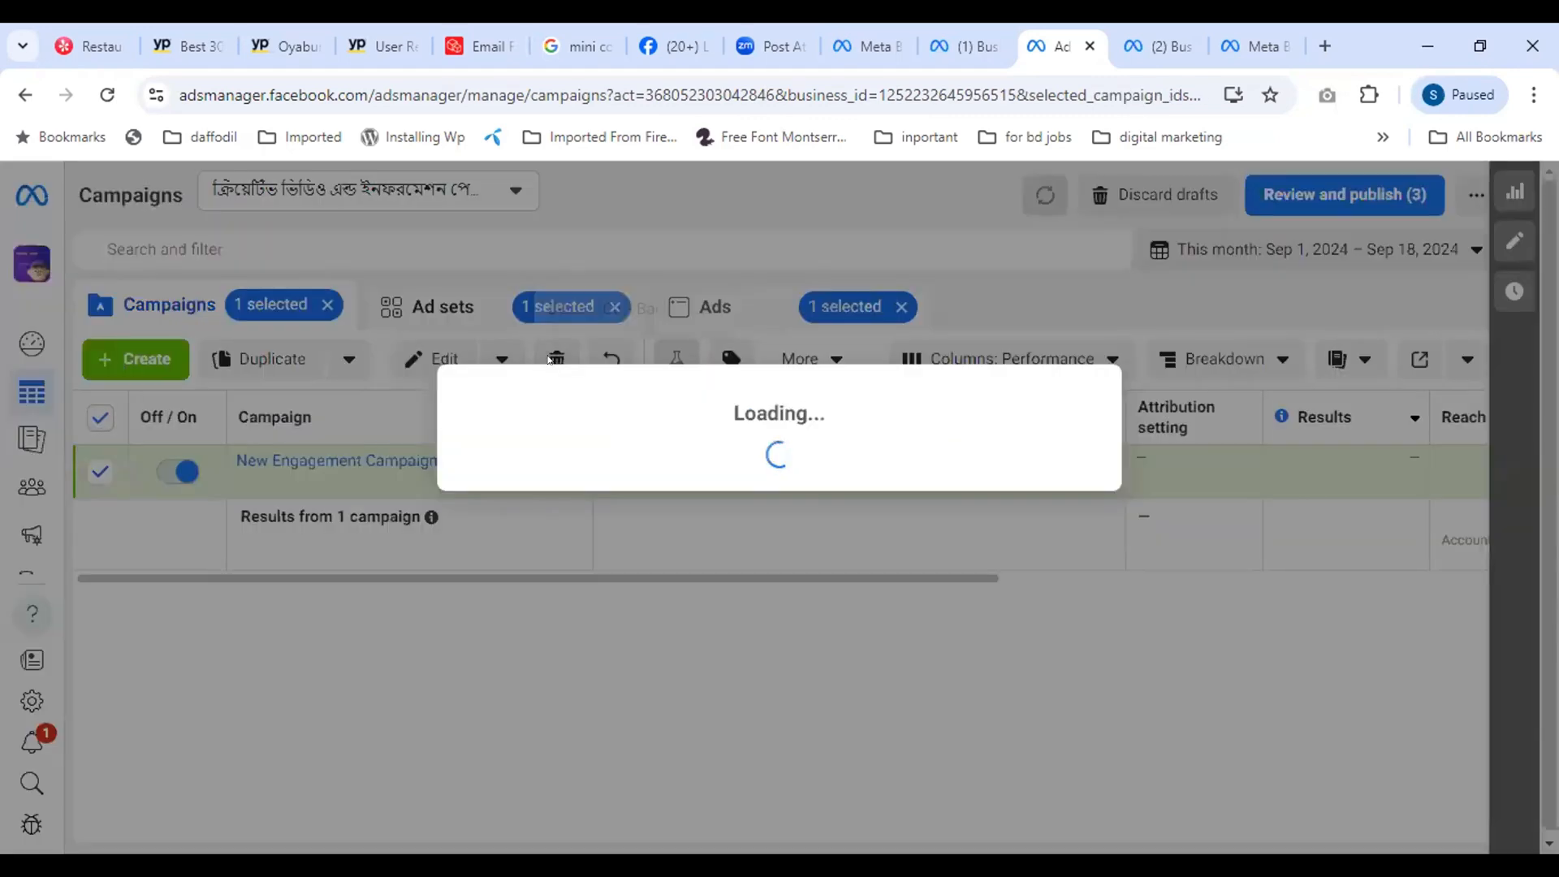
{"action": "left_click", "coordinate": [970, 457]}
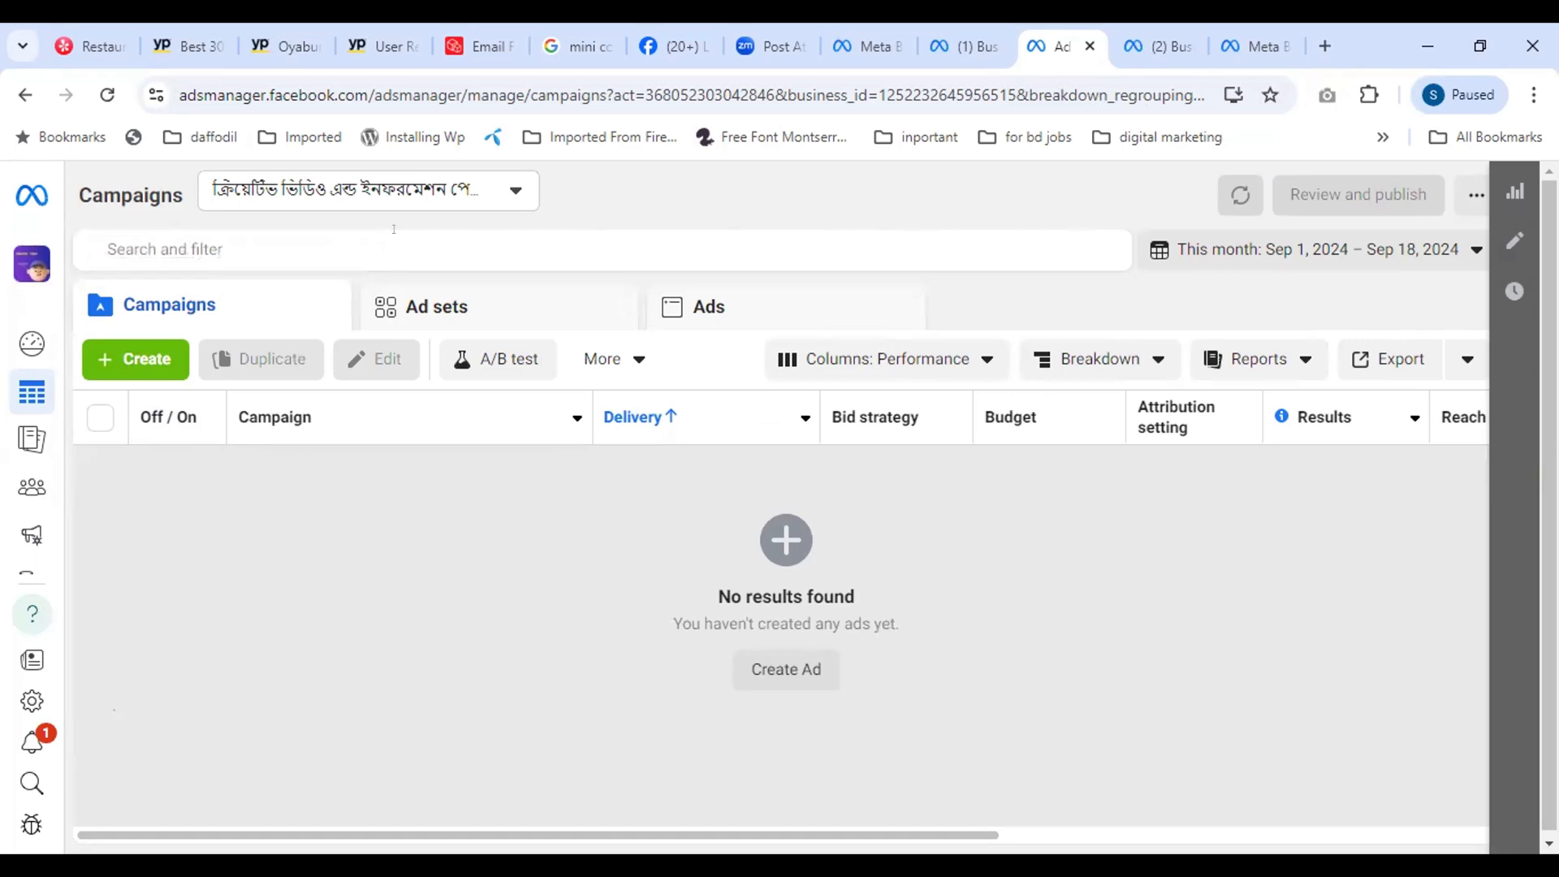
Open the ad account's overview page and look through its optimization and campaign trends sections
{"action": "left_click", "coordinate": [31, 344]}
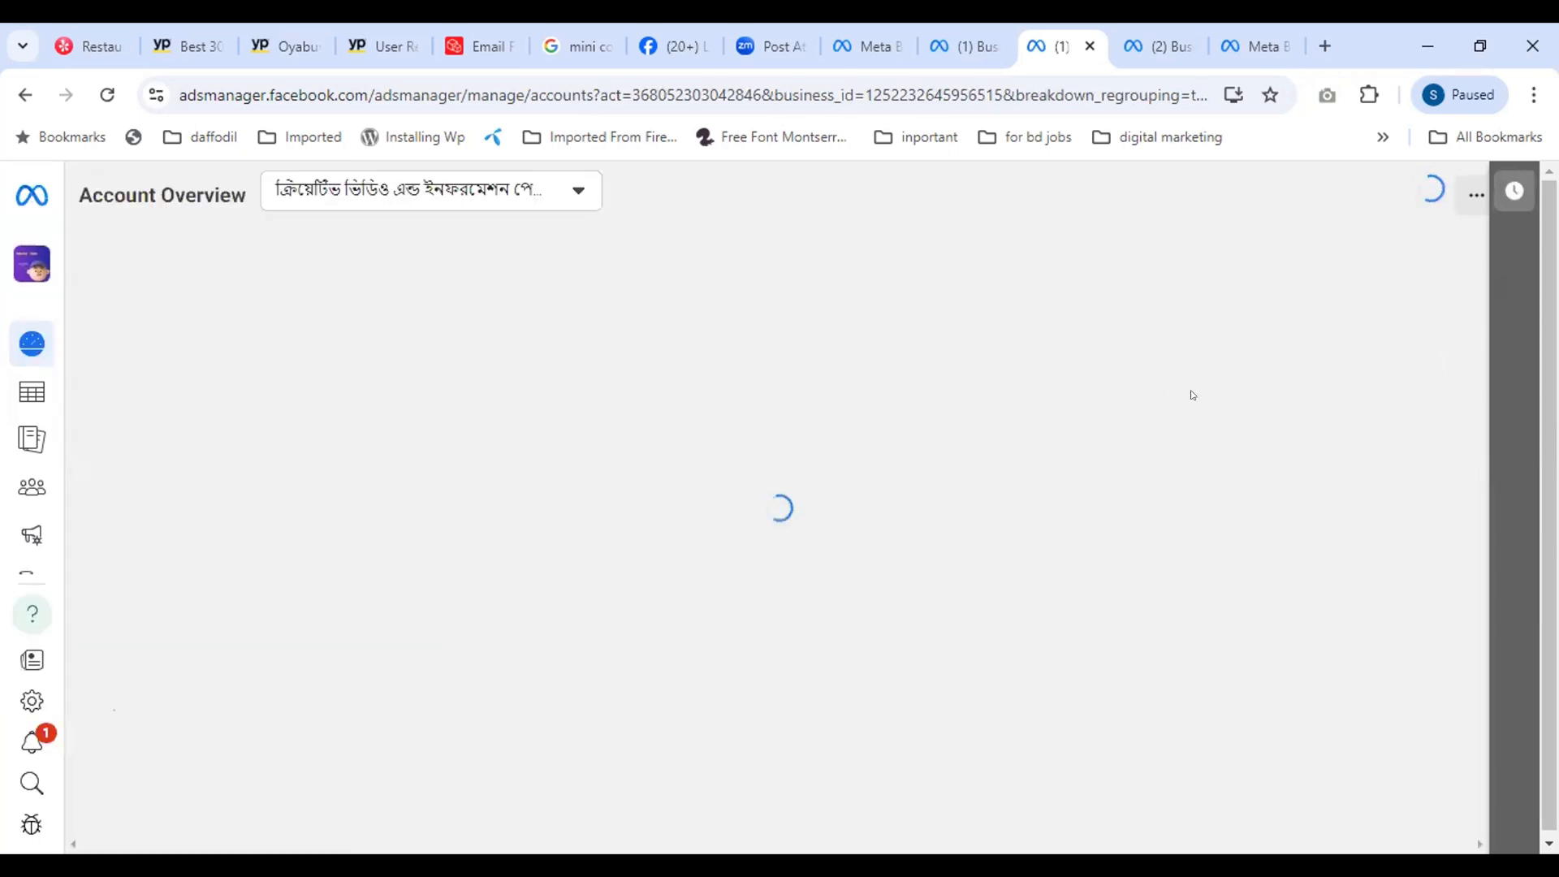
{"action": "scroll", "coordinate": [678, 471], "scroll_direction": "down", "scroll_amount": 2}
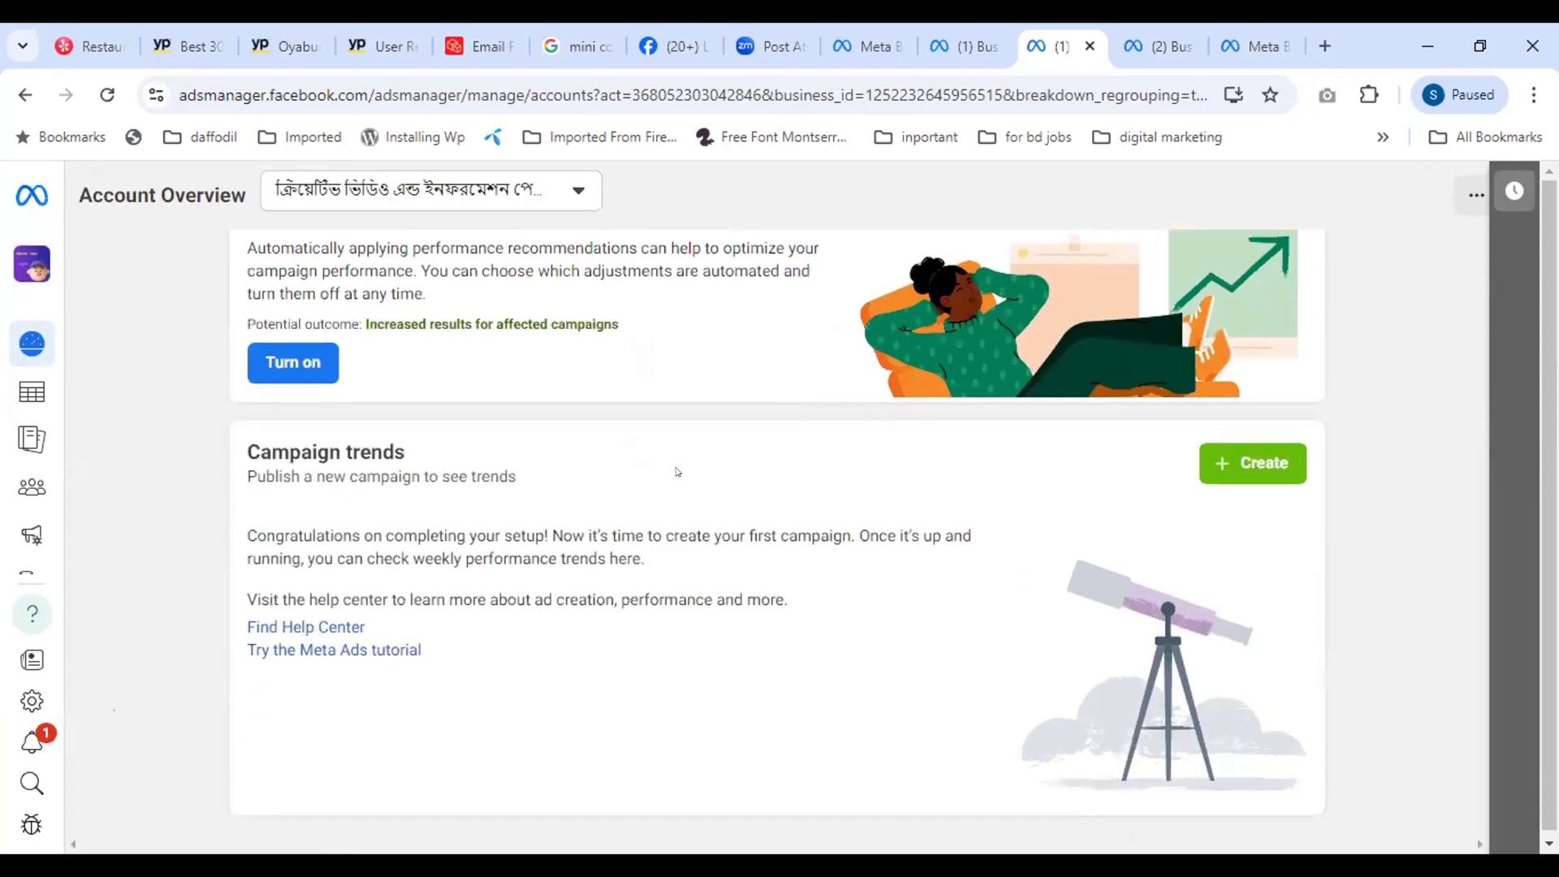
{"action": "scroll", "coordinate": [390, 487], "scroll_direction": "up", "scroll_amount": 1}
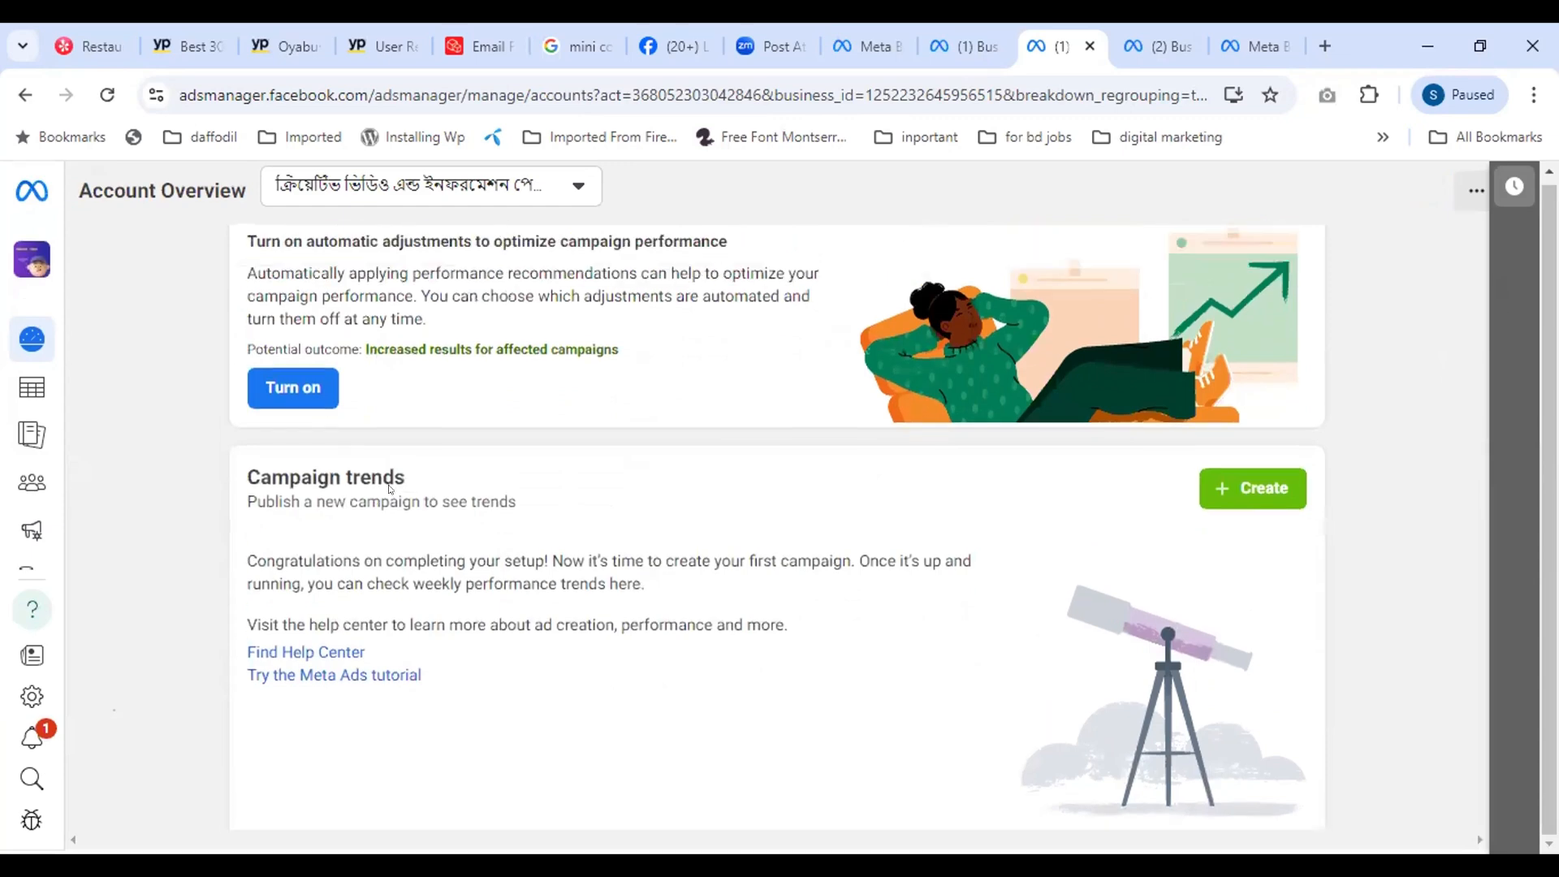
{"action": "scroll", "coordinate": [389, 488], "scroll_direction": "up", "scroll_amount": 2}
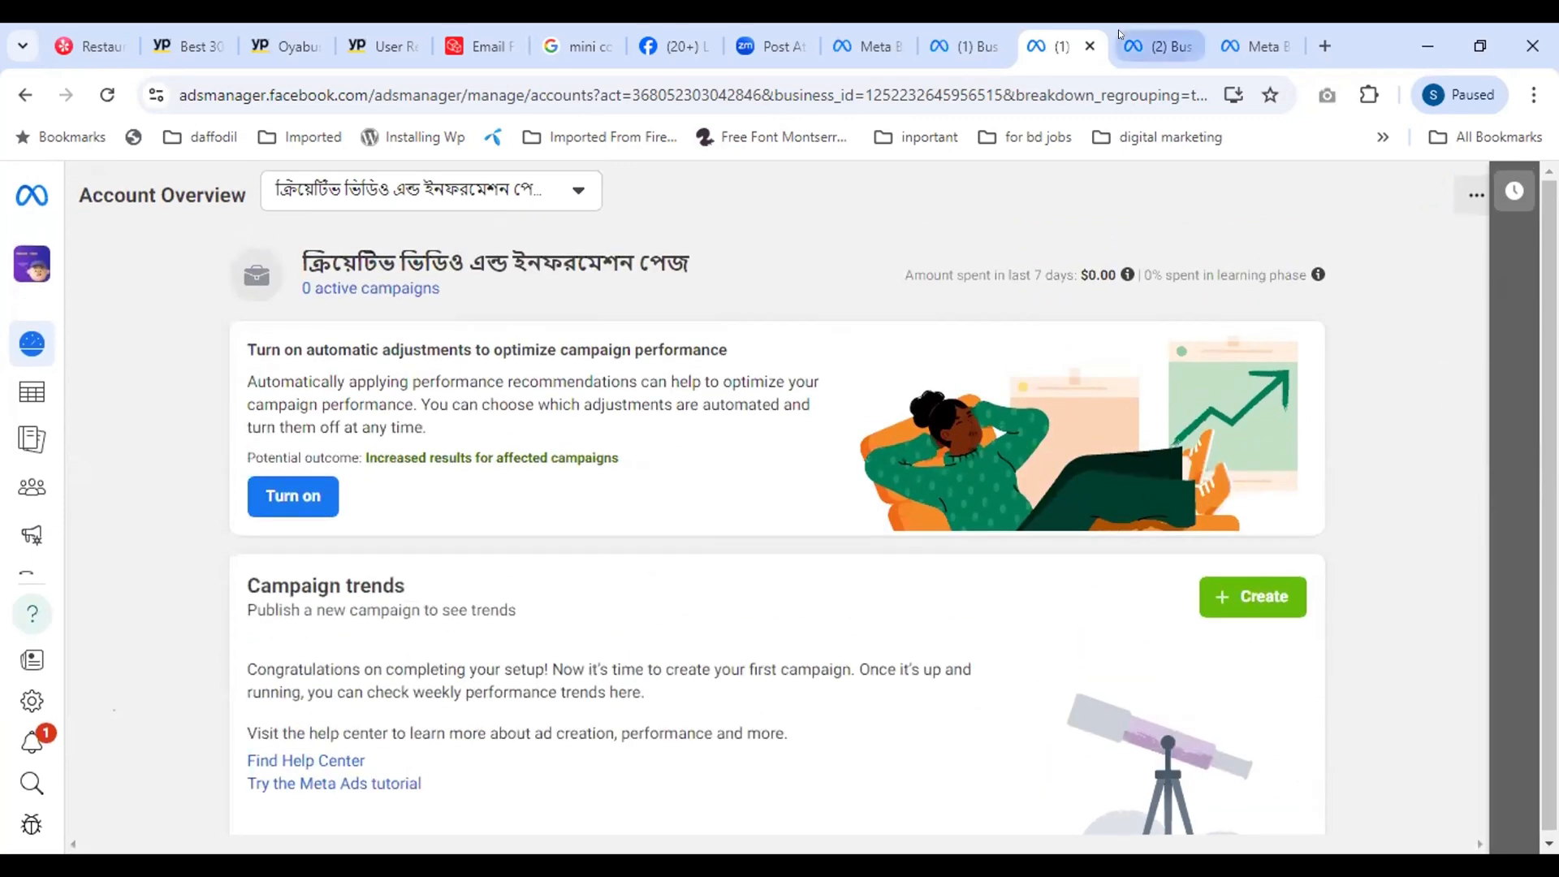
{"action": "left_click", "coordinate": [1118, 33]}
{"action": "left_click", "coordinate": [1032, 46]}
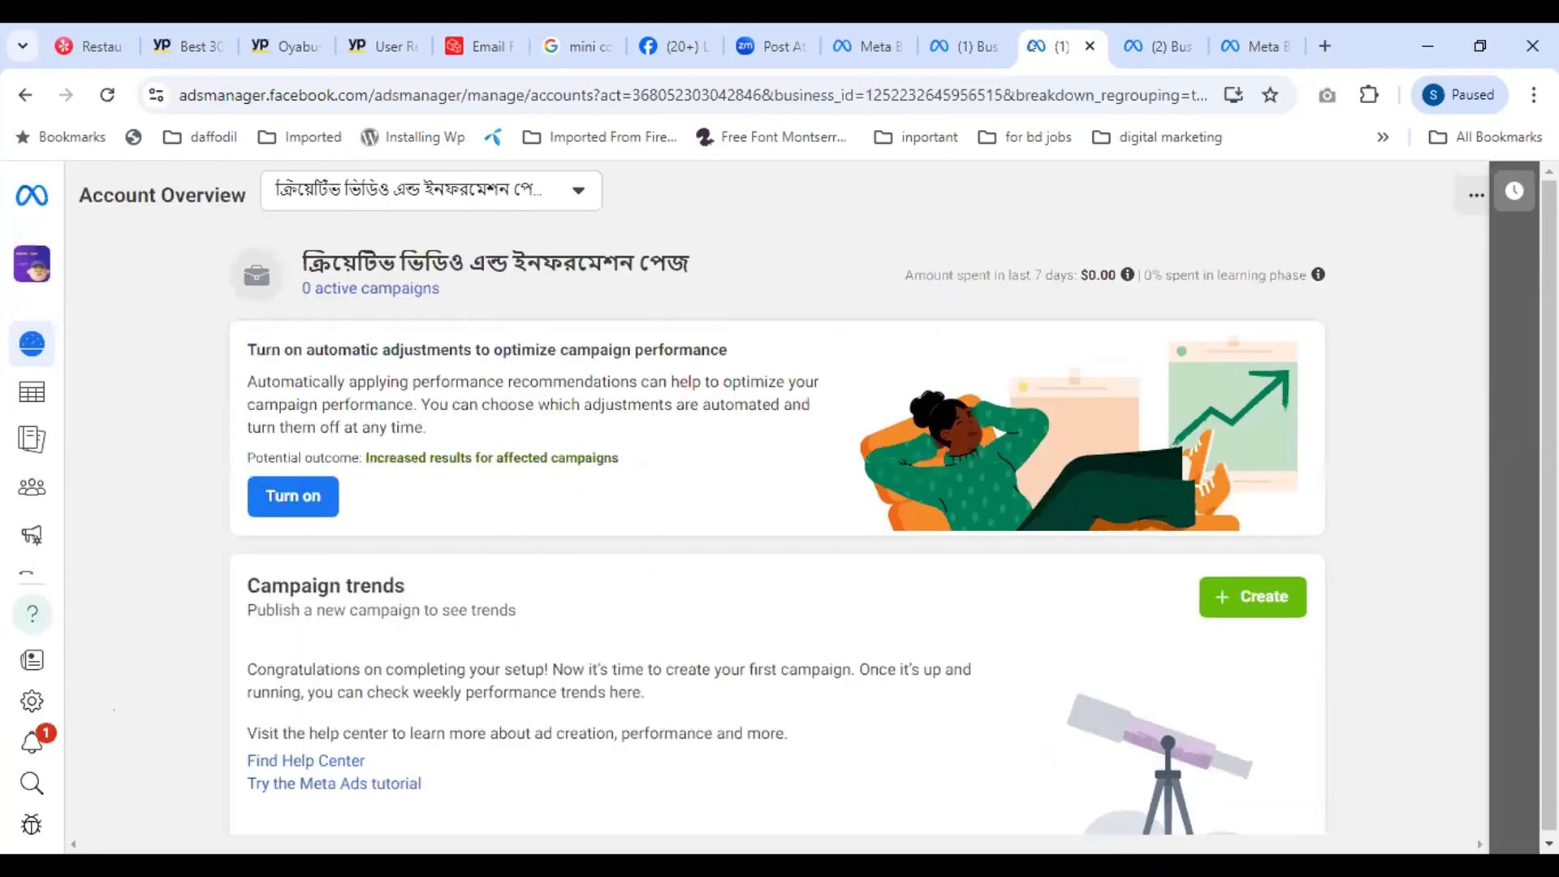
Start a new shortcut on a blank browser tab and name it "fb ads center"
{"action": "left_click", "coordinate": [1317, 42]}
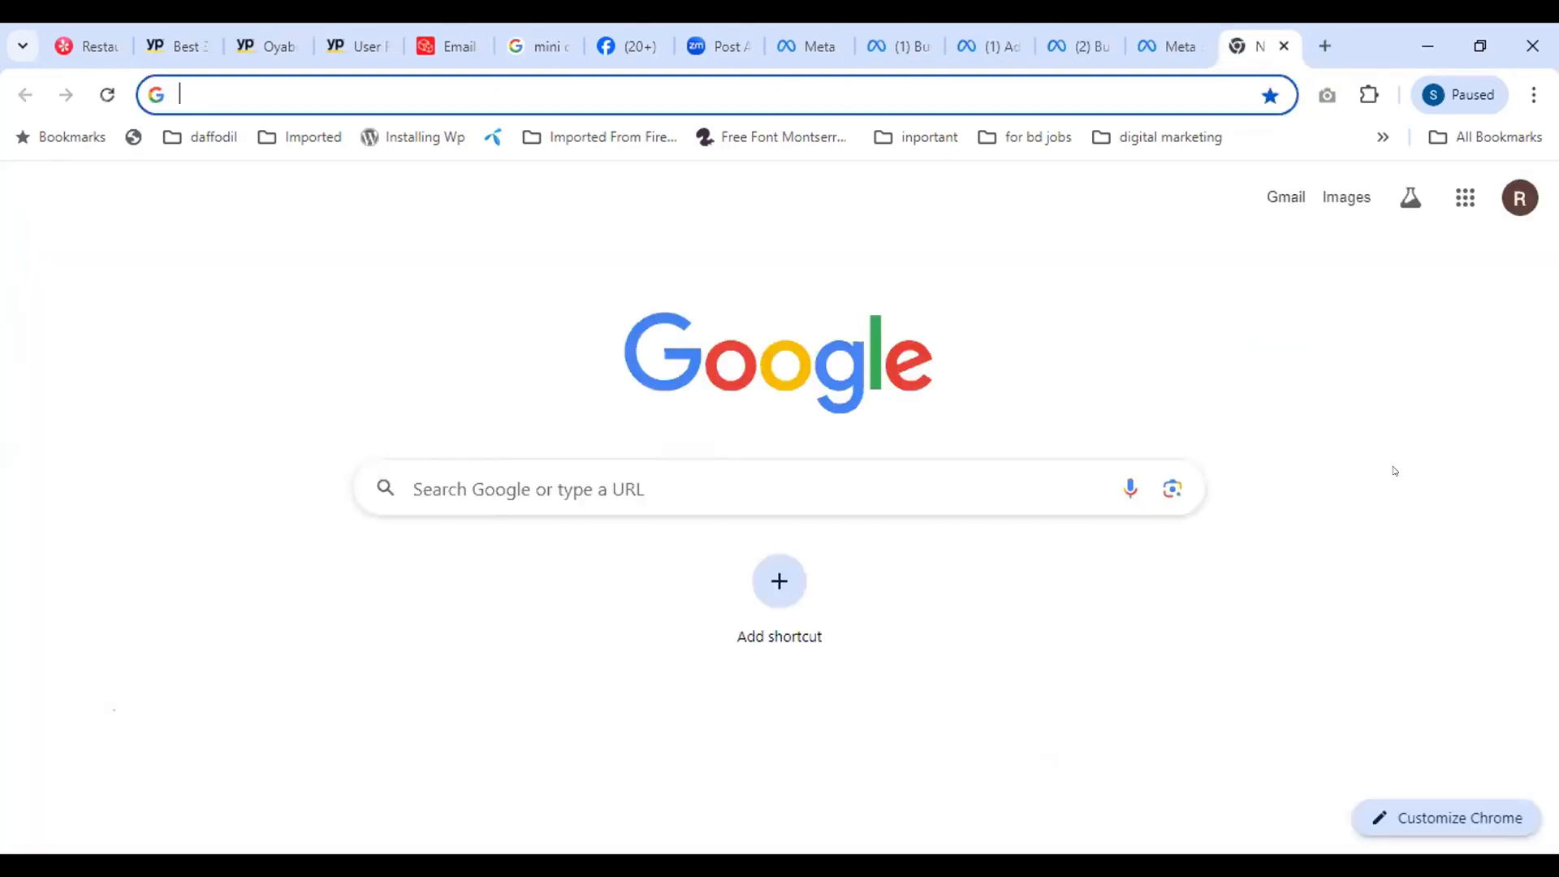
{"action": "left_click", "coordinate": [781, 586]}
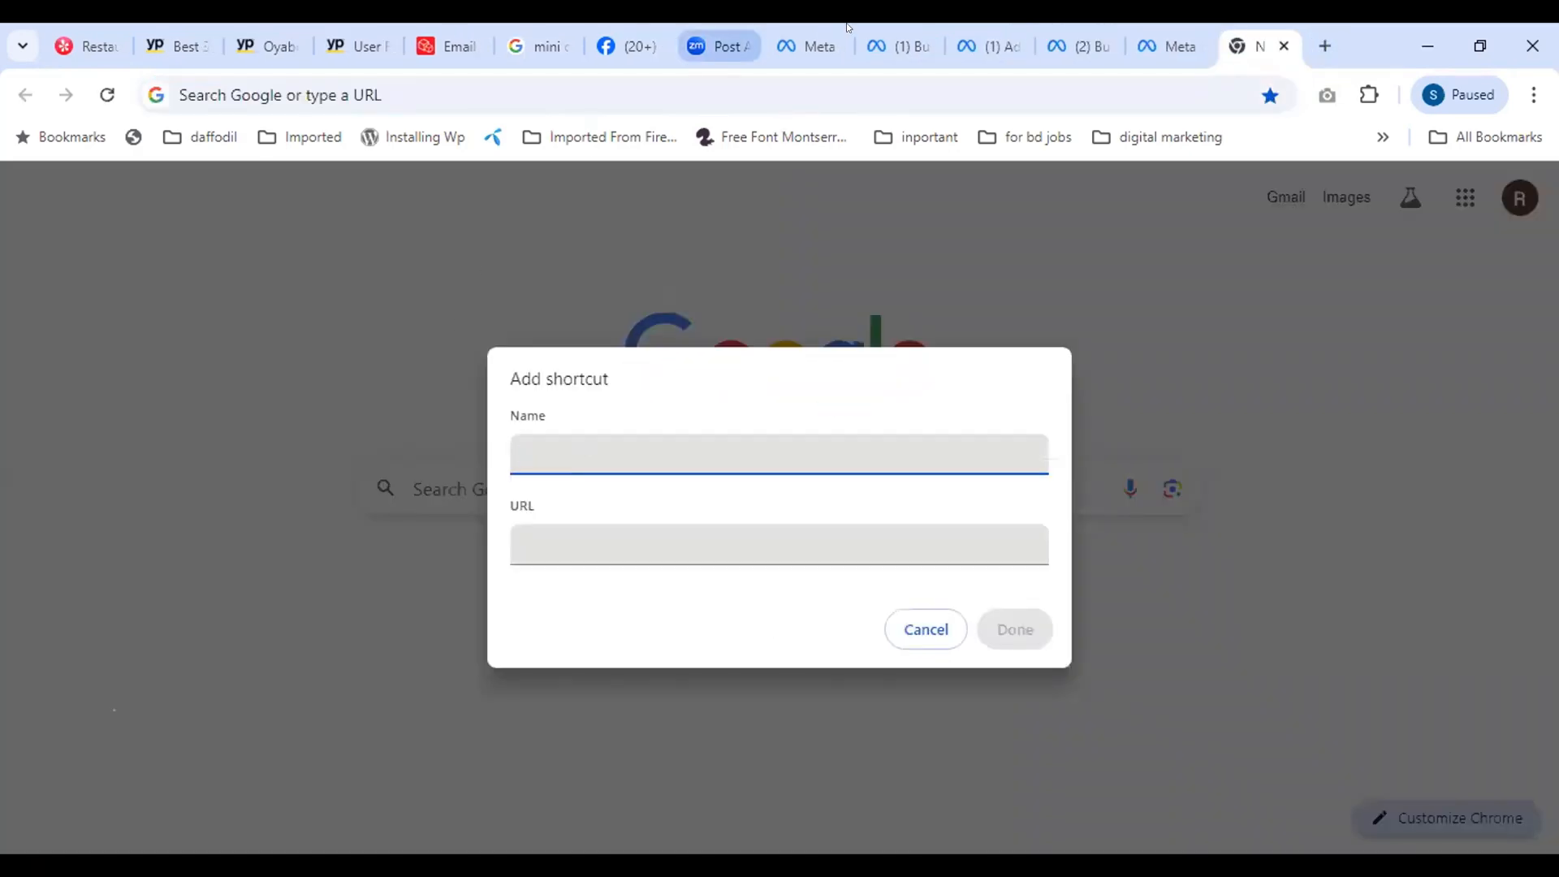
{"action": "type", "text": "f"}
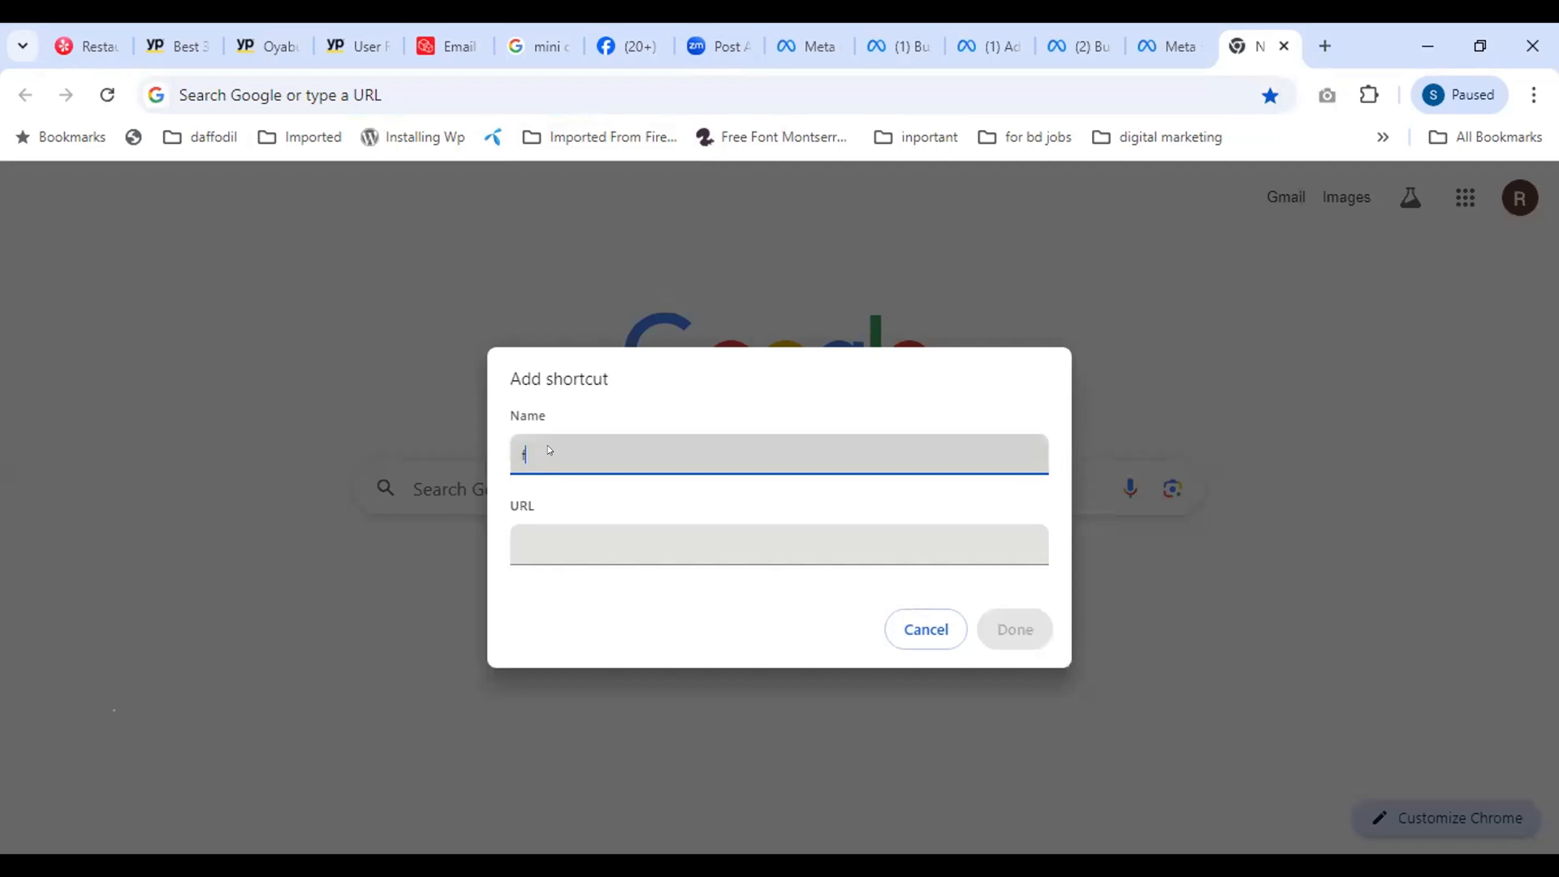
{"action": "type", "text": "b ads center"}
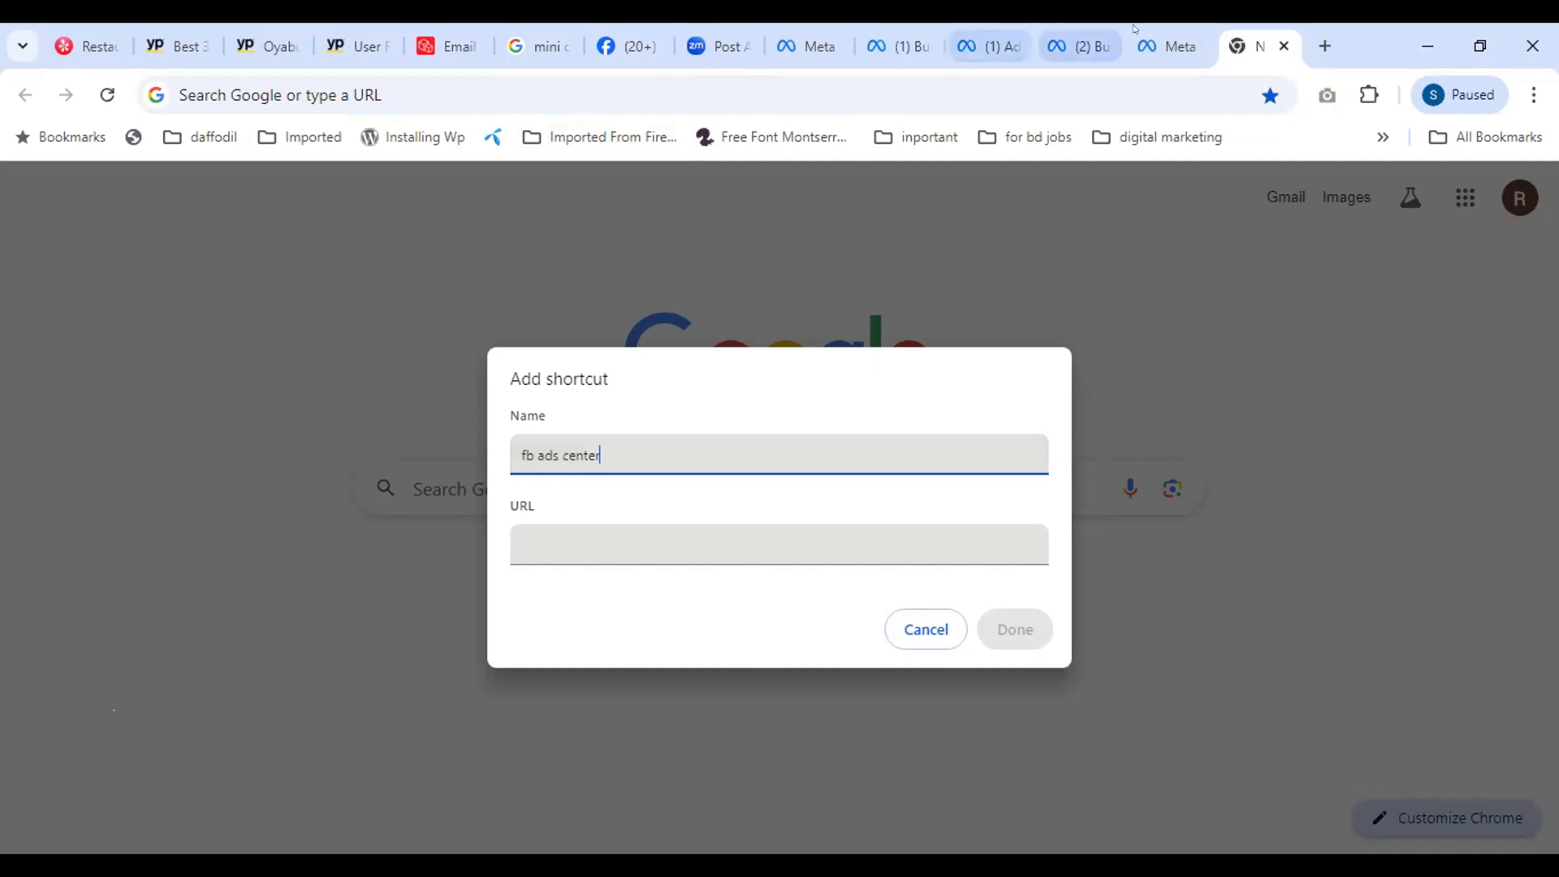
Copy the address of the Ads Manager campaigns page and save the shortcut with it as the URL
{"action": "left_click", "coordinate": [986, 46]}
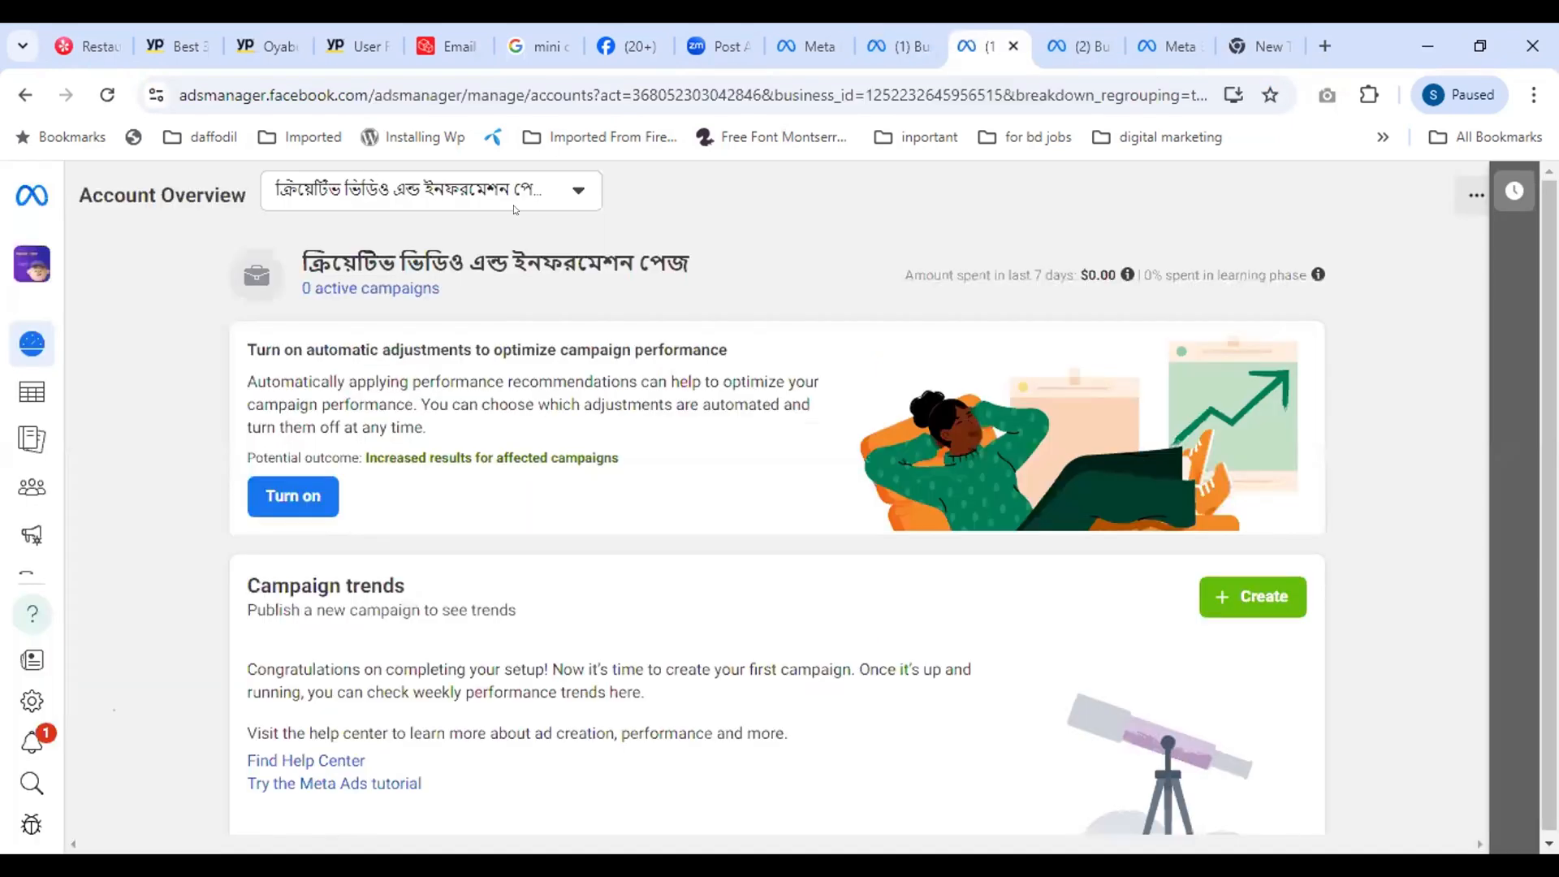
{"action": "left_click", "coordinate": [25, 384]}
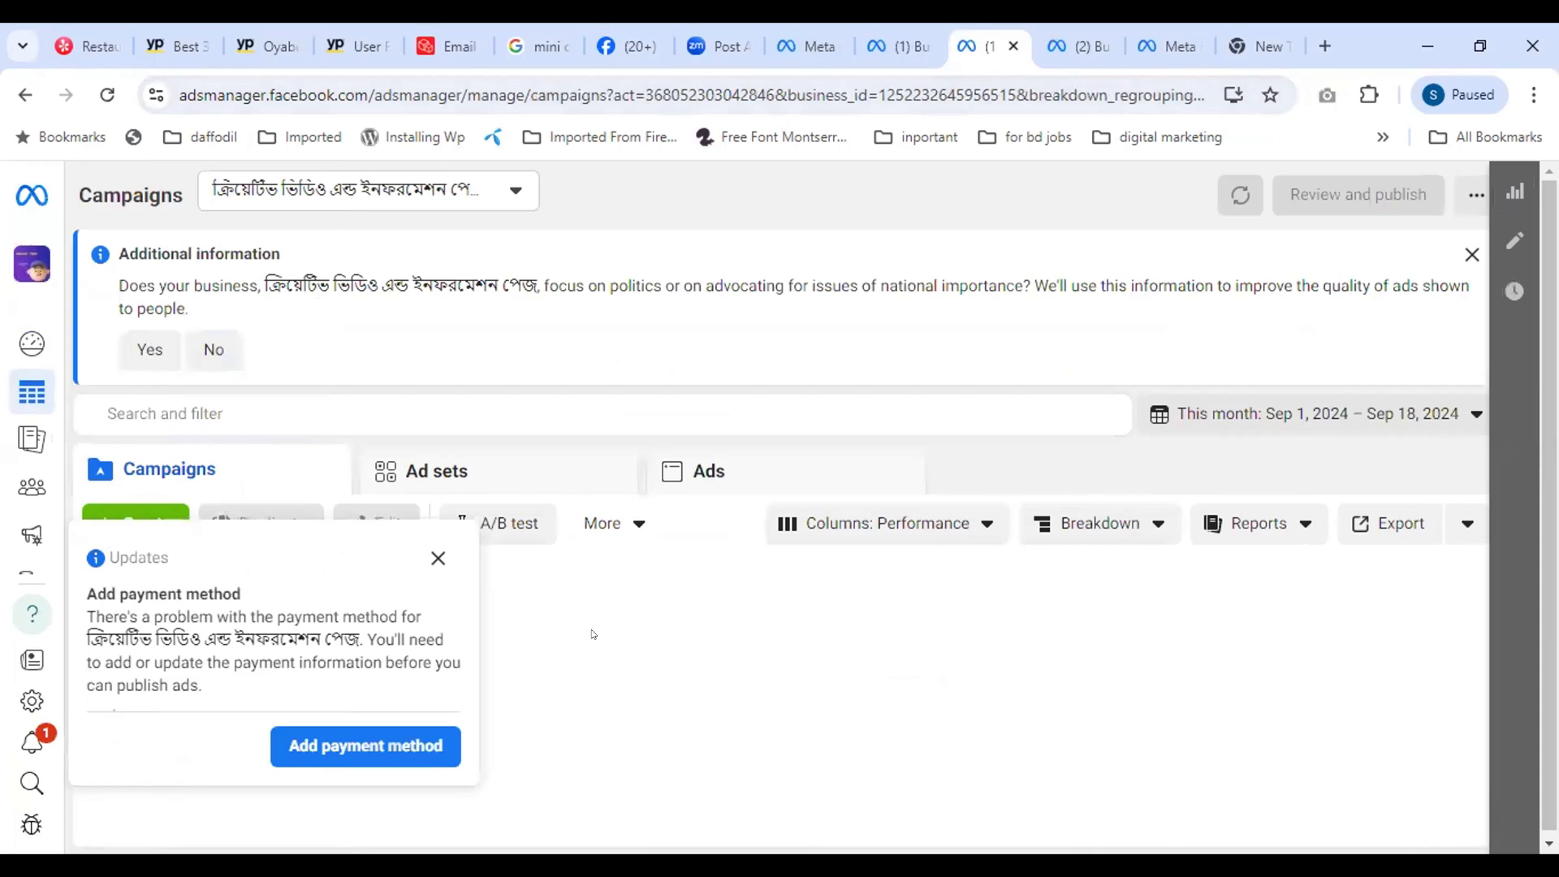
{"action": "left_click", "coordinate": [437, 557]}
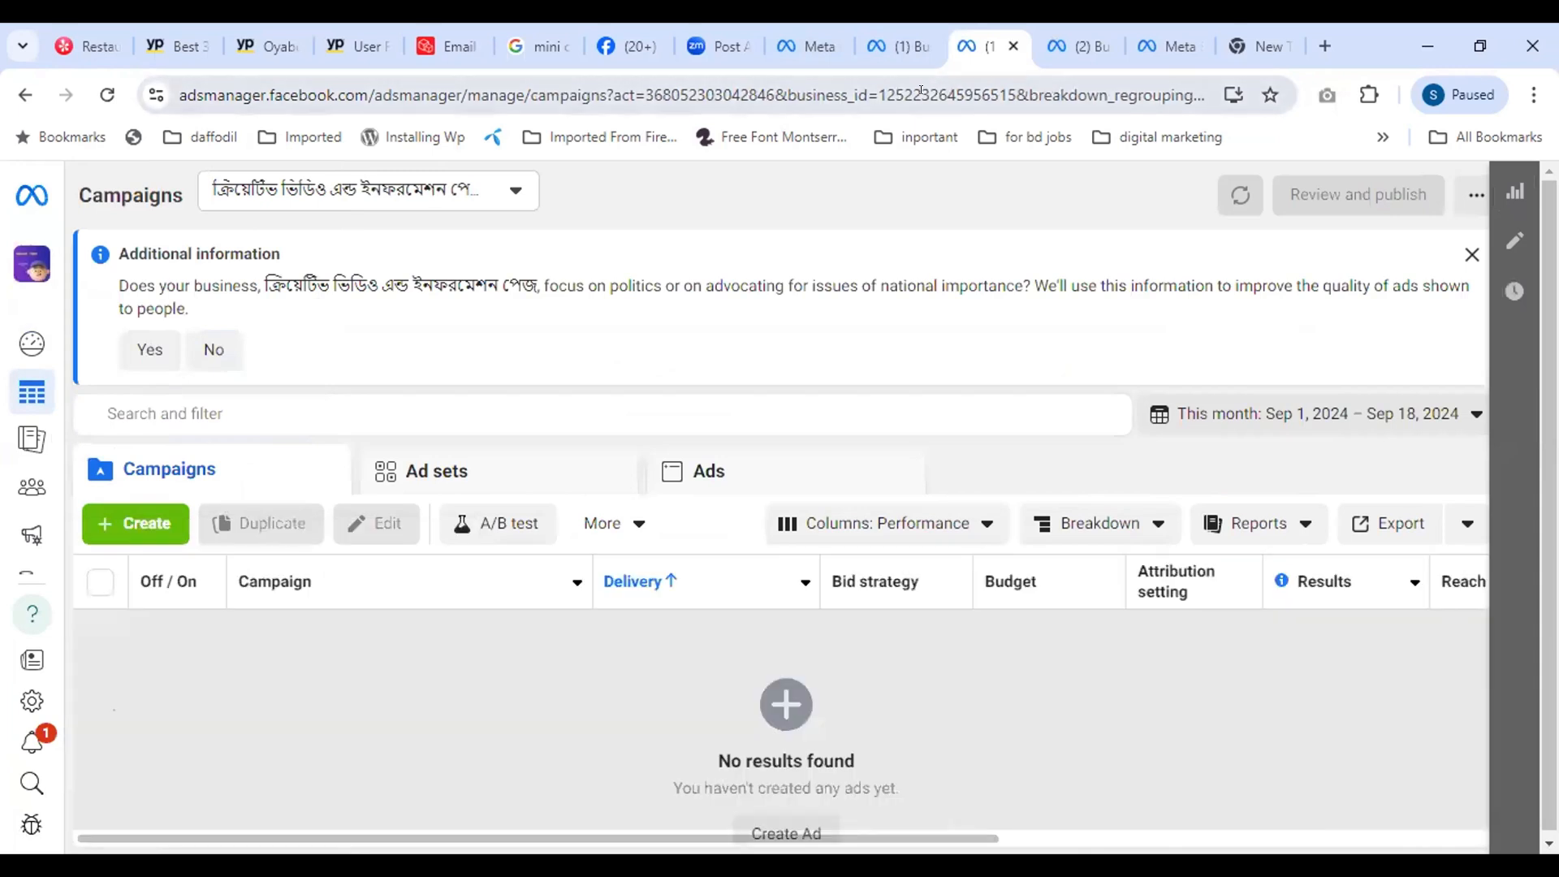
{"action": "left_click", "coordinate": [921, 94]}
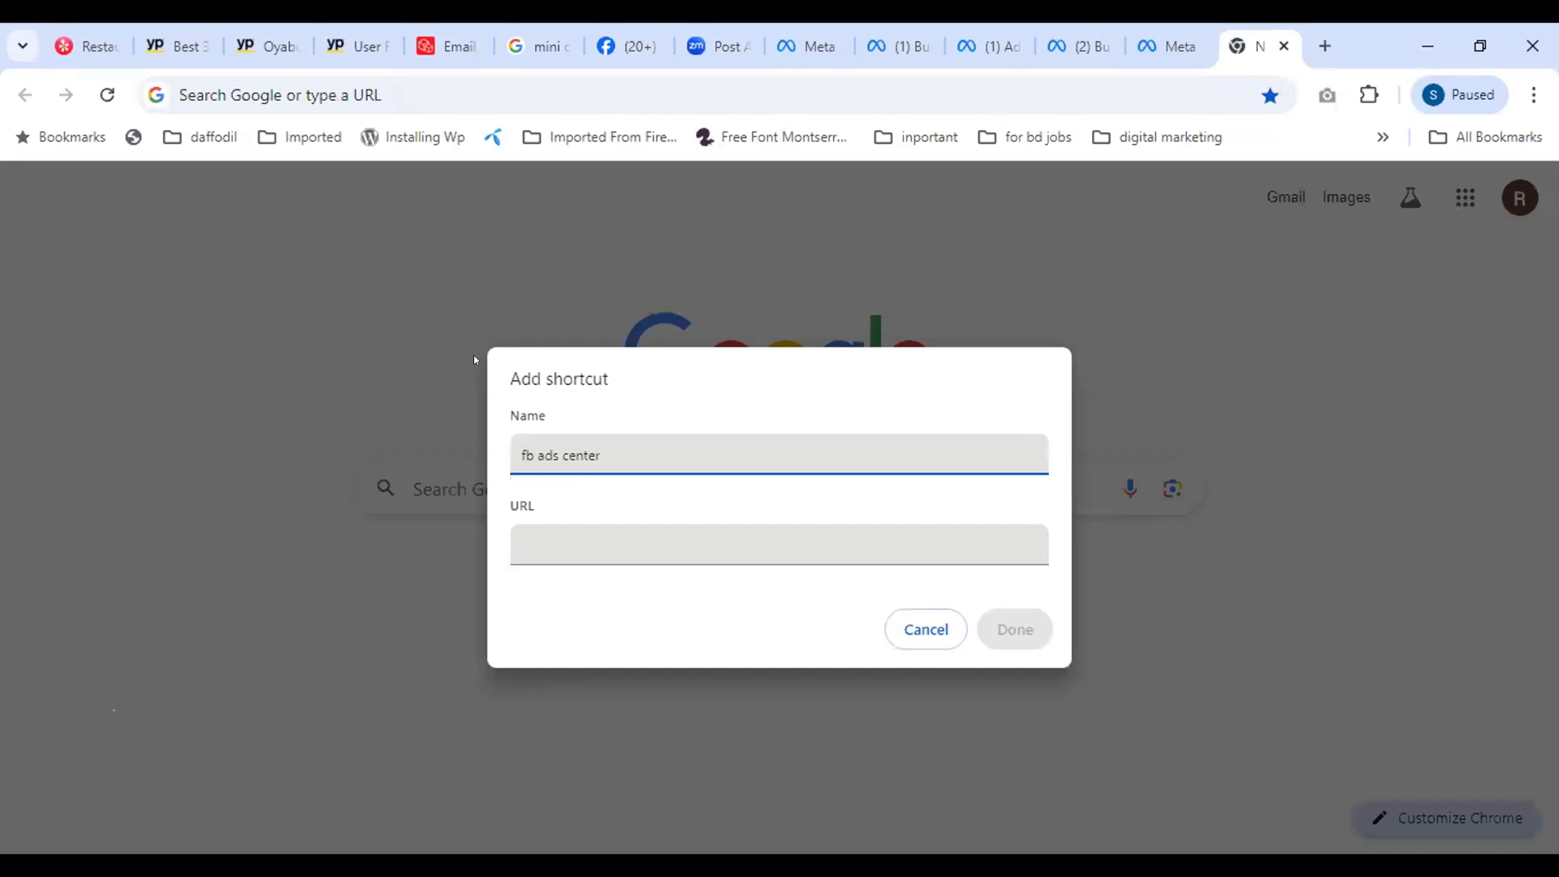
{"action": "left_click", "coordinate": [571, 526]}
{"action": "key", "text": "ctrl+v"}
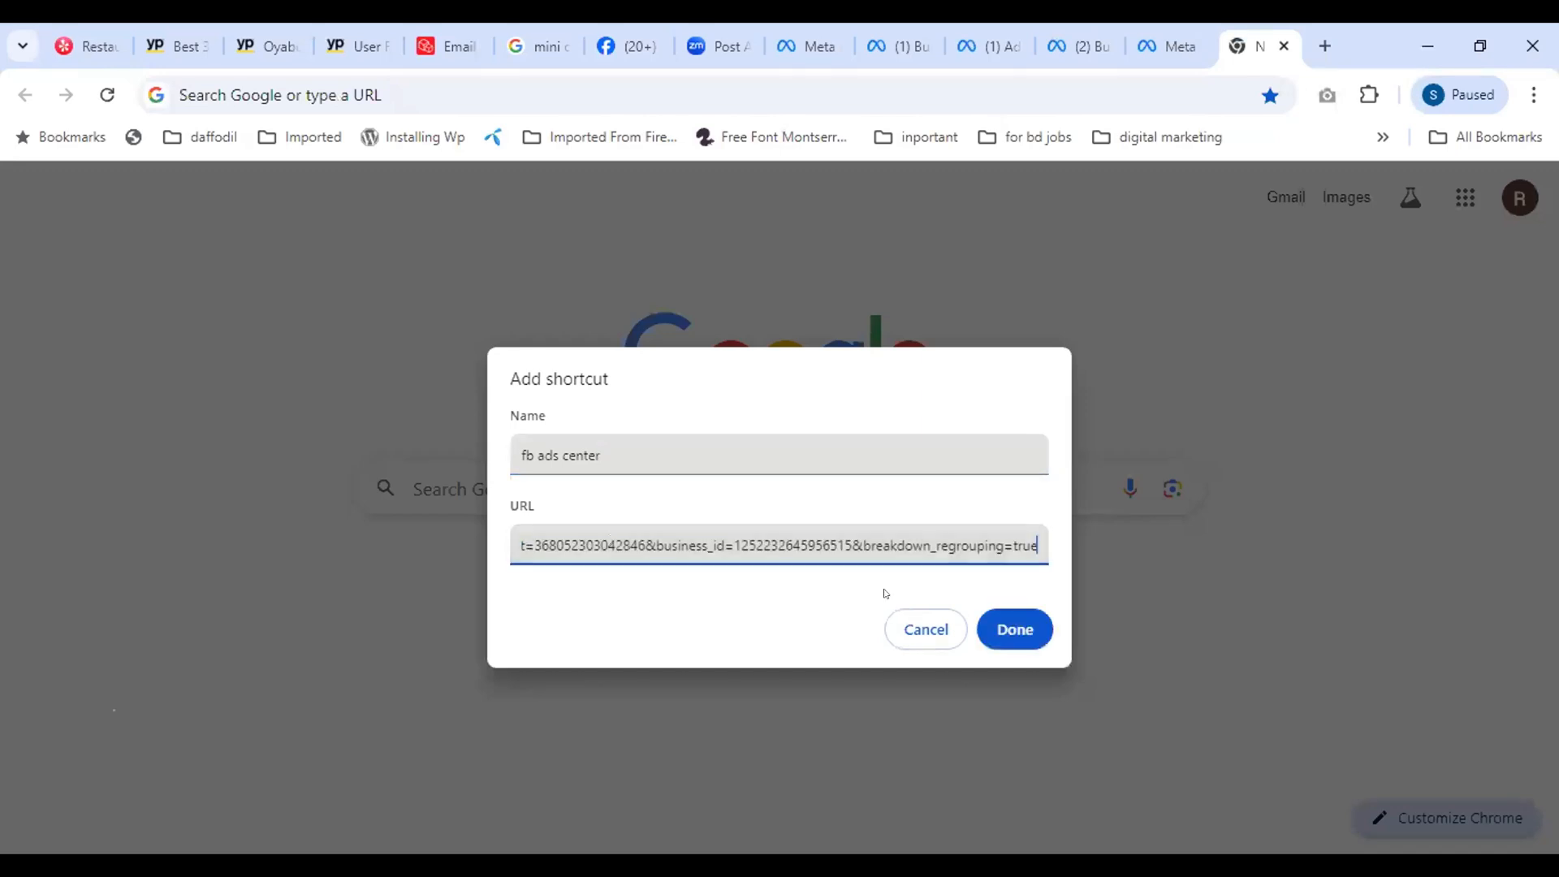
{"action": "left_click", "coordinate": [1000, 628]}
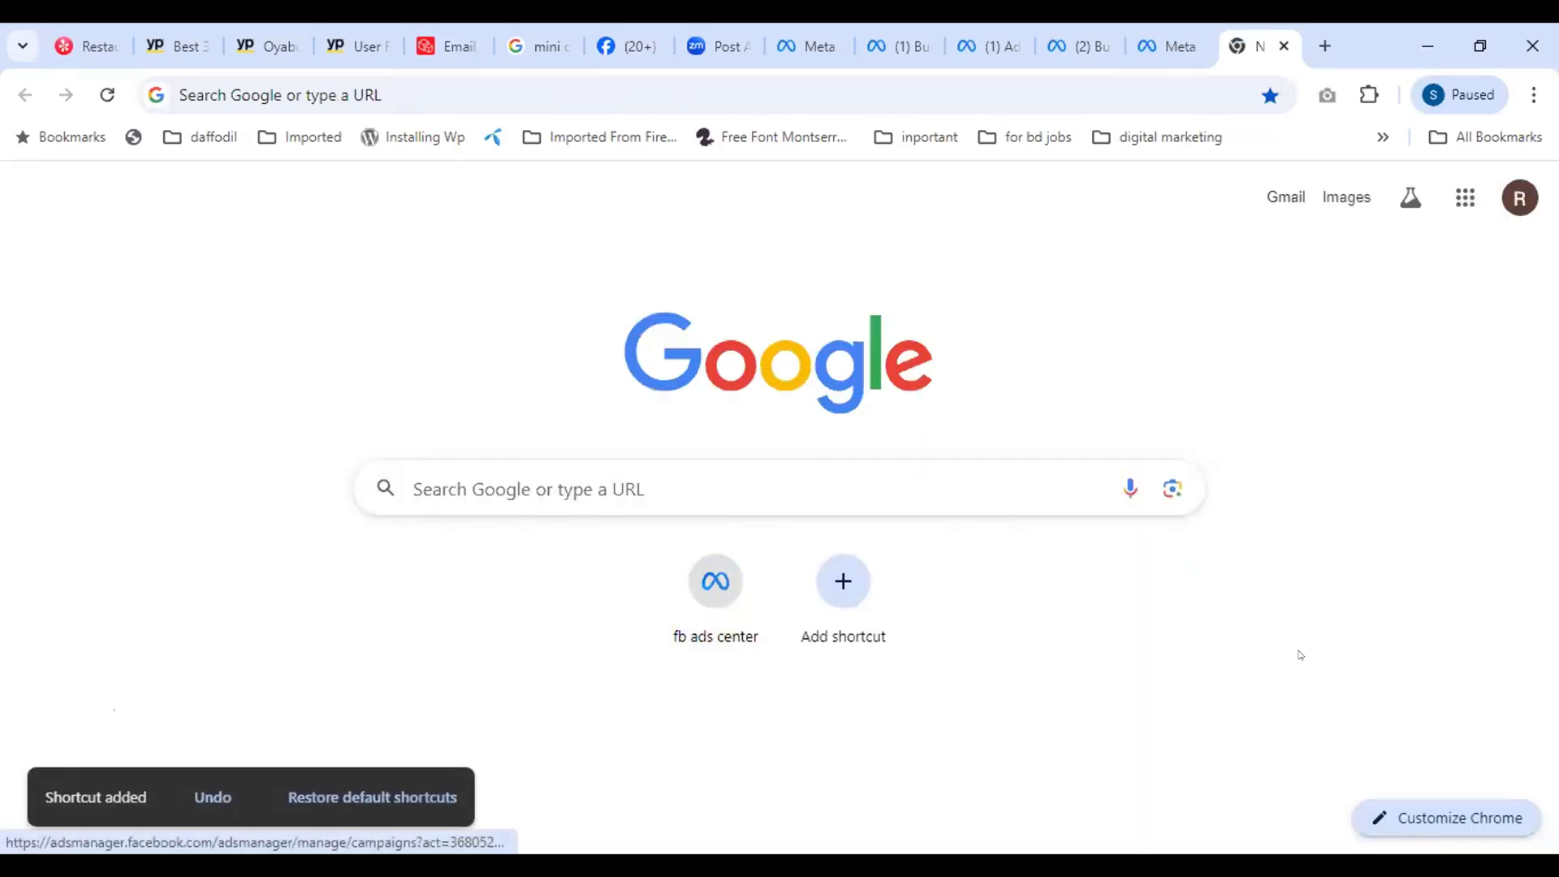
Open Ads Manager from the fb ads center shortcut and dismiss the payment method notice
{"action": "left_click", "coordinate": [699, 595]}
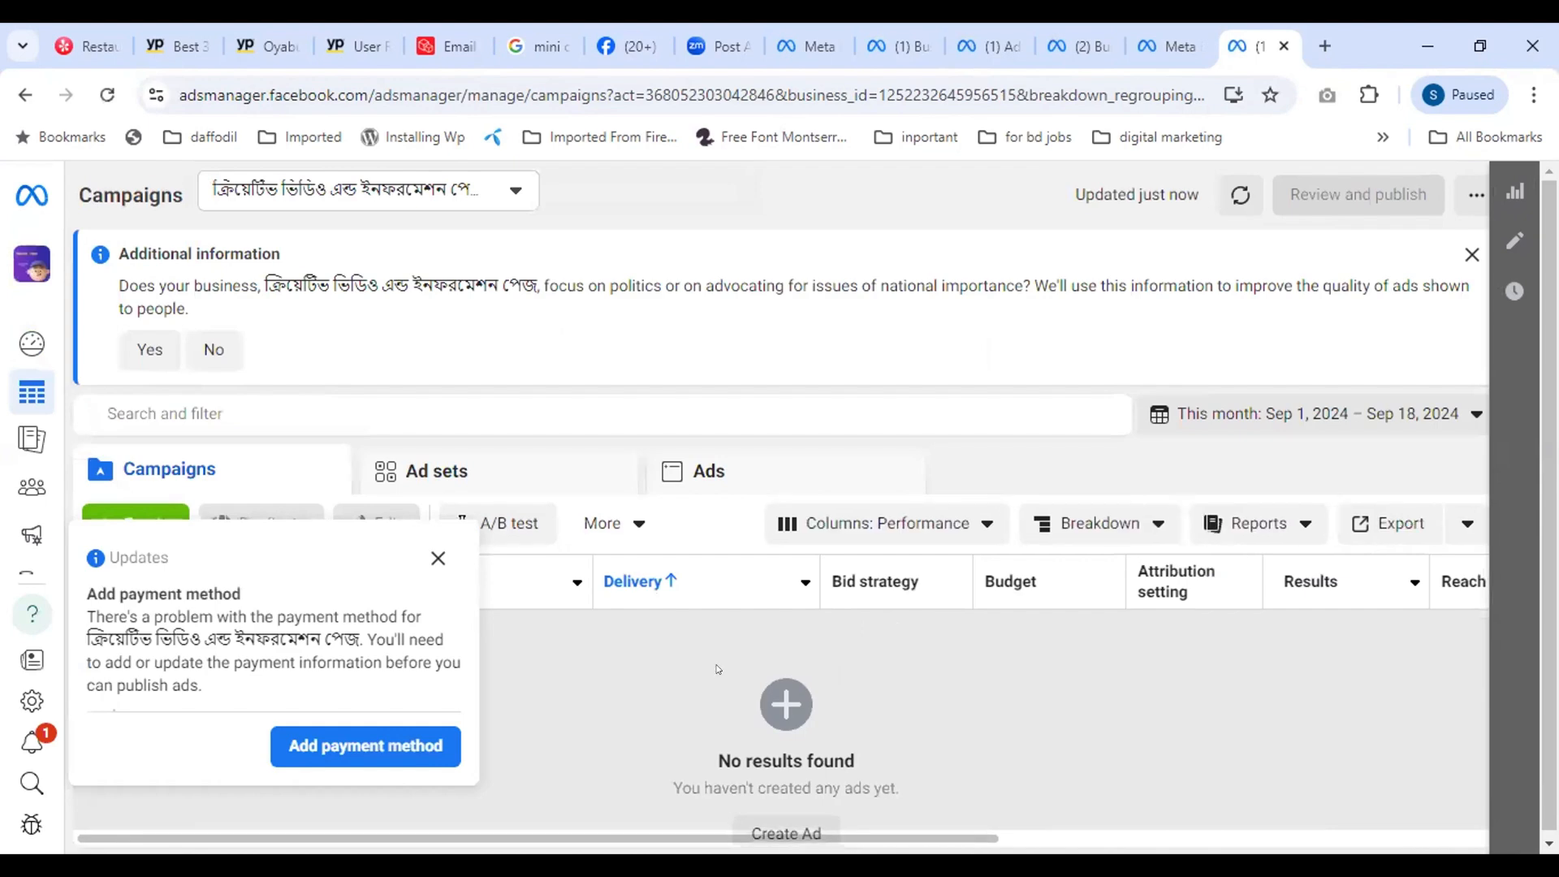
{"action": "left_click", "coordinate": [439, 558]}
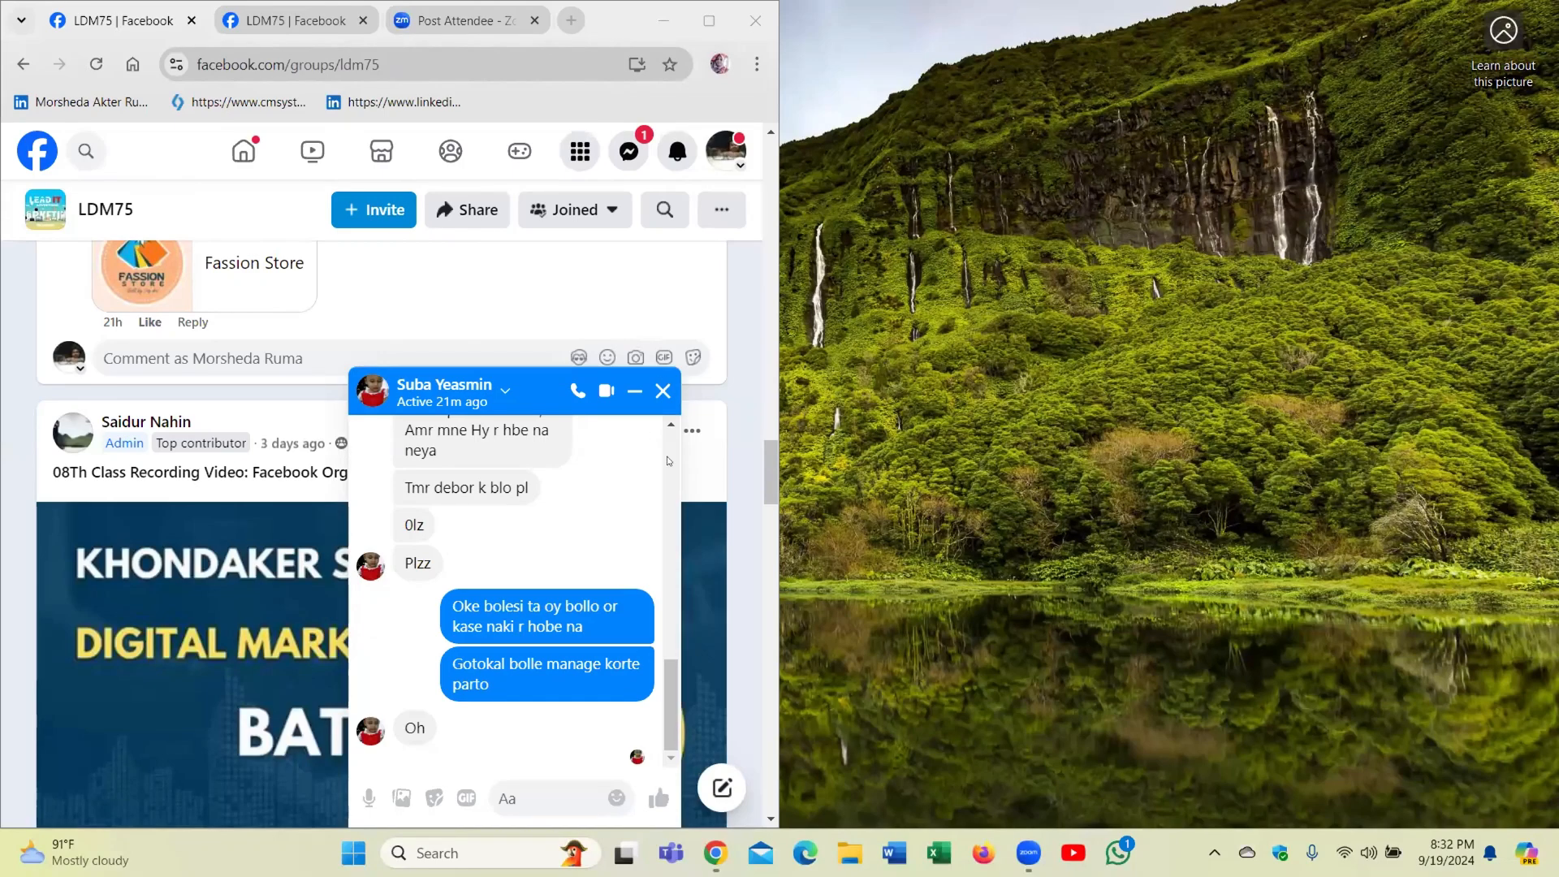
Close the Messenger chat over the LDM75 group, then maximize the browser window and close its Zoom Post Attendee page
{"action": "left_click", "coordinate": [662, 391]}
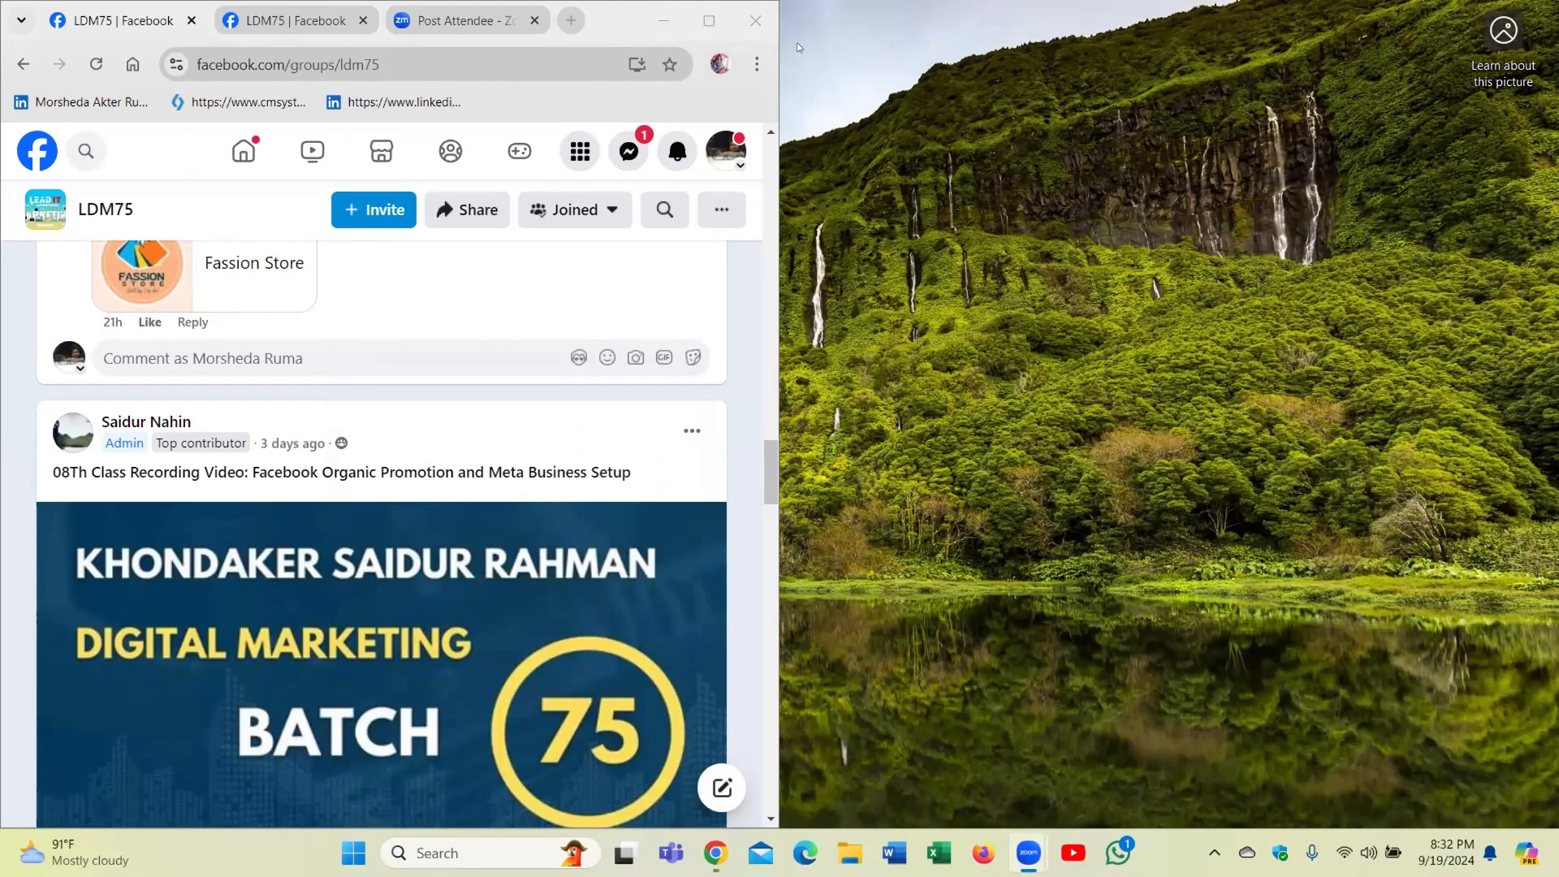
{"action": "left_click", "coordinate": [709, 20]}
{"action": "left_click", "coordinate": [709, 20]}
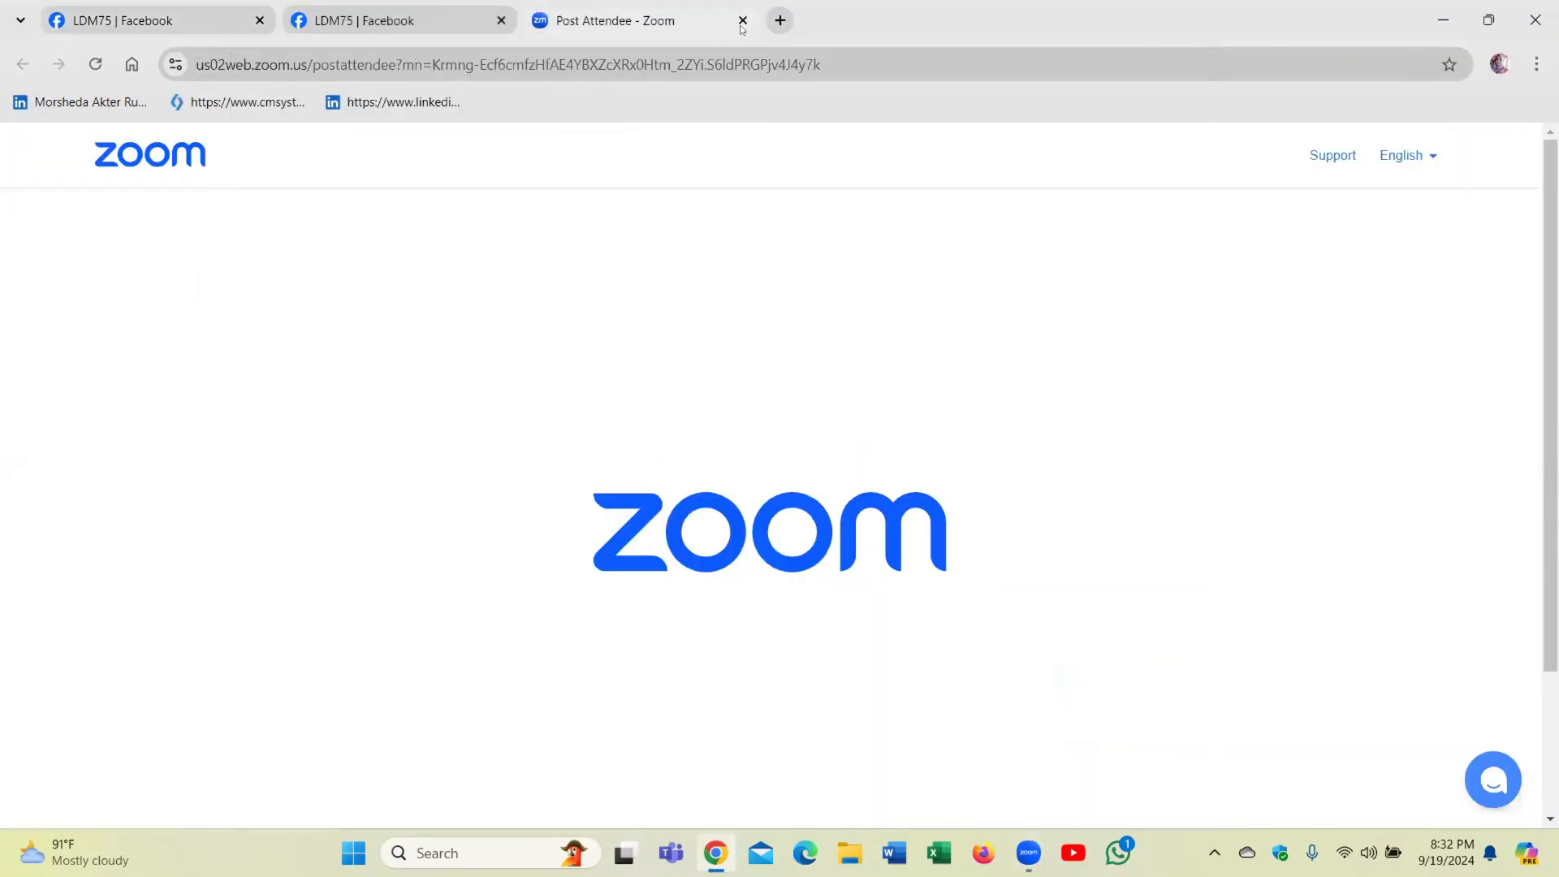
{"action": "key", "text": "ctrl+w"}
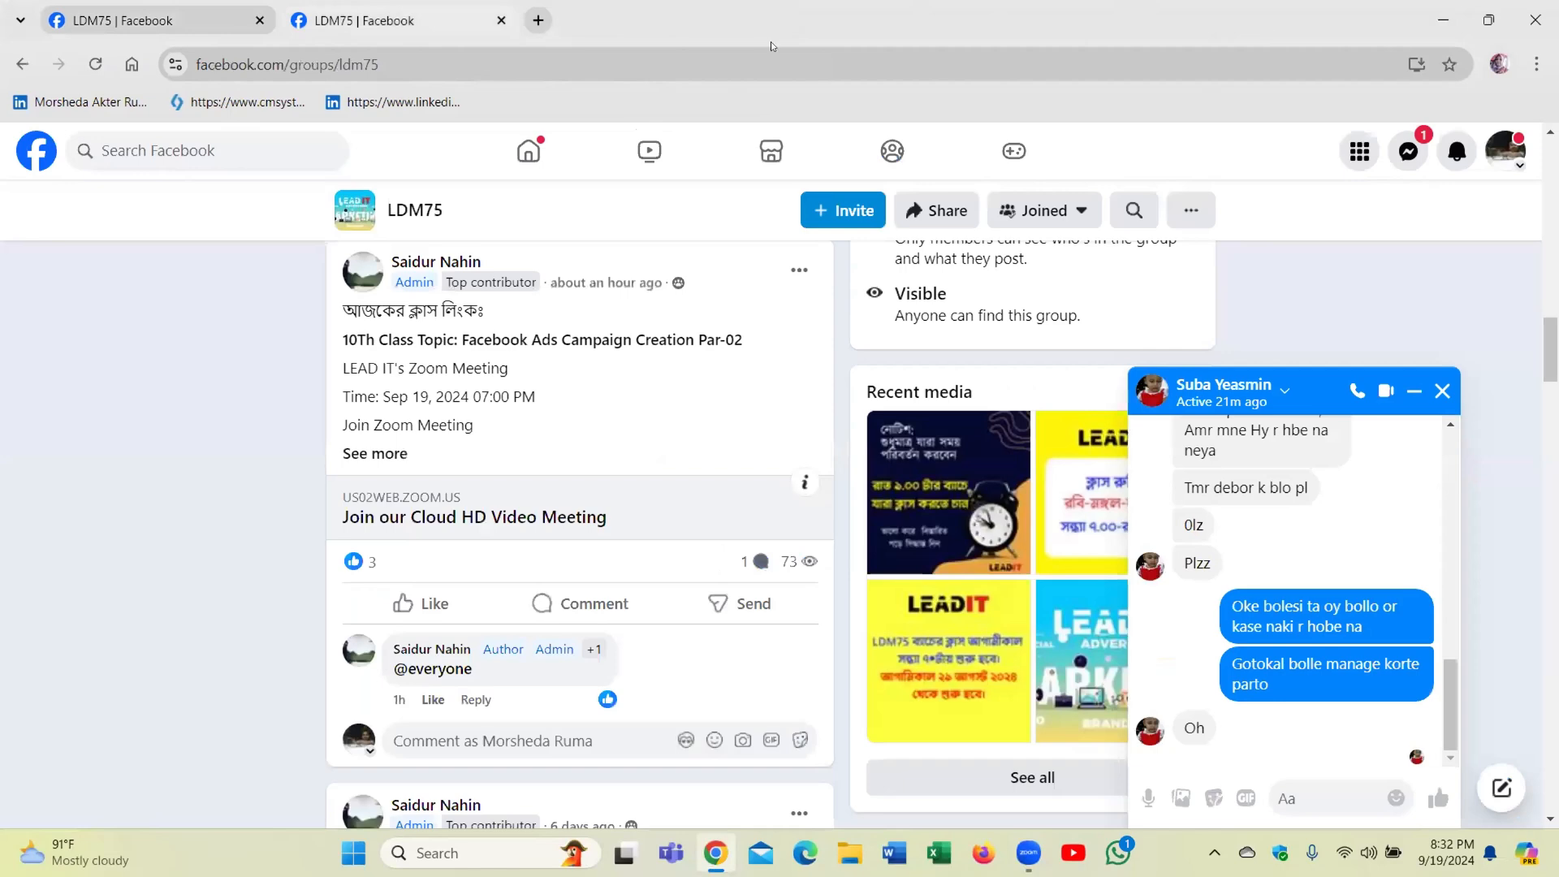
Search Google for business.facebook.com in a new browser tab
{"action": "key", "text": "ctrl+t"}
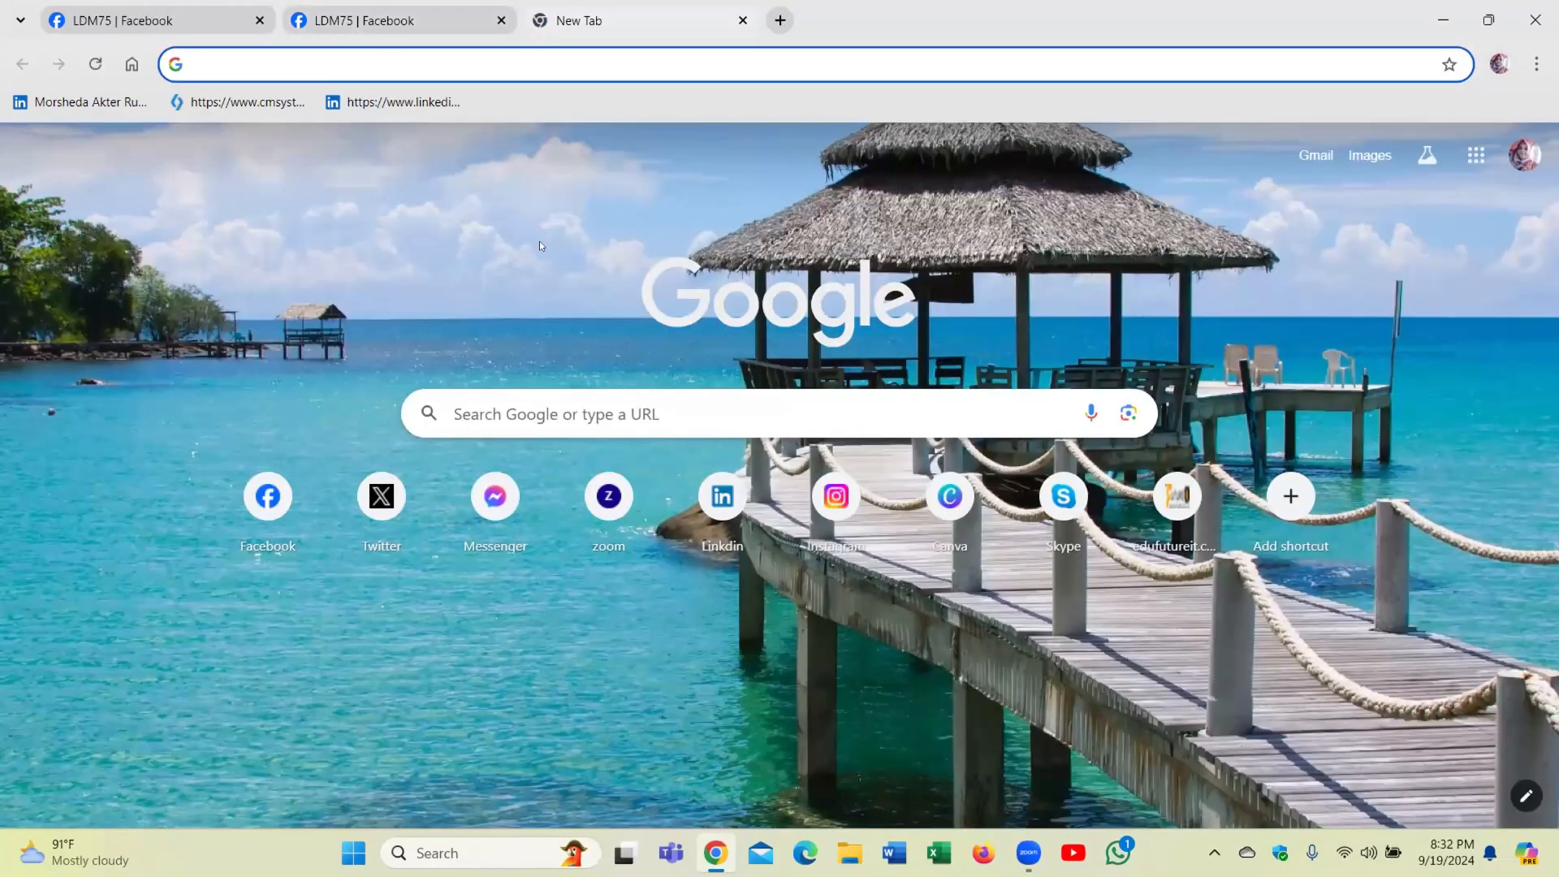
{"action": "left_click", "coordinate": [217, 64]}
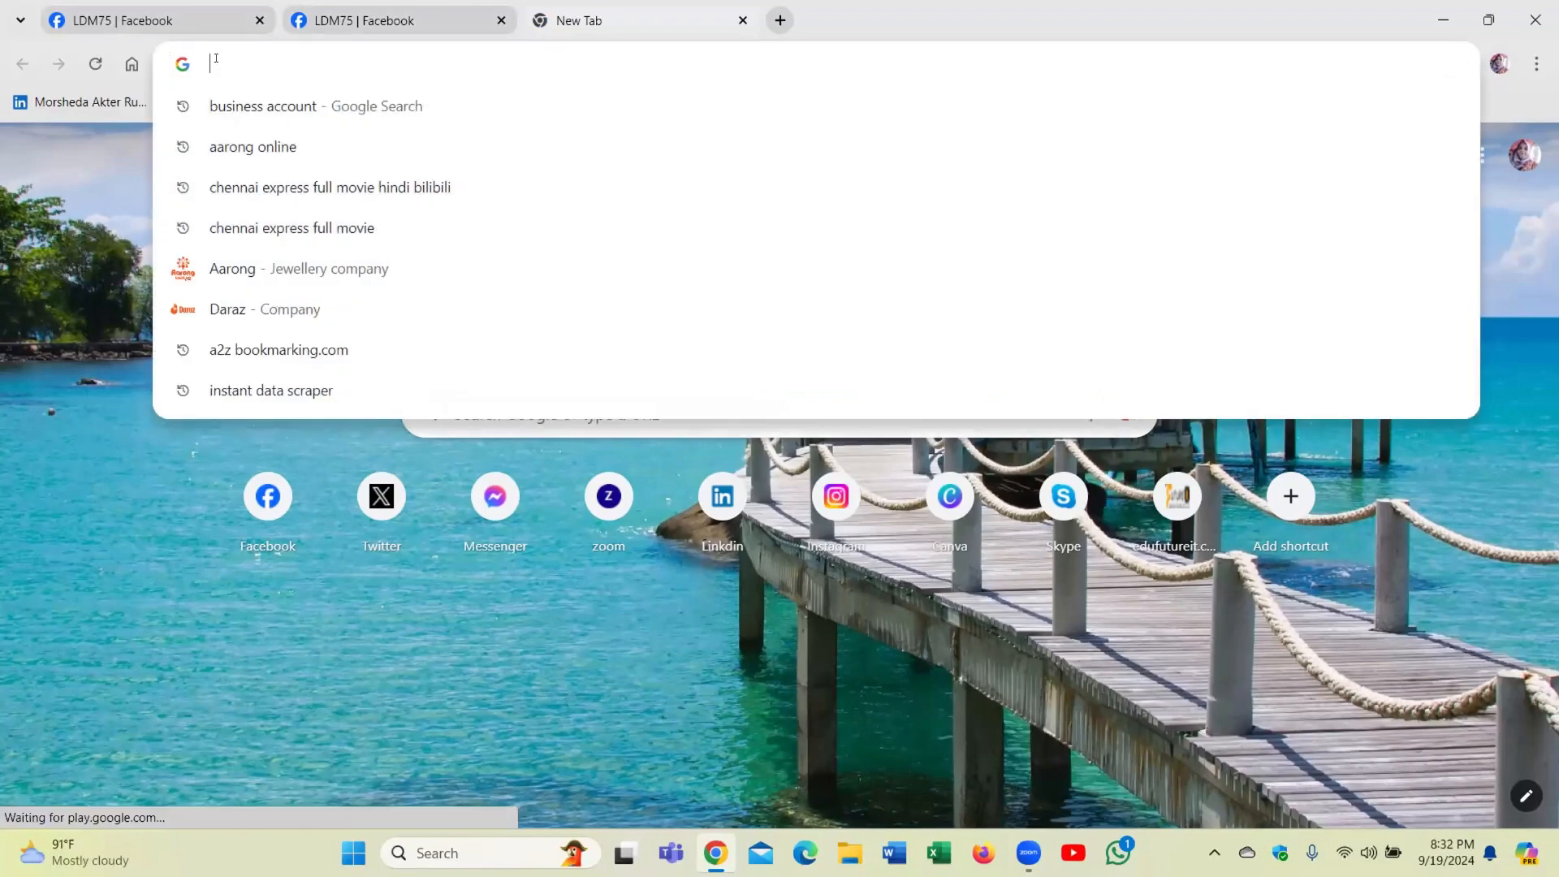
{"action": "left_click", "coordinate": [870, 630]}
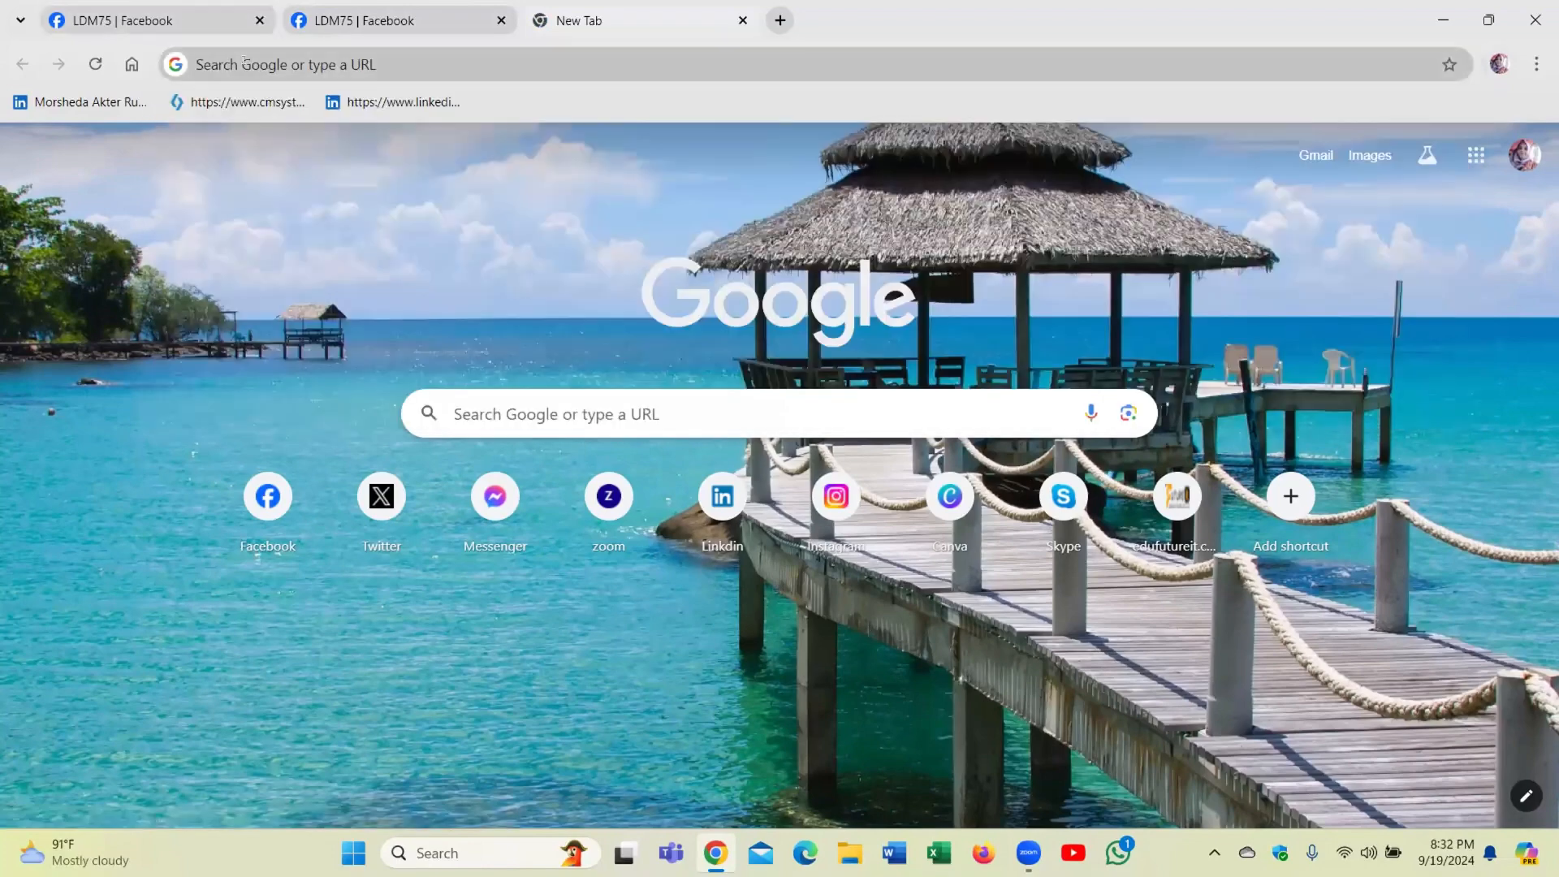
{"action": "left_click", "coordinate": [244, 60]}
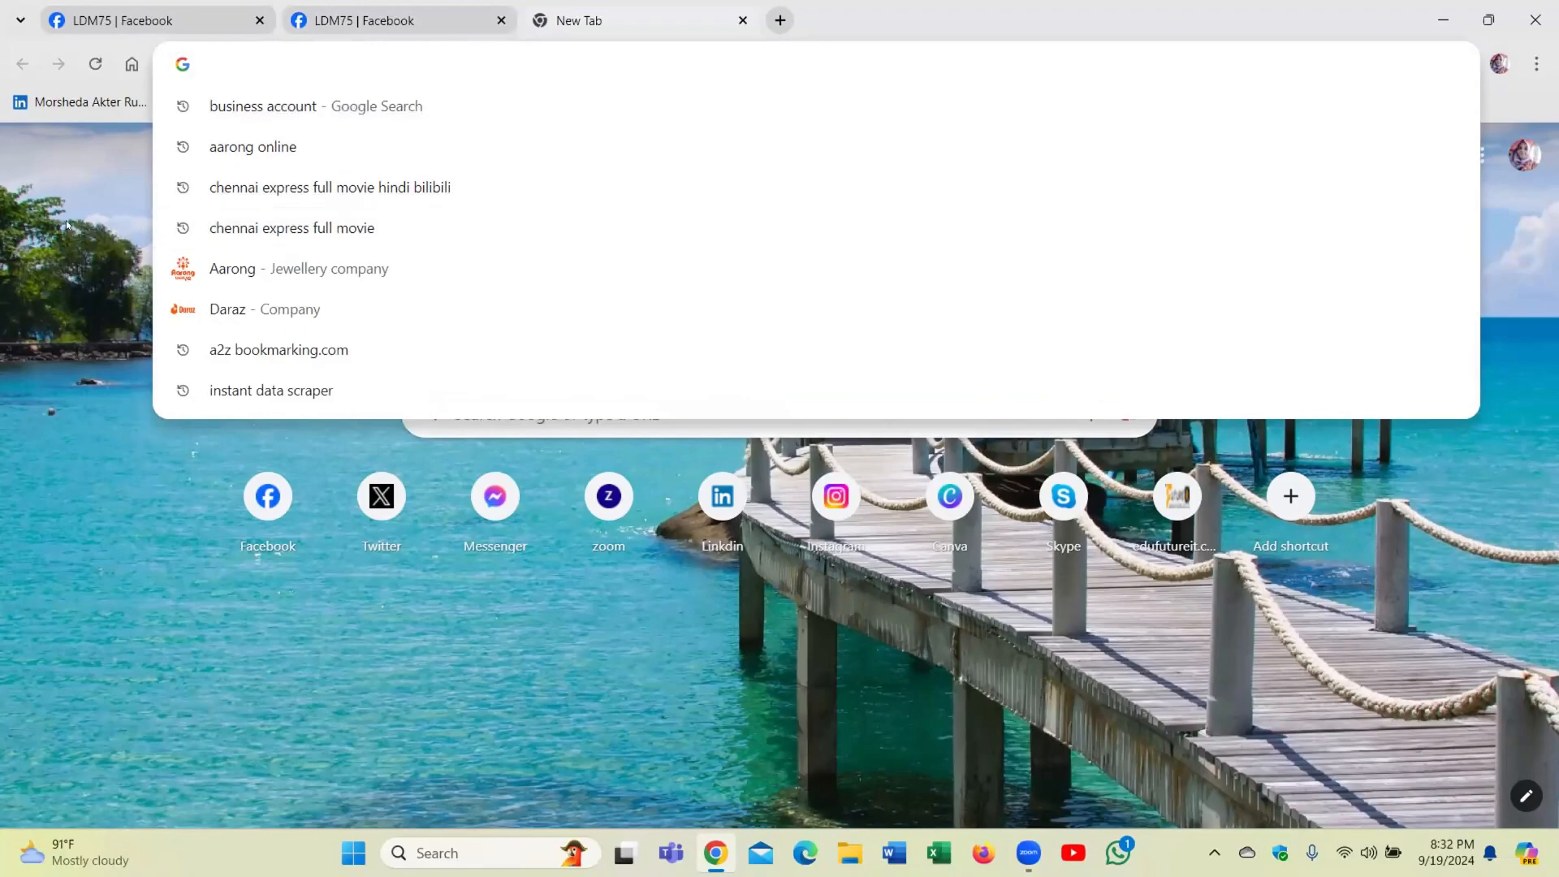
{"action": "type", "text": "busiene"}
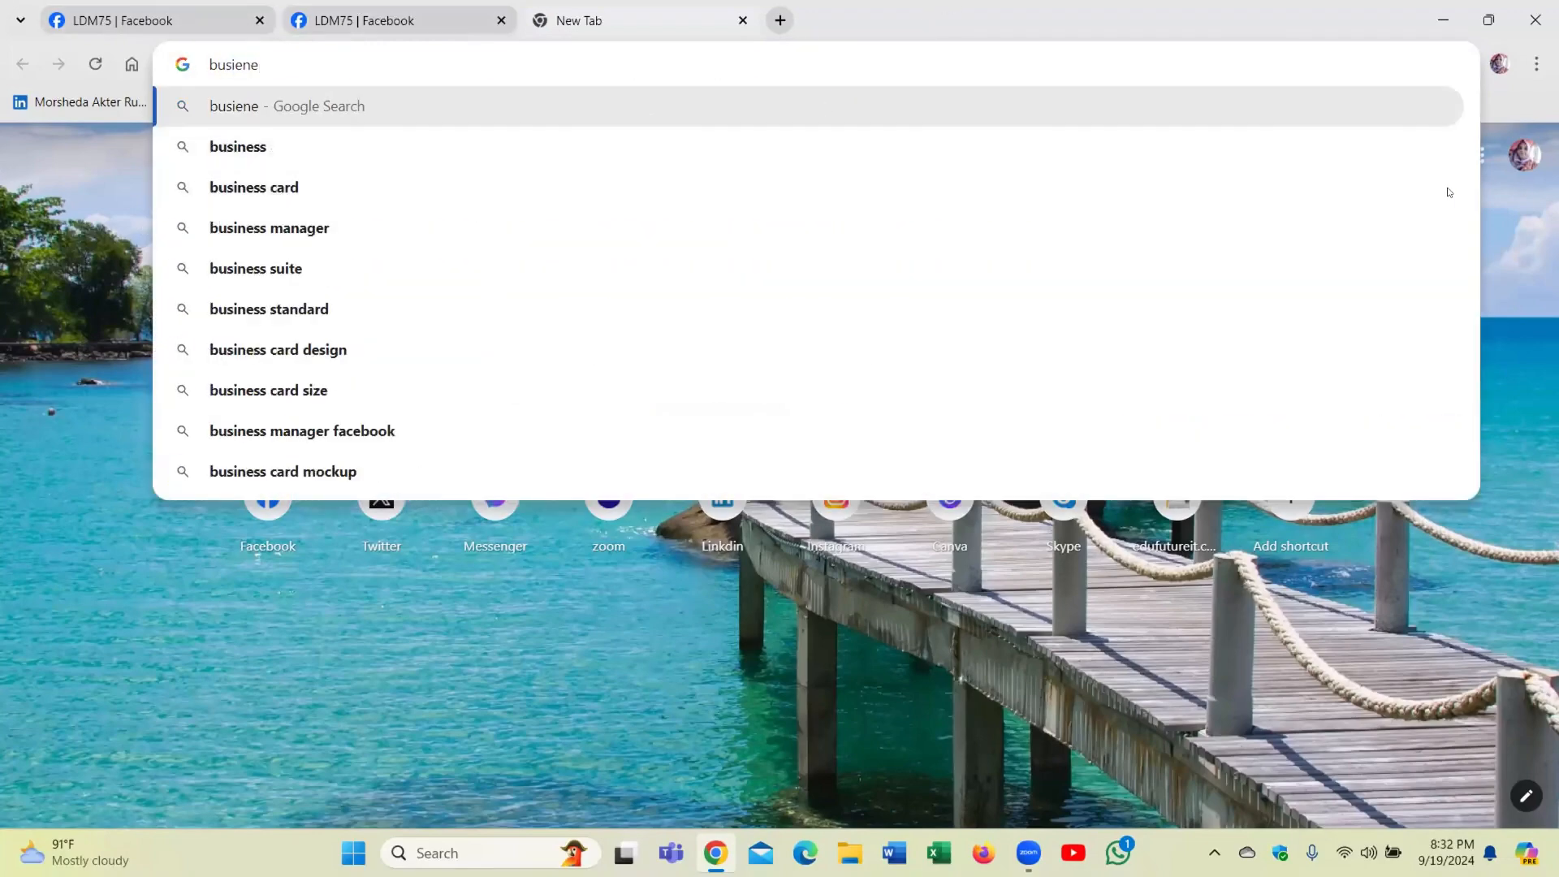
{"action": "key", "text": "BackSpace"}
{"action": "key", "text": "BackSpace"}
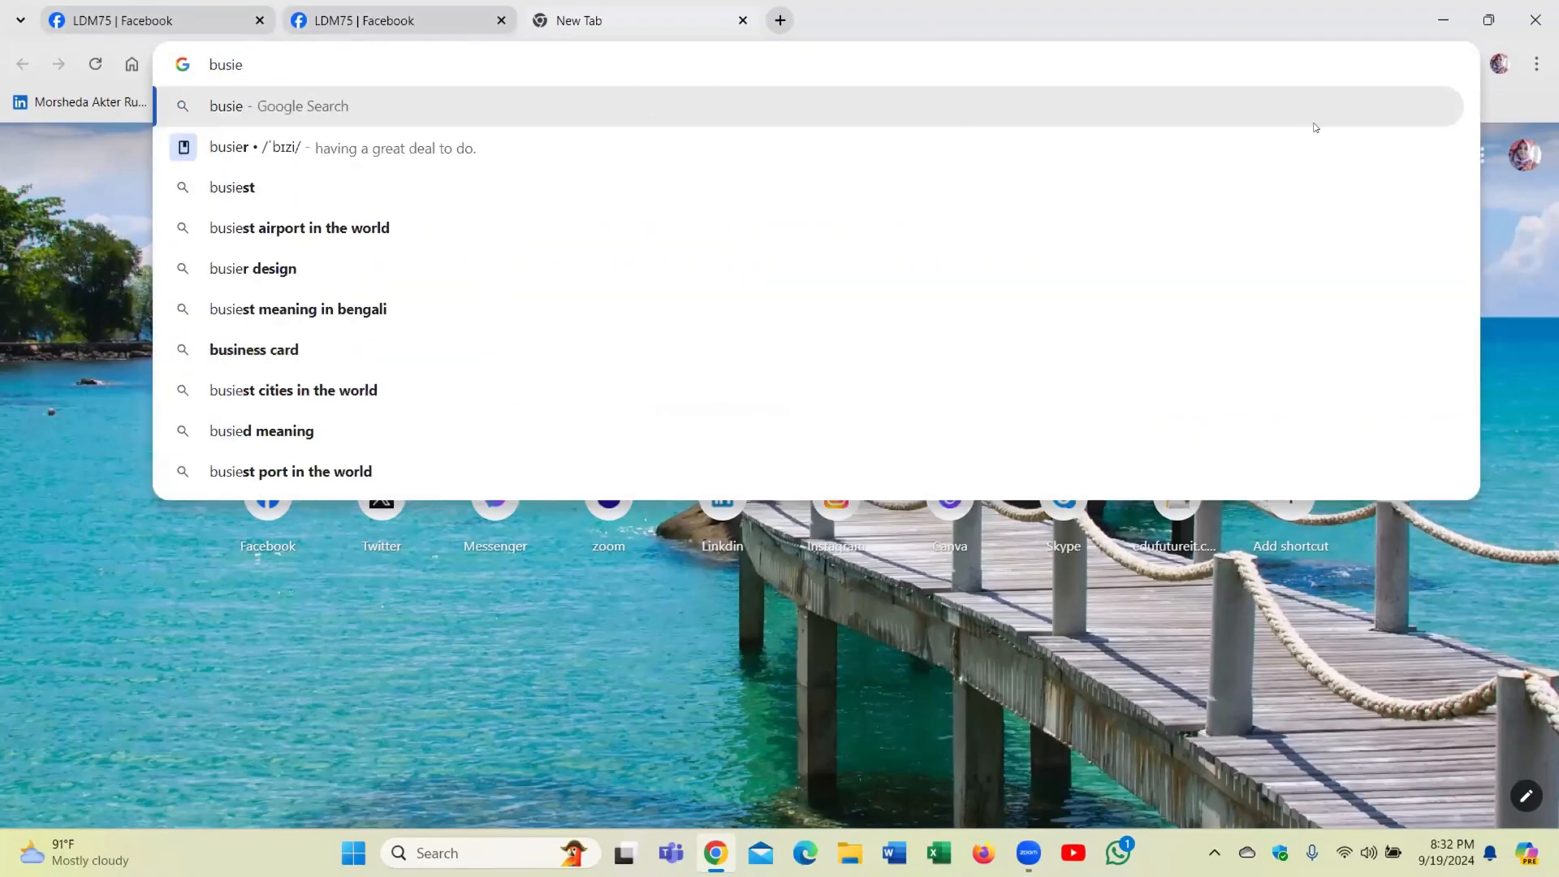
{"action": "key", "text": "BackSpace"}
{"action": "type", "text": "ness.face"}
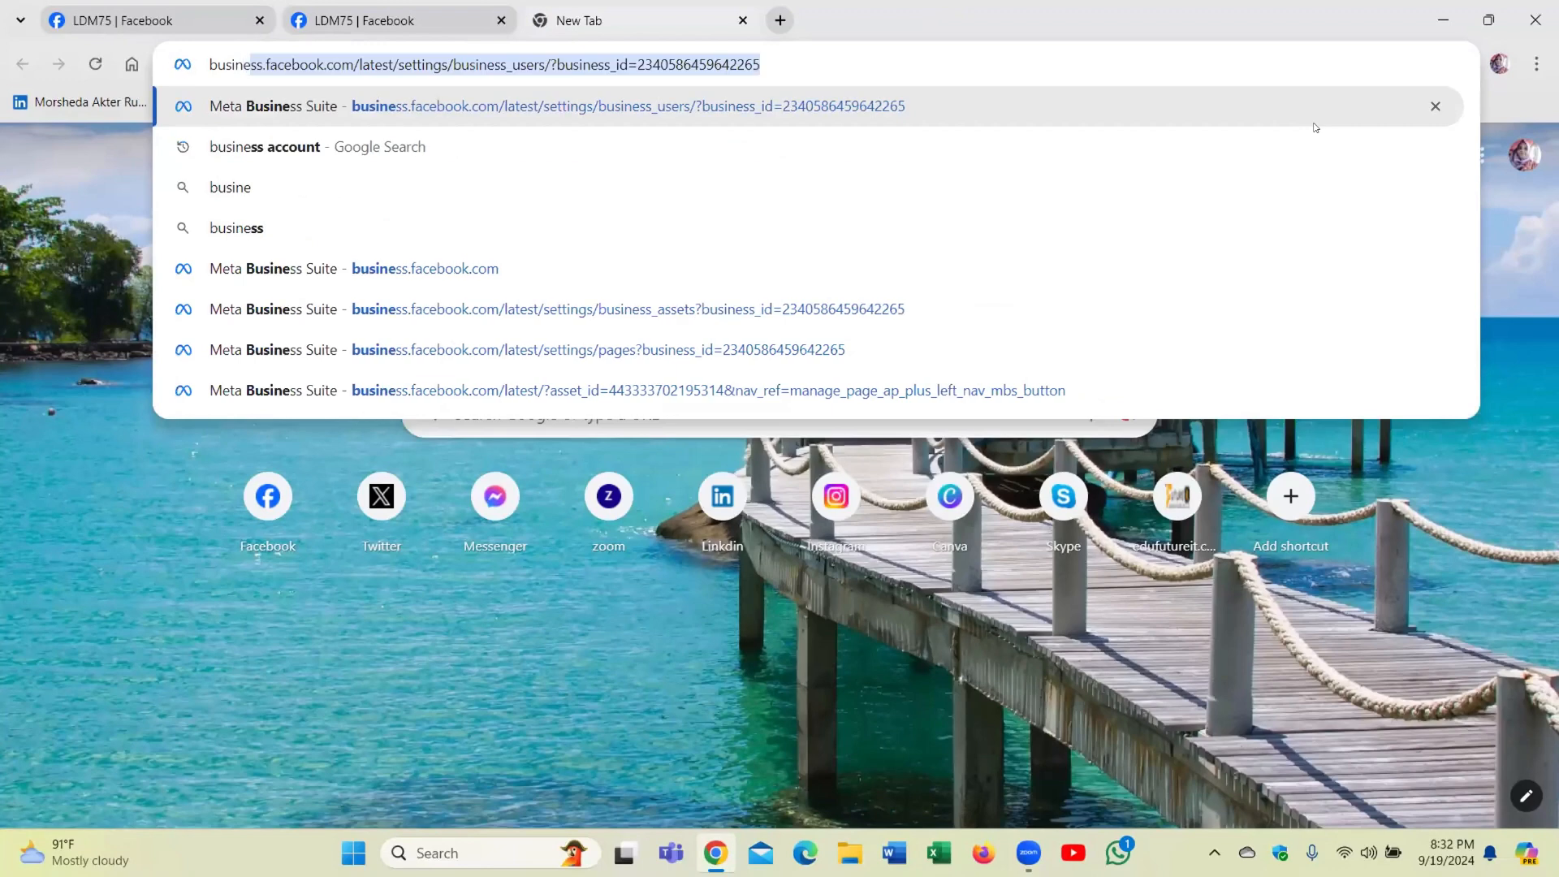
{"action": "type", "text": "book.com"}
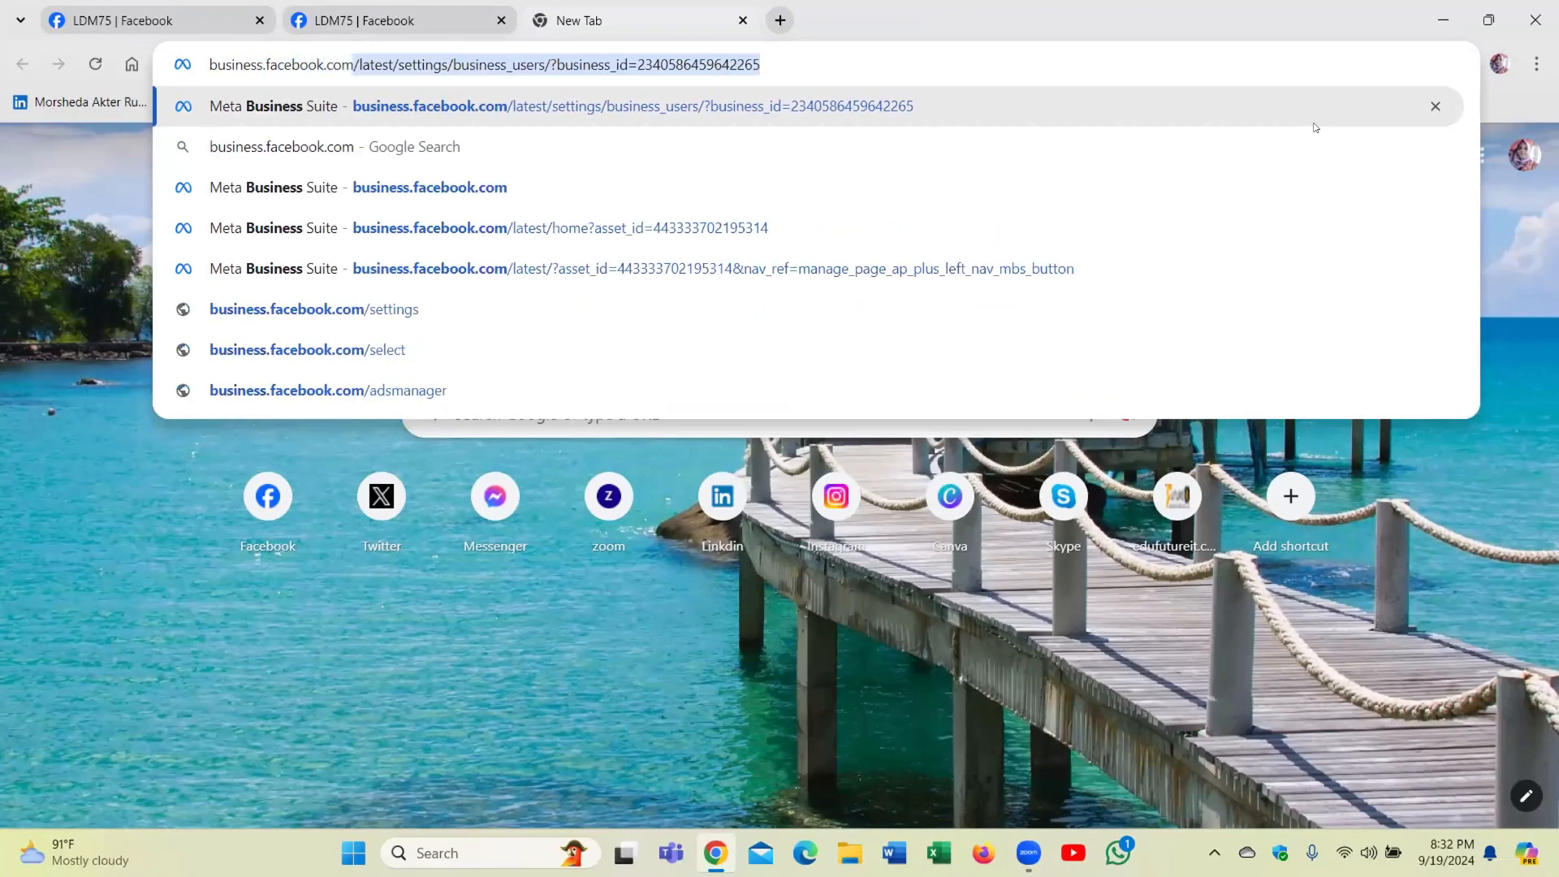
{"action": "key", "text": "Delete"}
{"action": "key", "text": "Return"}
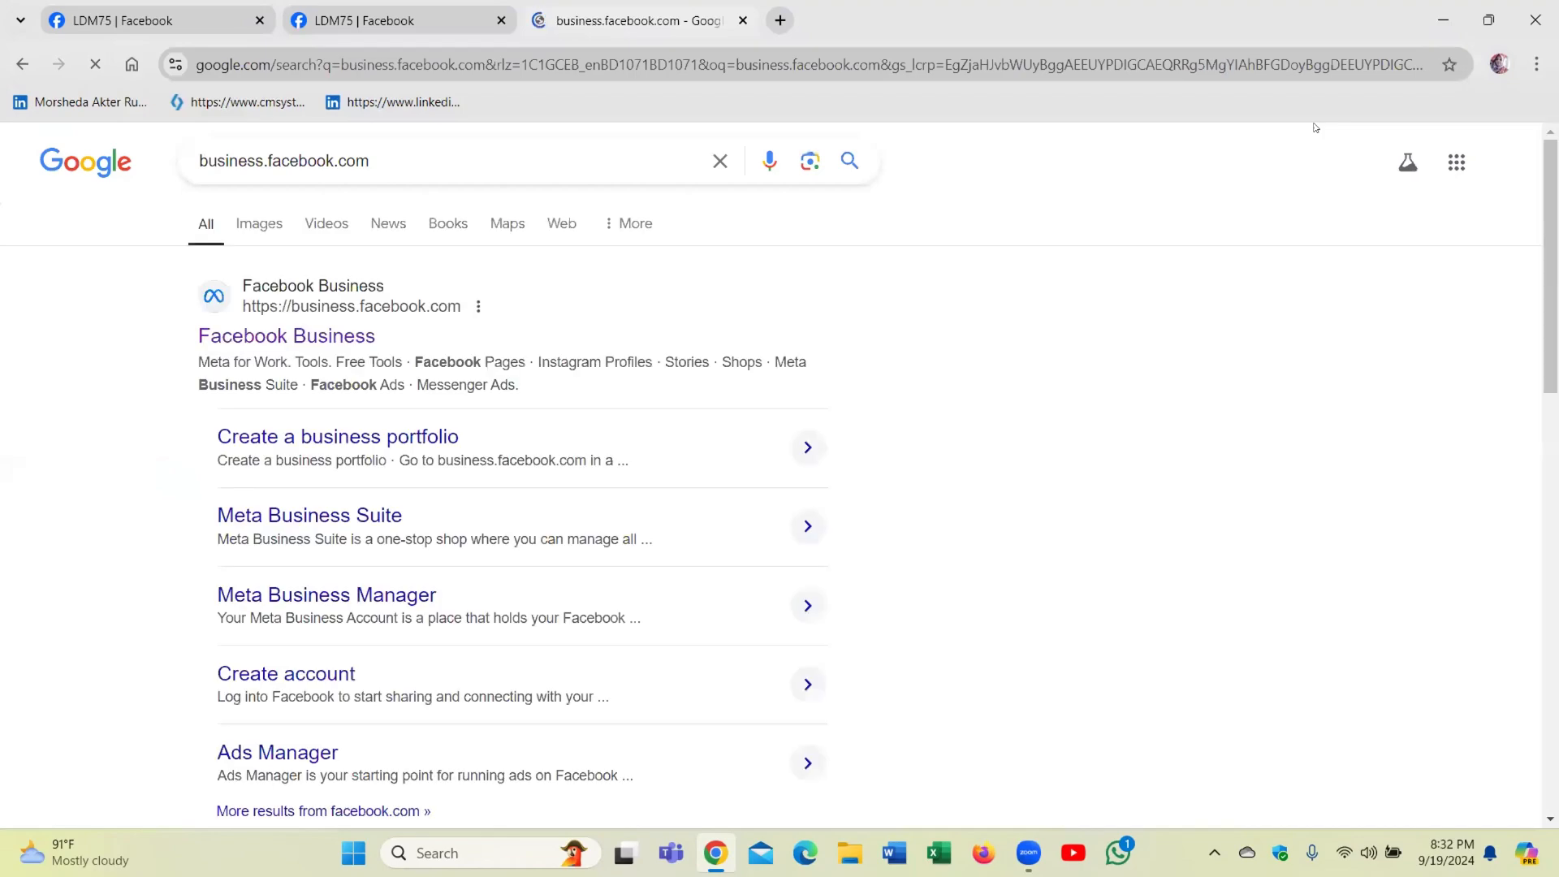
Open Meta Business Suite from the search results and go to the settings of the second business portfolio listed
{"action": "left_click", "coordinate": [308, 517]}
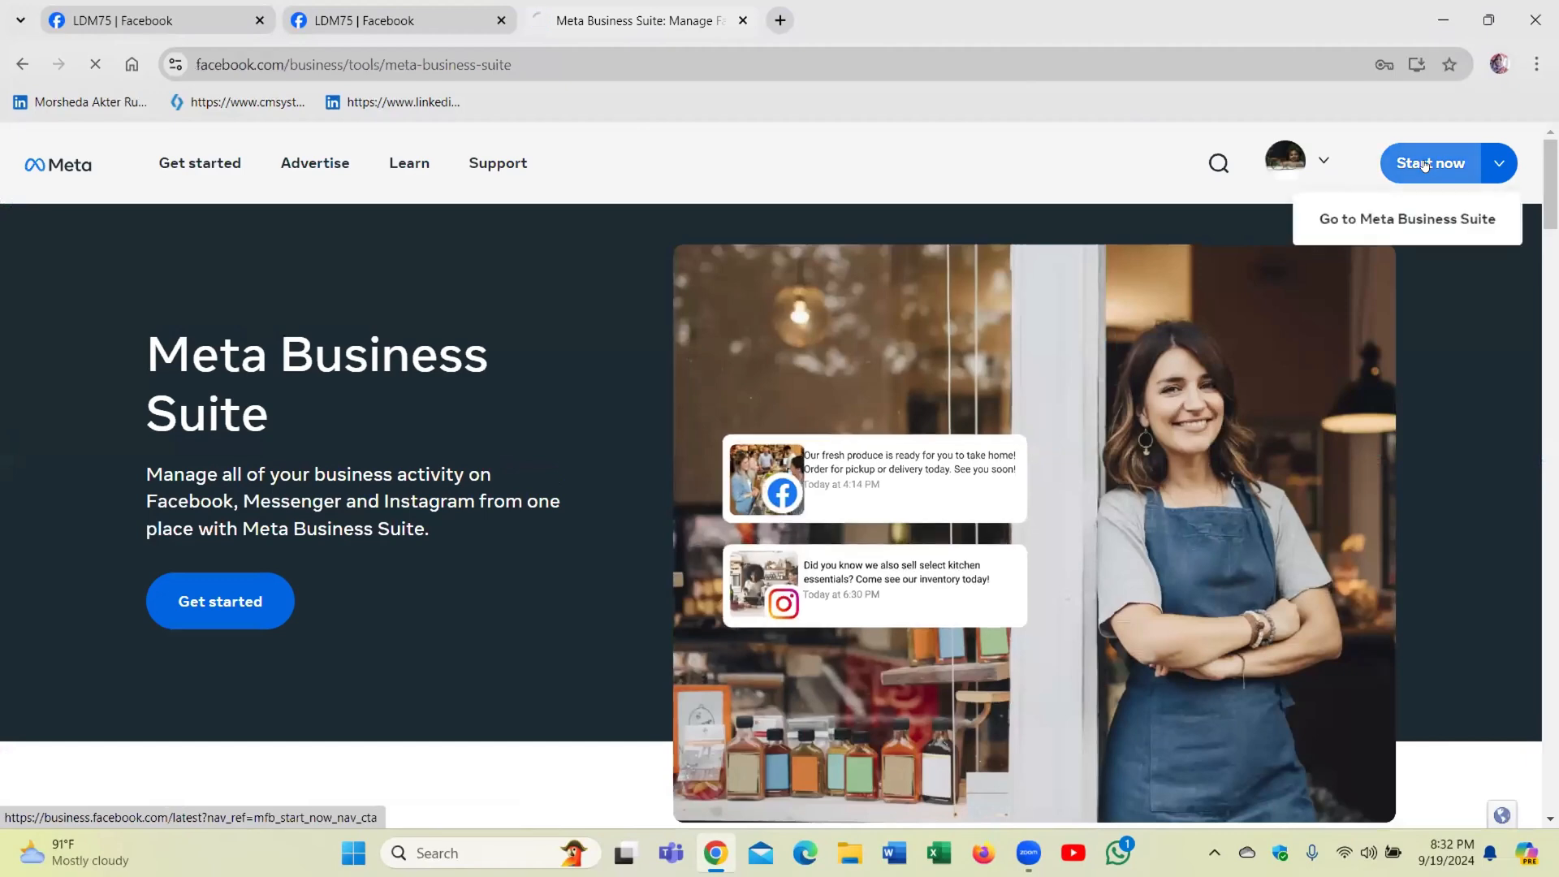
{"action": "left_click", "coordinate": [1429, 164]}
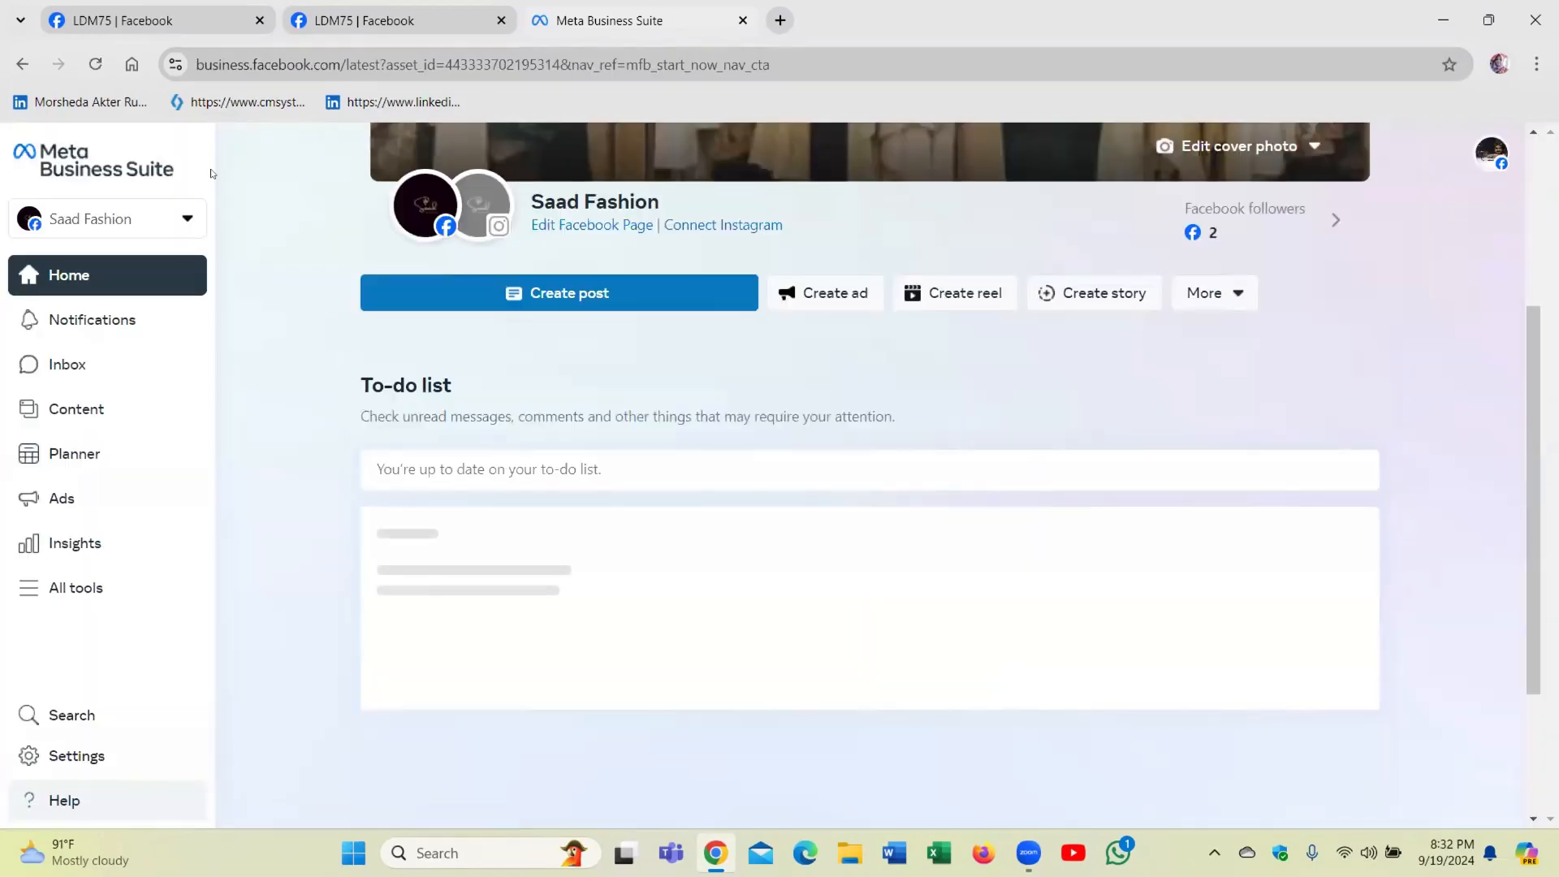
{"action": "left_click", "coordinate": [152, 216]}
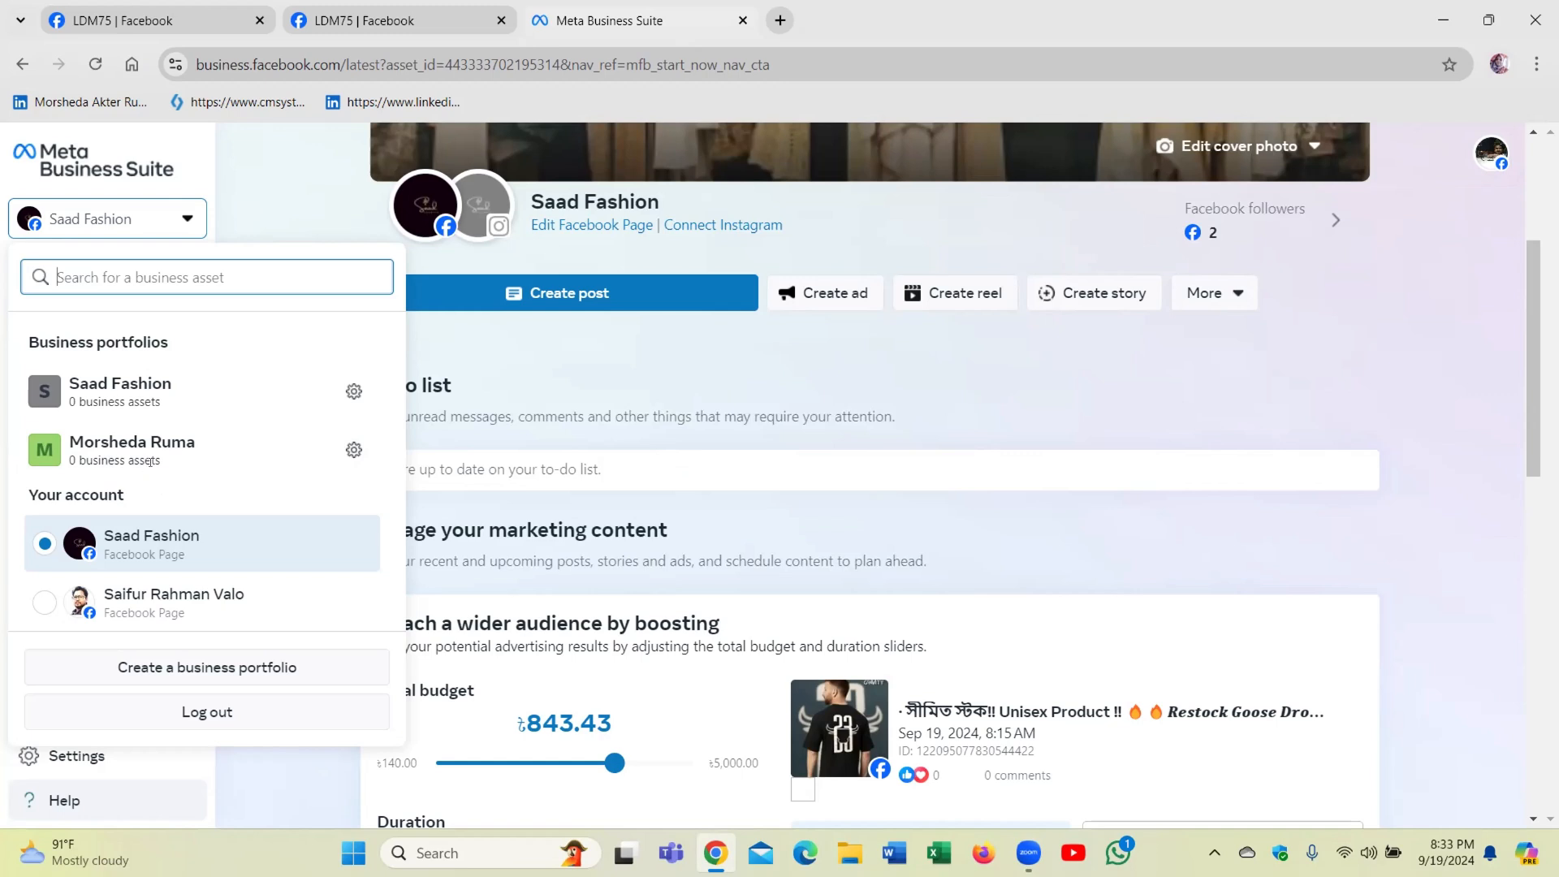
{"action": "left_click", "coordinate": [353, 449]}
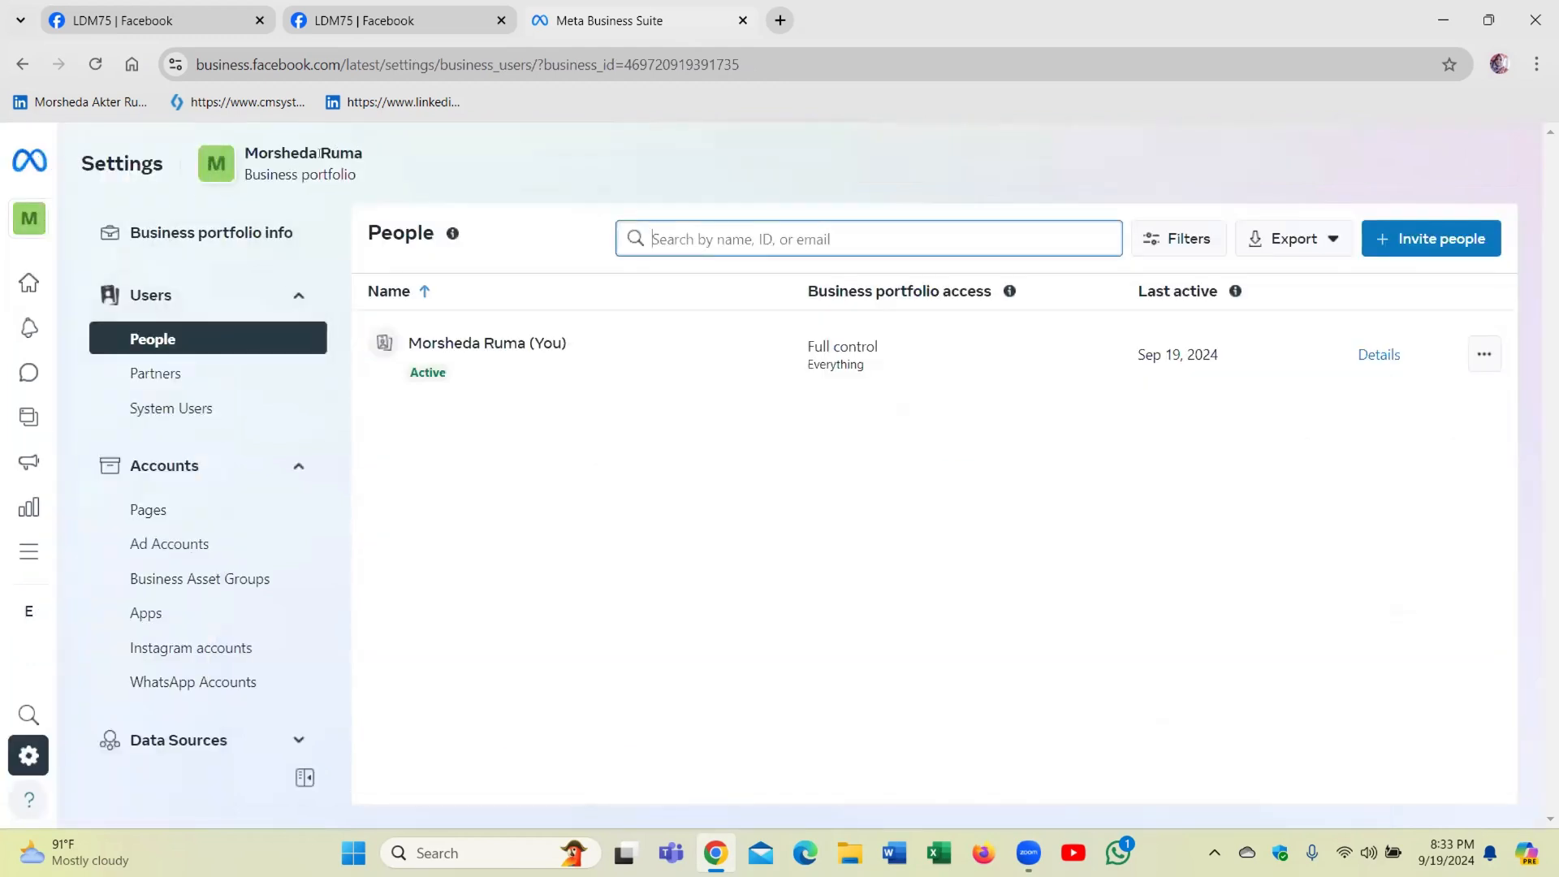
Open the portfolio's Pages settings and start a request for shared access to a Facebook Page
{"action": "scroll", "coordinate": [189, 488], "scroll_direction": "down", "scroll_amount": 1}
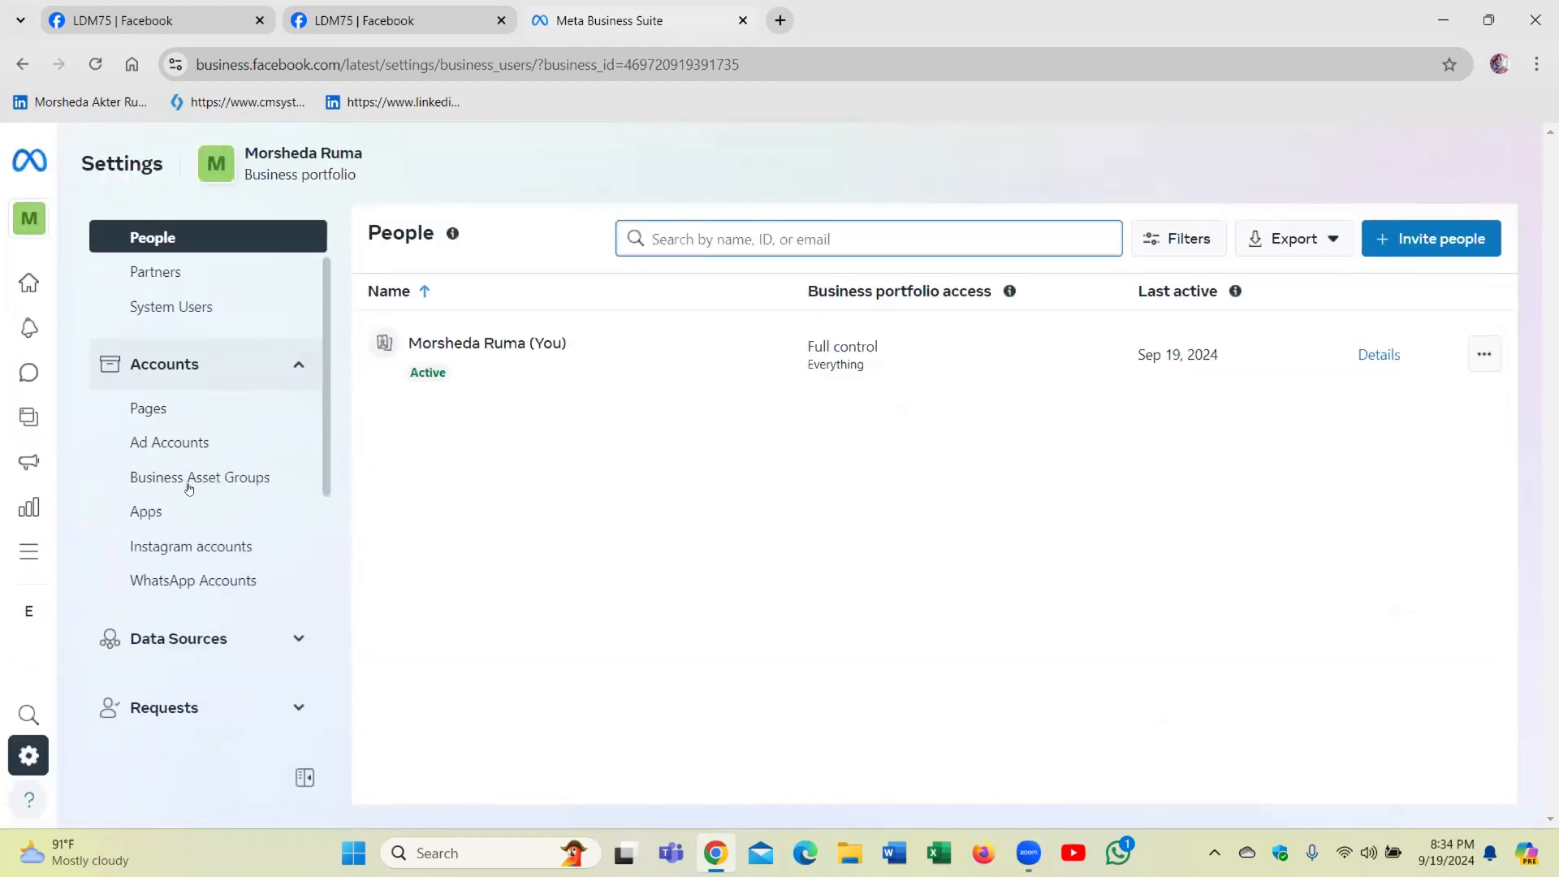
{"action": "scroll", "coordinate": [189, 488], "scroll_direction": "down", "scroll_amount": 6}
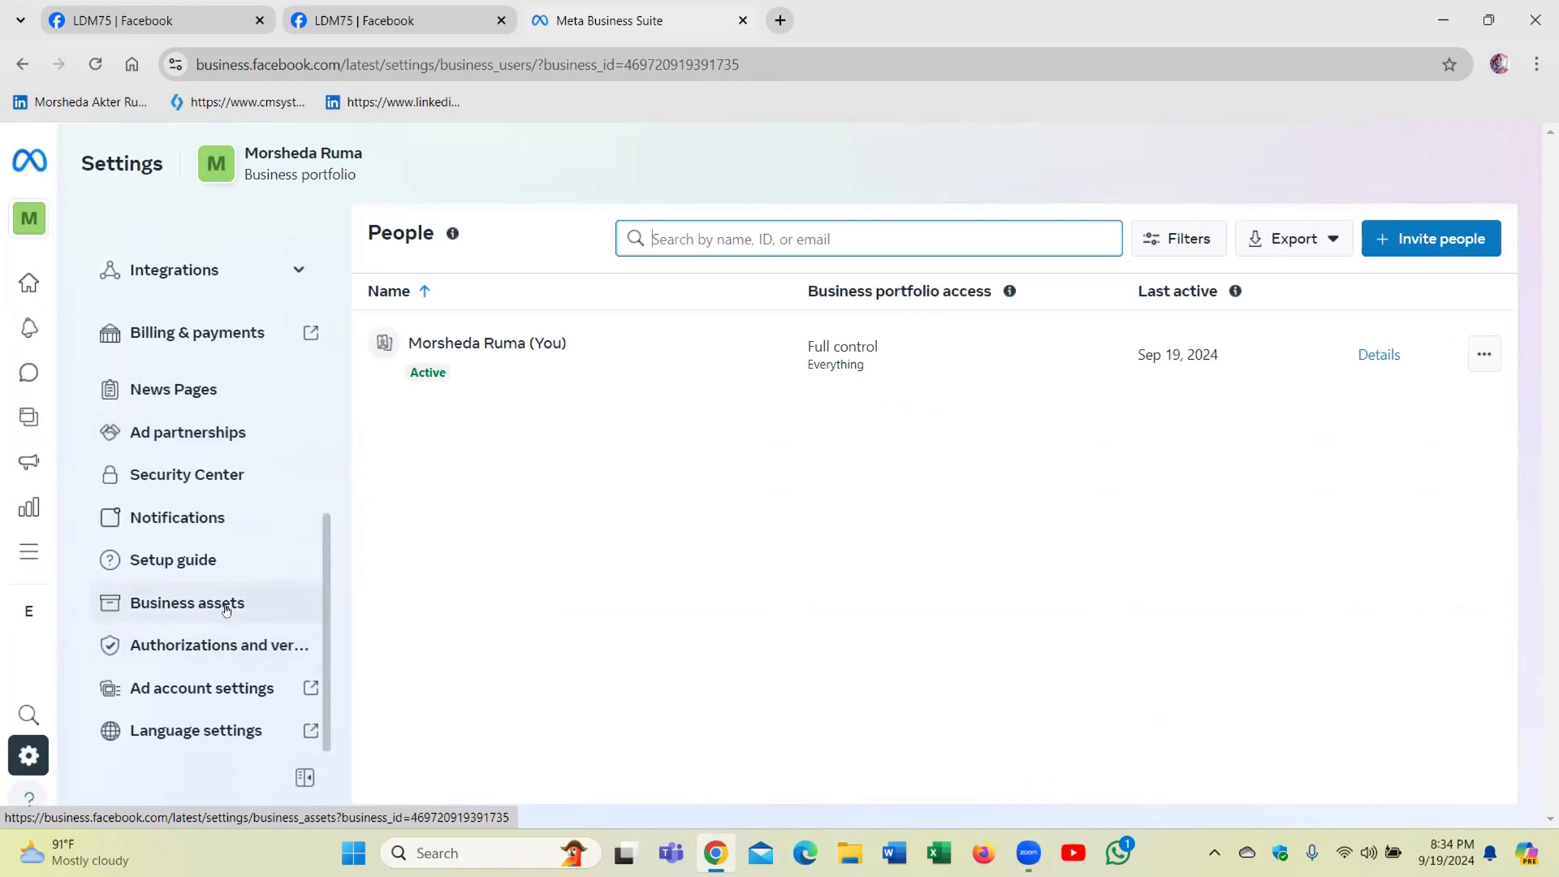
{"action": "scroll", "coordinate": [226, 610], "scroll_direction": "up", "scroll_amount": 5}
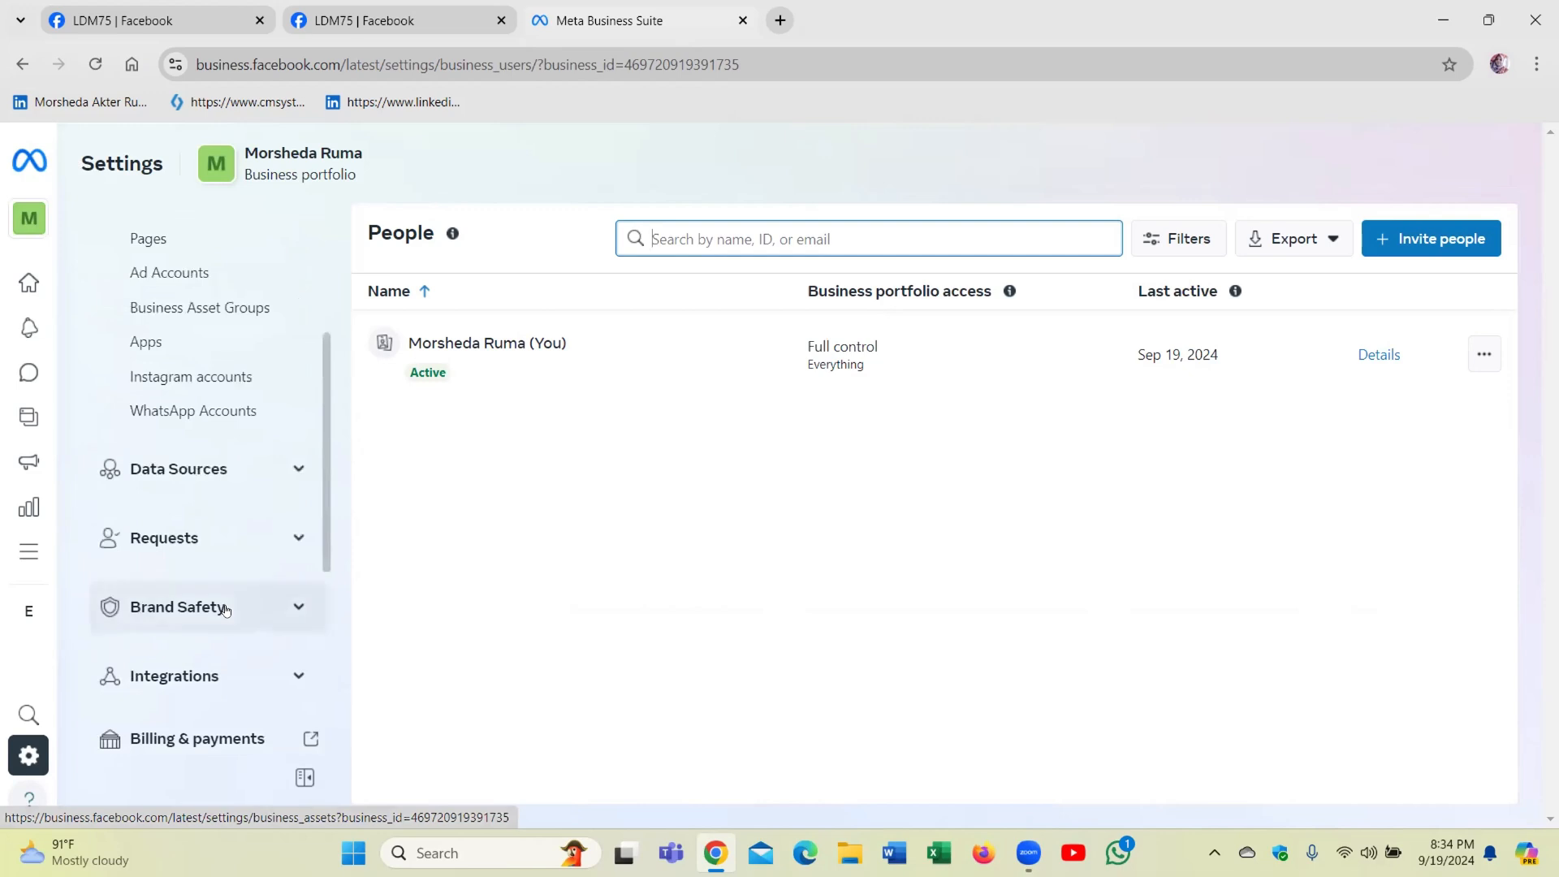
{"action": "scroll", "coordinate": [225, 610], "scroll_direction": "up", "scroll_amount": 3}
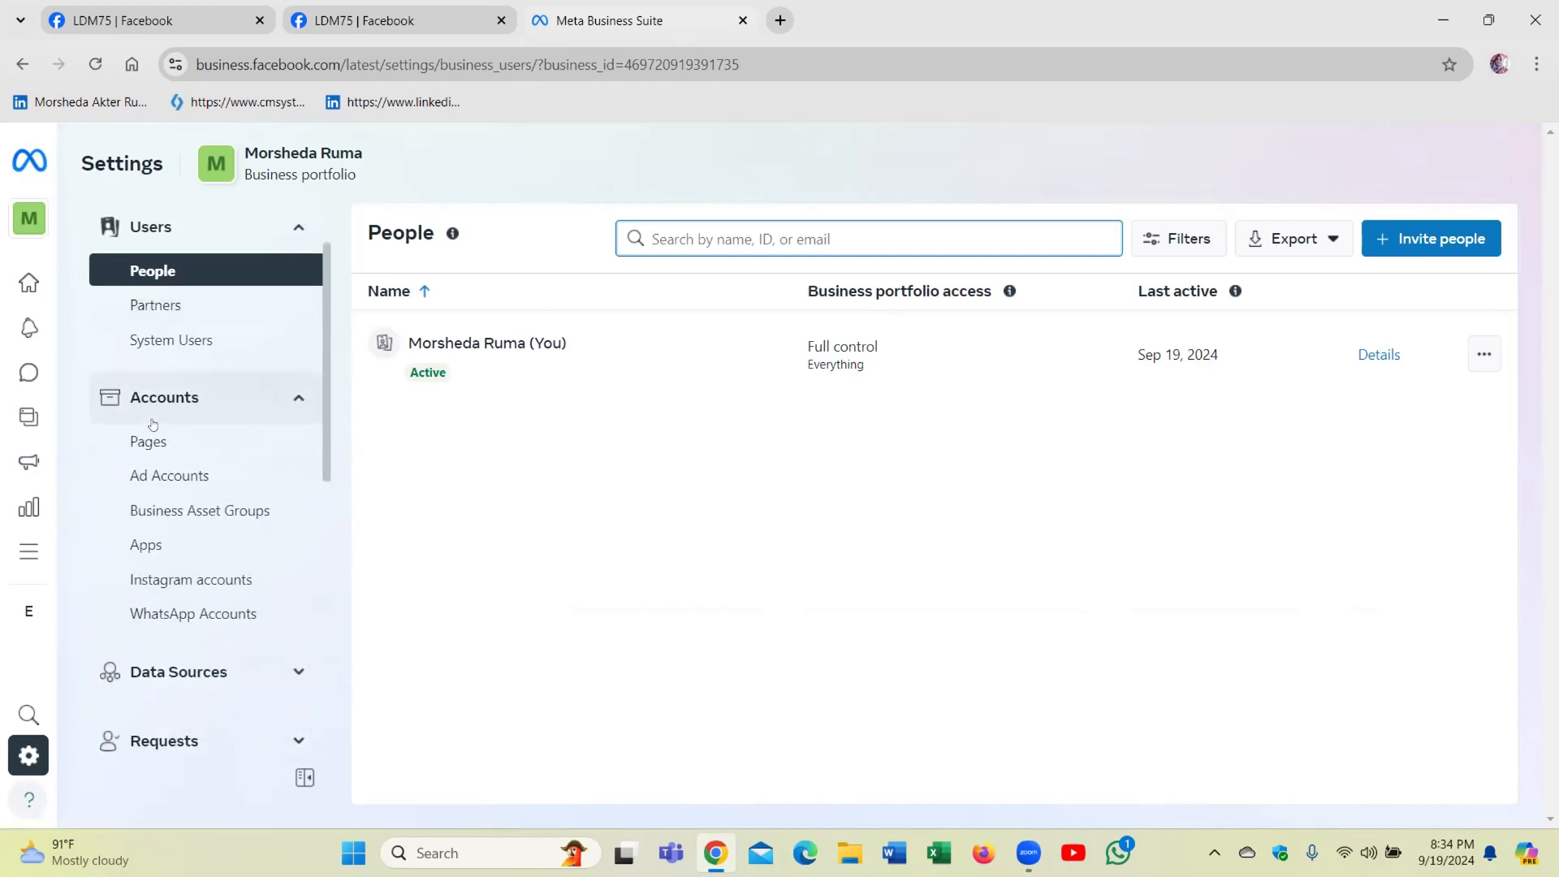
{"action": "left_click", "coordinate": [171, 442]}
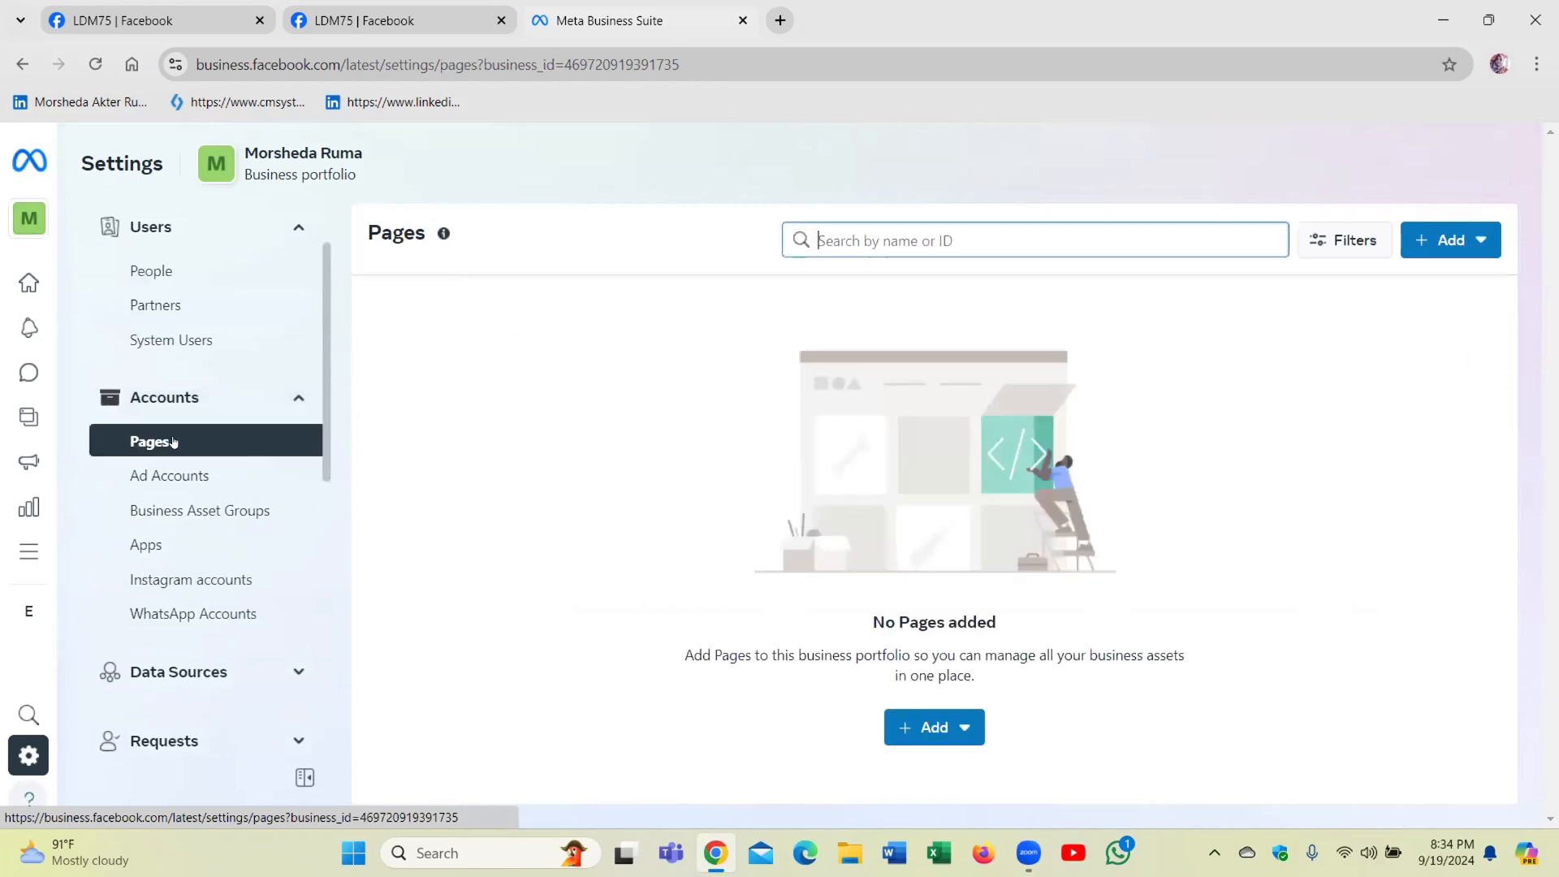
{"action": "left_click", "coordinate": [933, 727]}
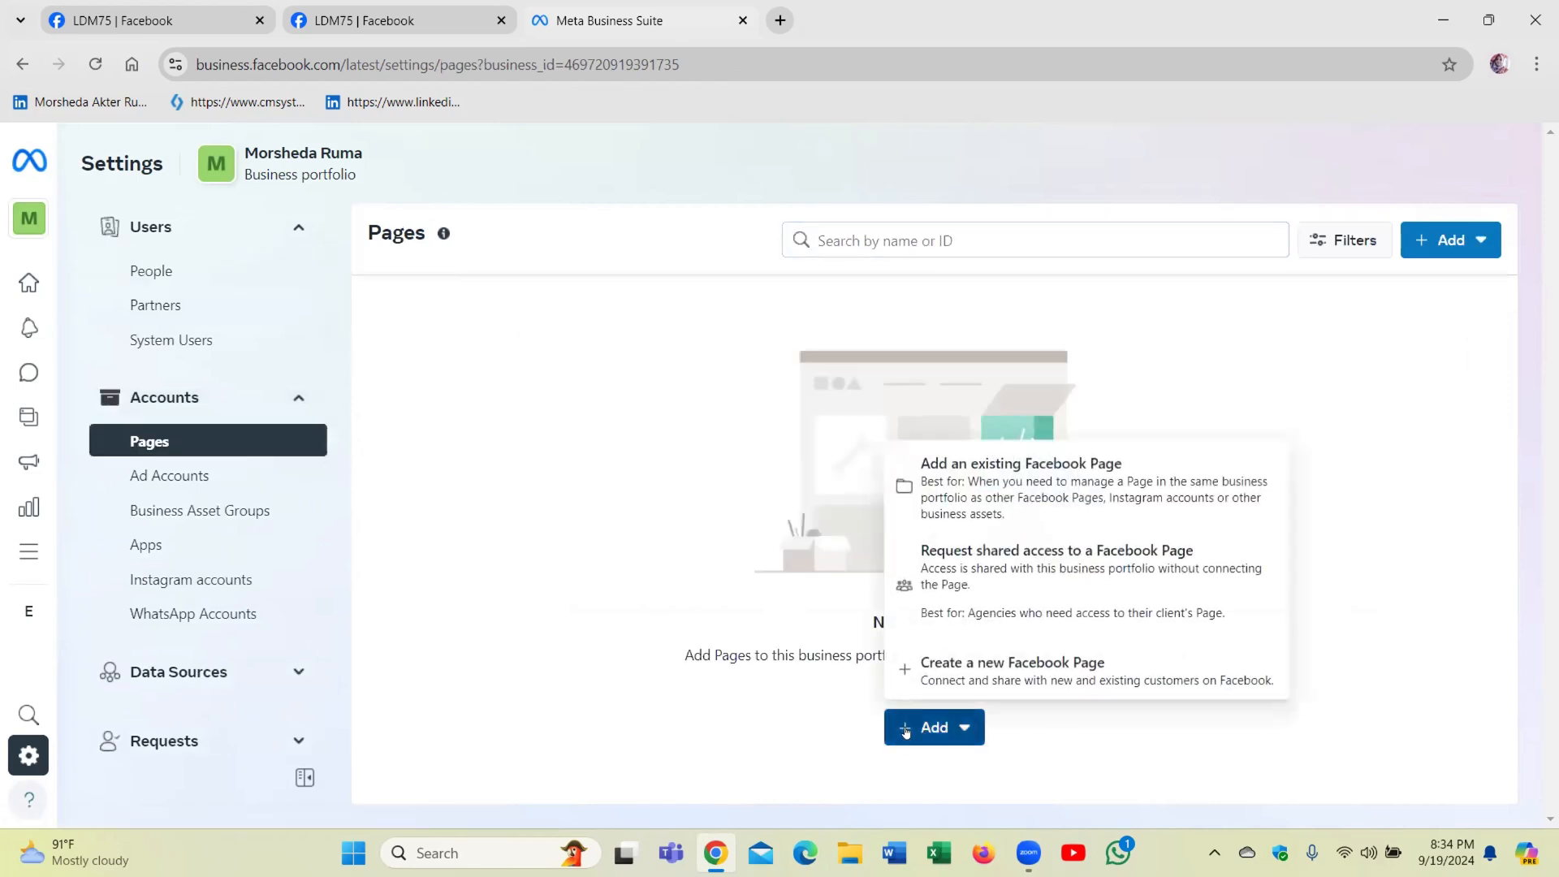
{"action": "left_click", "coordinate": [1031, 563]}
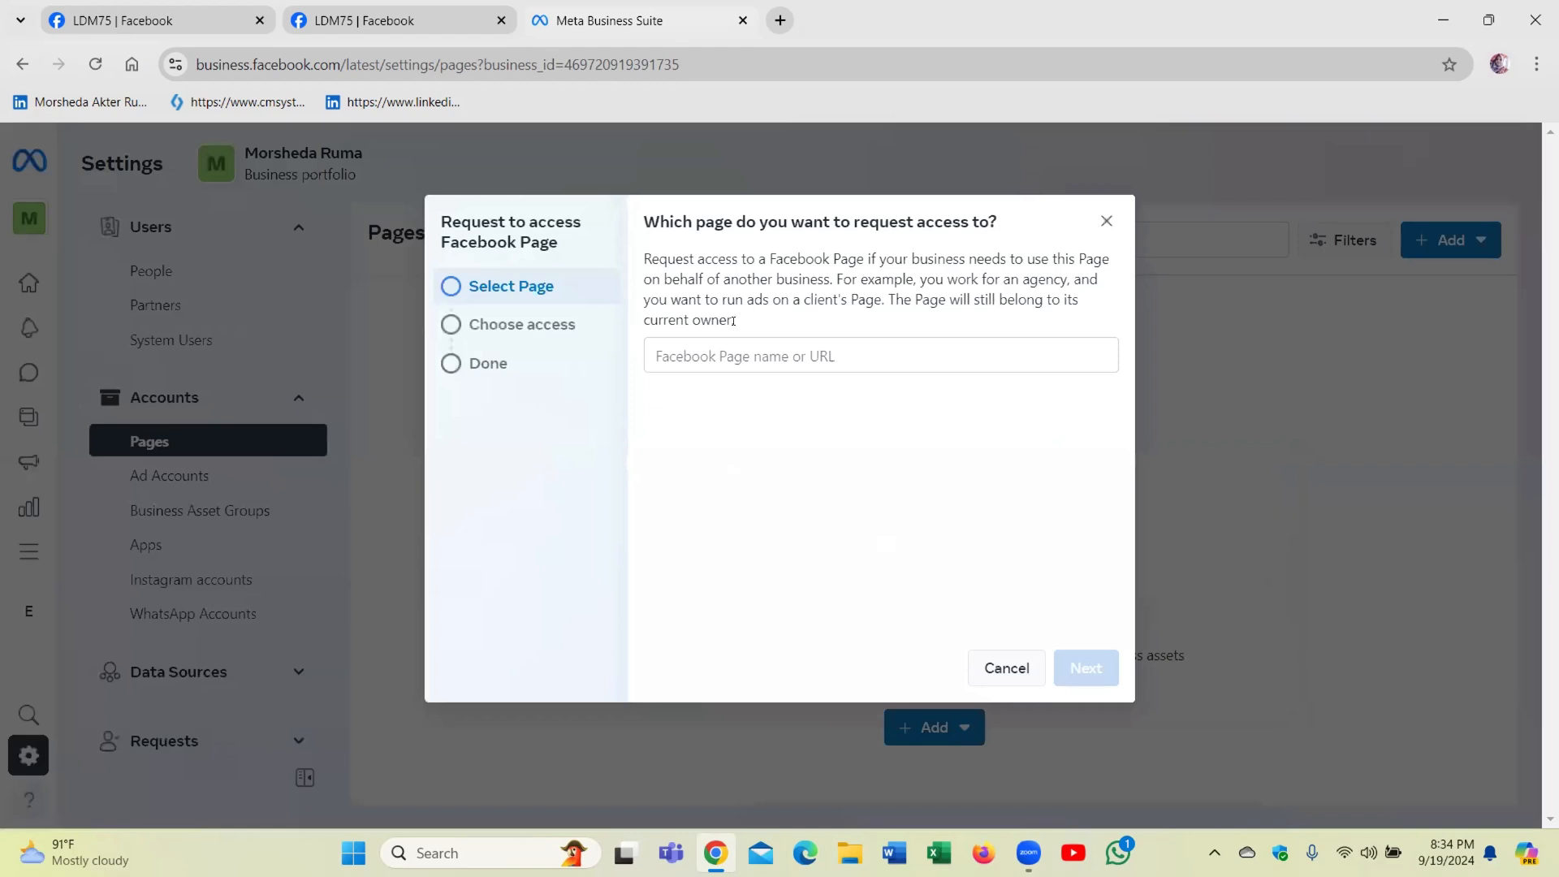
Find the Saad Fashion page by name, select it for the request, and continue to the access options
{"action": "left_click", "coordinate": [777, 356]}
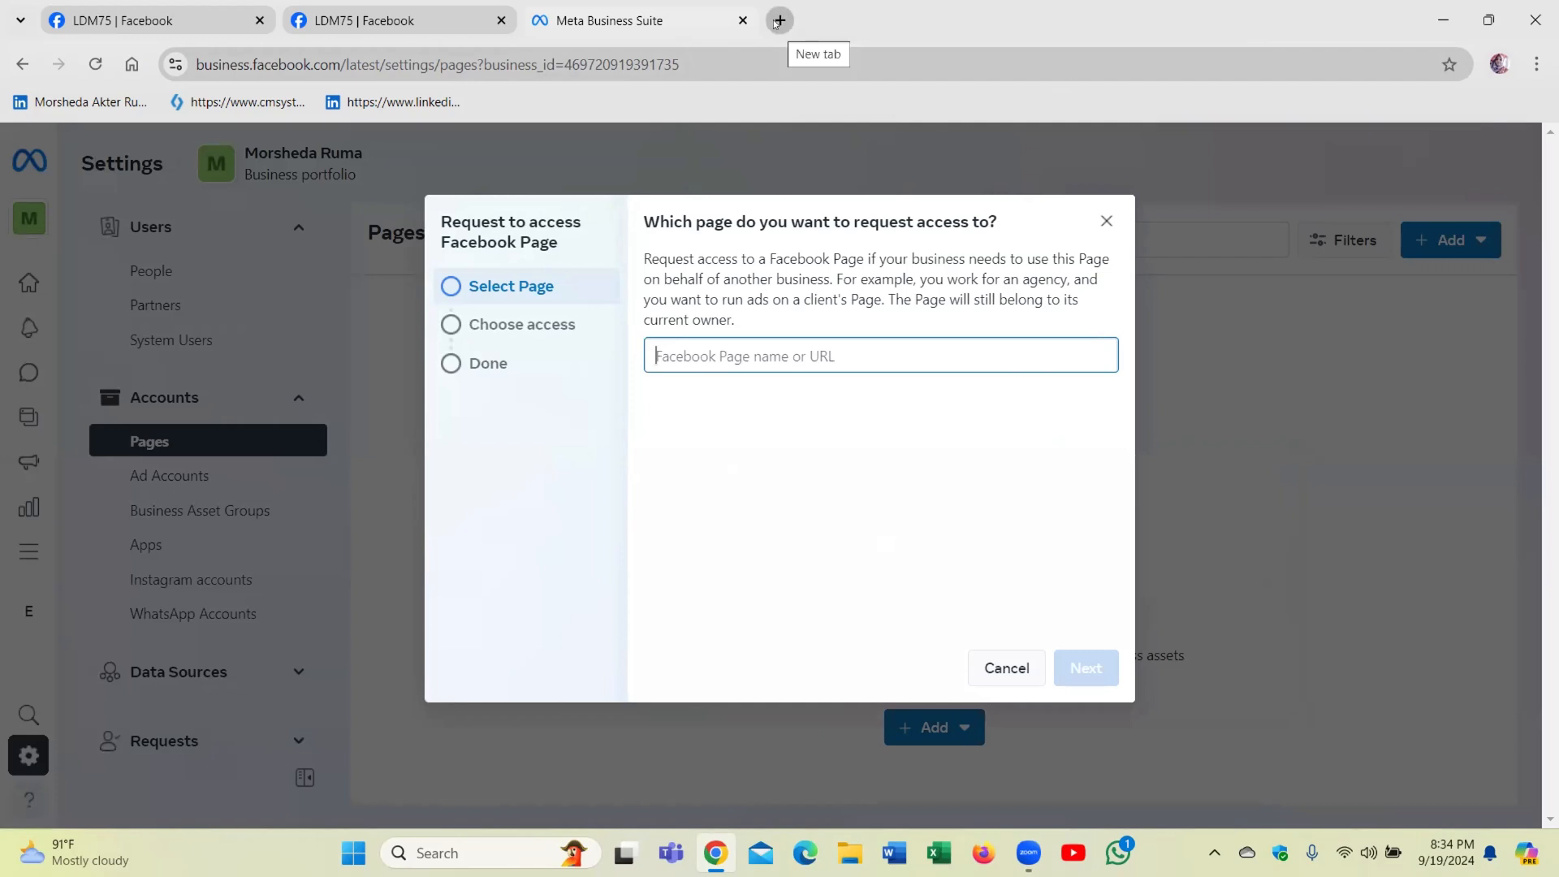
{"action": "type", "text": "Saa"}
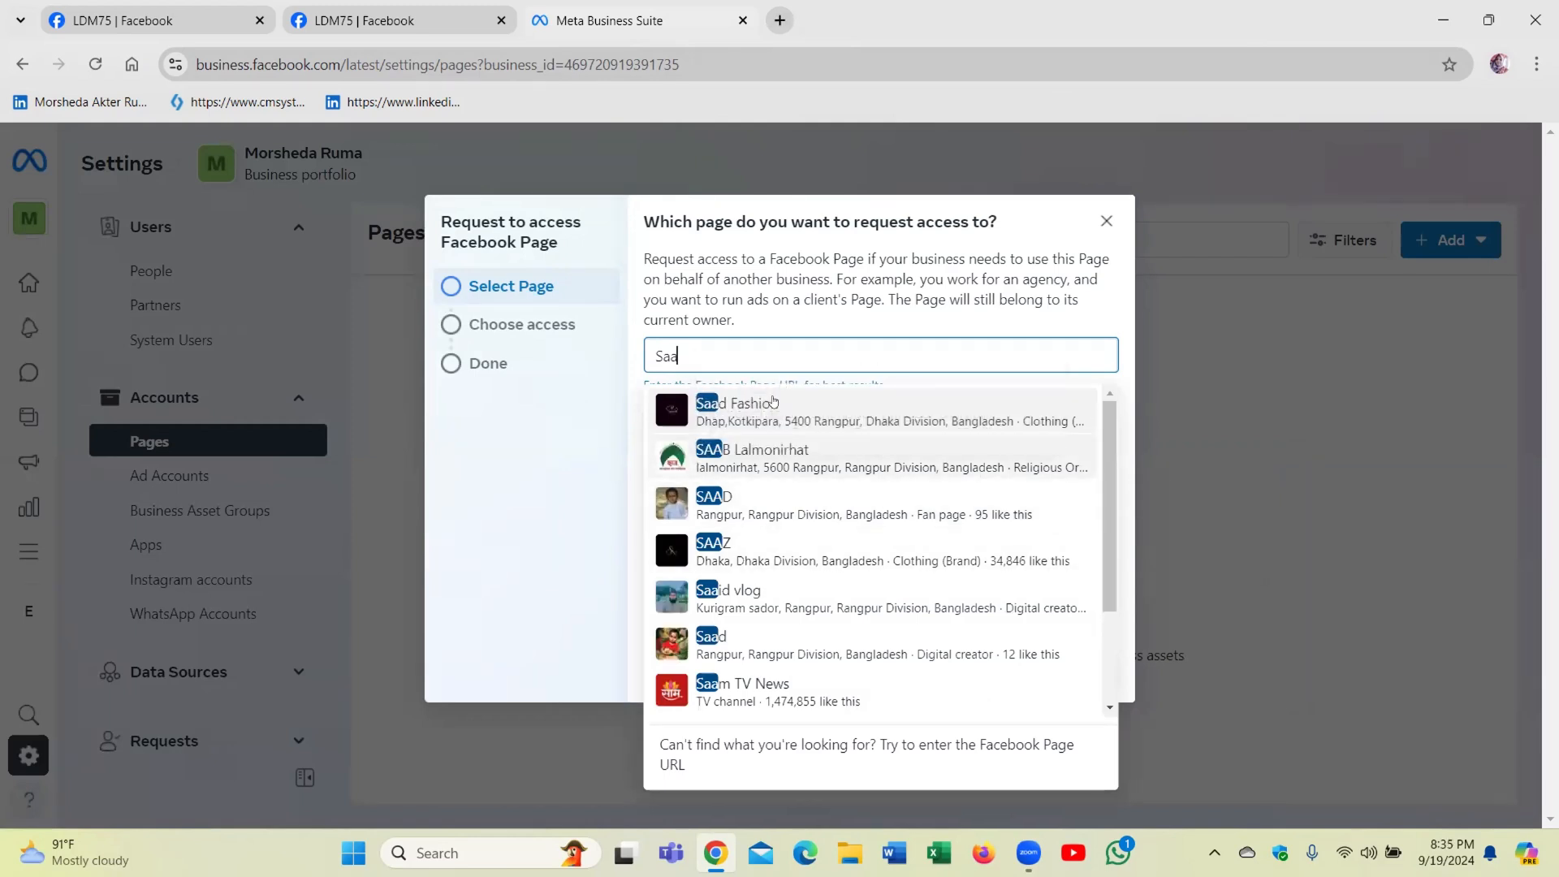
{"action": "type", "text": "d"}
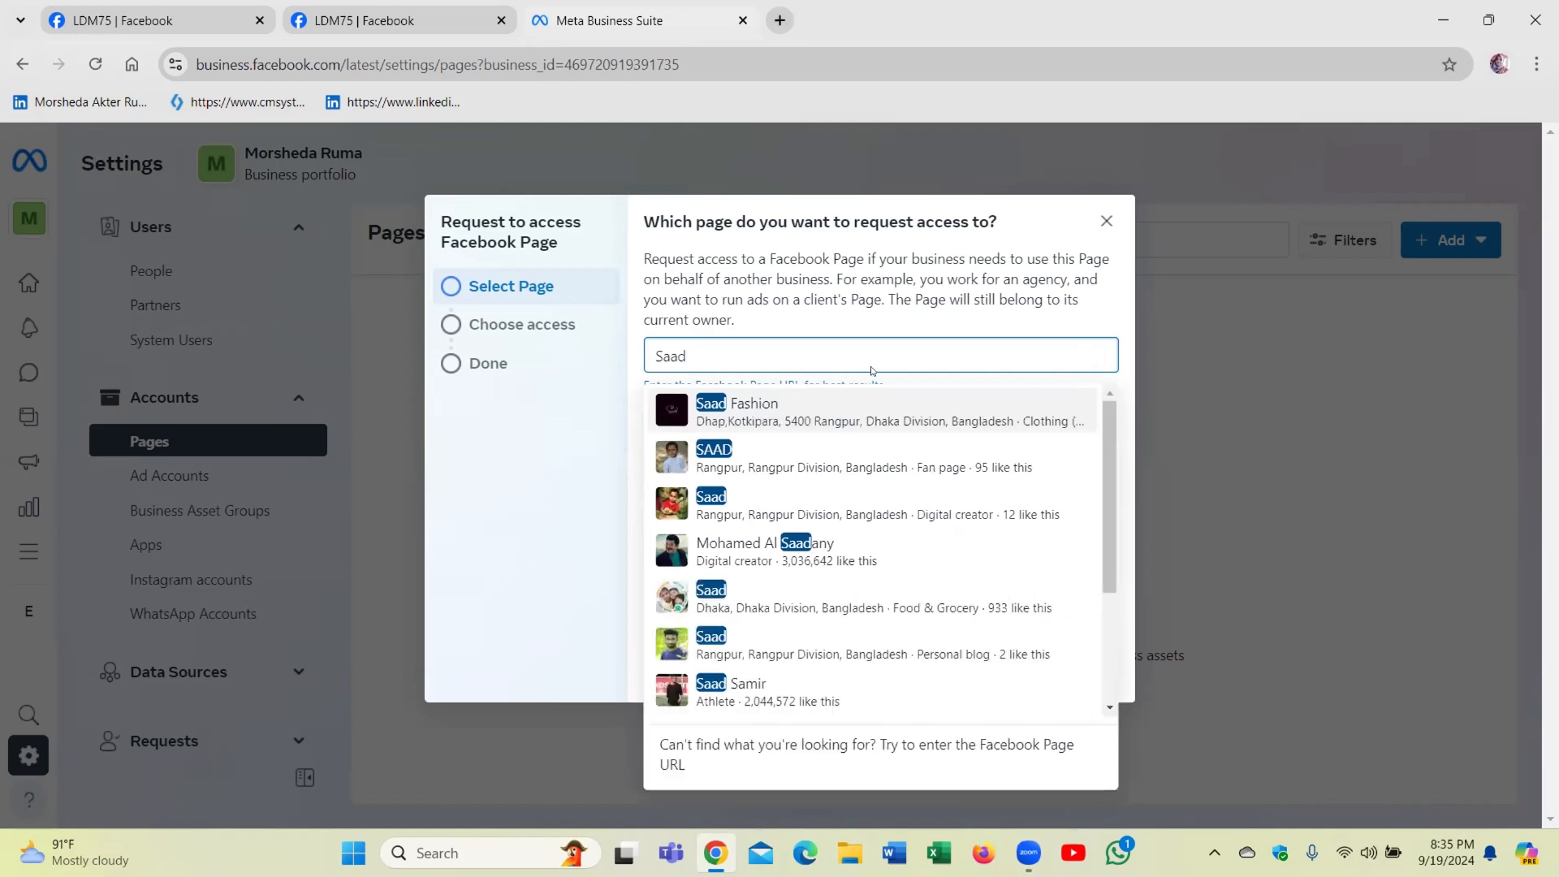
{"action": "left_click", "coordinate": [751, 406]}
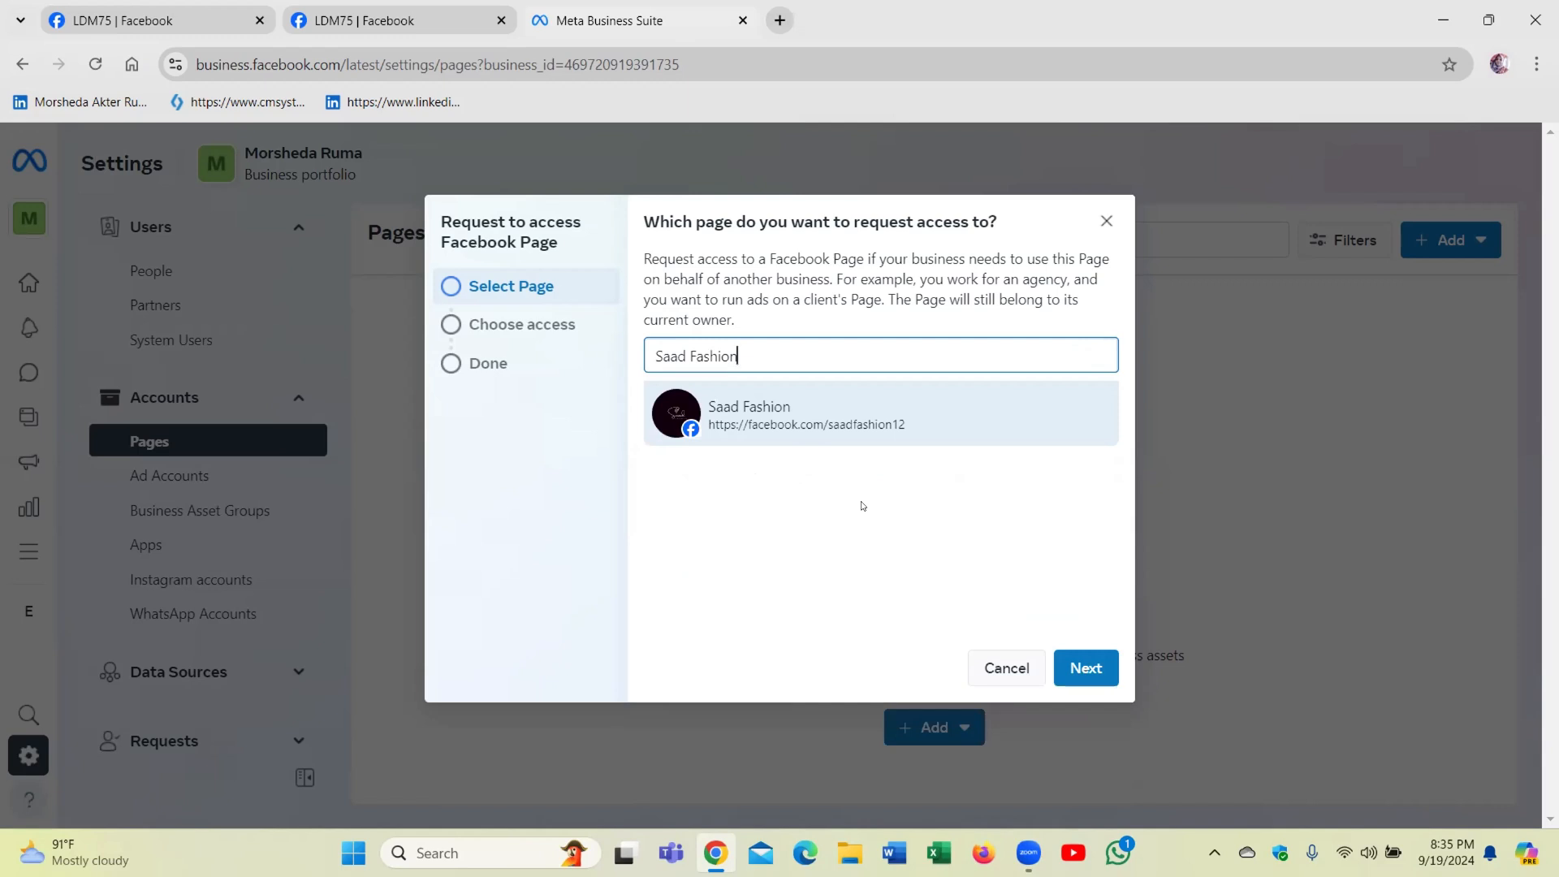
{"action": "left_click", "coordinate": [1083, 658]}
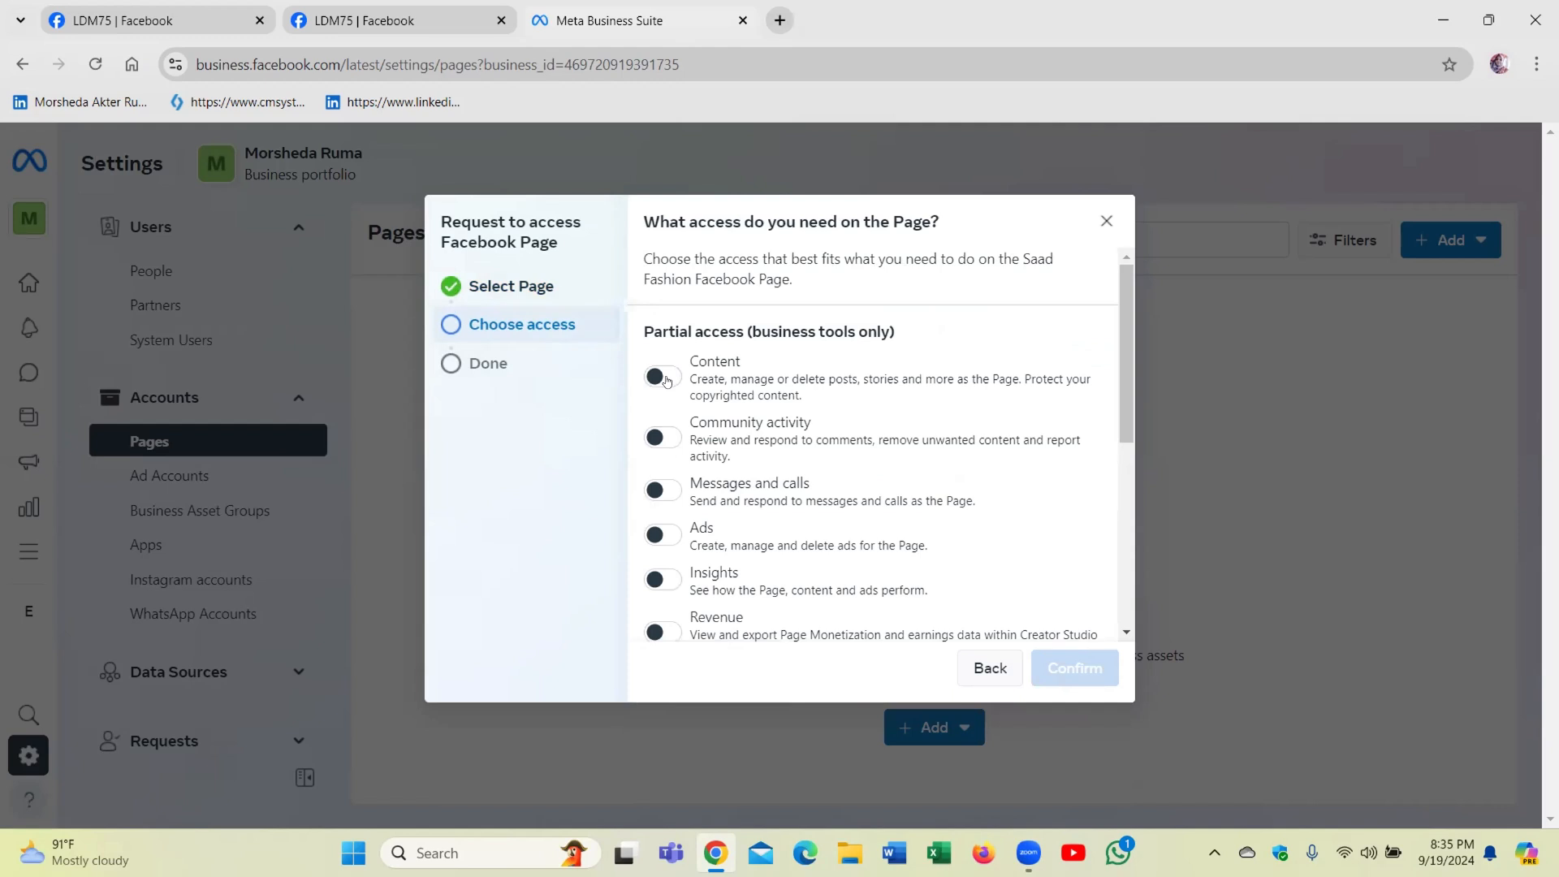
Request partial access for business tools and Facebook, covering content, messages, community activity, ads and insights, and finish the request
{"action": "scroll", "coordinate": [850, 454], "scroll_direction": "down", "scroll_amount": 4}
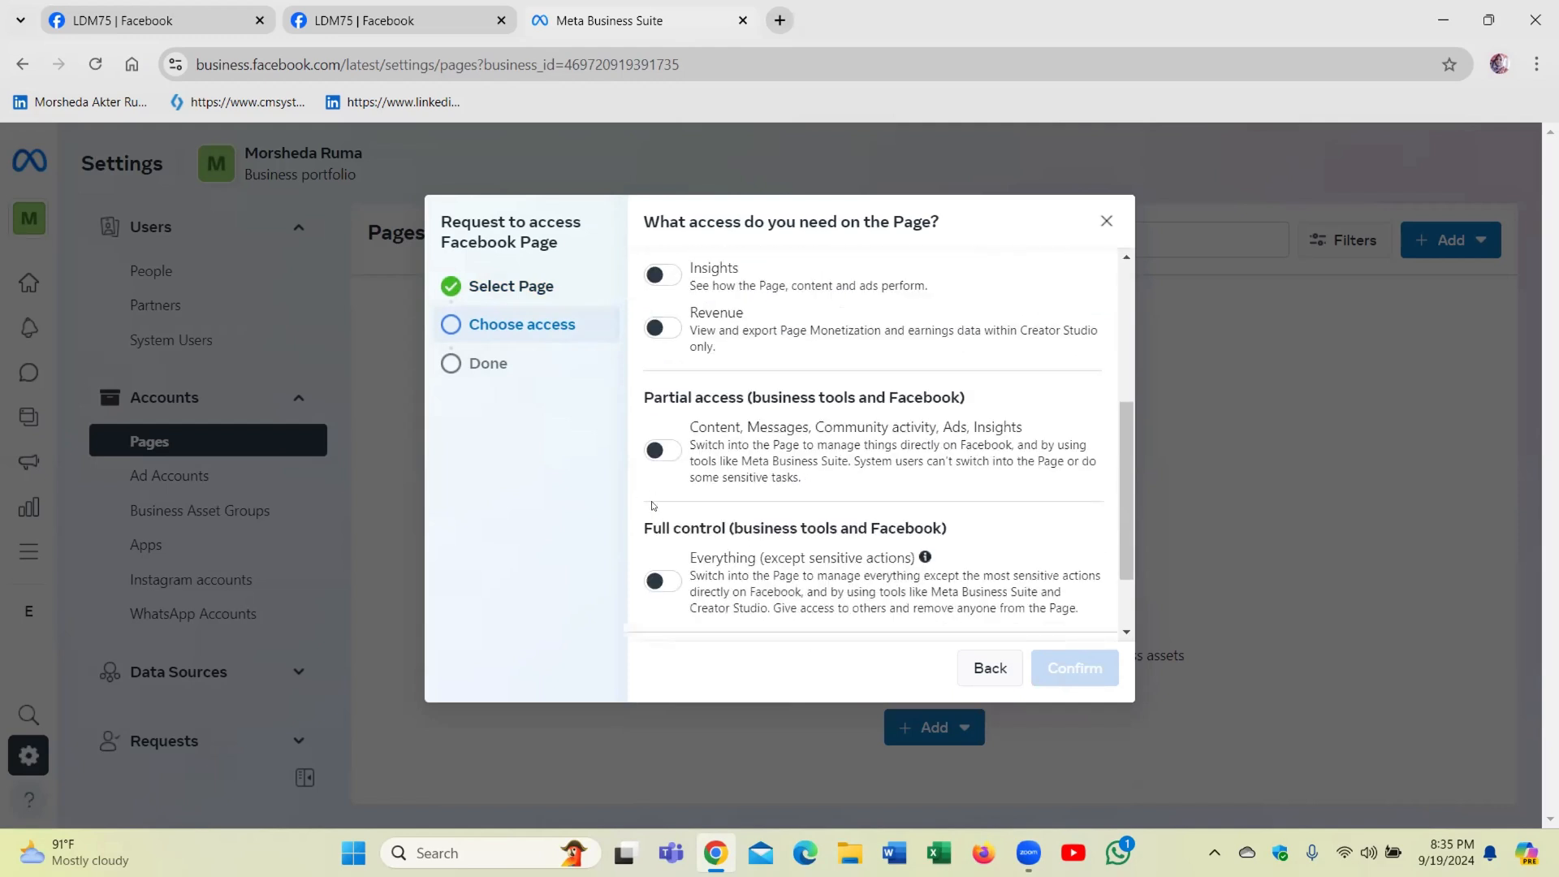
{"action": "left_click", "coordinate": [662, 451]}
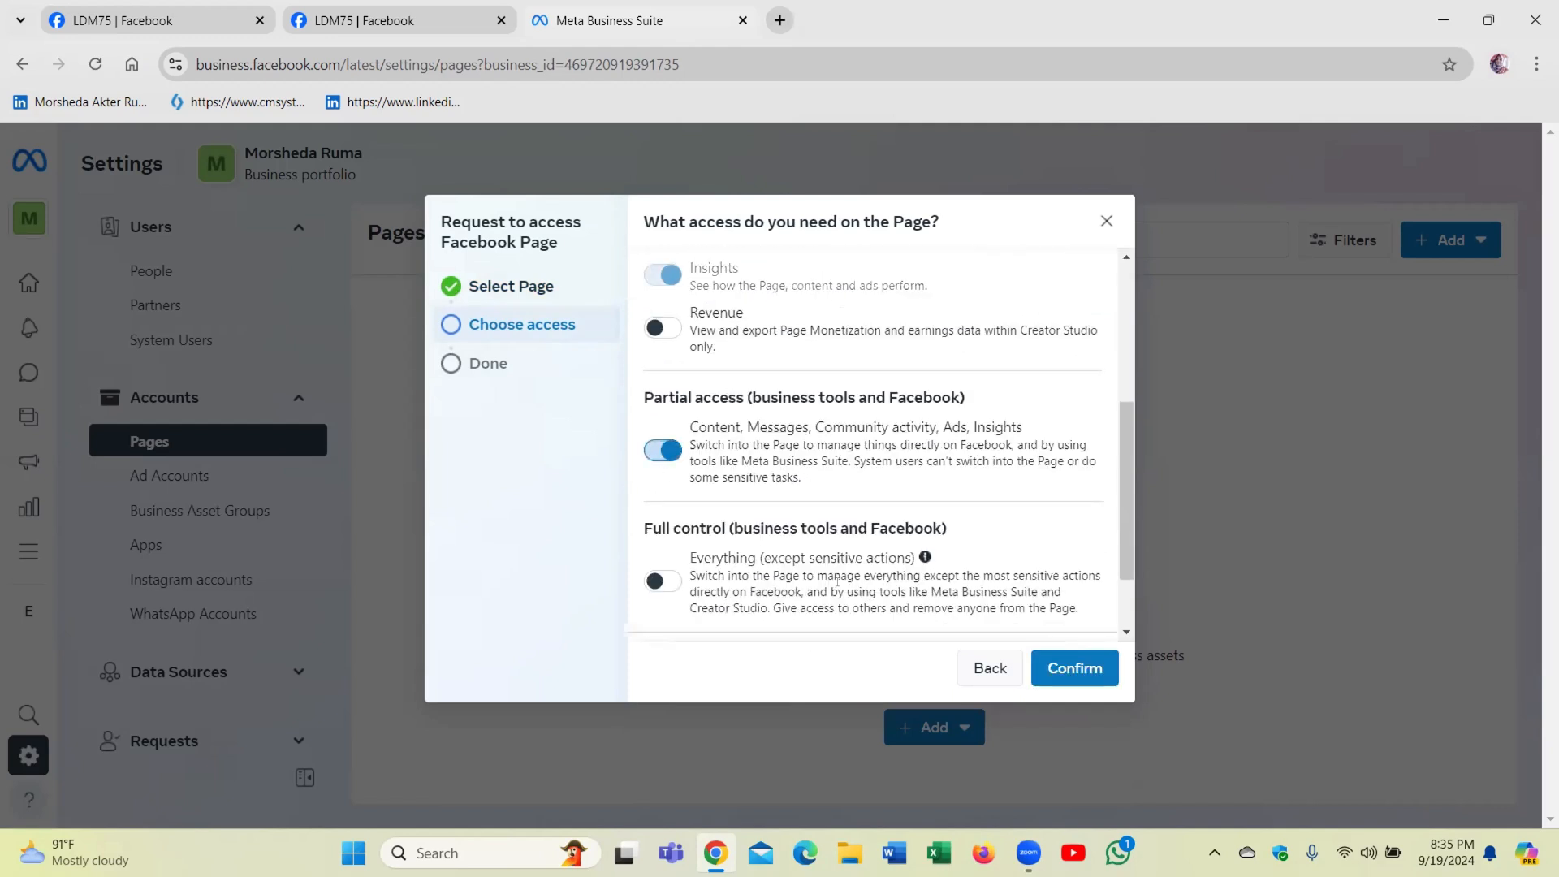
{"action": "left_click", "coordinate": [1057, 670]}
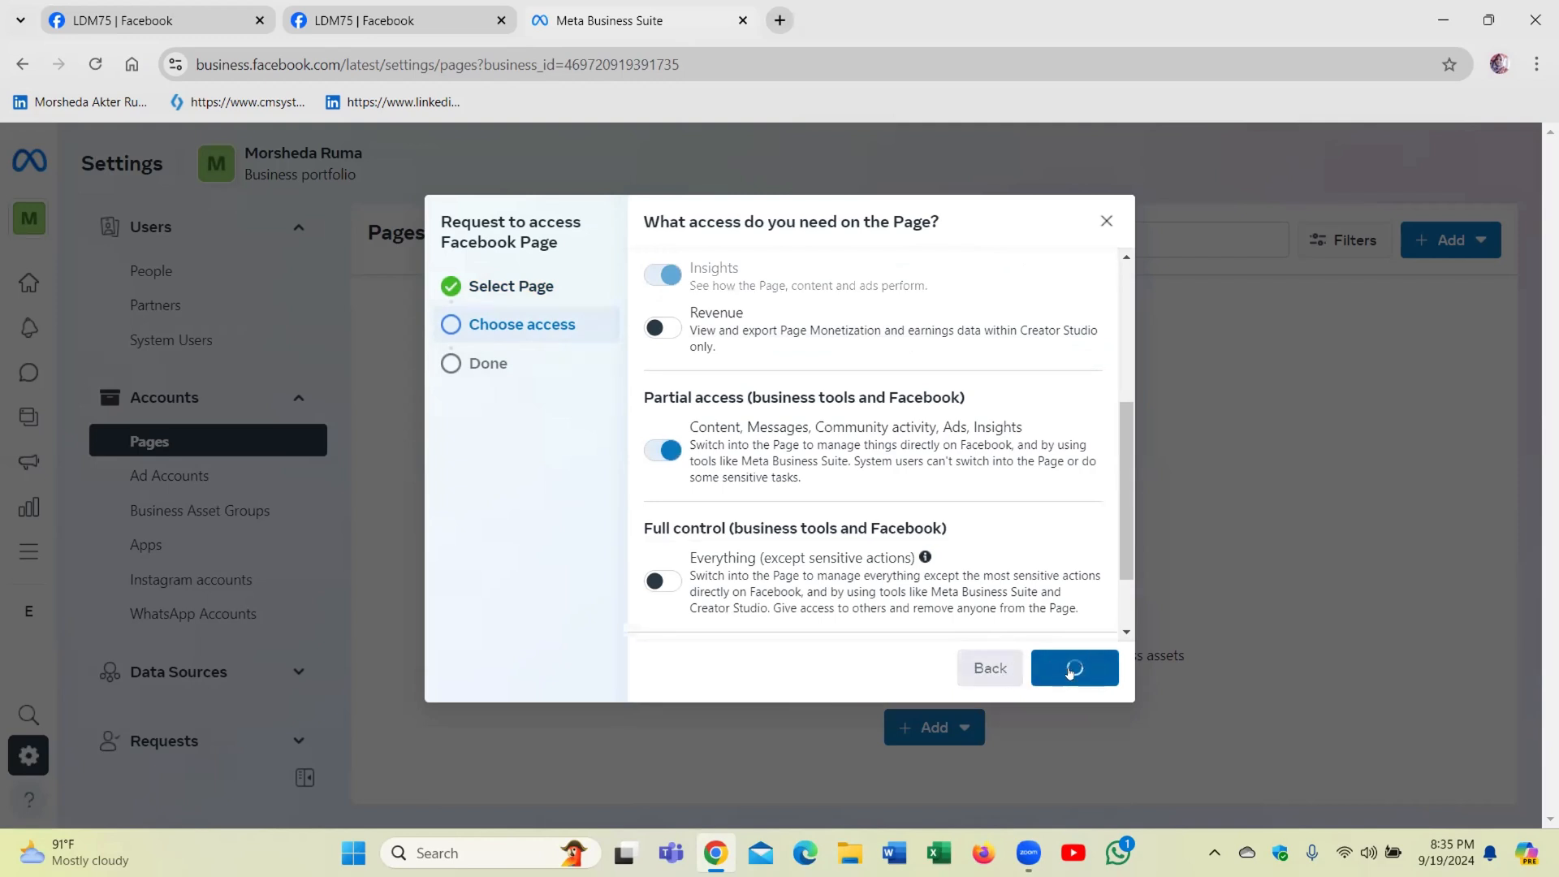
{"action": "left_click", "coordinate": [1069, 670]}
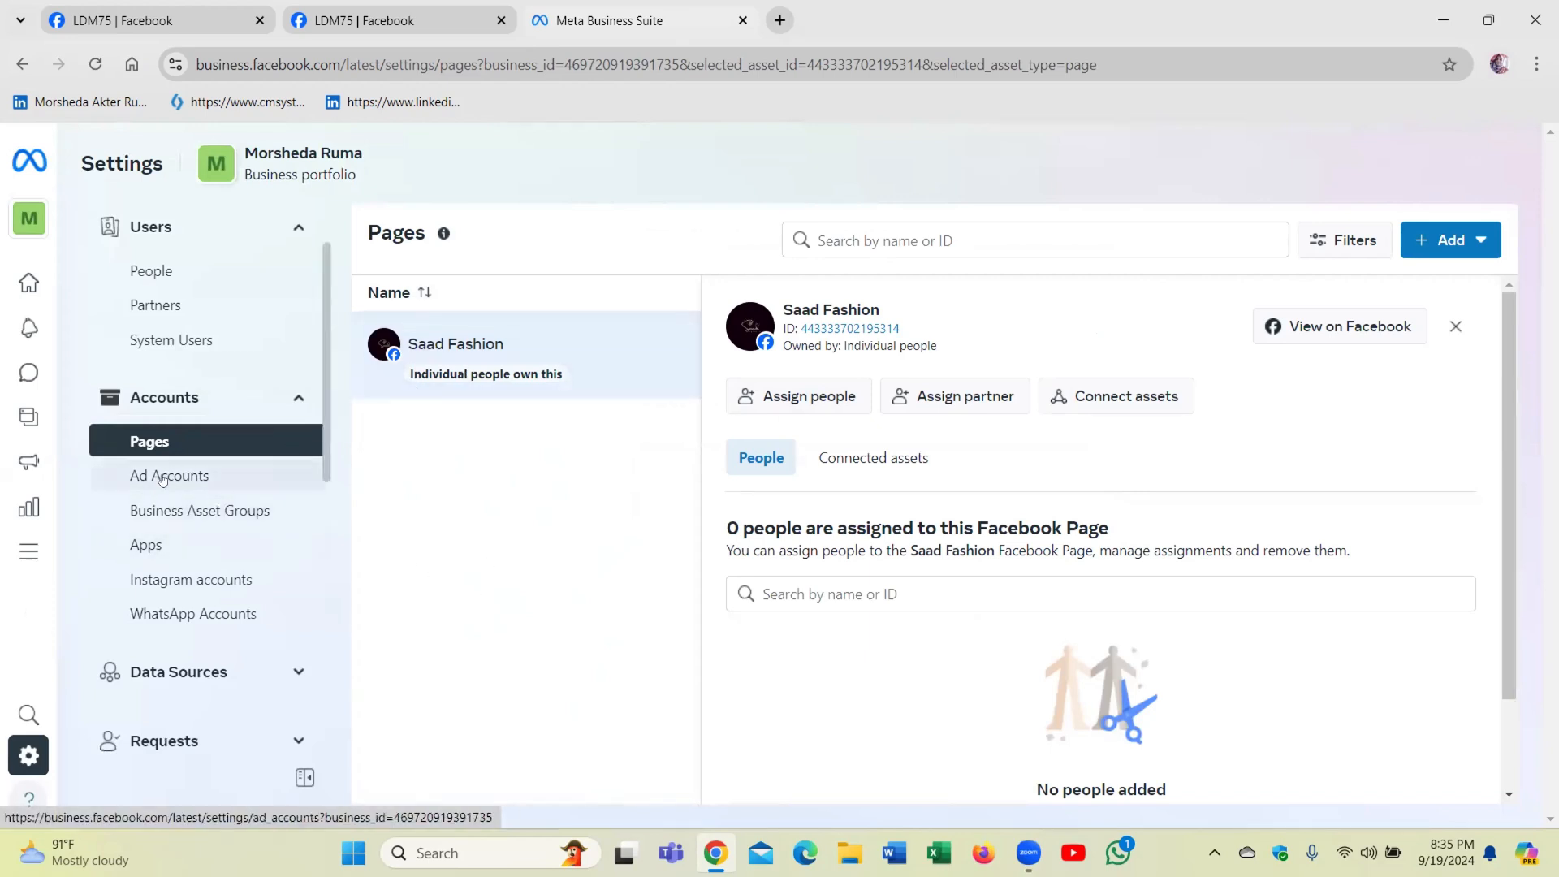
Start another request for shared access to a Facebook Page in the portfolio's Pages settings
{"action": "left_click", "coordinate": [1438, 239]}
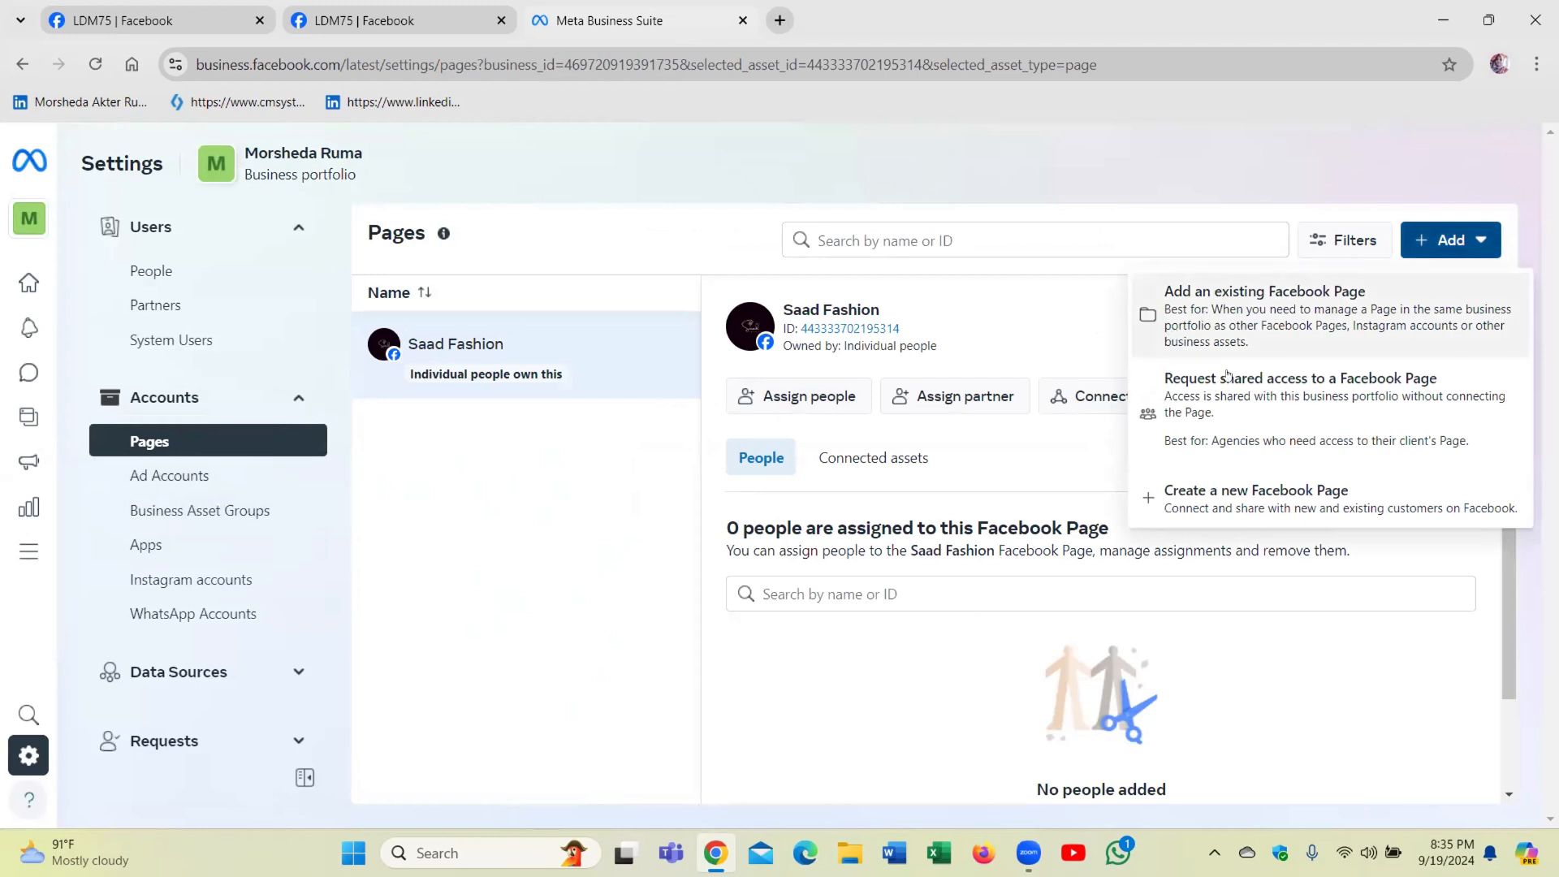
{"action": "left_click", "coordinate": [1225, 400]}
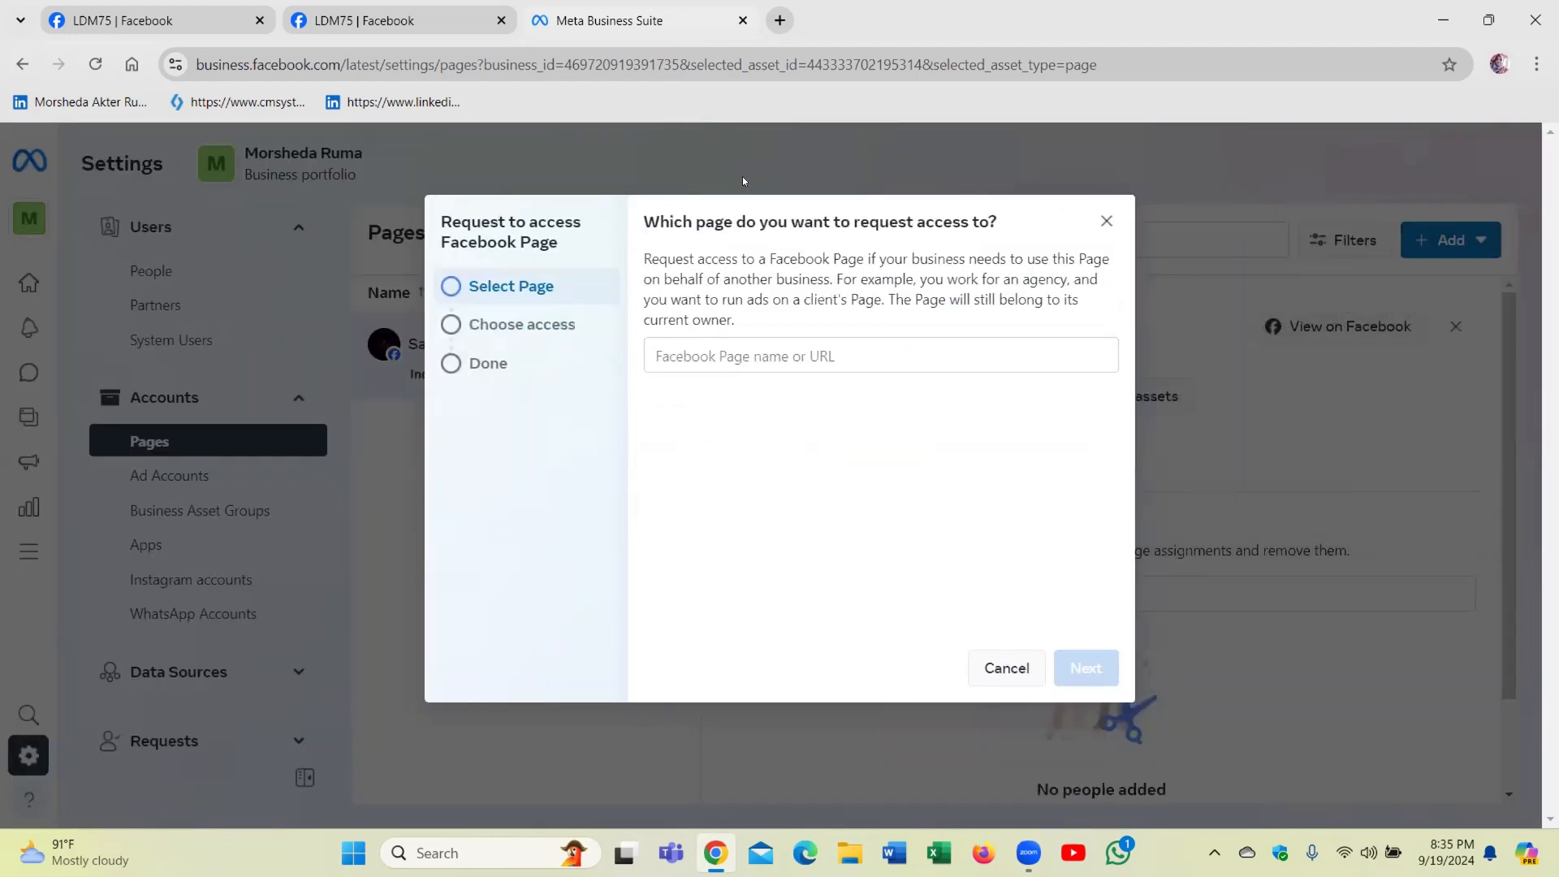
{"action": "left_click", "coordinate": [917, 358]}
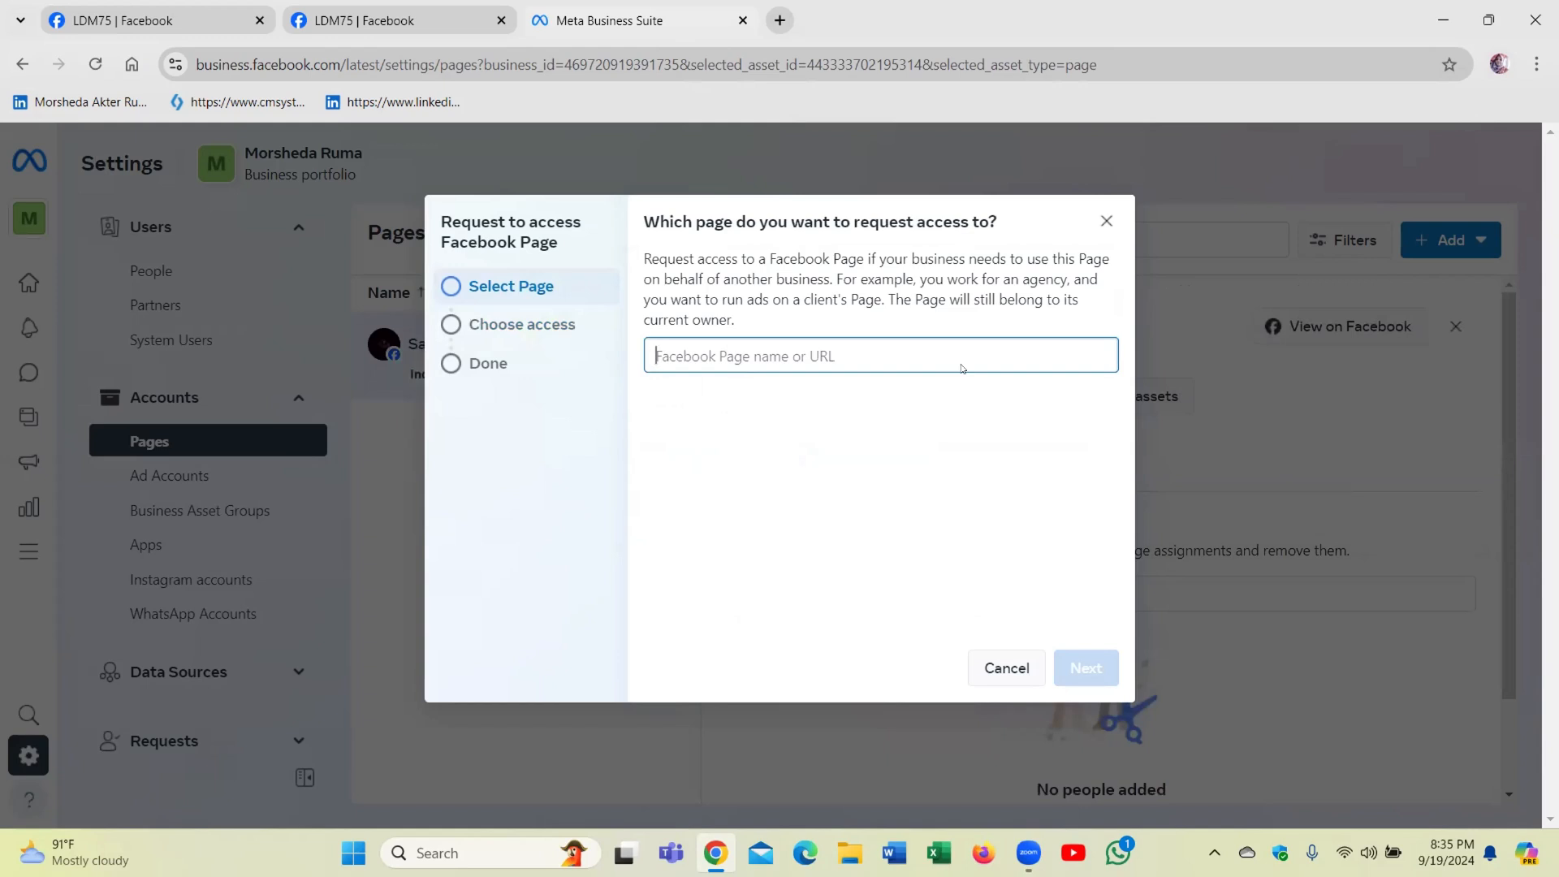
Try to find the client's page by searching for the name nohali craft, and clear the search
{"action": "type", "text": "nohali"}
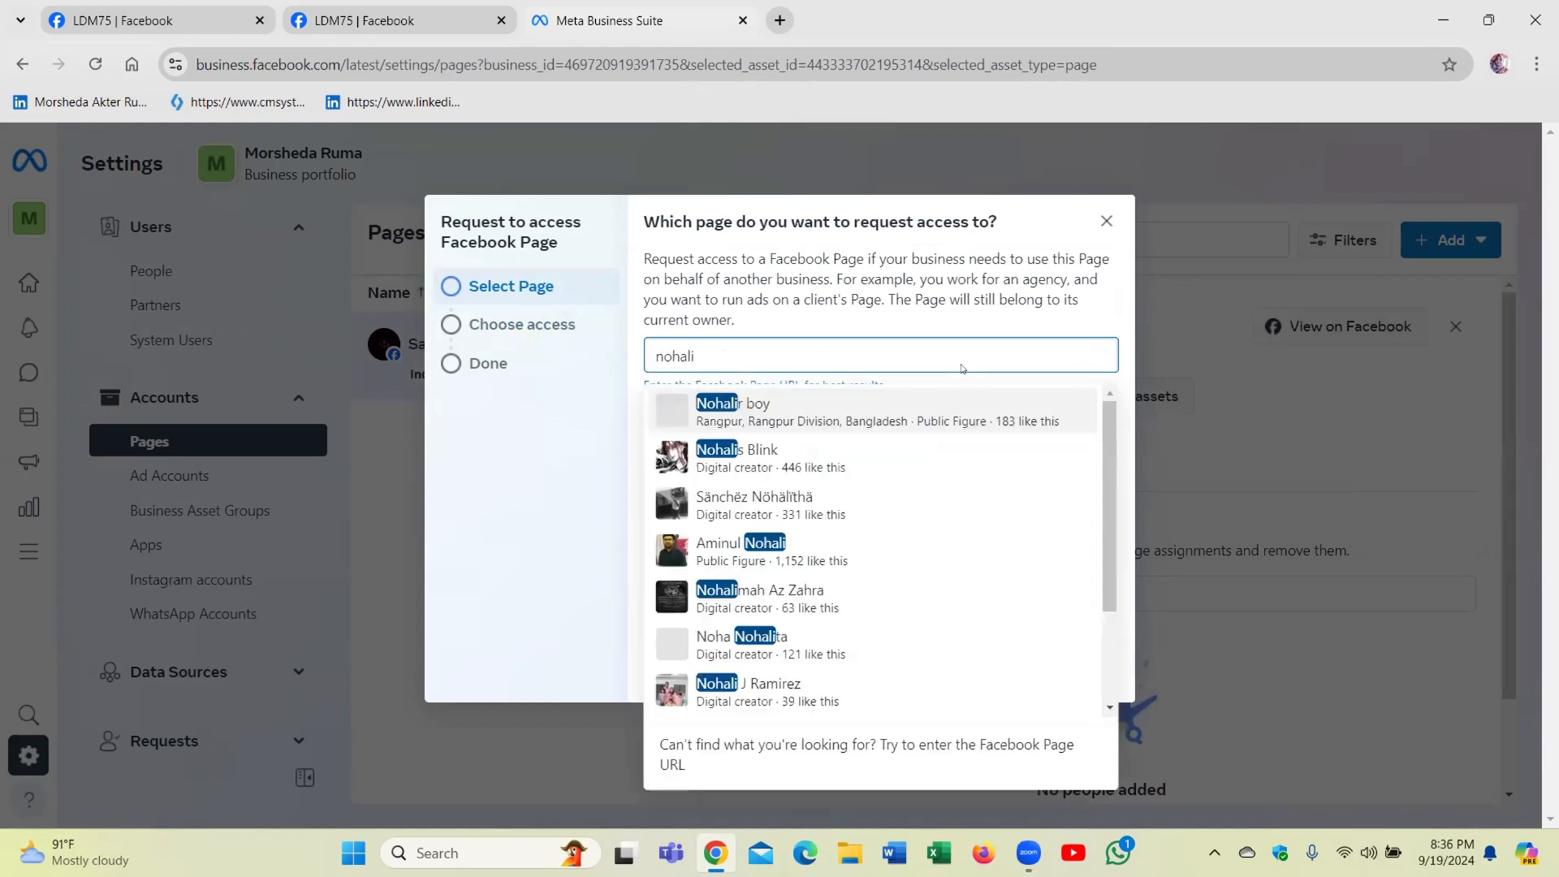
{"action": "type", "text": " cr"}
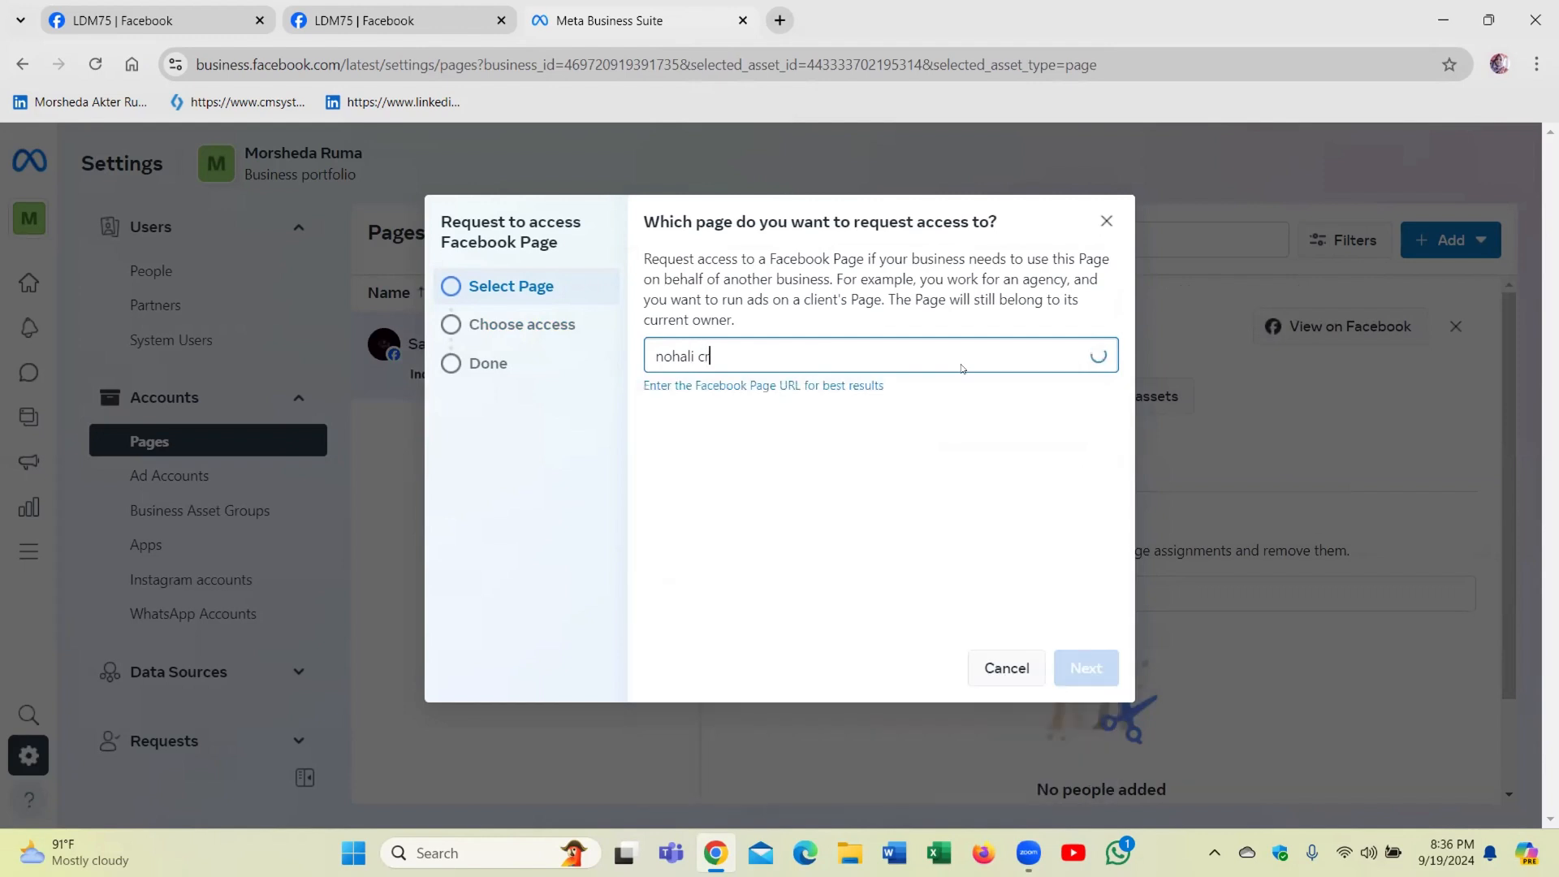
{"action": "type", "text": "aft"}
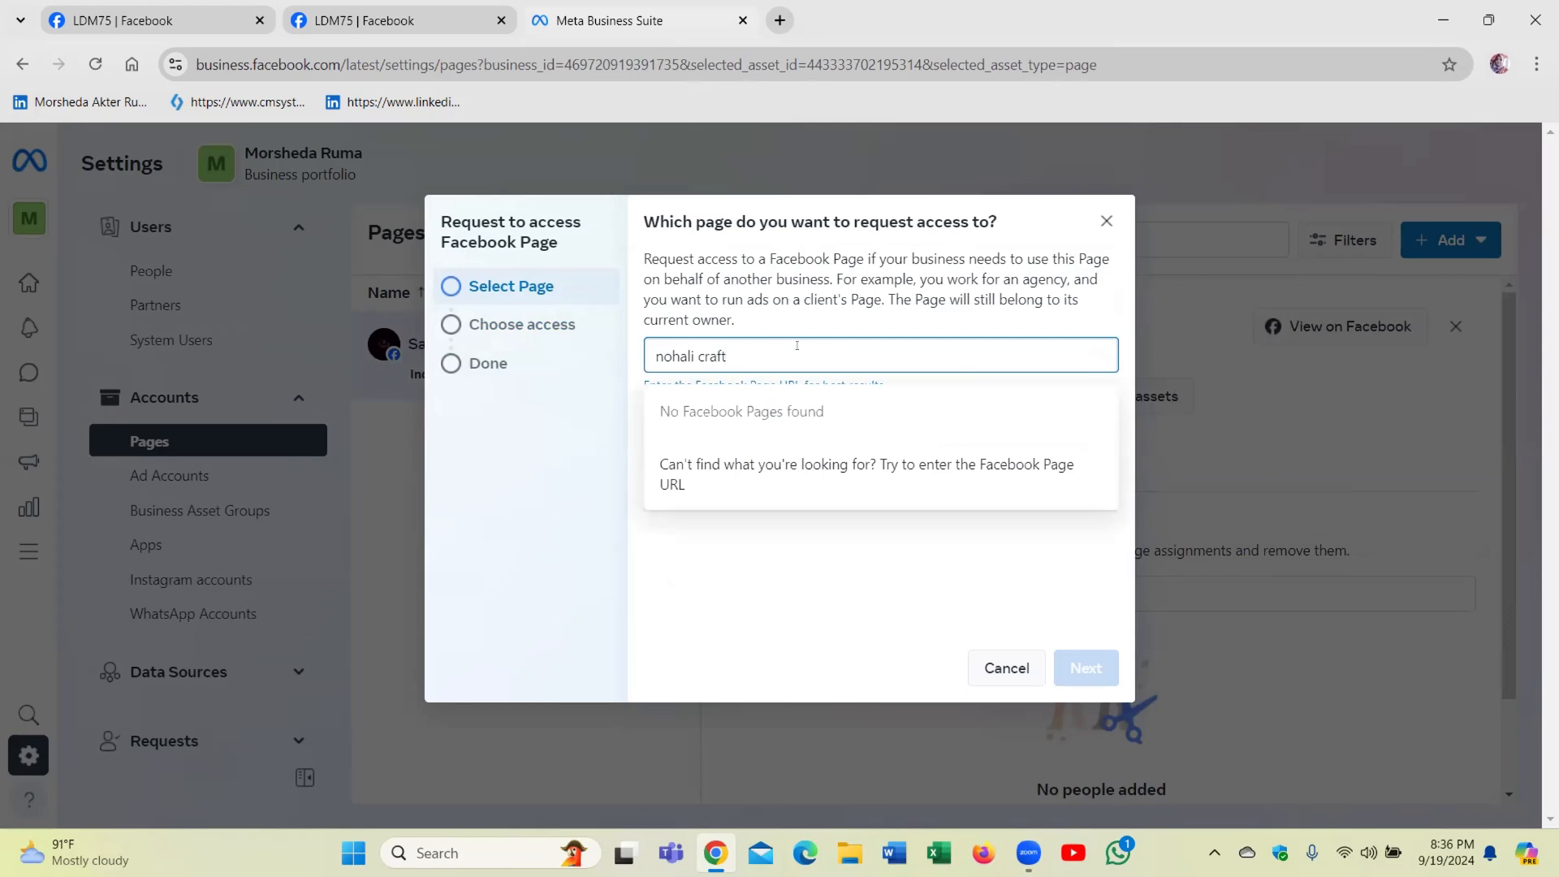
{"action": "key", "text": "ctrl+a"}
{"action": "key", "text": "BackSpace"}
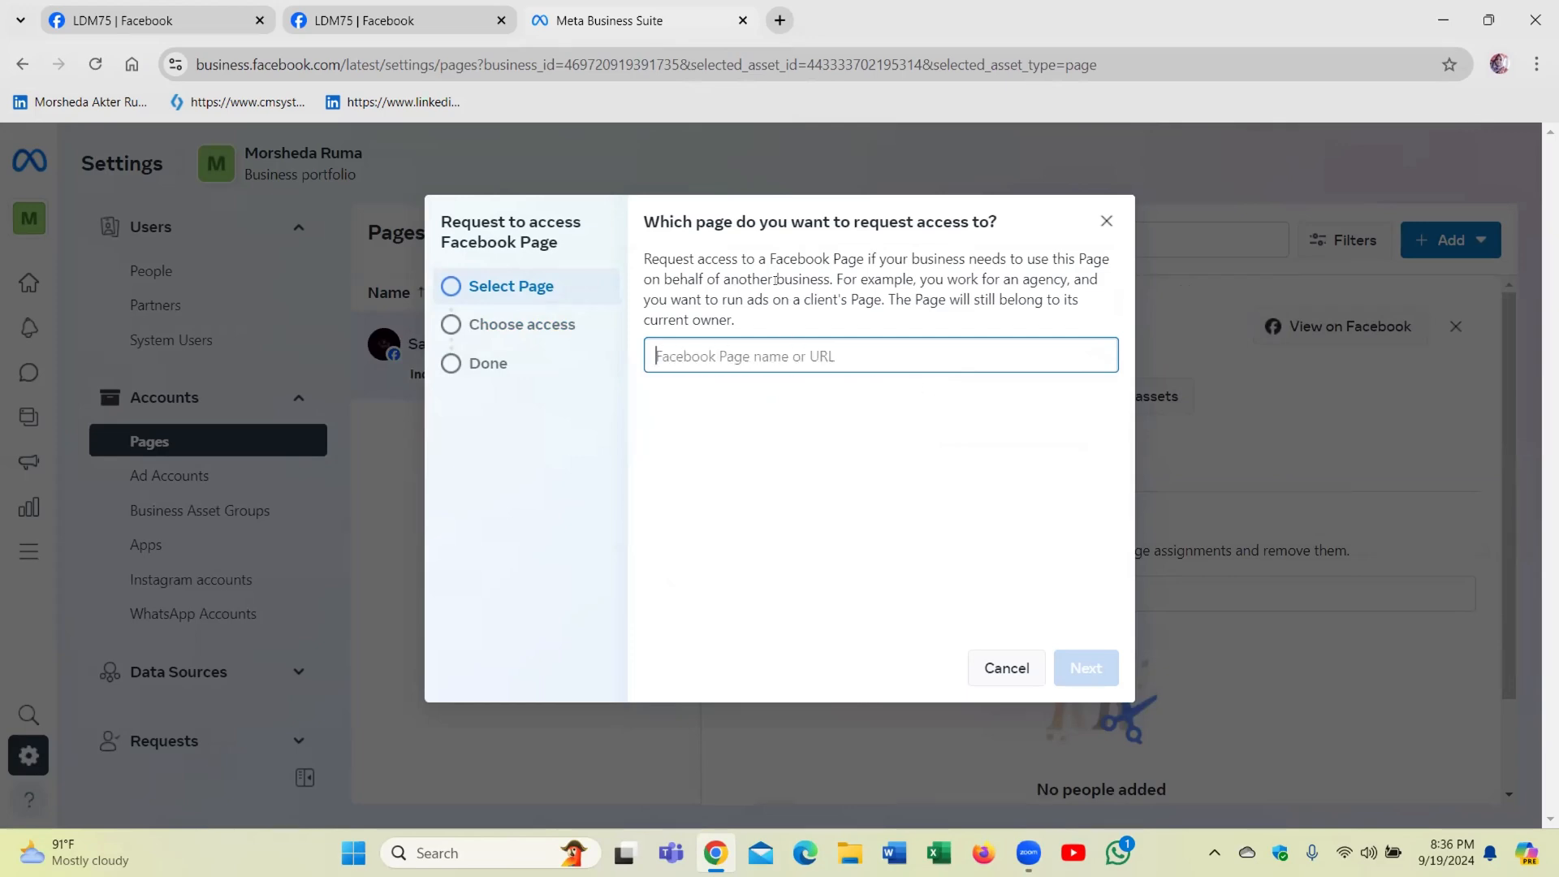
{"action": "left_click", "coordinate": [779, 20]}
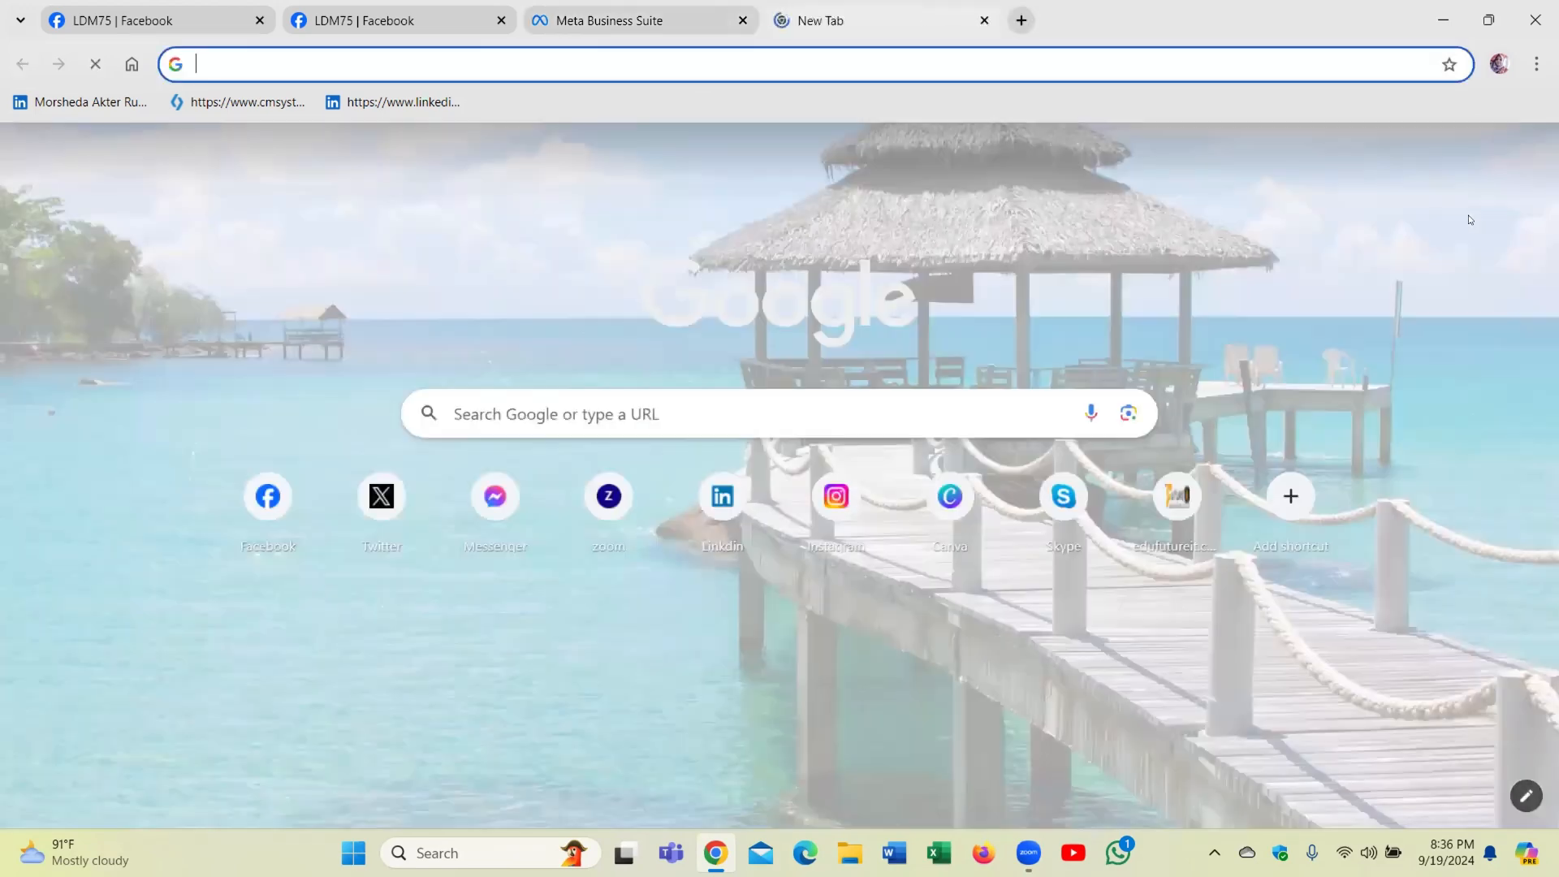
{"action": "type", "text": "www."}
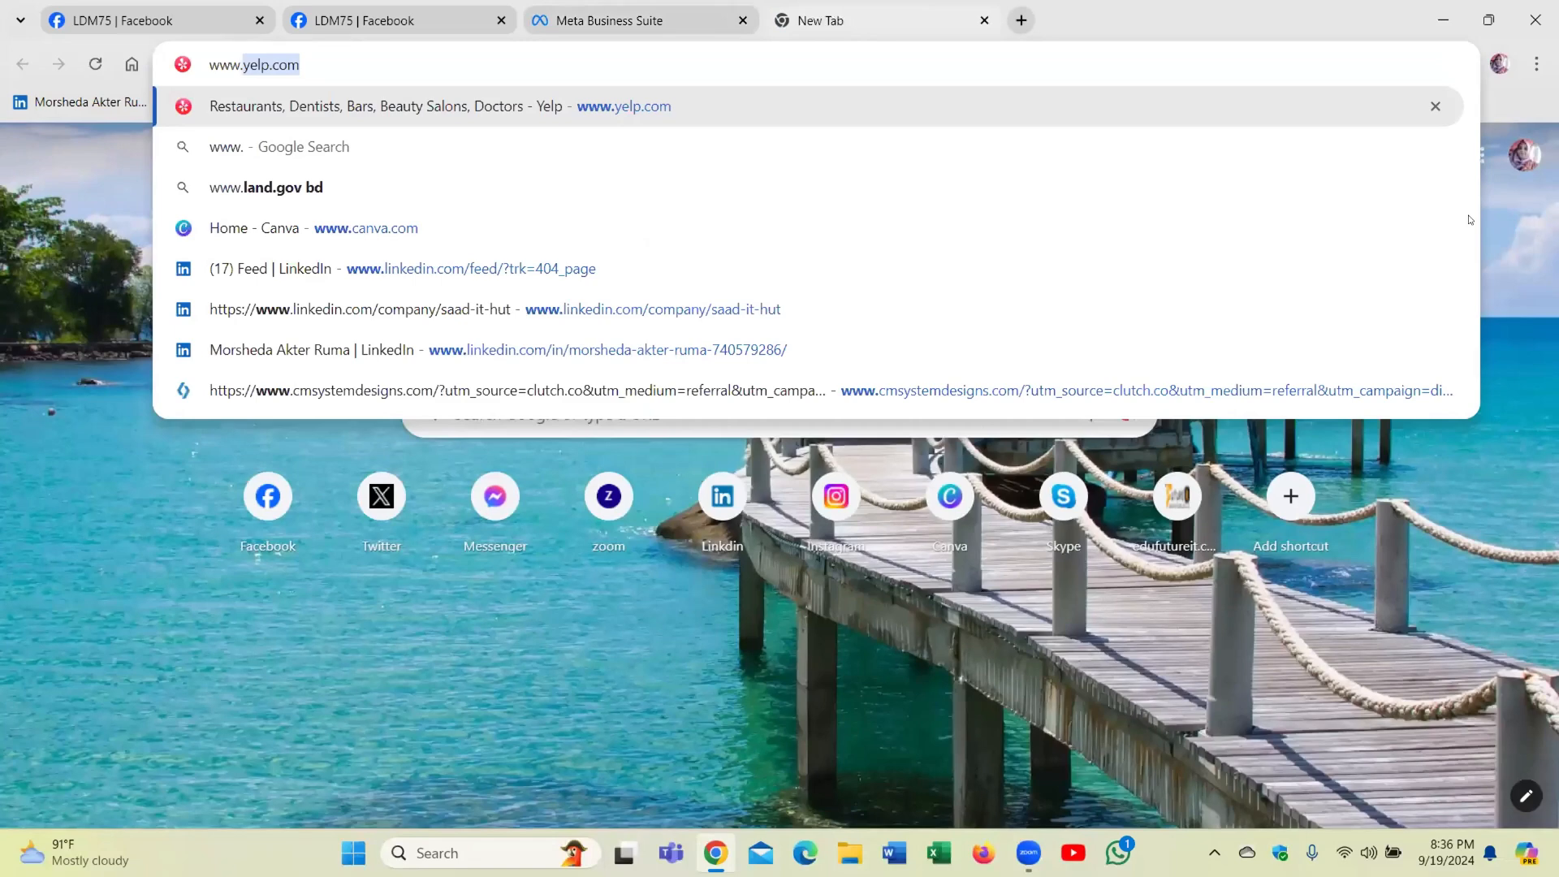
{"action": "type", "text": "facebook."}
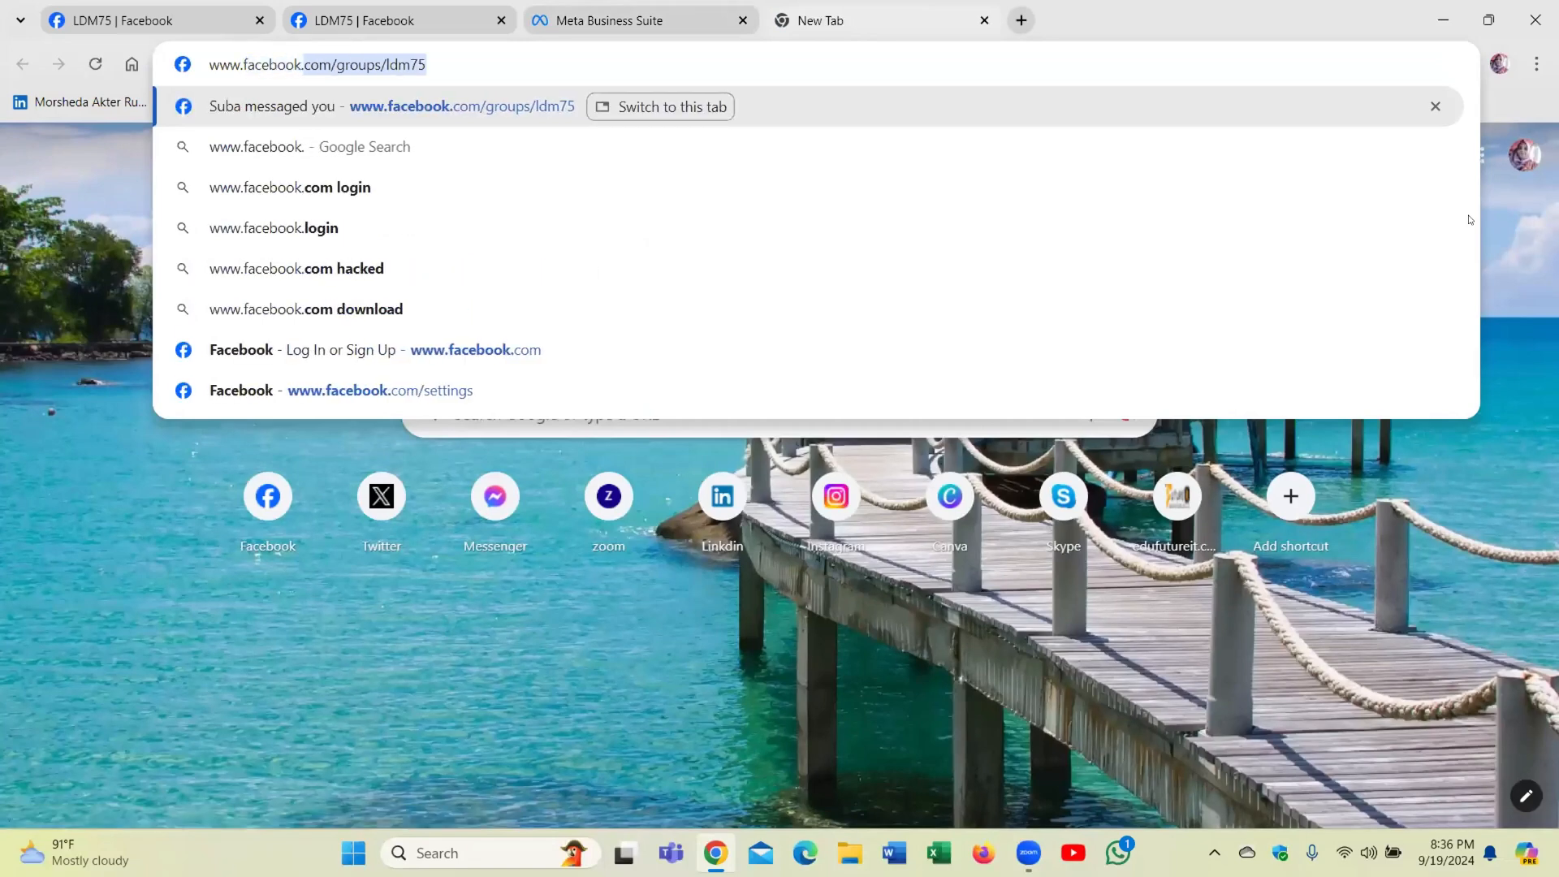
{"action": "key", "text": "BackSpace"}
{"action": "type", "text": "."}
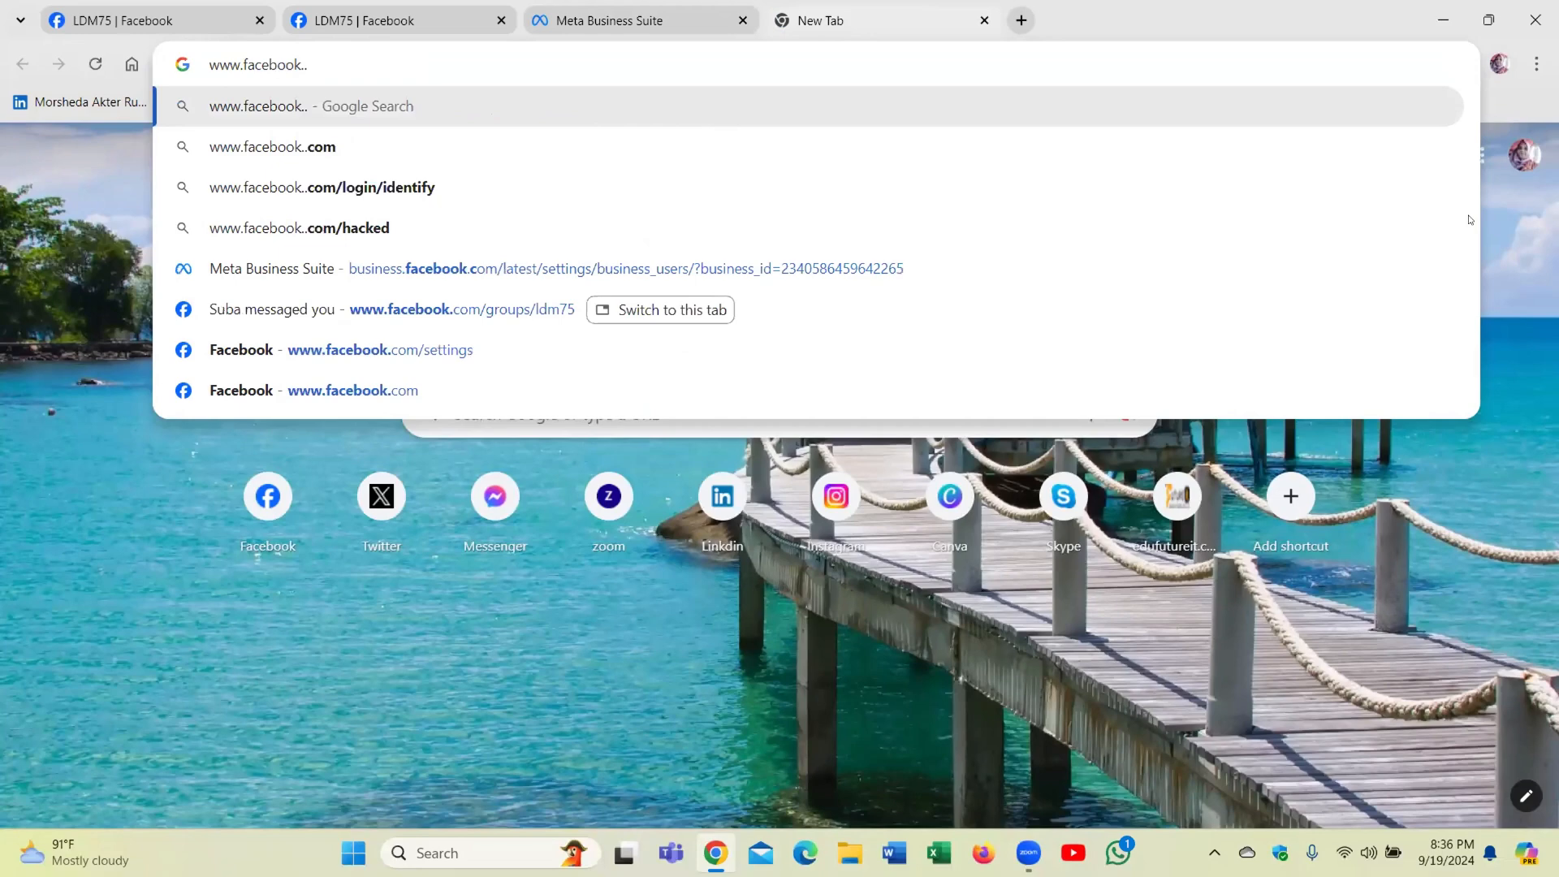
{"action": "key", "text": "BackSpace"}
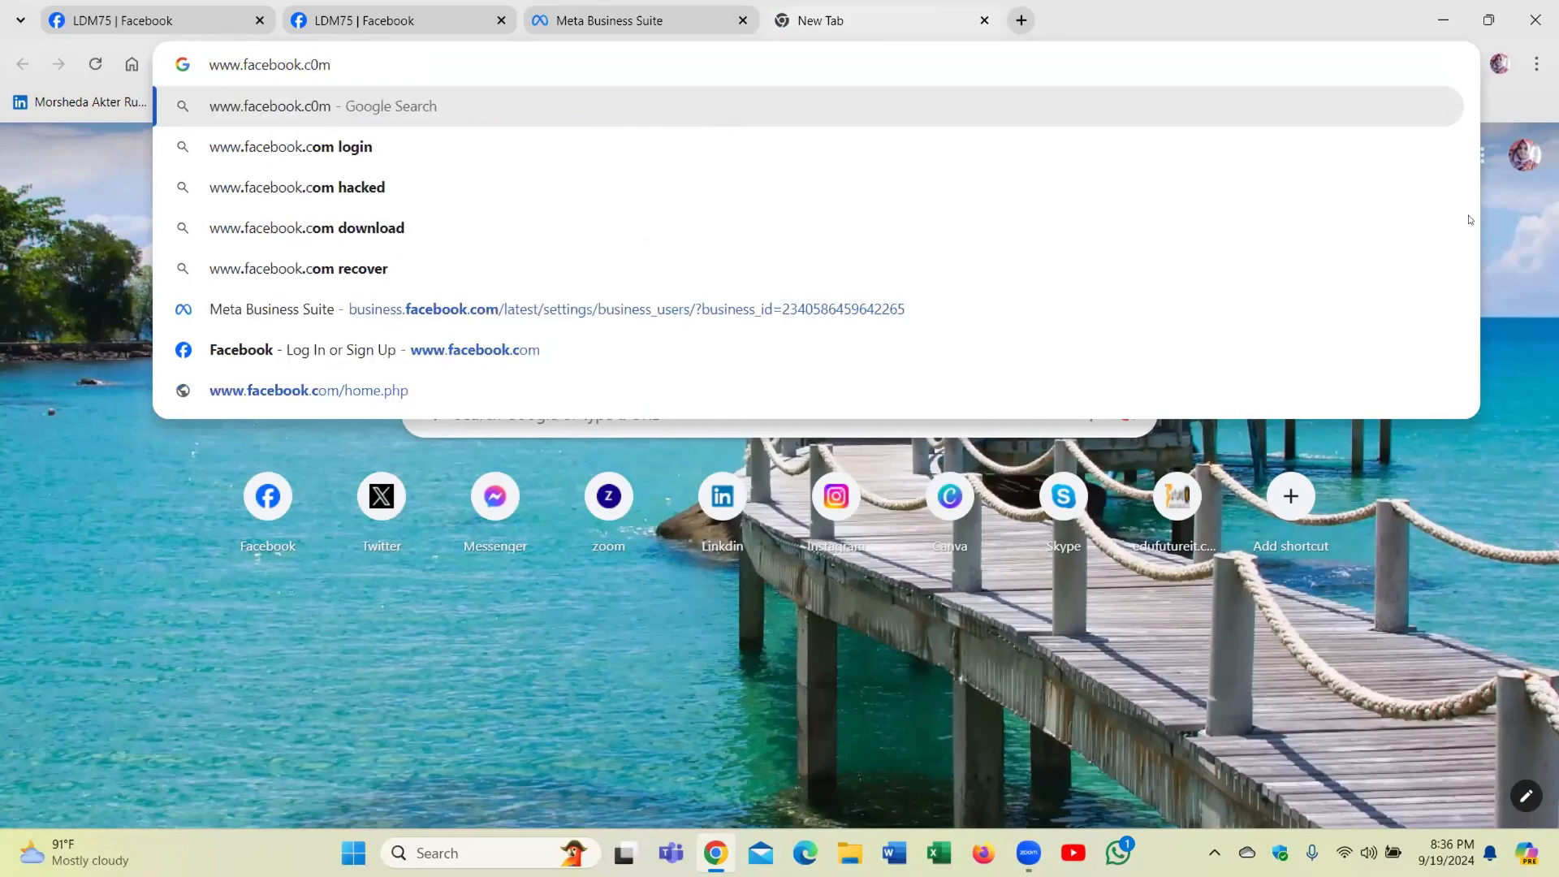
{"action": "type", "text": "/"}
{"action": "key", "text": "BackSpace"}
{"action": "key", "text": "BackSpace"}
{"action": "key", "text": "BackSpace"}
{"action": "key", "text": "BackSpace"}
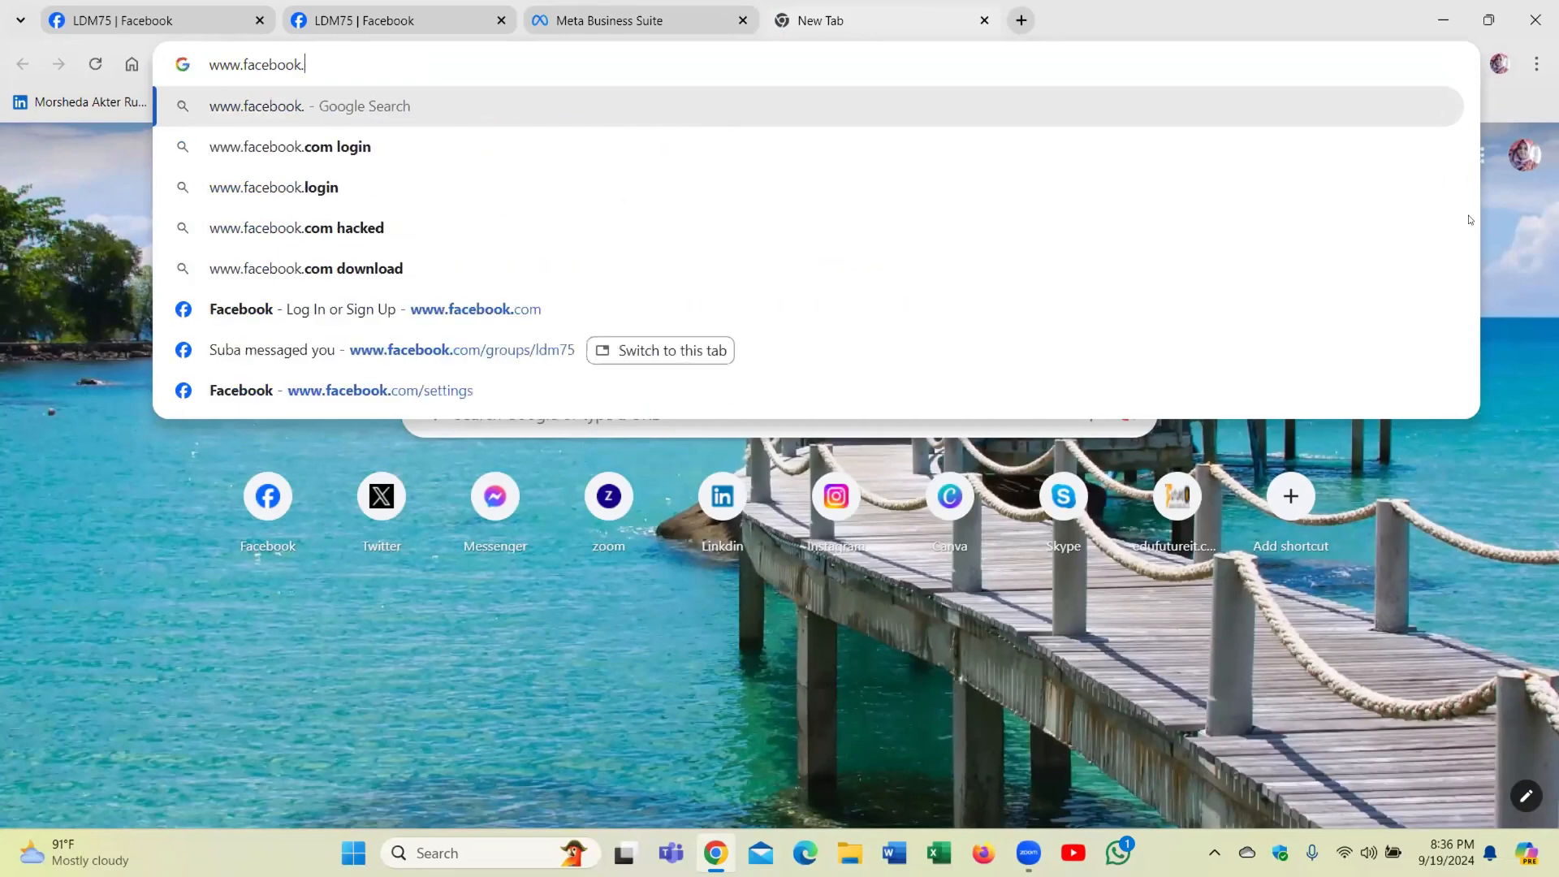
{"action": "type", "text": "com"}
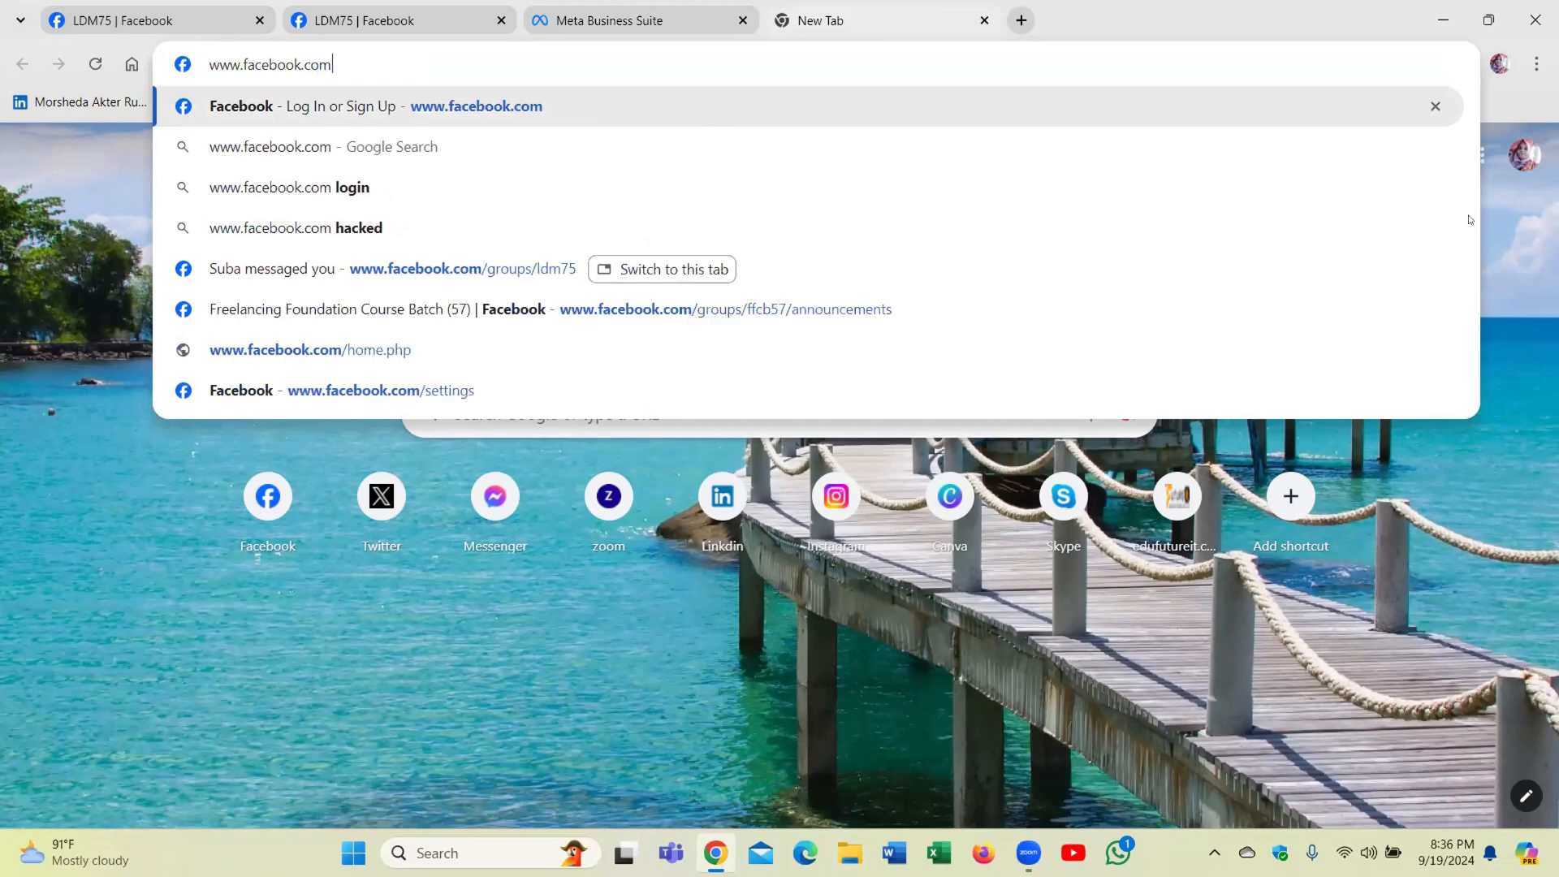
{"action": "type", "text": "/noh"}
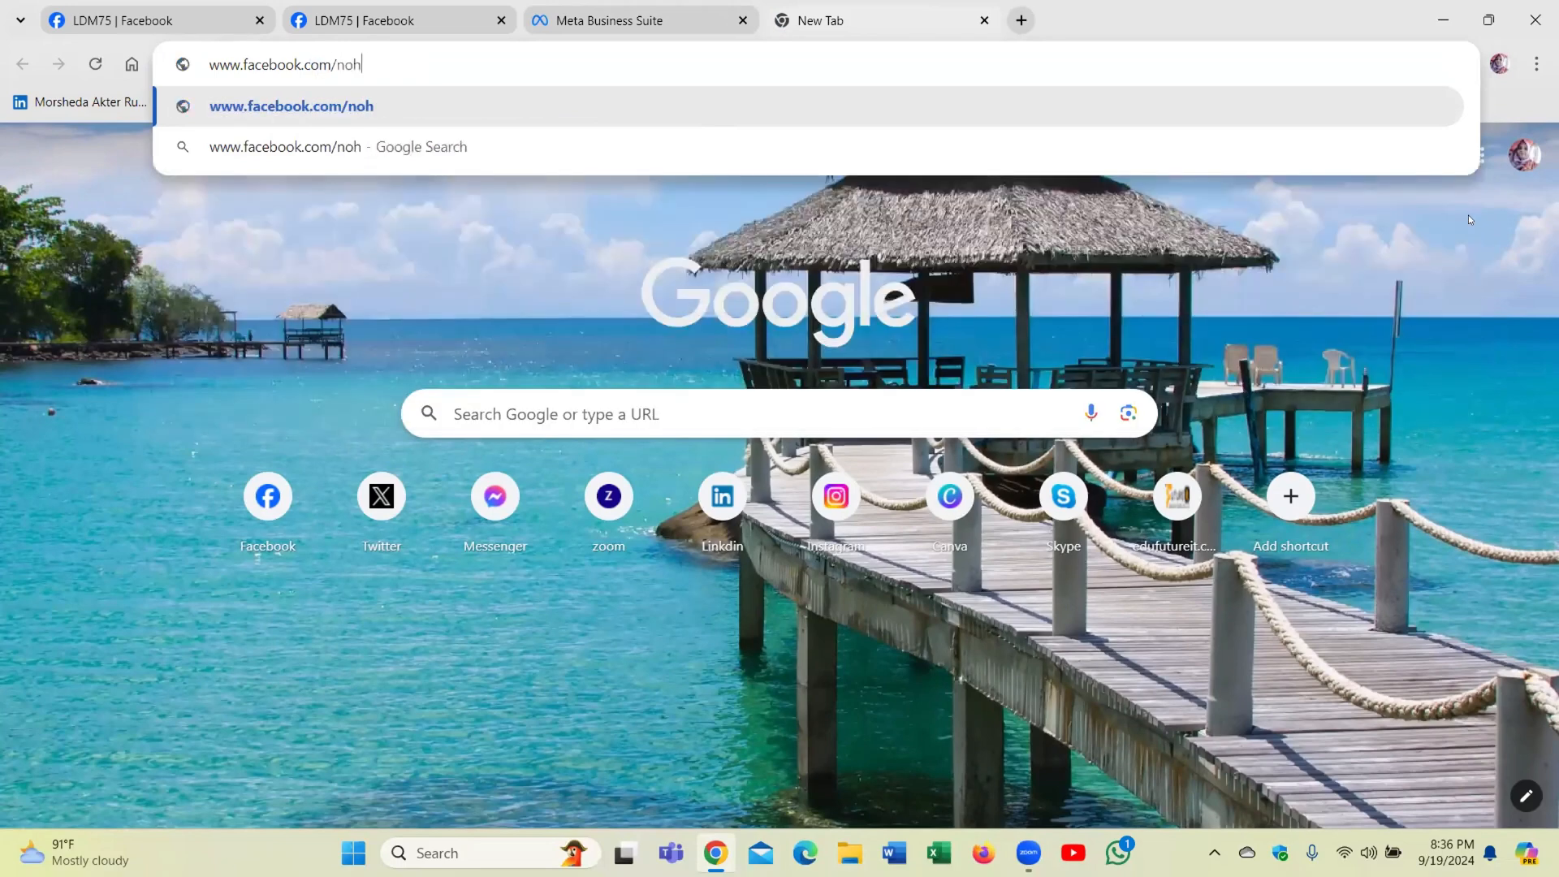
{"action": "type", "text": "alicra"}
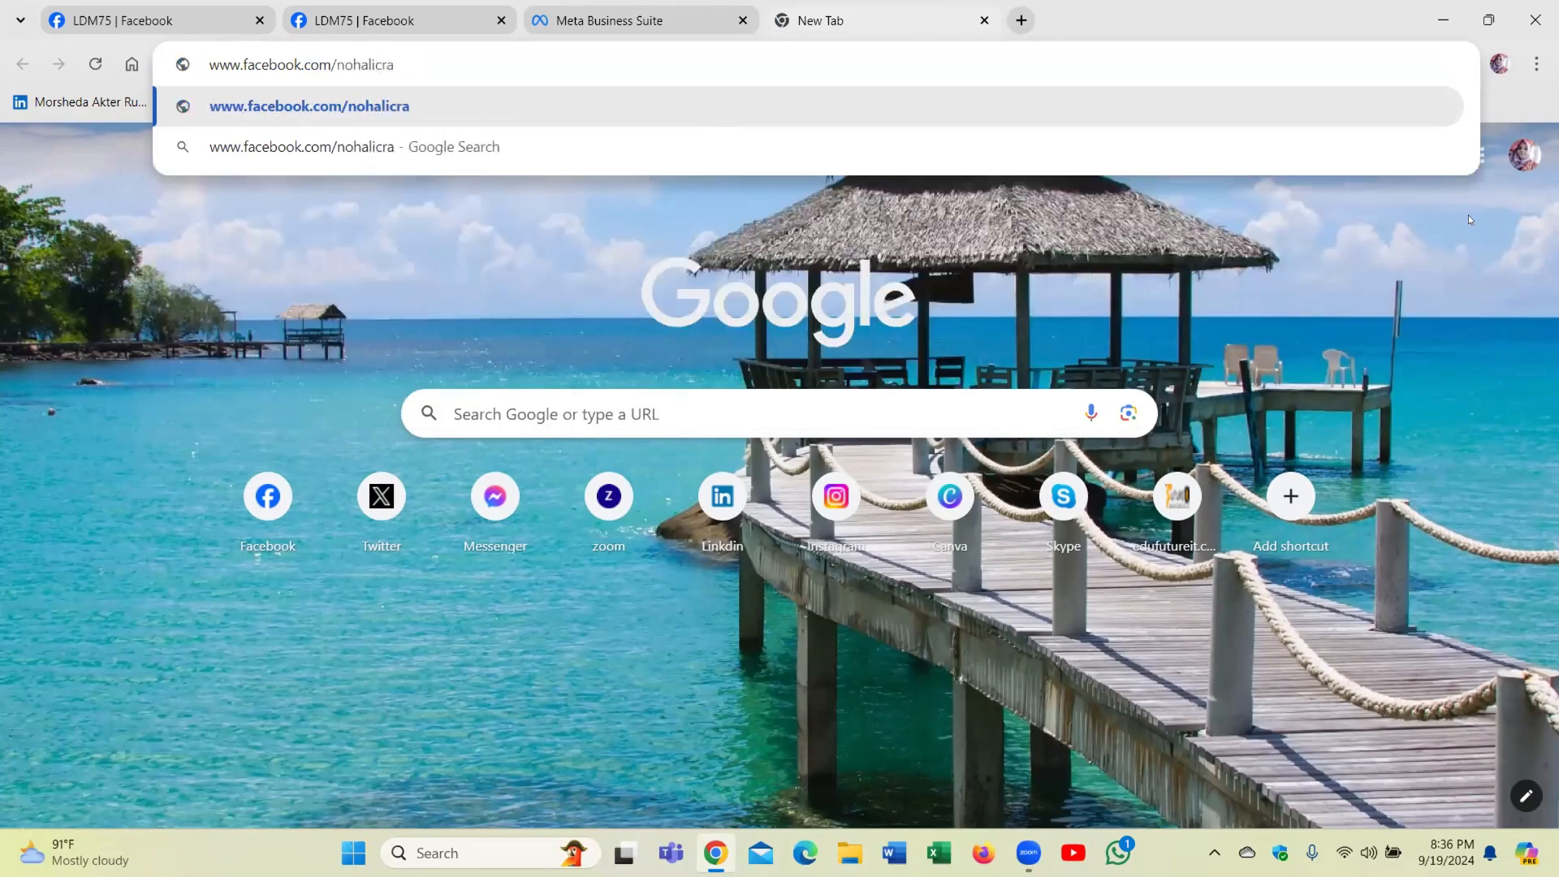
{"action": "type", "text": "ft"}
{"action": "key", "text": "Return"}
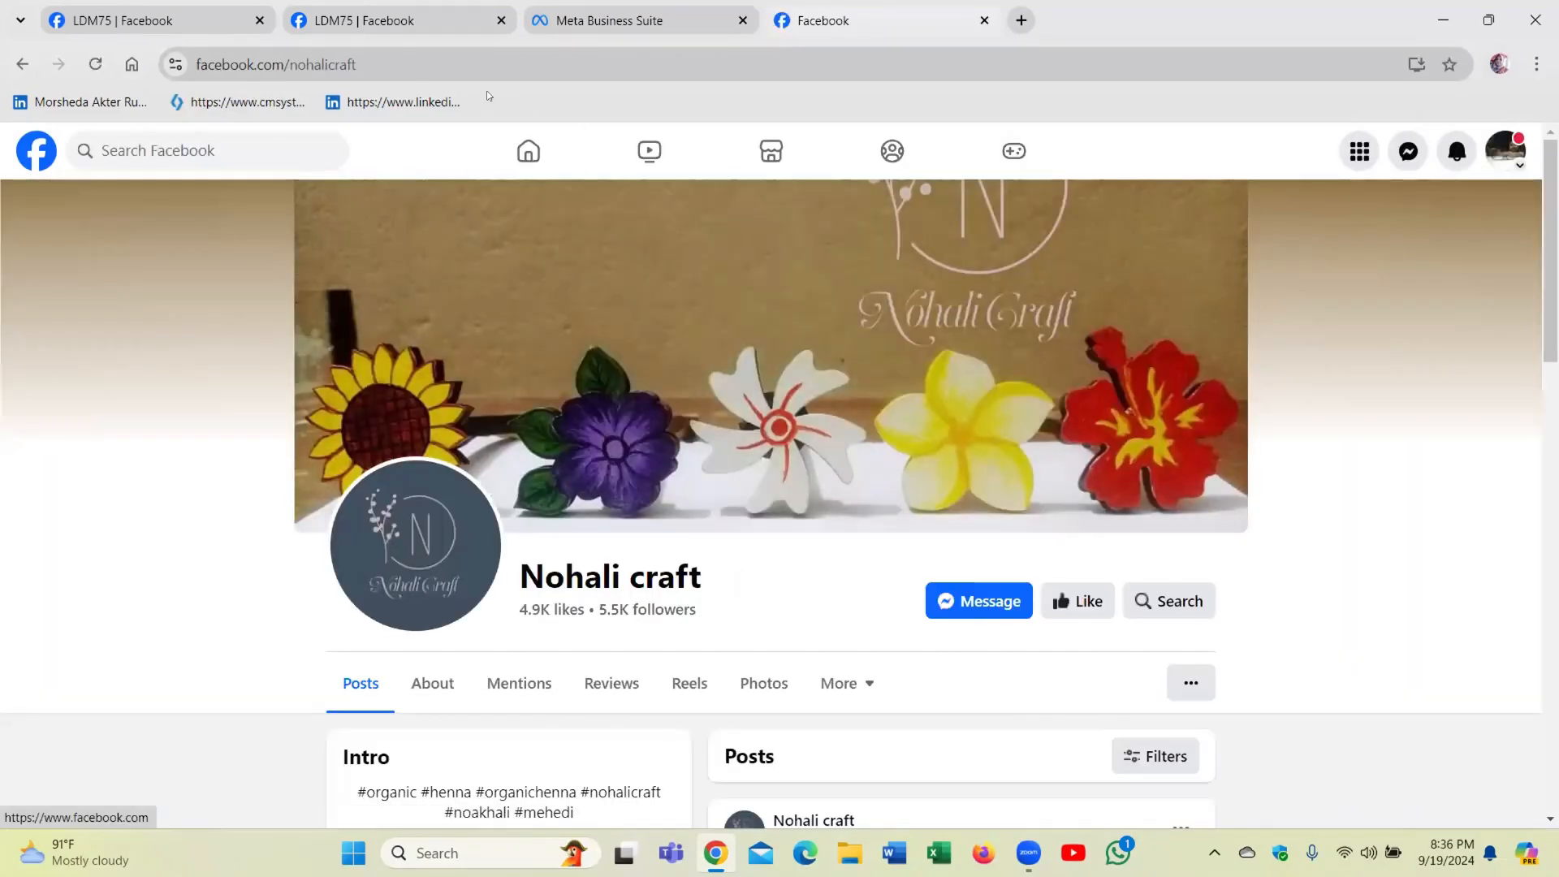
Copy the Nohali craft page's URL, use it to select the page in the access request, and continue to the access options
{"action": "left_click", "coordinate": [373, 62]}
{"action": "key", "text": "ctrl+c"}
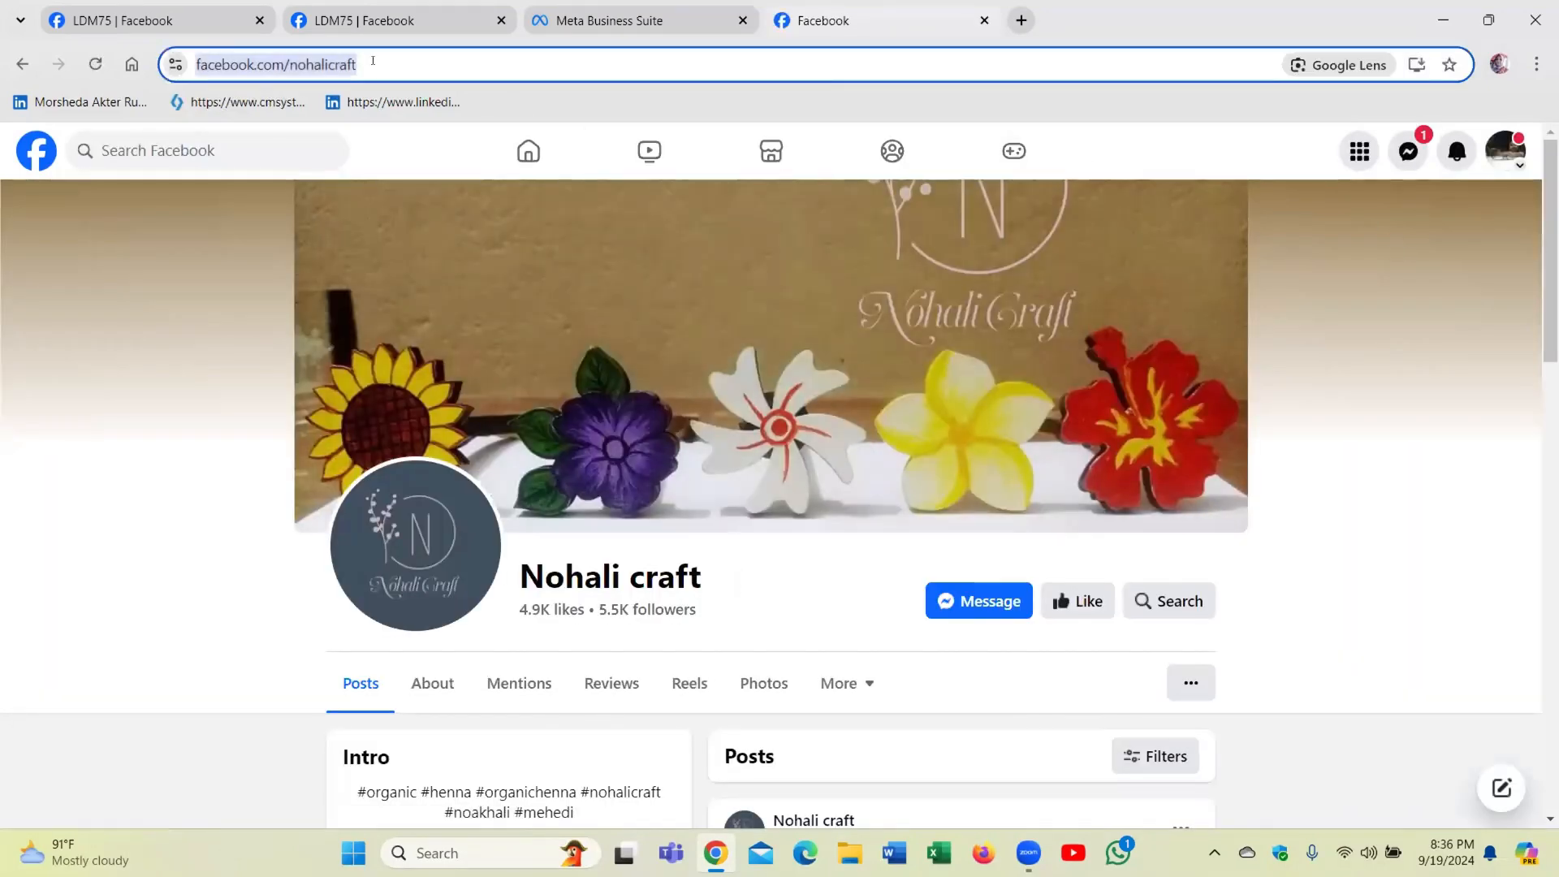
{"action": "left_click", "coordinate": [610, 17]}
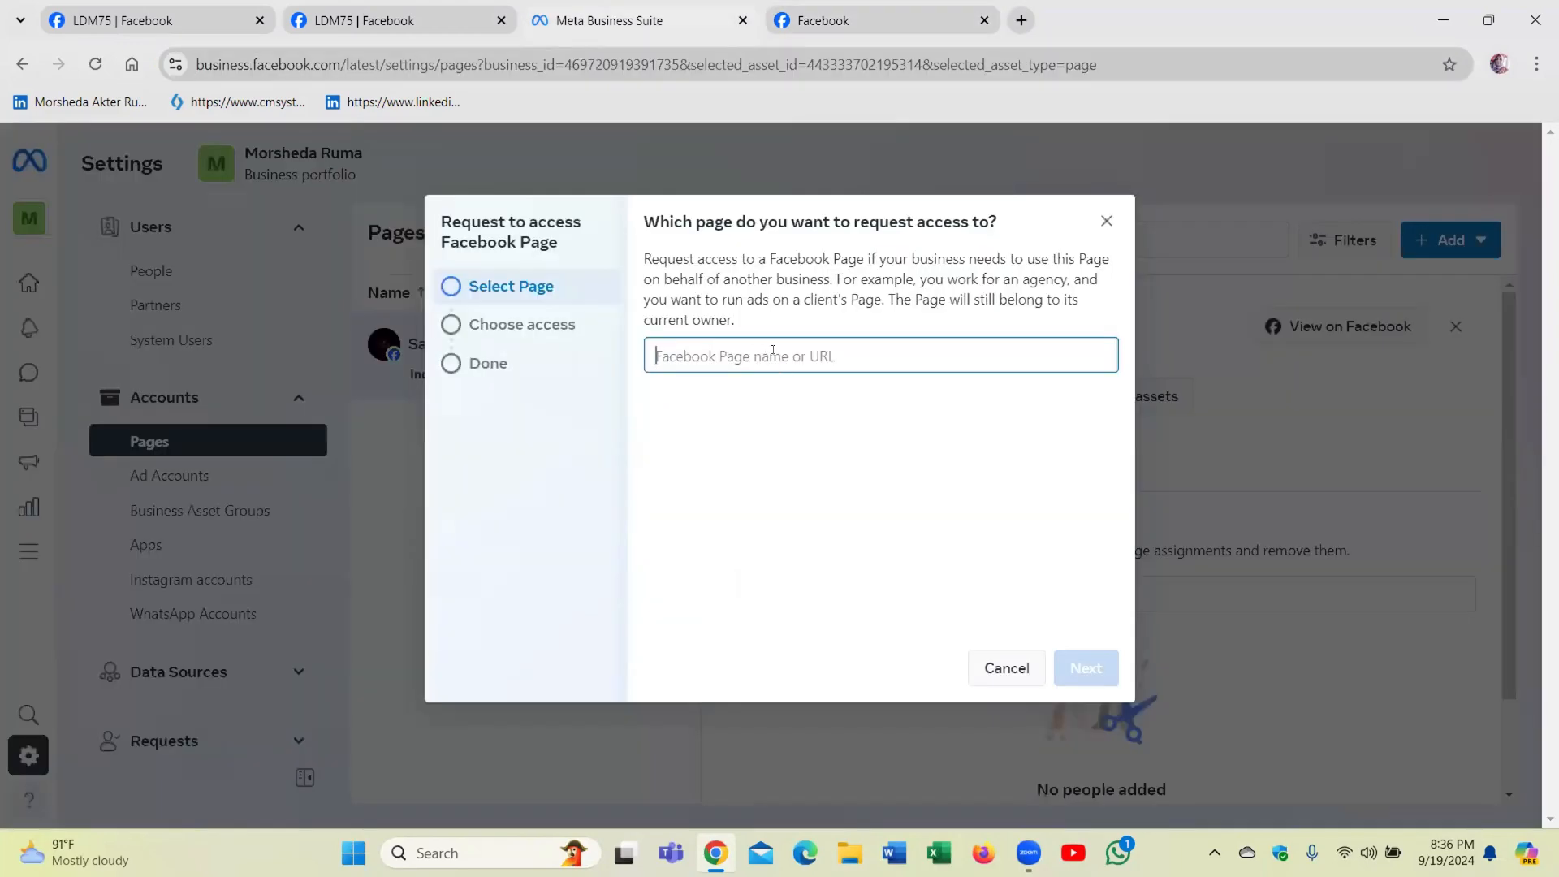
{"action": "key", "text": "ctrl+v"}
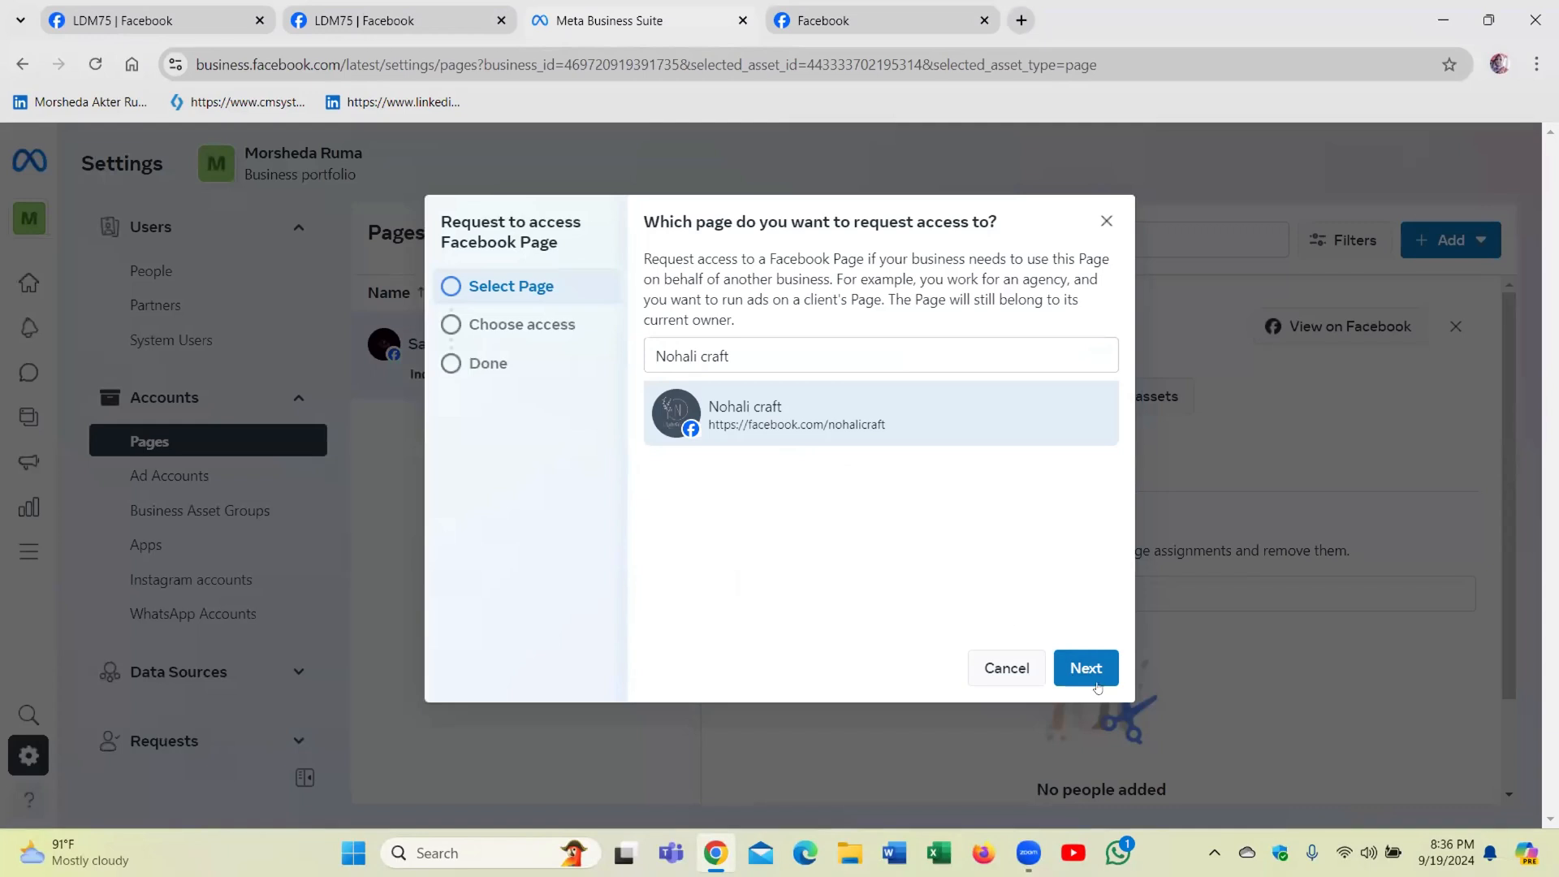
{"action": "left_click", "coordinate": [1087, 668]}
Request partial access to Nohali craft for content, messages, community activity, ads and insights, and finish the request
{"action": "scroll", "coordinate": [673, 579], "scroll_direction": "down", "scroll_amount": 3}
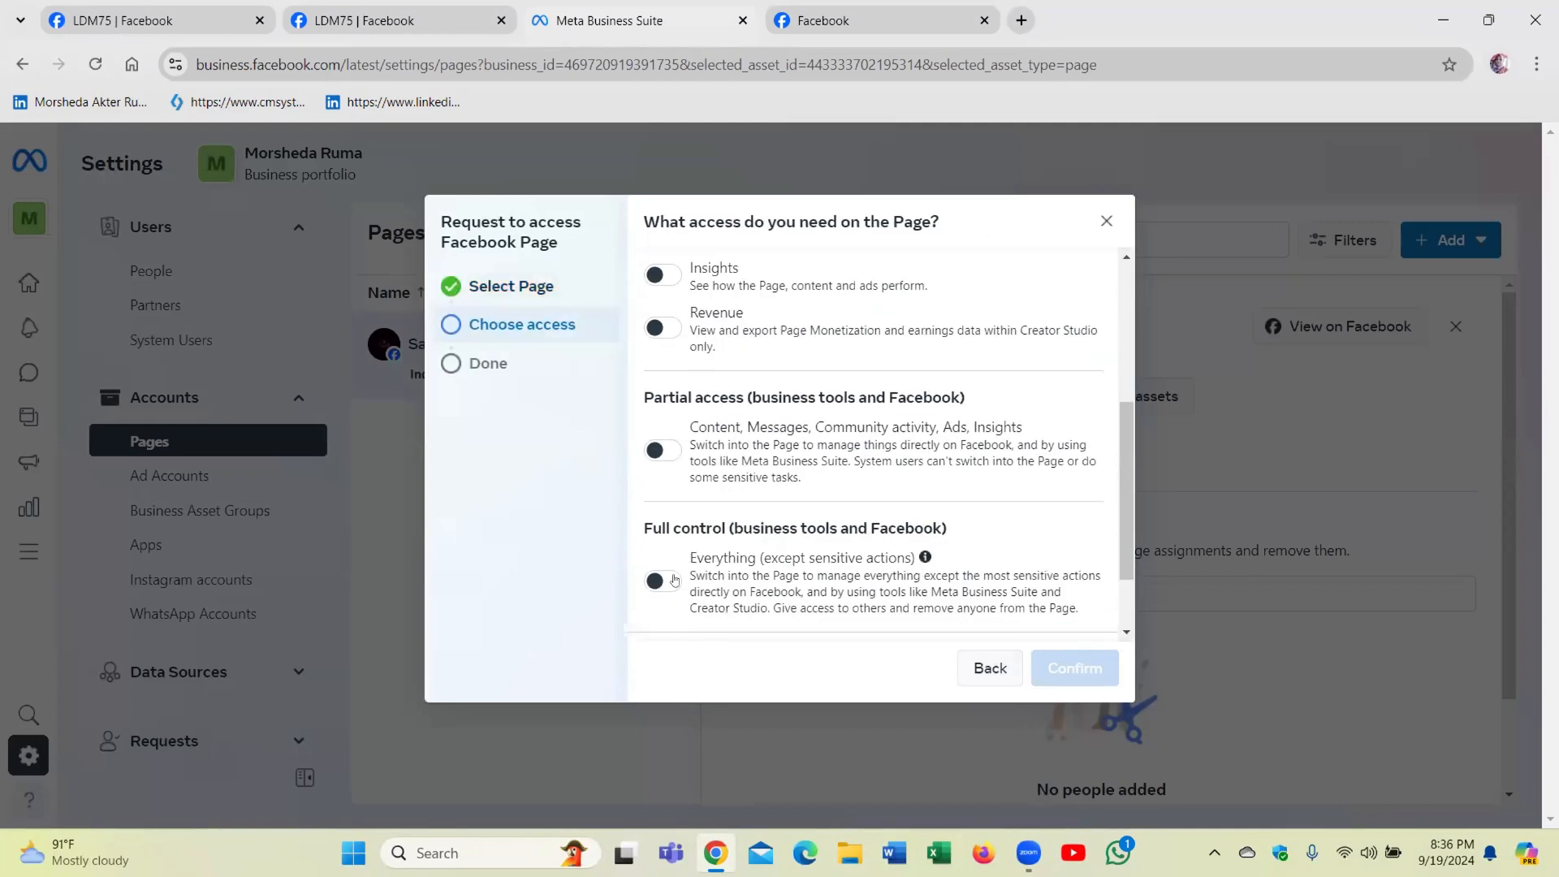
{"action": "left_click", "coordinate": [654, 453]}
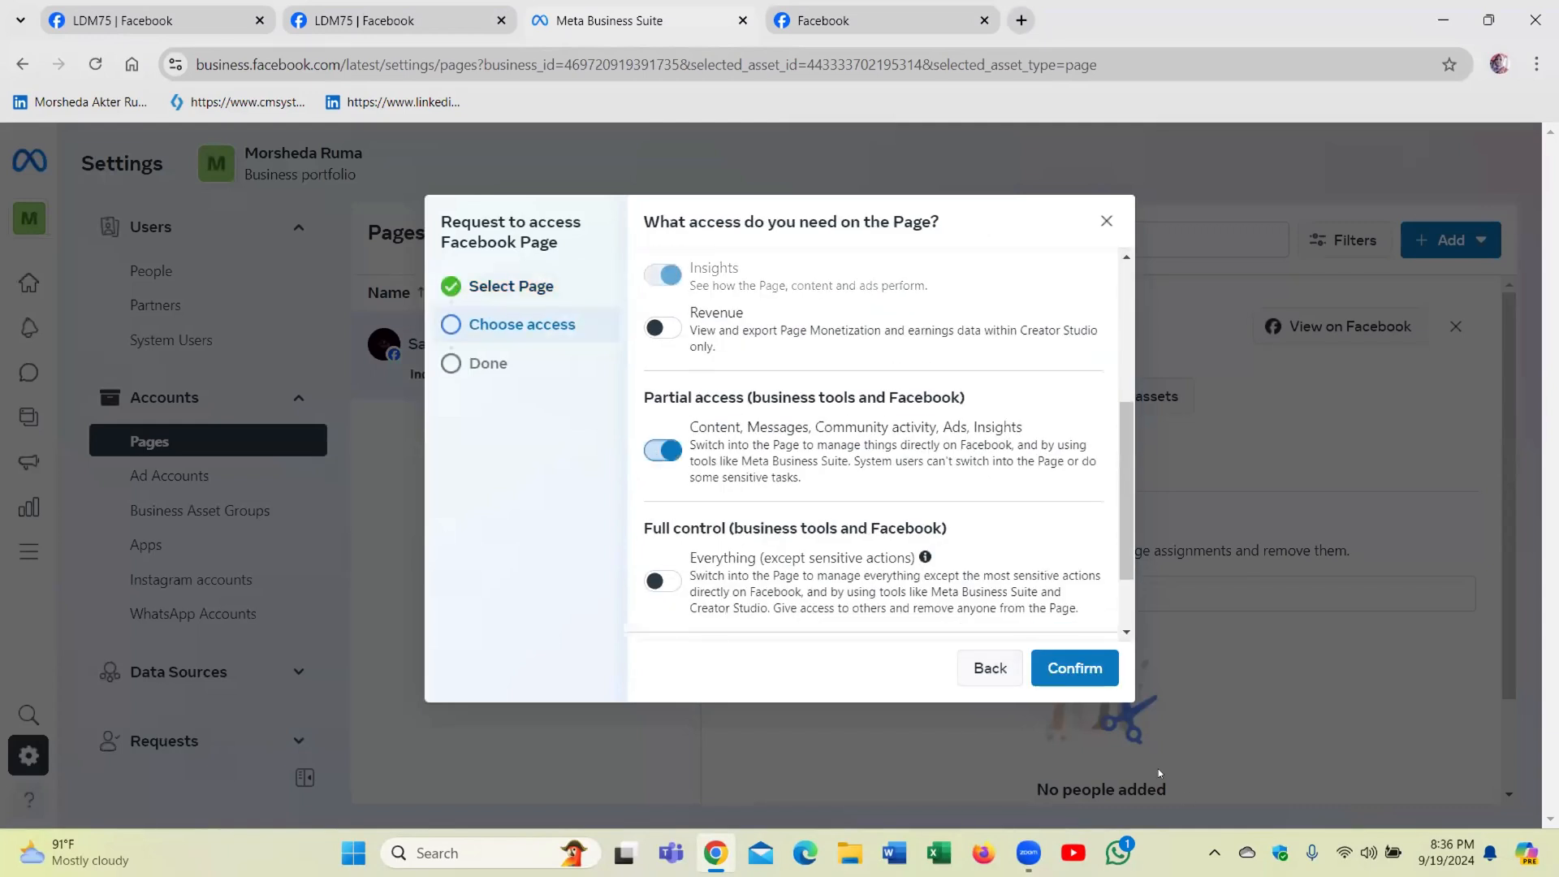
{"action": "left_click", "coordinate": [1056, 668]}
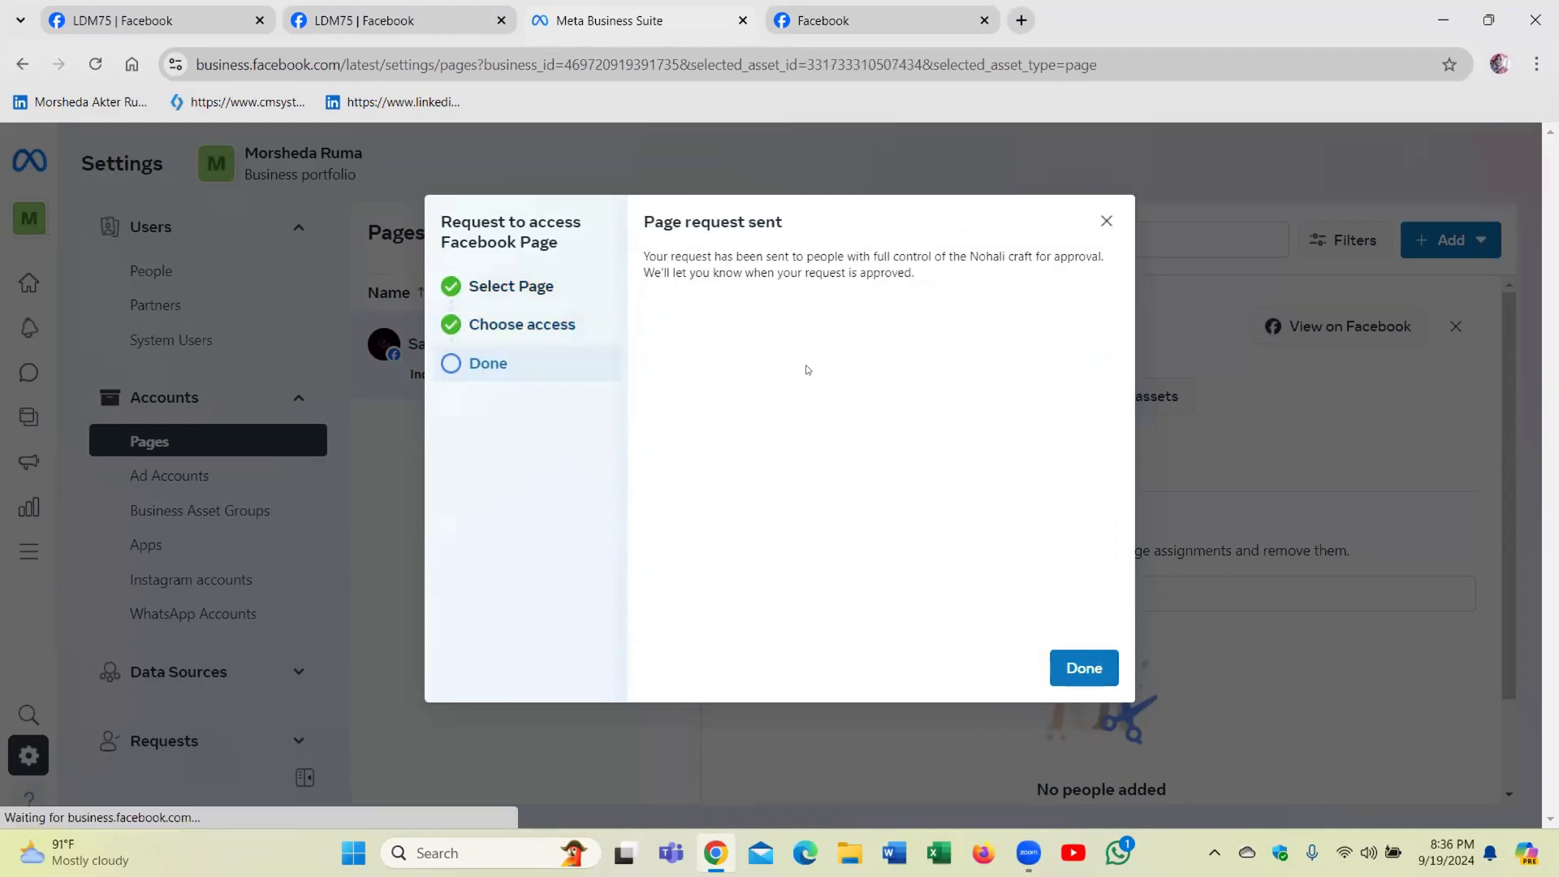
{"action": "left_click", "coordinate": [1087, 680]}
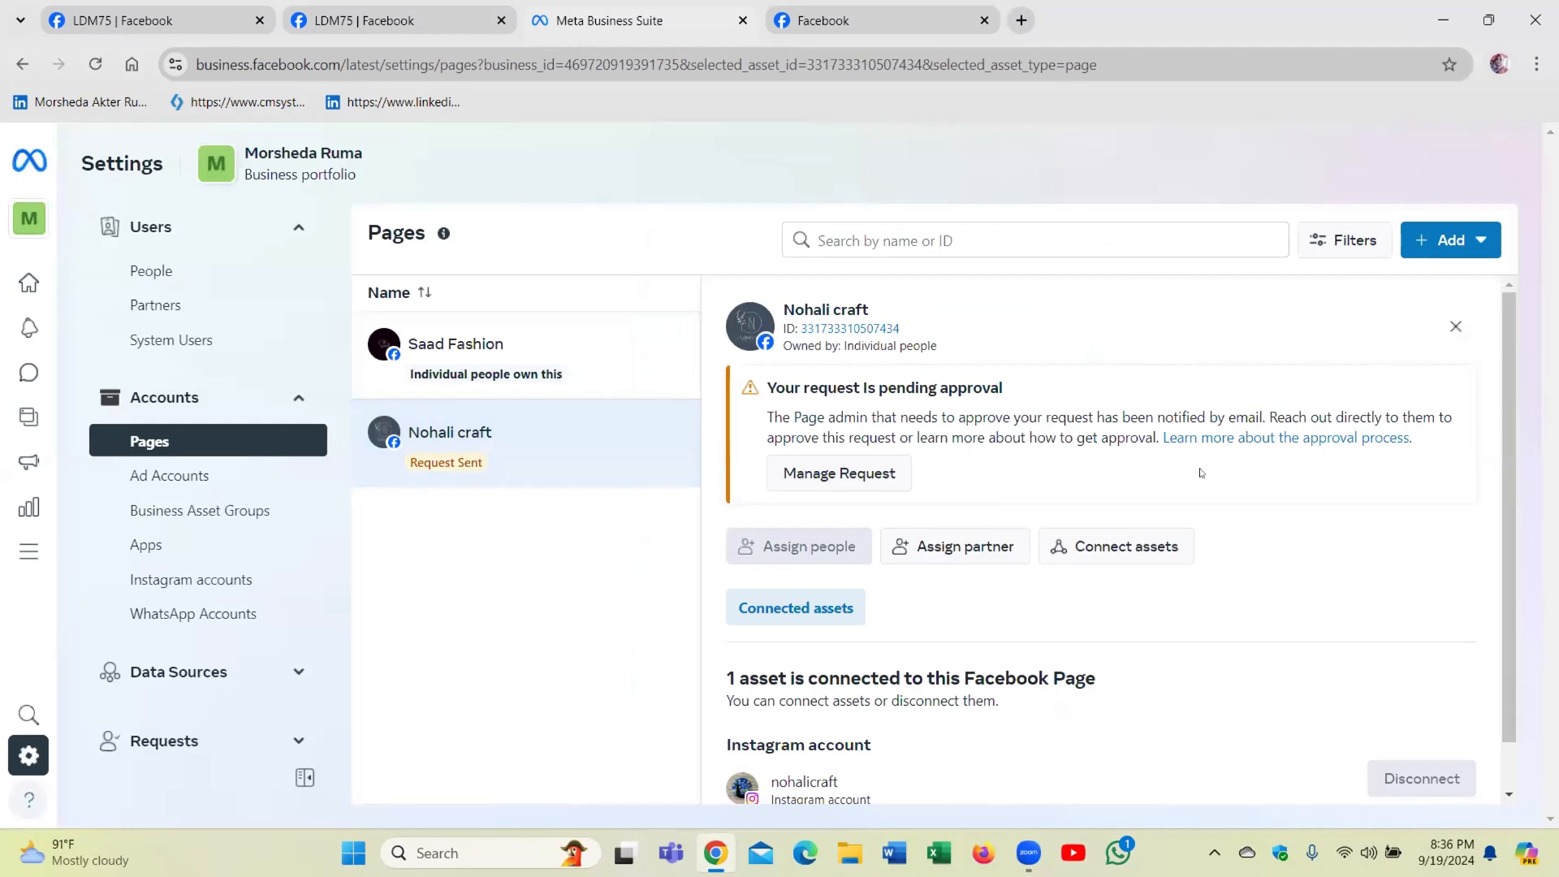
Review the Nohali craft page entry, and open its details from the portfolio's business assets
{"action": "scroll", "coordinate": [1245, 470], "scroll_direction": "down", "scroll_amount": 1}
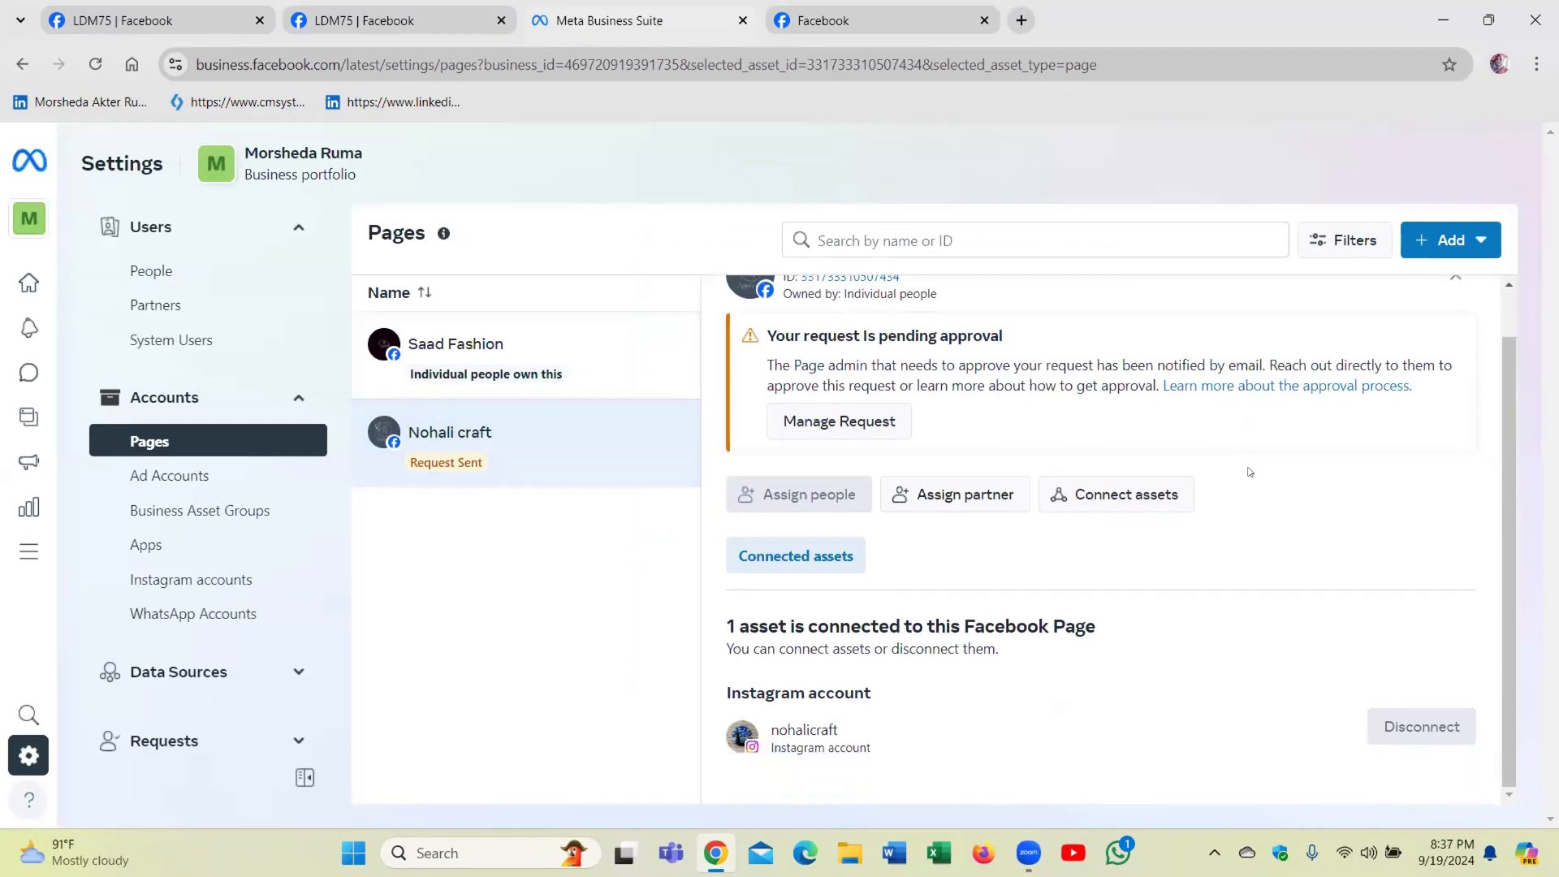
{"action": "scroll", "coordinate": [1248, 472], "scroll_direction": "up", "scroll_amount": 1}
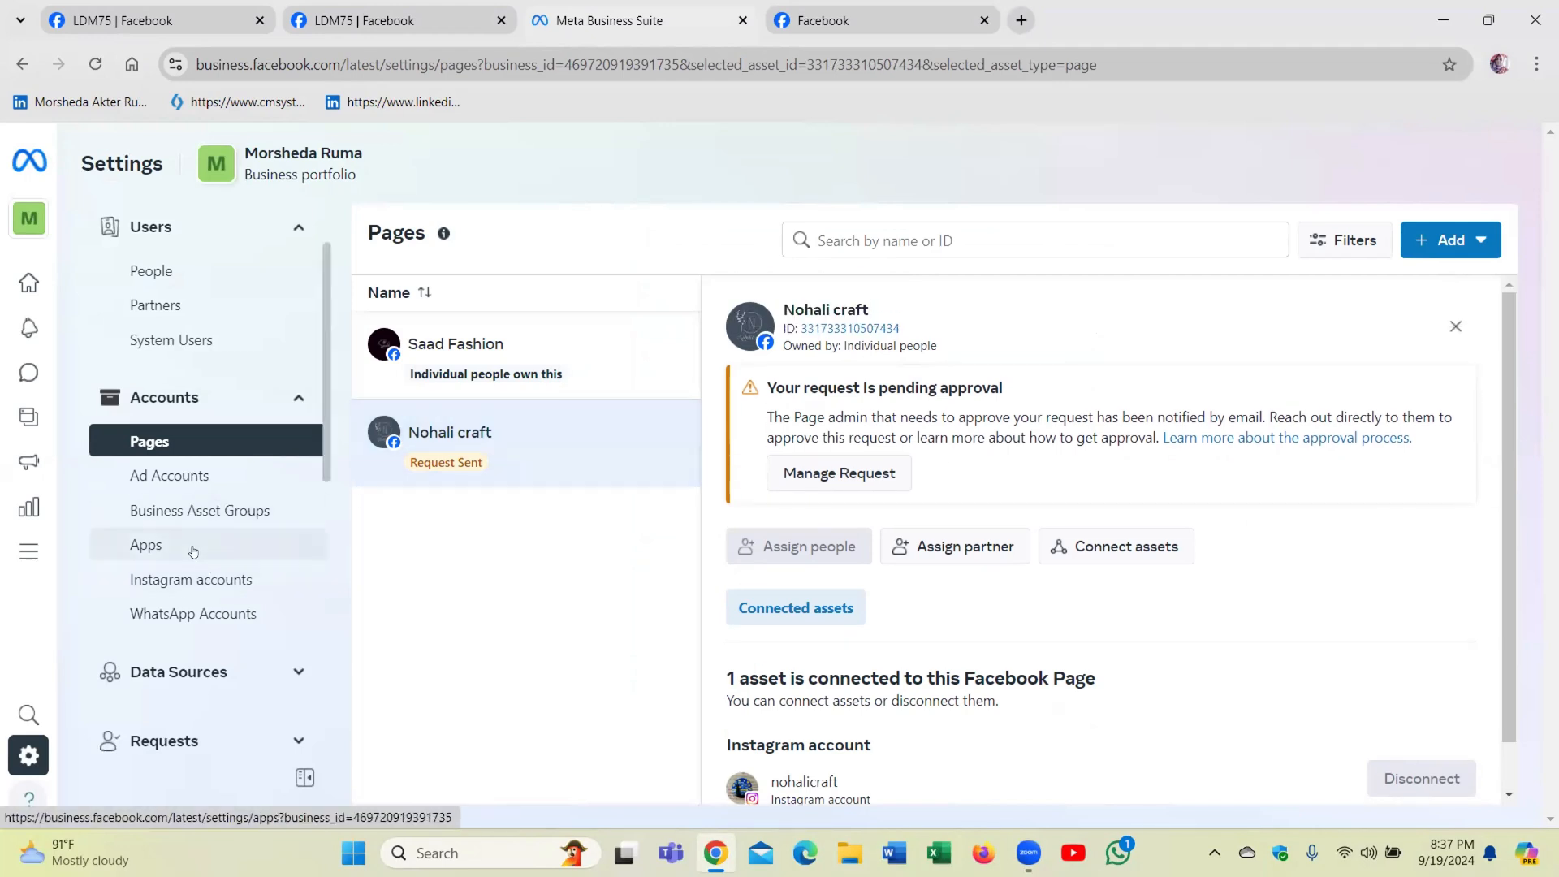
{"action": "scroll", "coordinate": [193, 552], "scroll_direction": "down", "scroll_amount": 6}
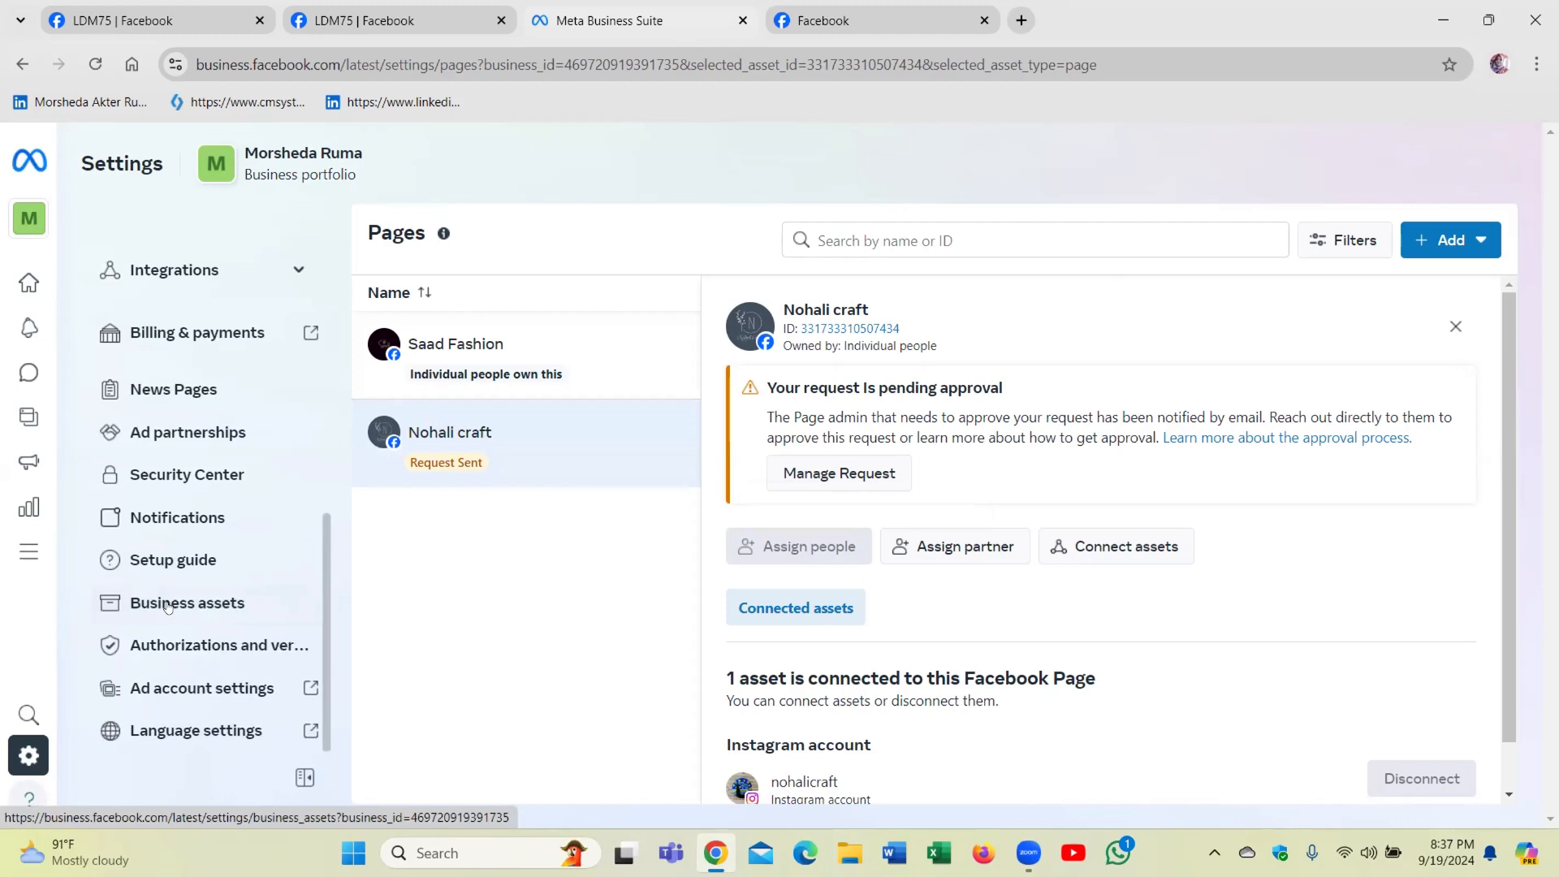
{"action": "left_click", "coordinate": [195, 607]}
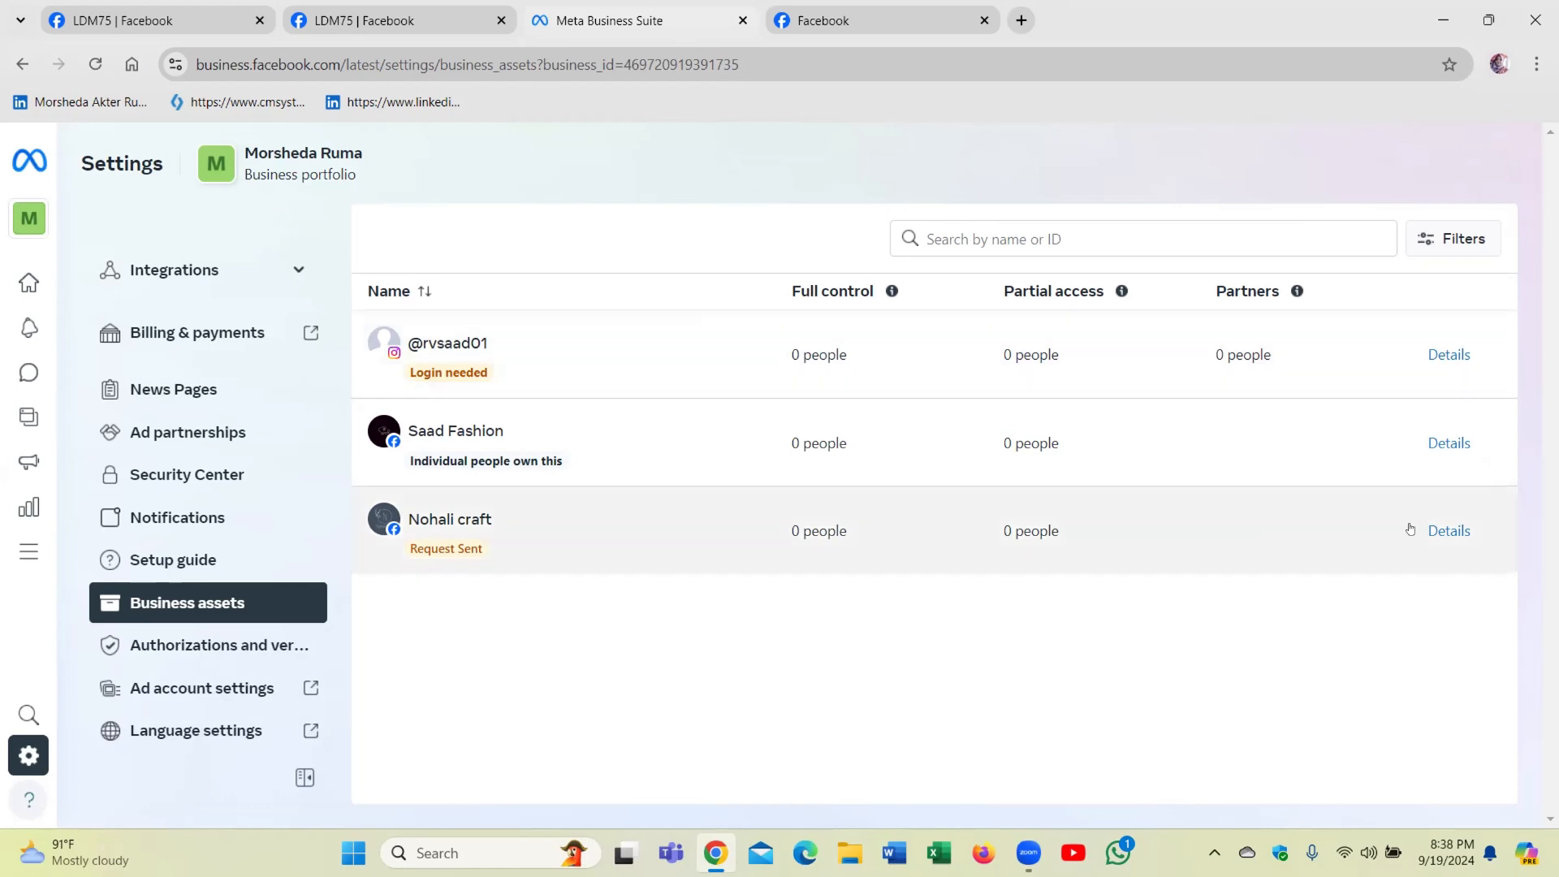
{"action": "left_click", "coordinate": [1446, 529]}
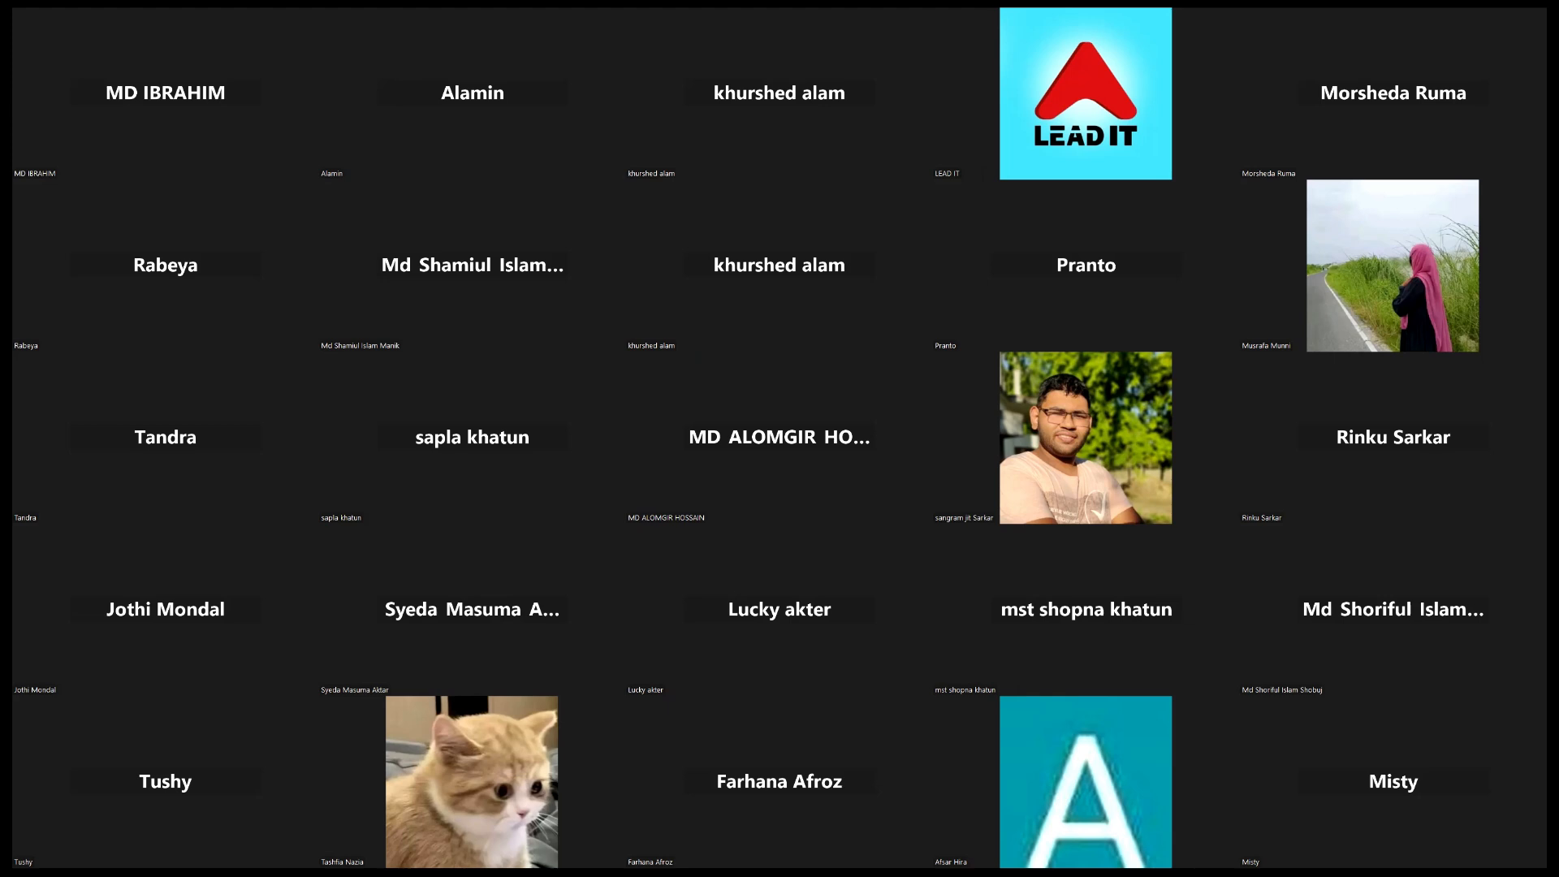
{"action": "key", "text": "Page_Down"}
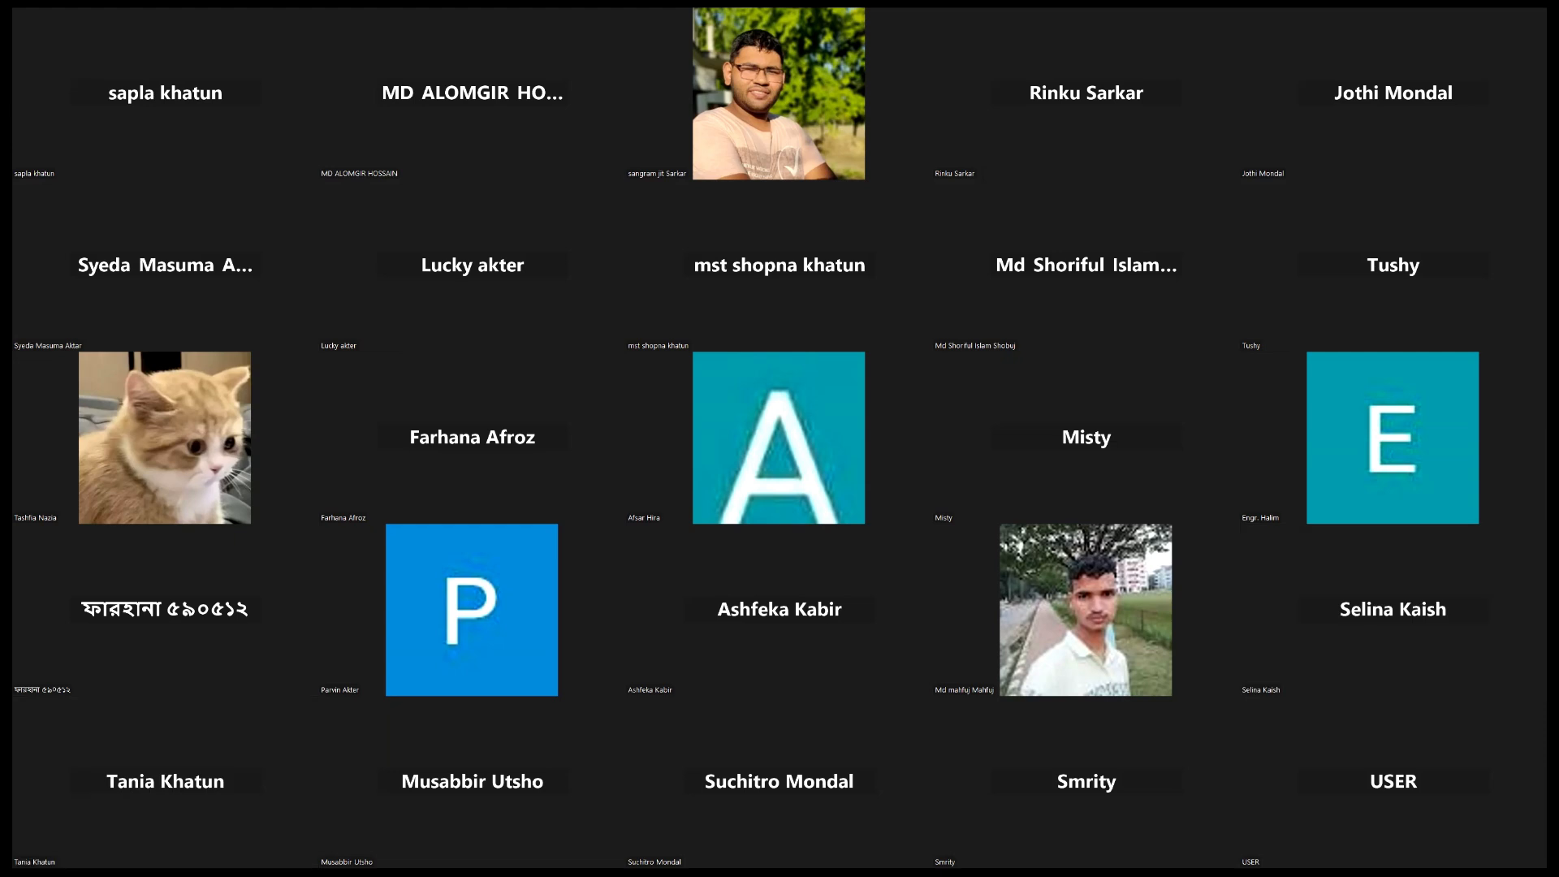
{"action": "key", "text": "Page_Up"}
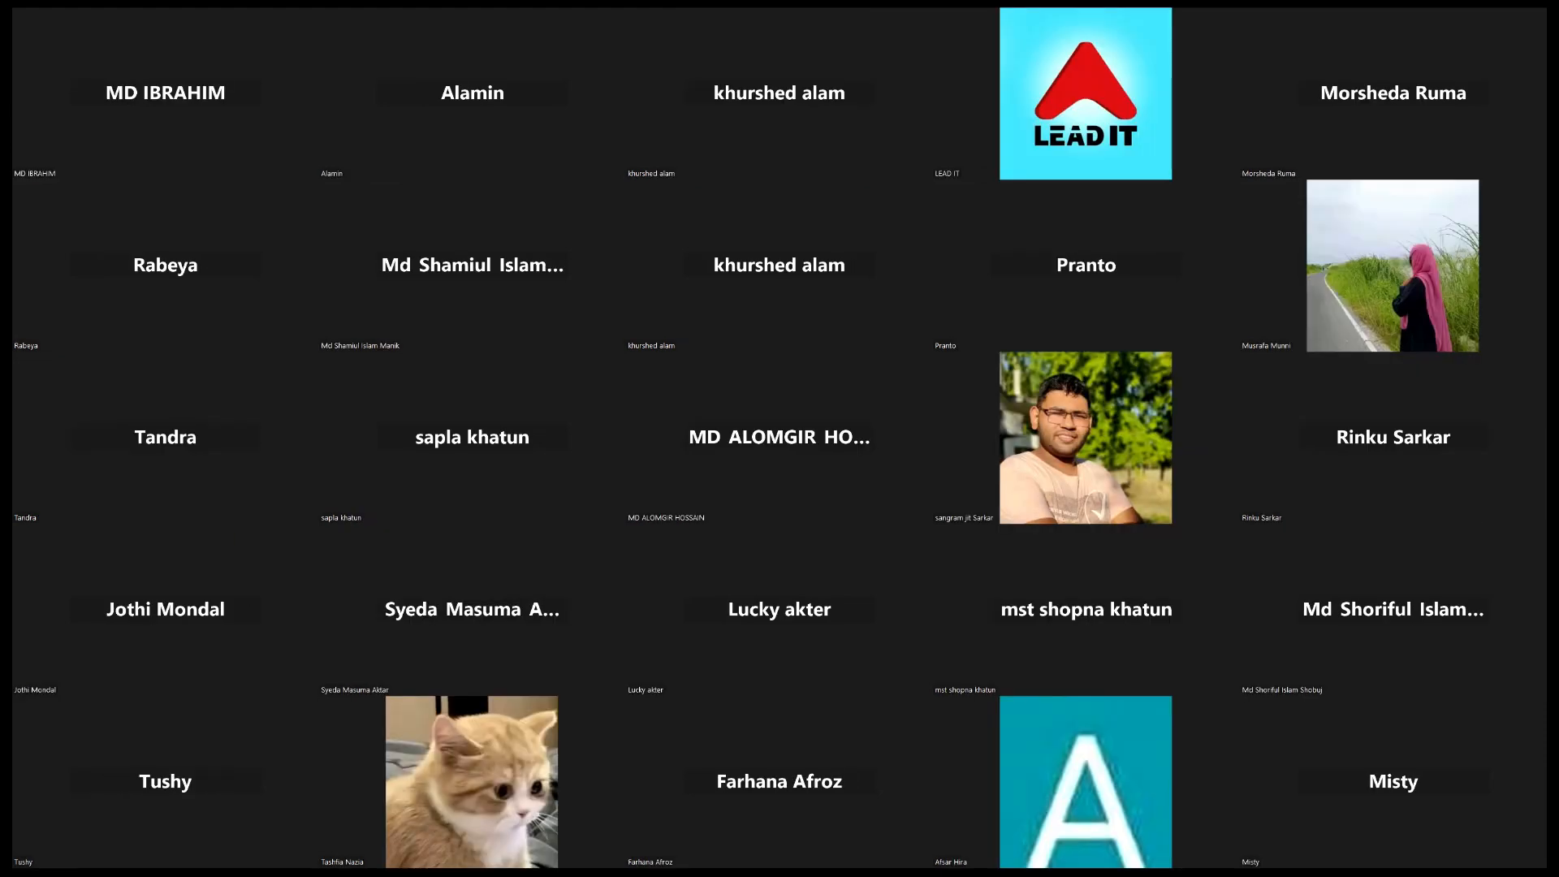